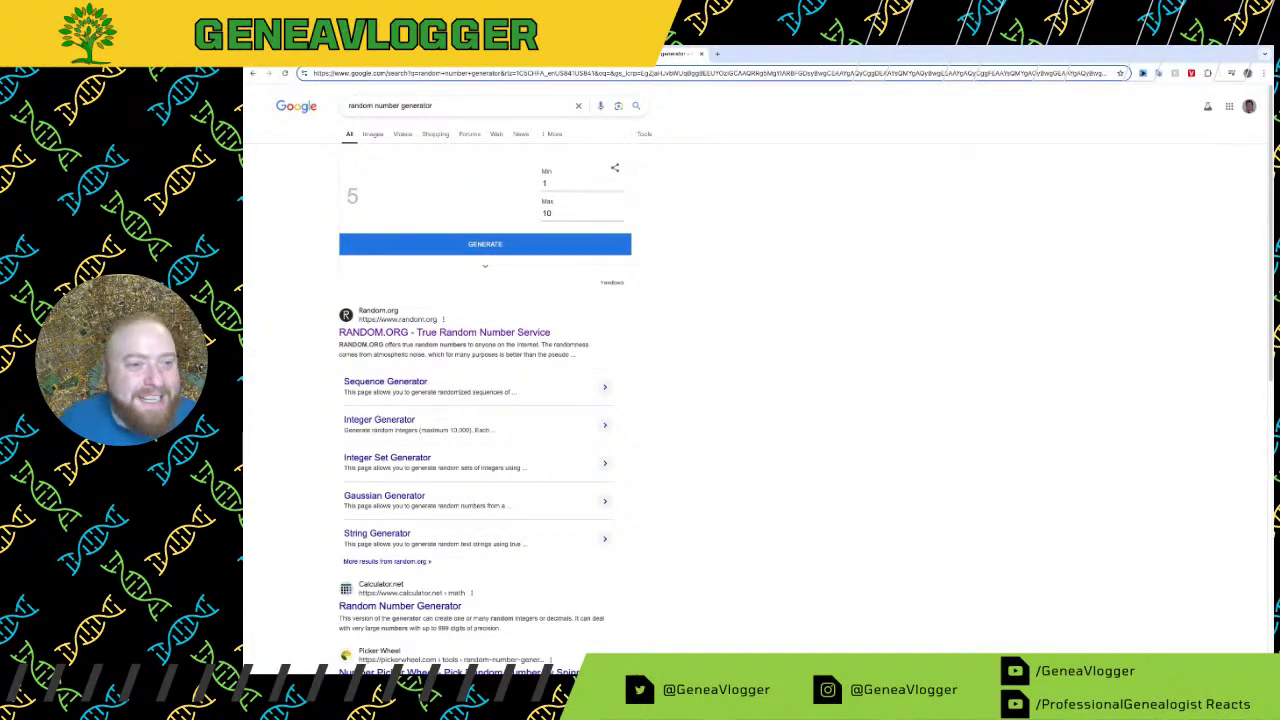
Step: Switch to the Submissions for Live Tree Building form and show its responses individually
{"action": "key", "text": "ctrl+Tab"}
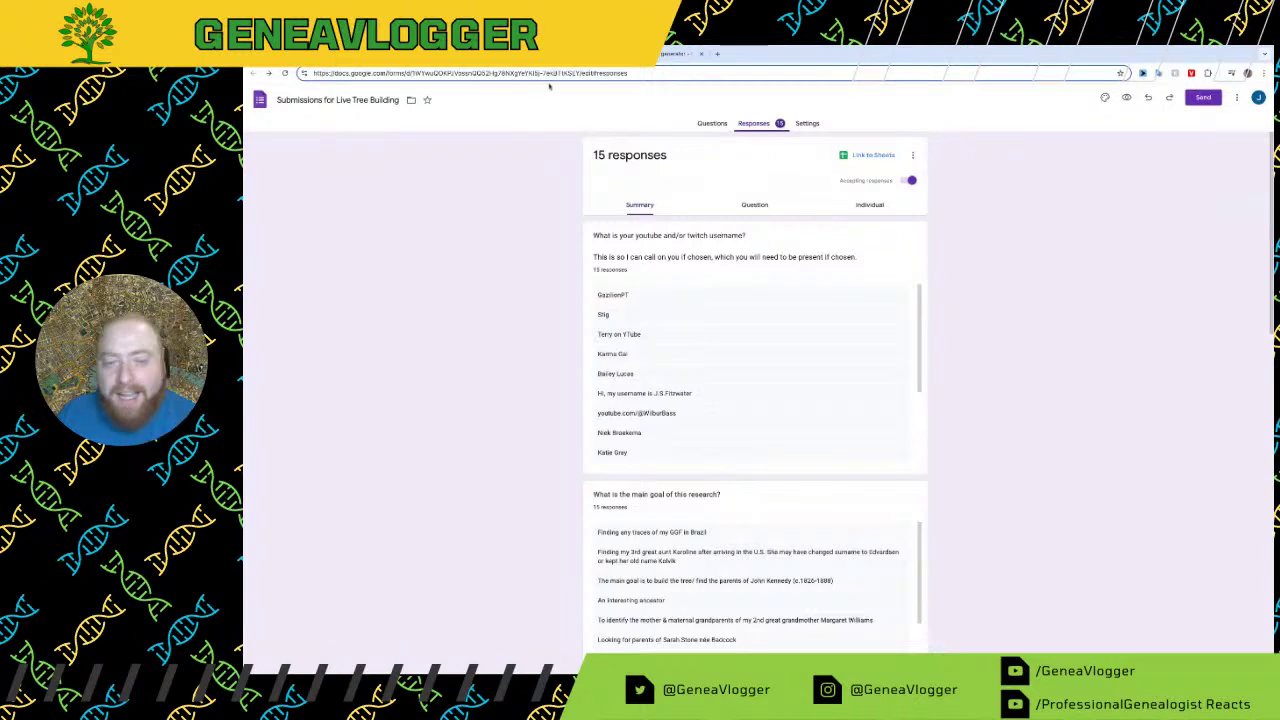
{"action": "left_click", "coordinate": [717, 126]}
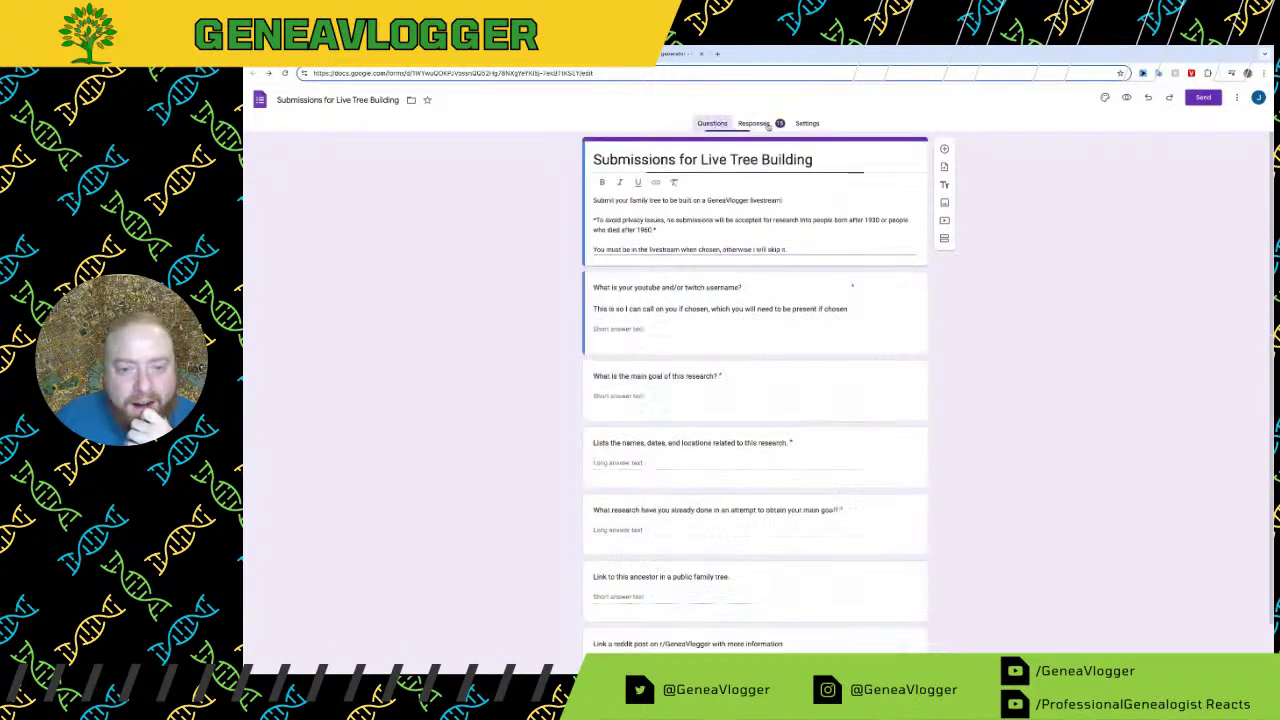
{"action": "left_click", "coordinate": [770, 127]}
{"action": "left_click", "coordinate": [878, 206]}
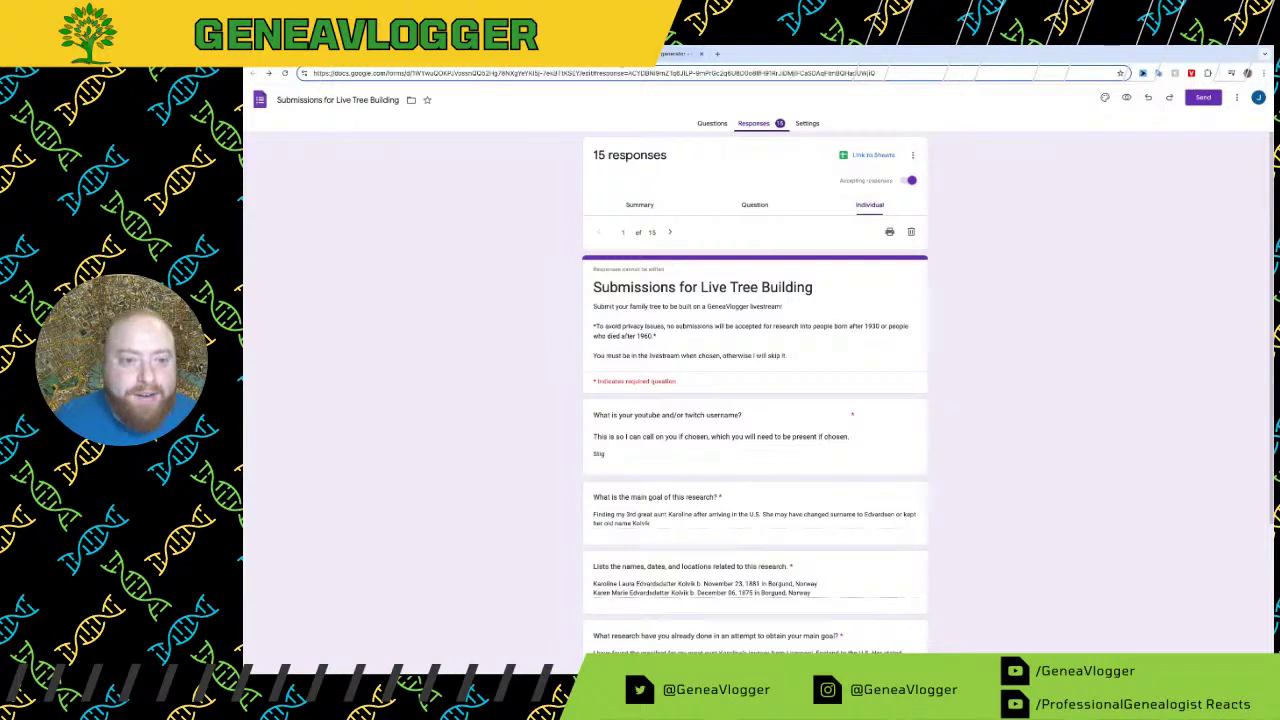
Step: Set the maximum of the Google random number generator to 15 and generate a number
{"action": "left_click", "coordinate": [683, 53]}
{"action": "left_click", "coordinate": [573, 214]}
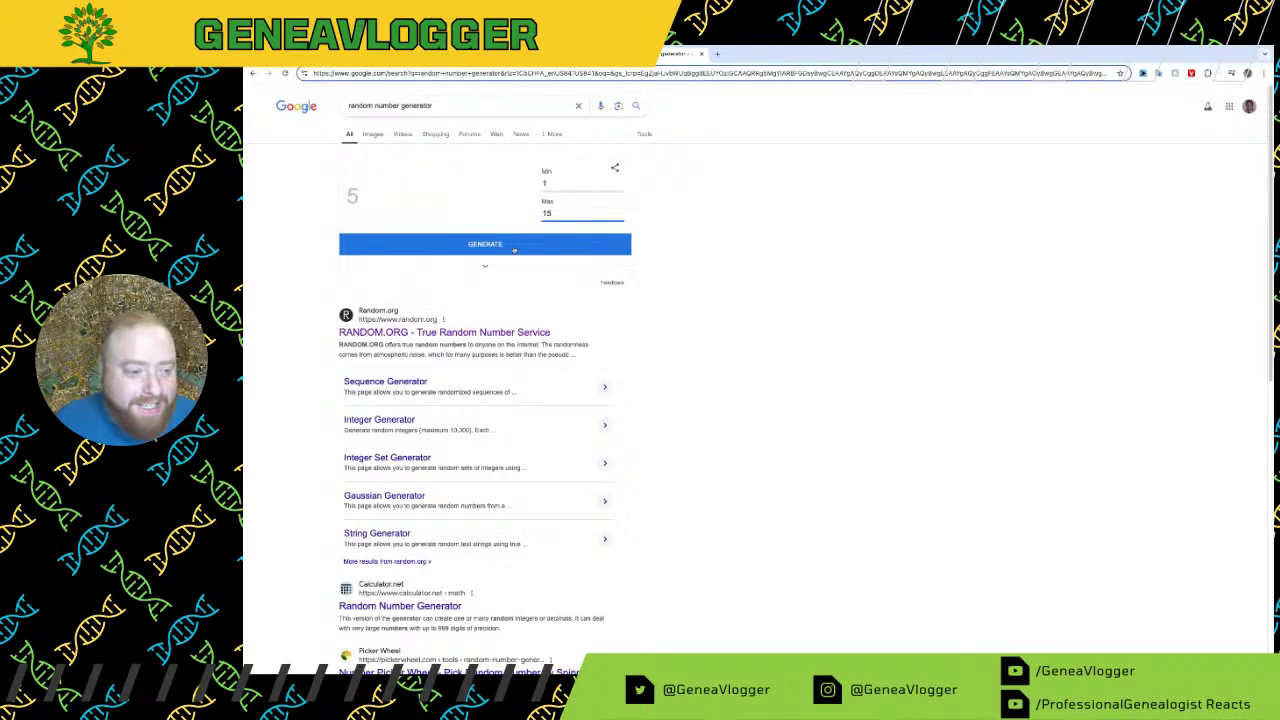
{"action": "left_click", "coordinate": [513, 249]}
Step: Return to the form's individual responses and bring up response 4 of 15
{"action": "key", "text": "ctrl+Tab"}
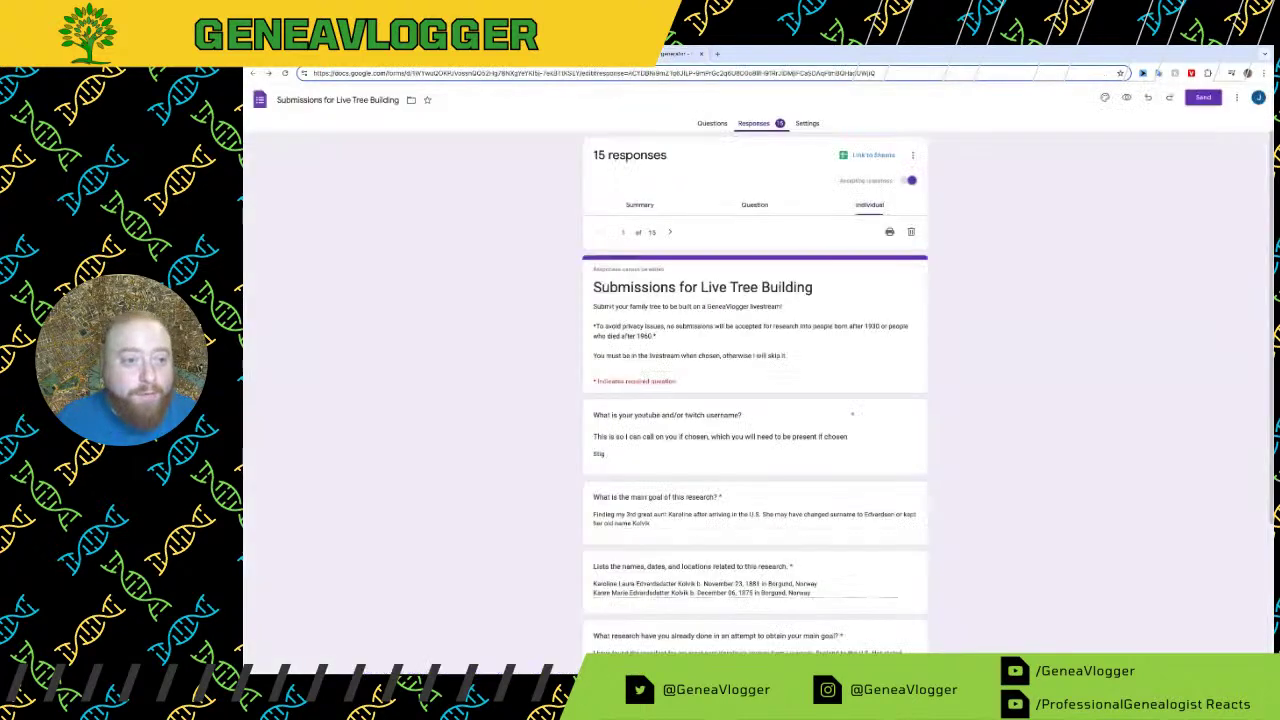
{"action": "left_click", "coordinate": [670, 232]}
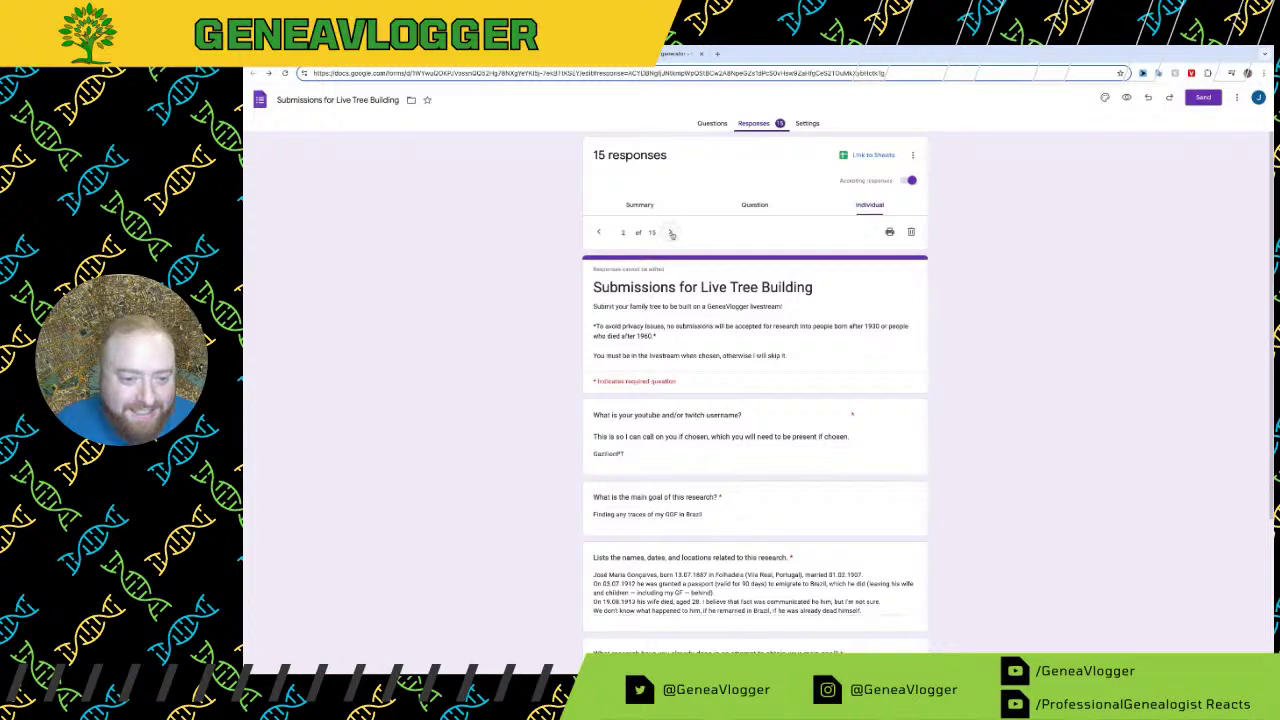
{"action": "left_click", "coordinate": [670, 232]}
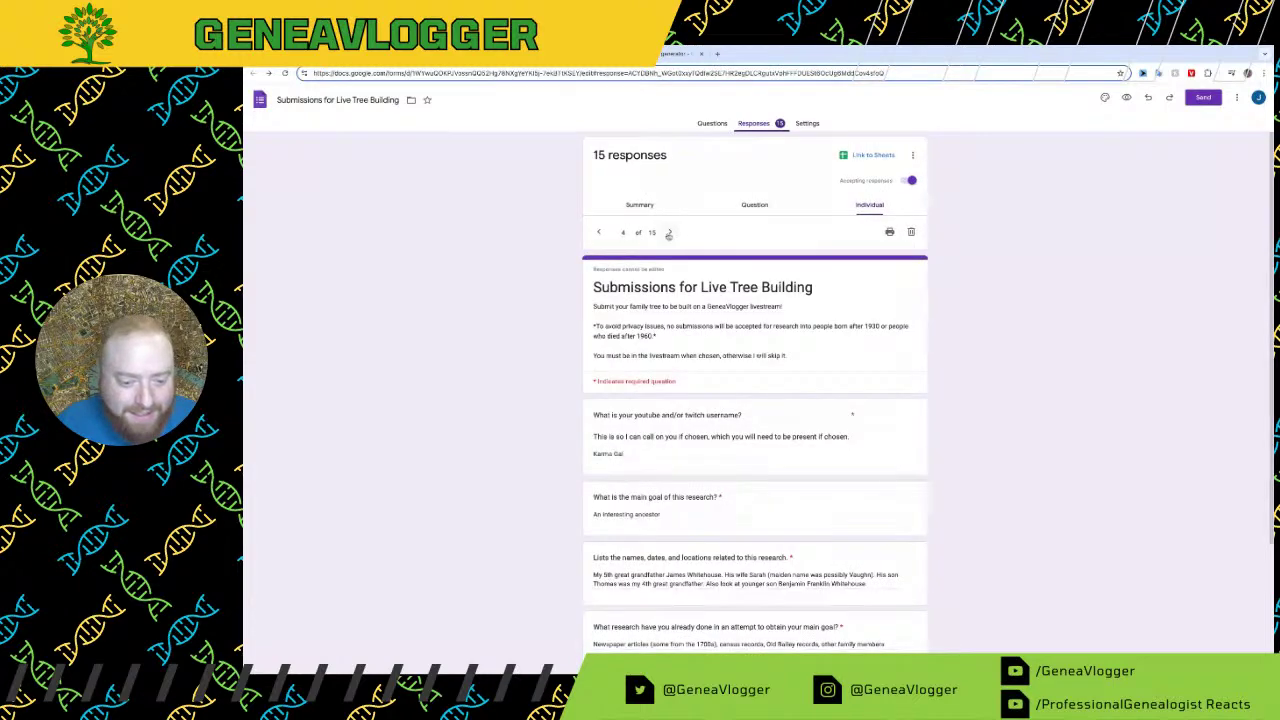
Step: Enlarge the chosen submission and read its research goal, ancestor details, previous research and public family tree link
{"action": "scroll", "coordinate": [984, 350], "scroll_direction": "down", "scroll_amount": 1}
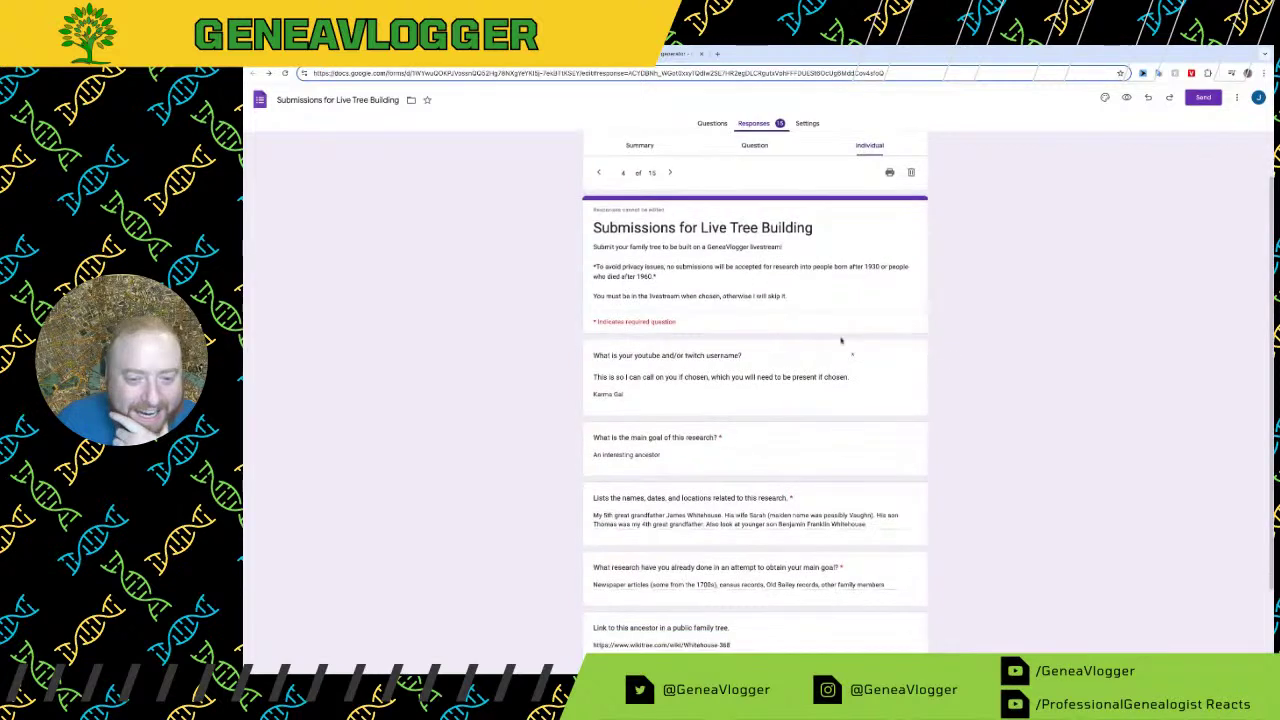
{"action": "scroll", "coordinate": [941, 350], "scroll_direction": "down", "scroll_amount": 2}
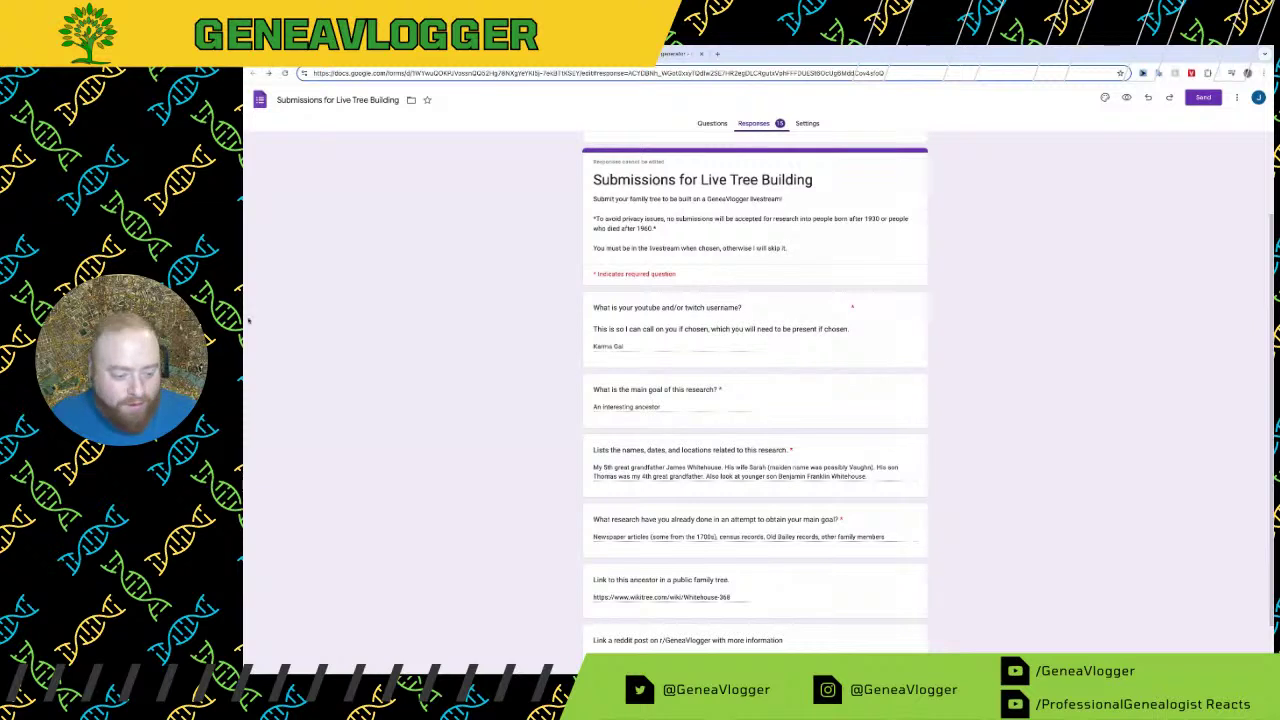
{"action": "key", "text": "ctrl+plus"}
{"action": "key", "text": "ctrl+plus"}
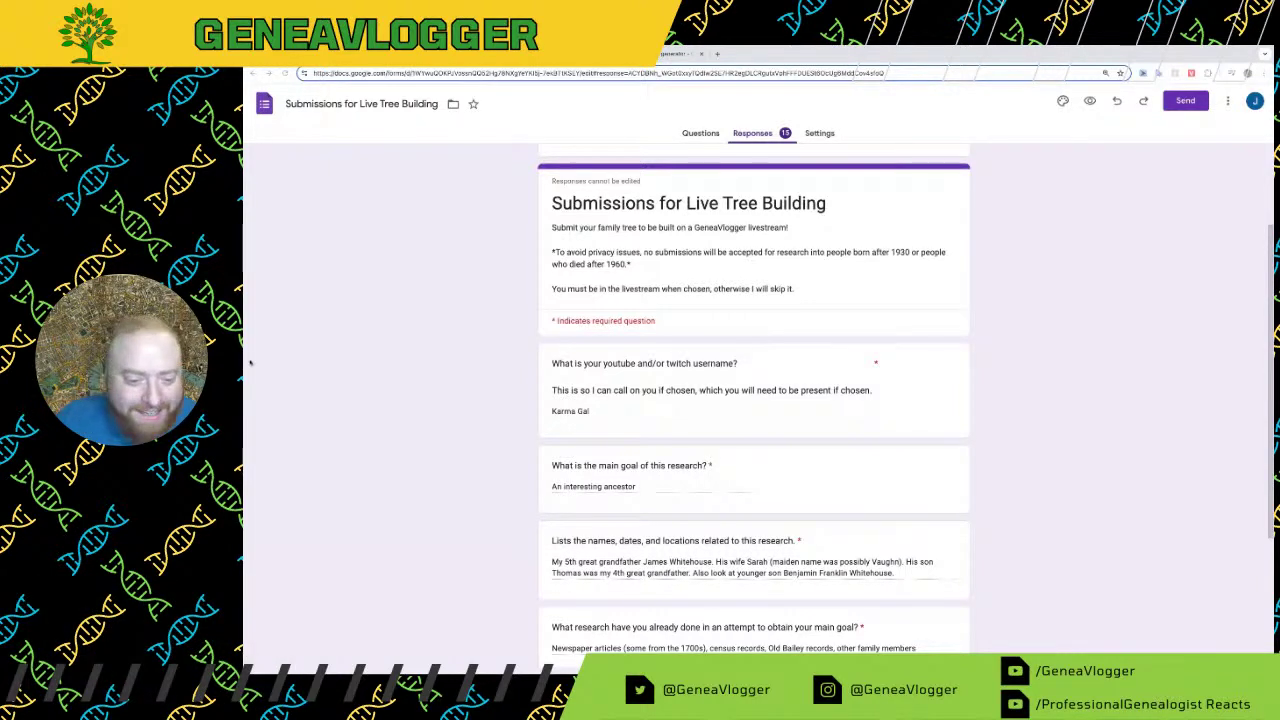
{"action": "scroll", "coordinate": [408, 394], "scroll_direction": "down", "scroll_amount": 2}
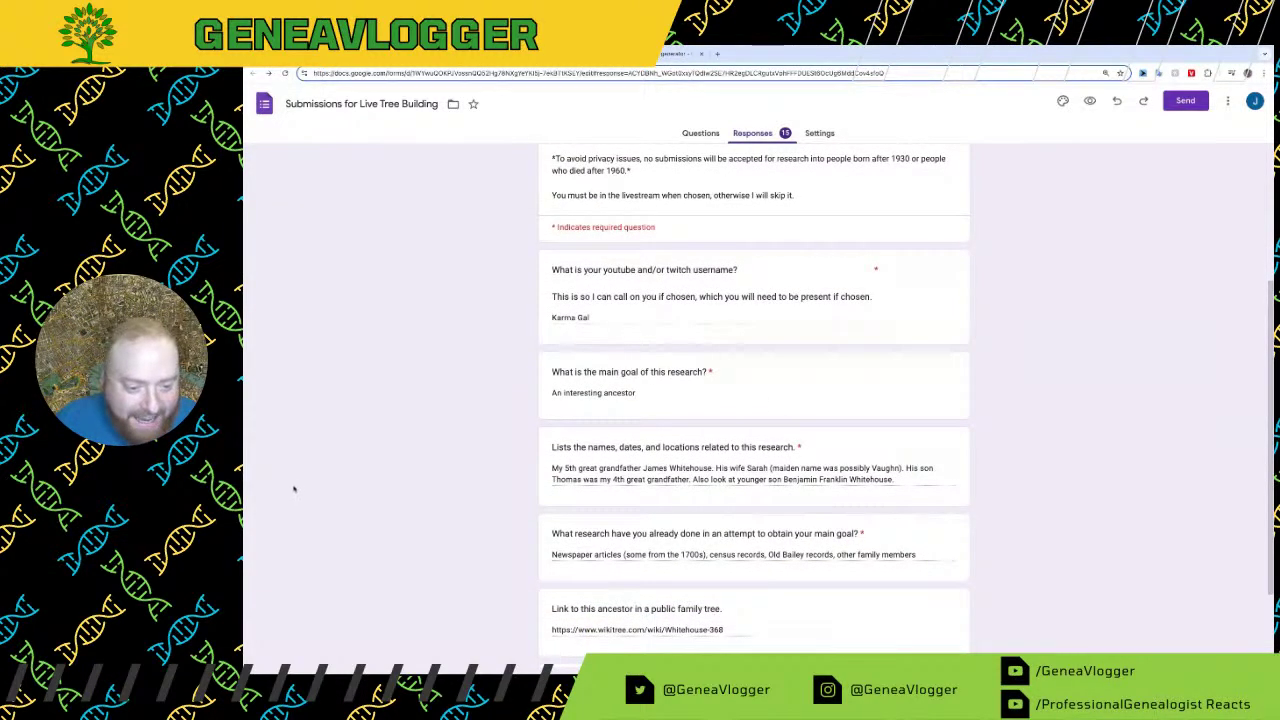
{"action": "scroll", "coordinate": [310, 492], "scroll_direction": "down", "scroll_amount": 1}
{"action": "scroll", "coordinate": [417, 494], "scroll_direction": "down", "scroll_amount": 1}
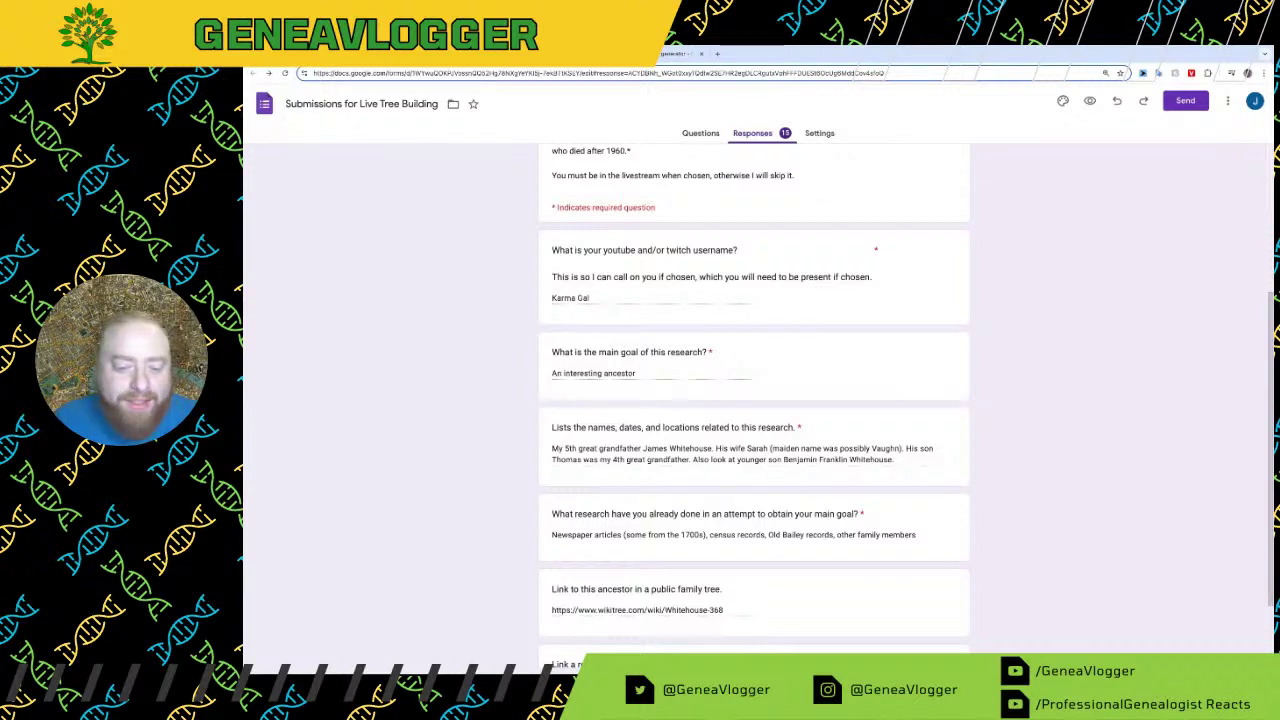
{"action": "scroll", "coordinate": [810, 497], "scroll_direction": "down", "scroll_amount": 2}
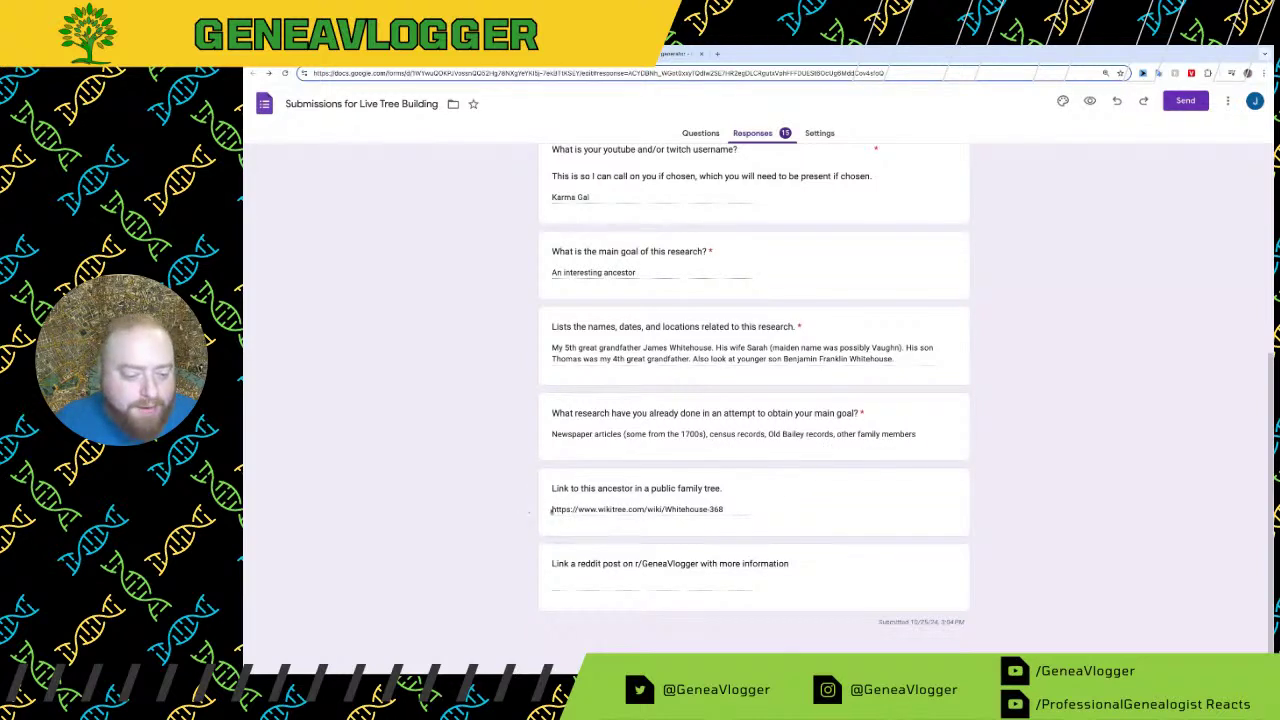
Step: Copy the submission's WikiTree link, open it in a new browser tab and look over the ancestor's profile
{"action": "left_click_drag", "start_coordinate": [551, 511], "coordinate": [724, 510]}
{"action": "key", "text": "super+c"}
{"action": "left_click", "coordinate": [804, 505]}
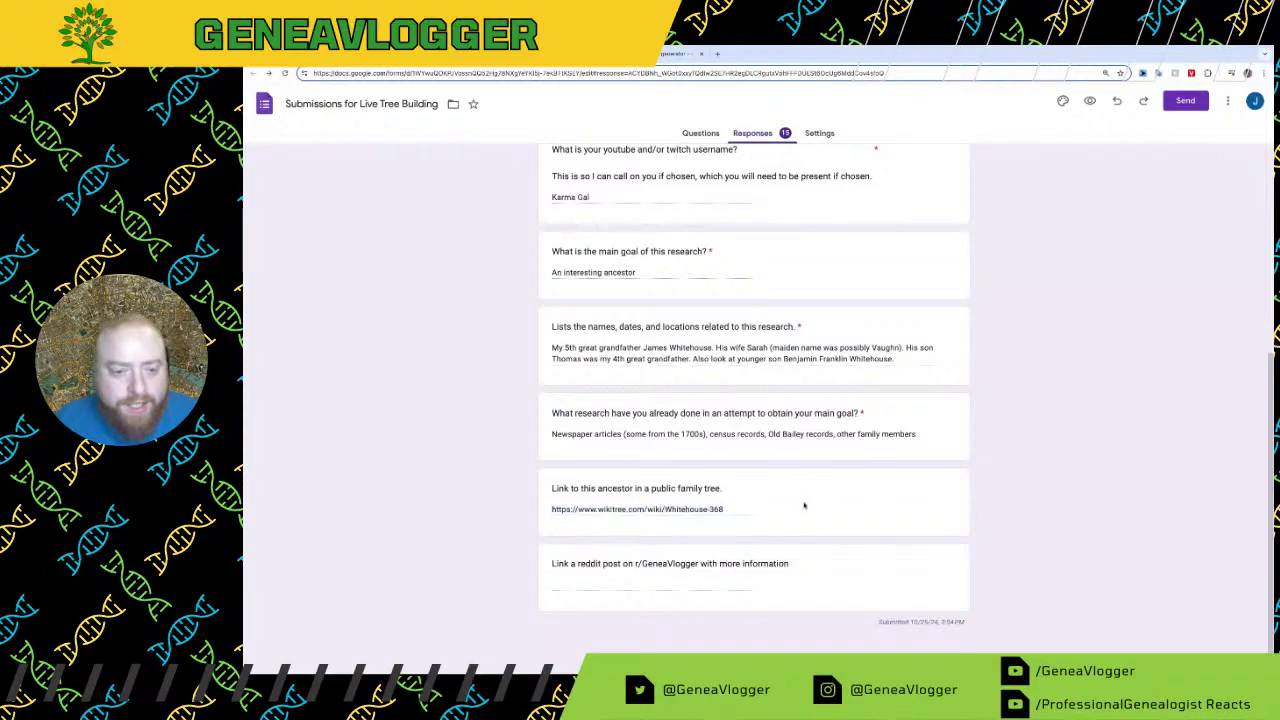
{"action": "scroll", "coordinate": [804, 505], "scroll_direction": "up", "scroll_amount": 3}
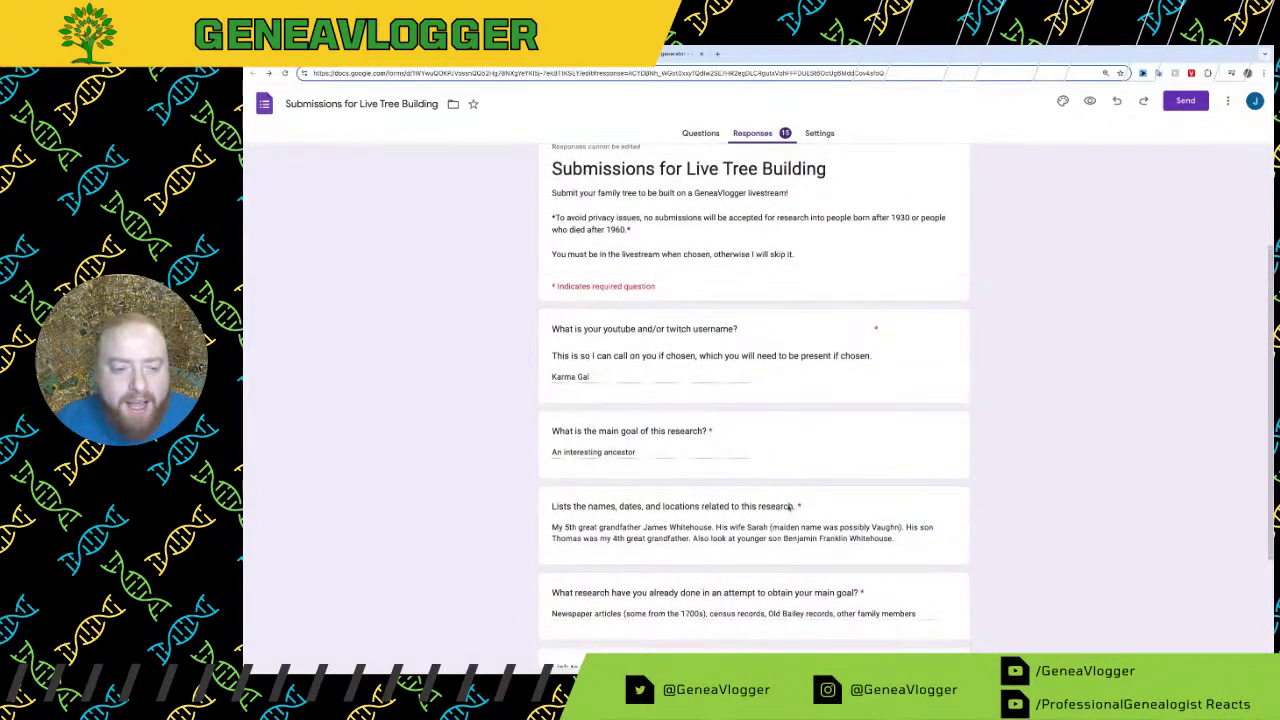
{"action": "scroll", "coordinate": [790, 507], "scroll_direction": "down", "scroll_amount": 3}
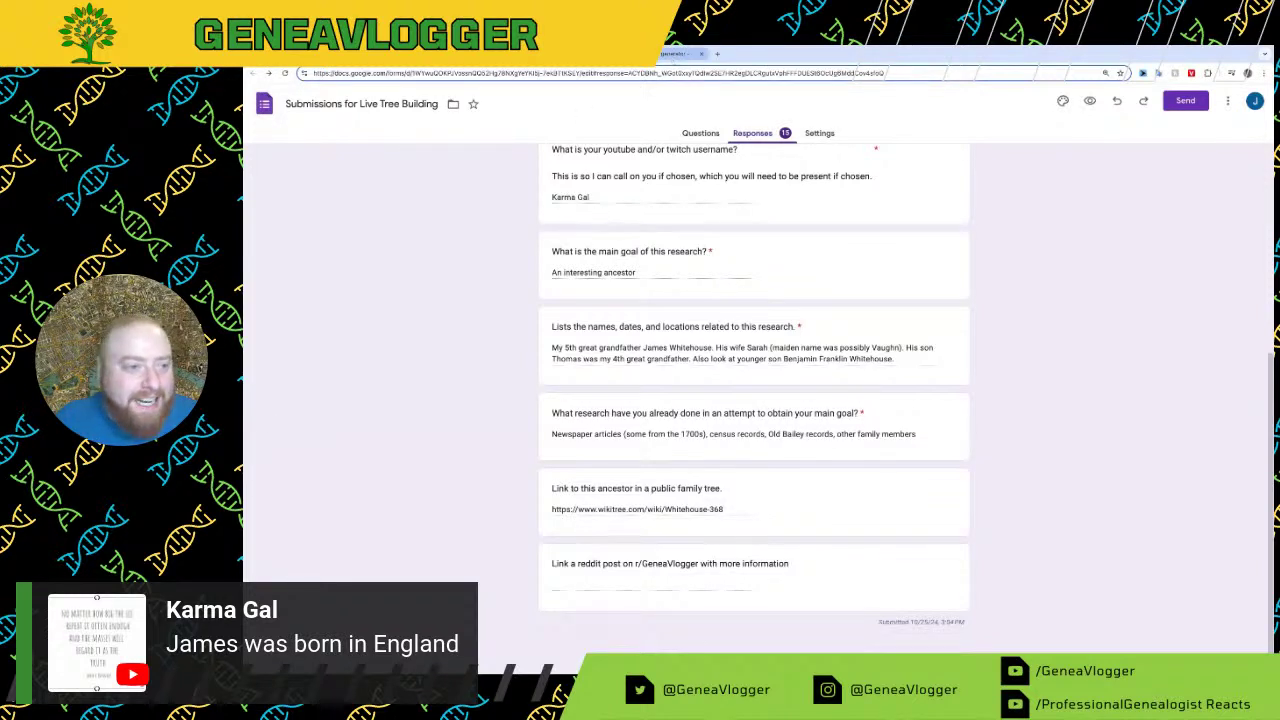
{"action": "key", "text": "super+t"}
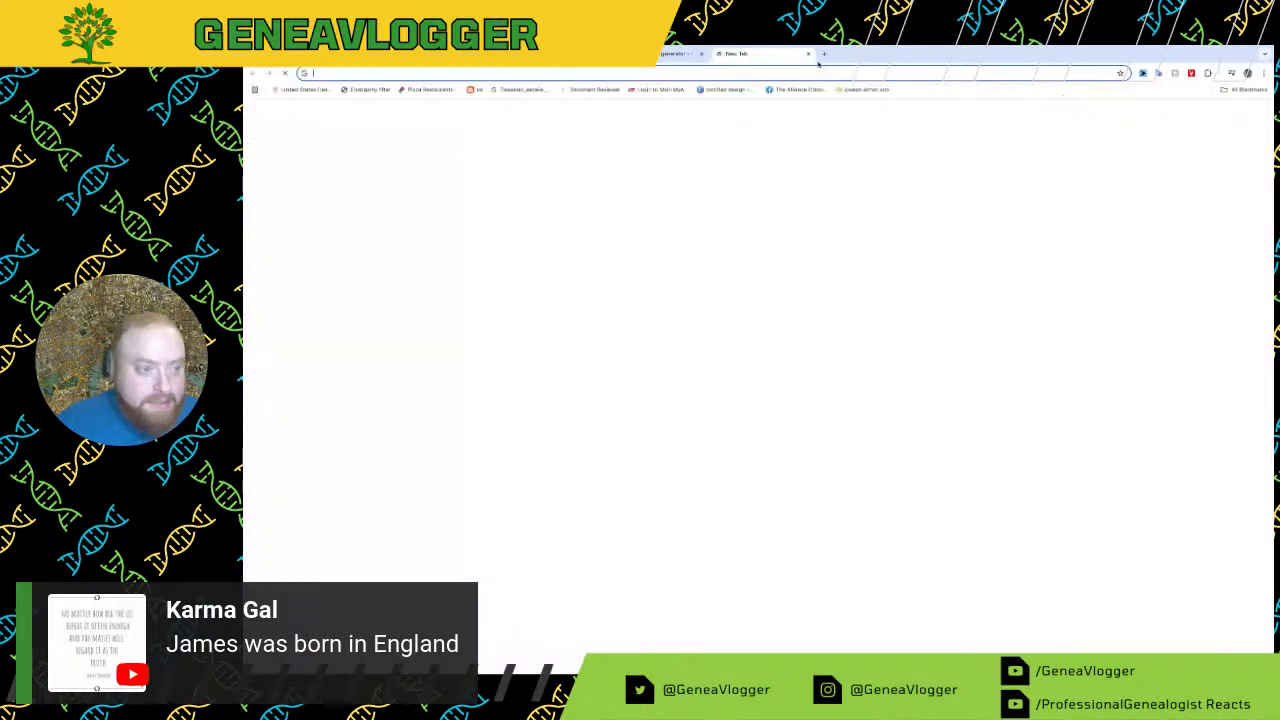
{"action": "key", "text": "super+v"}
{"action": "key", "text": "Return"}
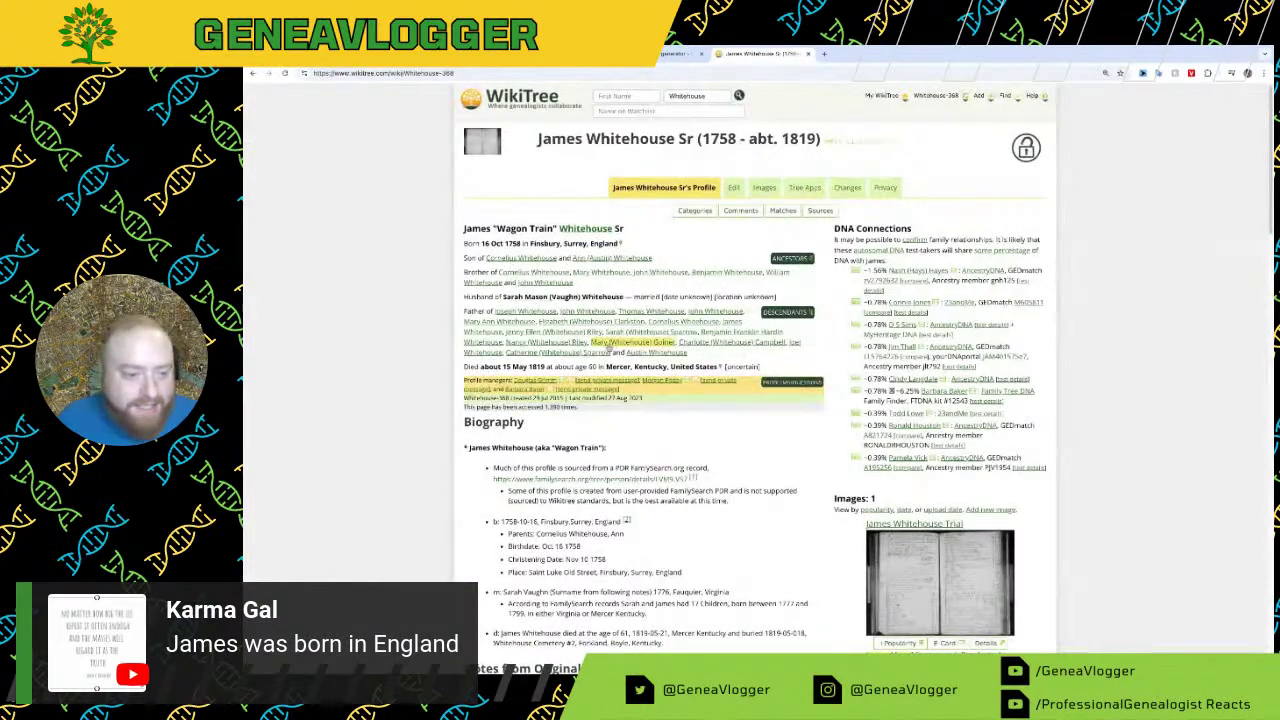
{"action": "scroll", "coordinate": [640, 400], "scroll_direction": "down", "scroll_amount": 3}
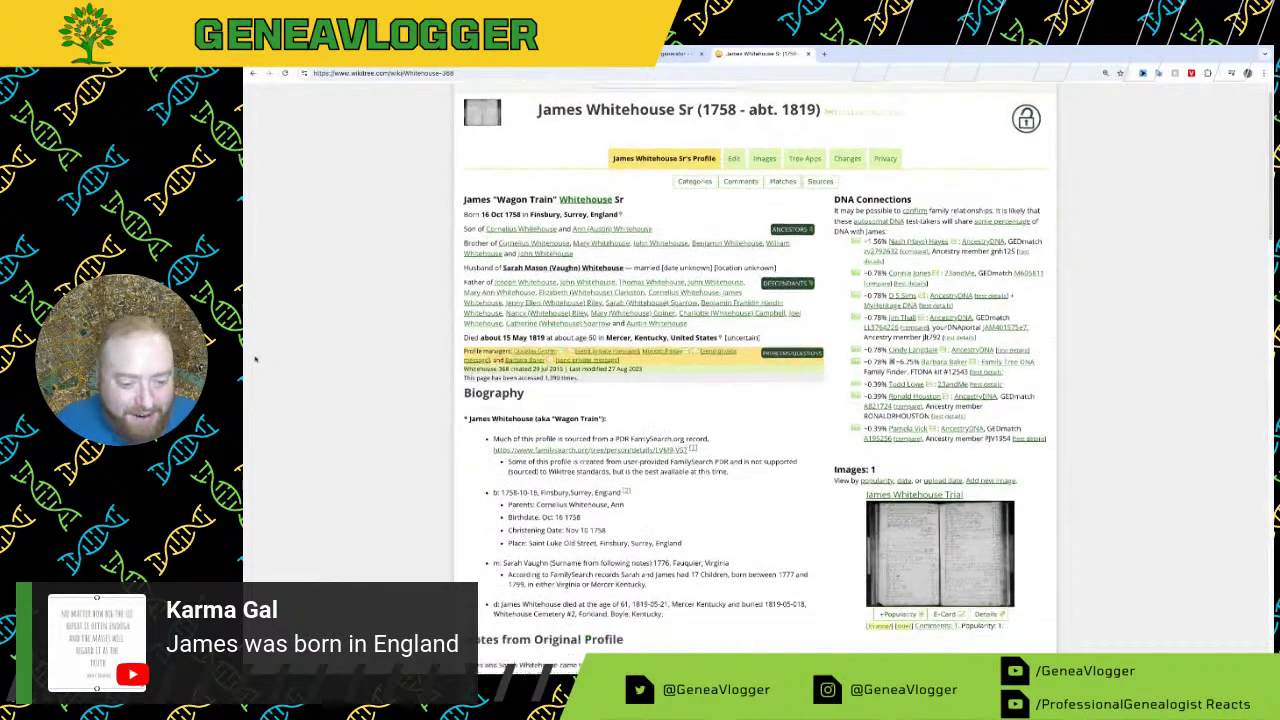
{"action": "scroll", "coordinate": [697, 380], "scroll_direction": "up", "scroll_amount": 3}
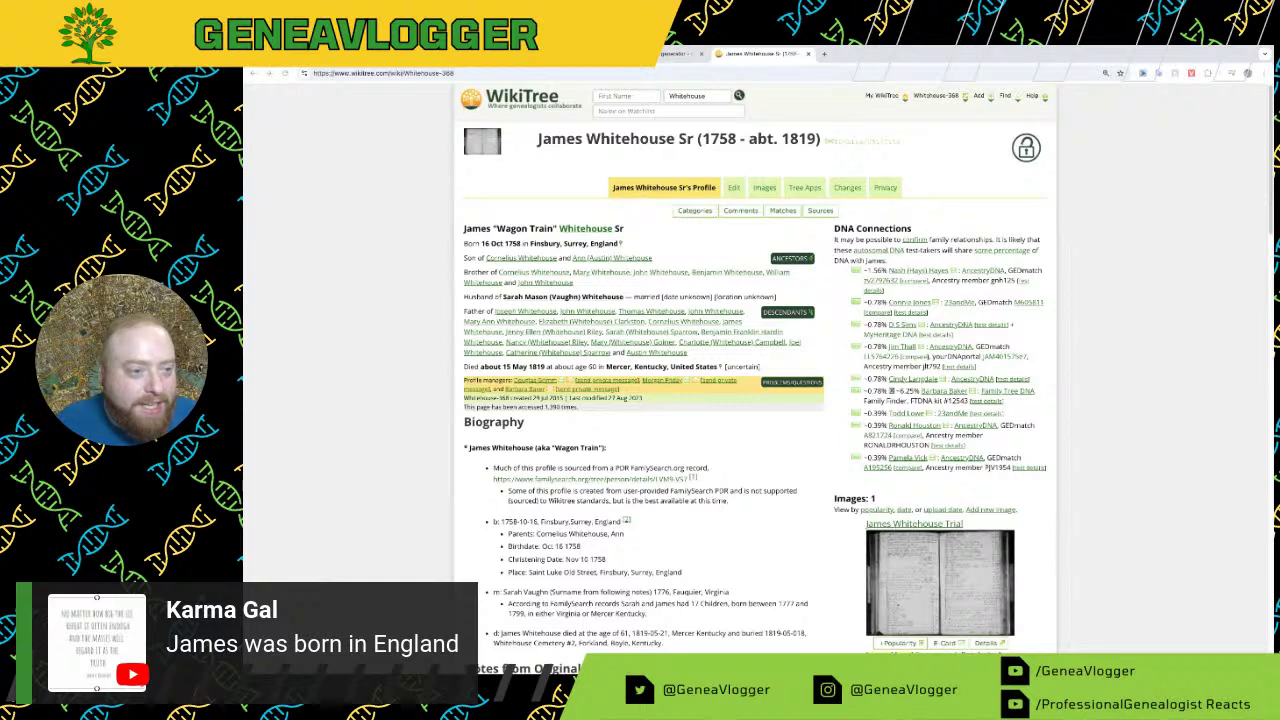
Step: Switch to the LIVESTREAM Family Tree on Ancestry and add a father named Place HOLDER for the placeholder person
{"action": "left_click", "coordinate": [300, 55]}
{"action": "left_click_drag", "start_coordinate": [520, 362], "coordinate": [537, 461]}
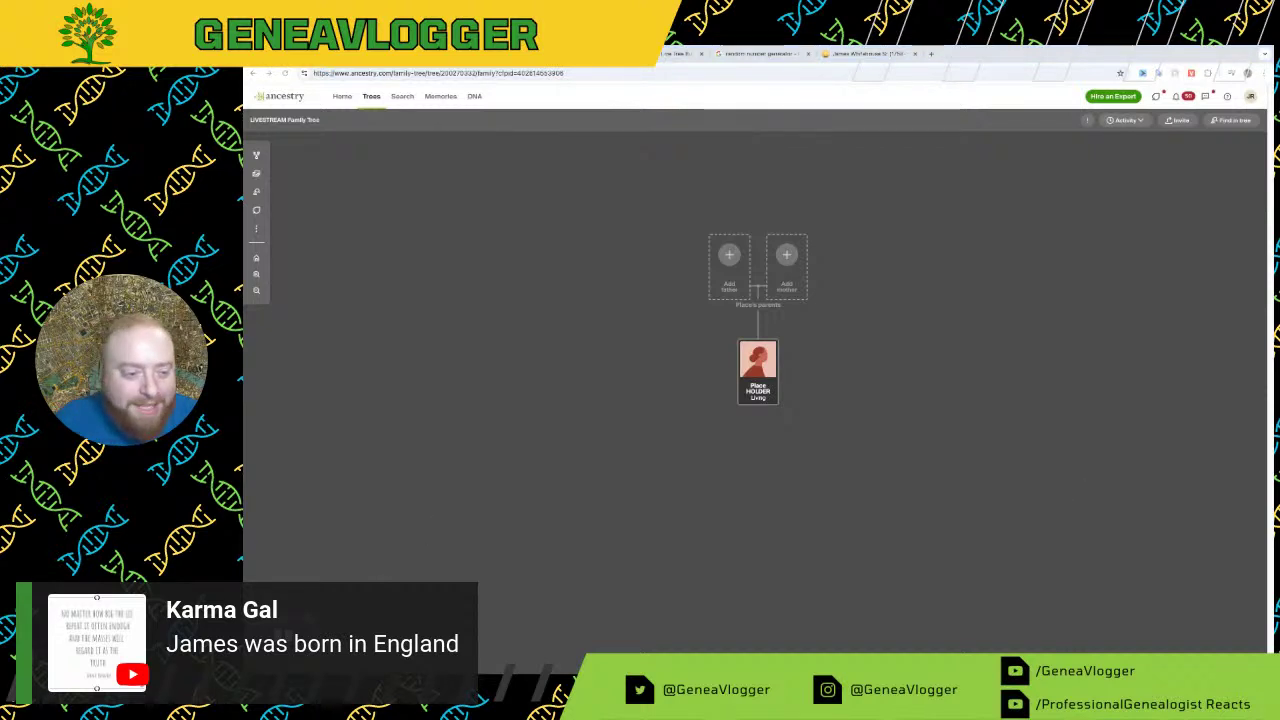
{"action": "scroll", "coordinate": [879, 467], "scroll_direction": "up", "scroll_amount": 3}
{"action": "left_click_drag", "start_coordinate": [817, 397], "coordinate": [871, 526]}
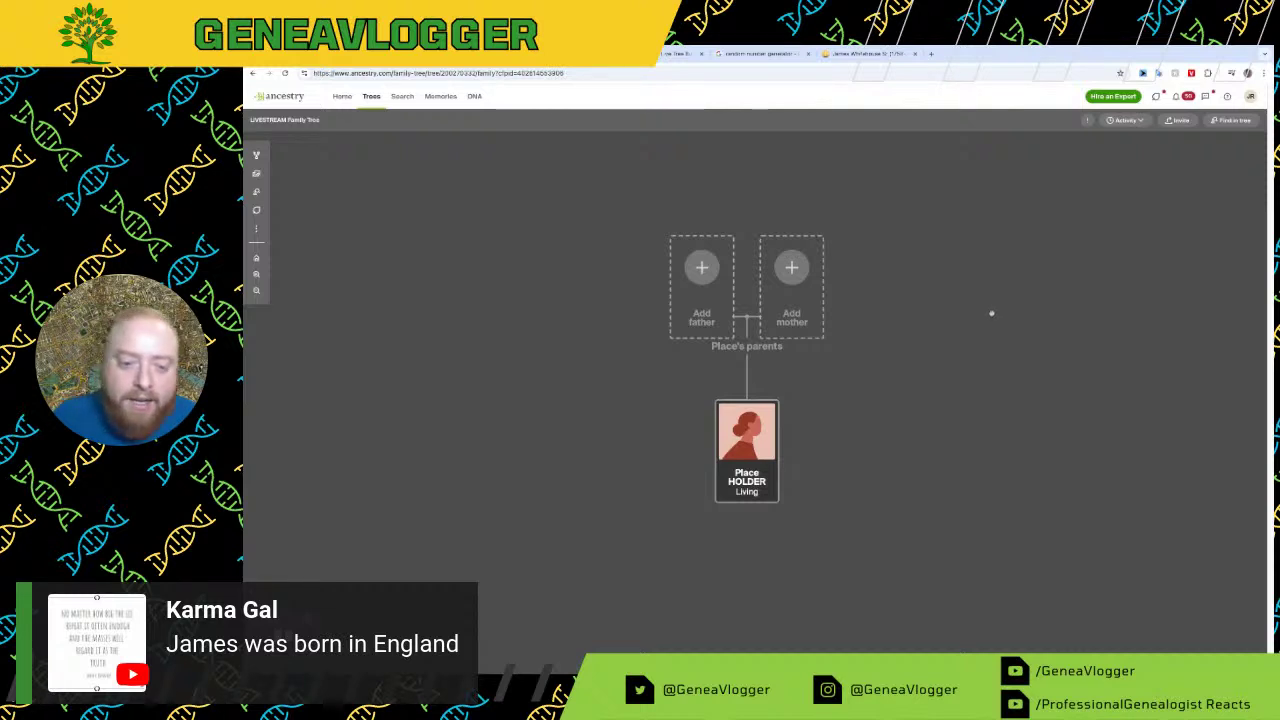
{"action": "left_click_drag", "start_coordinate": [991, 313], "coordinate": [981, 374]}
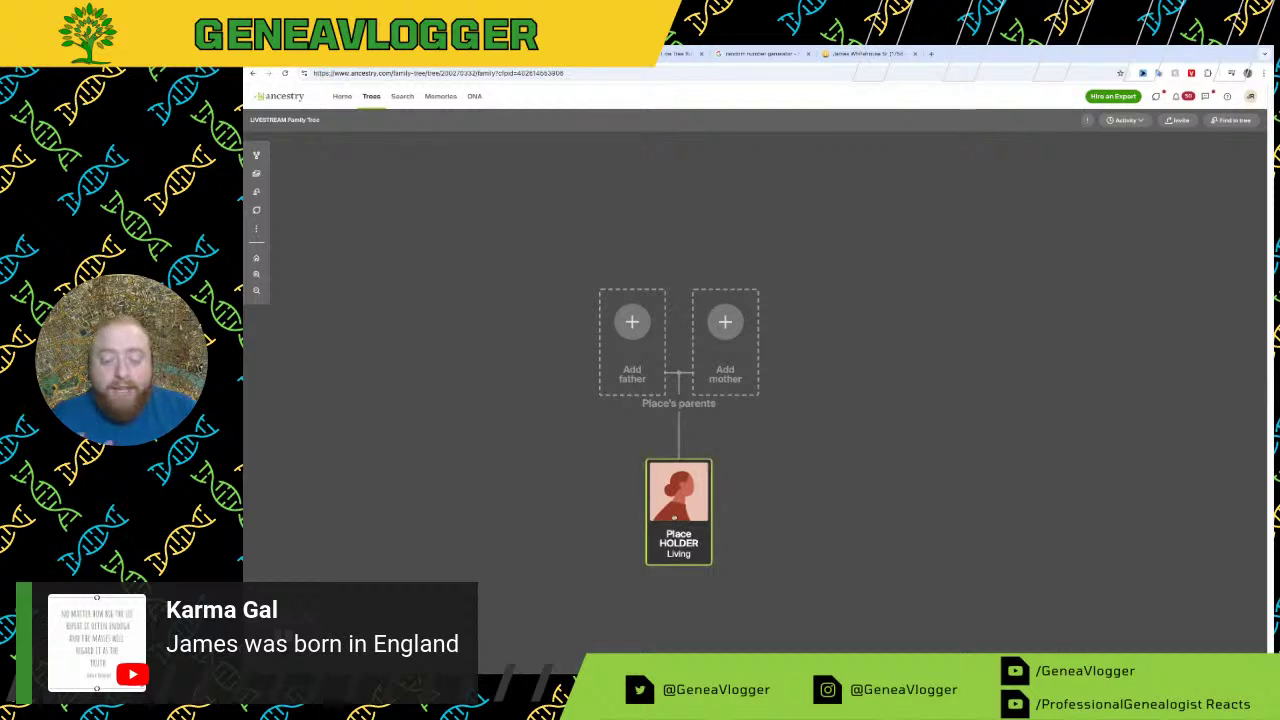
{"action": "left_click", "coordinate": [634, 346]}
{"action": "type", "text": "Pl"}
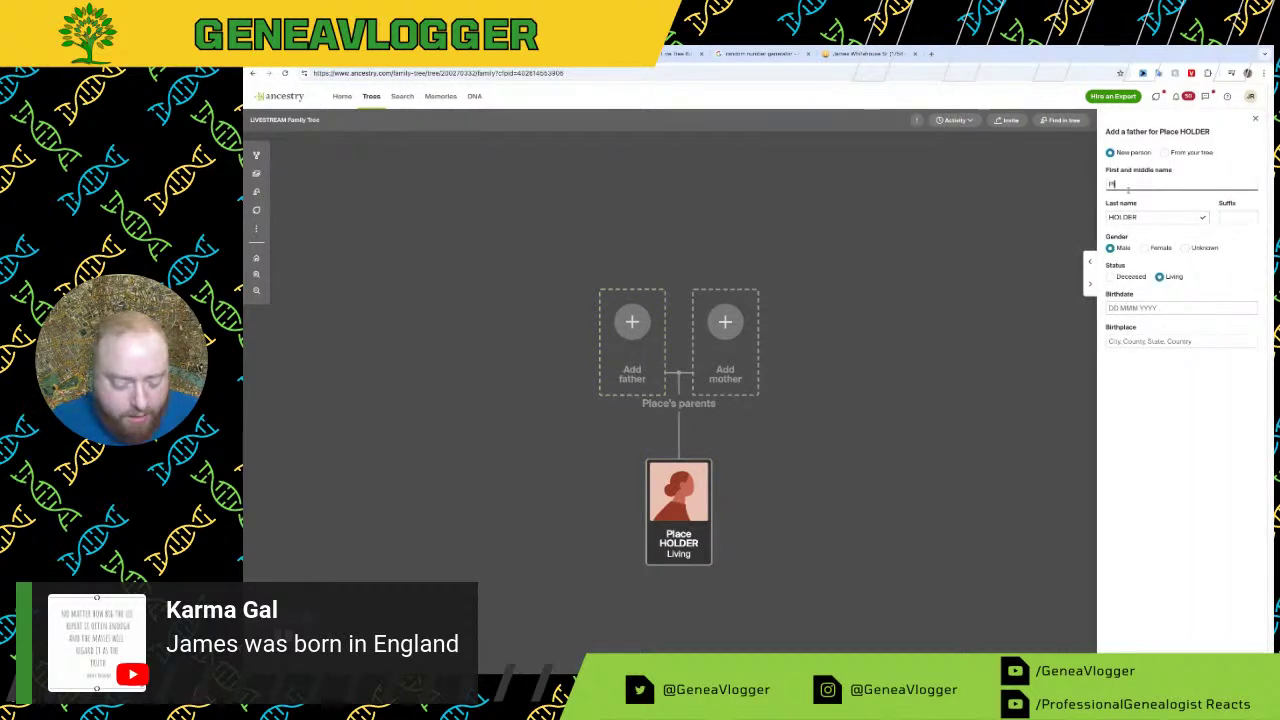
{"action": "type", "text": "ace"}
{"action": "key", "text": "Return"}
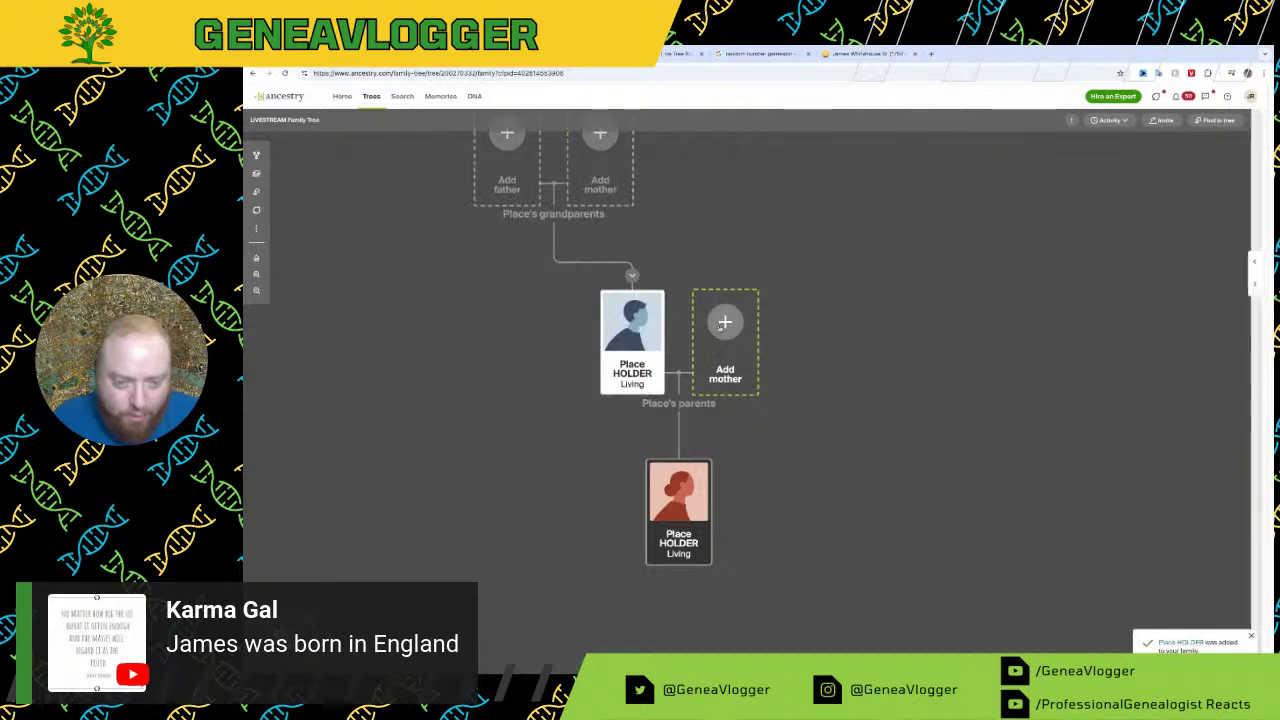
Step: Add a mother with the first name Place and no maiden name for the placeholder person
{"action": "left_click", "coordinate": [745, 320]}
{"action": "type", "text": "Place"}
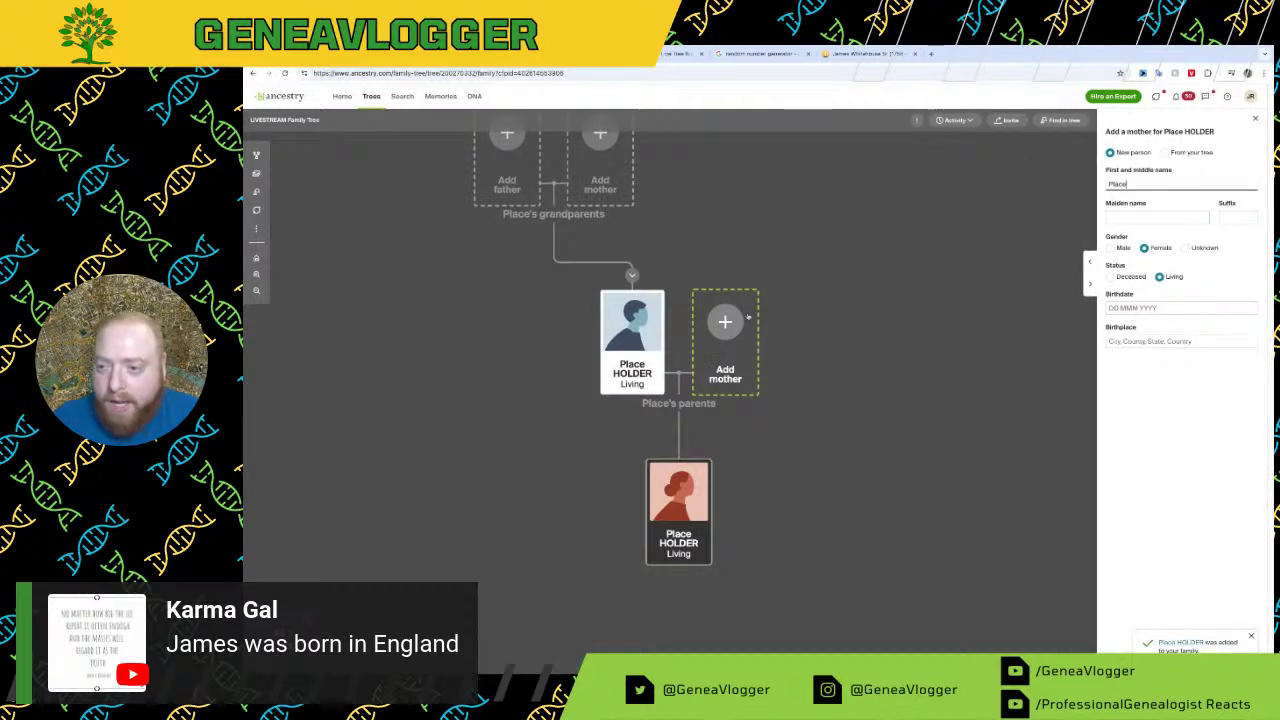
{"action": "key", "text": "Return"}
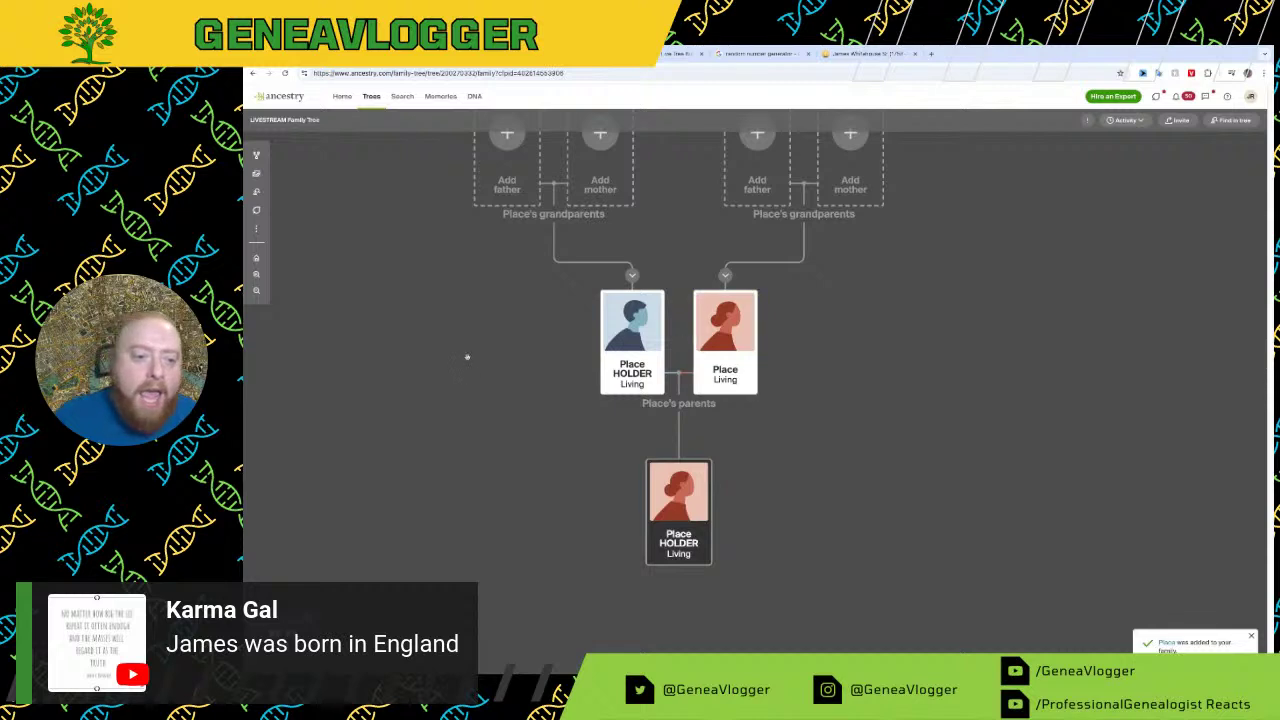
Step: Add a paternal grandfather with the first name DNA and the last name match 1
{"action": "left_click_drag", "start_coordinate": [479, 354], "coordinate": [567, 551]}
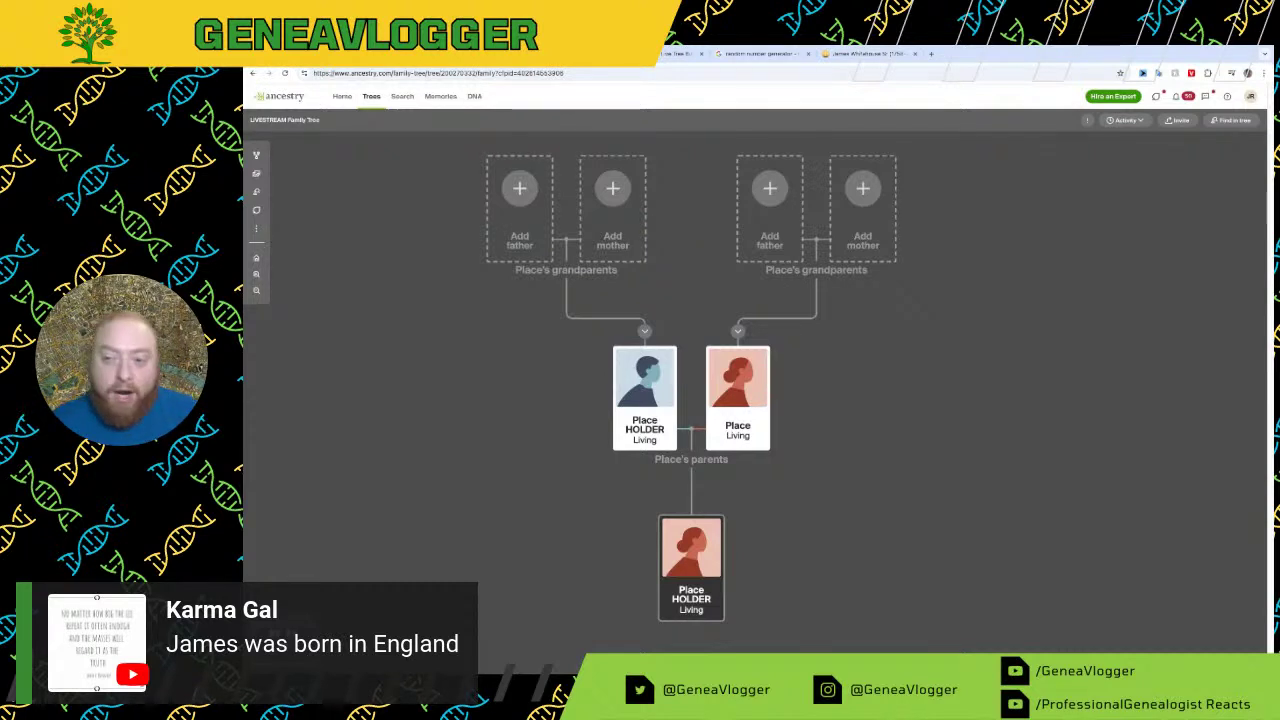
{"action": "left_click", "coordinate": [519, 190]}
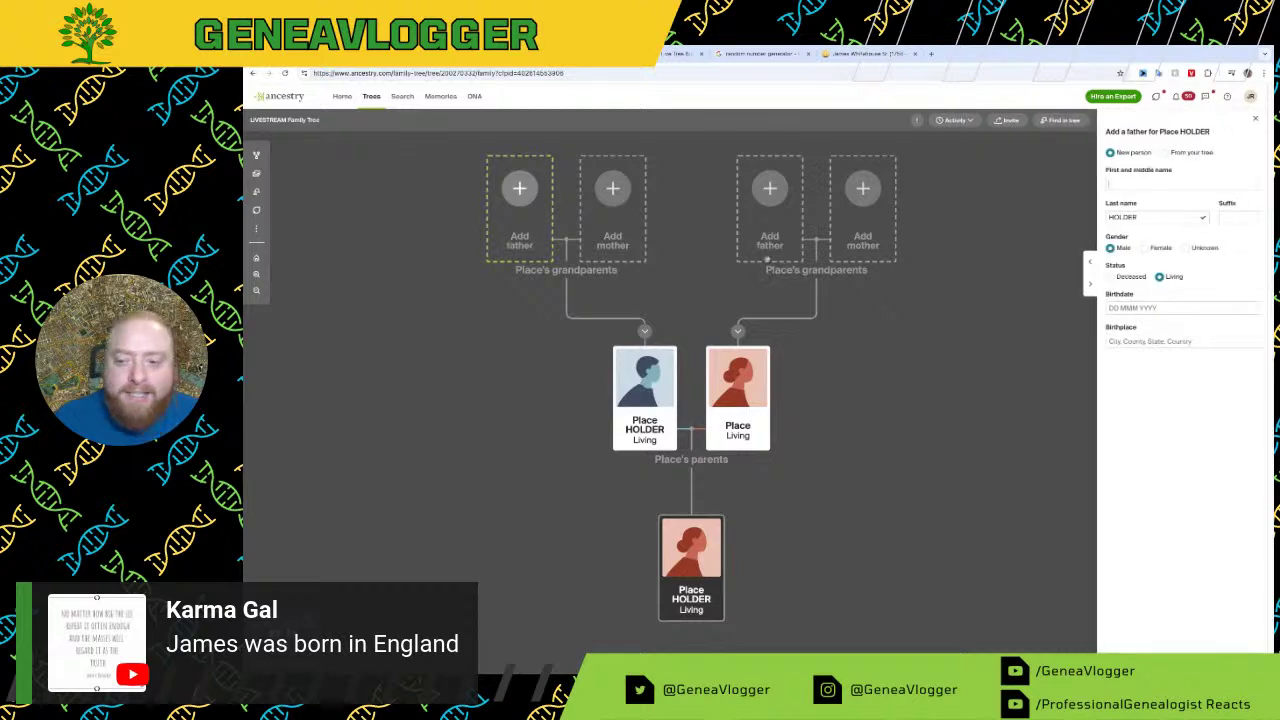
{"action": "type", "text": "DNA"}
{"action": "key", "text": "Tab"}
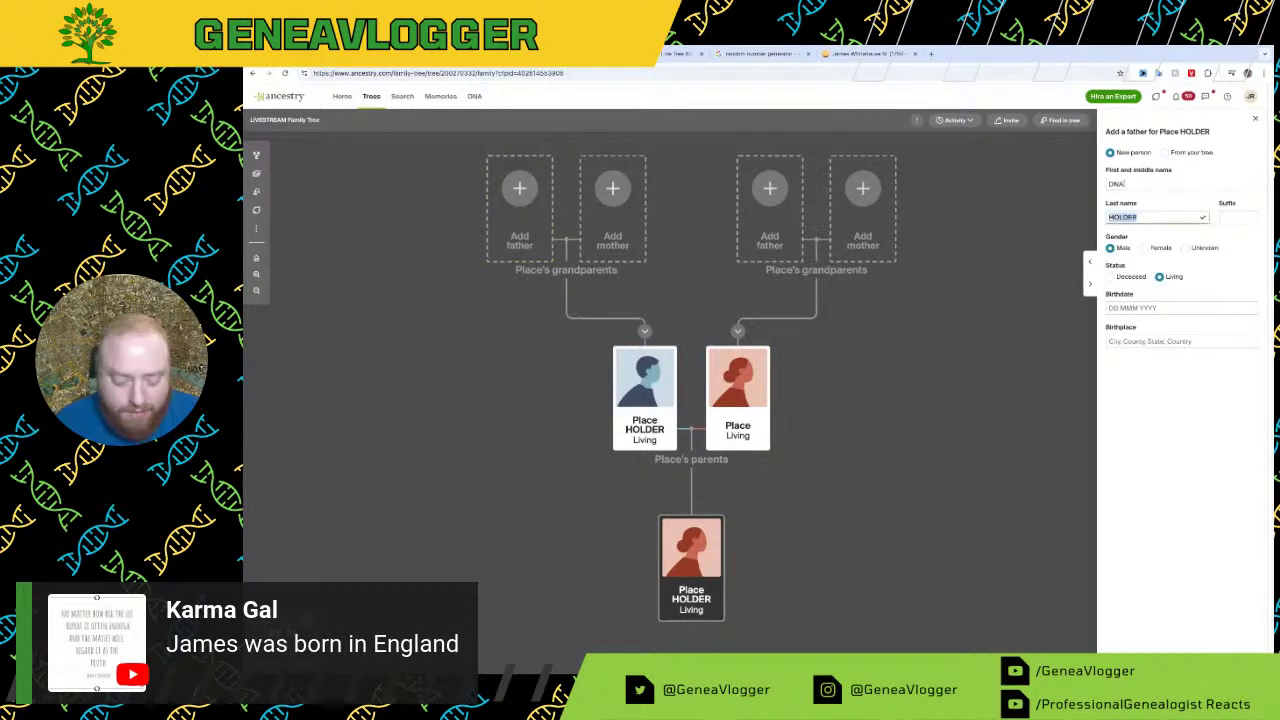
{"action": "type", "text": "match 1"}
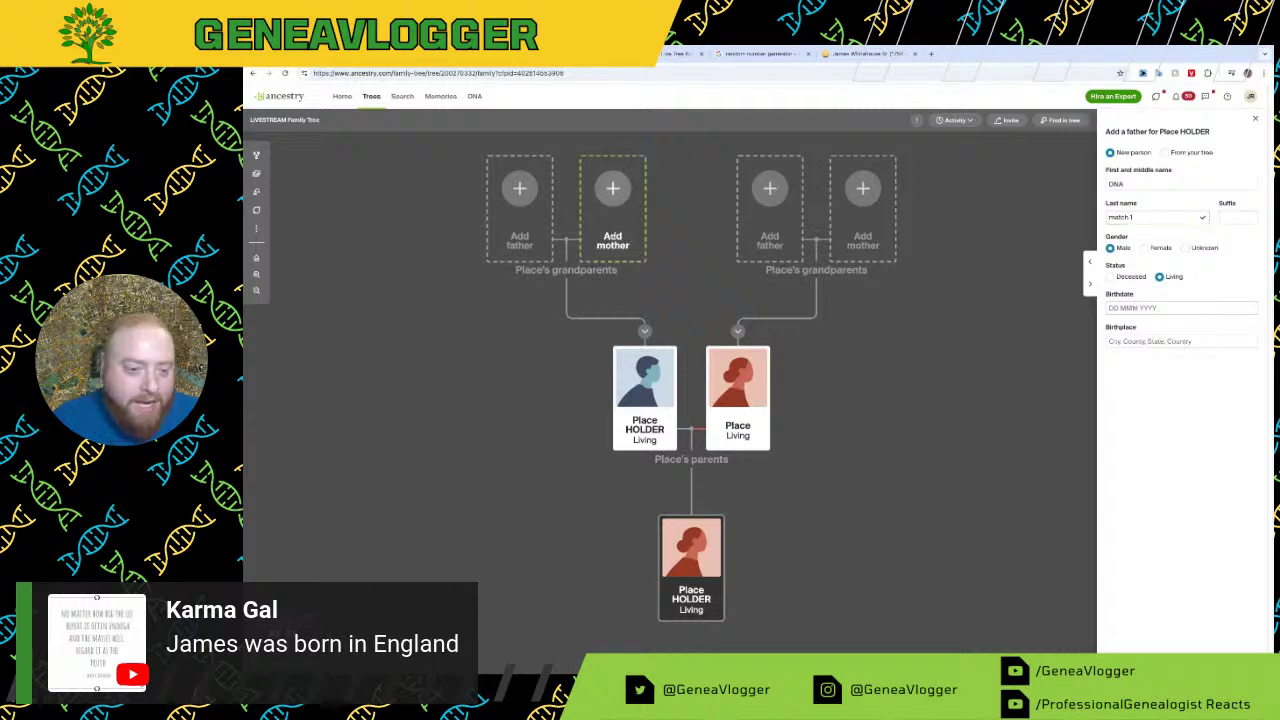
{"action": "key", "text": "Return"}
Step: Add a paternal grandmother with the first name DNA and the maiden name match 2
{"action": "left_click", "coordinate": [630, 209]}
{"action": "type", "text": "D"}
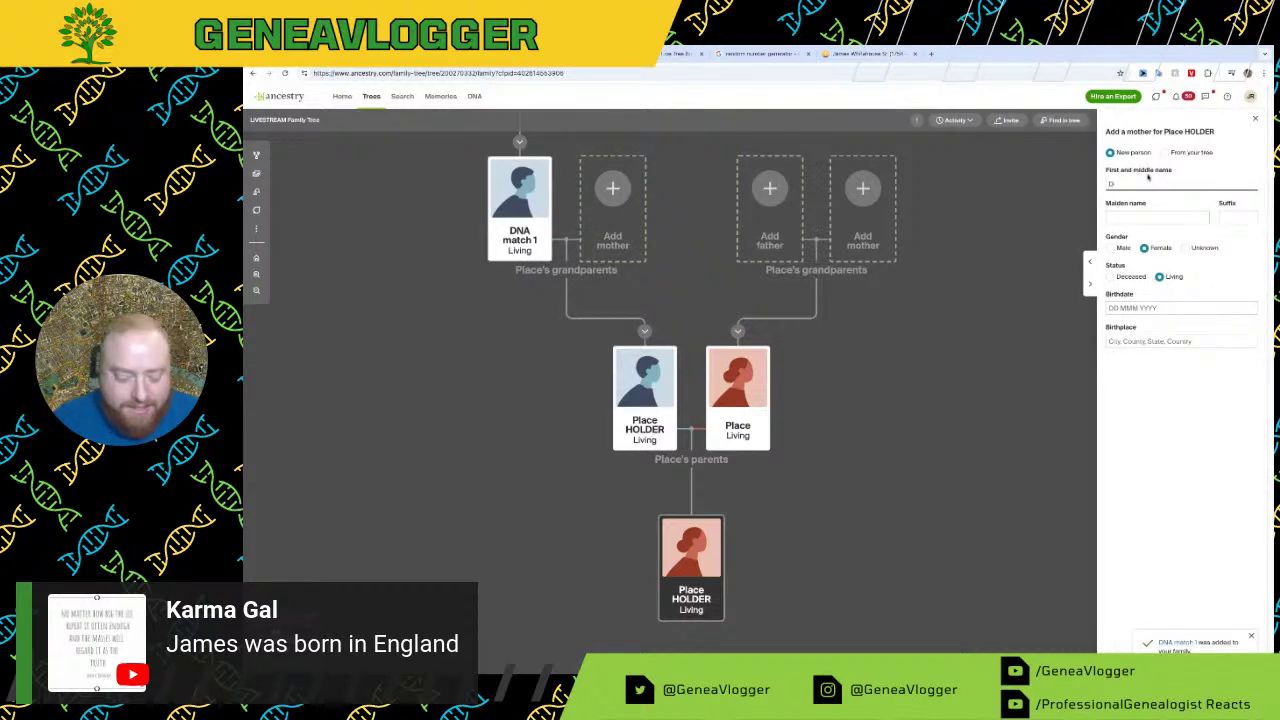
{"action": "type", "text": "NA"}
{"action": "key", "text": "Tab"}
{"action": "type", "text": "match 2"}
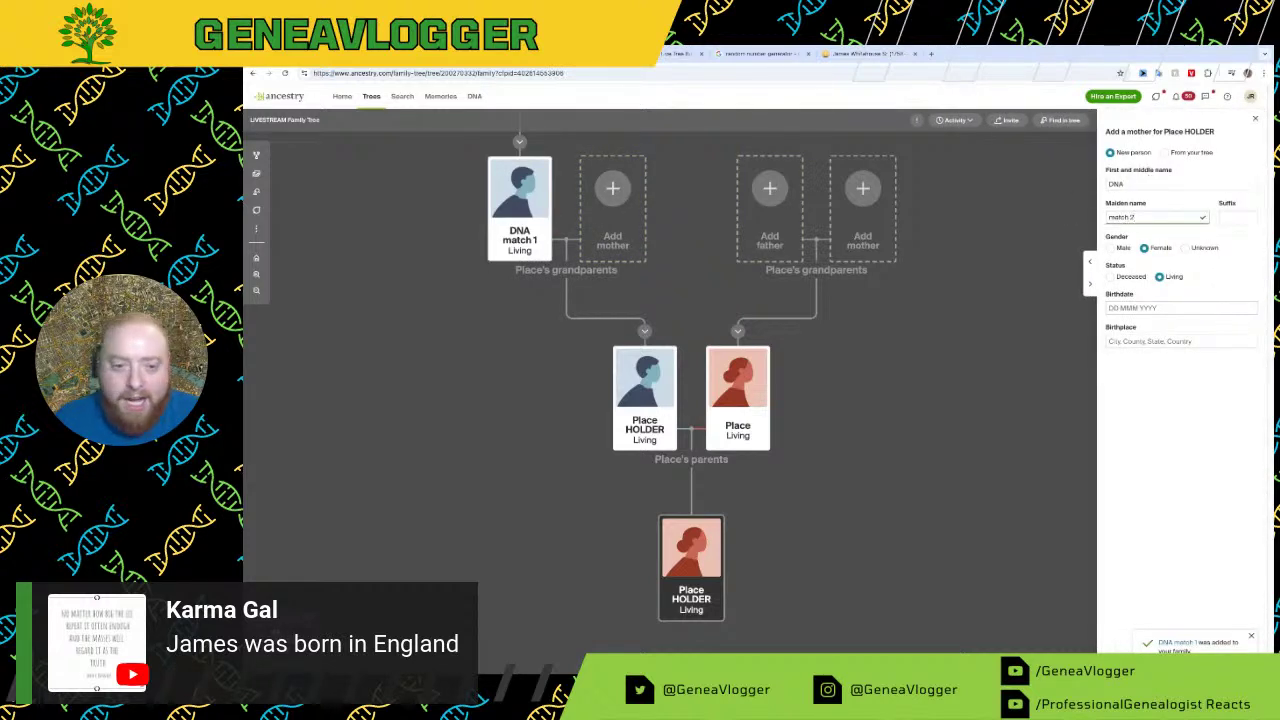
{"action": "key", "text": "Return"}
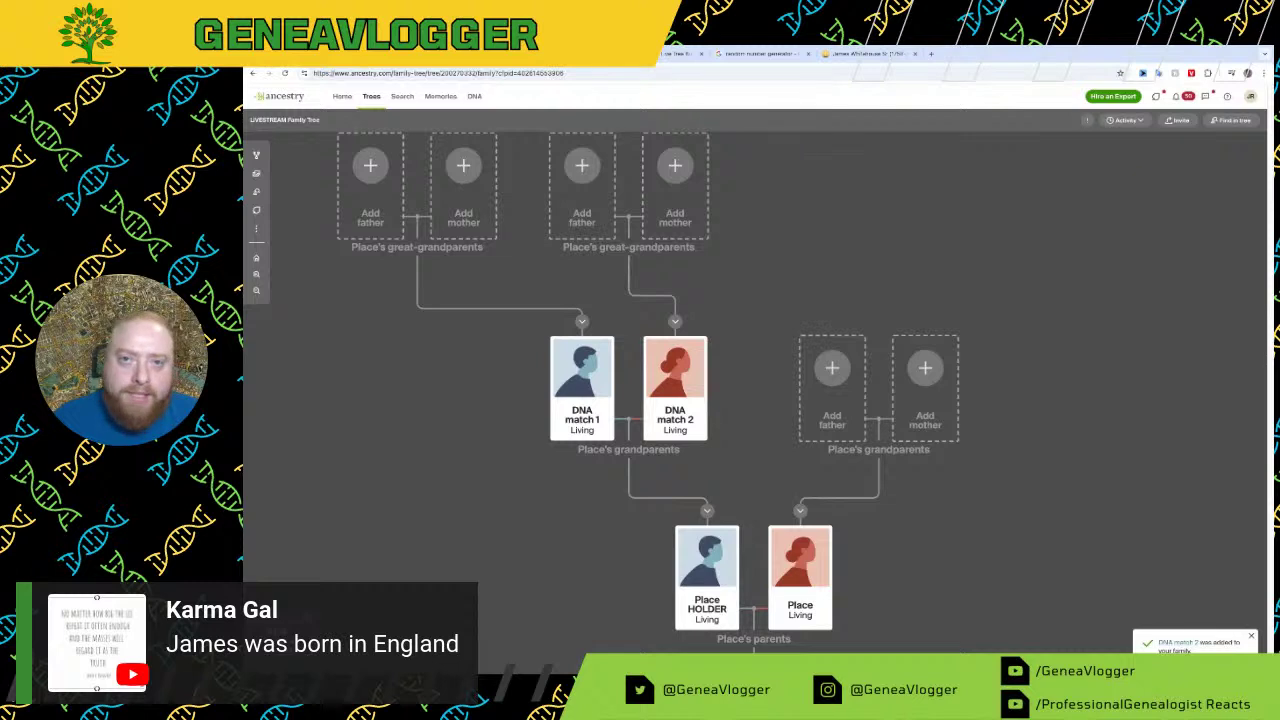
Step: Open the profile of the paternal grandfather DNA match 1 and look through its edit and tool options
{"action": "left_click", "coordinate": [577, 398]}
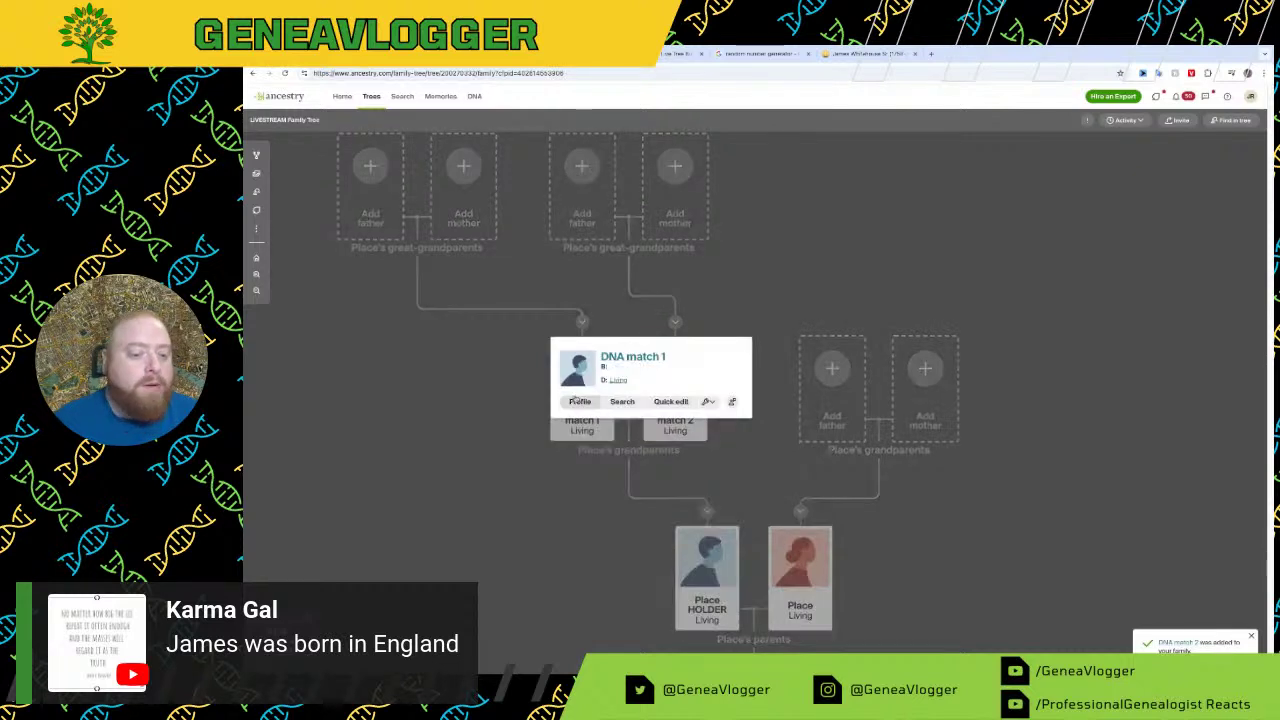
{"action": "left_click", "coordinate": [579, 401]}
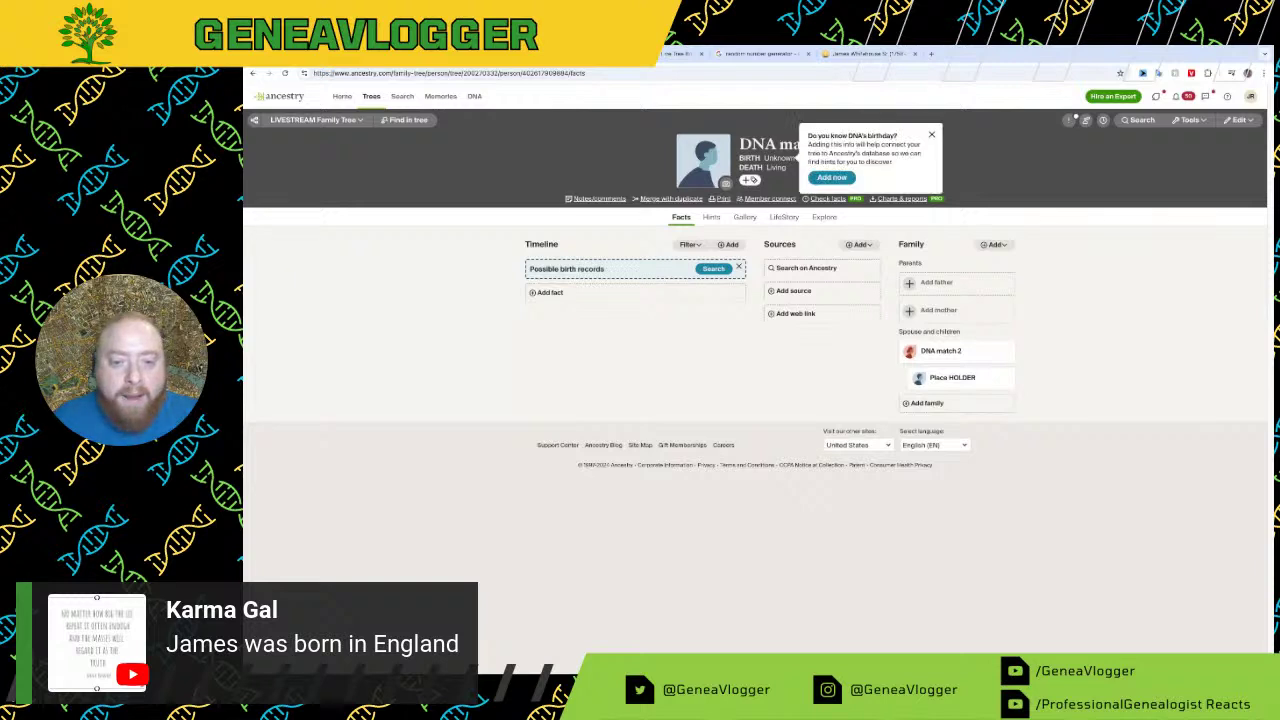
{"action": "left_click", "coordinate": [930, 134]}
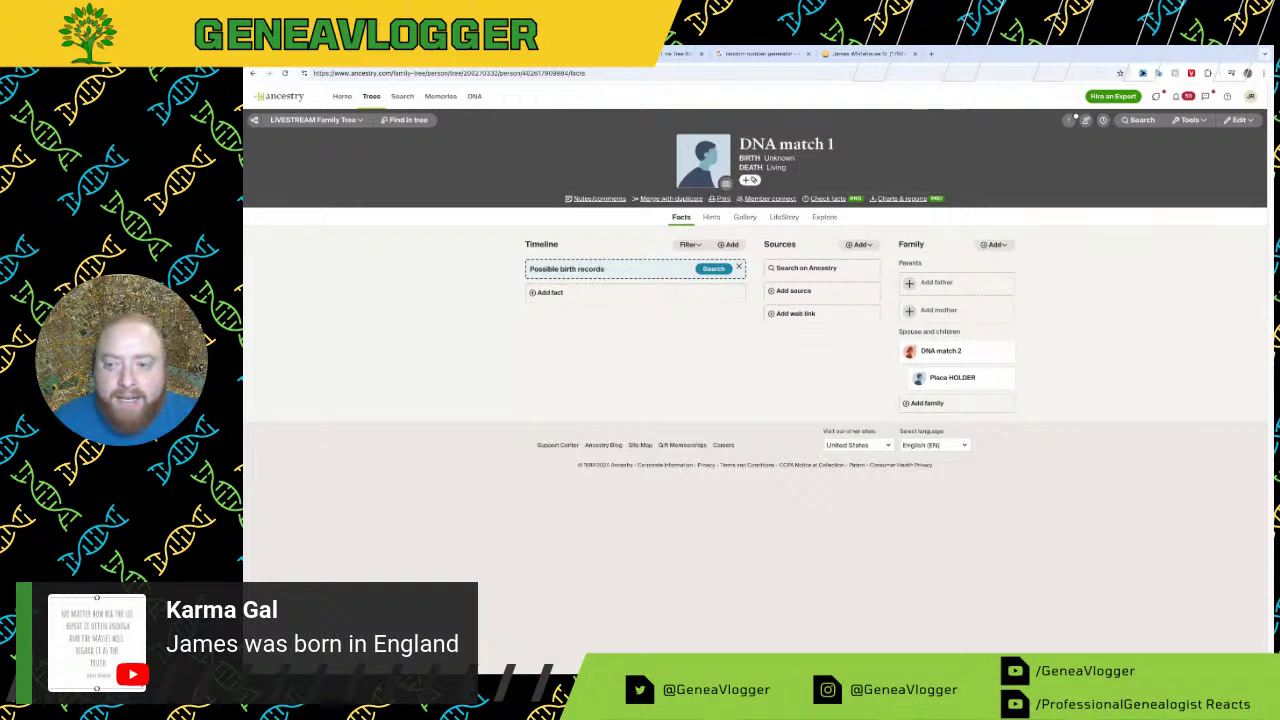
{"action": "left_click", "coordinate": [1238, 120]}
{"action": "left_click", "coordinate": [1188, 120]}
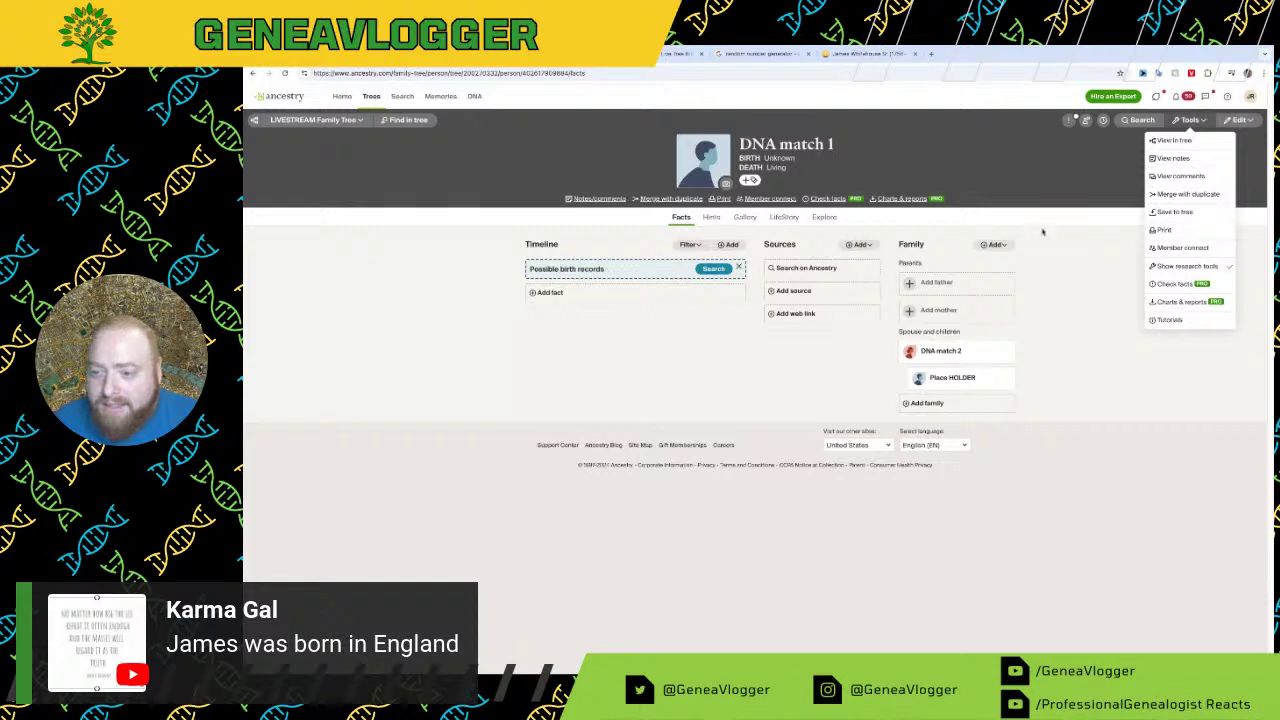
{"action": "left_click", "coordinate": [960, 217]}
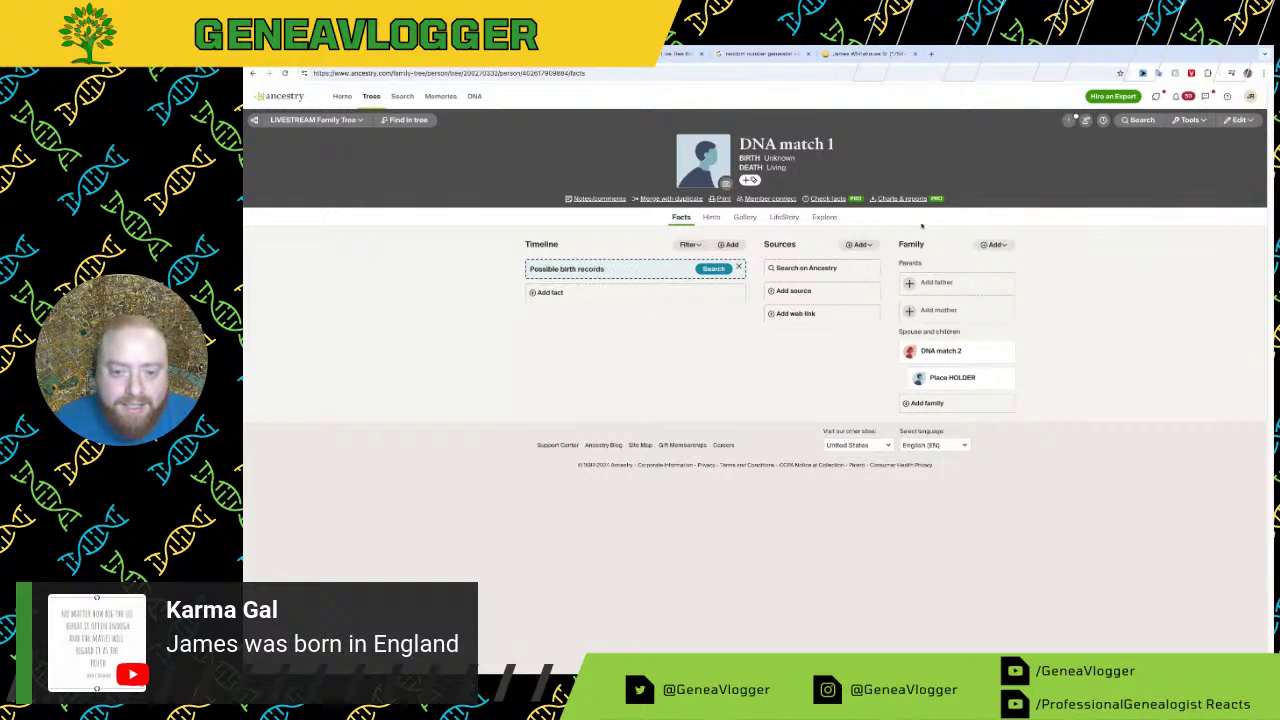
Step: Create a custom MyTreeTag with a person's first name as the tag name and apply it to DNA match 1
{"action": "left_click", "coordinate": [612, 202]}
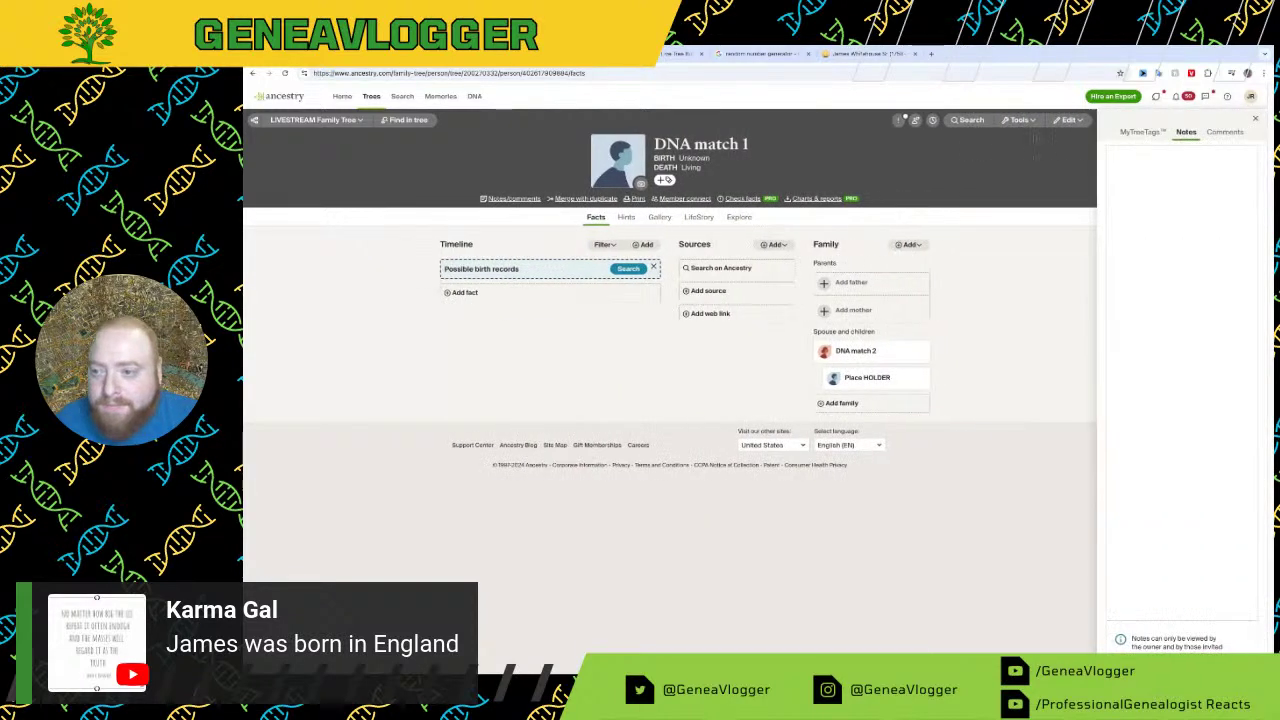
{"action": "left_click", "coordinate": [1126, 134]}
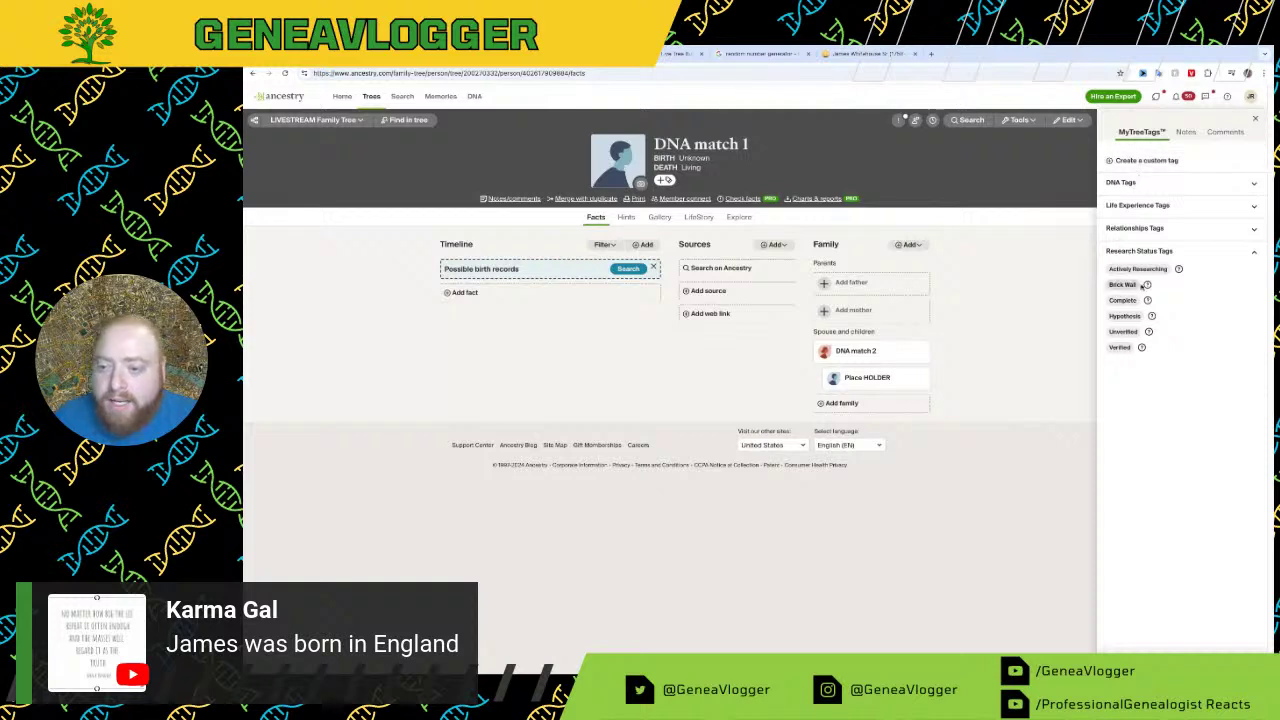
{"action": "left_click", "coordinate": [1121, 160]}
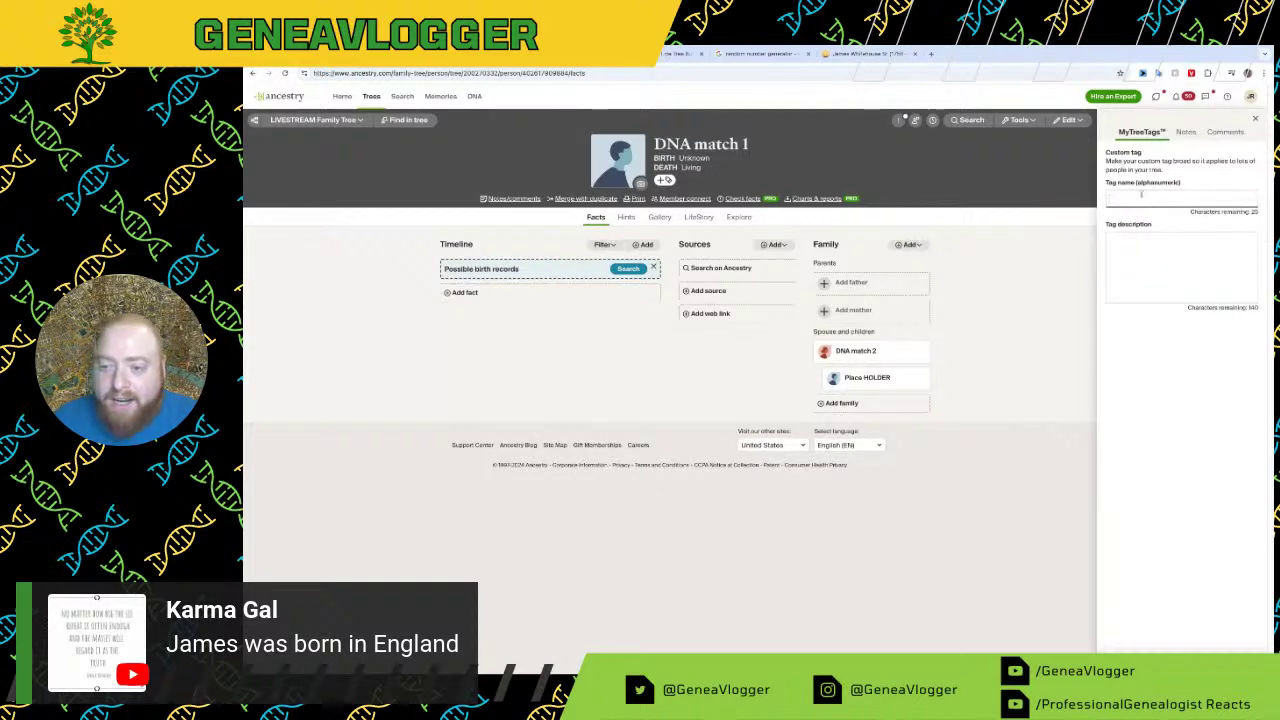
{"action": "type", "text": "JamesWh"}
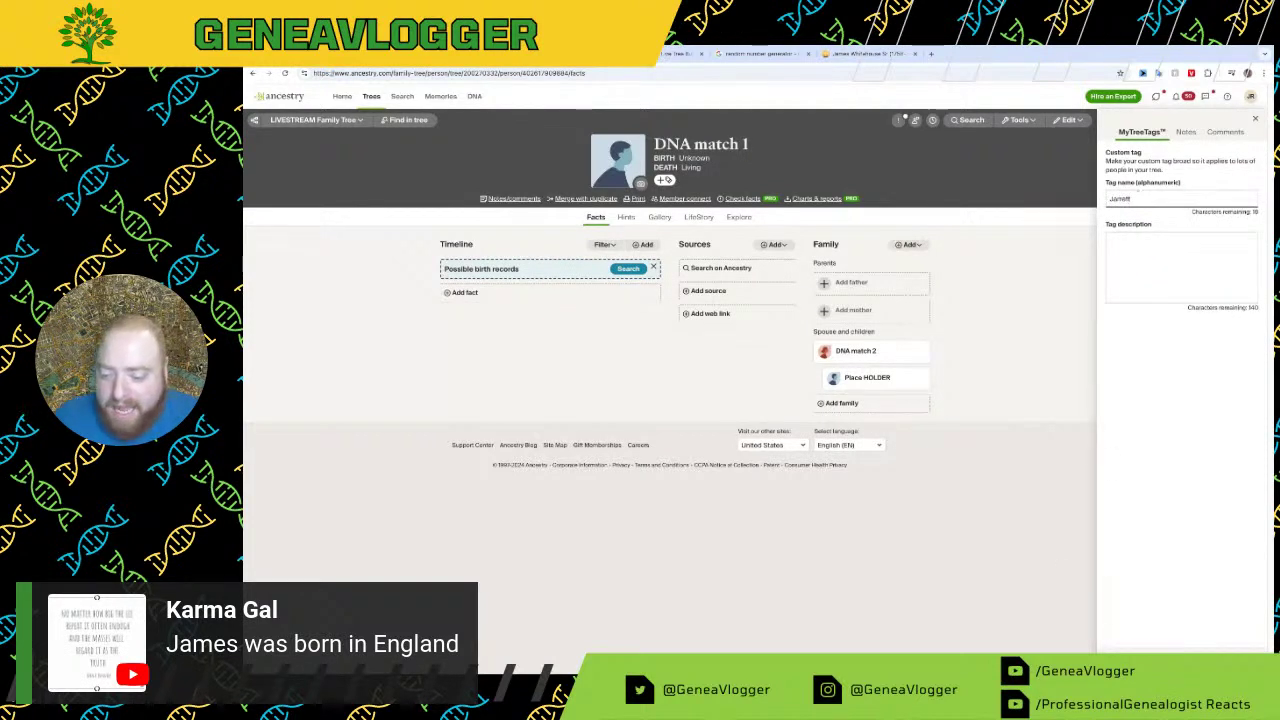
{"action": "key", "text": "Return"}
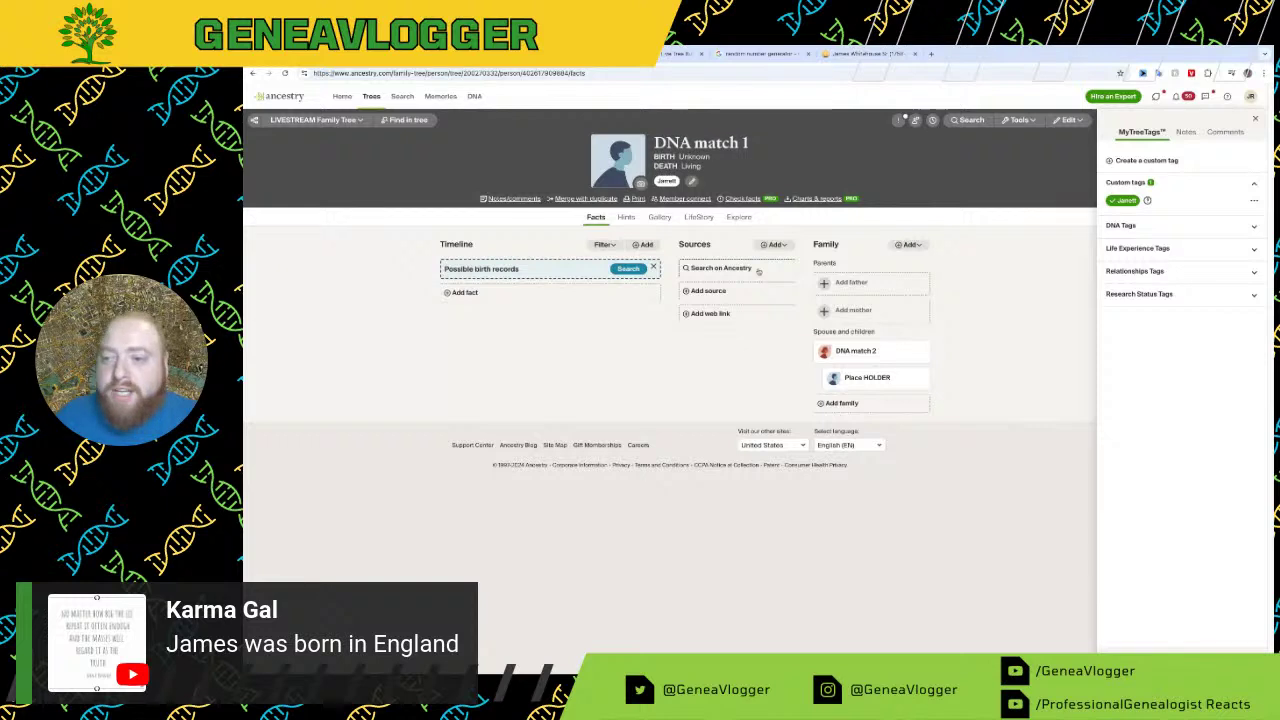
Step: Return to the family tree, check the tag on DNA match 1's card and reopen that person's profile
{"action": "left_click", "coordinate": [335, 120]}
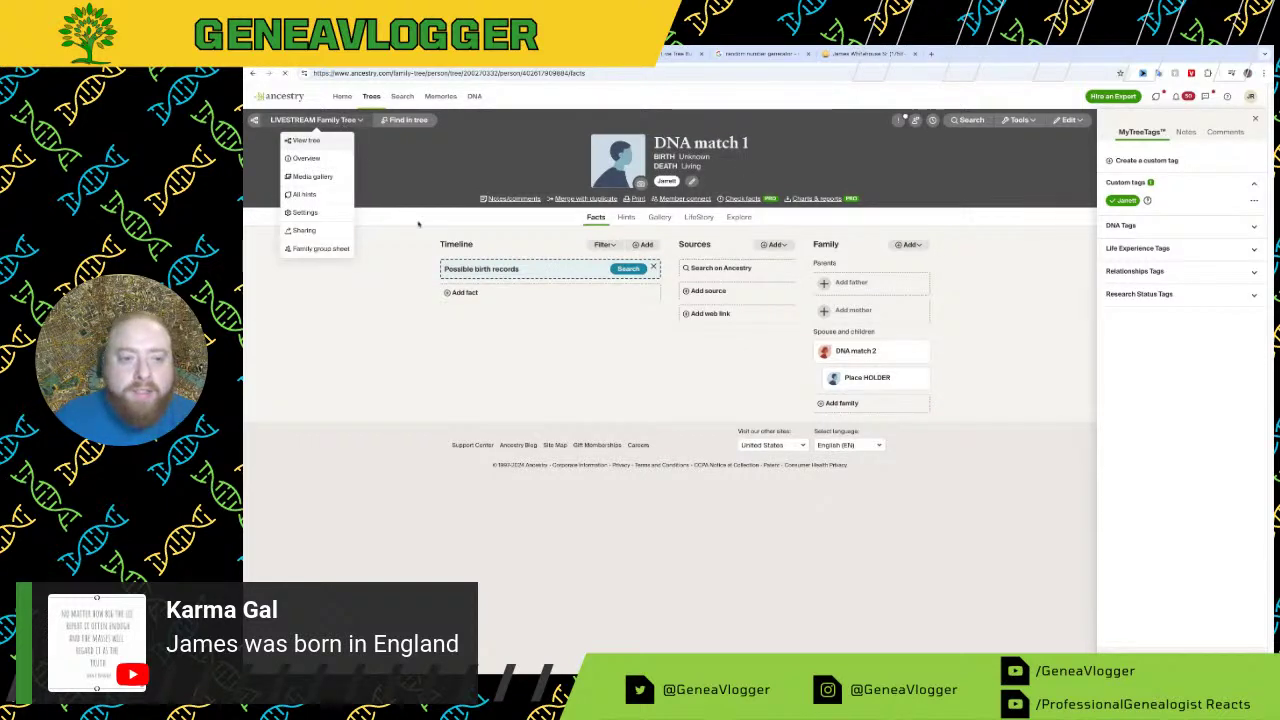
{"action": "left_click", "coordinate": [340, 141]}
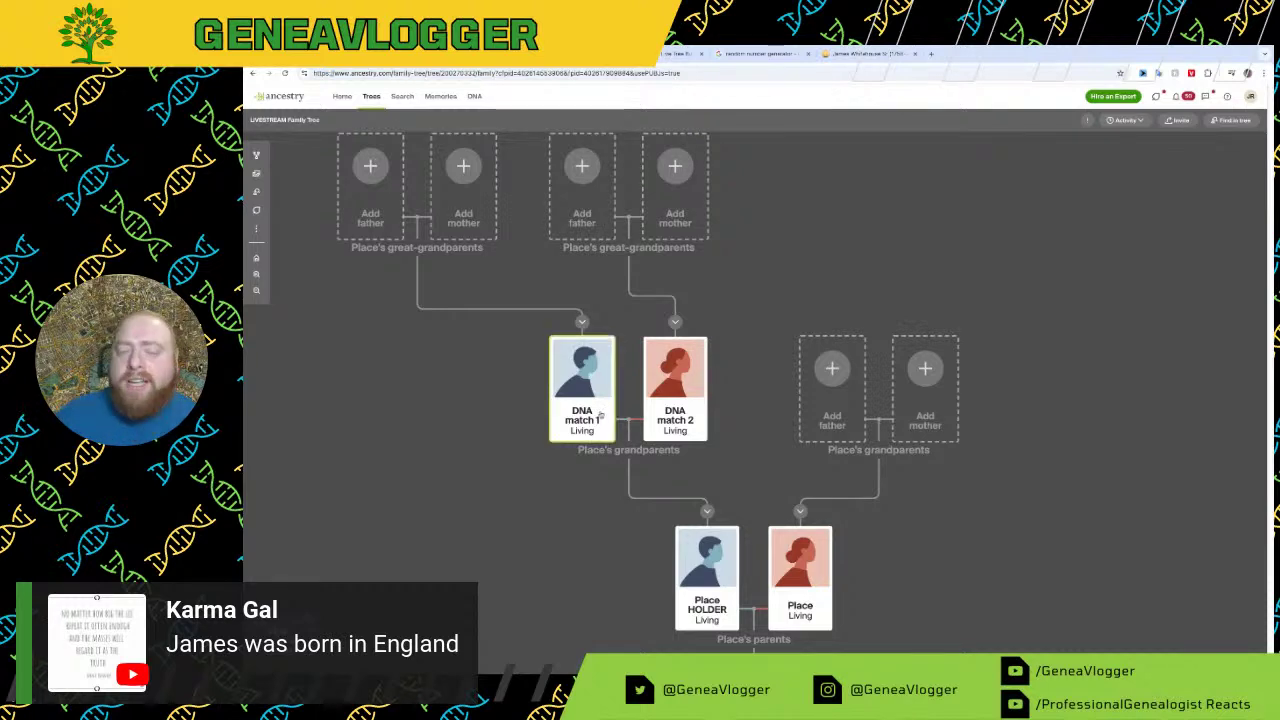
{"action": "left_click", "coordinate": [597, 422]}
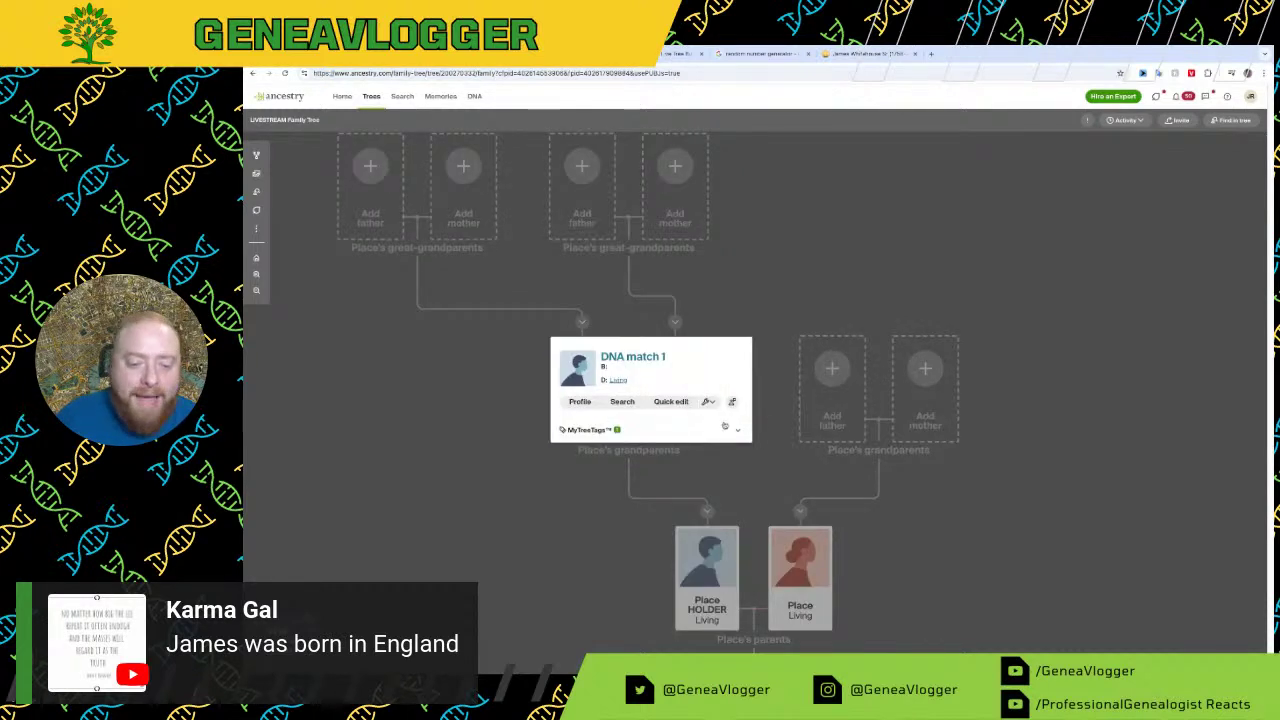
{"action": "left_click", "coordinate": [630, 357]}
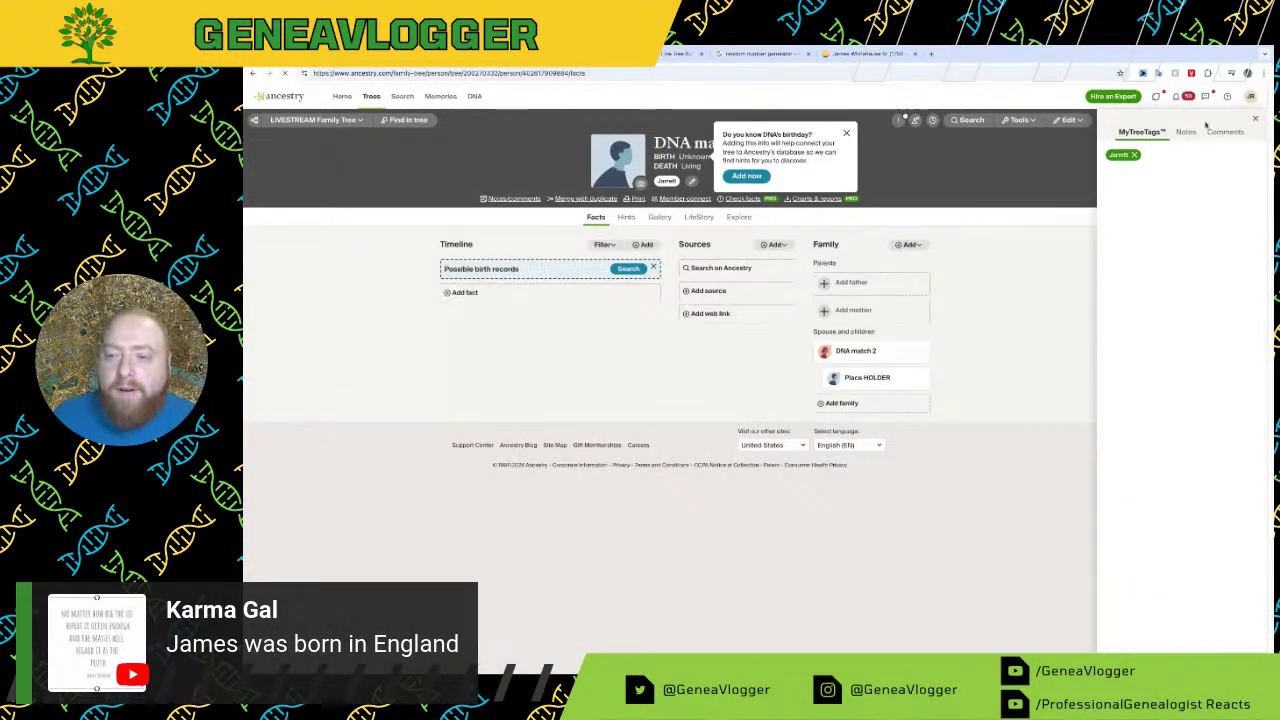
{"action": "left_click", "coordinate": [1255, 119]}
Step: Remove the child Place HOLDER and the spouse DNA match 2 from DNA match 1's relationships
{"action": "left_click", "coordinate": [1236, 120]}
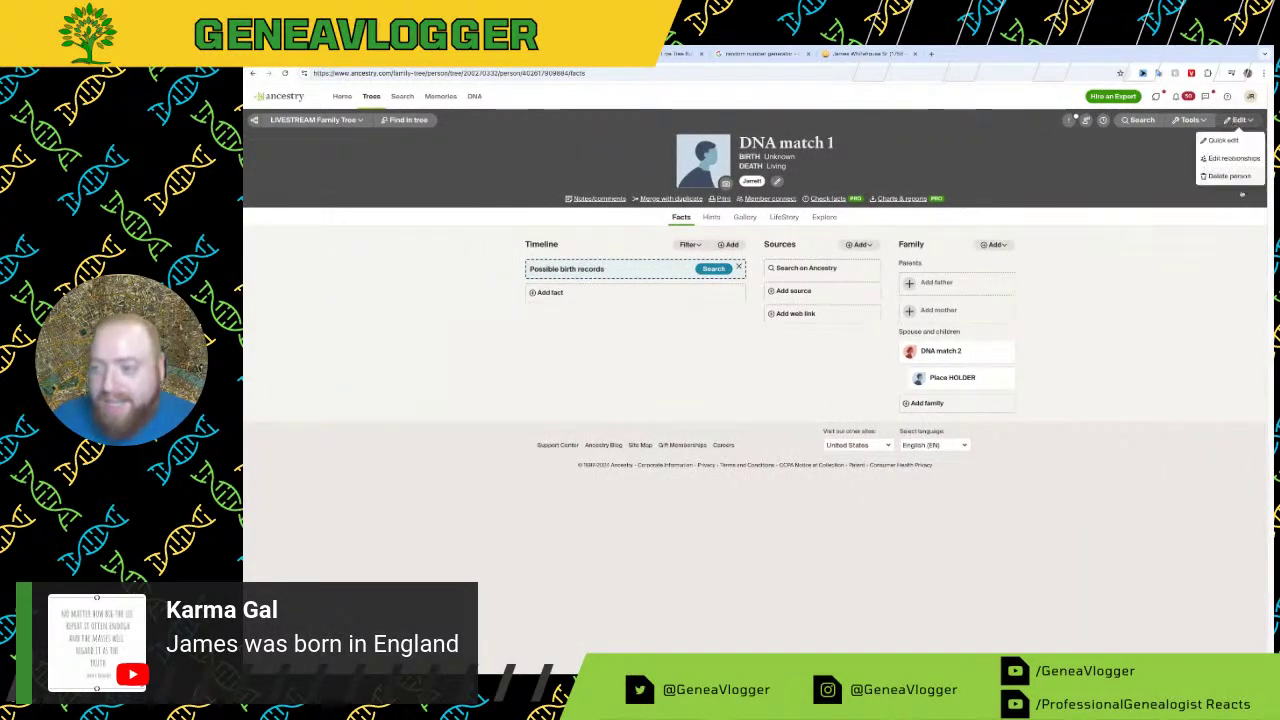
{"action": "left_click", "coordinate": [1229, 160]}
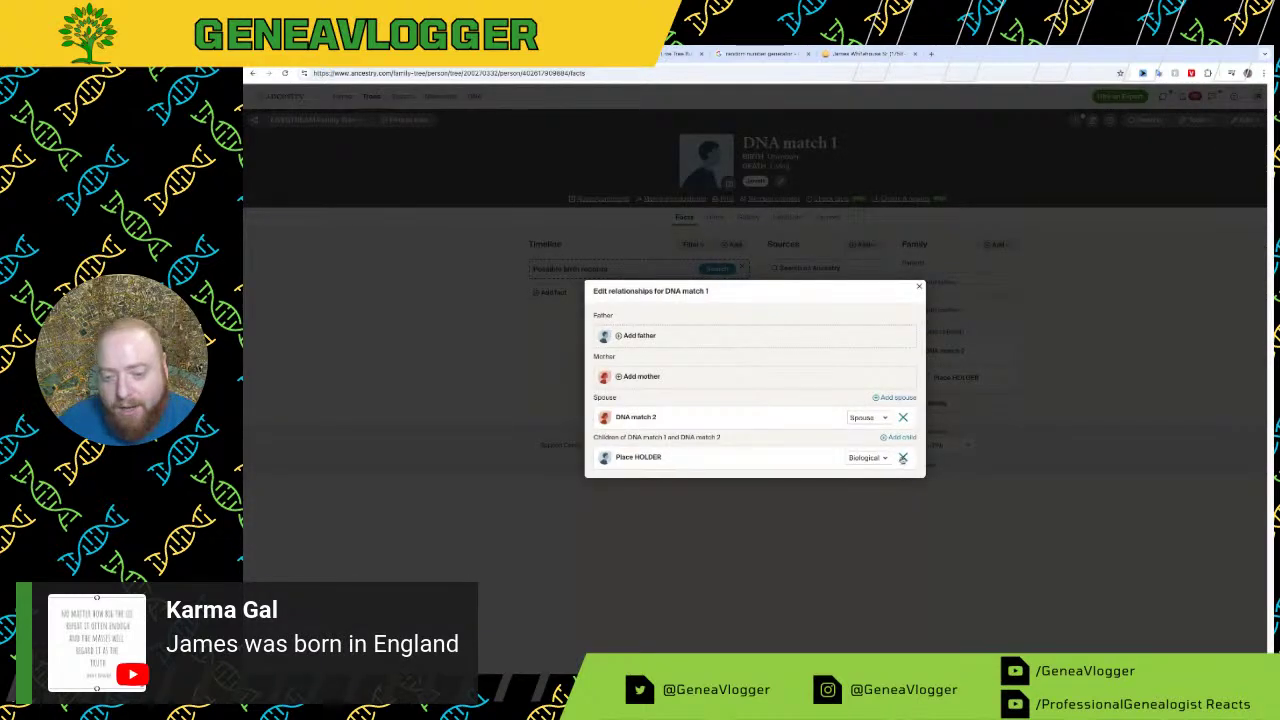
{"action": "left_click", "coordinate": [903, 458]}
{"action": "left_click", "coordinate": [852, 521]}
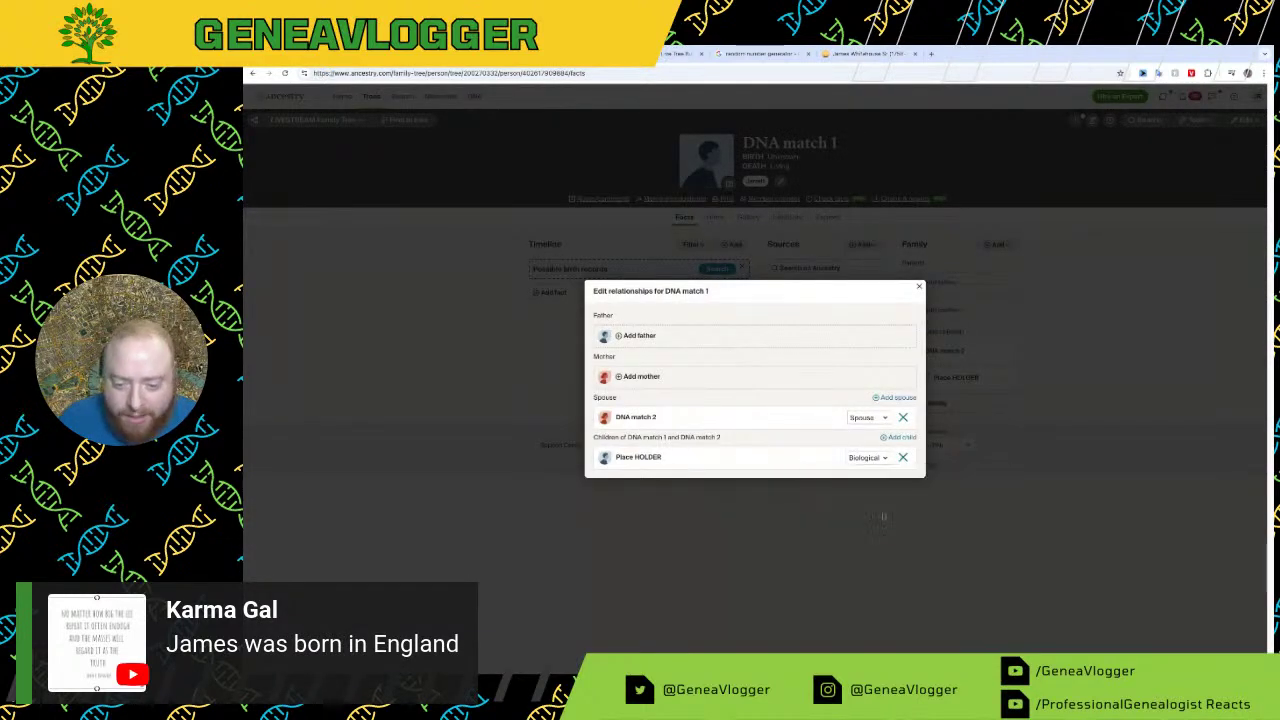
{"action": "left_click", "coordinate": [903, 420]}
{"action": "left_click", "coordinate": [880, 484]}
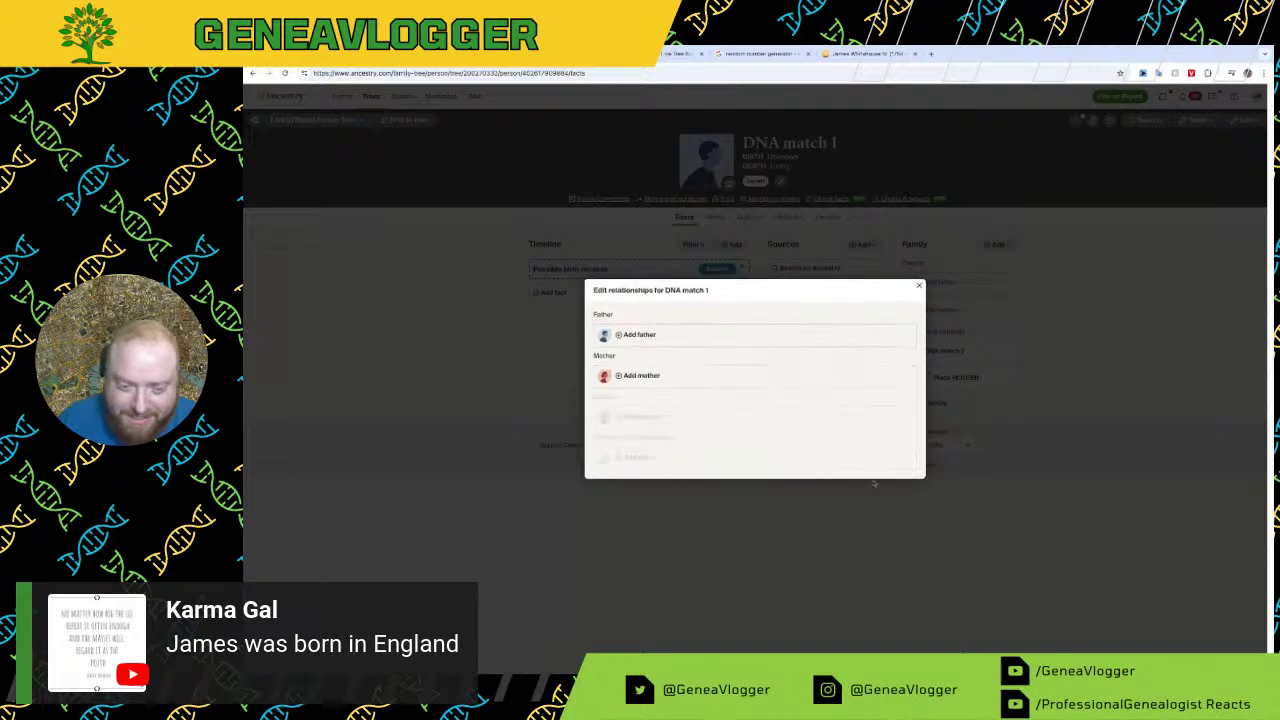
{"action": "left_click", "coordinate": [919, 286]}
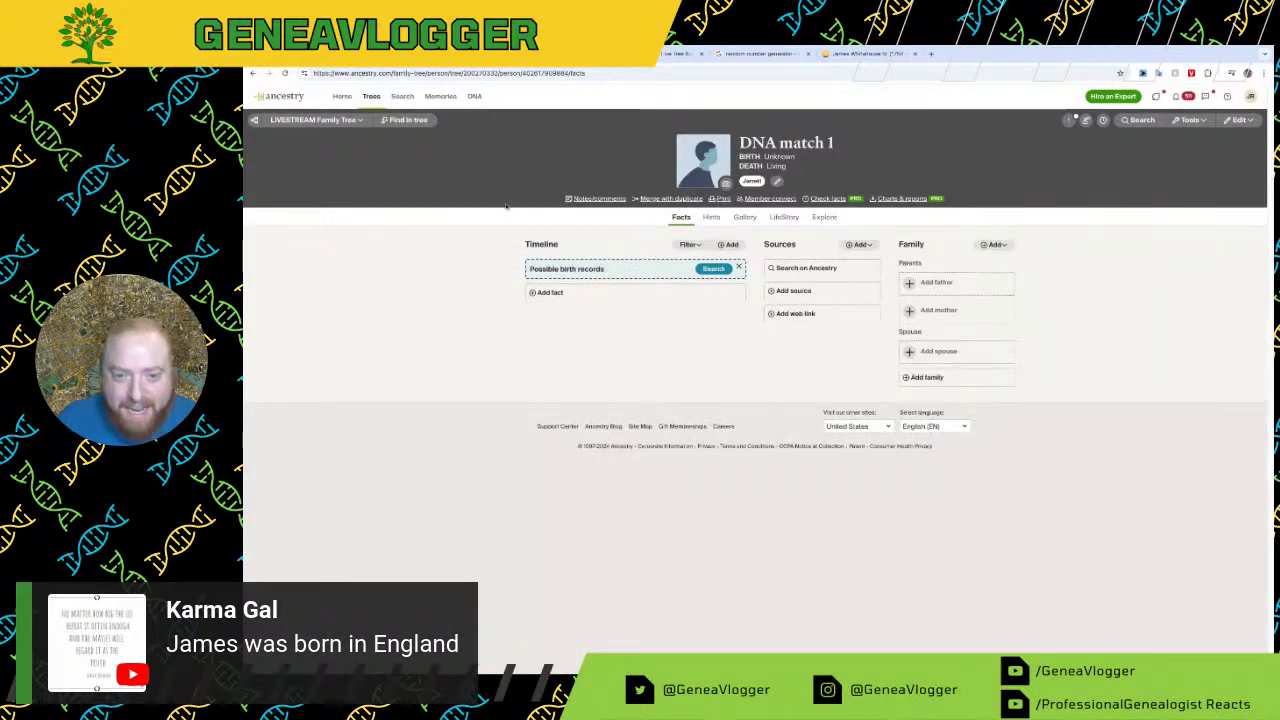
Step: Return to the family tree, find DNA match 2 by searching for "dna mat" and centre the tree on that person
{"action": "left_click", "coordinate": [319, 120]}
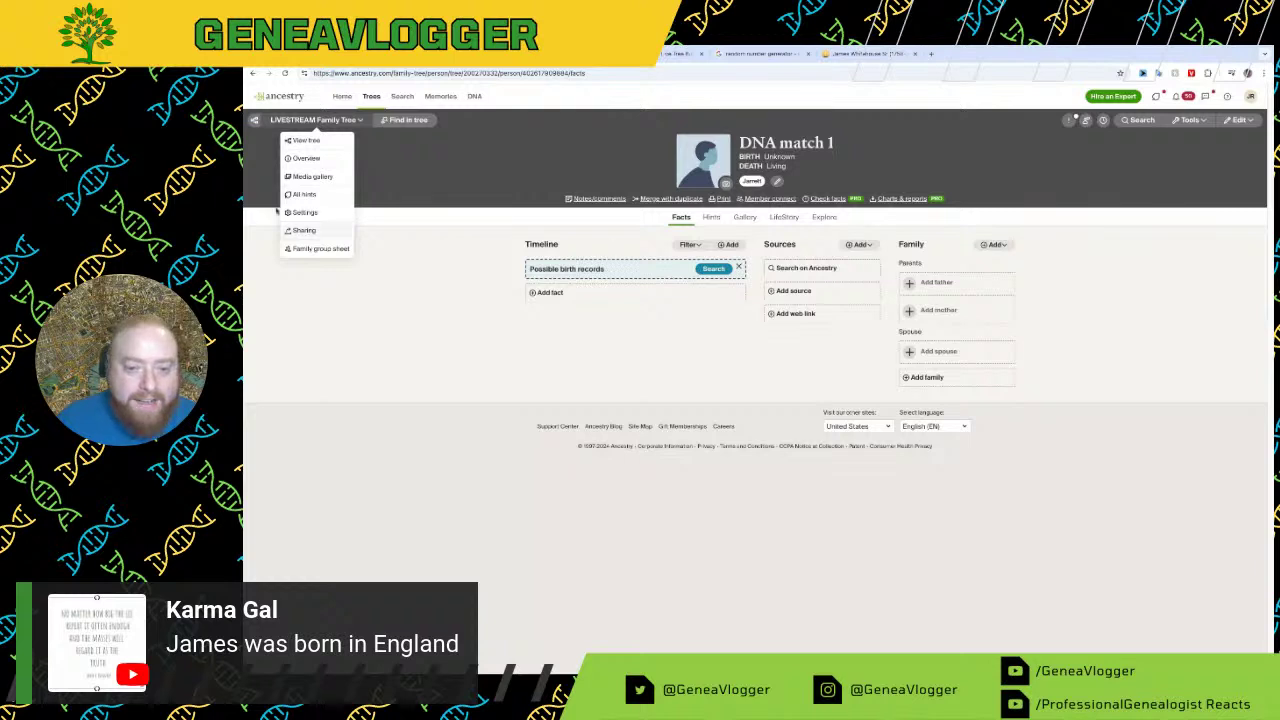
{"action": "left_click", "coordinate": [307, 142]}
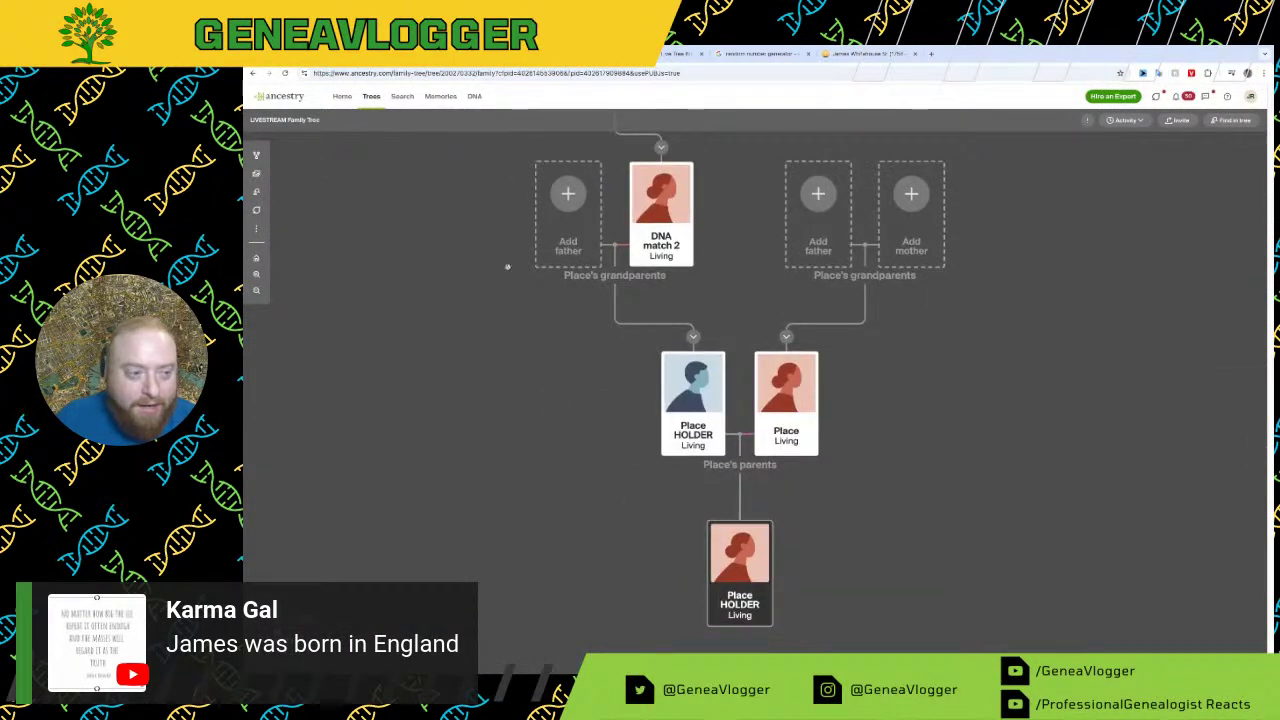
{"action": "left_click", "coordinate": [1230, 122]}
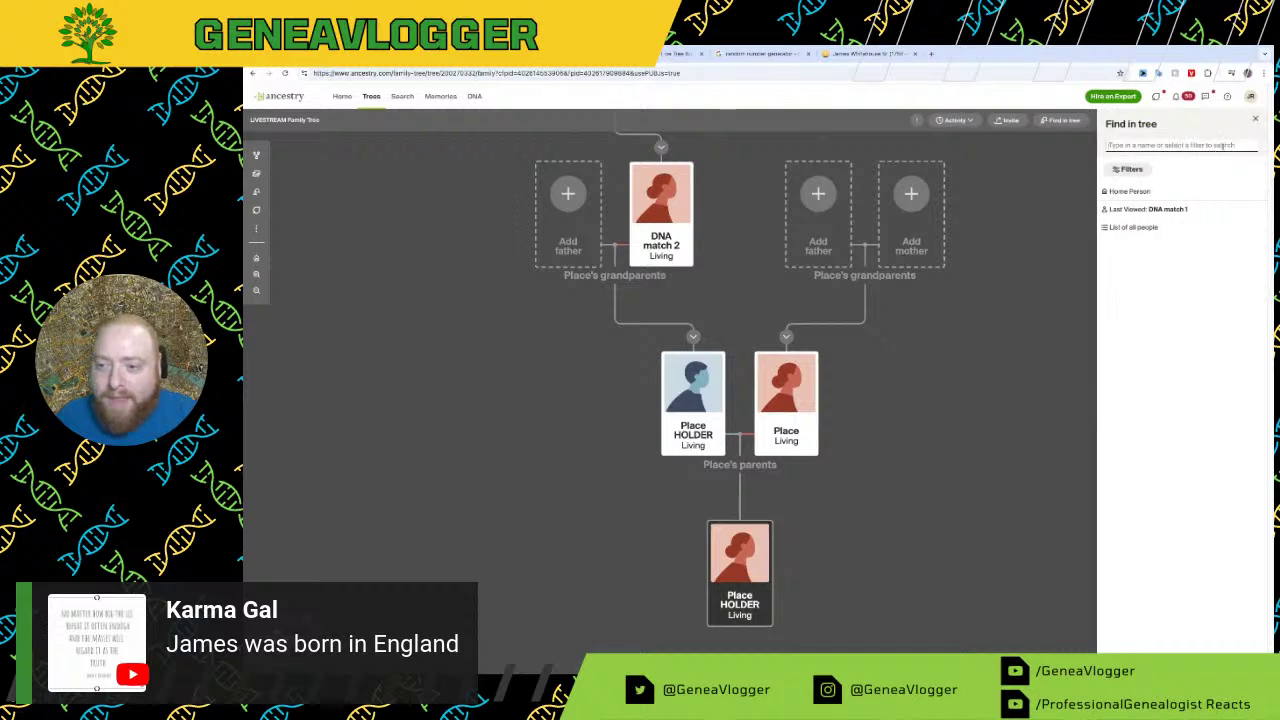
{"action": "type", "text": "dna mat"}
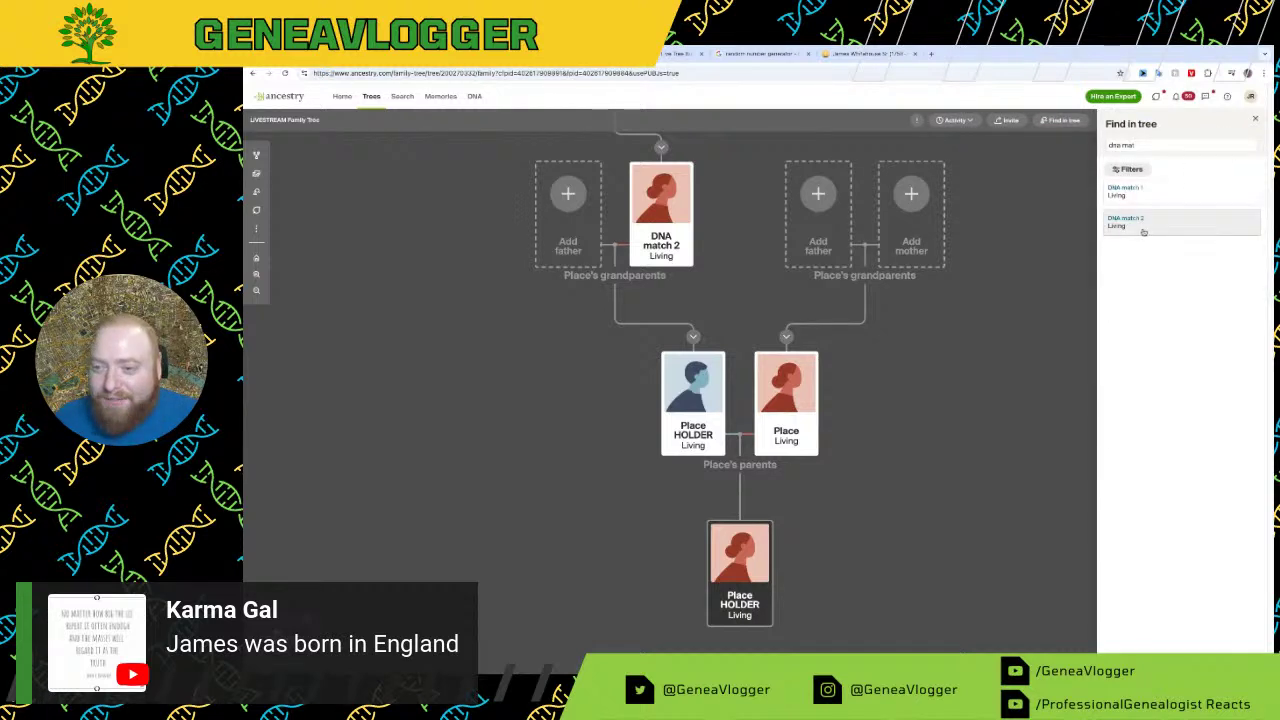
{"action": "left_click", "coordinate": [1135, 222]}
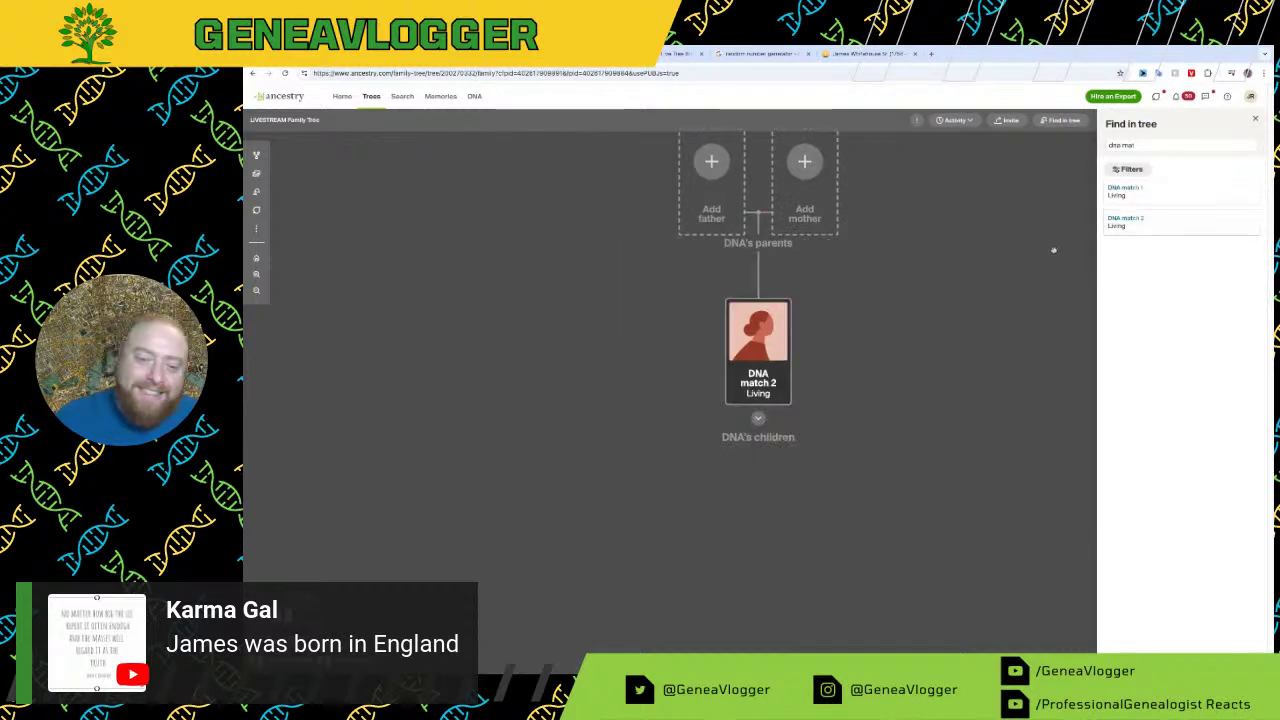
{"action": "left_click", "coordinate": [1255, 119]}
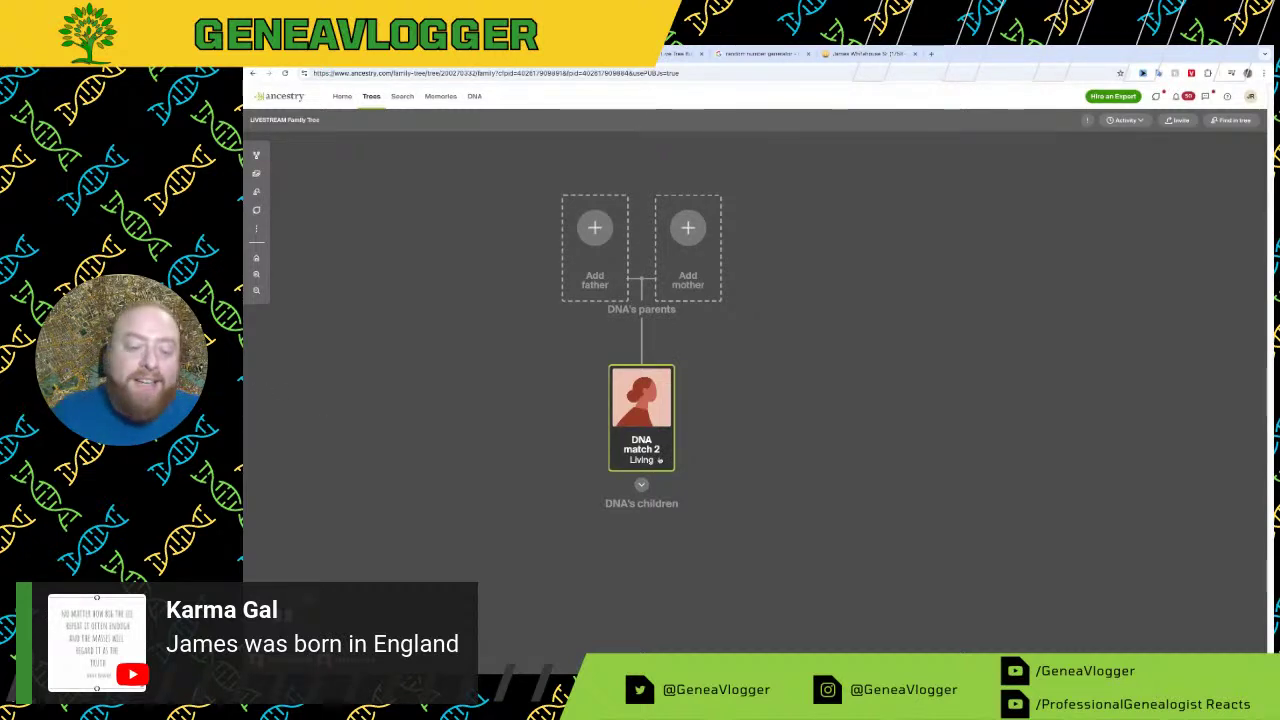
Step: Open DNA match 2 for quick editing, close two unneeded browser tabs and bring the Ancestry tree back into view
{"action": "left_click", "coordinate": [648, 455]}
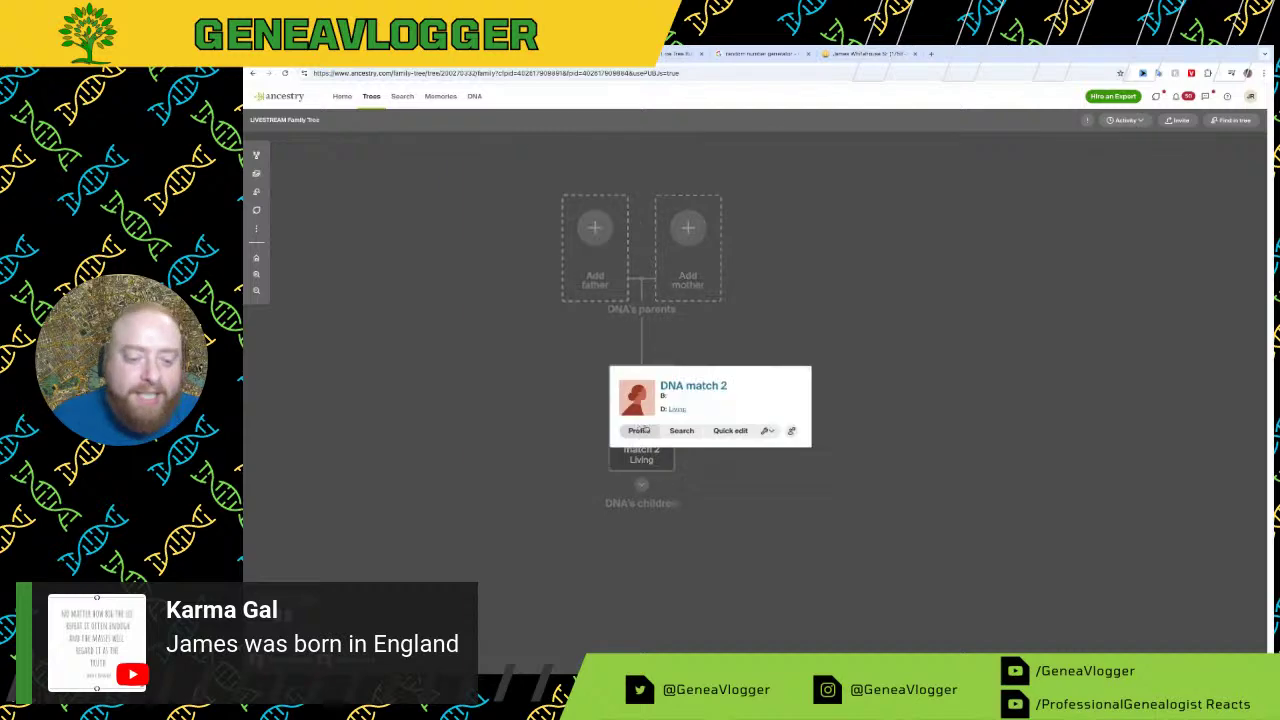
{"action": "left_click", "coordinate": [715, 436]}
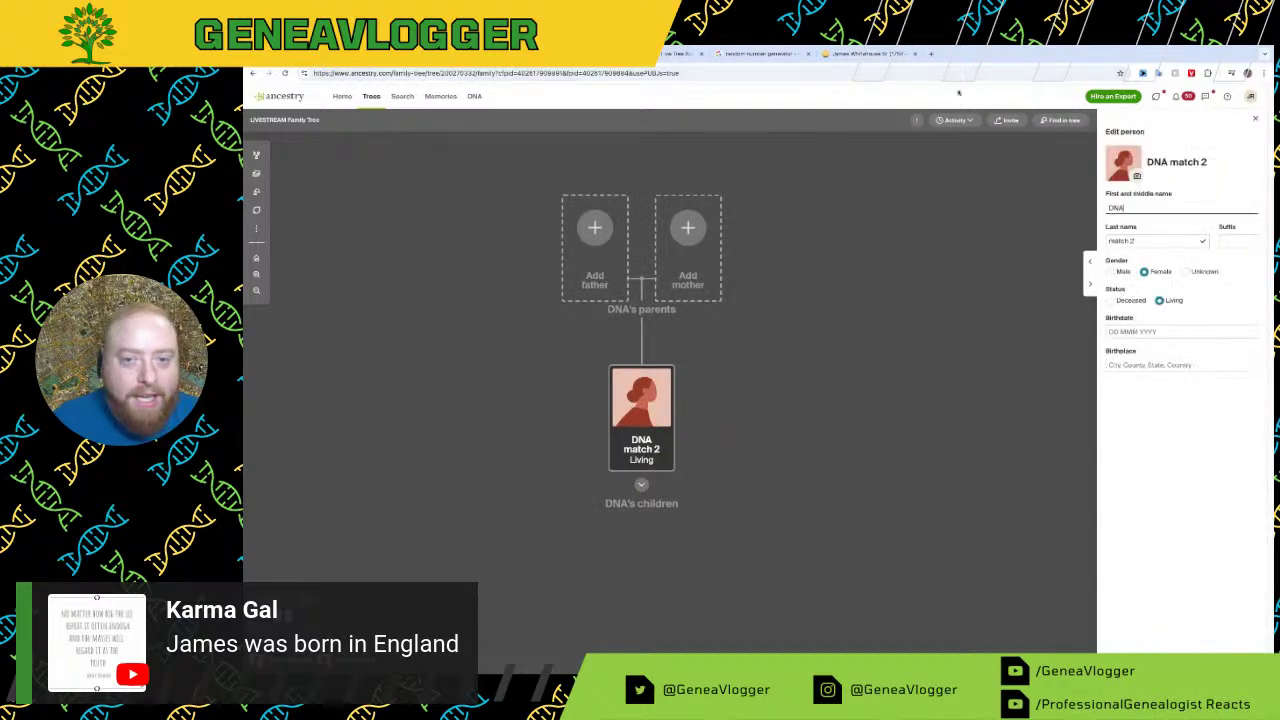
{"action": "left_click", "coordinate": [701, 53]}
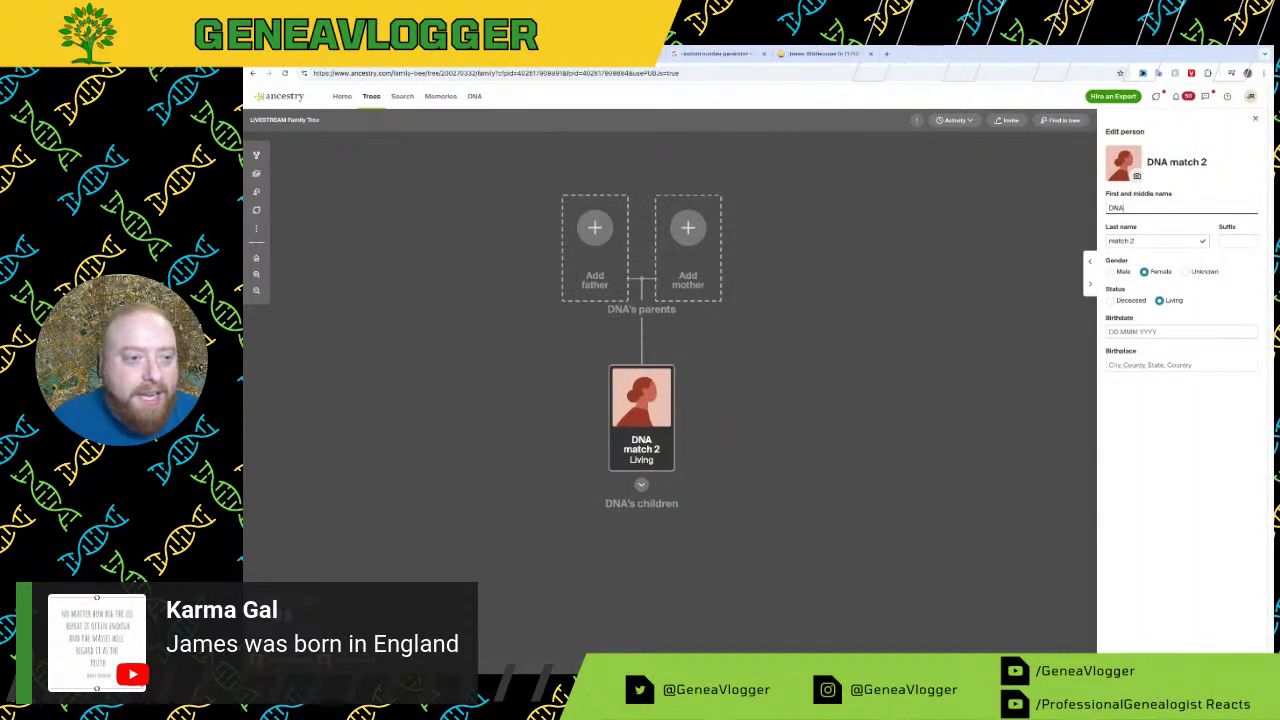
{"action": "left_click", "coordinate": [701, 53]}
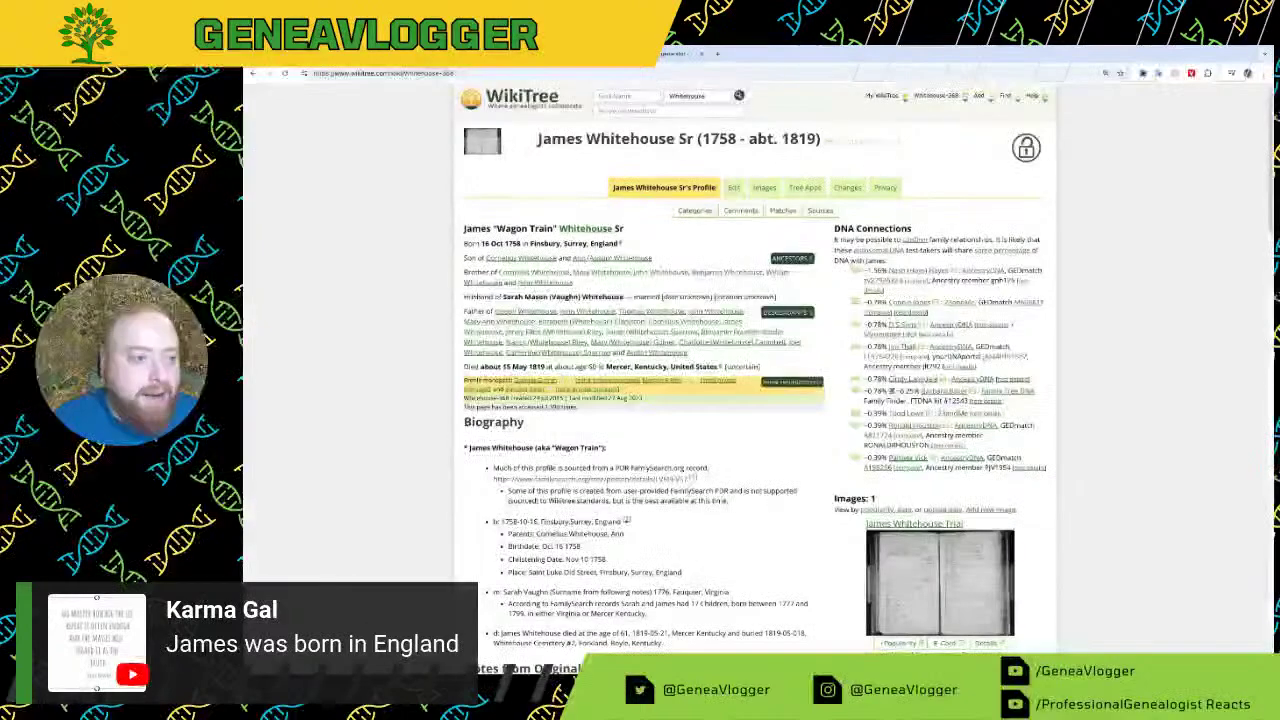
{"action": "left_click", "coordinate": [660, 55]}
Step: Replace DNA match 2's name with the WikiTree ancestor's first and last name, and set suffix Sr, gender Male and status Deceased
{"action": "double_click", "coordinate": [1134, 207]}
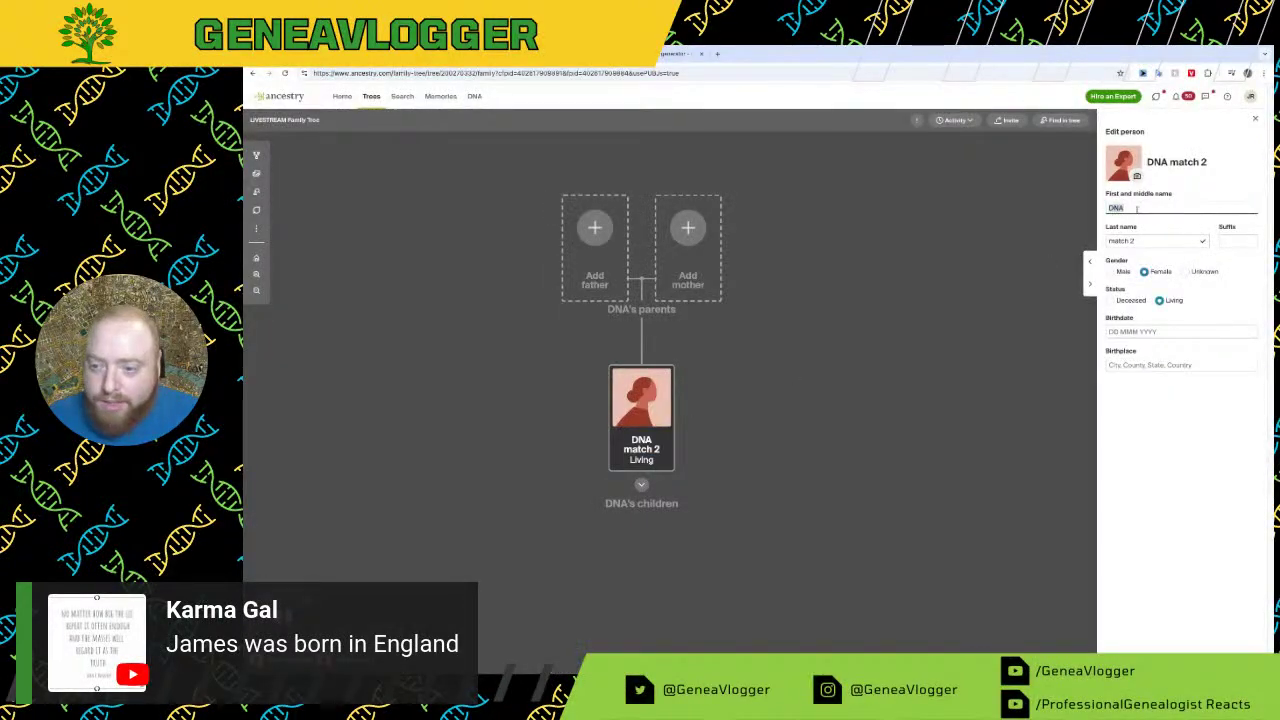
{"action": "type", "text": "James"}
{"action": "key", "text": "Tab"}
{"action": "type", "text": "W"}
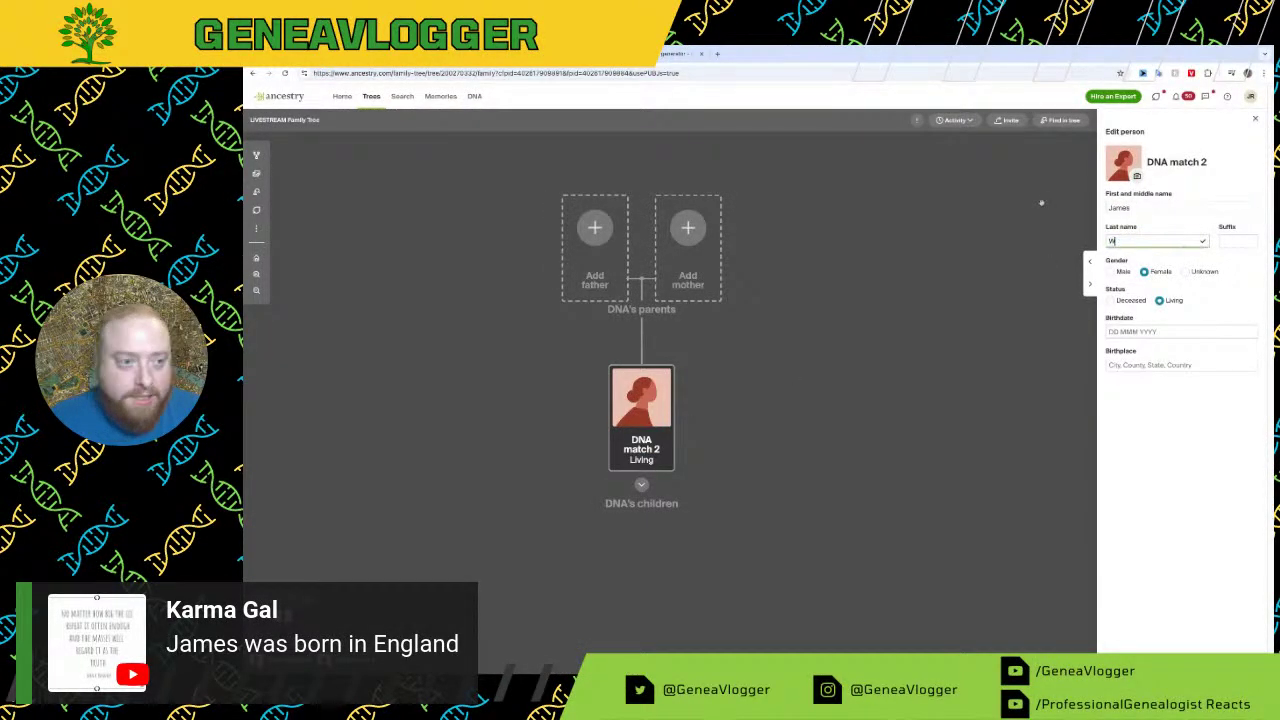
{"action": "type", "text": "hitehouse"}
{"action": "key", "text": "Tab"}
{"action": "type", "text": "Sr"}
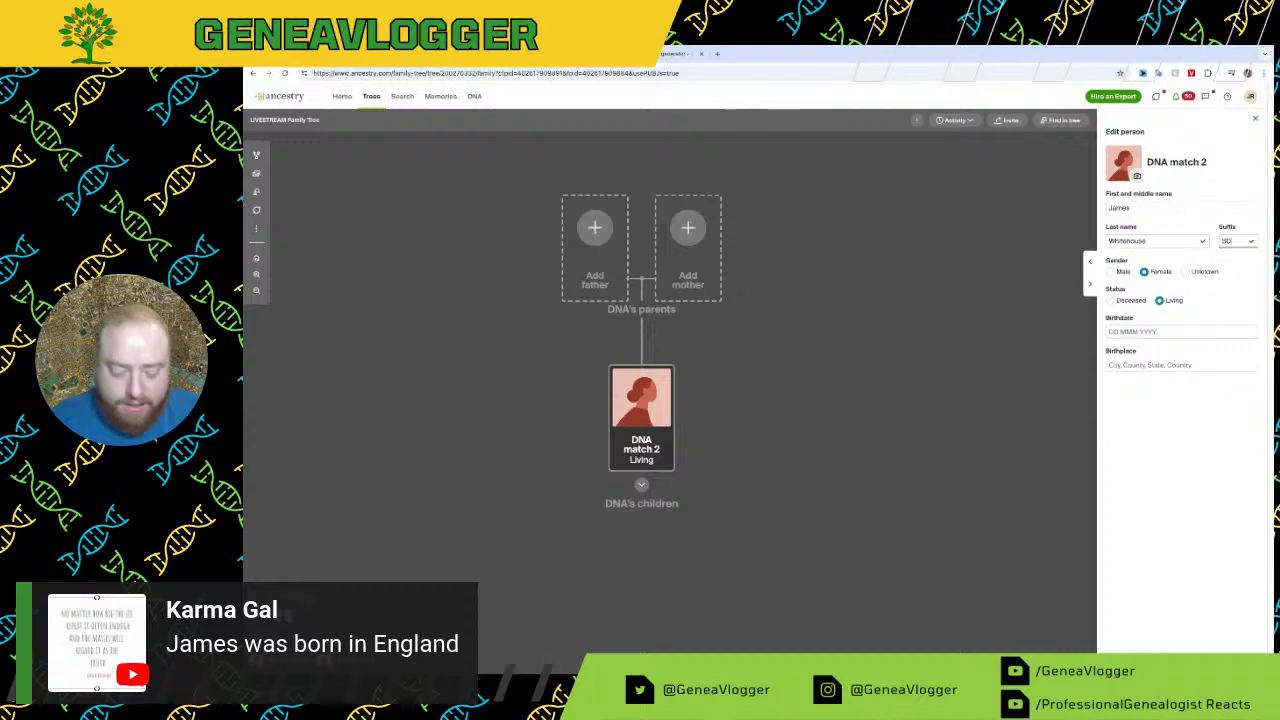
{"action": "left_click", "coordinate": [1123, 272]}
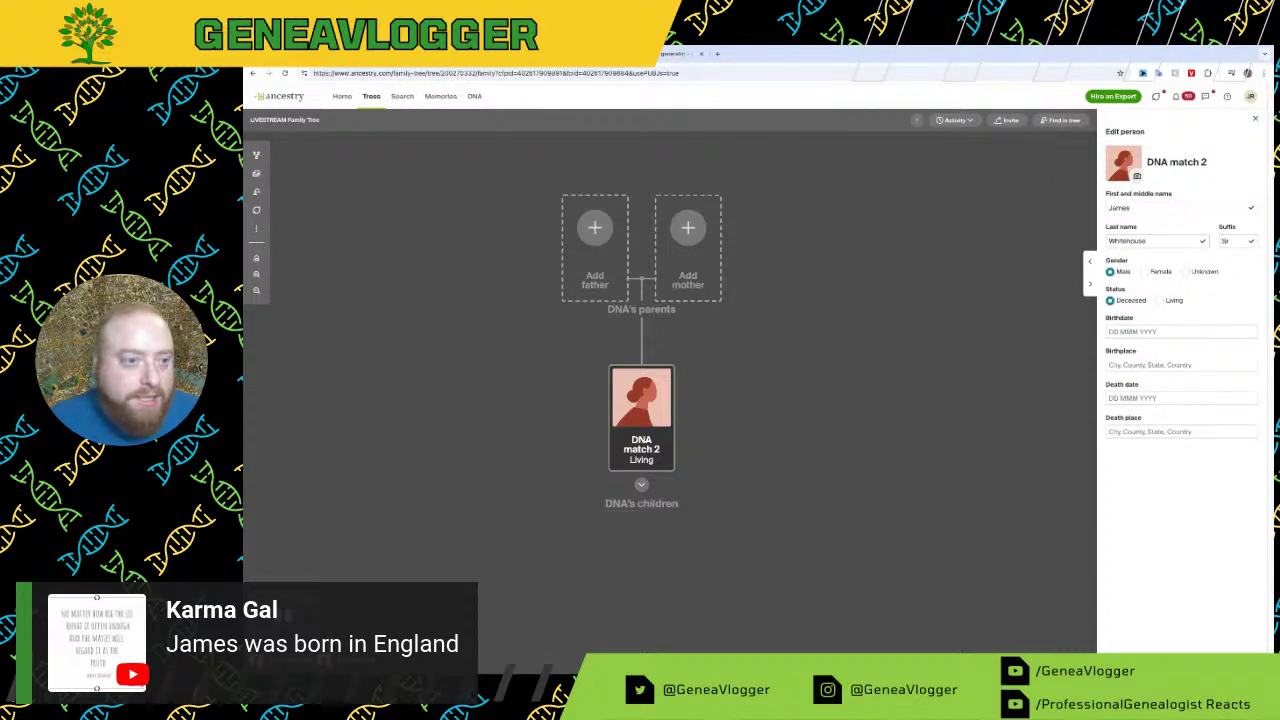
Step: Check the WikiTree profile and enter the ancestor's birthdate in the Ancestry quick edit form
{"action": "key", "text": "alt+Tab"}
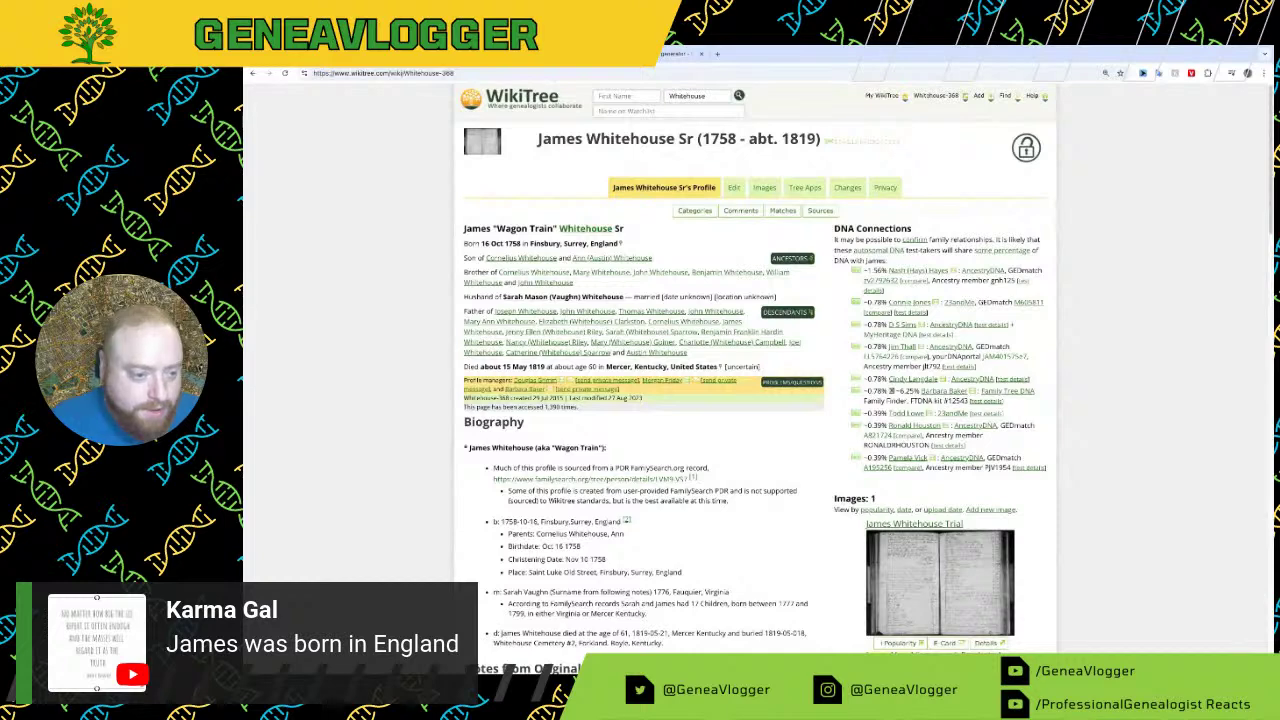
{"action": "key", "text": "alt+Tab"}
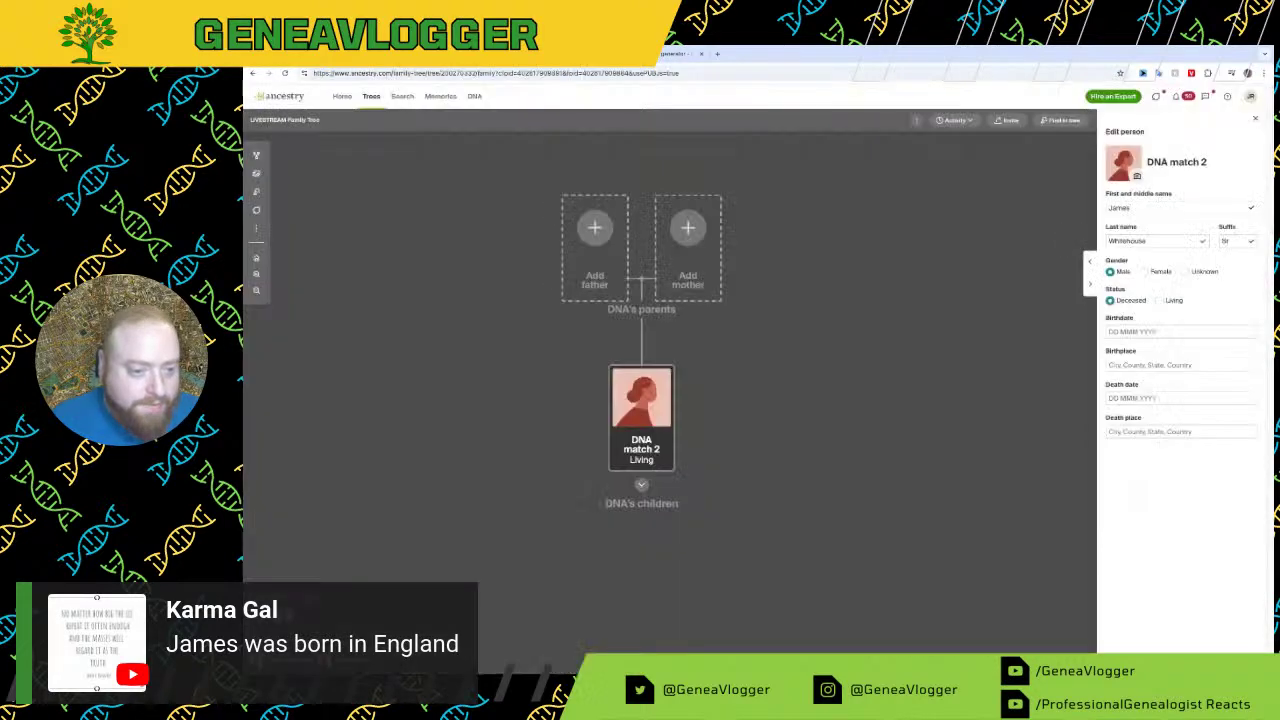
{"action": "left_click", "coordinate": [1138, 331]}
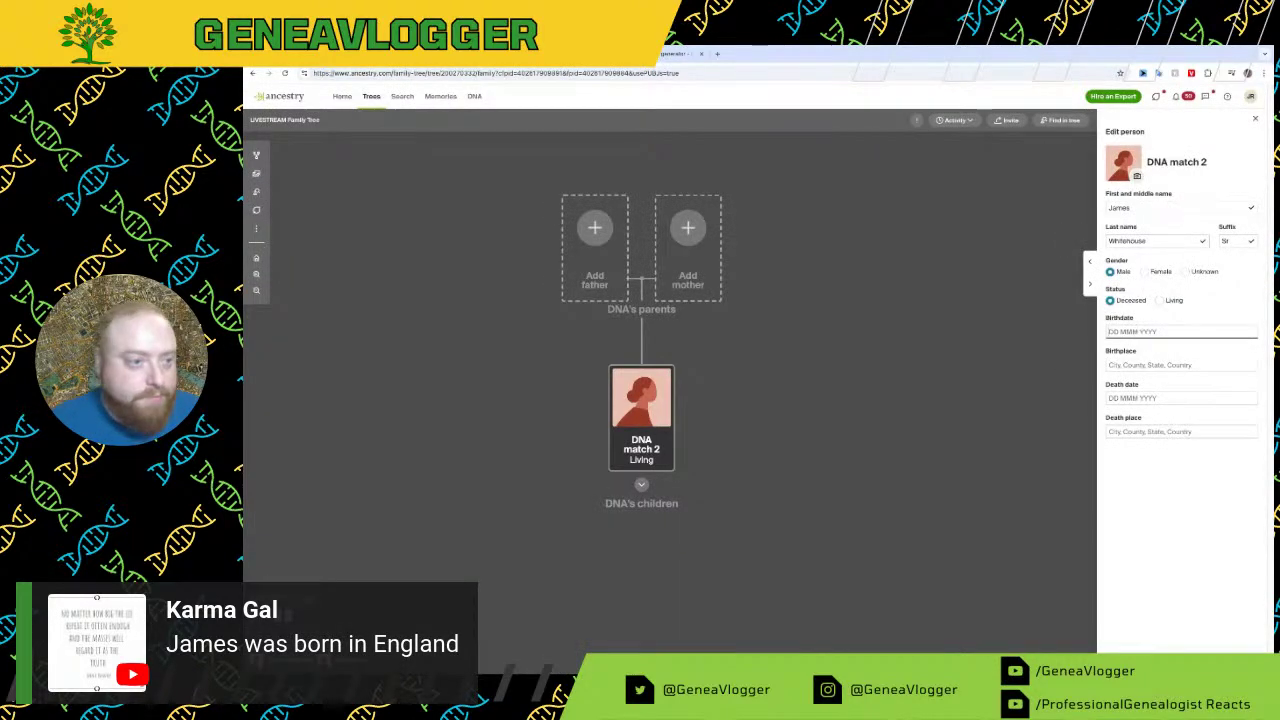
{"action": "key", "text": "alt+Tab"}
{"action": "key", "text": "alt+Tab"}
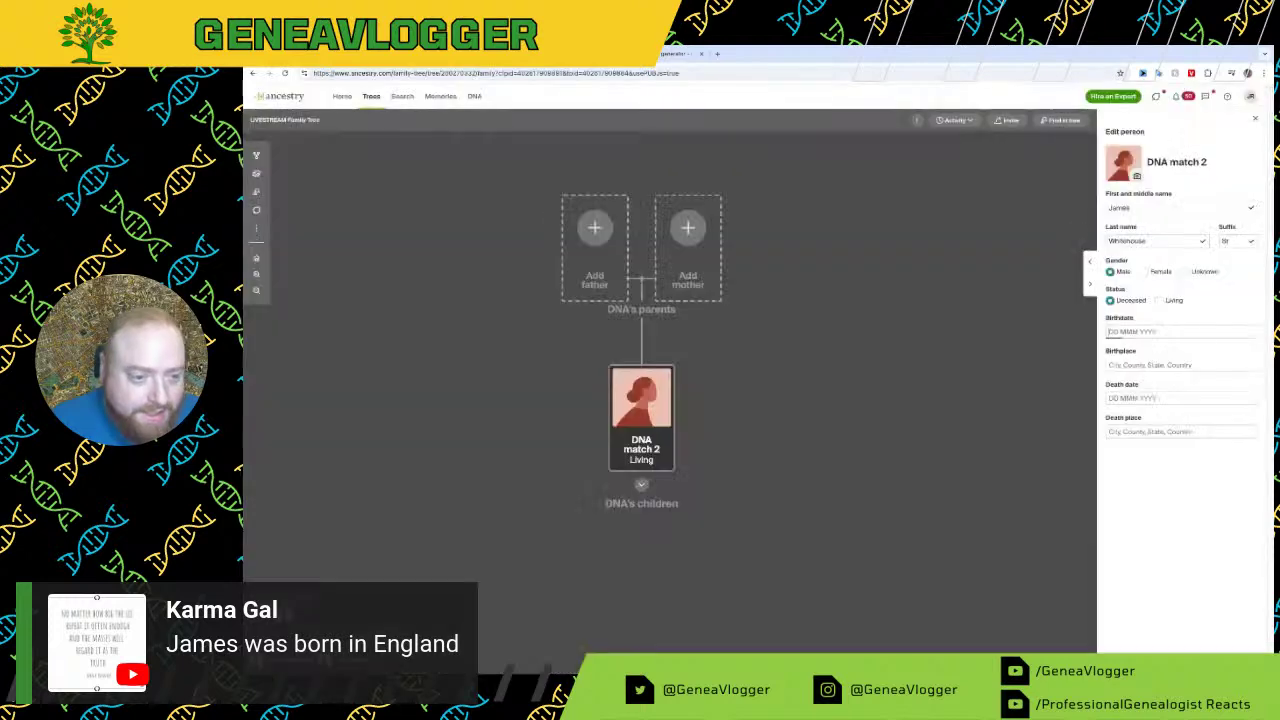
{"action": "type", "text": "16 oct"}
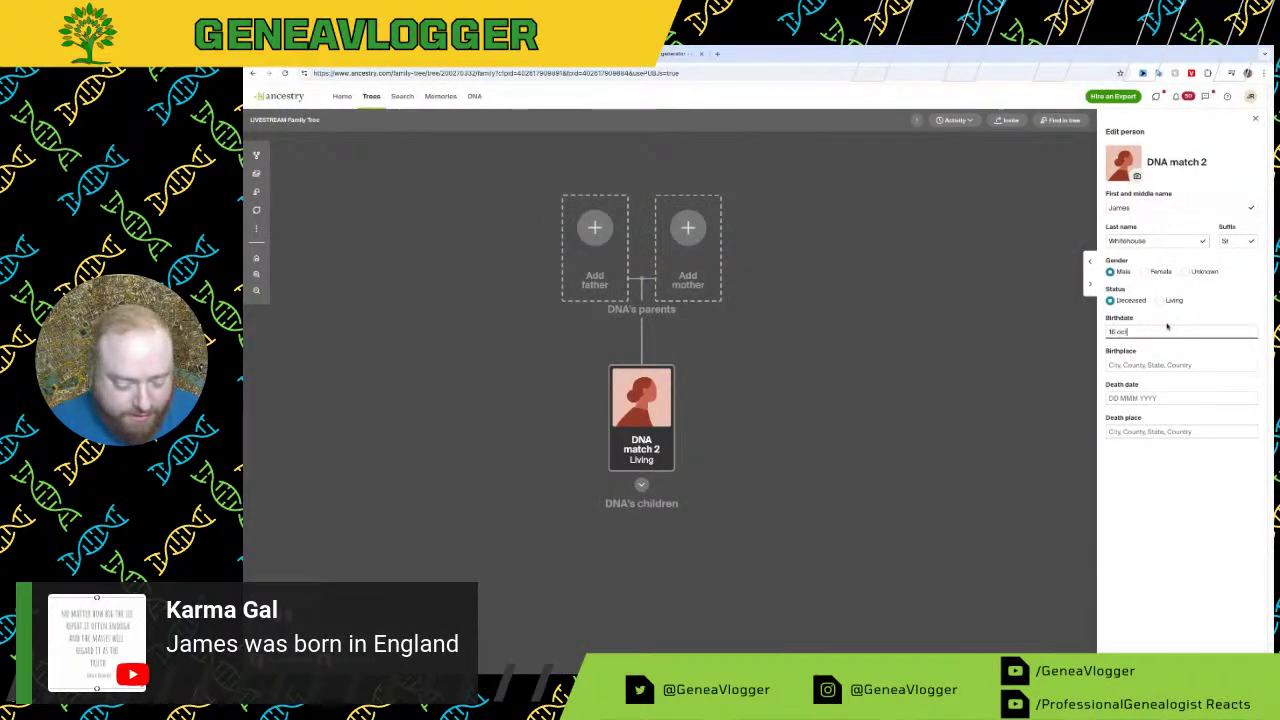
{"action": "type", "text": " 1758"}
{"action": "key", "text": "Tab"}
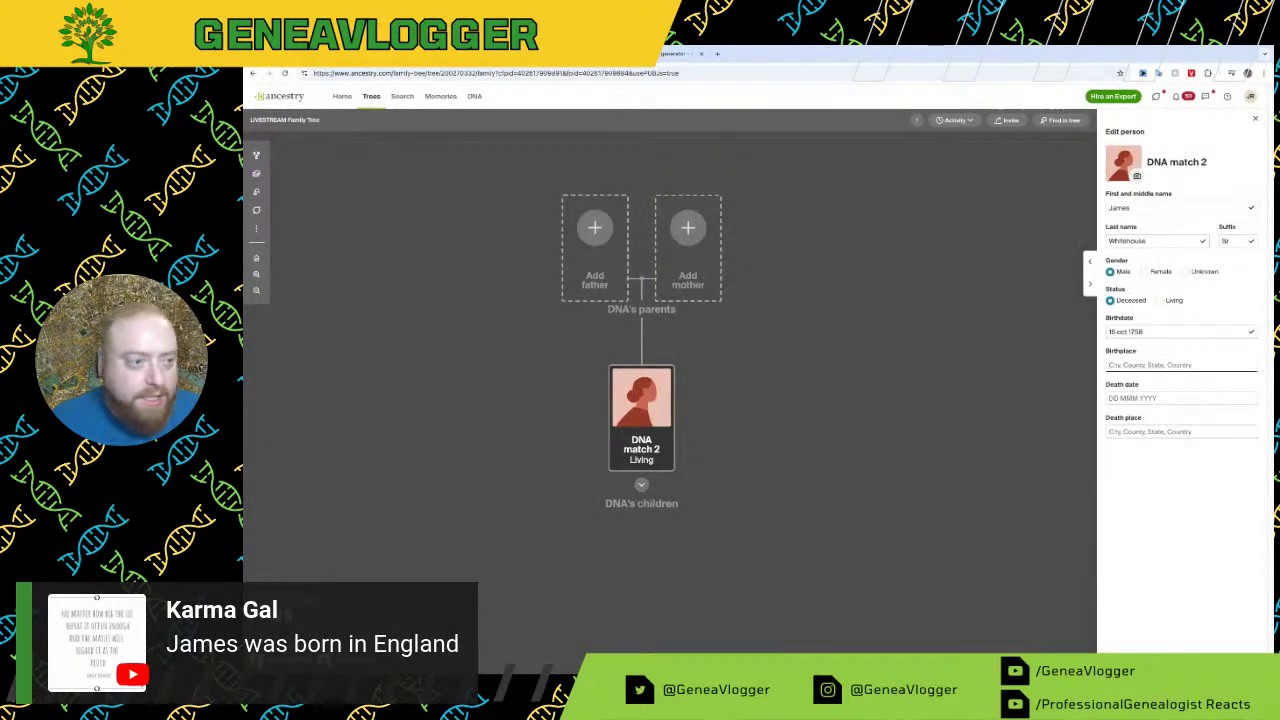
Step: Set the ancestor's birthplace to Finsbury, Middlesex, England, removing Park from the suggested place name
{"action": "key", "text": "alt+Tab"}
{"action": "key", "text": "alt+Tab"}
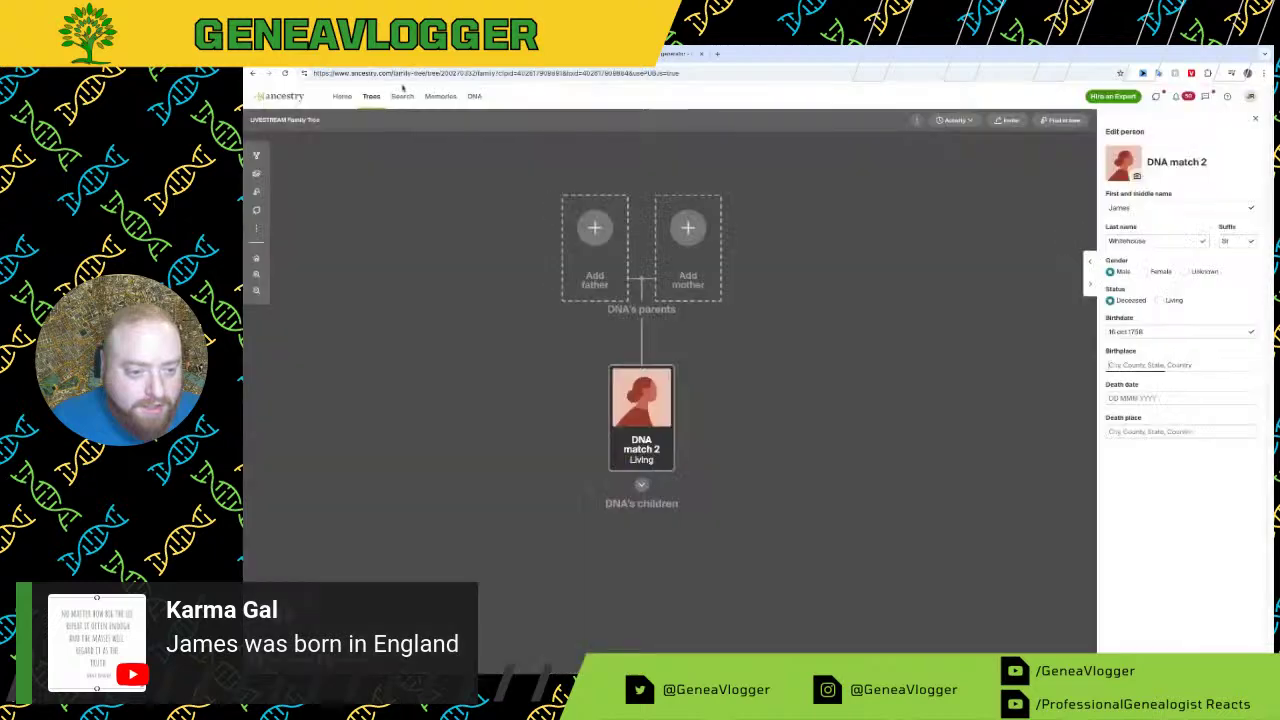
{"action": "type", "text": "Finsbury"}
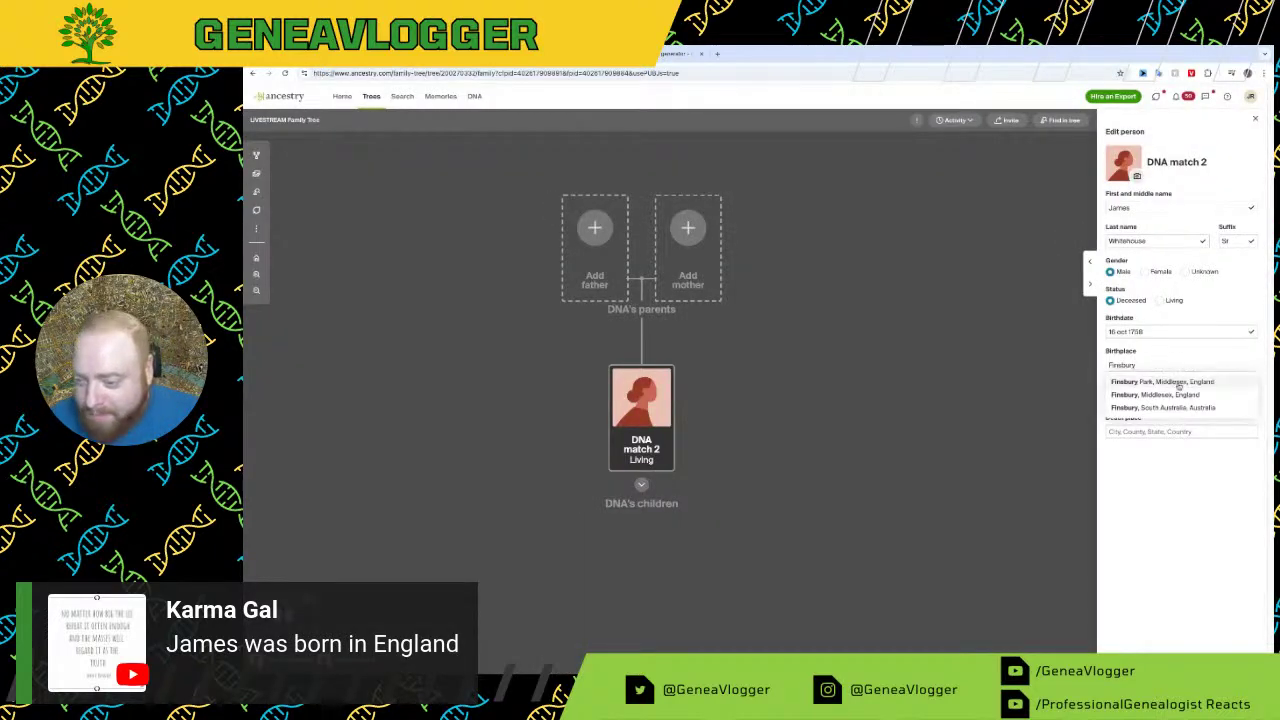
{"action": "left_click", "coordinate": [1178, 384]}
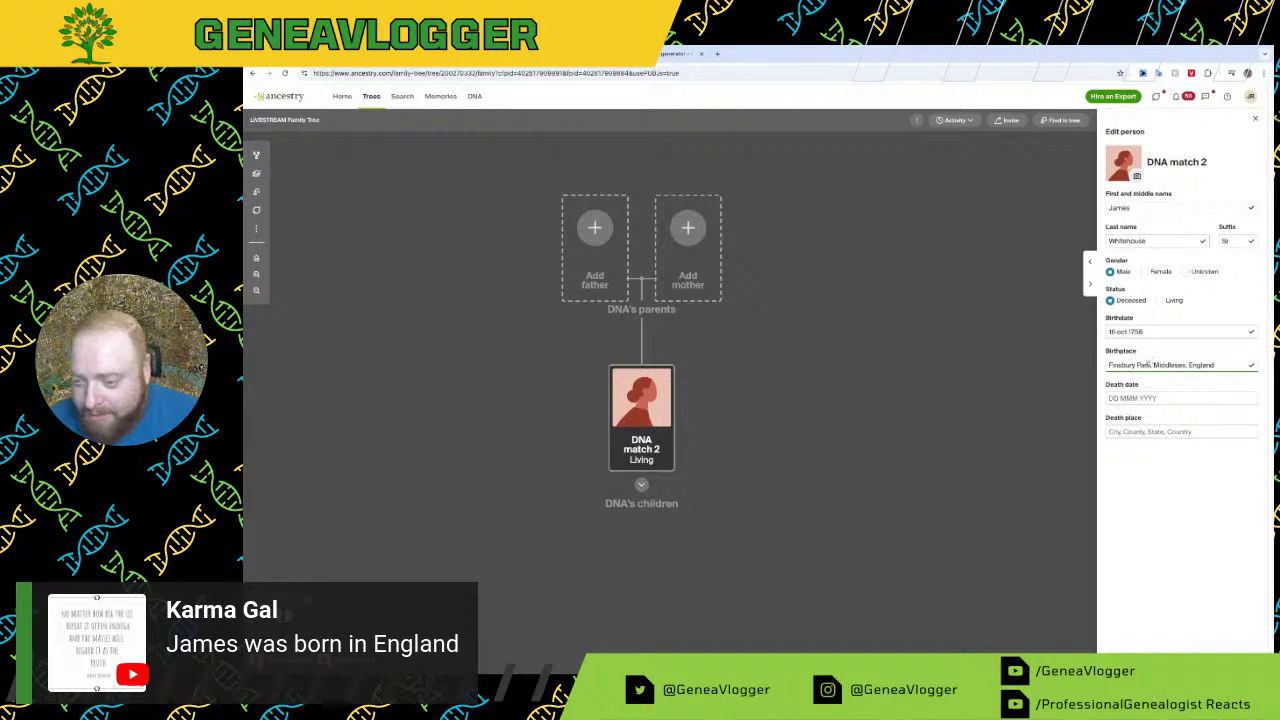
{"action": "left_click", "coordinate": [1152, 366]}
{"action": "key", "text": "BackSpace"}
{"action": "key", "text": "BackSpace"}
{"action": "key", "text": "BackSpace"}
{"action": "key", "text": "BackSpace"}
{"action": "key", "text": "BackSpace"}
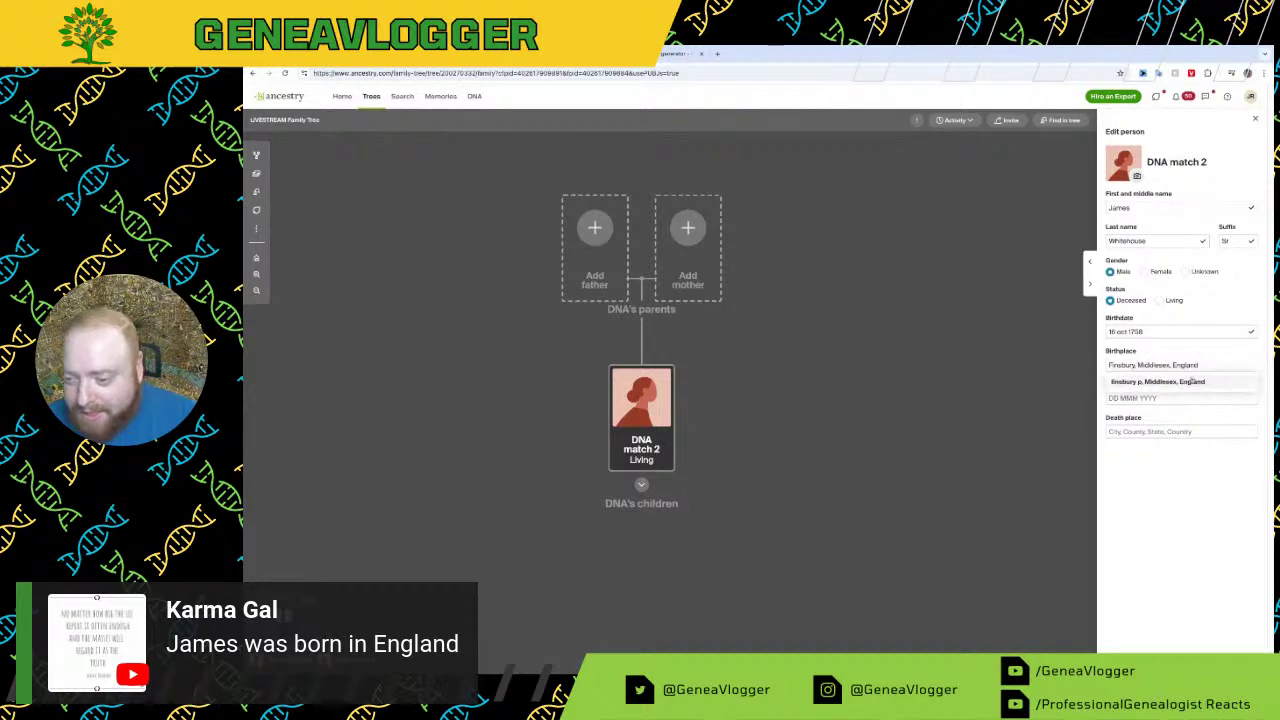
{"action": "left_click", "coordinate": [1157, 381]}
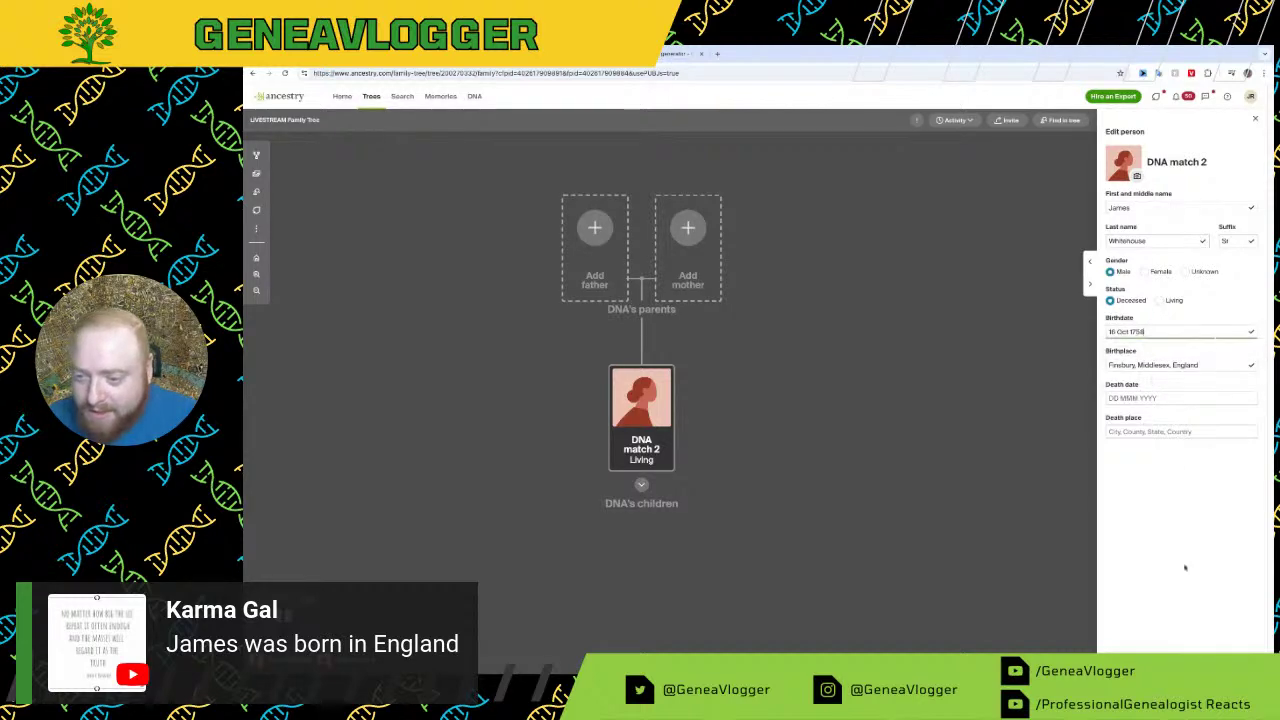
Step: Check the WikiTree profile and the submission's research details, return to the Ancestry tree and save the person's edits
{"action": "key", "text": "ctrl+Tab"}
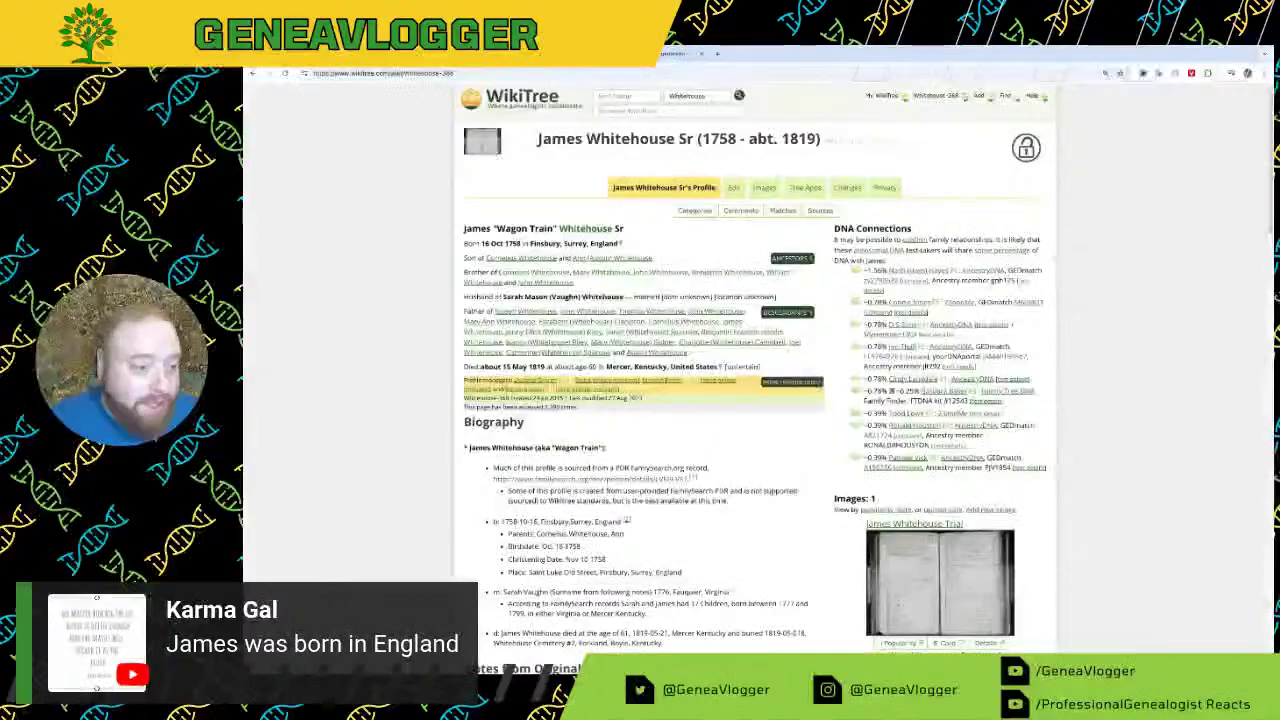
{"action": "key", "text": "ctrl+Tab"}
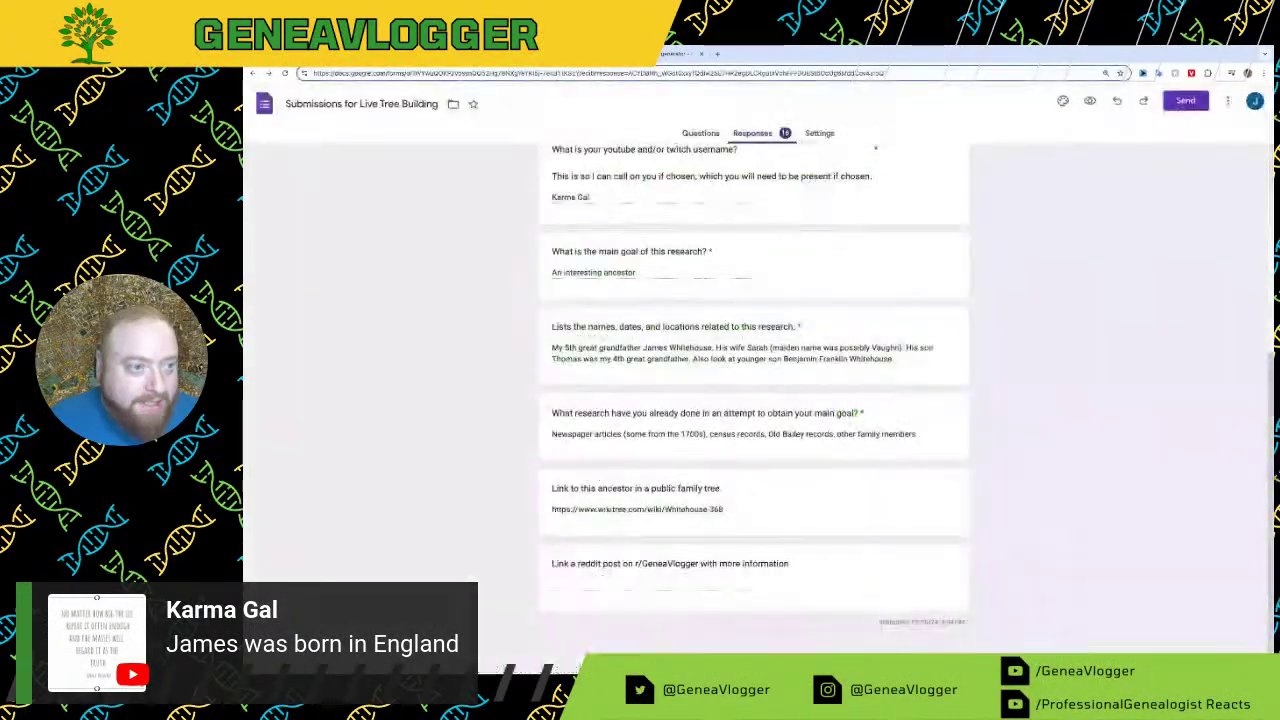
{"action": "scroll", "coordinate": [336, 291], "scroll_direction": "up", "scroll_amount": 2}
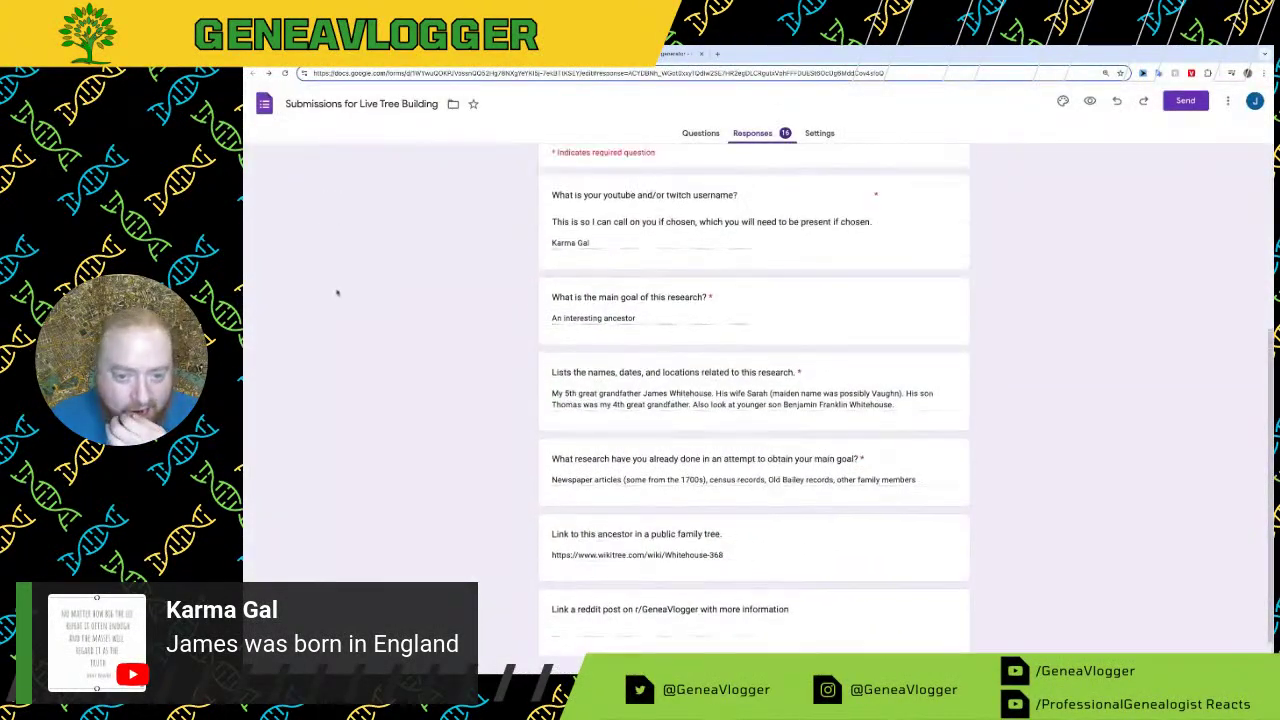
{"action": "scroll", "coordinate": [336, 291], "scroll_direction": "up", "scroll_amount": 1}
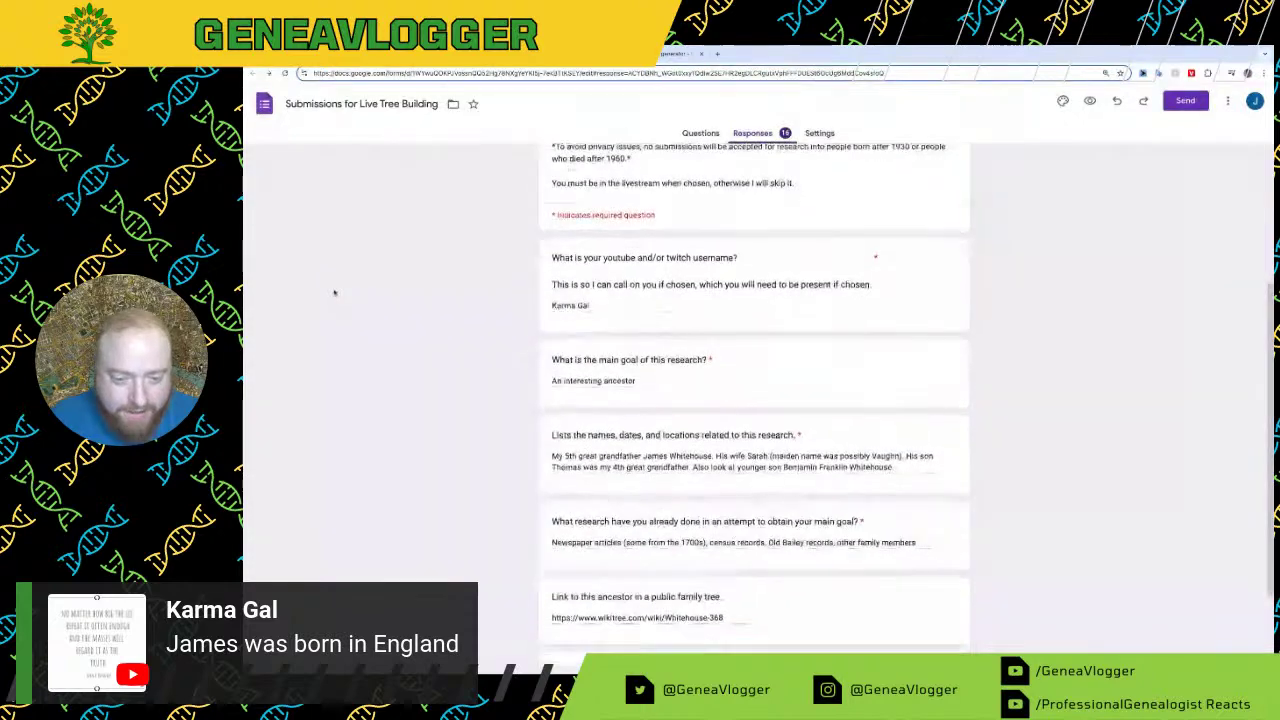
{"action": "scroll", "coordinate": [334, 286], "scroll_direction": "down", "scroll_amount": 2}
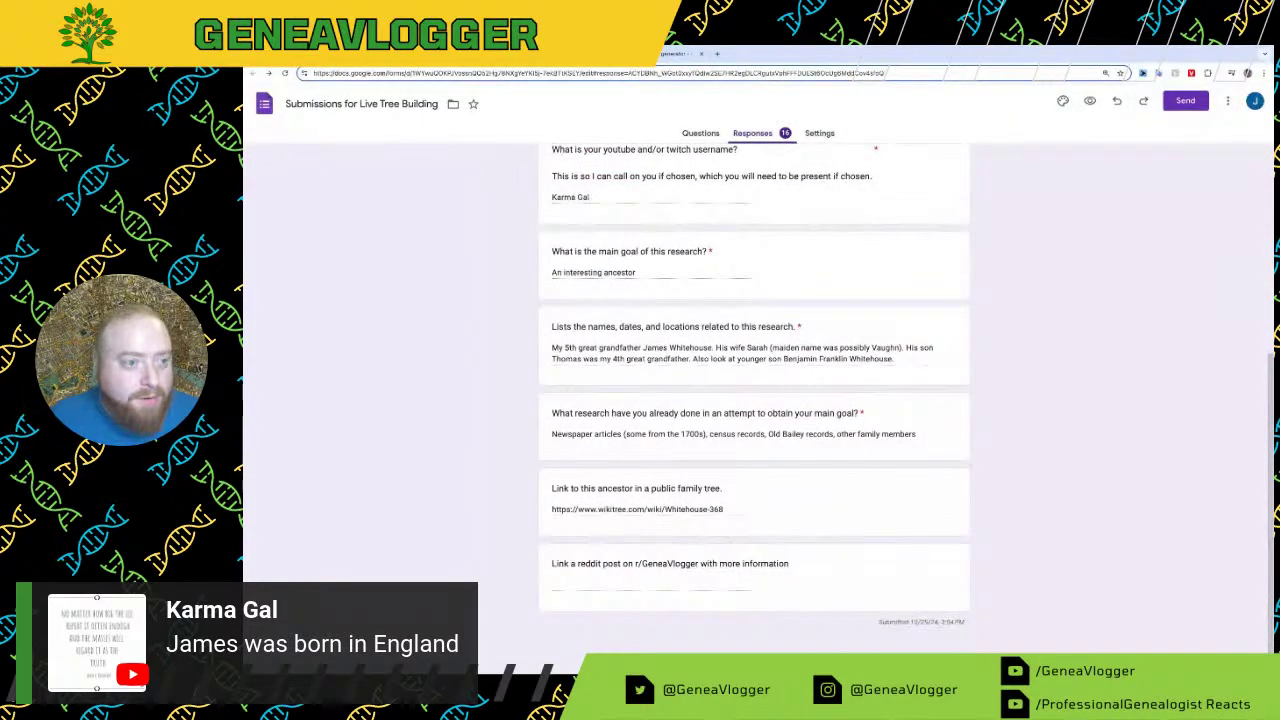
{"action": "key", "text": "ctrl+Tab"}
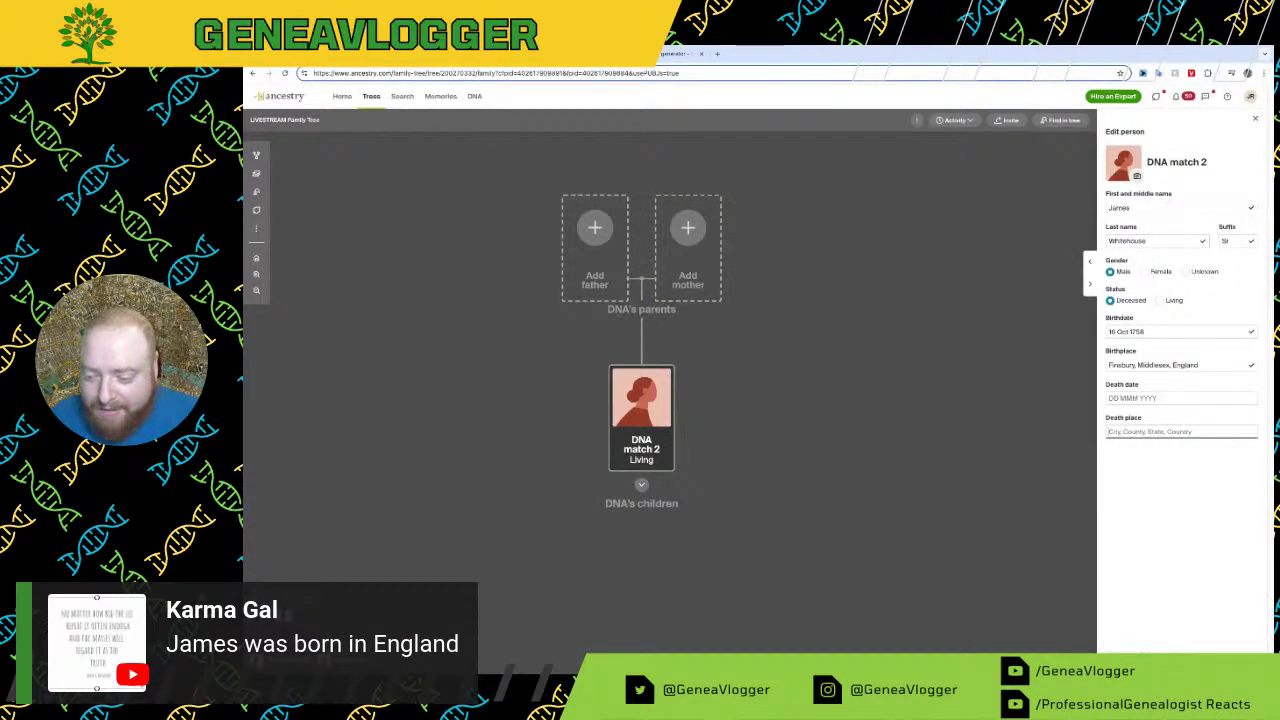
{"action": "key", "text": "Return"}
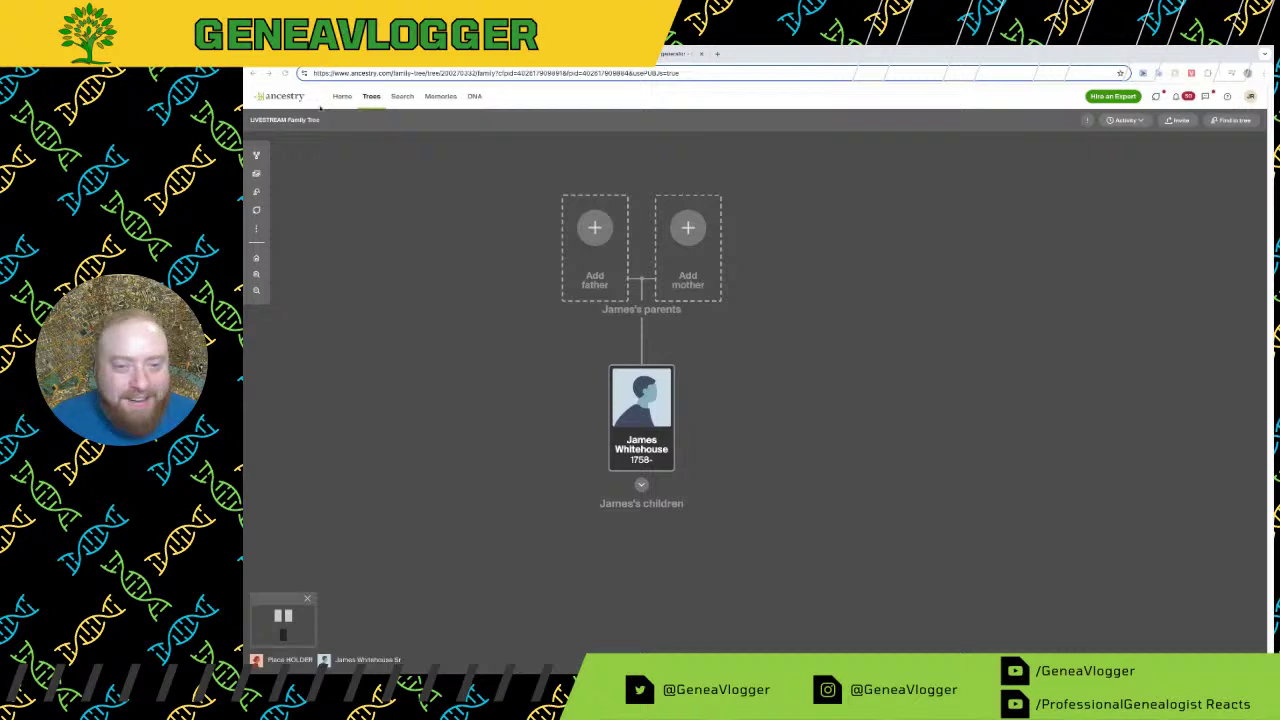
Step: Open the ancestor's full profile from the family tree and dismiss the death date suggestion
{"action": "left_click", "coordinate": [641, 420]}
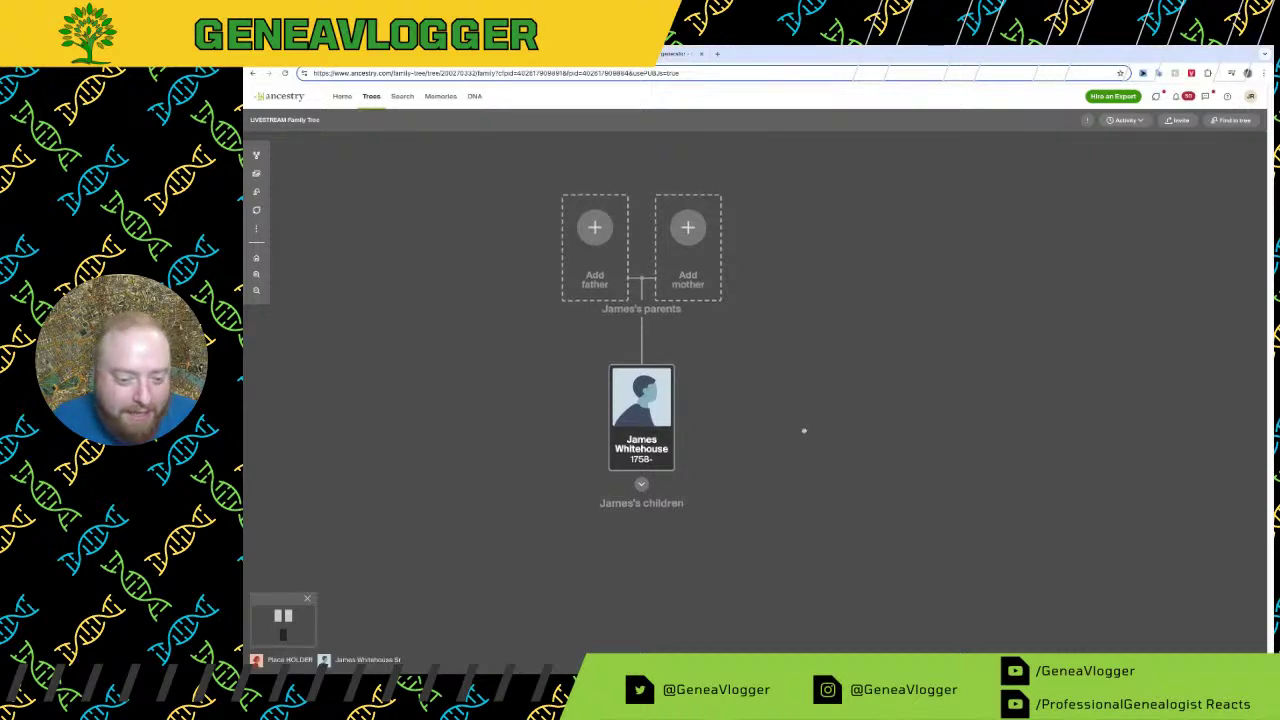
{"action": "left_click", "coordinate": [757, 373]}
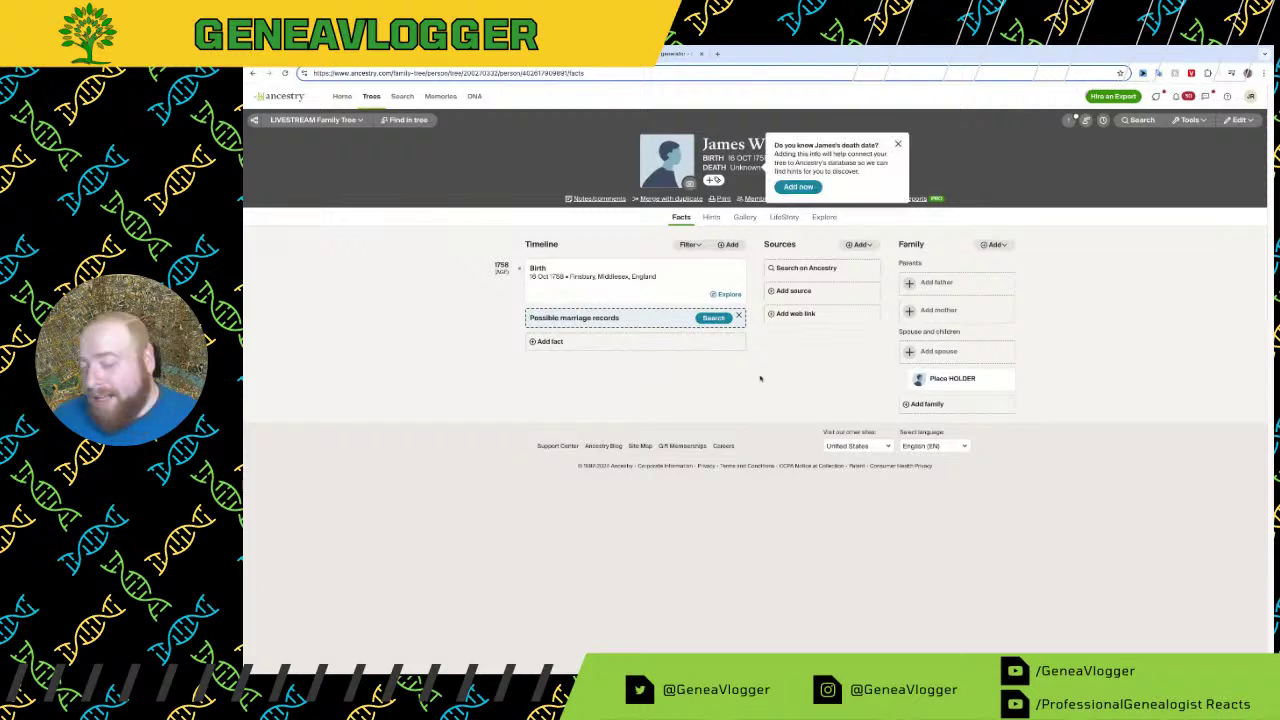
{"action": "left_click", "coordinate": [898, 144]}
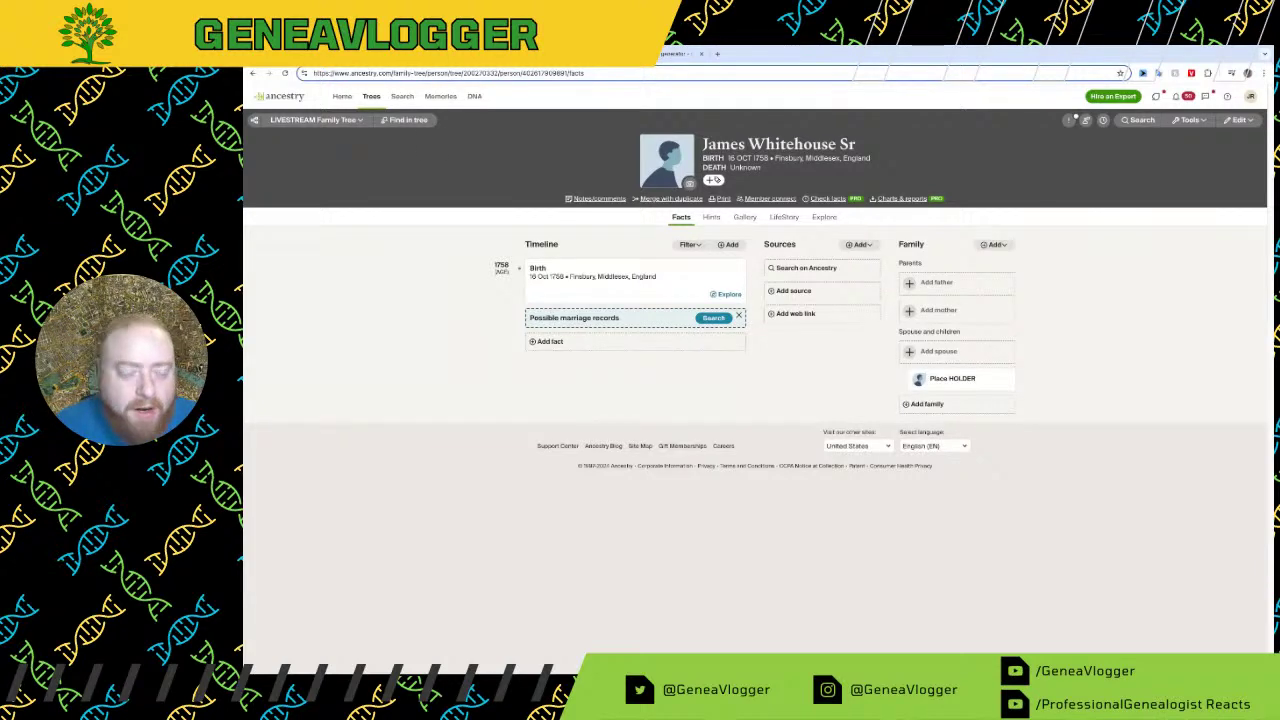
Step: Look up the wife's name in the submission form and view the form for adding a spouse to the ancestor
{"action": "key", "text": "ctrl+Tab"}
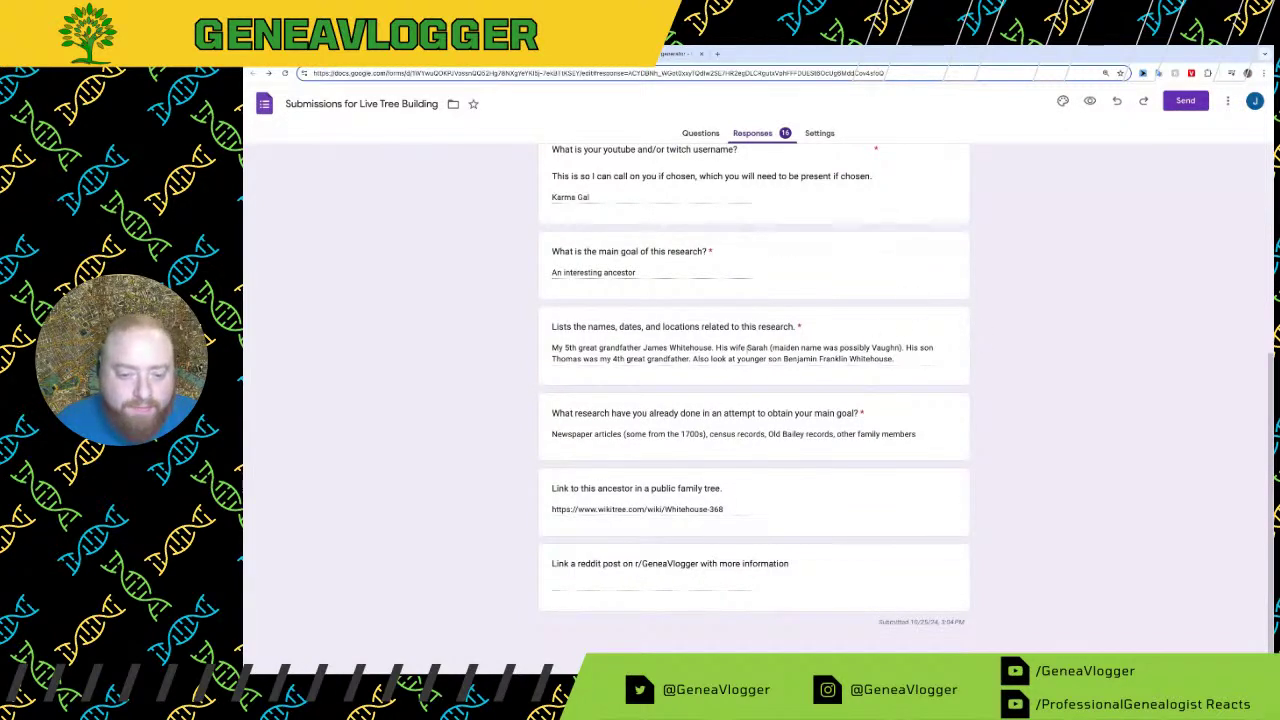
{"action": "left_click_drag", "start_coordinate": [746, 348], "coordinate": [904, 348]}
{"action": "key", "text": "ctrl+shift+Tab"}
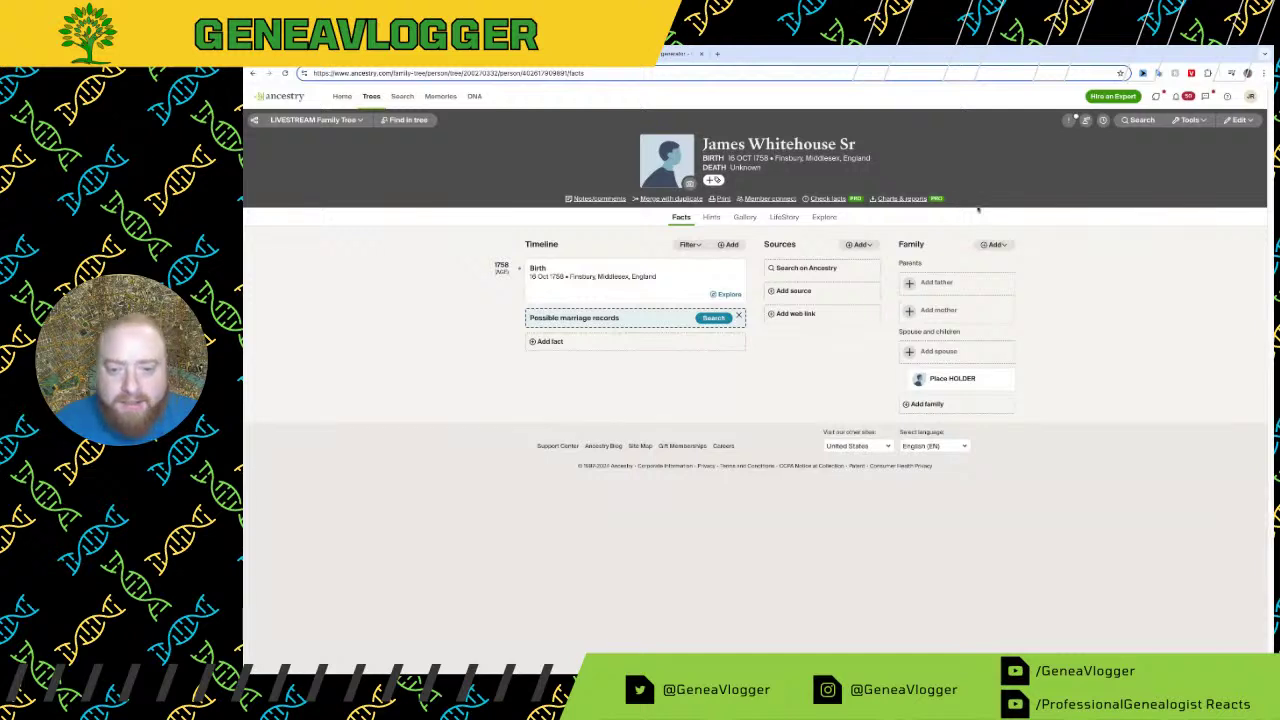
{"action": "left_click", "coordinate": [946, 354]}
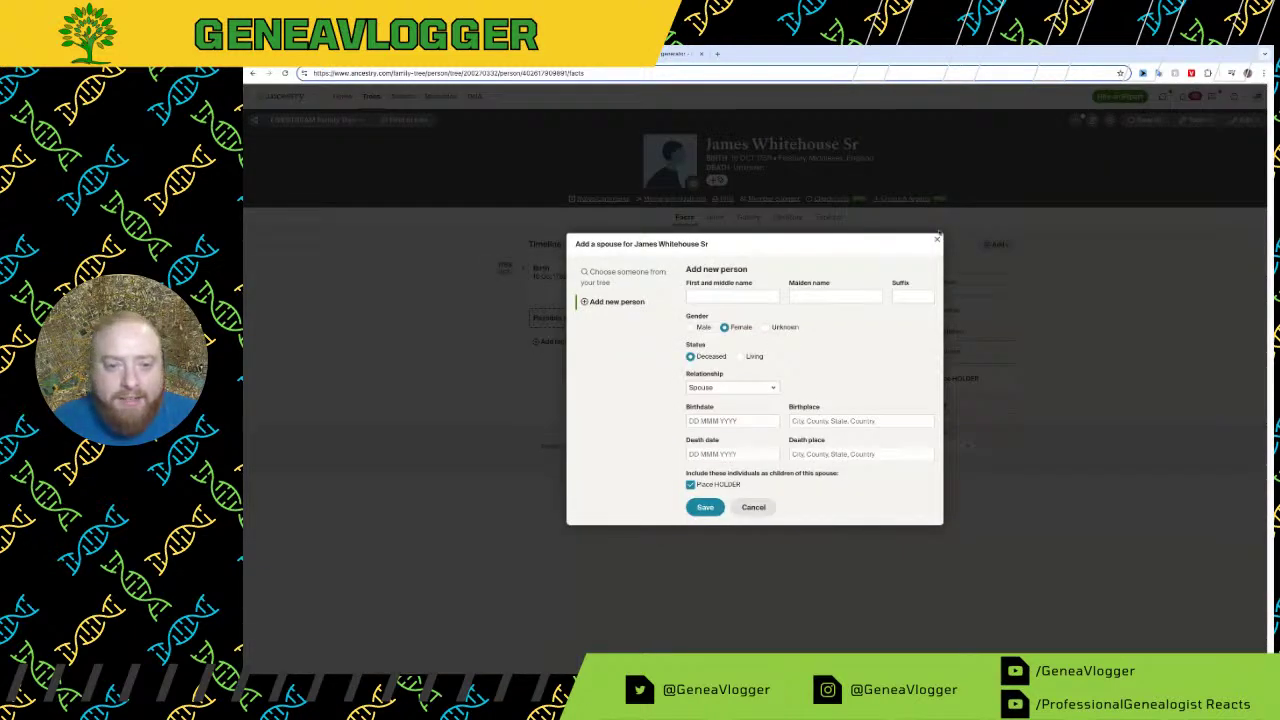
{"action": "left_click", "coordinate": [936, 238]}
Step: Return to the family tree, expand the ancestor's children to check for attached placeholders, and reopen the ancestor's profile
{"action": "left_click", "coordinate": [315, 120]}
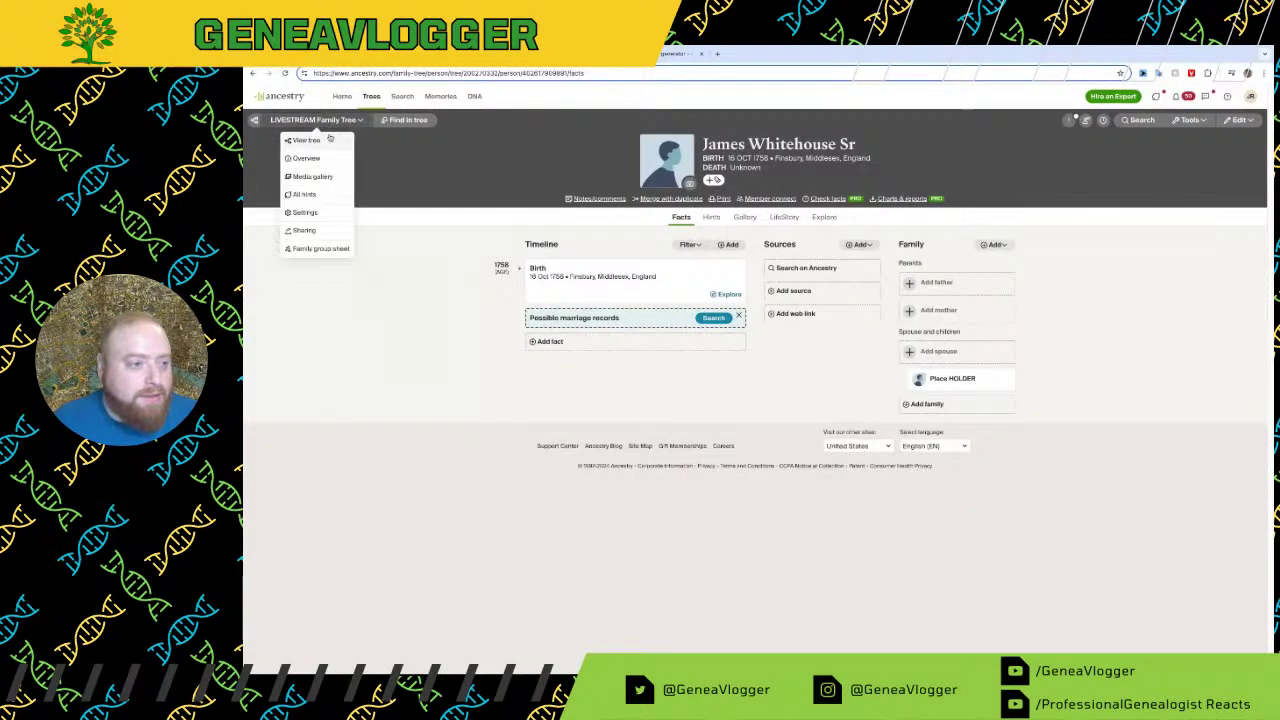
{"action": "left_click", "coordinate": [306, 140]}
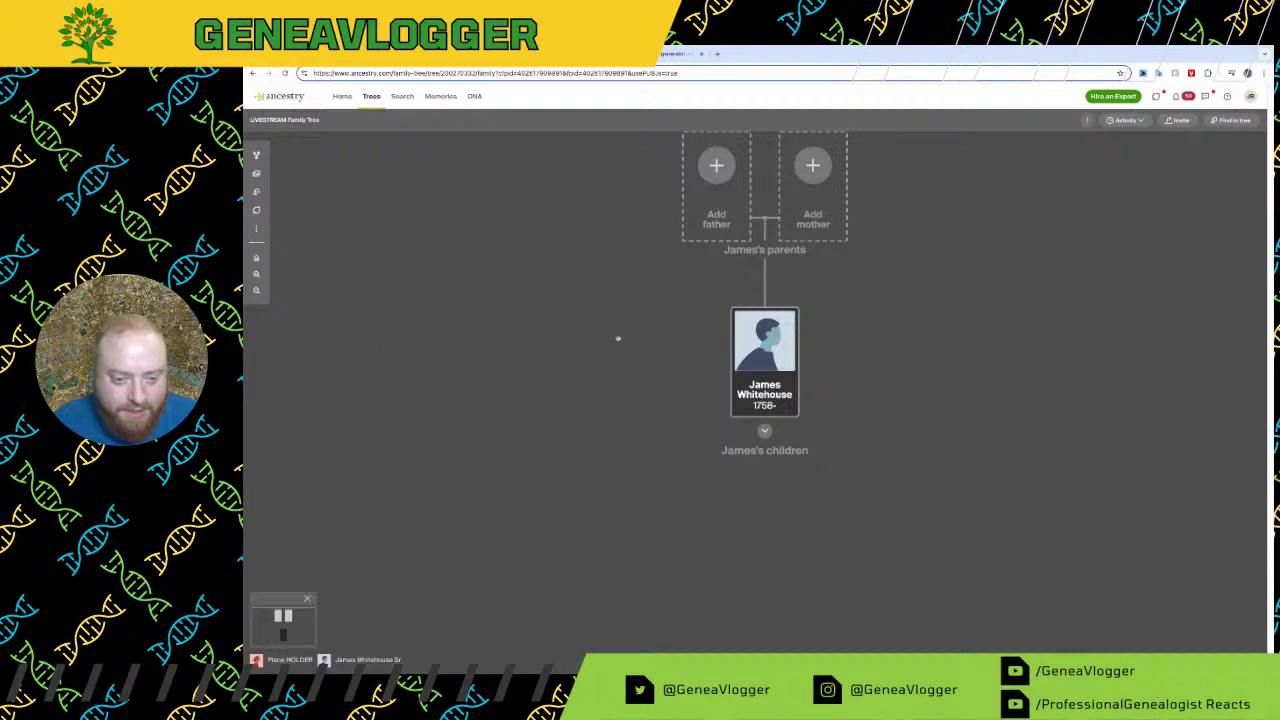
{"action": "left_click", "coordinate": [764, 430]}
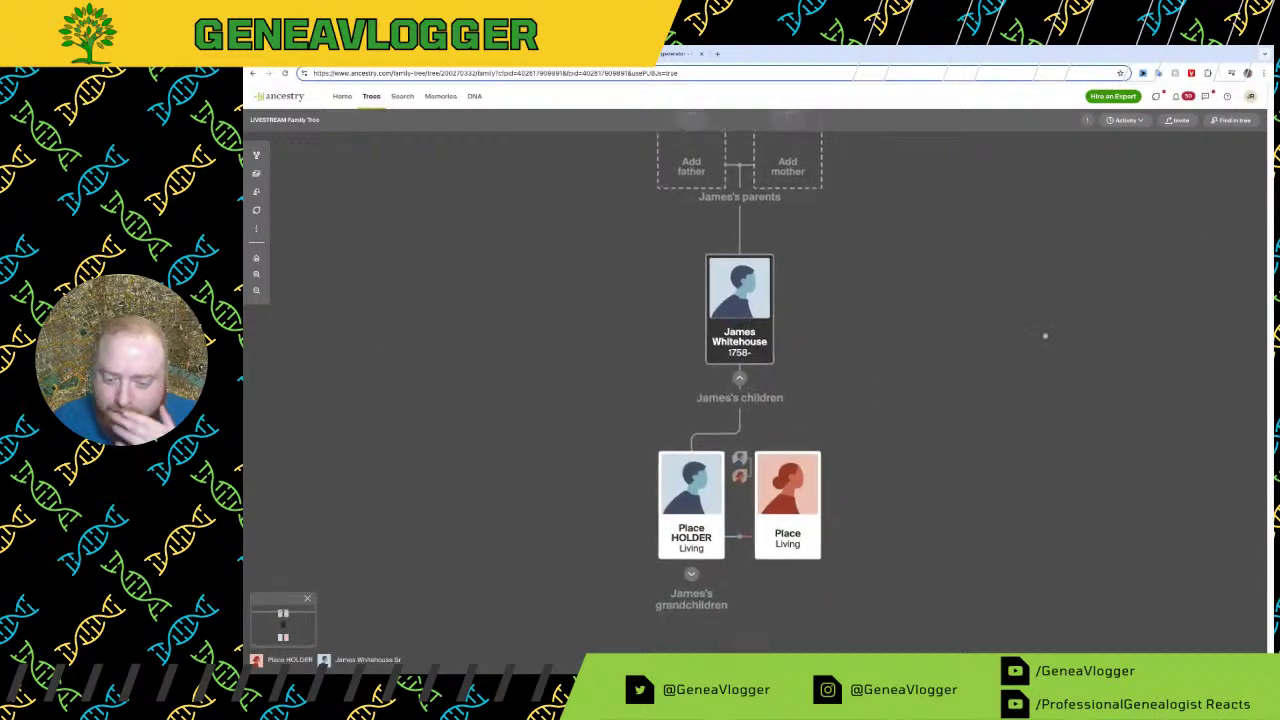
{"action": "left_click", "coordinate": [745, 320]}
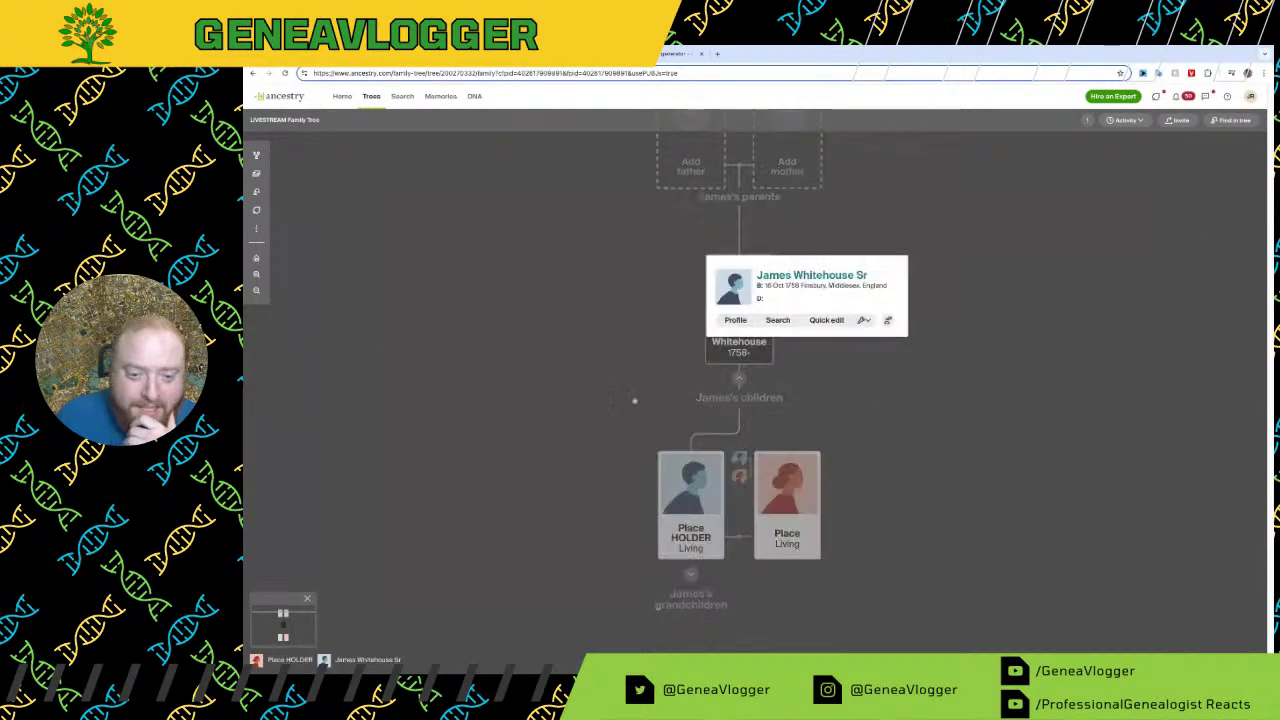
{"action": "left_click", "coordinate": [745, 320]}
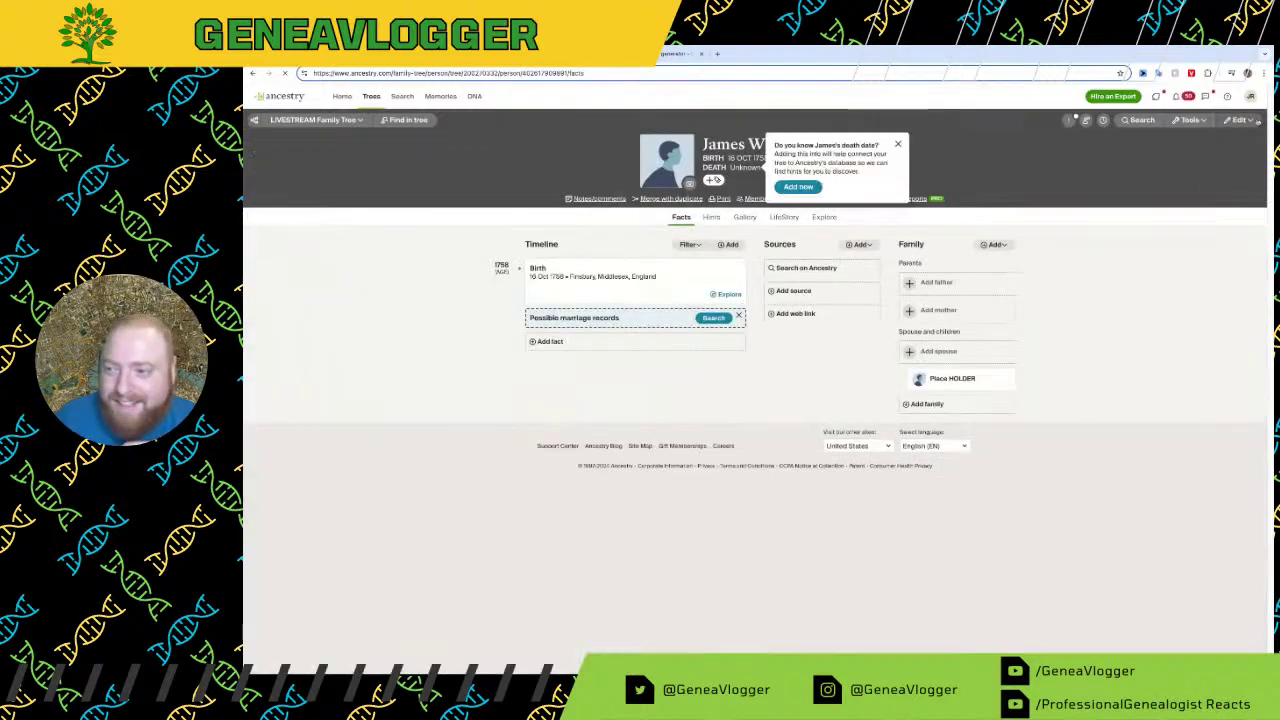
Step: Remove the child Place HOLDER from the ancestor's relationships and close the relationship editor
{"action": "left_click", "coordinate": [1239, 120]}
{"action": "left_click", "coordinate": [1237, 158]}
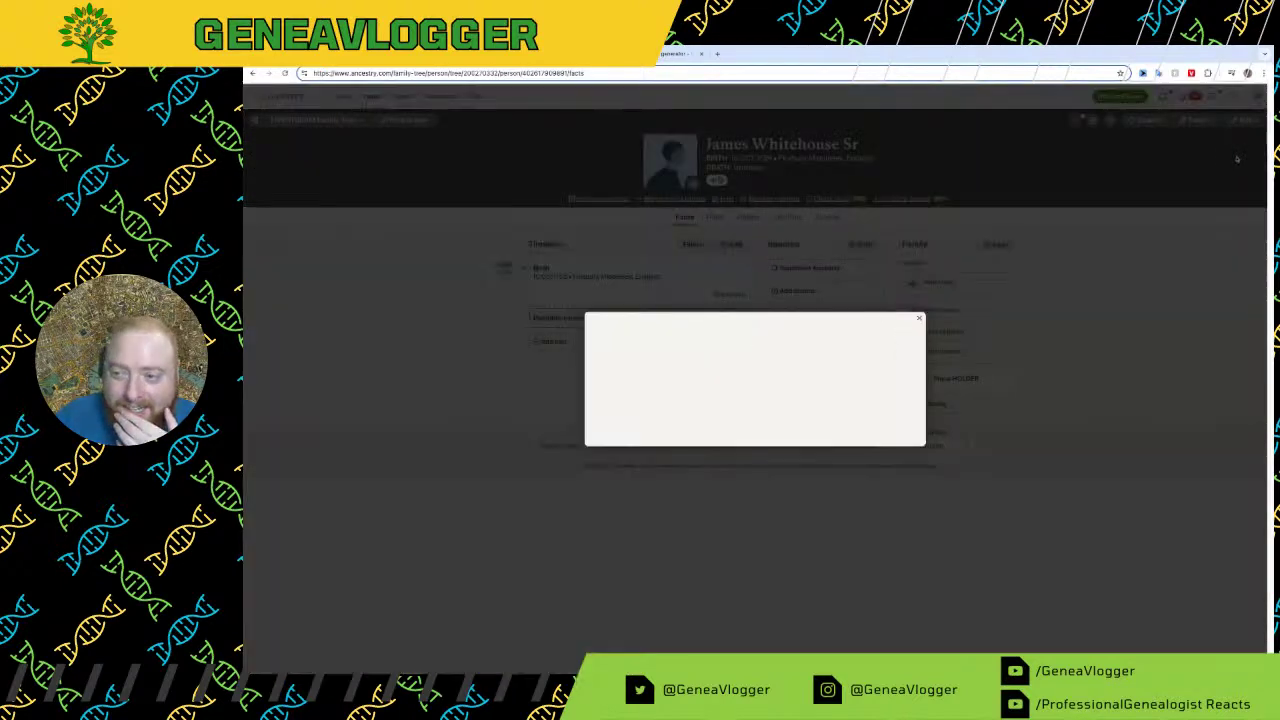
{"action": "left_click", "coordinate": [903, 458]}
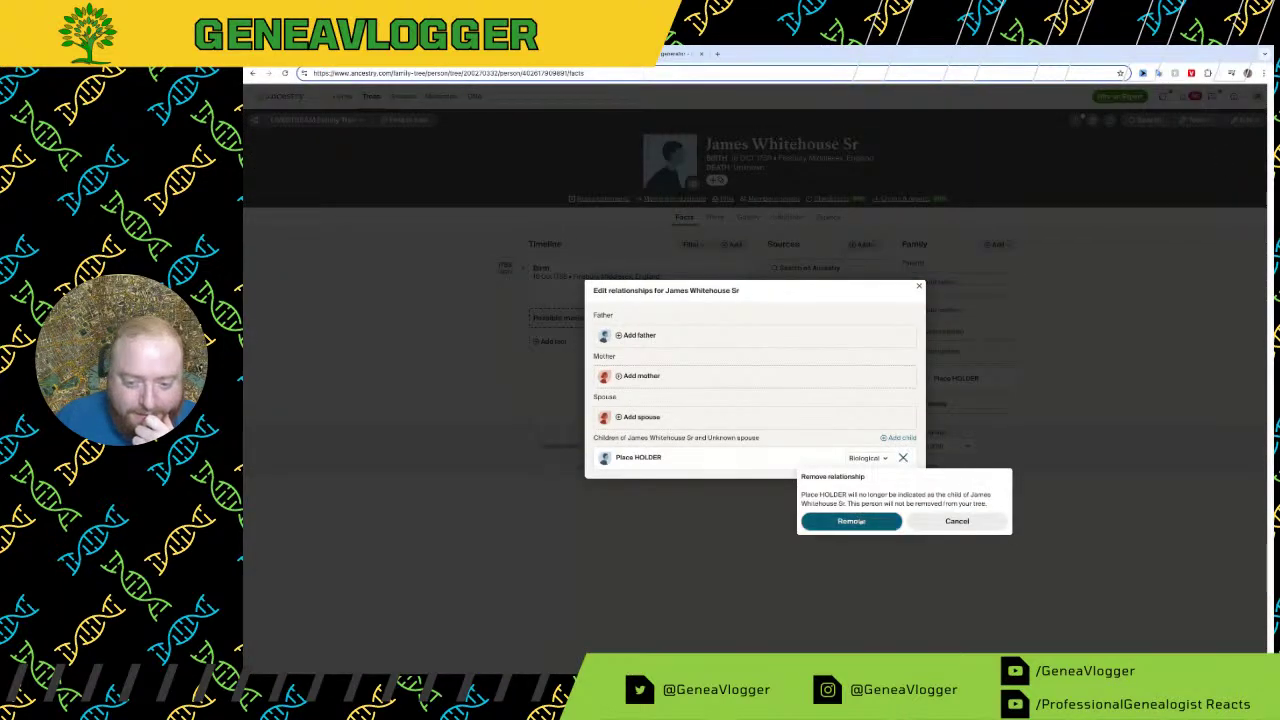
{"action": "left_click", "coordinate": [850, 521]}
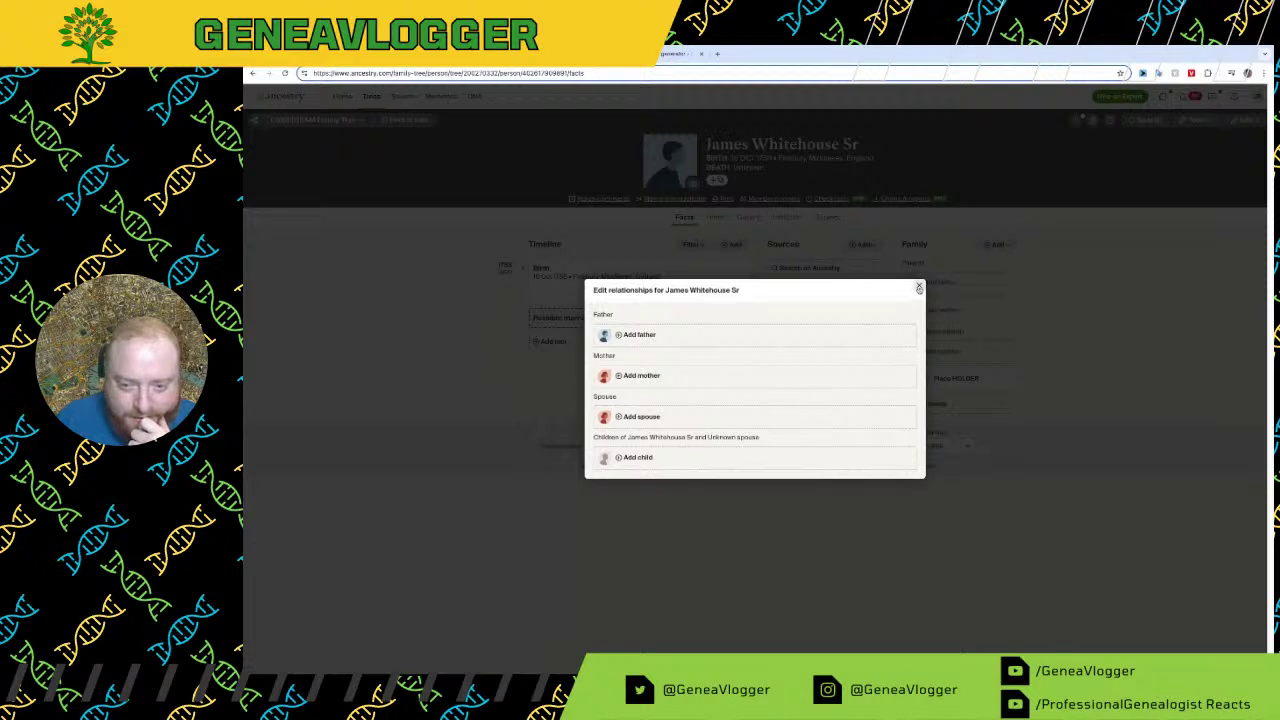
{"action": "left_click", "coordinate": [919, 286]}
Step: Add the ancestor's wife as a new female spouse using the first name and maiden name from the submission
{"action": "left_click", "coordinate": [938, 351]}
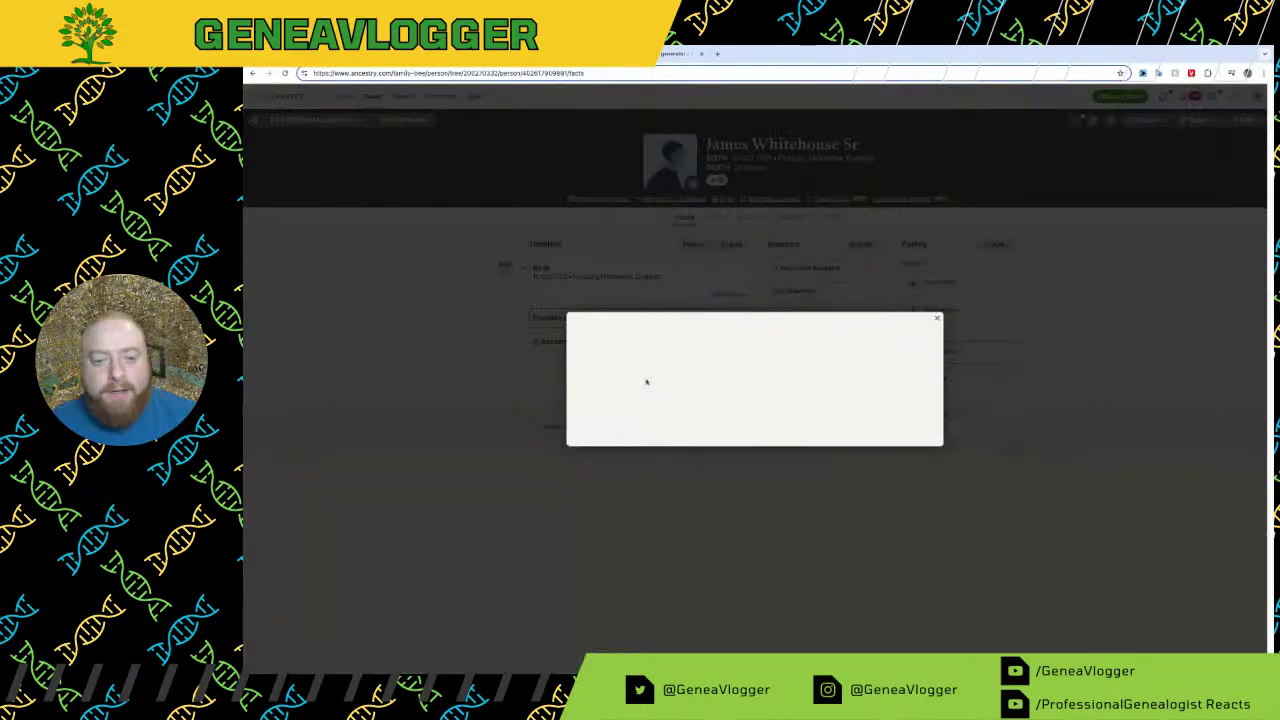
{"action": "left_click", "coordinate": [714, 310]}
{"action": "type", "text": "Sarah"}
{"action": "key", "text": "Tab"}
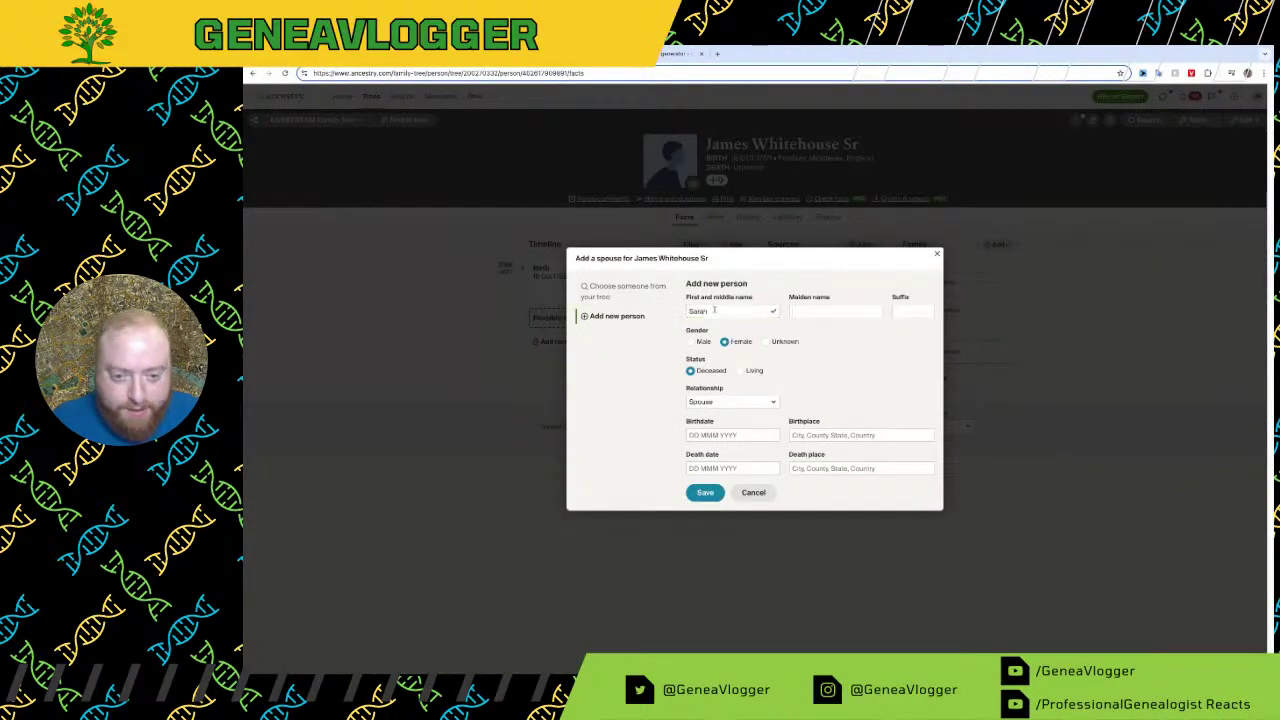
{"action": "type", "text": "Vaughn"}
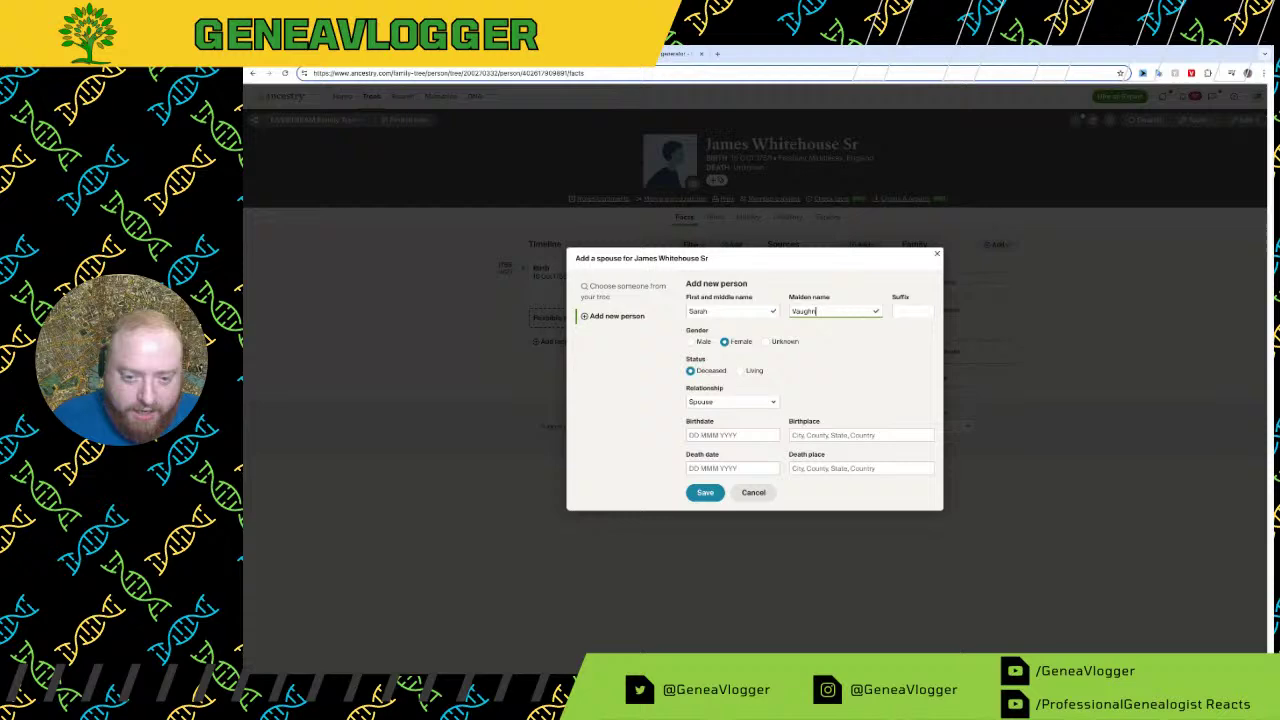
{"action": "left_click", "coordinate": [705, 492]}
Step: Check the submission for the sons' names and add the first-named son as a child of the ancestor and his wife
{"action": "key", "text": "ctrl+Tab"}
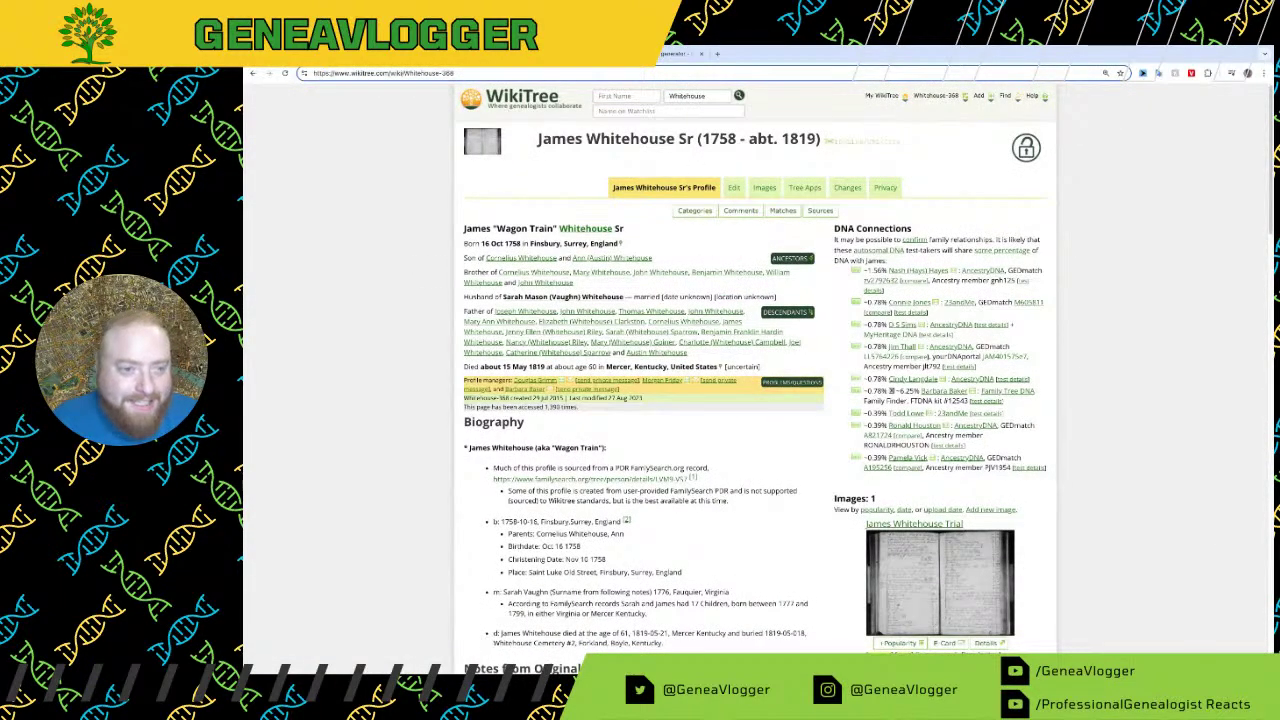
{"action": "key", "text": "ctrl+Tab"}
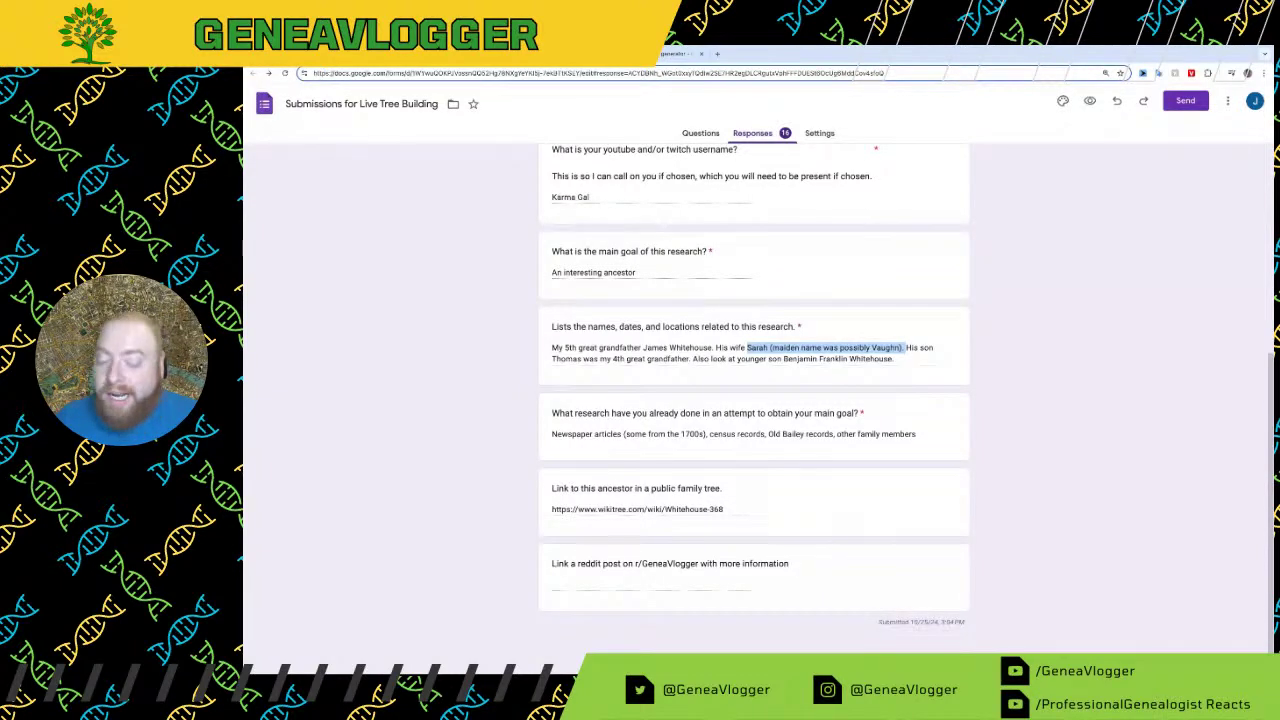
{"action": "key", "text": "ctrl+Tab"}
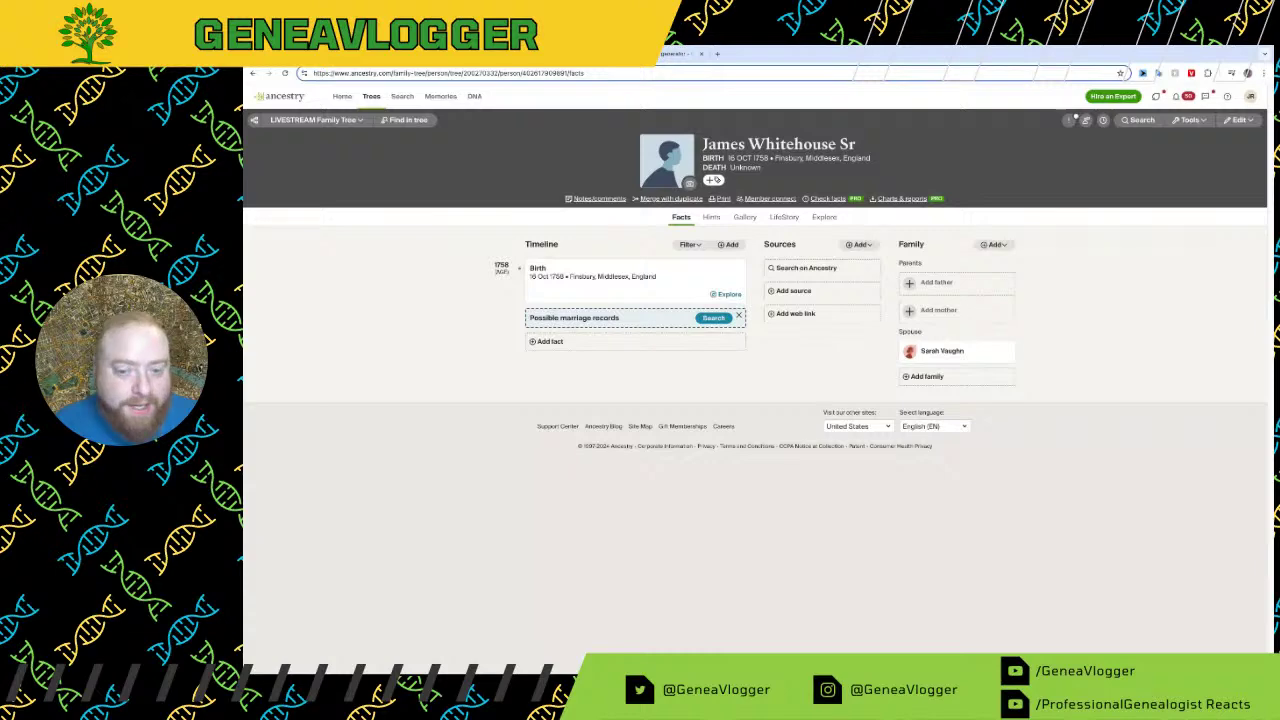
{"action": "key", "text": "ctrl+shift+Tab"}
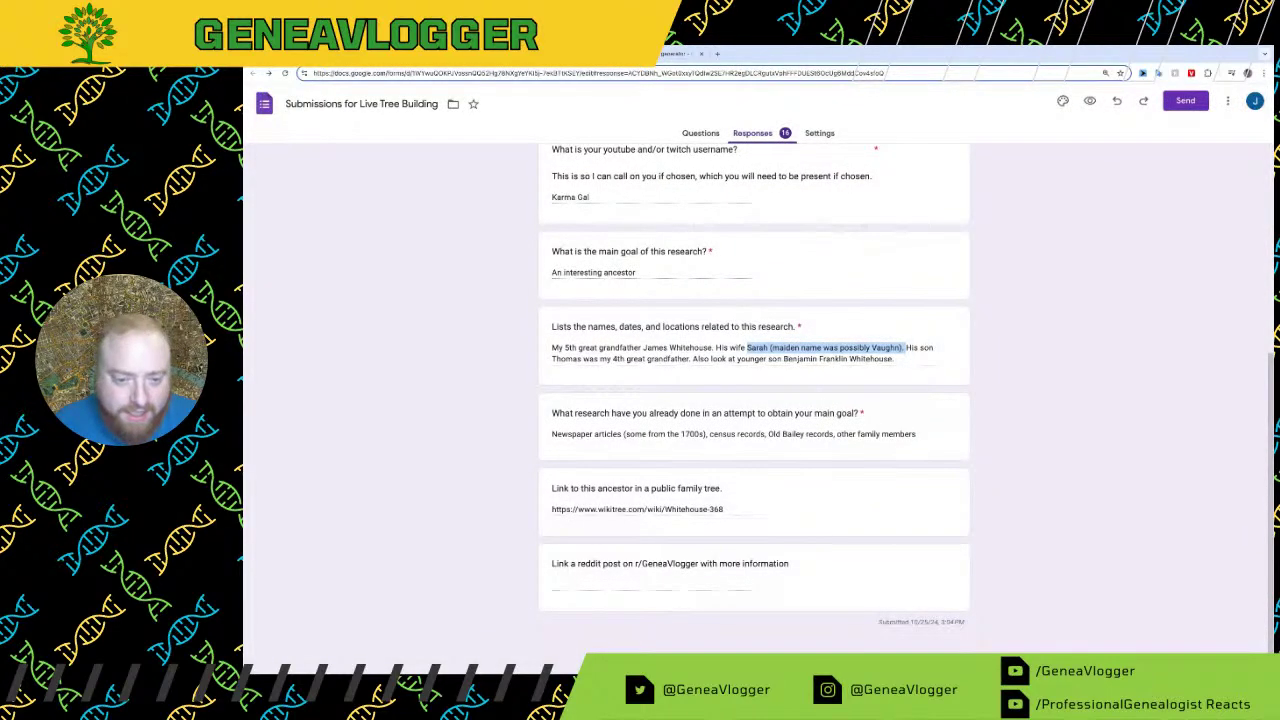
{"action": "key", "text": "ctrl+Tab"}
{"action": "left_click", "coordinate": [994, 244]}
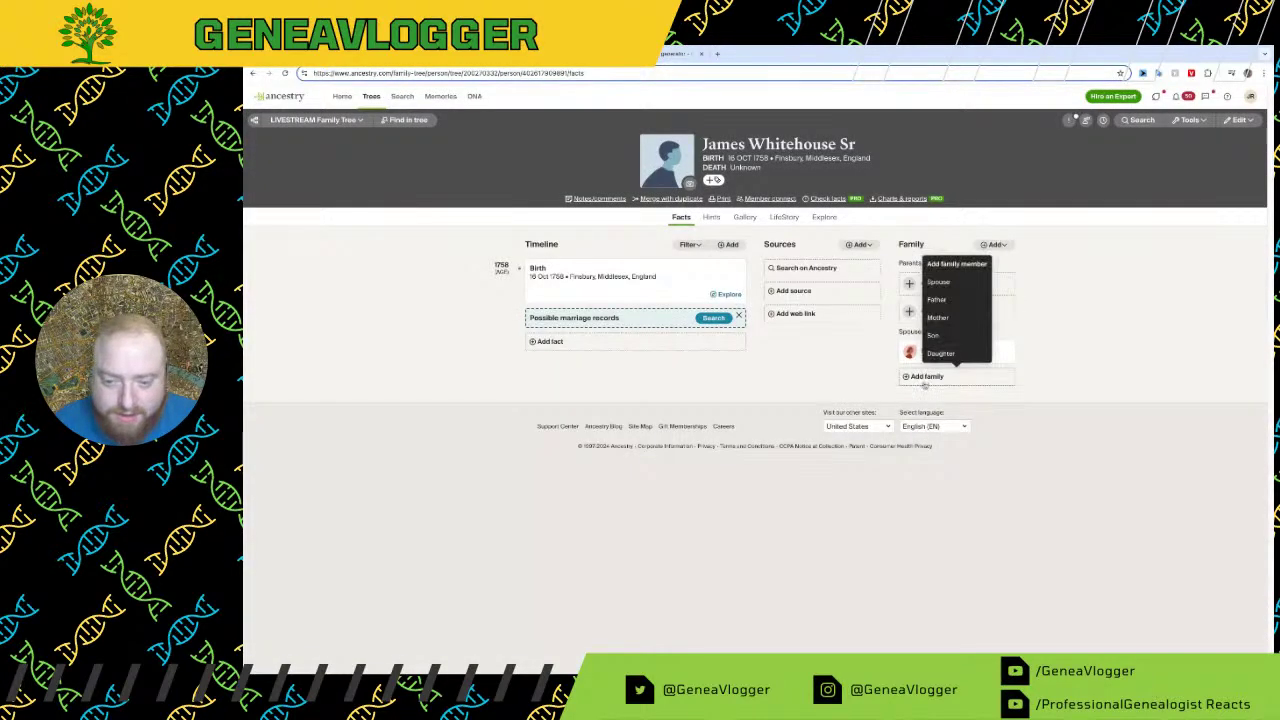
{"action": "left_click", "coordinate": [934, 336]}
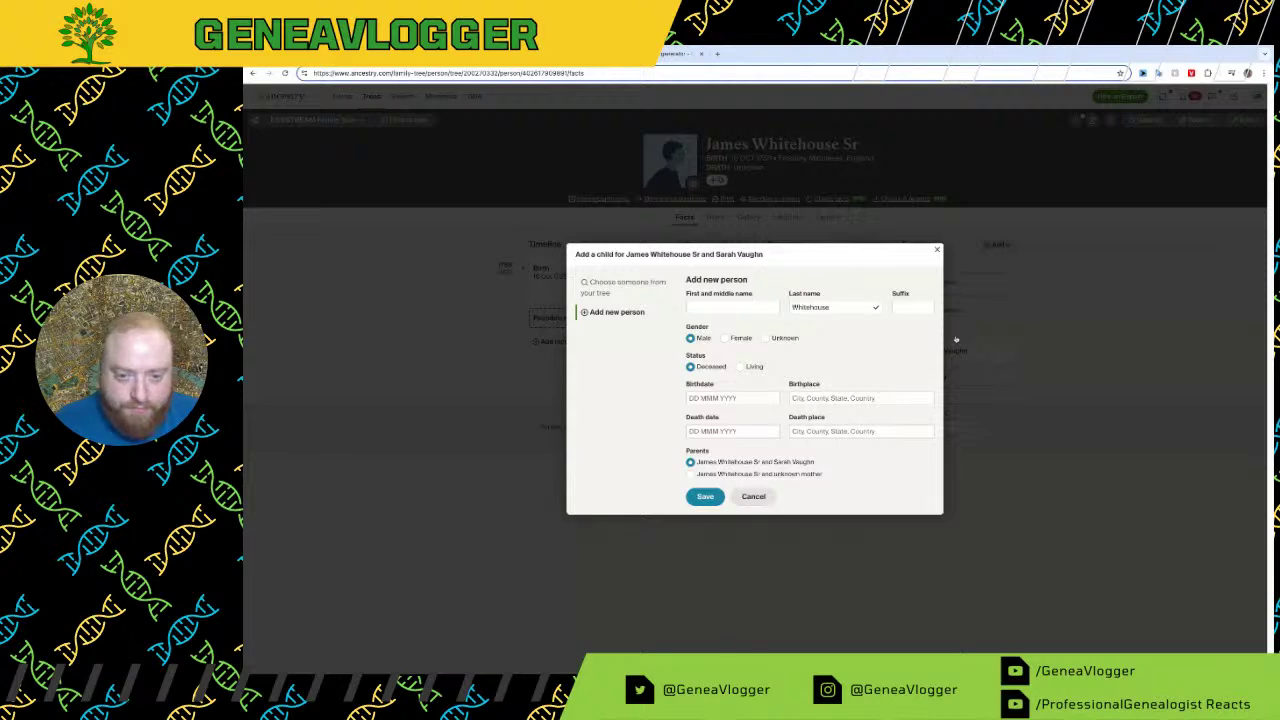
{"action": "type", "text": "Thomas"}
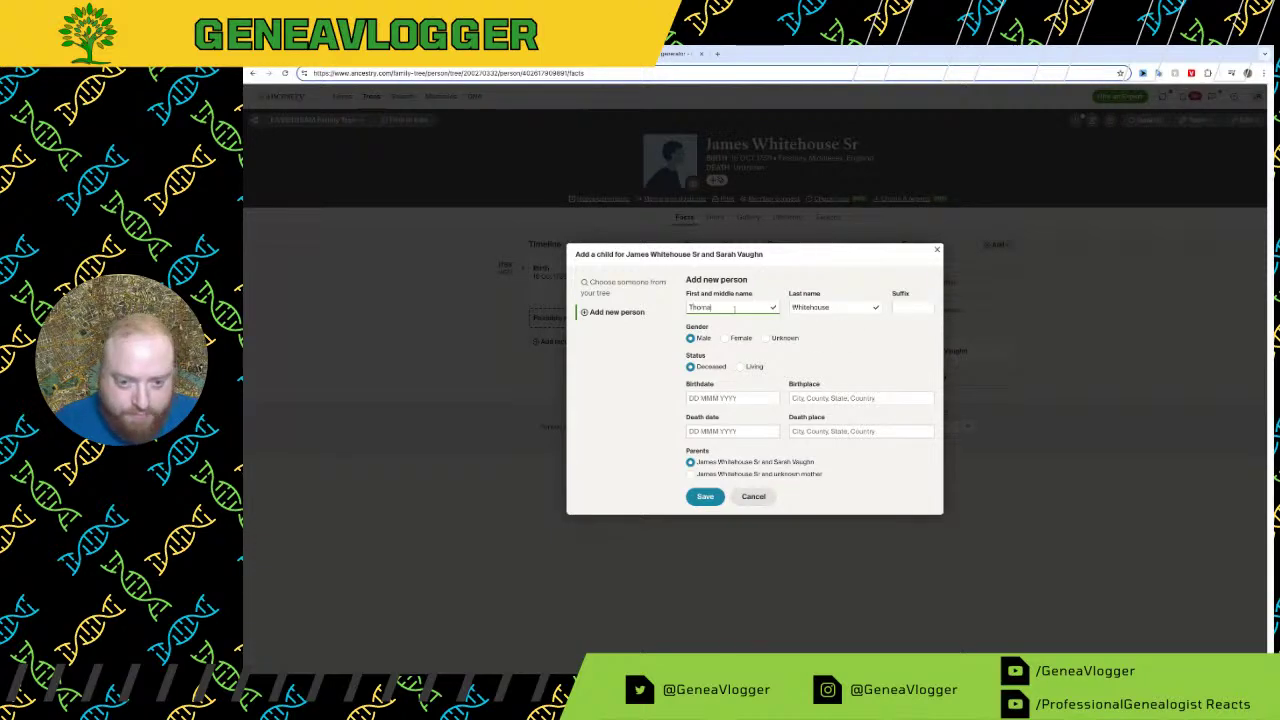
{"action": "key", "text": "Return"}
Step: Check the submission again and add the younger son to the couple with his full first and middle names
{"action": "key", "text": "ctrl+Tab"}
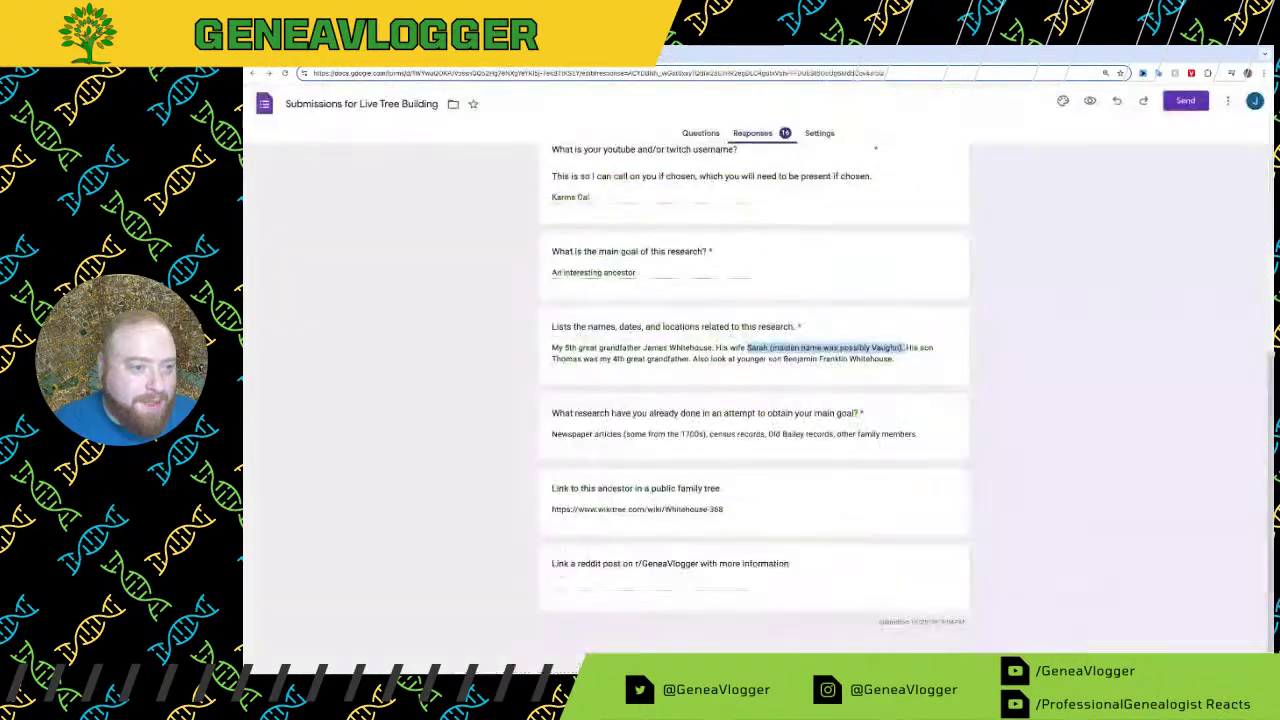
{"action": "key", "text": "ctrl+Tab"}
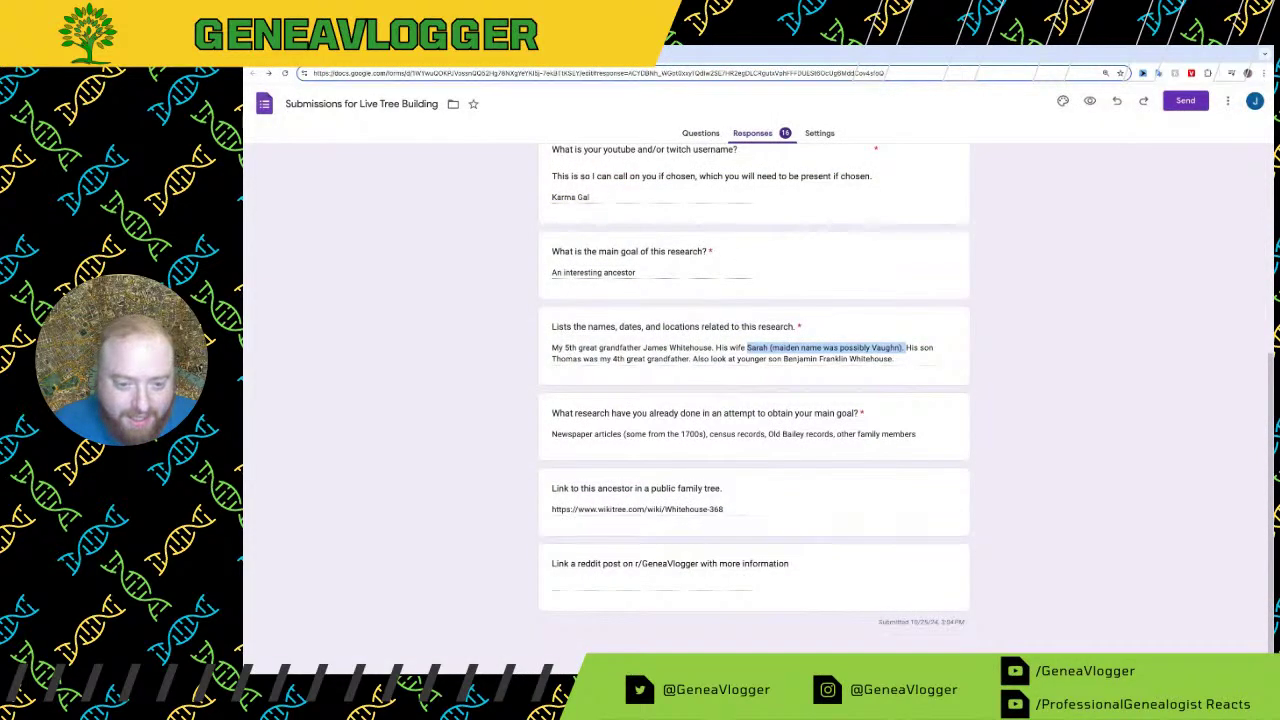
{"action": "key", "text": "ctrl+Tab"}
{"action": "left_click", "coordinate": [935, 282]}
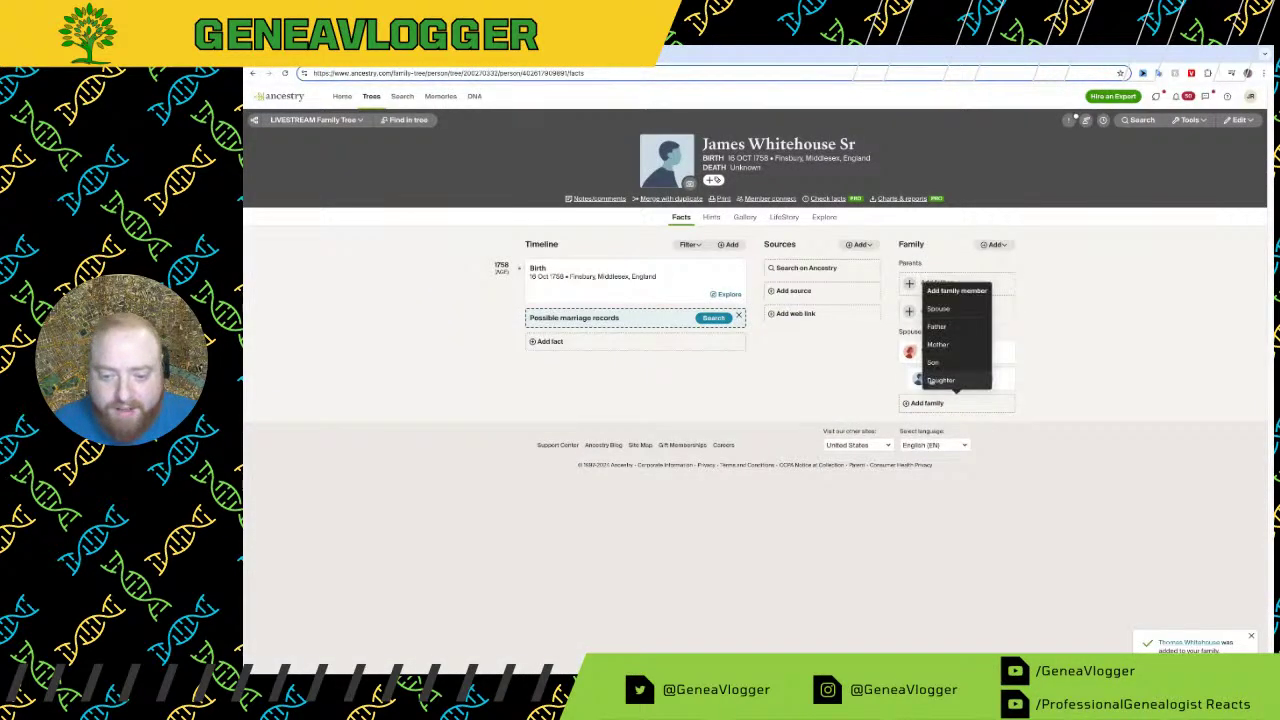
{"action": "left_click", "coordinate": [937, 370]}
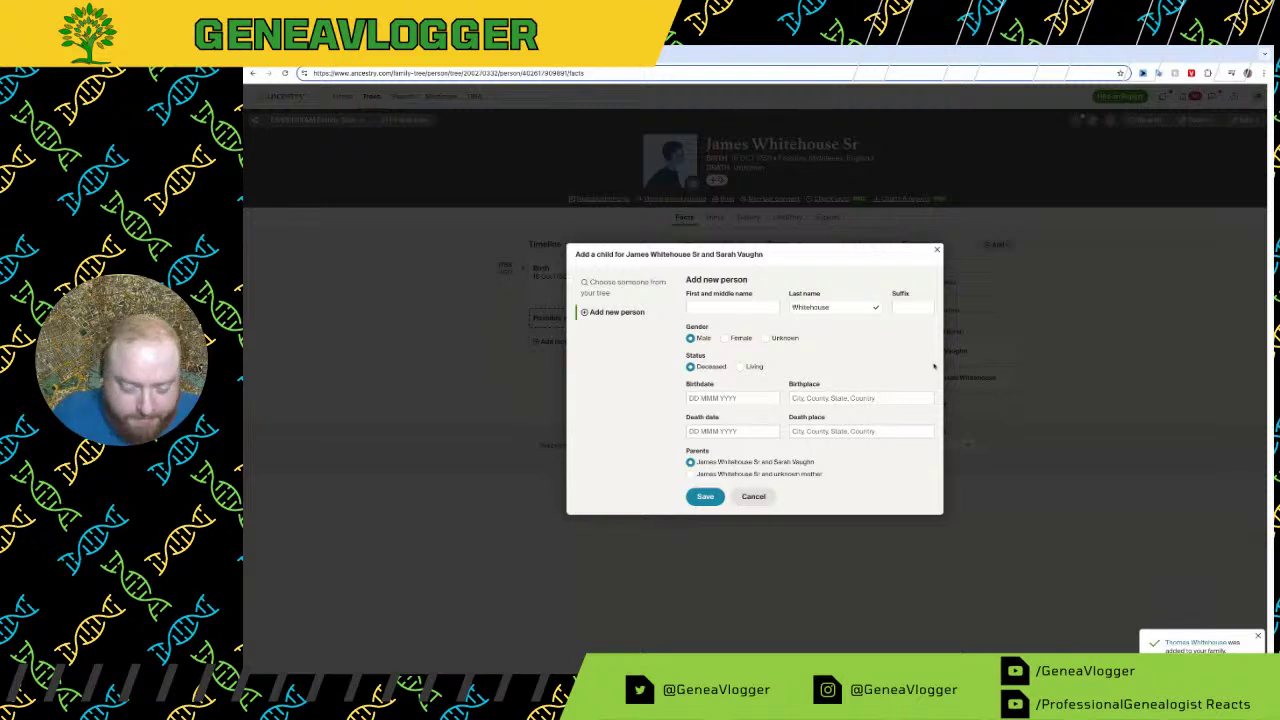
{"action": "left_click", "coordinate": [721, 309]}
{"action": "type", "text": "Benjamin"}
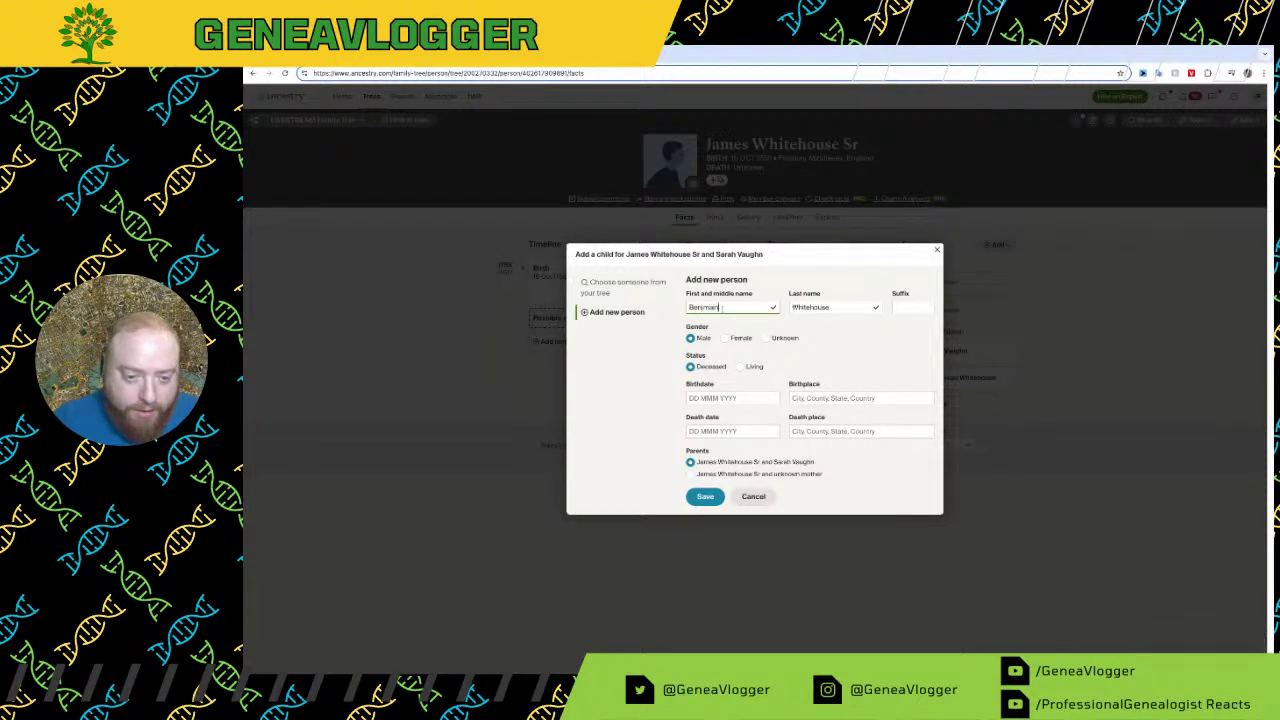
{"action": "type", "text": "min"}
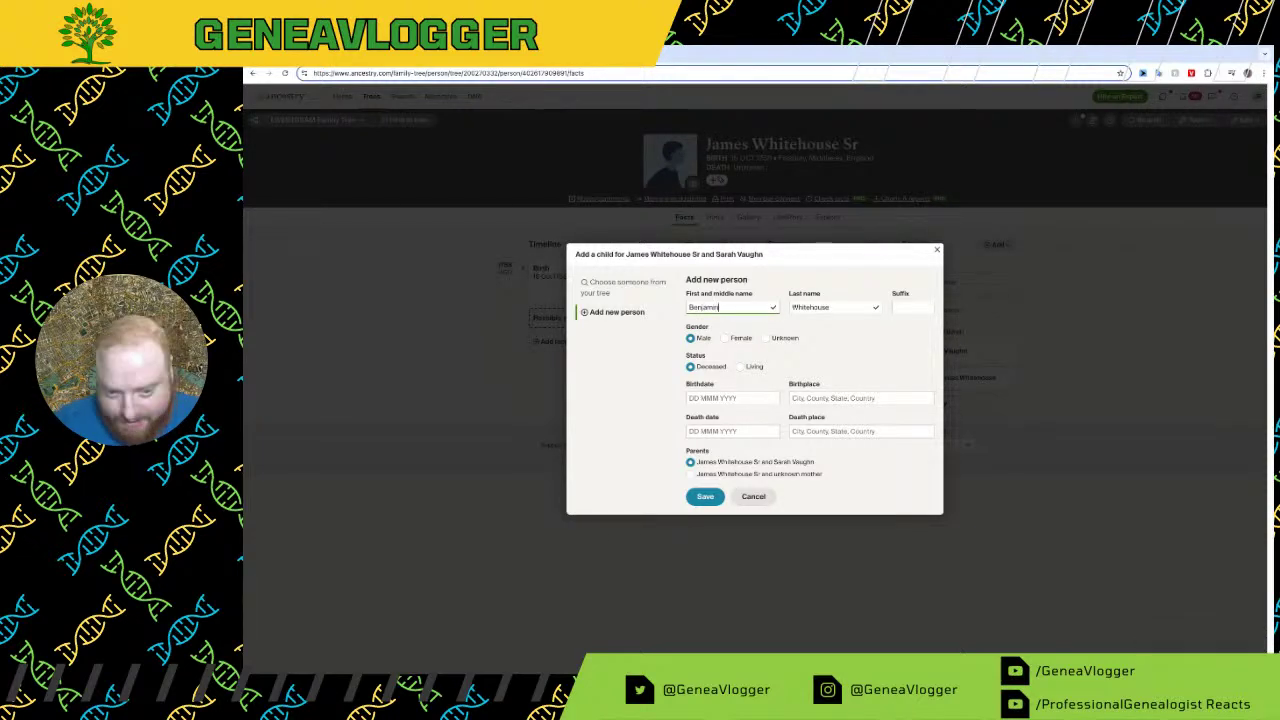
{"action": "type", "text": " Franklin"}
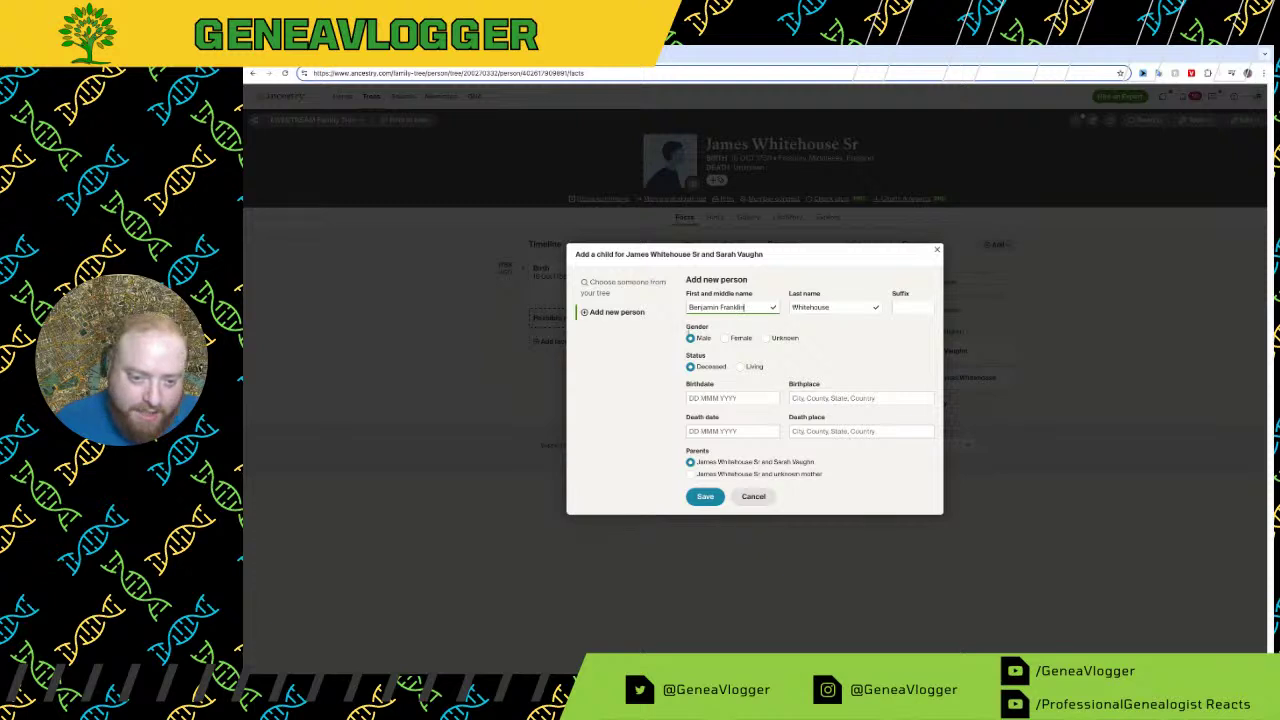
{"action": "left_click", "coordinate": [705, 496]}
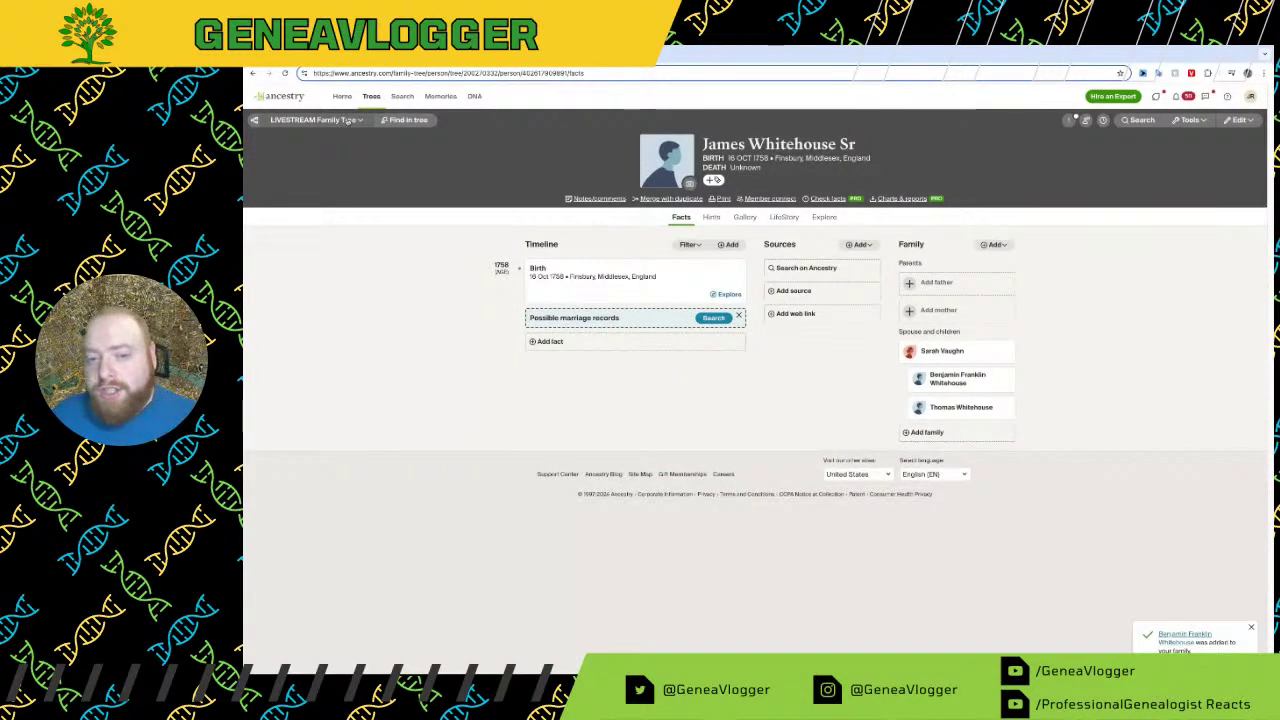
Step: View the ancestor's new family group in the family tree and reopen his full profile
{"action": "left_click", "coordinate": [1210, 122]}
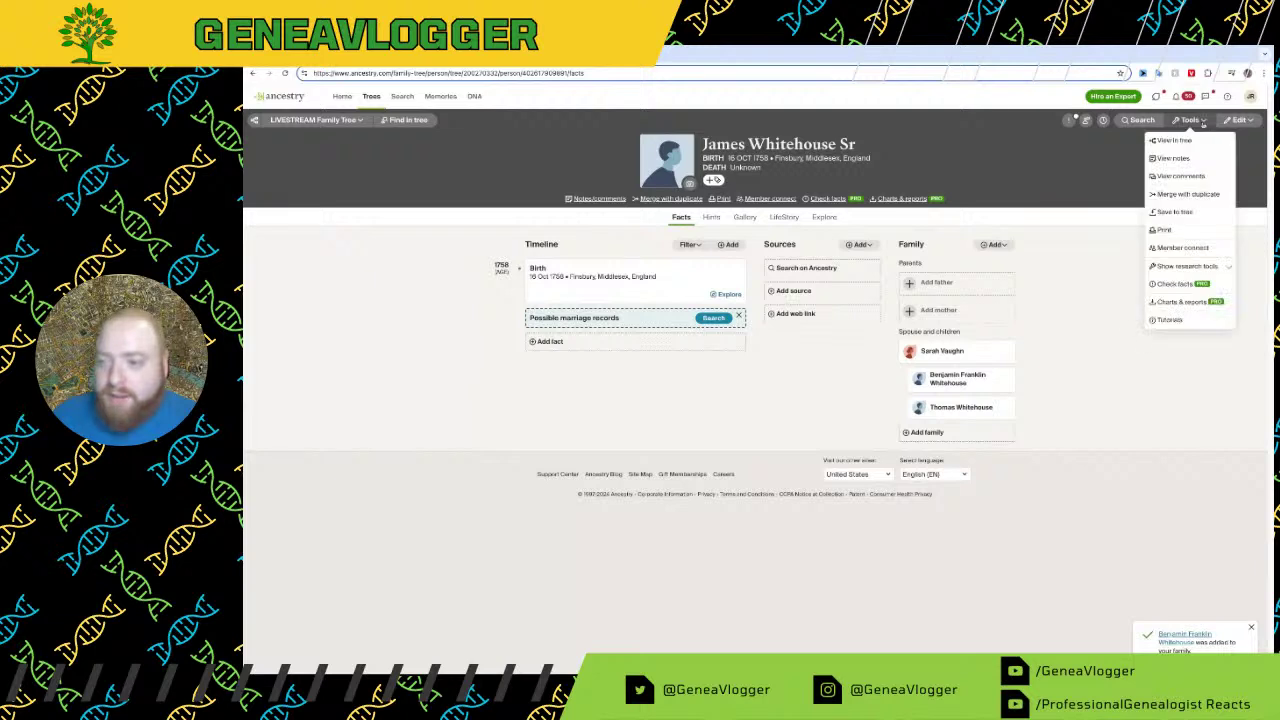
{"action": "left_click", "coordinate": [1186, 150]}
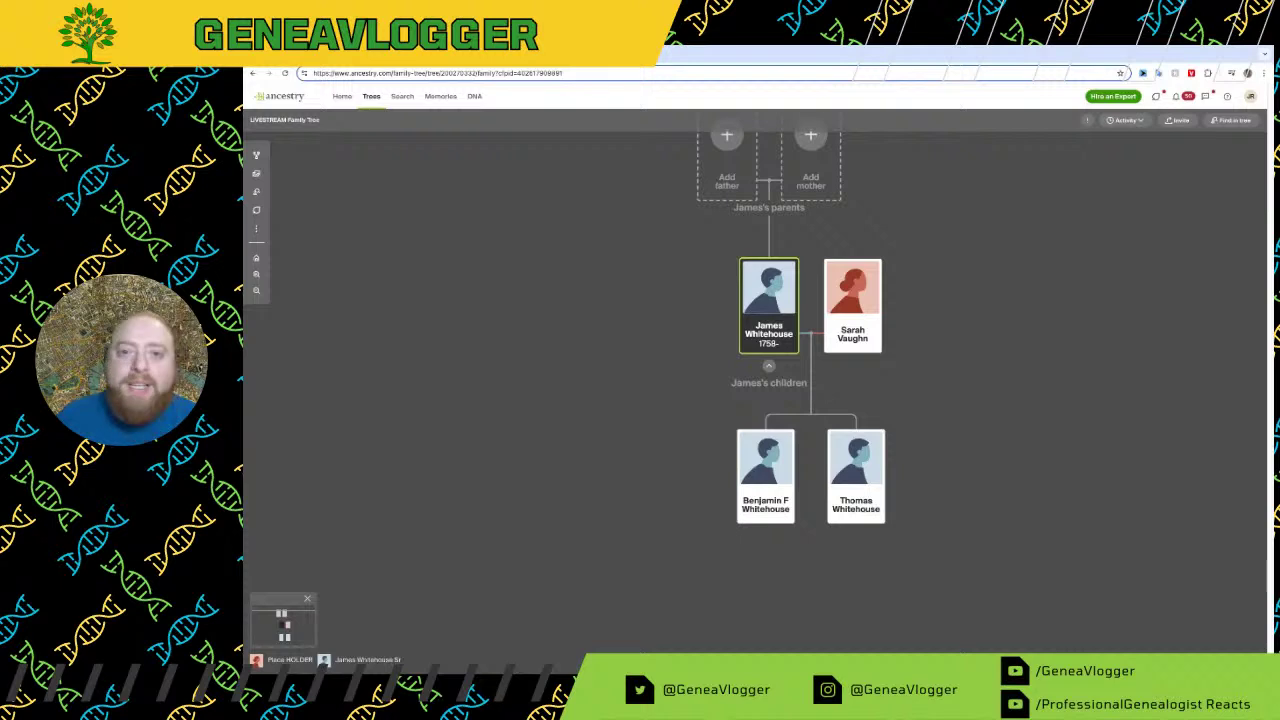
{"action": "left_click", "coordinate": [779, 320]}
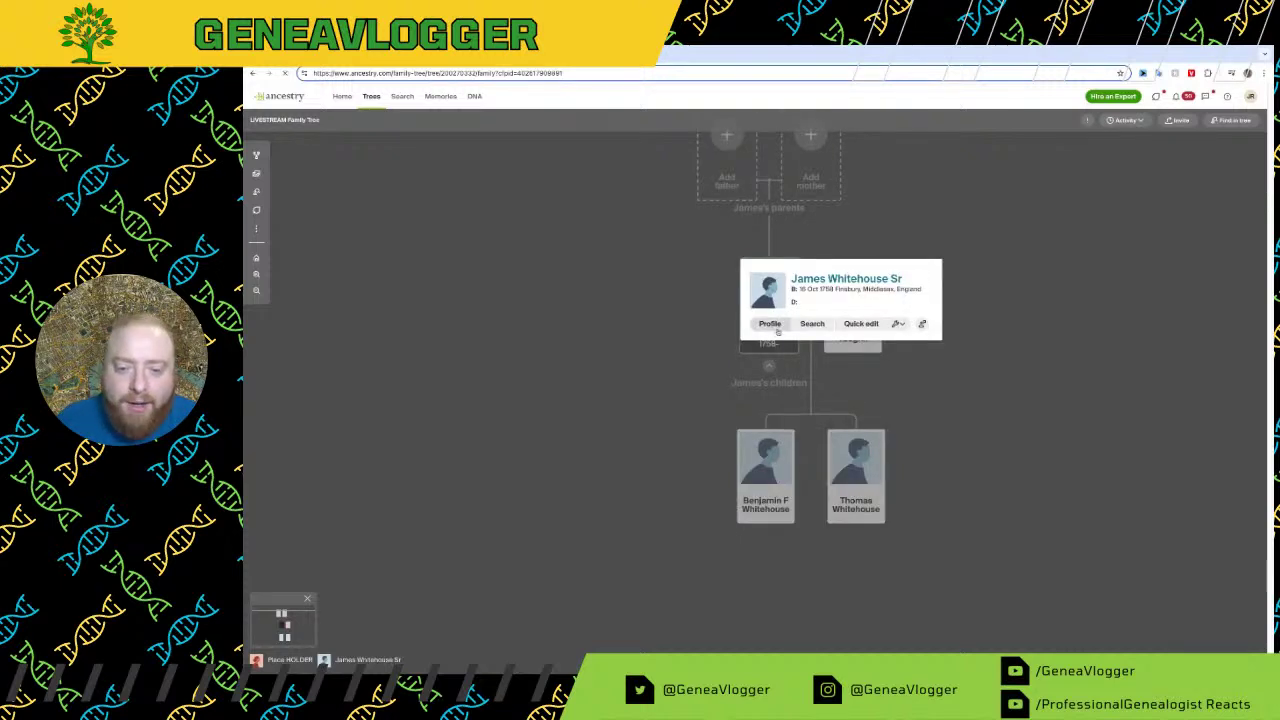
{"action": "left_click", "coordinate": [776, 327]}
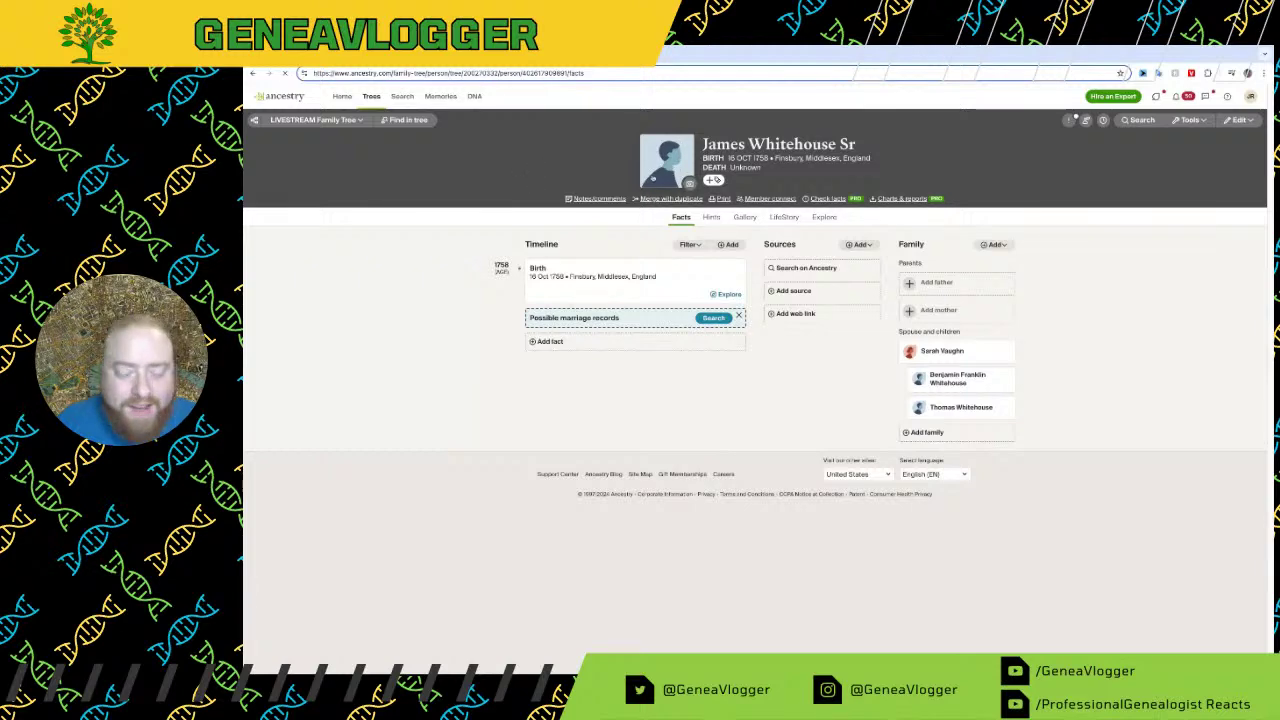
Step: Search Ancestry records for the ancestor and start saving his U.S., Find a Grave Index, 1600s-Current record to the tree
{"action": "left_click", "coordinate": [806, 267]}
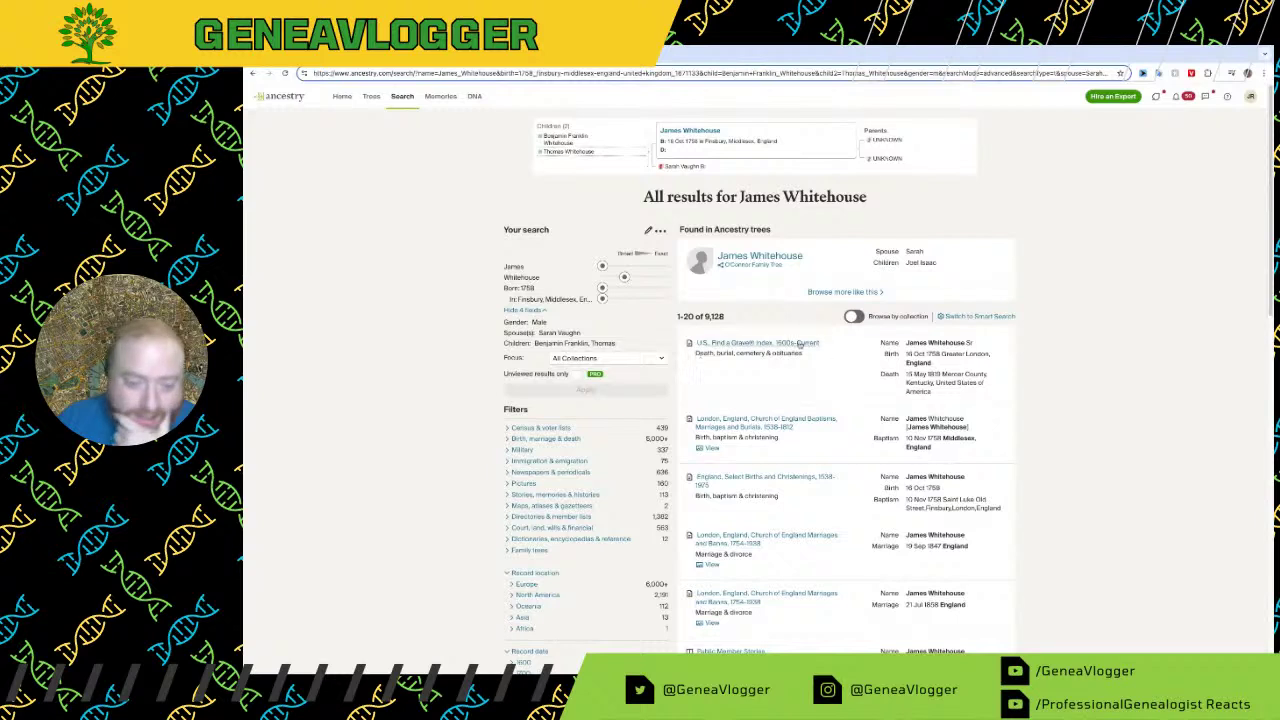
{"action": "mouse_move", "coordinate": [800, 344]}
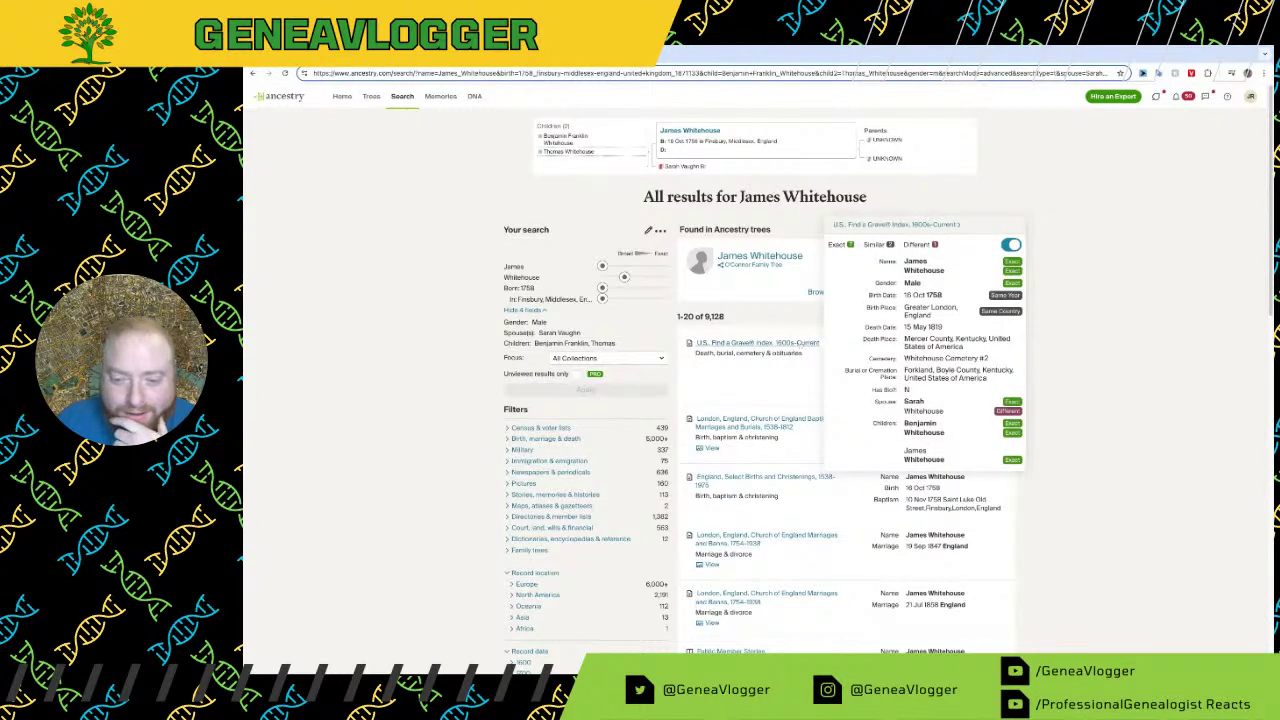
{"action": "left_click", "coordinate": [757, 343]}
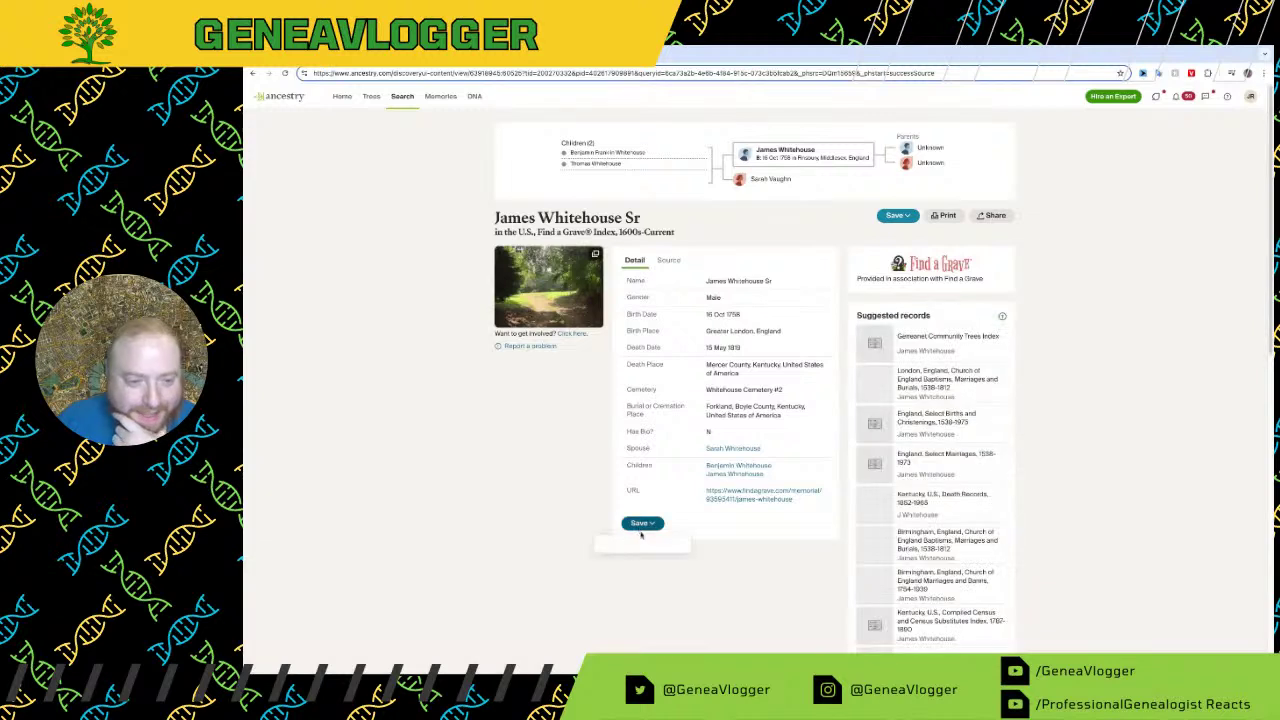
{"action": "left_click", "coordinate": [641, 521]}
{"action": "left_click", "coordinate": [614, 545]}
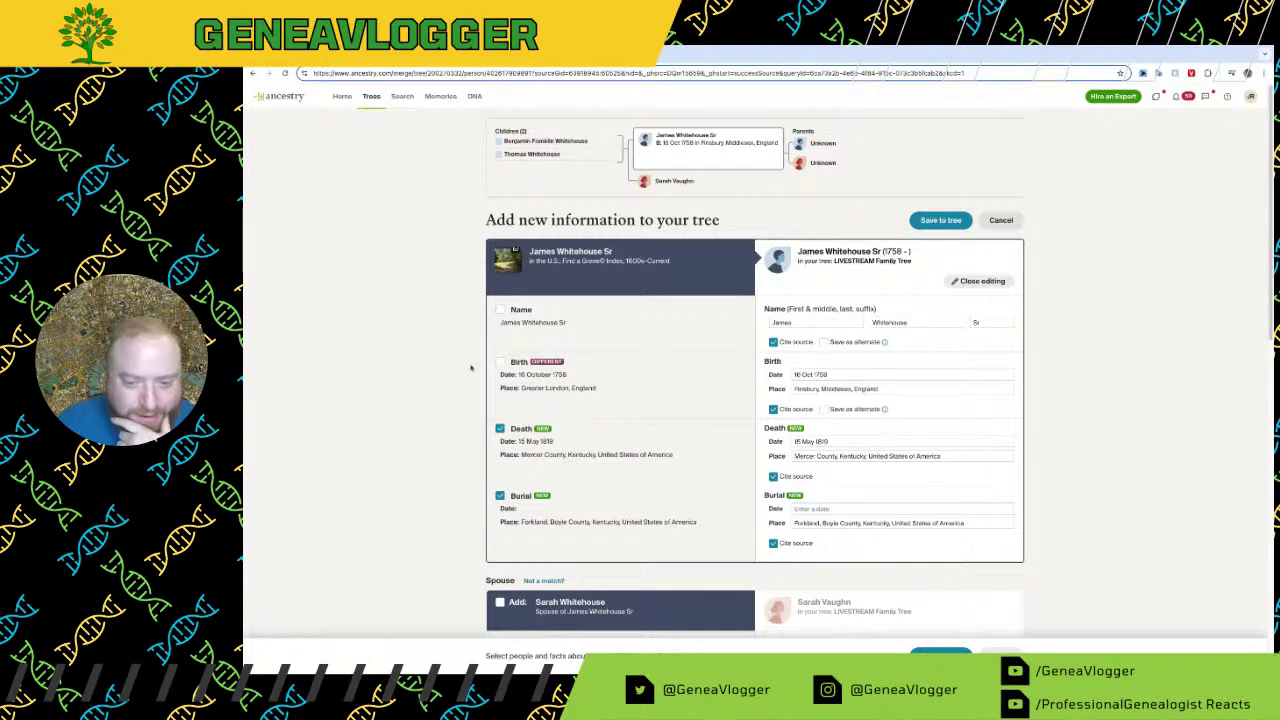
Step: Include the wife and both listed sons from the Find a Grave record in the information for the tree
{"action": "scroll", "coordinate": [472, 368], "scroll_direction": "down", "scroll_amount": 5}
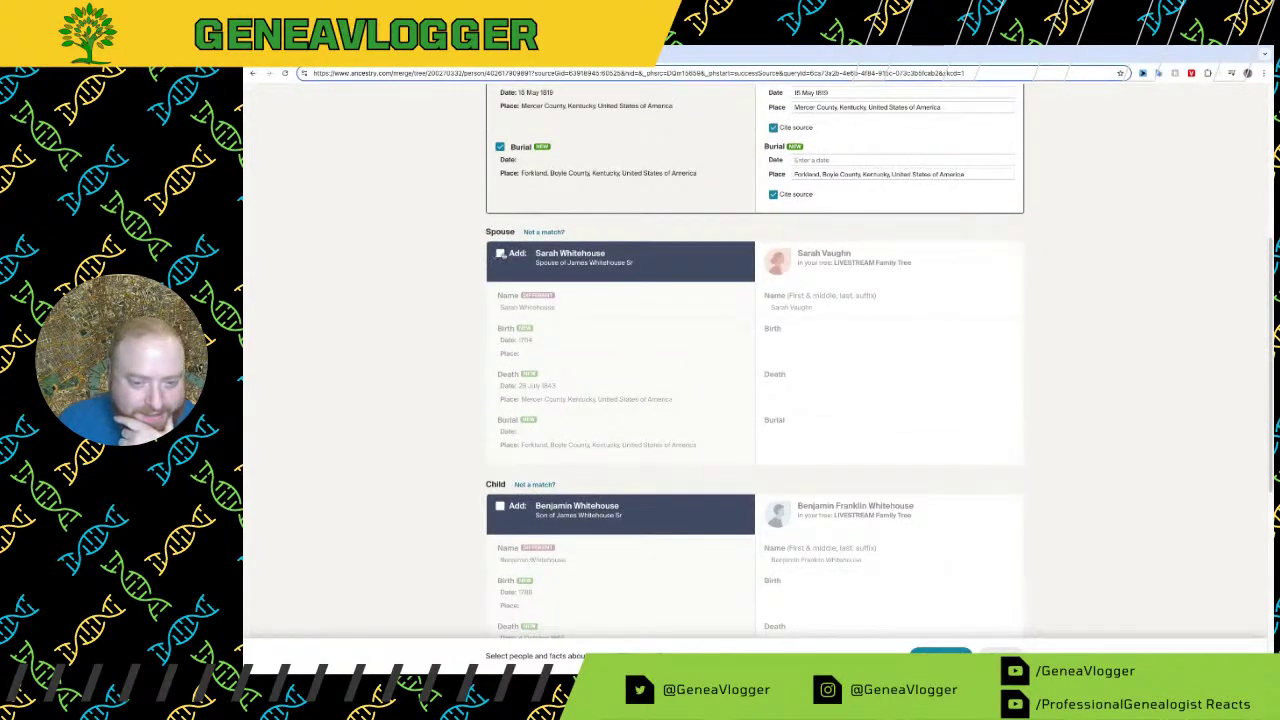
{"action": "left_click", "coordinate": [500, 253]}
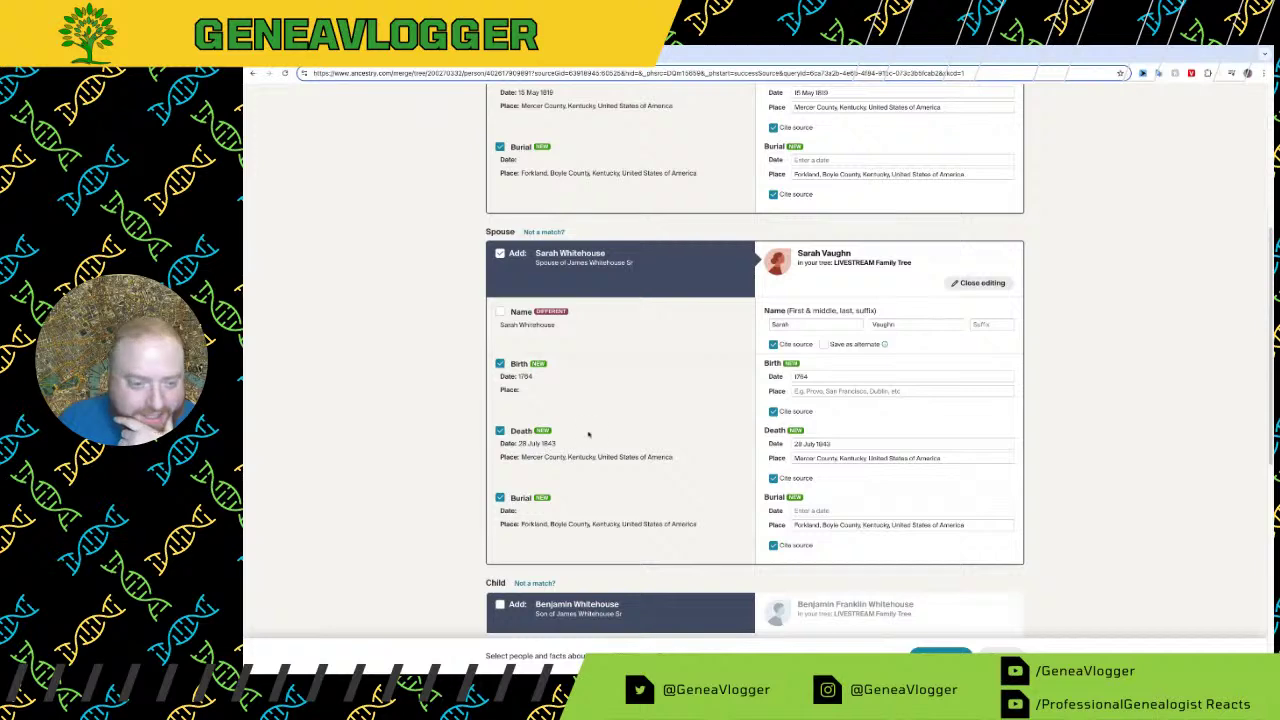
{"action": "scroll", "coordinate": [589, 434], "scroll_direction": "down", "scroll_amount": 4}
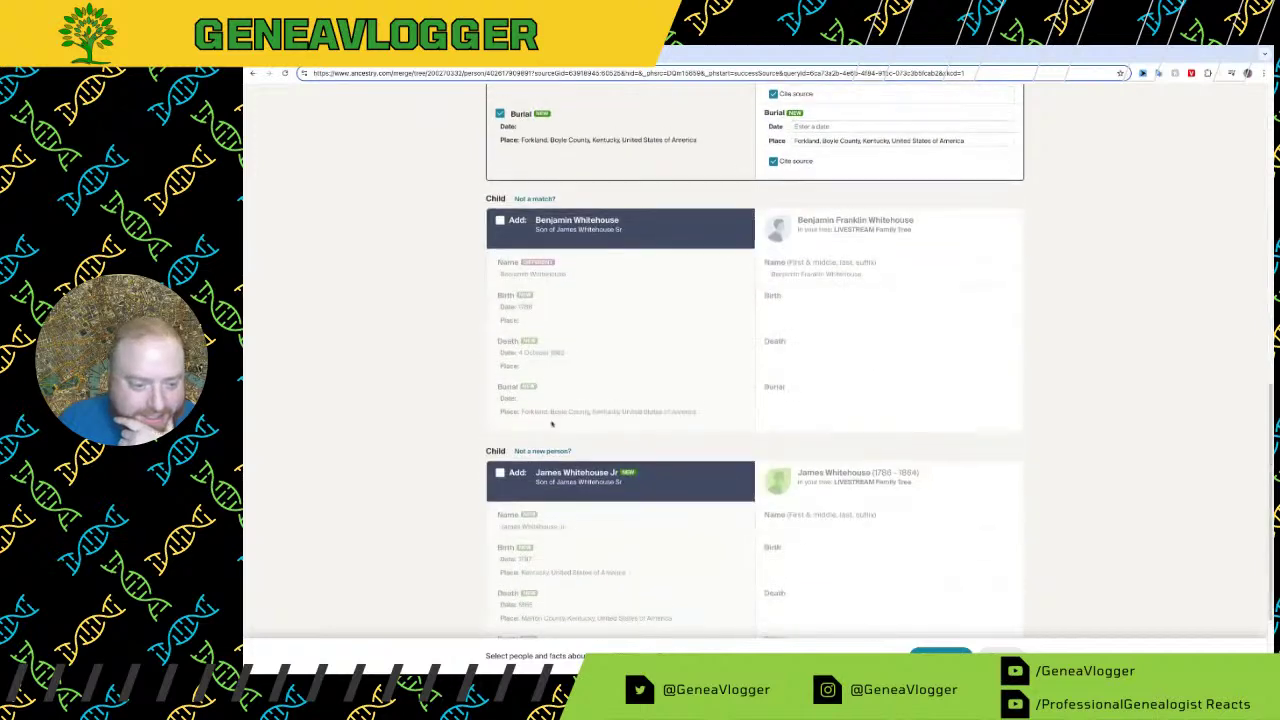
{"action": "left_click", "coordinate": [500, 211]}
{"action": "scroll", "coordinate": [513, 541], "scroll_direction": "down", "scroll_amount": 1}
{"action": "left_click", "coordinate": [499, 513]}
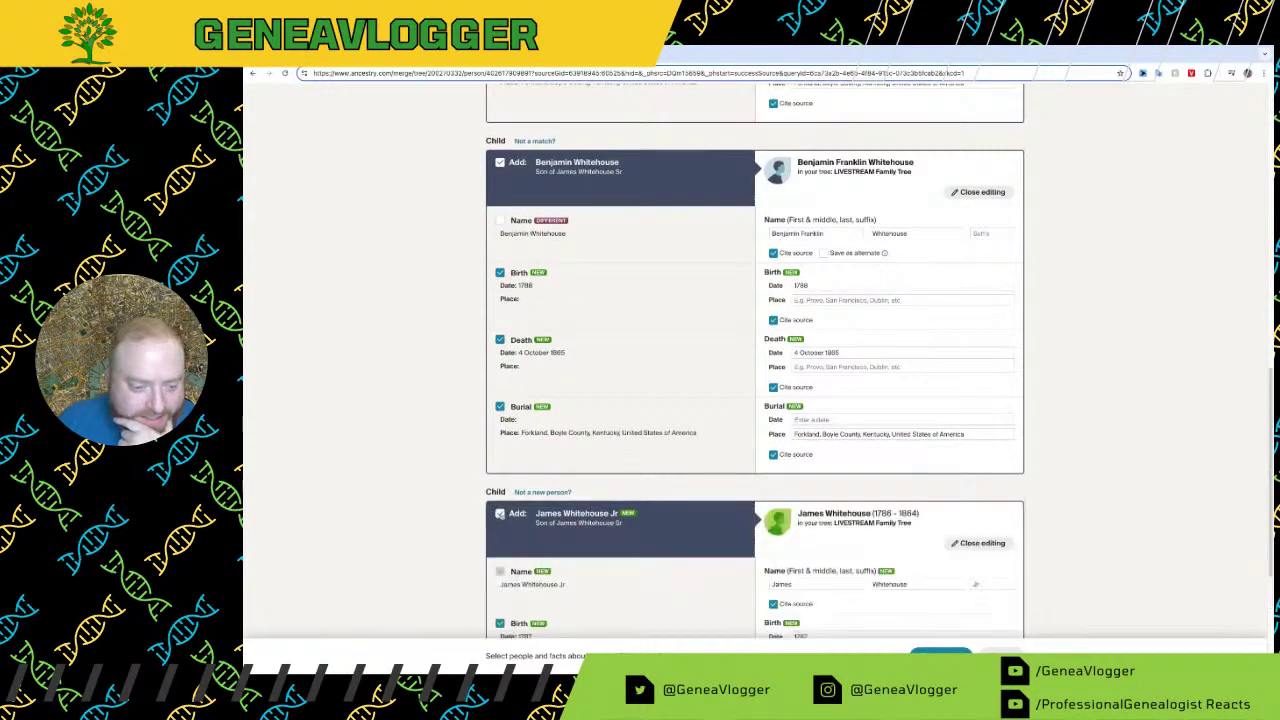
Step: Review the record details selected for the sons and check which existing children the Jr. son could be matched to
{"action": "scroll", "coordinate": [505, 515], "scroll_direction": "down", "scroll_amount": 2}
{"action": "scroll", "coordinate": [525, 539], "scroll_direction": "down", "scroll_amount": 1}
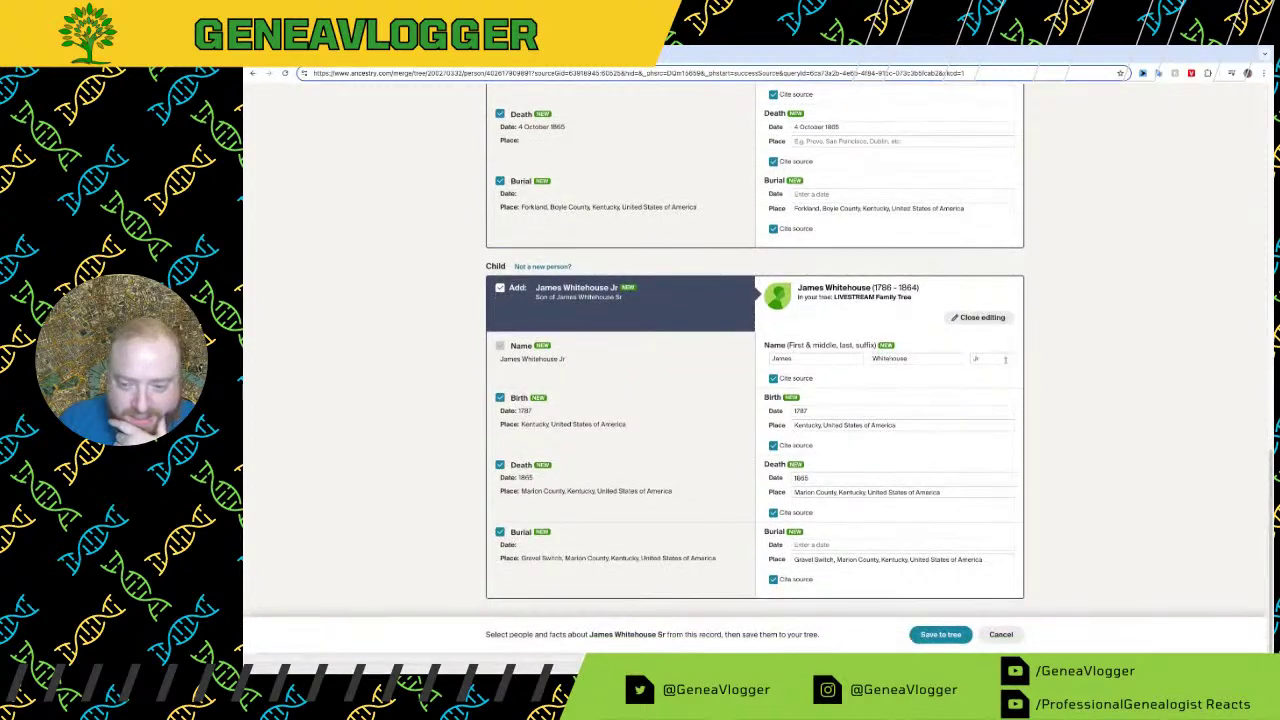
{"action": "scroll", "coordinate": [500, 477], "scroll_direction": "down", "scroll_amount": 1}
{"action": "scroll", "coordinate": [929, 603], "scroll_direction": "up", "scroll_amount": 7}
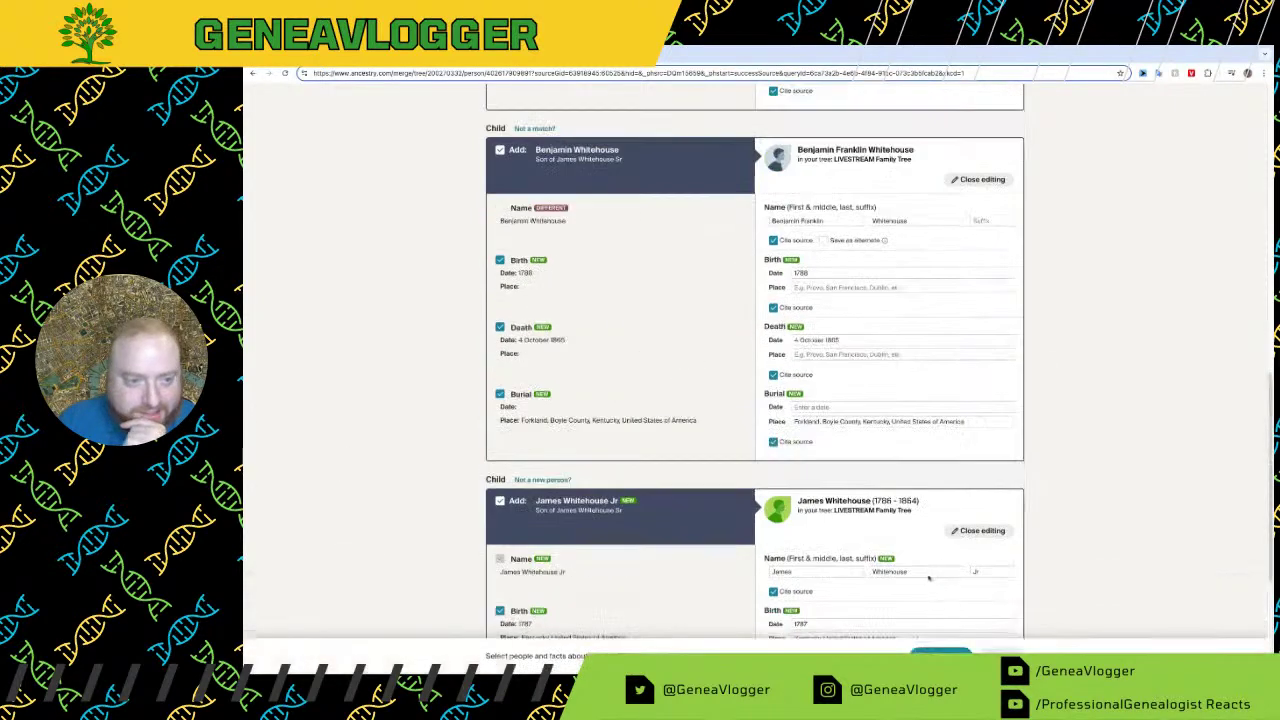
{"action": "scroll", "coordinate": [929, 575], "scroll_direction": "down", "scroll_amount": 5}
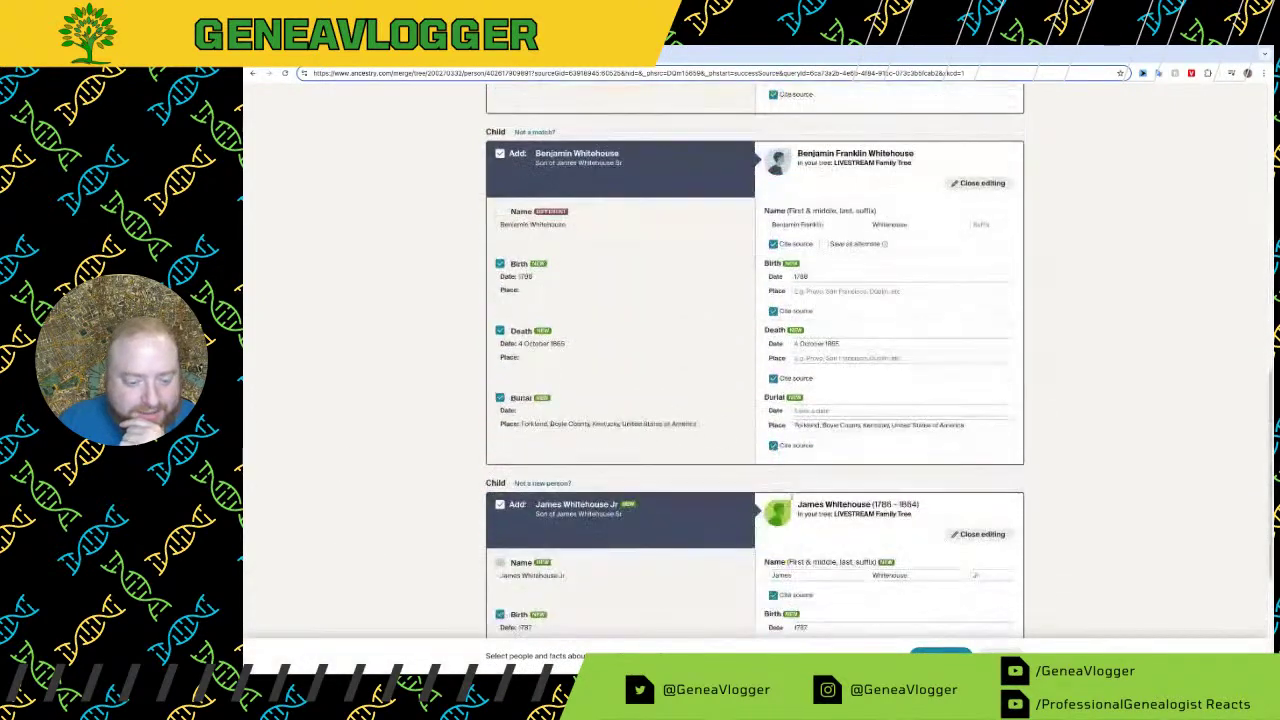
{"action": "left_click", "coordinate": [549, 483]}
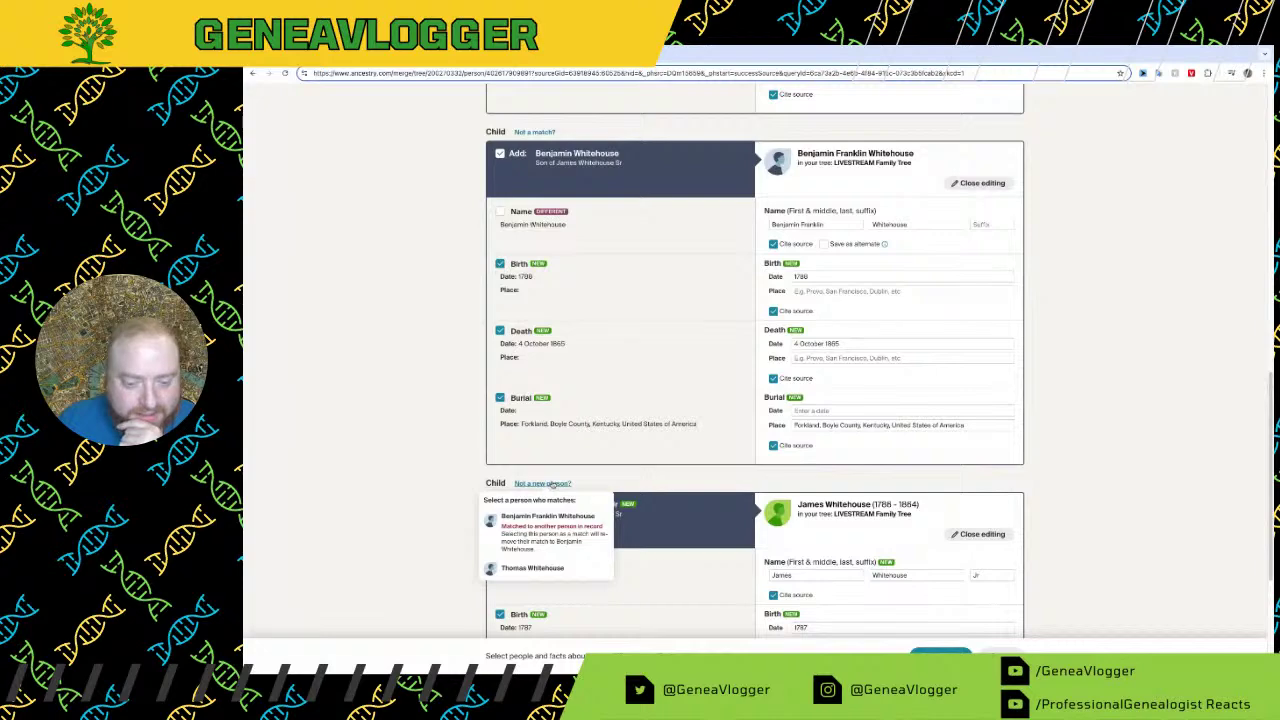
{"action": "left_click", "coordinate": [549, 483]}
{"action": "scroll", "coordinate": [443, 531], "scroll_direction": "up", "scroll_amount": 9}
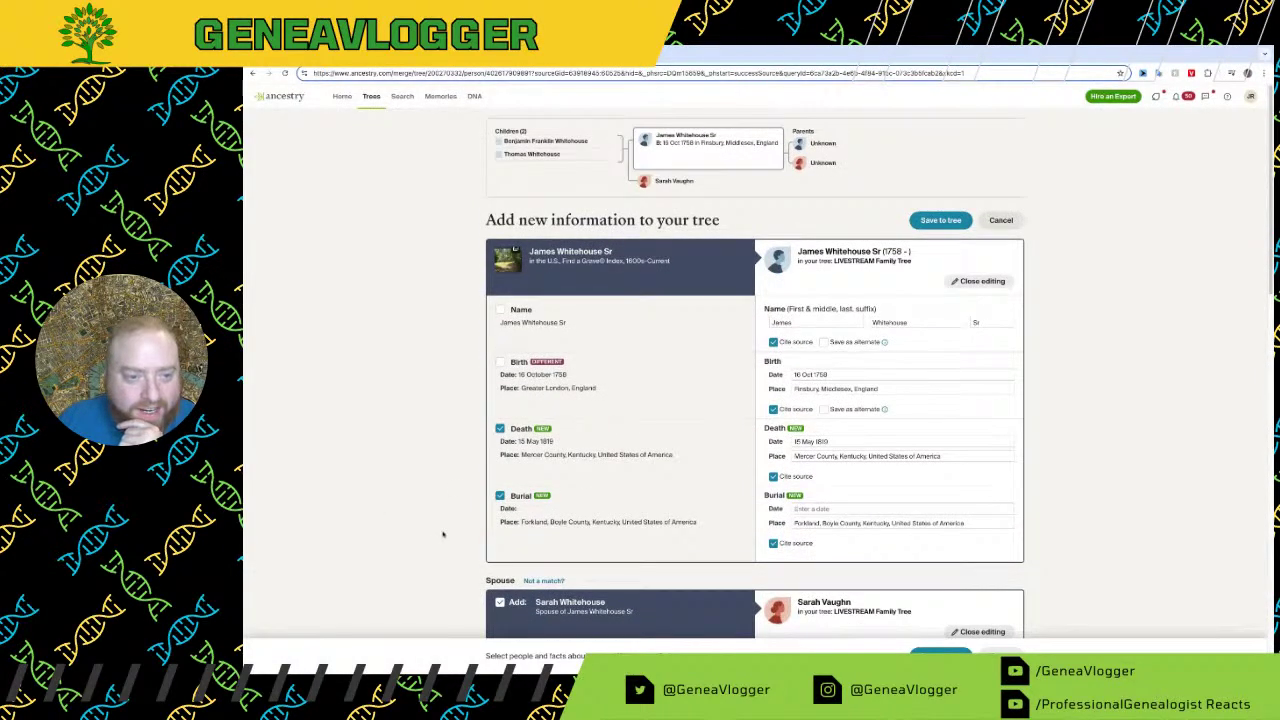
Step: Save the selected Find a Grave death, burial, spouse and children details for the ancestor to the tree
{"action": "scroll", "coordinate": [443, 531], "scroll_direction": "down", "scroll_amount": 10}
{"action": "left_click", "coordinate": [964, 598]}
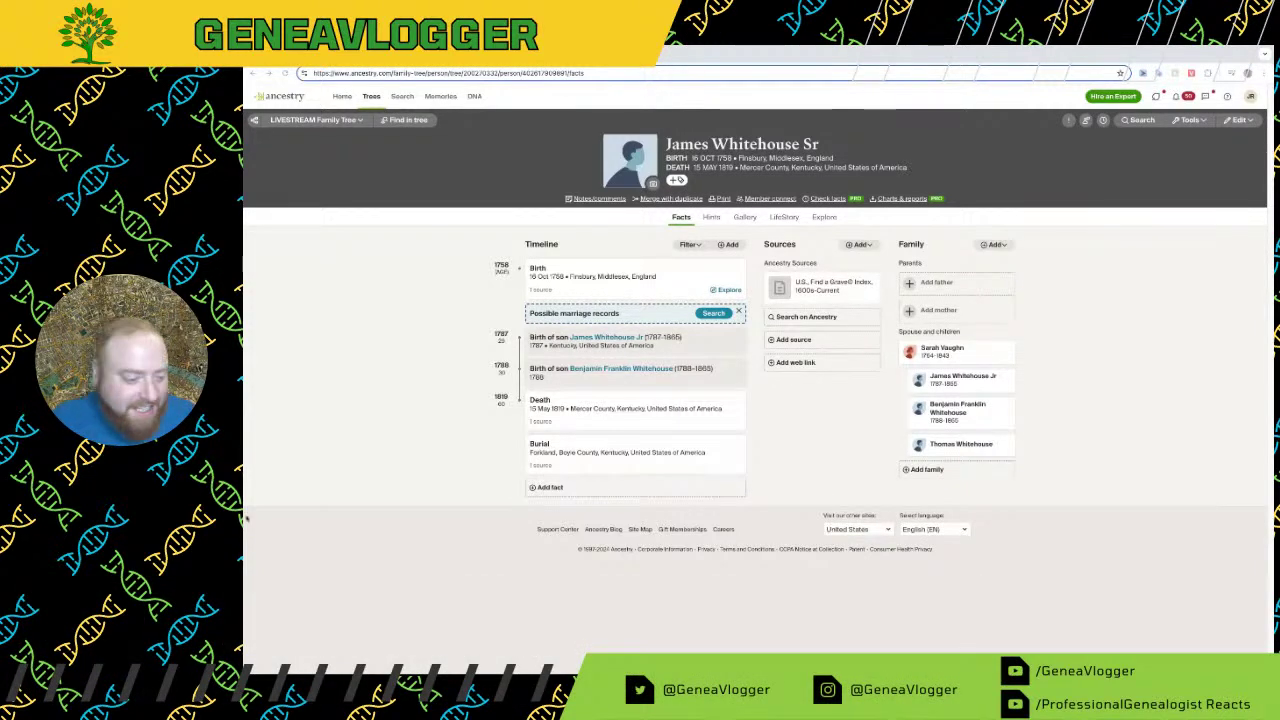
{"action": "mouse_move", "coordinate": [738, 427]}
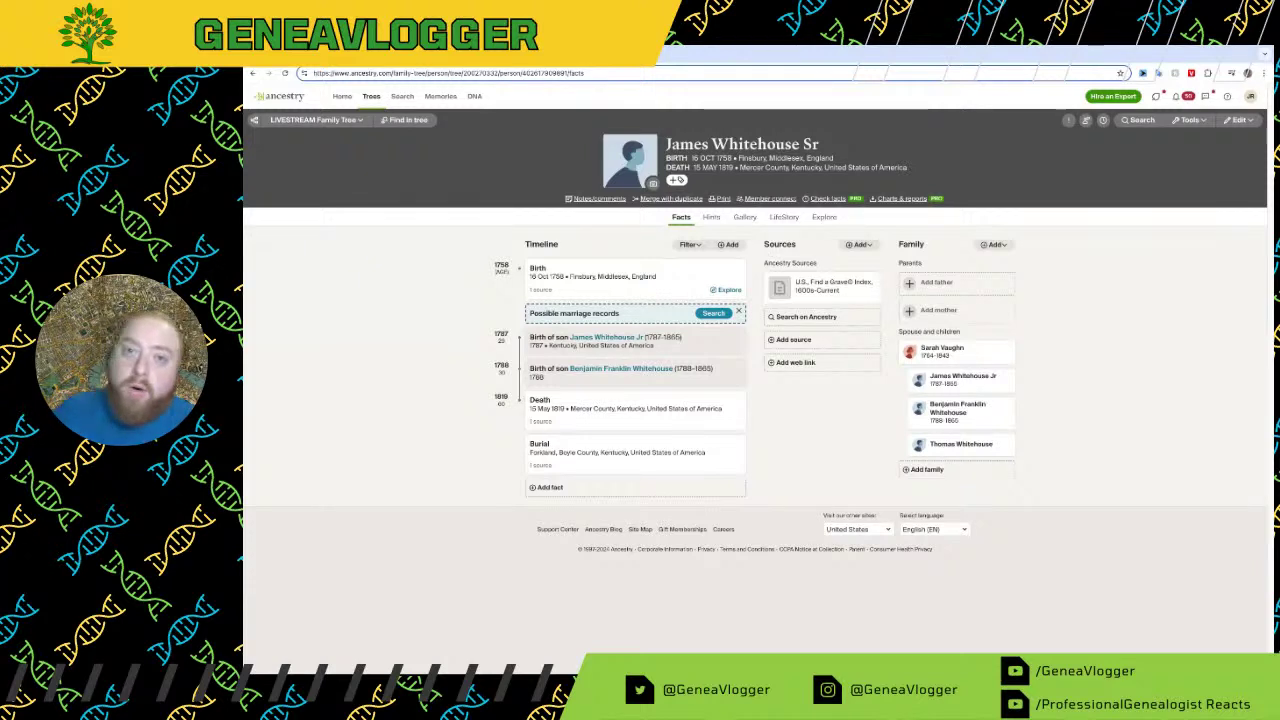
Step: View the ancestor's family group in the tree, then open his wife's hints and look through the suggested records
{"action": "left_click", "coordinate": [315, 120]}
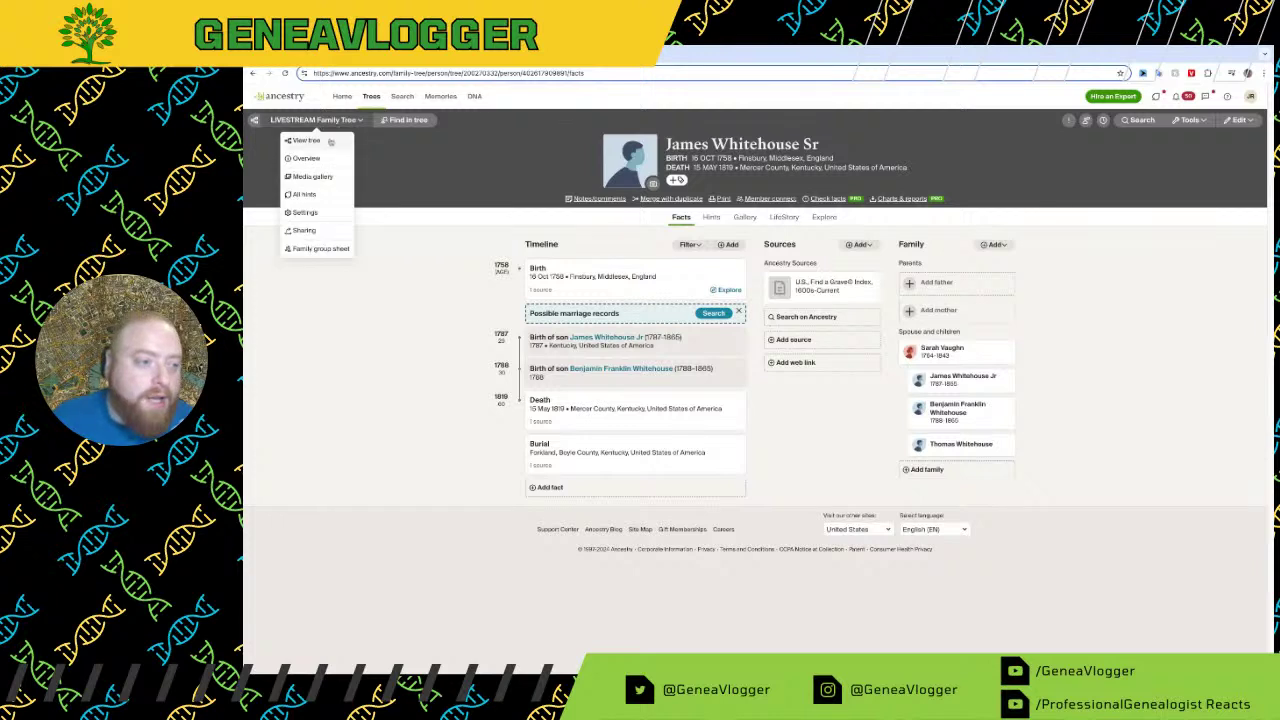
{"action": "left_click", "coordinate": [328, 142]}
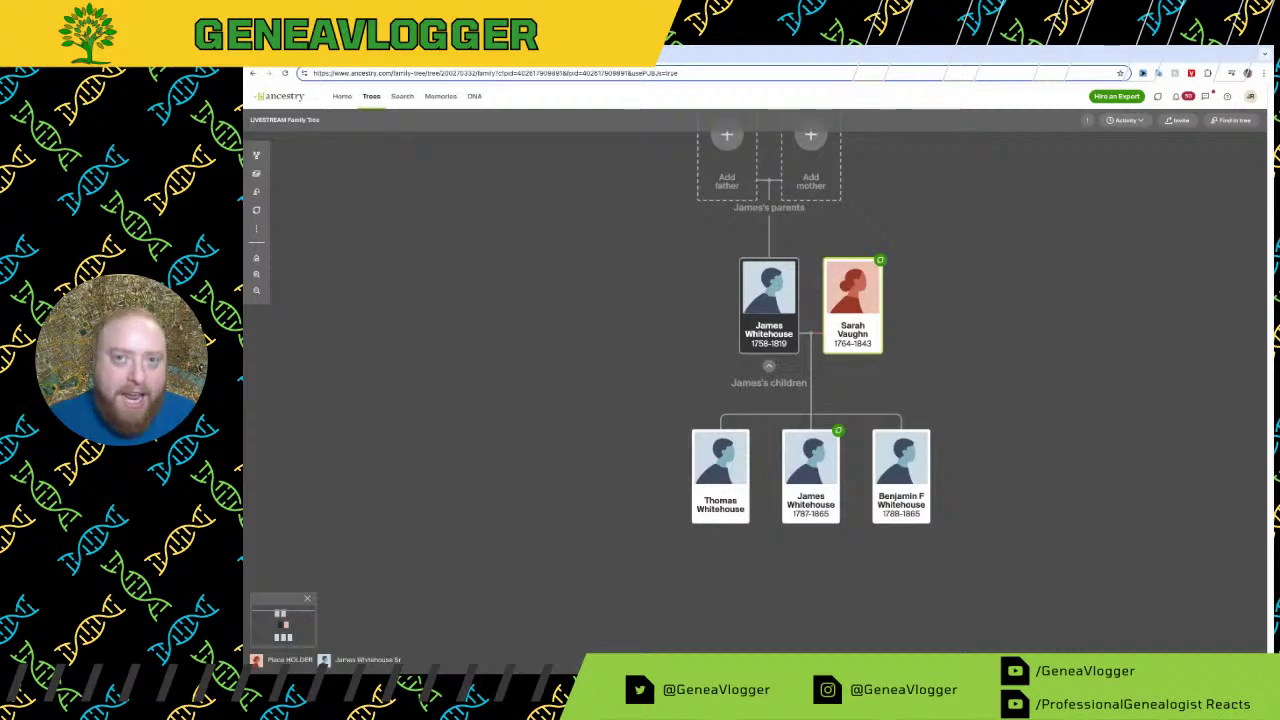
{"action": "left_click", "coordinate": [852, 300]}
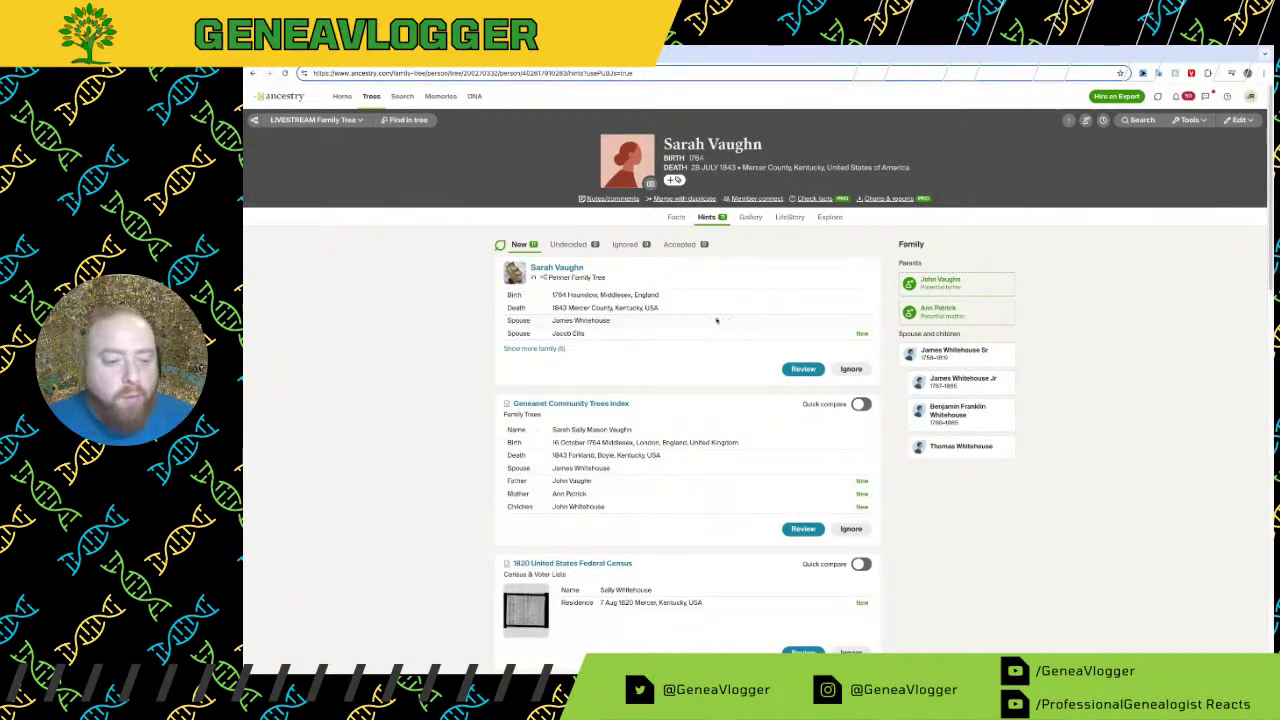
{"action": "scroll", "coordinate": [718, 320], "scroll_direction": "down", "scroll_amount": 1}
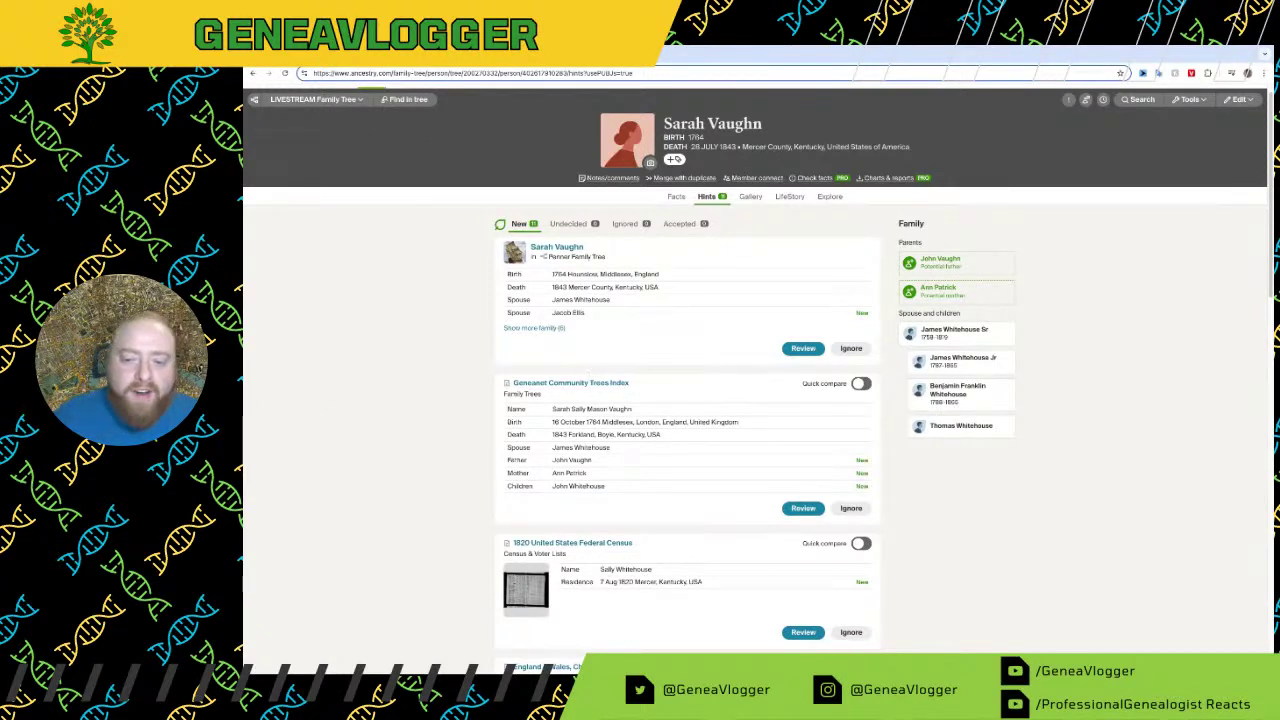
{"action": "scroll", "coordinate": [650, 450], "scroll_direction": "down", "scroll_amount": 3}
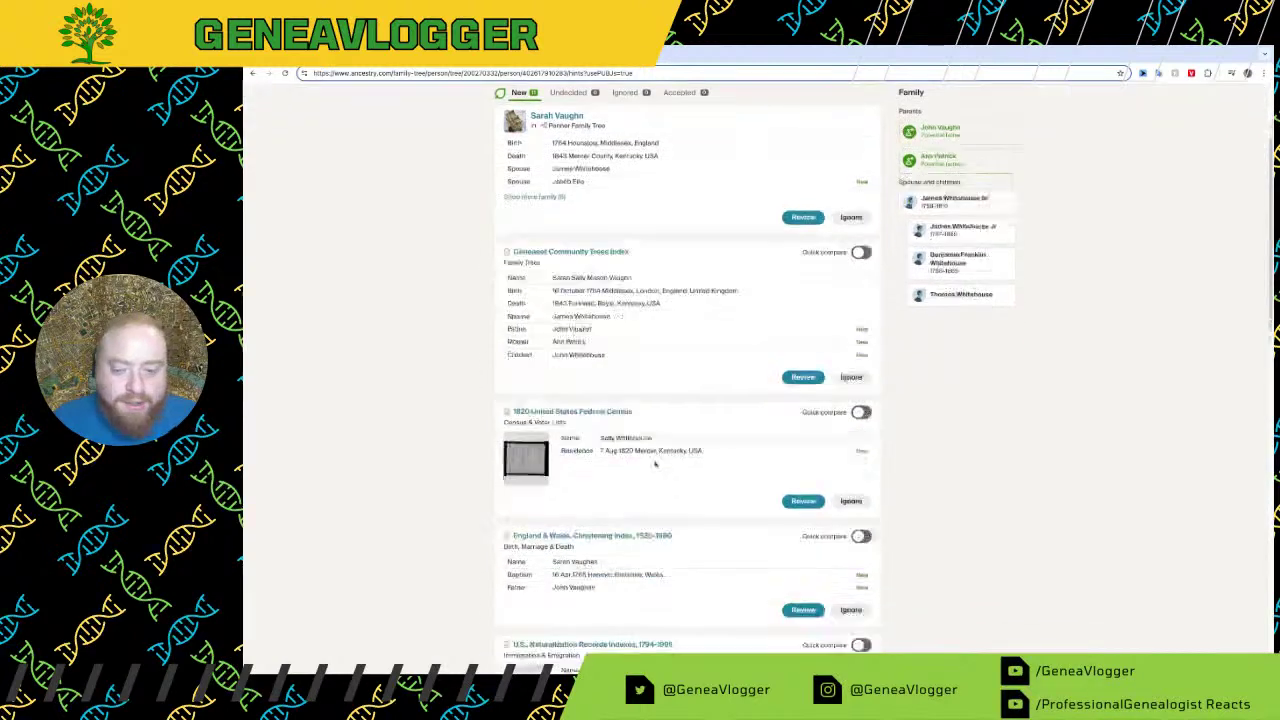
Step: Check the younger son's and father's profiles against the names and relationships listed in the Submissions for Live Tree Building response
{"action": "left_click", "coordinate": [956, 266]}
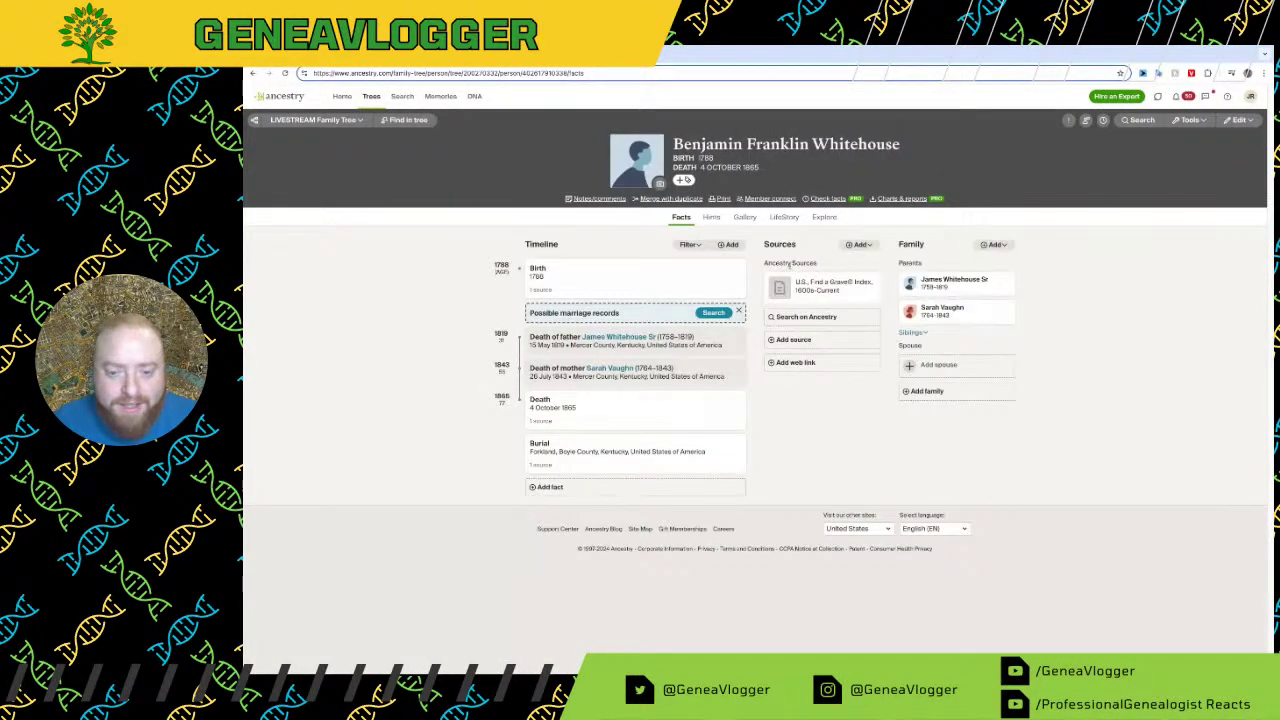
{"action": "left_click", "coordinate": [938, 290]}
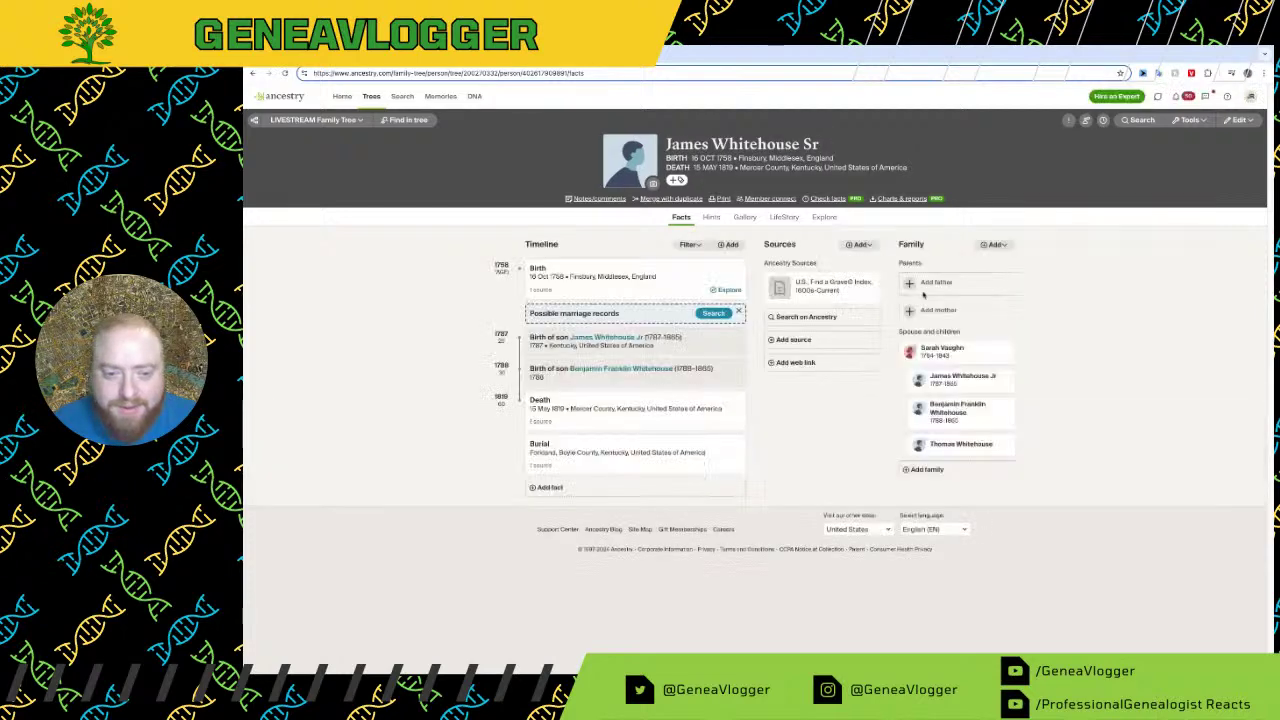
{"action": "key", "text": "ctrl+Tab"}
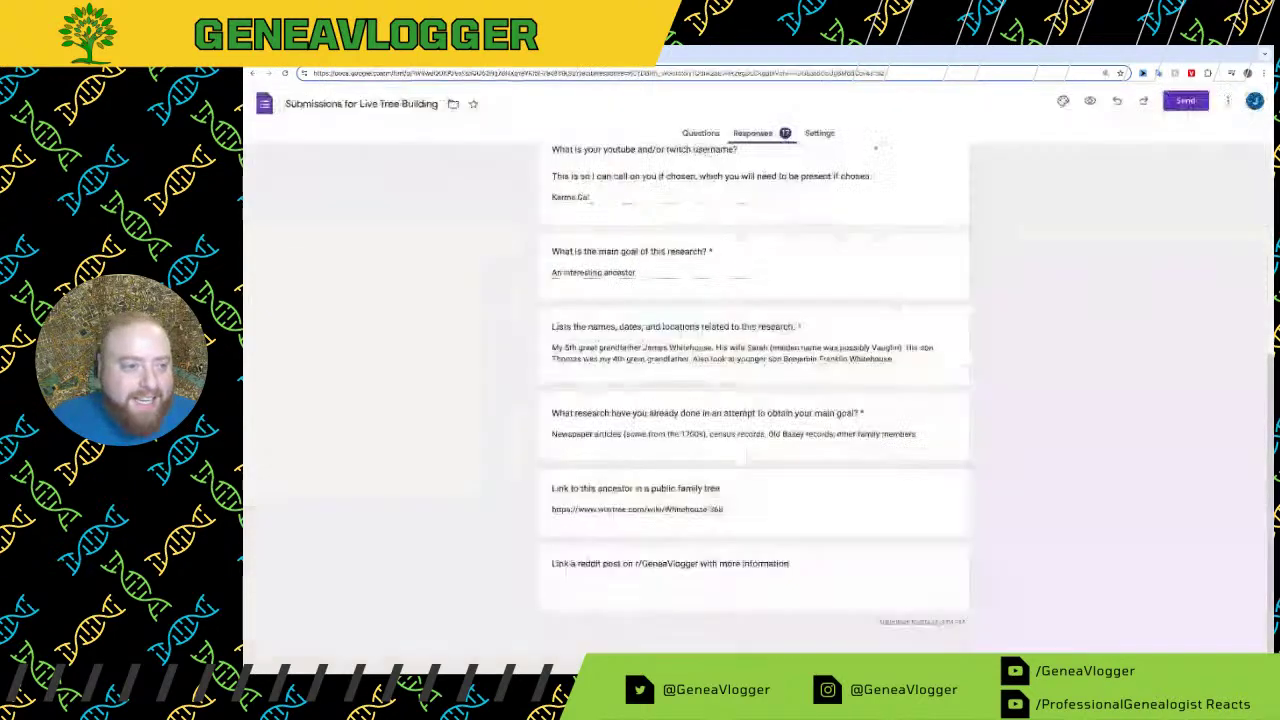
{"action": "left_click_drag", "start_coordinate": [737, 358], "coordinate": [895, 359]}
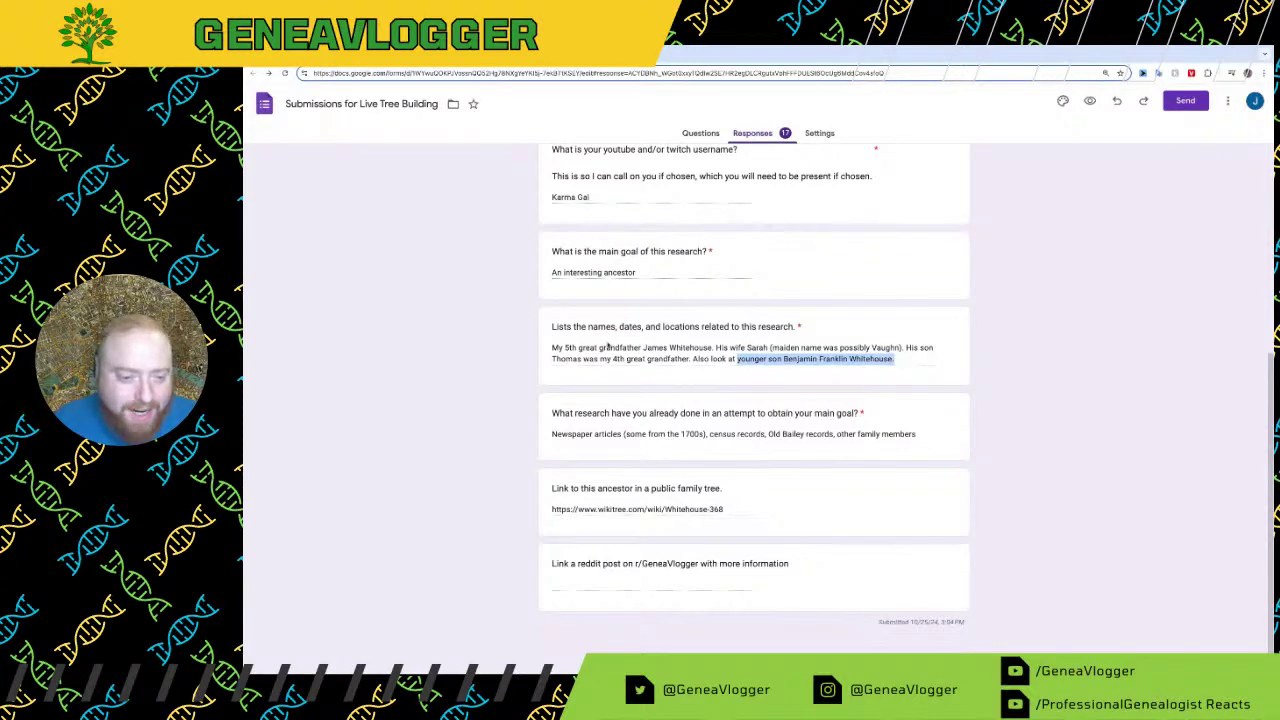
{"action": "left_click_drag", "start_coordinate": [580, 347], "coordinate": [712, 347]}
{"action": "scroll", "coordinate": [700, 371], "scroll_direction": "up", "scroll_amount": 1}
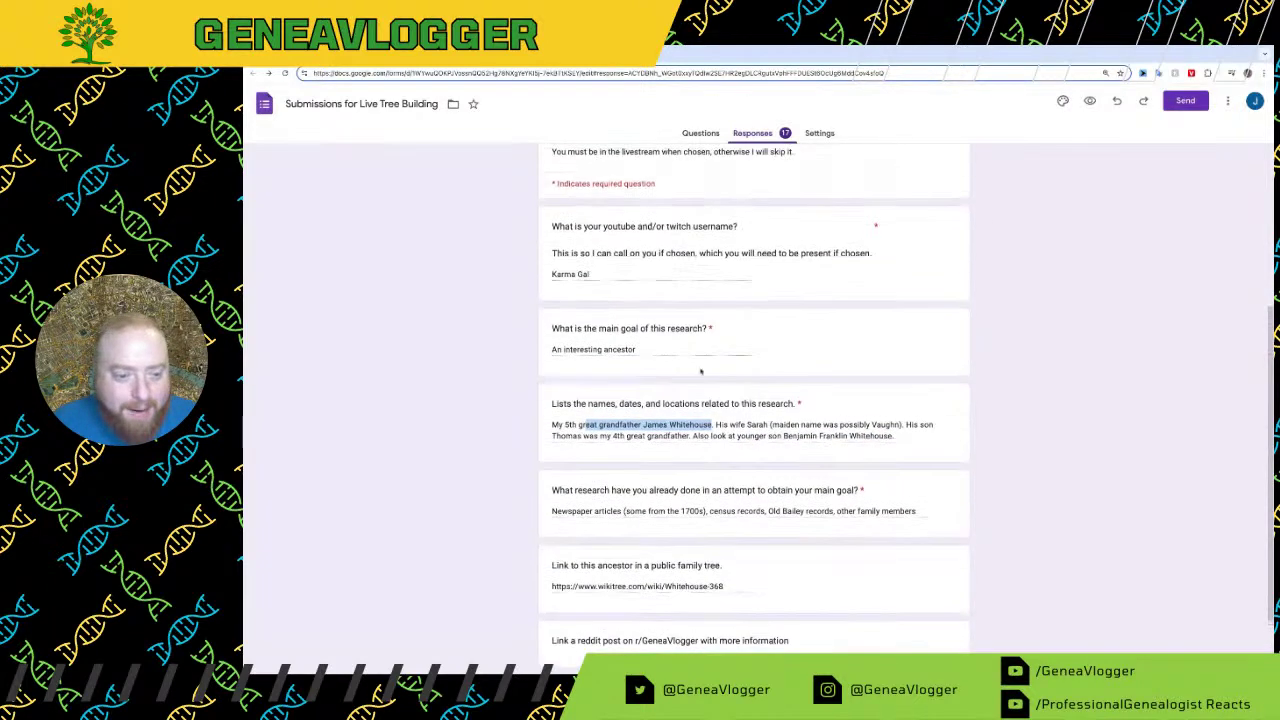
{"action": "key", "text": "ctrl+Tab"}
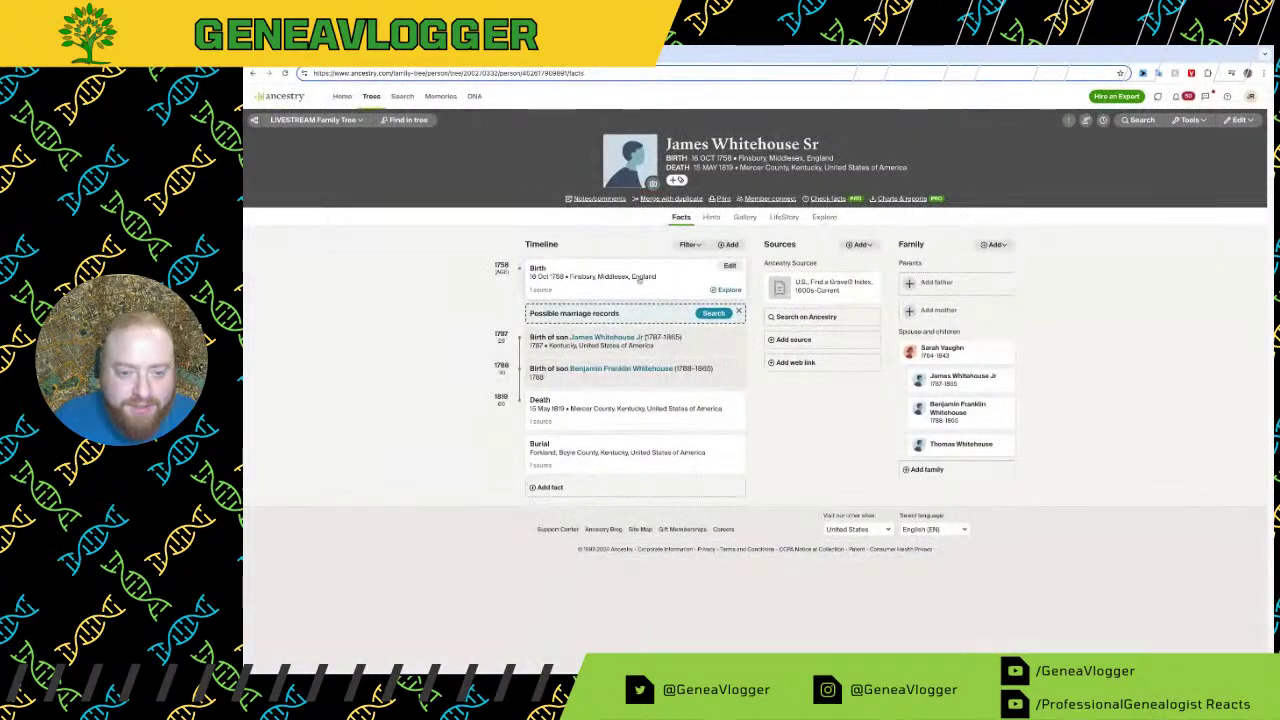
Step: Open the wife's profile from the ancestor's family list and review her new hints, including the Geneanet Community Trees Index
{"action": "left_click", "coordinate": [945, 354]}
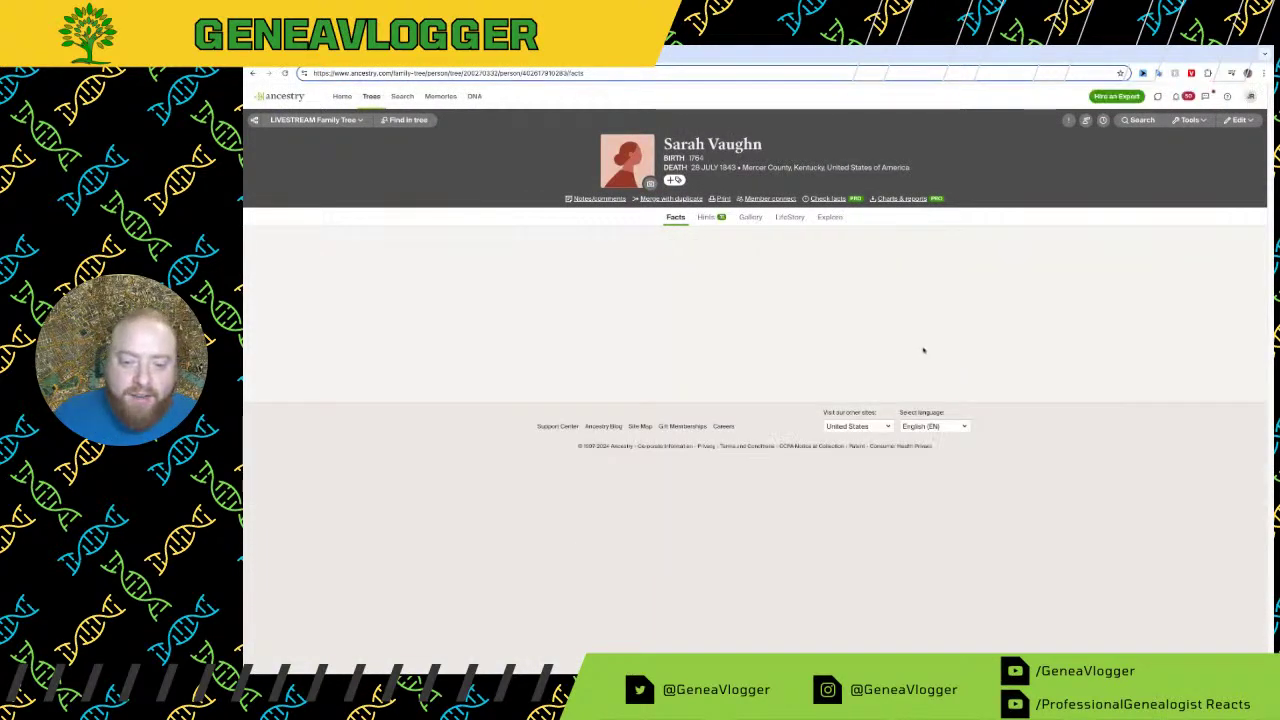
{"action": "left_click", "coordinate": [707, 217]}
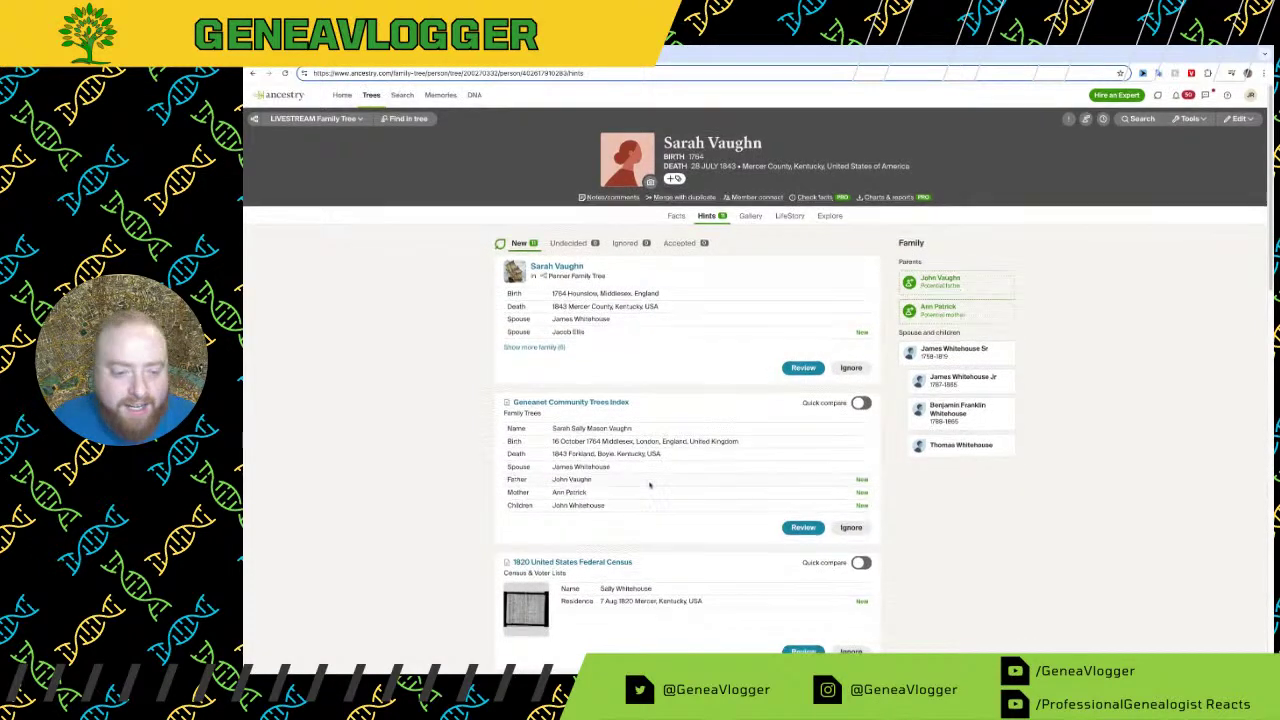
{"action": "scroll", "coordinate": [667, 488], "scroll_direction": "down", "scroll_amount": 1}
{"action": "scroll", "coordinate": [667, 488], "scroll_direction": "down", "scroll_amount": 1}
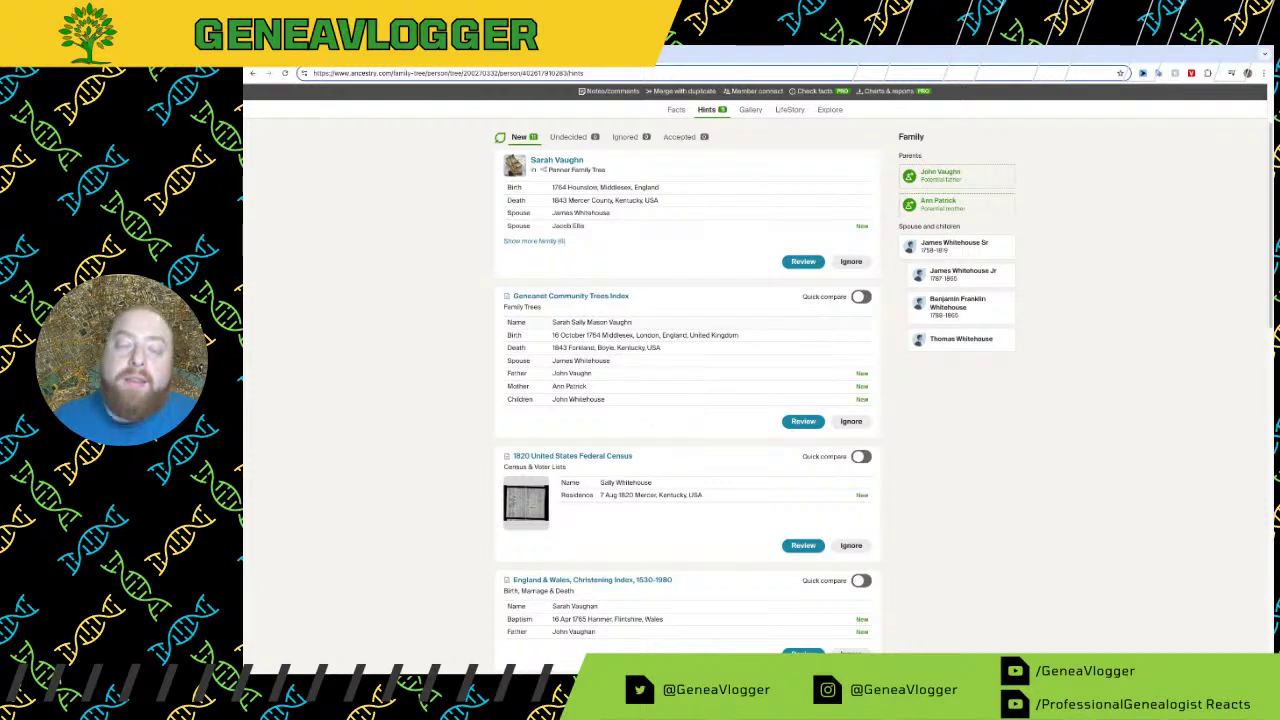
{"action": "scroll", "coordinate": [713, 335], "scroll_direction": "up", "scroll_amount": 2}
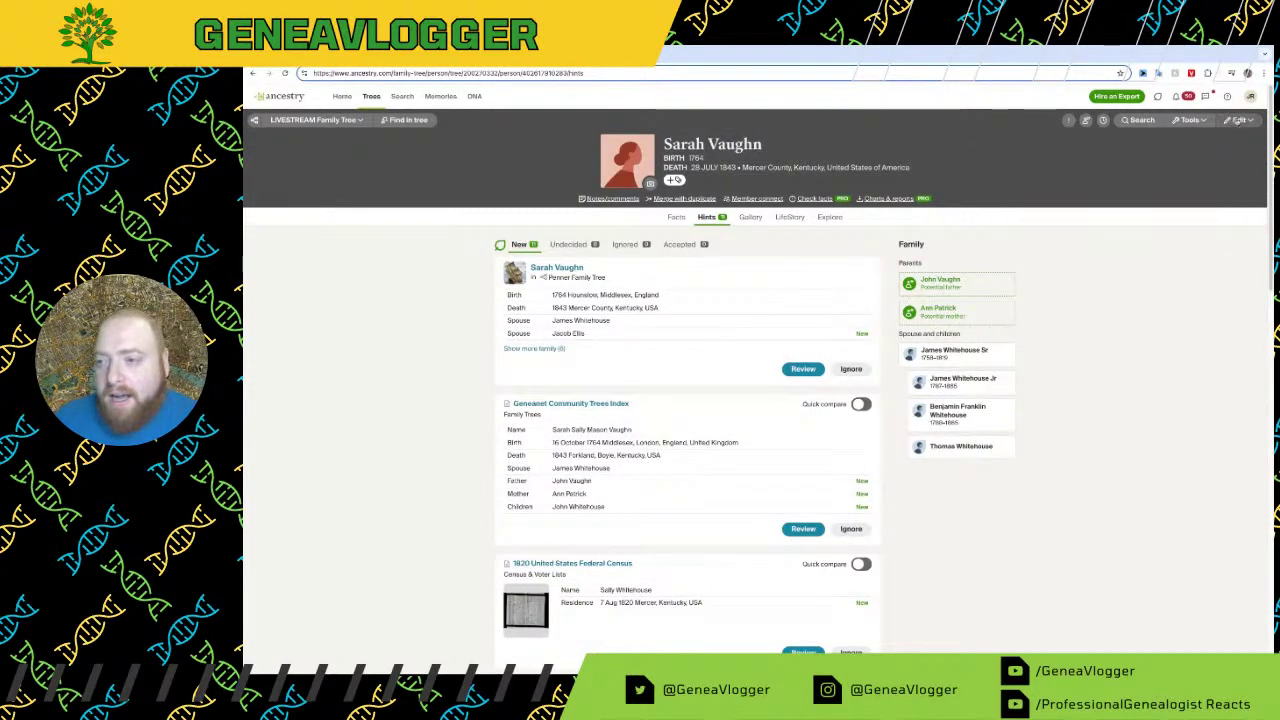
Step: Apply the research status tags Unverified, Actively Researching and Hypothesis to the wife's profile
{"action": "left_click", "coordinate": [1186, 120]}
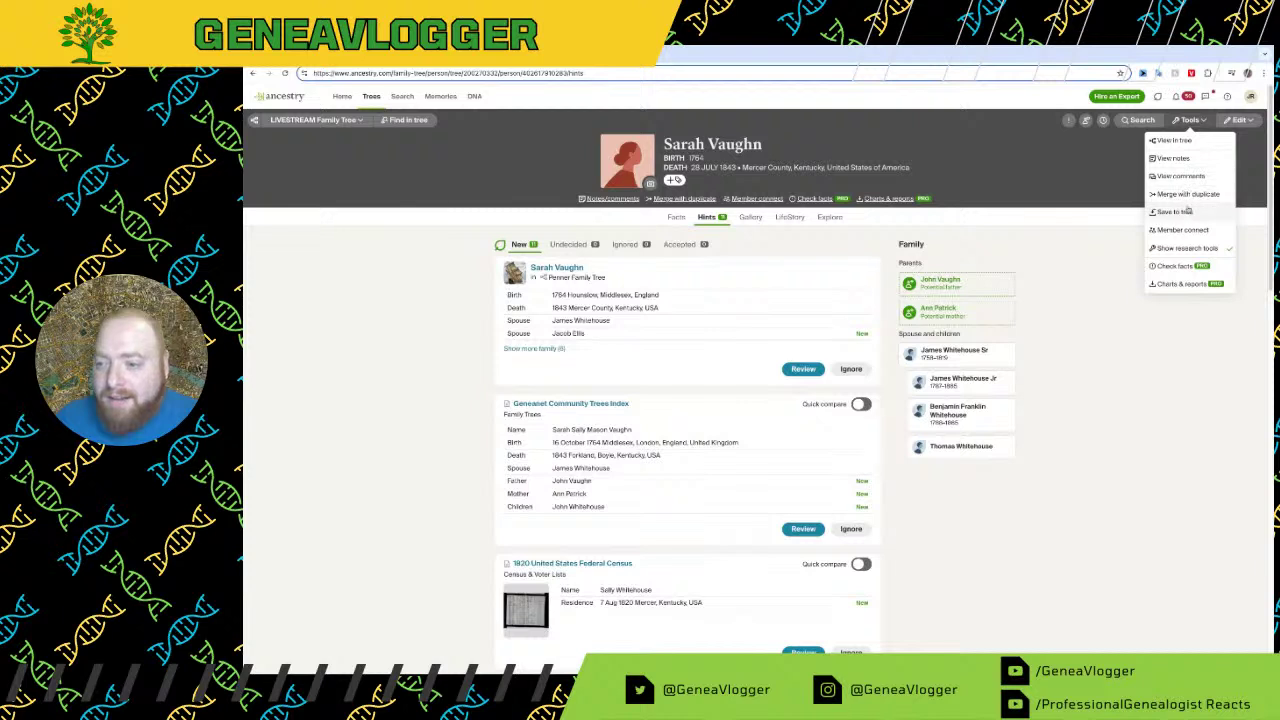
{"action": "left_click", "coordinate": [1180, 142]}
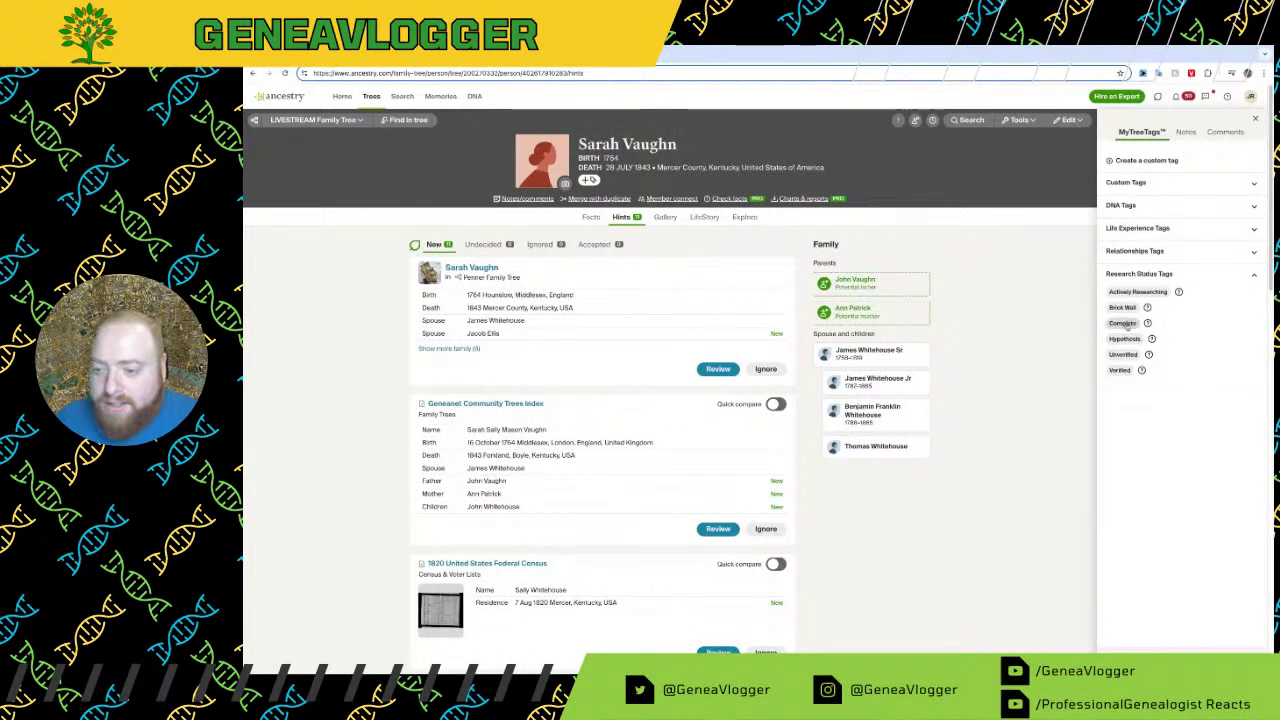
{"action": "left_click", "coordinate": [1125, 354]}
{"action": "left_click", "coordinate": [1130, 355]}
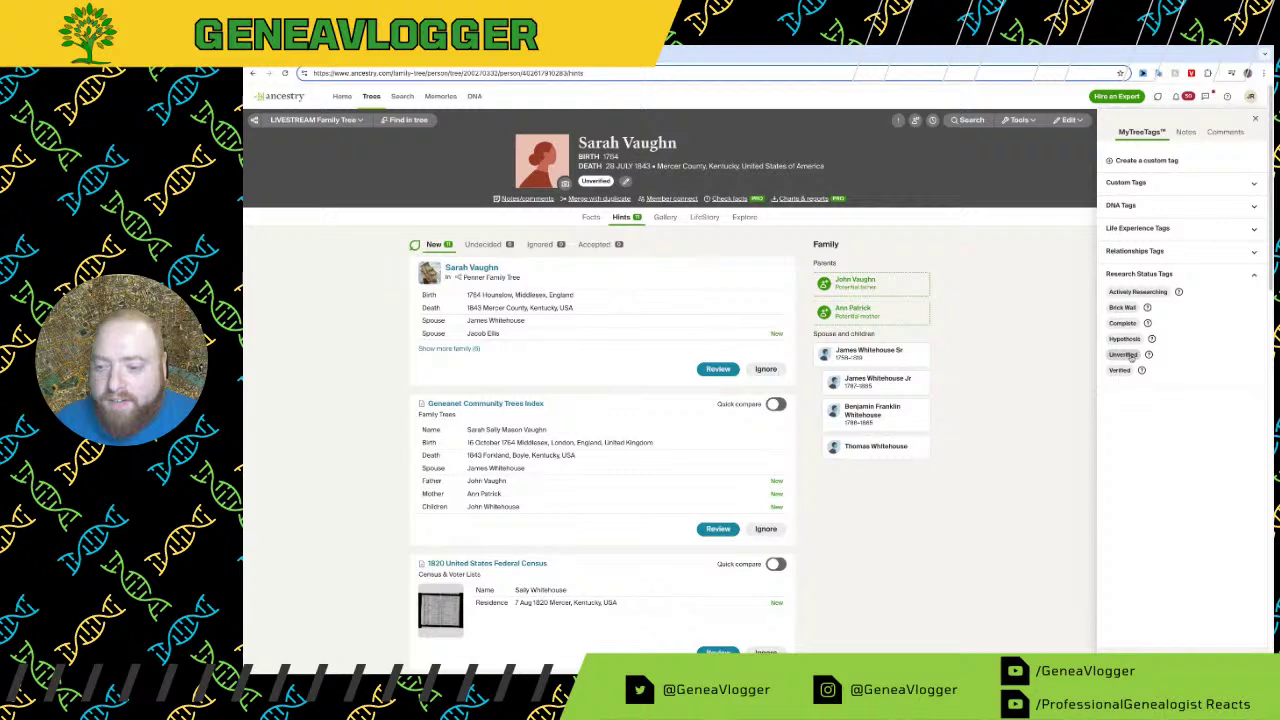
{"action": "left_click", "coordinate": [1137, 291]}
{"action": "left_click", "coordinate": [1124, 338]}
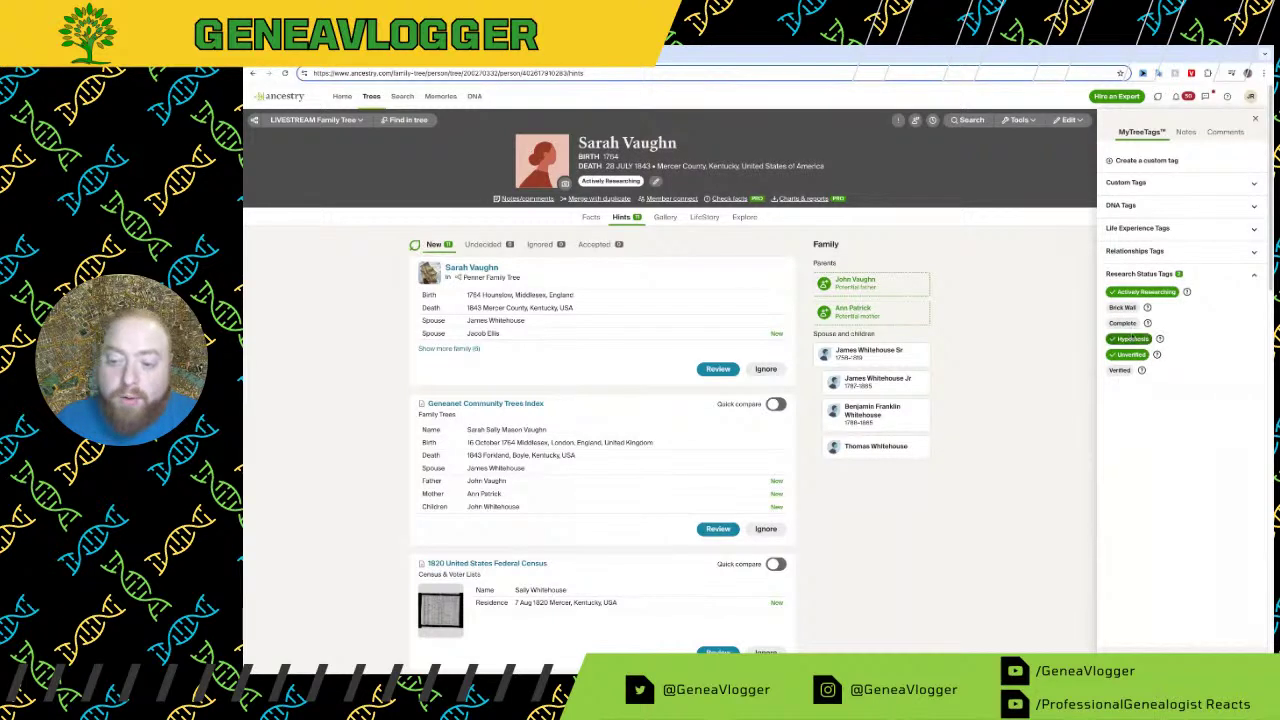
Step: Remove the Unverified, Hypothesis and Actively Researching tags from the wife's profile and close the tag options
{"action": "left_click", "coordinate": [1127, 355]}
{"action": "left_click", "coordinate": [1127, 355]}
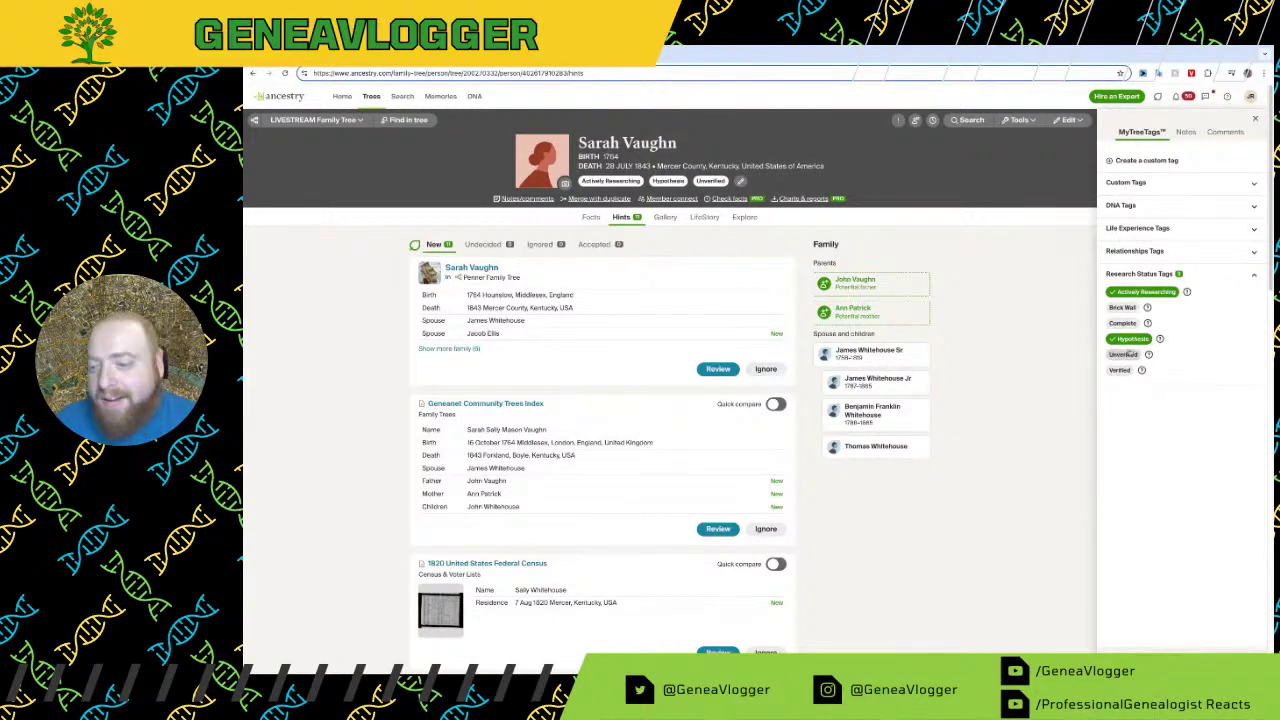
{"action": "left_click", "coordinate": [1124, 338]}
{"action": "left_click", "coordinate": [1137, 291]}
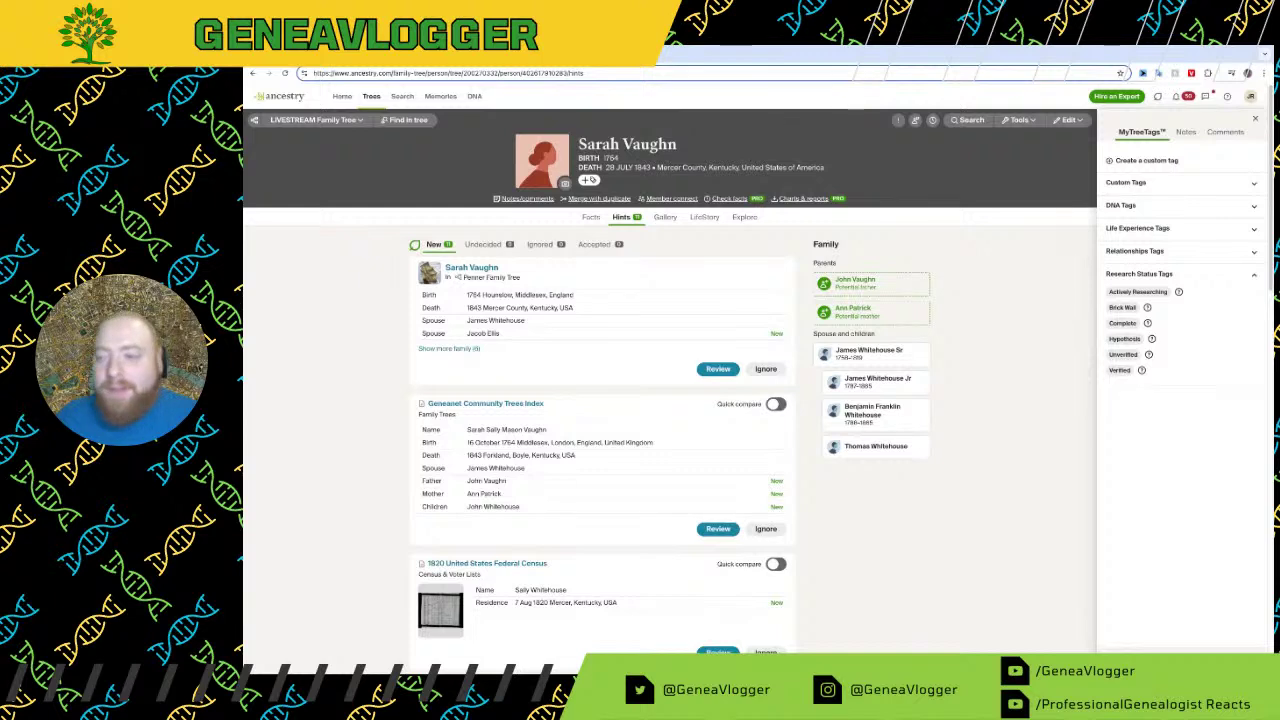
{"action": "left_click", "coordinate": [1255, 118]}
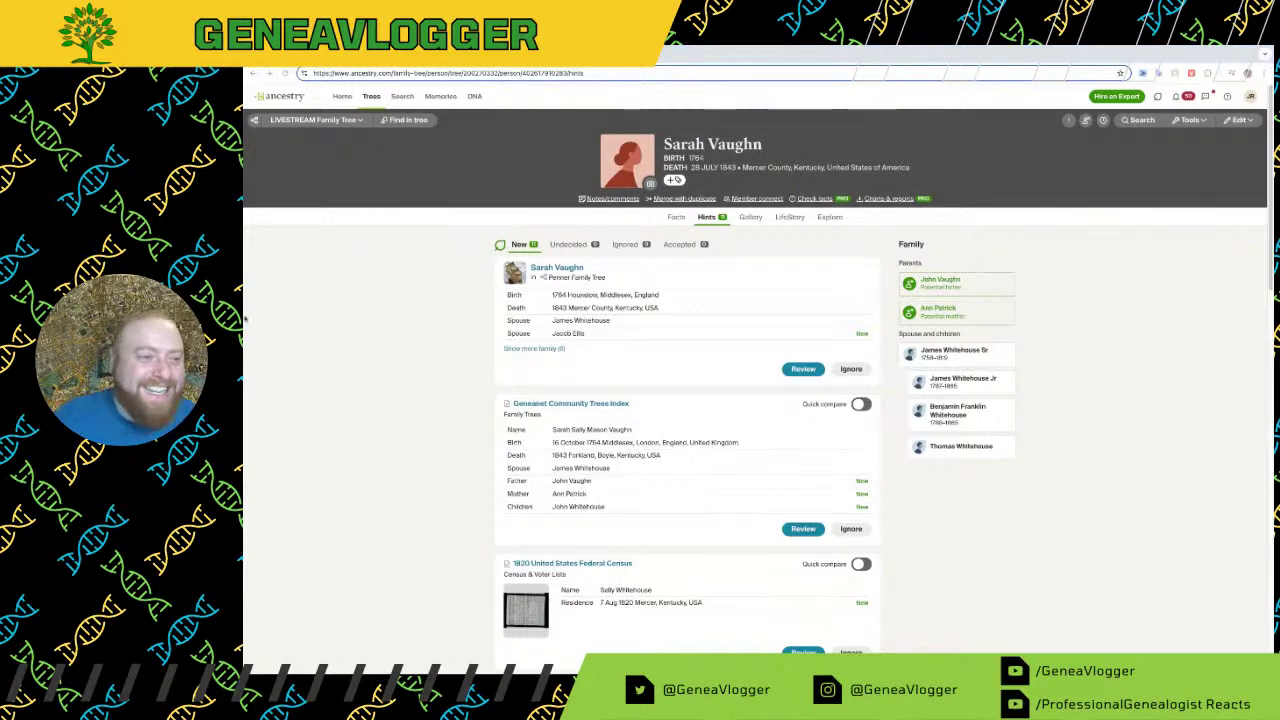
Step: Compare the wife's census, christening and naturalization hints to judge which records could belong to her
{"action": "scroll", "coordinate": [625, 380], "scroll_direction": "down", "scroll_amount": 3}
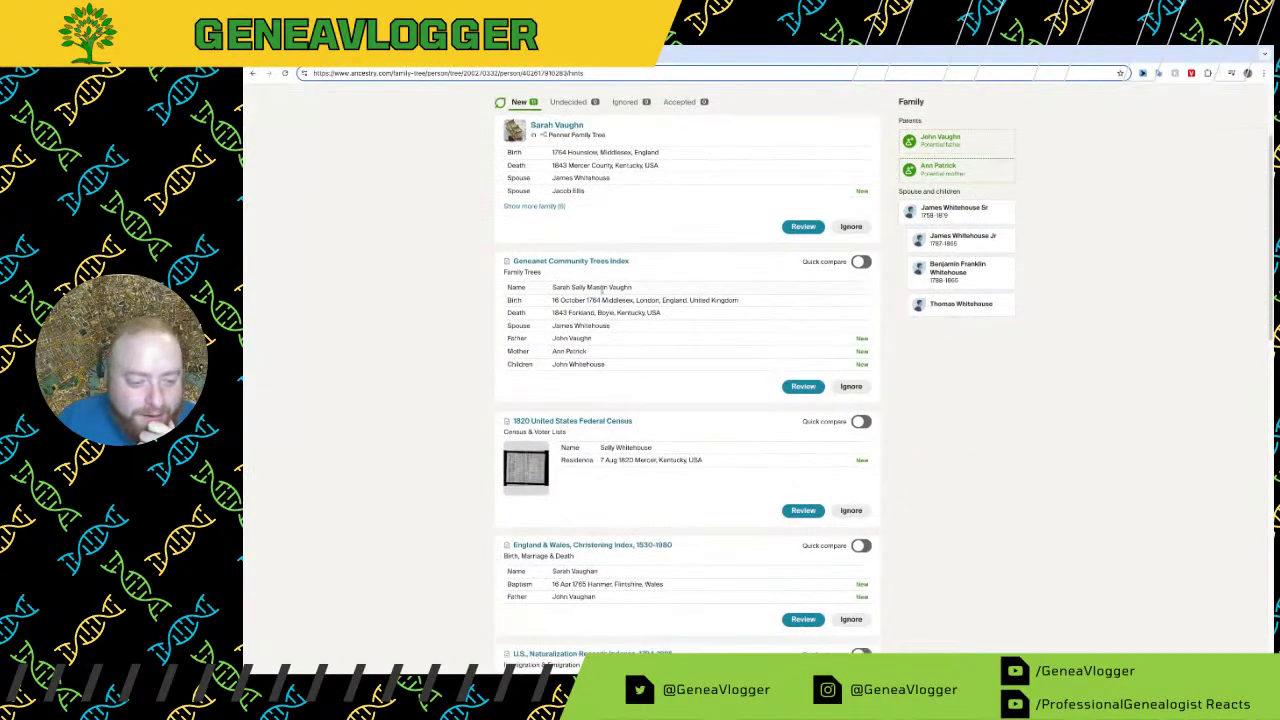
{"action": "scroll", "coordinate": [625, 380], "scroll_direction": "down", "scroll_amount": 2}
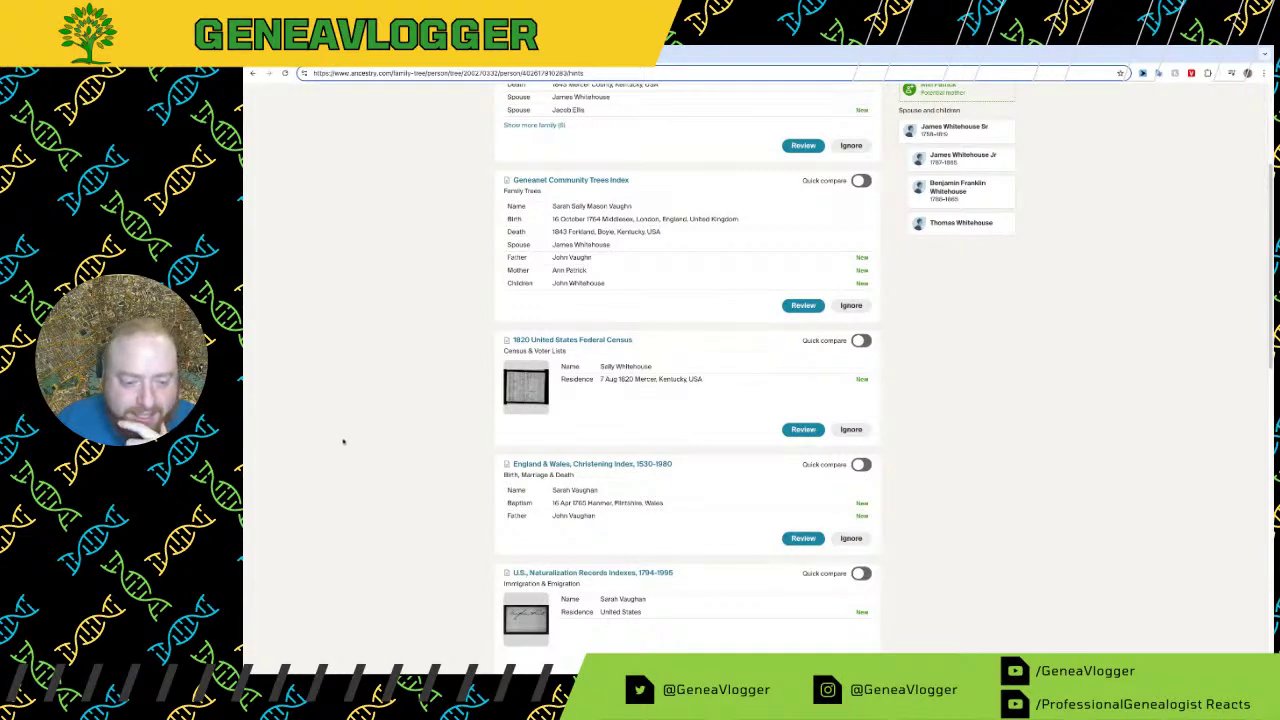
{"action": "scroll", "coordinate": [338, 451], "scroll_direction": "down", "scroll_amount": 1}
{"action": "scroll", "coordinate": [338, 451], "scroll_direction": "up", "scroll_amount": 5}
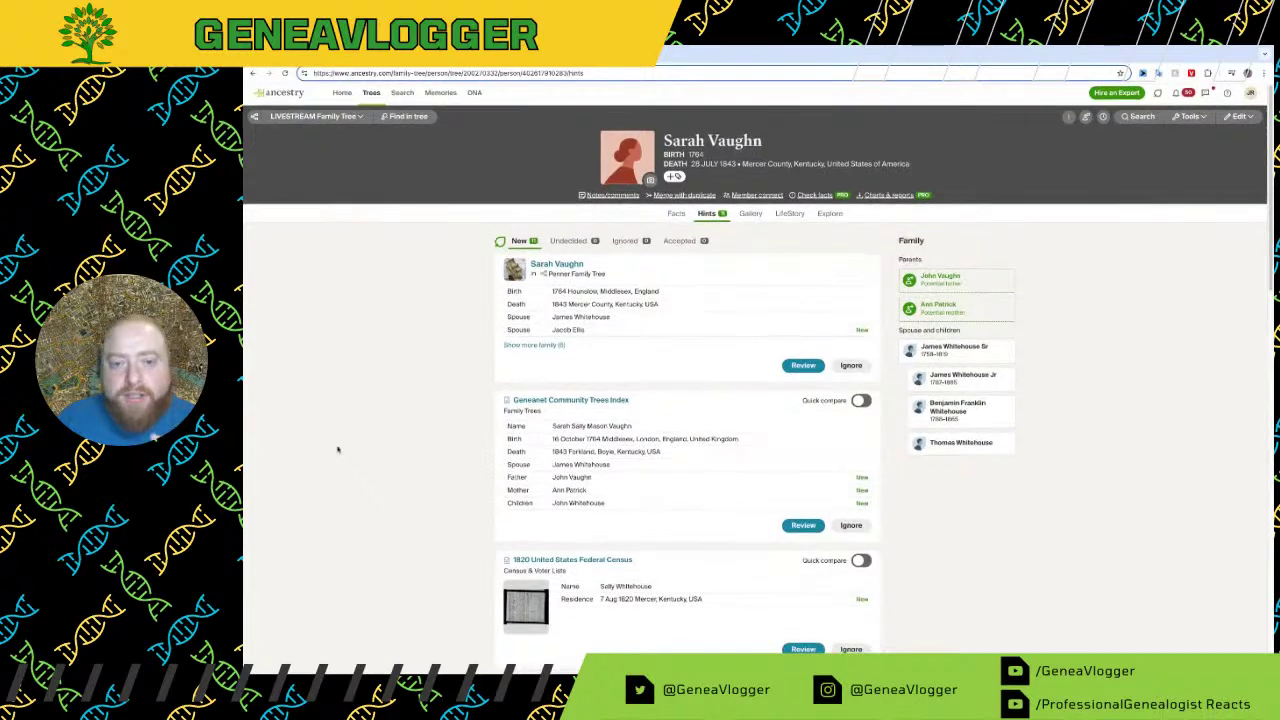
{"action": "scroll", "coordinate": [338, 451], "scroll_direction": "down", "scroll_amount": 3}
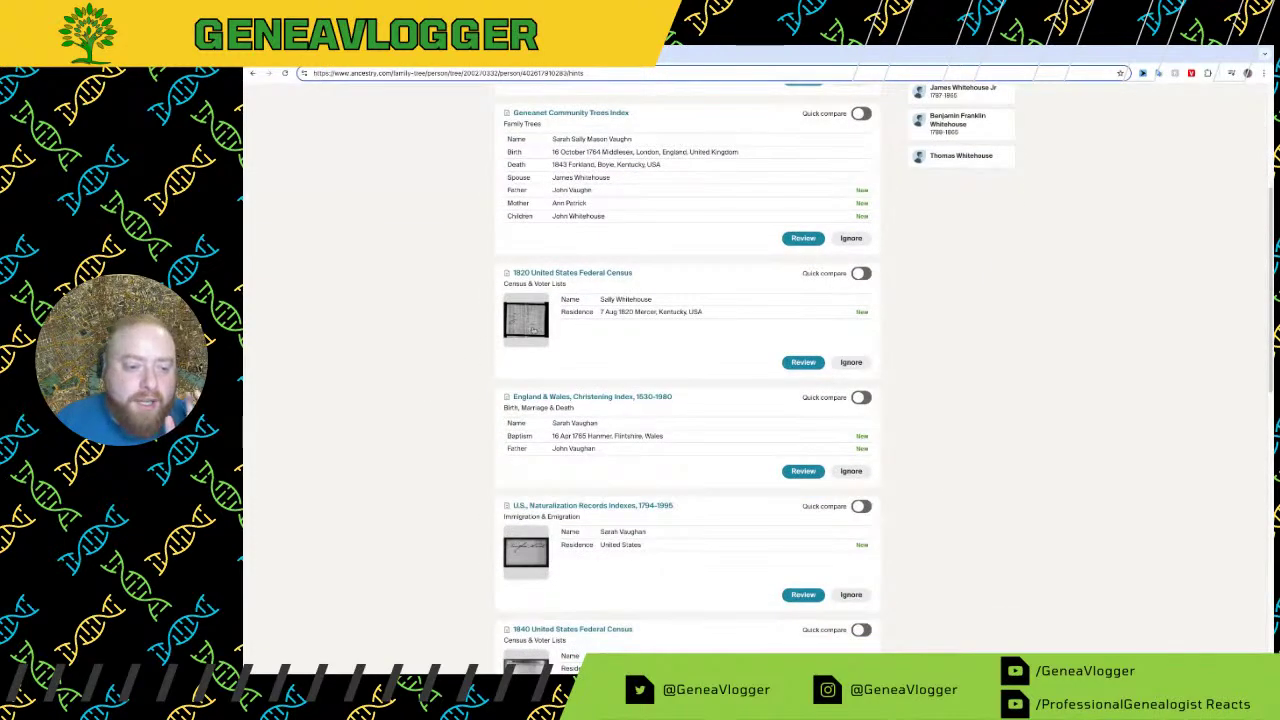
Step: Examine the 1820 United States Federal Census hint's household age groups and total persons, then return to the wife's hints
{"action": "left_click", "coordinate": [531, 330]}
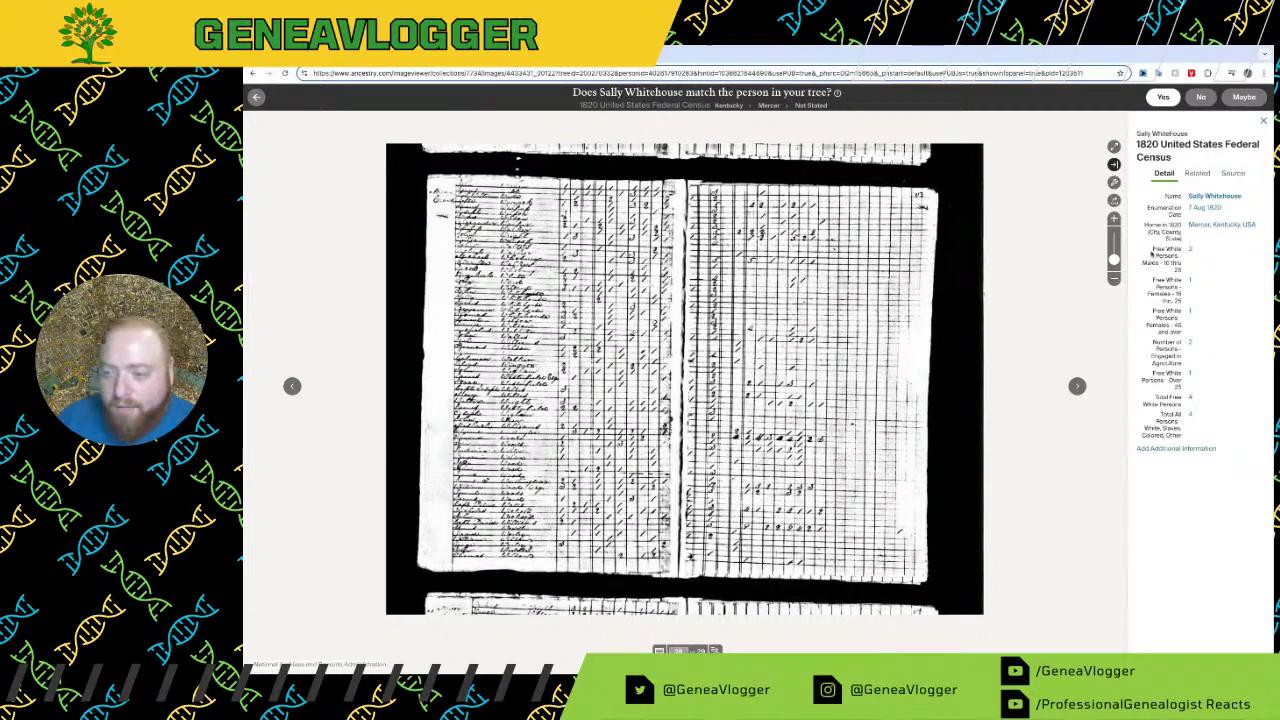
{"action": "left_click_drag", "start_coordinate": [1153, 247], "coordinate": [1148, 264]}
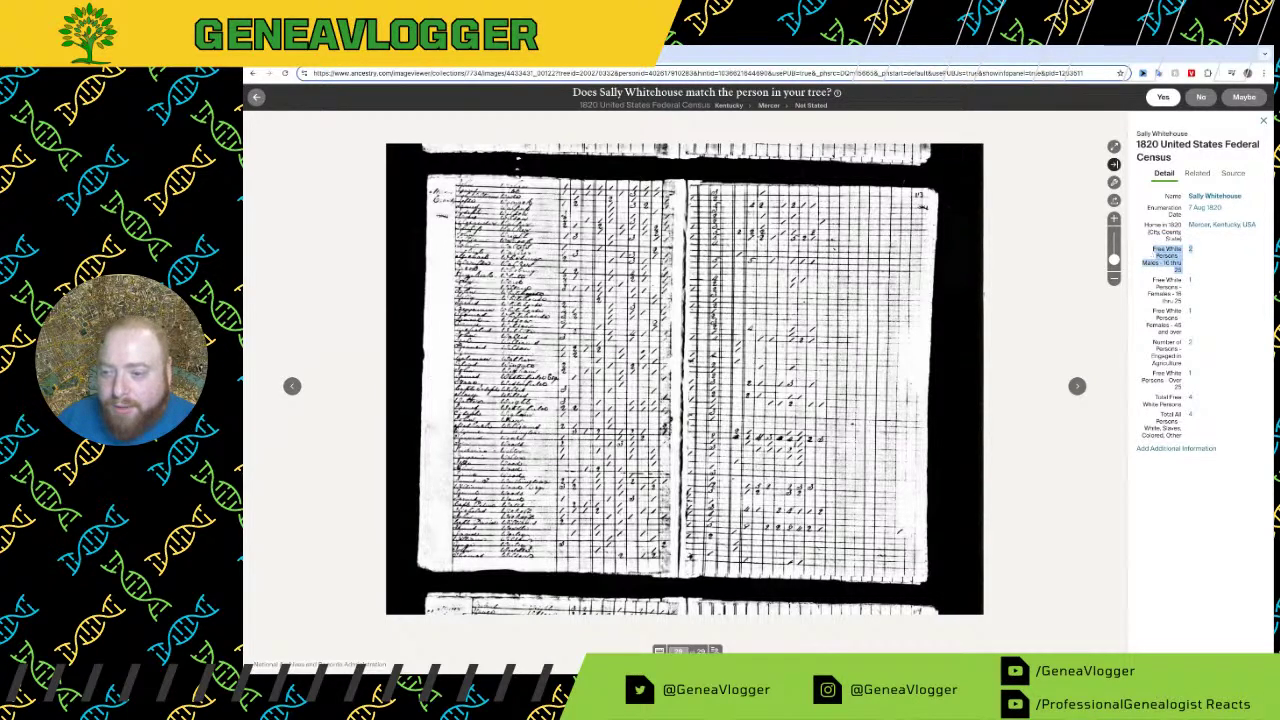
{"action": "left_click", "coordinate": [1201, 250]}
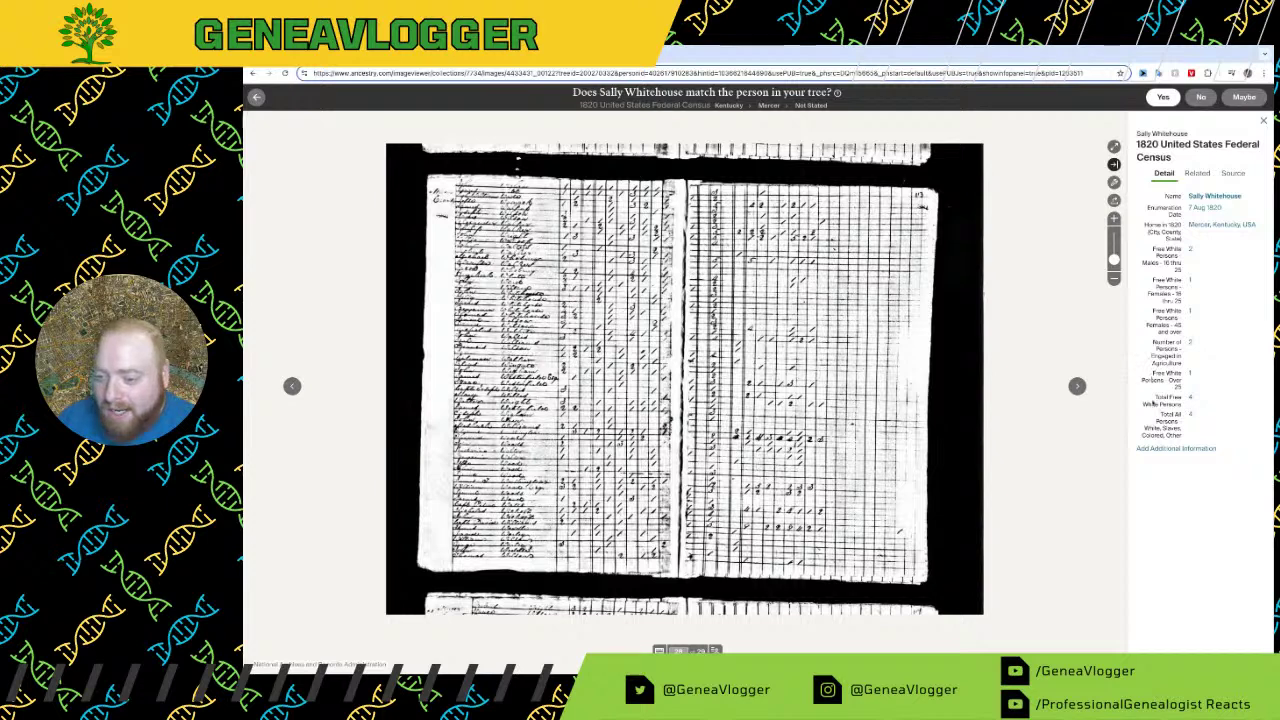
{"action": "mouse_move", "coordinate": [1155, 396]}
{"action": "left_mouse_down"}
{"action": "mouse_move", "coordinate": [1182, 405]}
{"action": "mouse_move", "coordinate": [1150, 412]}
{"action": "left_mouse_up"}
{"action": "left_click", "coordinate": [1211, 402]}
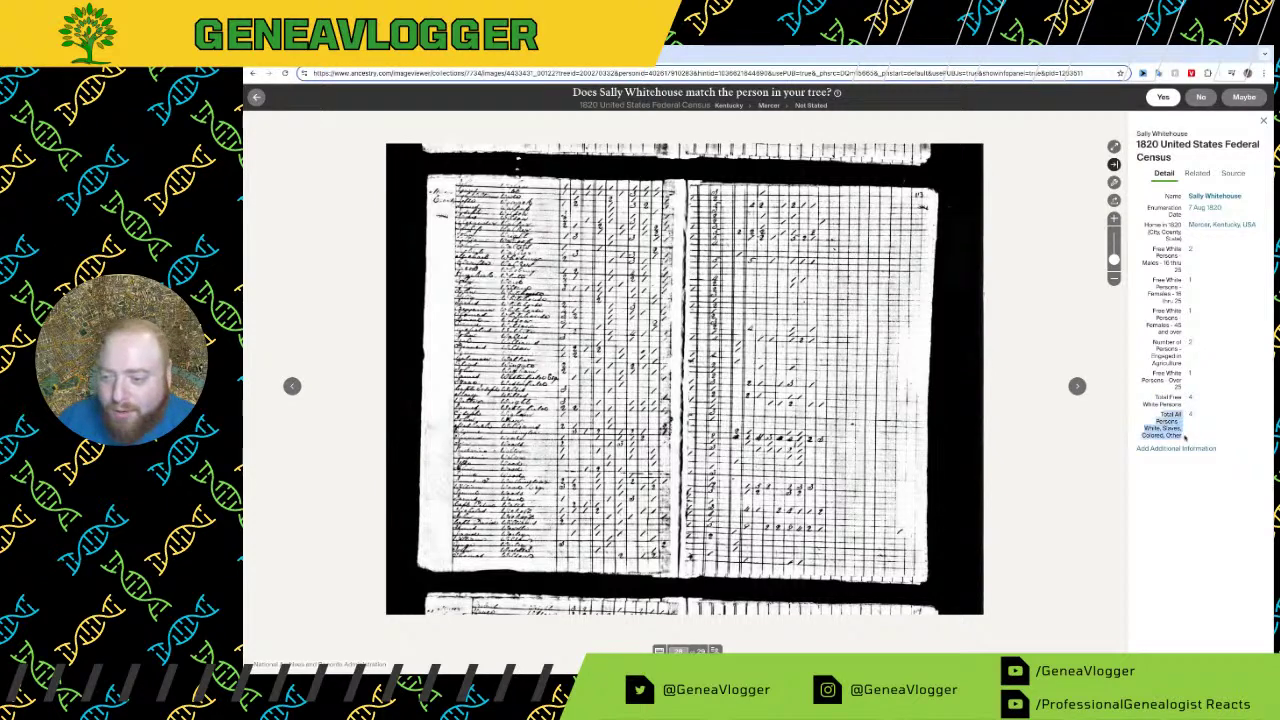
{"action": "left_click", "coordinate": [1200, 423]}
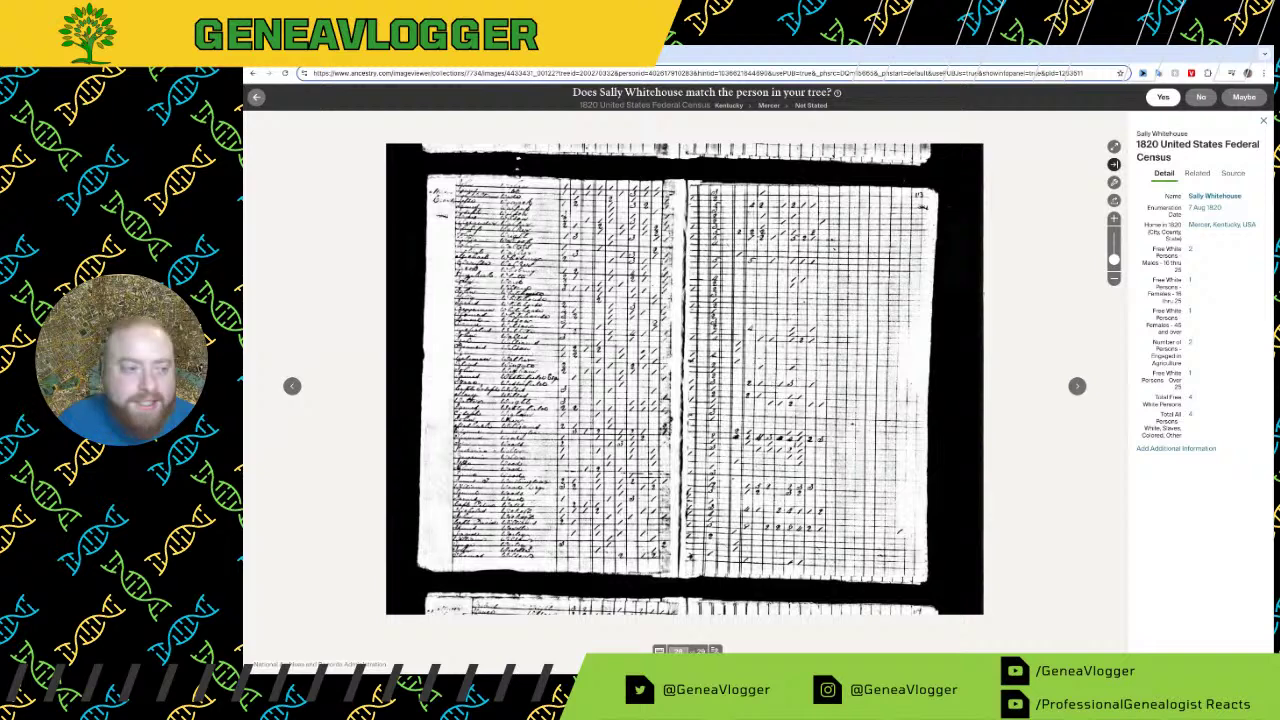
{"action": "left_click", "coordinate": [256, 96]}
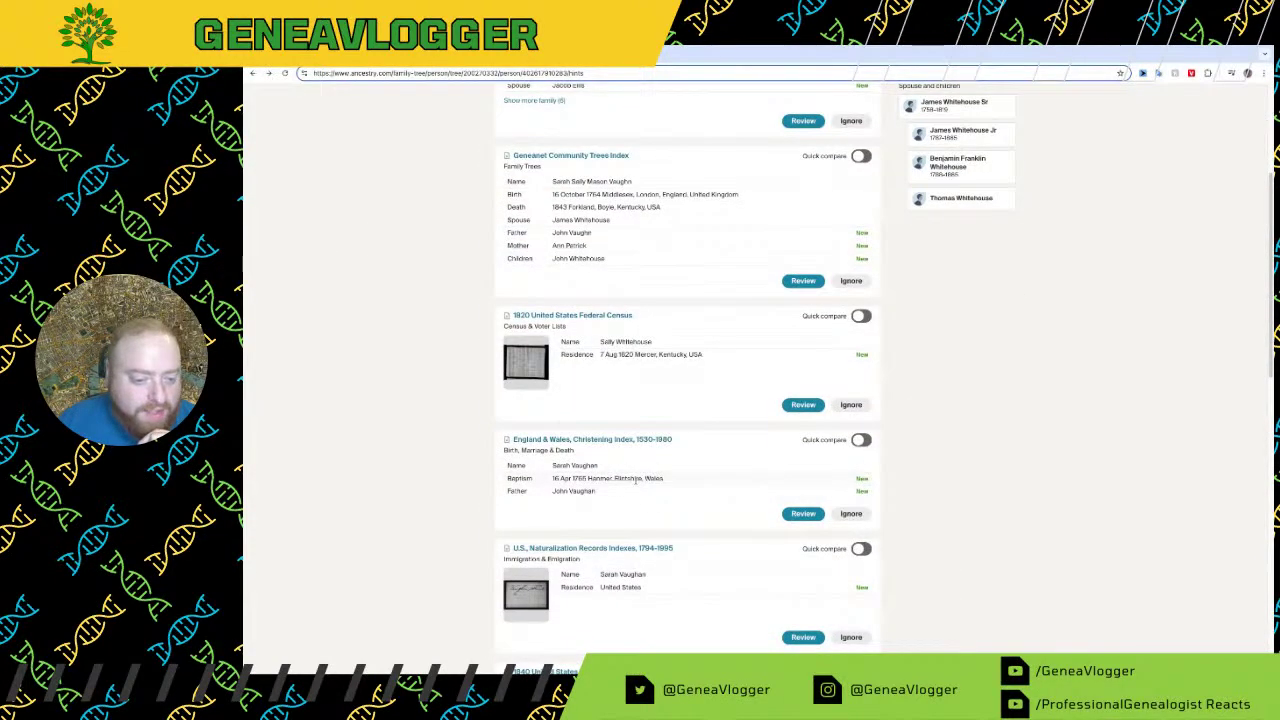
{"action": "scroll", "coordinate": [565, 489], "scroll_direction": "up", "scroll_amount": 3}
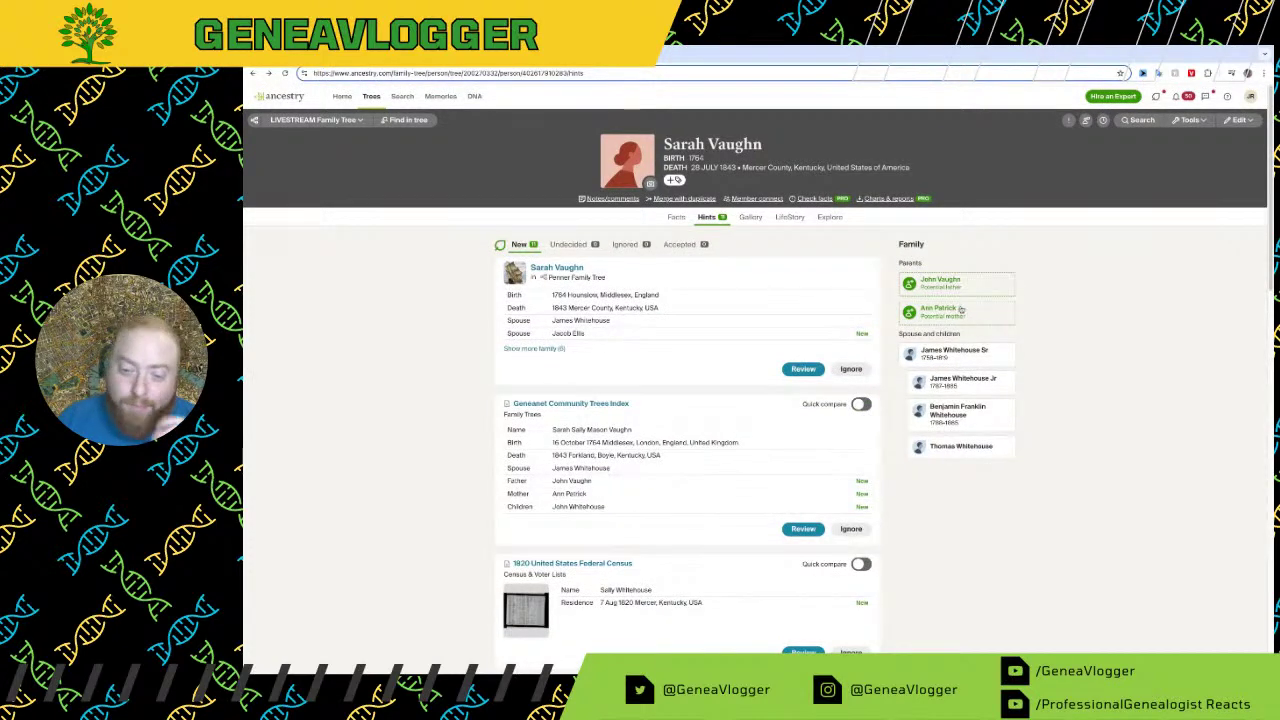
Step: Review the wife's U.S., Civil War Pension Index hint, examine its card image and the following card, then return to her hints
{"action": "scroll", "coordinate": [660, 503], "scroll_direction": "down", "scroll_amount": 10}
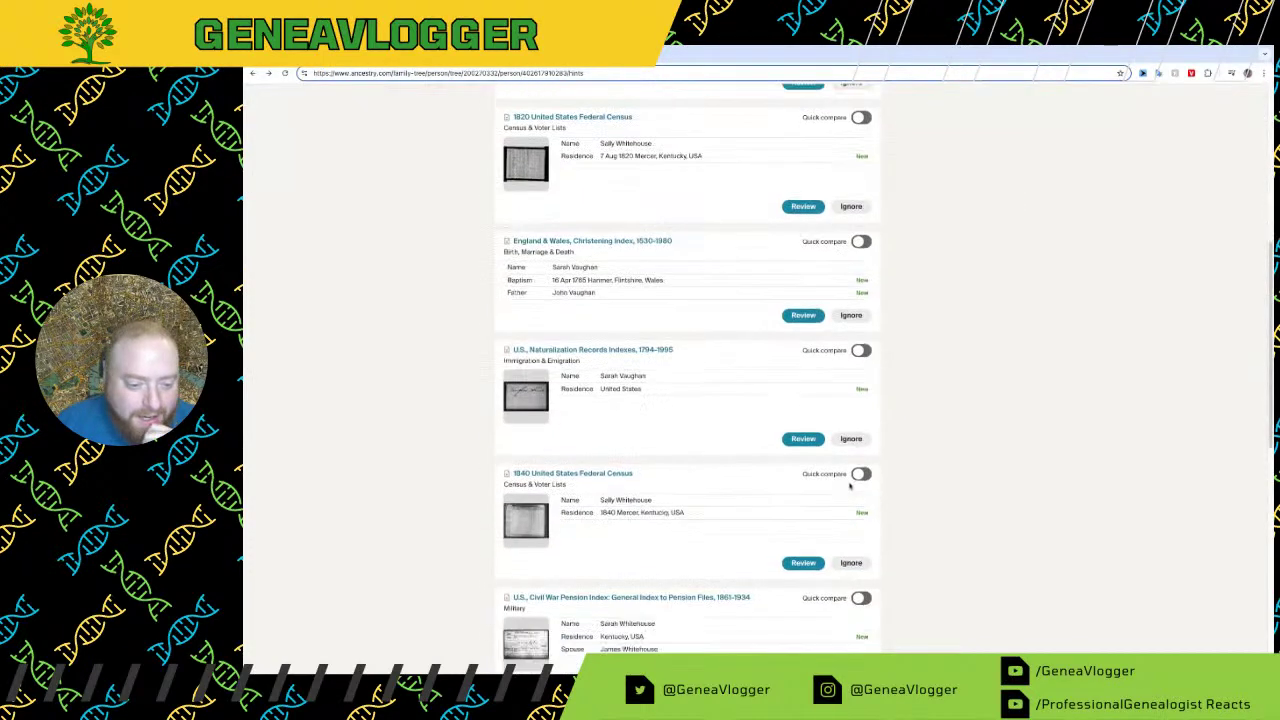
{"action": "scroll", "coordinate": [660, 503], "scroll_direction": "down", "scroll_amount": 1}
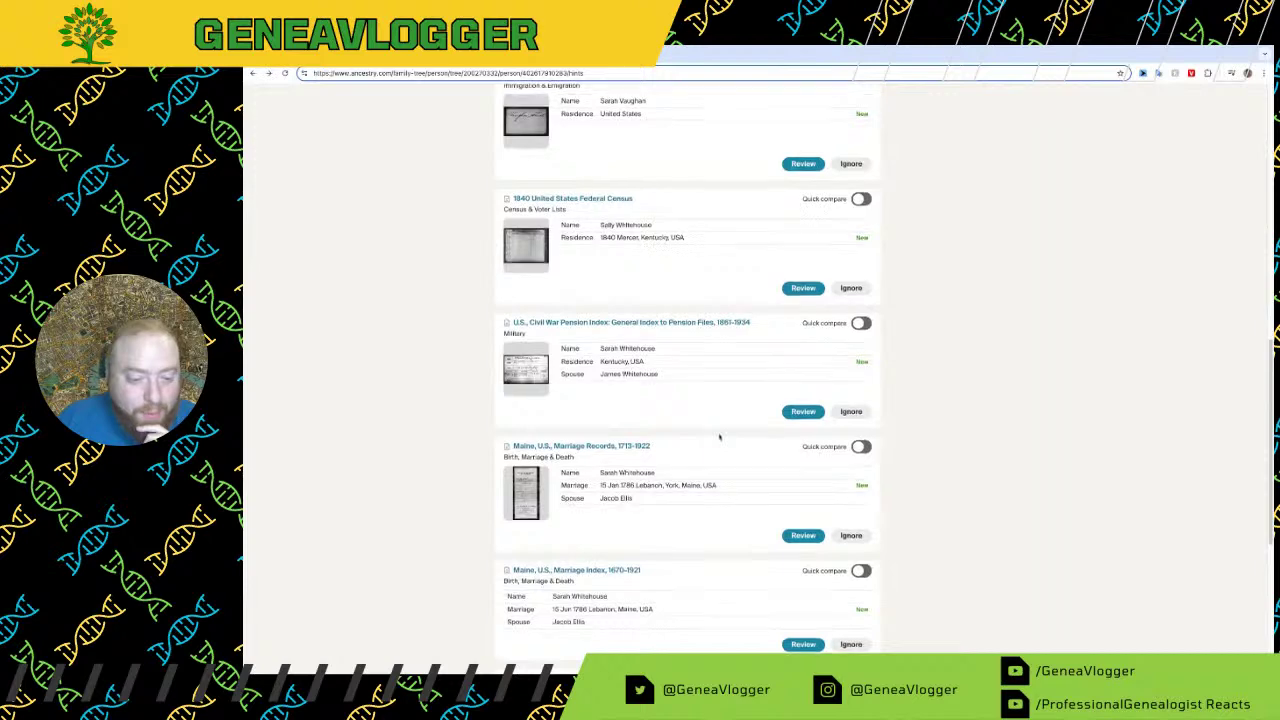
{"action": "scroll", "coordinate": [719, 436], "scroll_direction": "up", "scroll_amount": 13}
{"action": "scroll", "coordinate": [719, 436], "scroll_direction": "down", "scroll_amount": 5}
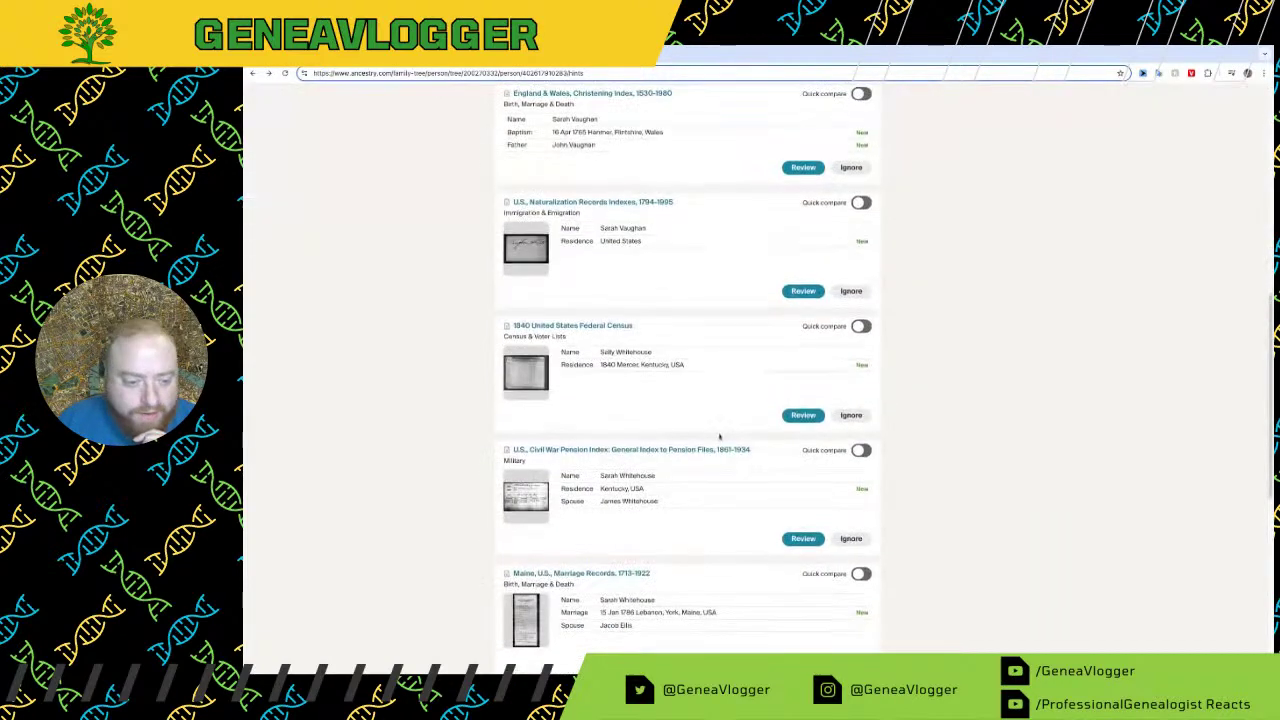
{"action": "scroll", "coordinate": [836, 327], "scroll_direction": "down", "scroll_amount": 2}
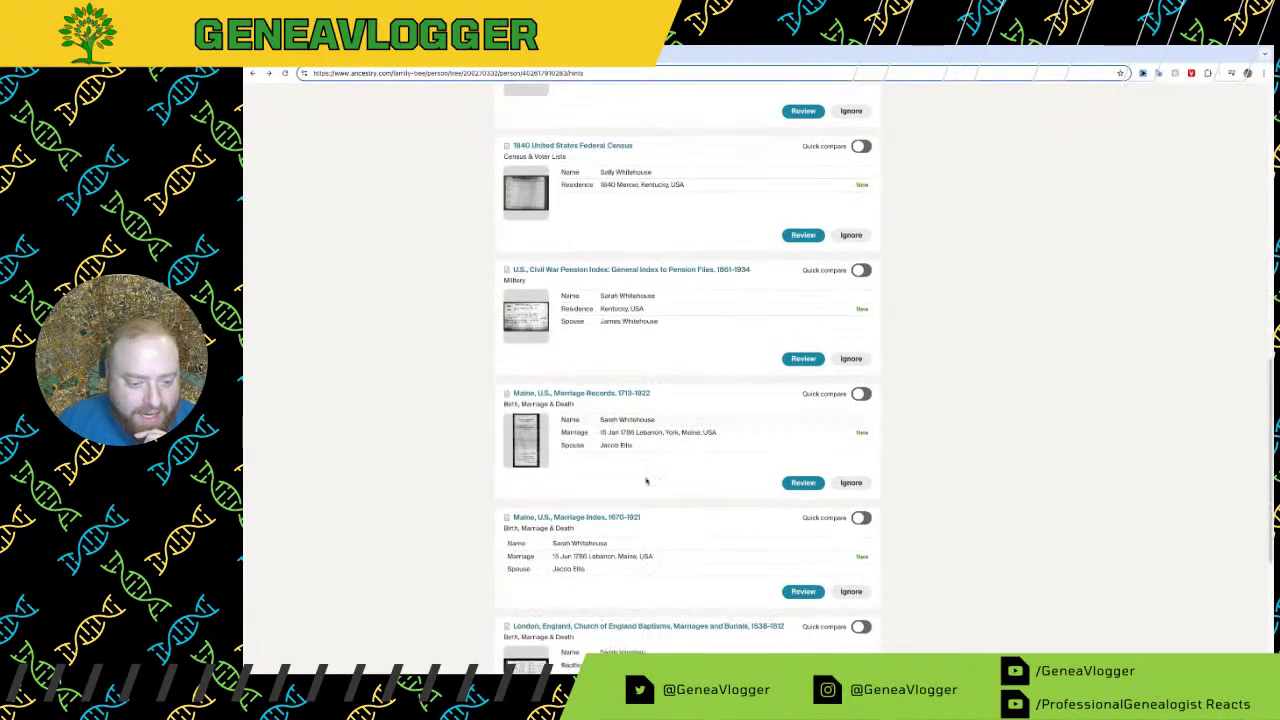
{"action": "left_click", "coordinate": [805, 359]}
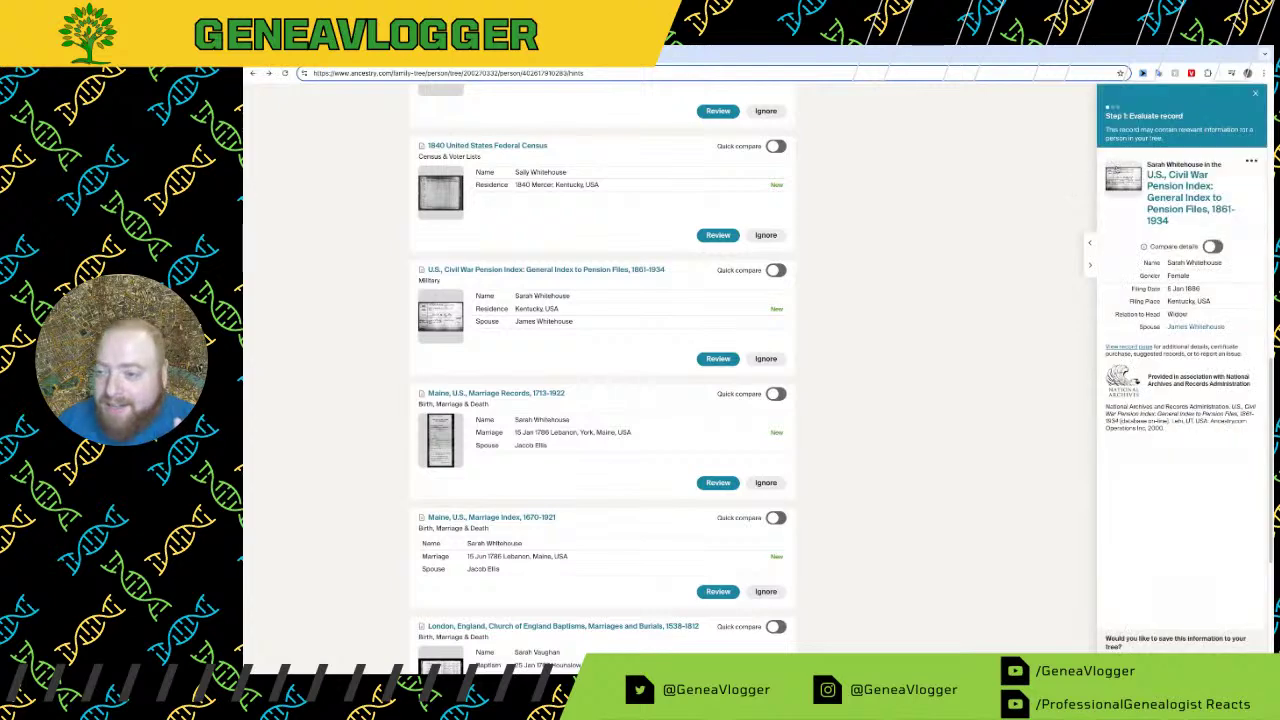
{"action": "left_click", "coordinate": [1124, 180]}
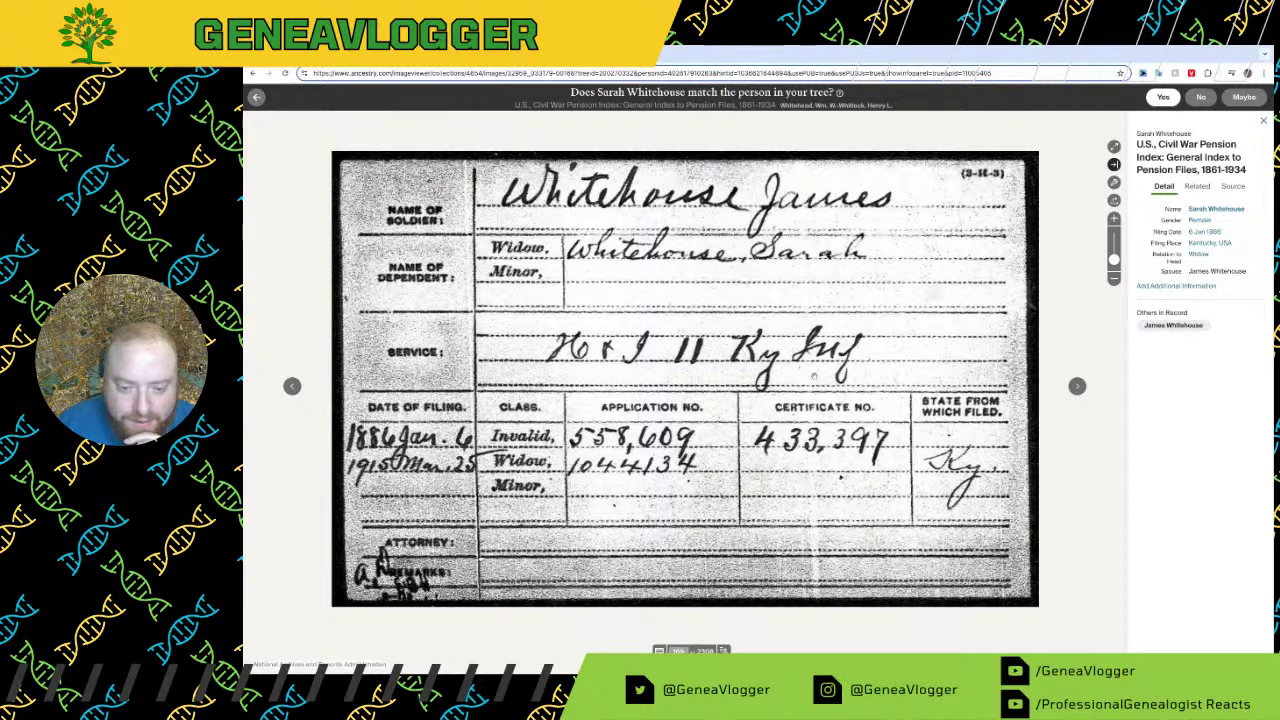
{"action": "left_click", "coordinate": [1077, 386]}
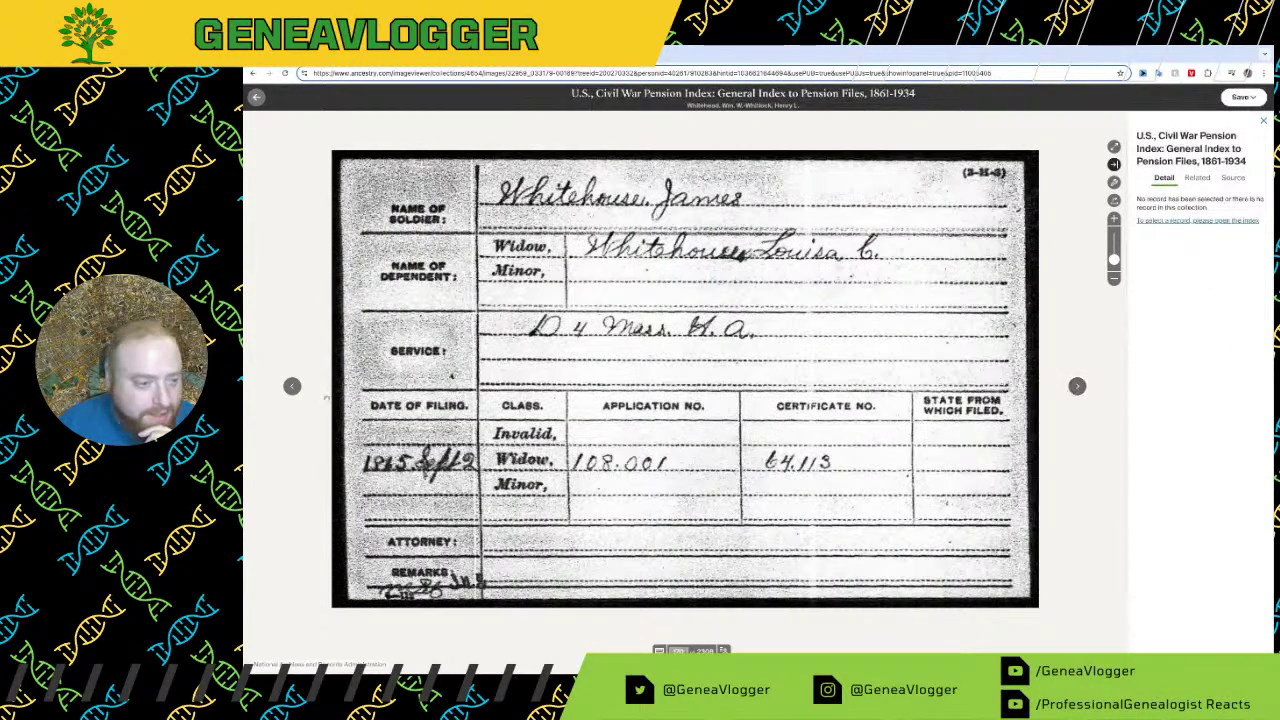
{"action": "left_click", "coordinate": [292, 387]}
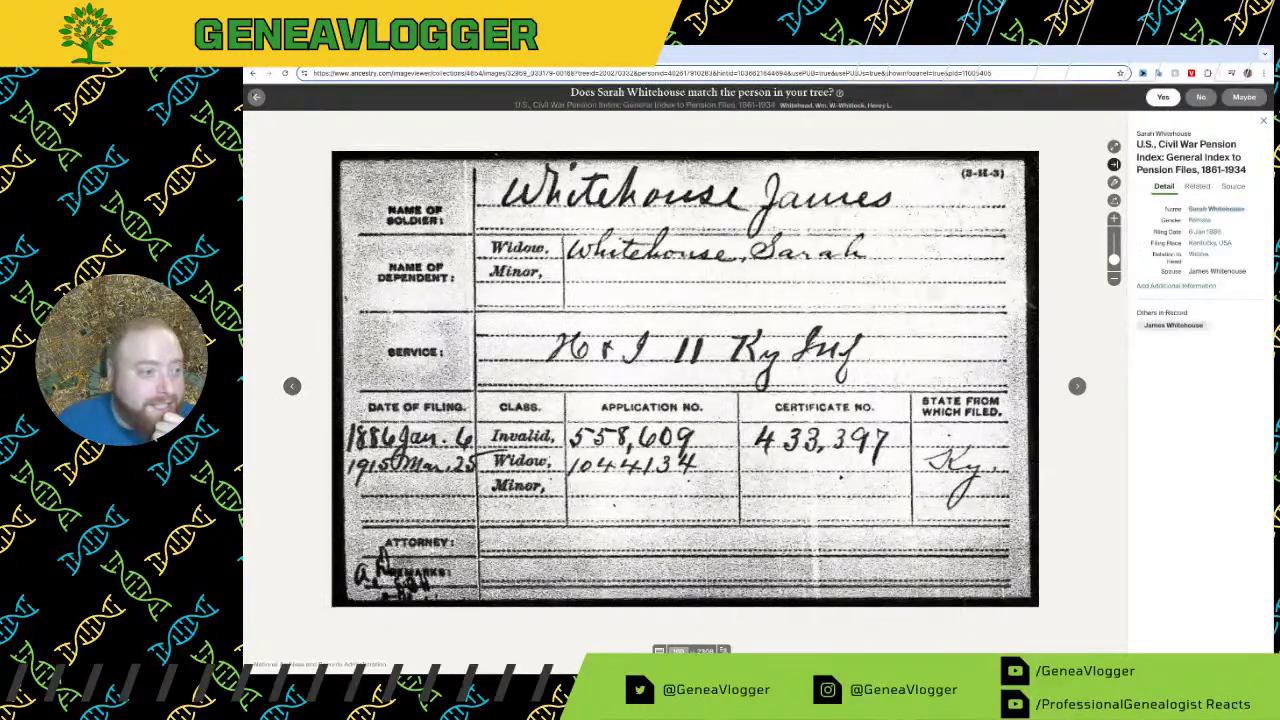
{"action": "left_click", "coordinate": [256, 97]}
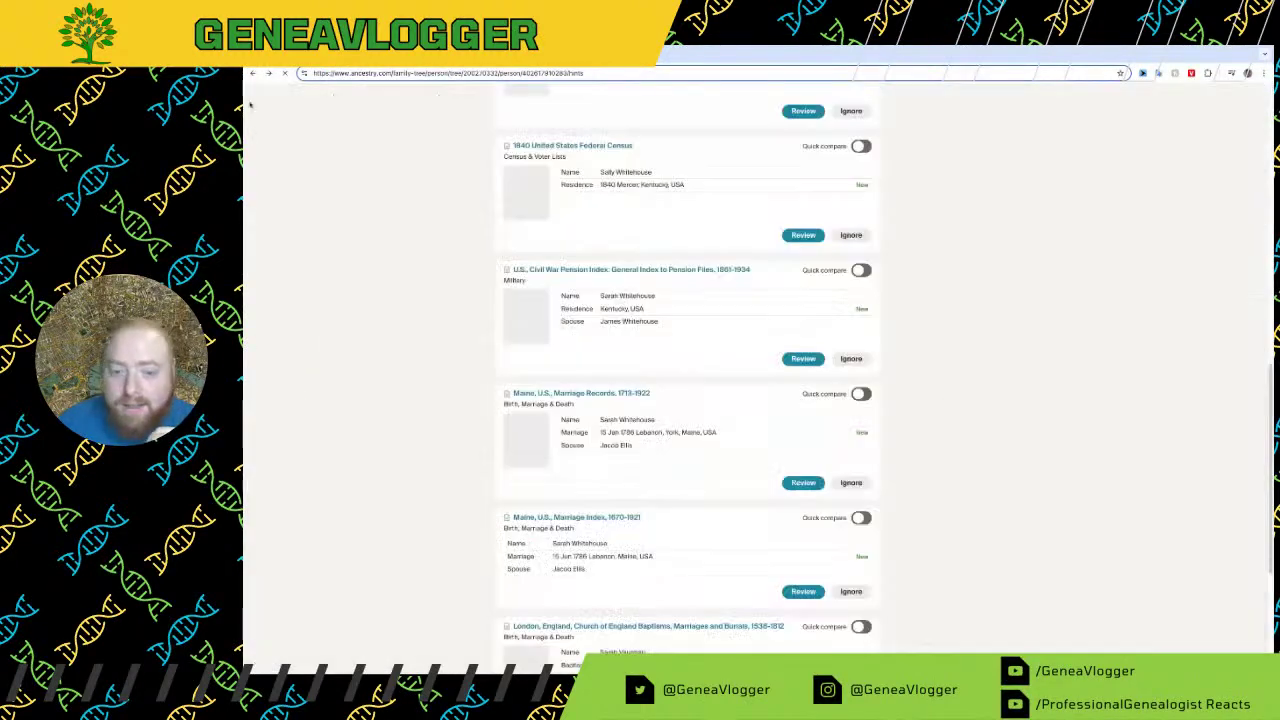
Step: Accept the wife's U.S., Civil War Pension Index hint, saving the Kentucky, USA residence with its source citation to the tree
{"action": "scroll", "coordinate": [364, 286], "scroll_direction": "down", "scroll_amount": 2}
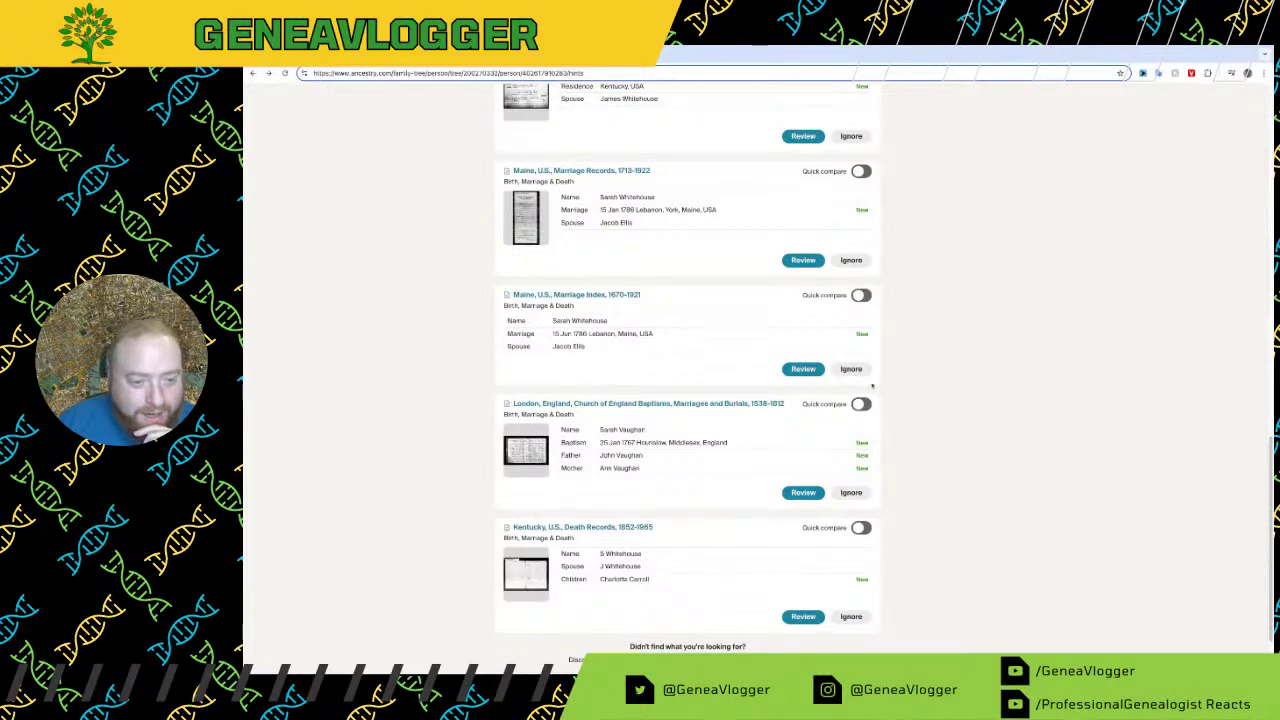
{"action": "scroll", "coordinate": [596, 400], "scroll_direction": "down", "scroll_amount": 1}
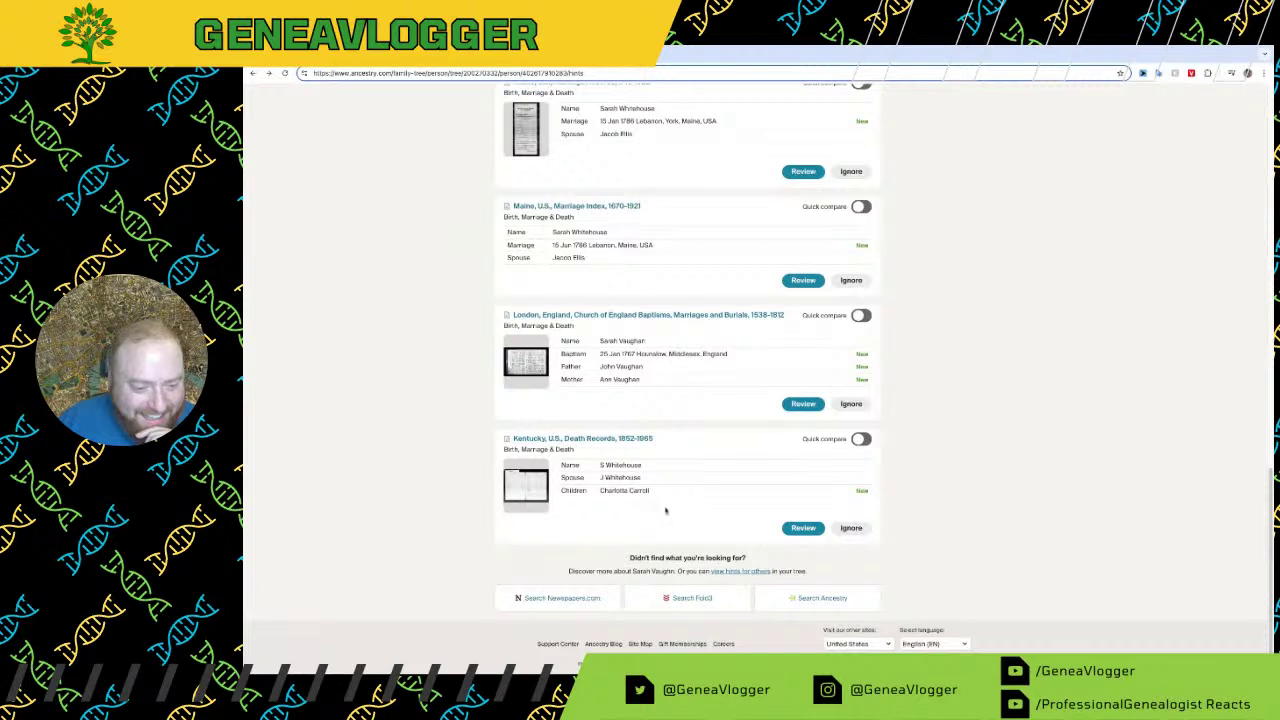
{"action": "scroll", "coordinate": [595, 504], "scroll_direction": "up", "scroll_amount": 5}
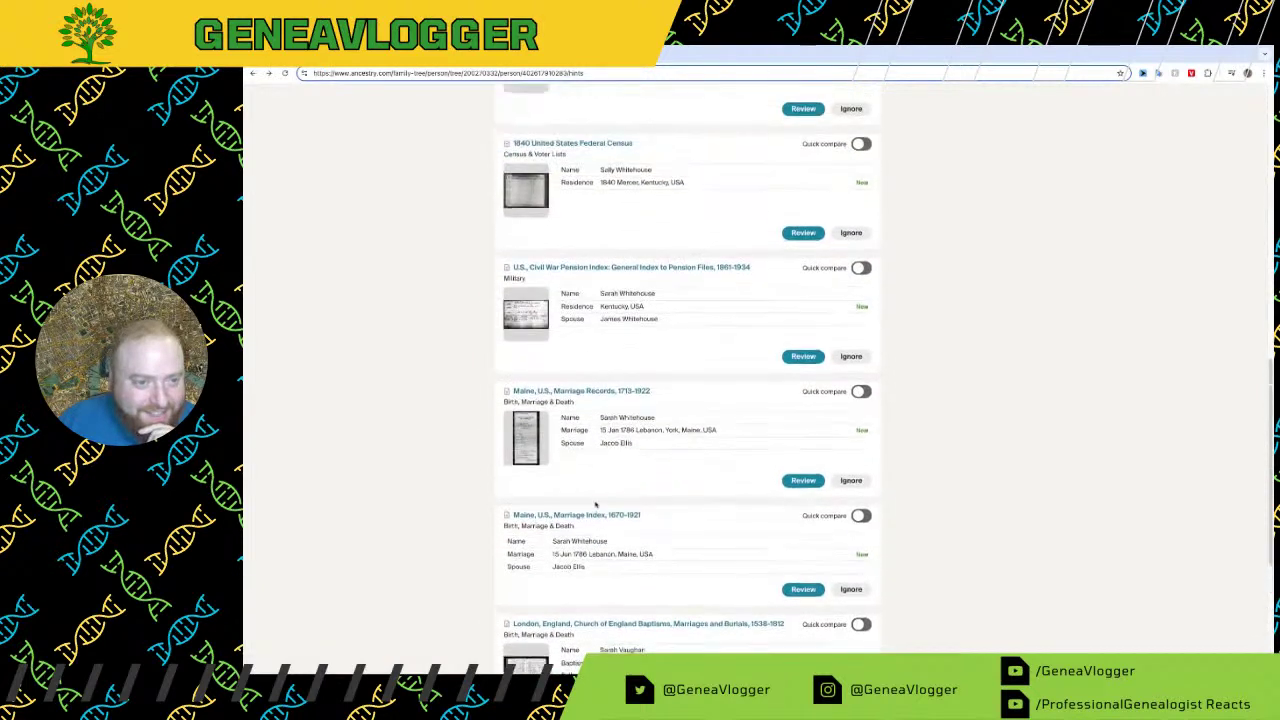
{"action": "scroll", "coordinate": [558, 498], "scroll_direction": "up", "scroll_amount": 1}
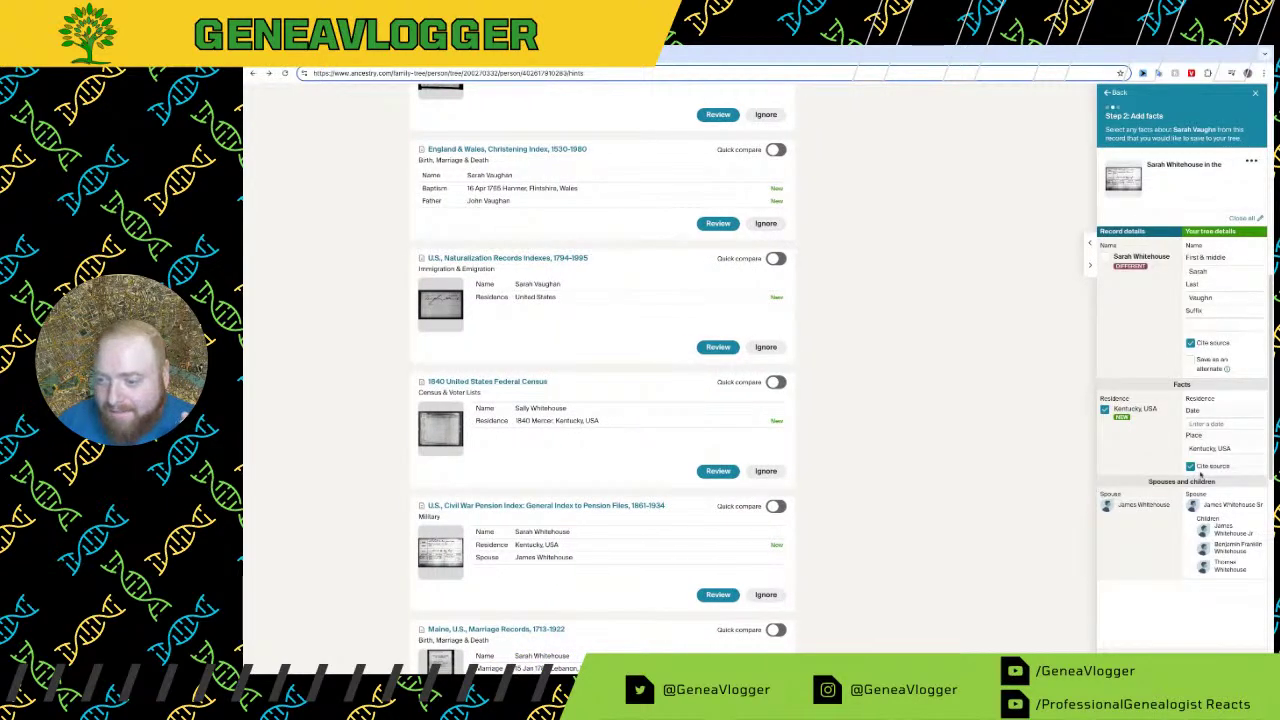
{"action": "left_click", "coordinate": [1244, 651]}
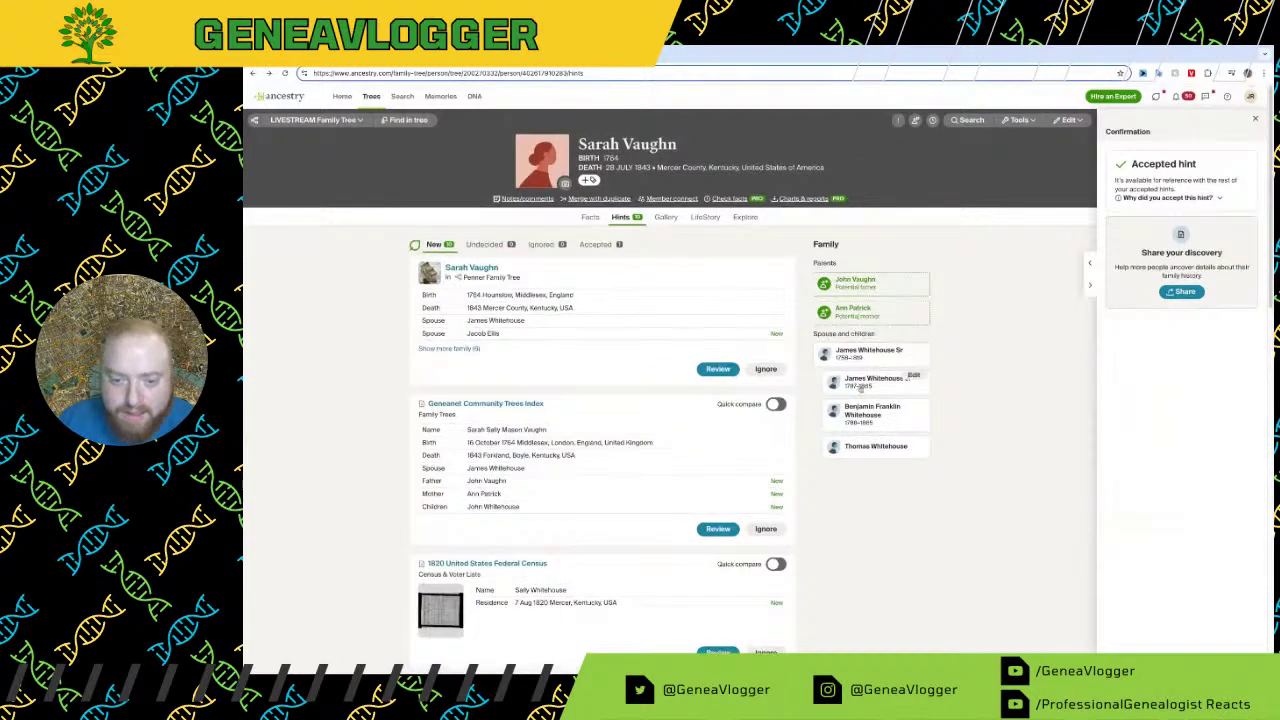
Step: Open the husband's profile and look over his Ancestry search results, then return to his facts
{"action": "left_click", "coordinate": [862, 364]}
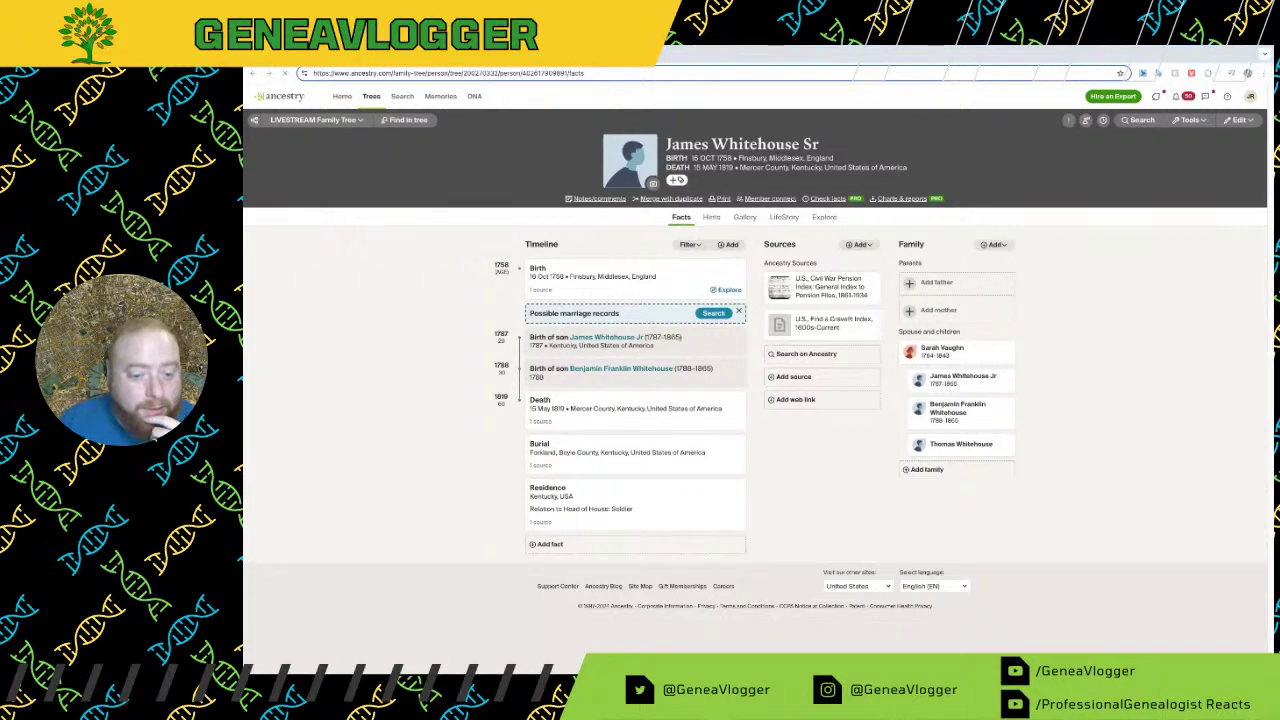
{"action": "left_click", "coordinate": [806, 353]}
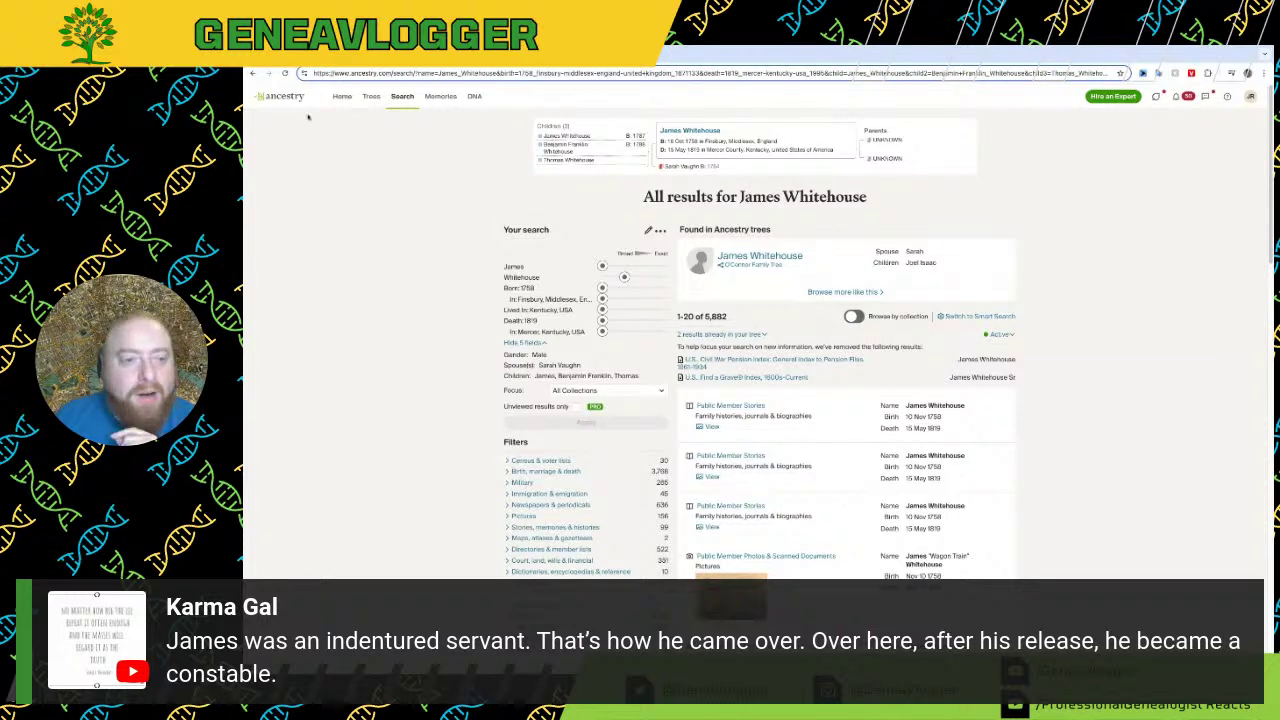
{"action": "left_click", "coordinate": [253, 73]}
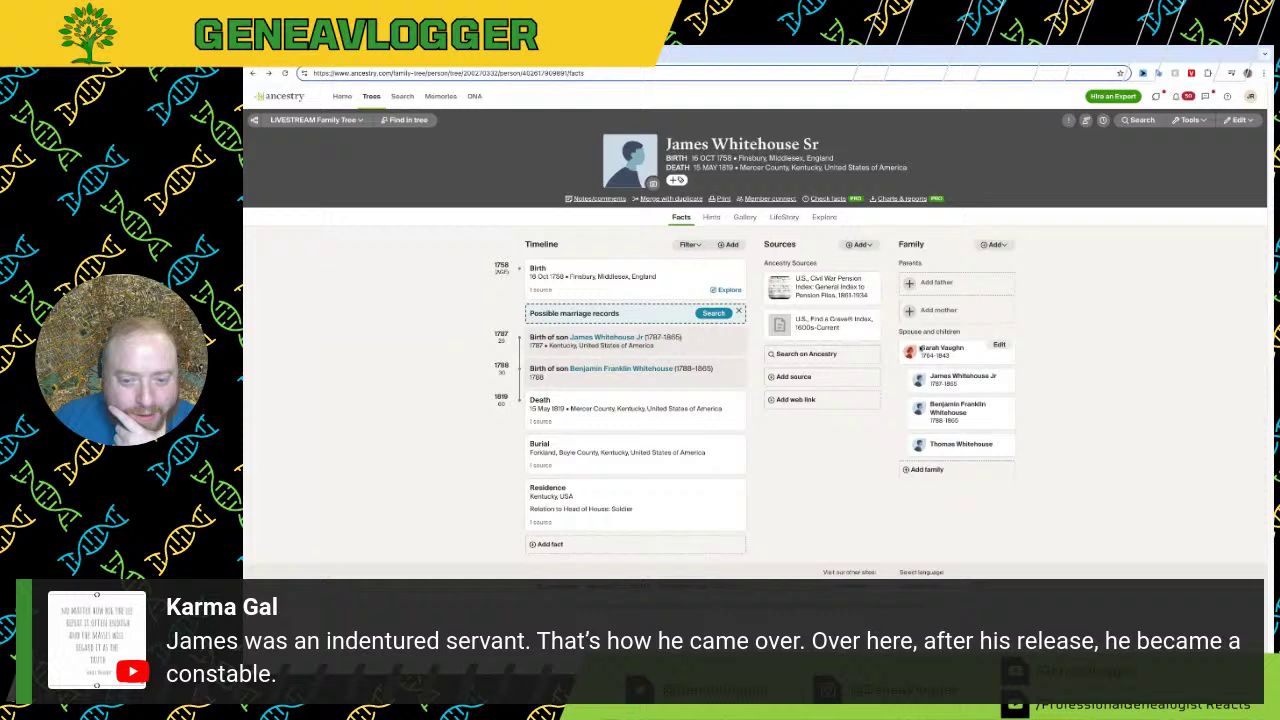
Step: Check the husband's gallery, new hints and accepted hints for the Civil War pension record
{"action": "left_click", "coordinate": [872, 302]}
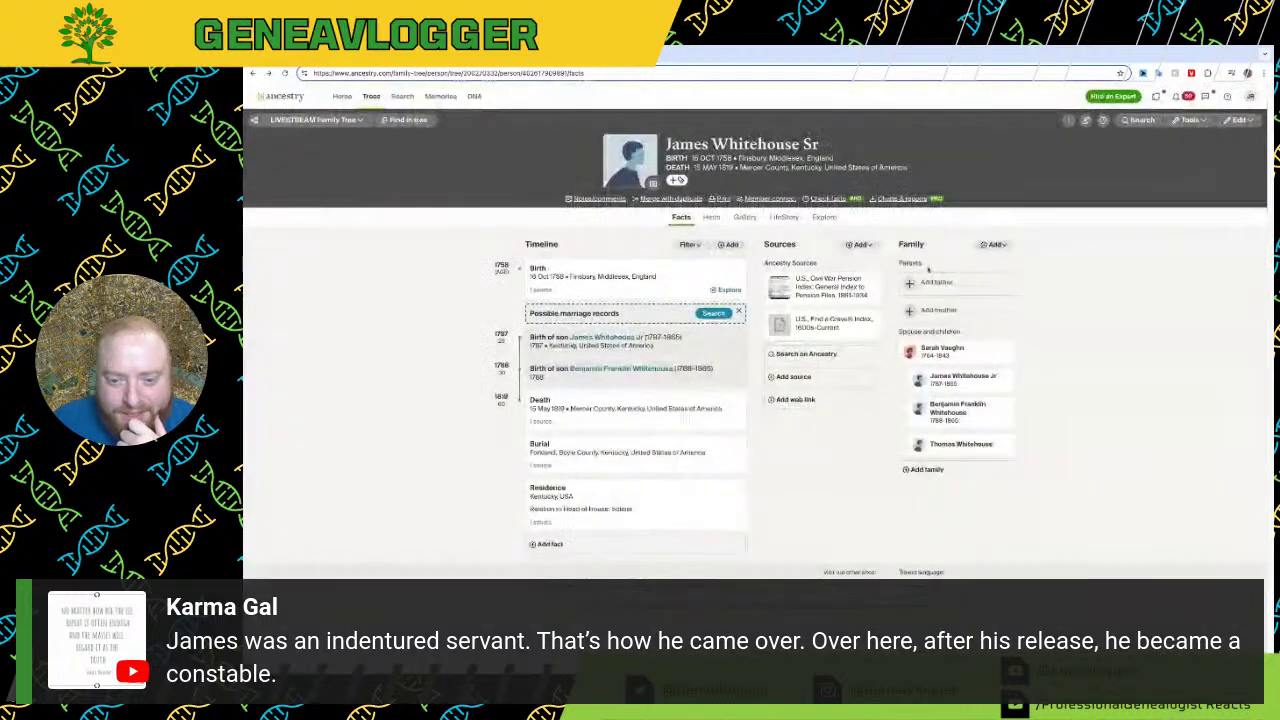
{"action": "left_click", "coordinate": [928, 266]}
{"action": "left_click", "coordinate": [745, 217]}
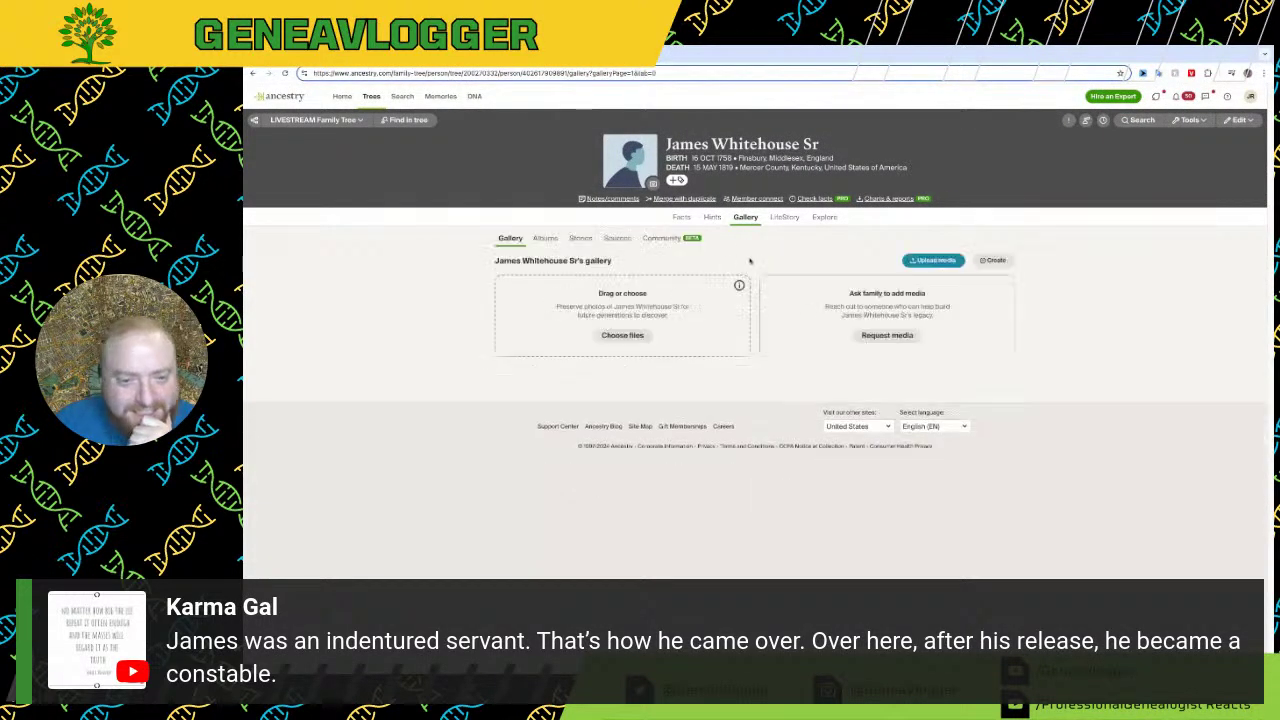
{"action": "left_click", "coordinate": [713, 218]}
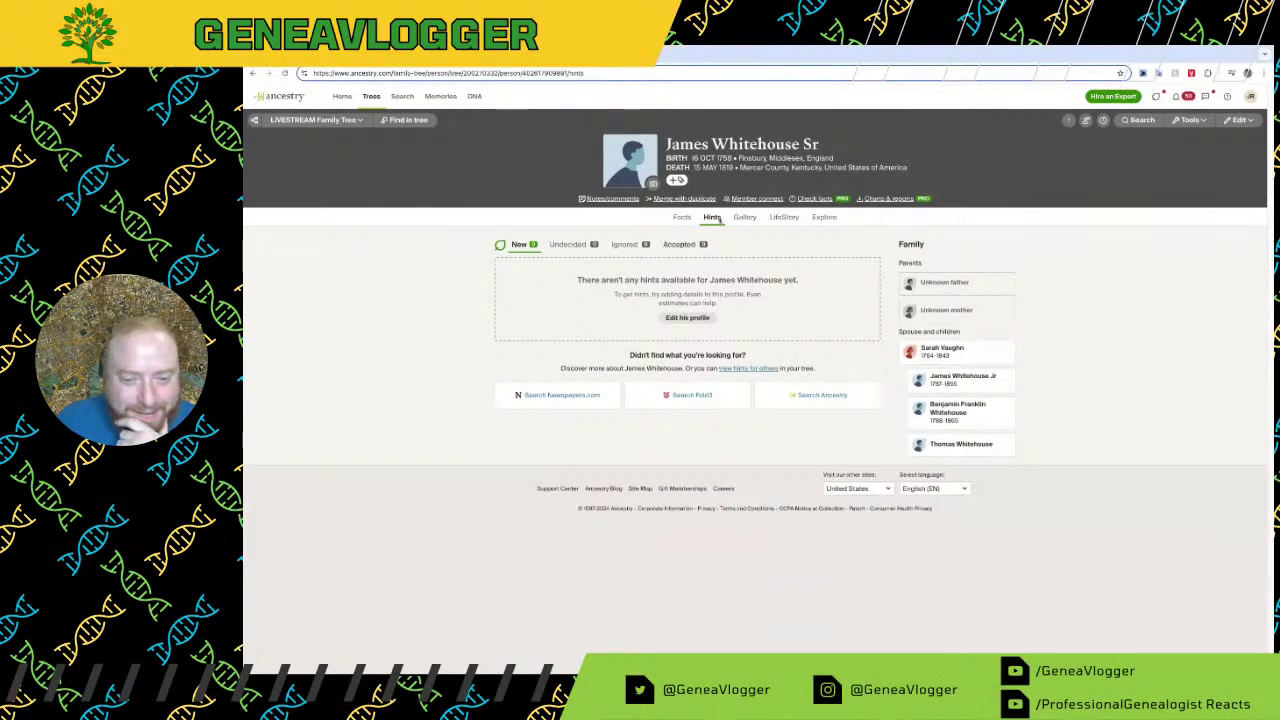
{"action": "left_click", "coordinate": [679, 244]}
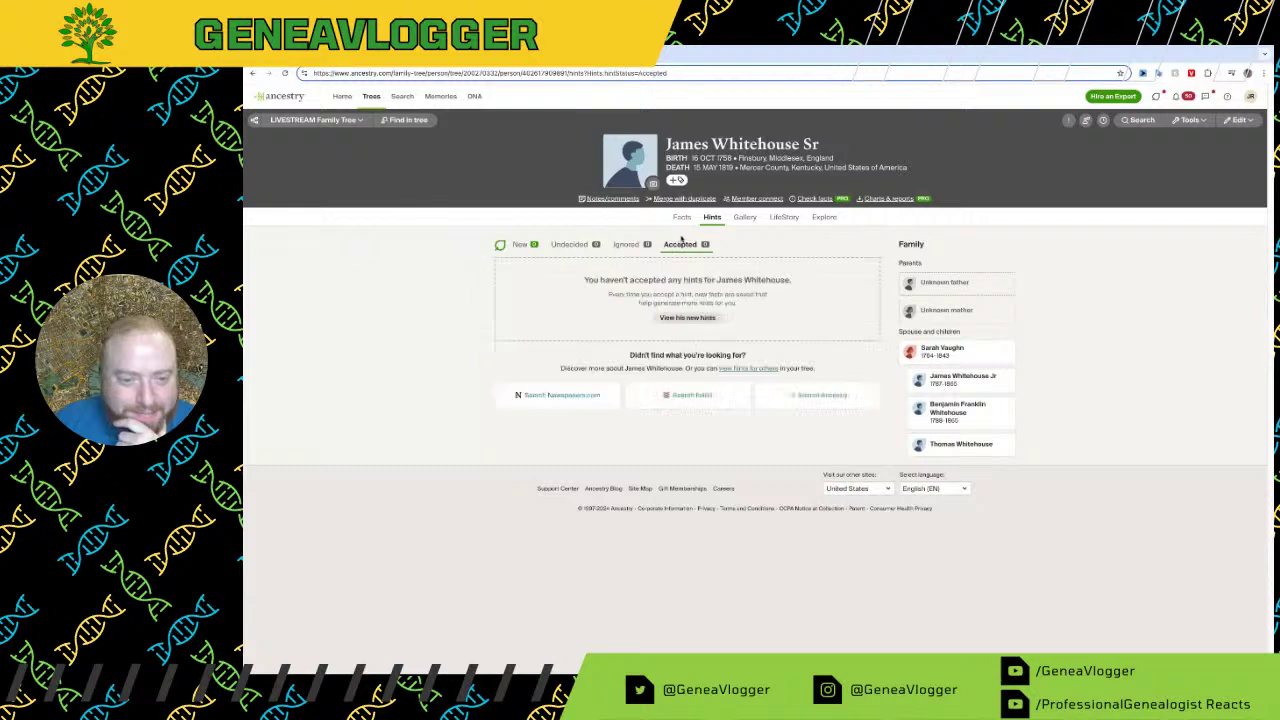
Step: Remove the U.S., Civil War Pension Index source from the husband's facts and search Ancestry for his records
{"action": "left_click", "coordinate": [682, 218]}
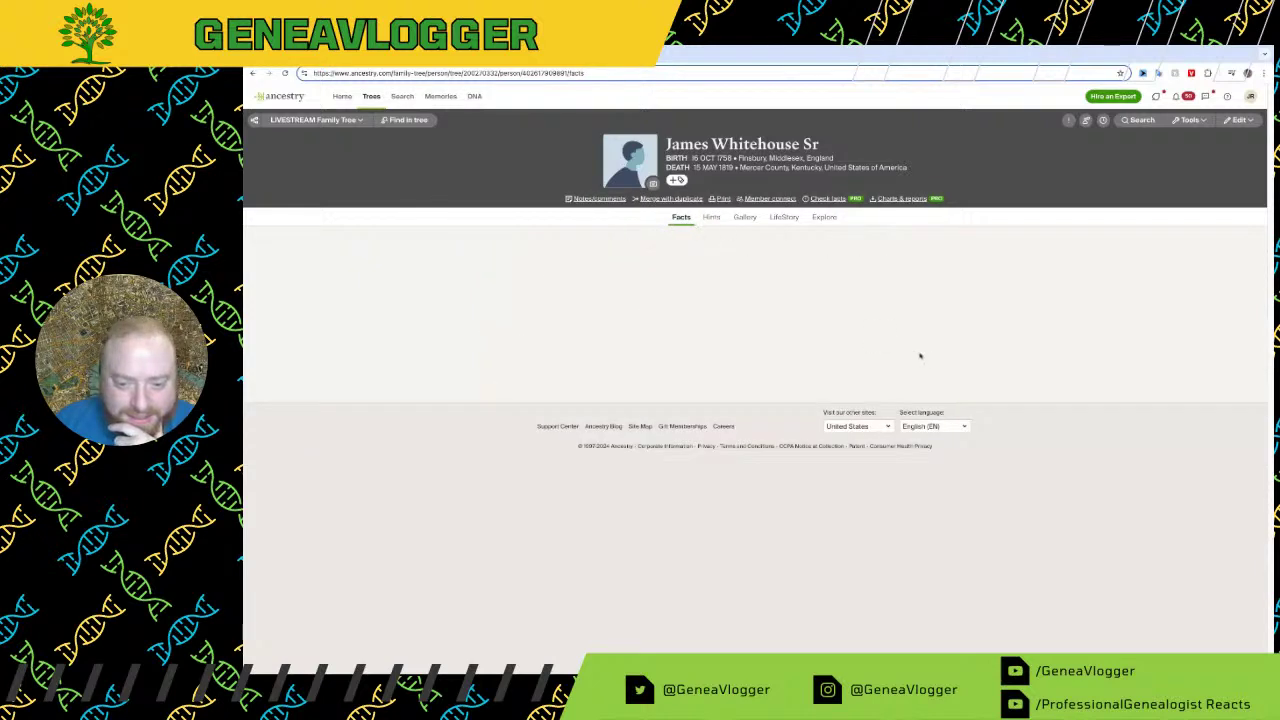
{"action": "left_click", "coordinate": [788, 287]}
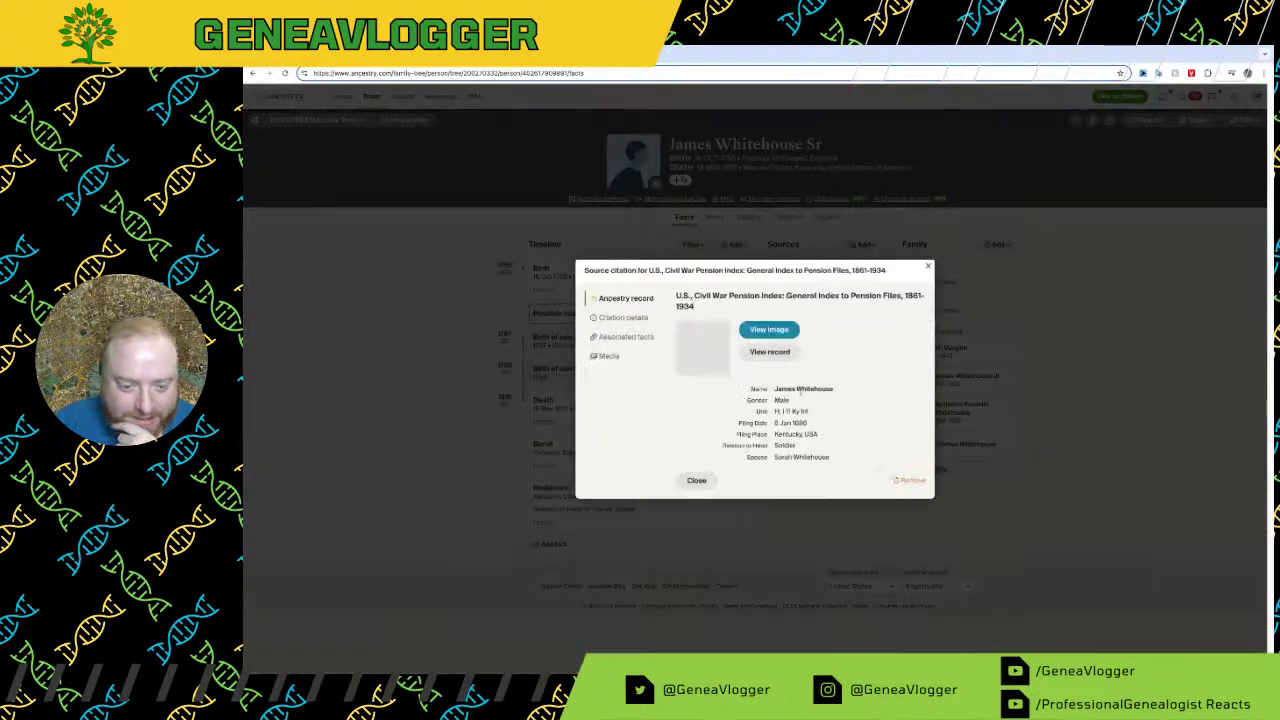
{"action": "left_click", "coordinate": [909, 480]}
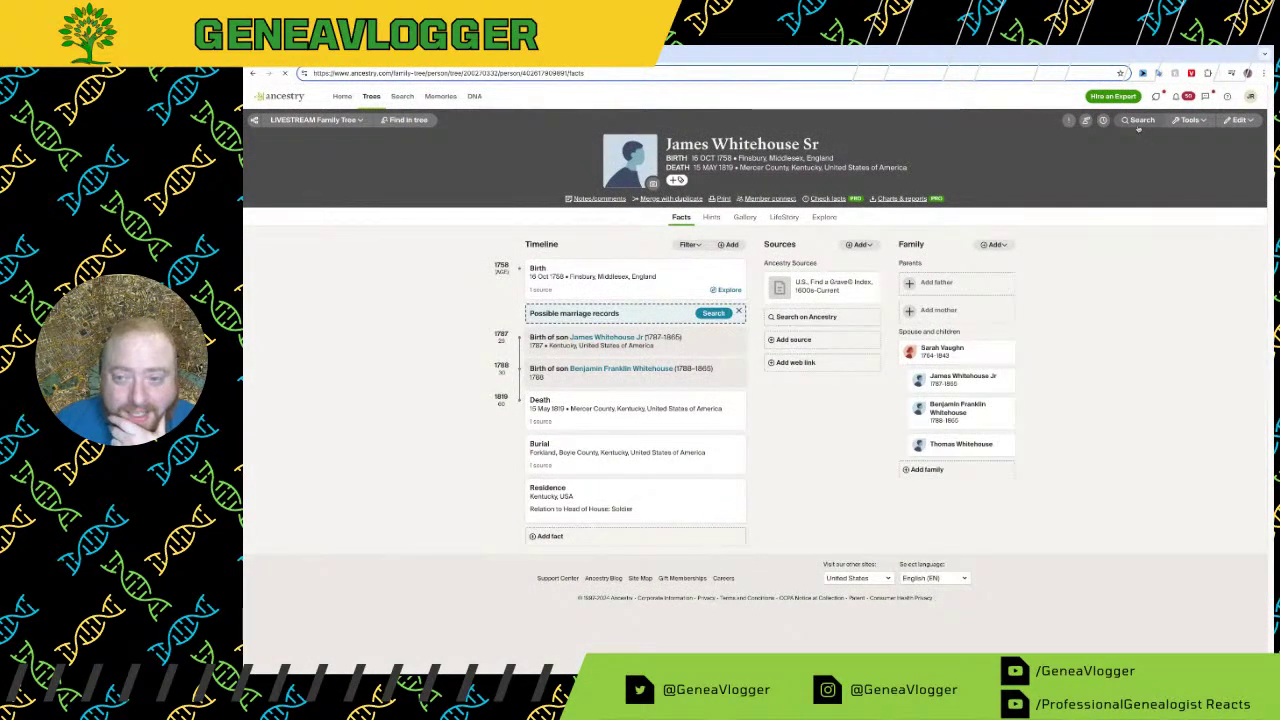
{"action": "left_click", "coordinate": [1140, 120]}
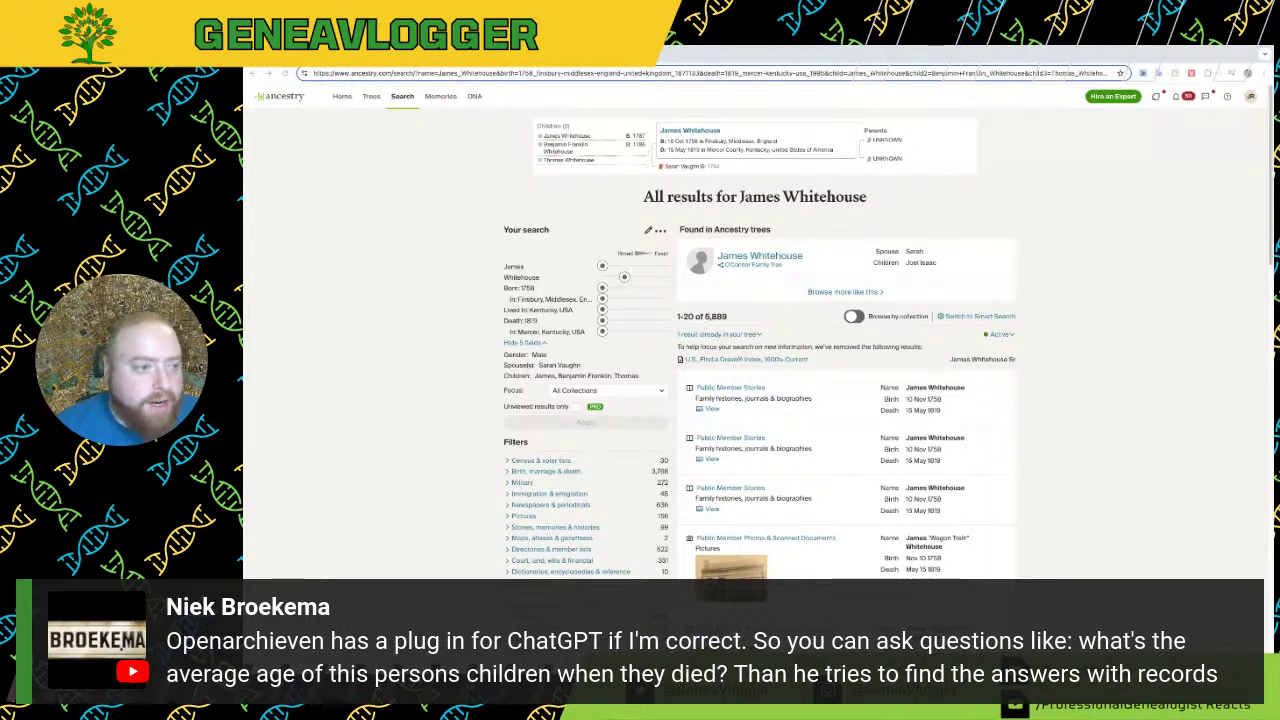
Step: Switch to ChatGPT's GPTs page and search it for "genealogy" and "openarchieven"
{"action": "key", "text": "alt+Tab"}
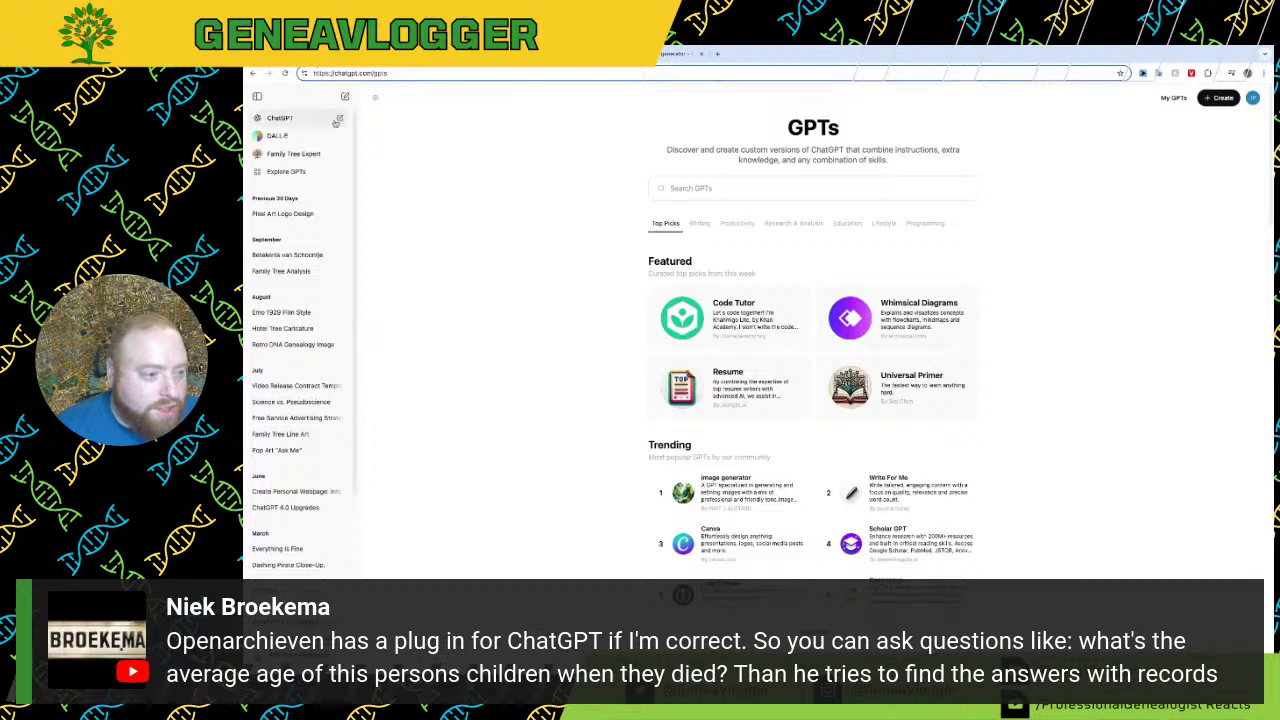
{"action": "left_click", "coordinate": [782, 182]}
{"action": "type", "text": "genealogy"}
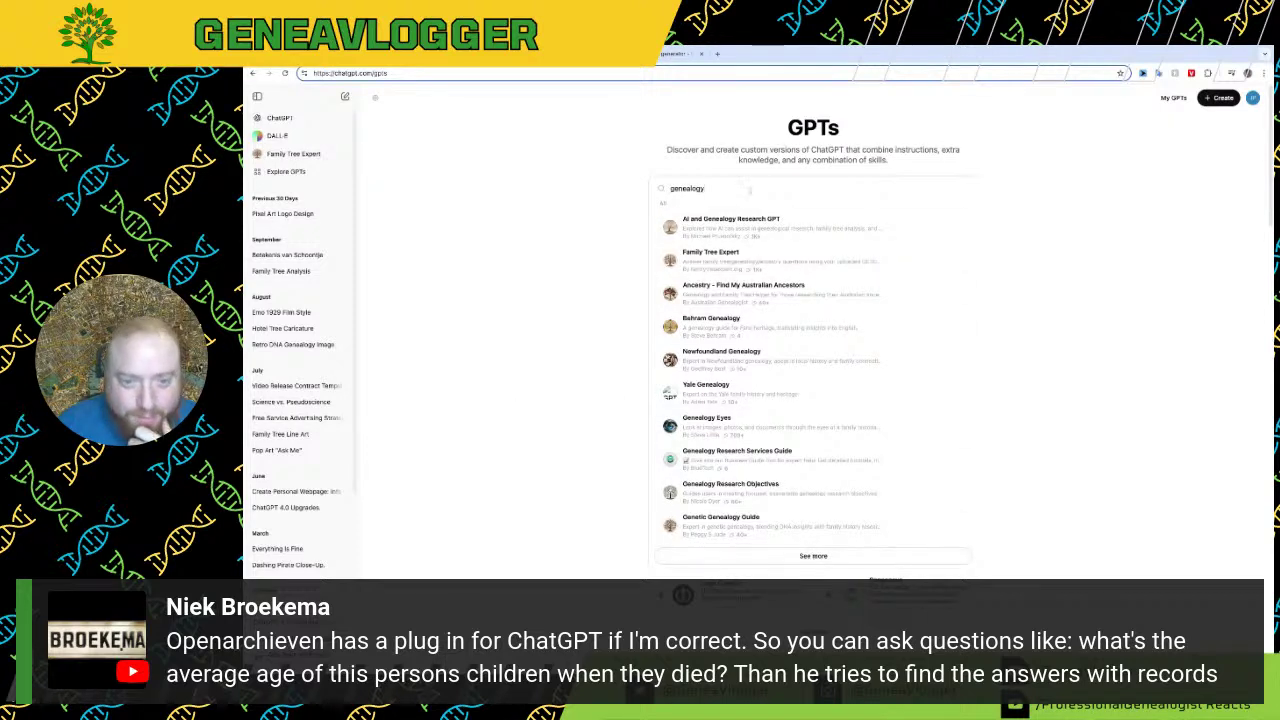
{"action": "triple_click", "coordinate": [745, 188]}
{"action": "type", "text": "open"}
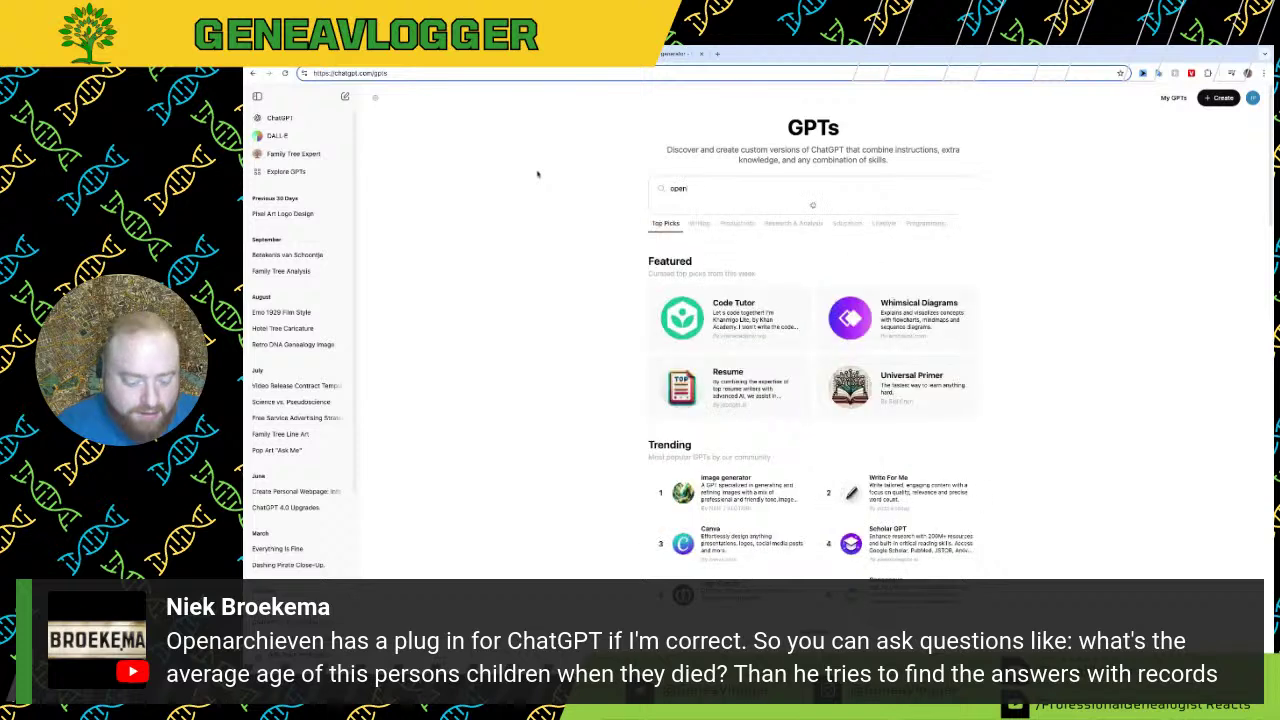
{"action": "type", "text": "archieven"}
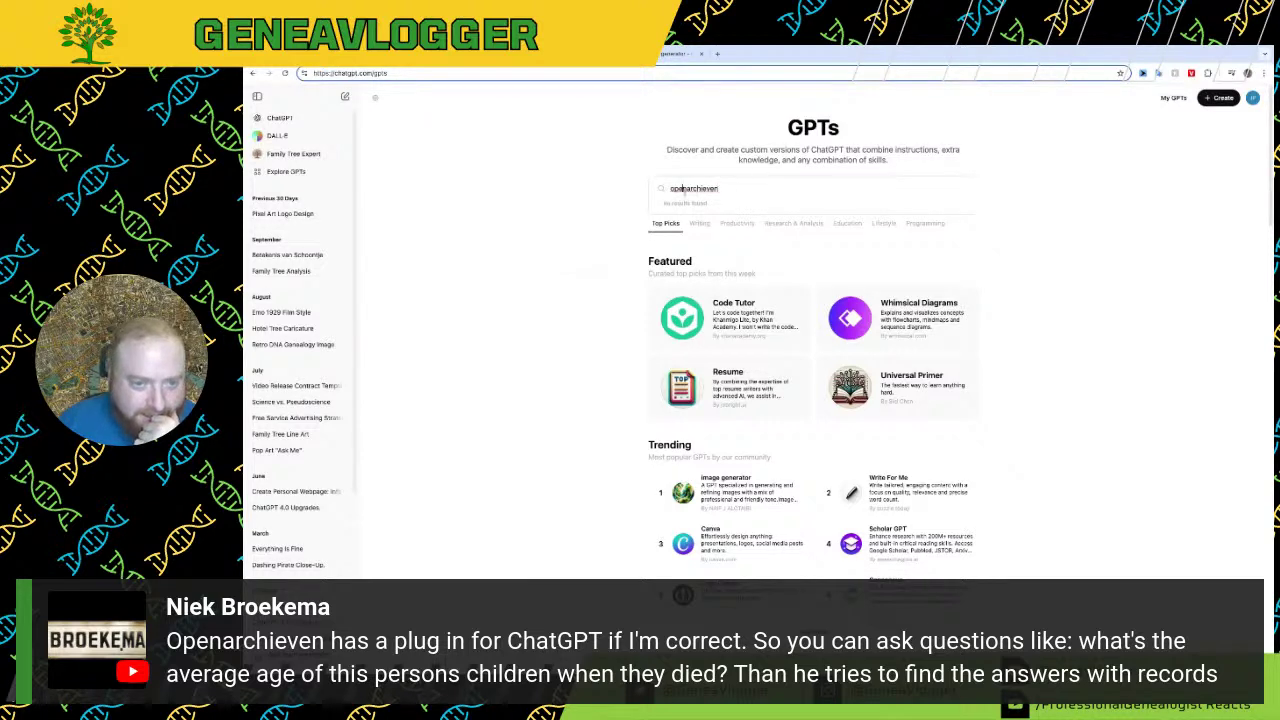
Step: Replace the GPT search with "open archiev", written as two words, to look for the Open Archieven plug-in
{"action": "key", "text": "ctrl+a"}
{"action": "key", "text": "BackSpace"}
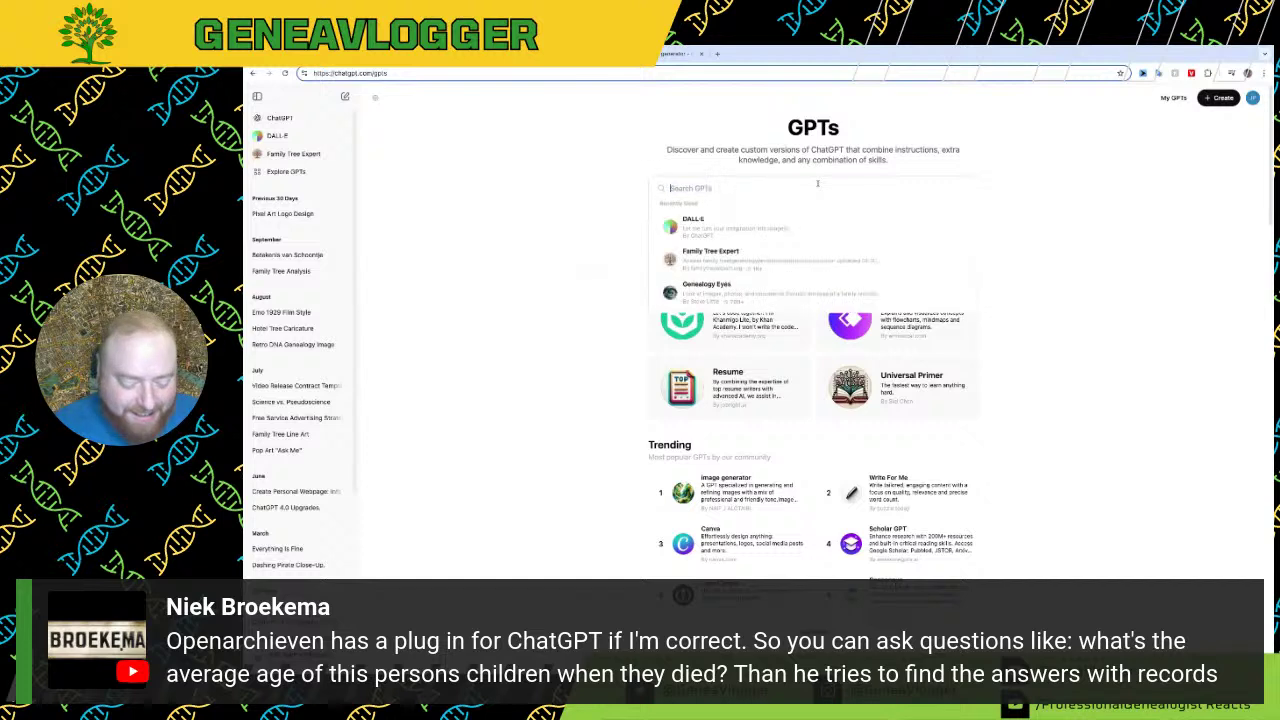
{"action": "type", "text": "openar"}
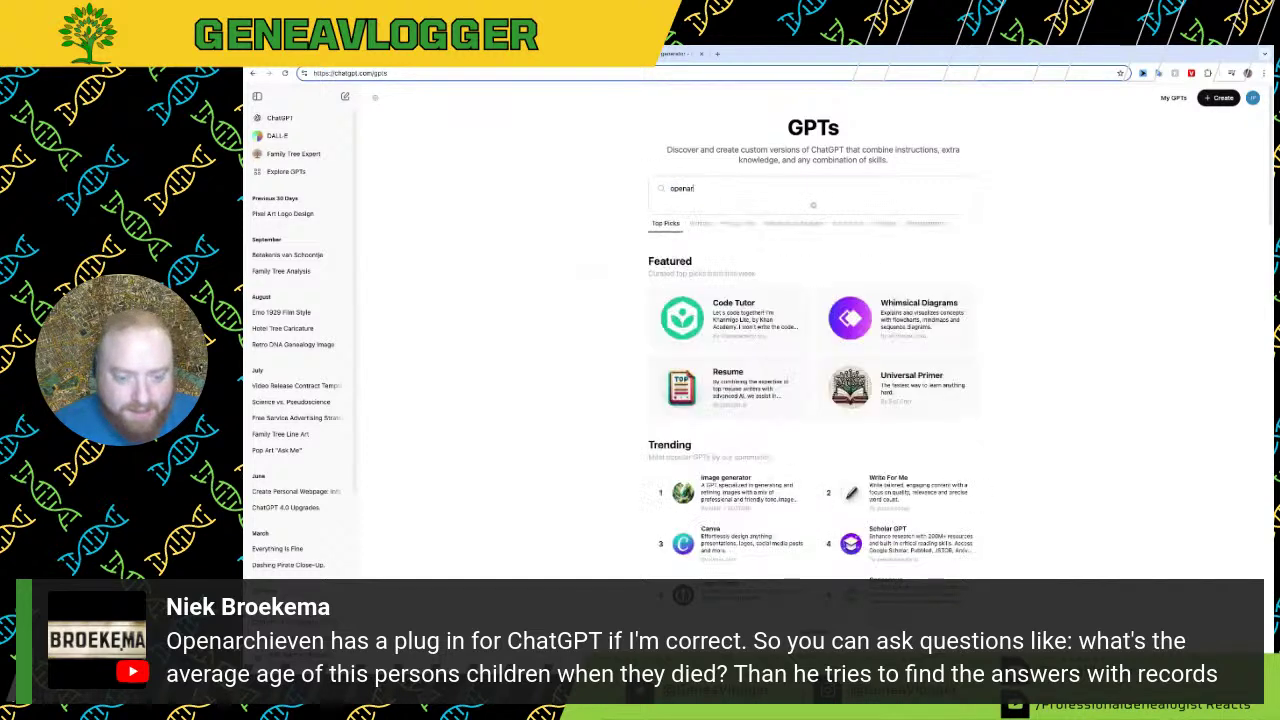
{"action": "type", "text": "ch"}
{"action": "key", "text": "BackSpace"}
{"action": "key", "text": "BackSpace"}
{"action": "key", "text": "BackSpace"}
{"action": "key", "text": "BackSpace"}
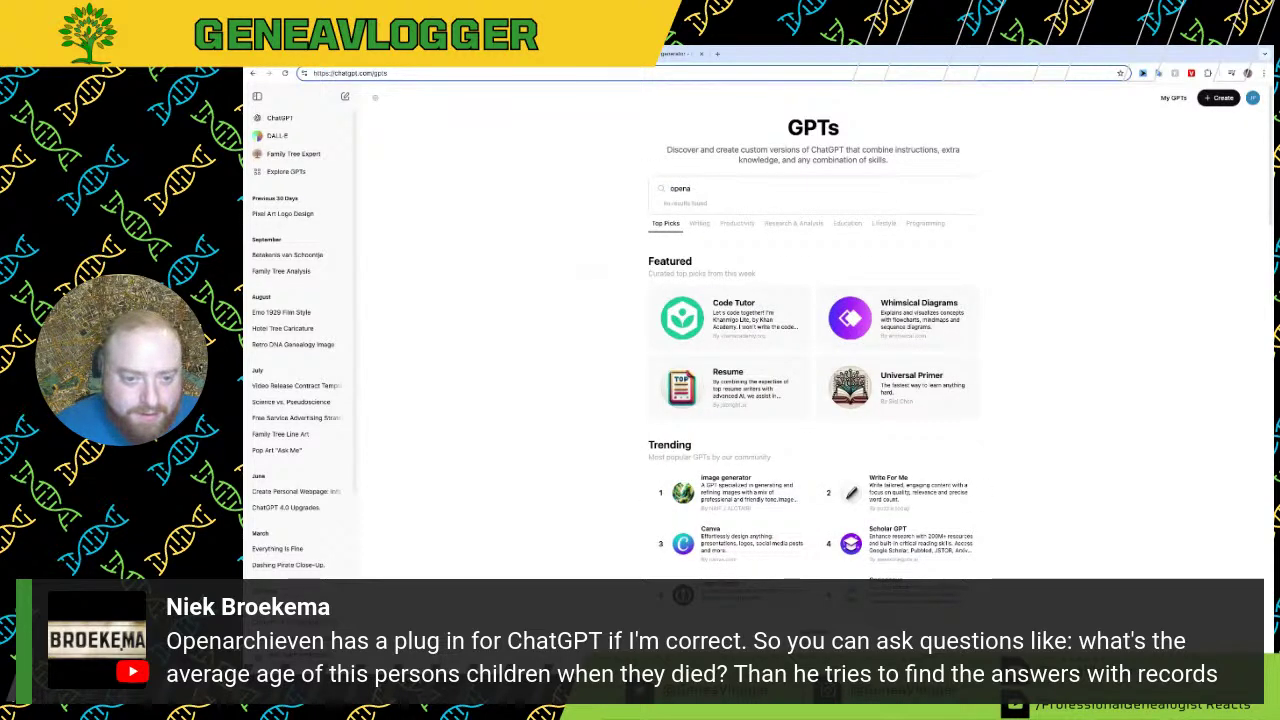
{"action": "type", "text": "ai"}
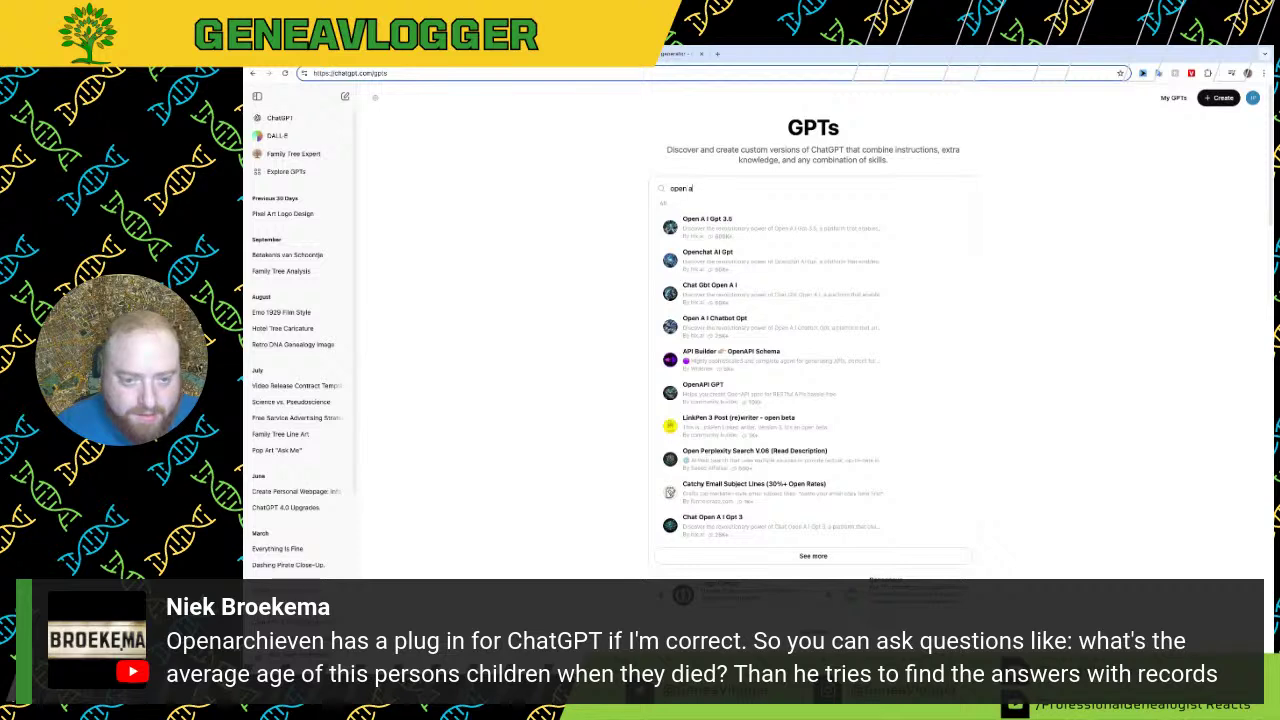
{"action": "type", "text": "chi"}
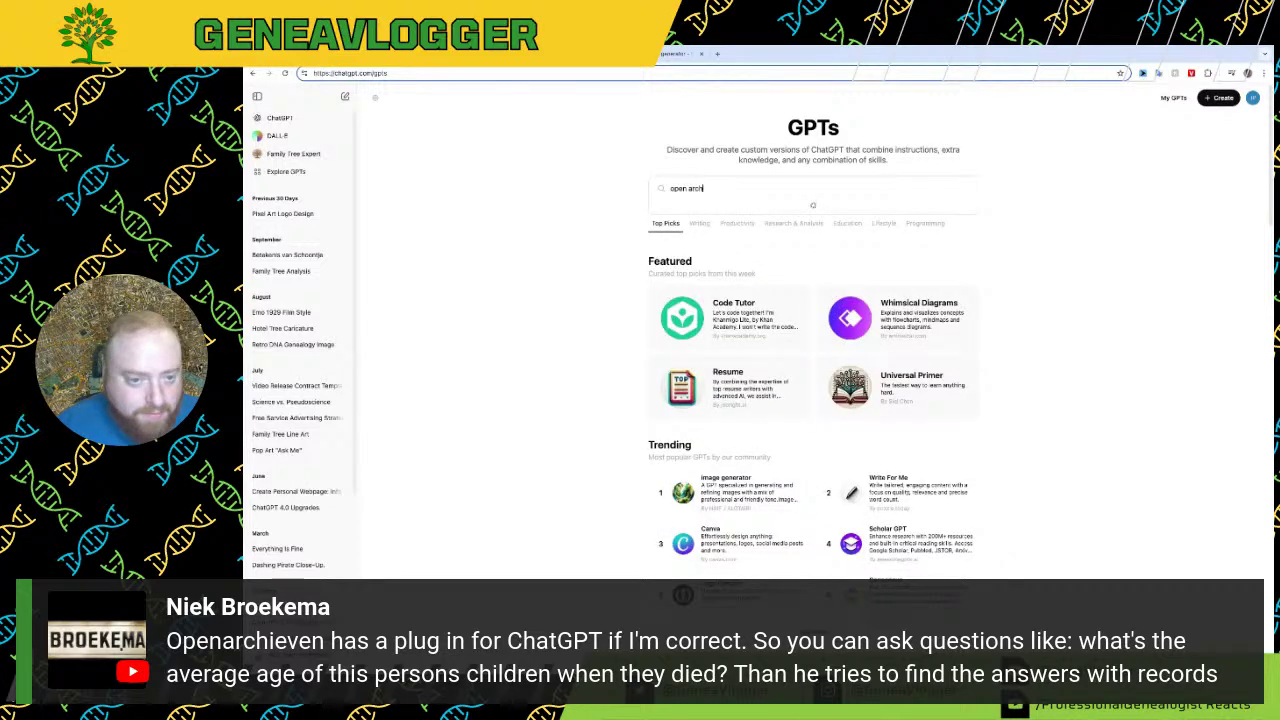
{"action": "type", "text": "ev"}
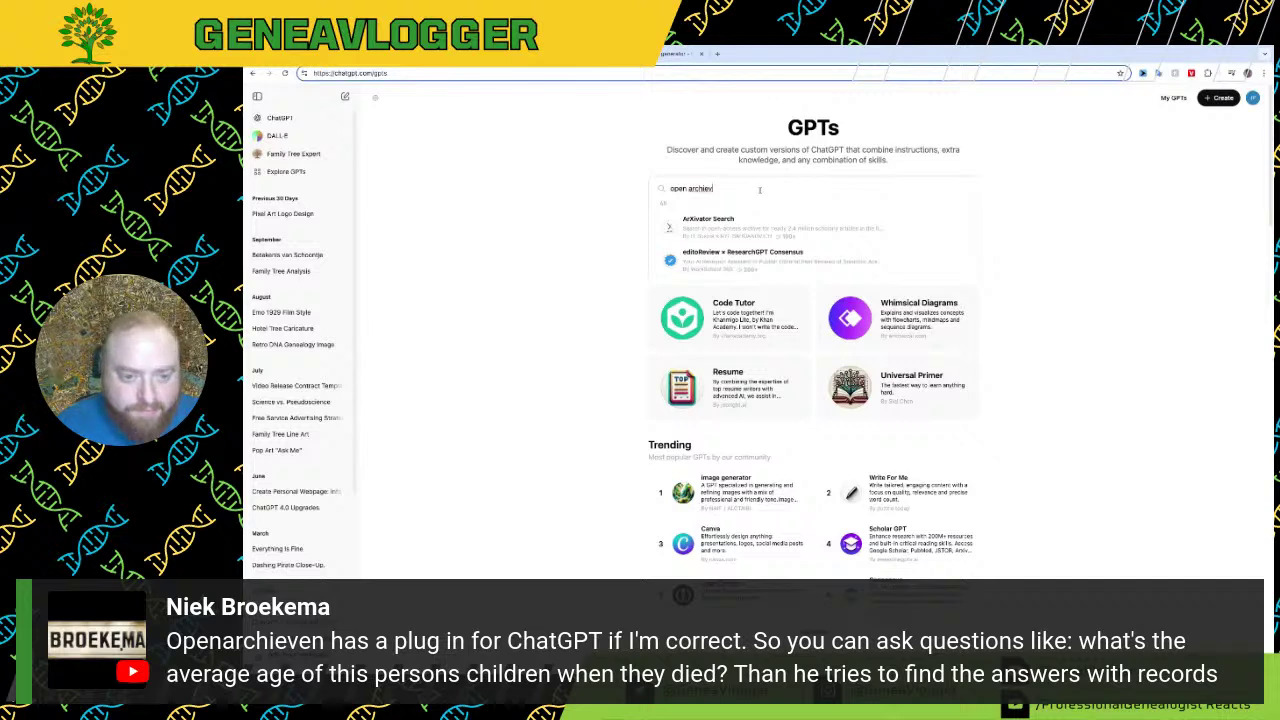
Step: Clear the GPT search, search for "genealogy" instead, and browse the expanded list of matching GPTs
{"action": "key", "text": "BackSpace"}
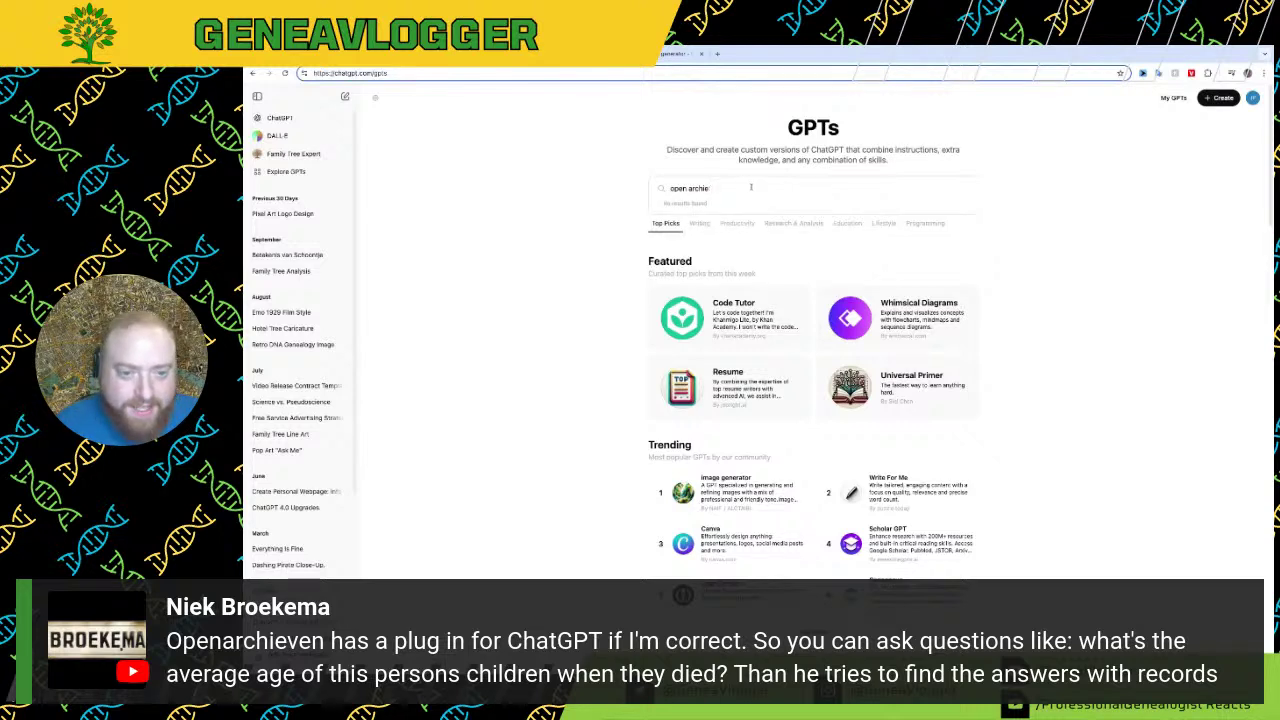
{"action": "key", "text": "BackSpace"}
{"action": "key", "text": "BackSpace"}
{"action": "key", "text": "BackSpace"}
{"action": "key", "text": "BackSpace"}
{"action": "key", "text": "BackSpace"}
{"action": "key", "text": "BackSpace"}
{"action": "key", "text": "BackSpace"}
{"action": "key", "text": "BackSpace"}
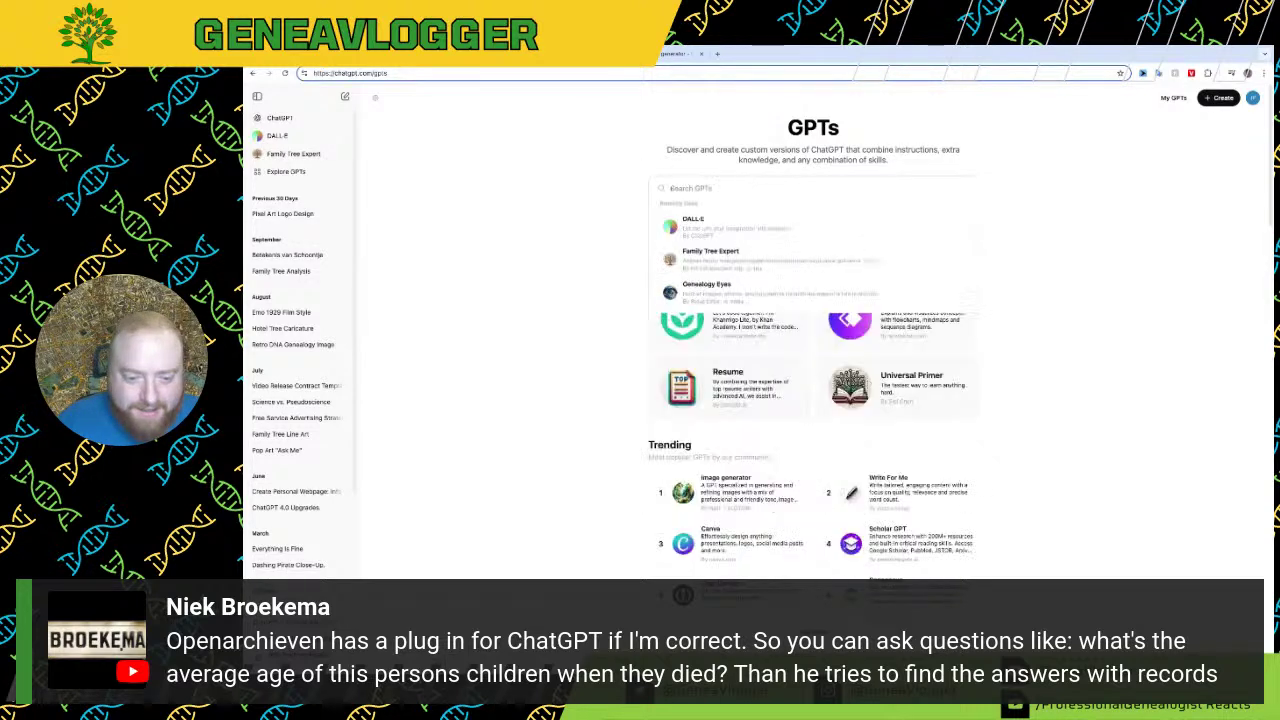
{"action": "left_click", "coordinate": [750, 137]}
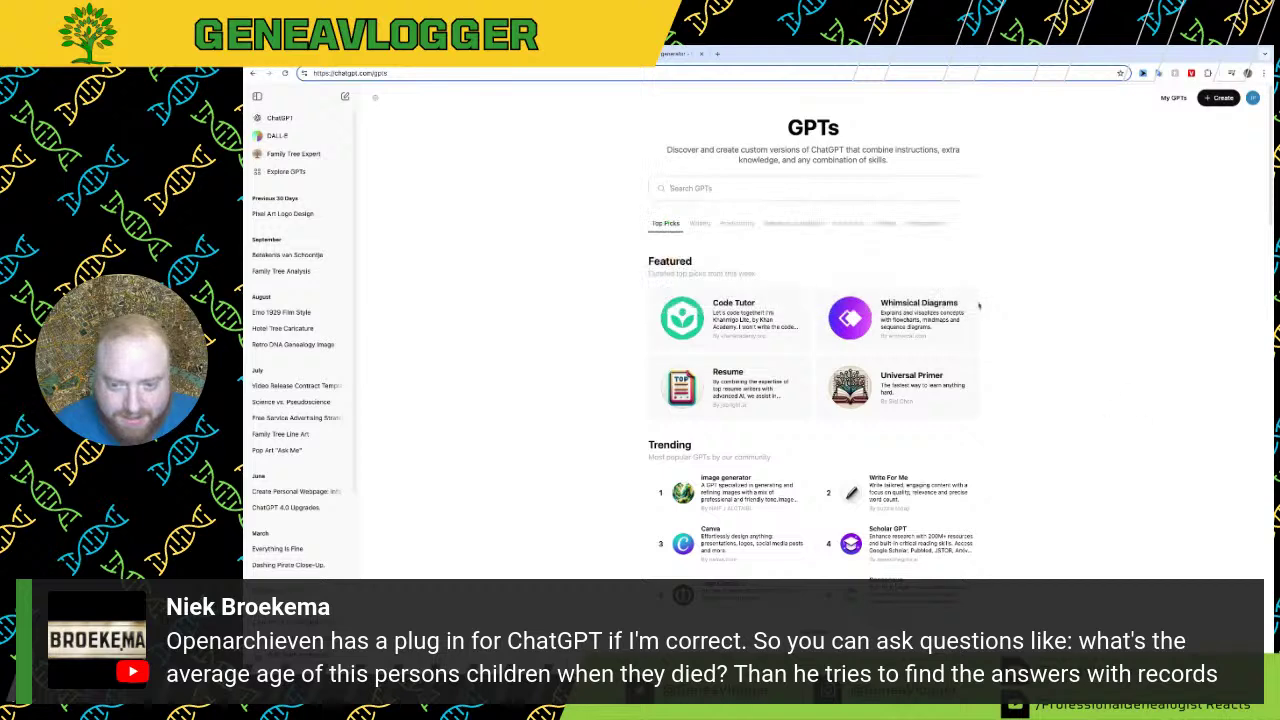
{"action": "left_click", "coordinate": [725, 187]}
{"action": "type", "text": "aenealogy"}
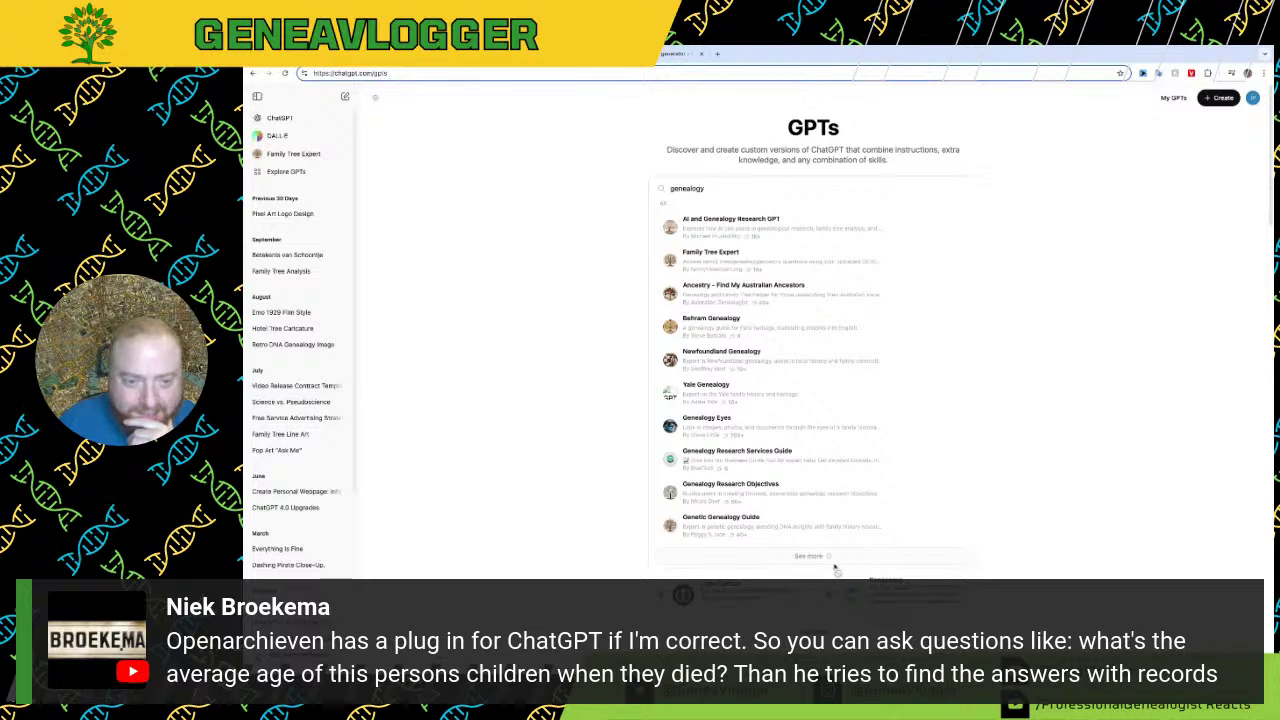
{"action": "left_click", "coordinate": [836, 560]}
{"action": "scroll", "coordinate": [879, 510], "scroll_direction": "down", "scroll_amount": 5}
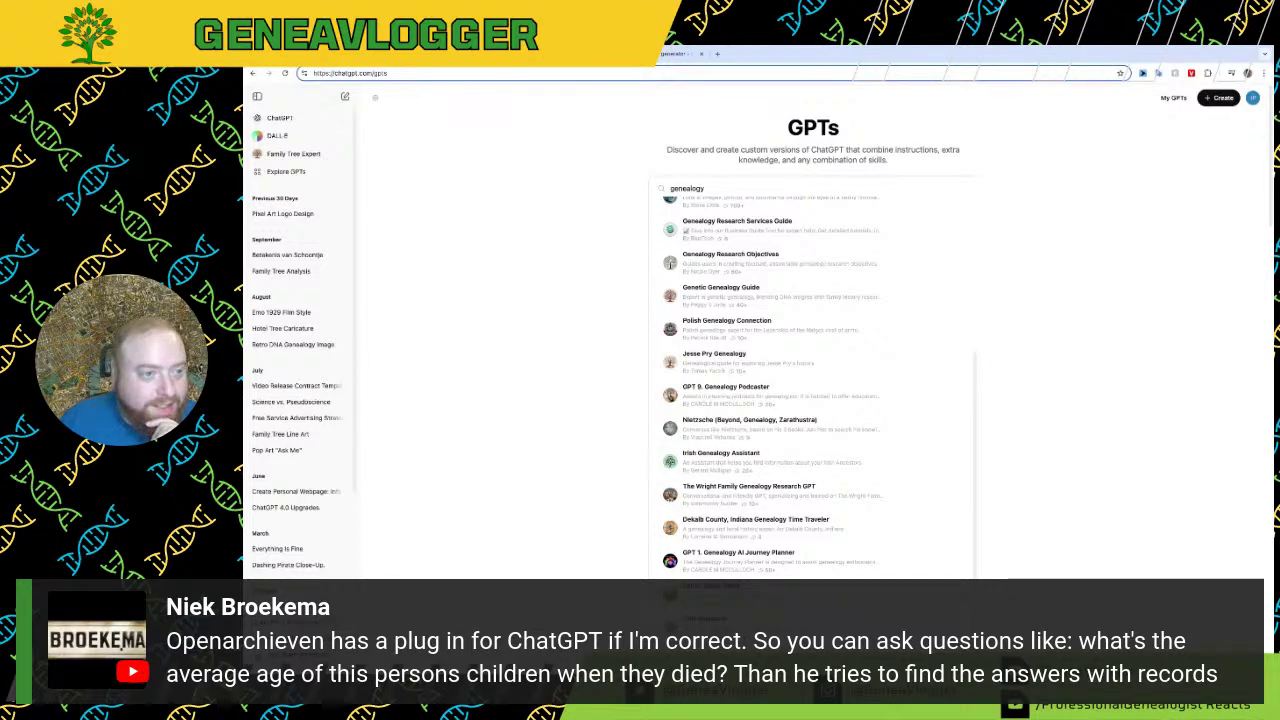
Step: Switch to the husband's Ancestry search results and open the log-house picture to read its "Old Homestead" text
{"action": "key", "text": "ctrl+Tab"}
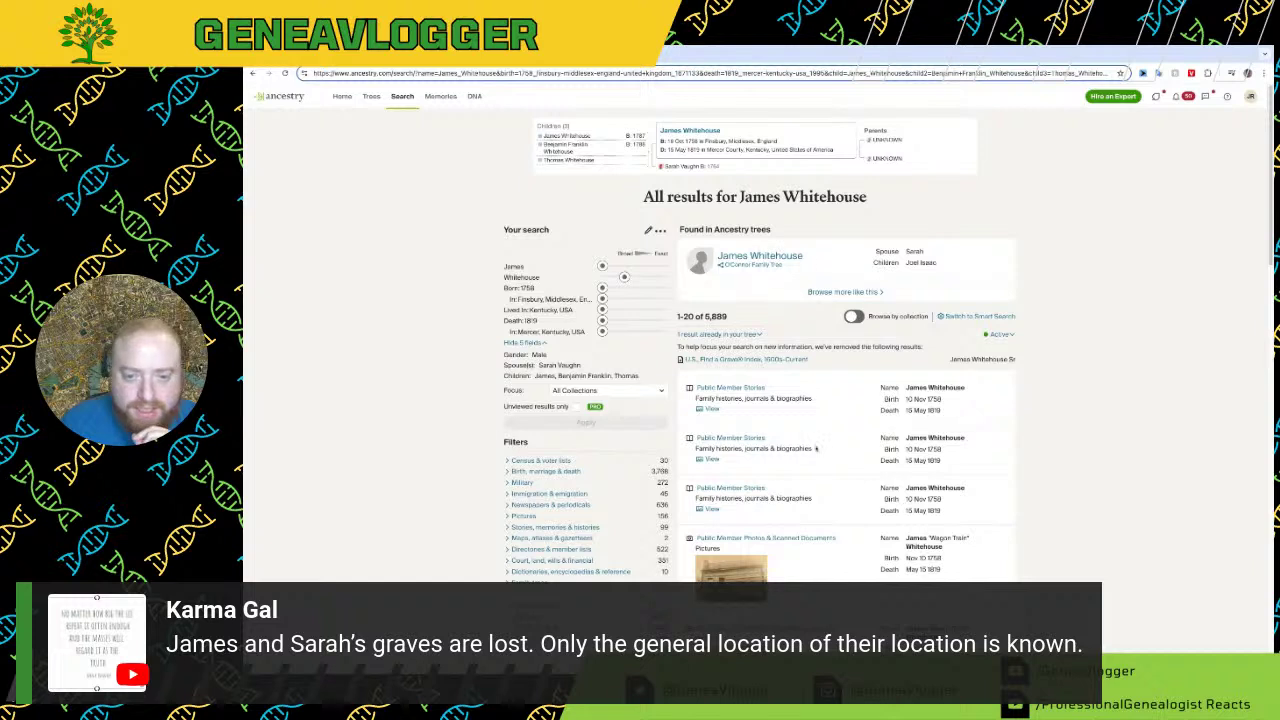
{"action": "scroll", "coordinate": [850, 467], "scroll_direction": "down", "scroll_amount": 1}
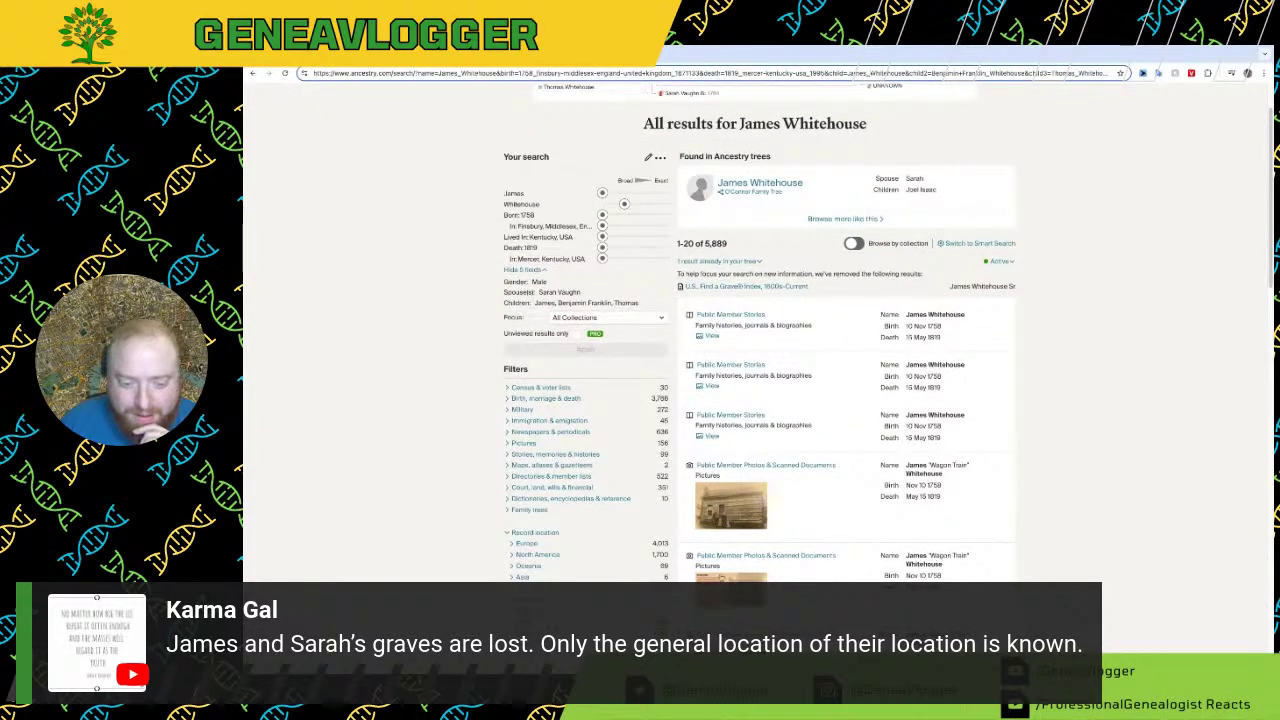
{"action": "left_click", "coordinate": [731, 505]}
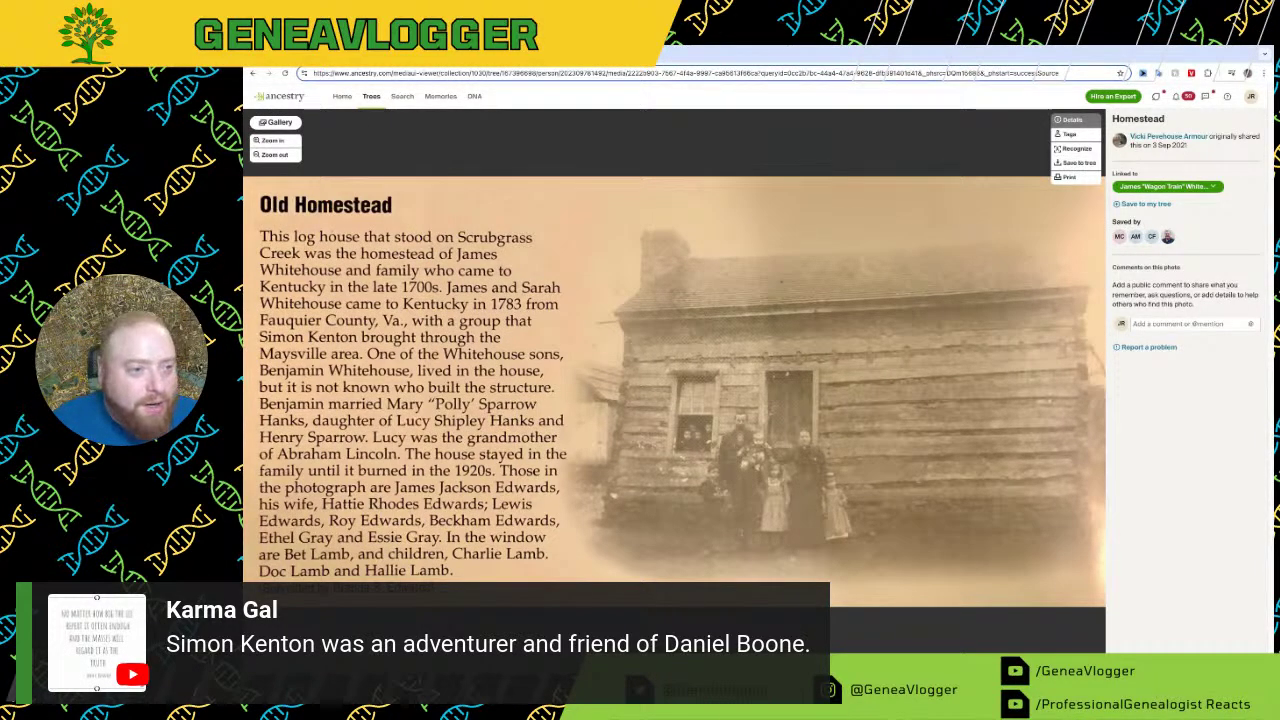
{"action": "key", "text": "ctrl+Tab"}
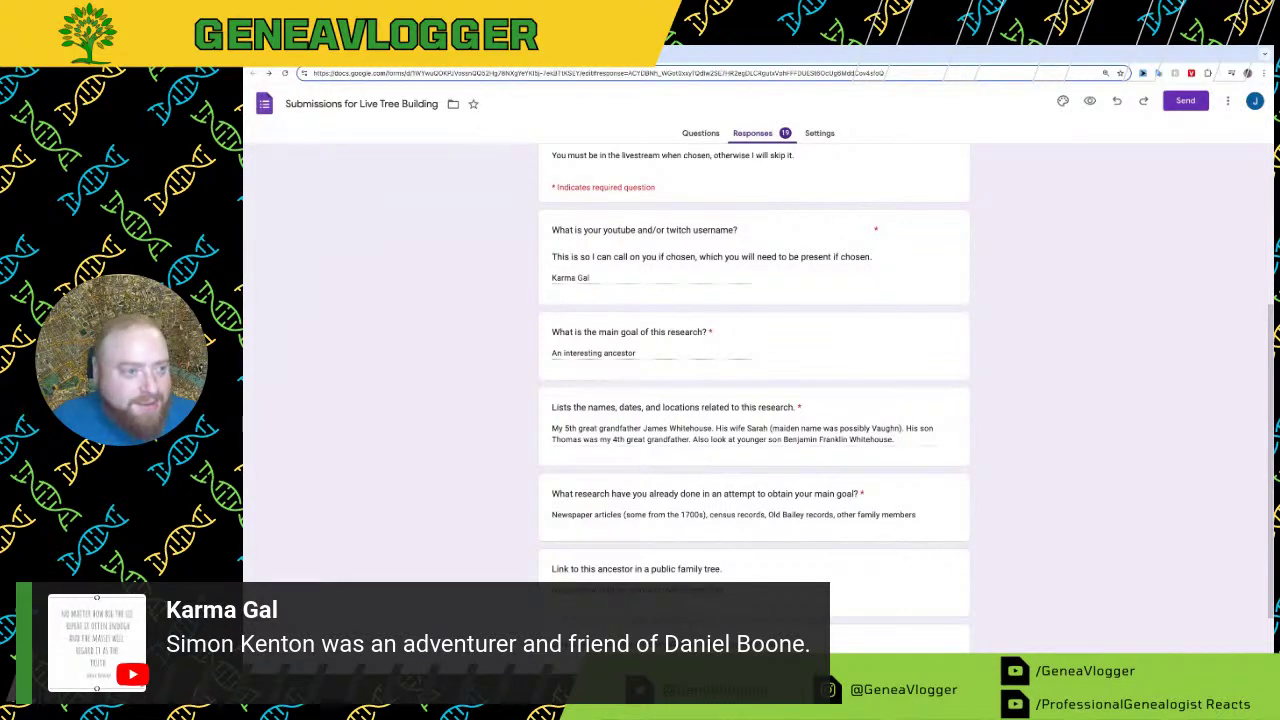
{"action": "key", "text": "ctrl+shift+Tab"}
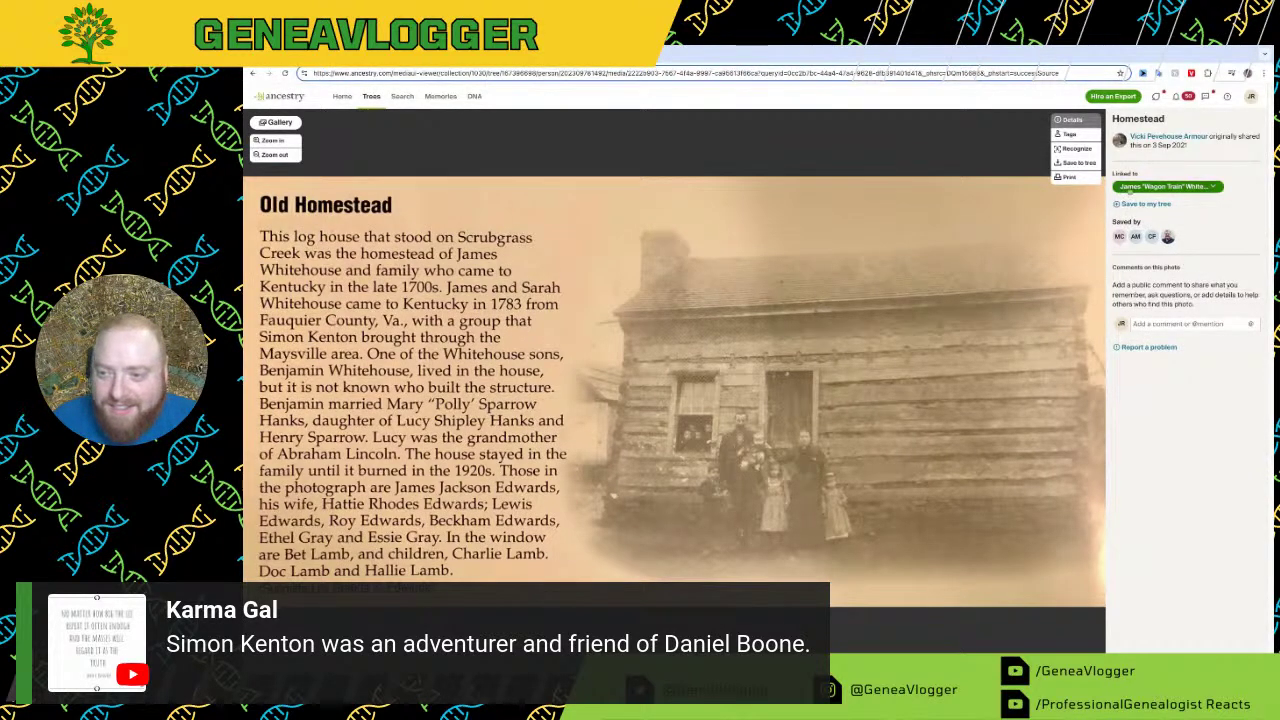
Step: Open the profile linked to the homestead photo, view the "settled in area" newspaper clipping in its gallery, and return to the gallery
{"action": "left_click", "coordinate": [1165, 186]}
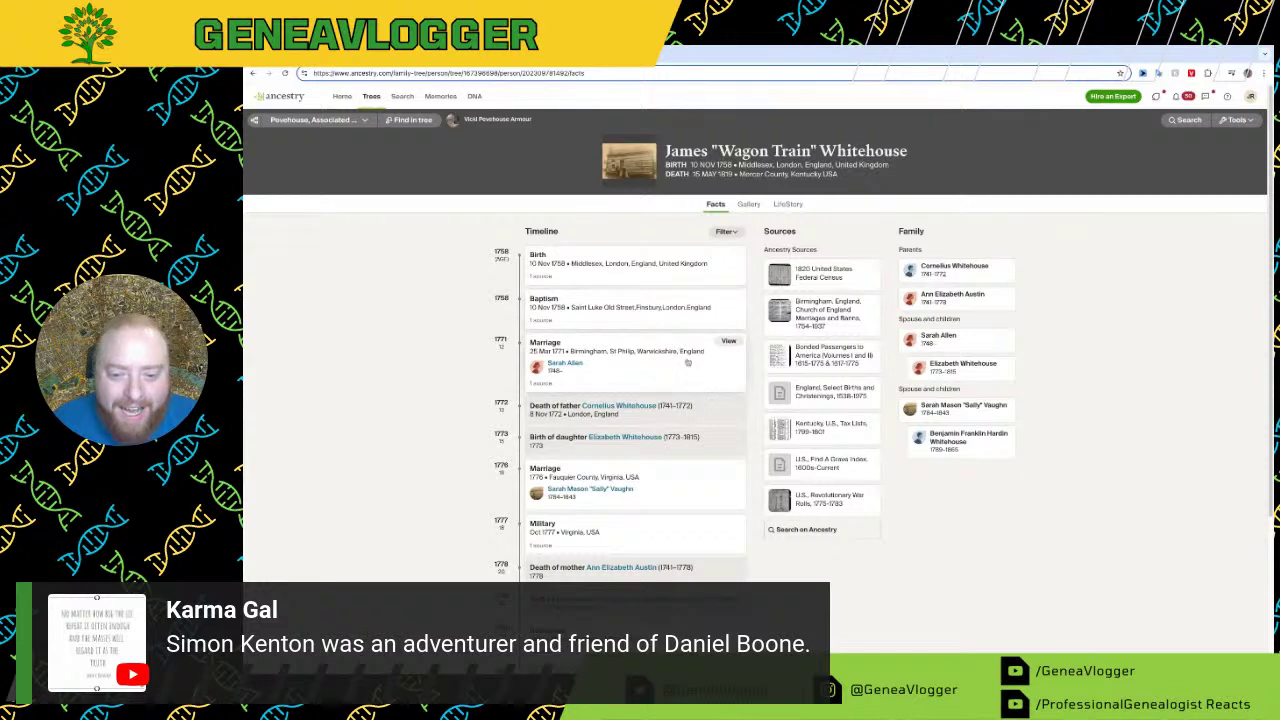
{"action": "left_click", "coordinate": [755, 213]}
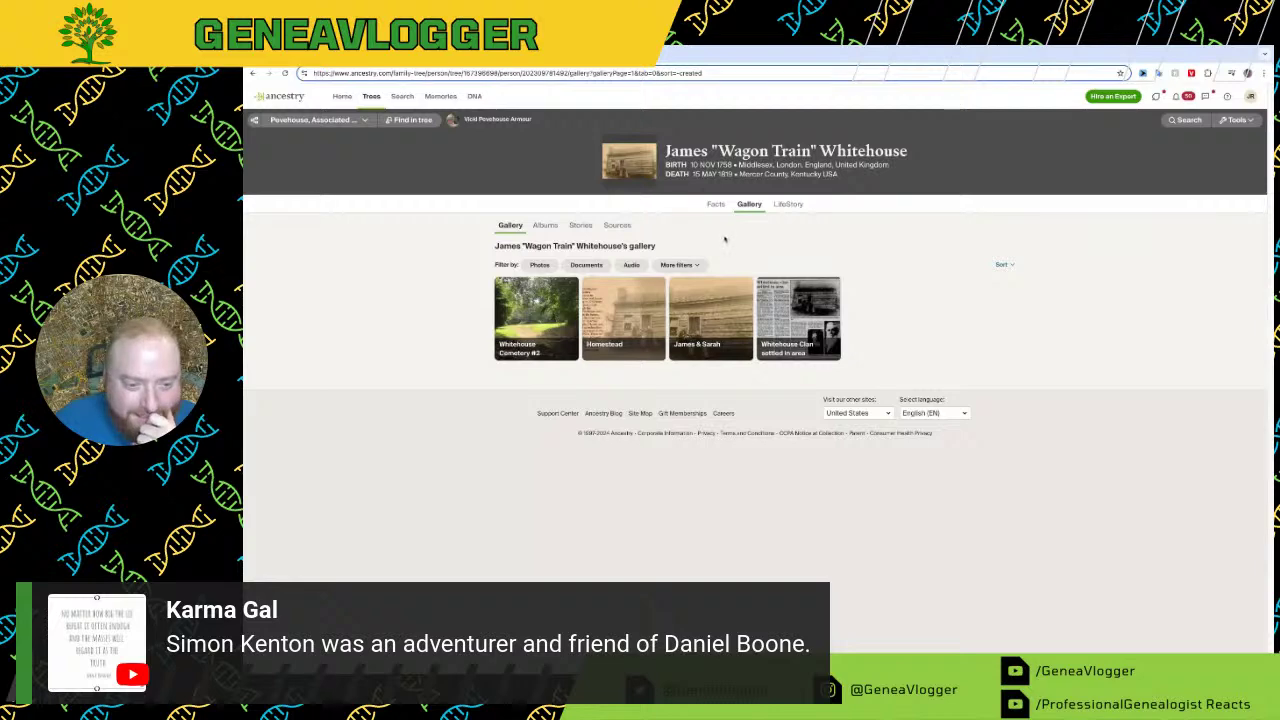
{"action": "left_click", "coordinate": [808, 306]}
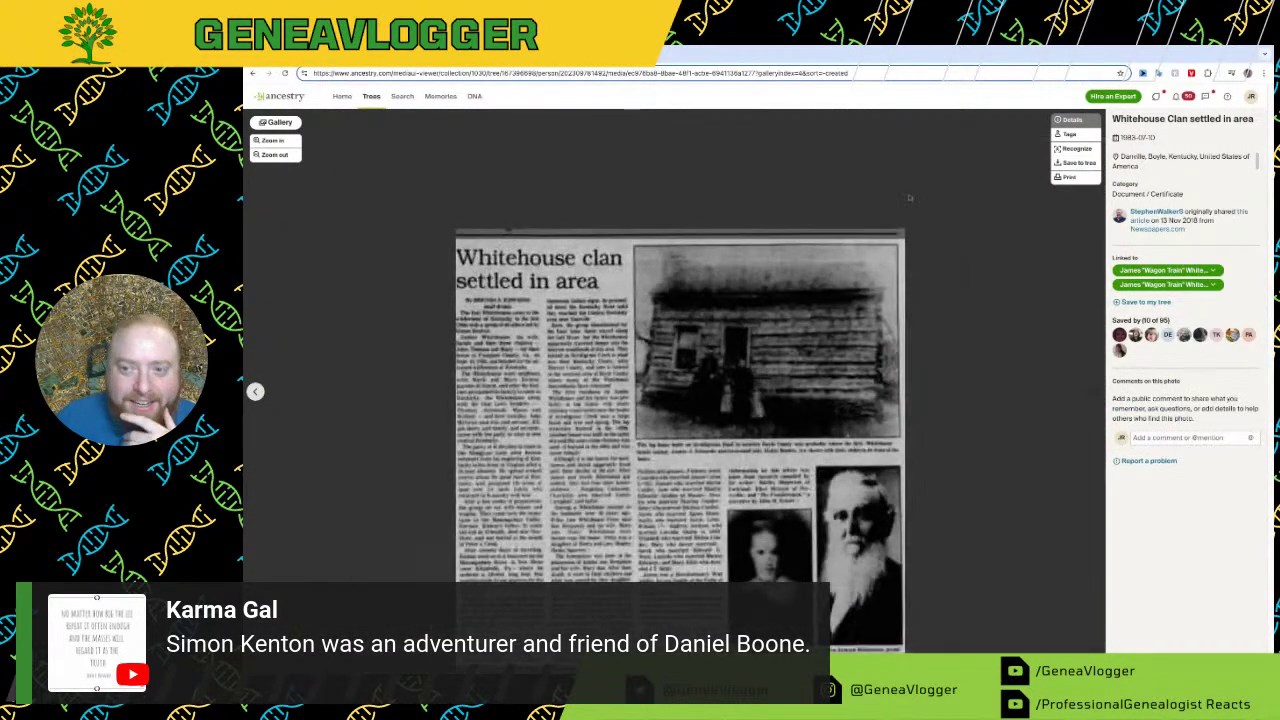
{"action": "left_click", "coordinate": [253, 73]}
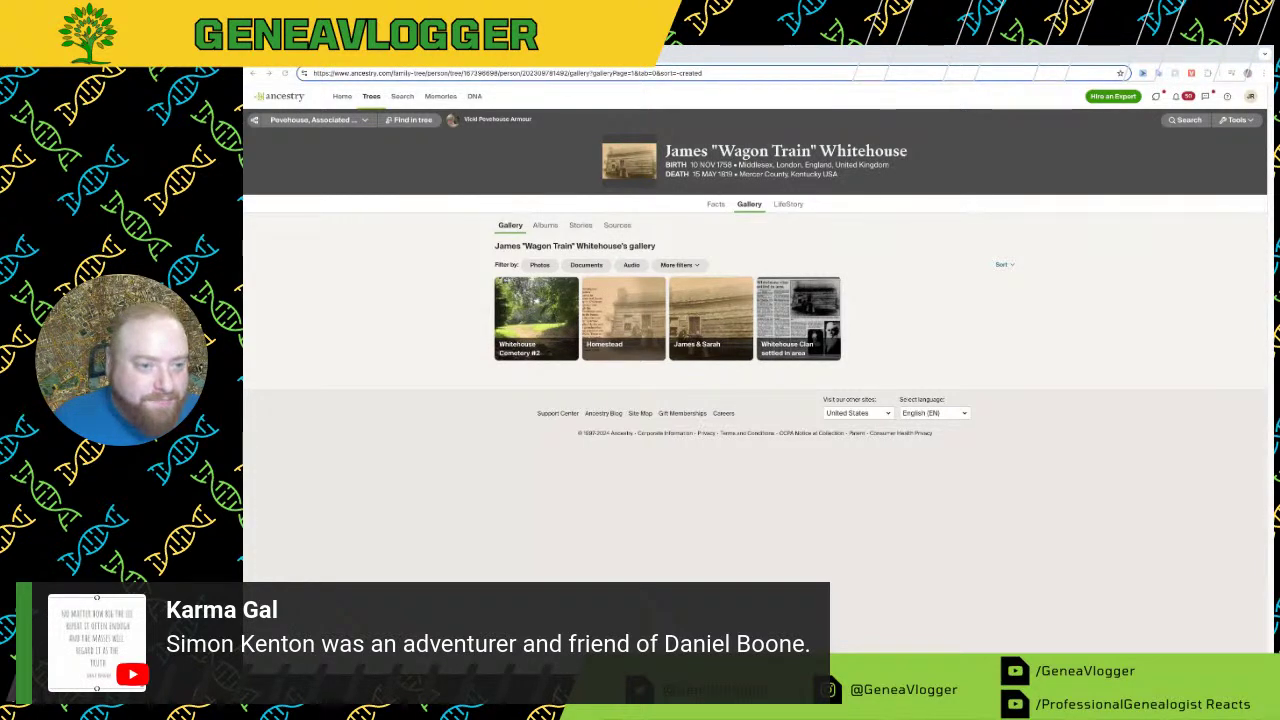
Step: Switch to Newspapers.com and search for the family surname followed by "clan" as an exact phrase
{"action": "key", "text": "ctrl+Tab"}
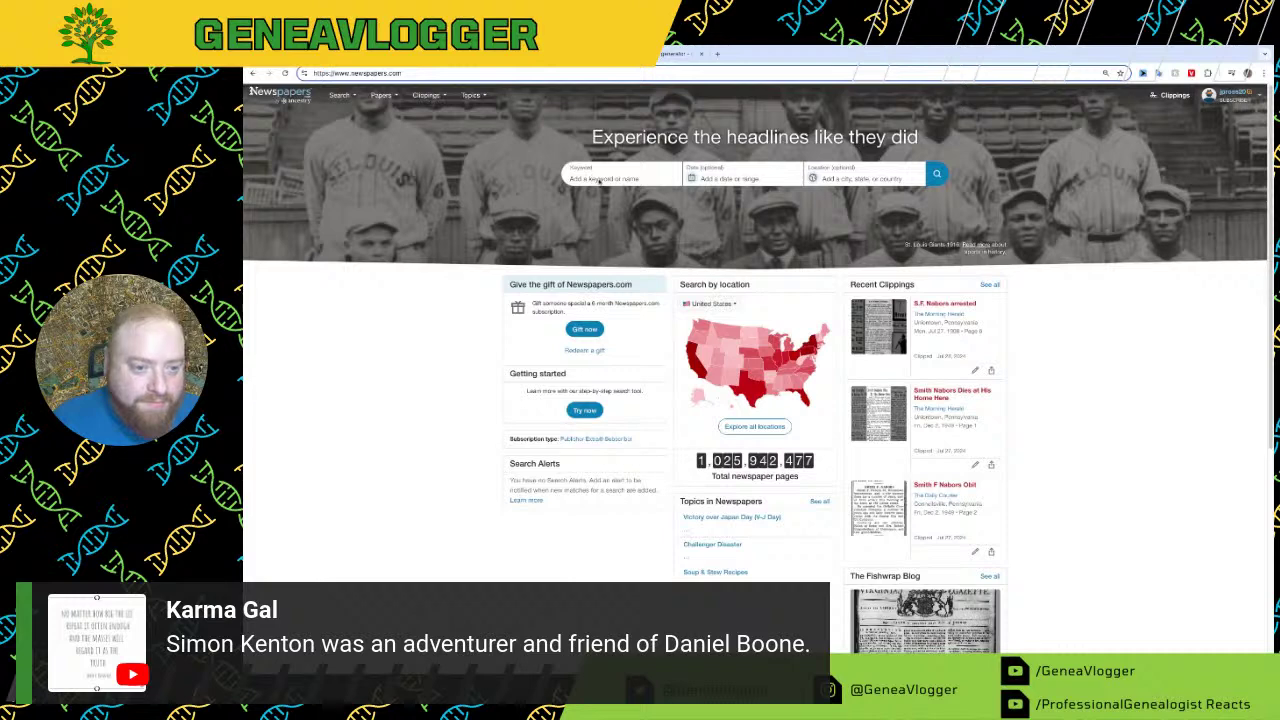
{"action": "left_click", "coordinate": [592, 178]}
{"action": "type", "text": "\"Smithhouse clem"}
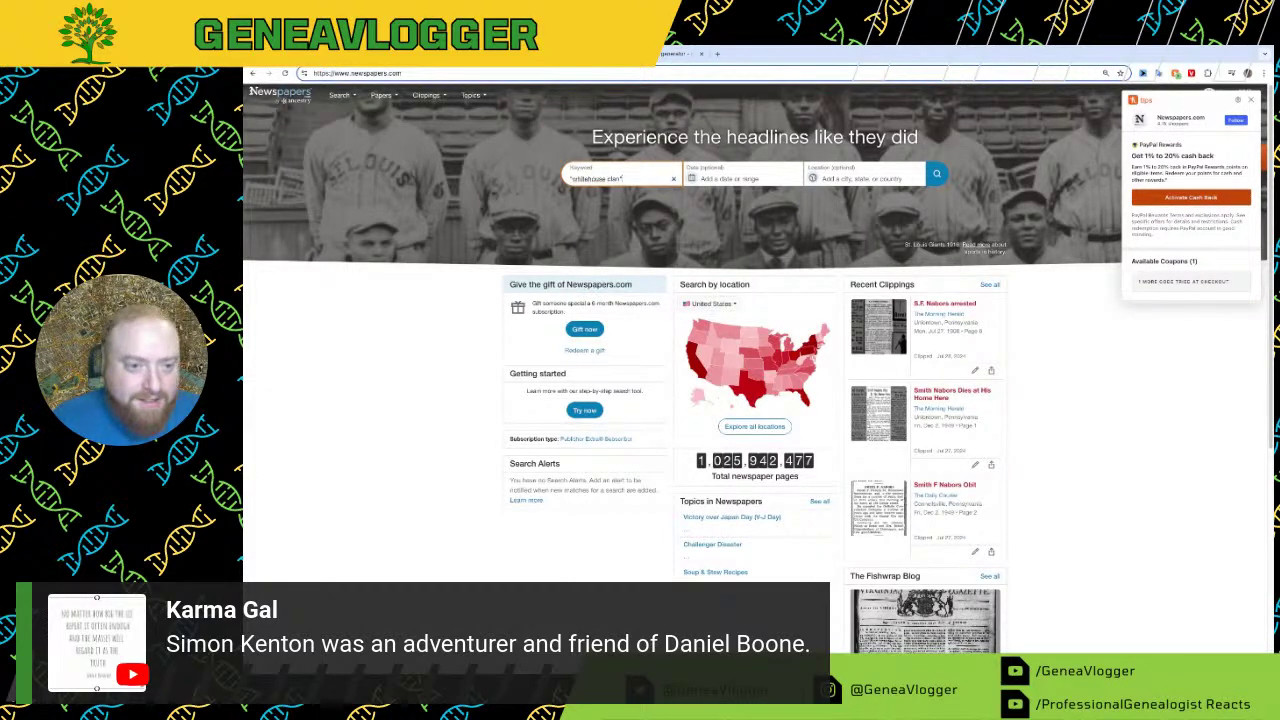
{"action": "key", "text": "Return"}
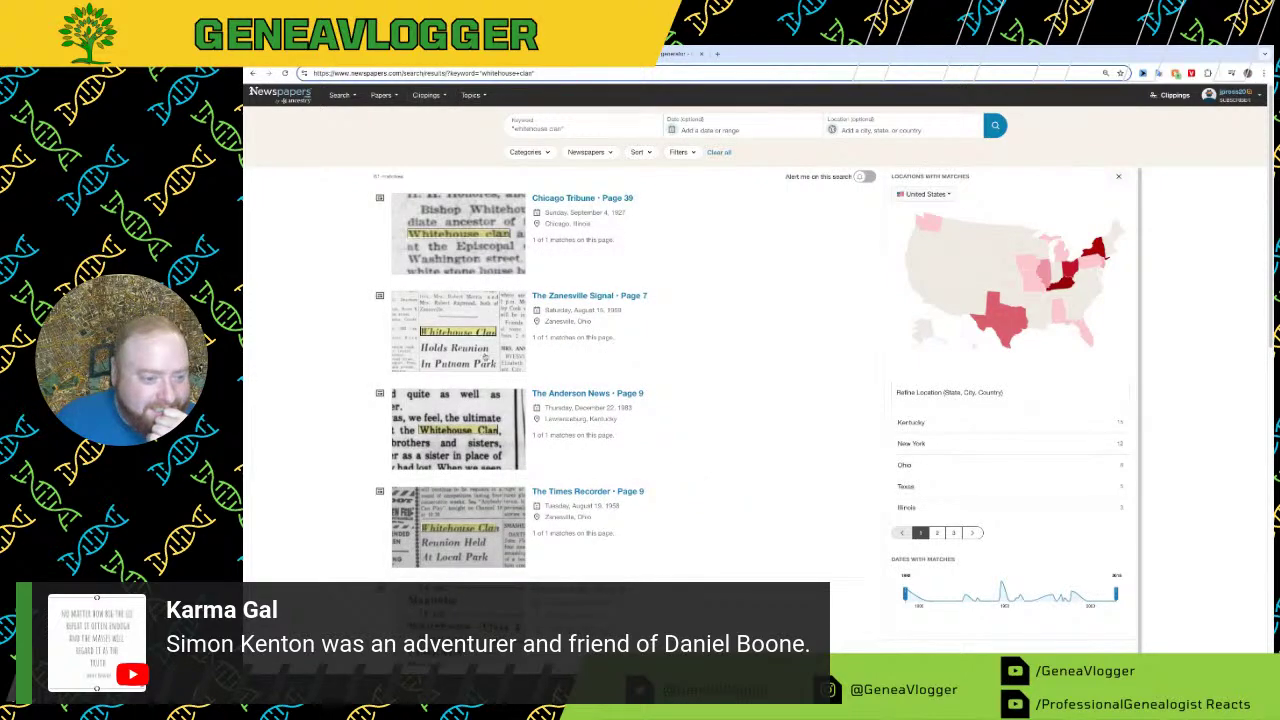
Step: Read the Putnam Park reunion article on page 7 of The Zanesville Signal and return to the search results
{"action": "left_click", "coordinate": [435, 340]}
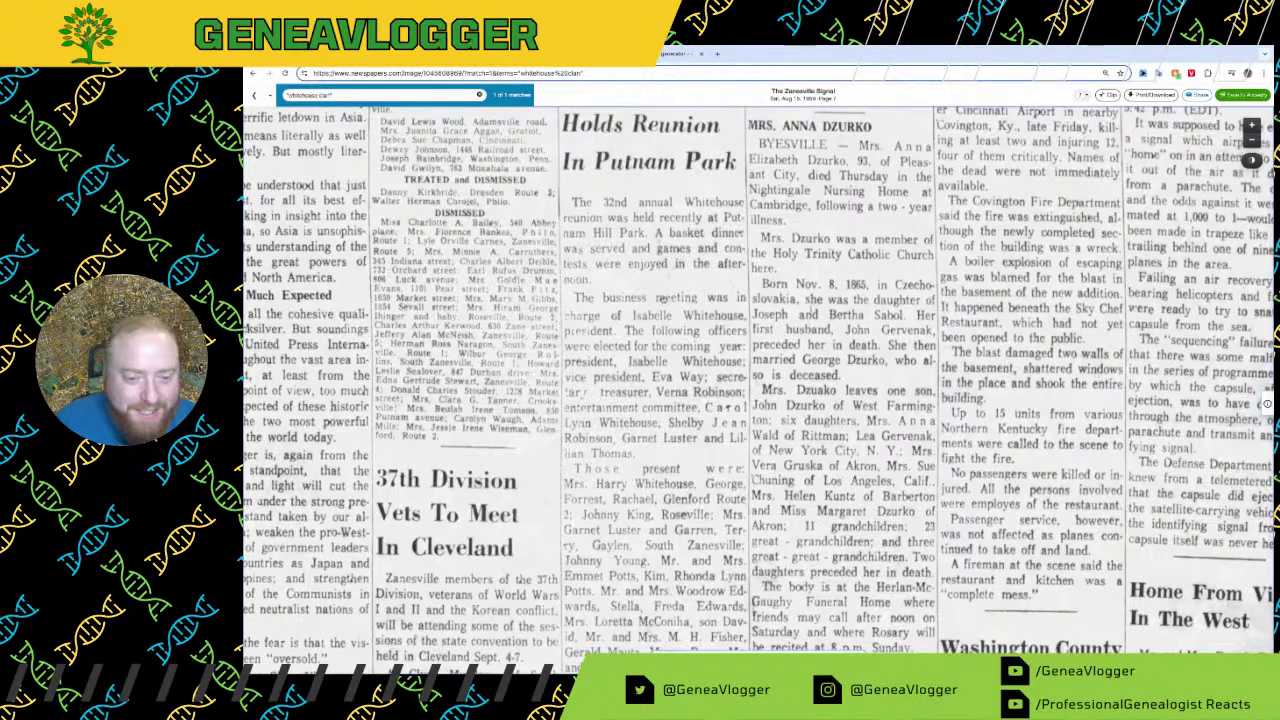
{"action": "scroll", "coordinate": [670, 305], "scroll_direction": "down", "scroll_amount": 1}
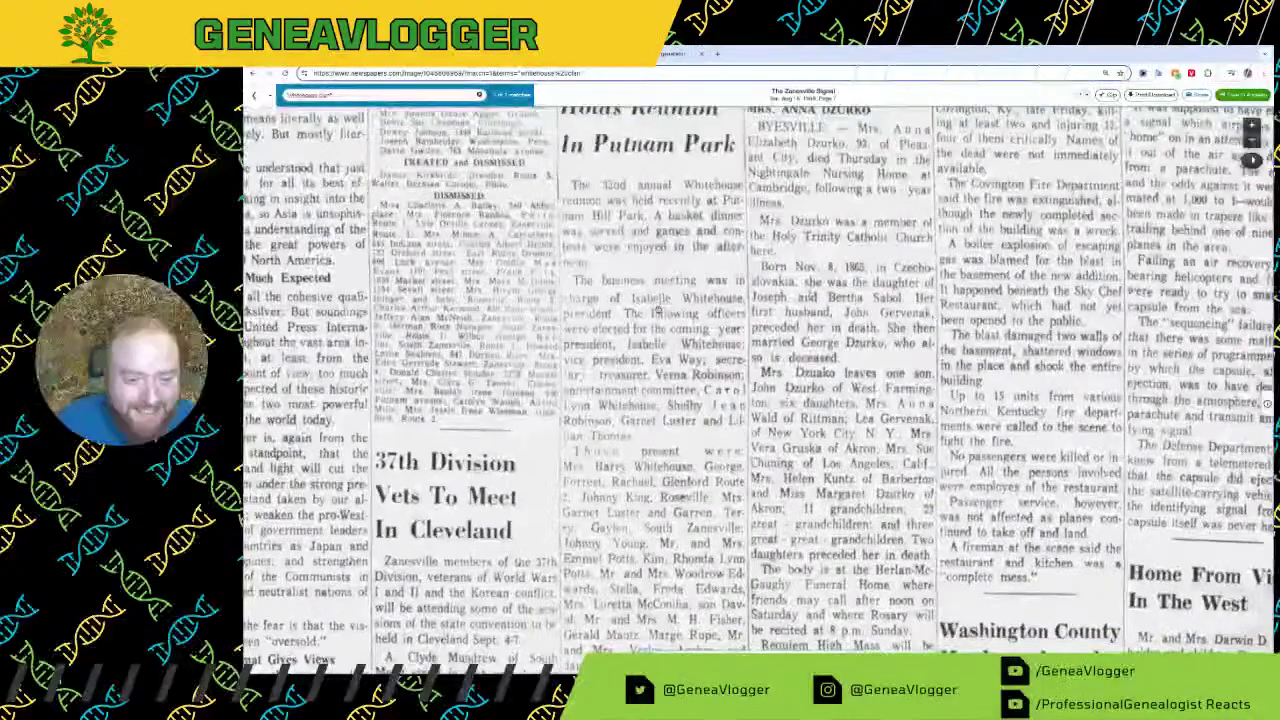
{"action": "scroll", "coordinate": [658, 320], "scroll_direction": "down", "scroll_amount": 3}
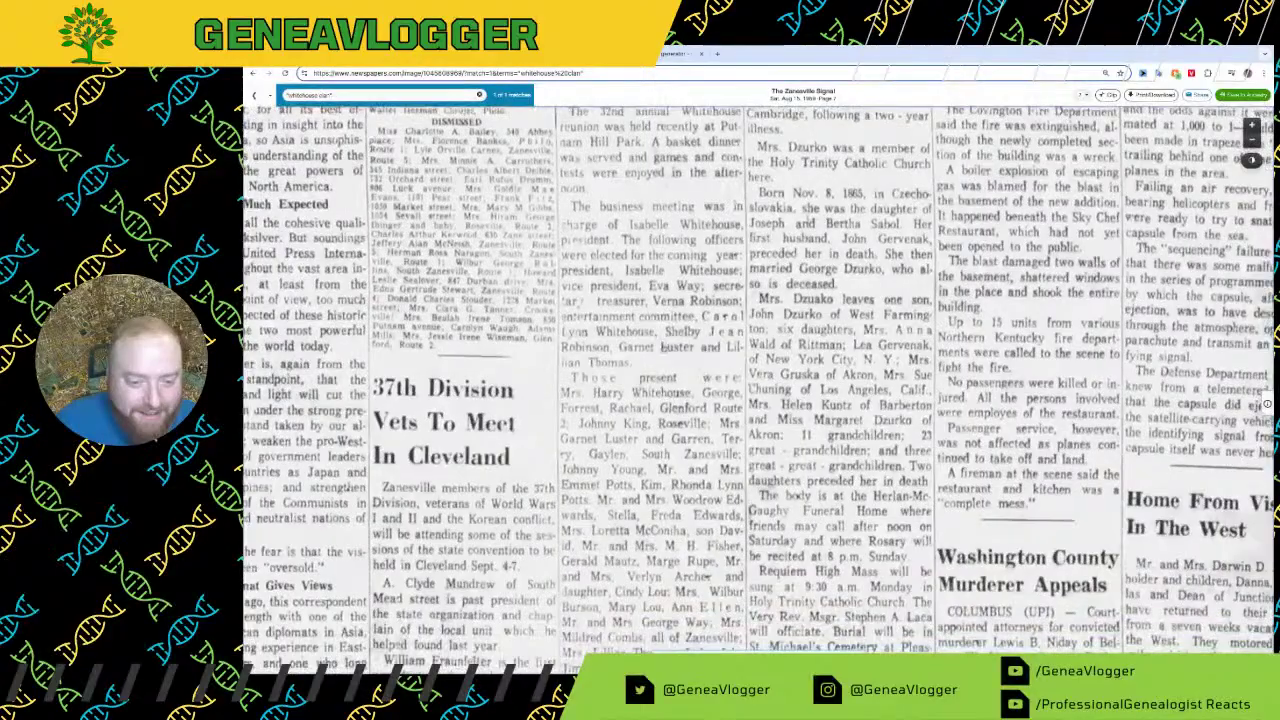
{"action": "scroll", "coordinate": [660, 380], "scroll_direction": "down", "scroll_amount": 7}
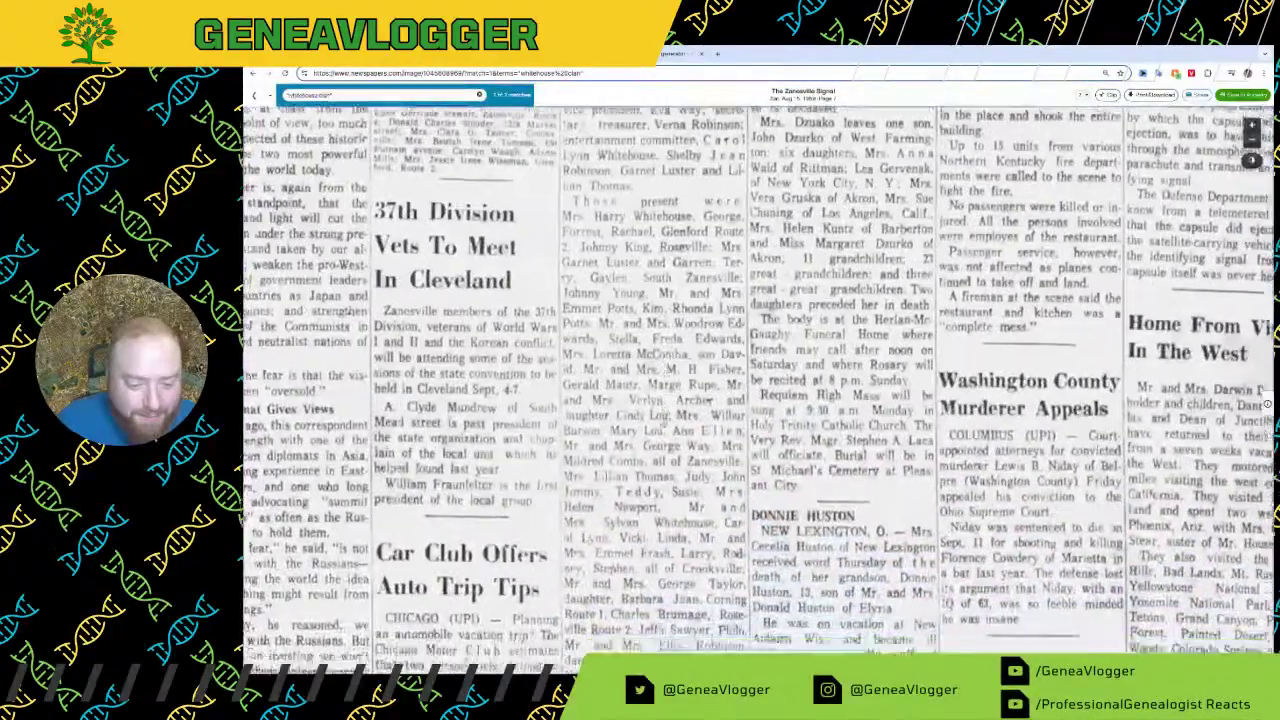
{"action": "scroll", "coordinate": [660, 380], "scroll_direction": "down", "scroll_amount": 15}
{"action": "scroll", "coordinate": [660, 380], "scroll_direction": "up", "scroll_amount": 15}
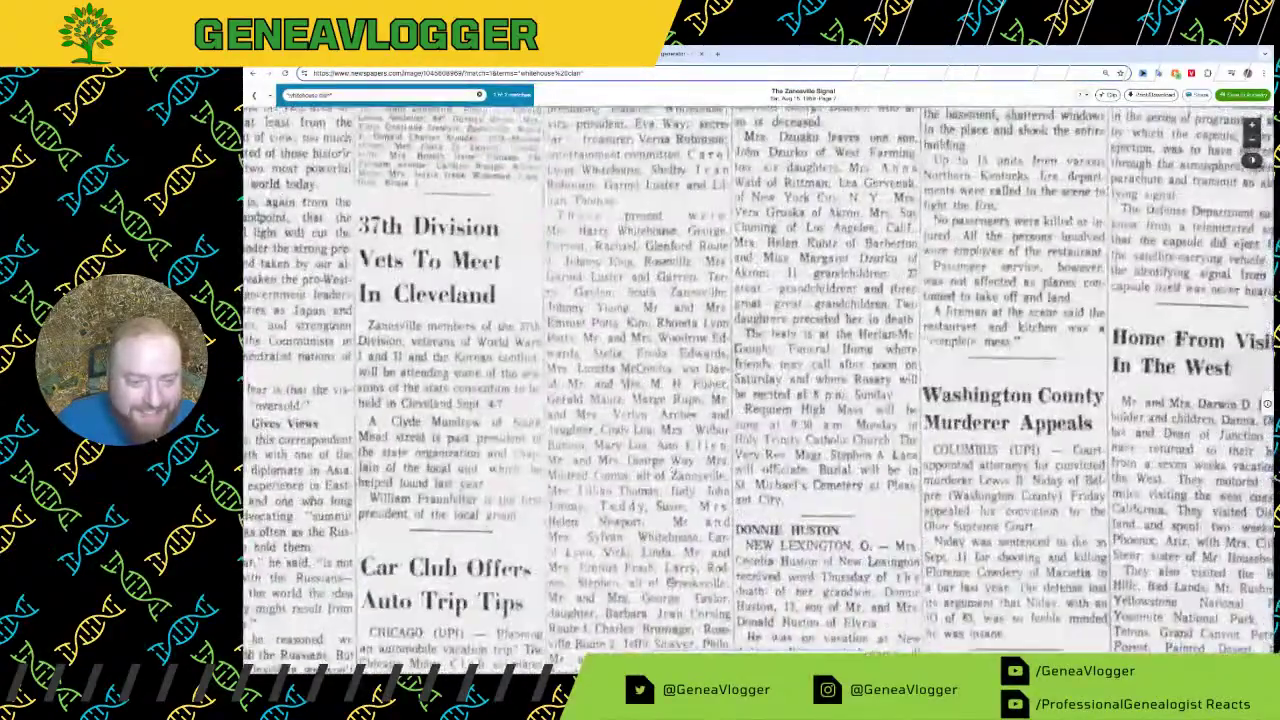
{"action": "scroll", "coordinate": [660, 380], "scroll_direction": "up", "scroll_amount": 6}
{"action": "left_click", "coordinate": [255, 95]}
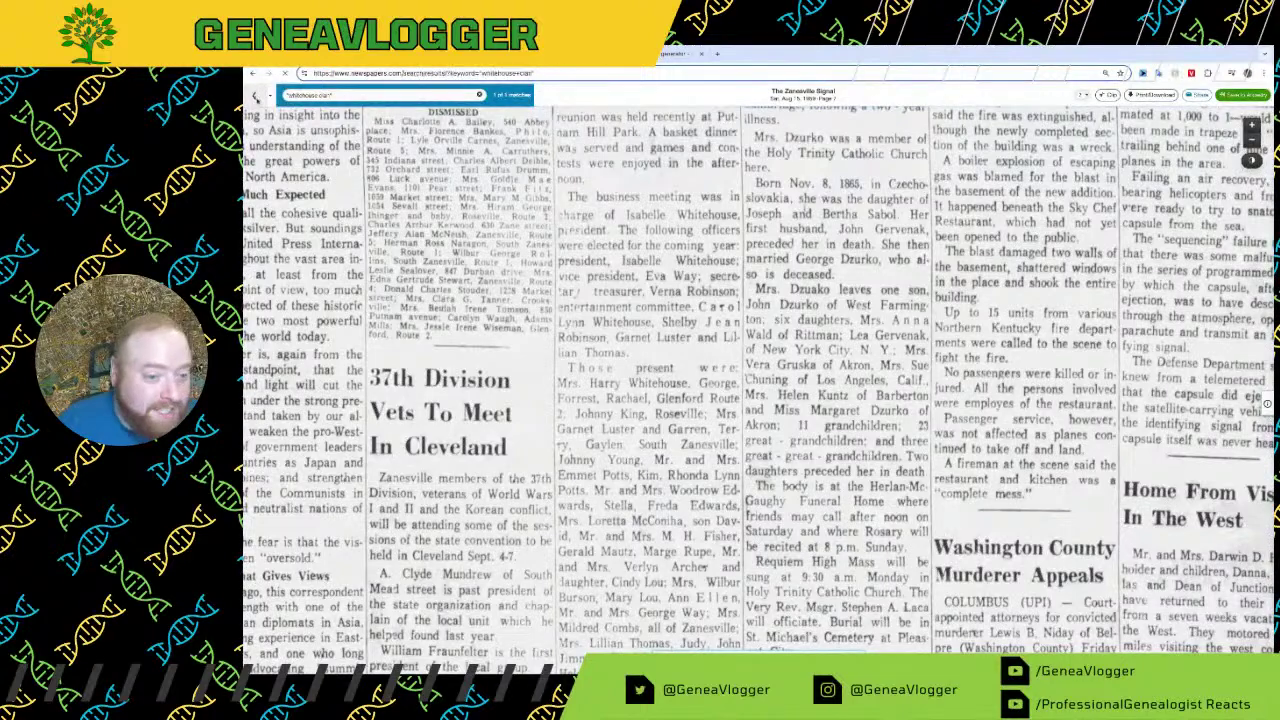
Step: Examine the highlighted match on page 39 of the 1927 Chicago Tribune and return to the search results
{"action": "left_click", "coordinate": [457, 226]}
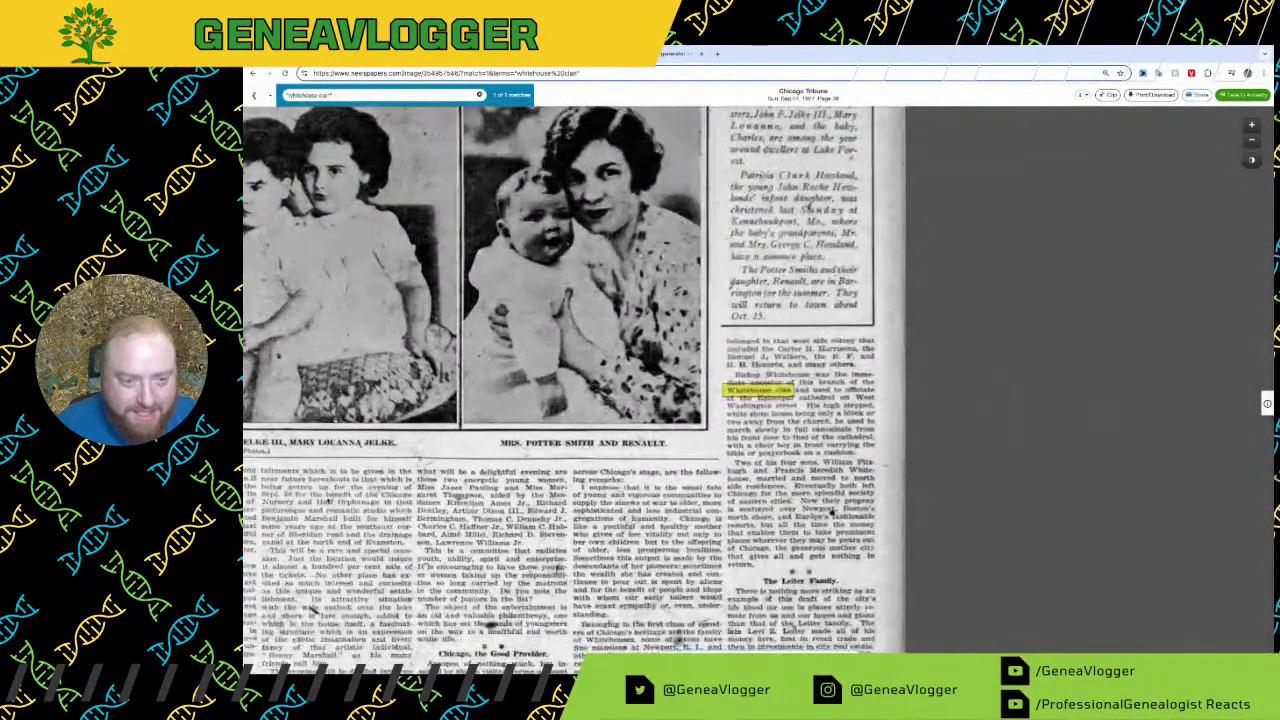
{"action": "scroll", "coordinate": [690, 380], "scroll_direction": "down", "scroll_amount": 4}
{"action": "scroll", "coordinate": [690, 380], "scroll_direction": "down", "scroll_amount": 5}
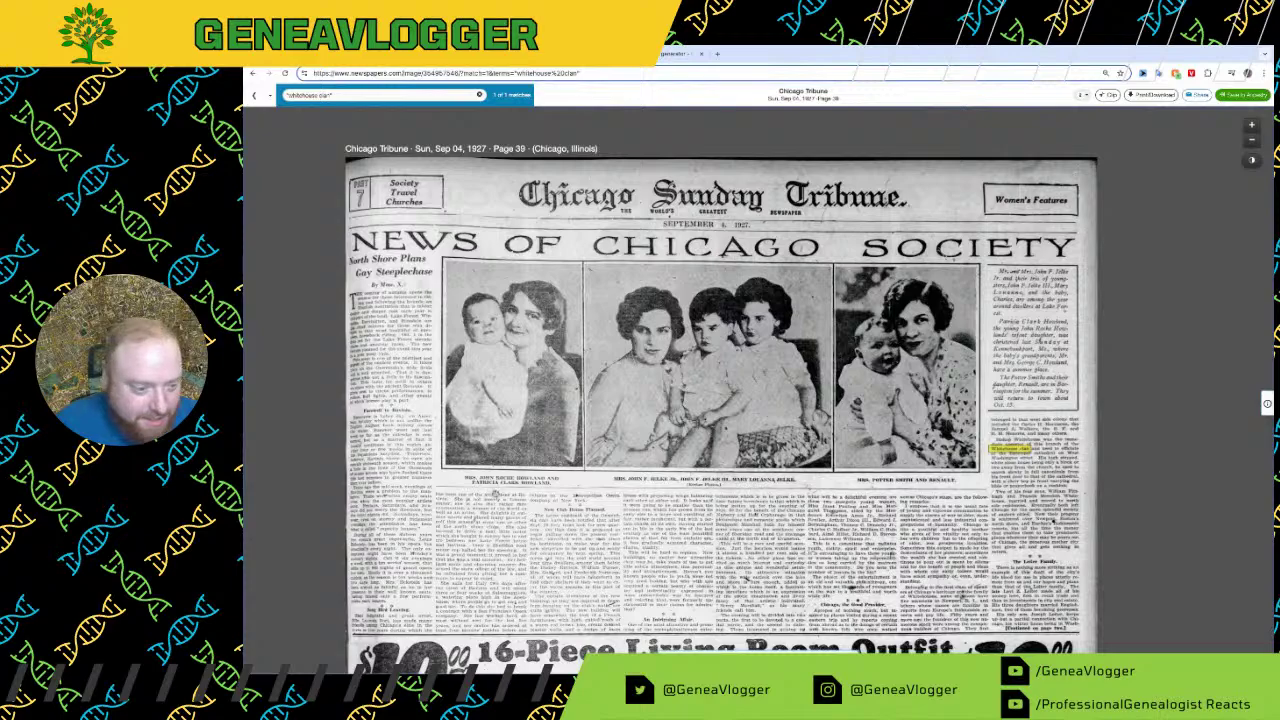
{"action": "scroll", "coordinate": [1082, 476], "scroll_direction": "down", "scroll_amount": 1}
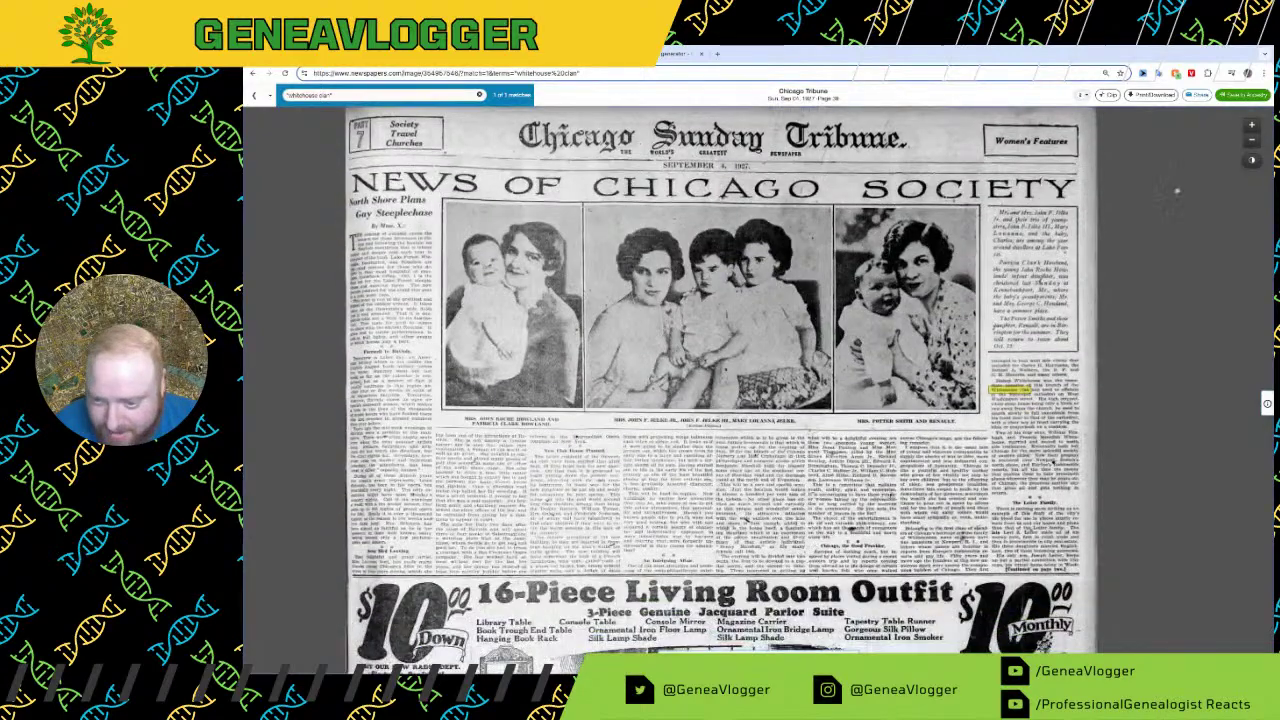
{"action": "scroll", "coordinate": [1123, 510], "scroll_direction": "up", "scroll_amount": 4}
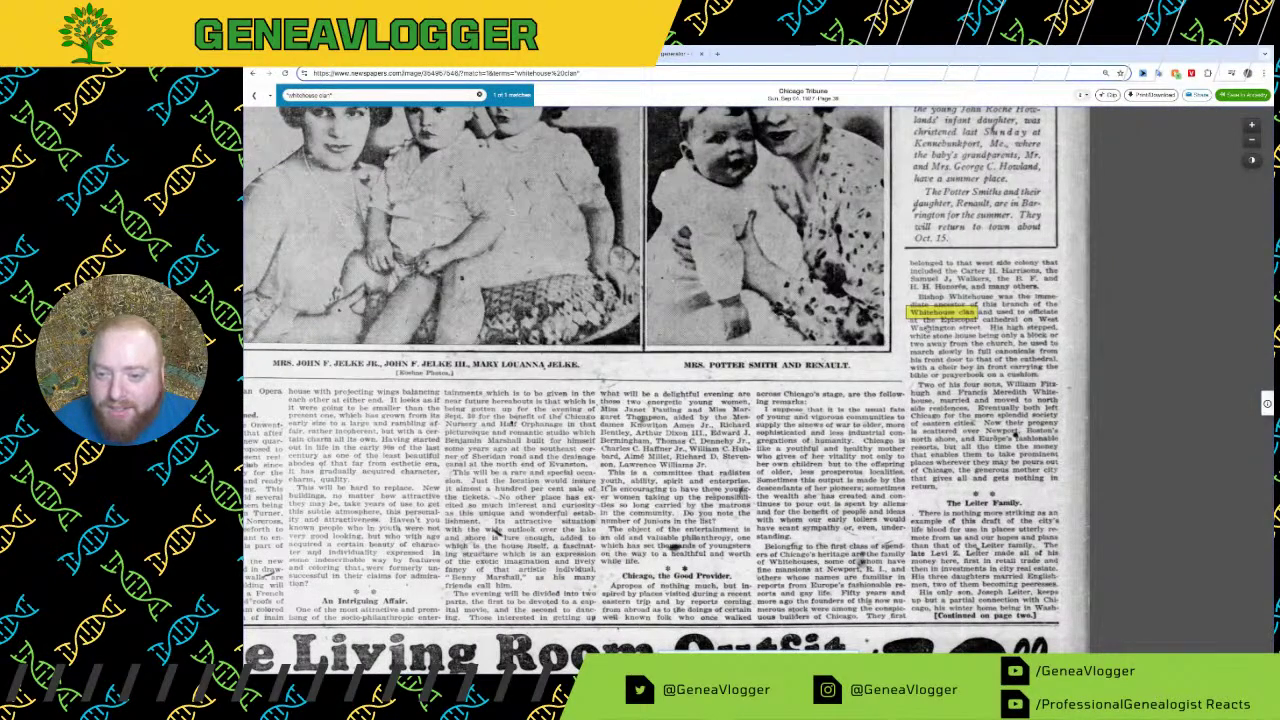
{"action": "left_click_drag", "start_coordinate": [430, 420], "coordinate": [974, 541]}
{"action": "key", "text": "alt+Left"}
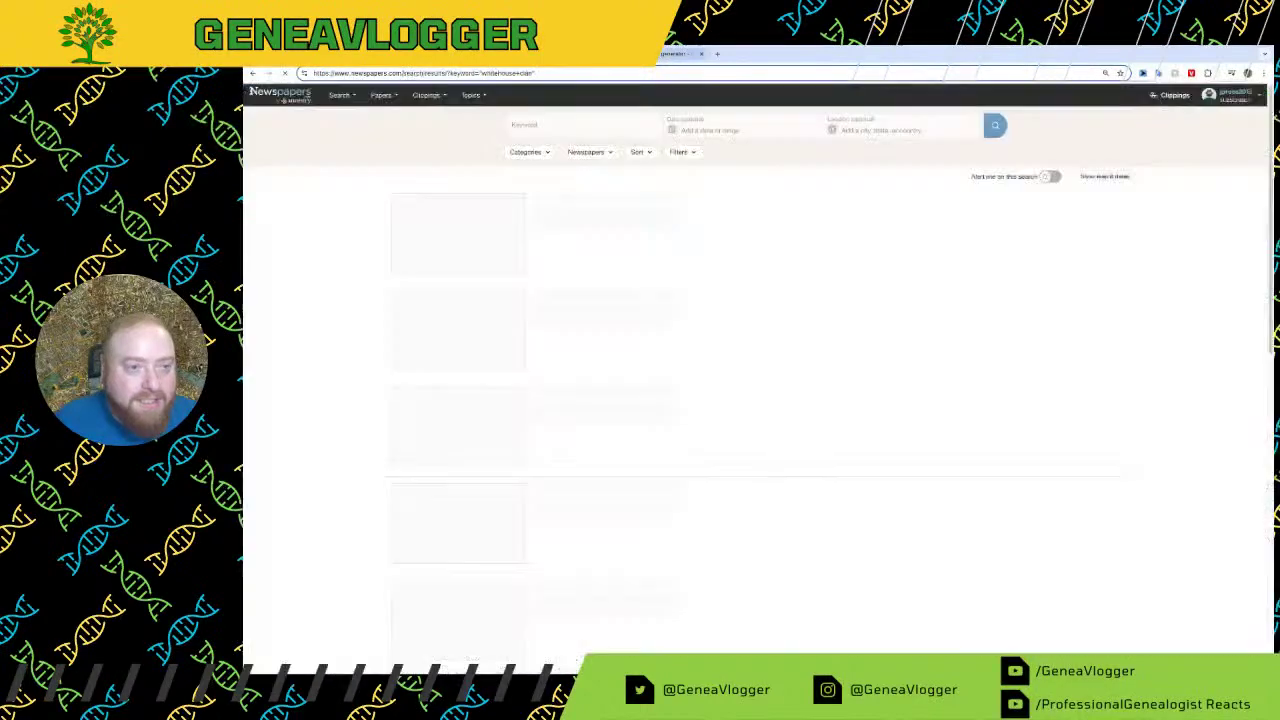
Step: Copy the ancestor's WikiTree link from the submission form and open it in a new browser tab
{"action": "key", "text": "ctrl+Tab"}
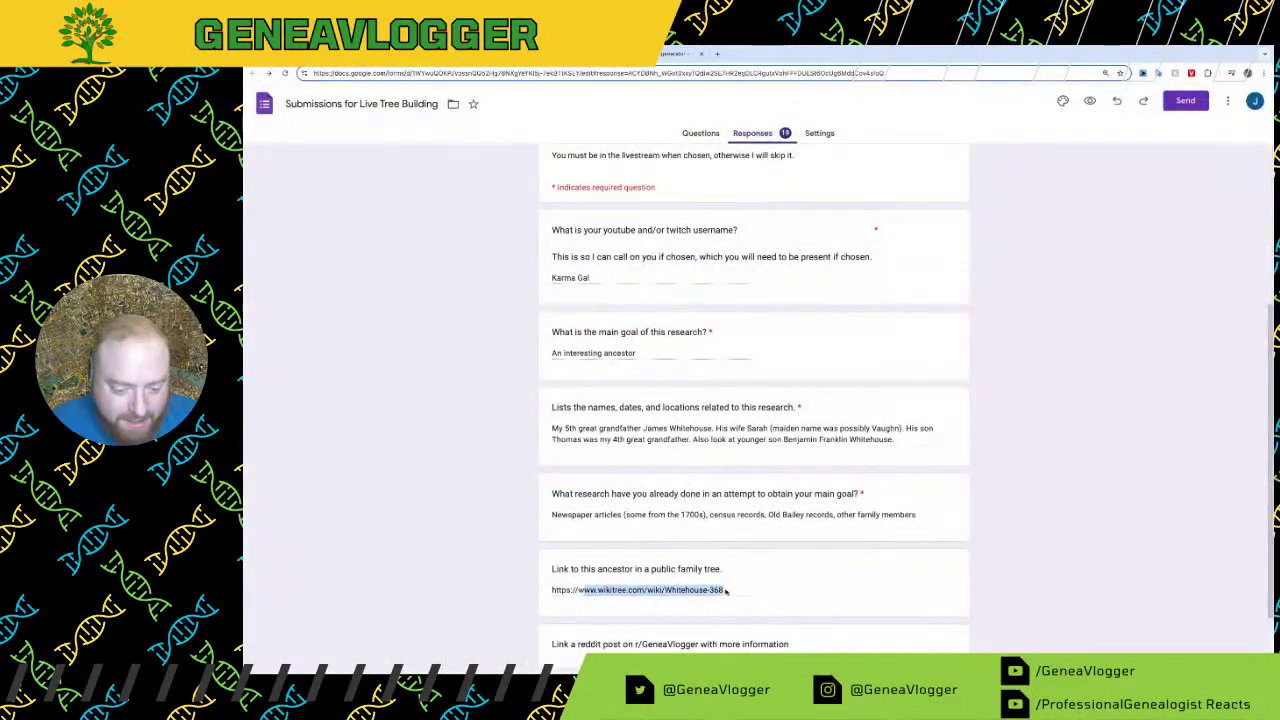
{"action": "key", "text": "ctrl+Tab"}
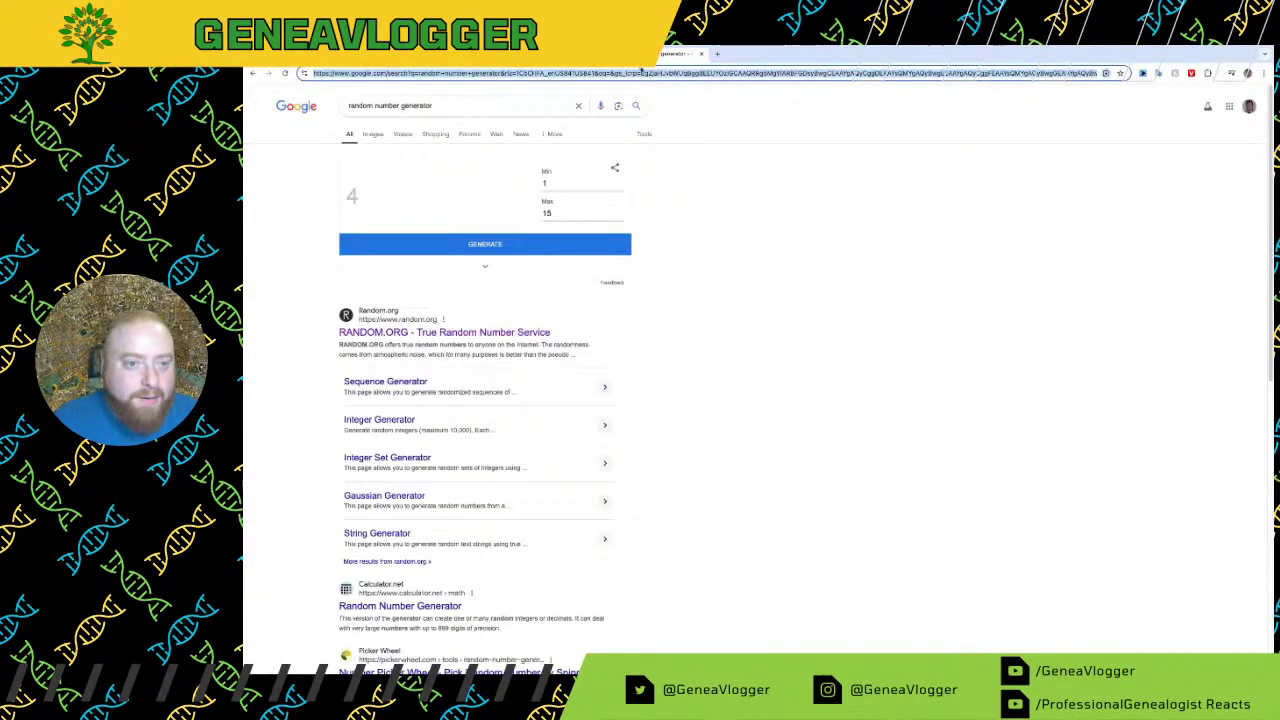
{"action": "key", "text": "ctrl+t"}
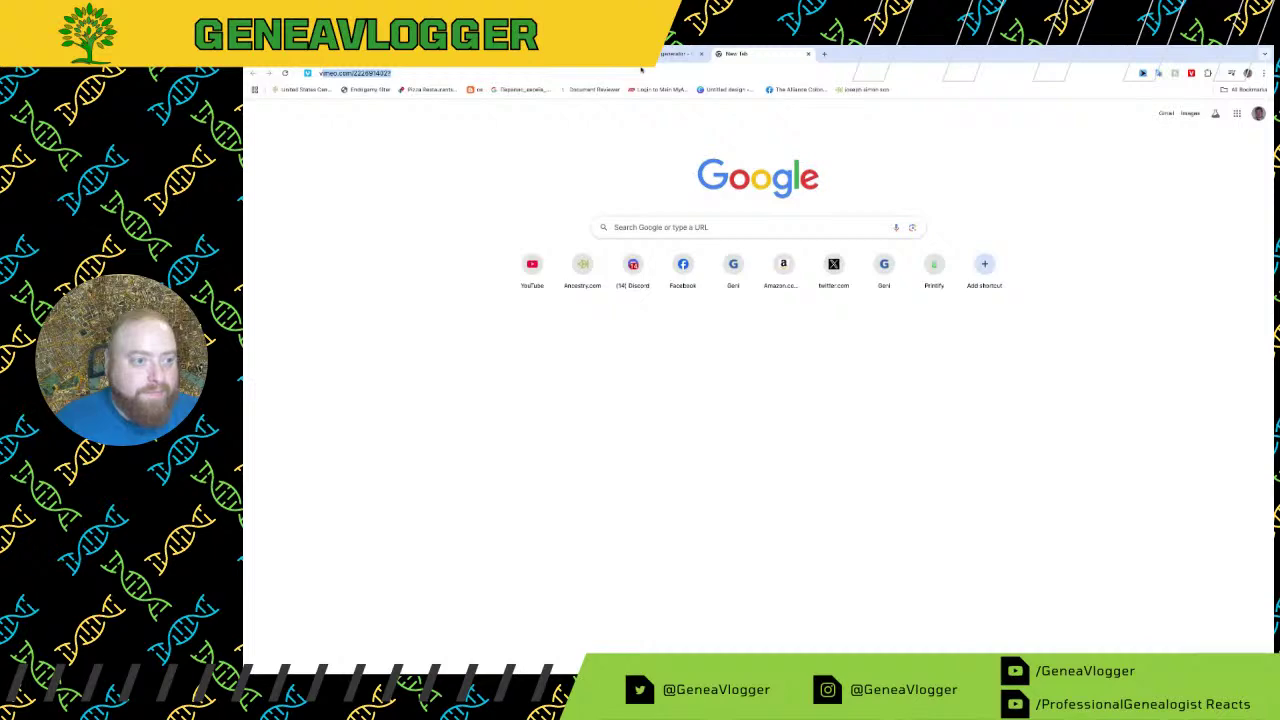
{"action": "type", "text": "https://www.wikitree.com/wiki/Whitehouse-268"}
{"action": "key", "text": "Return"}
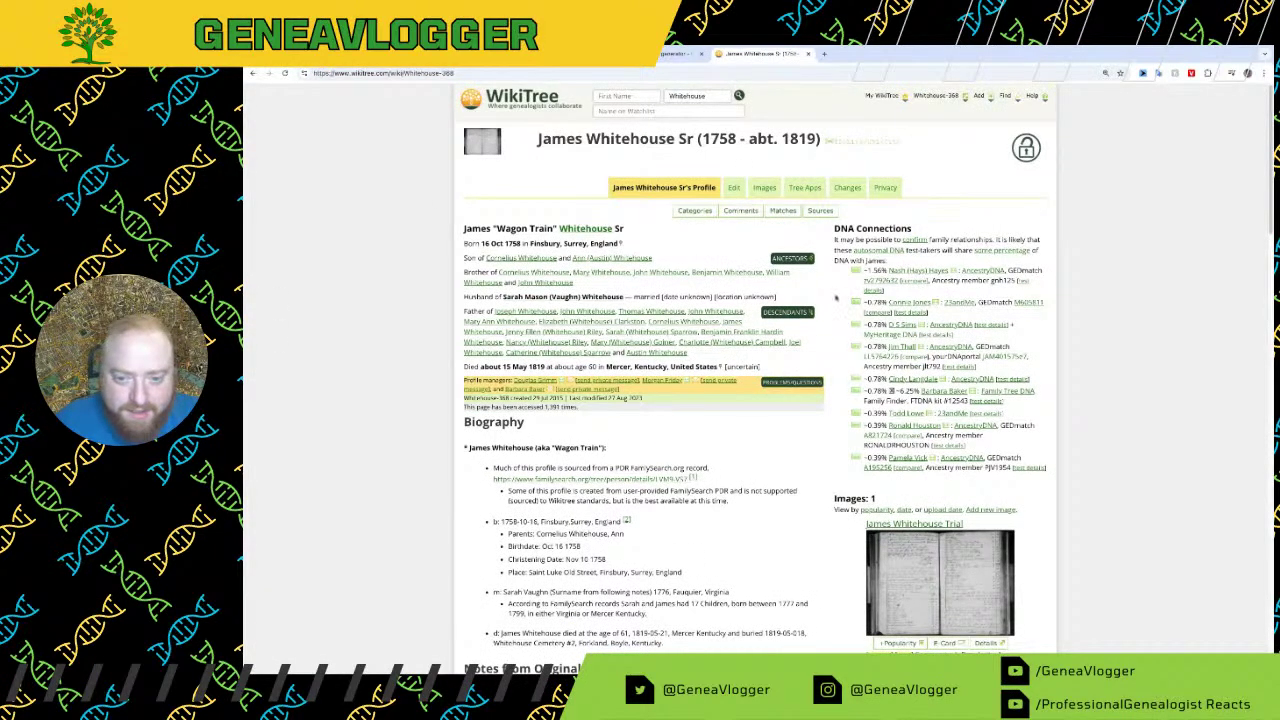
Step: Show the ancestor's descendants on the WikiTree profile and look through the list of his children and grandchildren
{"action": "left_click", "coordinate": [787, 312]}
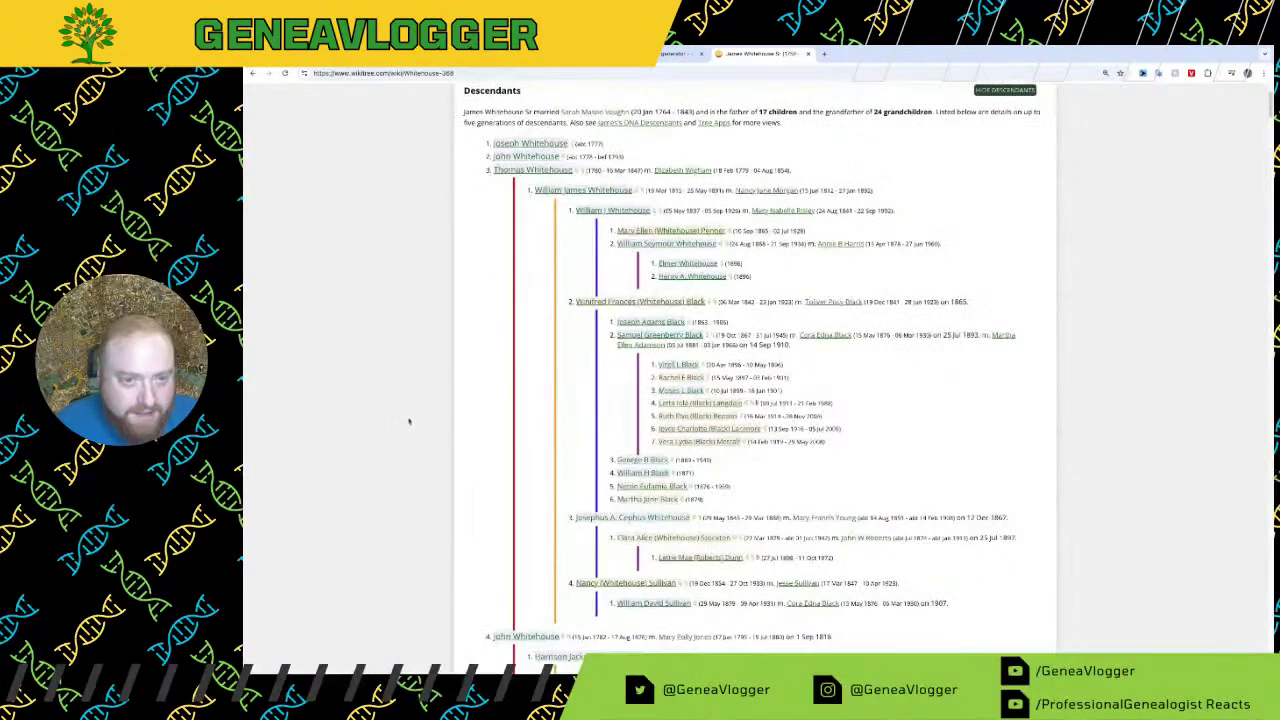
{"action": "scroll", "coordinate": [409, 420], "scroll_direction": "up", "scroll_amount": 2}
{"action": "scroll", "coordinate": [409, 420], "scroll_direction": "down", "scroll_amount": 15}
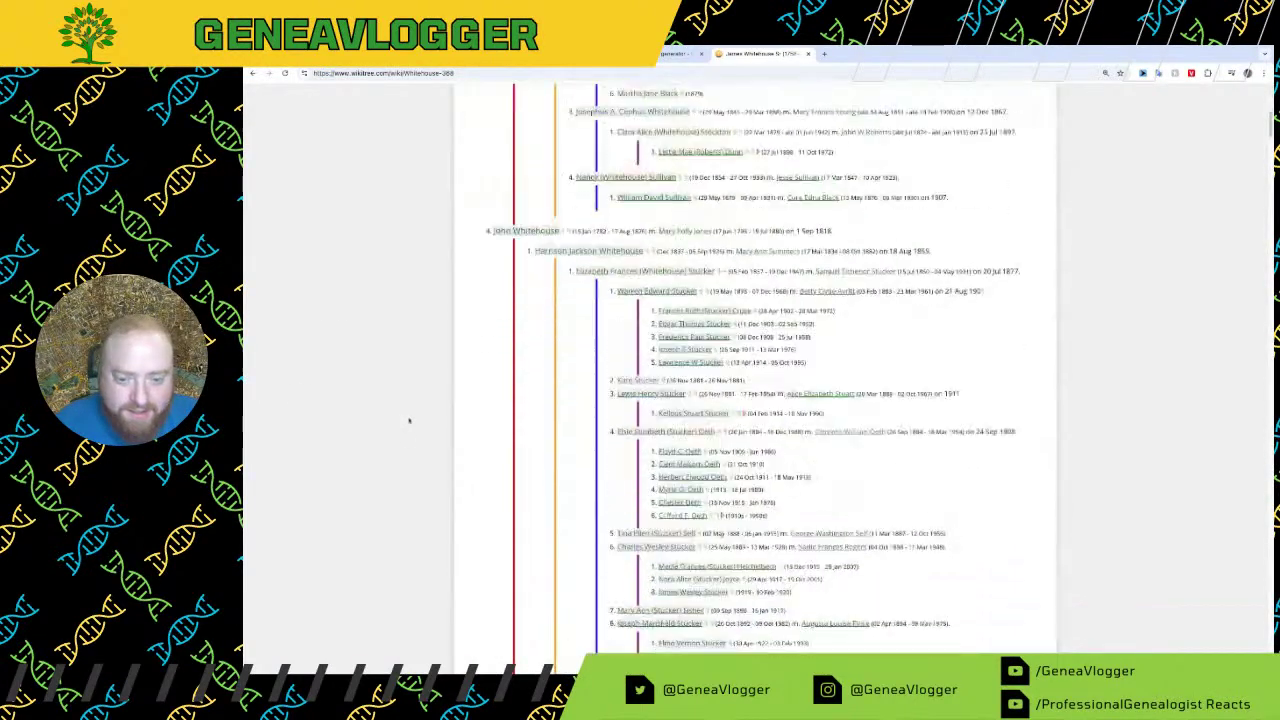
{"action": "scroll", "coordinate": [408, 421], "scroll_direction": "down", "scroll_amount": 15}
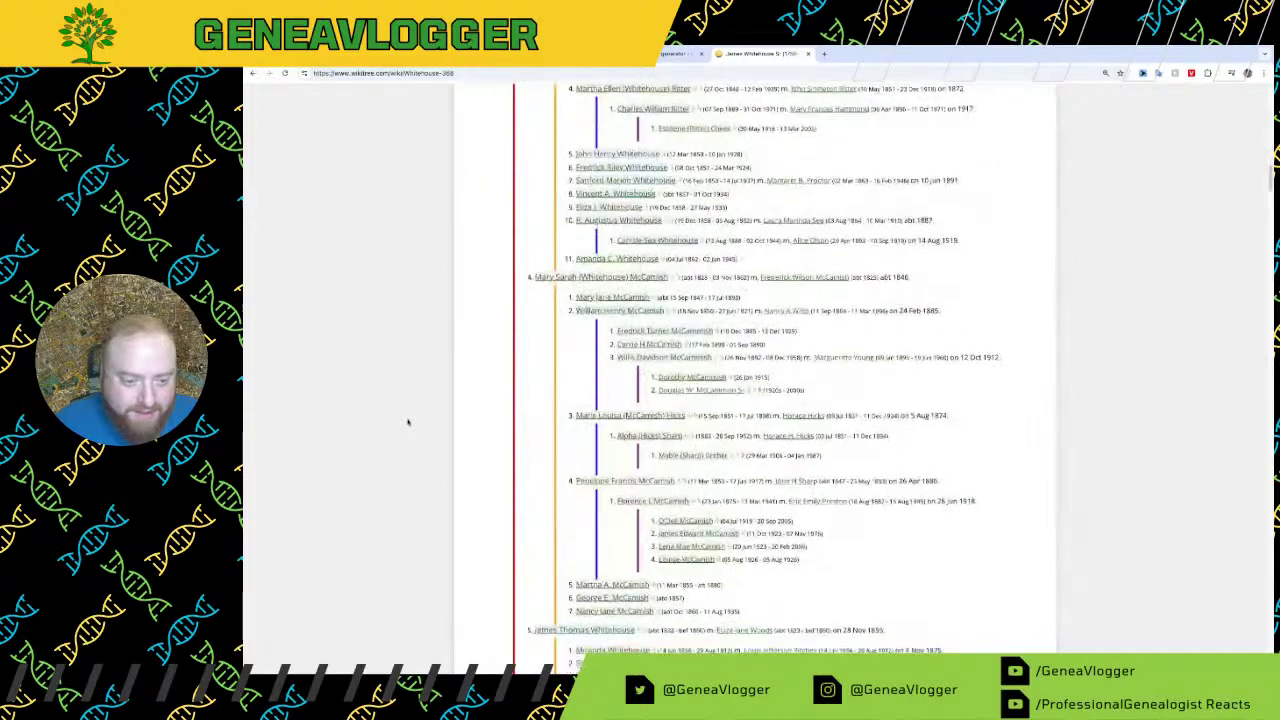
Step: Look through the remaining descendants, biography, sources and comments on the ancestor's WikiTree profile and return to the start of the page
{"action": "scroll", "coordinate": [408, 421], "scroll_direction": "down", "scroll_amount": 15}
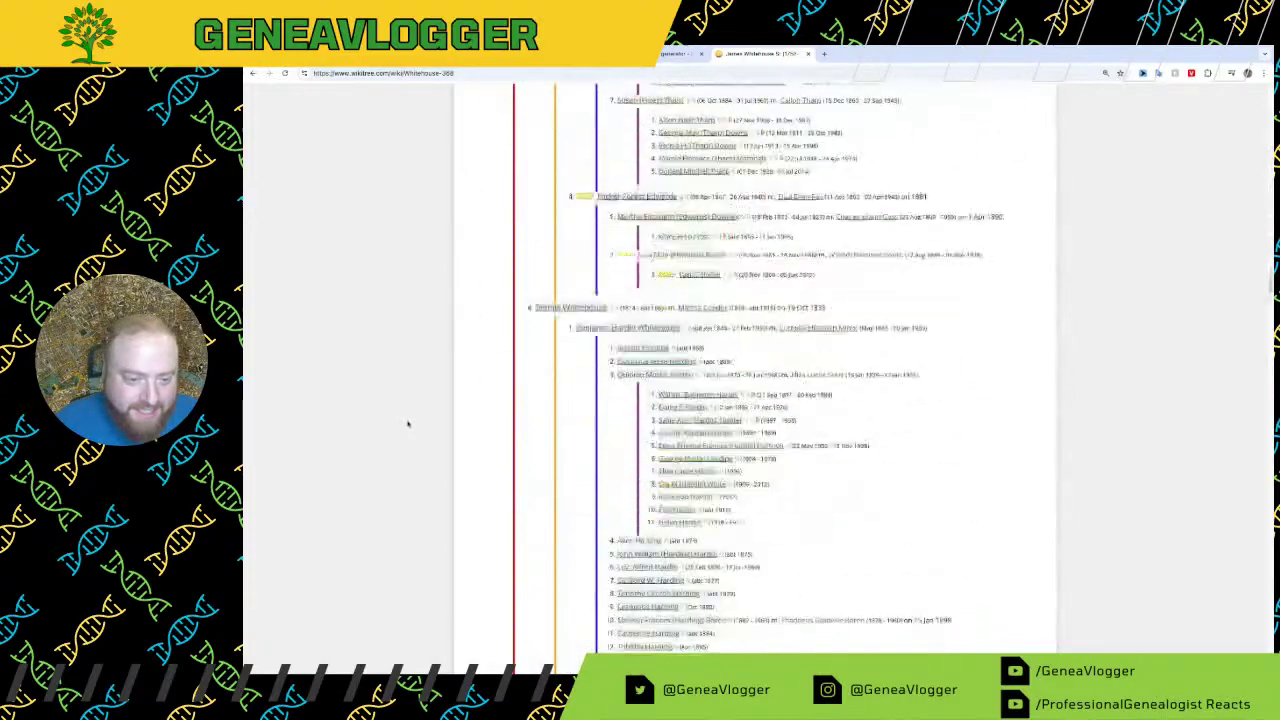
{"action": "scroll", "coordinate": [408, 426], "scroll_direction": "down", "scroll_amount": 15}
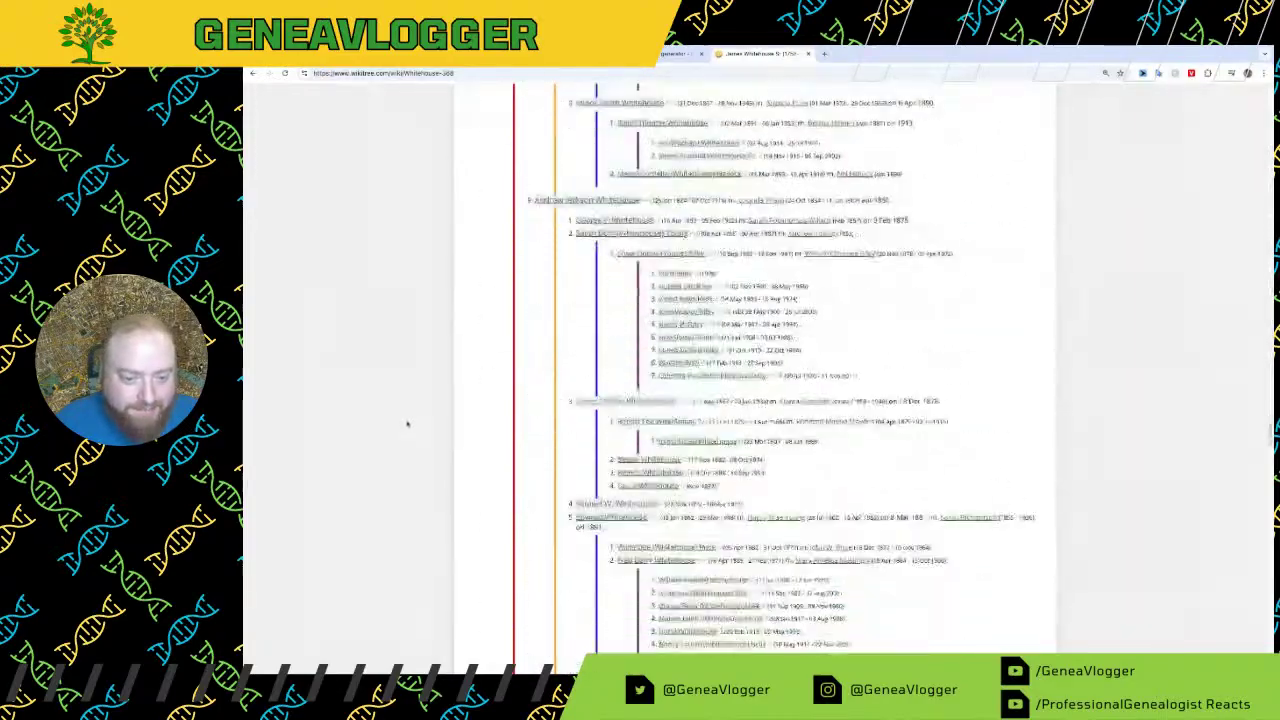
{"action": "scroll", "coordinate": [408, 430], "scroll_direction": "down", "scroll_amount": 20}
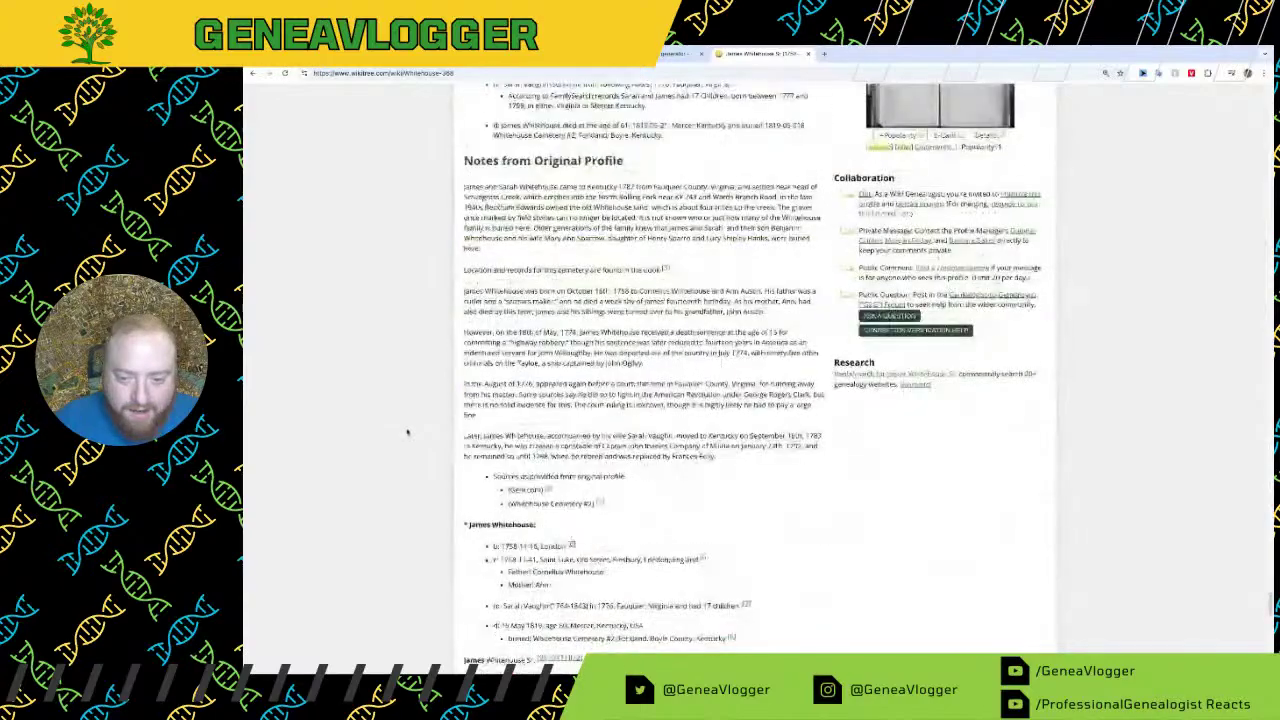
{"action": "scroll", "coordinate": [406, 431], "scroll_direction": "down", "scroll_amount": 10}
{"action": "scroll", "coordinate": [400, 428], "scroll_direction": "up", "scroll_amount": 8}
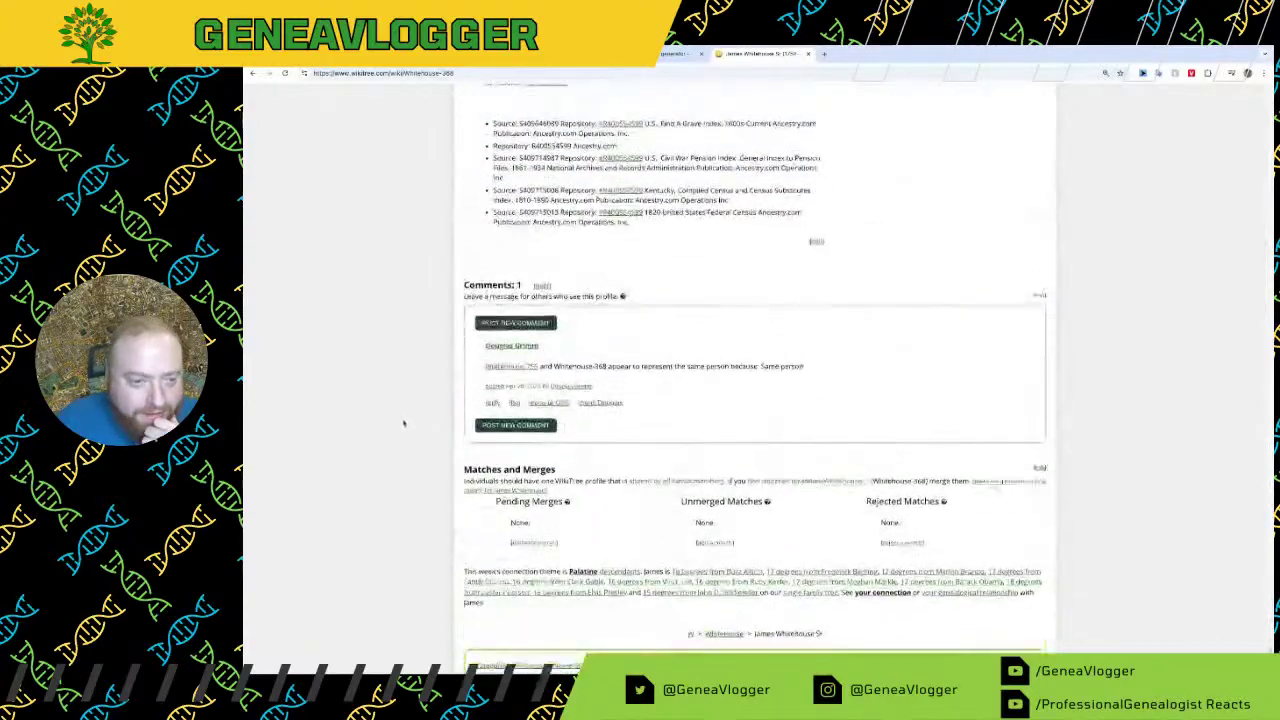
{"action": "scroll", "coordinate": [398, 427], "scroll_direction": "up", "scroll_amount": 15}
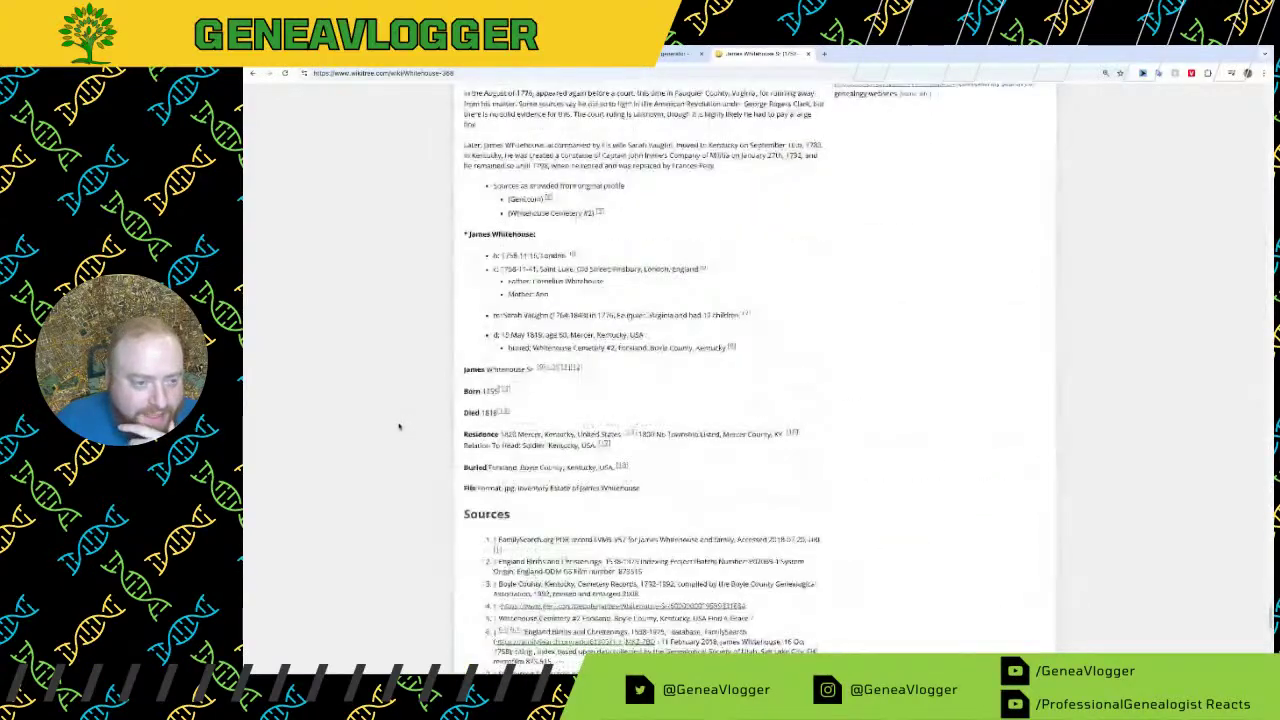
{"action": "scroll", "coordinate": [398, 427], "scroll_direction": "up", "scroll_amount": 8}
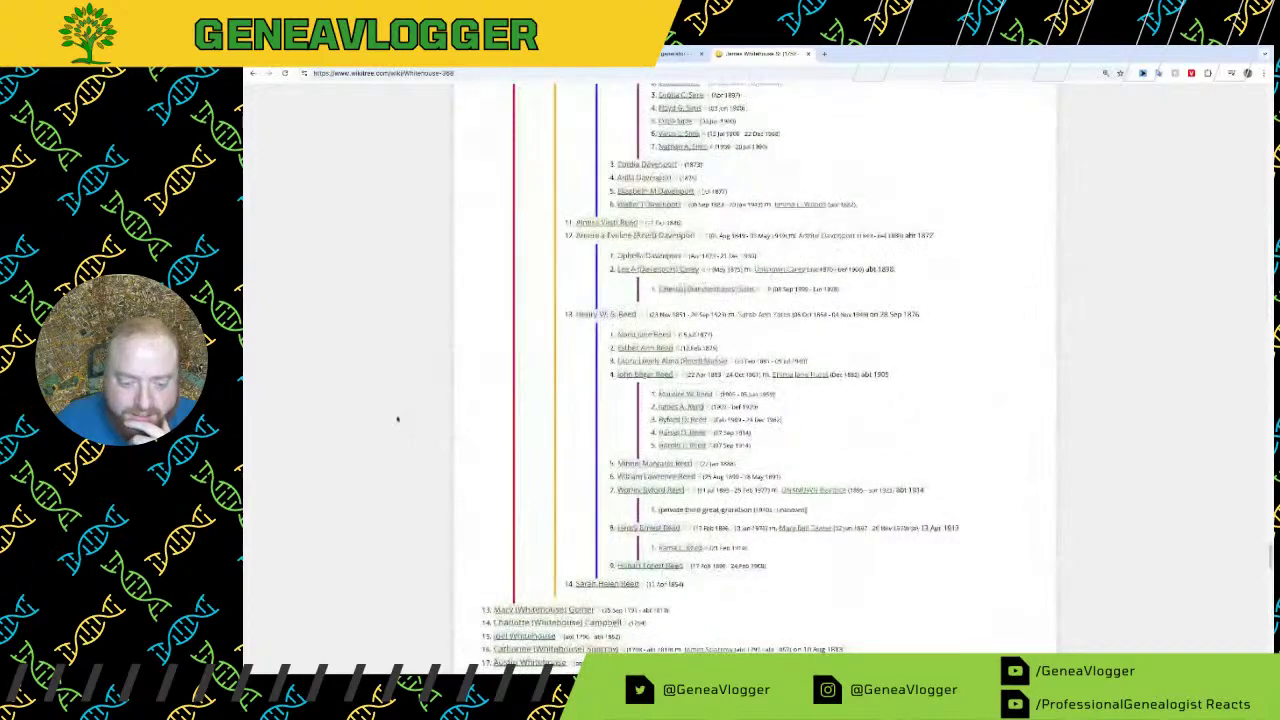
{"action": "scroll", "coordinate": [397, 424], "scroll_direction": "down", "scroll_amount": 8}
{"action": "scroll", "coordinate": [397, 424], "scroll_direction": "up", "scroll_amount": 3}
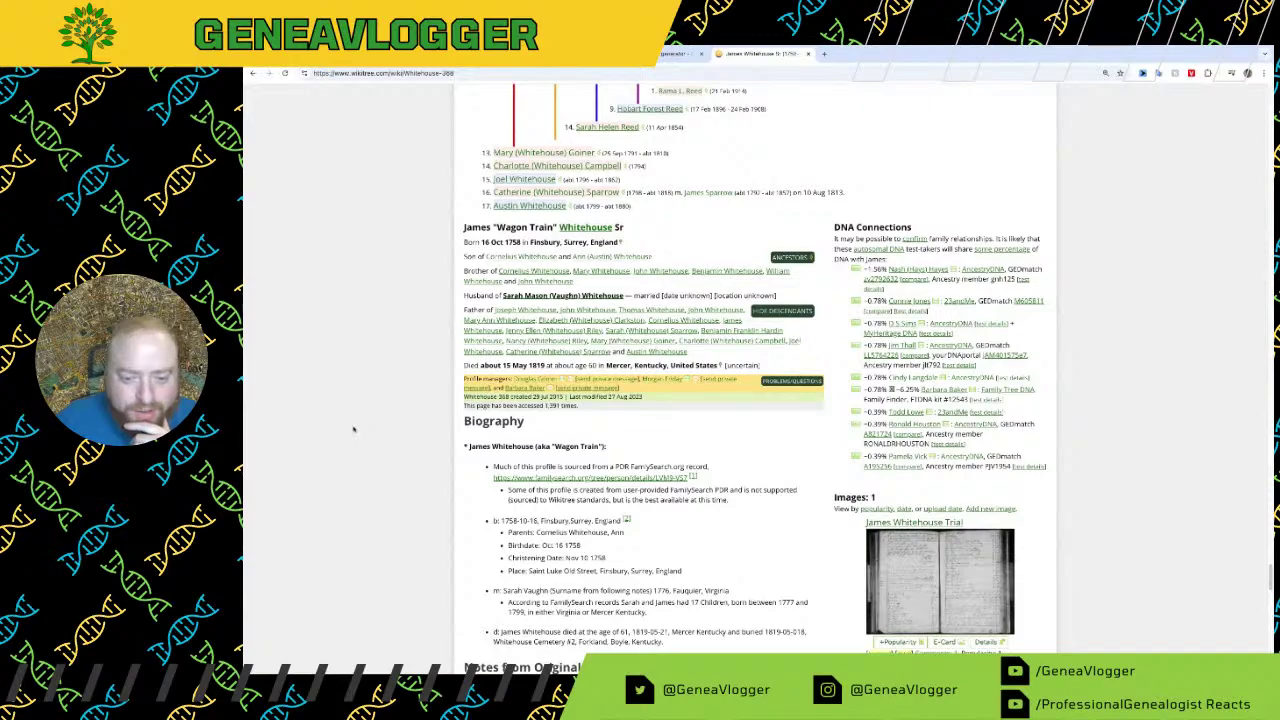
{"action": "scroll", "coordinate": [620, 317], "scroll_direction": "up", "scroll_amount": 15}
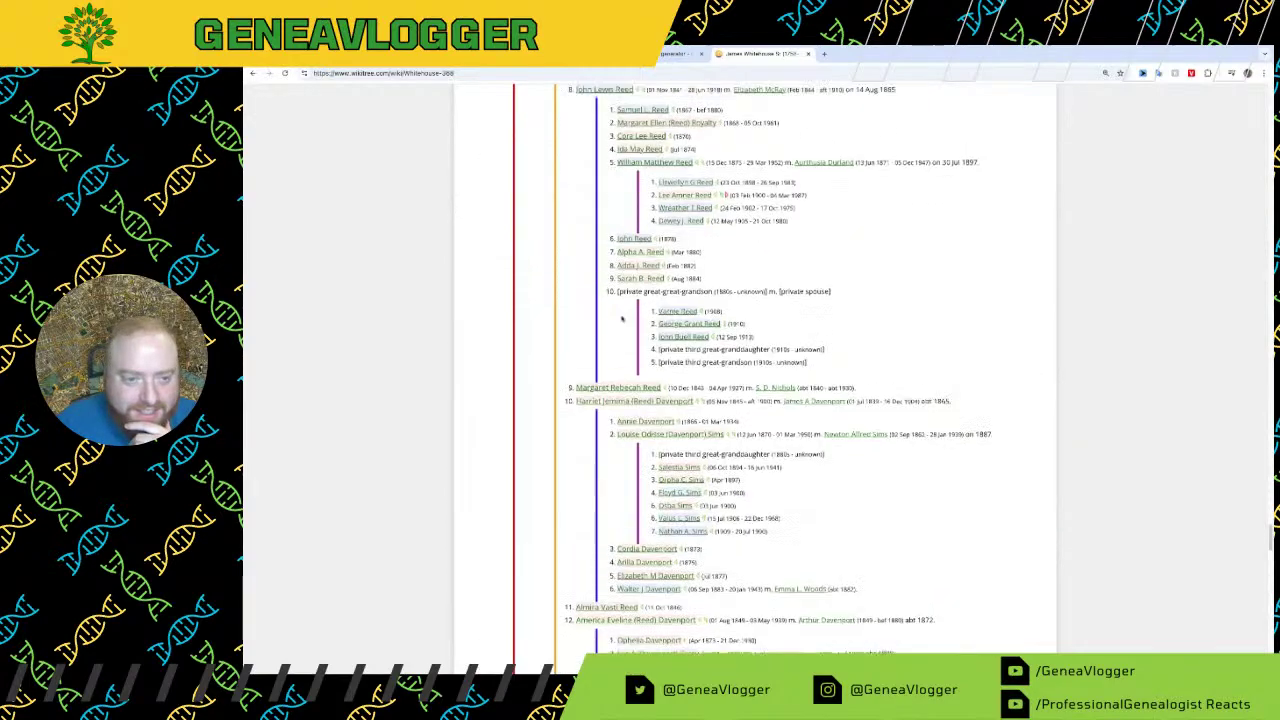
{"action": "scroll", "coordinate": [620, 317], "scroll_direction": "up", "scroll_amount": 15}
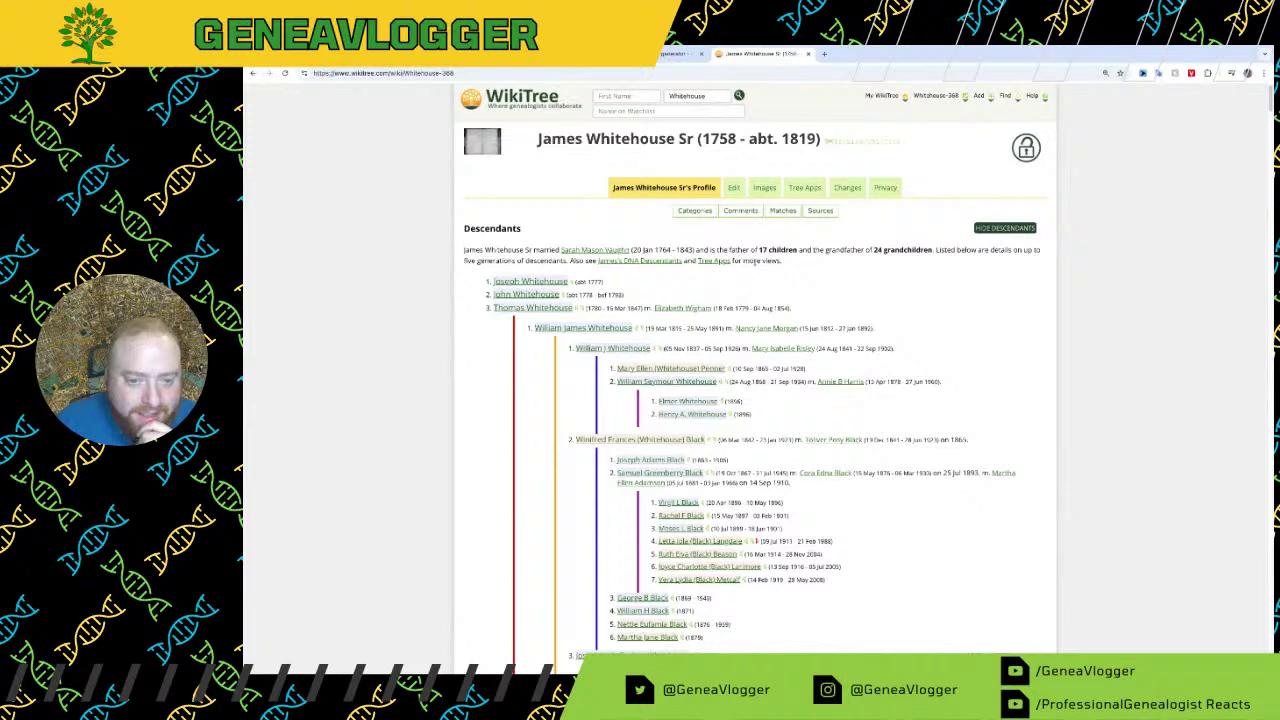
Step: Show the ancestor's DNA descendants on WikiTree, recheck the submission form, and switch to his Geni profile
{"action": "left_click", "coordinate": [628, 264]}
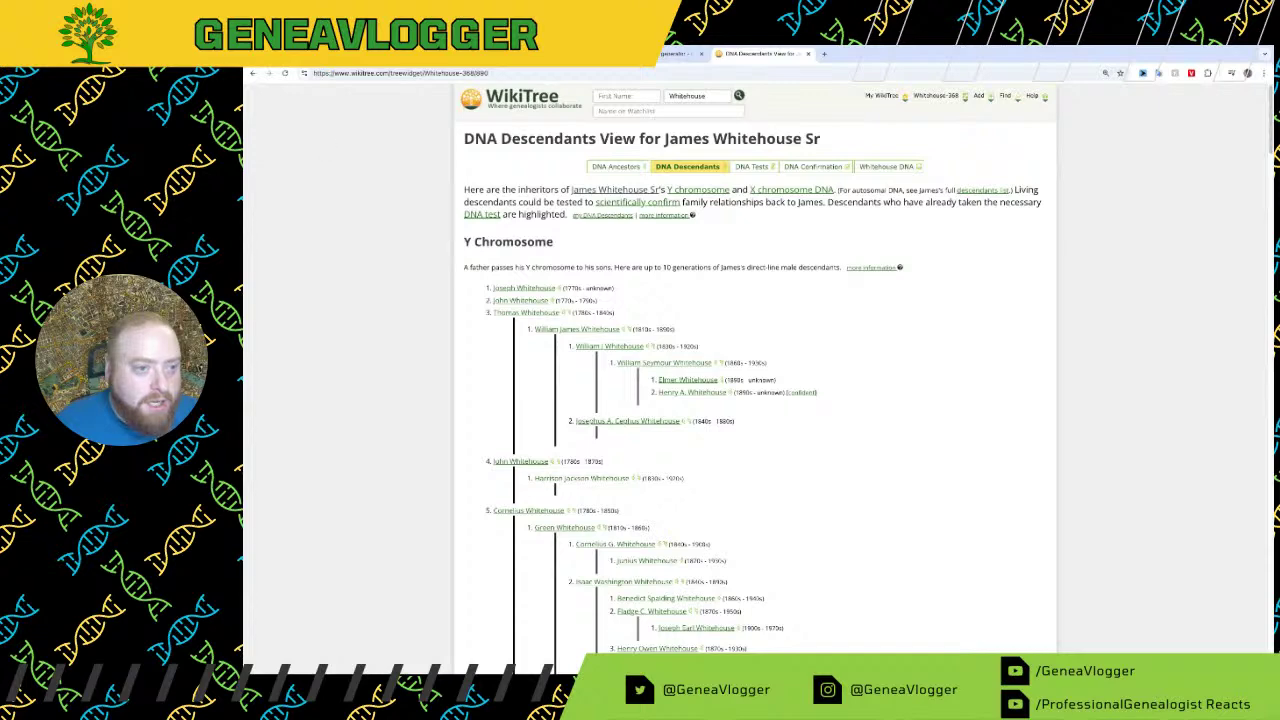
{"action": "left_click", "coordinate": [679, 53]}
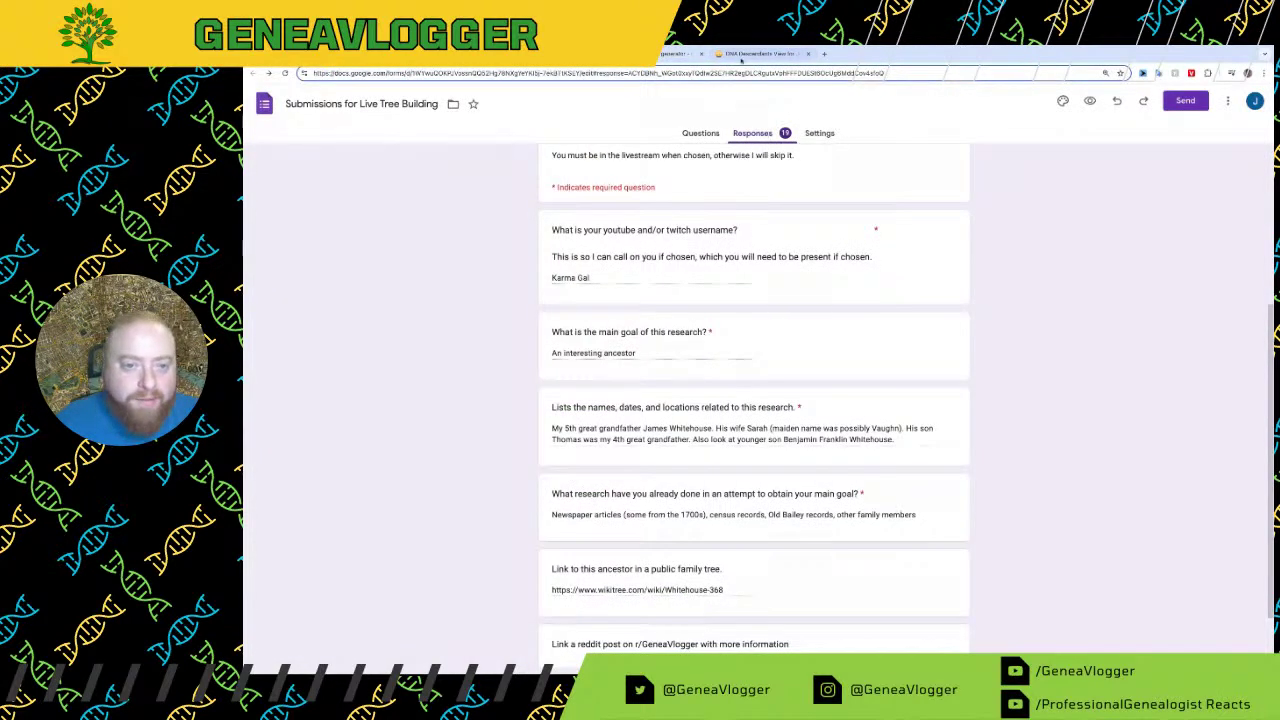
{"action": "left_click", "coordinate": [760, 53]}
{"action": "left_click", "coordinate": [679, 53]}
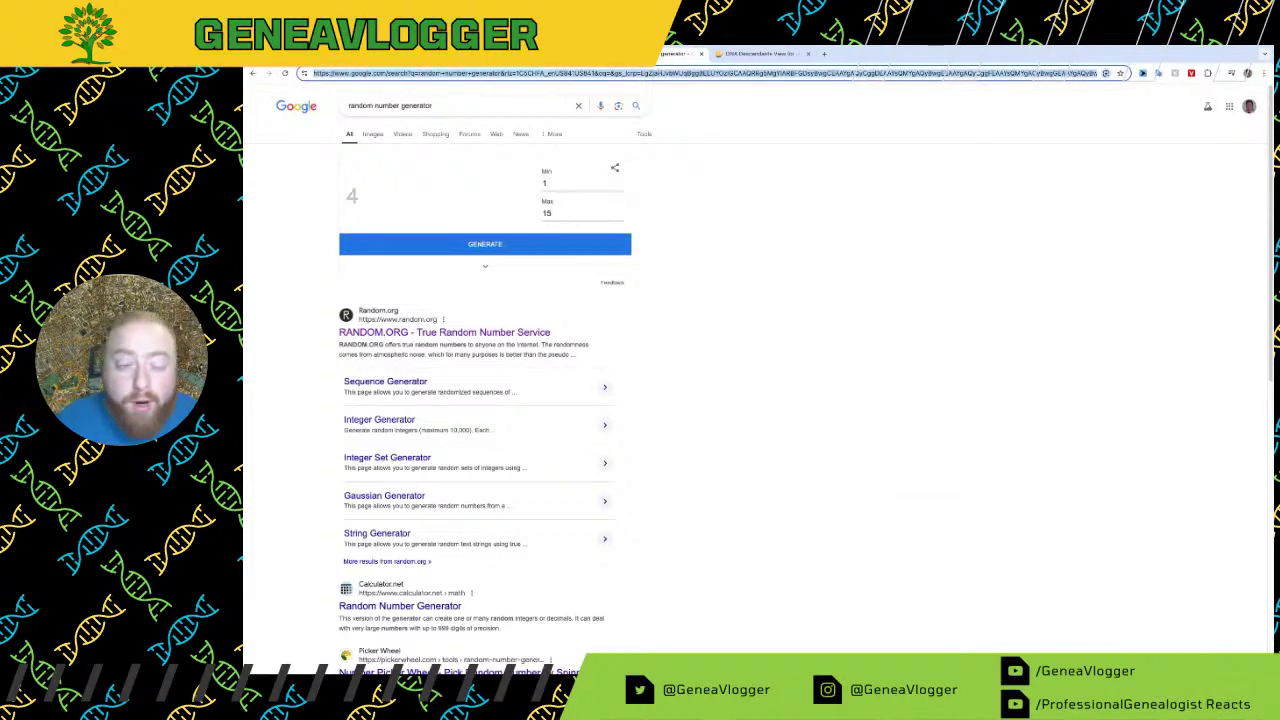
{"action": "left_click", "coordinate": [757, 55]}
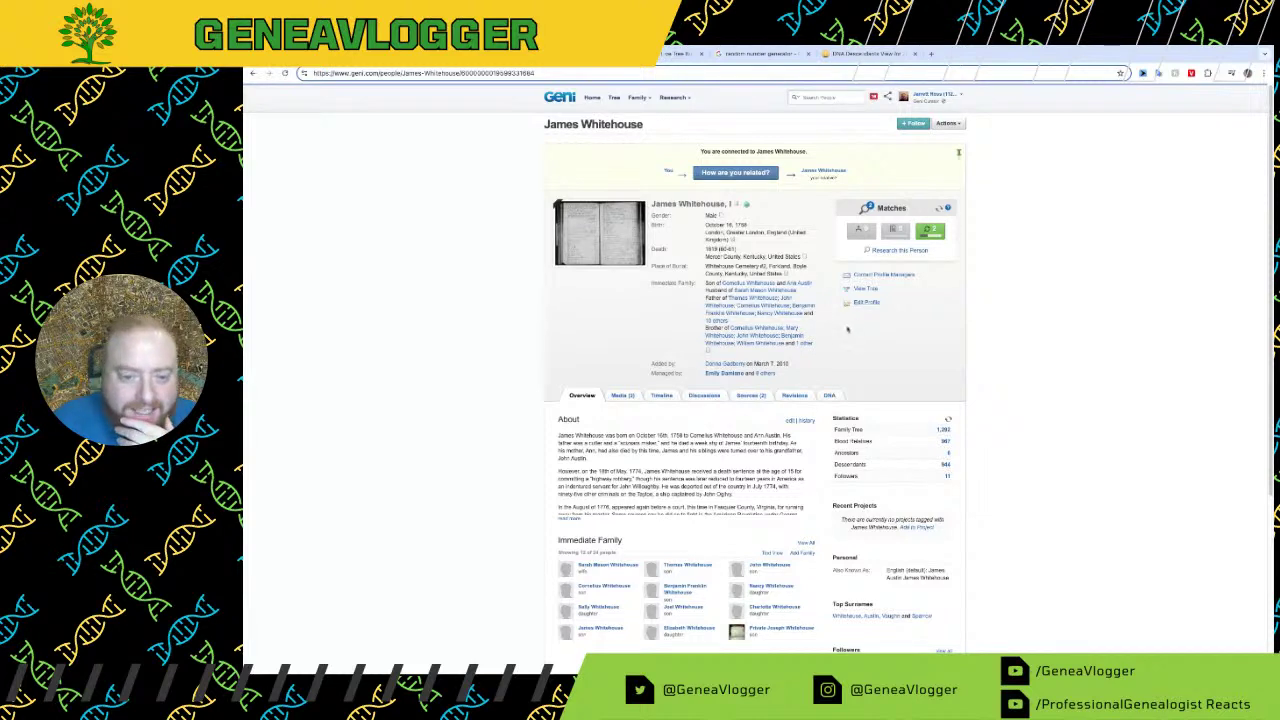
Step: Open the ancestor's family tree on Geni and survey the line of his descendants
{"action": "left_click", "coordinate": [866, 289]}
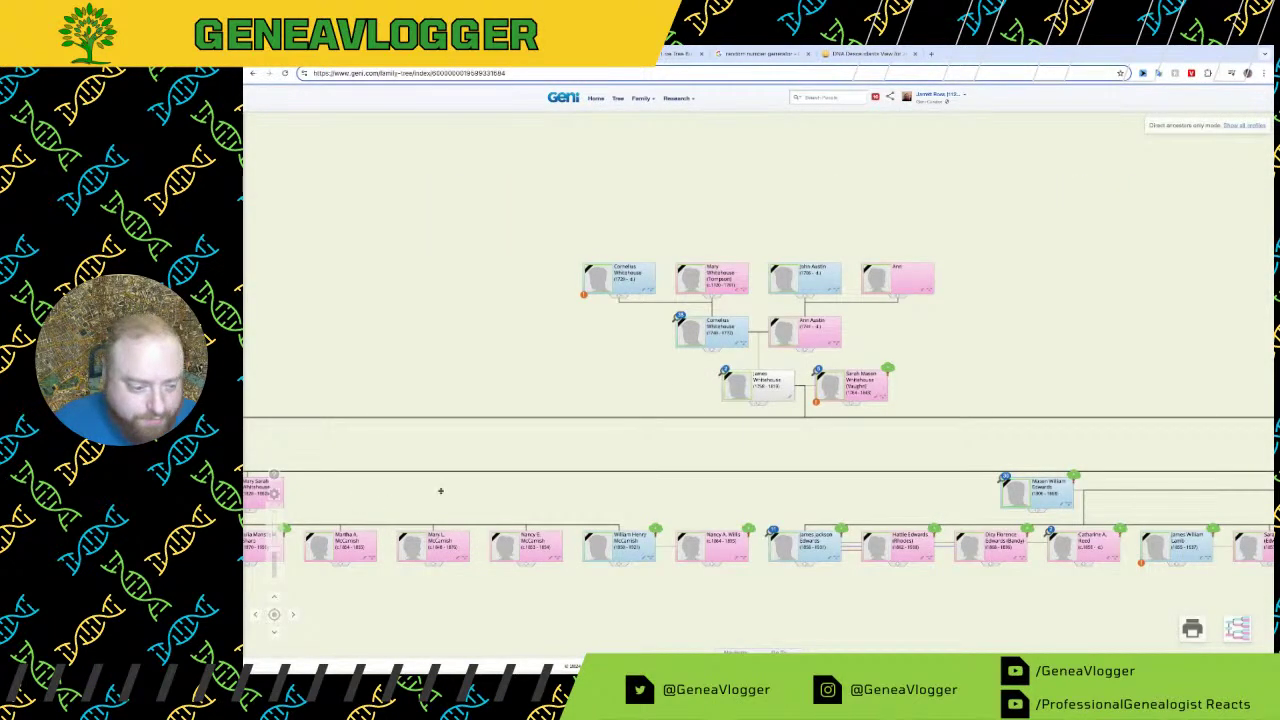
{"action": "left_click", "coordinate": [279, 554]}
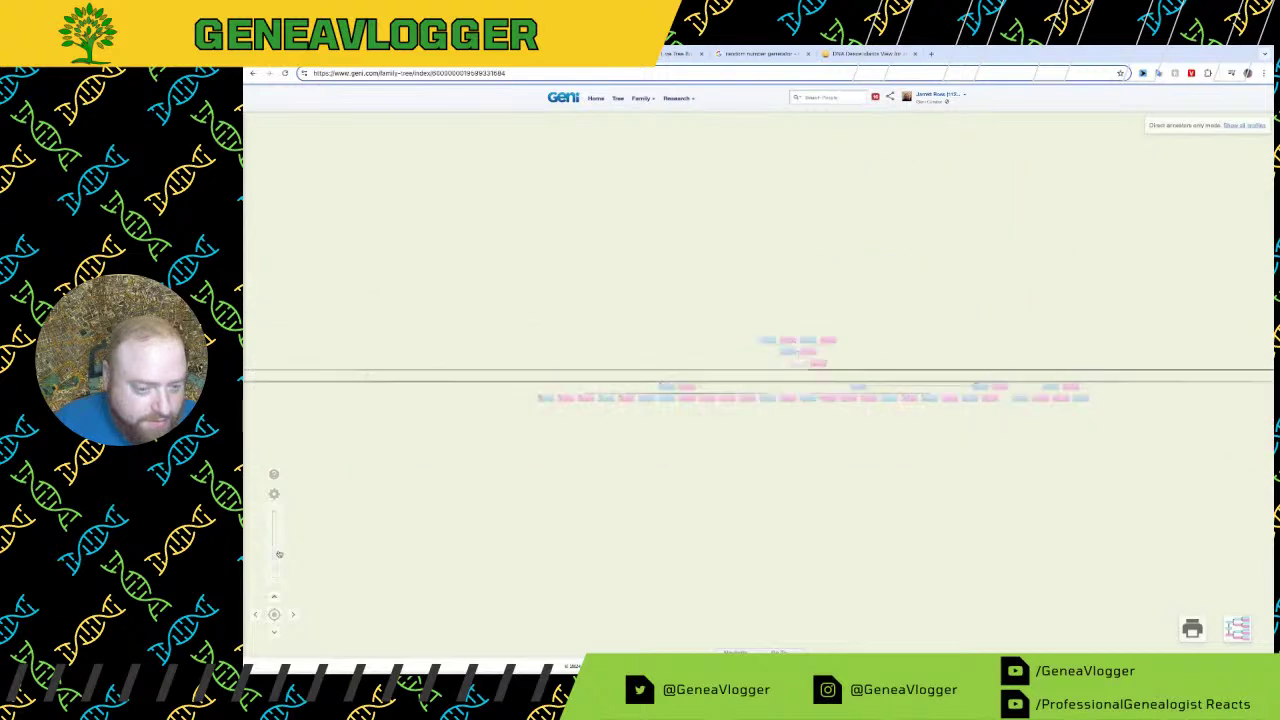
{"action": "left_click_drag", "start_coordinate": [309, 586], "coordinate": [820, 494]}
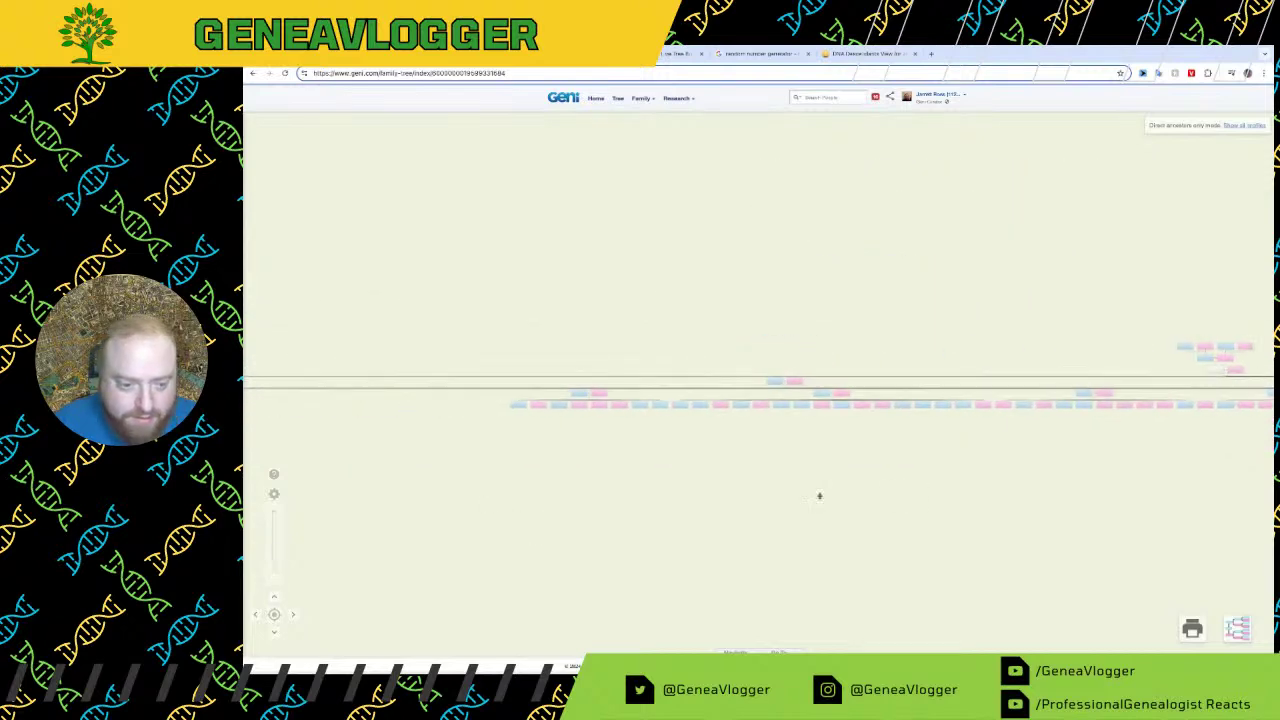
Step: Set the Geni tree preferences to display 5 generations of descendants
{"action": "left_click", "coordinate": [274, 495]}
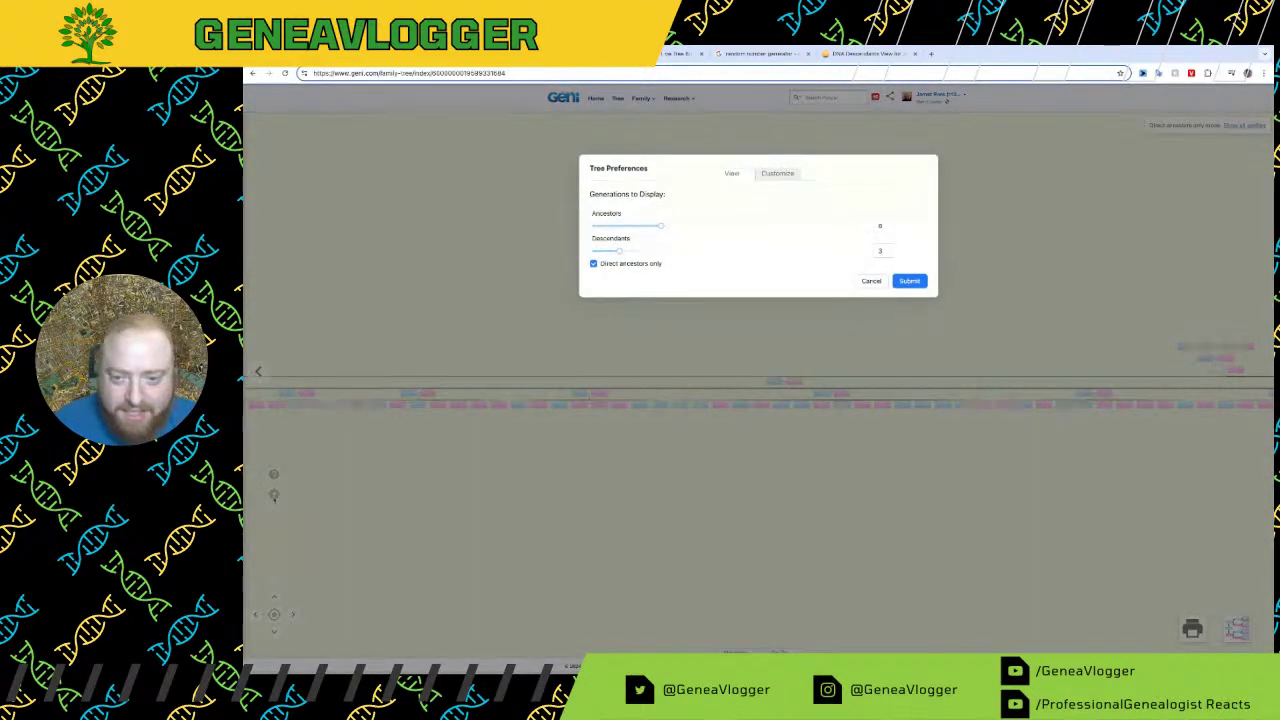
{"action": "left_click", "coordinate": [909, 281]}
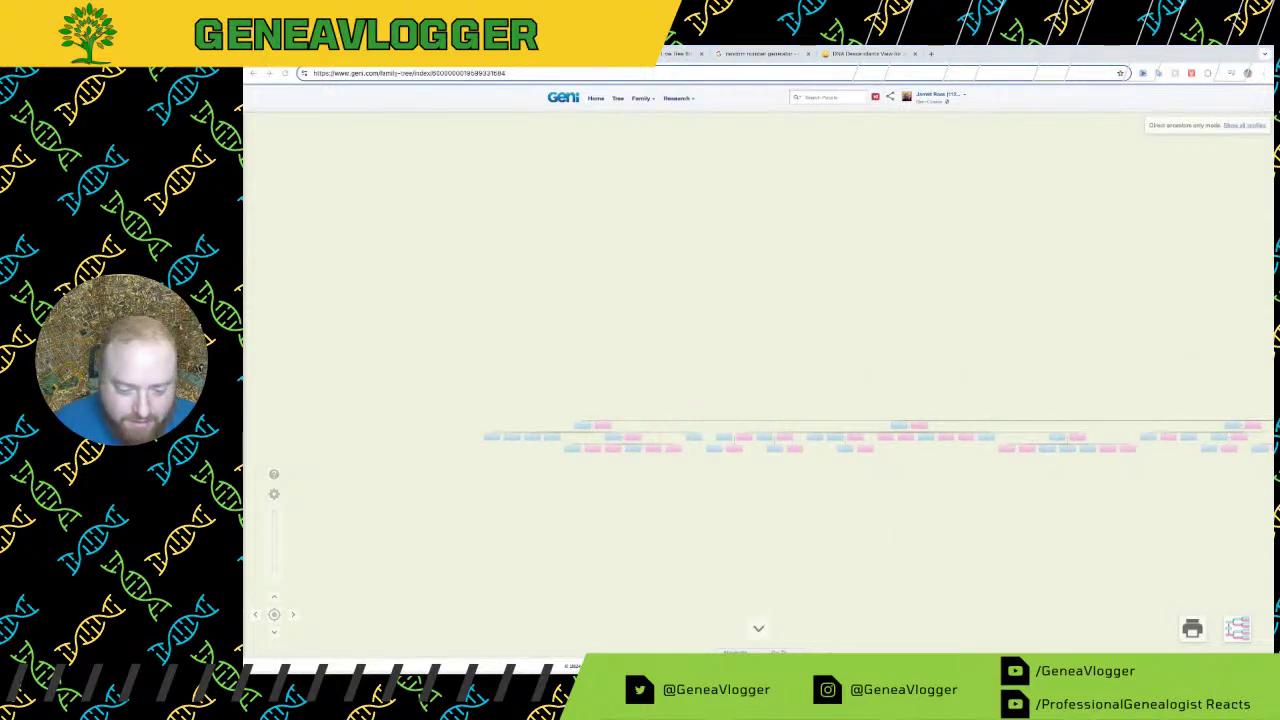
{"action": "mouse_move", "coordinate": [541, 660]}
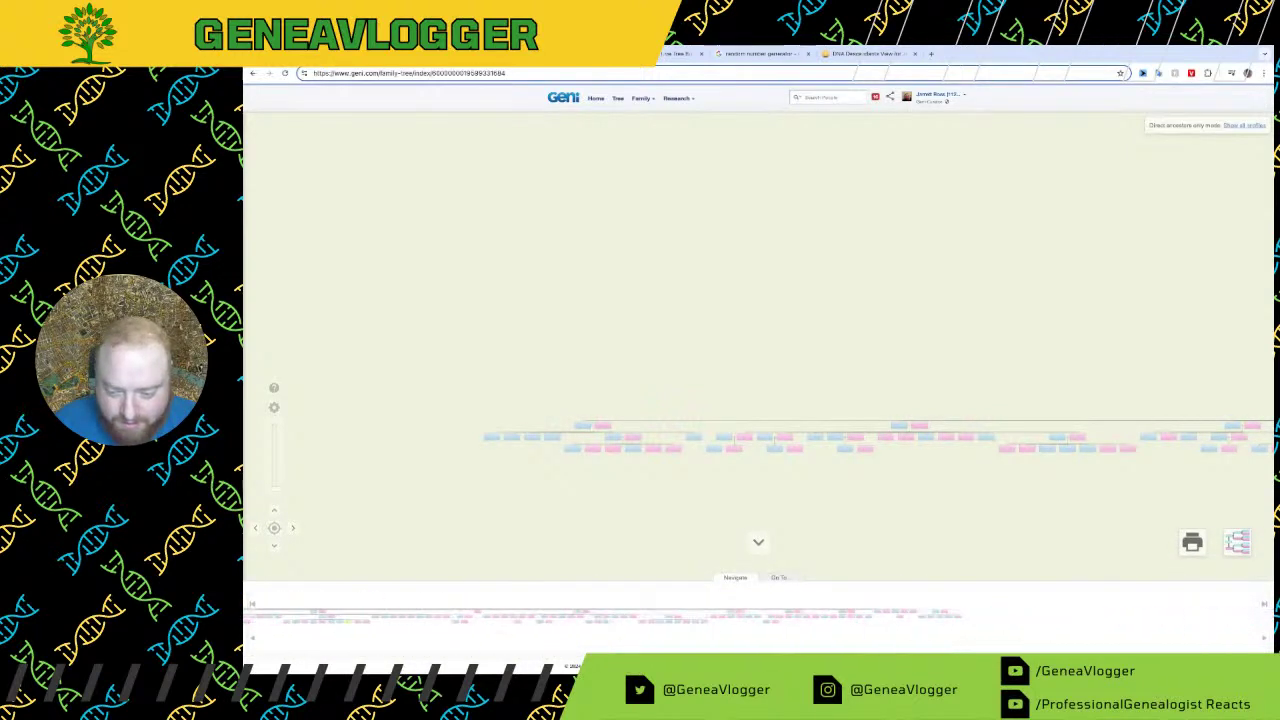
{"action": "left_click", "coordinate": [274, 407]}
{"action": "left_click", "coordinate": [645, 252]}
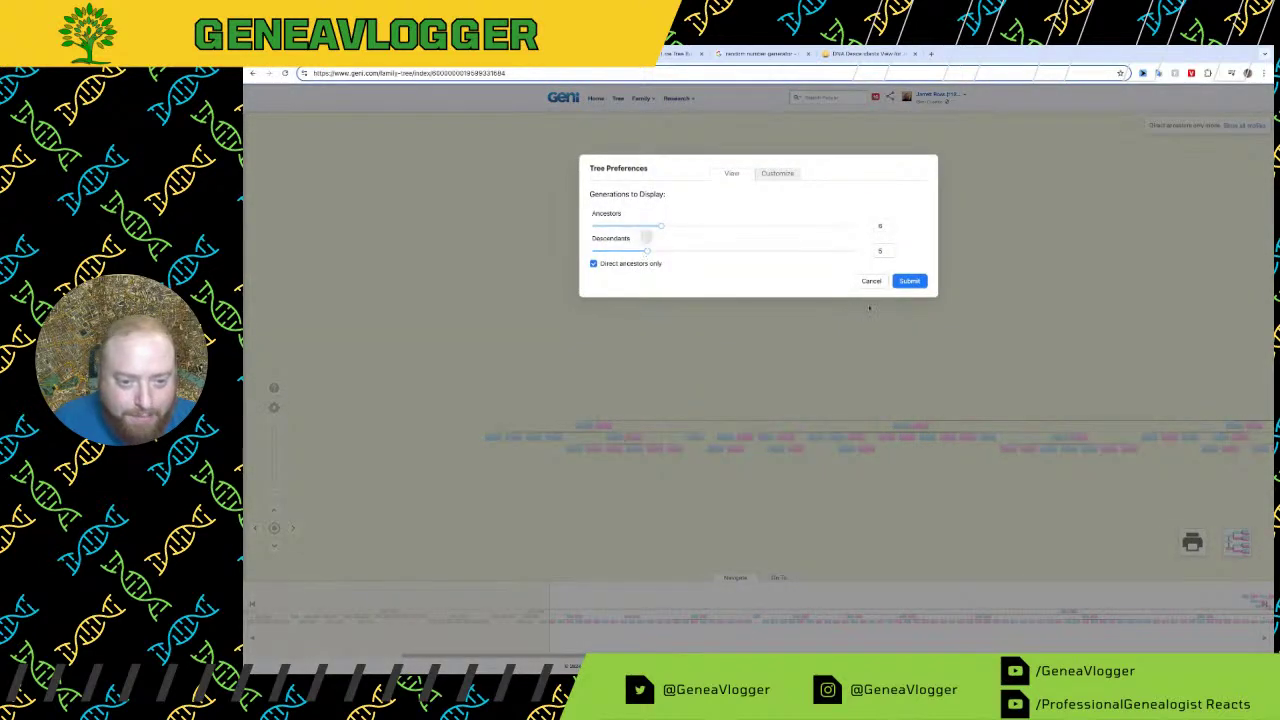
{"action": "left_click", "coordinate": [910, 282]}
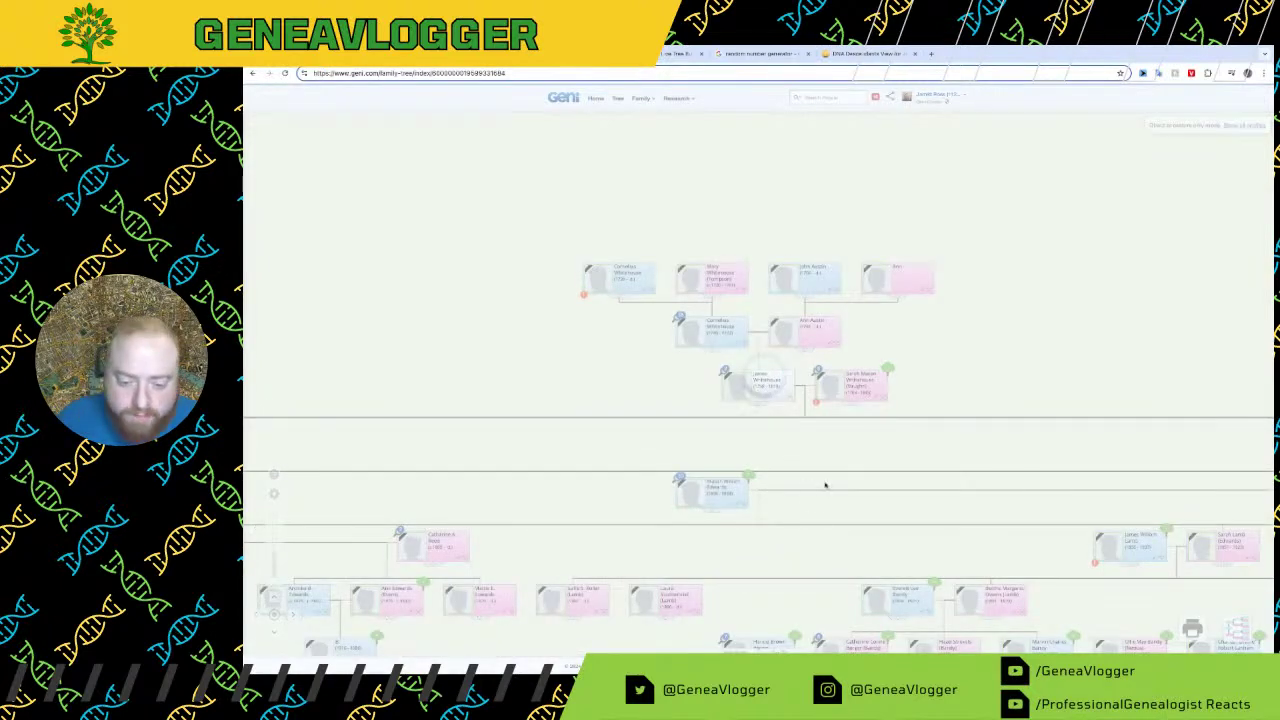
Step: Examine the descendant branches in the expanded Geni tree and return to the ancestor's profile
{"action": "left_click_drag", "start_coordinate": [831, 483], "coordinate": [729, 380]}
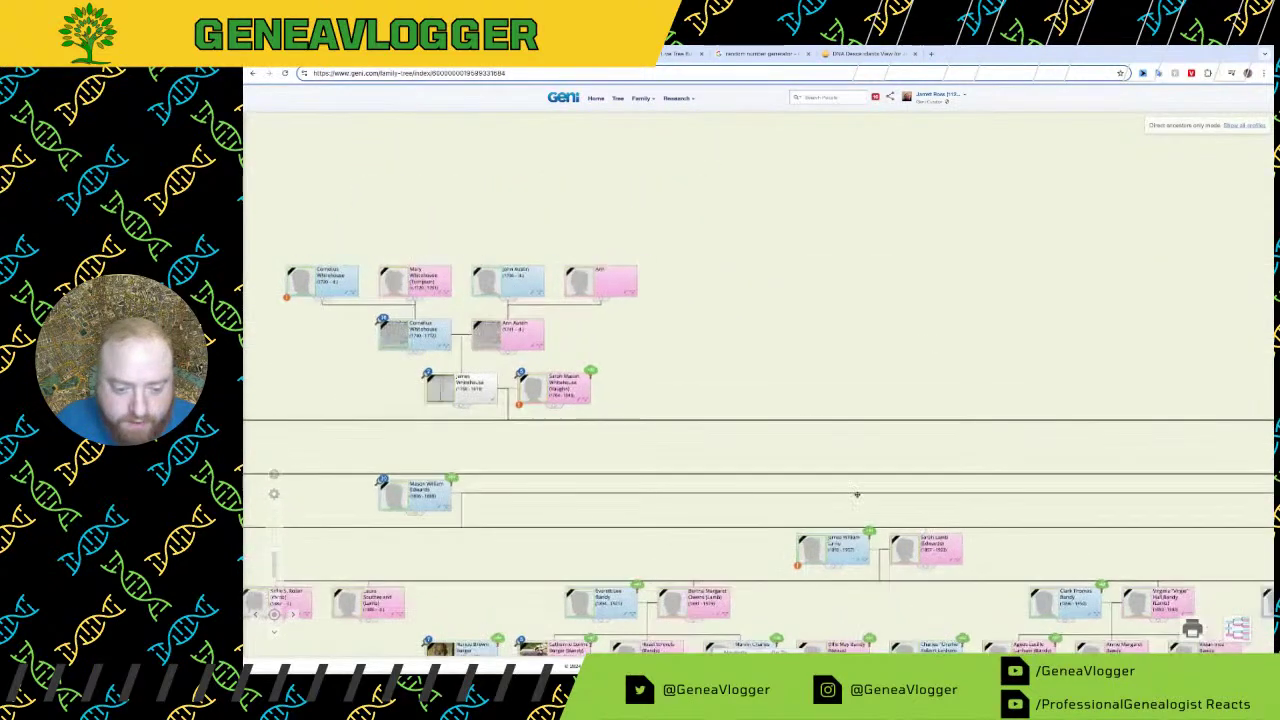
{"action": "left_click_drag", "start_coordinate": [694, 496], "coordinate": [863, 440]}
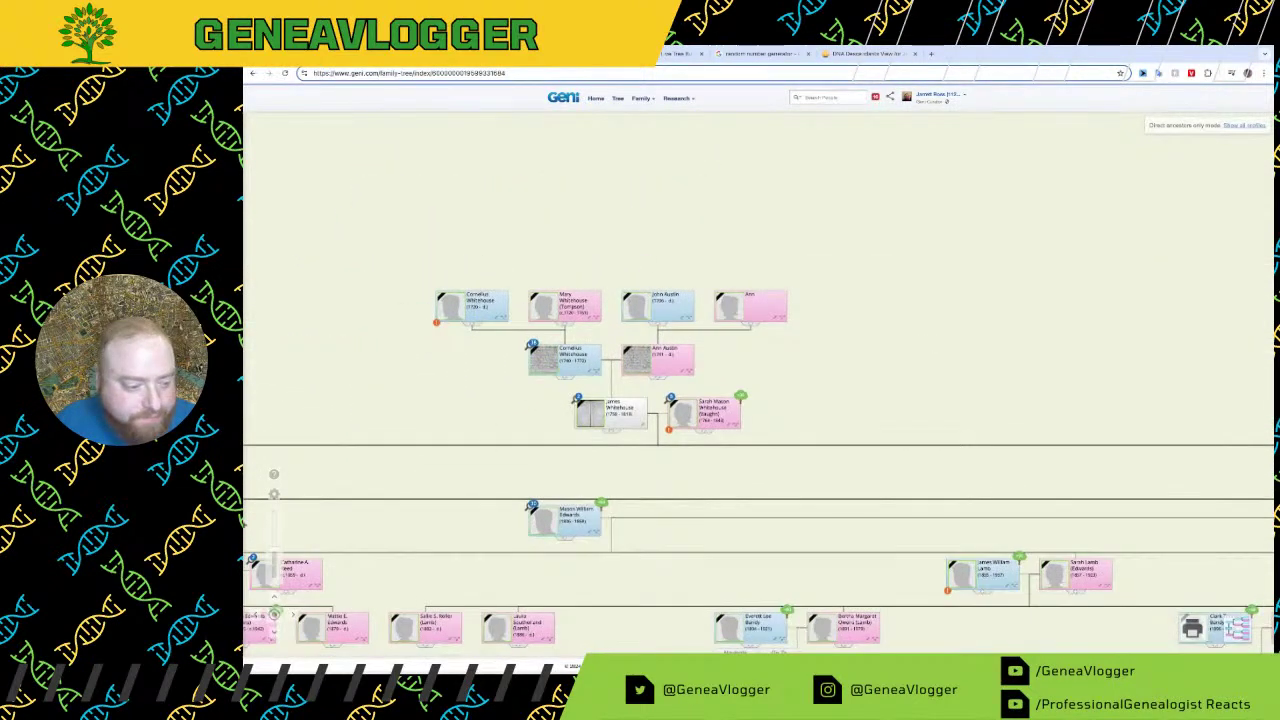
{"action": "scroll", "coordinate": [737, 569], "scroll_direction": "down", "scroll_amount": 3}
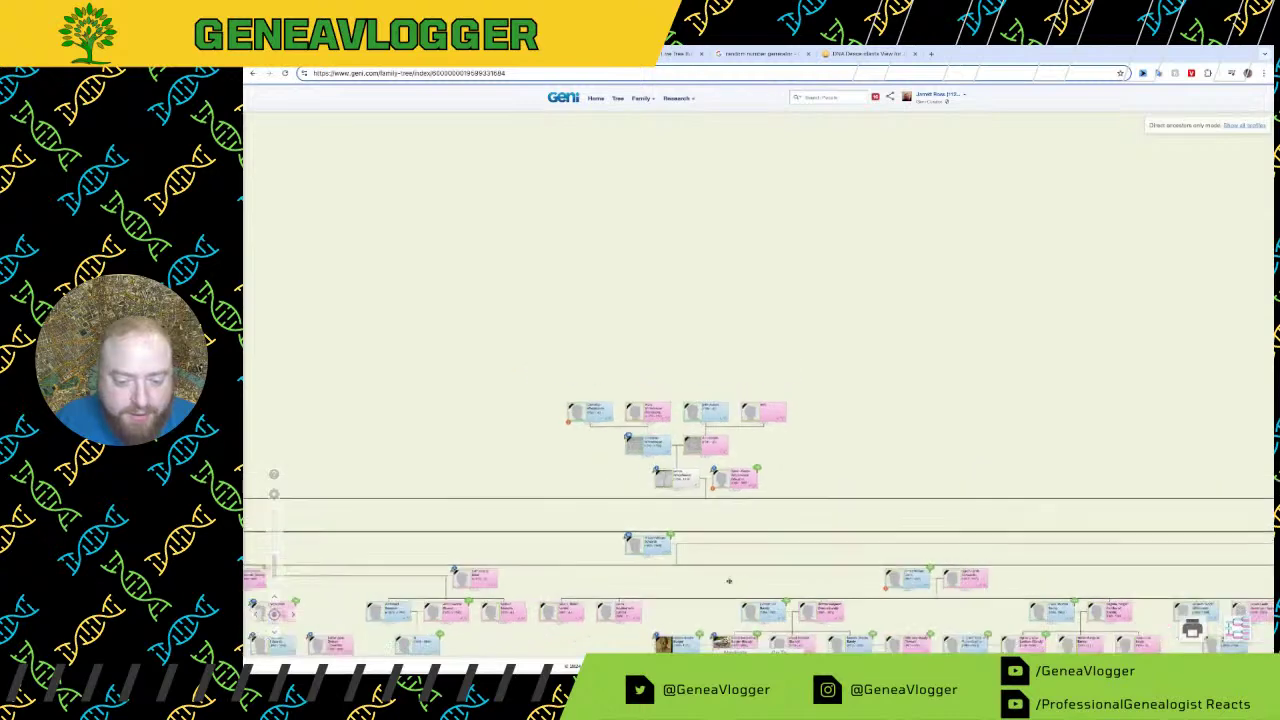
{"action": "left_click_drag", "start_coordinate": [571, 574], "coordinate": [771, 434]}
{"action": "scroll", "coordinate": [771, 434], "scroll_direction": "down", "scroll_amount": 3}
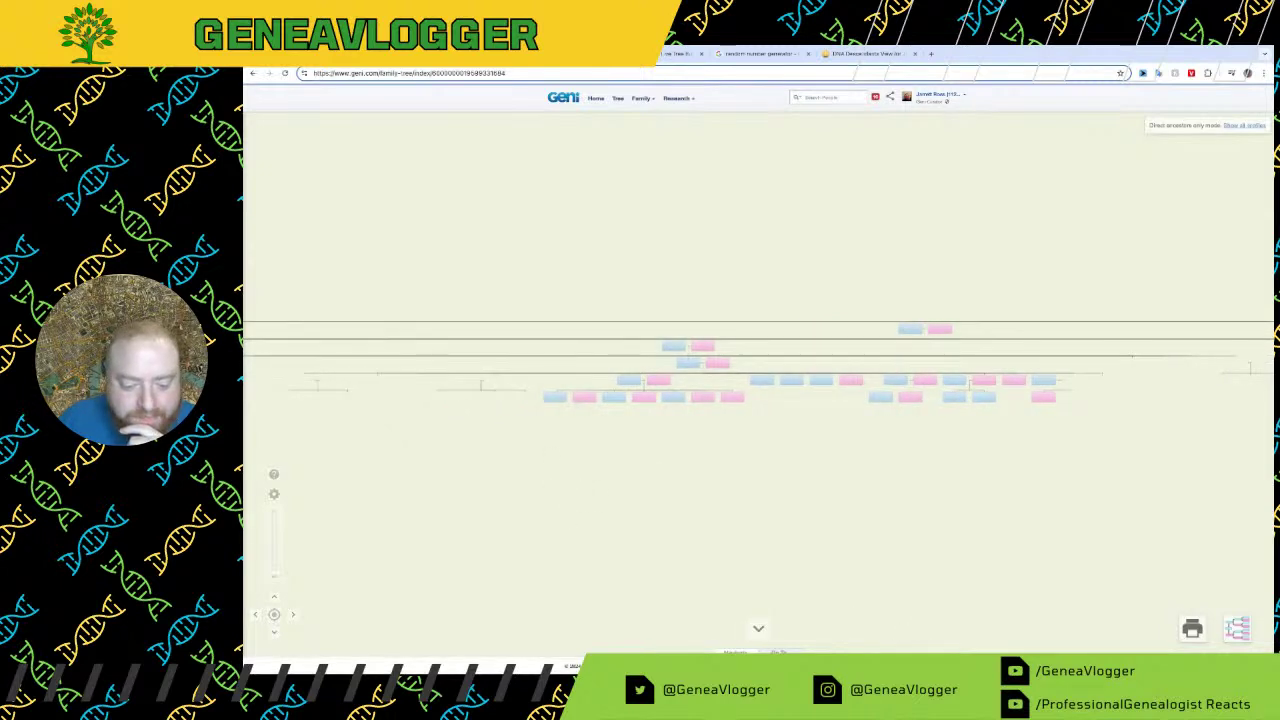
{"action": "left_click", "coordinate": [735, 652]}
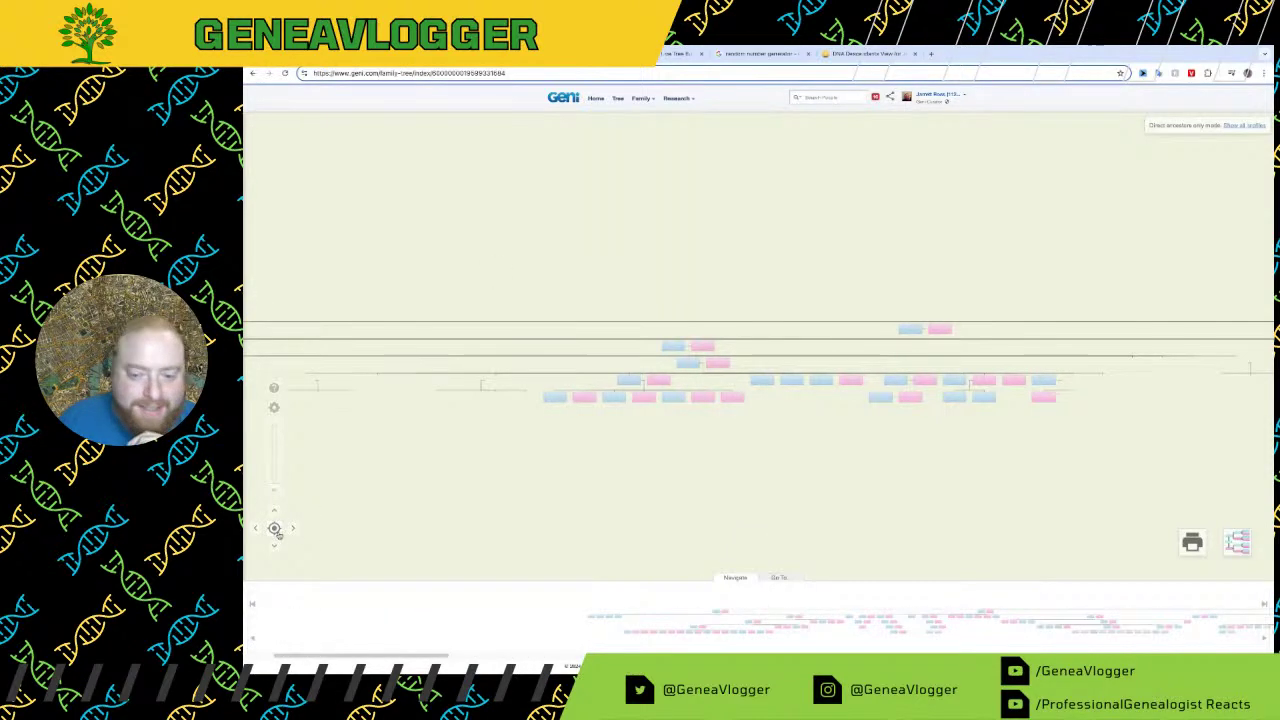
{"action": "left_click", "coordinate": [762, 380]}
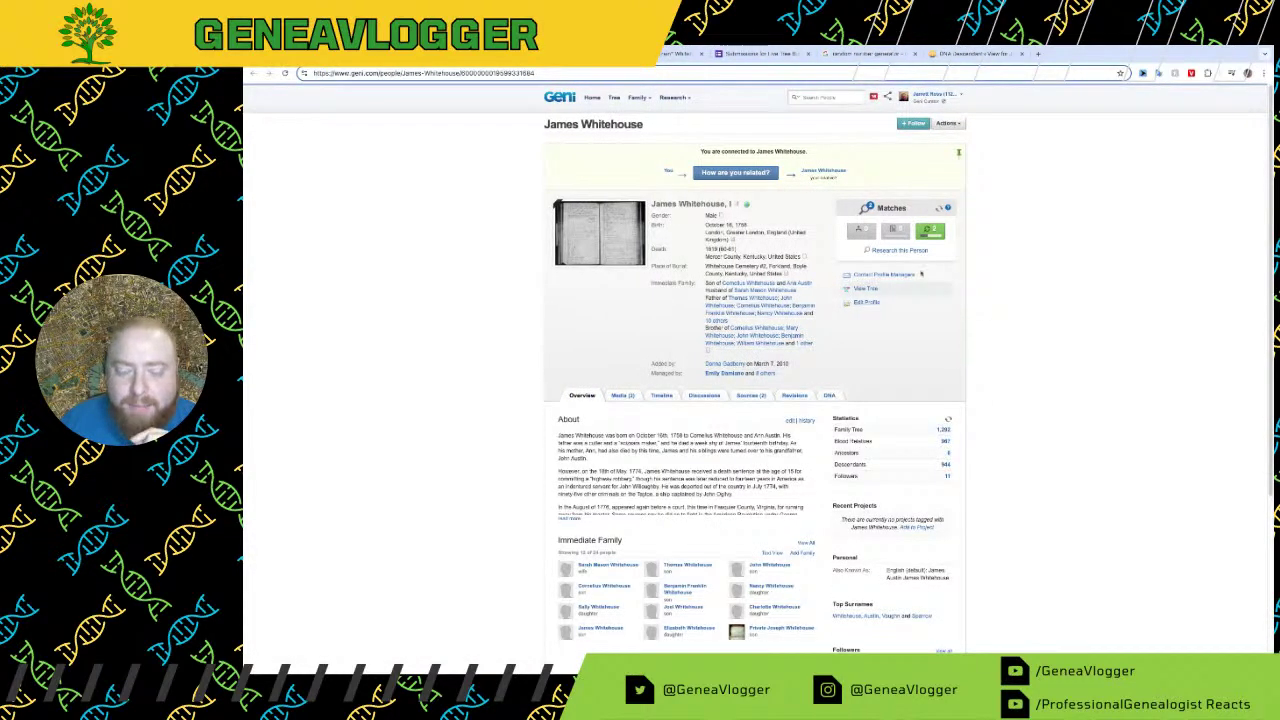
Step: Search Geni for the researcher's own third great-grandfather by first name and open his profile
{"action": "left_click", "coordinate": [835, 96]}
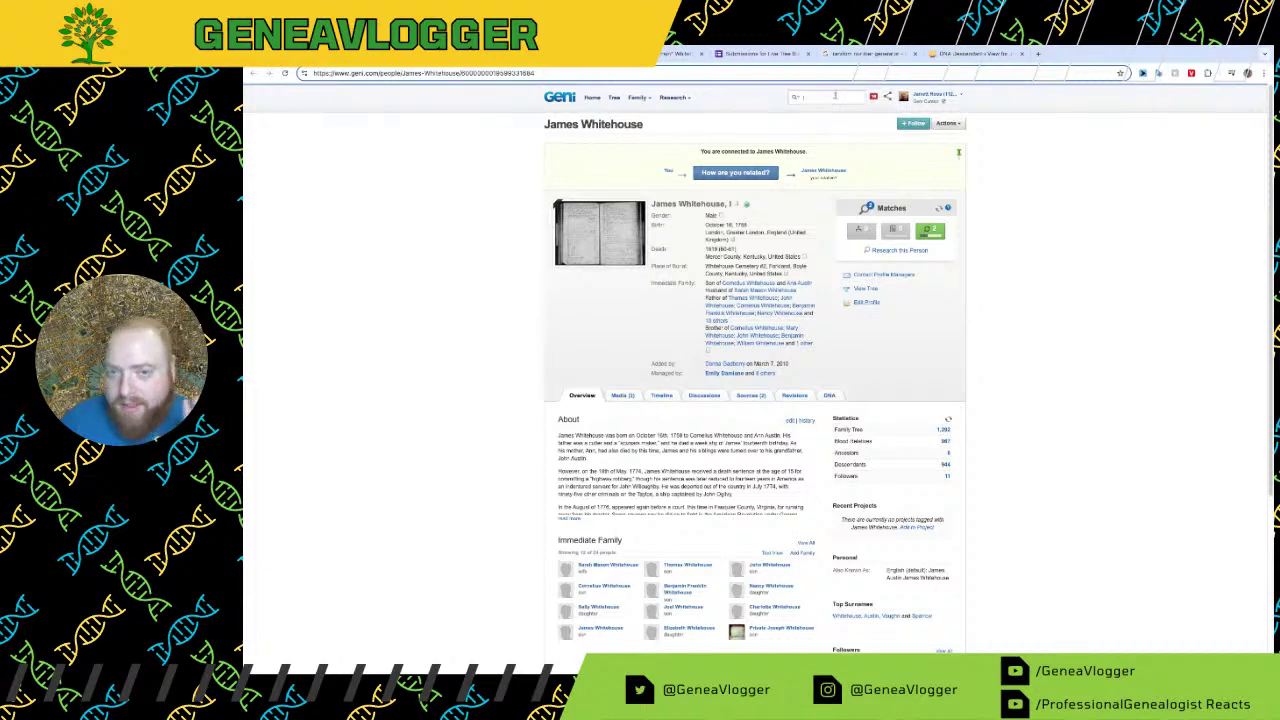
{"action": "type", "text": "raphael"}
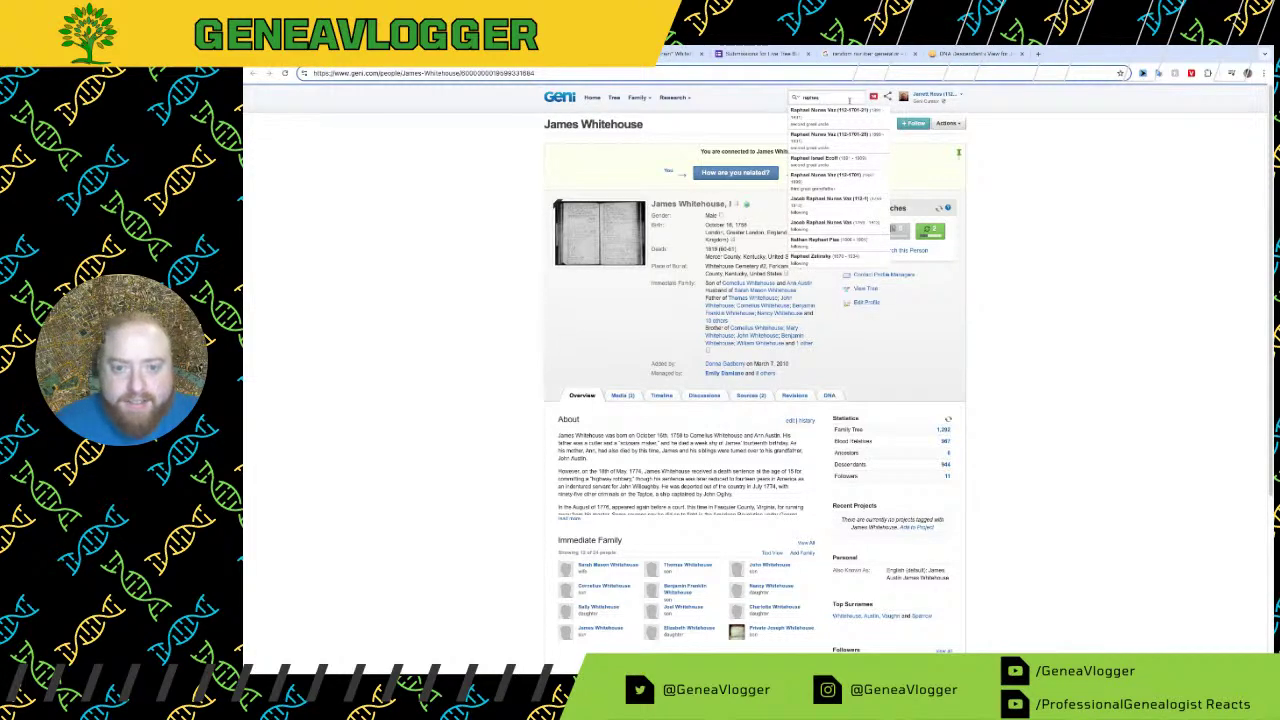
{"action": "left_click", "coordinate": [838, 183]}
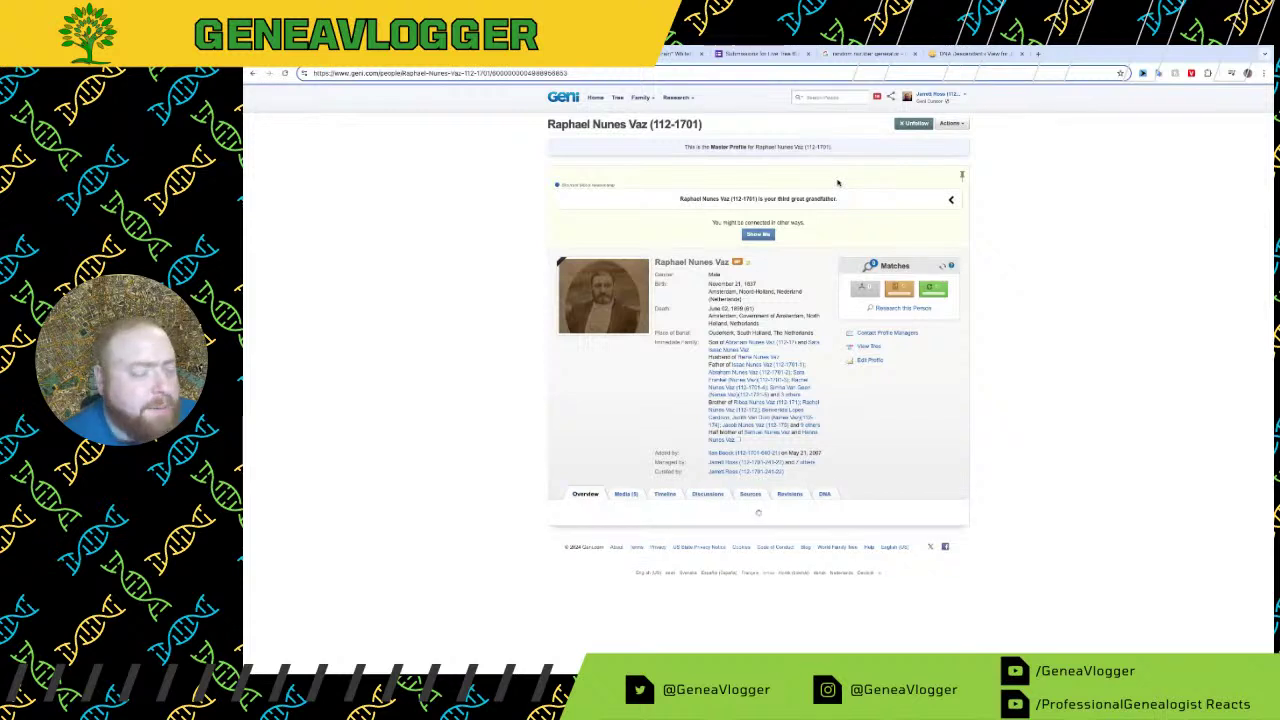
Step: Follow the third great-grandfather's paternal line on Geni up three generations, expanding the list of his grandfather's children along the way
{"action": "left_click", "coordinate": [750, 345]}
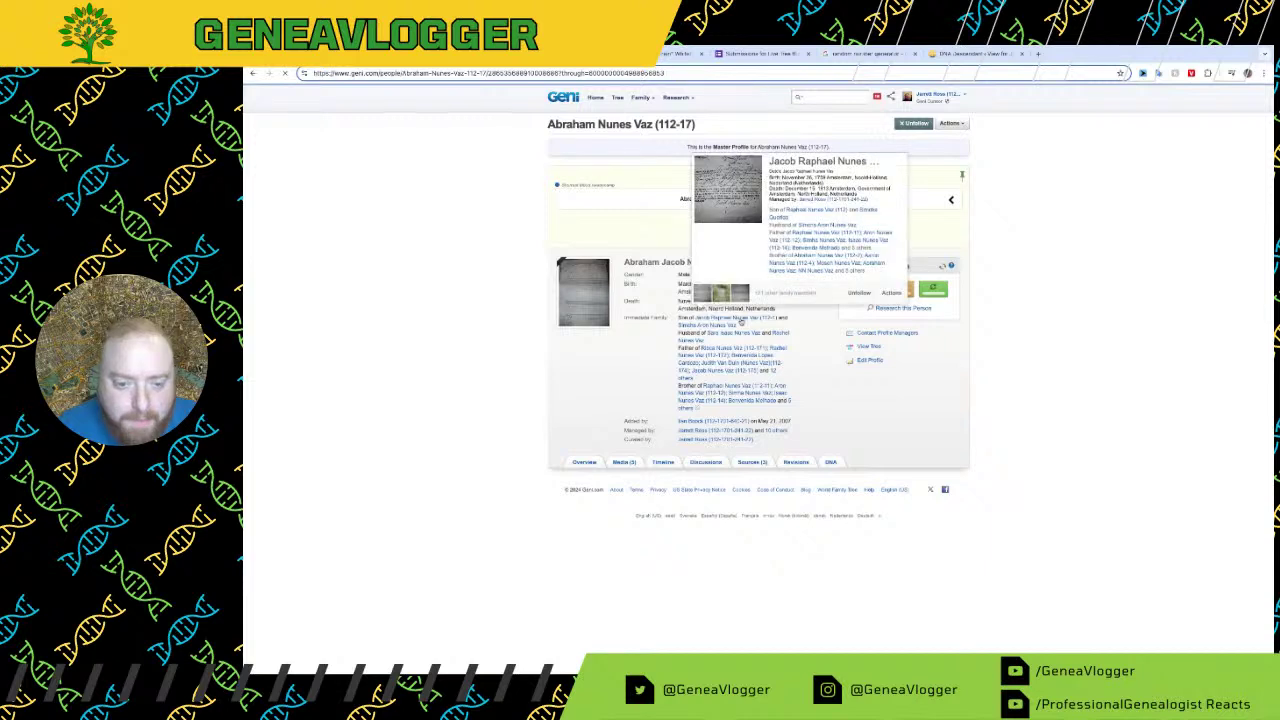
{"action": "left_click", "coordinate": [741, 321]}
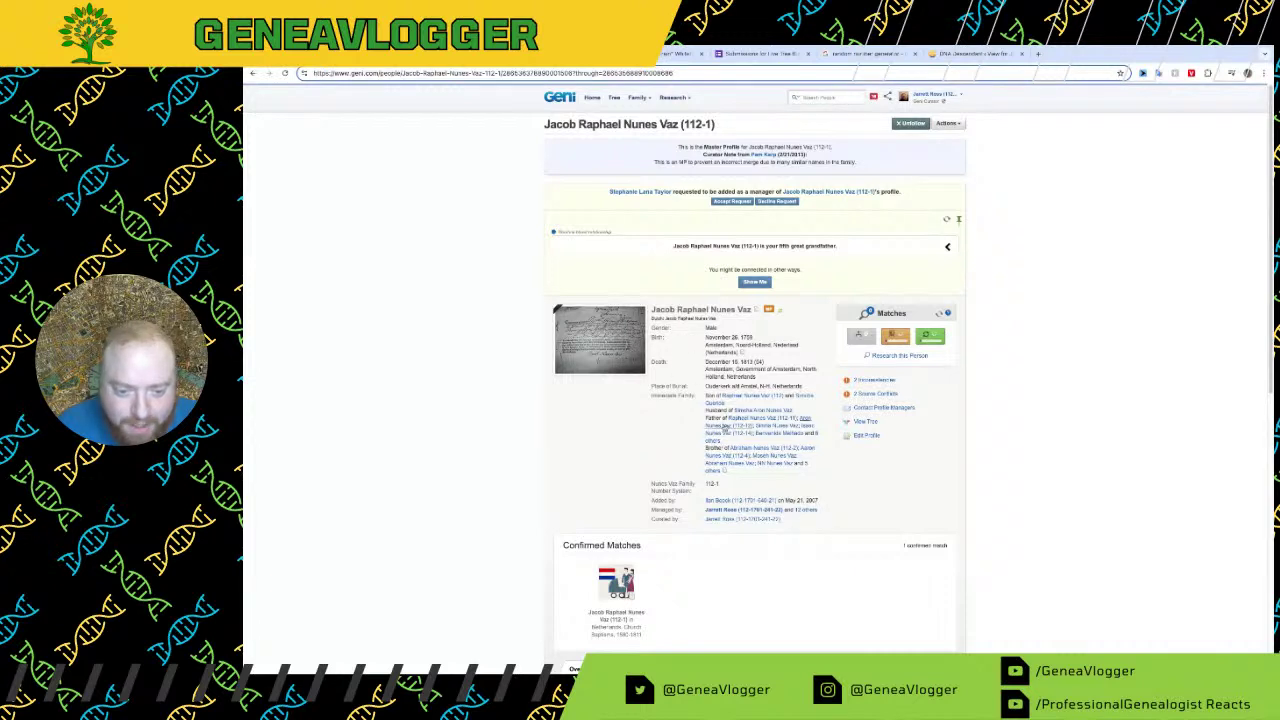
{"action": "left_click", "coordinate": [710, 441]}
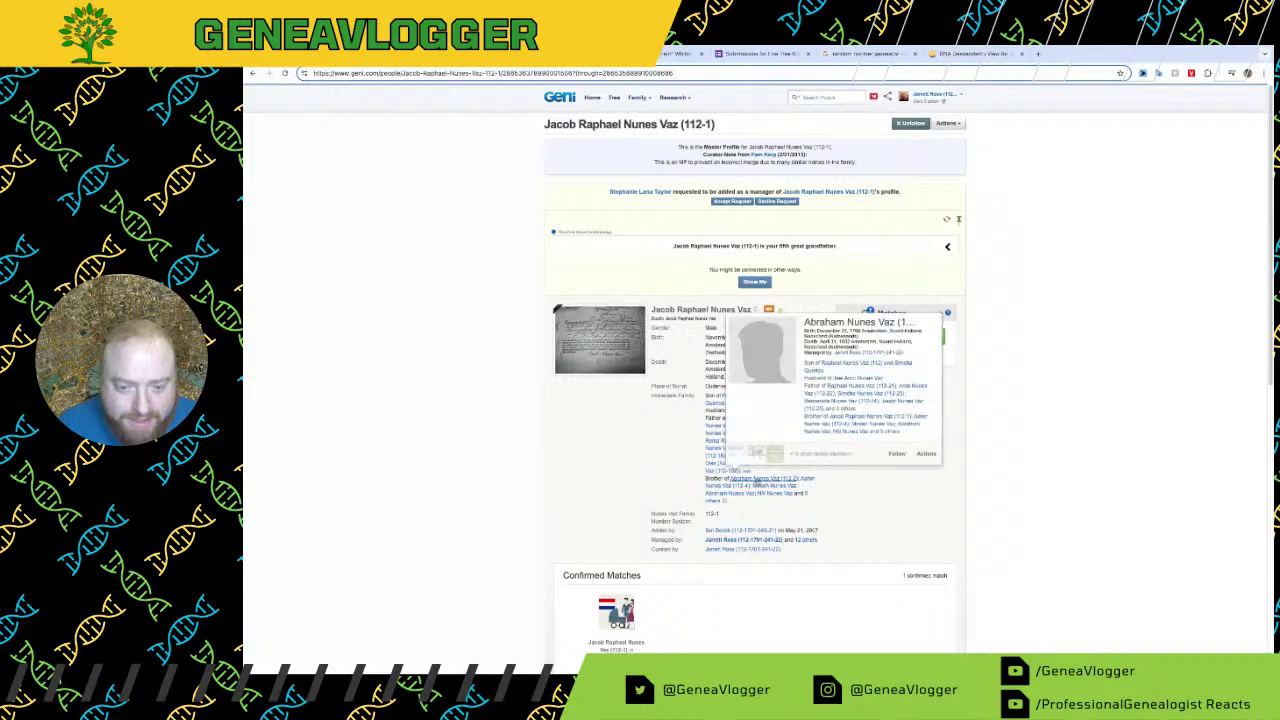
{"action": "left_click", "coordinate": [757, 479]}
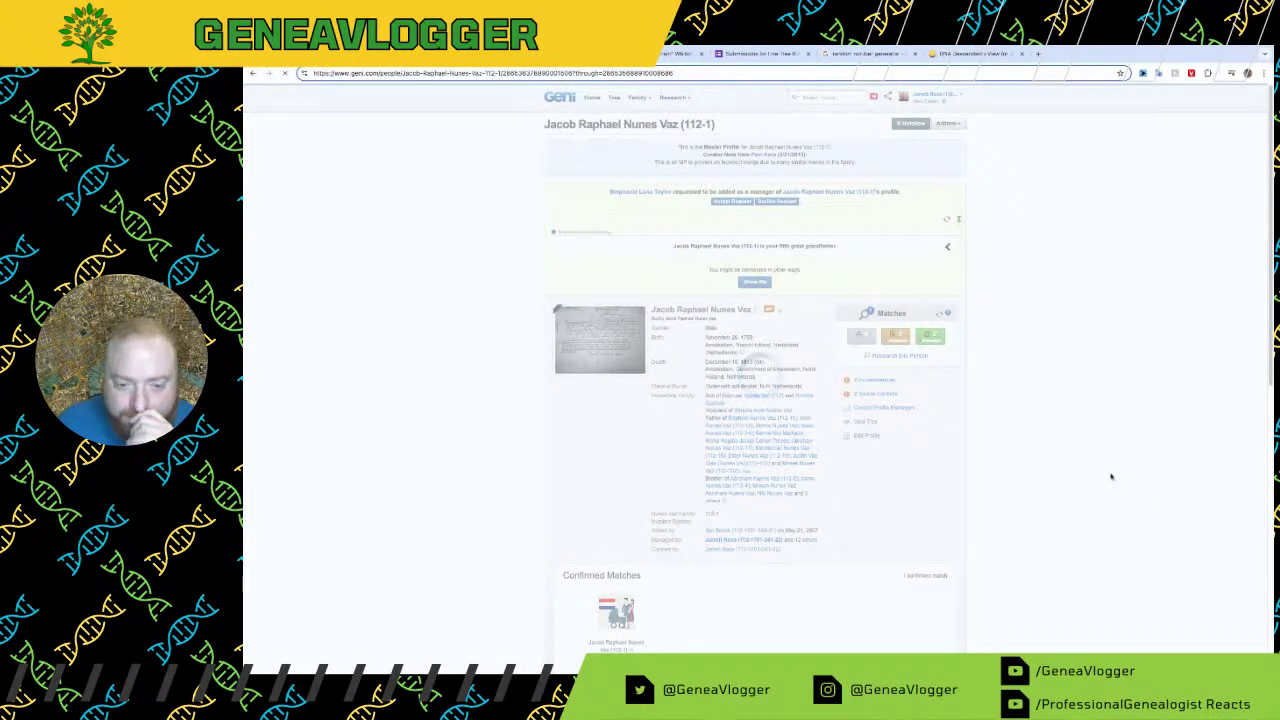
{"action": "scroll", "coordinate": [1102, 486], "scroll_direction": "down", "scroll_amount": 1}
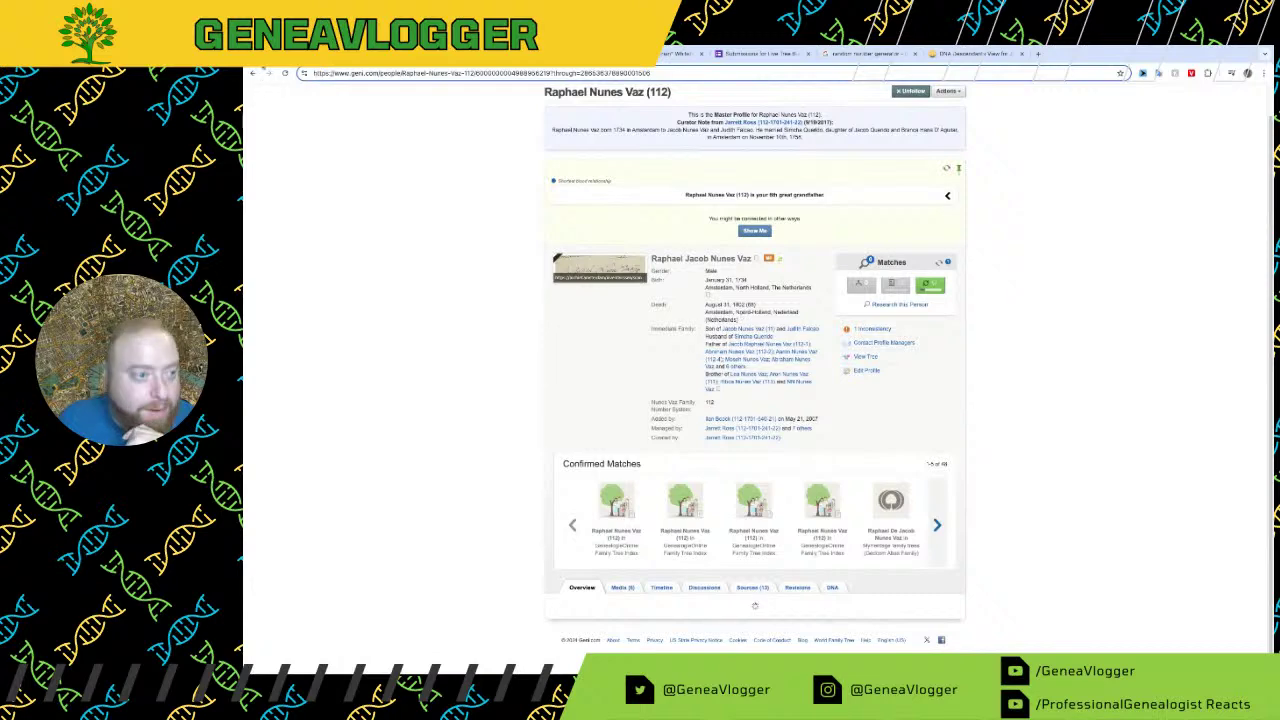
Step: Return to the fifth great-grandfather's Geni profile, examine its family and descendant statistics, and open his family tree
{"action": "key", "text": "alt+Left"}
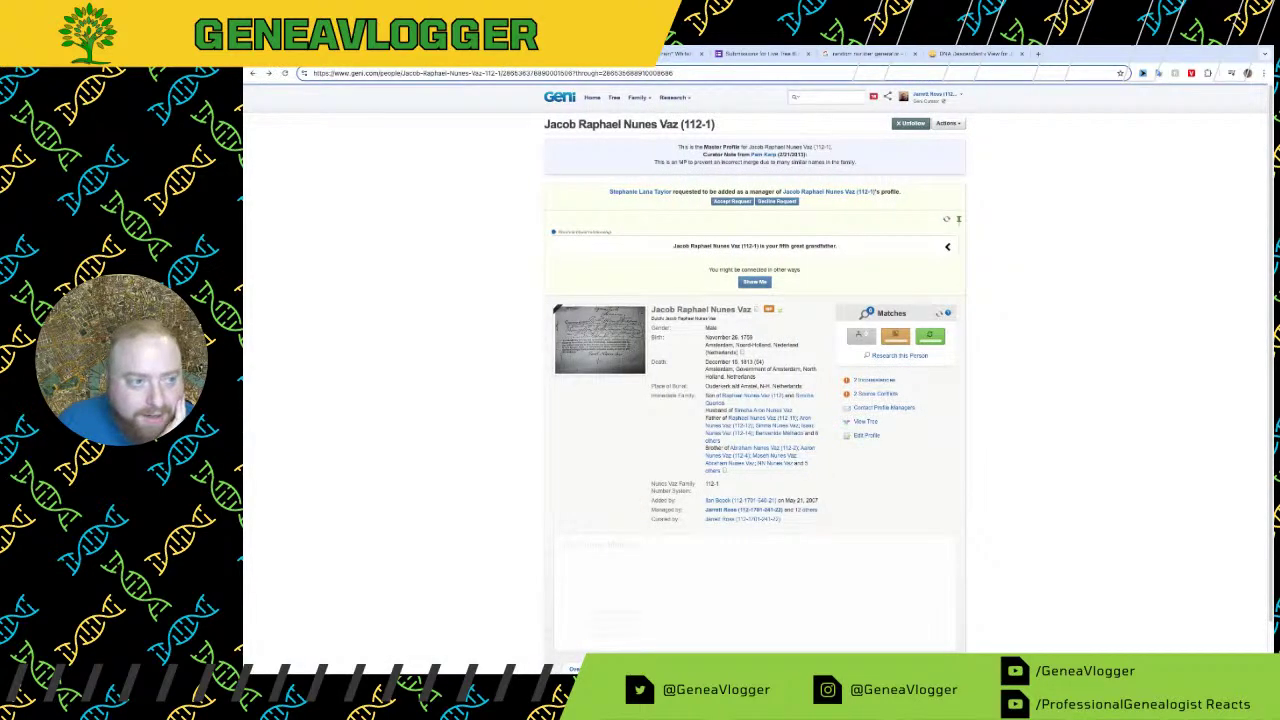
{"action": "key", "text": "alt+Left"}
{"action": "key", "text": "alt+Left"}
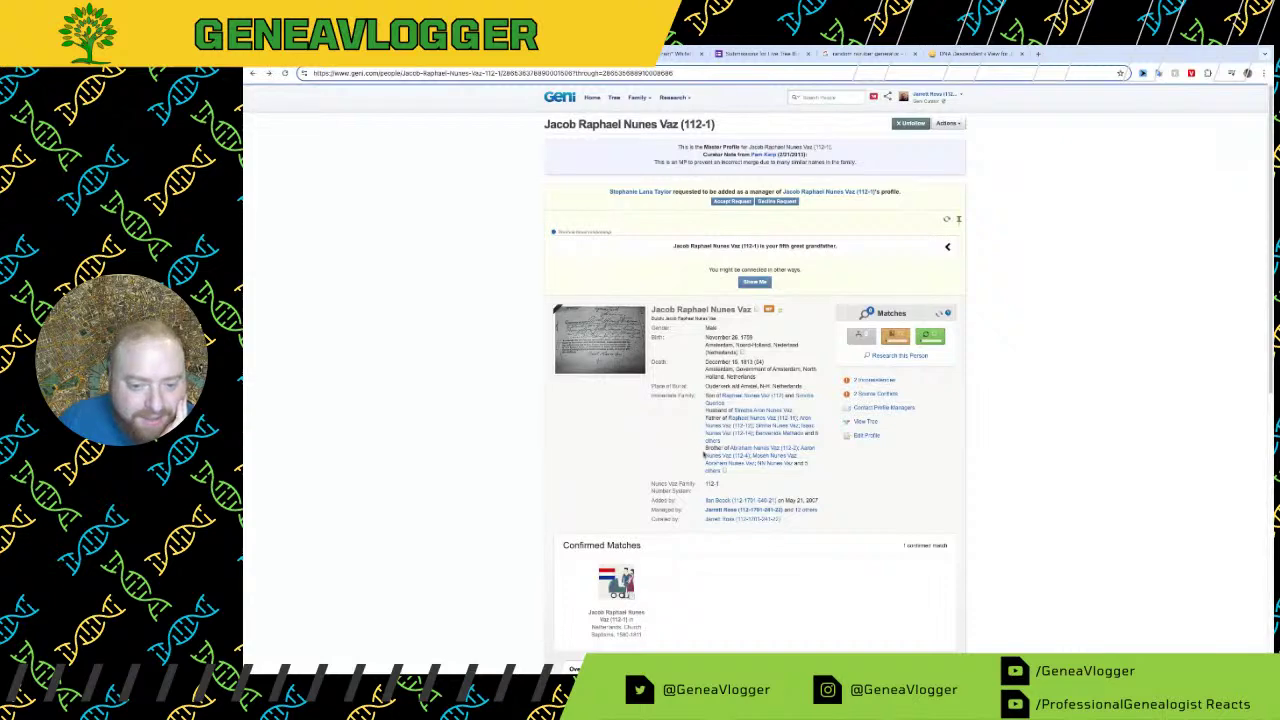
{"action": "scroll", "coordinate": [560, 486], "scroll_direction": "down", "scroll_amount": 5}
{"action": "scroll", "coordinate": [560, 486], "scroll_direction": "up", "scroll_amount": 3}
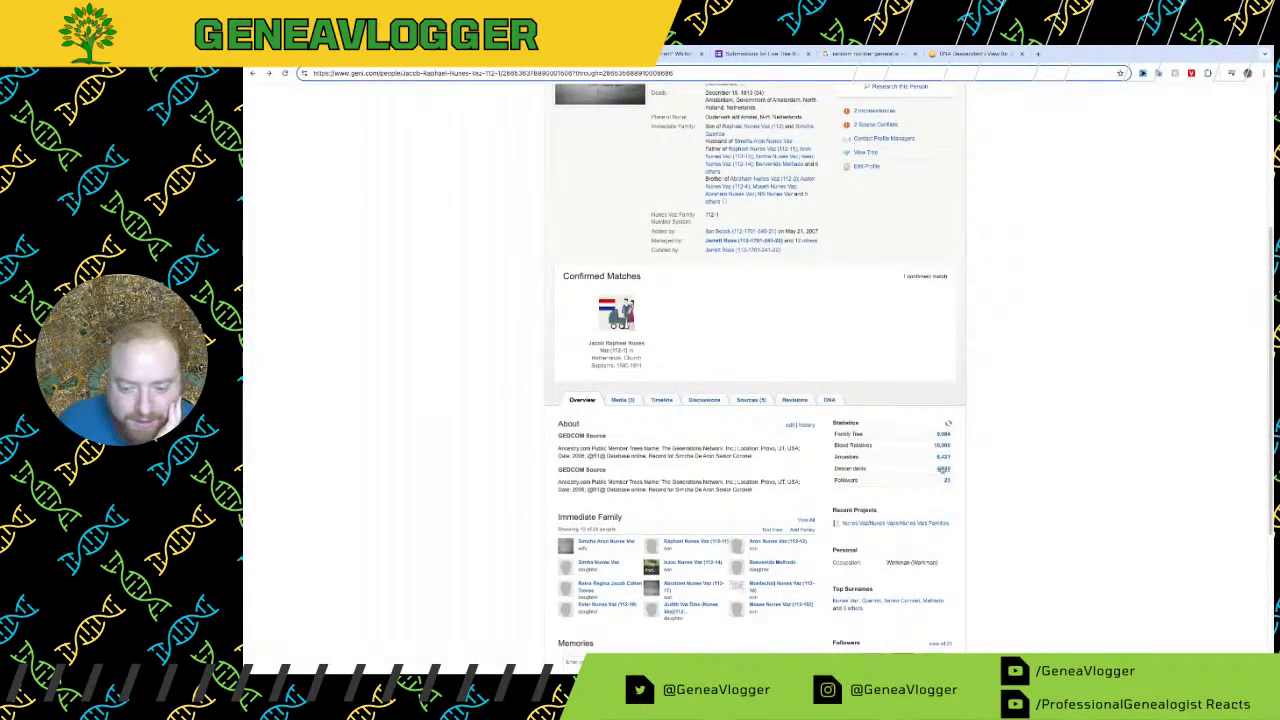
{"action": "scroll", "coordinate": [850, 430], "scroll_direction": "up", "scroll_amount": 3}
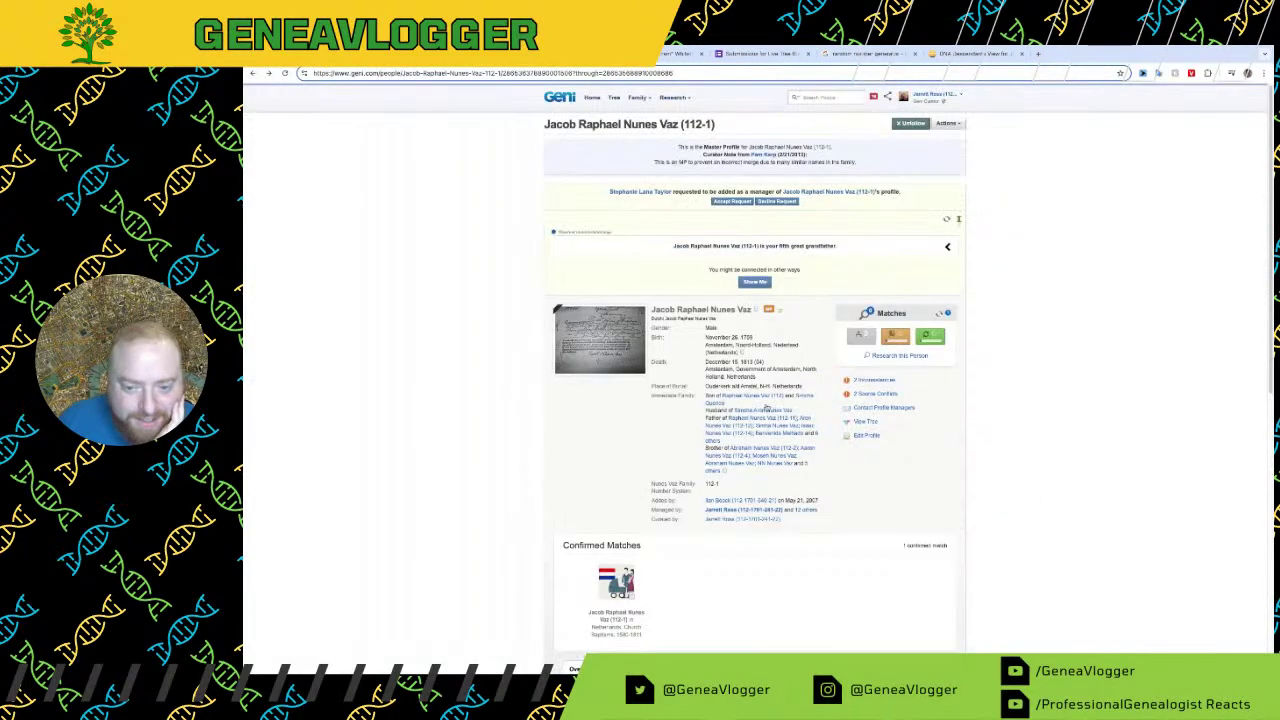
{"action": "left_click", "coordinate": [862, 424]}
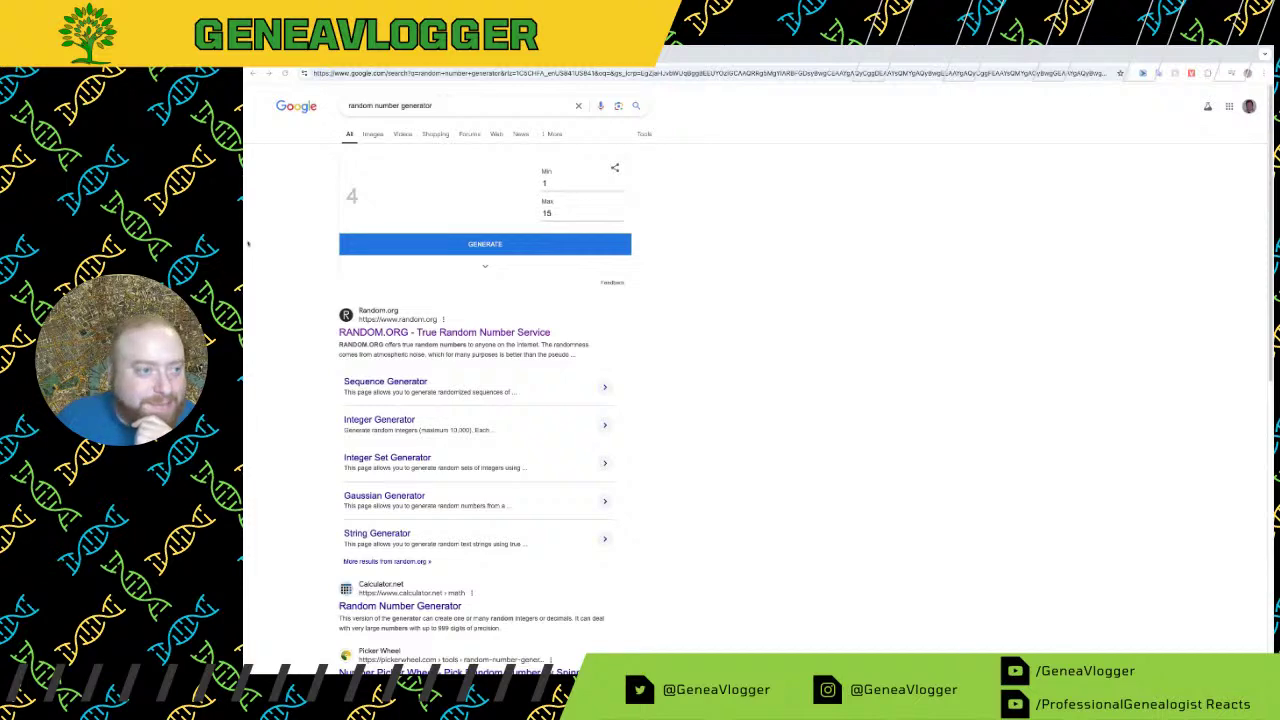
Step: Check the response count of the Submissions for Live Tree Building form and set the Google random number generator's maximum to 20
{"action": "left_click", "coordinate": [540, 131]}
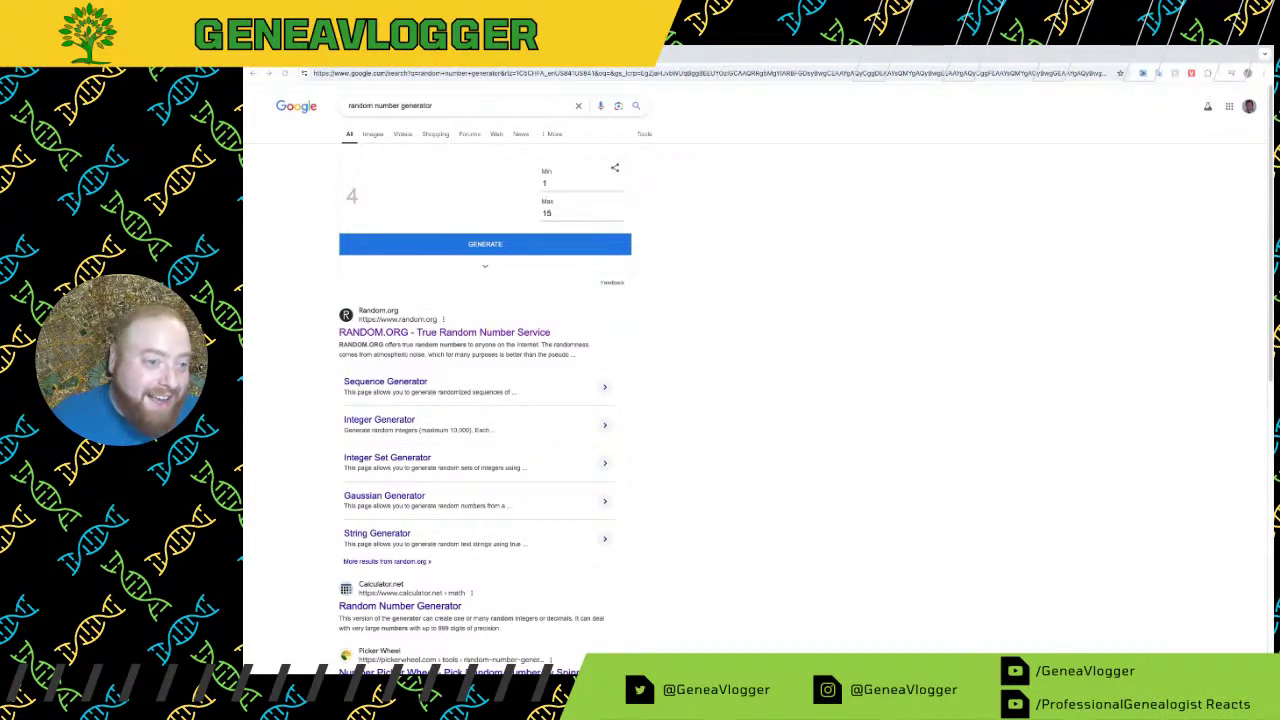
{"action": "left_click", "coordinate": [684, 55]}
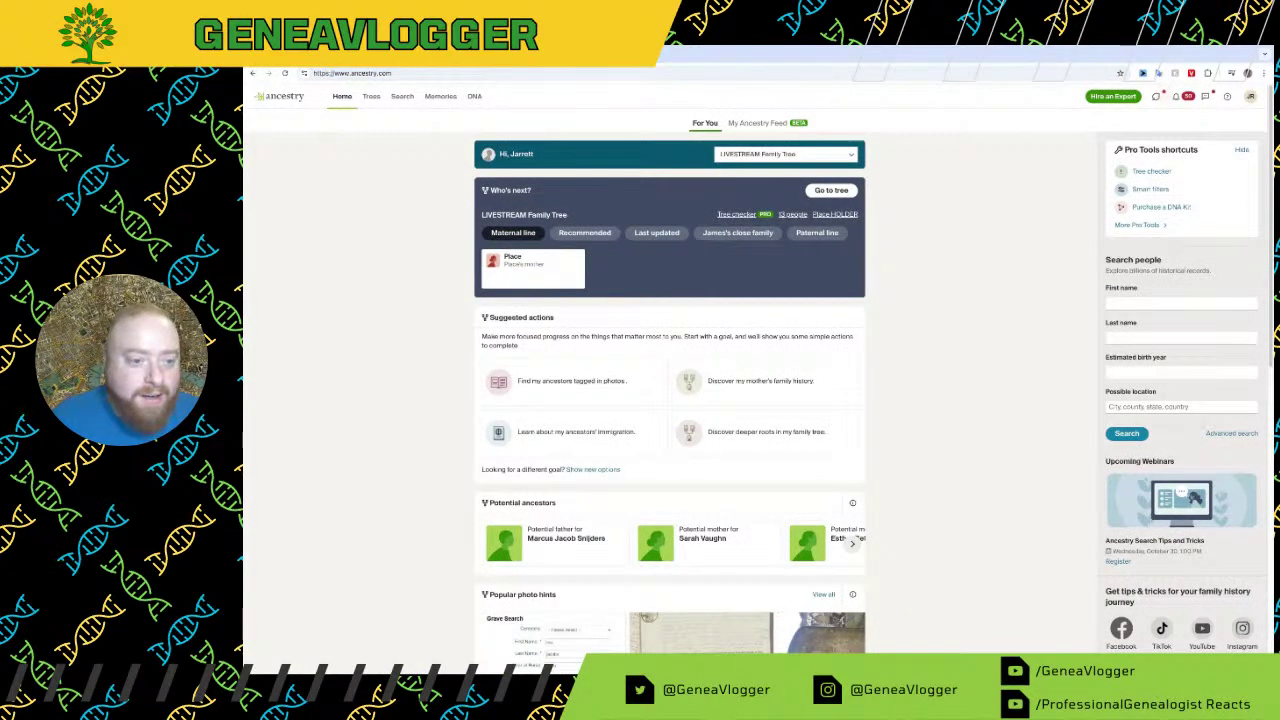
{"action": "key", "text": "ctrl+Tab"}
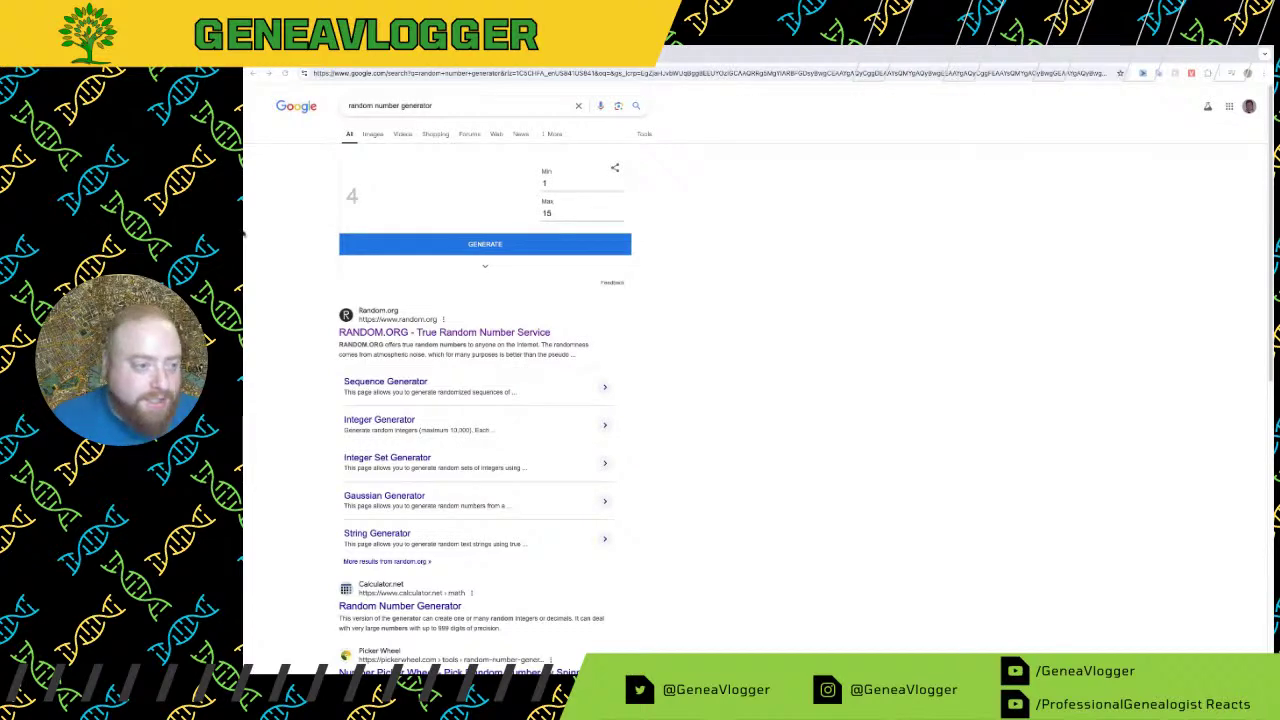
{"action": "key", "text": "ctrl+Tab"}
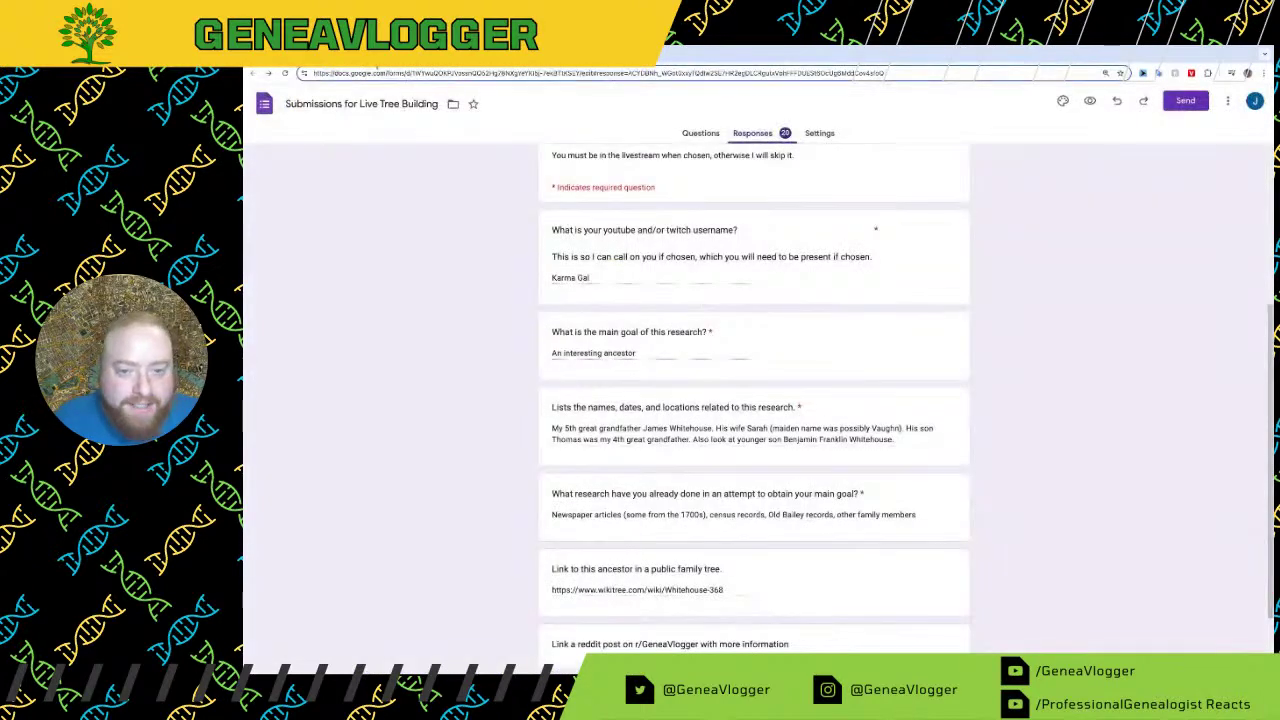
{"action": "key", "text": "ctrl+shift+Tab"}
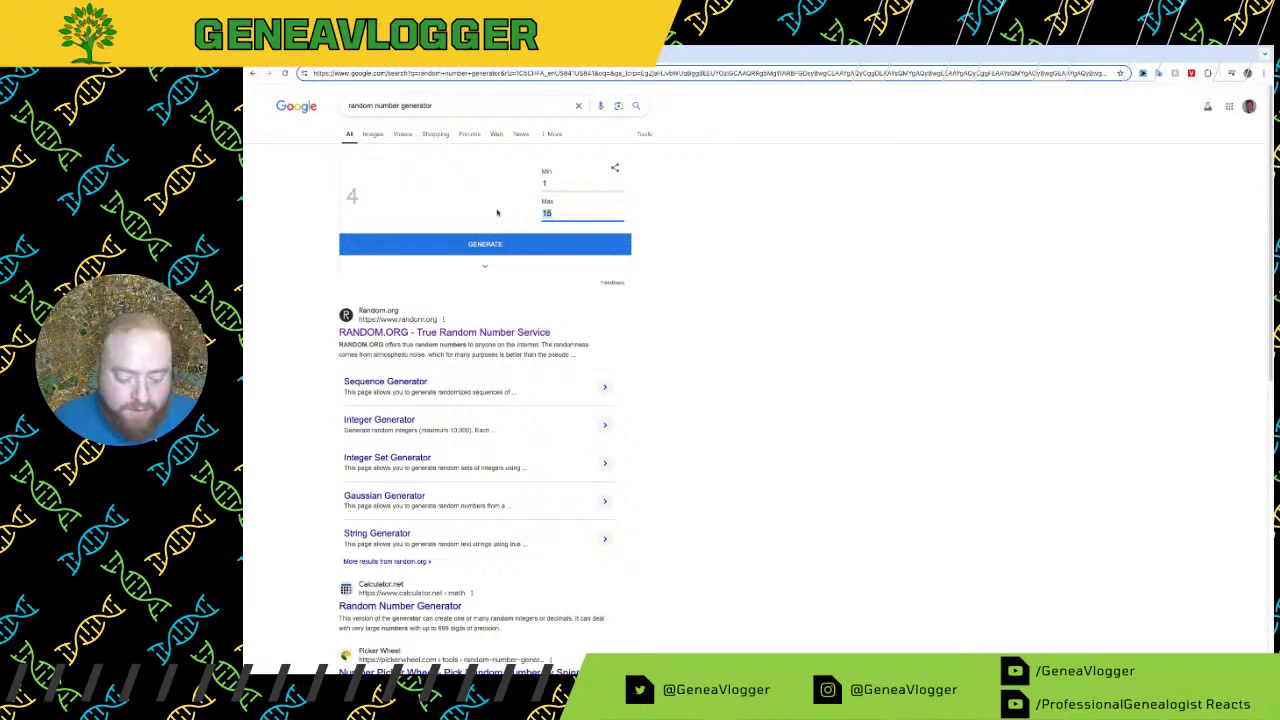
{"action": "type", "text": "20"}
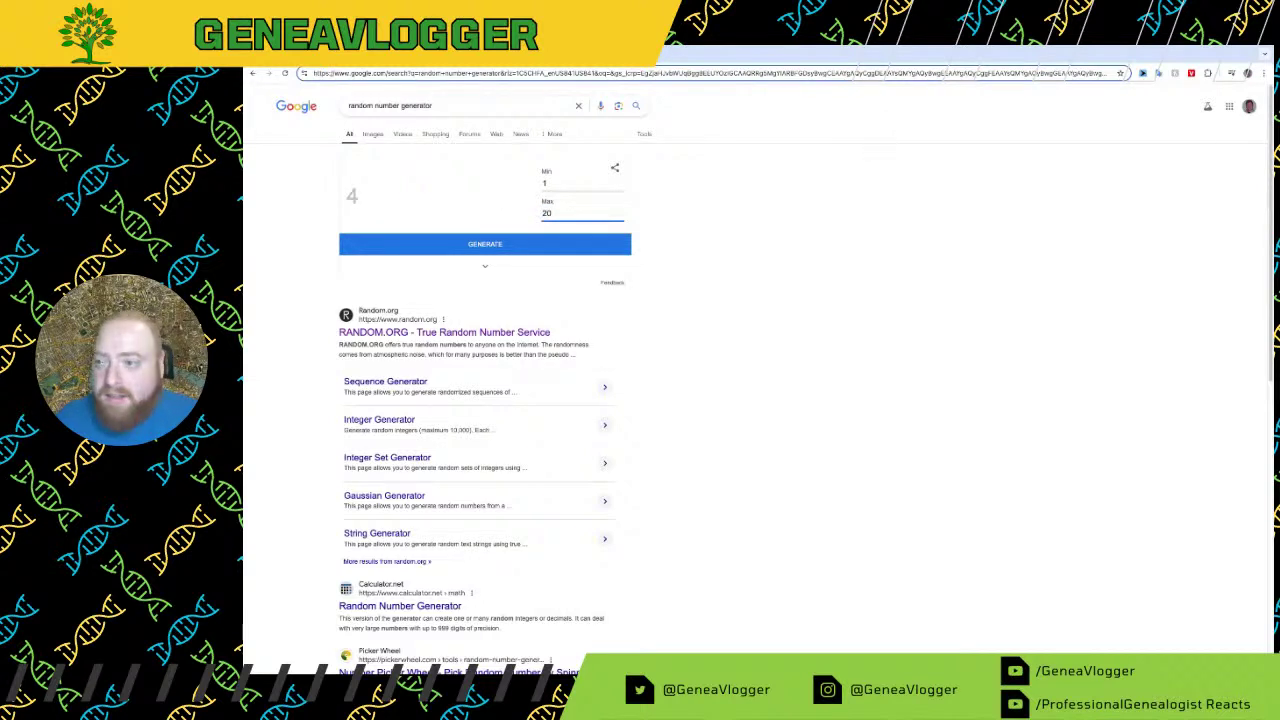
{"action": "key", "text": "alt+Tab"}
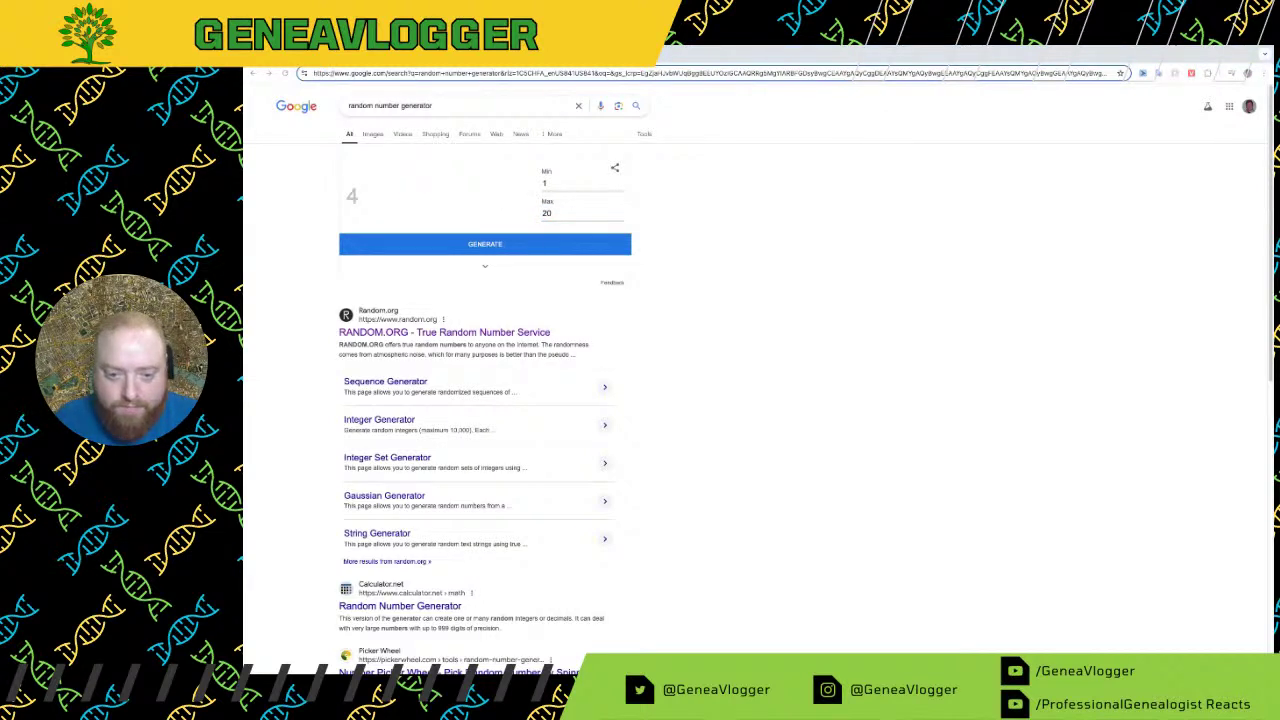
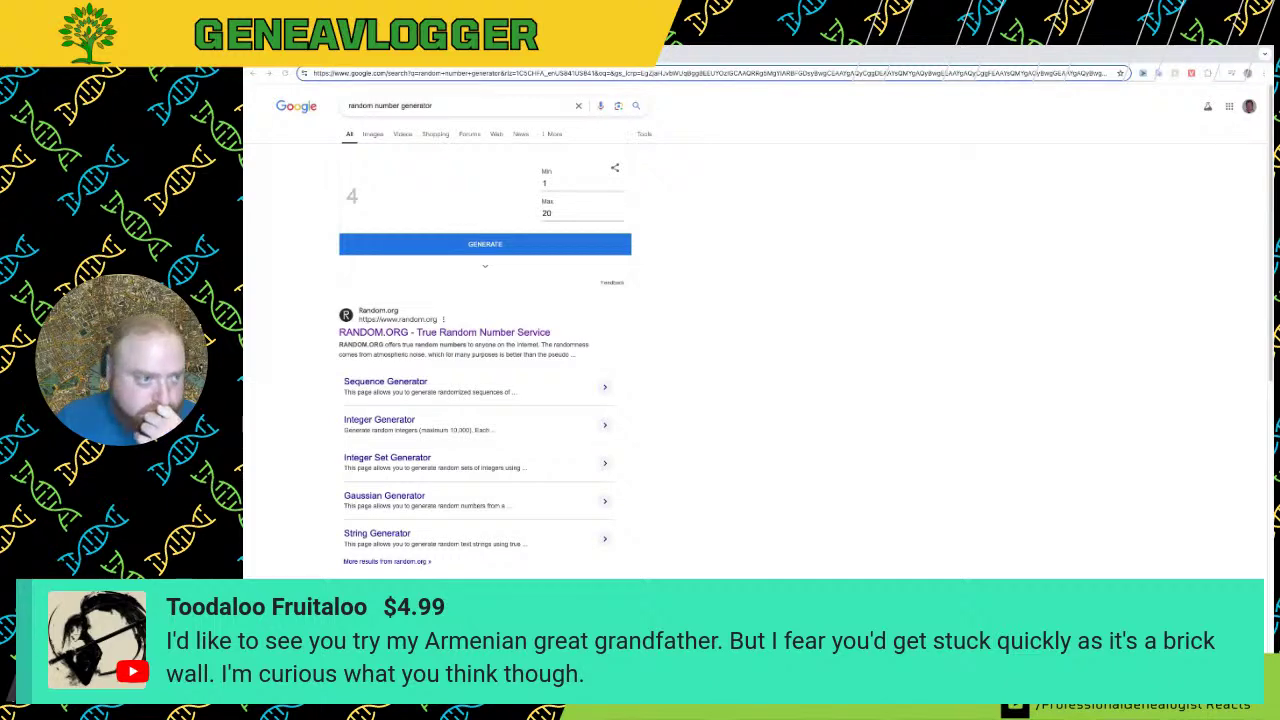
Step: Examine the Armenia Genealogy page in the FamilySearch wiki, including its provinces and online genealogy records, and return to the main Armenia page
{"action": "key", "text": "ctrl+Tab"}
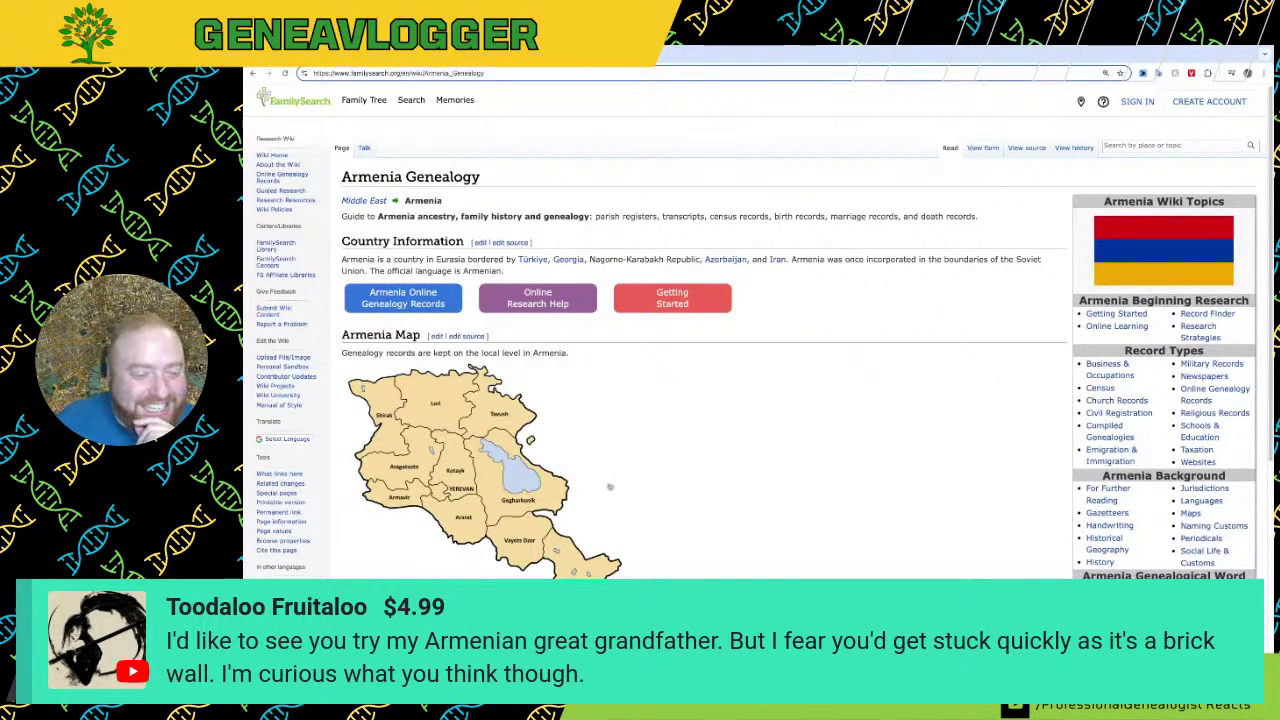
{"action": "scroll", "coordinate": [610, 488], "scroll_direction": "down", "scroll_amount": 5}
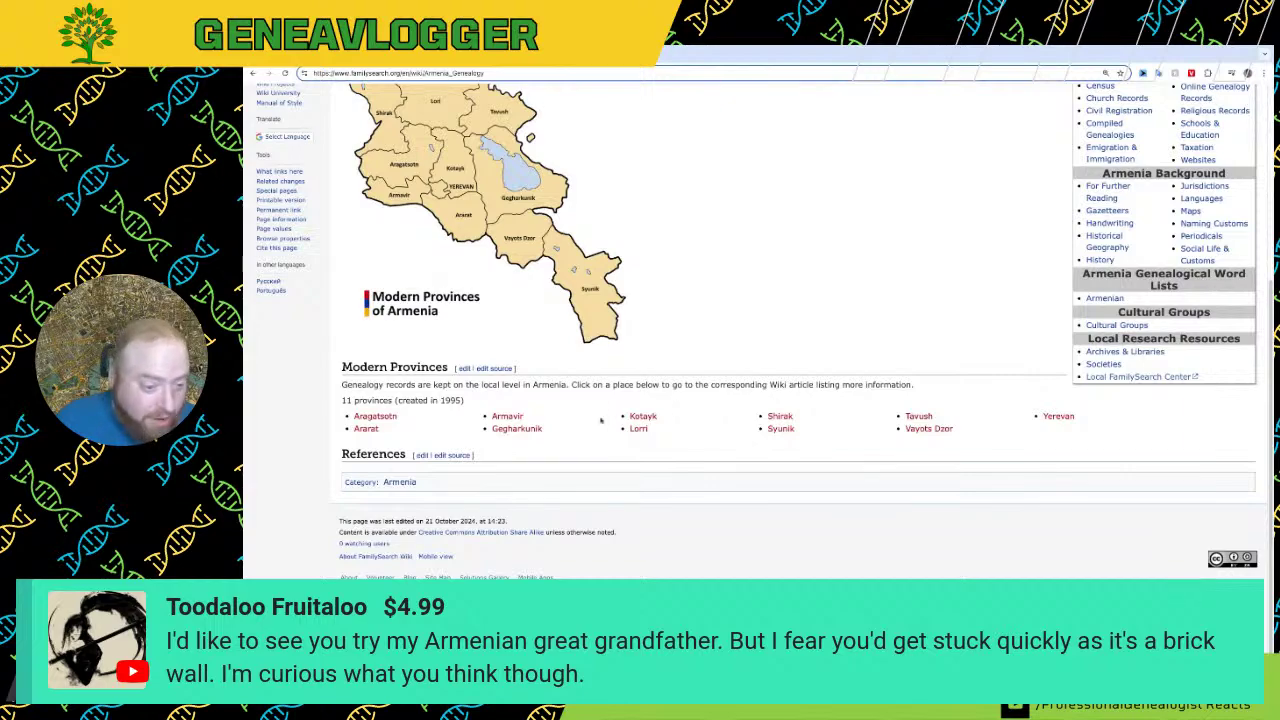
{"action": "scroll", "coordinate": [700, 420], "scroll_direction": "up", "scroll_amount": 5}
{"action": "left_click", "coordinate": [400, 296]}
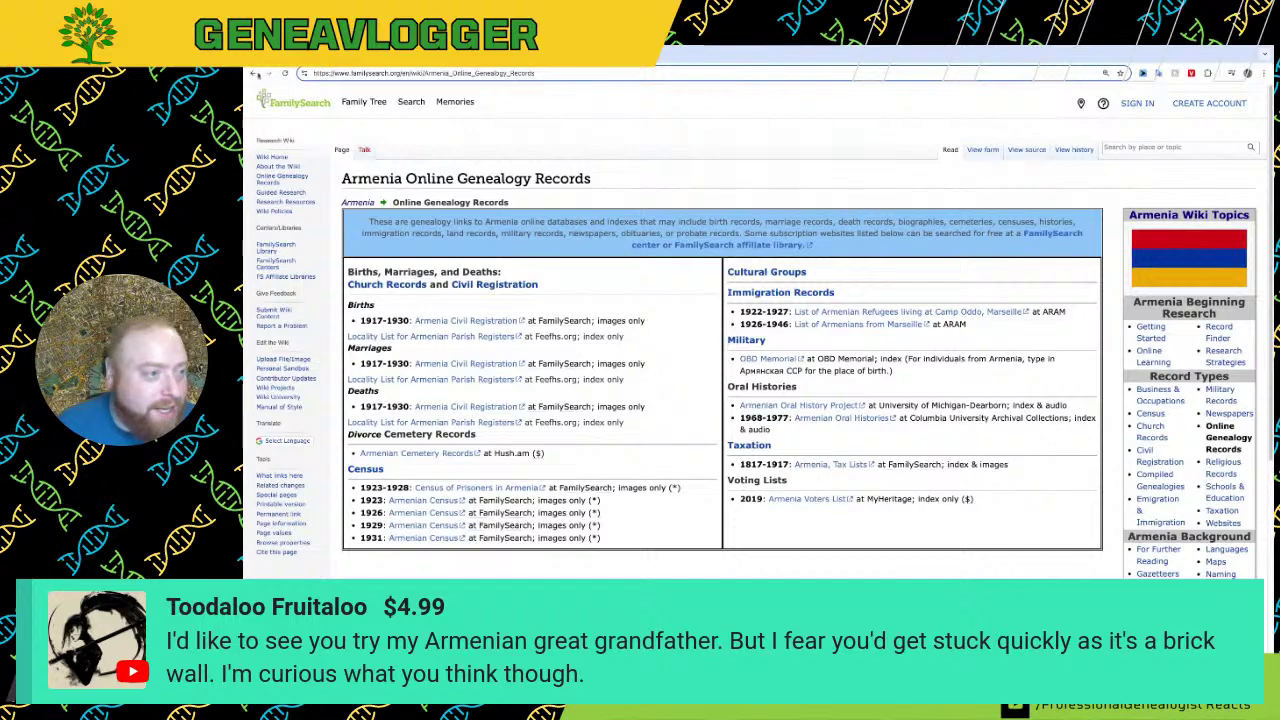
{"action": "key", "text": "alt+Left"}
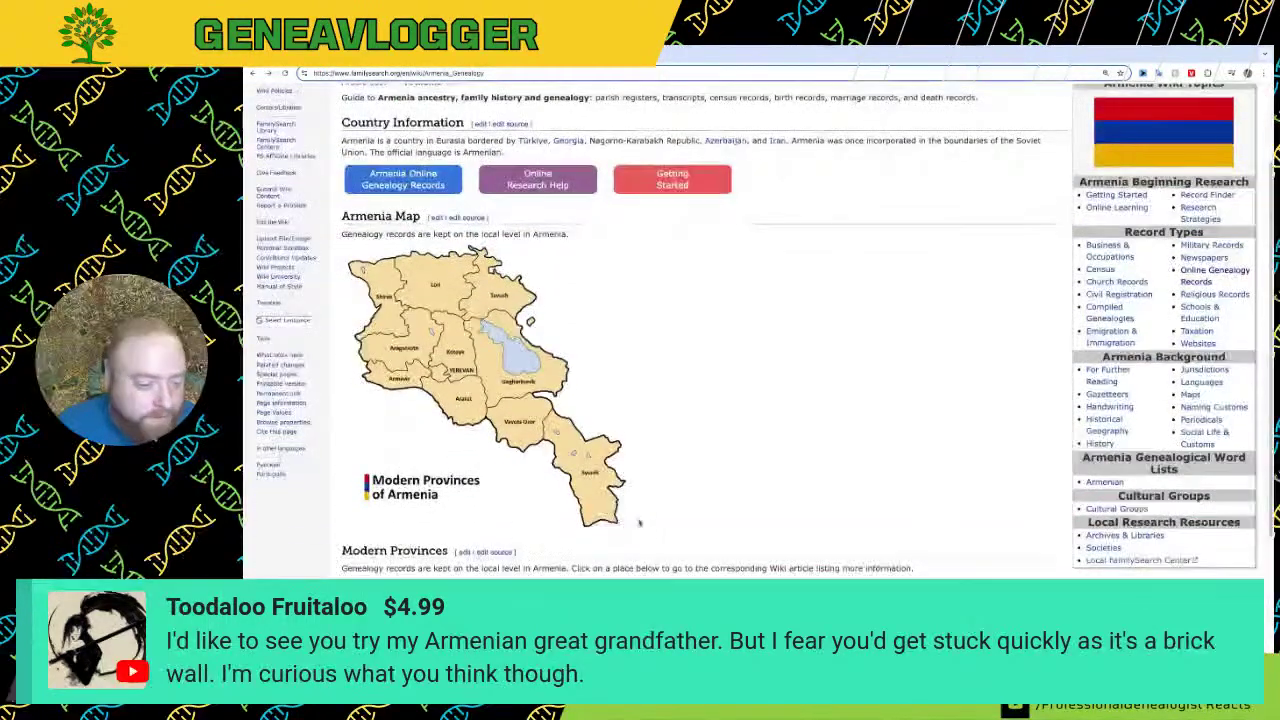
{"action": "scroll", "coordinate": [664, 530], "scroll_direction": "up", "scroll_amount": 1}
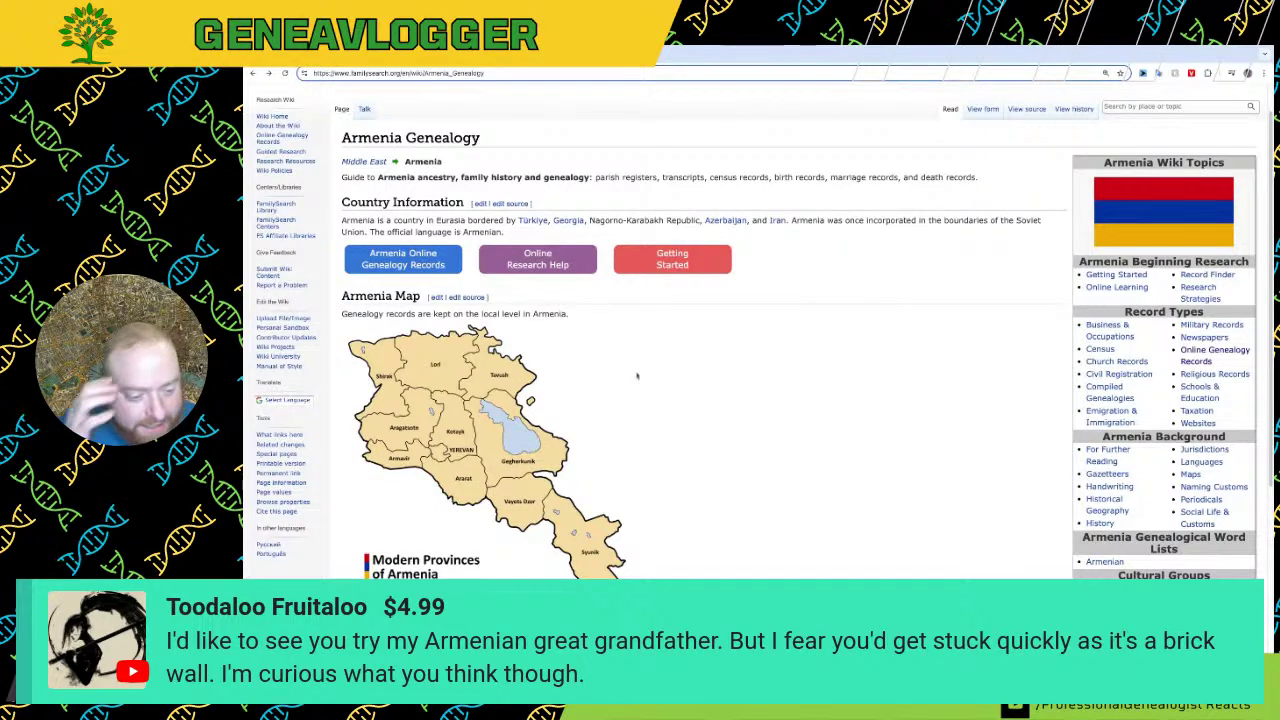
{"action": "scroll", "coordinate": [454, 96], "scroll_direction": "up", "scroll_amount": 1}
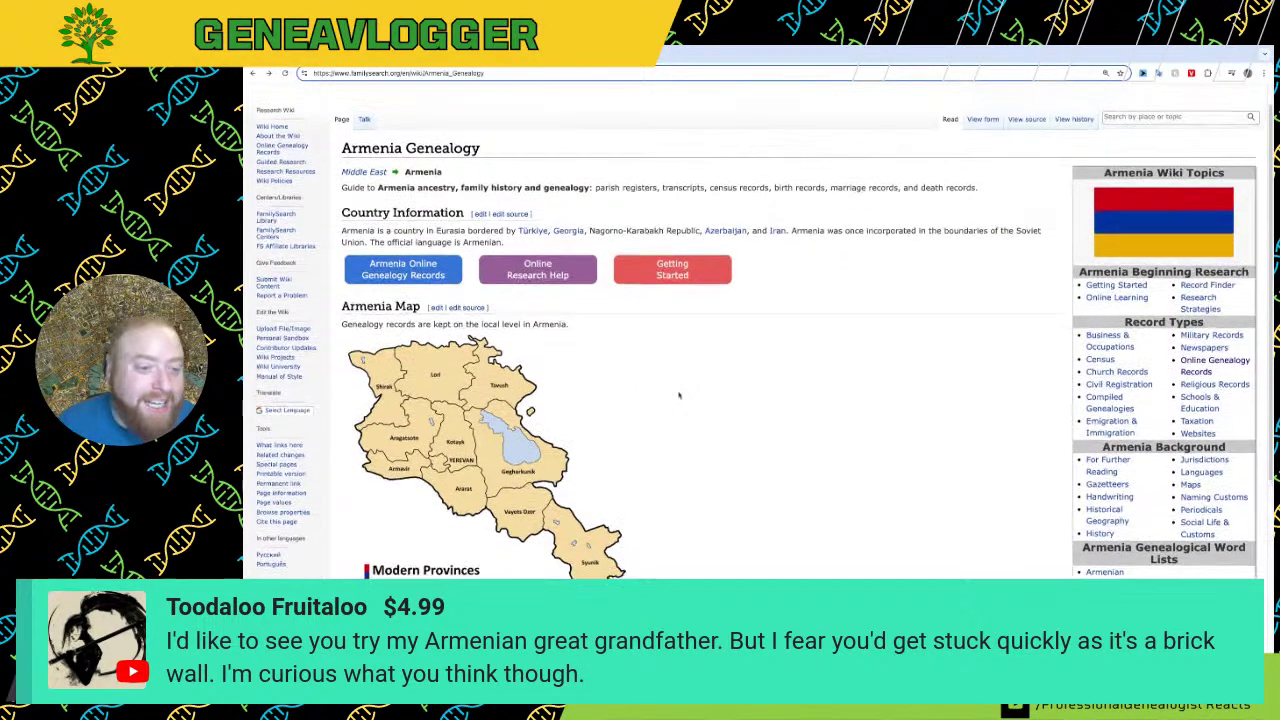
{"action": "left_click", "coordinate": [522, 78]}
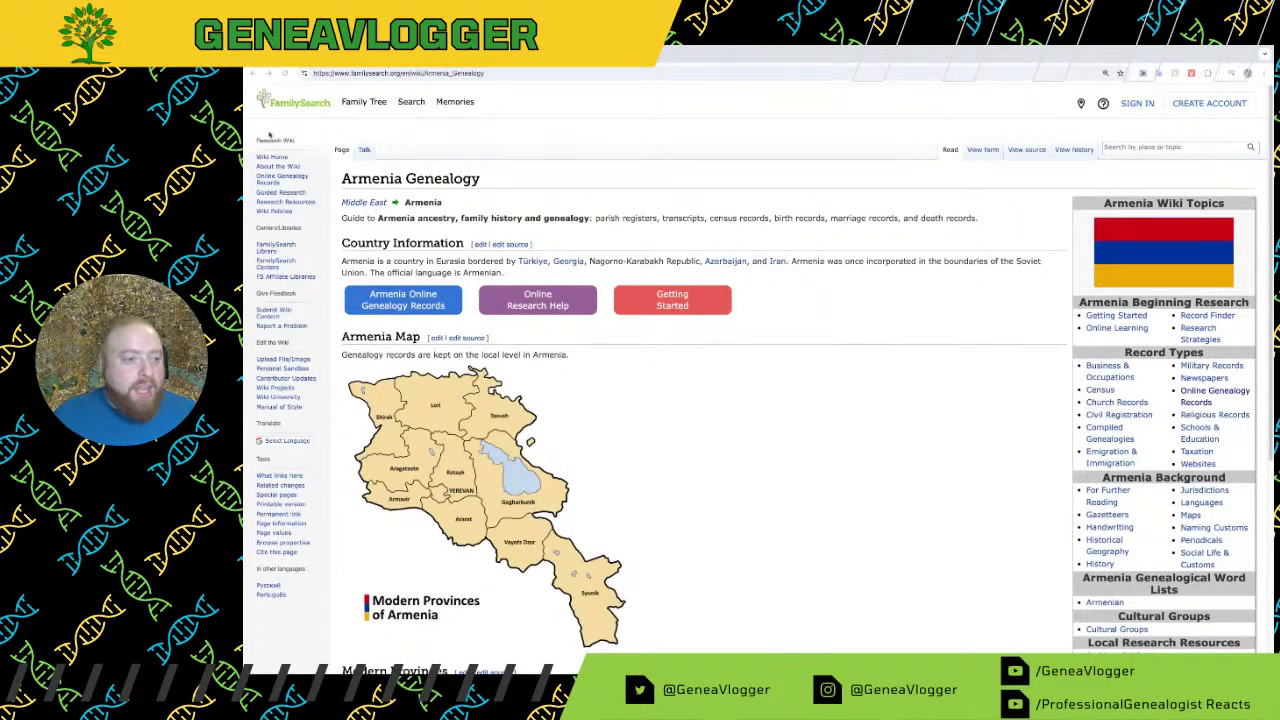
Step: Generate a random number between 1 and 22, matching the number of form submissions
{"action": "left_click", "coordinate": [355, 60]}
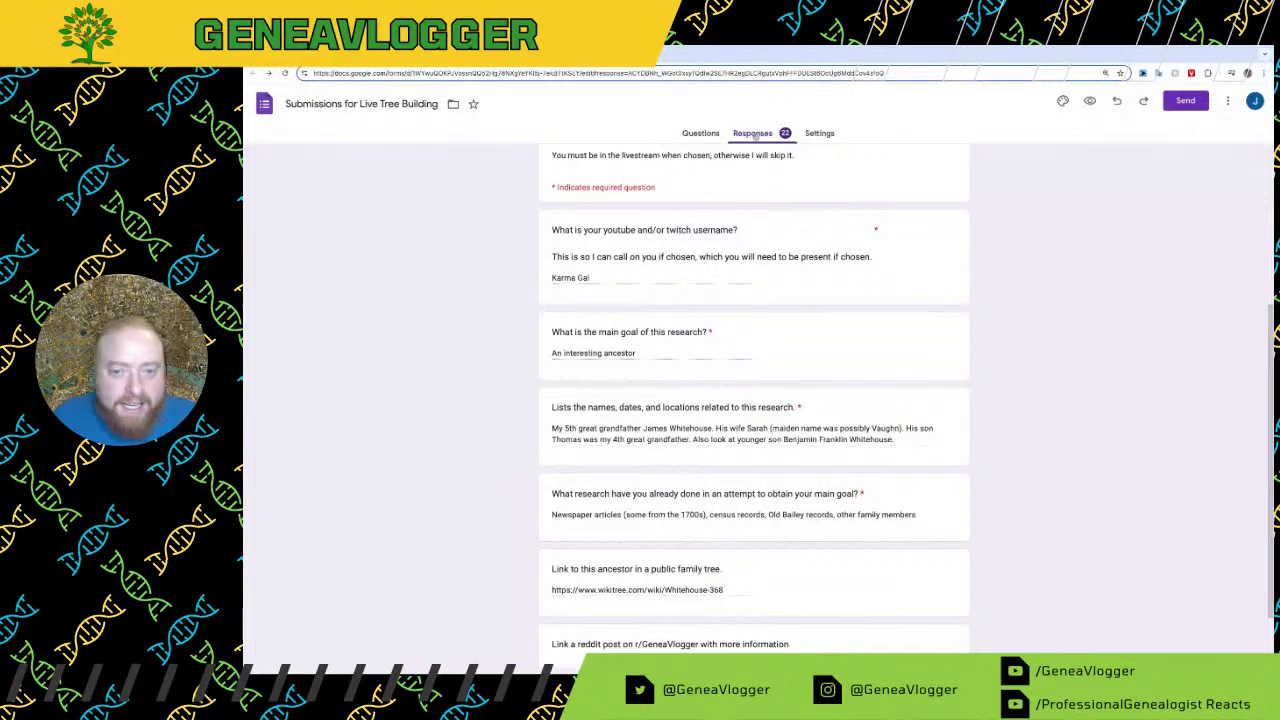
{"action": "left_click", "coordinate": [660, 58]}
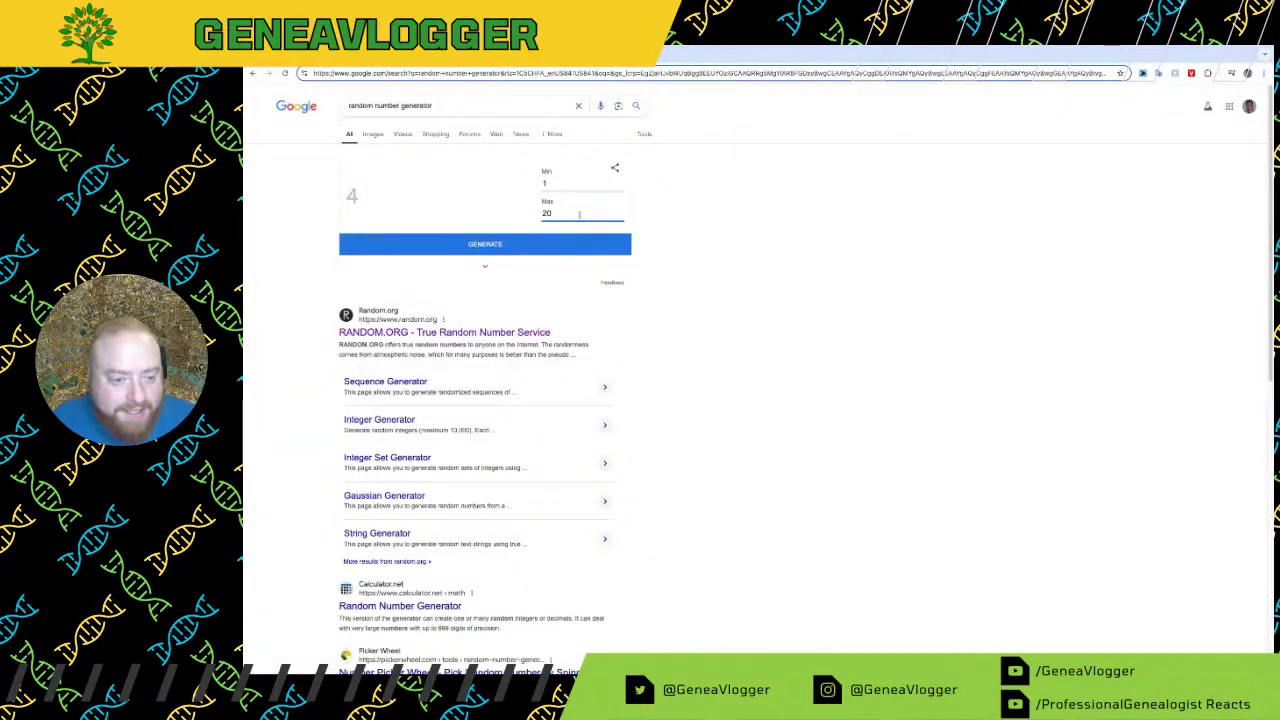
{"action": "left_click", "coordinate": [507, 247]}
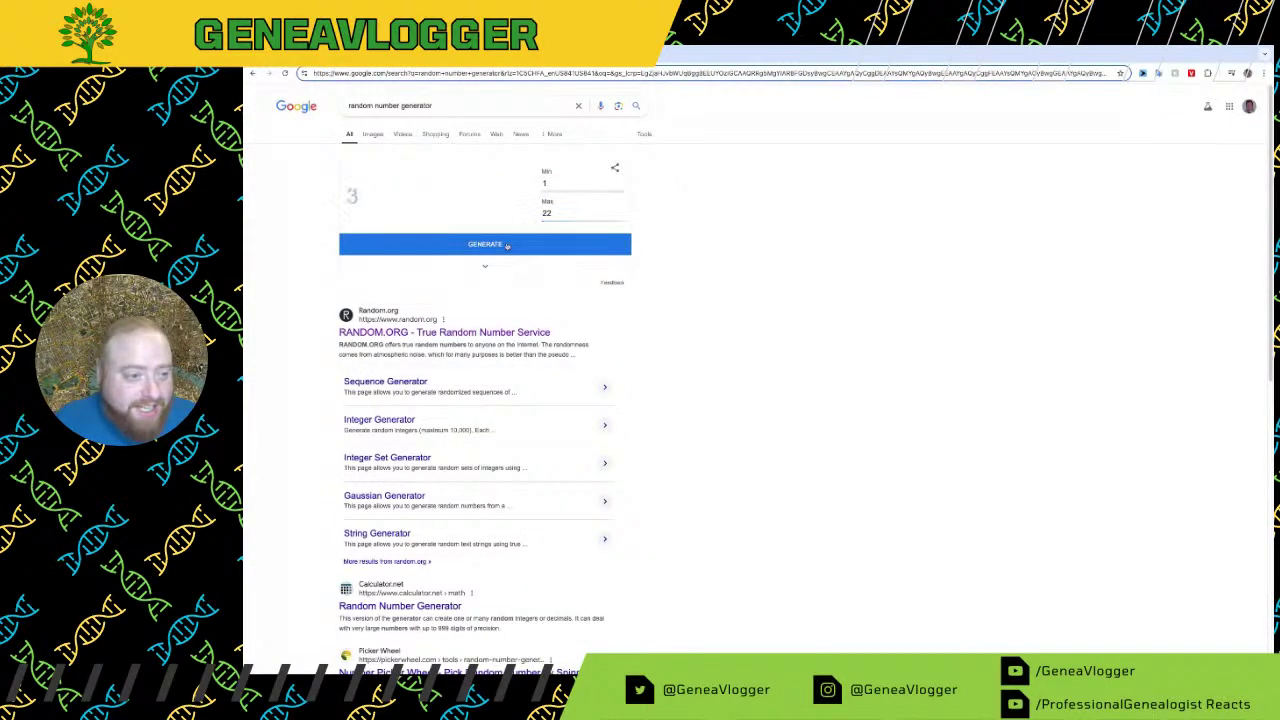
Step: Return to the Submissions for Live Tree Building form and show individual response 3
{"action": "key", "text": "ctrl+shift+Tab"}
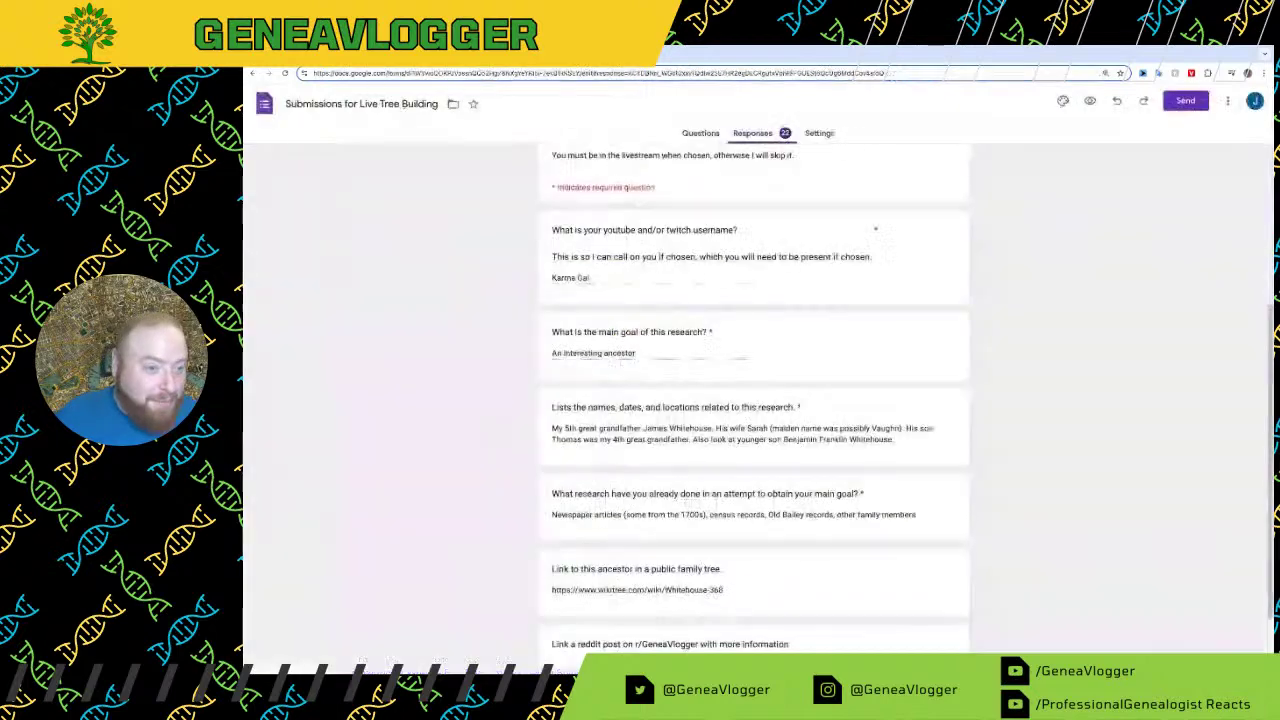
{"action": "scroll", "coordinate": [565, 277], "scroll_direction": "up", "scroll_amount": 5}
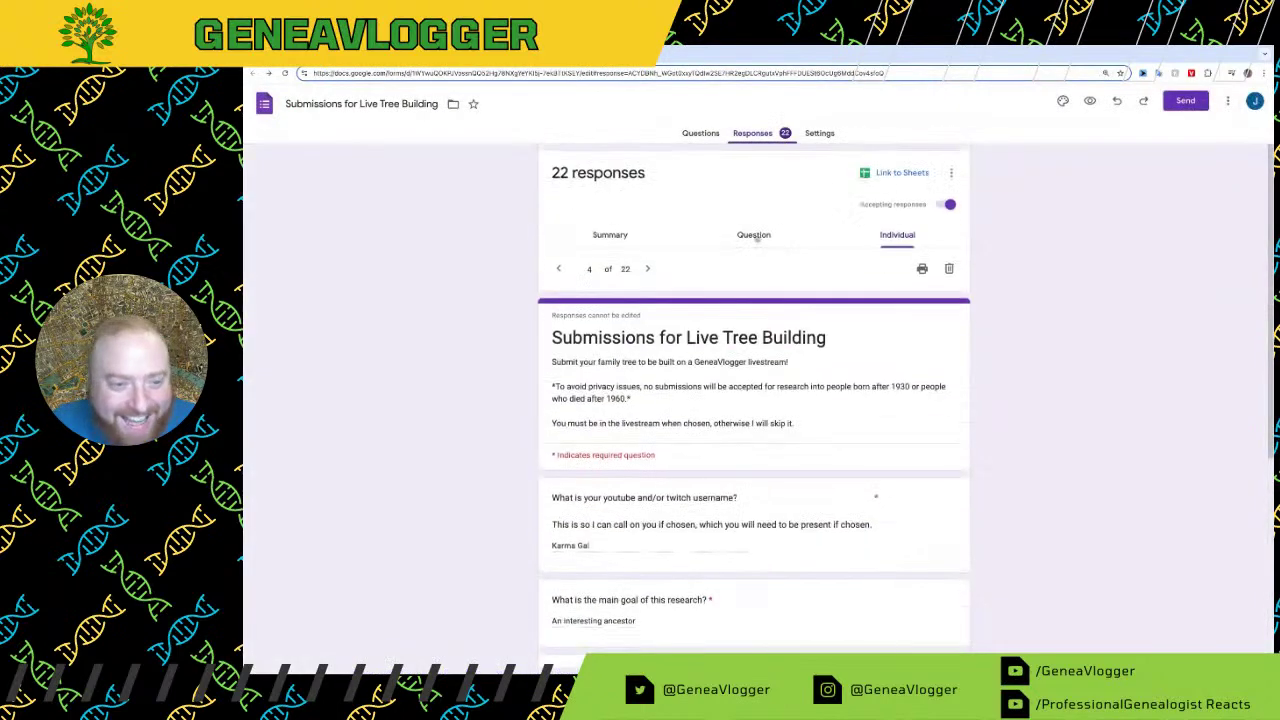
{"action": "left_click", "coordinate": [559, 268]}
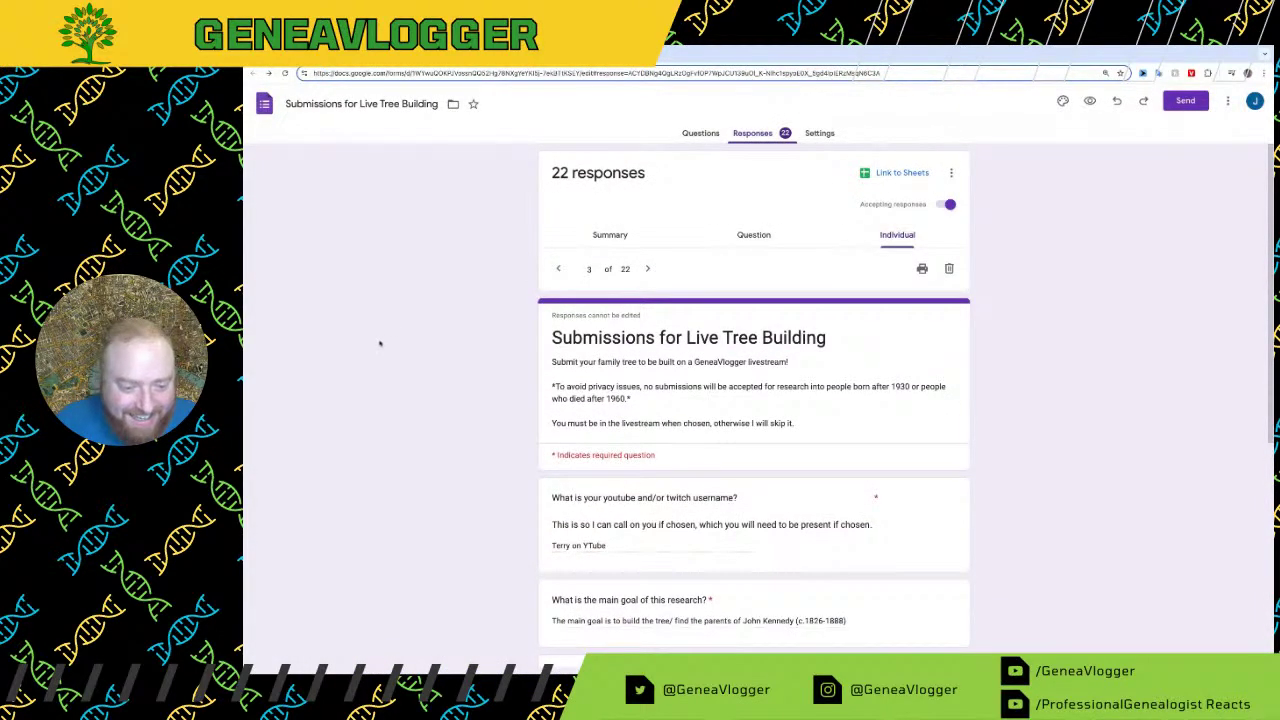
Step: Read the submission's research goal, family details, previous research and public family tree links
{"action": "scroll", "coordinate": [380, 343], "scroll_direction": "down", "scroll_amount": 3}
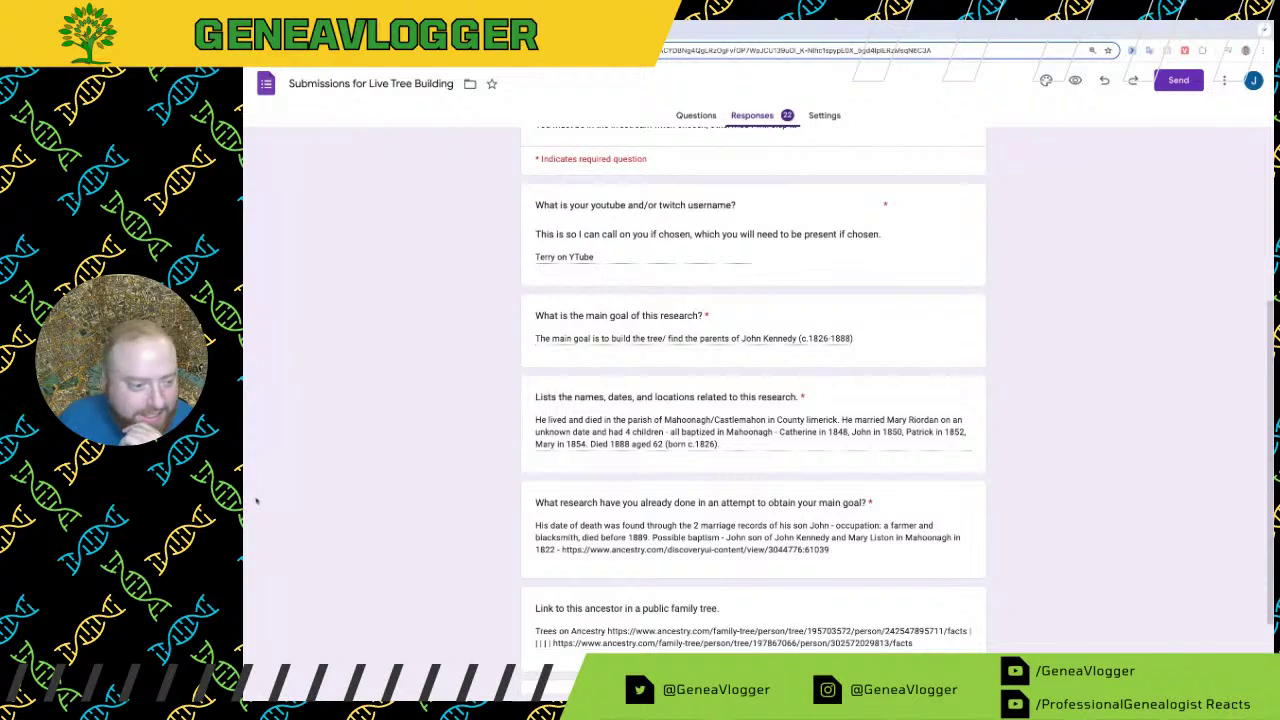
{"action": "scroll", "coordinate": [572, 480], "scroll_direction": "down", "scroll_amount": 1}
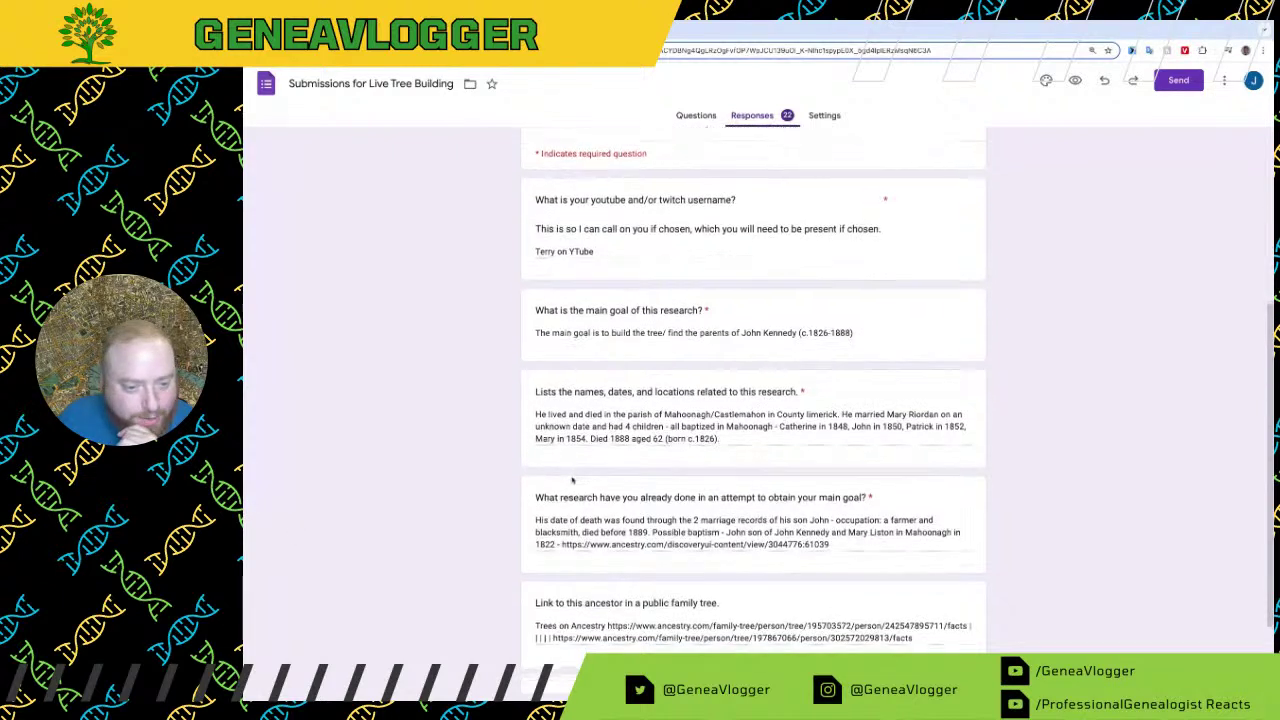
{"action": "scroll", "coordinate": [572, 480], "scroll_direction": "down", "scroll_amount": 1}
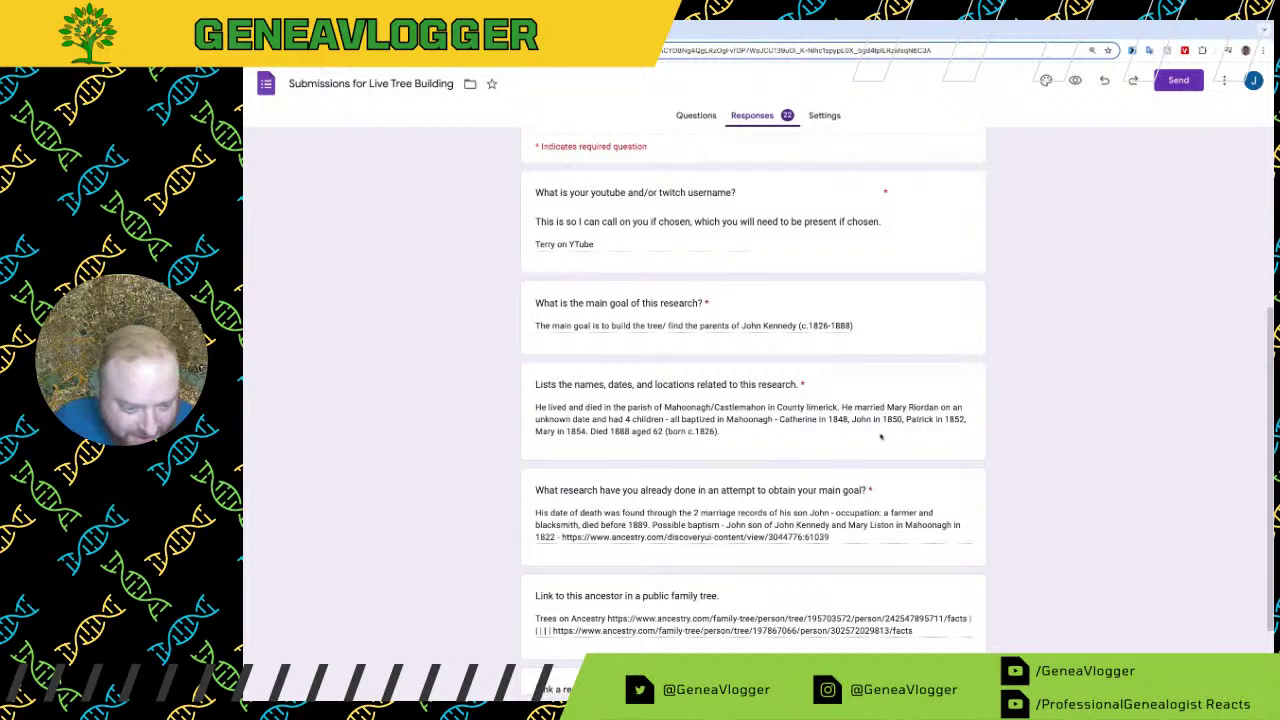
{"action": "scroll", "coordinate": [676, 452], "scroll_direction": "down", "scroll_amount": 1}
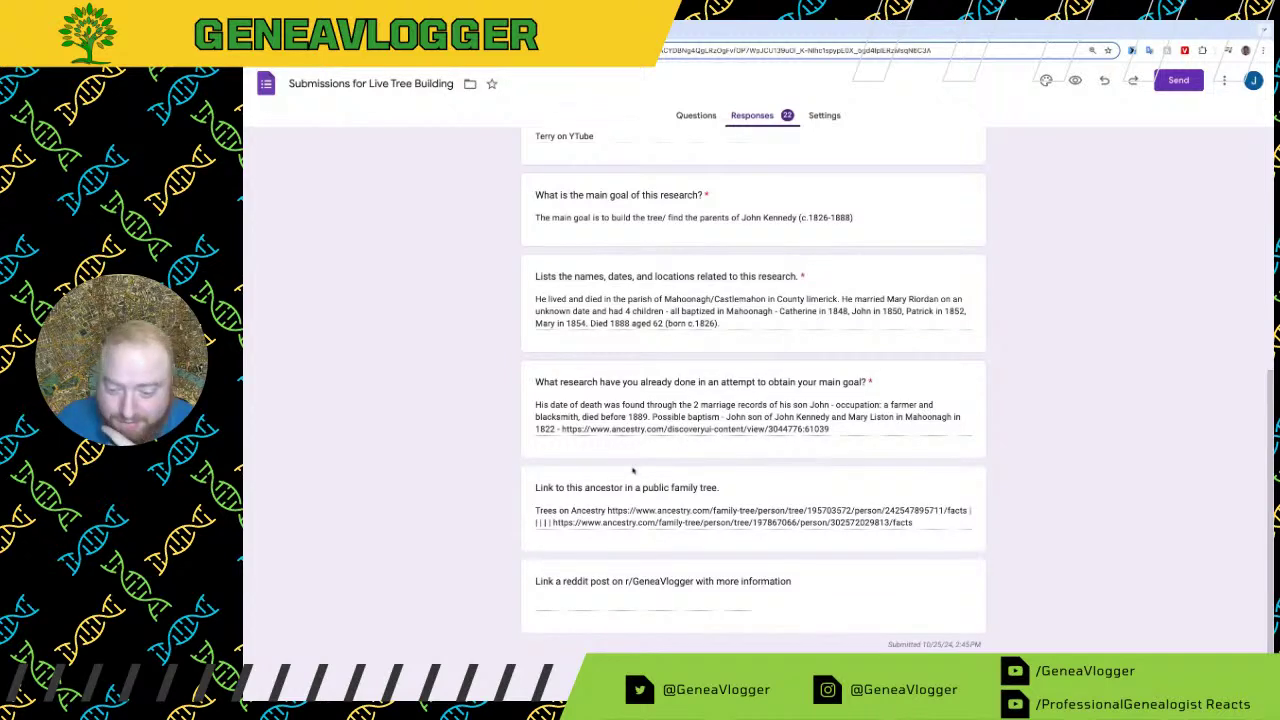
{"action": "scroll", "coordinate": [632, 470], "scroll_direction": "up", "scroll_amount": 2}
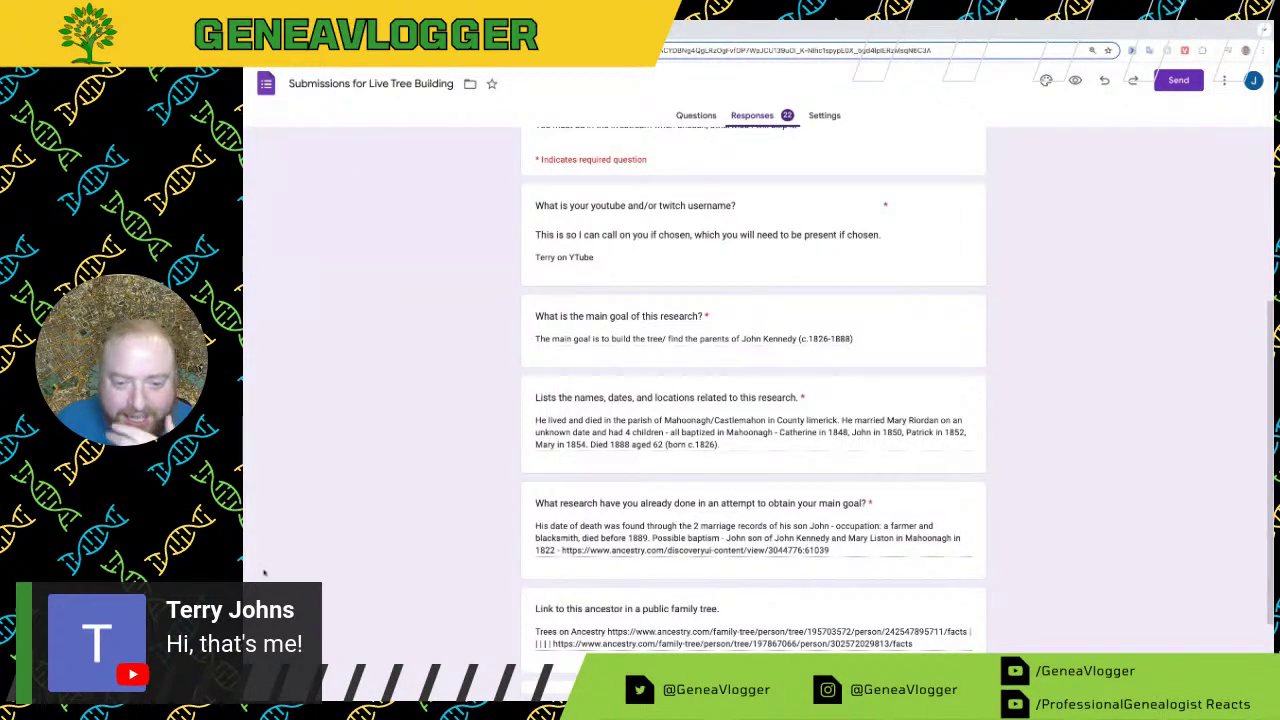
{"action": "scroll", "coordinate": [430, 600], "scroll_direction": "down", "scroll_amount": 2}
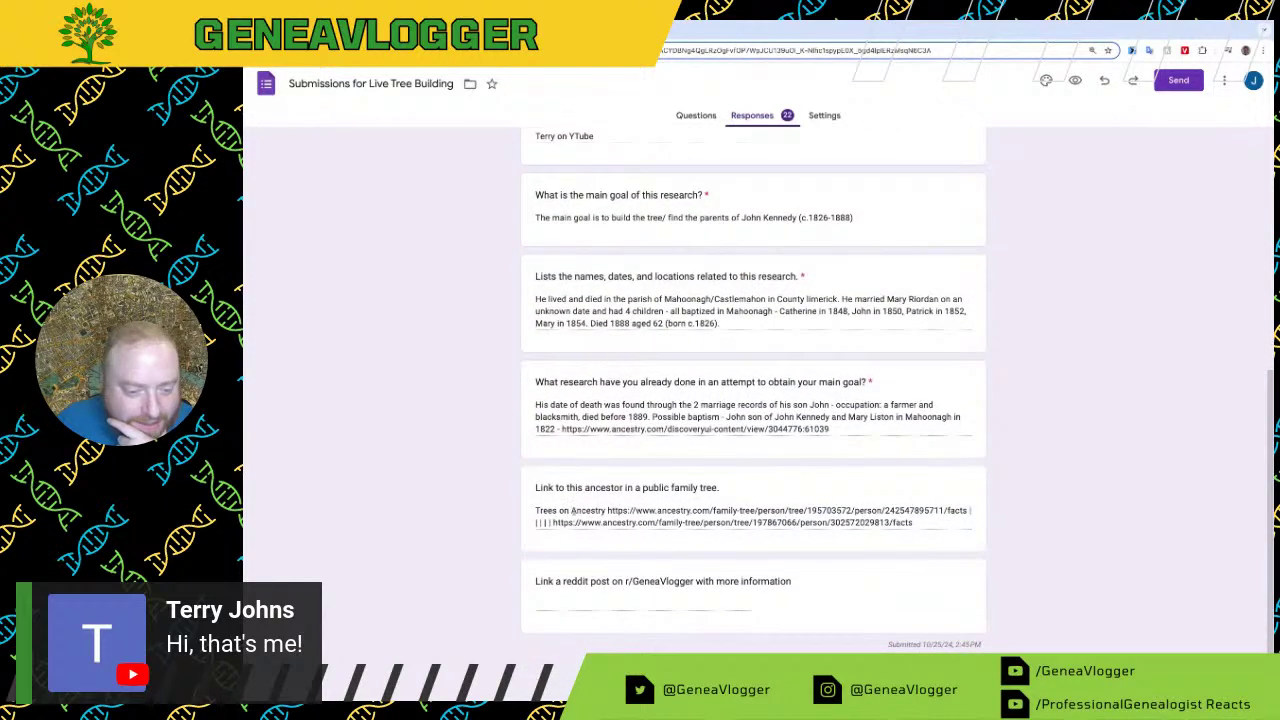
Step: Open the first Ancestry family tree link from the submission in a new tab
{"action": "left_click_drag", "start_coordinate": [571, 511], "coordinate": [968, 511]}
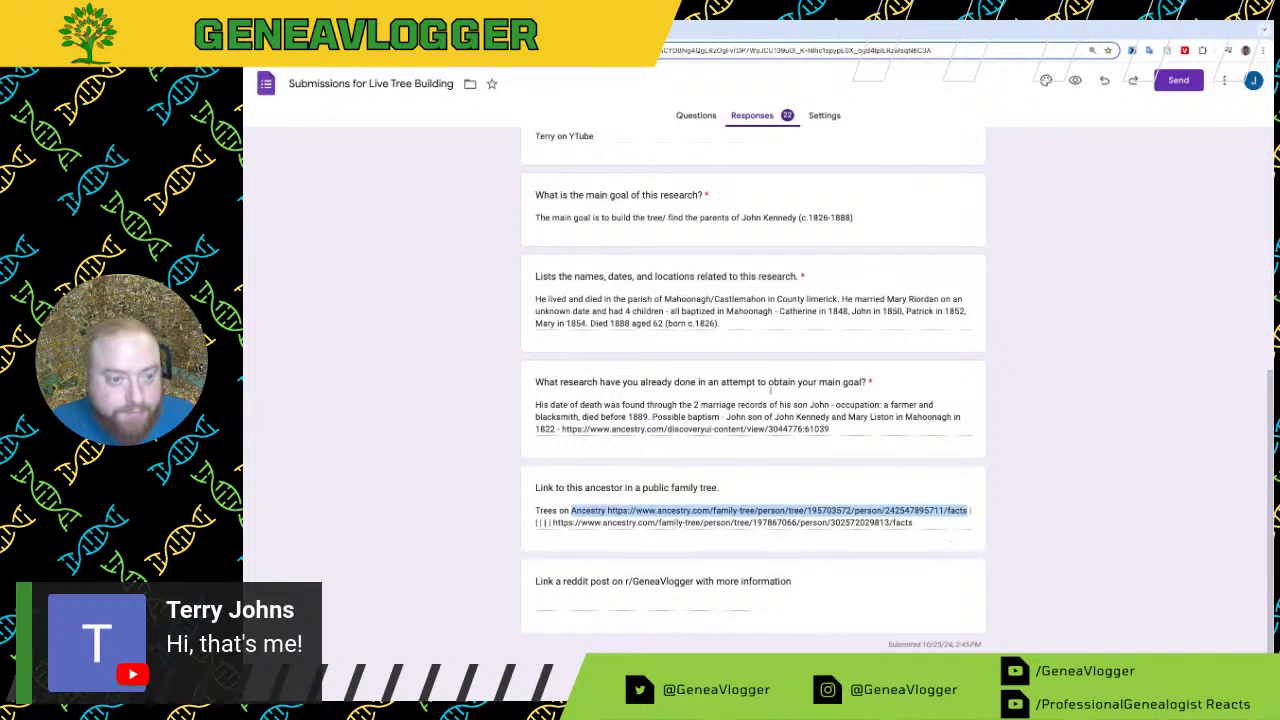
{"action": "key", "text": "ctrl+c"}
{"action": "key", "text": "ctrl+t"}
{"action": "key", "text": "ctrl+v"}
{"action": "key", "text": "Return"}
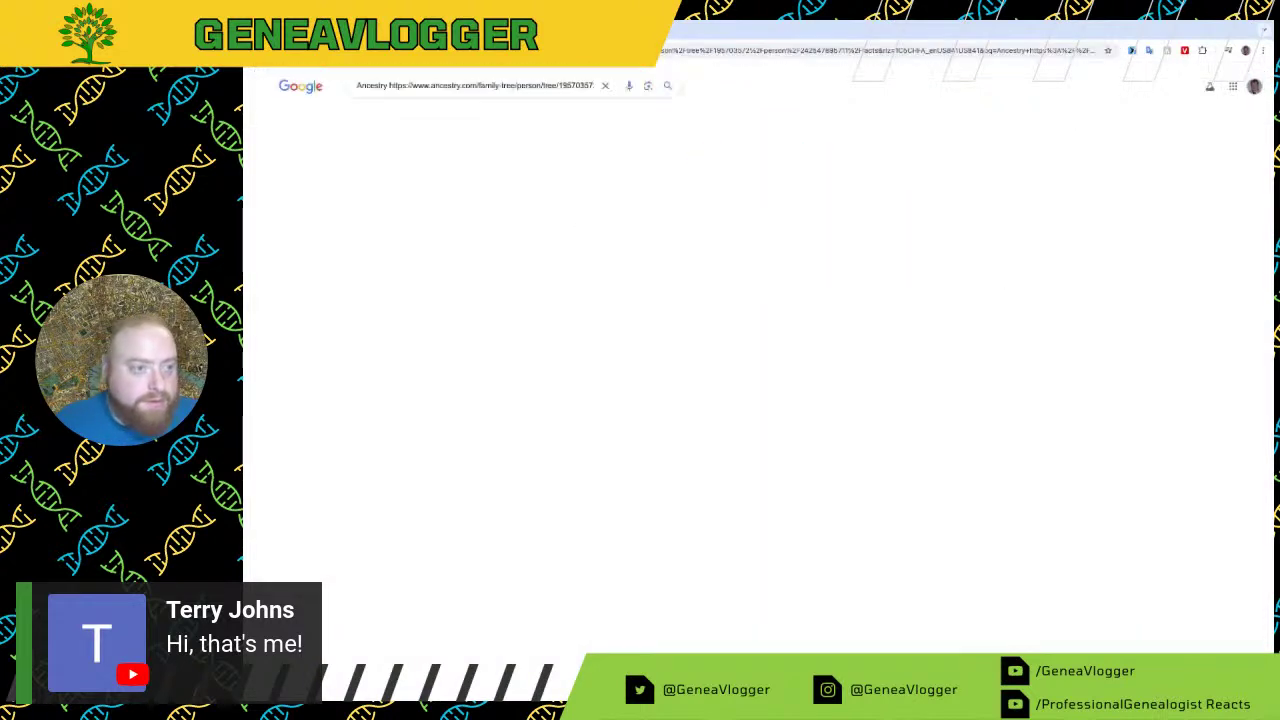
{"action": "key", "text": "ctrl+l"}
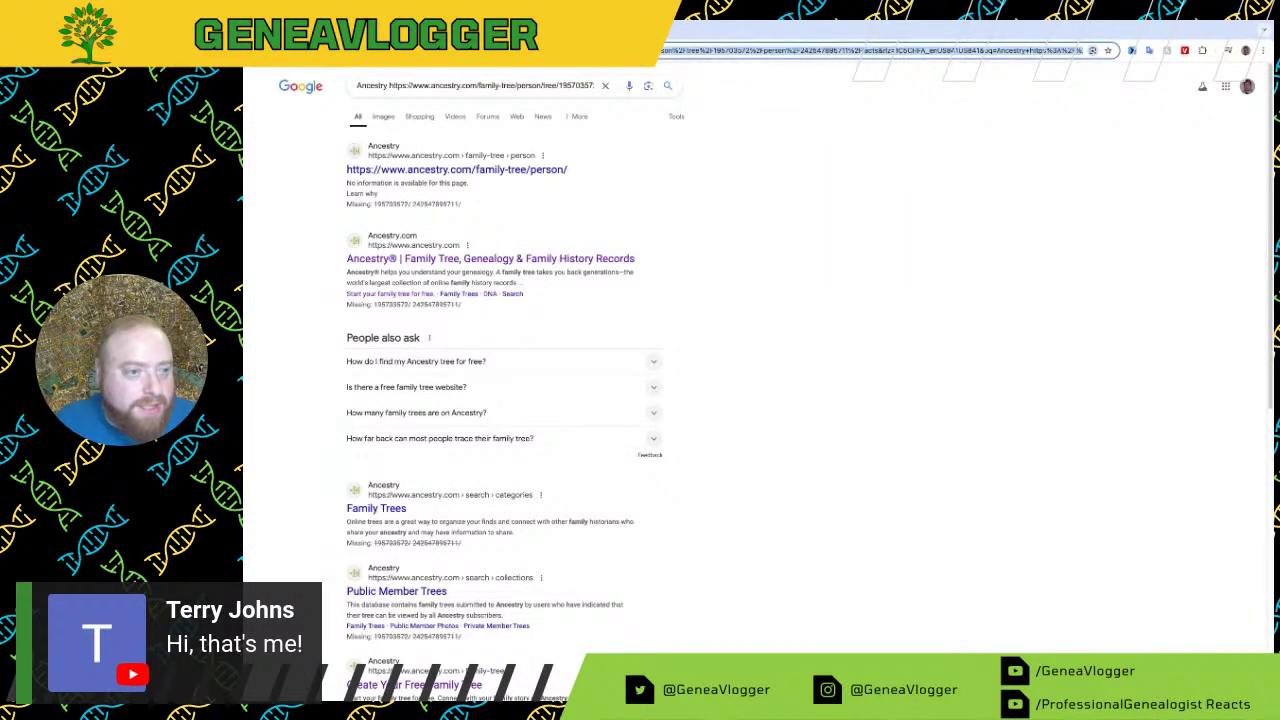
{"action": "key", "text": "BackSpace"}
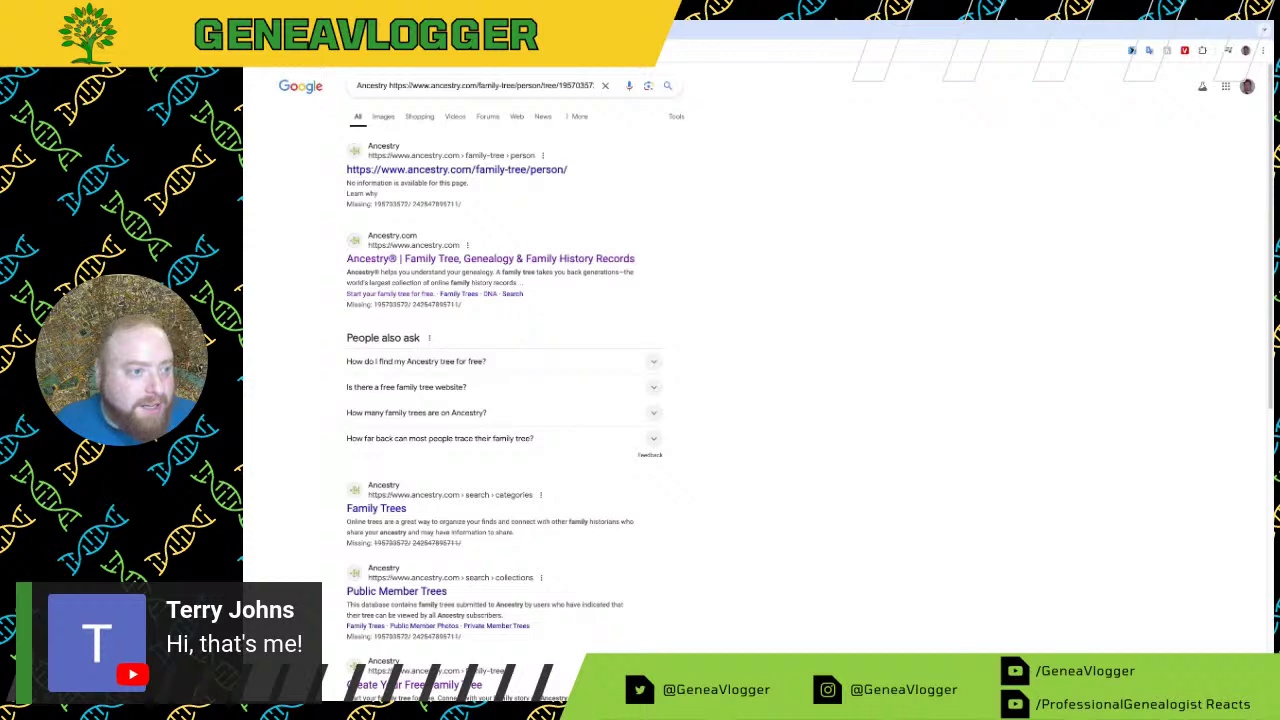
{"action": "key", "text": "Escape"}
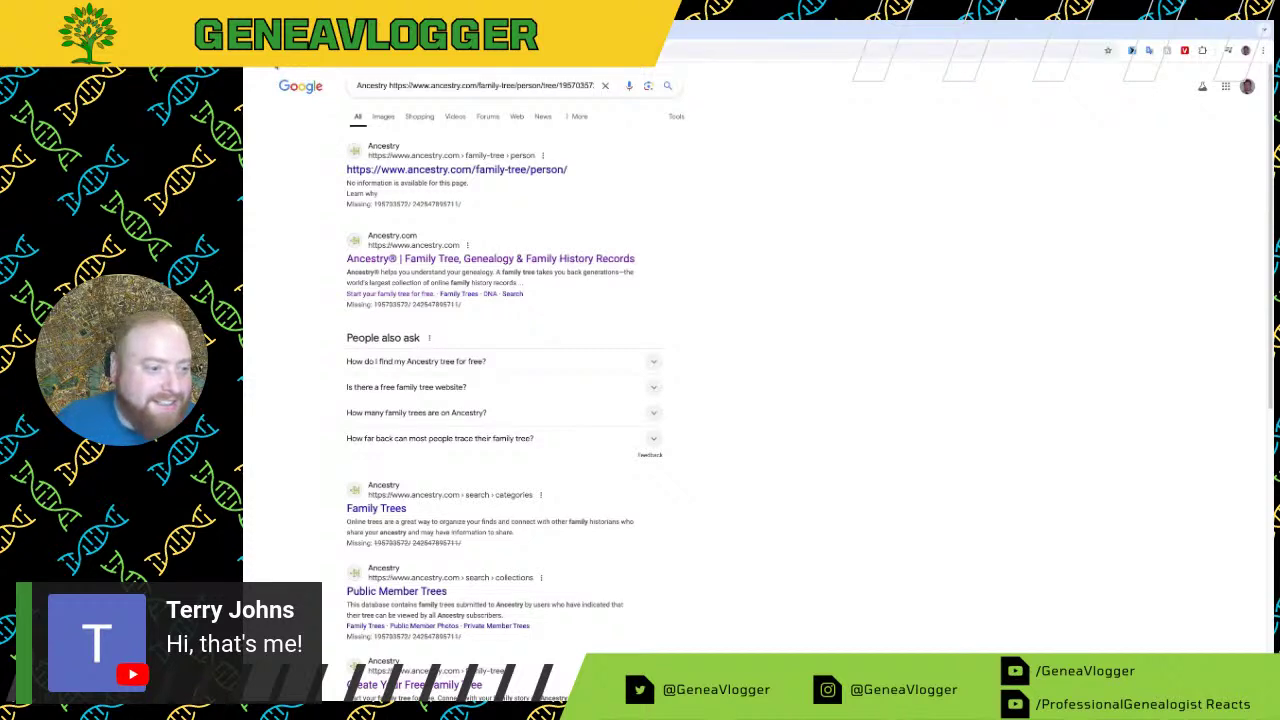
{"action": "key", "text": "alt+Left"}
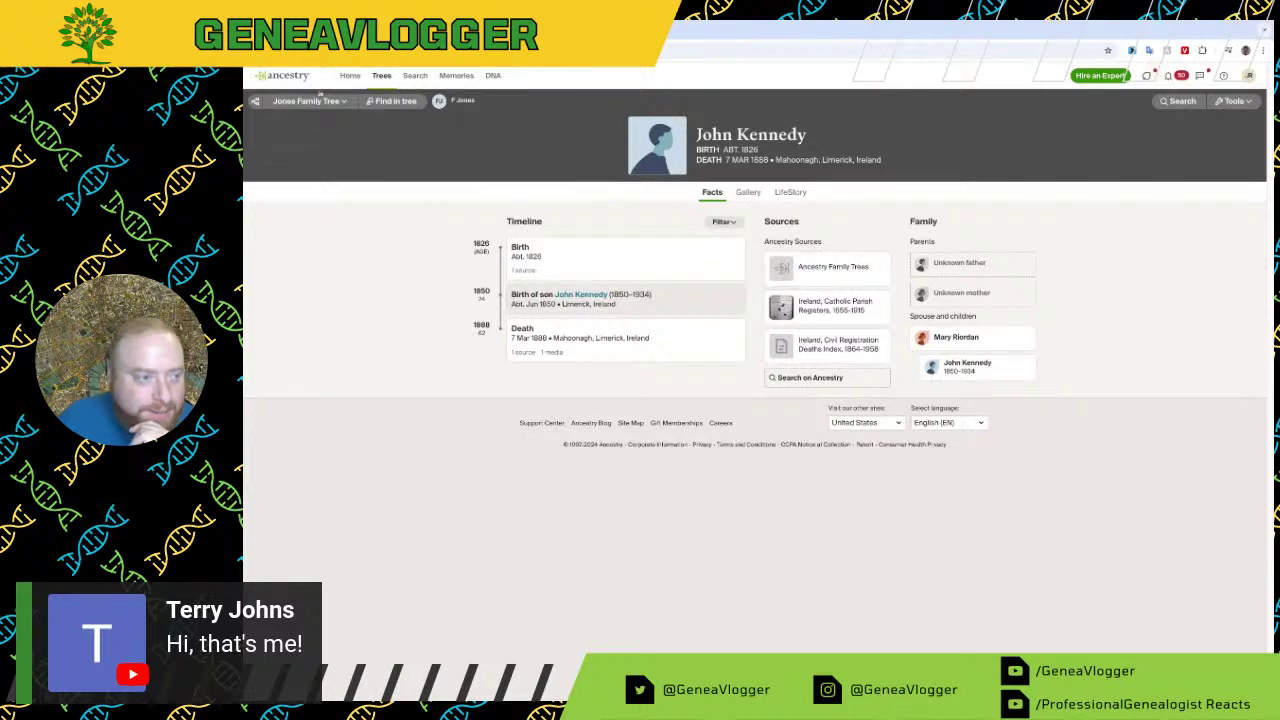
Step: Show the ancestor in the tree view and expand the children of his son
{"action": "left_click", "coordinate": [322, 104]}
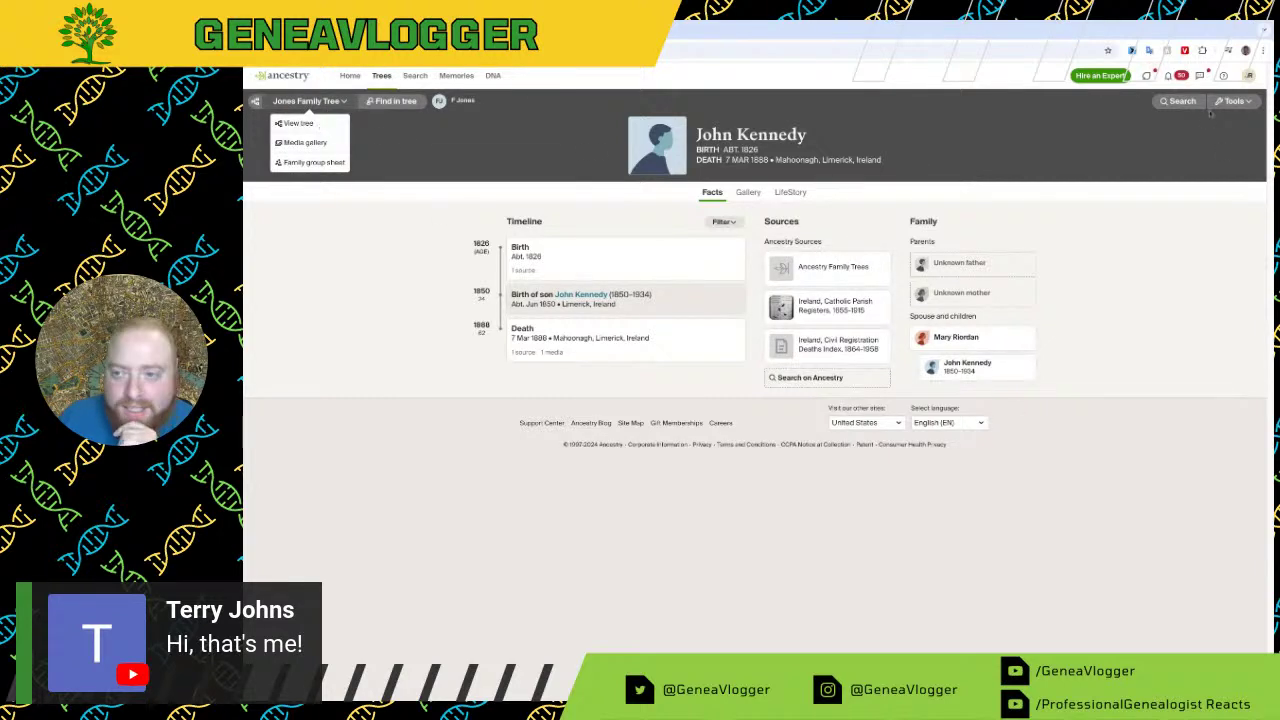
{"action": "left_click", "coordinate": [1233, 101]}
{"action": "left_click", "coordinate": [1223, 124]}
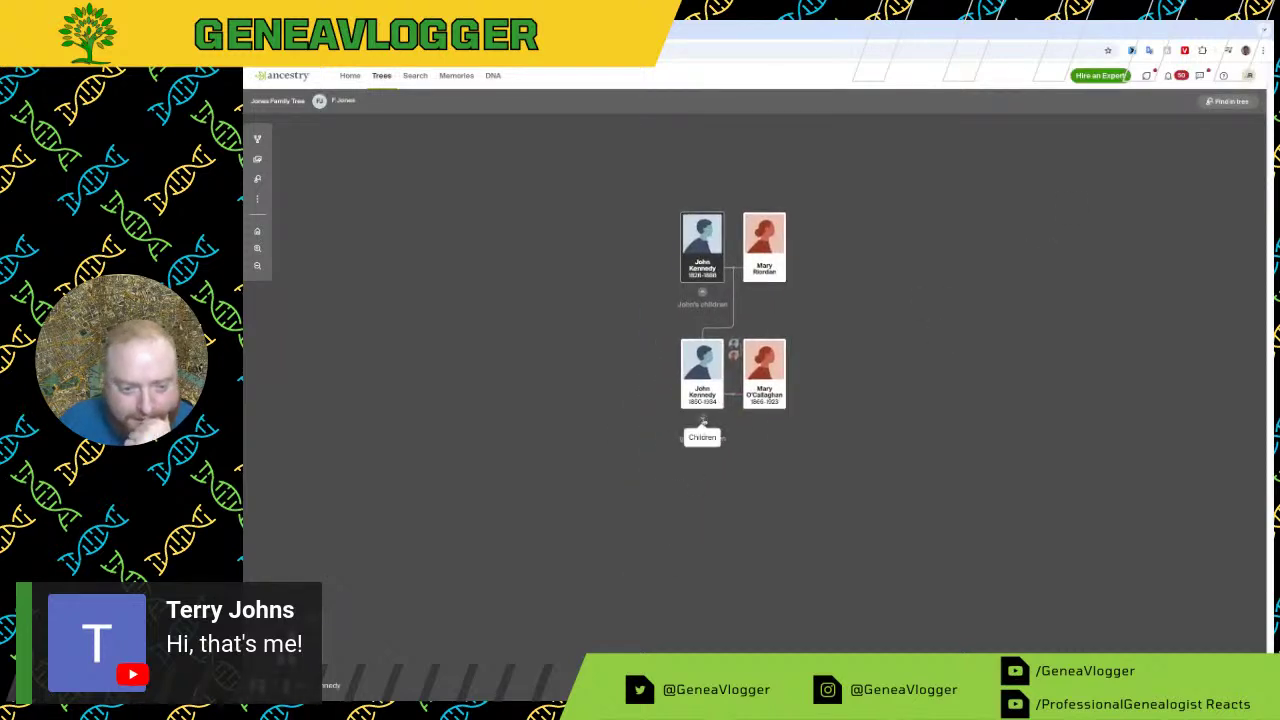
{"action": "left_click", "coordinate": [702, 428]}
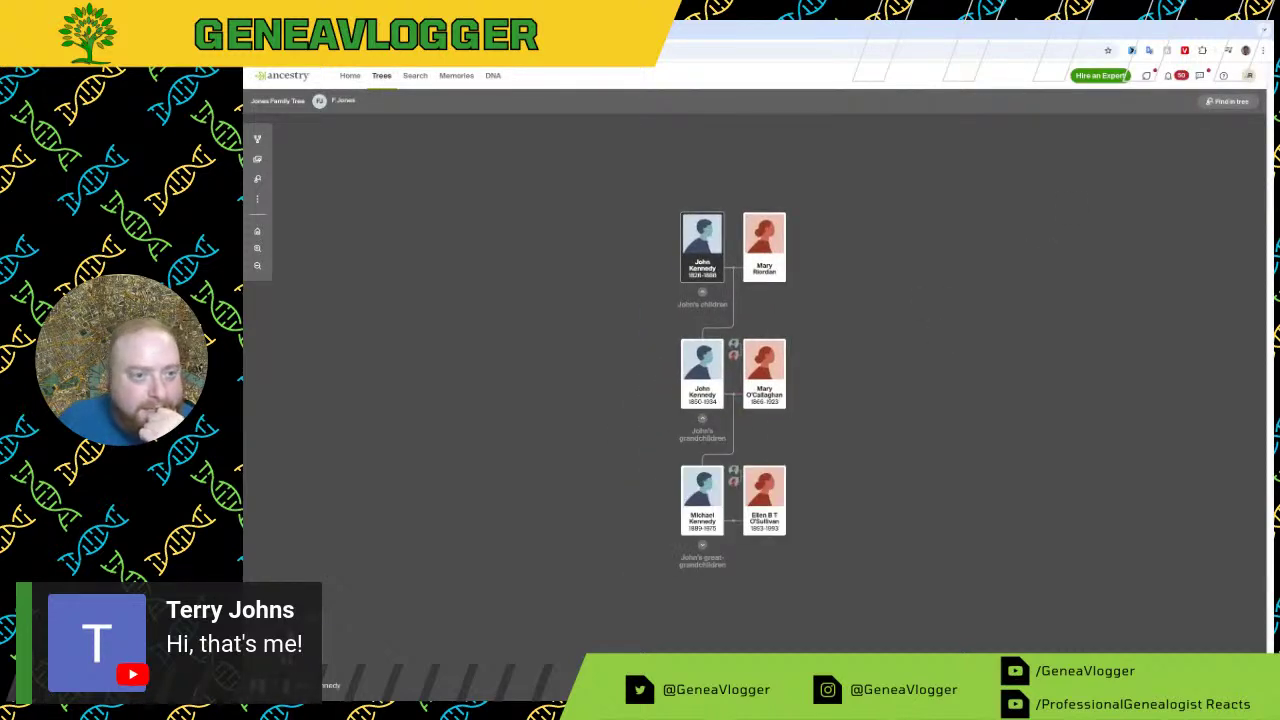
Step: Open the submission's second Ancestry link and show the ancestor's position in that family tree
{"action": "key", "text": "ctrl+w"}
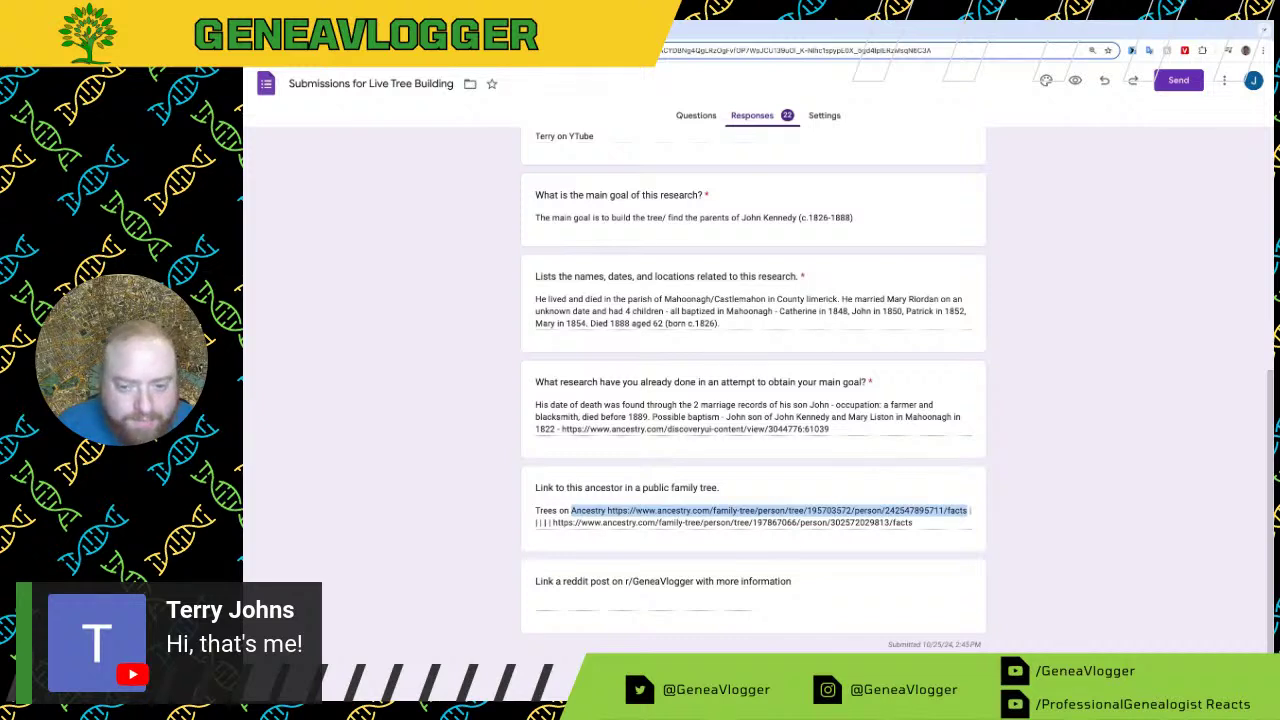
{"action": "key", "text": "ctrl+Tab"}
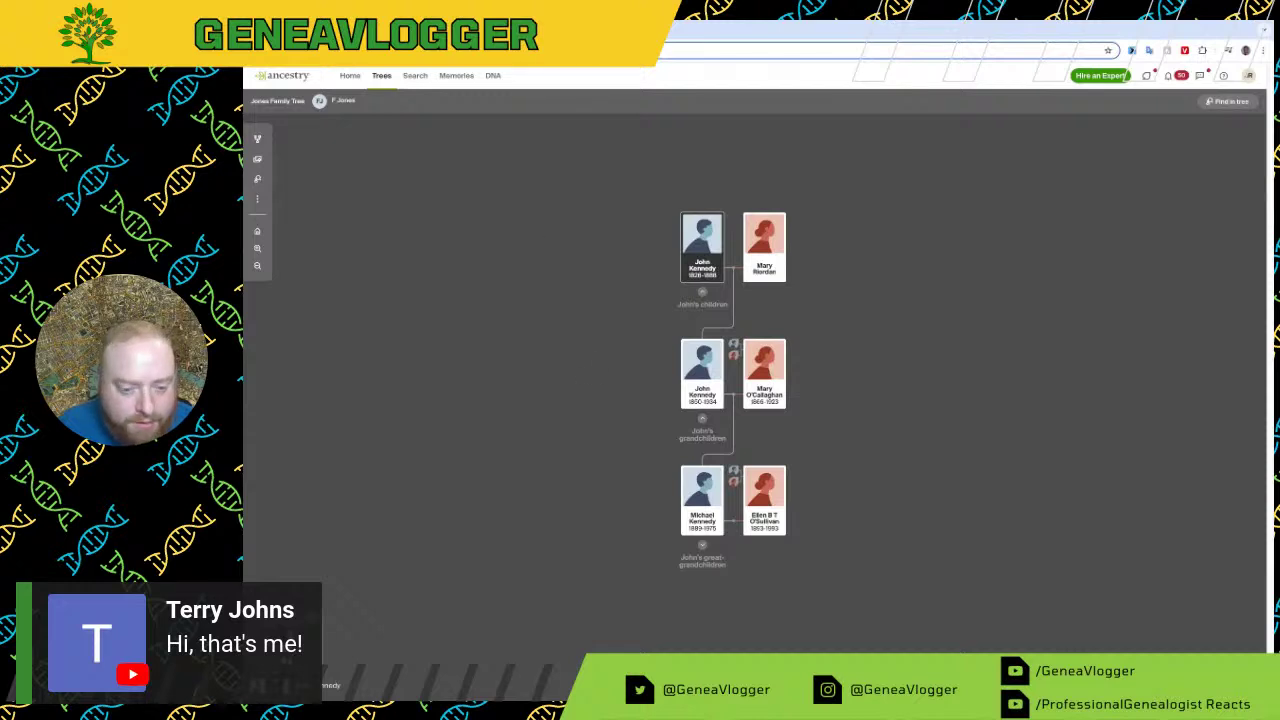
{"action": "key", "text": "ctrl+shift+Tab"}
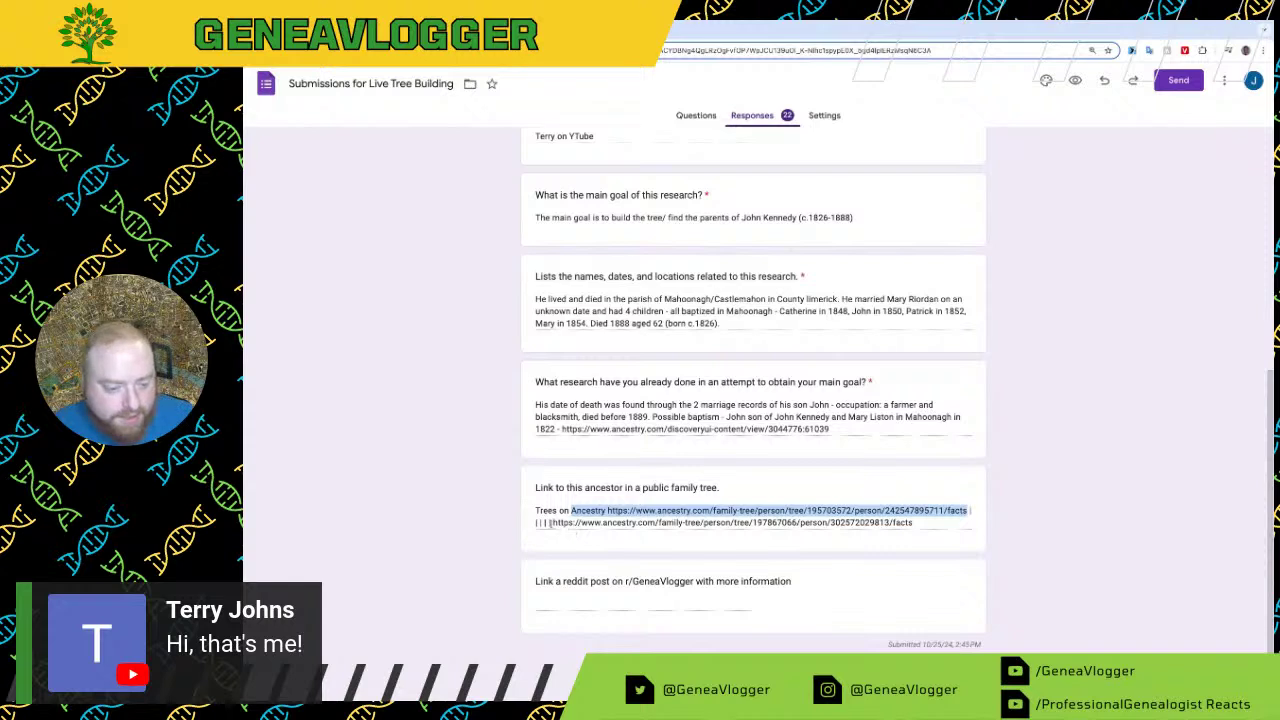
{"action": "left_click_drag", "start_coordinate": [550, 522], "coordinate": [916, 526]}
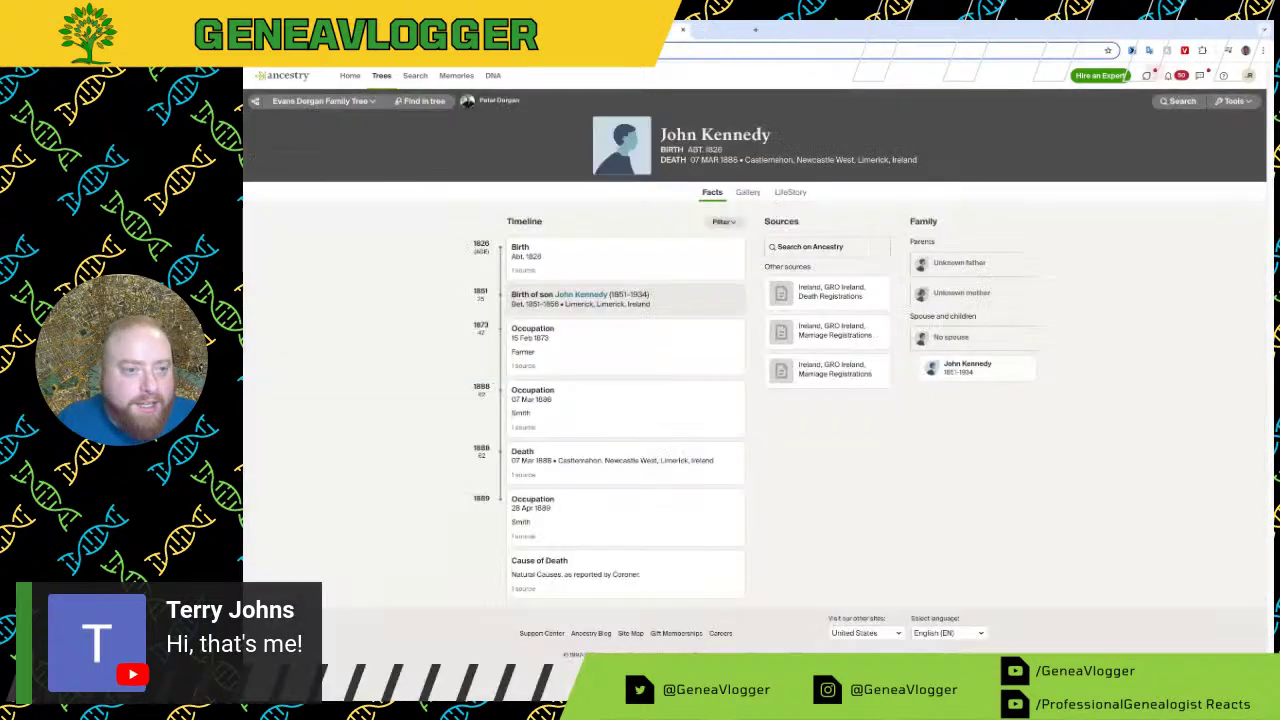
{"action": "left_click", "coordinate": [1233, 101]}
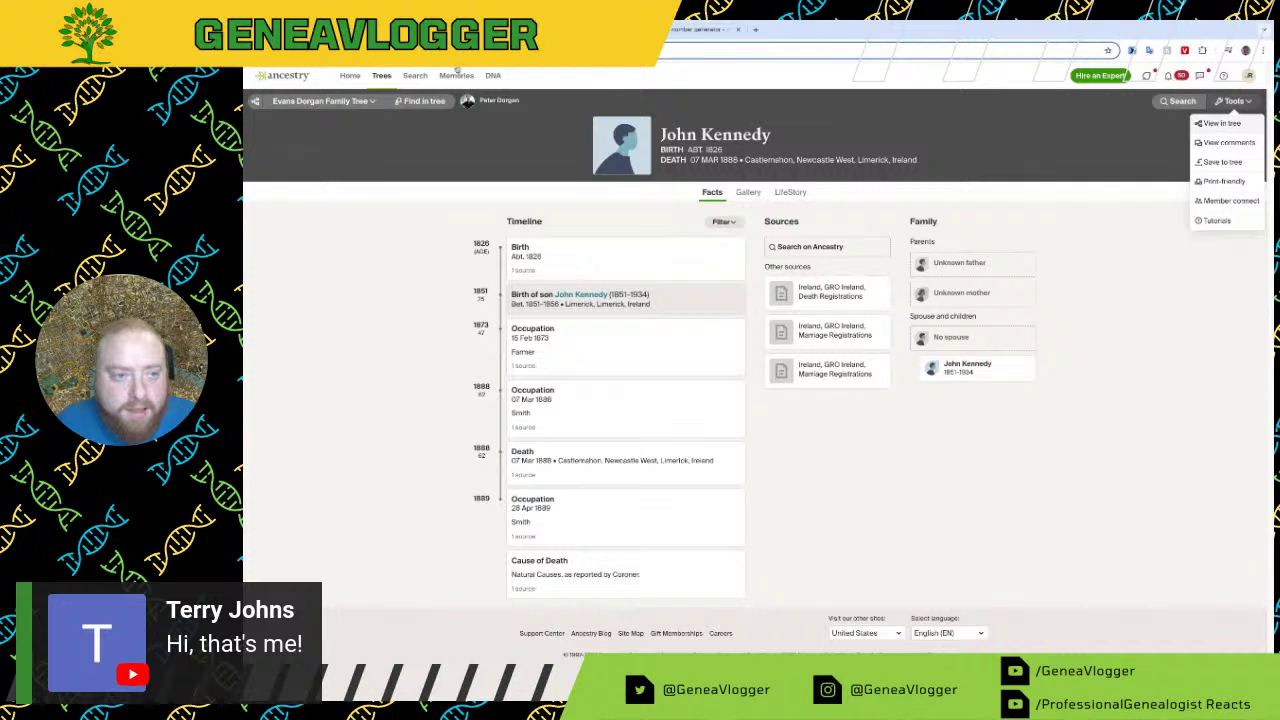
{"action": "left_click", "coordinate": [1220, 125]}
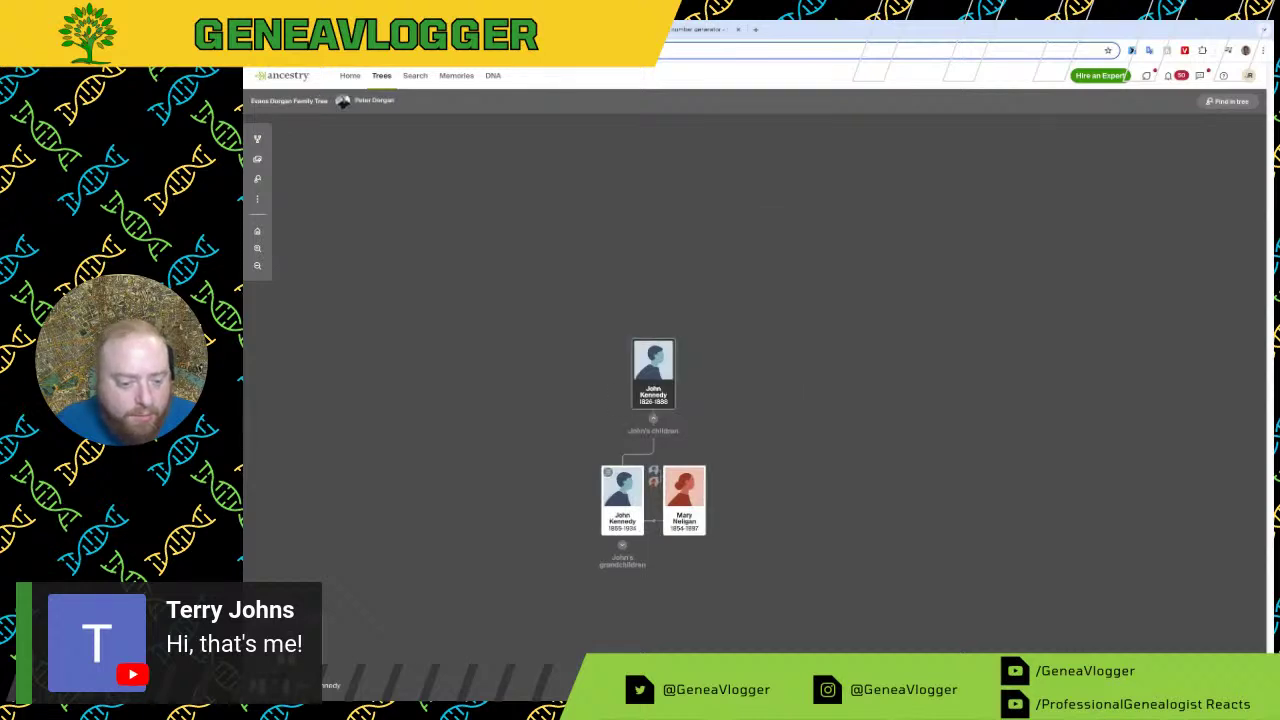
Step: Display the second spouse of the ancestor's son and expand all of the son's children
{"action": "left_click", "coordinate": [608, 472]}
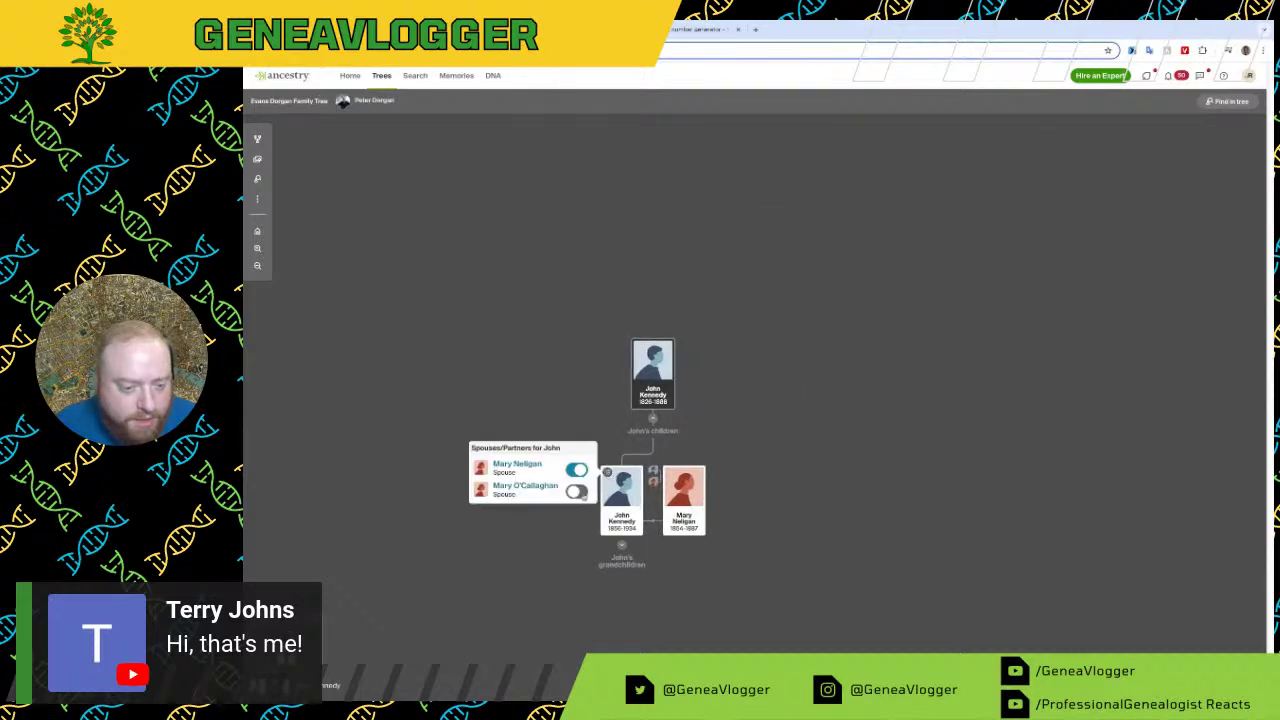
{"action": "left_click", "coordinate": [582, 497]}
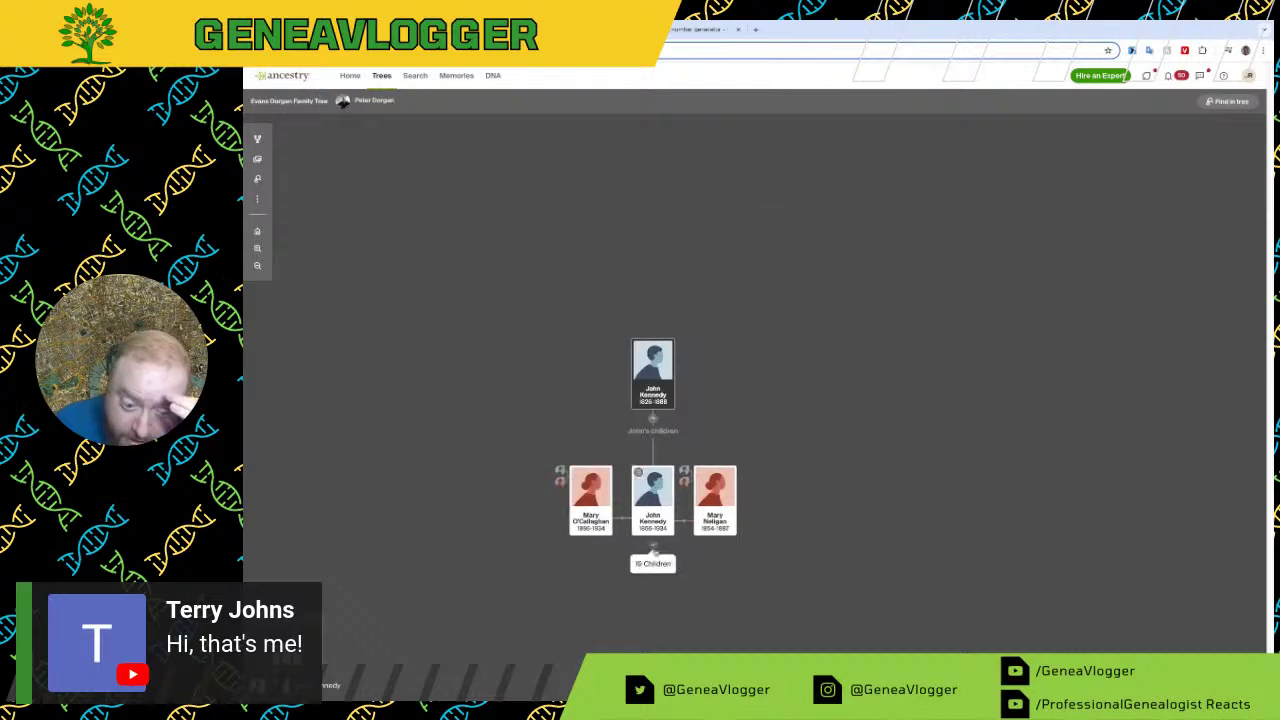
{"action": "left_click", "coordinate": [653, 546]}
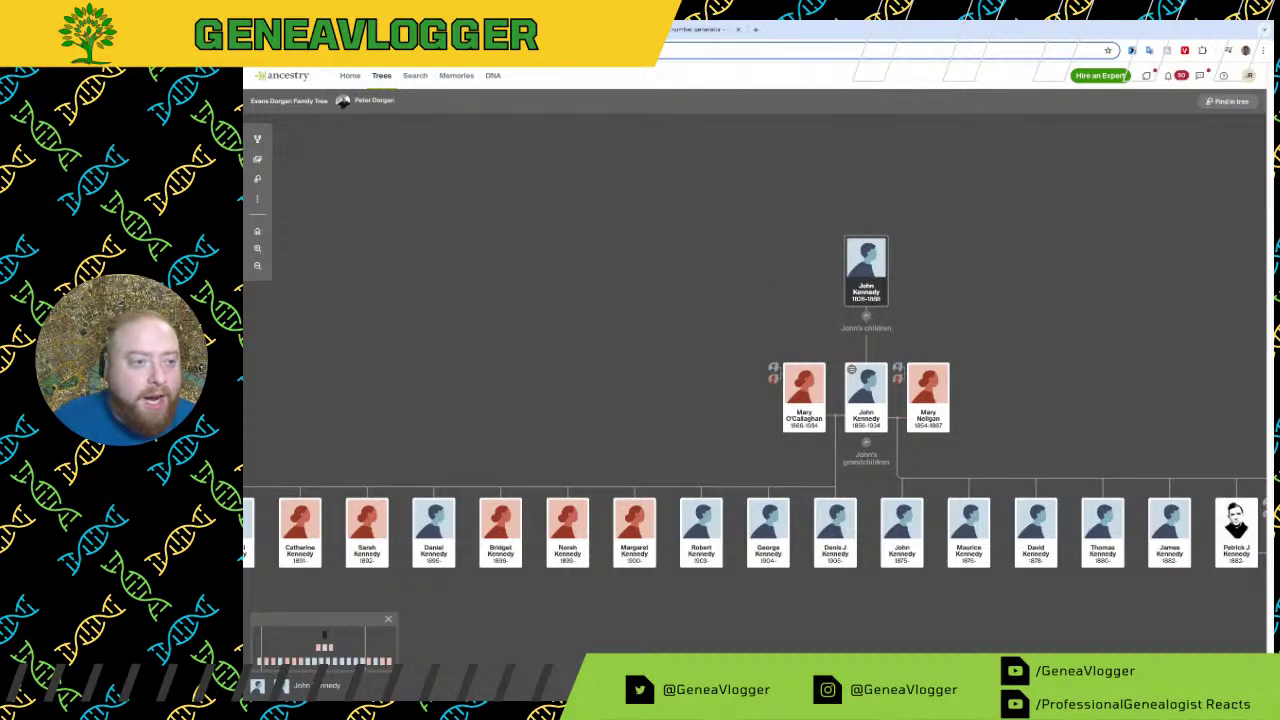
Step: Review the ancestor's family details in the form submission again and return to the Ancestry tree
{"action": "key", "text": "ctrl+Tab"}
{"action": "scroll", "coordinate": [644, 250], "scroll_direction": "up", "scroll_amount": 1}
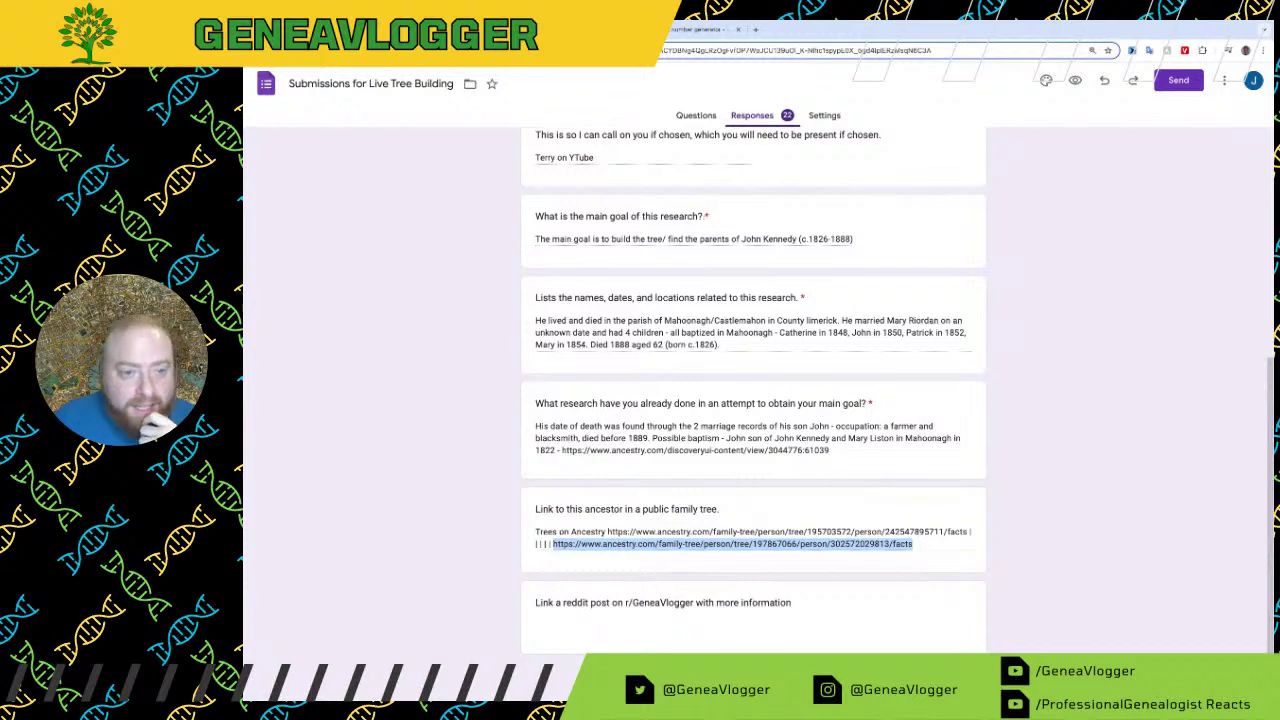
{"action": "key", "text": "ctrl+shift+Tab"}
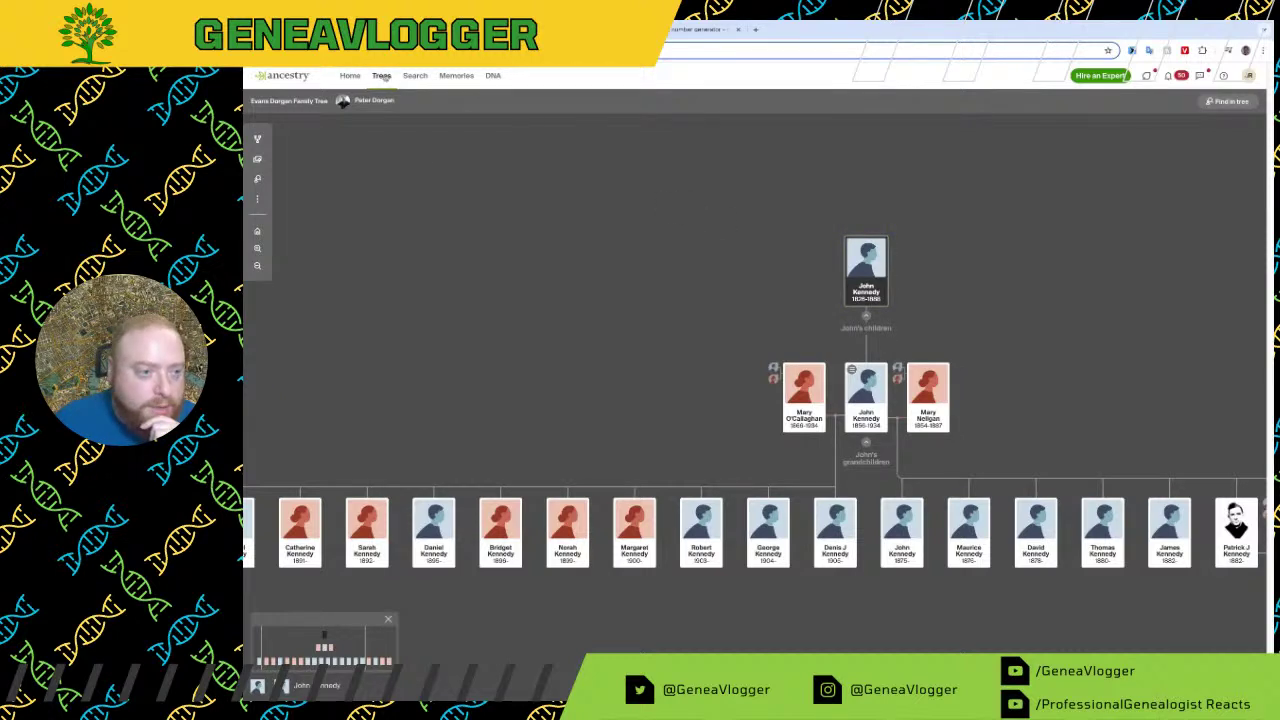
Step: Switch to the LIVESTREAM Family Tree and start a new father for the male placeholder, entering the ancestor's first and last name
{"action": "left_click", "coordinate": [381, 78]}
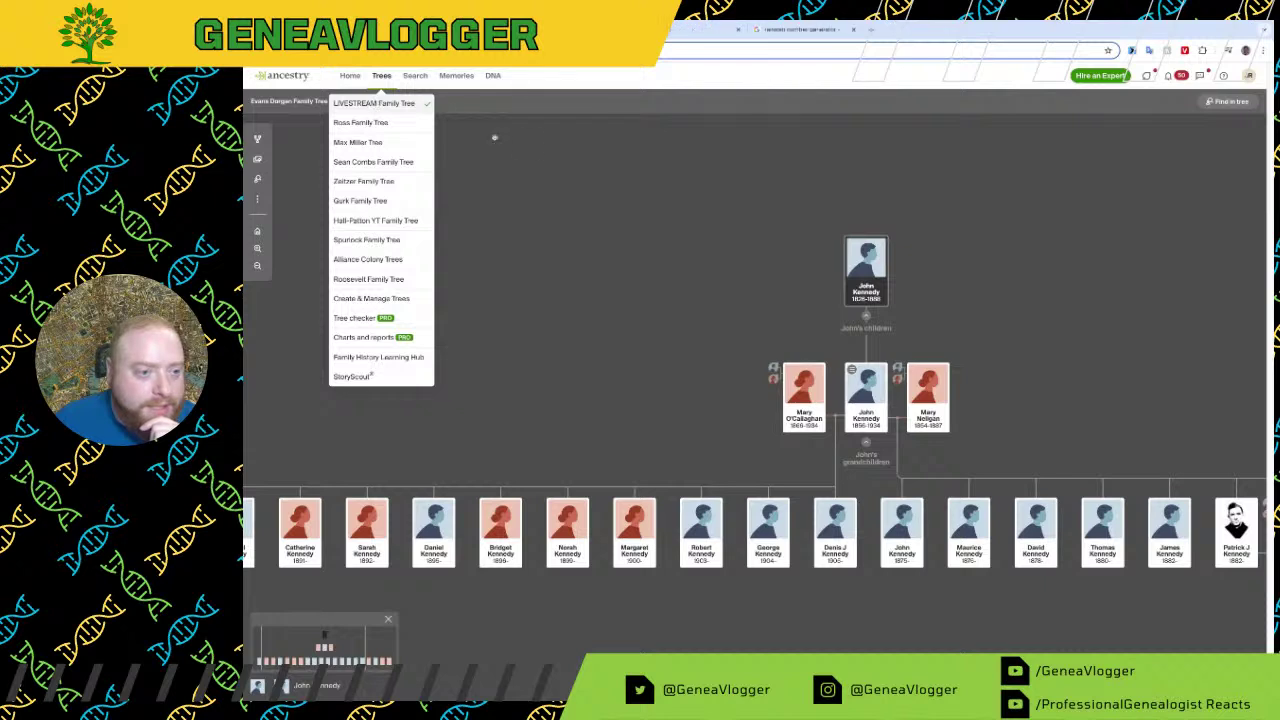
{"action": "left_click", "coordinate": [679, 31]}
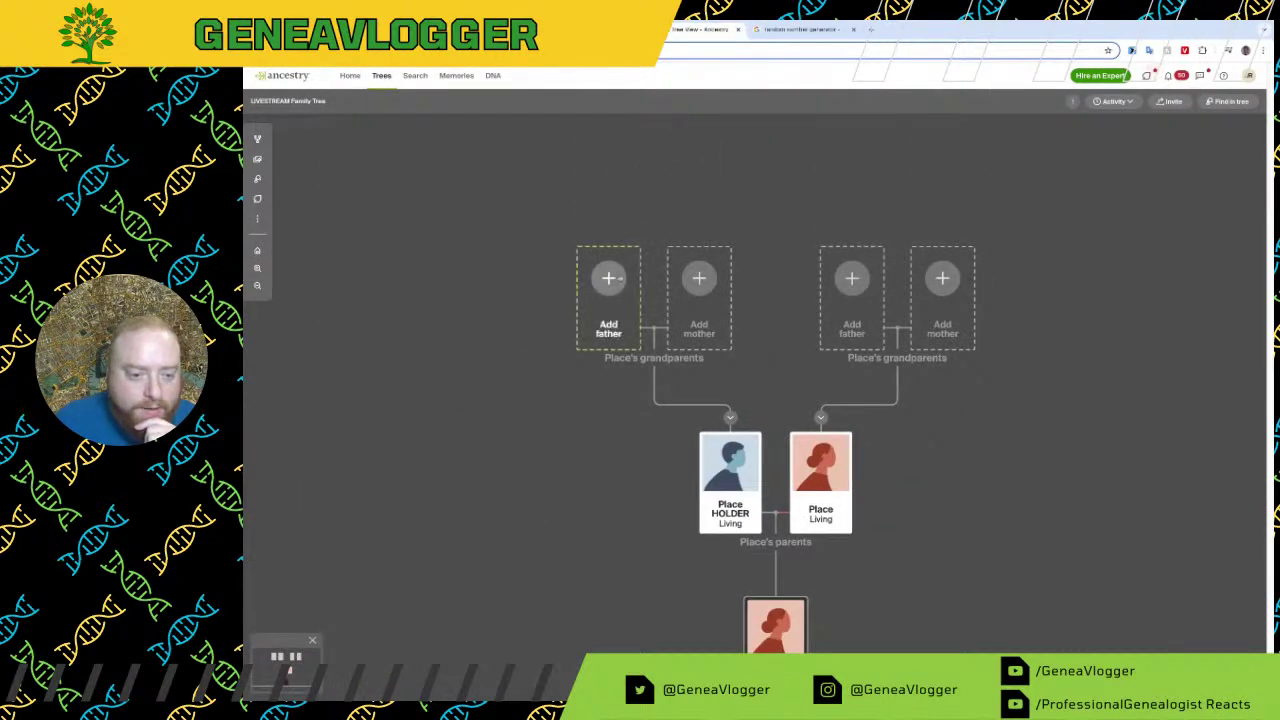
{"action": "left_click", "coordinate": [608, 285]}
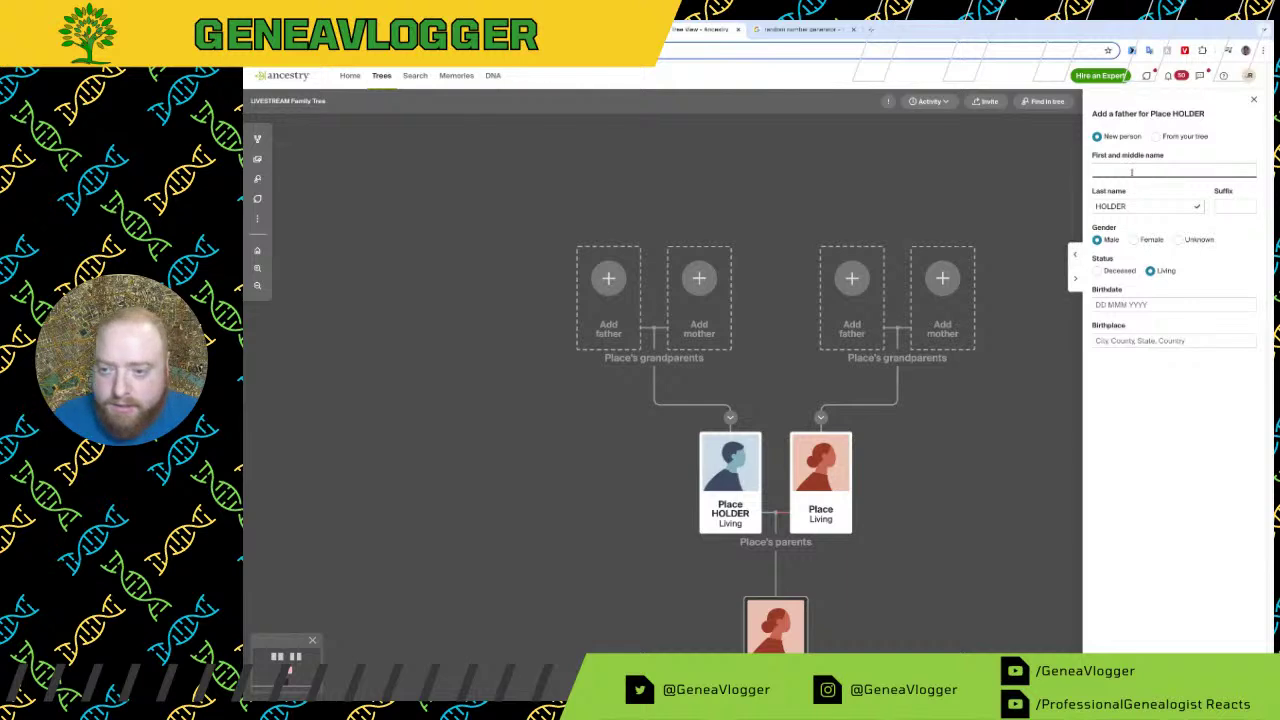
{"action": "type", "text": "John"}
{"action": "key", "text": "Tab"}
{"action": "type", "text": "Kenned"}
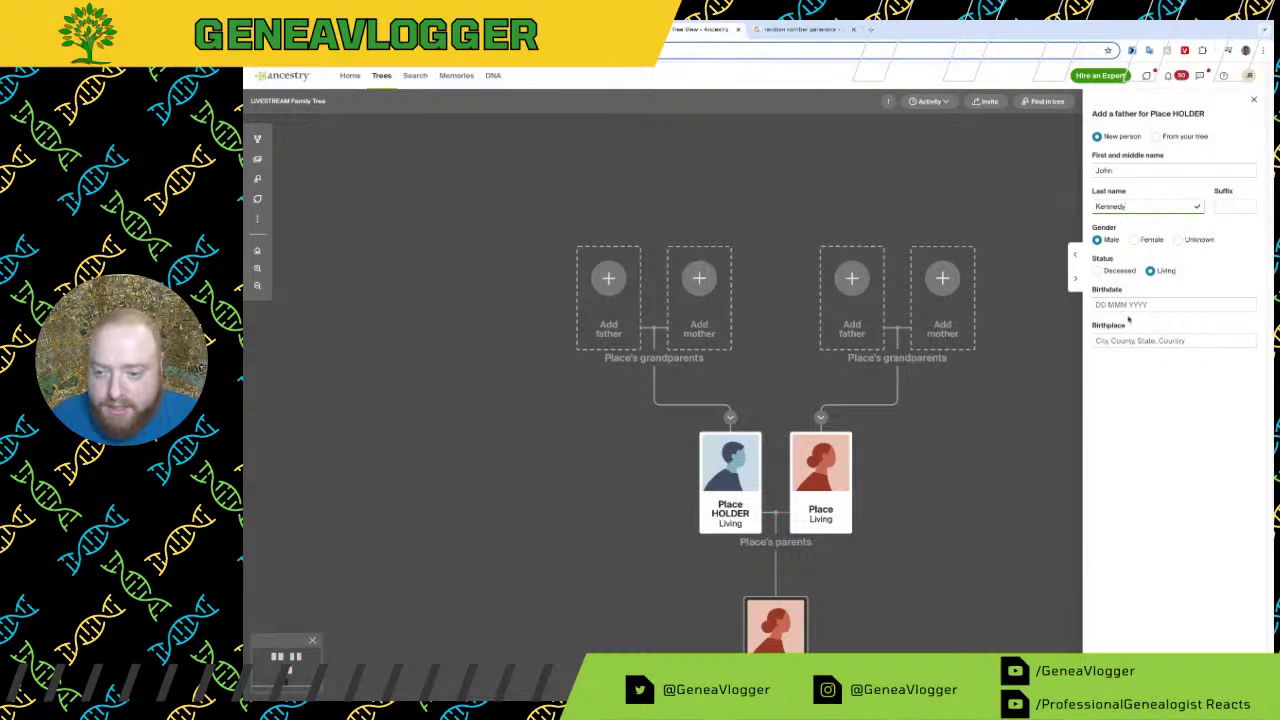
Step: Enter the ancestor's birth year, mark him deceased with death date 1888, and save him to the tree
{"action": "left_click", "coordinate": [1130, 306]}
{"action": "type", "text": "1826"}
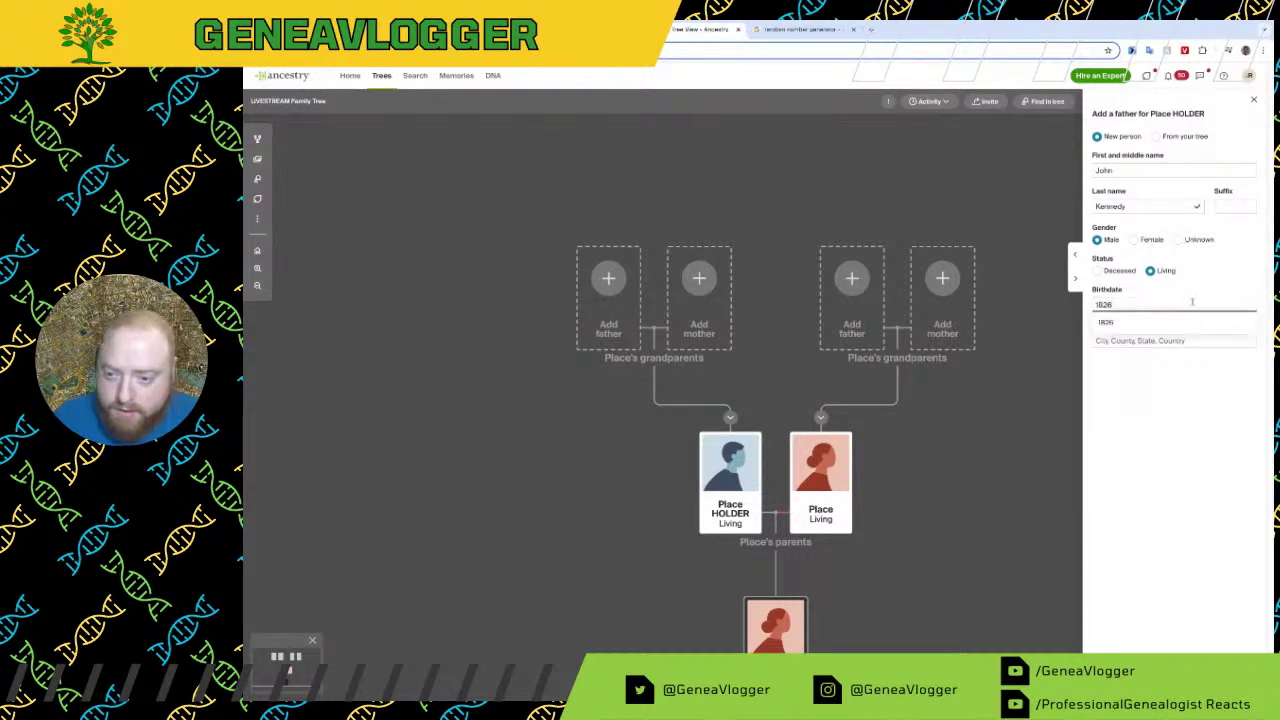
{"action": "left_click", "coordinate": [1097, 270]}
{"action": "left_click", "coordinate": [1130, 376]}
{"action": "type", "text": "1888"}
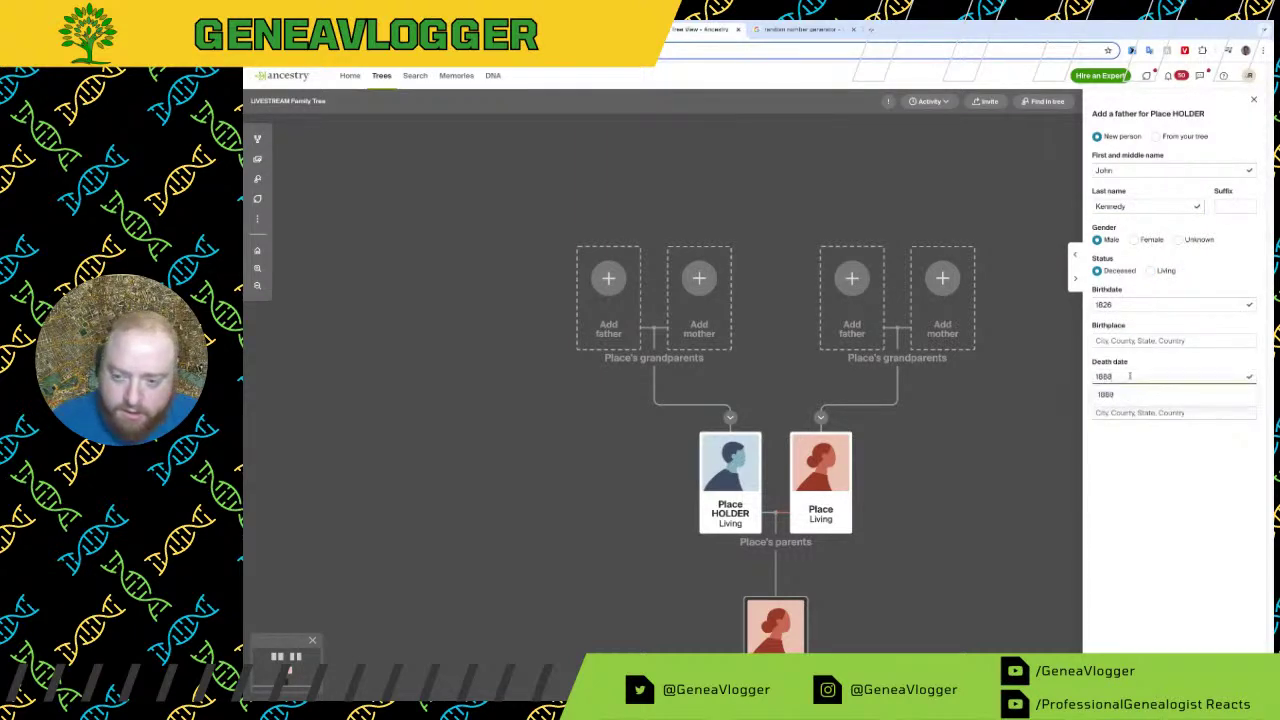
{"action": "key", "text": "Return"}
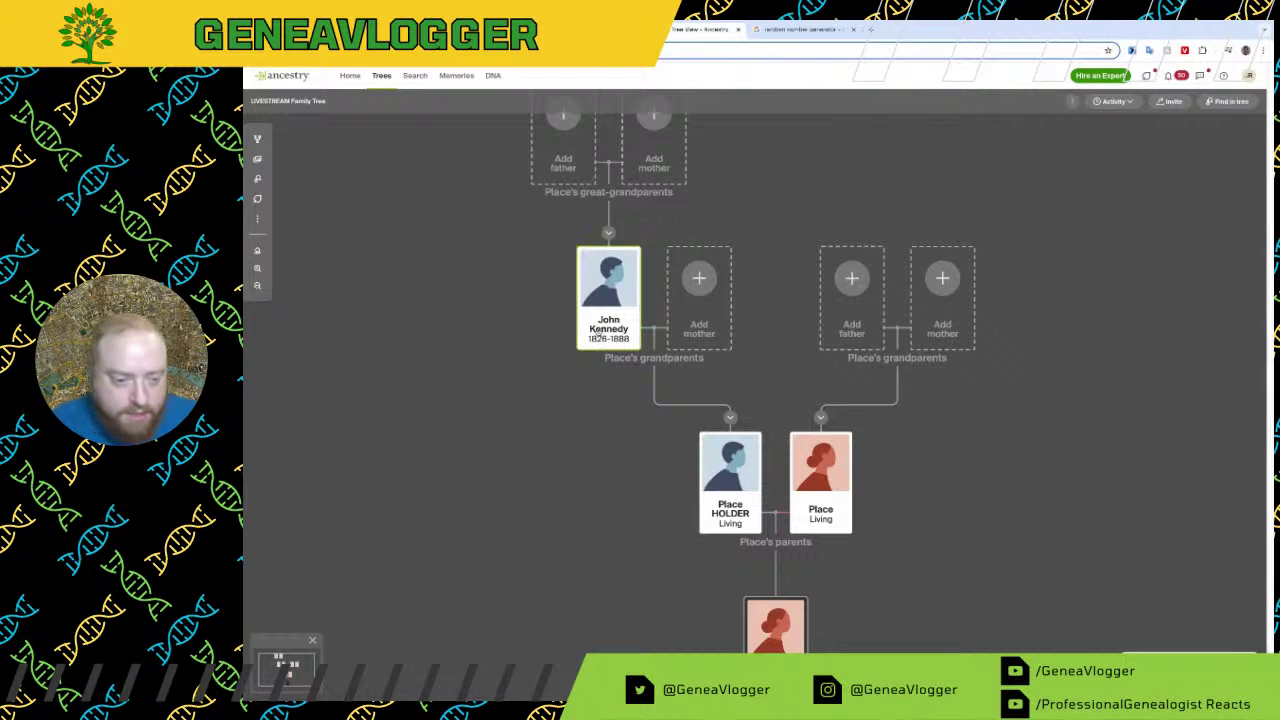
Step: Open the ancestor's profile and remove the placeholder child from his relationships
{"action": "left_click", "coordinate": [600, 332]}
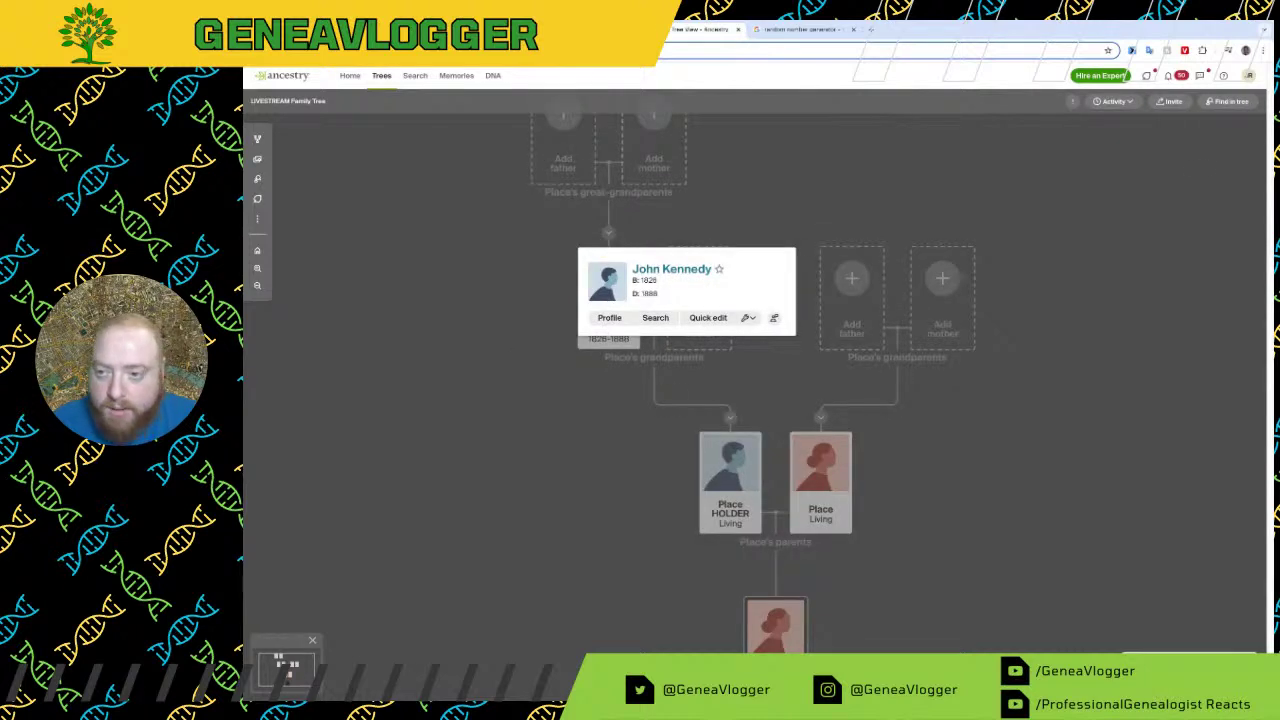
{"action": "left_click", "coordinate": [609, 317]}
{"action": "left_click", "coordinate": [1237, 101]}
{"action": "left_click", "coordinate": [1226, 146]}
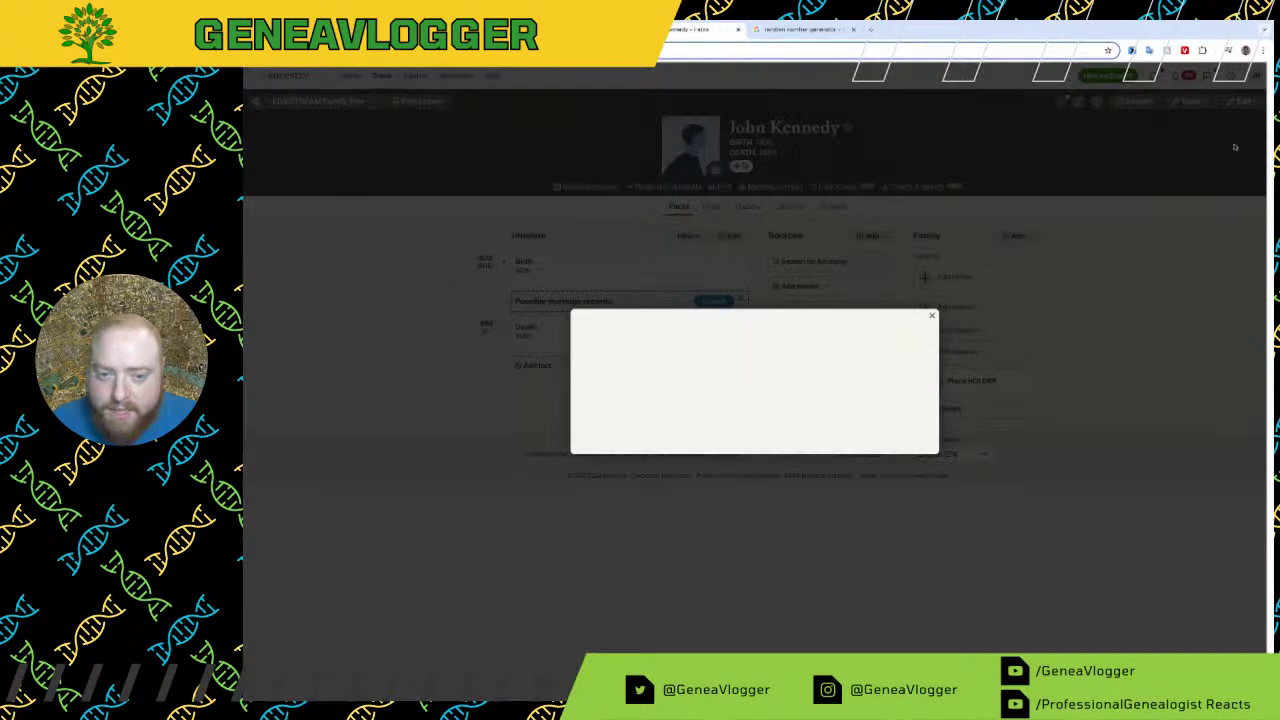
{"action": "left_click", "coordinate": [915, 467]}
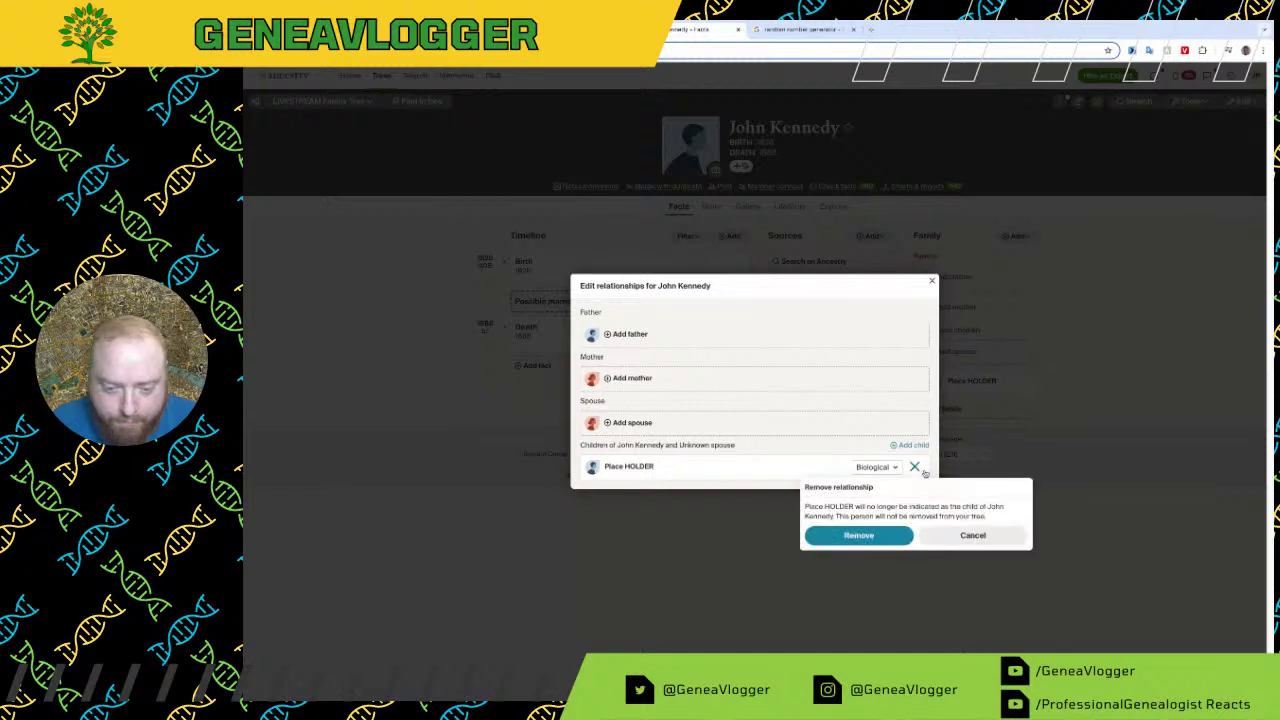
{"action": "left_click", "coordinate": [884, 538]}
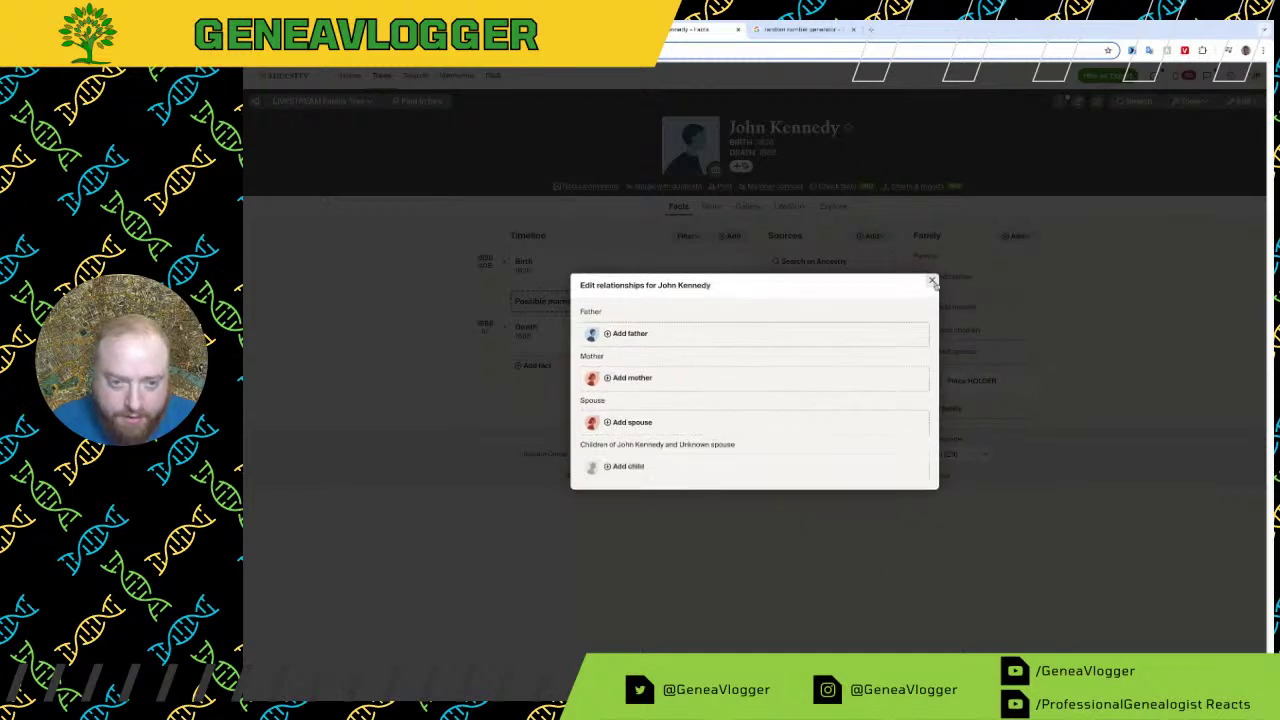
{"action": "left_click", "coordinate": [932, 283]}
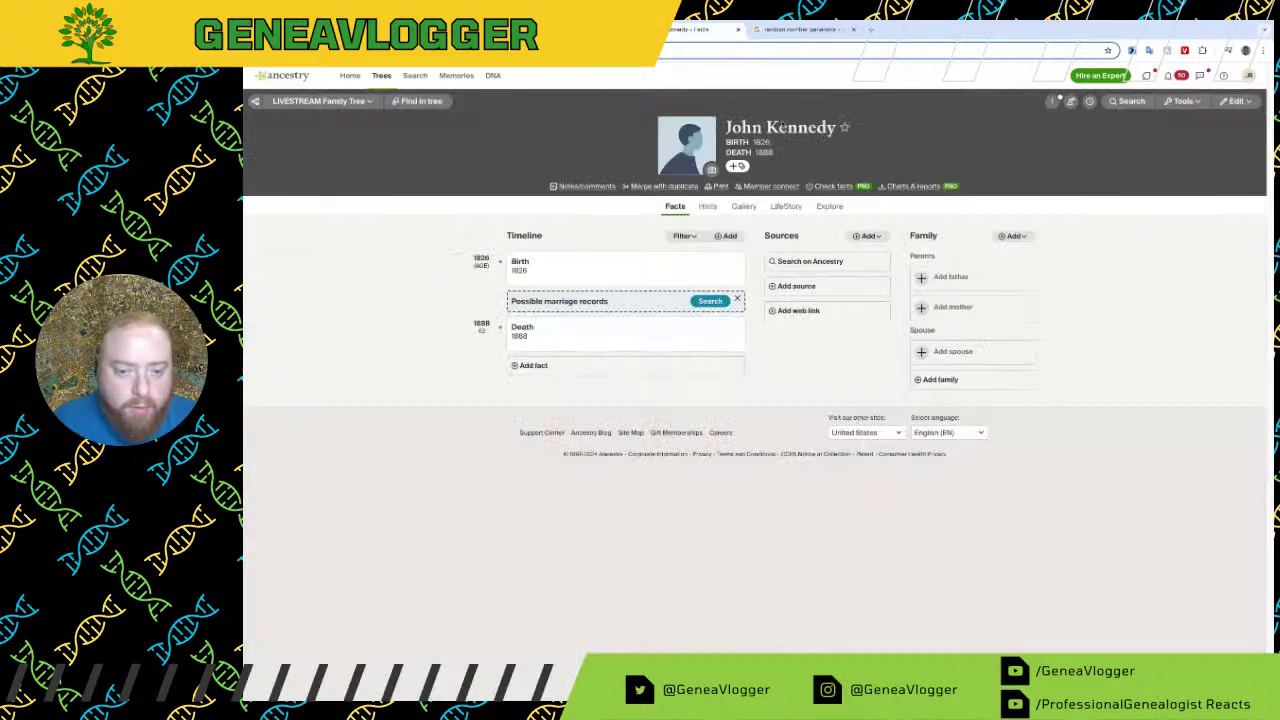
Step: Add a deceased female spouse to the ancestor with her first name and maiden name
{"action": "left_click", "coordinate": [938, 348]}
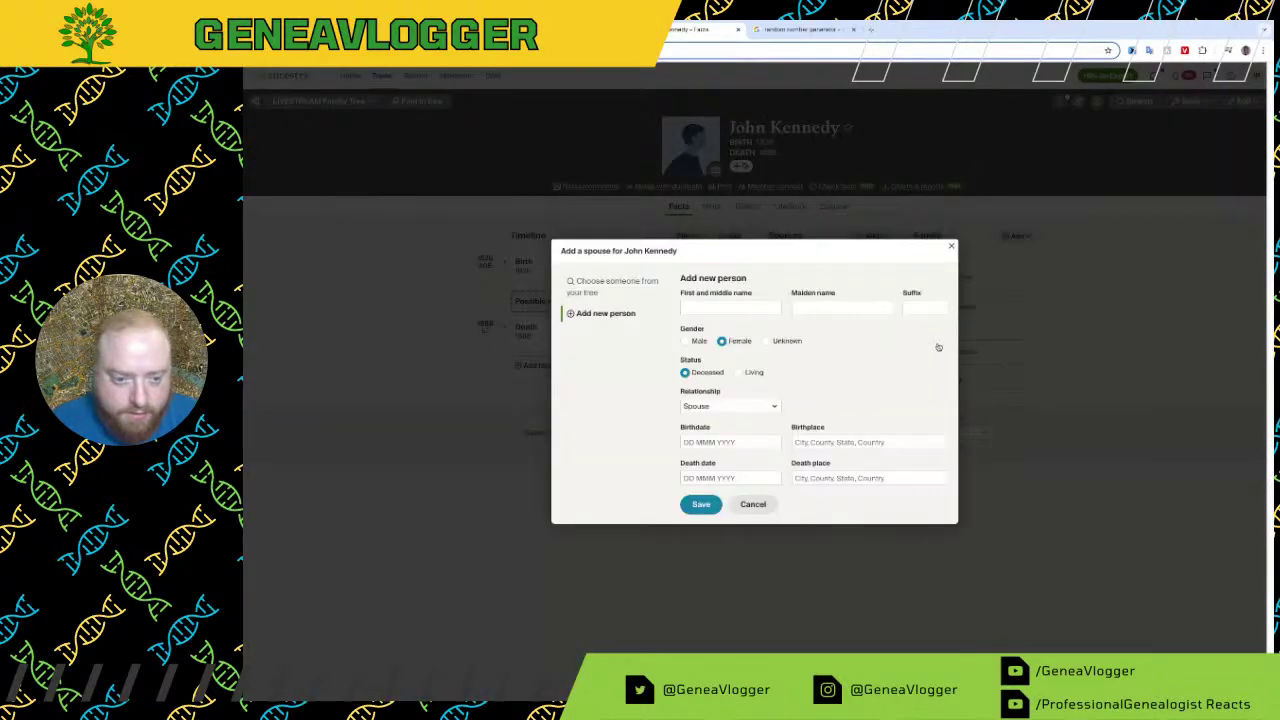
{"action": "type", "text": "Mary"}
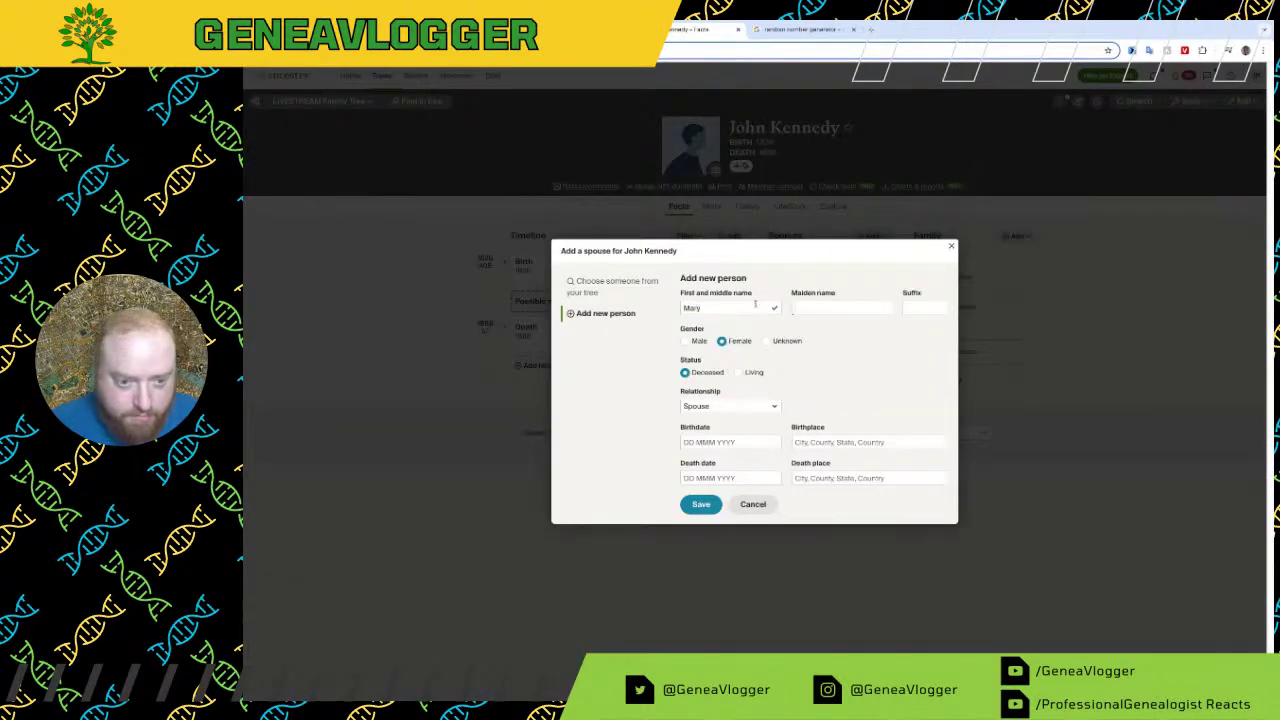
{"action": "key", "text": "Tab"}
{"action": "type", "text": "Richa"}
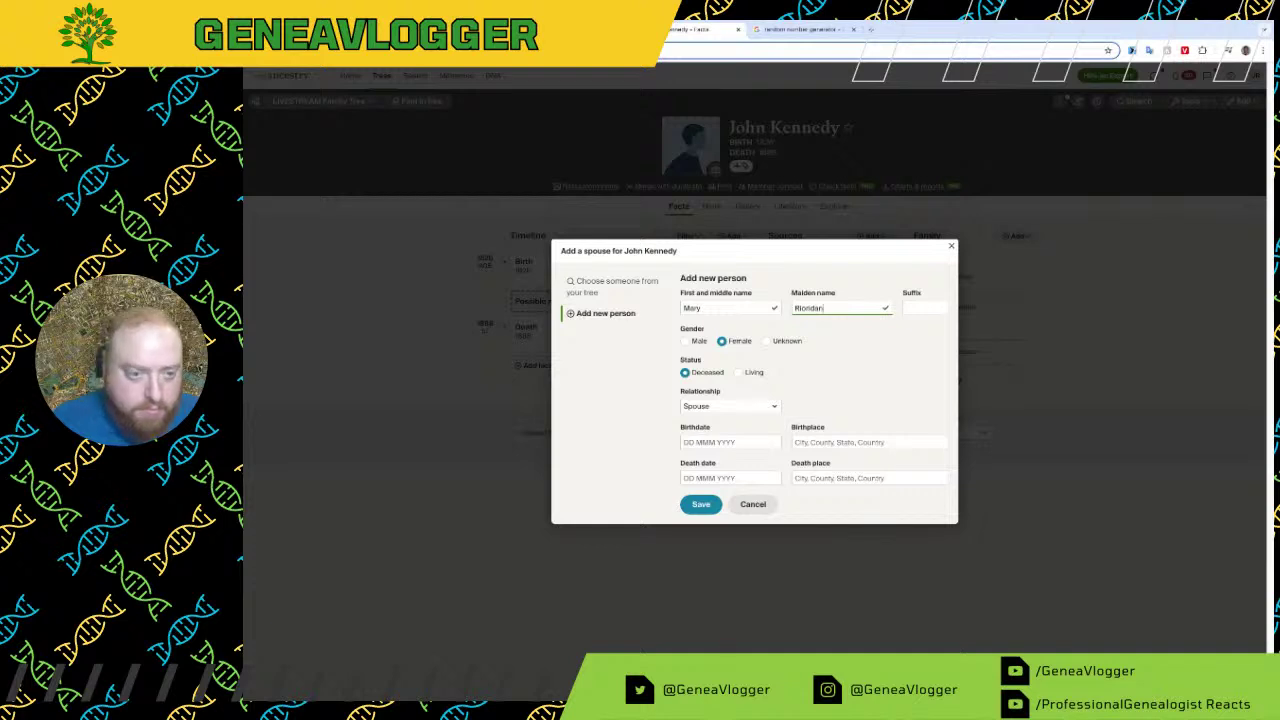
{"action": "key", "text": "Return"}
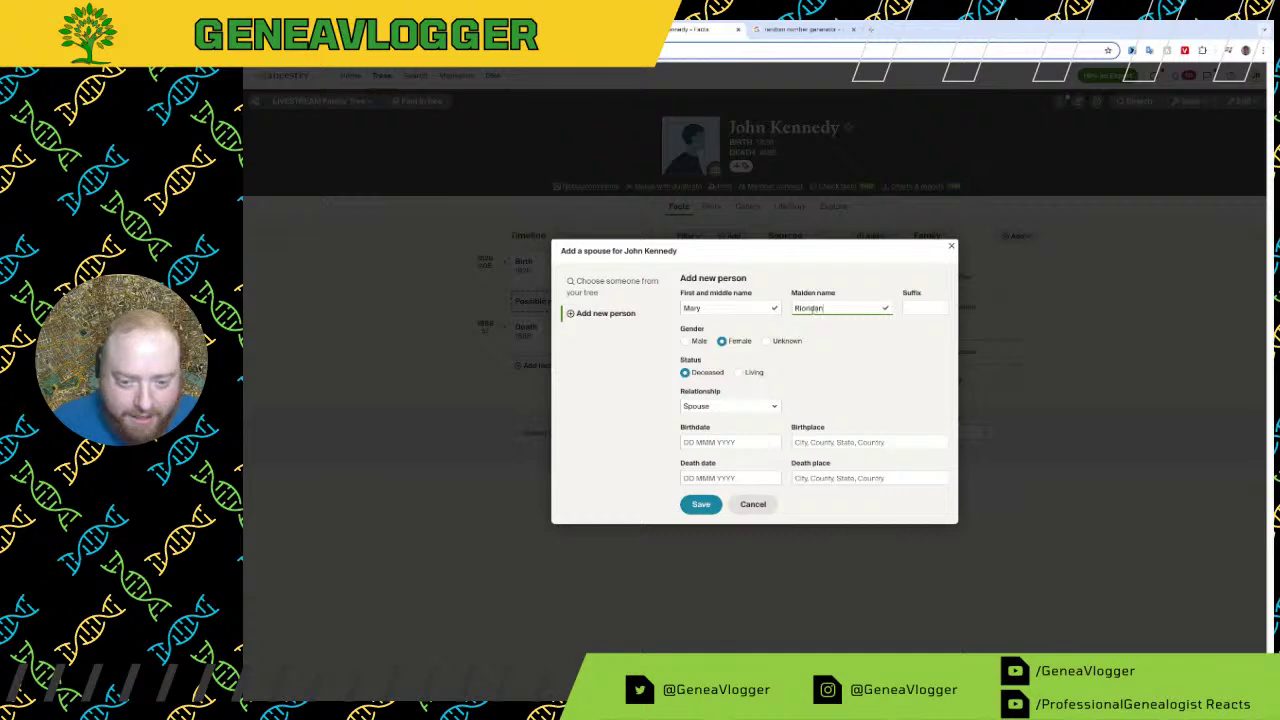
{"action": "left_click", "coordinate": [700, 505]}
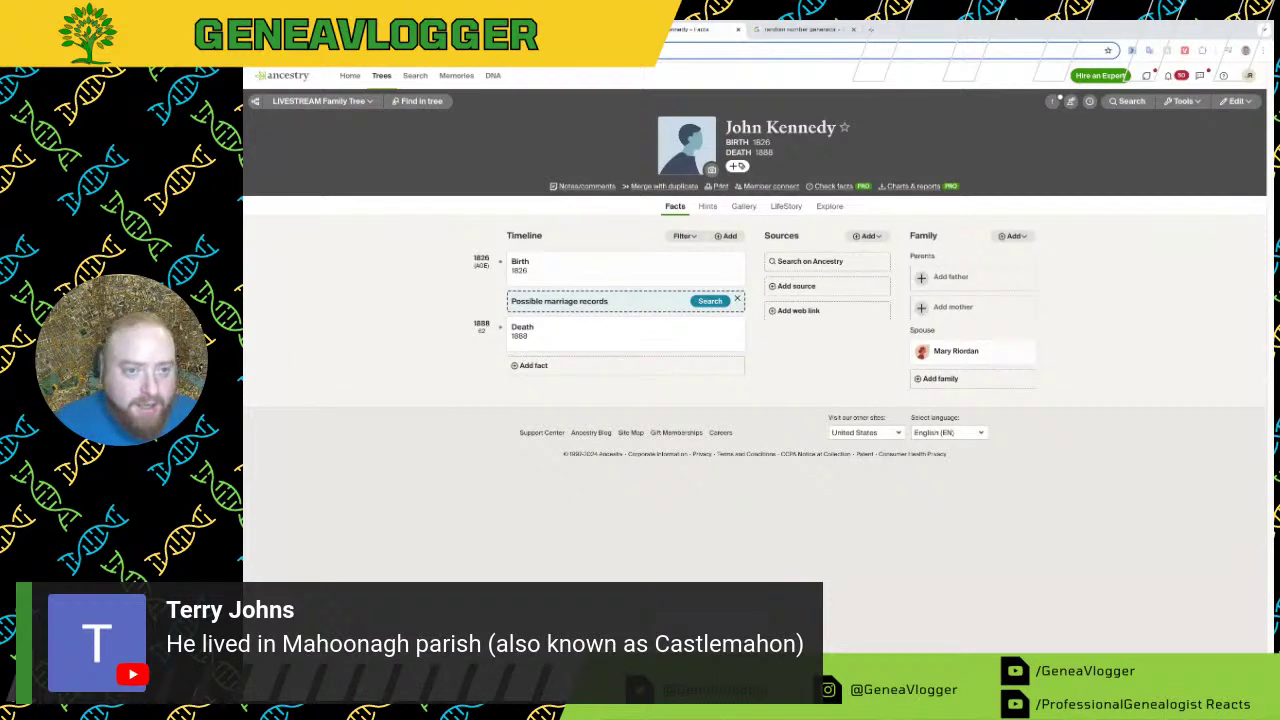
Step: Examine the FamilySearch wiki page on Mahoonagh Civil Parish, County Limerick, for available genealogy records
{"action": "key", "text": "ctrl+Tab"}
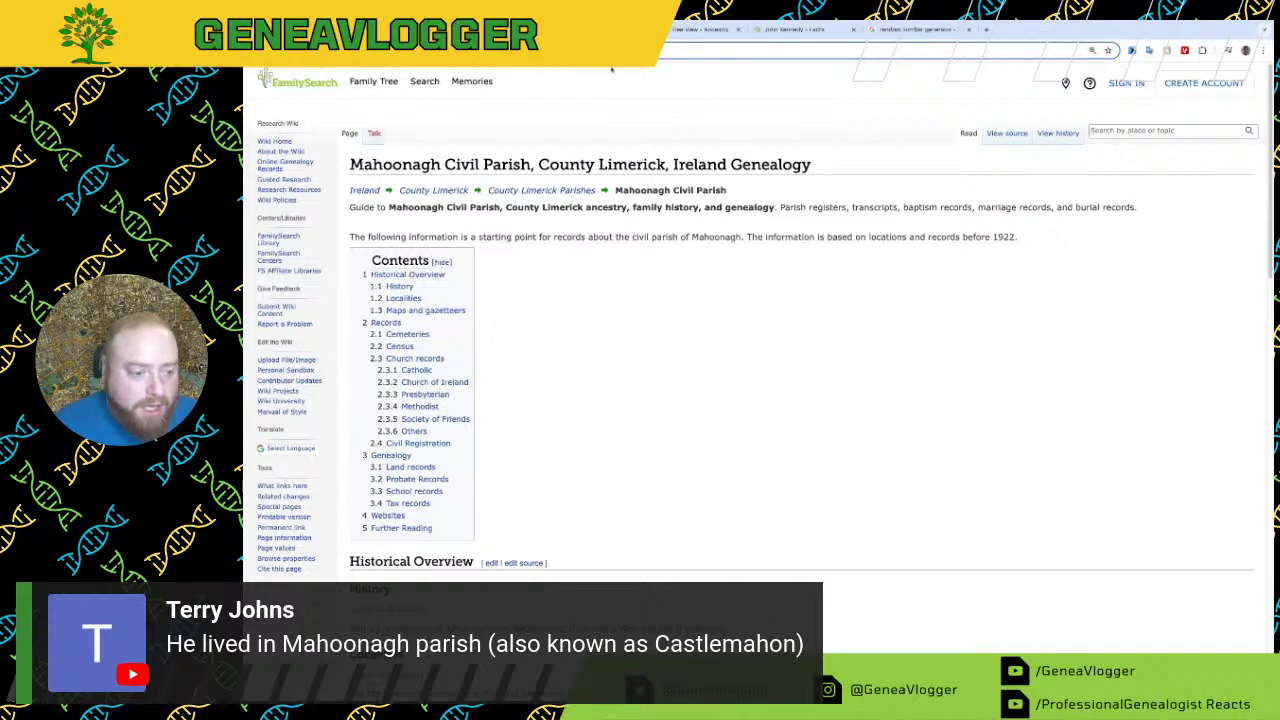
{"action": "scroll", "coordinate": [591, 250], "scroll_direction": "down", "scroll_amount": 20}
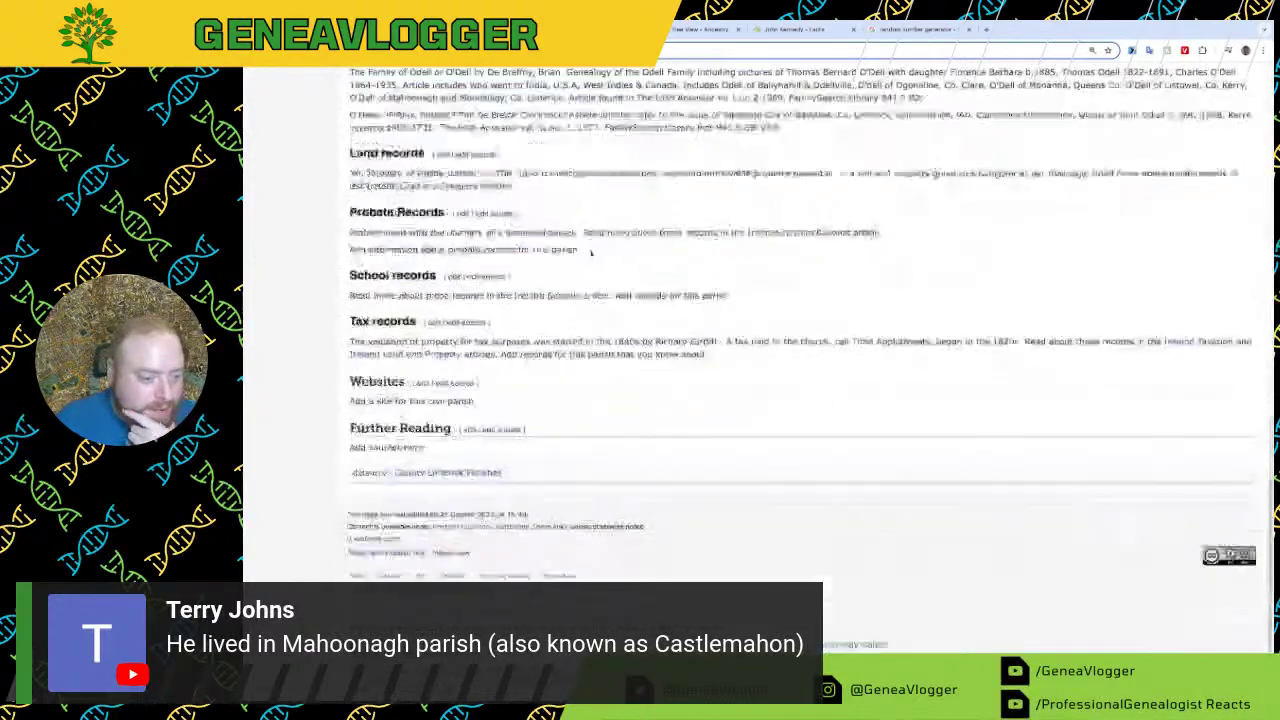
{"action": "scroll", "coordinate": [591, 254], "scroll_direction": "up", "scroll_amount": 10}
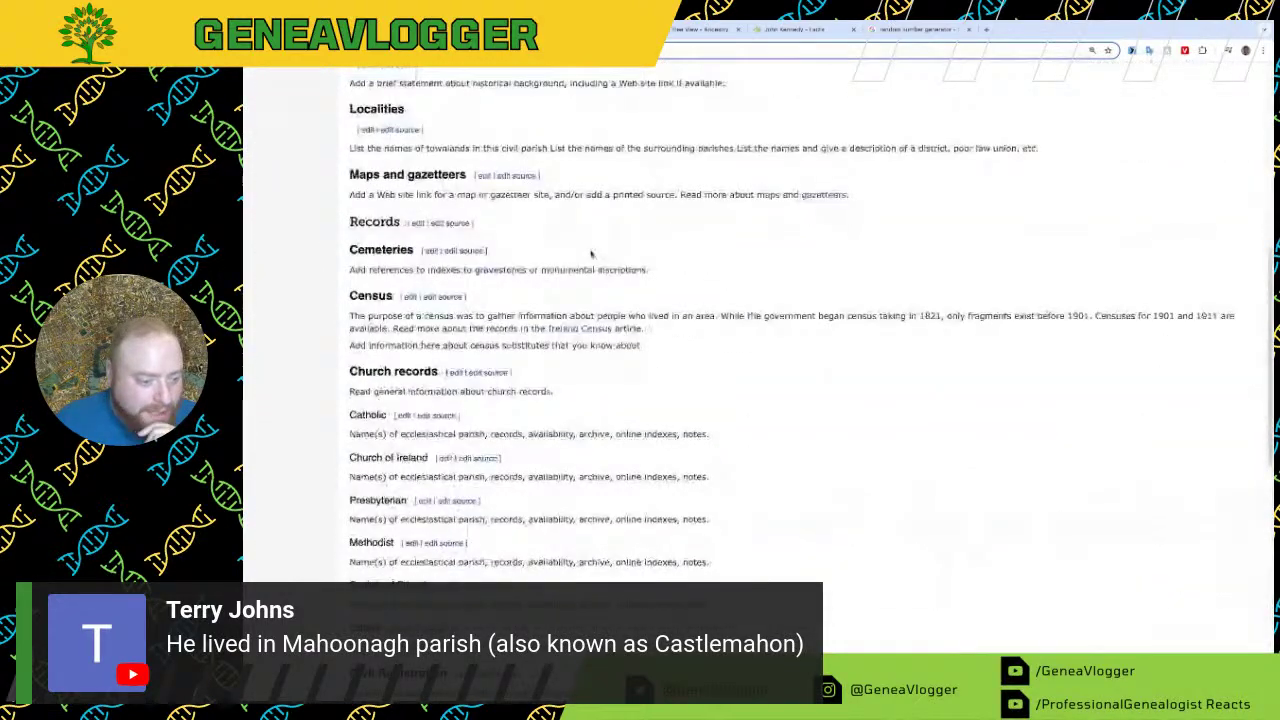
{"action": "scroll", "coordinate": [591, 254], "scroll_direction": "down", "scroll_amount": 3}
{"action": "scroll", "coordinate": [591, 255], "scroll_direction": "down", "scroll_amount": 4}
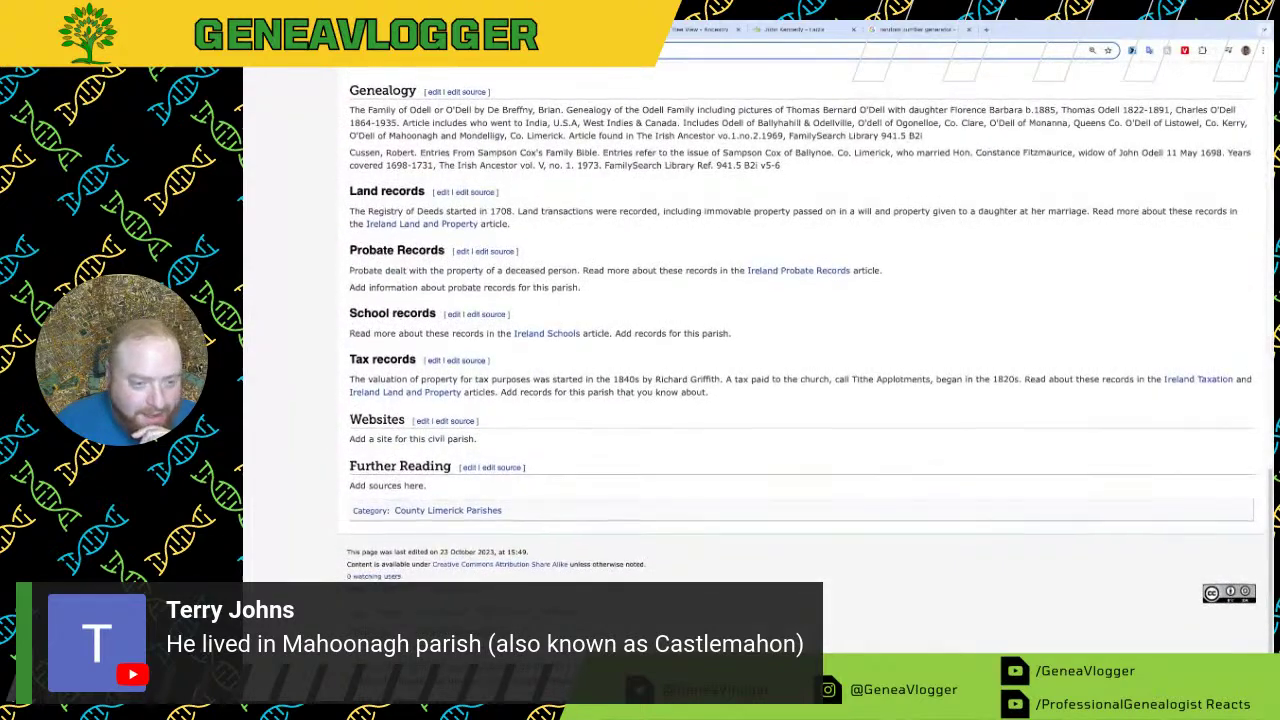
{"action": "scroll", "coordinate": [590, 258], "scroll_direction": "up", "scroll_amount": 1}
{"action": "scroll", "coordinate": [590, 258], "scroll_direction": "up", "scroll_amount": 5}
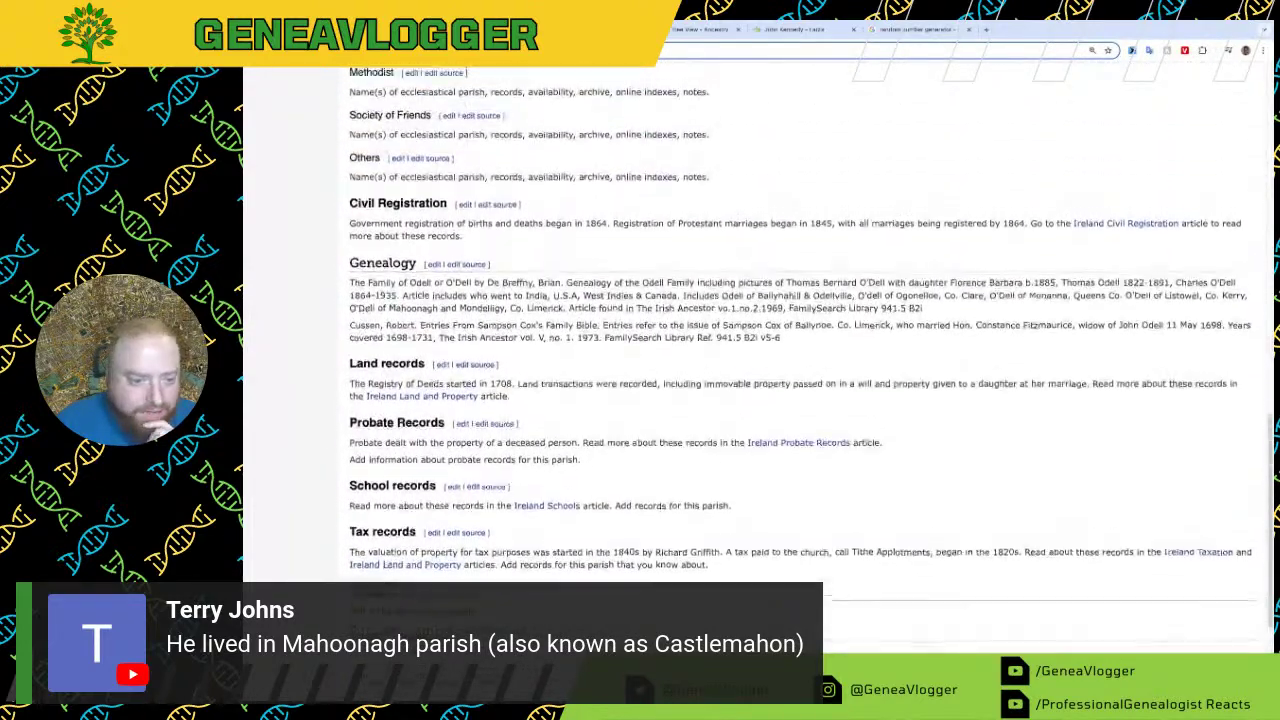
{"action": "scroll", "coordinate": [590, 258], "scroll_direction": "up", "scroll_amount": 2}
{"action": "scroll", "coordinate": [520, 305], "scroll_direction": "up", "scroll_amount": 2}
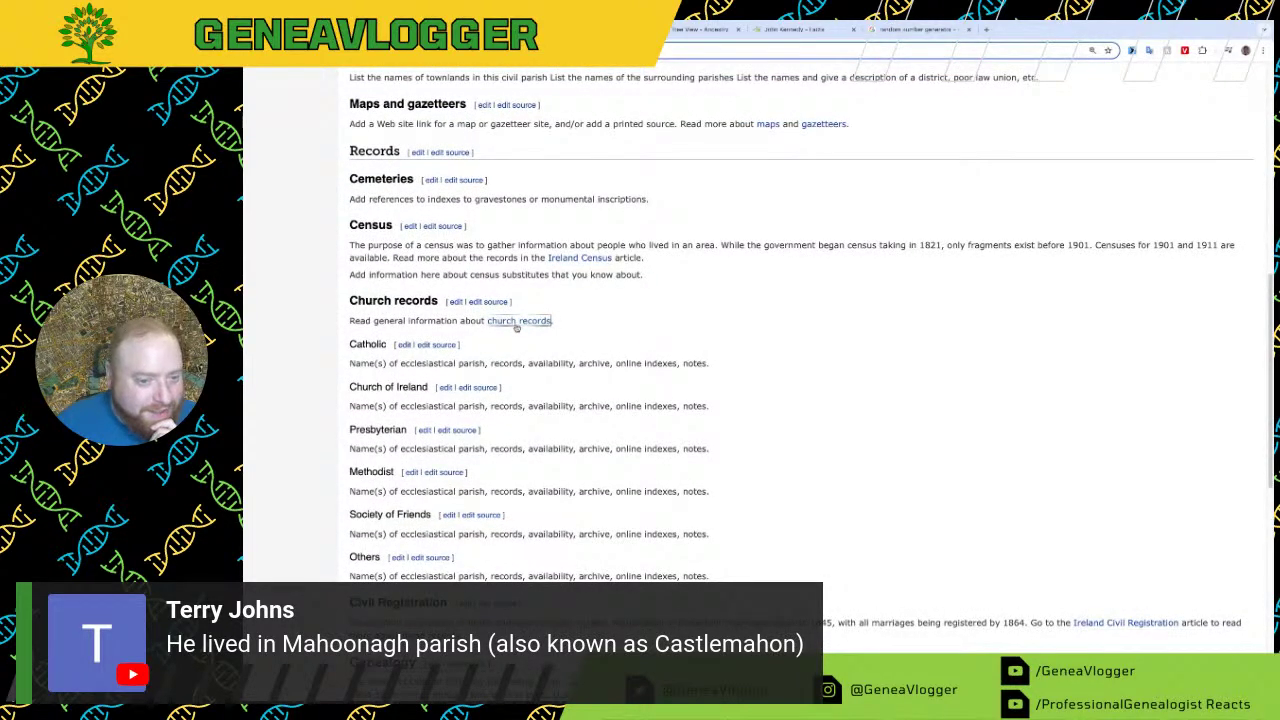
Step: Look through the linked Ireland Church Records article, including Catholic records, and return to the Mahoonagh parish page
{"action": "left_click", "coordinate": [515, 322]}
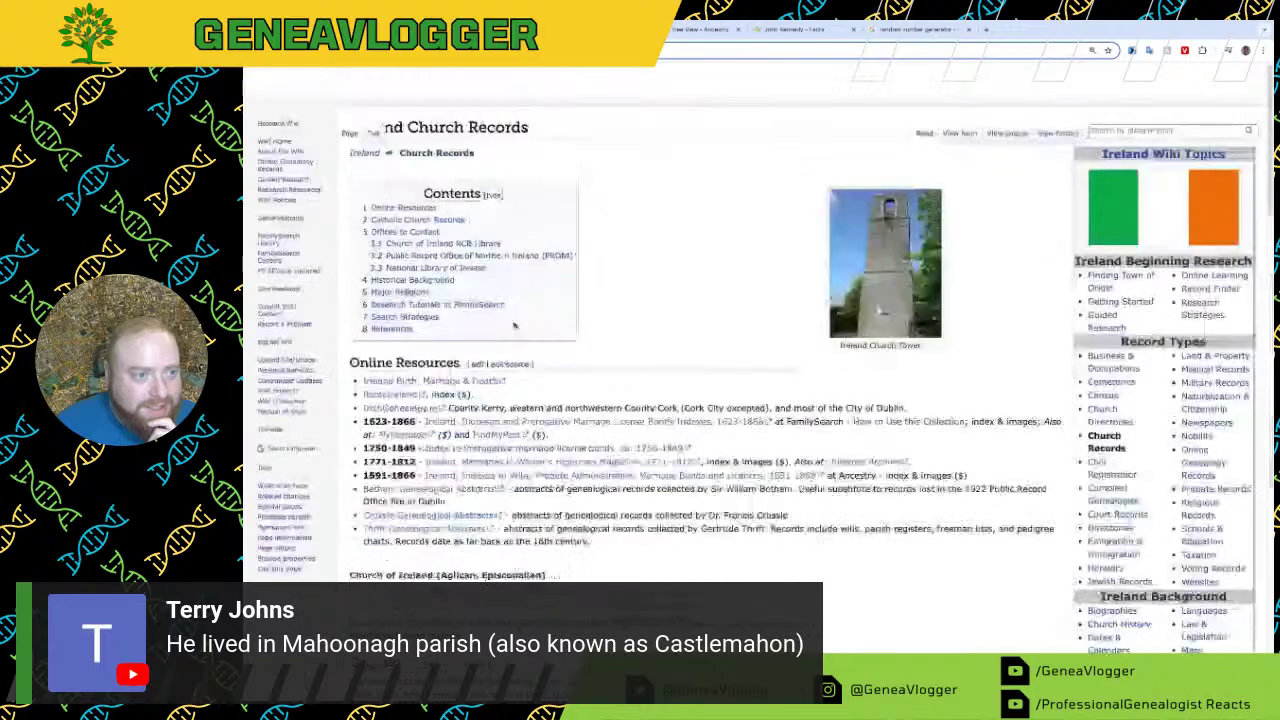
{"action": "scroll", "coordinate": [498, 320], "scroll_direction": "down", "scroll_amount": 8}
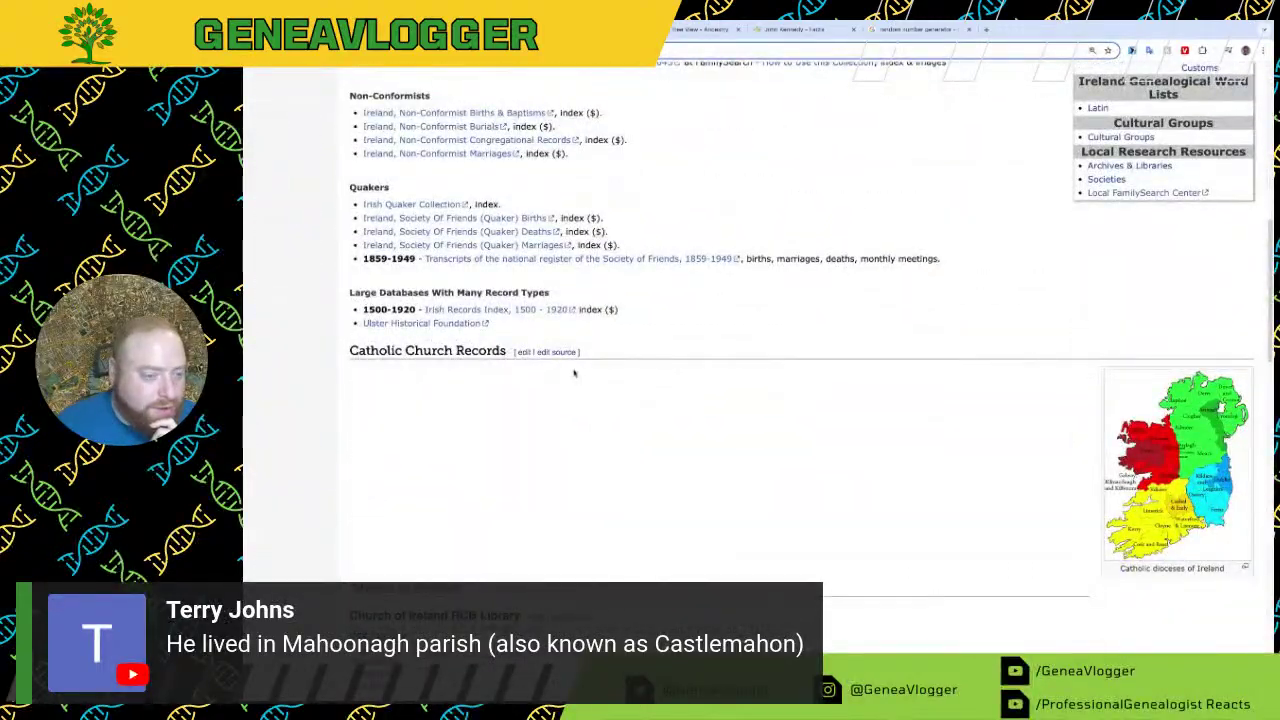
{"action": "scroll", "coordinate": [591, 384], "scroll_direction": "up", "scroll_amount": 8}
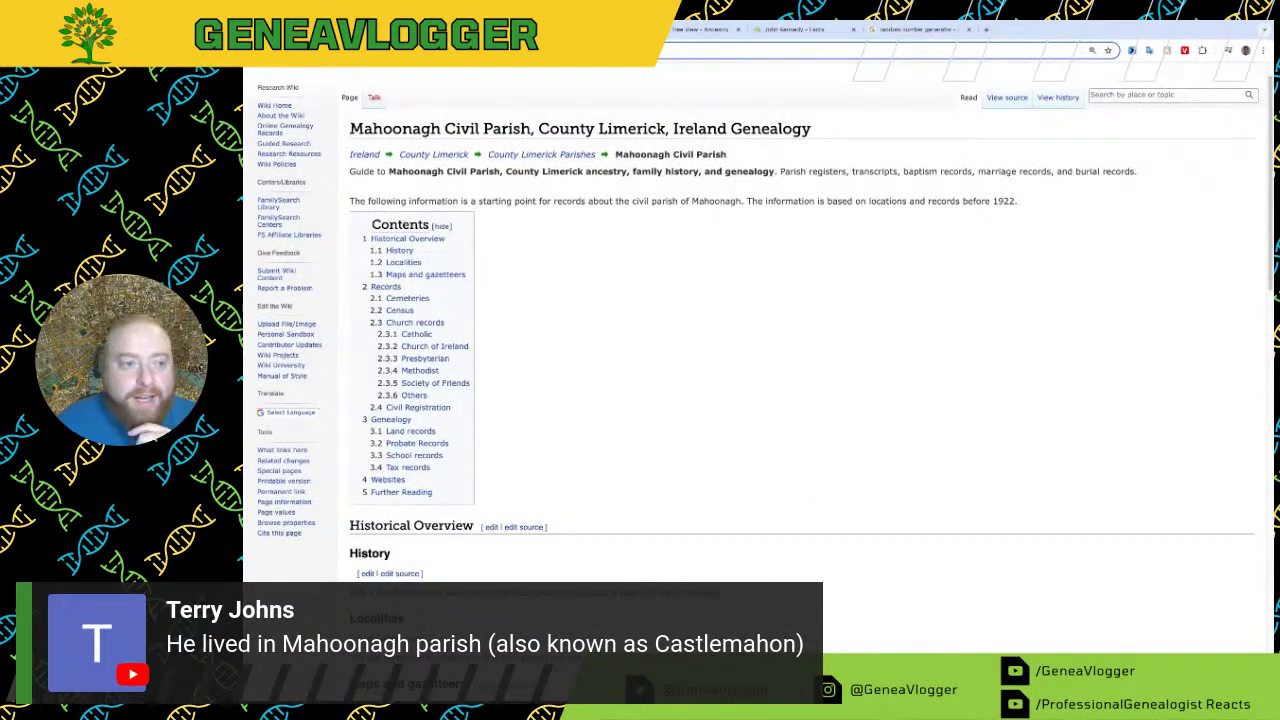
Step: Close the submitter's linked Ancestry tree, move the submissions form after the other open pages, and return to the ancestor's LIVESTREAM profile
{"action": "left_click", "coordinate": [620, 29]}
{"action": "left_click", "coordinate": [690, 30]}
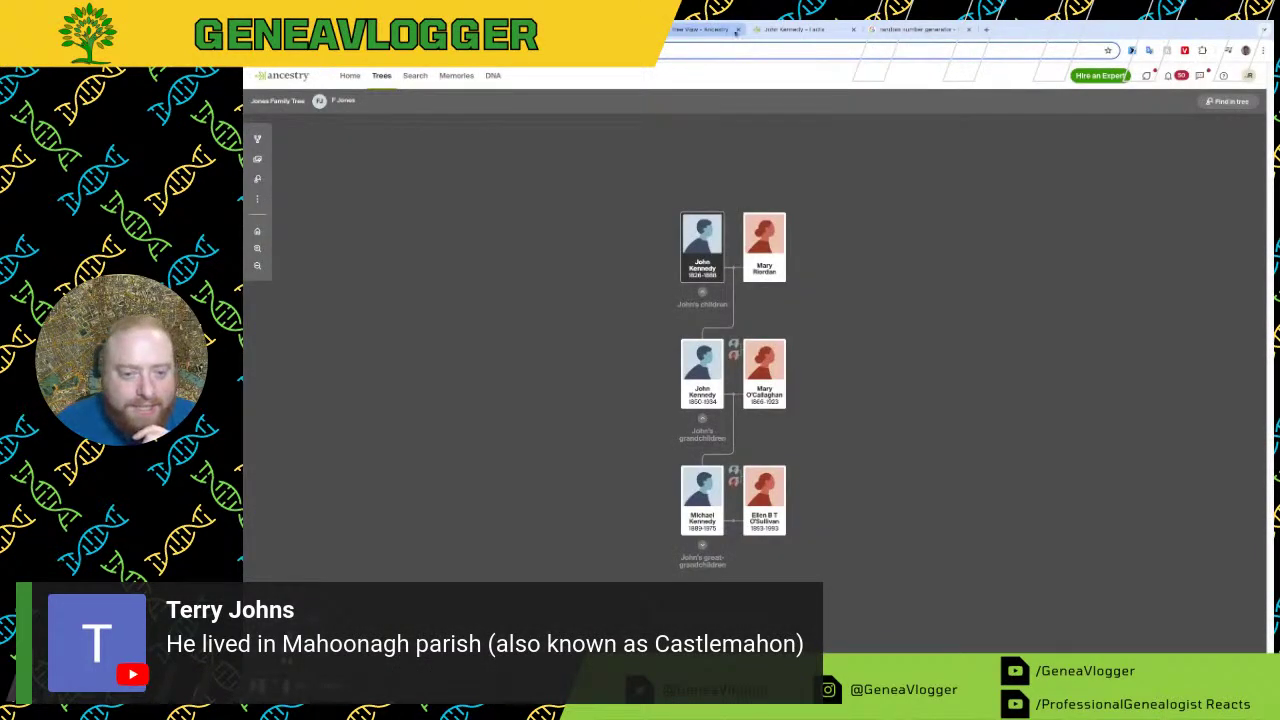
{"action": "left_click", "coordinate": [736, 31]}
{"action": "left_click", "coordinate": [833, 37]}
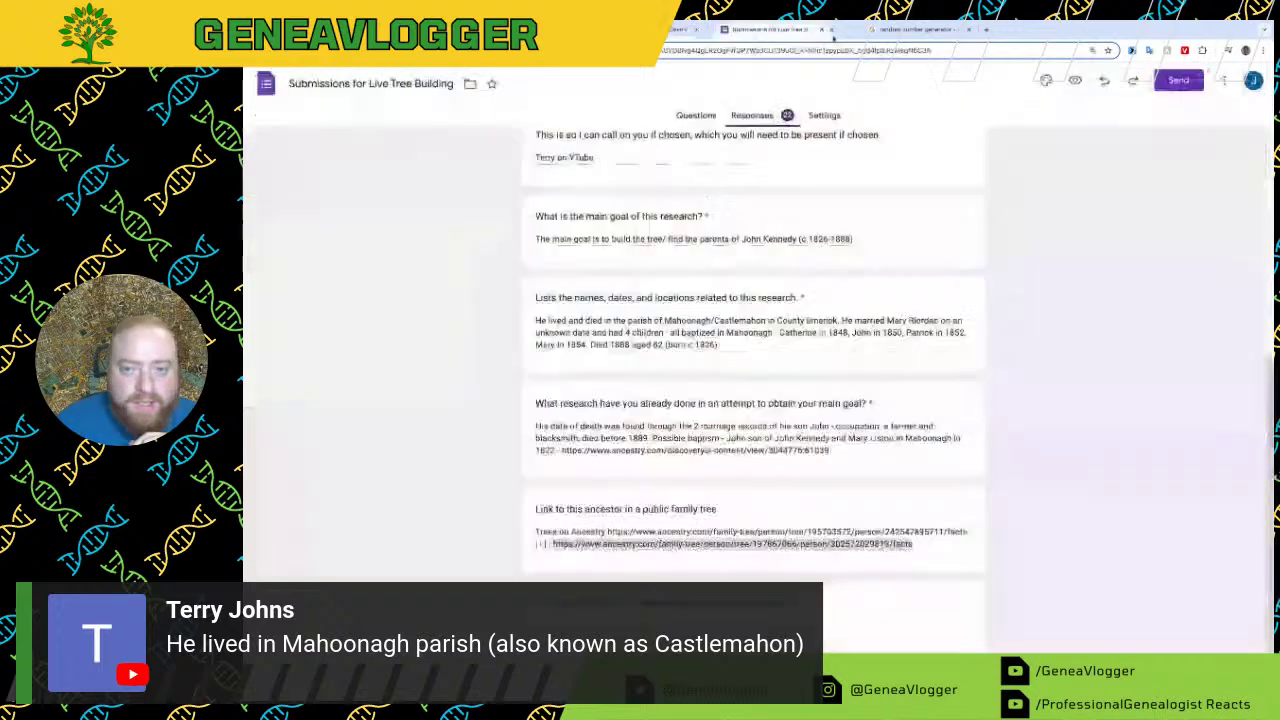
{"action": "left_click_drag", "start_coordinate": [833, 37], "coordinate": [915, 30]}
{"action": "left_click", "coordinate": [705, 29]}
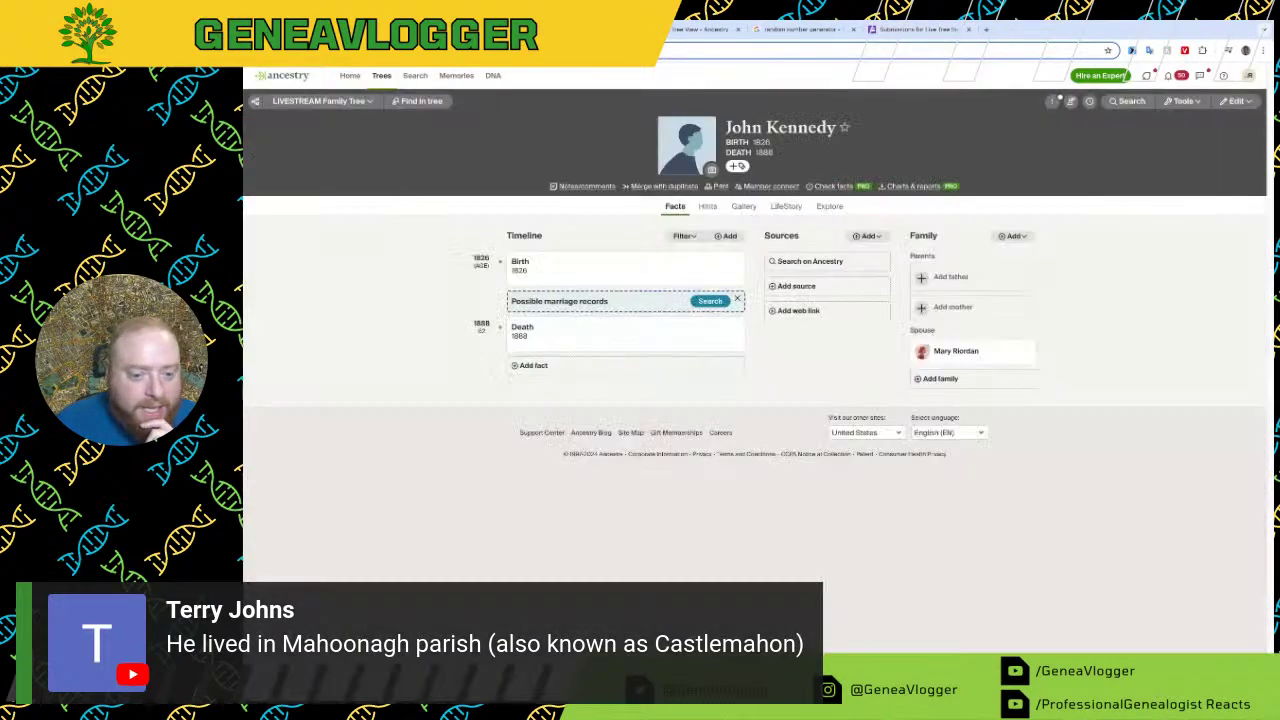
Step: Start adding a deceased son to the ancestor and spouse, filling in his first name, birth date and birthplace Limerick County, Ireland
{"action": "left_click", "coordinate": [965, 383]}
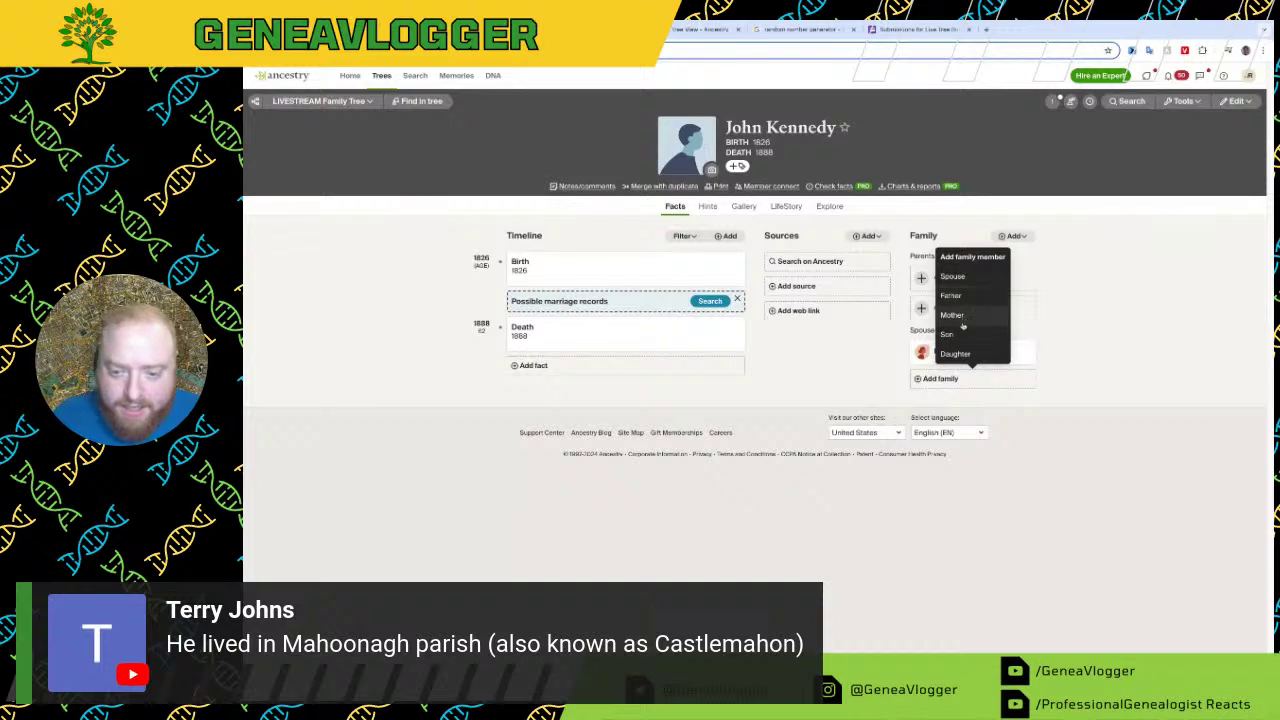
{"action": "left_click", "coordinate": [965, 334]}
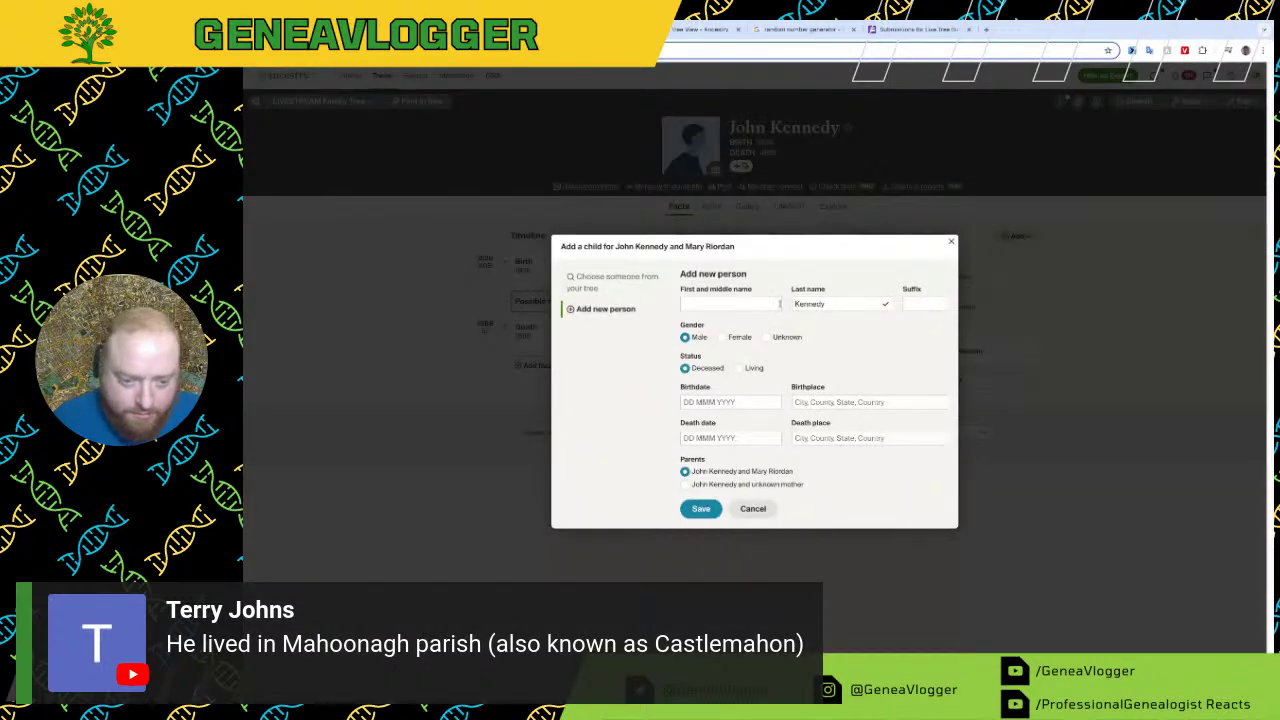
{"action": "left_click", "coordinate": [777, 304]}
{"action": "type", "text": "John"}
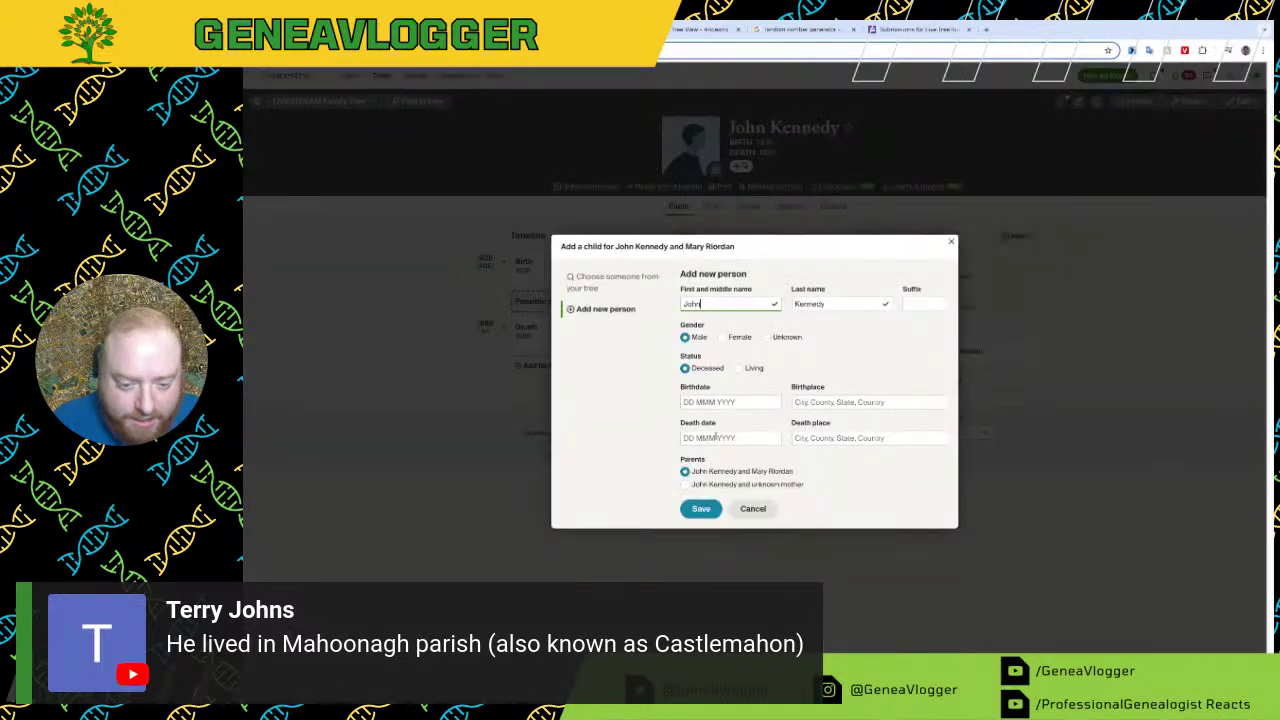
{"action": "left_click", "coordinate": [716, 400]}
{"action": "type", "text": "J"}
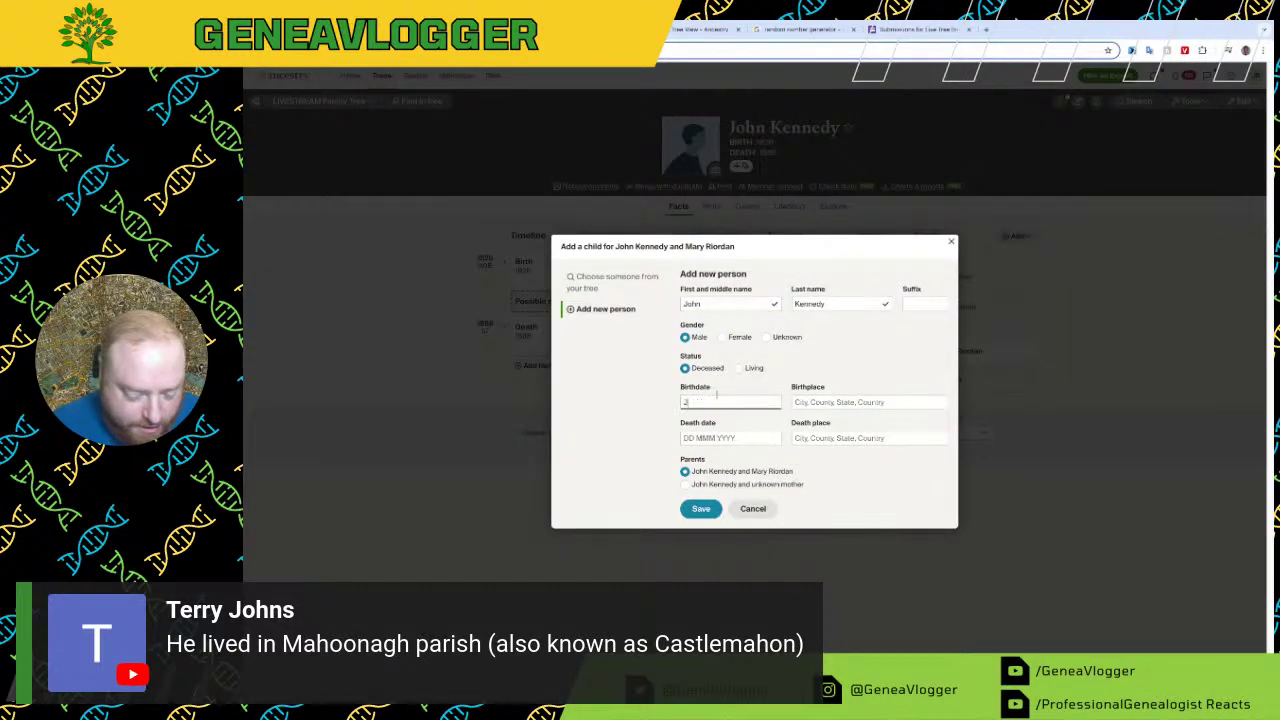
{"action": "type", "text": "une 1850"}
{"action": "key", "text": "Tab"}
{"action": "type", "text": "Lime"}
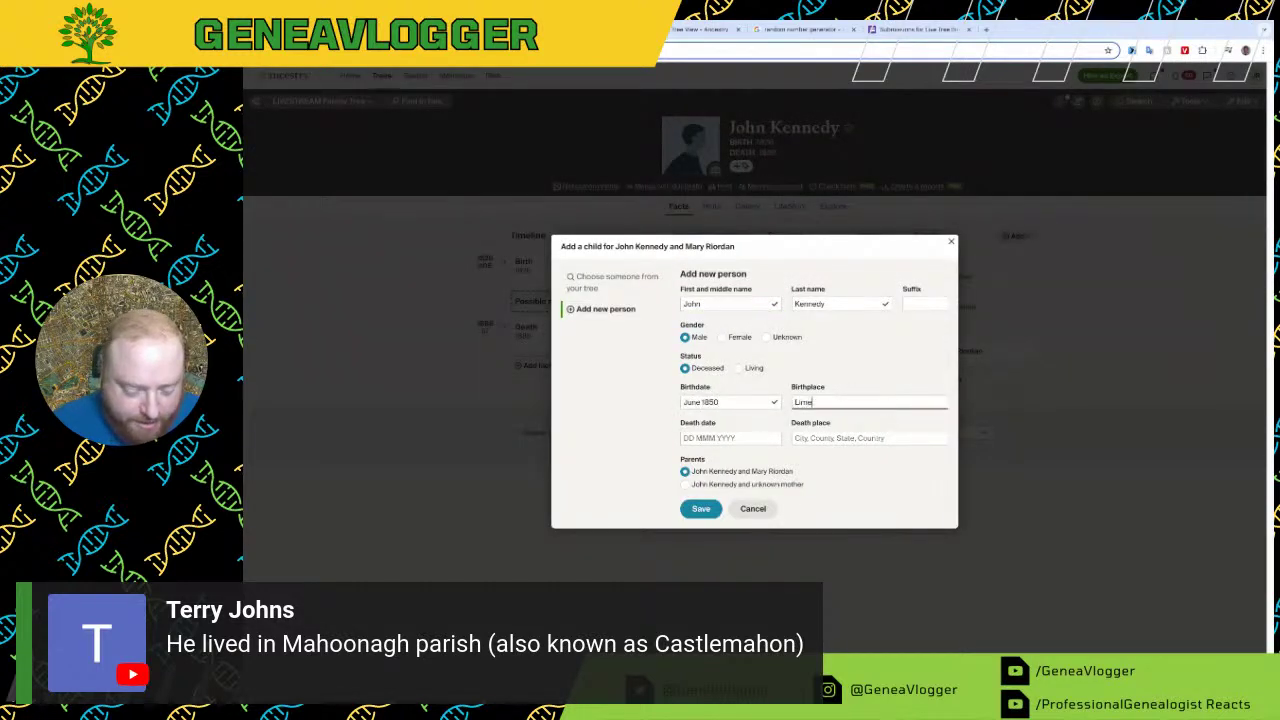
{"action": "type", "text": "rick County"}
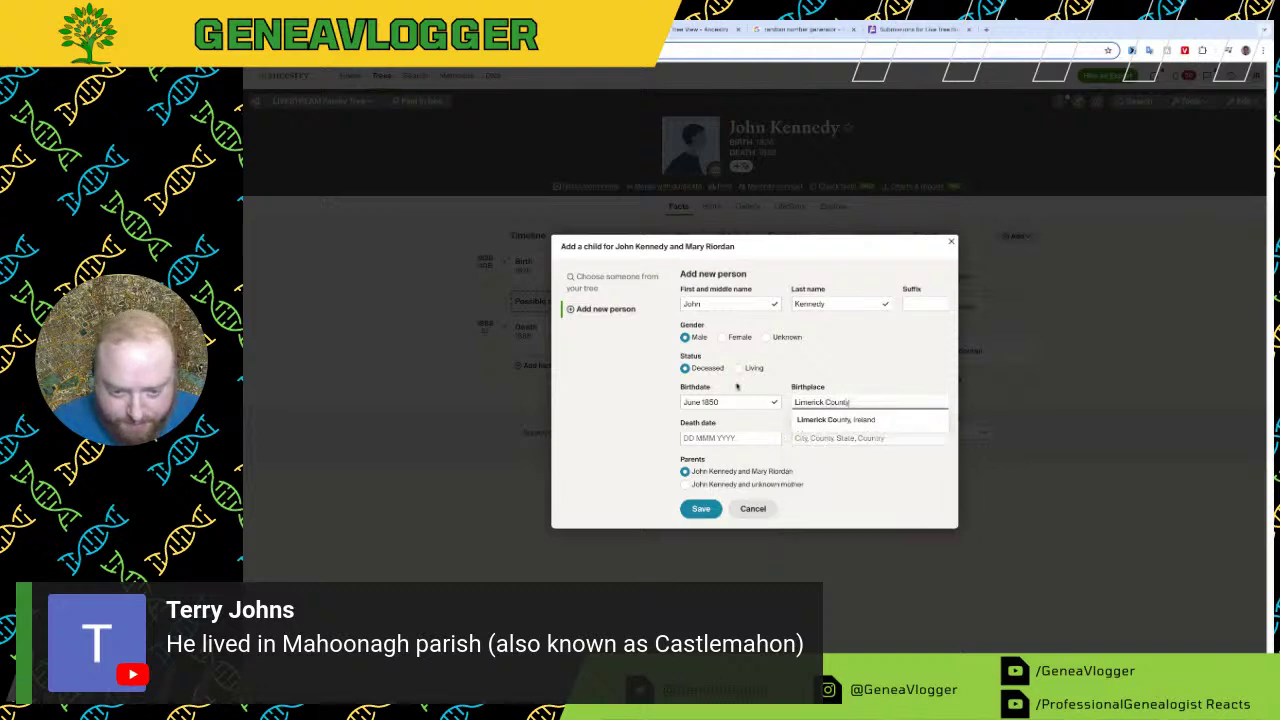
{"action": "left_click", "coordinate": [836, 420]}
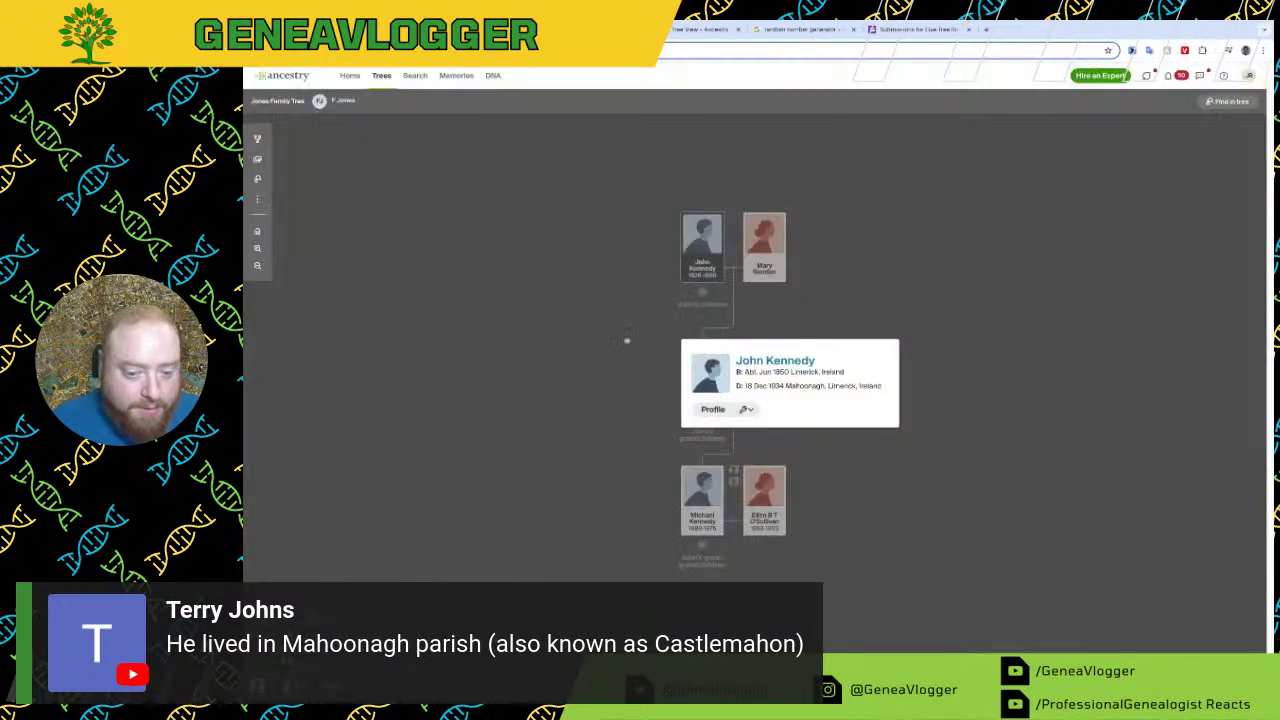
Step: Check the son's death details in the submitter's tree, enter 18 Dec 1934 at Mahoonagh, Limerick, Ireland, and save him
{"action": "mouse_move", "coordinate": [734, 352]}
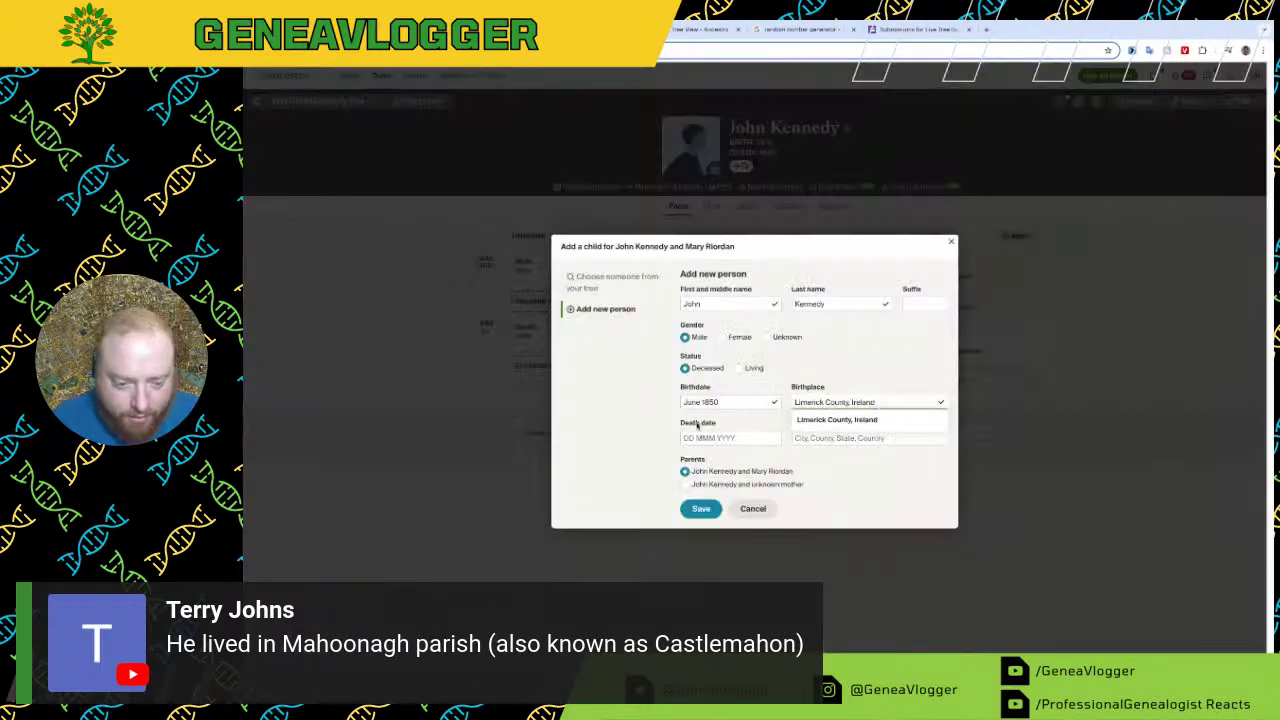
{"action": "left_click", "coordinate": [700, 437]}
{"action": "type", "text": "18"}
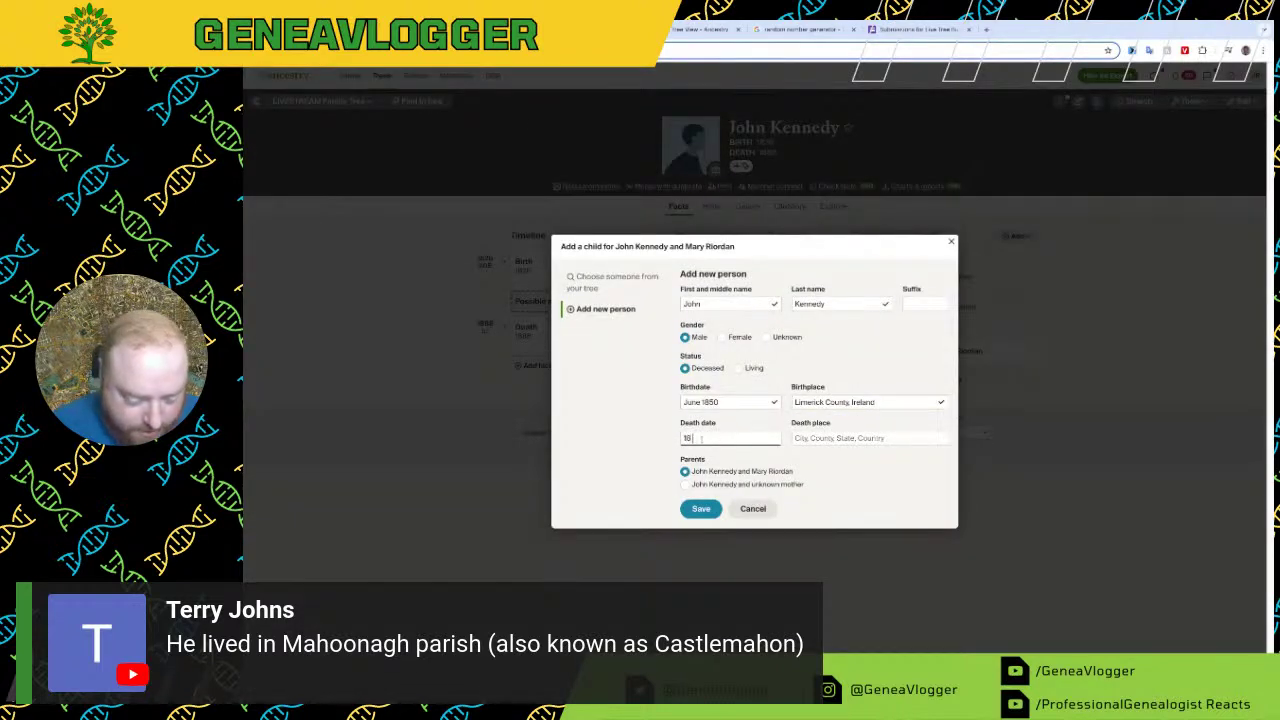
{"action": "type", "text": " dec 1834"}
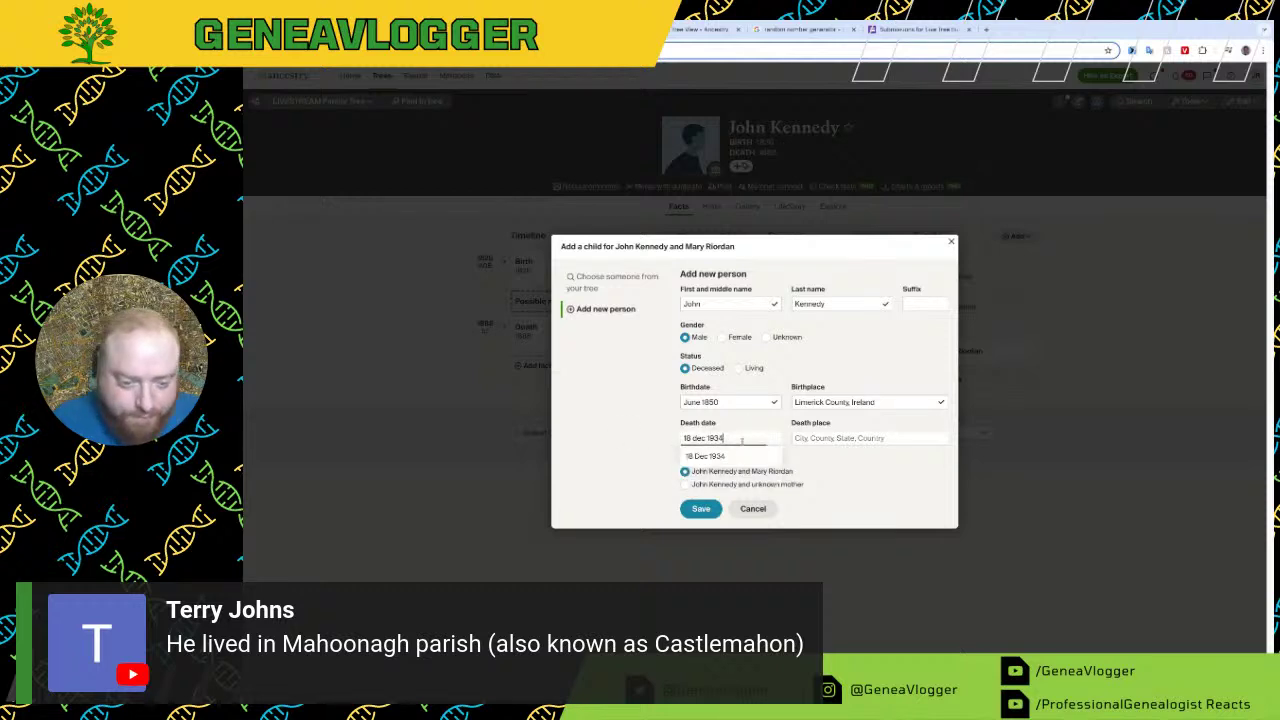
{"action": "left_click", "coordinate": [816, 438]}
{"action": "type", "text": "Mahoon"}
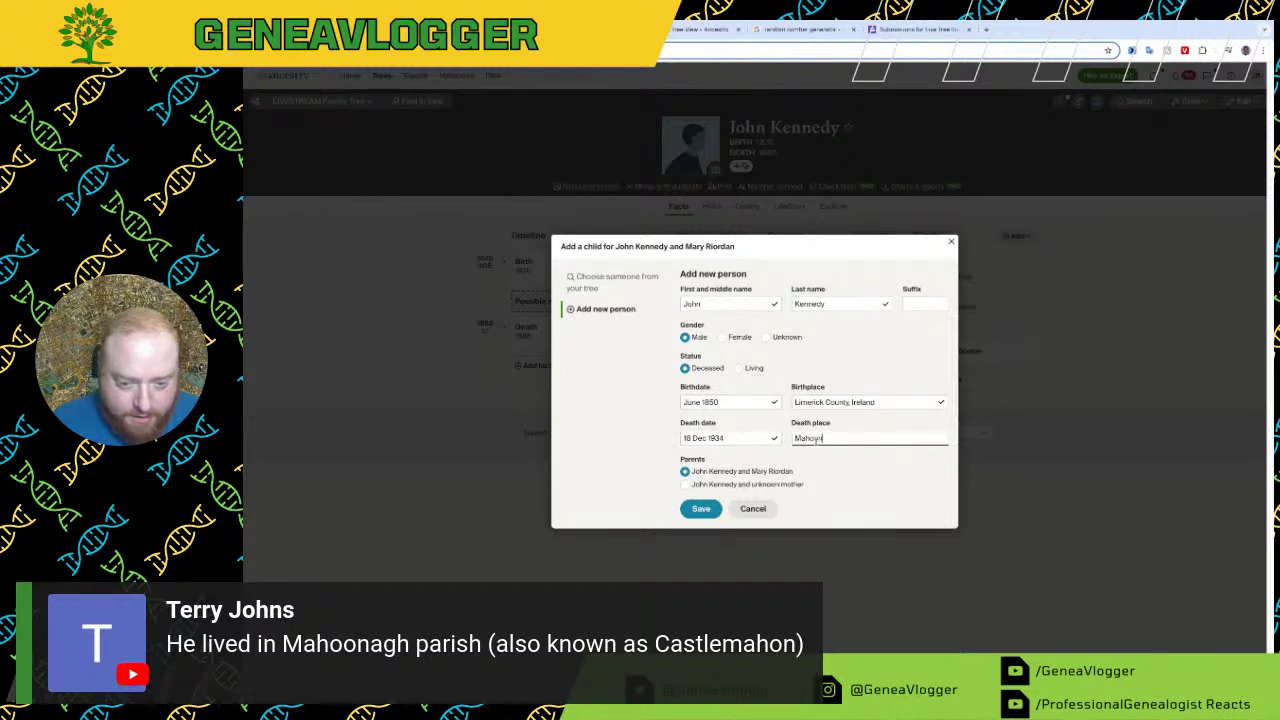
{"action": "type", "text": "agh"}
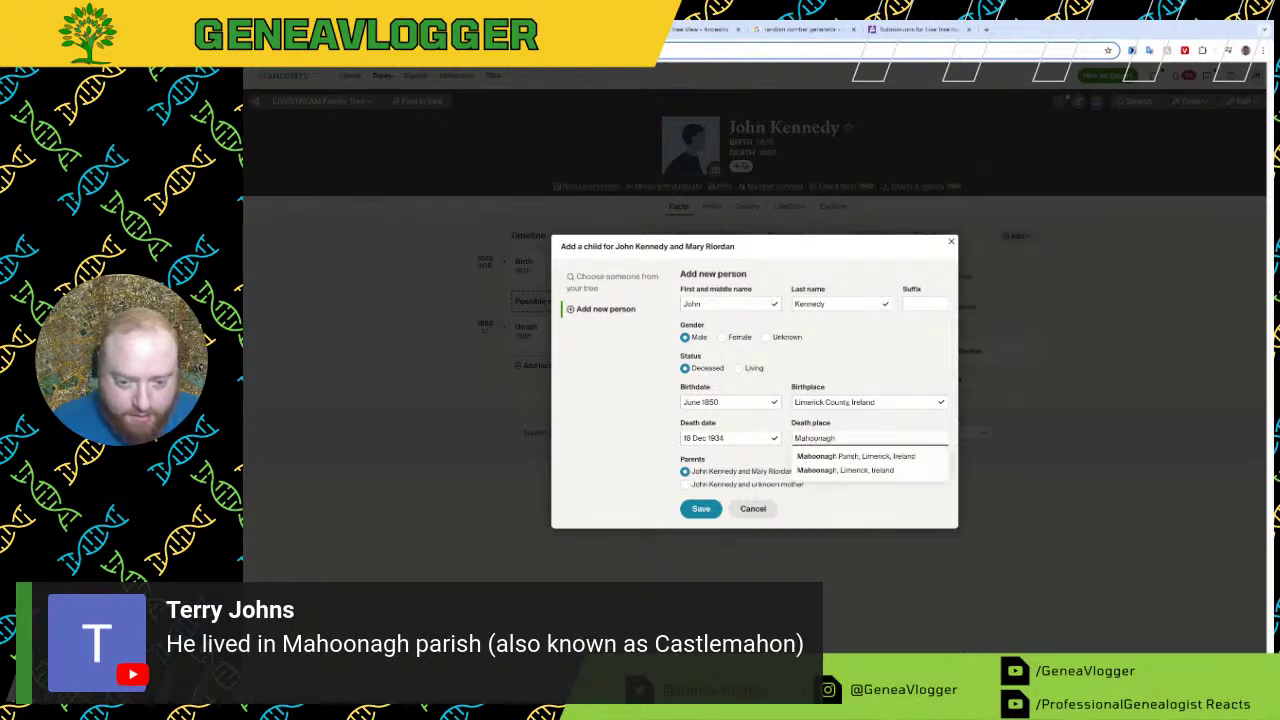
{"action": "left_click", "coordinate": [845, 470]}
{"action": "left_click", "coordinate": [704, 509]}
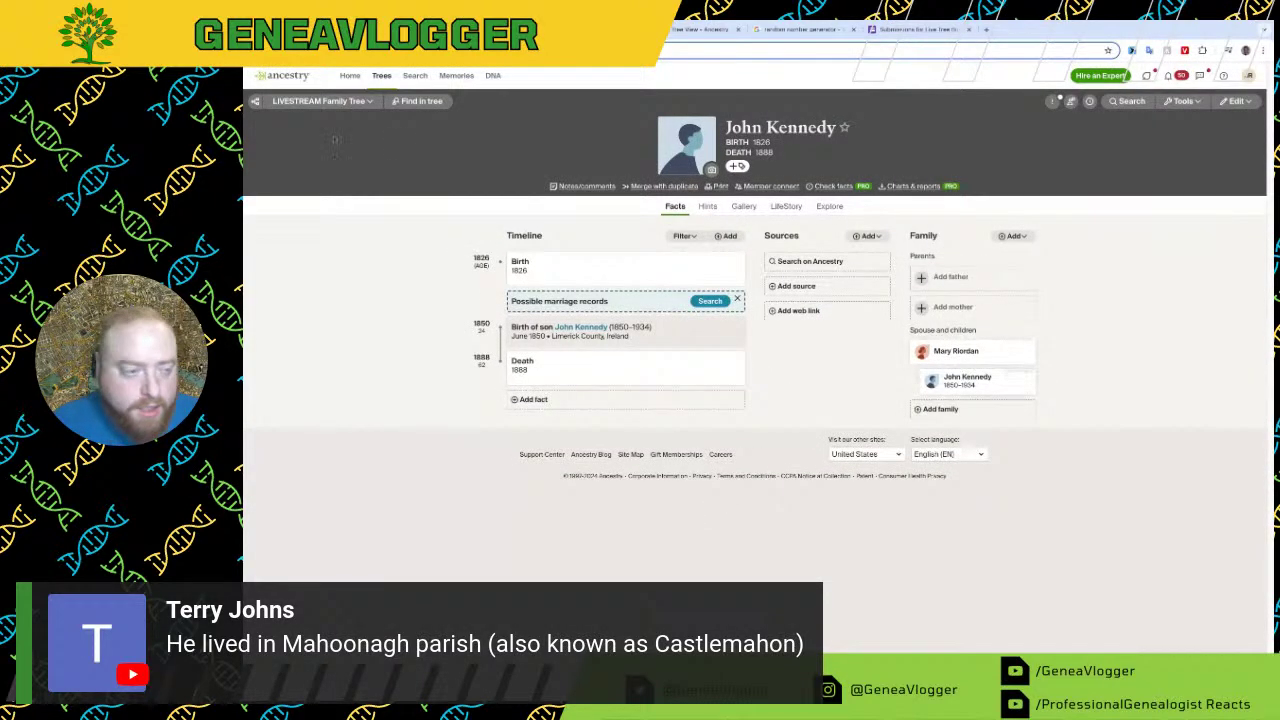
Step: Check the submission form and start adding a deceased daughter to the couple with her first name and birth year
{"action": "key", "text": "alt+Tab"}
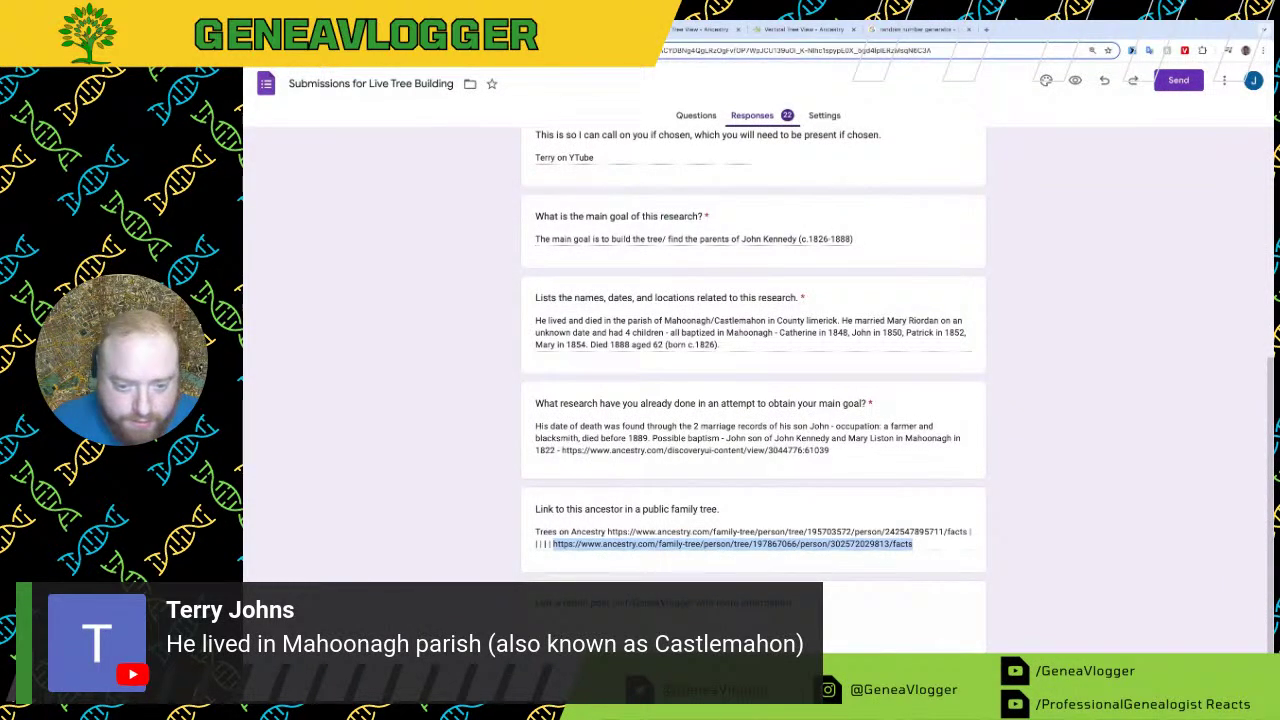
{"action": "key", "text": "alt+Tab"}
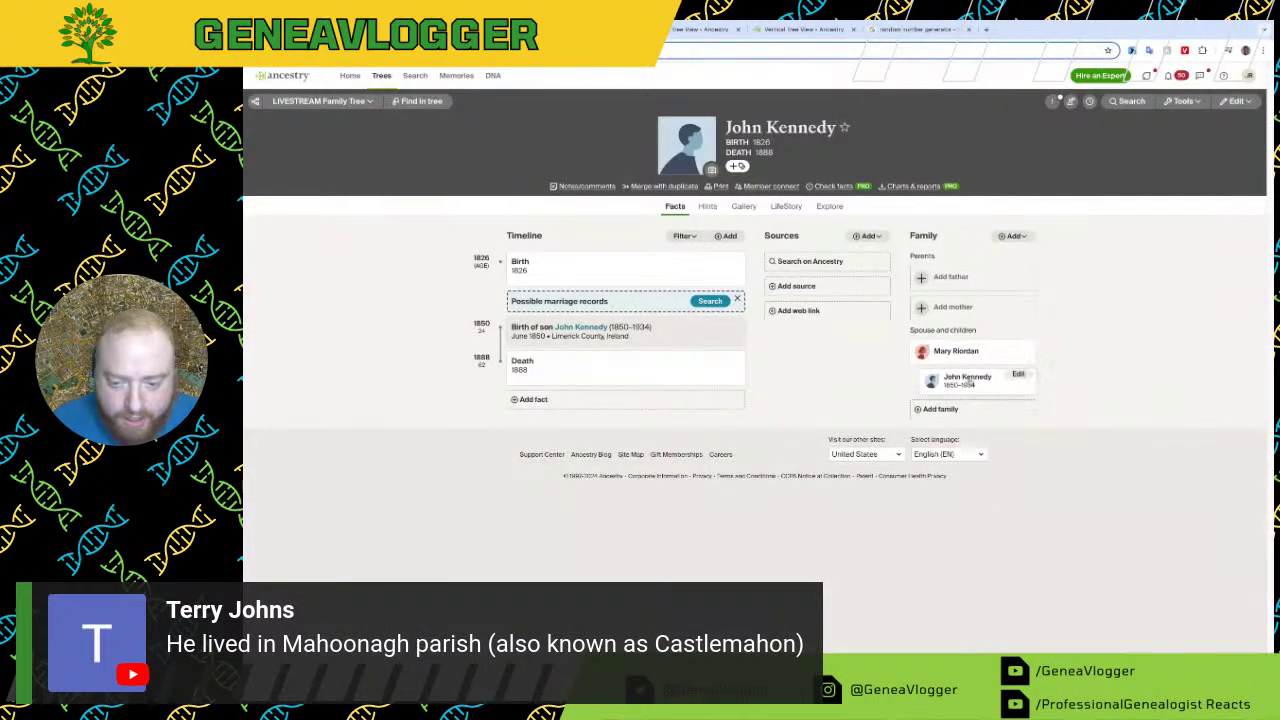
{"action": "left_click", "coordinate": [940, 409]}
{"action": "left_click", "coordinate": [955, 384]}
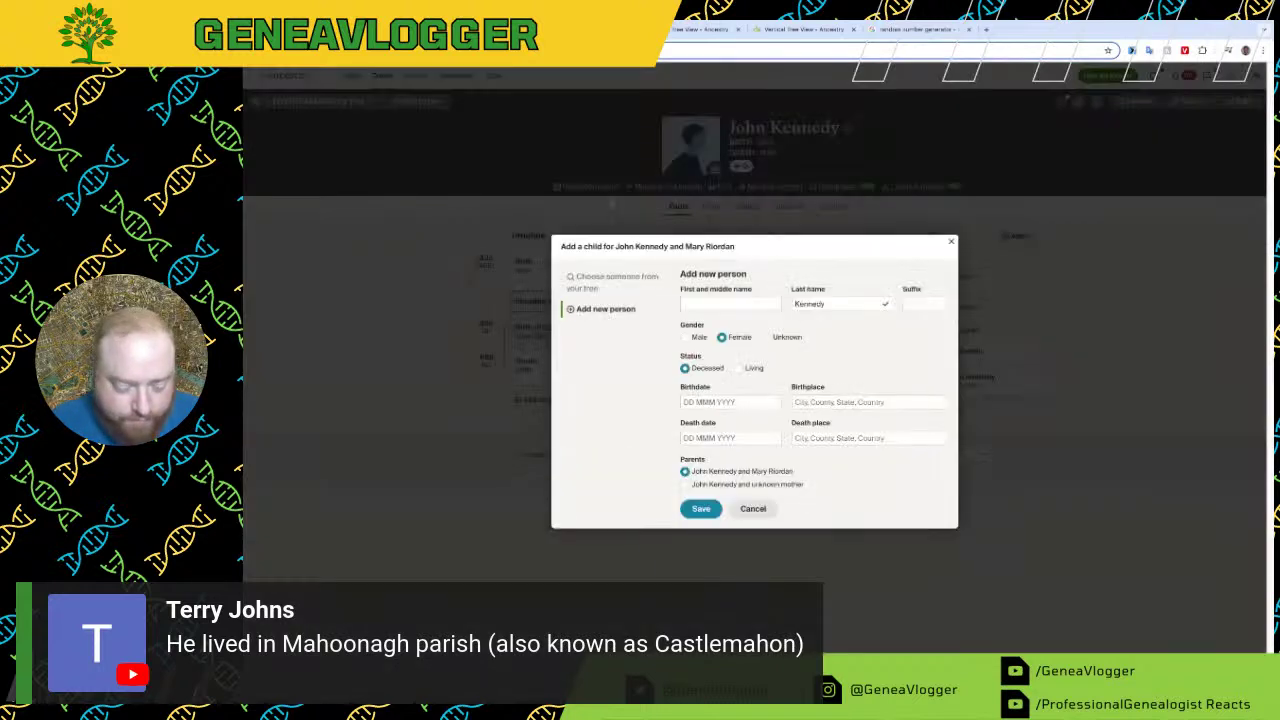
{"action": "left_click", "coordinate": [732, 305]}
{"action": "type", "text": "Catherine"}
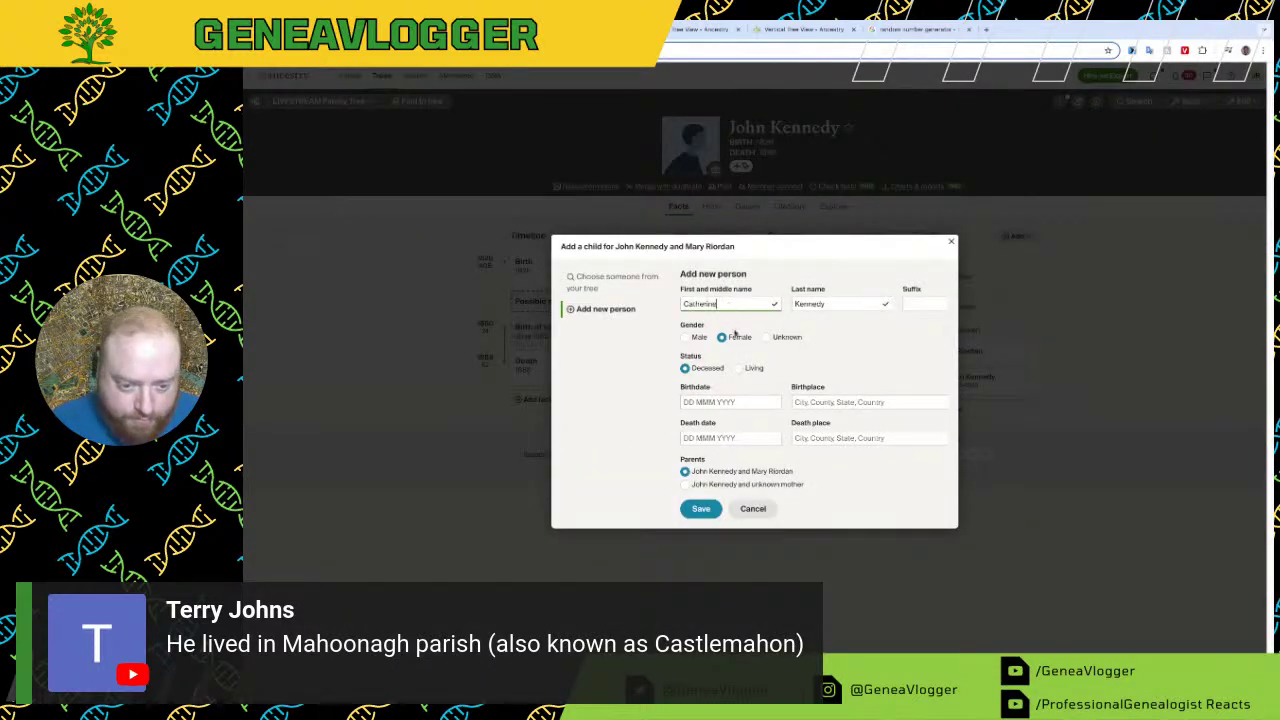
{"action": "left_click", "coordinate": [710, 401]}
{"action": "type", "text": "1848"}
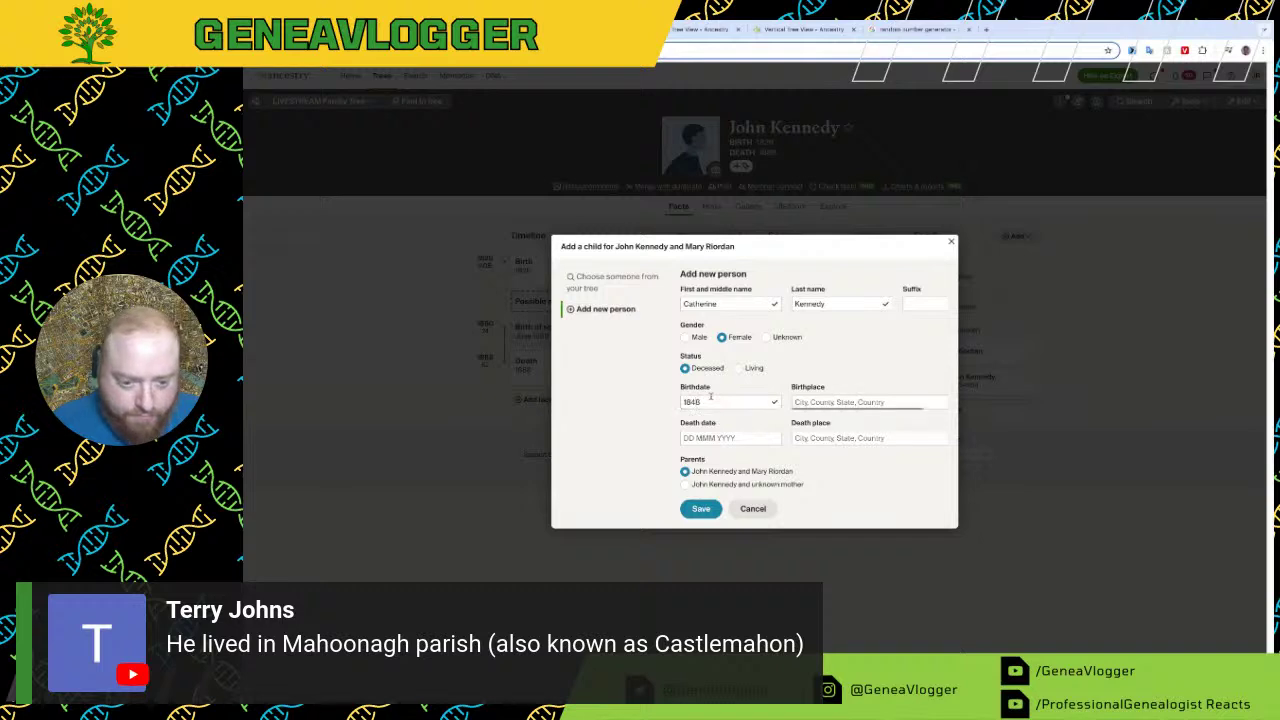
Step: Set the daughter's birthplace to Mahoonagh, Limerick, Ireland, copy that place for reuse, and save her
{"action": "type", "text": "Mahoonagh"}
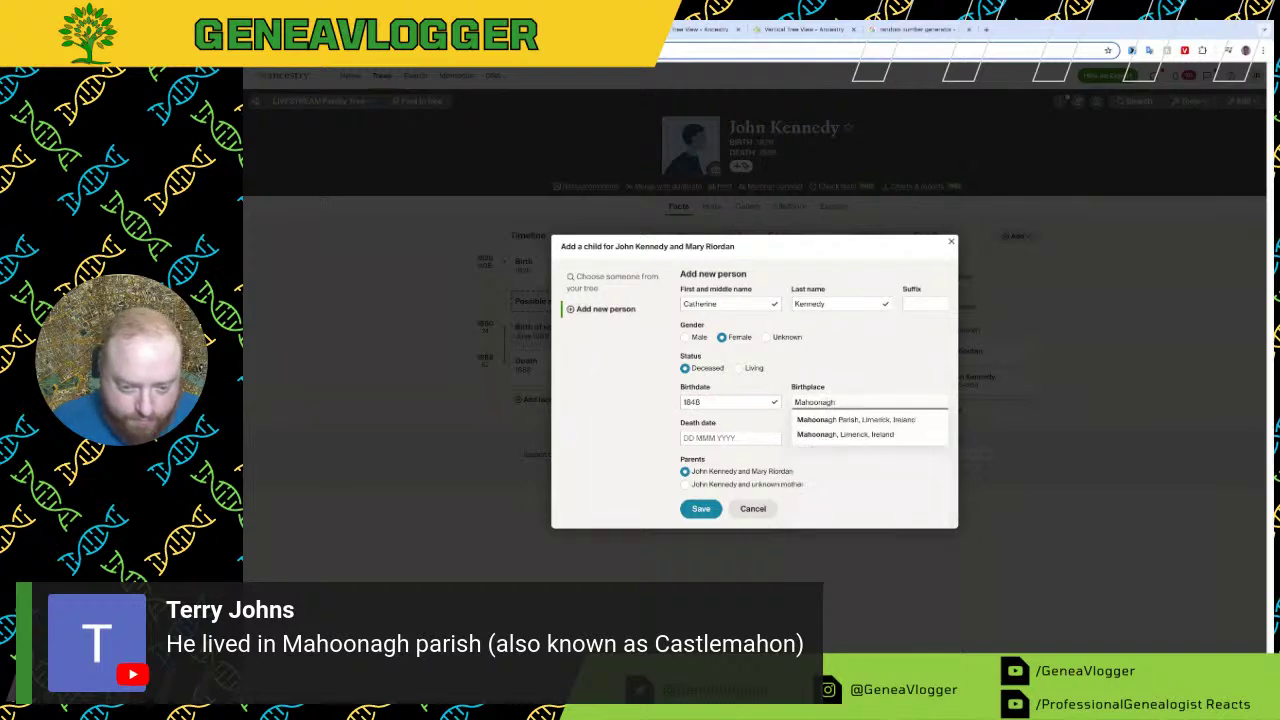
{"action": "key", "text": "Down"}
{"action": "key", "text": "Down"}
{"action": "key", "text": "Return"}
{"action": "key", "text": "ctrl+c"}
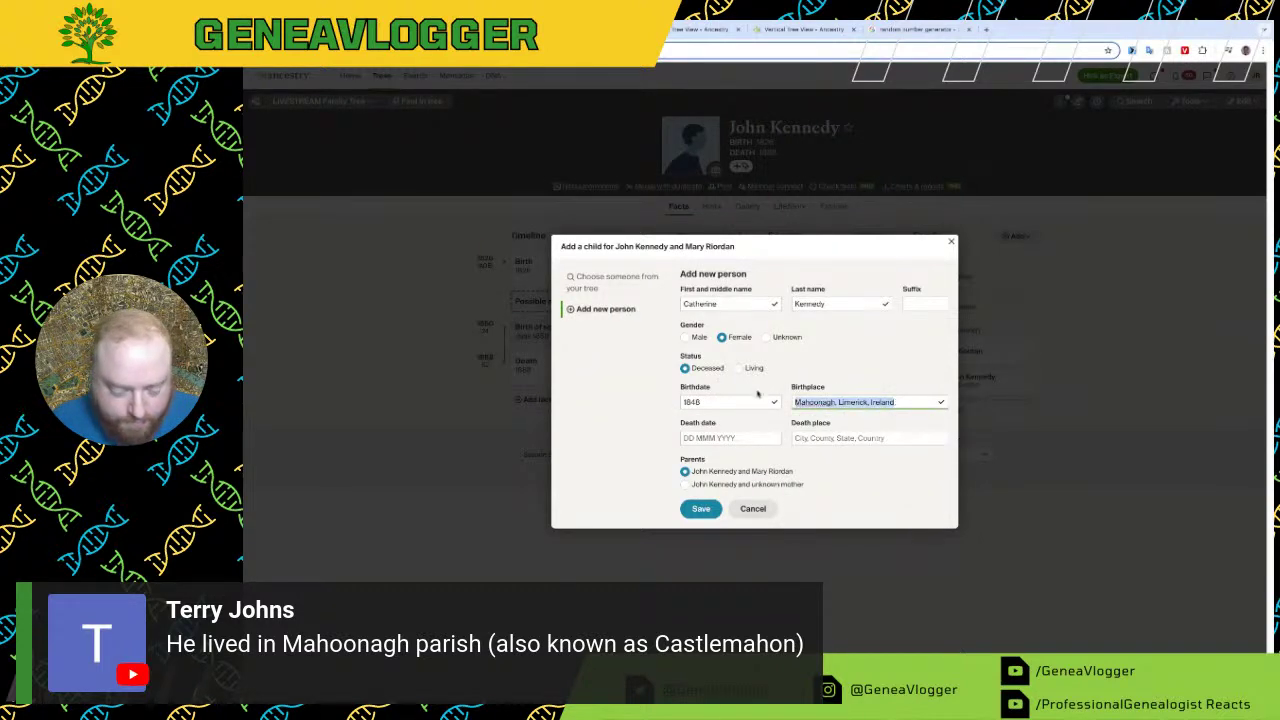
{"action": "left_click", "coordinate": [701, 508]}
Step: Add the couple's second son from the submission form with his first name, birth year and birthplace Mahoonagh, Limerick, Ireland
{"action": "key", "text": "alt+Tab"}
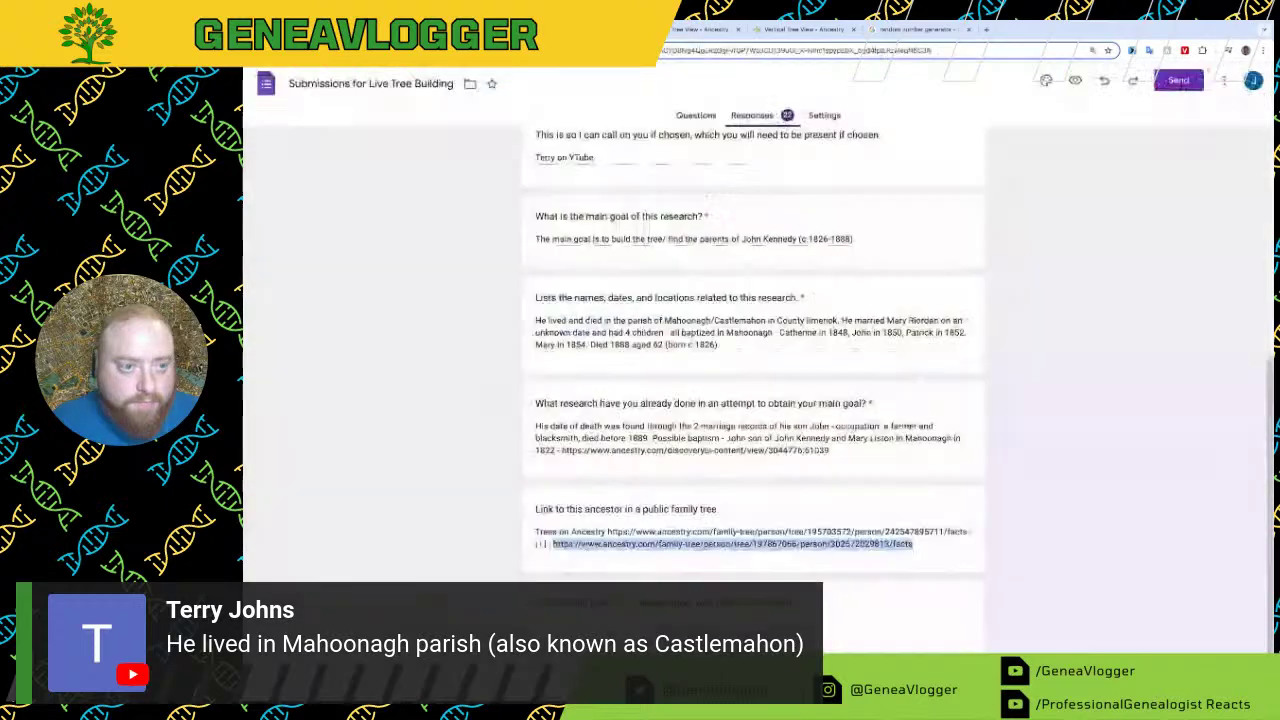
{"action": "key", "text": "alt+Tab"}
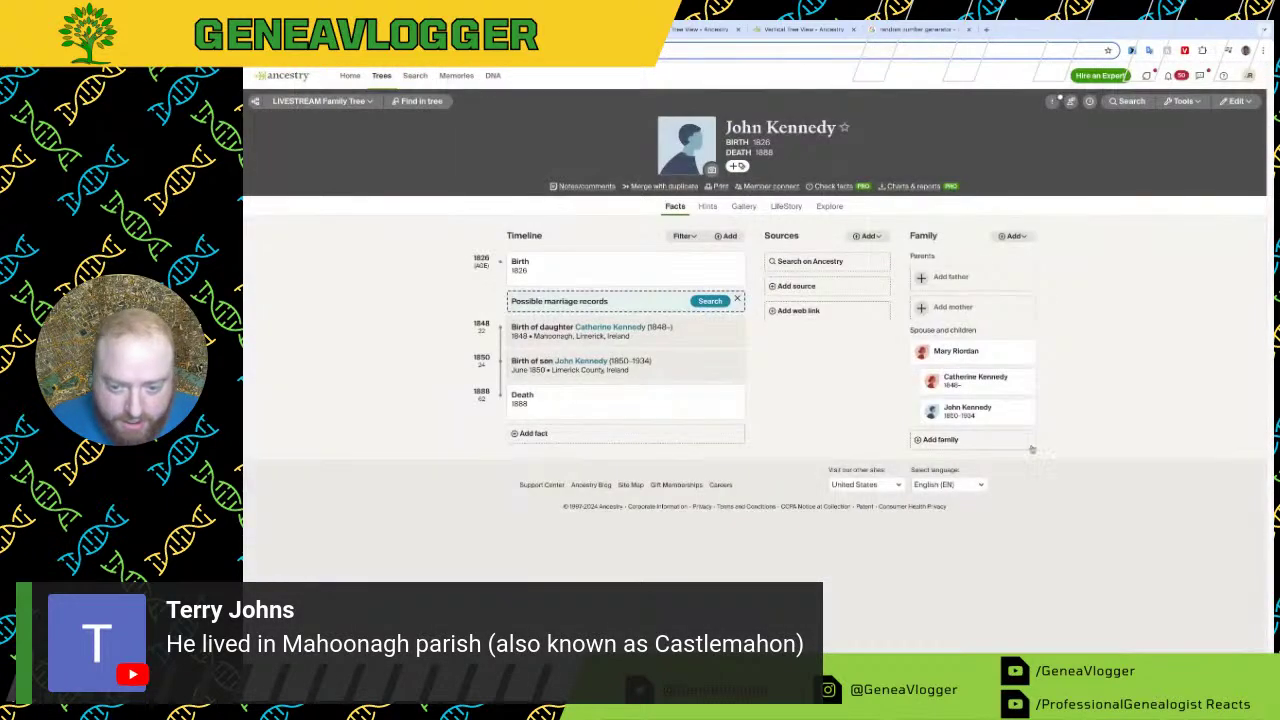
{"action": "key", "text": "alt+Tab"}
{"action": "key", "text": "alt+Tab"}
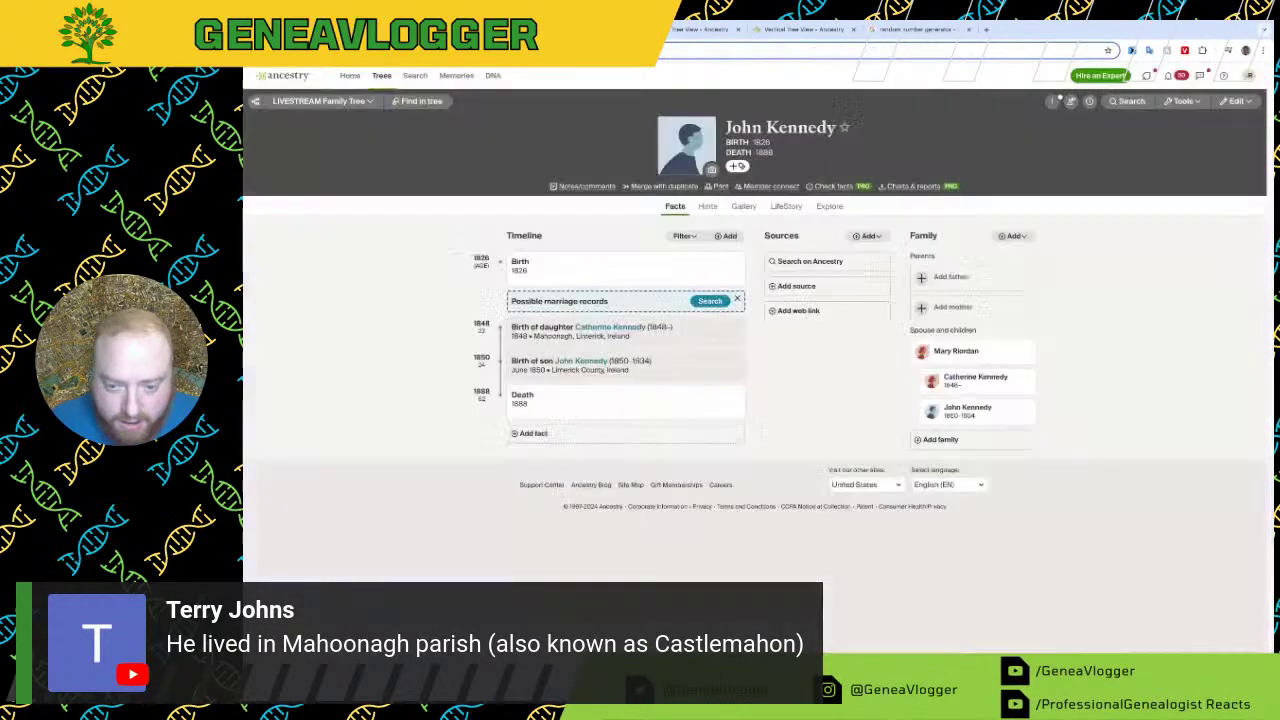
{"action": "left_click", "coordinate": [958, 444]}
{"action": "left_click", "coordinate": [950, 395]}
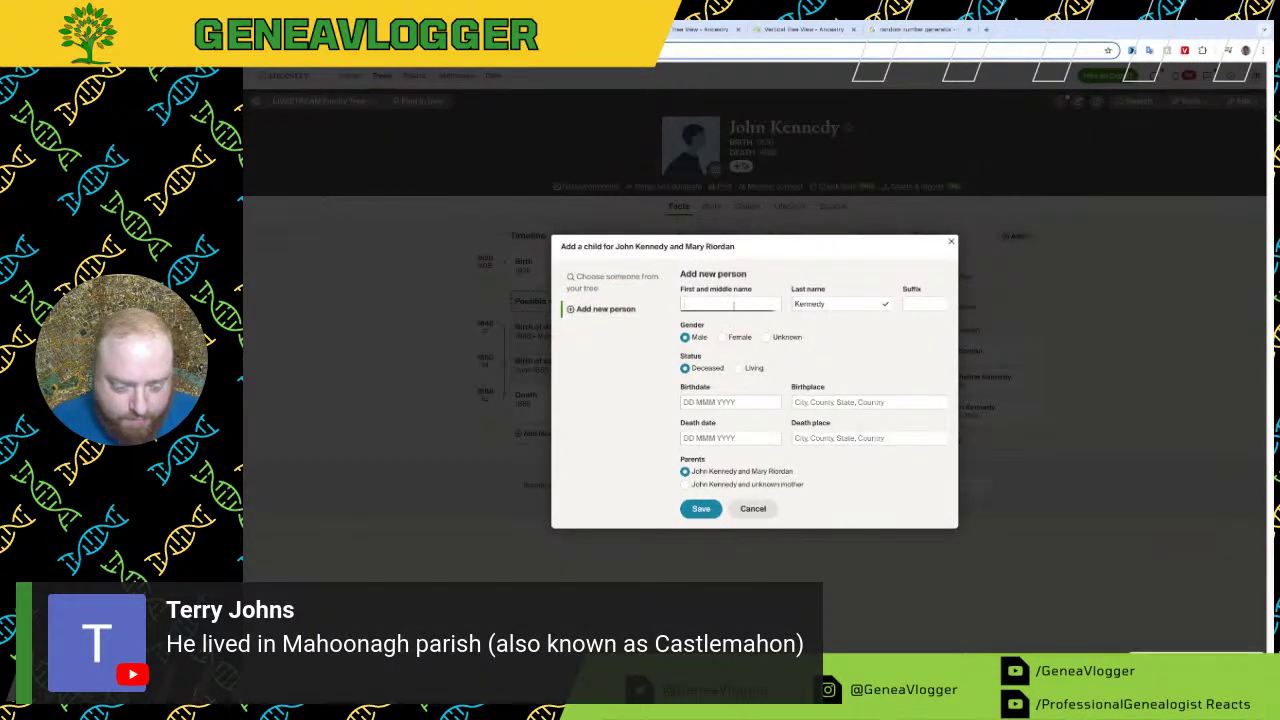
{"action": "type", "text": "Patrick"}
{"action": "left_click", "coordinate": [709, 401]}
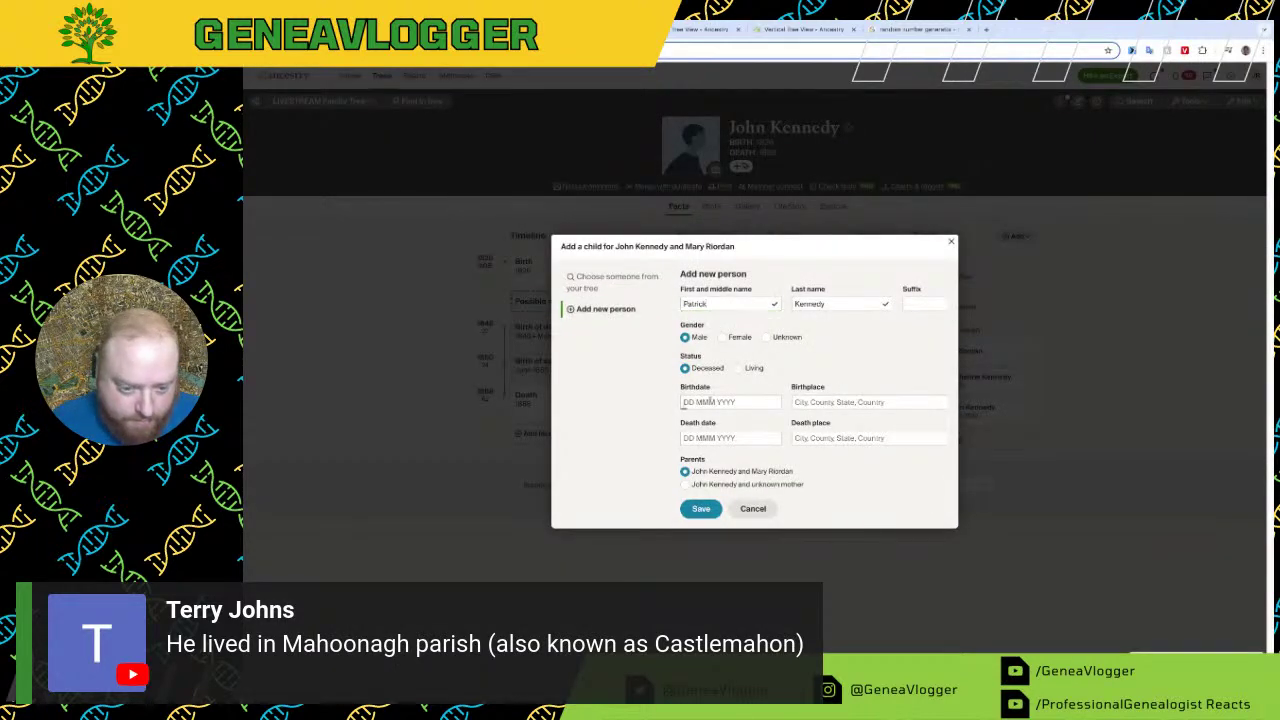
{"action": "type", "text": "1852"}
{"action": "key", "text": "Tab"}
{"action": "key", "text": "ctrl+v"}
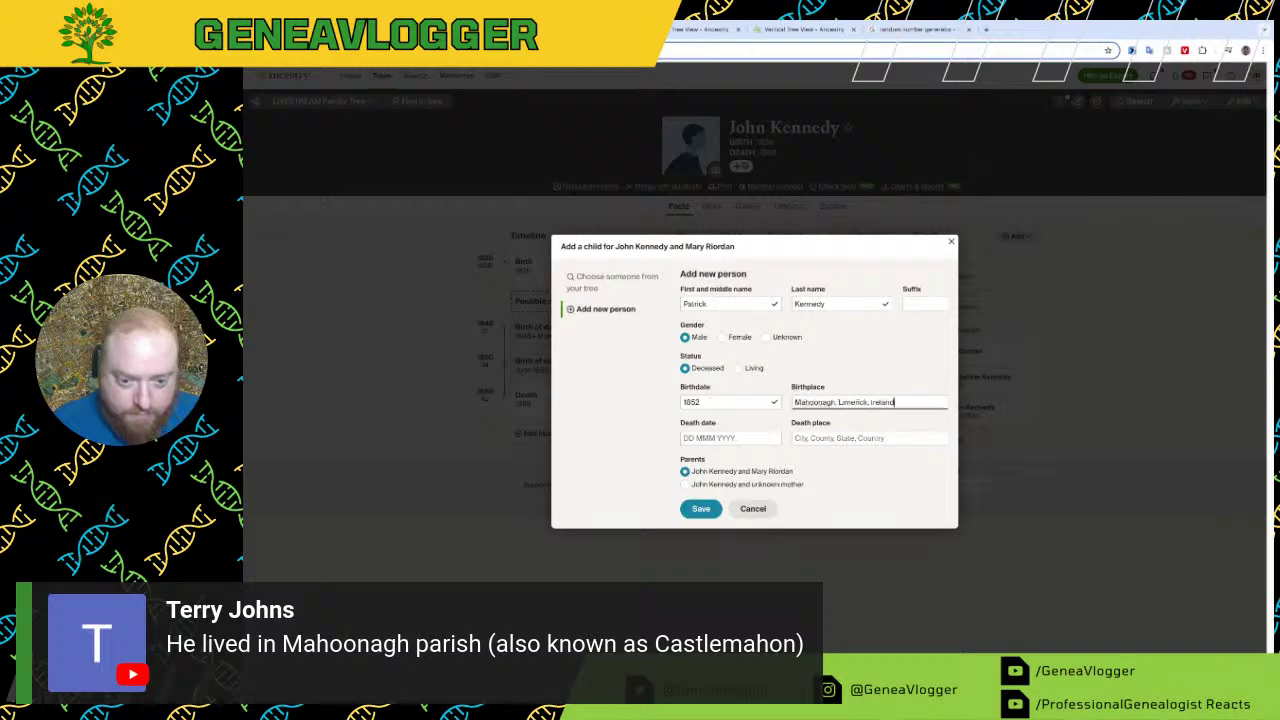
{"action": "left_click", "coordinate": [700, 508]}
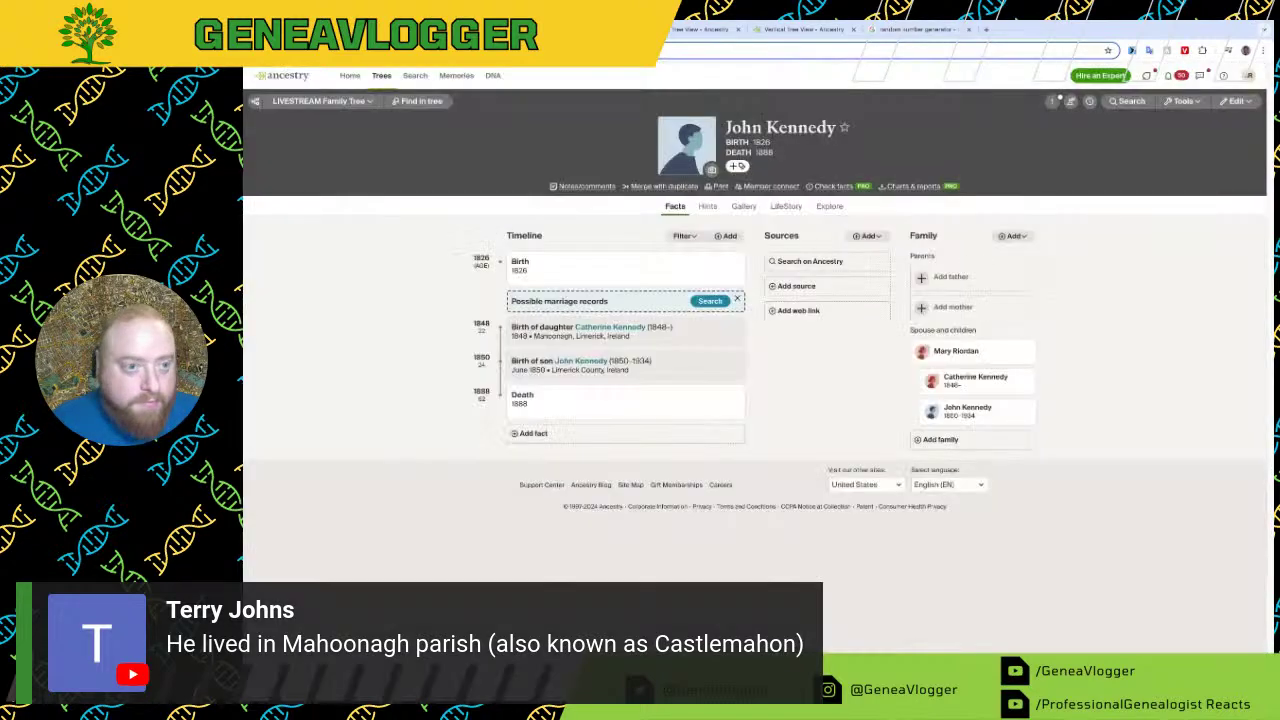
Step: Add the couple's second daughter from the submission form with her first name, birth year and birthplace Mahoonagh, Limerick, Ireland
{"action": "key", "text": "alt+Tab"}
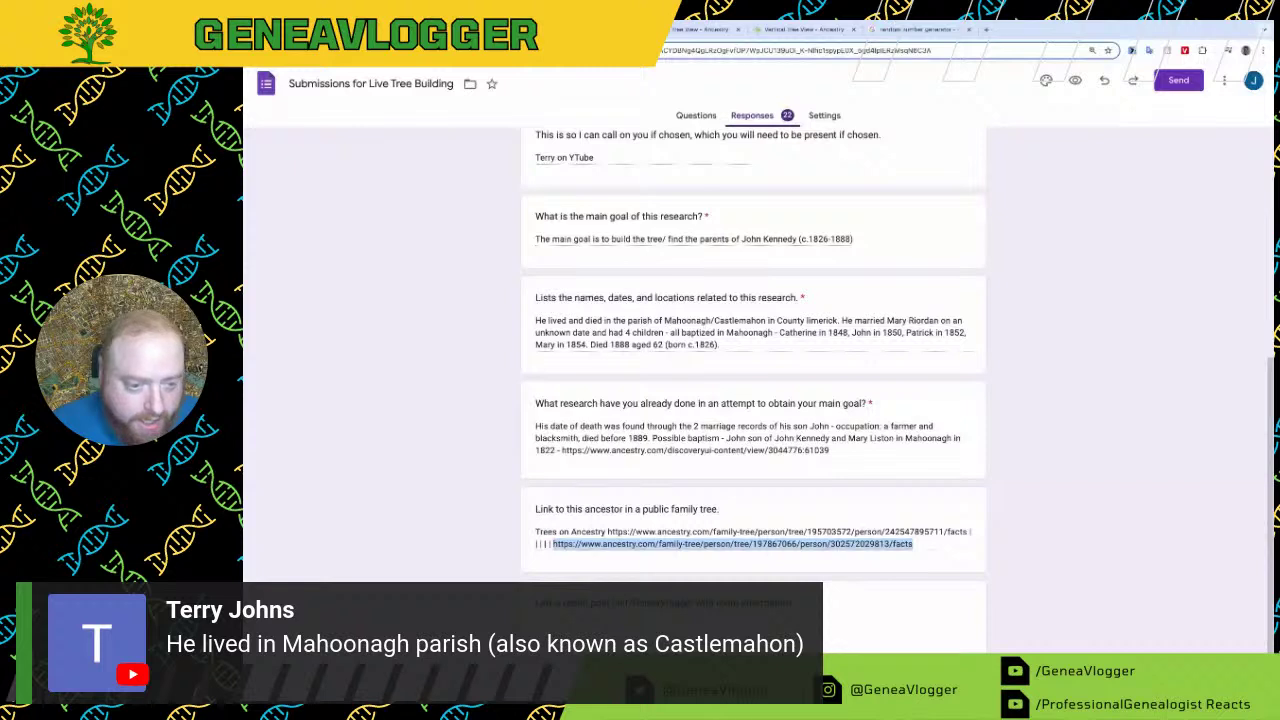
{"action": "key", "text": "alt+Tab"}
{"action": "left_click", "coordinate": [938, 470]}
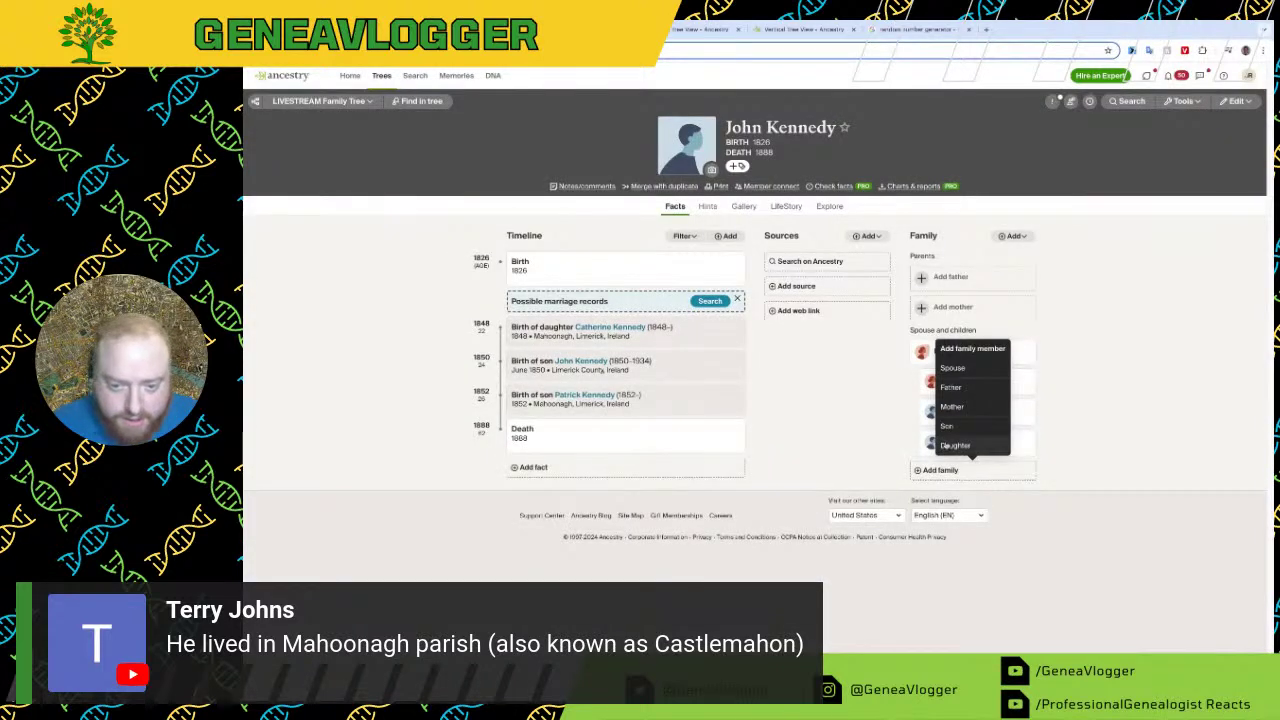
{"action": "left_click", "coordinate": [960, 445]}
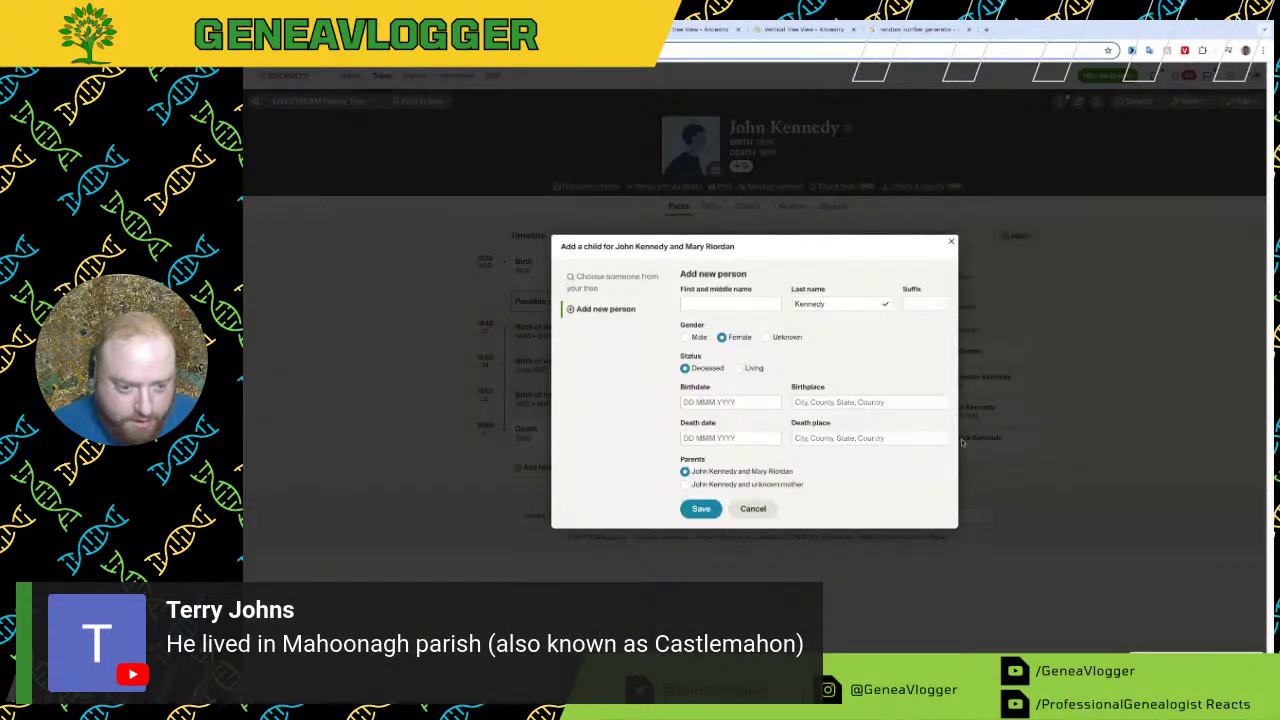
{"action": "left_click", "coordinate": [768, 302]}
{"action": "type", "text": "Mary"}
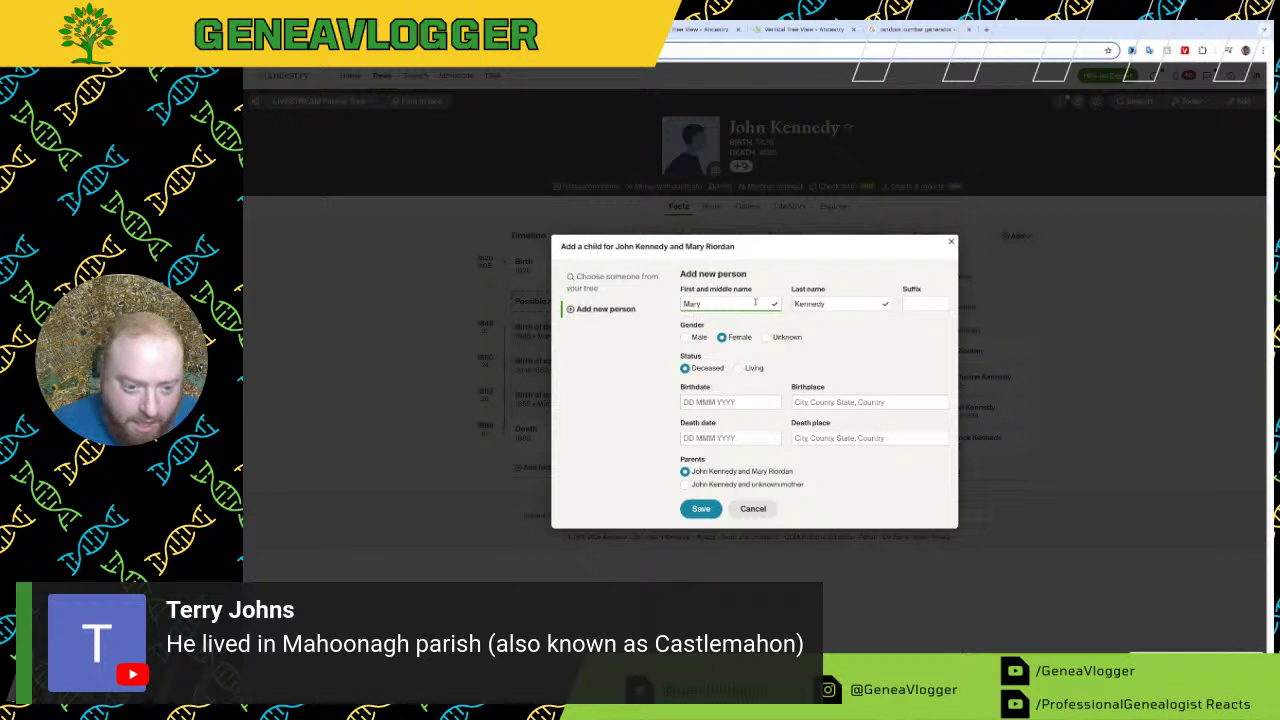
{"action": "left_click", "coordinate": [730, 401]}
{"action": "type", "text": "1854"}
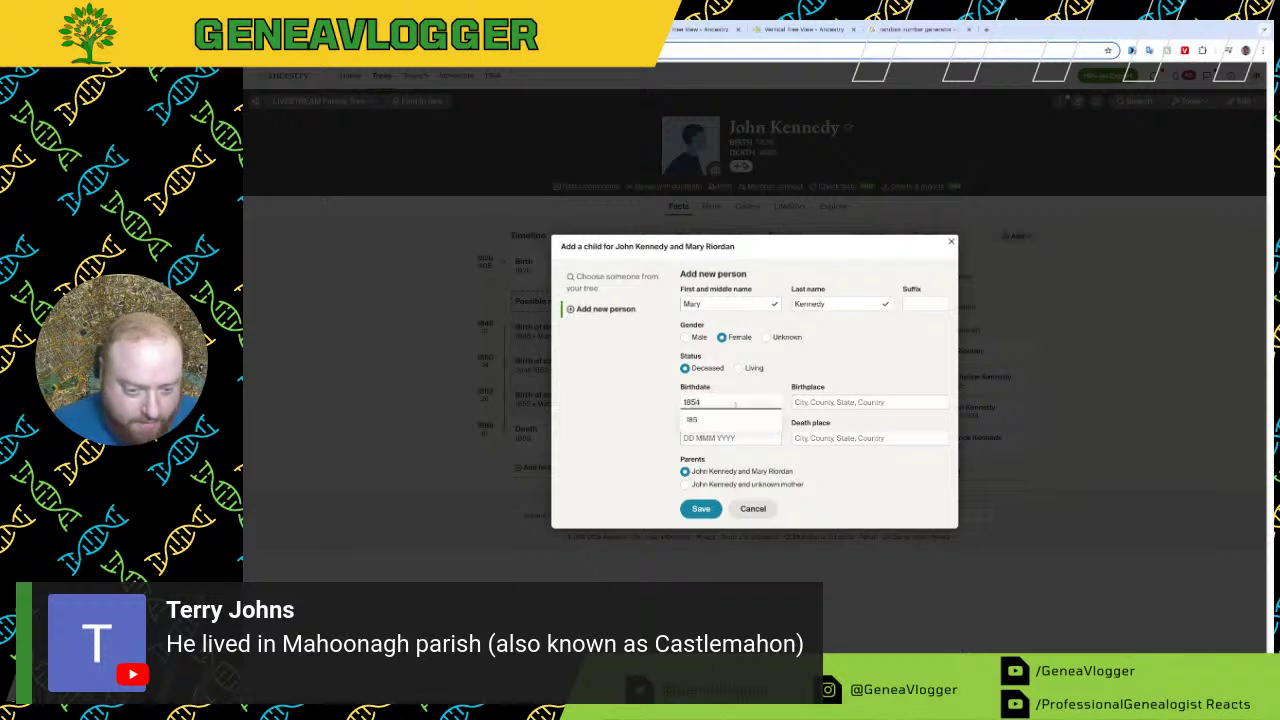
{"action": "key", "text": "Tab"}
{"action": "key", "text": "ctrl+v"}
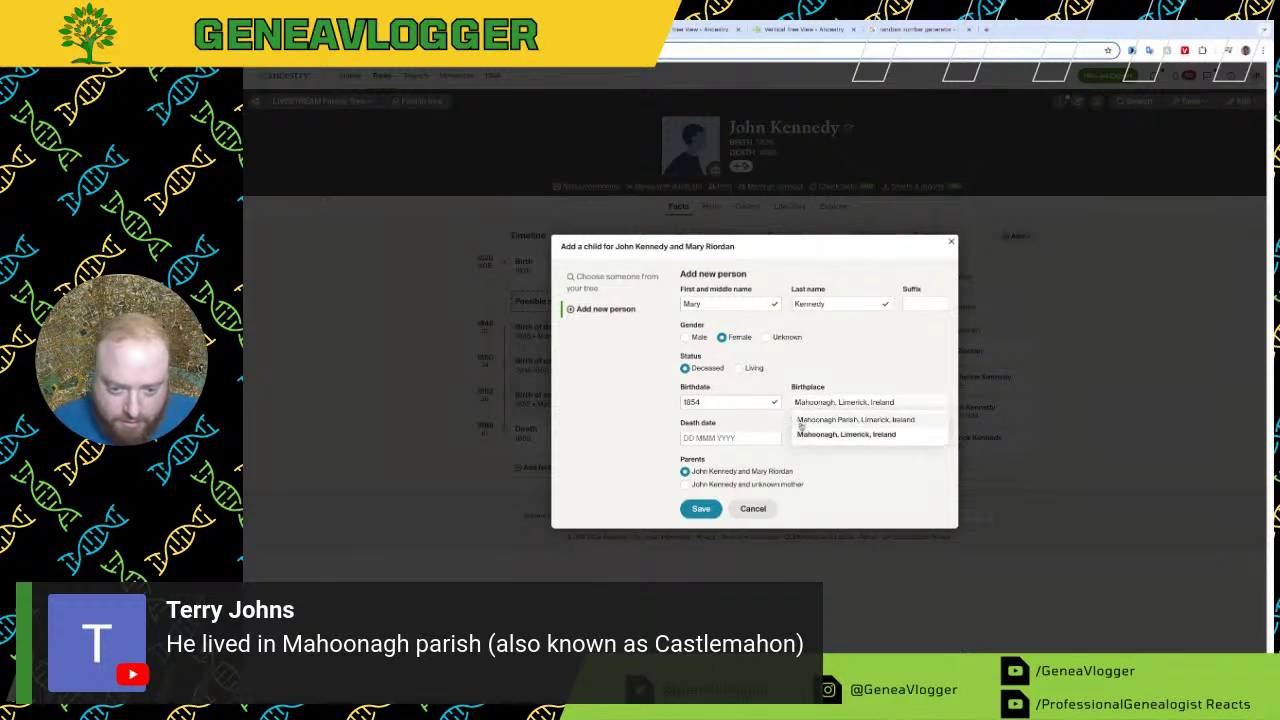
{"action": "left_click", "coordinate": [702, 509]}
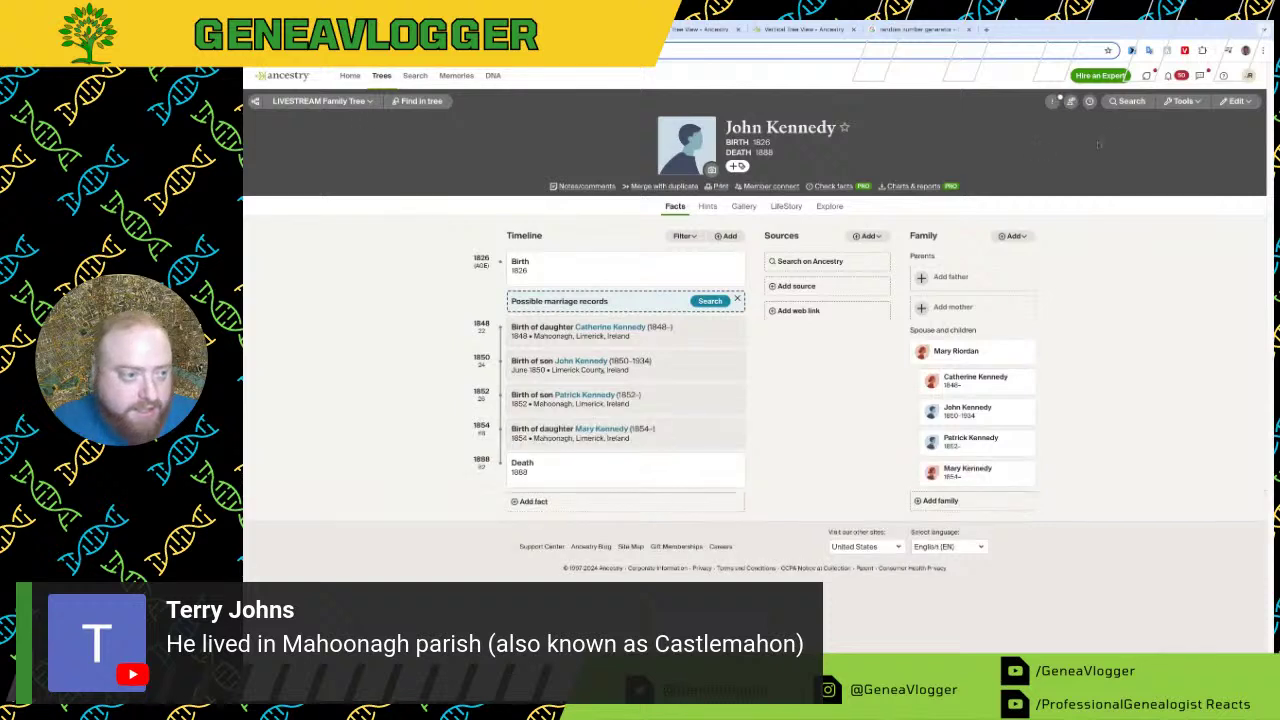
Step: Display the ancestor in the family tree view with his spouse and all four children visible
{"action": "left_click", "coordinate": [1236, 101]}
{"action": "left_click", "coordinate": [1183, 101]}
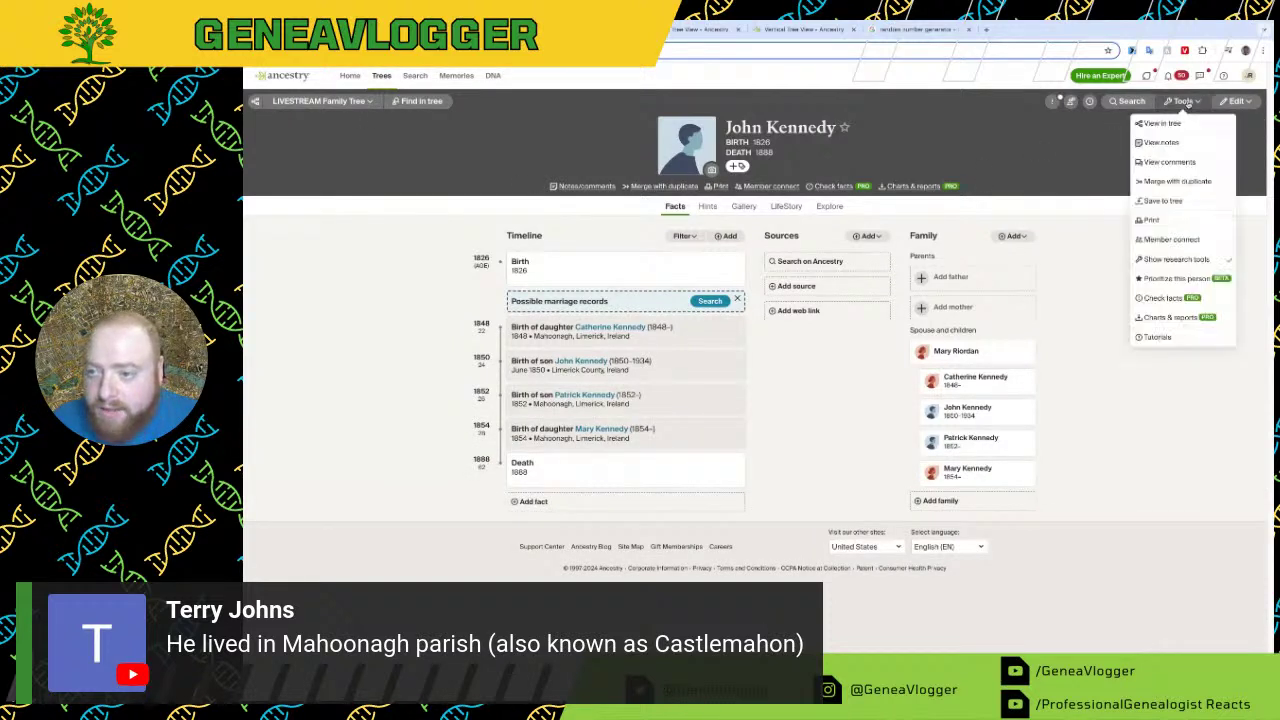
{"action": "left_click", "coordinate": [1176, 126]}
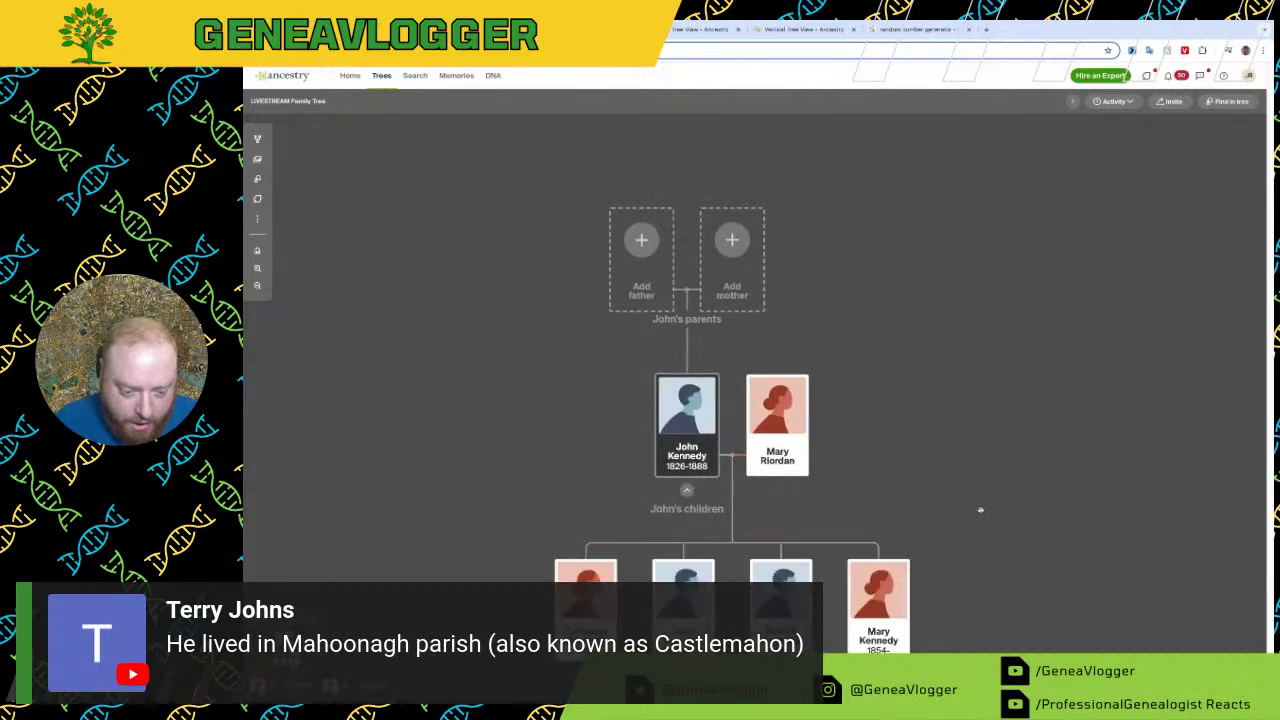
{"action": "left_click_drag", "start_coordinate": [980, 510], "coordinate": [957, 311]}
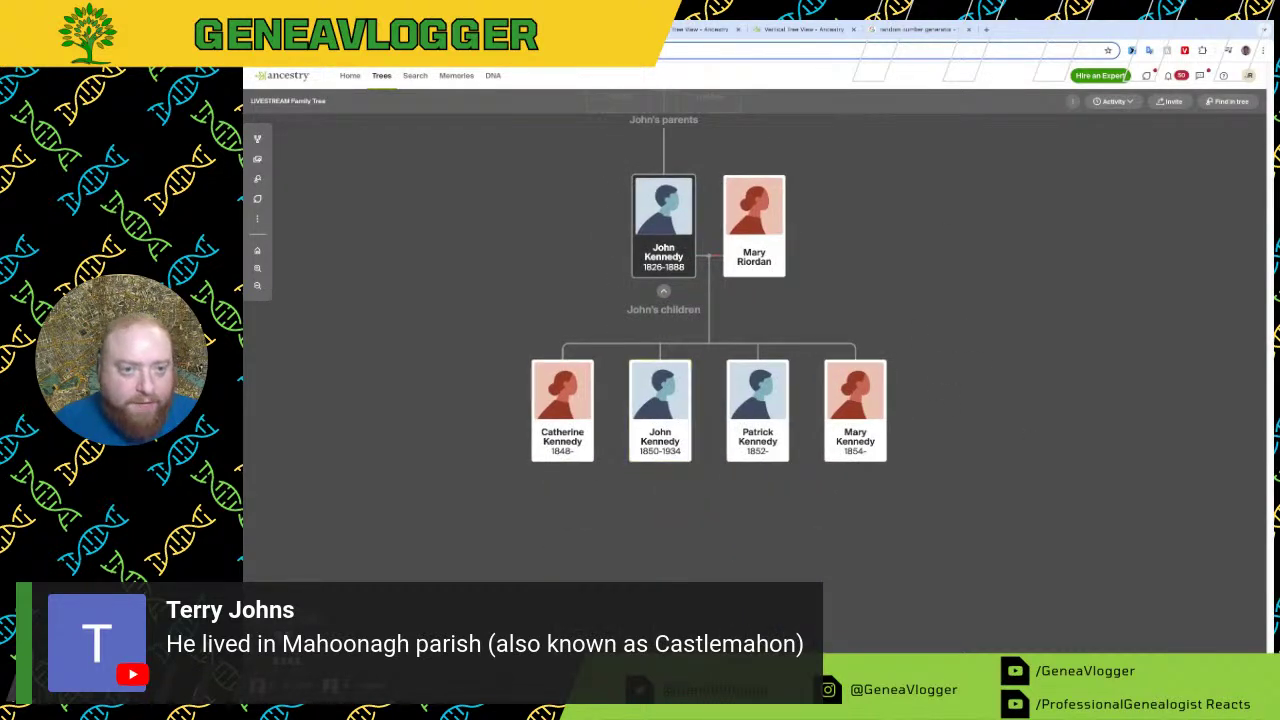
Step: Start adding a spouse for the couple's elder son and copy her maiden name from the submitter's own family tree
{"action": "left_click", "coordinate": [679, 424]}
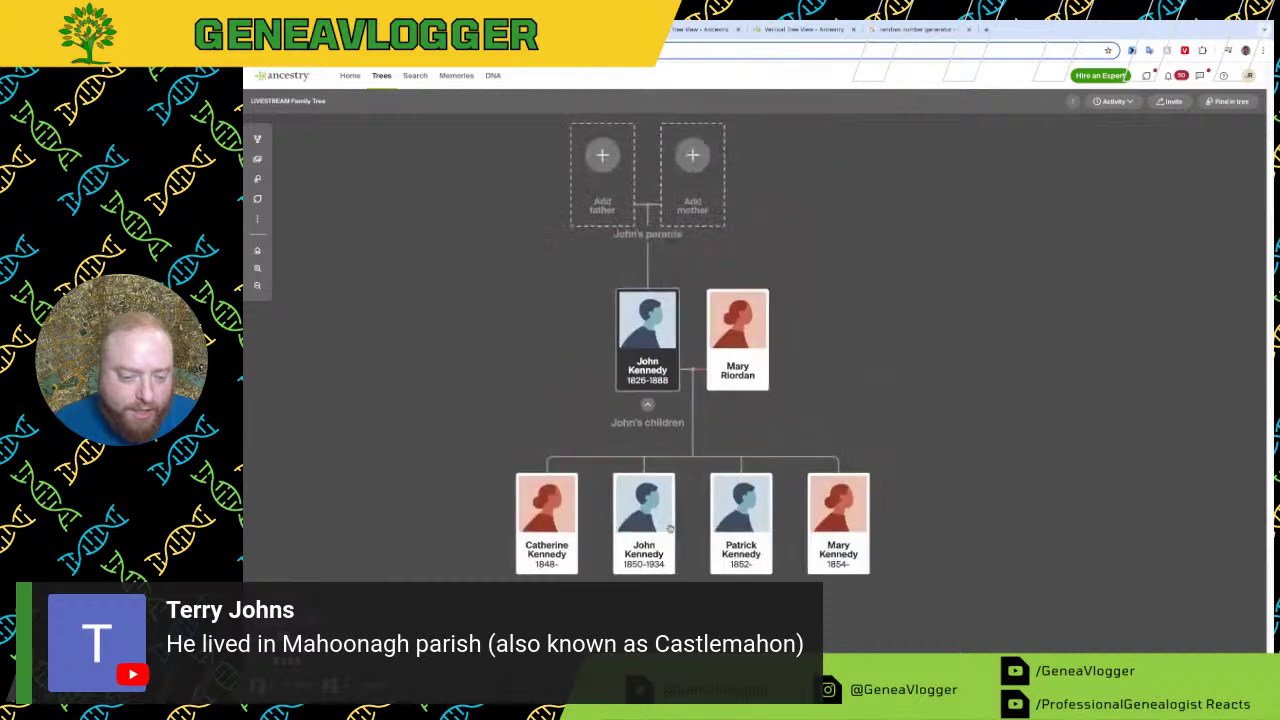
{"action": "left_click", "coordinate": [642, 545]}
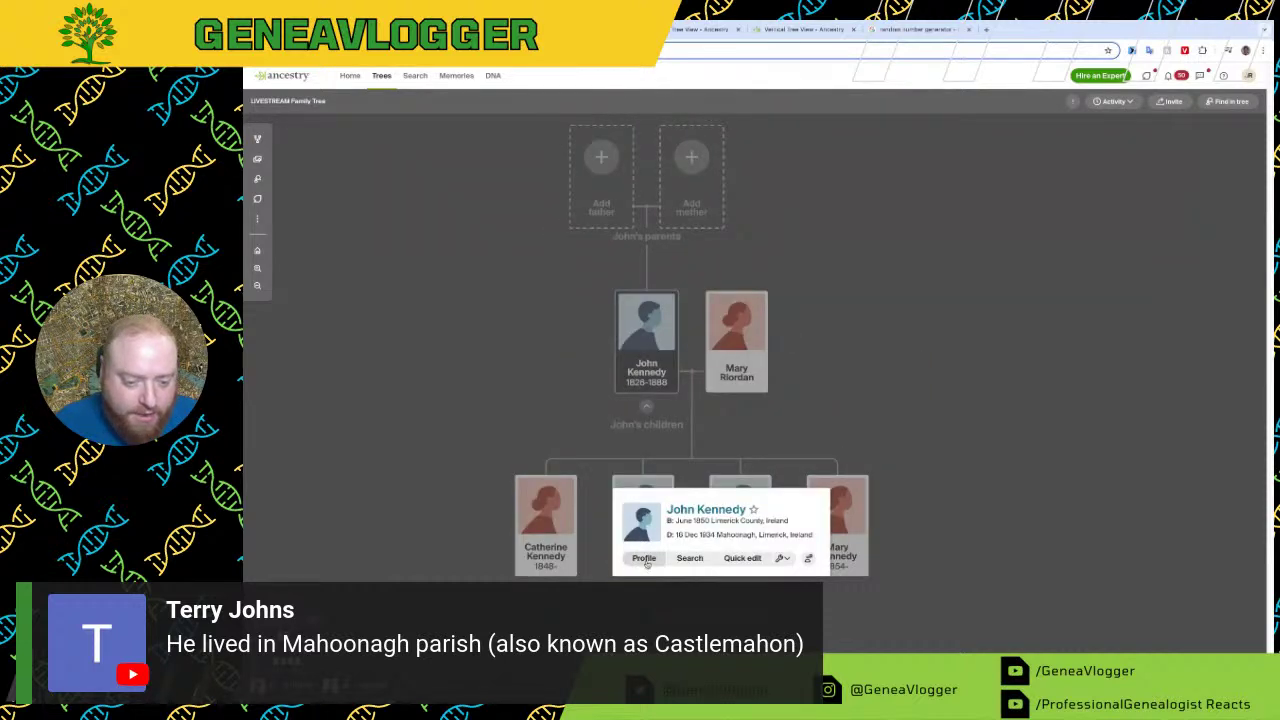
{"action": "left_click", "coordinate": [781, 558]}
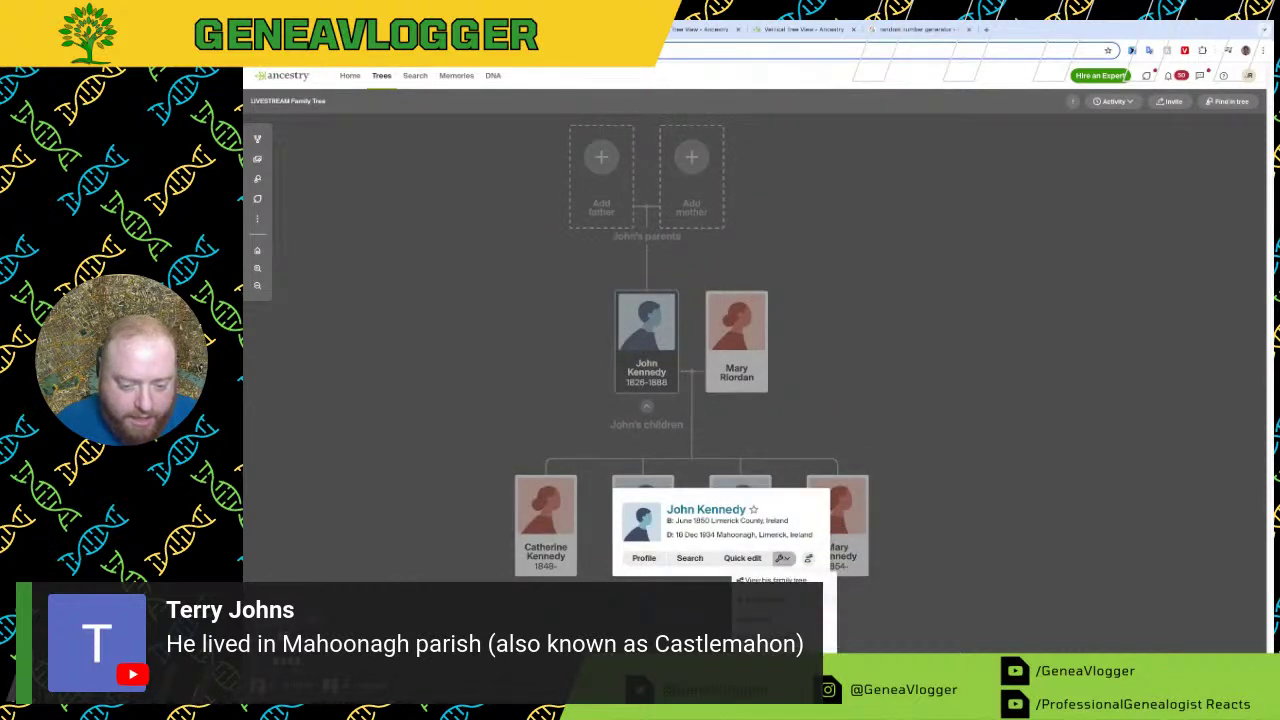
{"action": "left_click", "coordinate": [770, 600]}
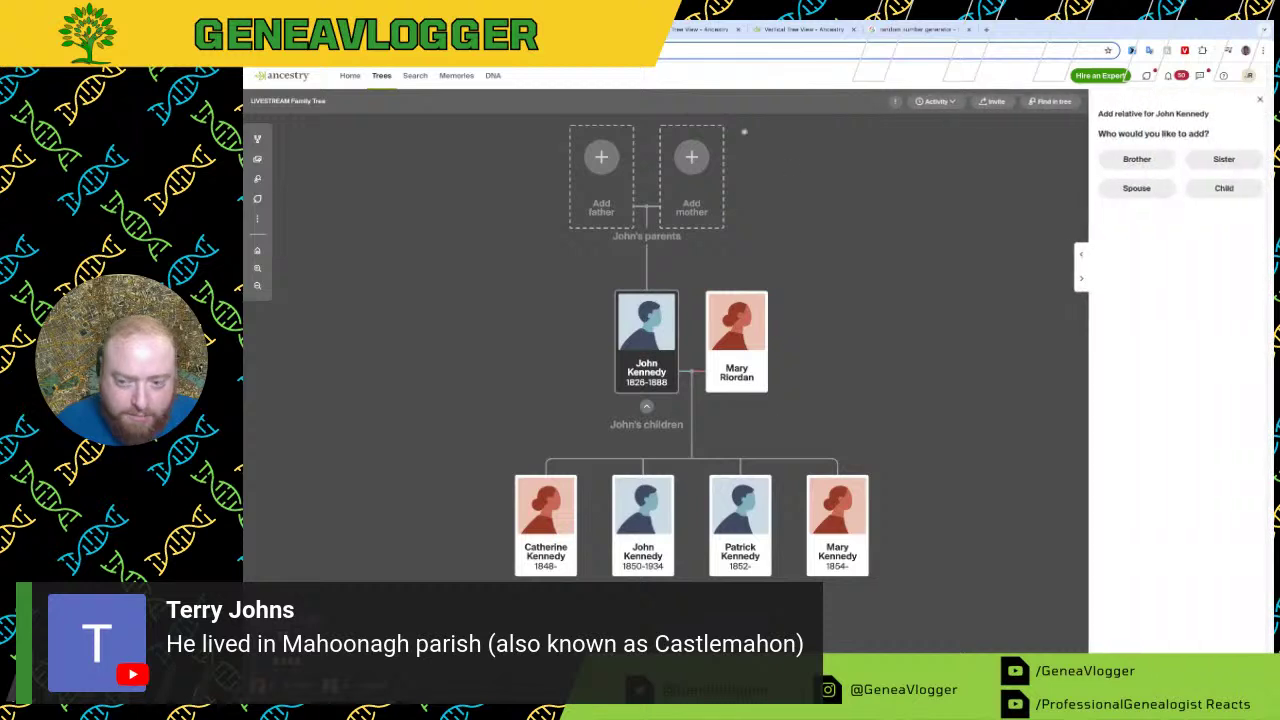
{"action": "key", "text": "ctrl+shift+Tab"}
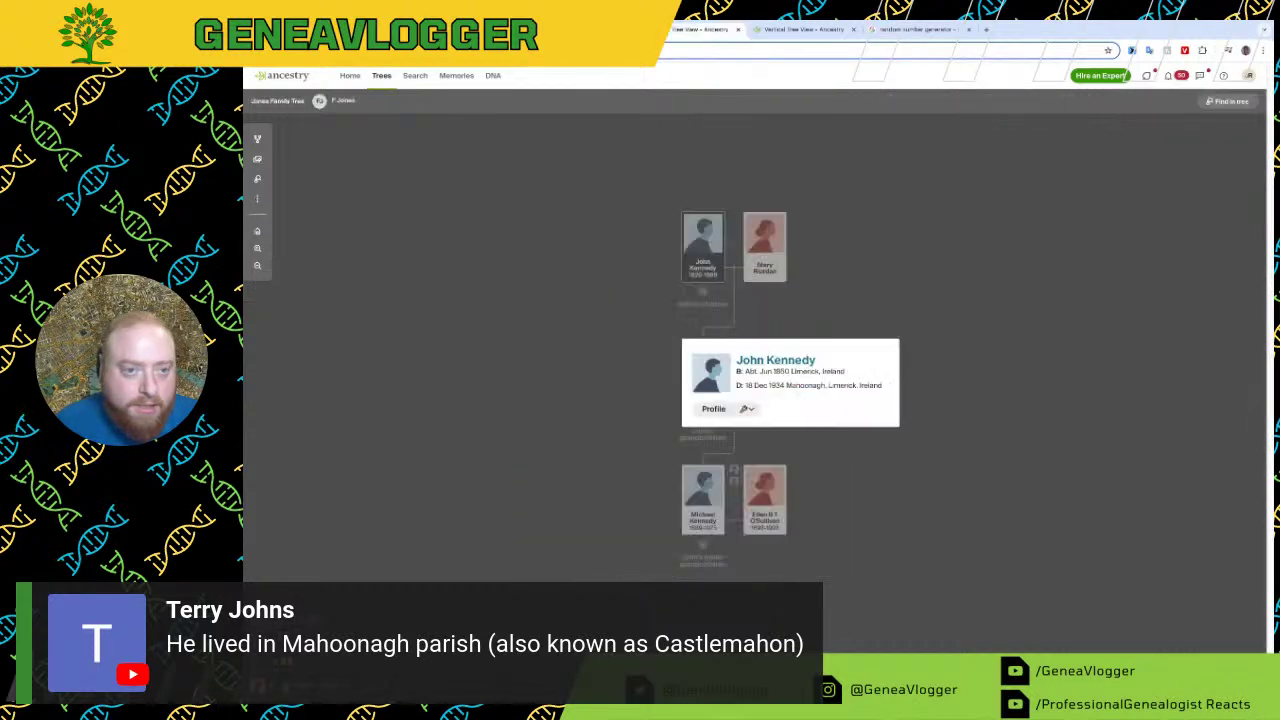
{"action": "left_click", "coordinate": [534, 317]}
{"action": "left_click", "coordinate": [772, 386]}
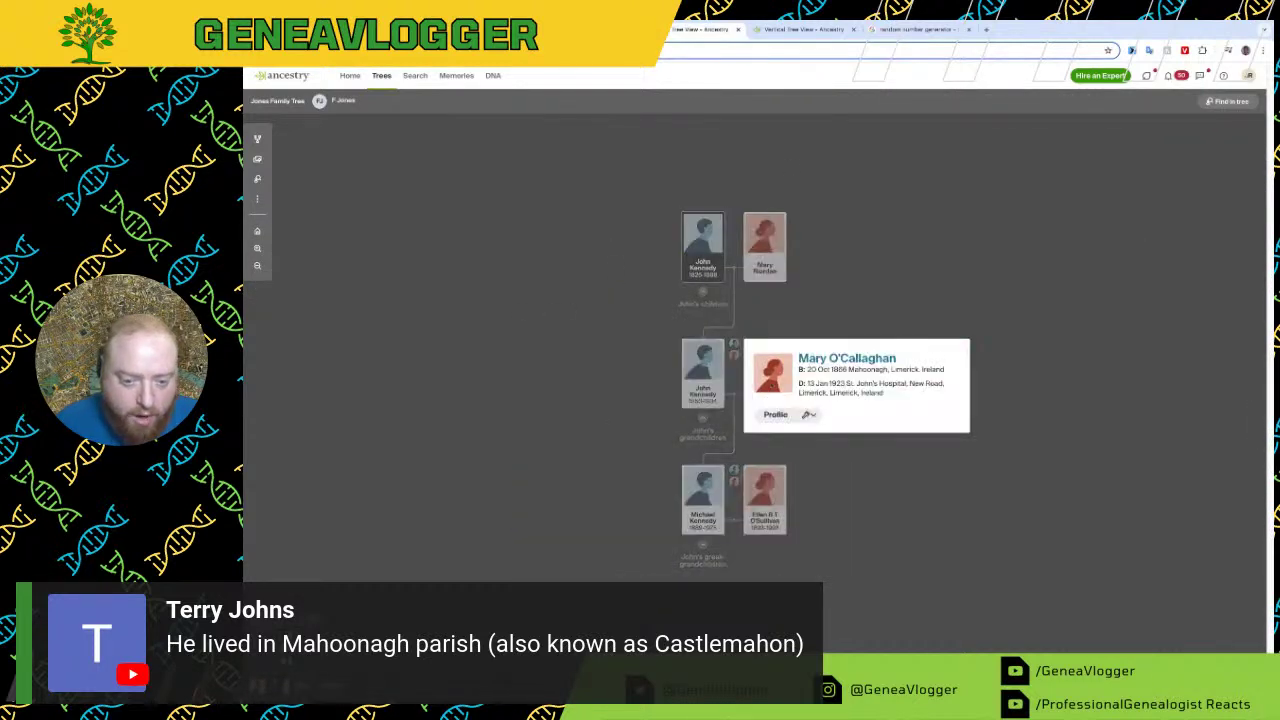
{"action": "left_click_drag", "start_coordinate": [900, 357], "coordinate": [830, 372]}
{"action": "key", "text": "ctrl+c"}
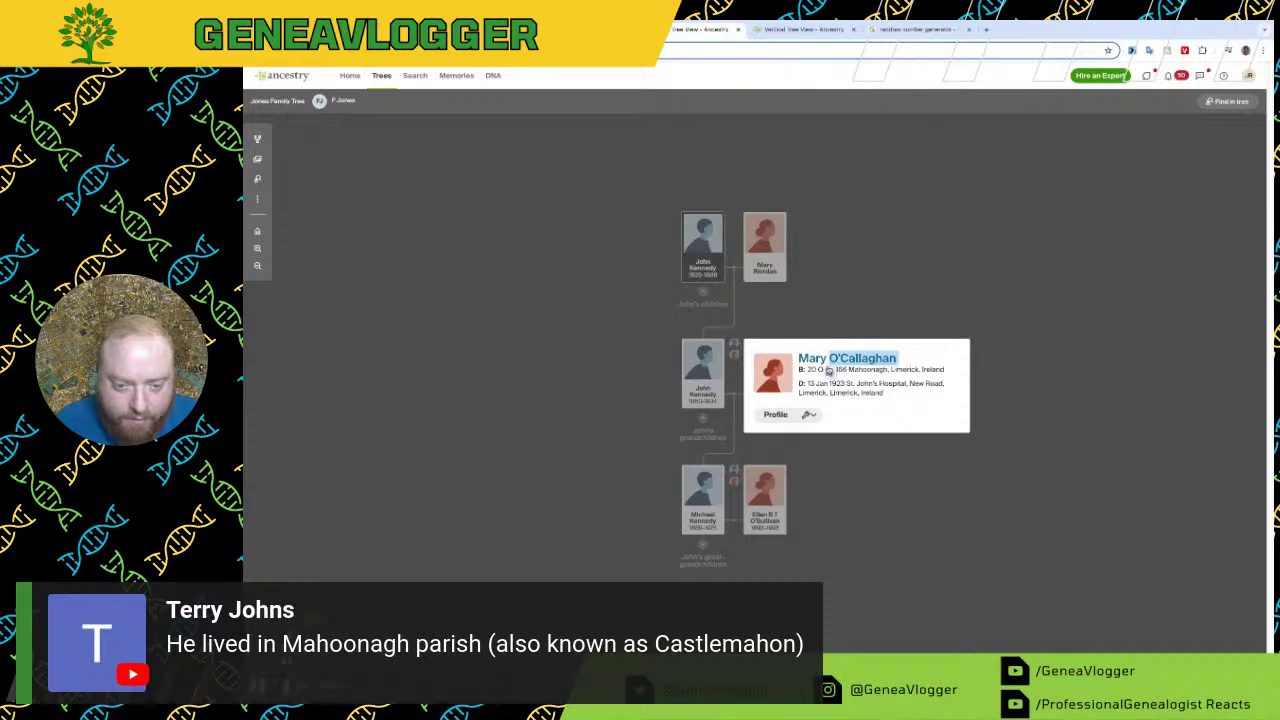
Step: Enter the first name and the copied maiden name of the elder son's wife in the new spouse form
{"action": "key", "text": "ctrl+Tab"}
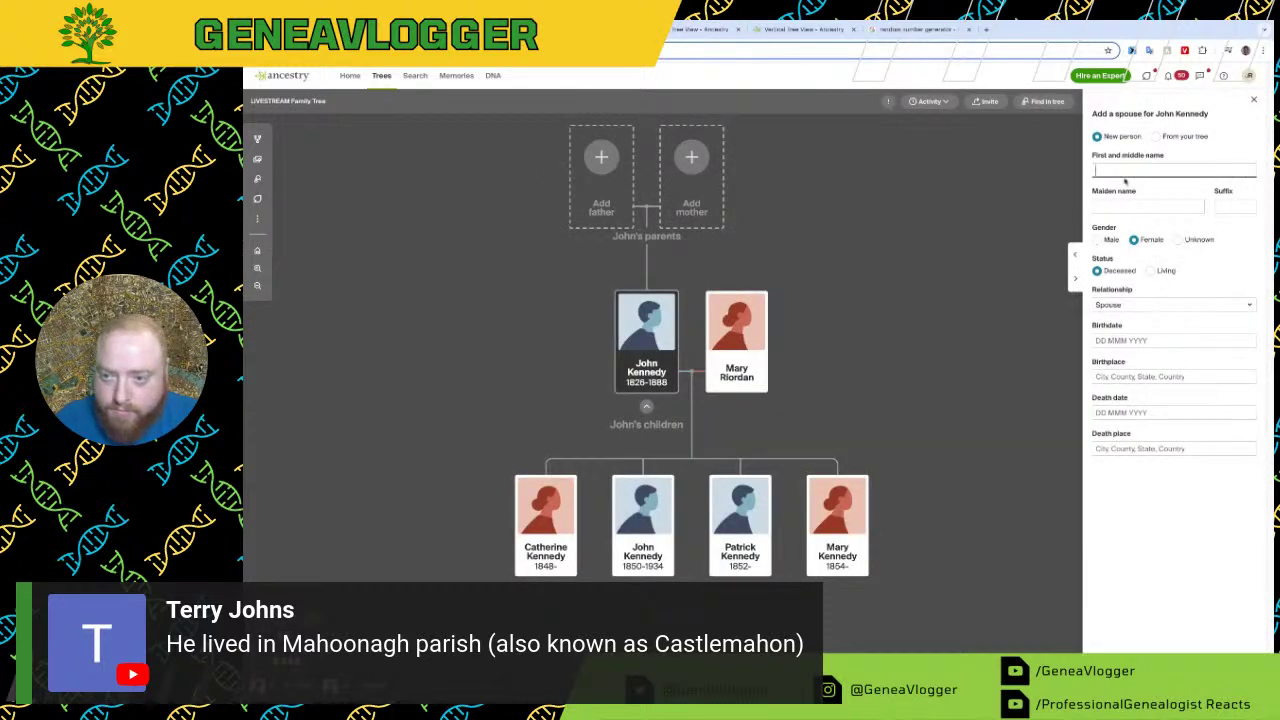
{"action": "left_click", "coordinate": [1126, 173]}
{"action": "type", "text": "Mary"}
{"action": "key", "text": "Tab"}
{"action": "key", "text": "ctrl+v"}
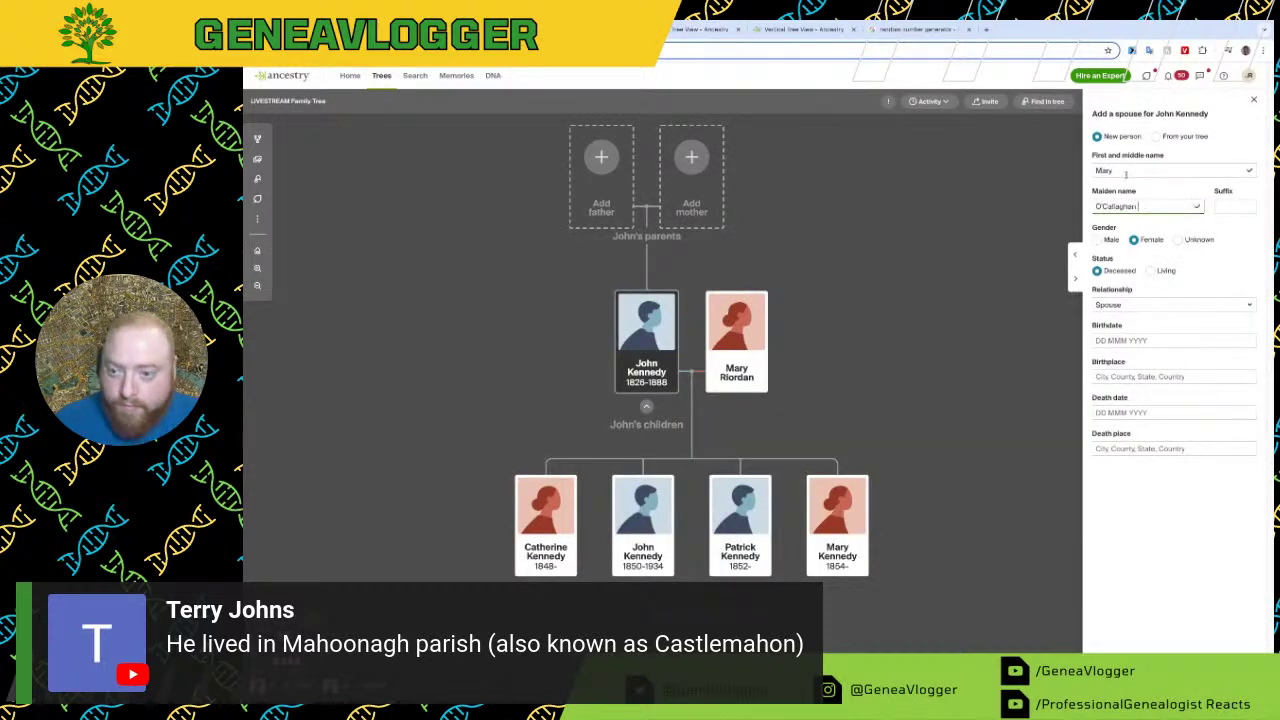
Step: Look up the wife's birth date in the submitter's tree and enter it in the new spouse form
{"action": "key", "text": "ctrl+shift+Tab"}
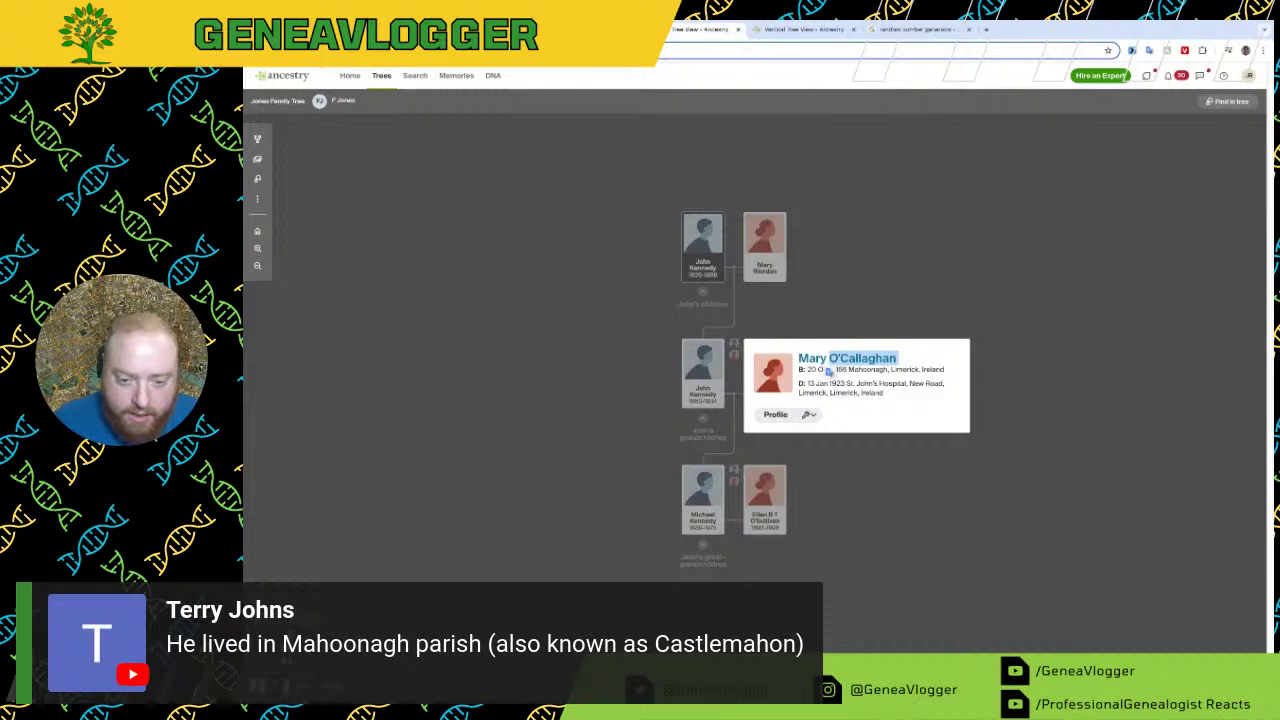
{"action": "left_click", "coordinate": [496, 262]}
{"action": "left_click", "coordinate": [765, 372]}
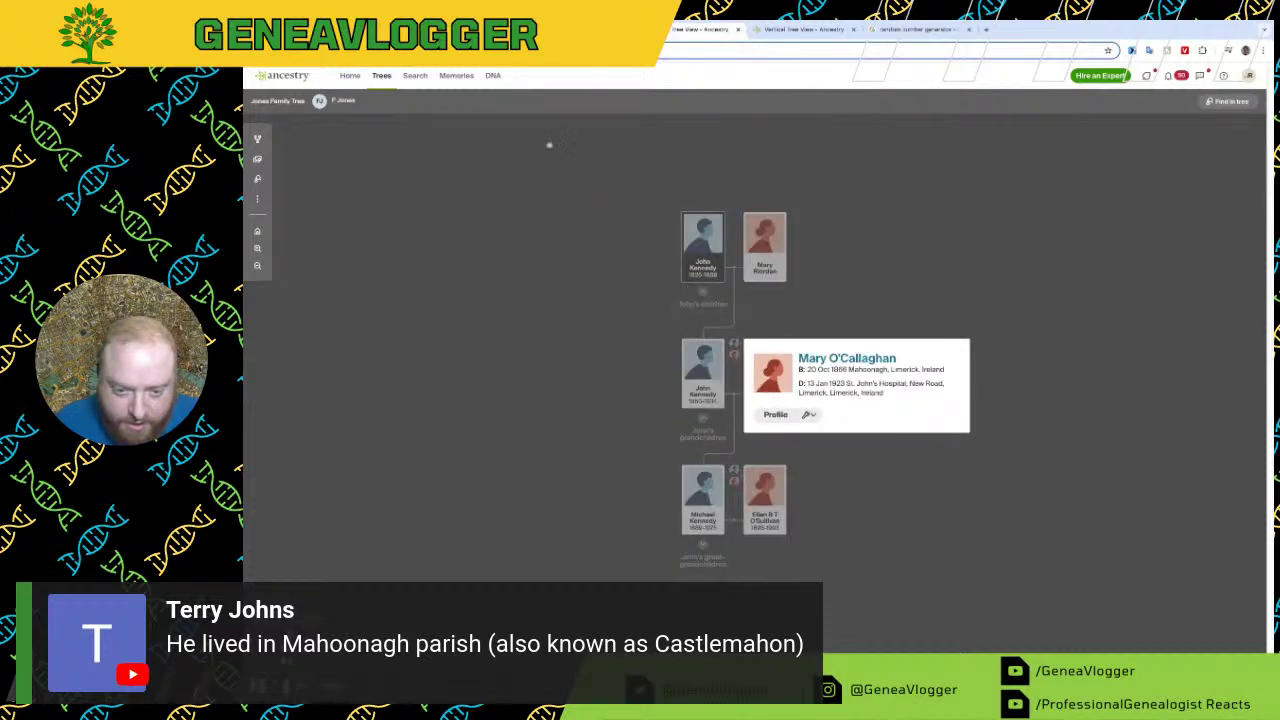
{"action": "key", "text": "ctrl+Tab"}
{"action": "left_click", "coordinate": [1111, 340]}
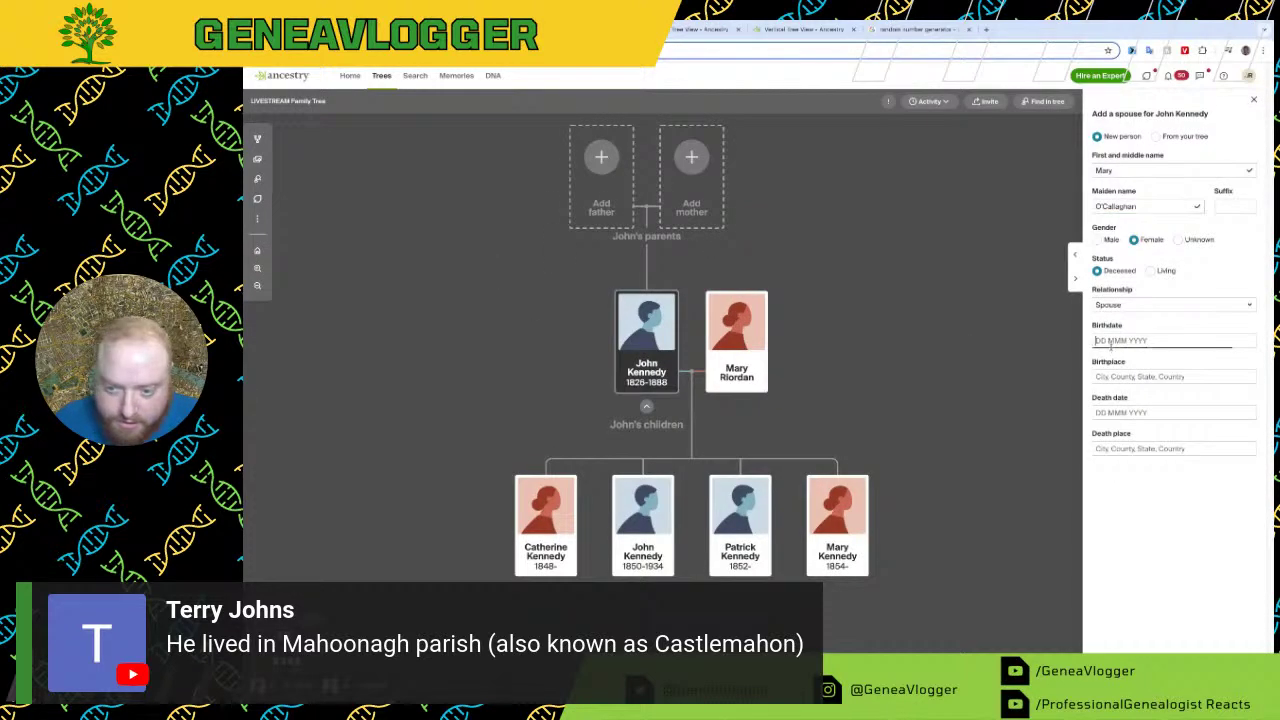
{"action": "type", "text": "20 oct 18"}
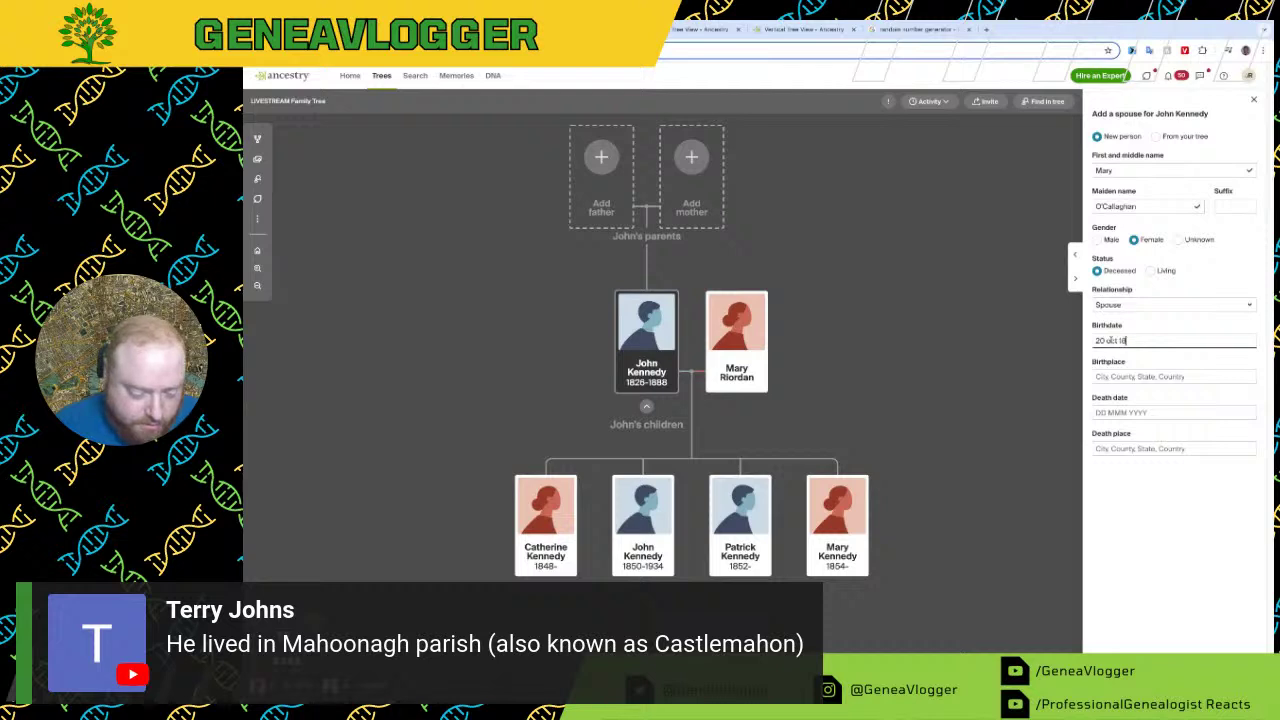
{"action": "type", "text": "66"}
{"action": "key", "text": "Return"}
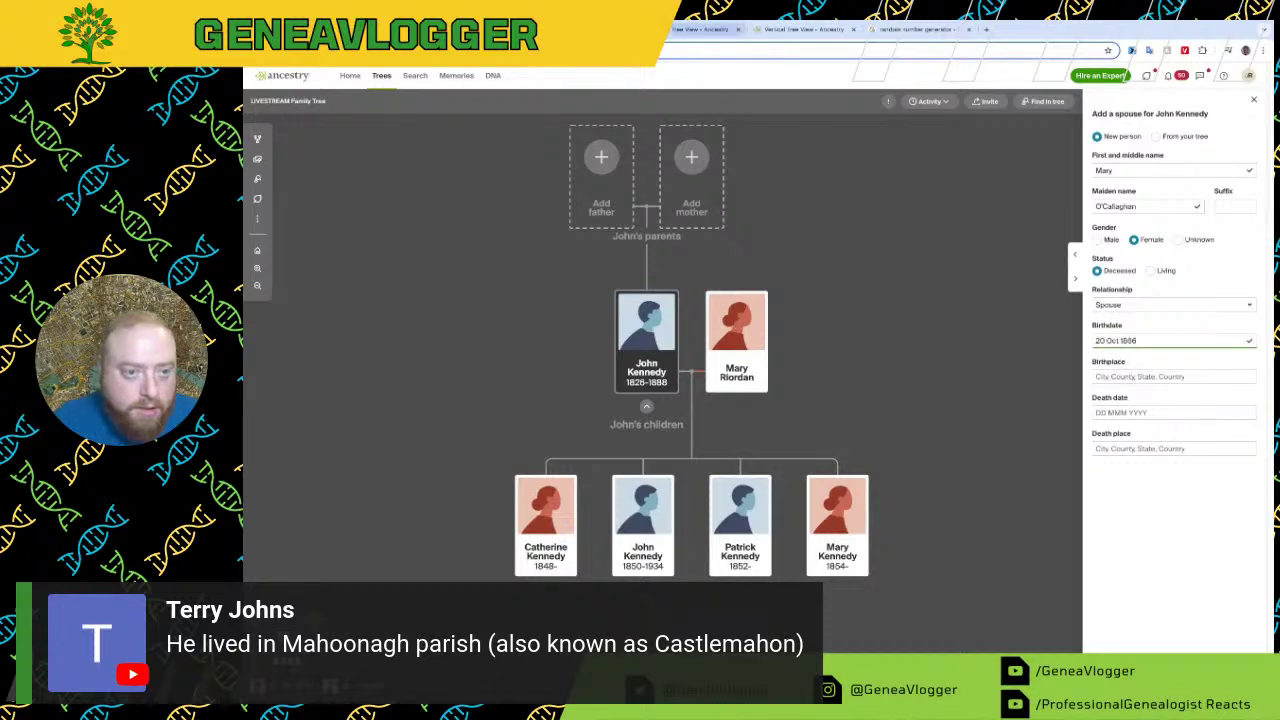
Step: Set the wife's birthplace to Mahoonagh, Limerick, Ireland, and her death year to 1923
{"action": "key", "text": "ctrl+shift+Tab"}
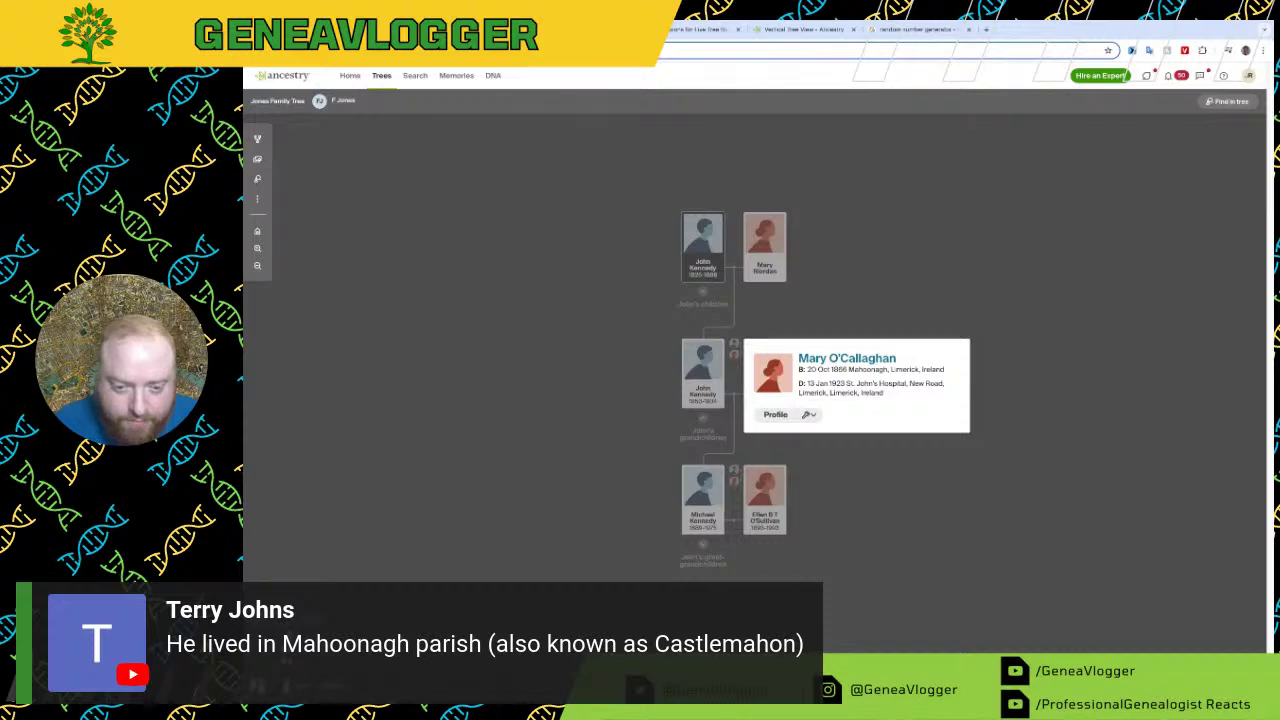
{"action": "key", "text": "ctrl+Tab"}
{"action": "left_click", "coordinate": [1153, 378]}
{"action": "type", "text": "Mah"}
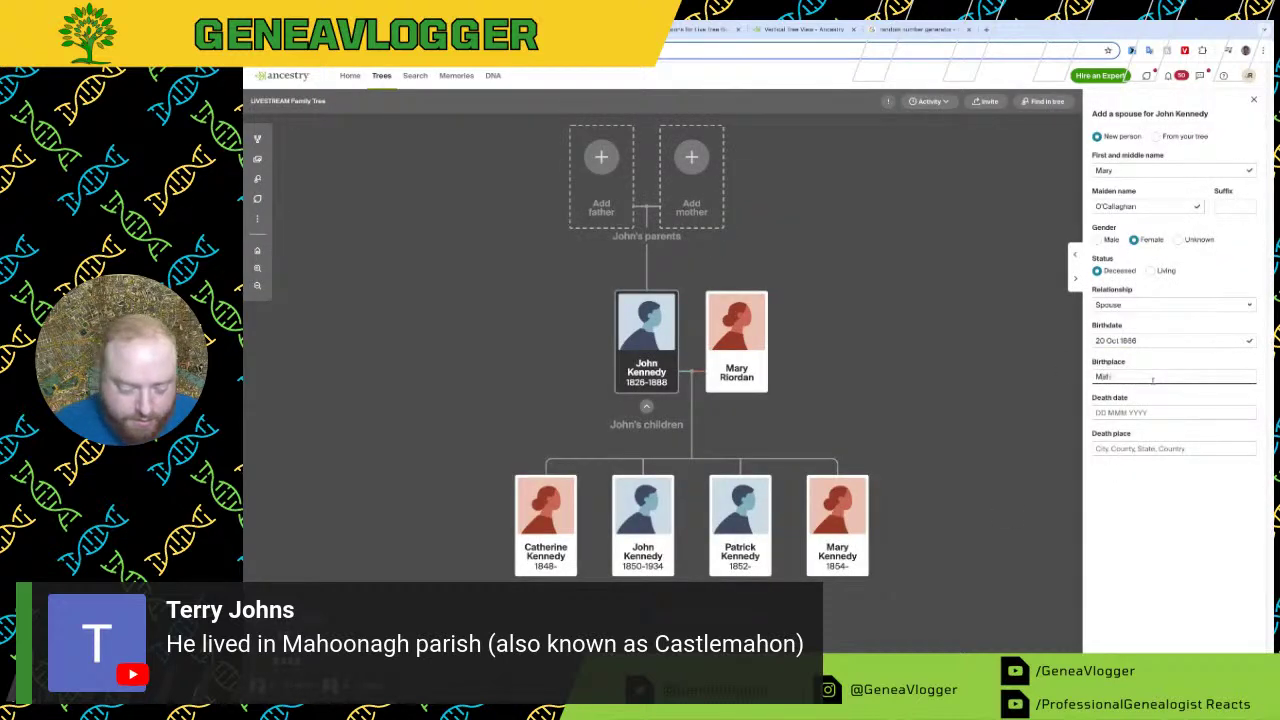
{"action": "type", "text": "oonagh"}
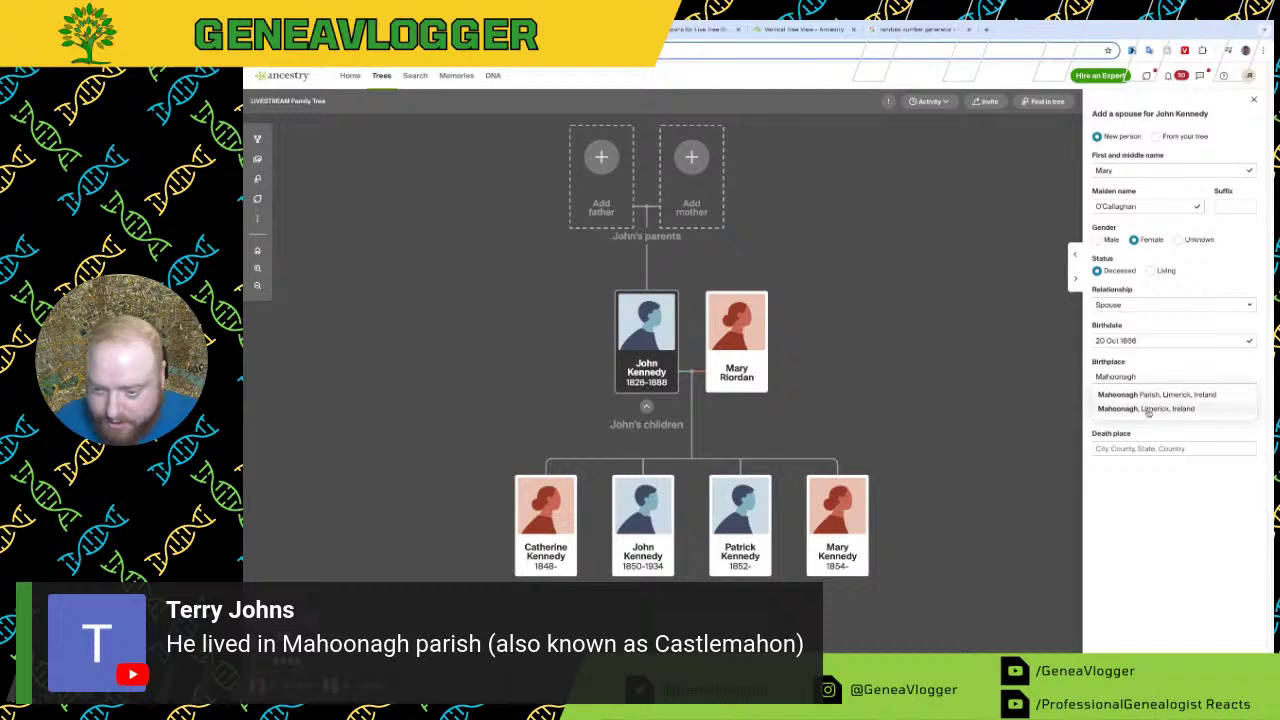
{"action": "left_click", "coordinate": [1148, 410]}
{"action": "left_click", "coordinate": [1141, 413]}
{"action": "type", "text": "18"}
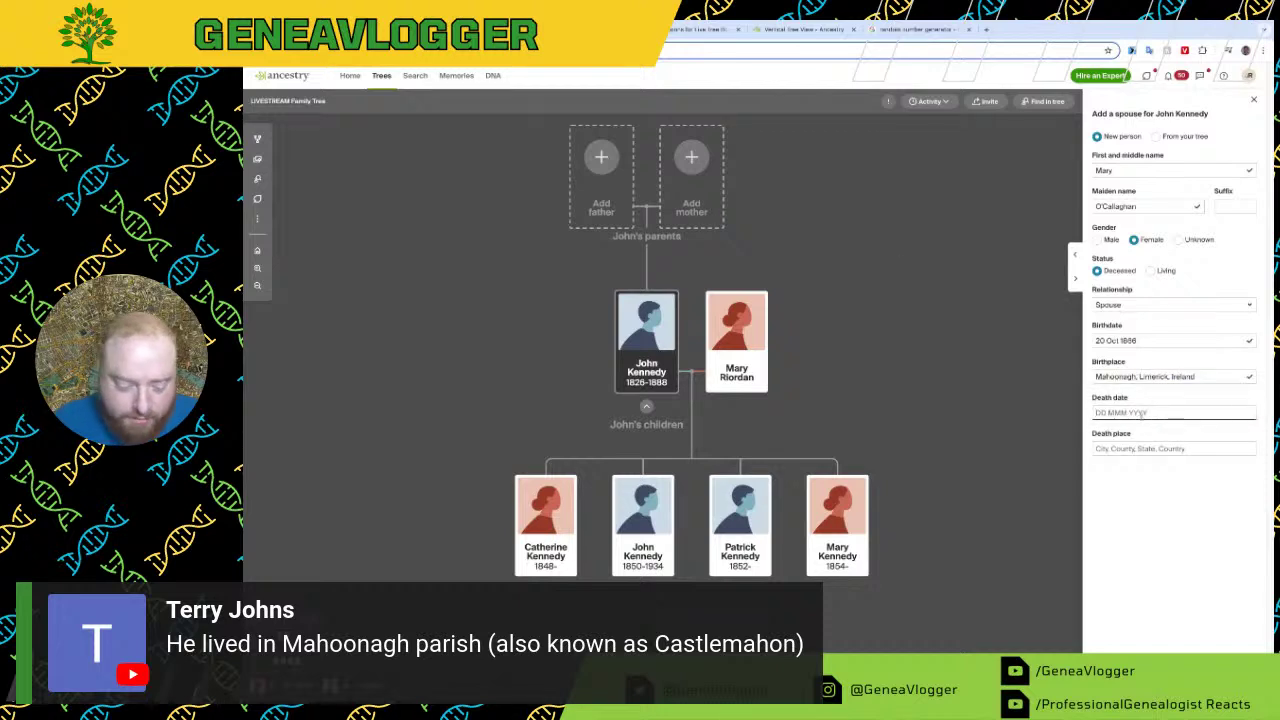
{"action": "type", "text": "23"}
Step: Try to set the wife's death place to "St Johns Hospital, new road" and look for a matching place
{"action": "left_click", "coordinate": [1139, 447]}
{"action": "type", "text": "Sh"}
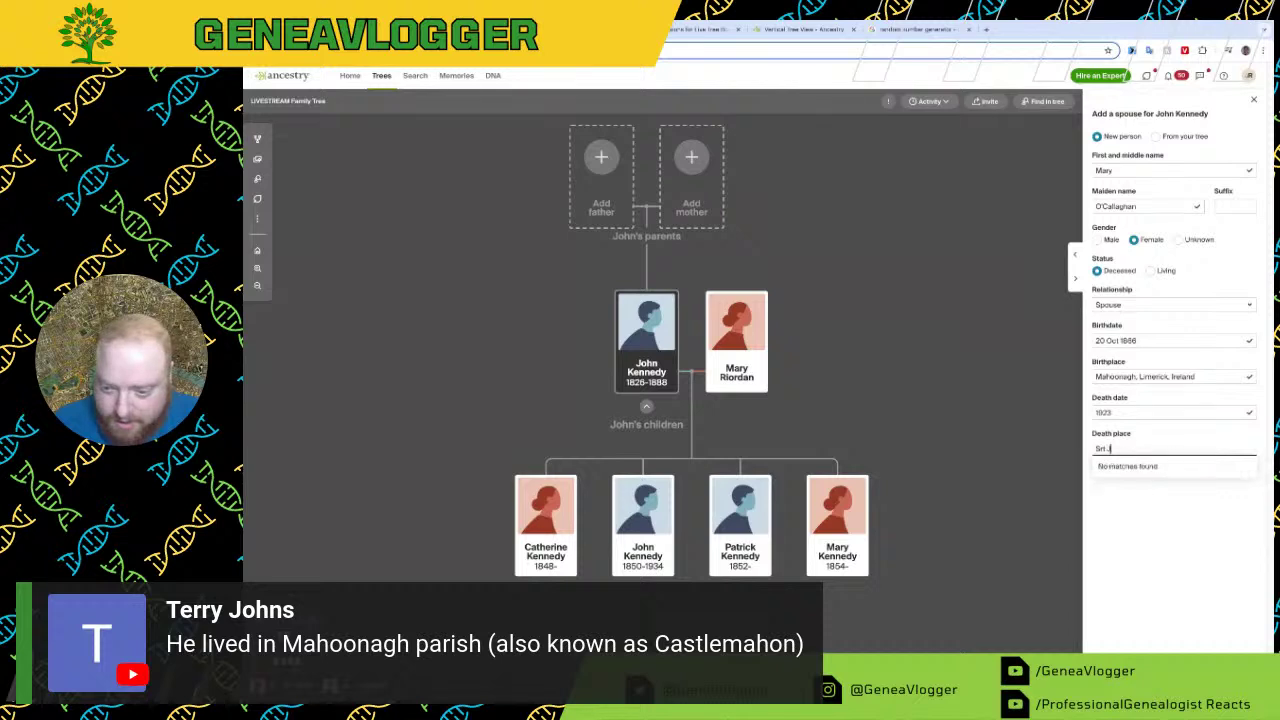
{"action": "type", "text": " Johns Ho"}
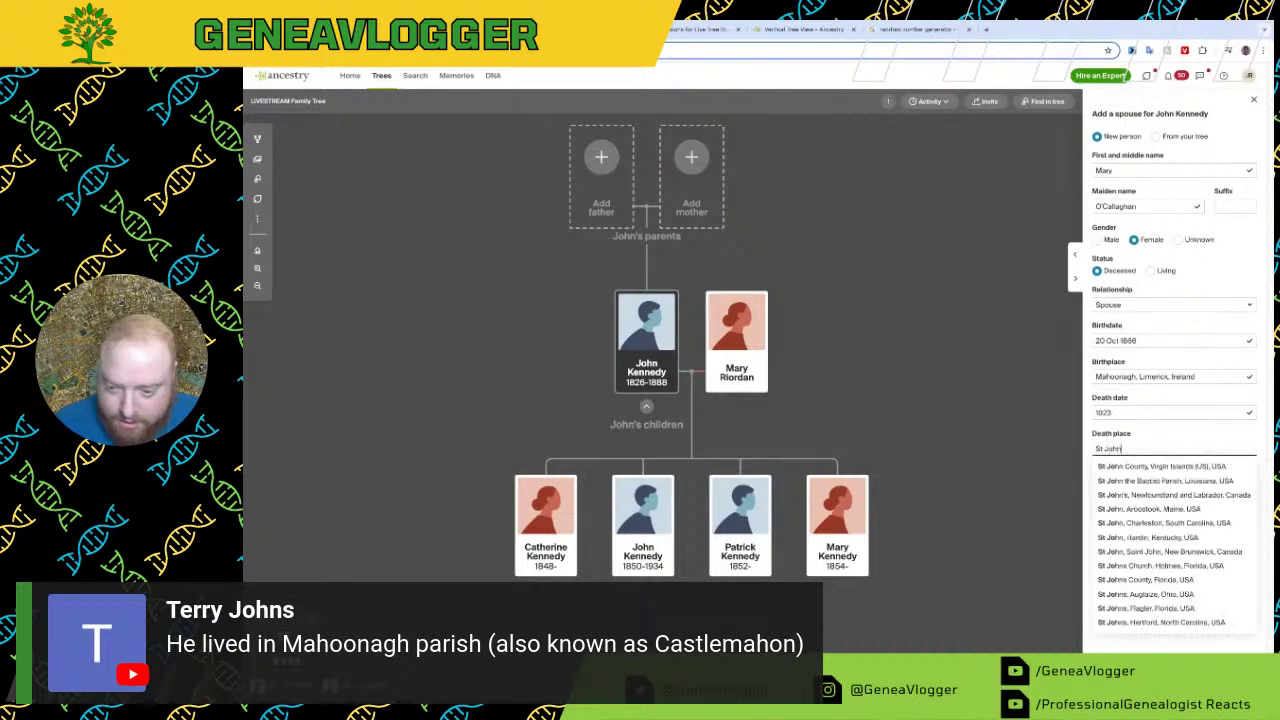
{"action": "type", "text": "spital"}
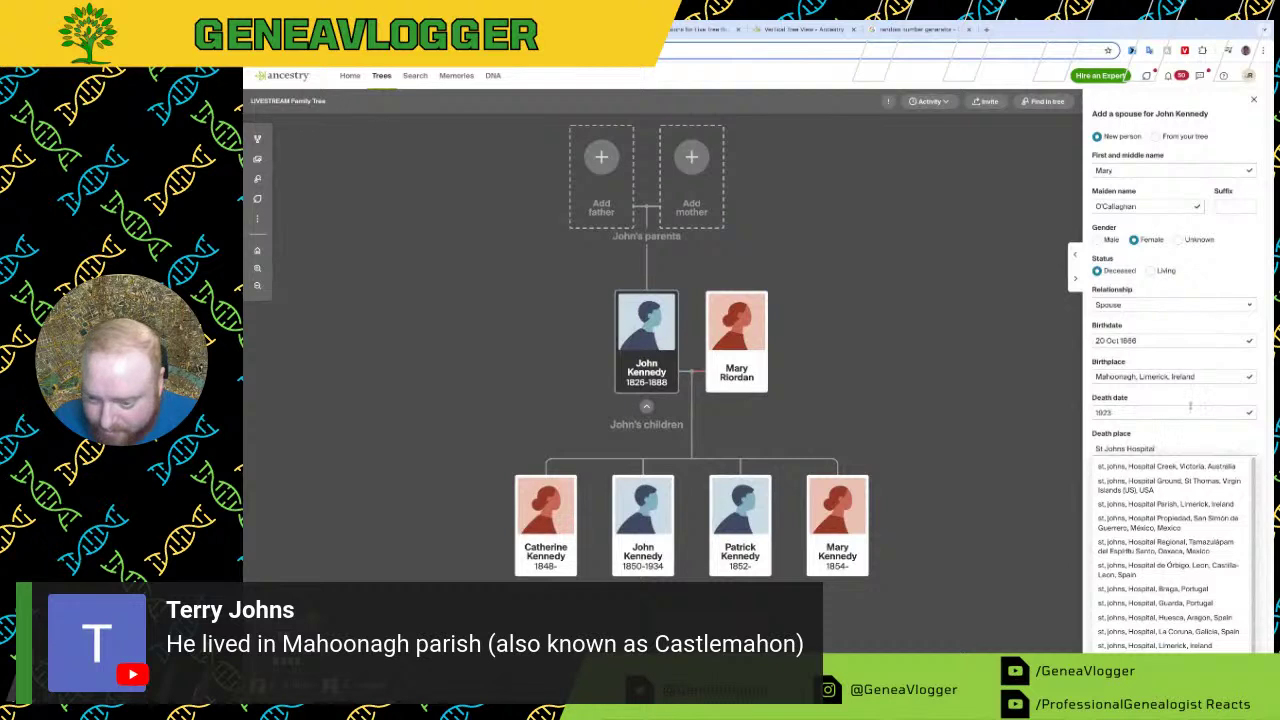
{"action": "type", "text": ", n"}
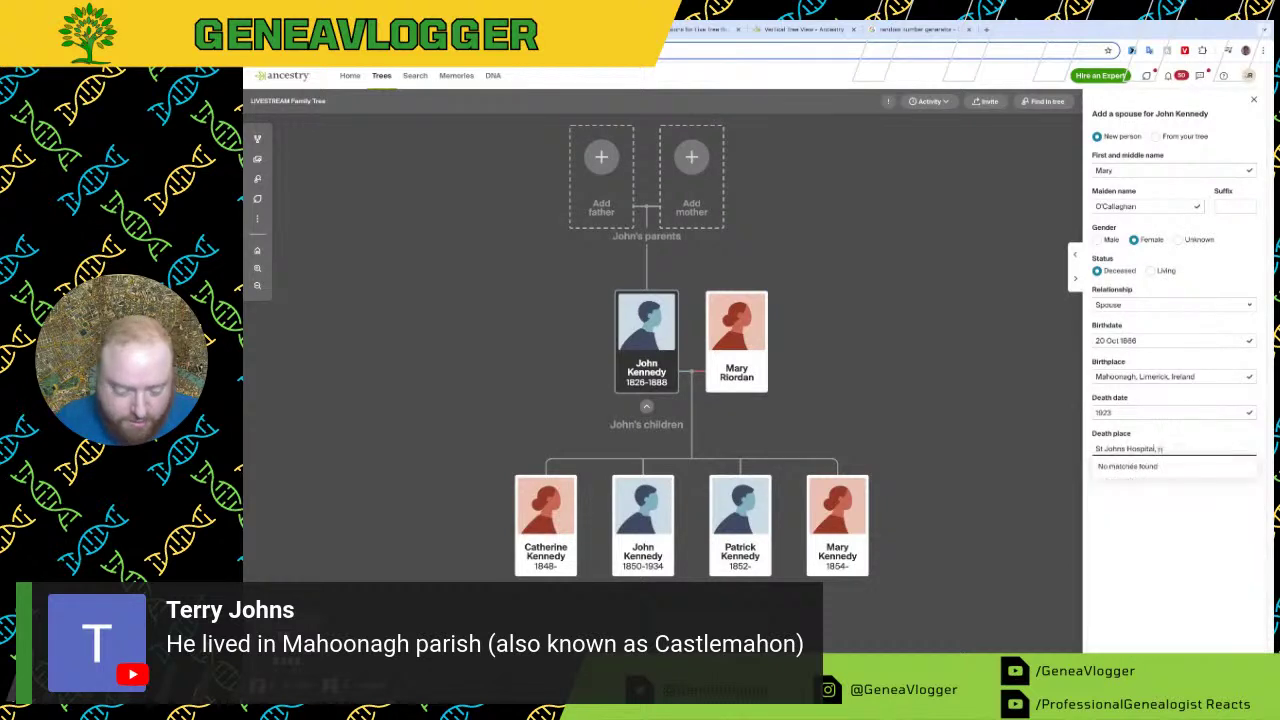
{"action": "type", "text": "ew road"}
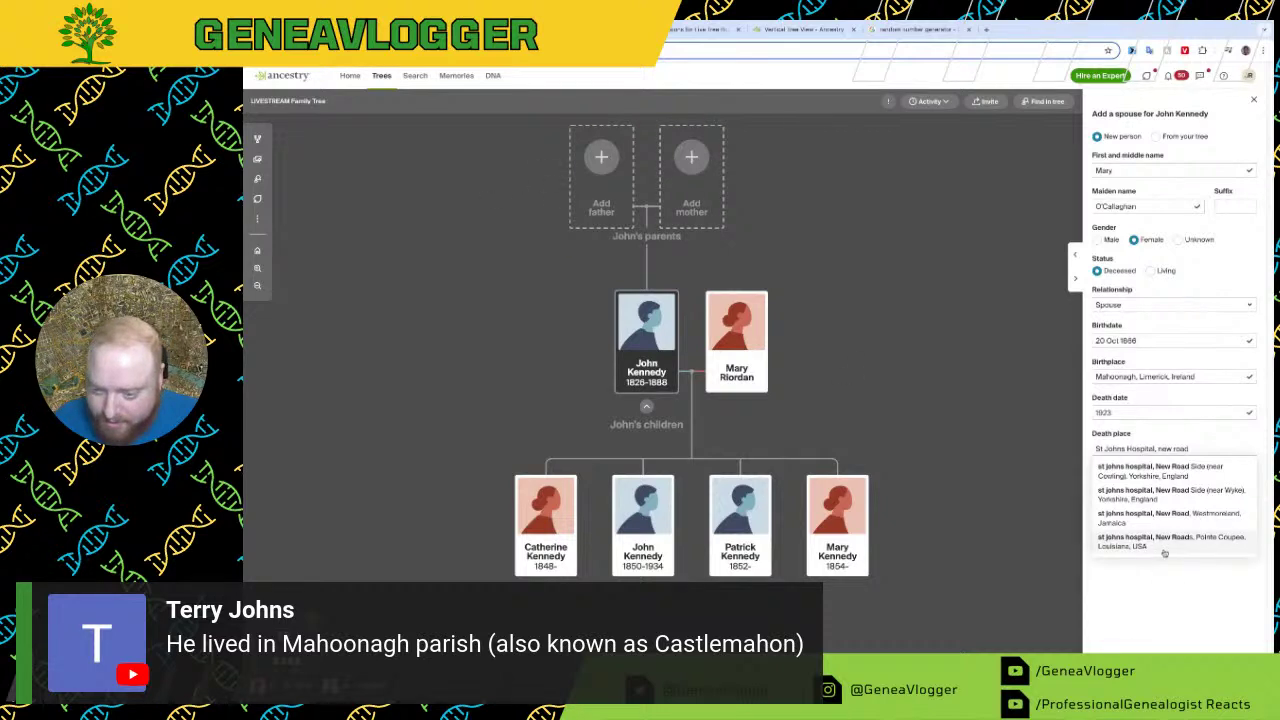
{"action": "left_click", "coordinate": [1229, 588]}
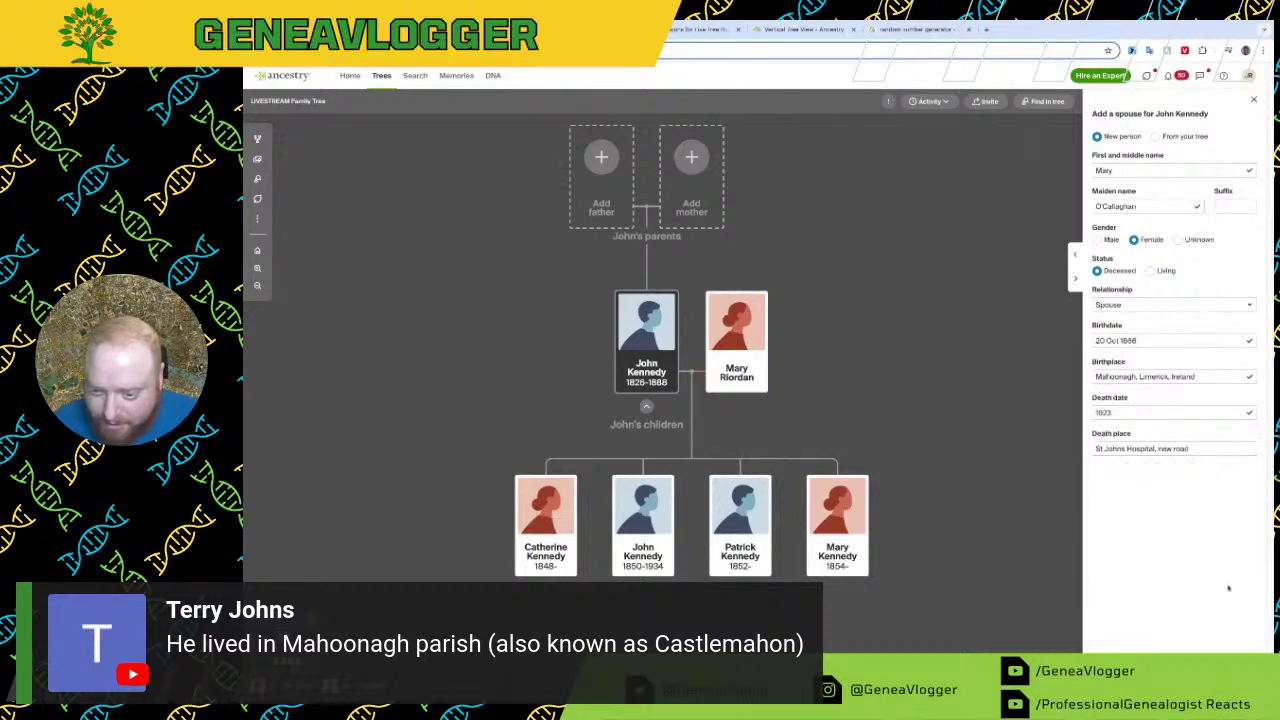
Step: Set the wife's death place to Limerick County, Ireland, and save her as the elder son's spouse
{"action": "triple_click", "coordinate": [1204, 448]}
{"action": "type", "text": "Limerick"}
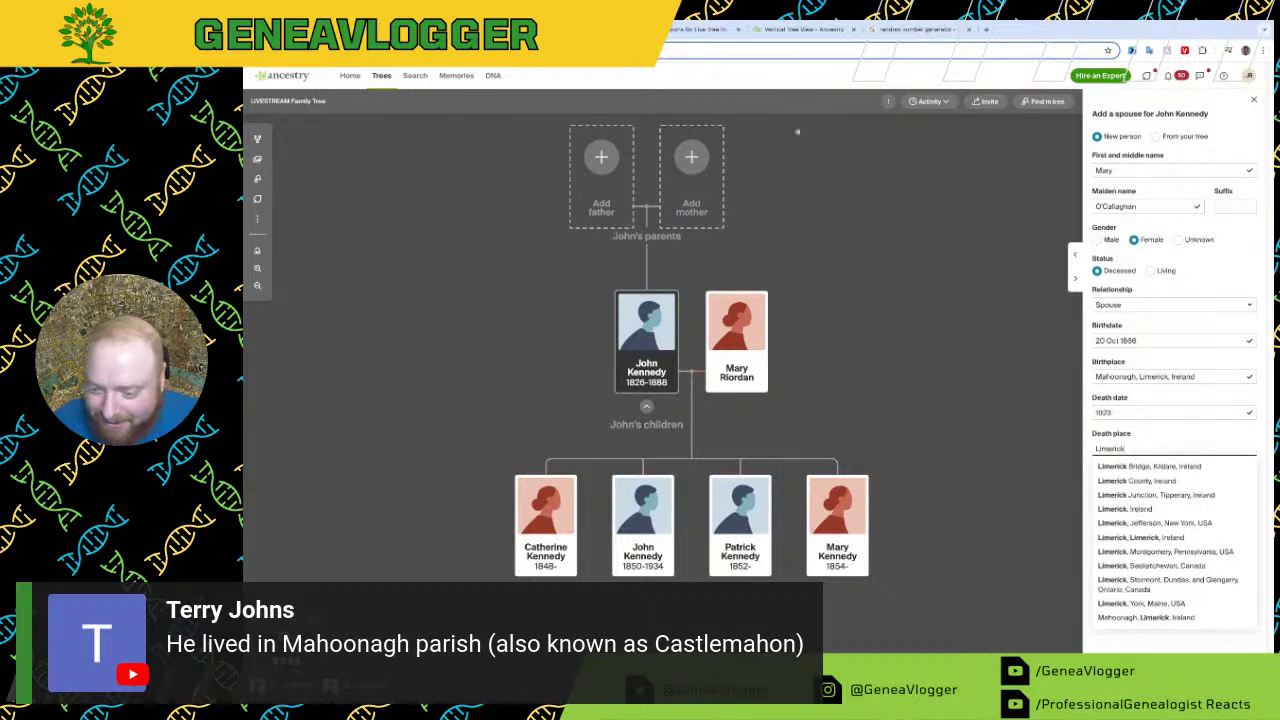
{"action": "left_click", "coordinate": [1198, 482]}
{"action": "key", "text": "Return"}
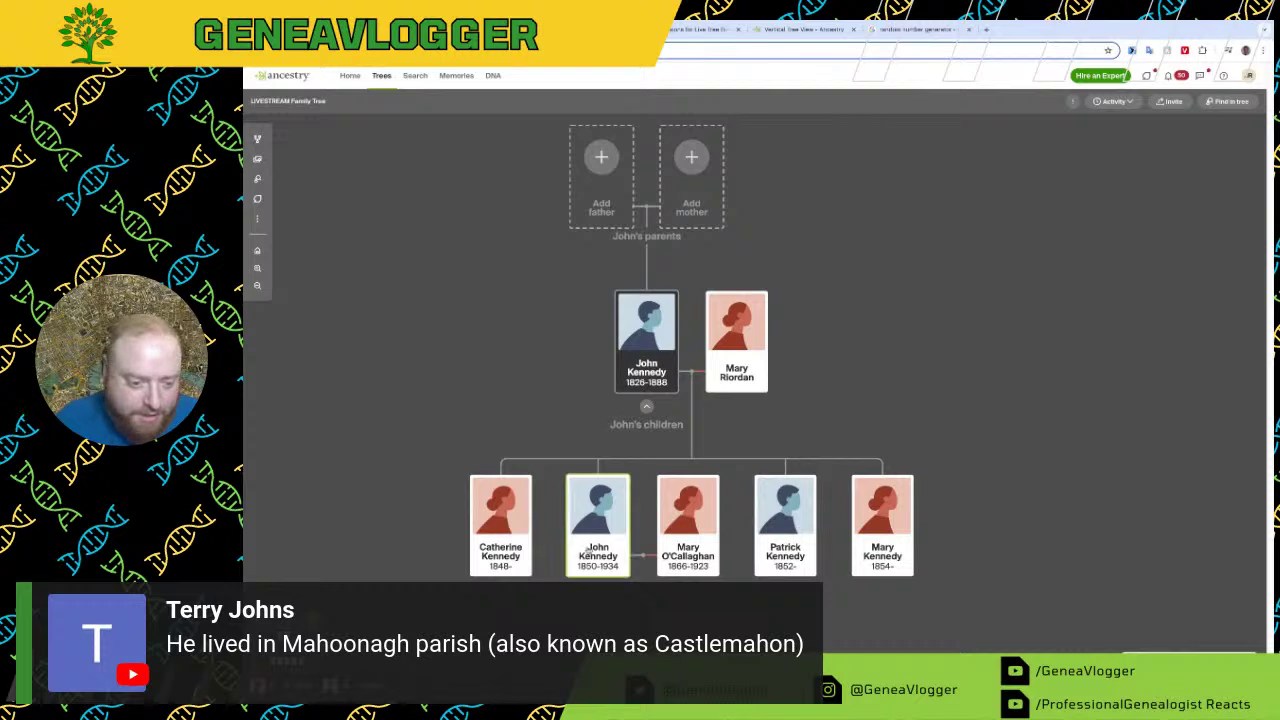
Step: Search Ancestry for the elder son's records and examine the NLI's Mahoonagh Catholic parish register microfilms and their date ranges
{"action": "left_click", "coordinate": [602, 522]}
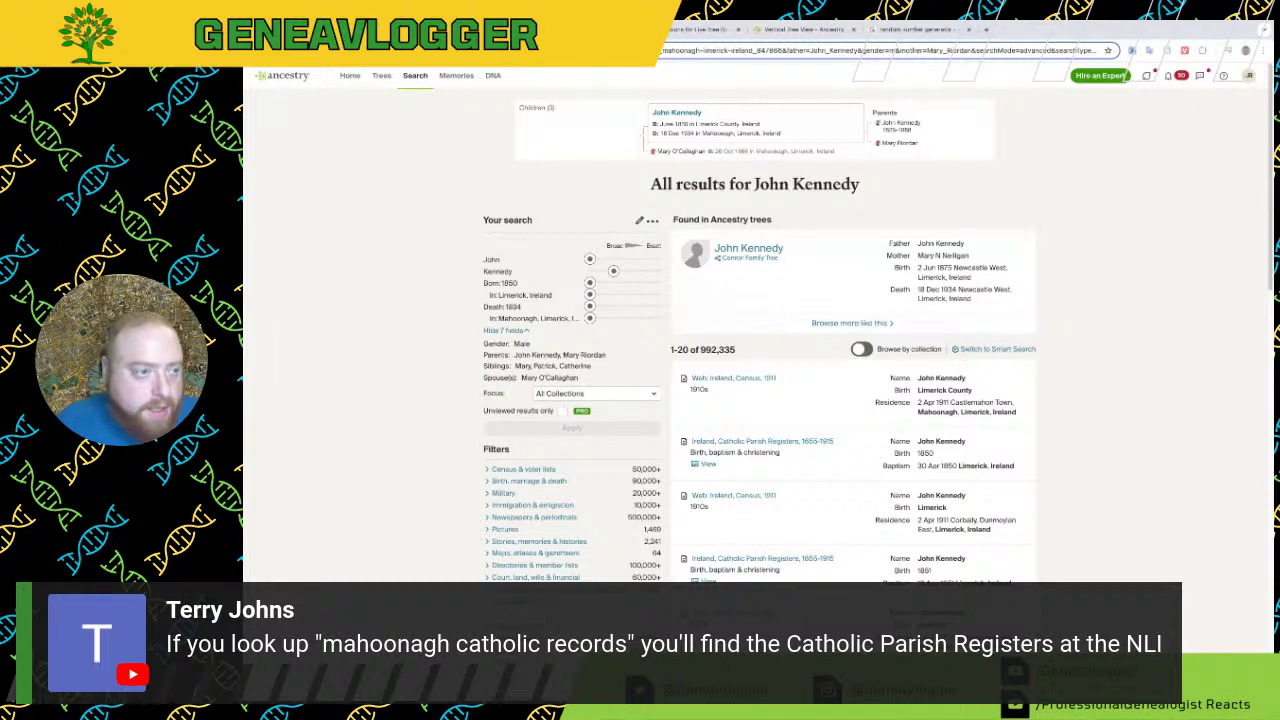
{"action": "key", "text": "ctrl+Tab"}
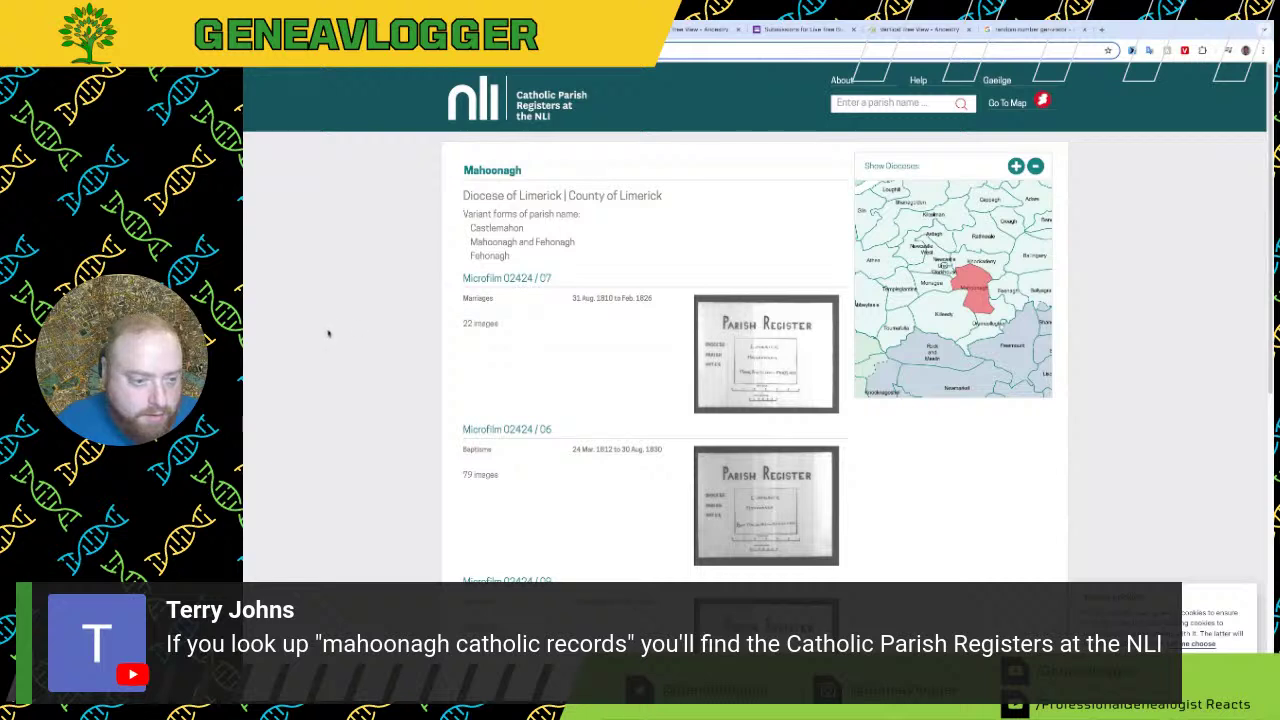
{"action": "scroll", "coordinate": [367, 340], "scroll_direction": "down", "scroll_amount": 3}
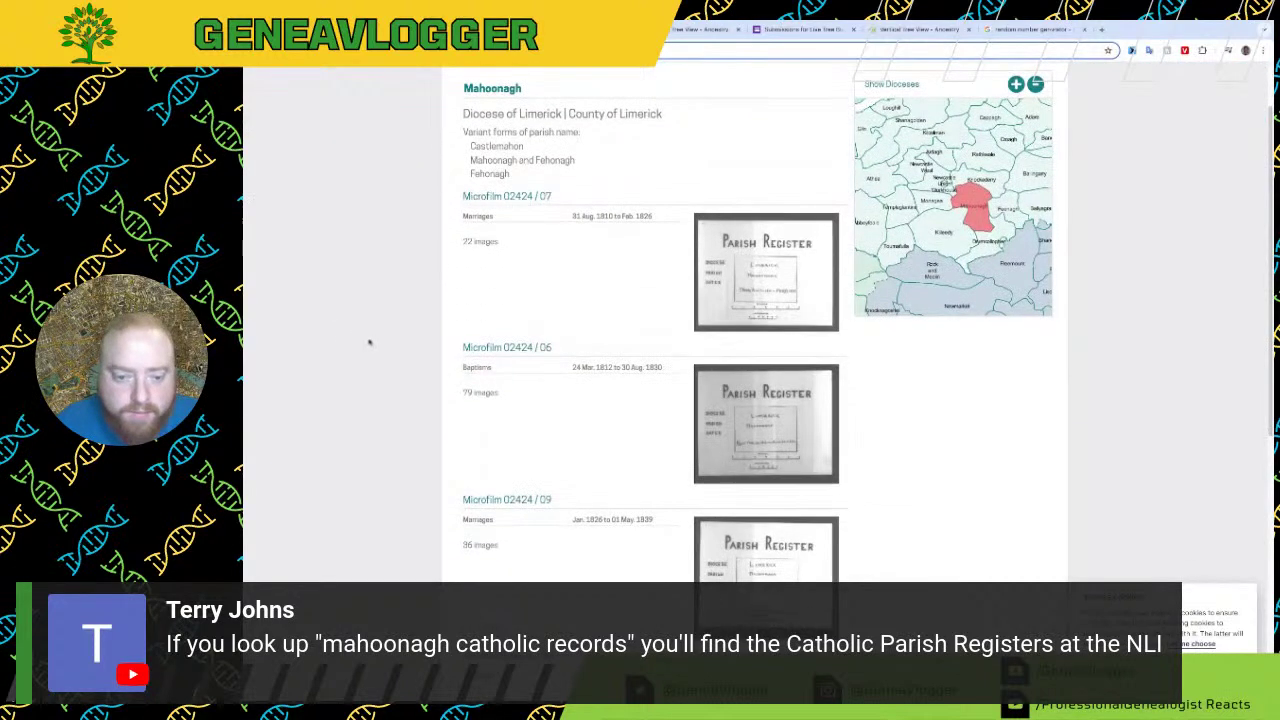
{"action": "scroll", "coordinate": [368, 342], "scroll_direction": "down", "scroll_amount": 3}
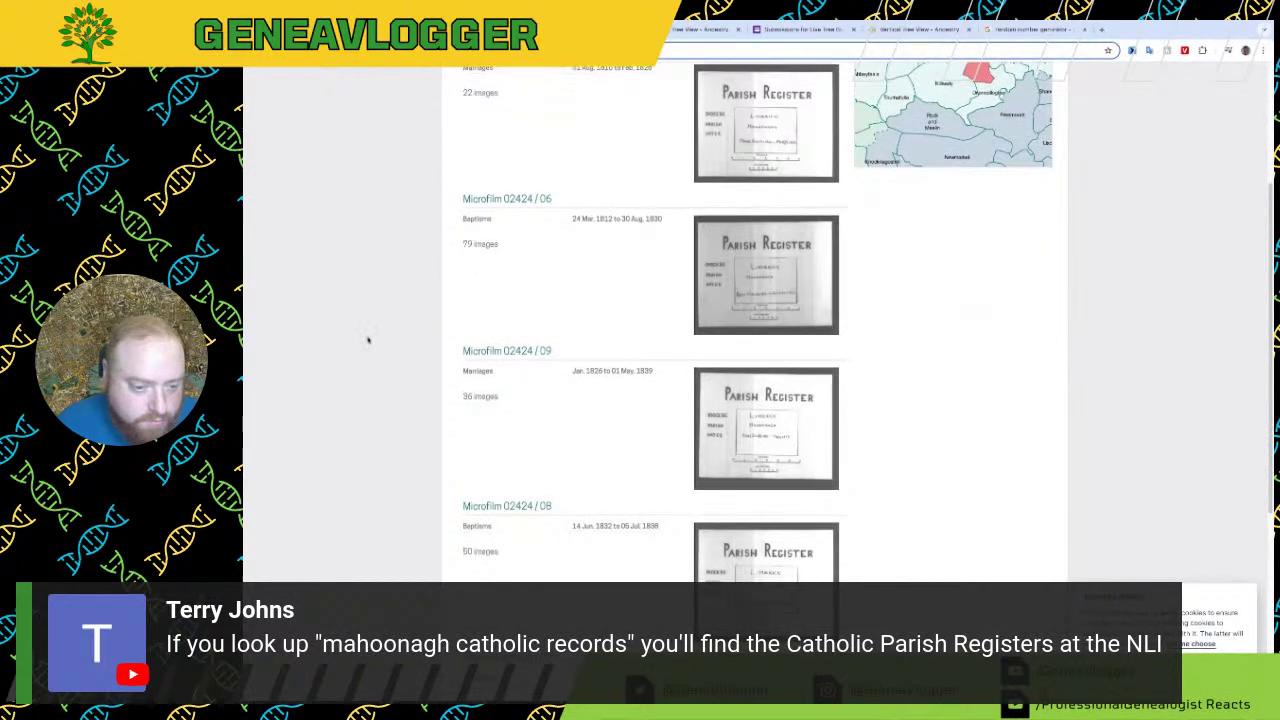
{"action": "scroll", "coordinate": [368, 341], "scroll_direction": "down", "scroll_amount": 4}
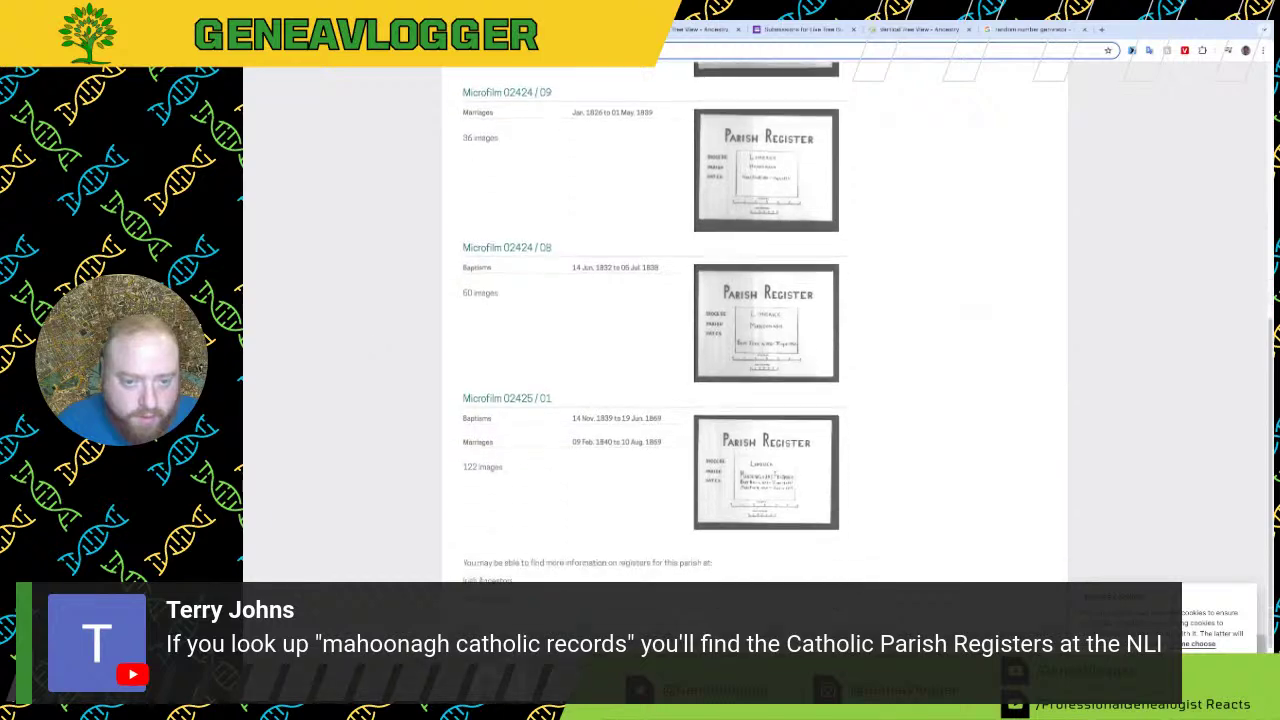
{"action": "scroll", "coordinate": [655, 340], "scroll_direction": "up", "scroll_amount": 3}
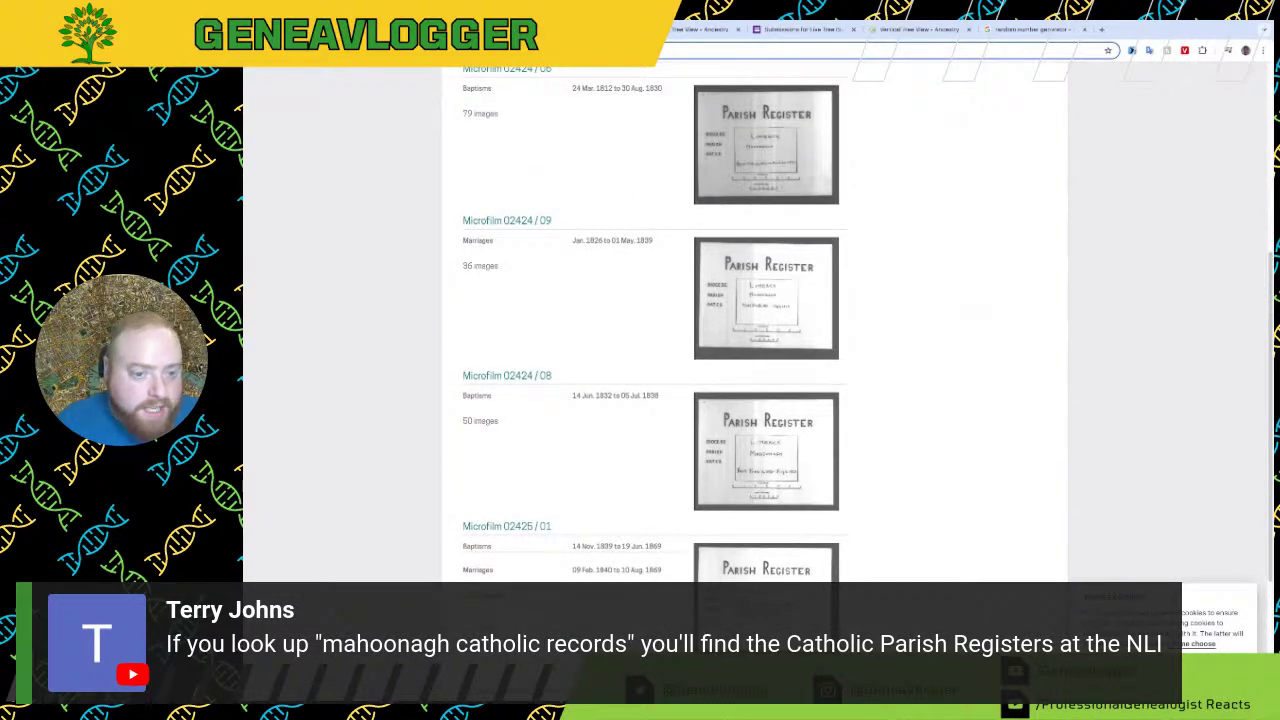
Step: Compare the elder son's entry in the Ancestry tree with his search results, checking the Catholic parish register and 1911 census matches
{"action": "left_click", "coordinate": [510, 30]}
{"action": "left_click", "coordinate": [595, 30]}
{"action": "left_click", "coordinate": [675, 30]}
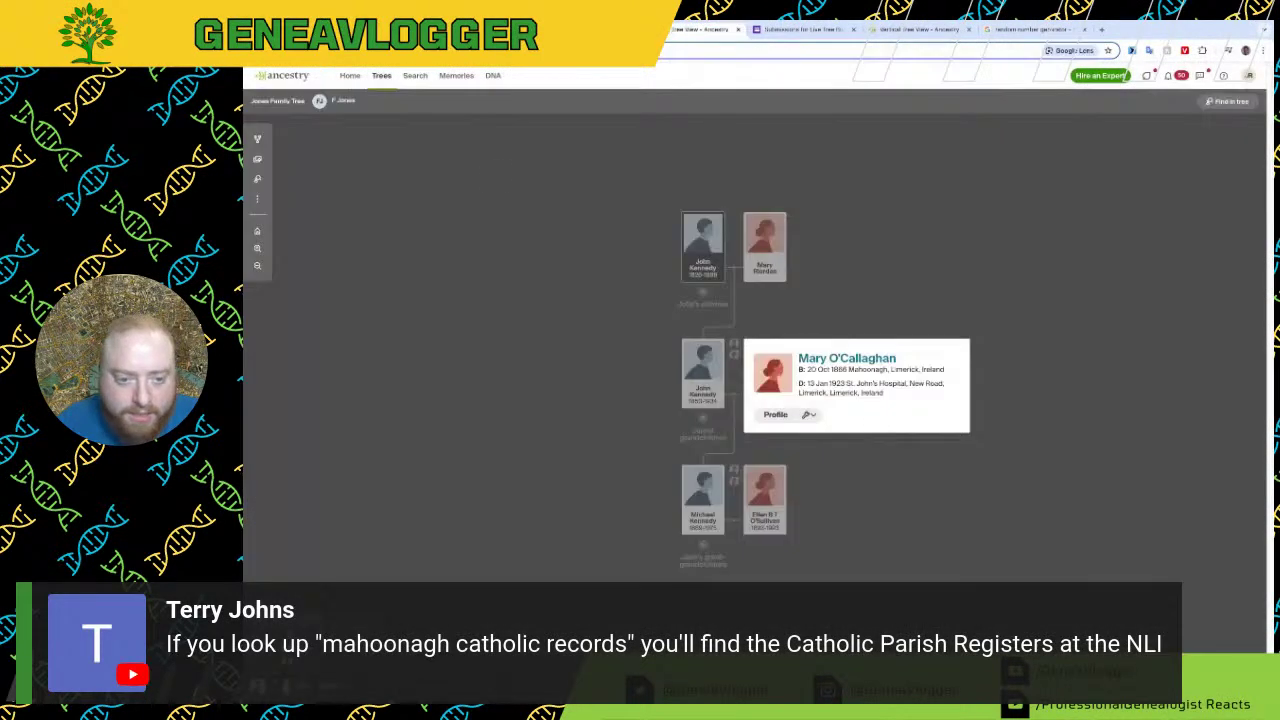
{"action": "left_click", "coordinate": [595, 30]}
{"action": "left_click", "coordinate": [675, 30]}
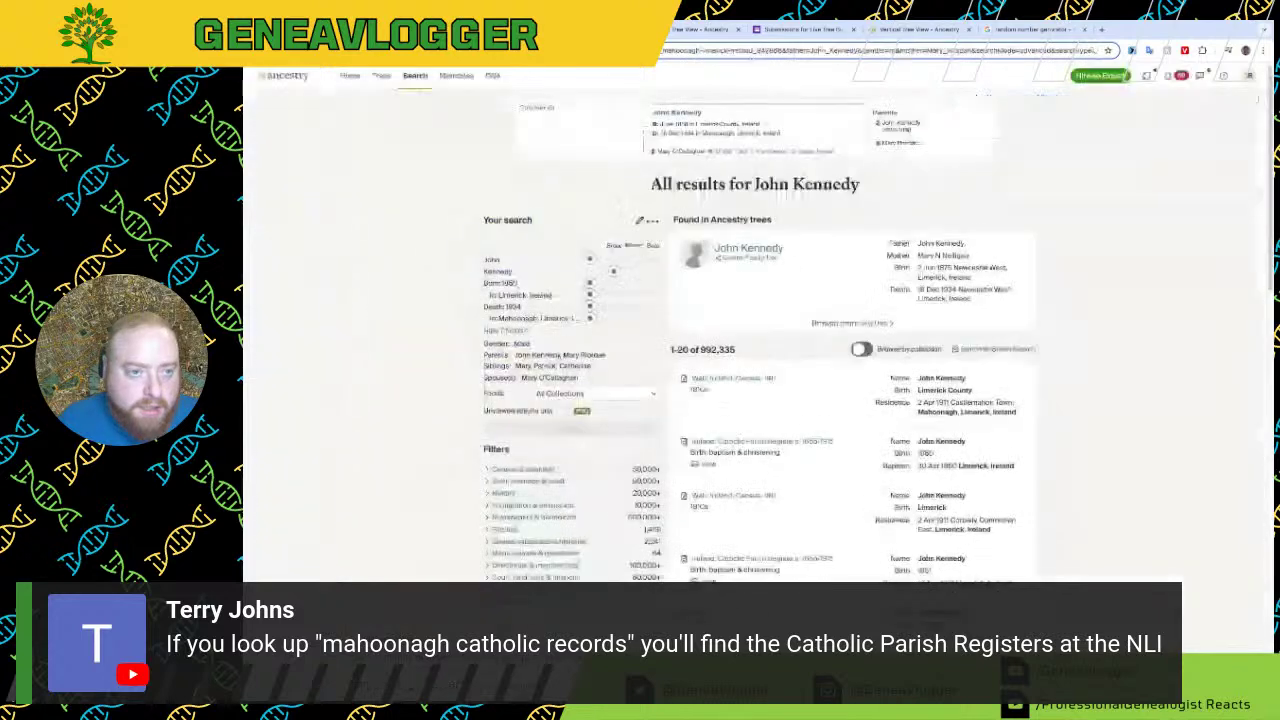
{"action": "scroll", "coordinate": [340, 280], "scroll_direction": "down", "scroll_amount": 1}
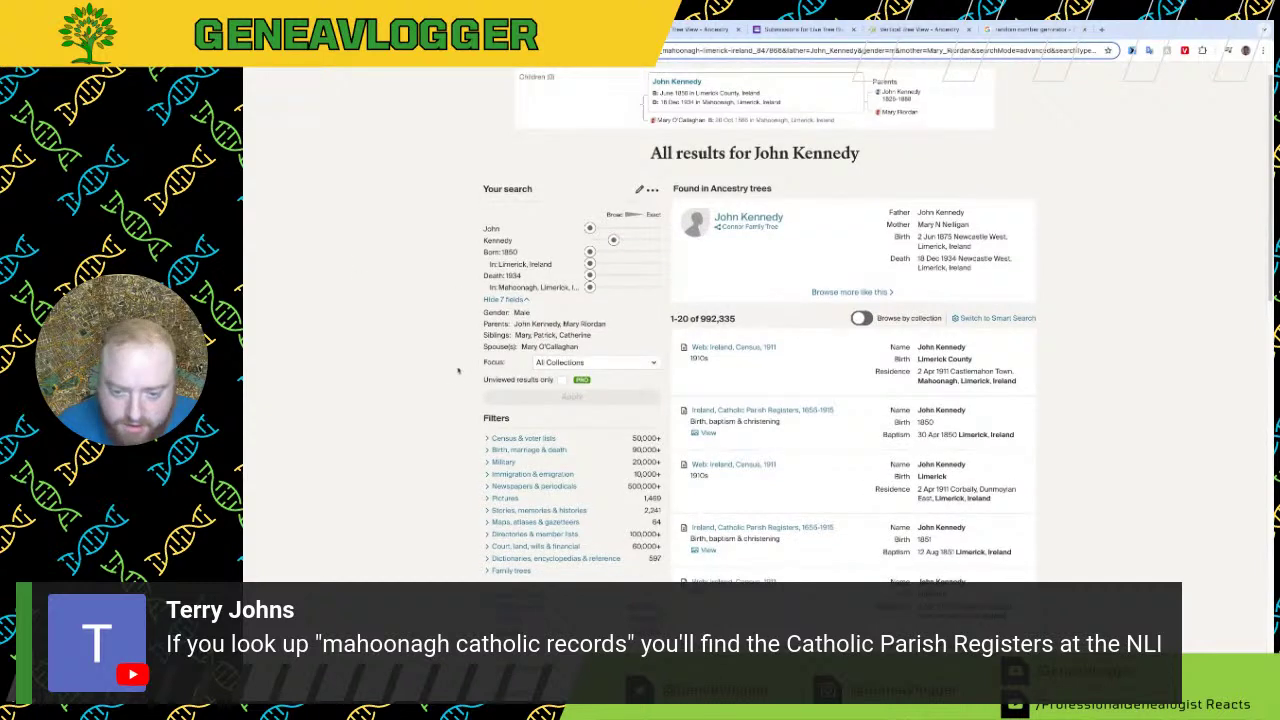
{"action": "scroll", "coordinate": [940, 316], "scroll_direction": "down", "scroll_amount": 2}
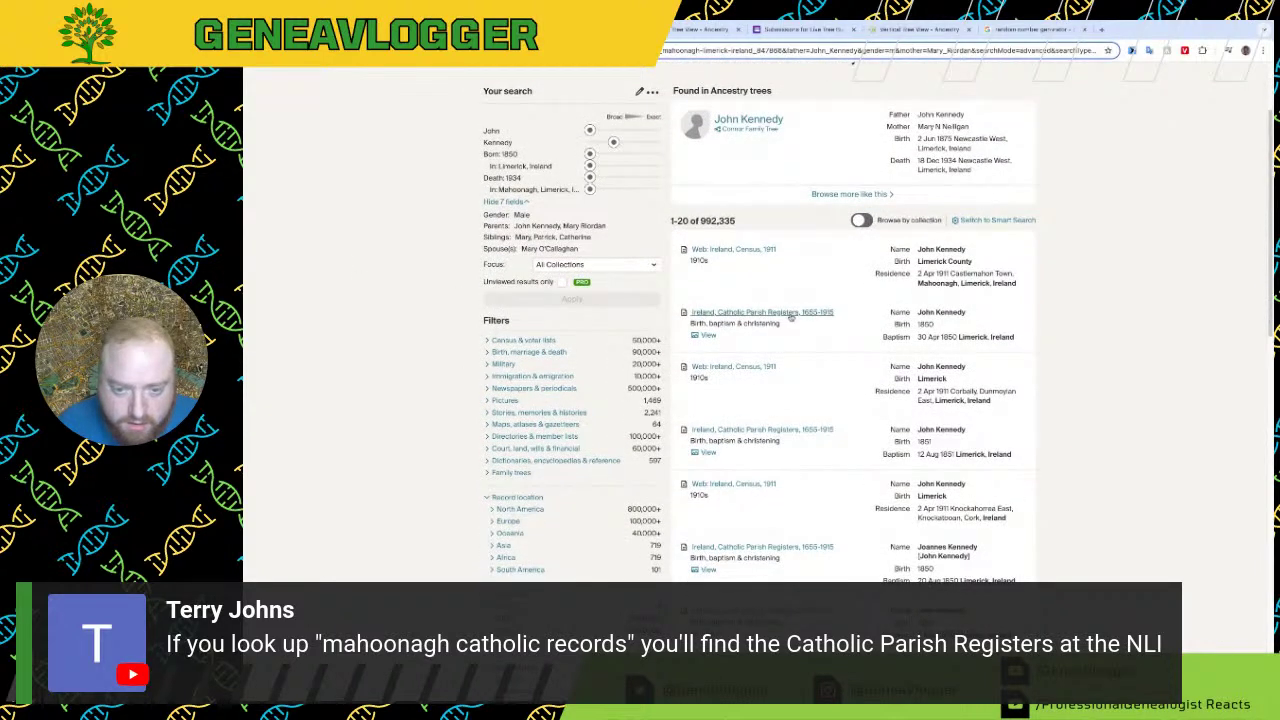
{"action": "mouse_move", "coordinate": [790, 316]}
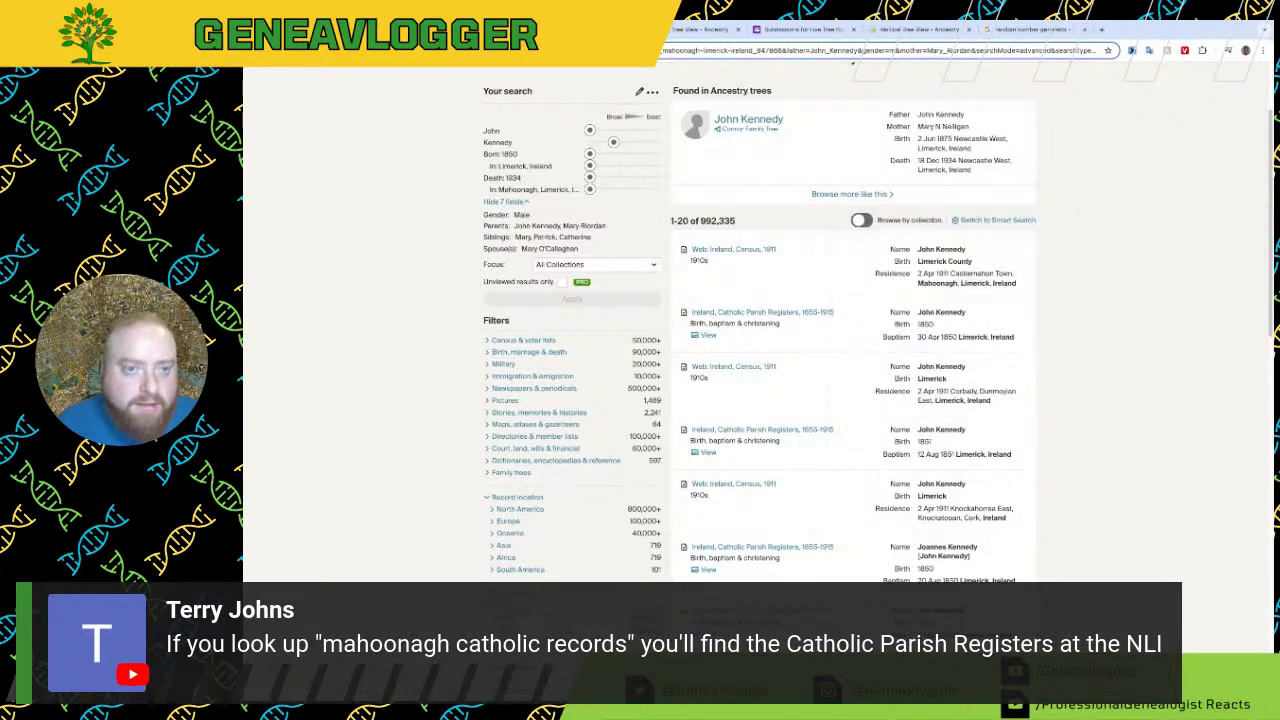
{"action": "key", "text": "ctrl+shift+Tab"}
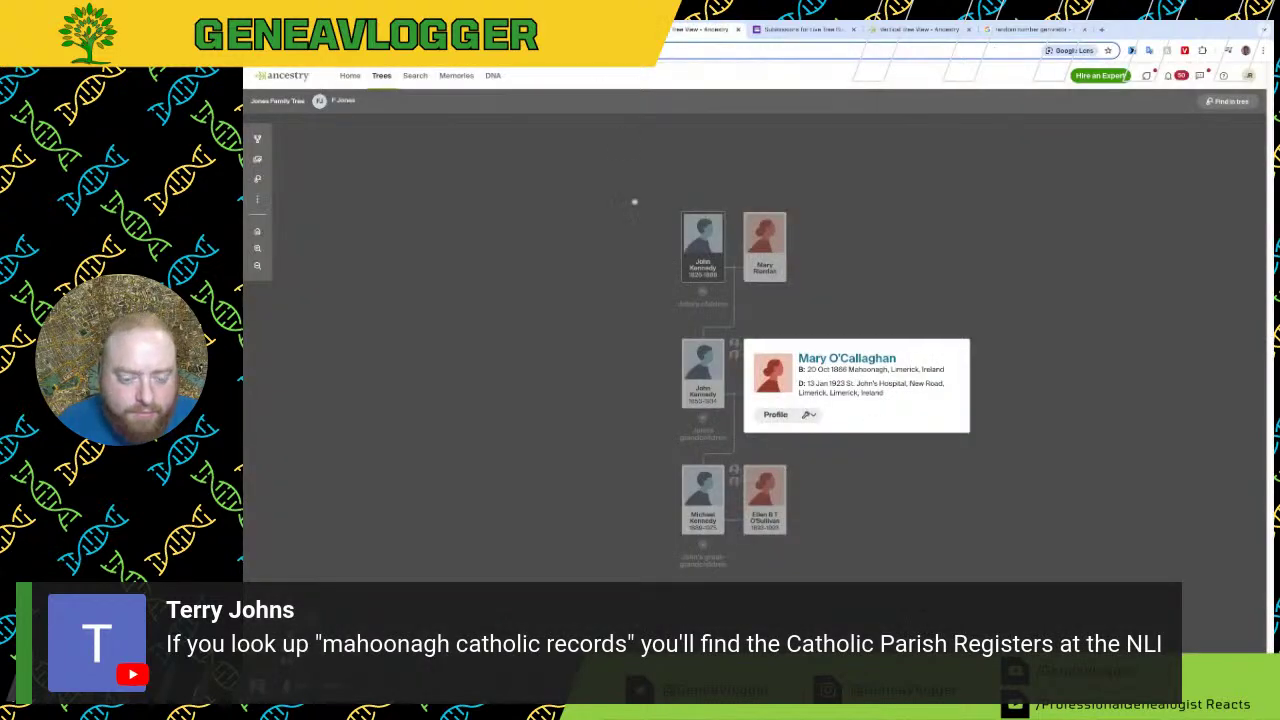
{"action": "left_click", "coordinate": [703, 378]}
{"action": "key", "text": "ctrl+Tab"}
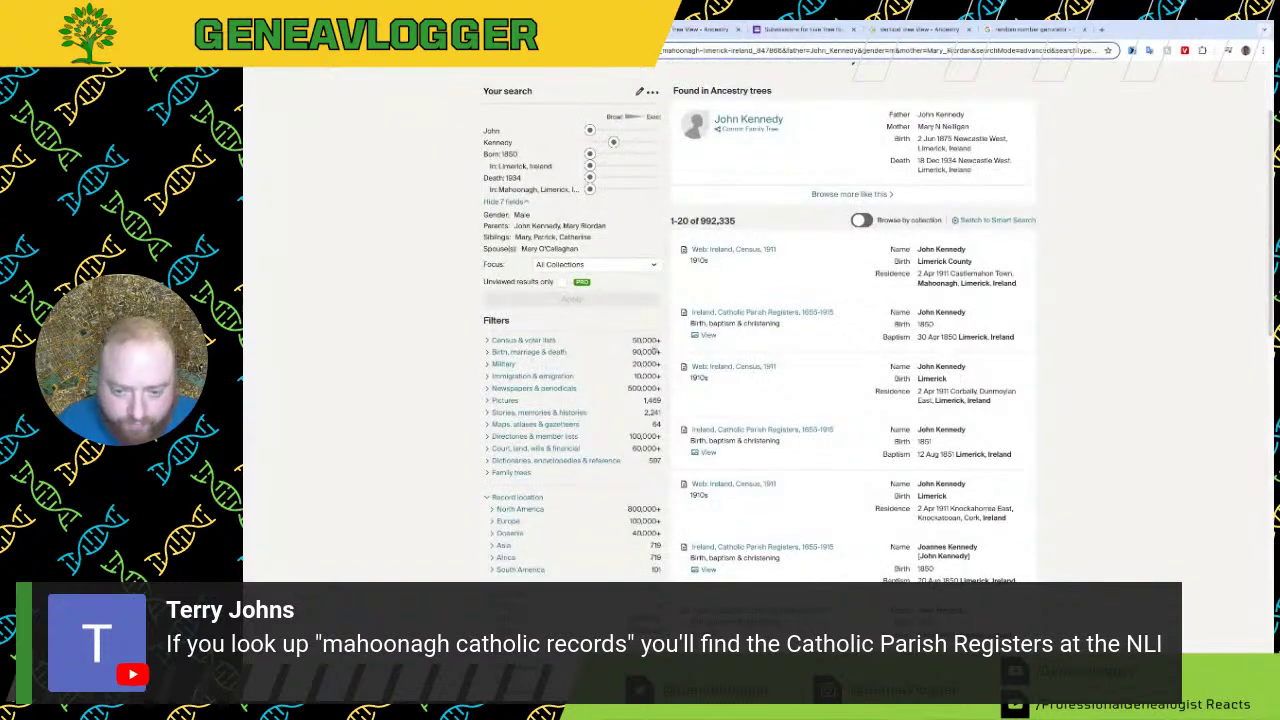
{"action": "mouse_move", "coordinate": [733, 484]}
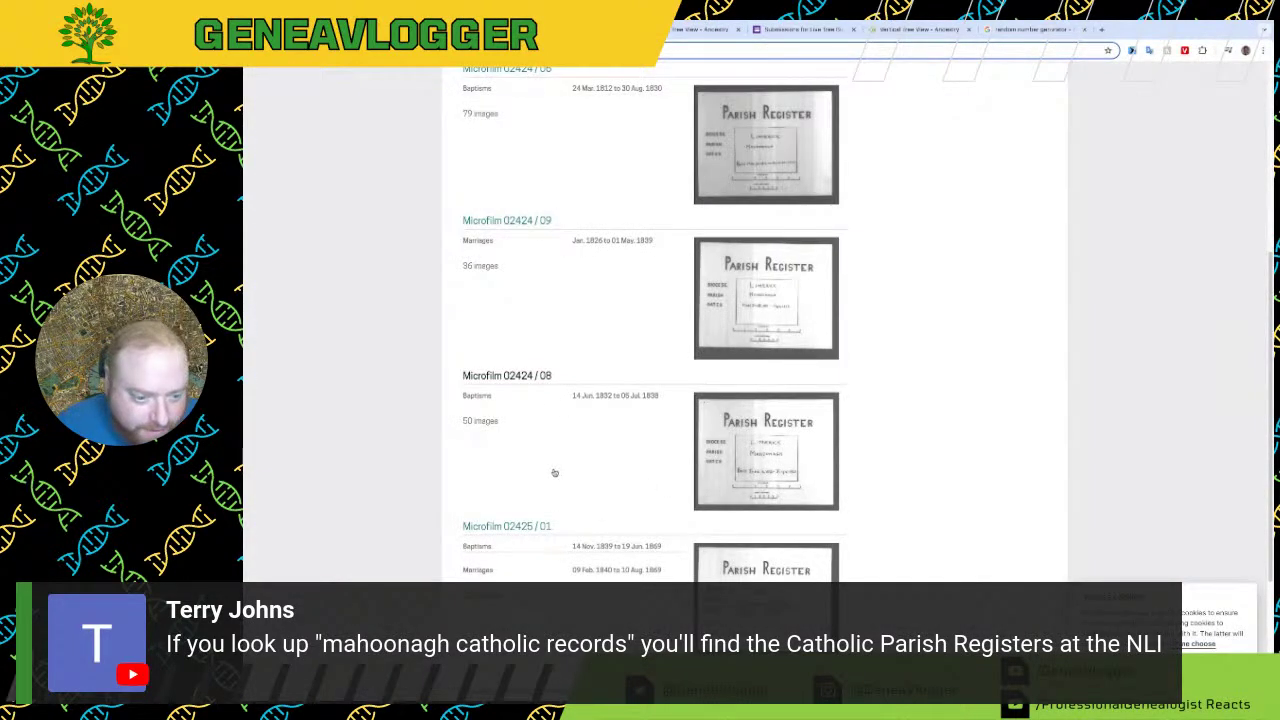
Step: Open the NLI's Mahoonagh microfilm 02425/01, enlarge the register pages and dismiss the page-highlighting hint
{"action": "scroll", "coordinate": [560, 476], "scroll_direction": "down", "scroll_amount": 3}
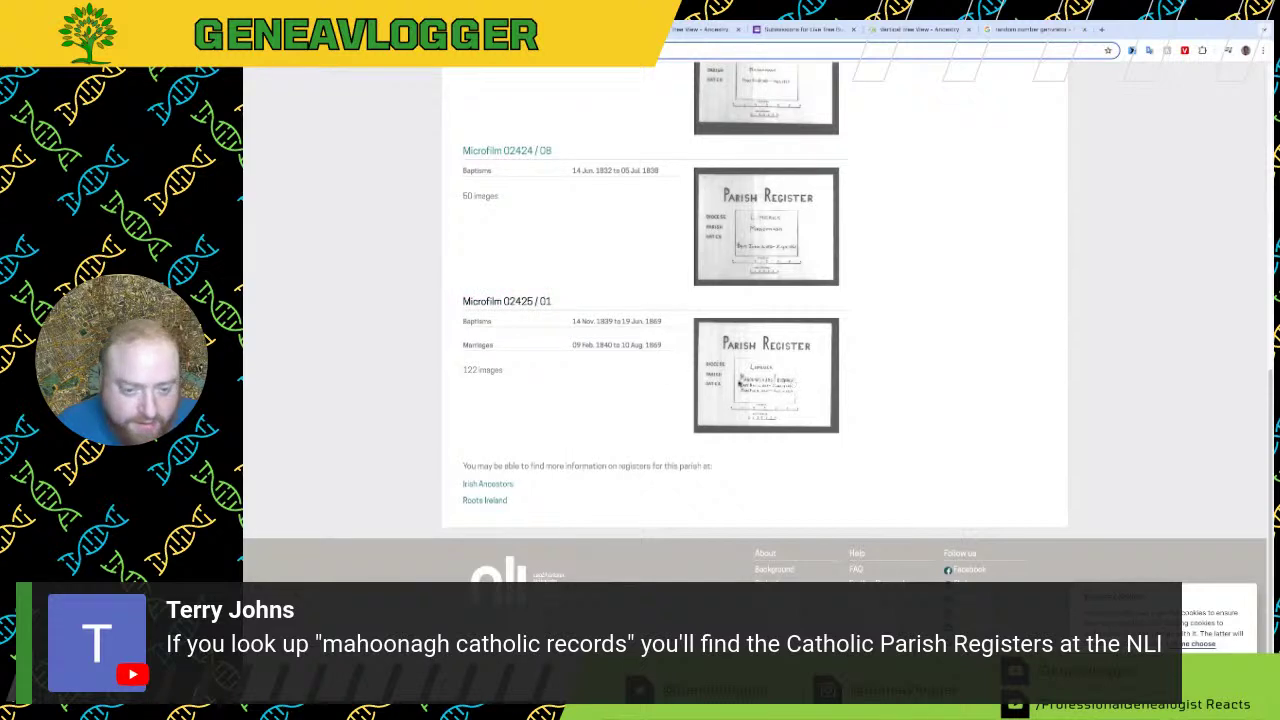
{"action": "left_click", "coordinate": [793, 384]}
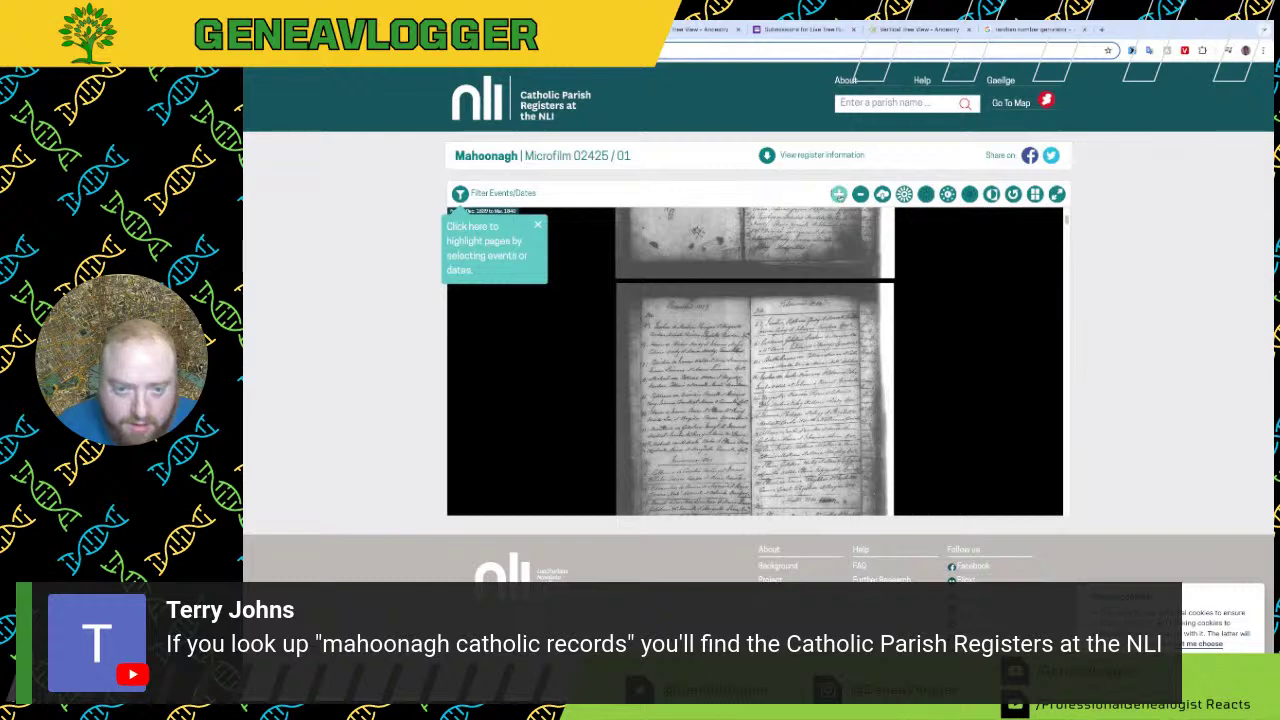
{"action": "left_click", "coordinate": [838, 193]}
{"action": "left_click", "coordinate": [540, 227]}
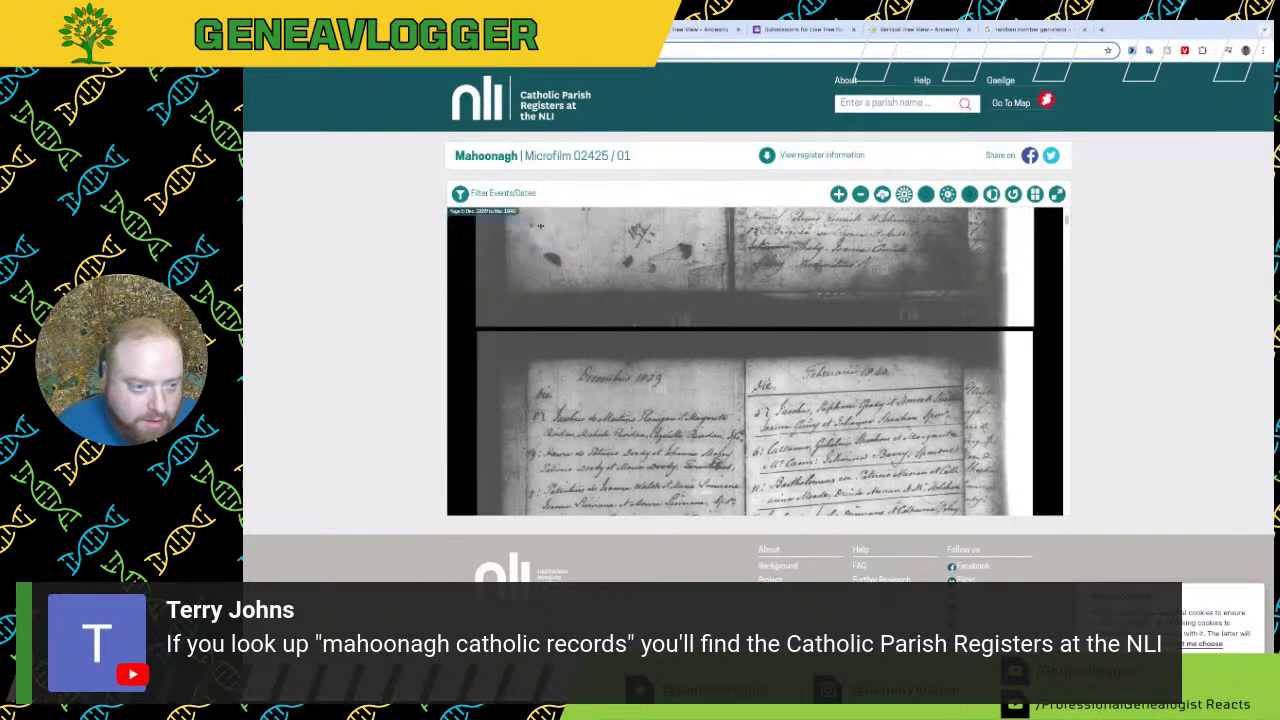
Step: Look through the Mahoonagh baptism register pages from December 1839 through December 1843
{"action": "scroll", "coordinate": [659, 407], "scroll_direction": "down", "scroll_amount": 3}
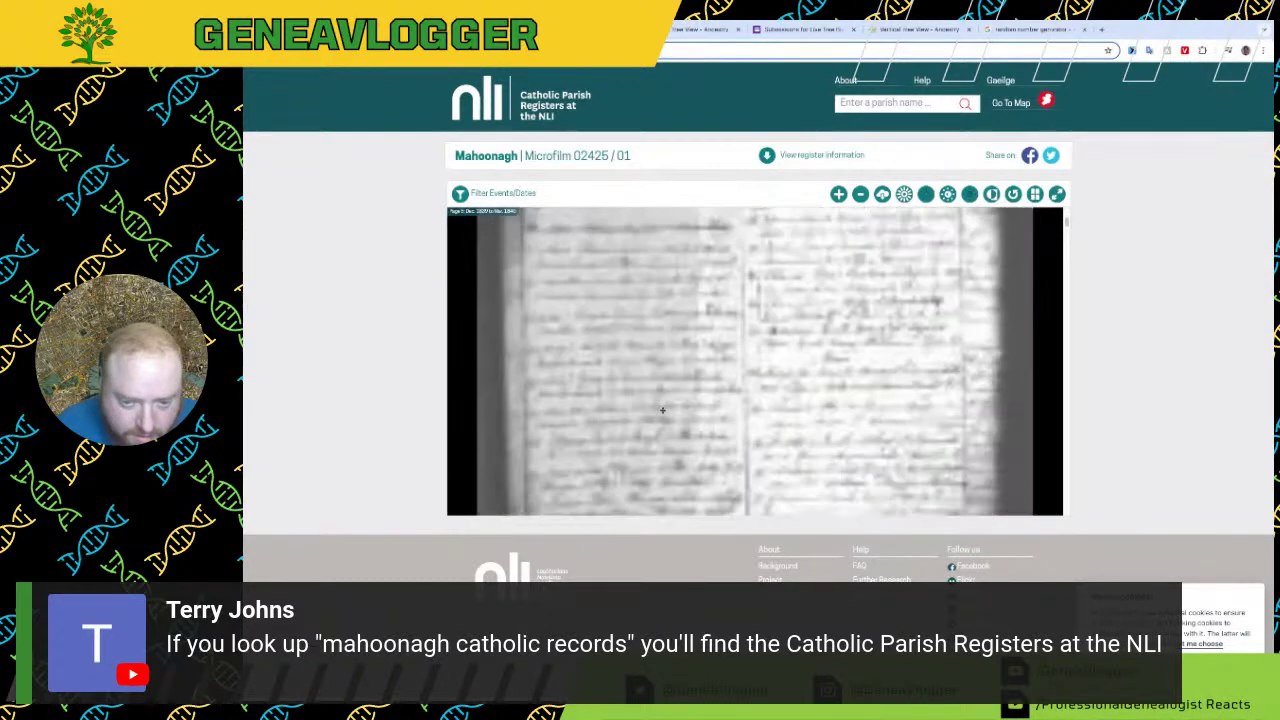
{"action": "scroll", "coordinate": [661, 412], "scroll_direction": "down", "scroll_amount": 3}
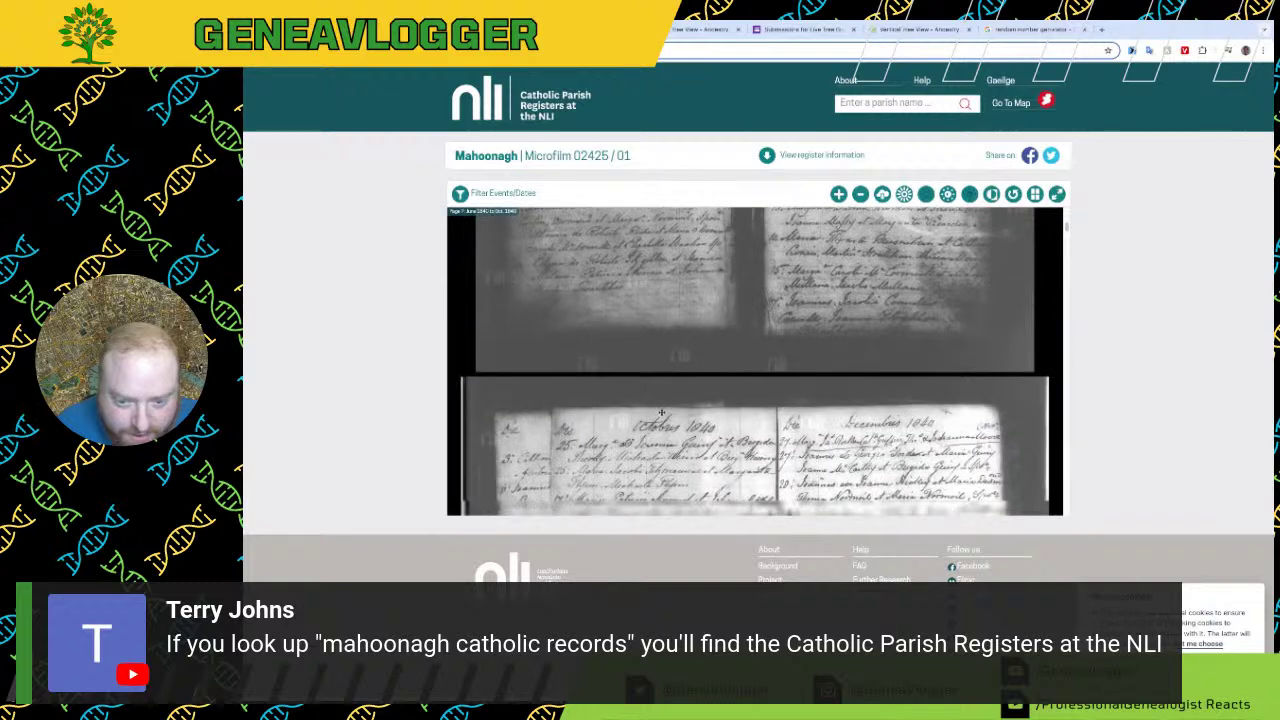
{"action": "scroll", "coordinate": [661, 412], "scroll_direction": "down", "scroll_amount": 3}
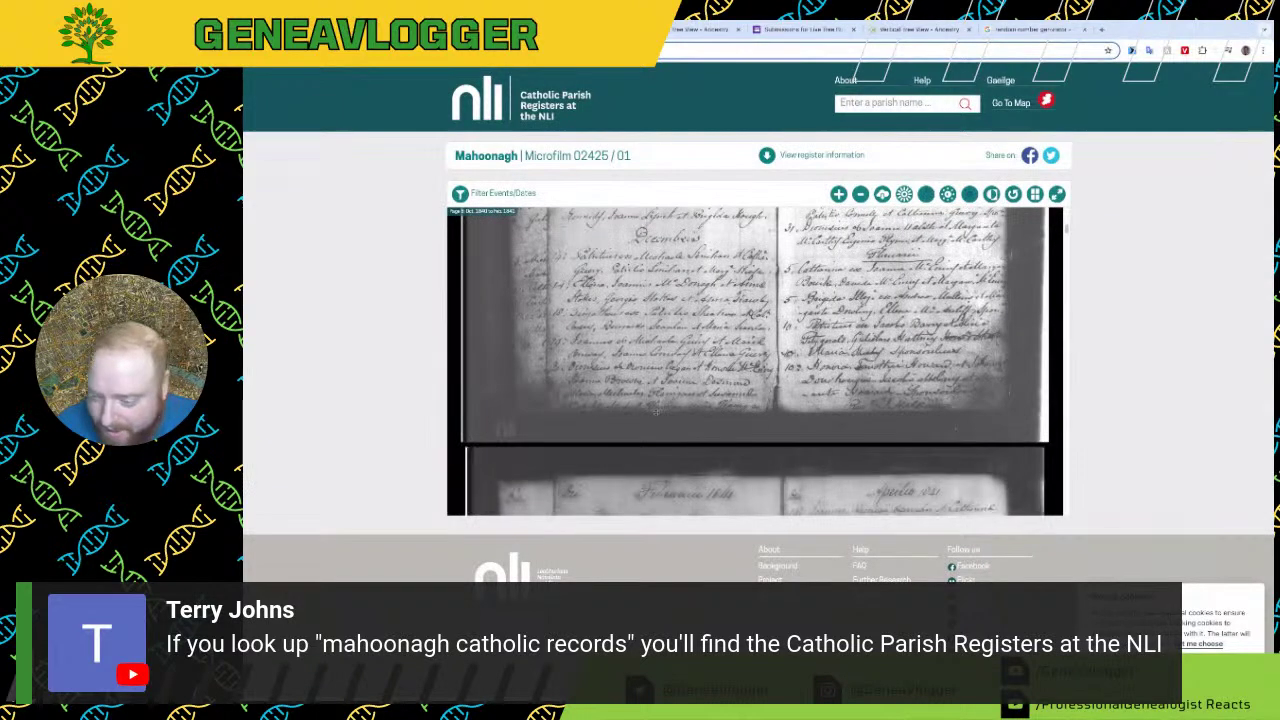
{"action": "scroll", "coordinate": [653, 417], "scroll_direction": "down", "scroll_amount": 3}
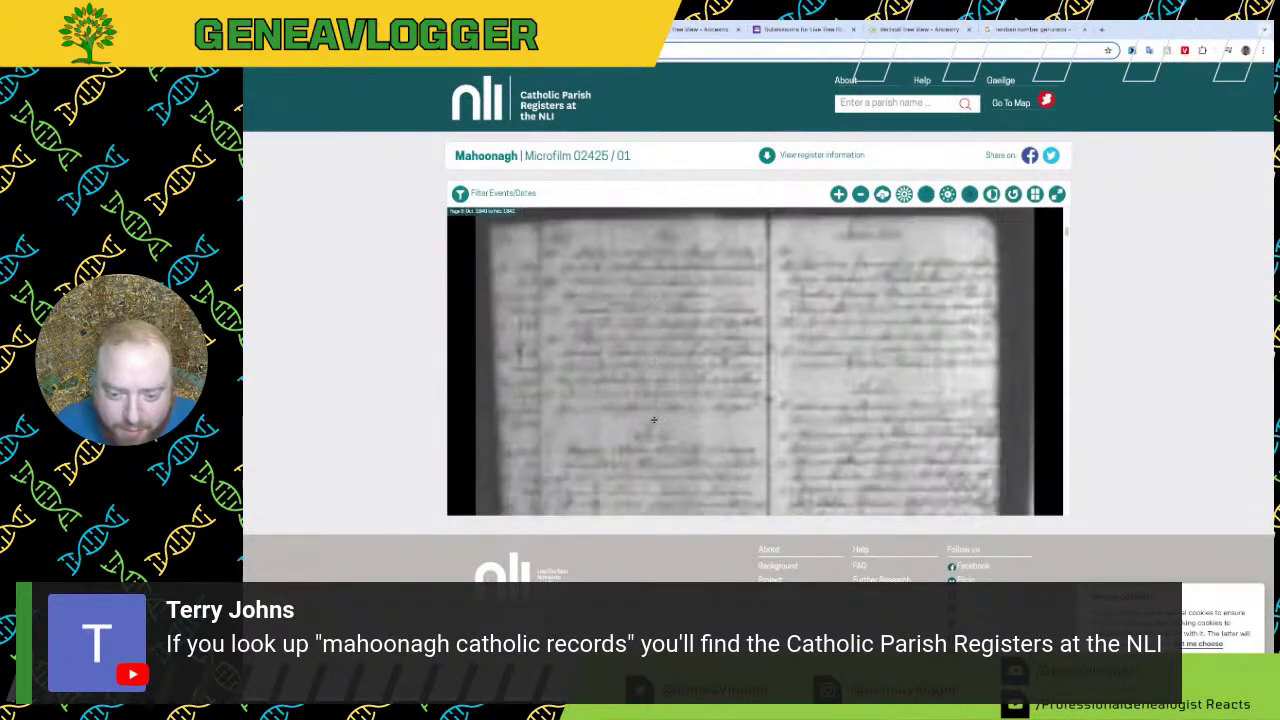
{"action": "scroll", "coordinate": [655, 422], "scroll_direction": "down", "scroll_amount": 3}
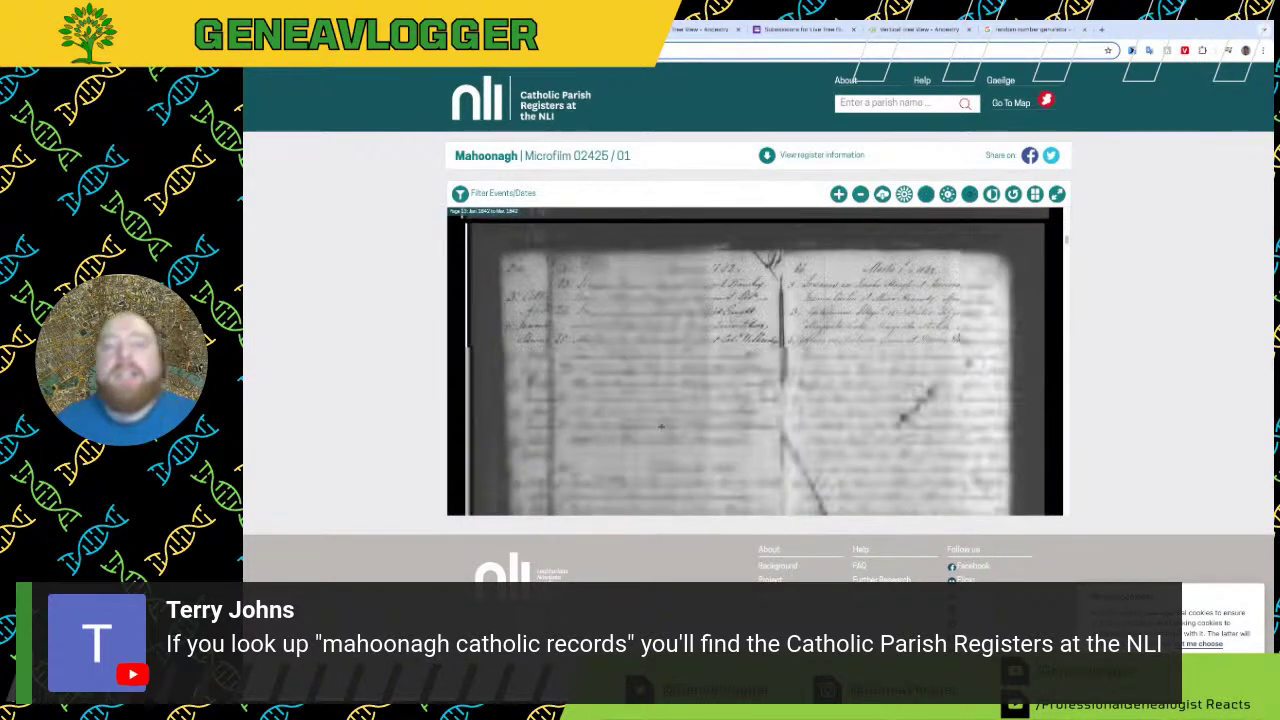
{"action": "scroll", "coordinate": [657, 430], "scroll_direction": "down", "scroll_amount": 3}
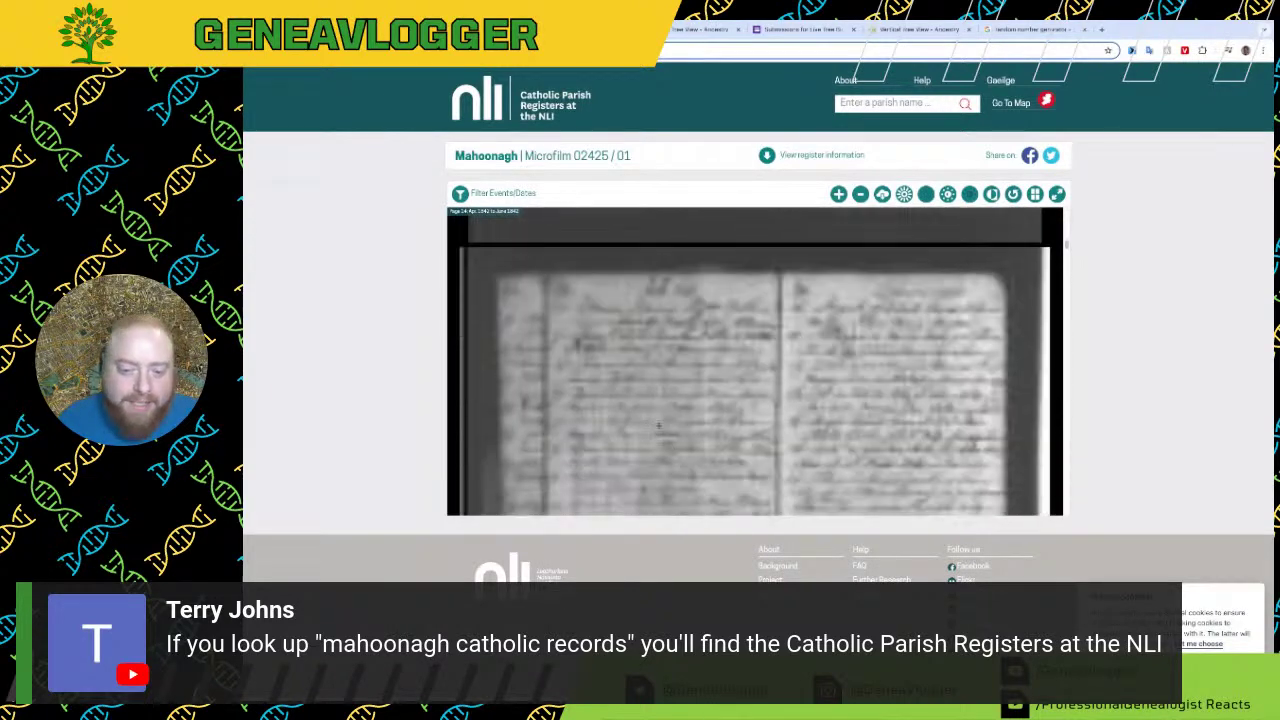
{"action": "scroll", "coordinate": [665, 428], "scroll_direction": "down", "scroll_amount": 2}
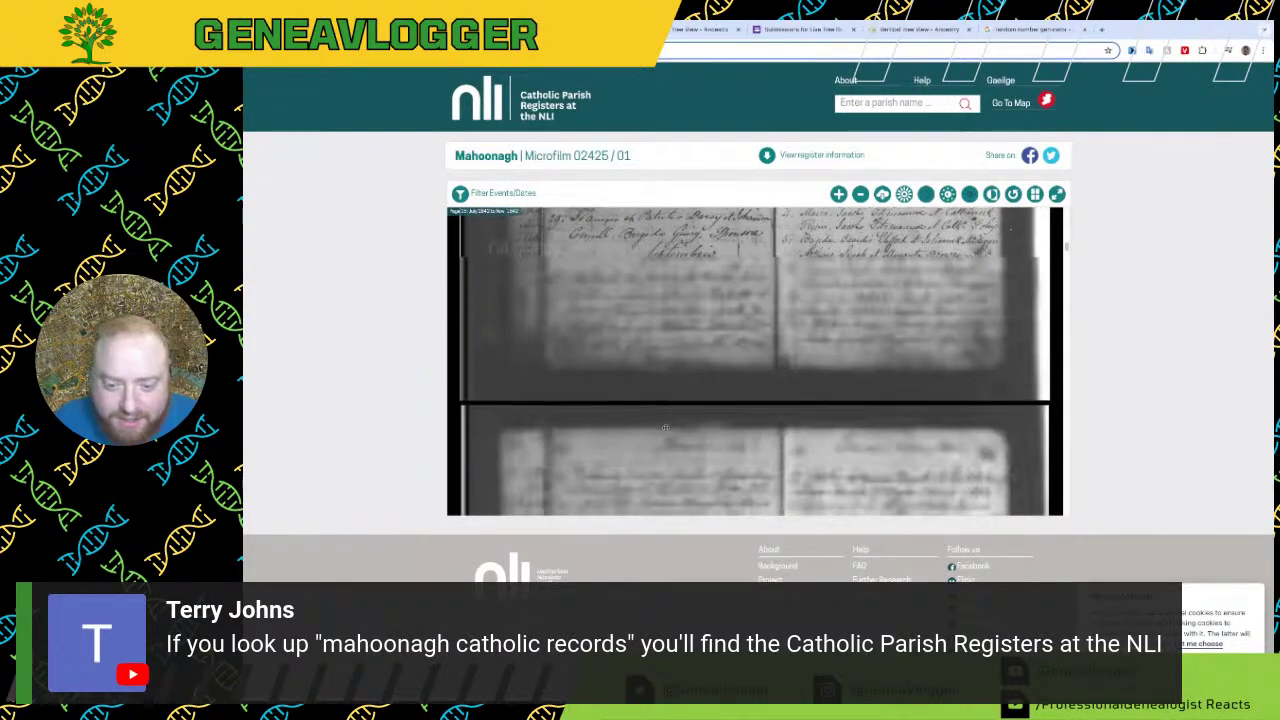
{"action": "scroll", "coordinate": [663, 430], "scroll_direction": "down", "scroll_amount": 3}
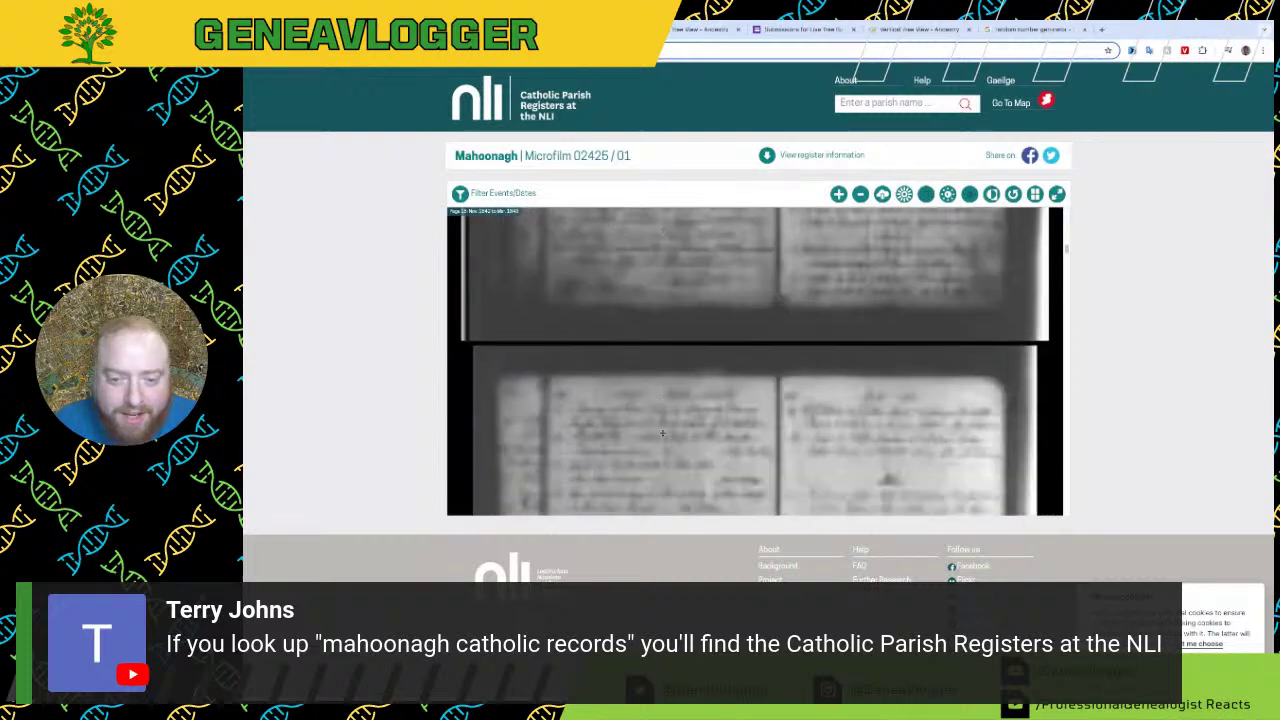
{"action": "scroll", "coordinate": [661, 437], "scroll_direction": "down", "scroll_amount": 2}
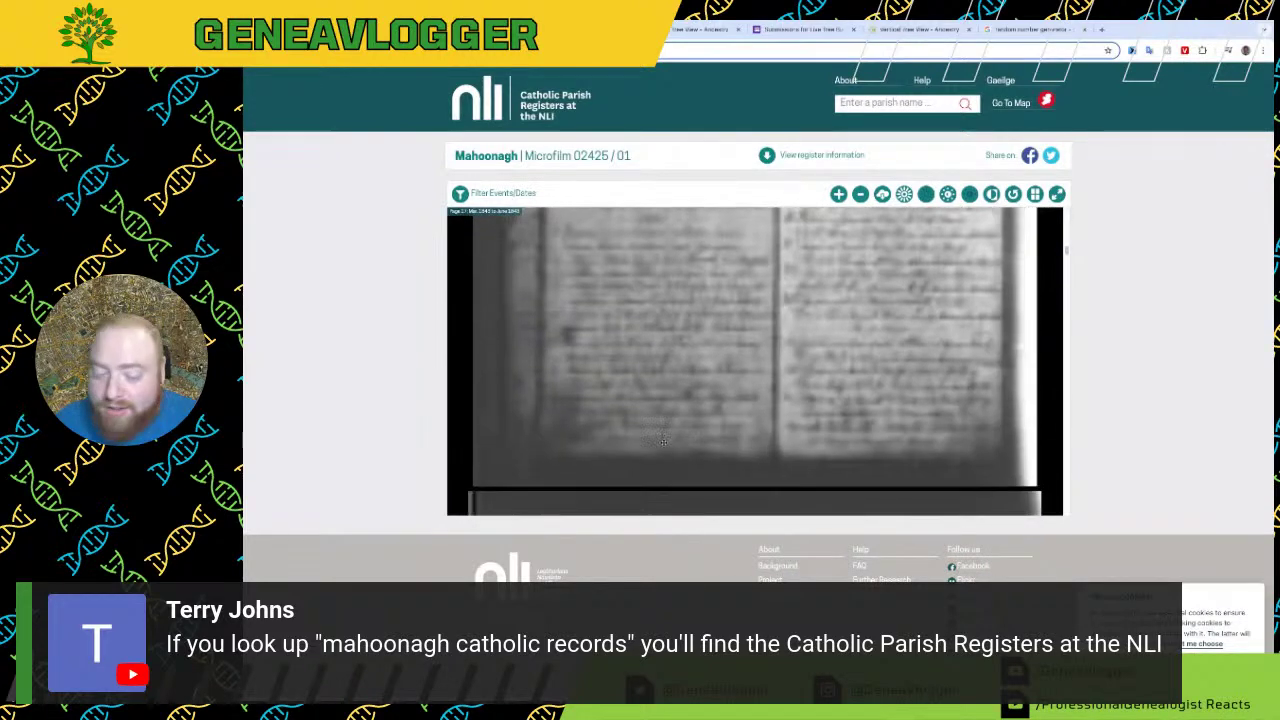
{"action": "scroll", "coordinate": [663, 440], "scroll_direction": "down", "scroll_amount": 1}
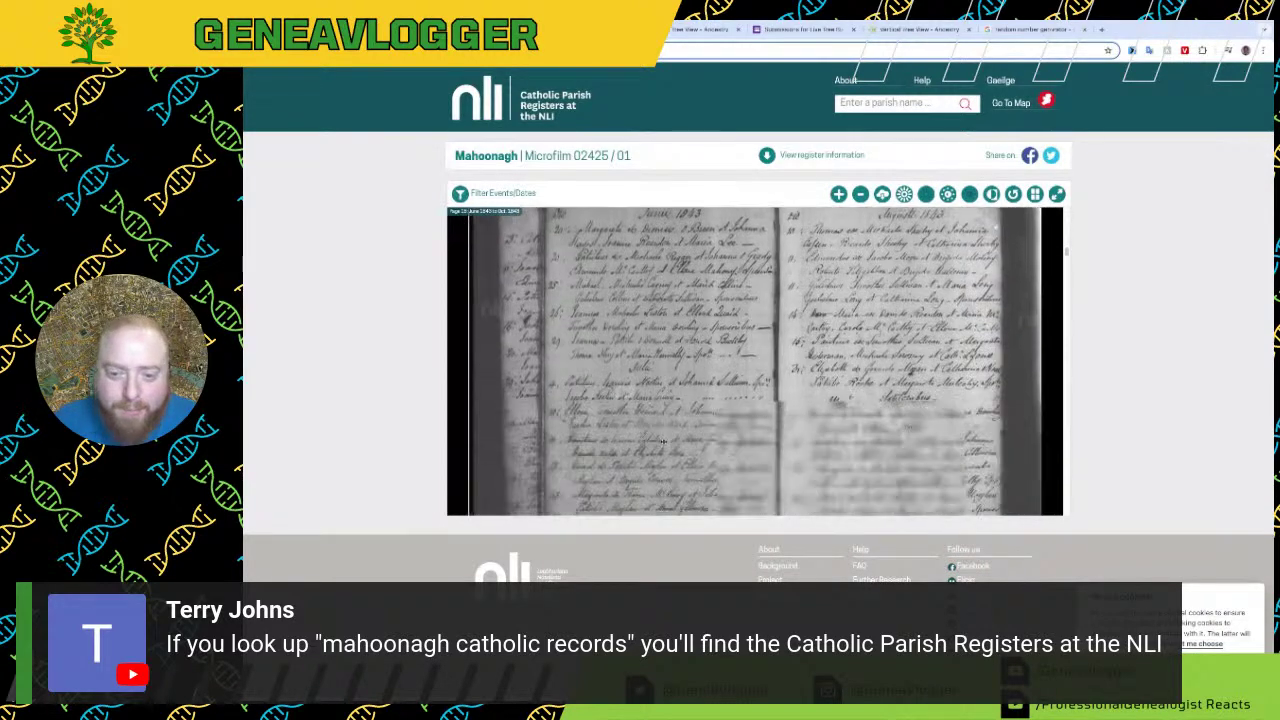
{"action": "scroll", "coordinate": [661, 443], "scroll_direction": "down", "scroll_amount": 3}
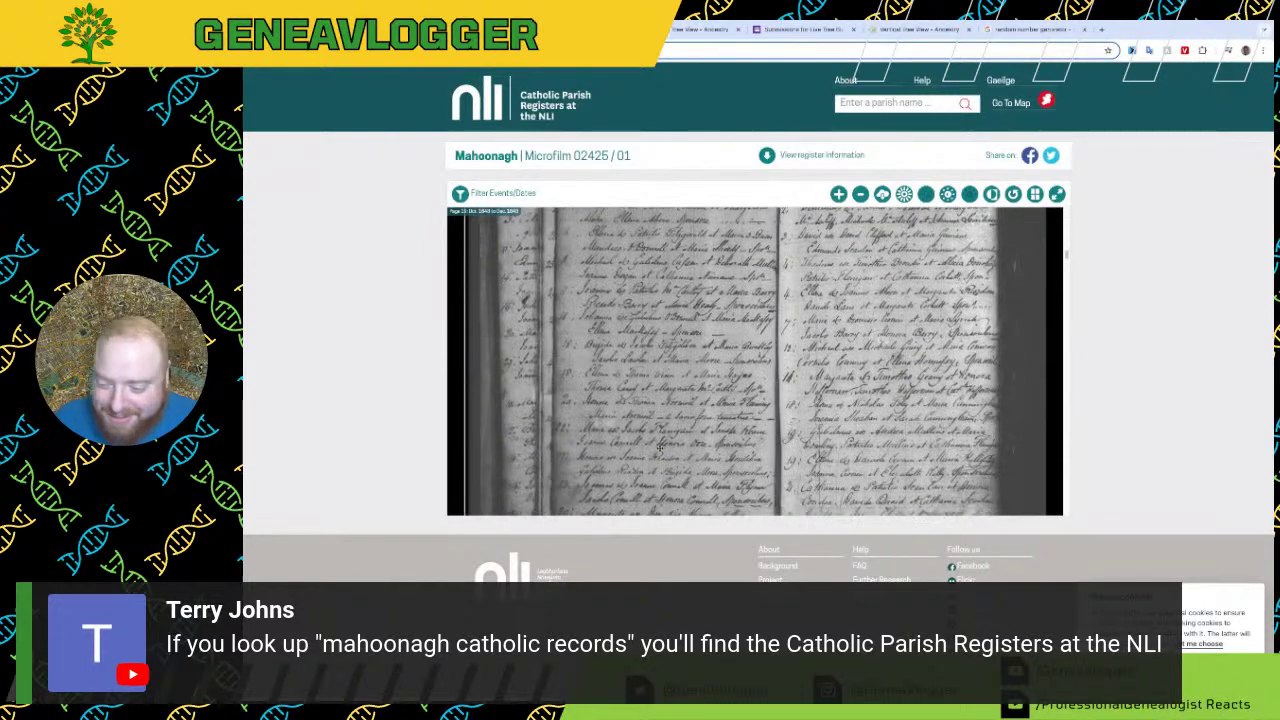
{"action": "scroll", "coordinate": [1066, 256], "scroll_direction": "down", "scroll_amount": 5}
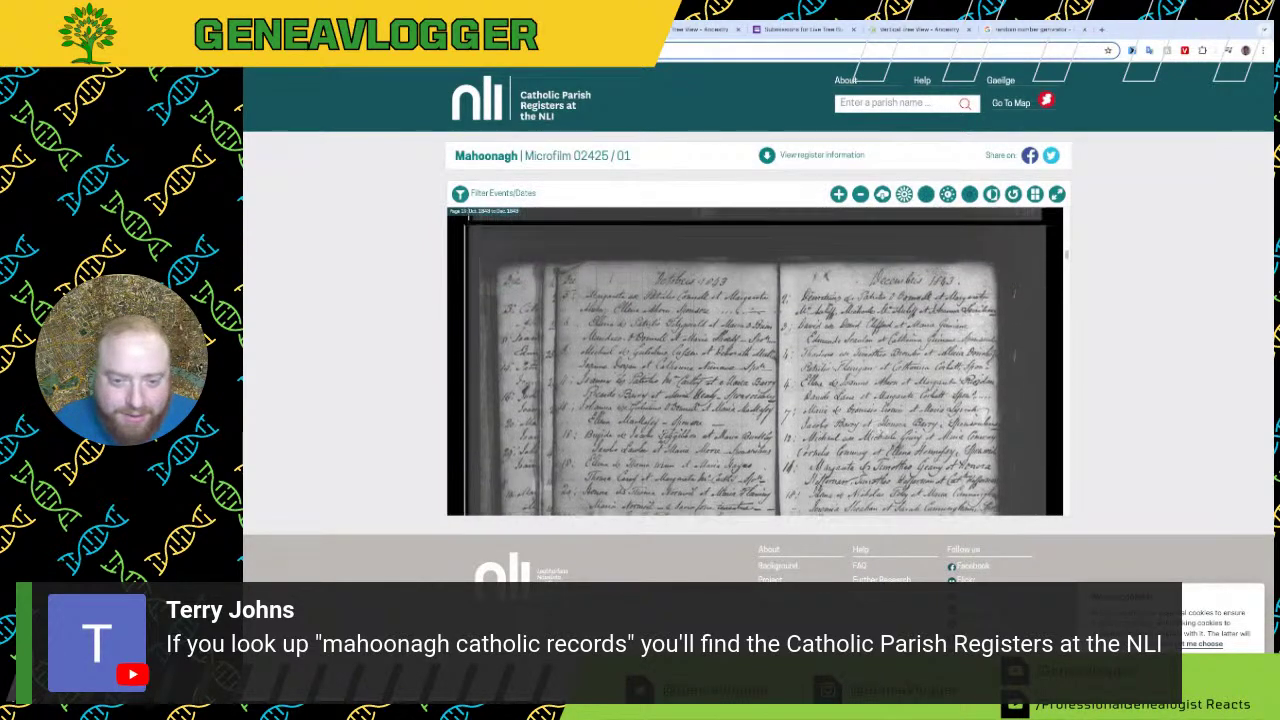
Step: Jump ahead in the register to the April 1850 baptism pages
{"action": "scroll", "coordinate": [1066, 260], "scroll_direction": "down", "scroll_amount": 3}
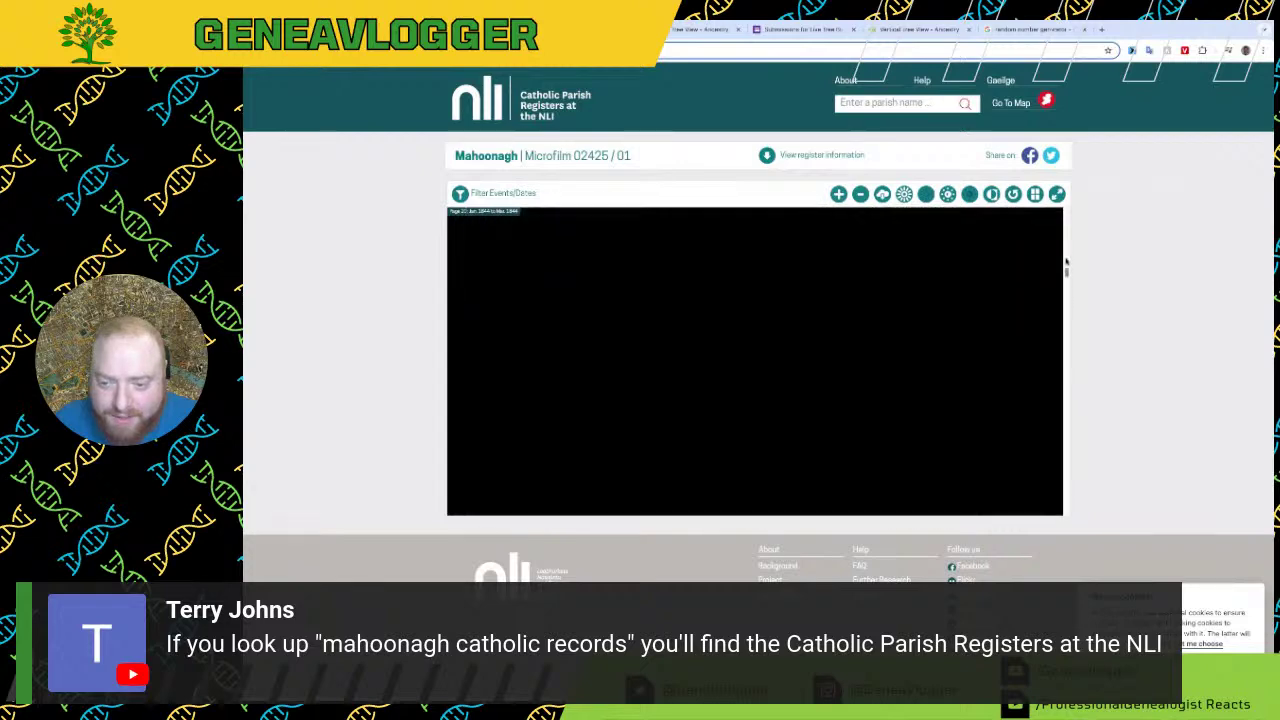
{"action": "scroll", "coordinate": [1008, 388], "scroll_direction": "down", "scroll_amount": 2}
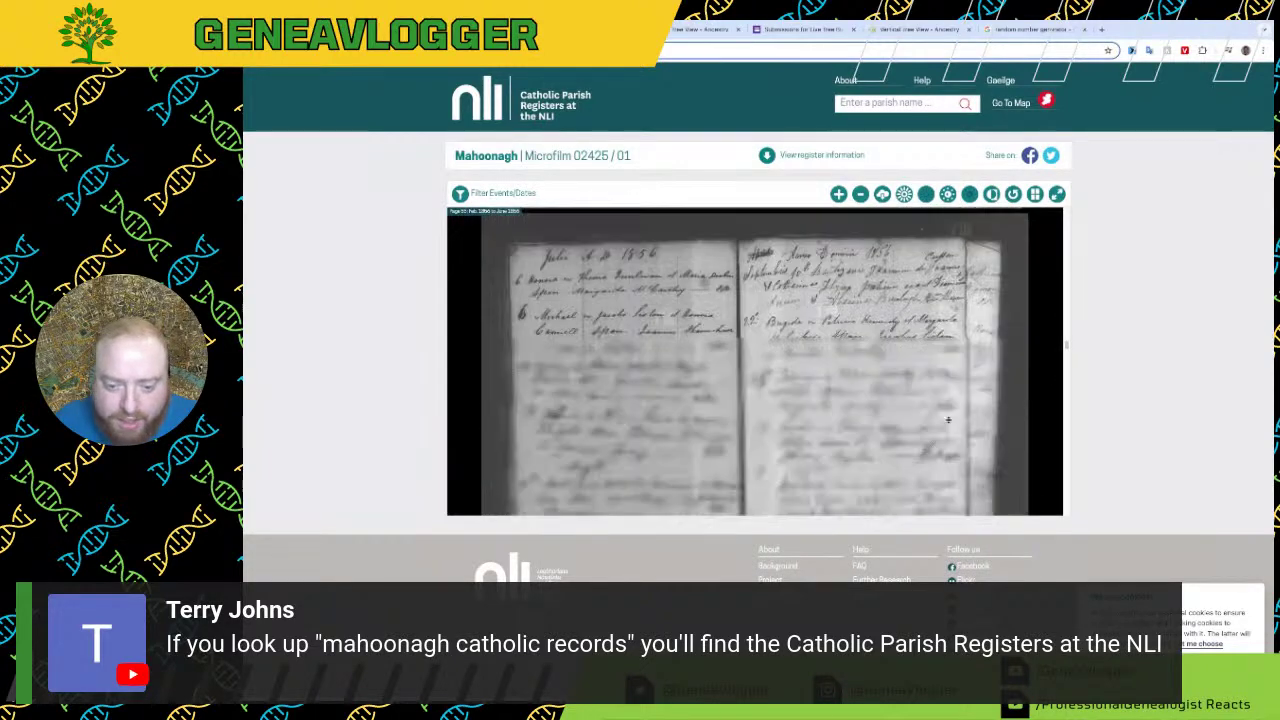
{"action": "scroll", "coordinate": [949, 416], "scroll_direction": "down", "scroll_amount": 3}
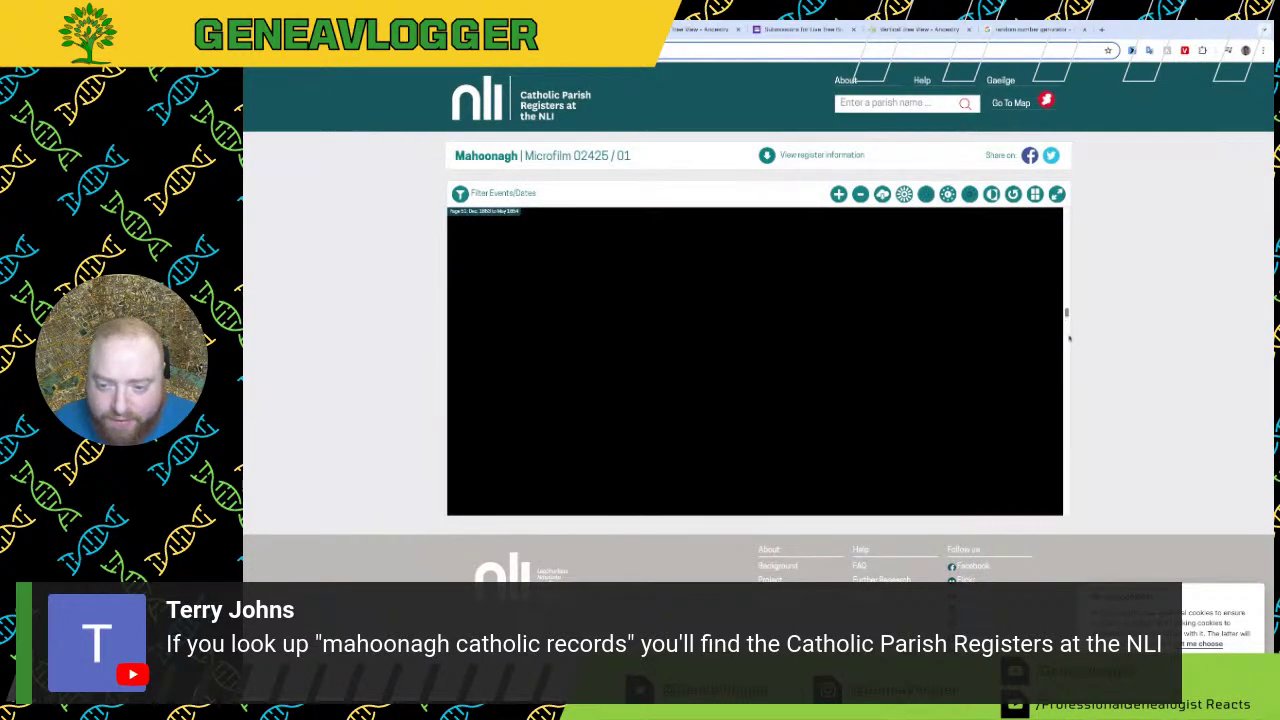
{"action": "scroll", "coordinate": [866, 387], "scroll_direction": "down", "scroll_amount": 3}
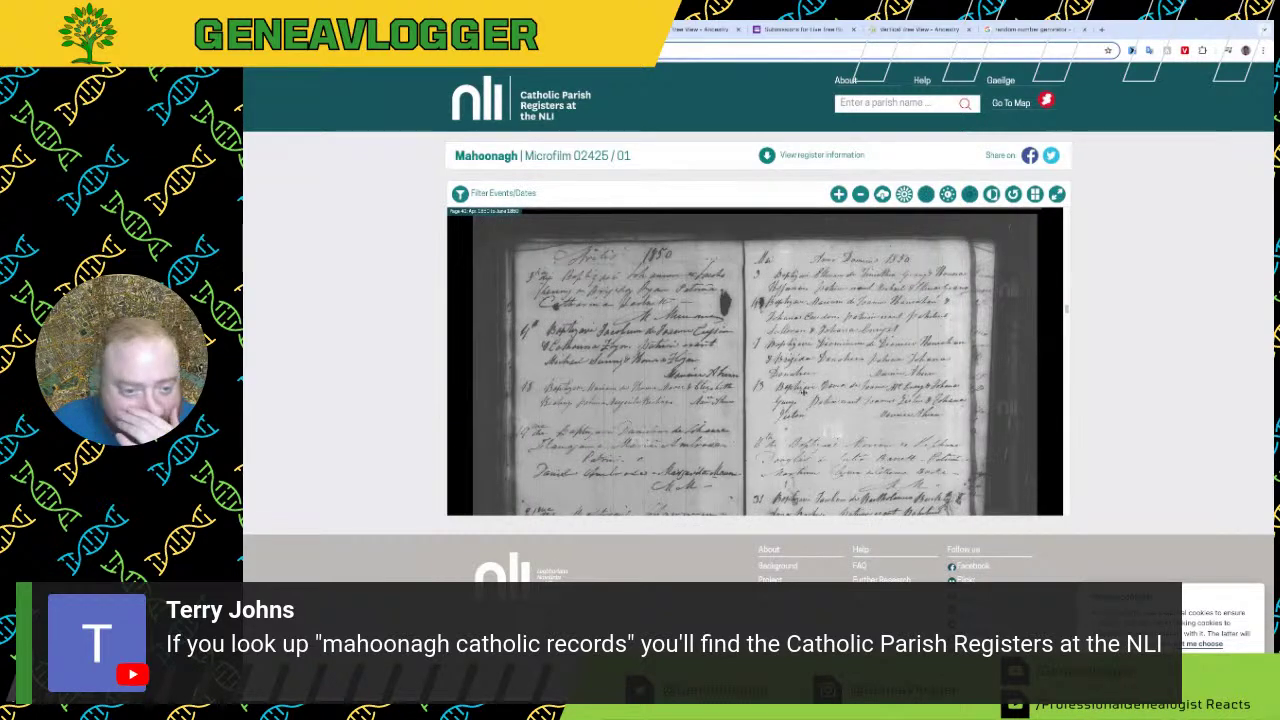
Step: Examine the baptism entries from November 1849 to April 1850 for the elder son's baptism
{"action": "scroll", "coordinate": [745, 403], "scroll_direction": "up", "scroll_amount": 2}
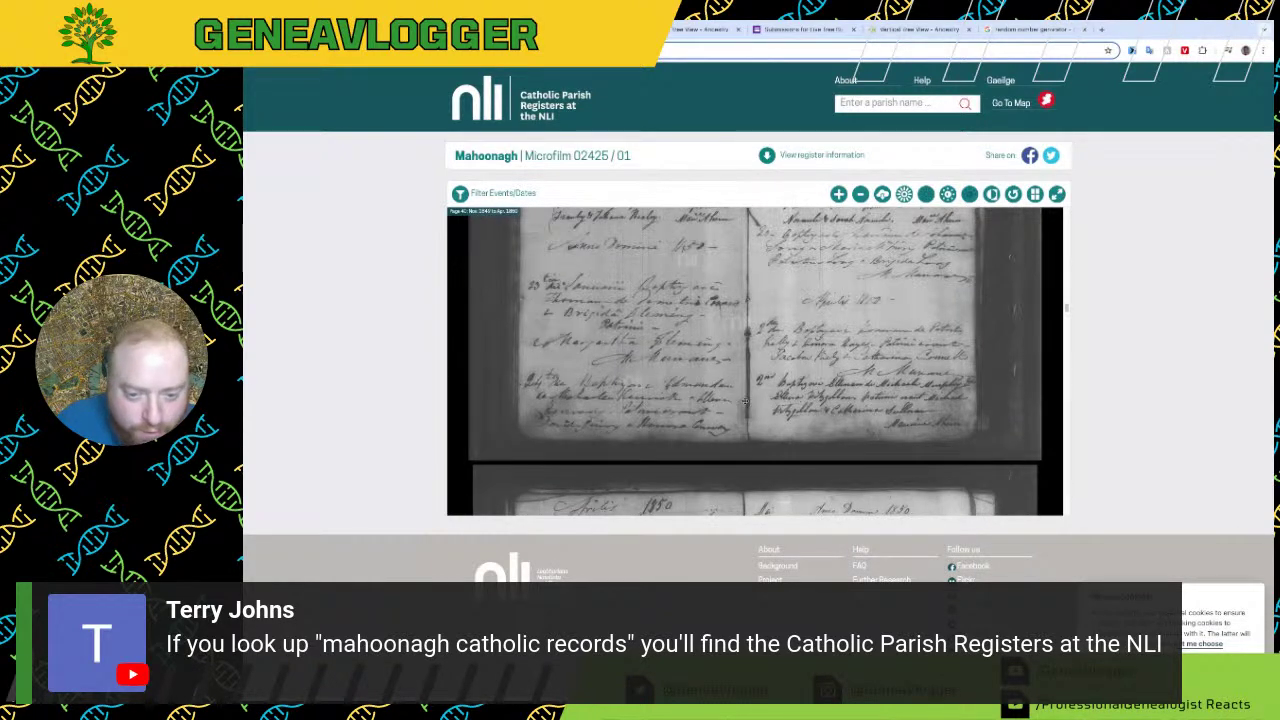
{"action": "scroll", "coordinate": [741, 401], "scroll_direction": "up", "scroll_amount": 1}
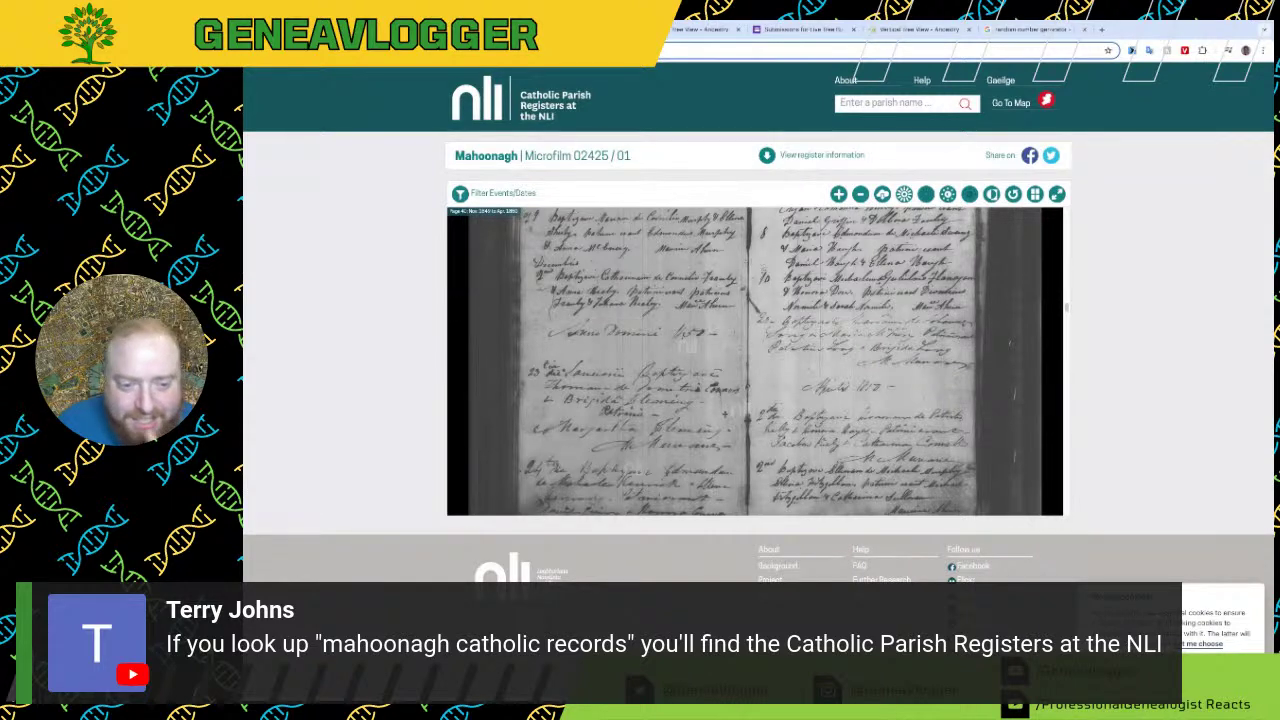
{"action": "scroll", "coordinate": [725, 412], "scroll_direction": "up", "scroll_amount": 1}
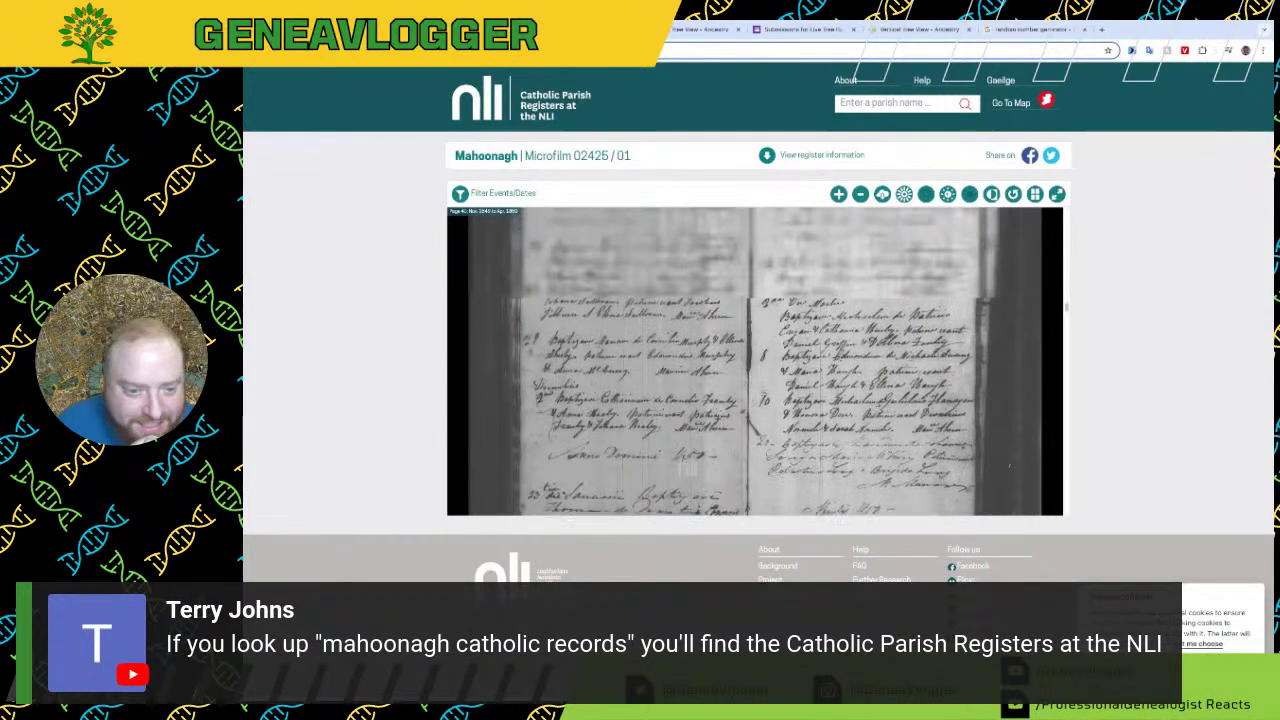
{"action": "scroll", "coordinate": [625, 424], "scroll_direction": "up", "scroll_amount": 2}
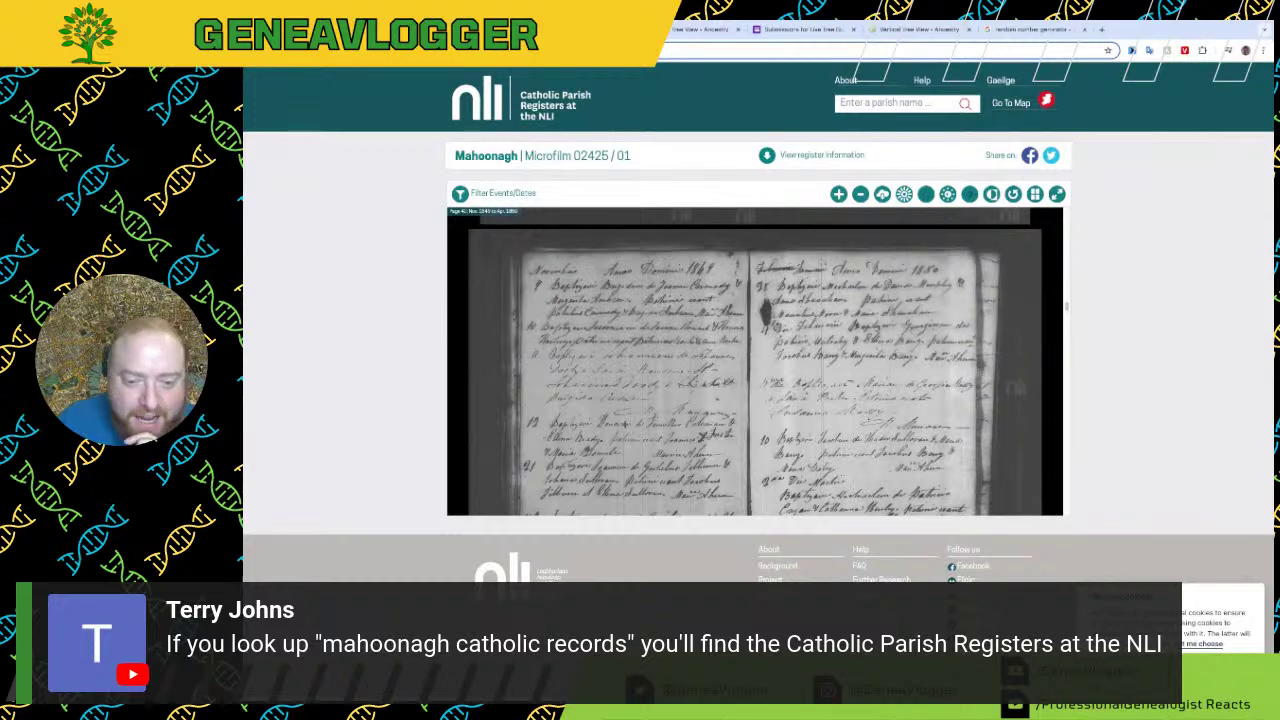
{"action": "scroll", "coordinate": [612, 427], "scroll_direction": "down", "scroll_amount": 3}
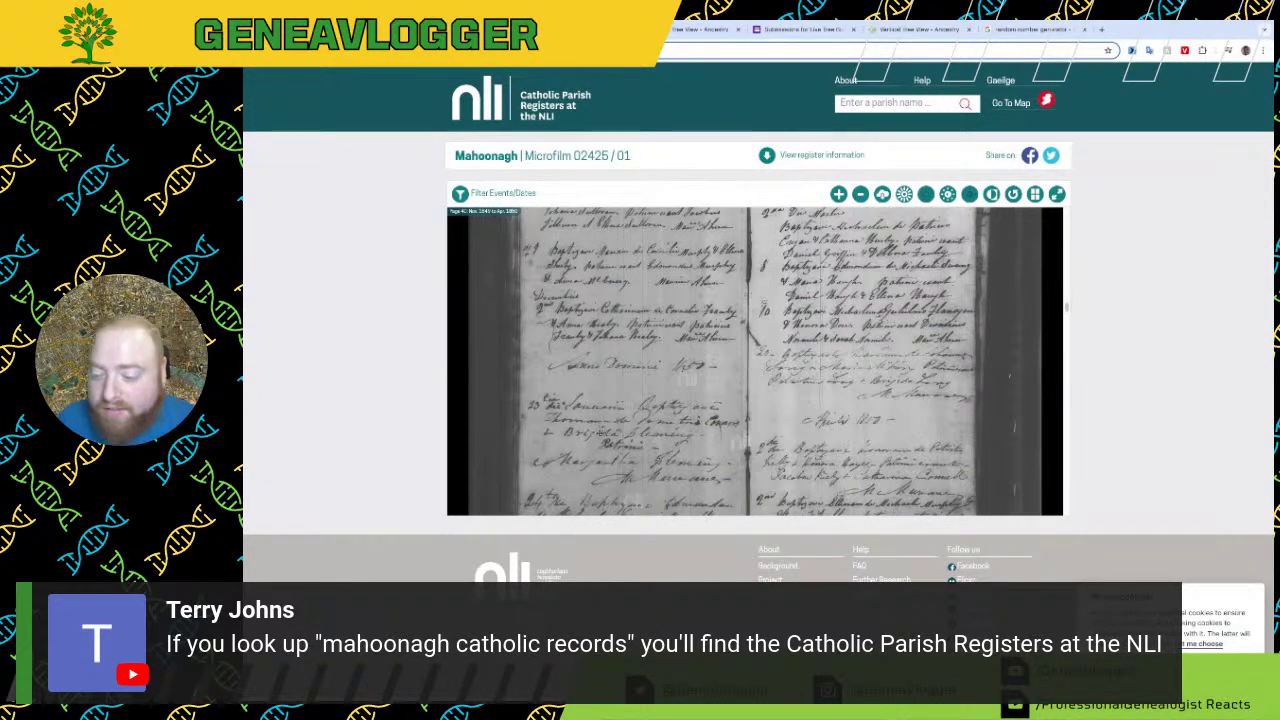
{"action": "scroll", "coordinate": [604, 425], "scroll_direction": "down", "scroll_amount": 1}
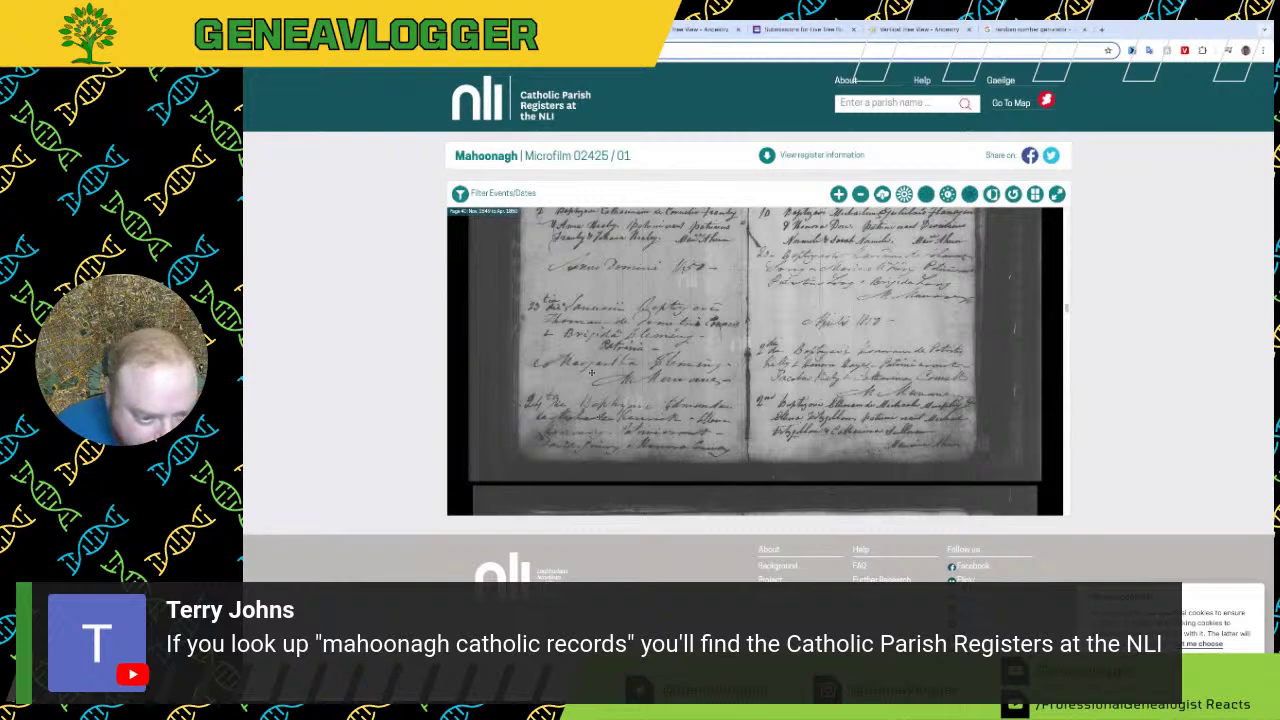
{"action": "scroll", "coordinate": [591, 372], "scroll_direction": "up", "scroll_amount": 1}
{"action": "scroll", "coordinate": [600, 405], "scroll_direction": "up", "scroll_amount": 1}
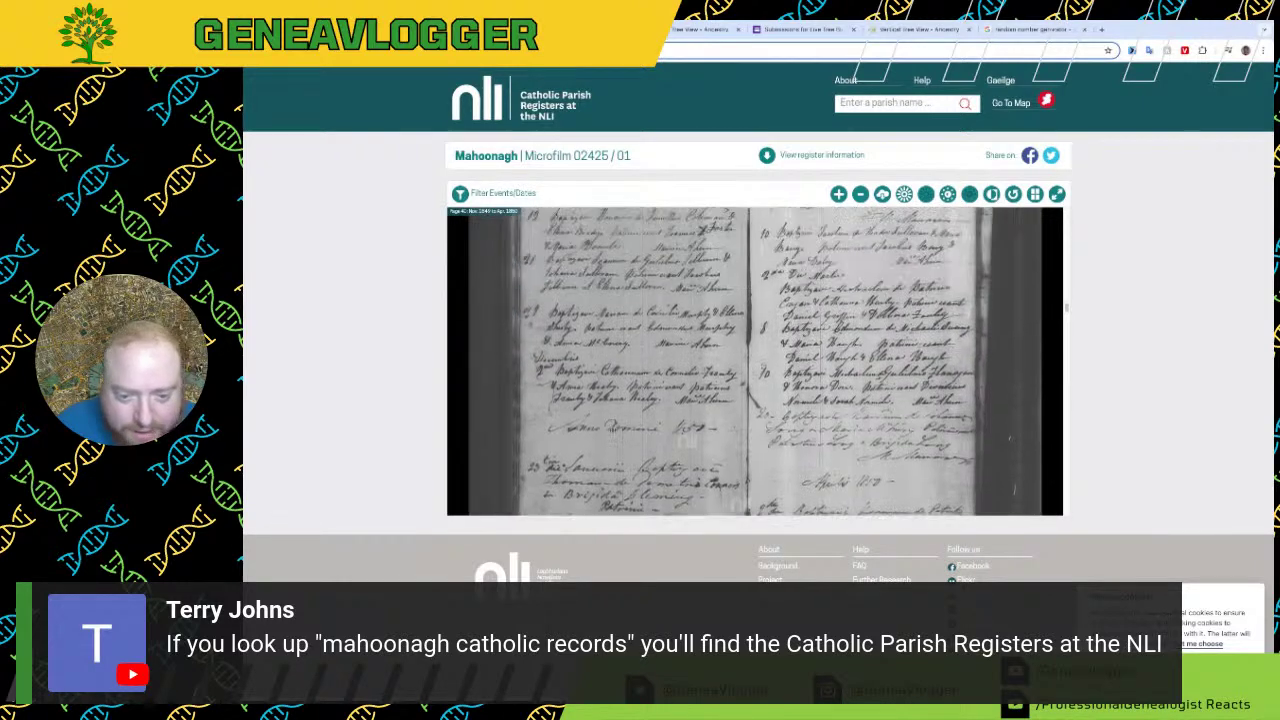
{"action": "scroll", "coordinate": [688, 440], "scroll_direction": "up", "scroll_amount": 3}
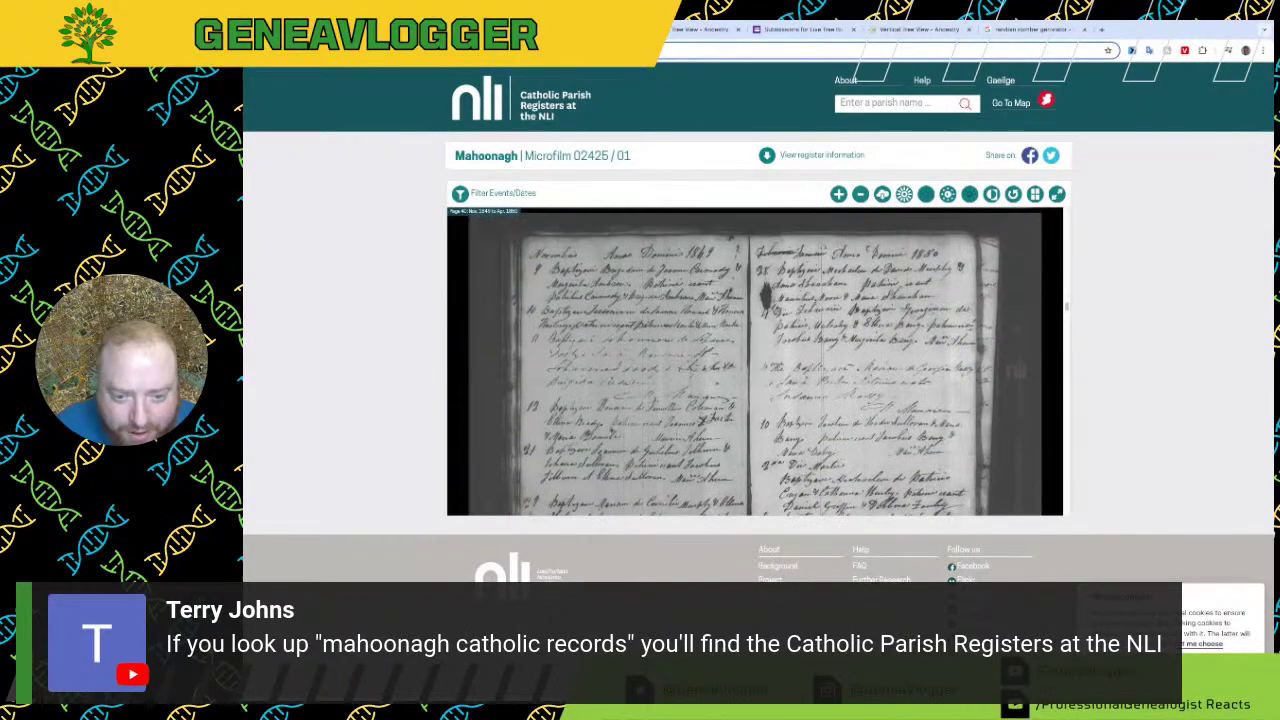
Step: Enlarge the November 1849 to April 1850 register spread and examine the January and February 1850 baptism entries
{"action": "left_click", "coordinate": [838, 194]}
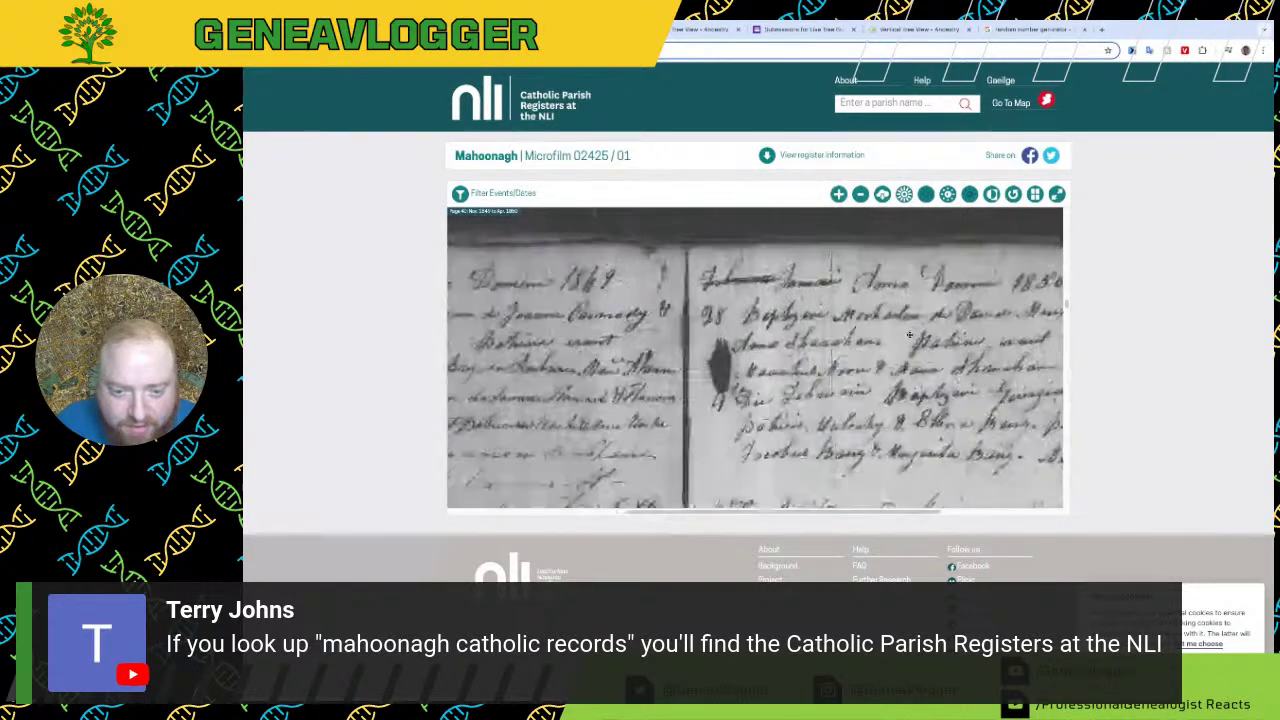
{"action": "left_click_drag", "start_coordinate": [909, 335], "coordinate": [779, 335]}
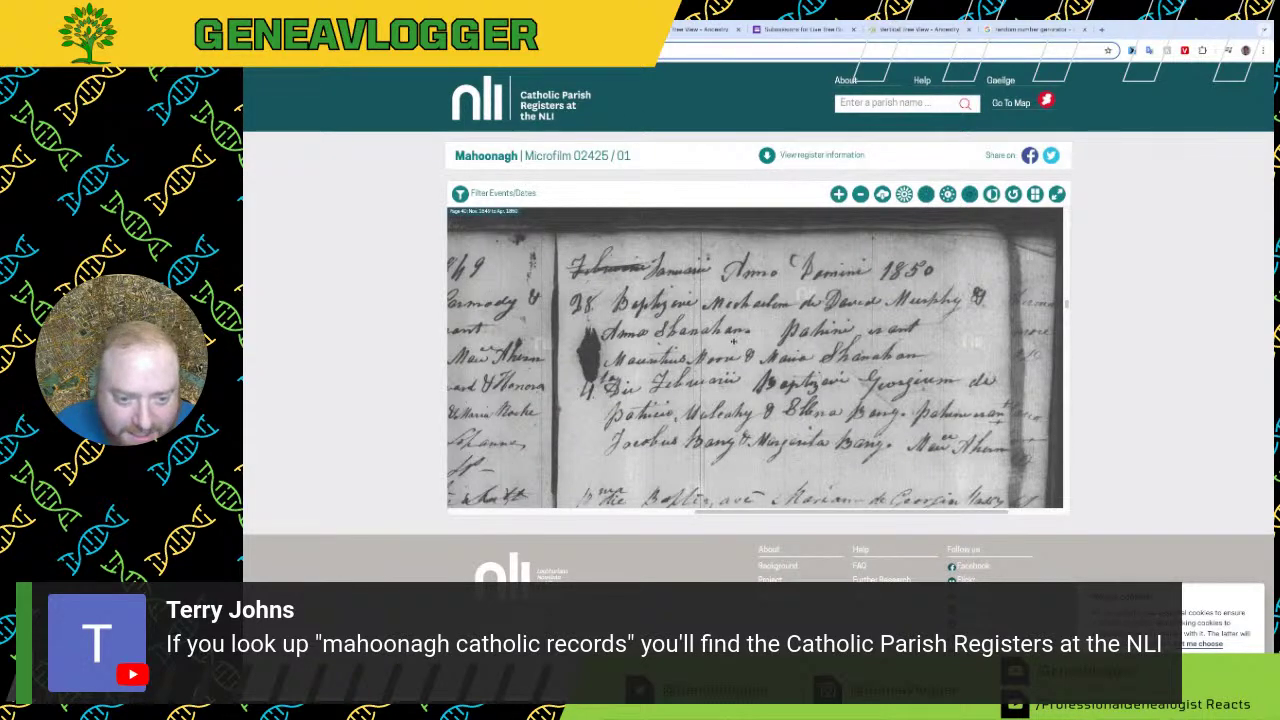
{"action": "left_click_drag", "start_coordinate": [760, 360], "coordinate": [757, 354]}
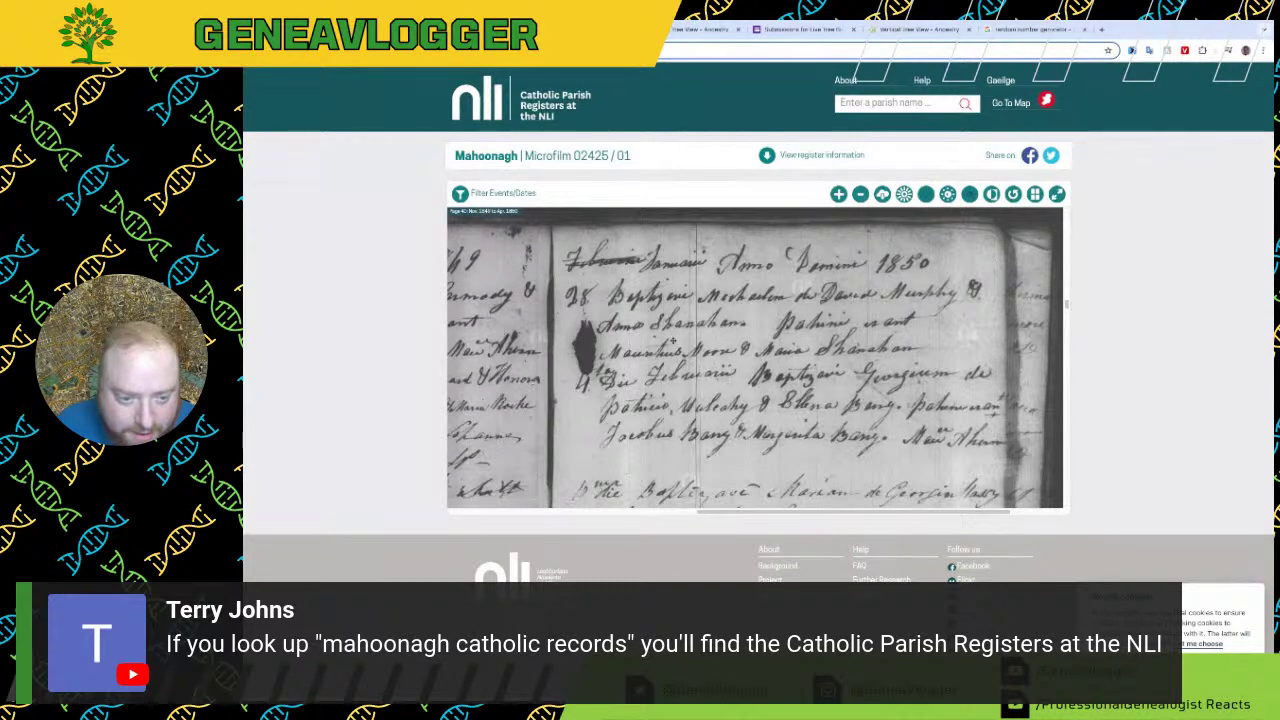
{"action": "left_click_drag", "start_coordinate": [760, 360], "coordinate": [760, 345]}
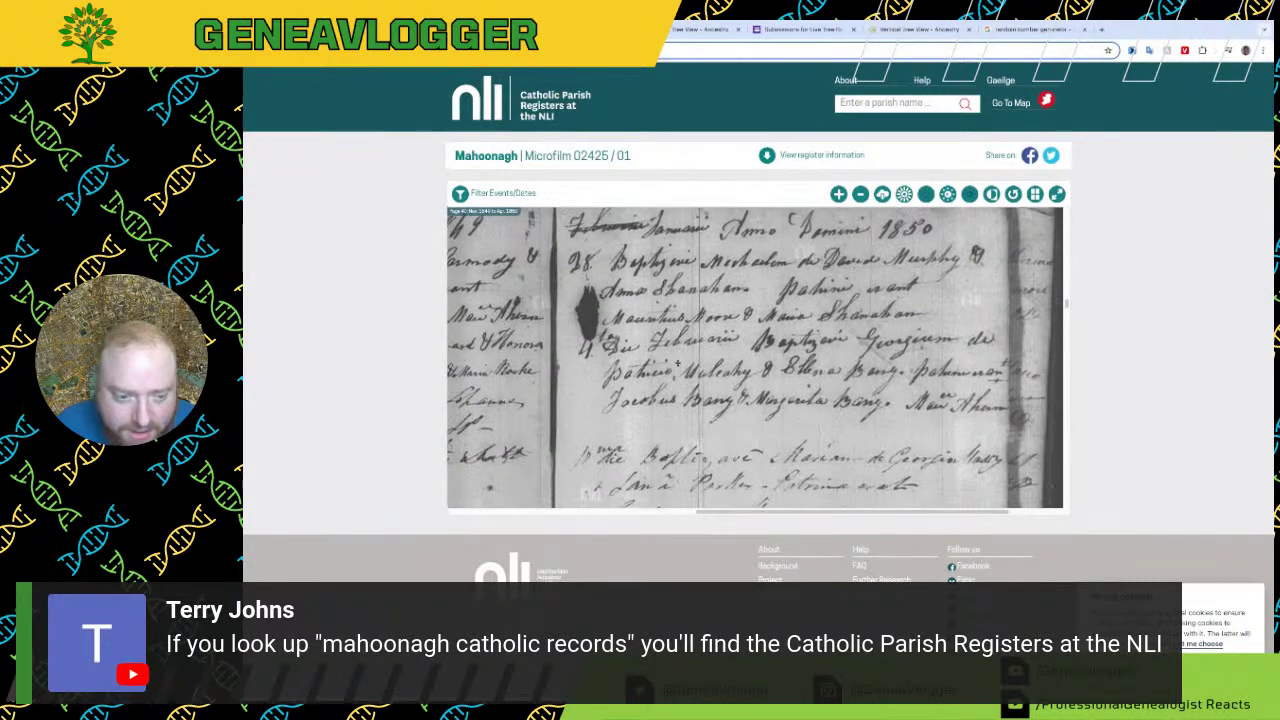
{"action": "left_click_drag", "start_coordinate": [640, 480], "coordinate": [781, 291]}
{"action": "scroll", "coordinate": [781, 291], "scroll_direction": "down", "scroll_amount": 10}
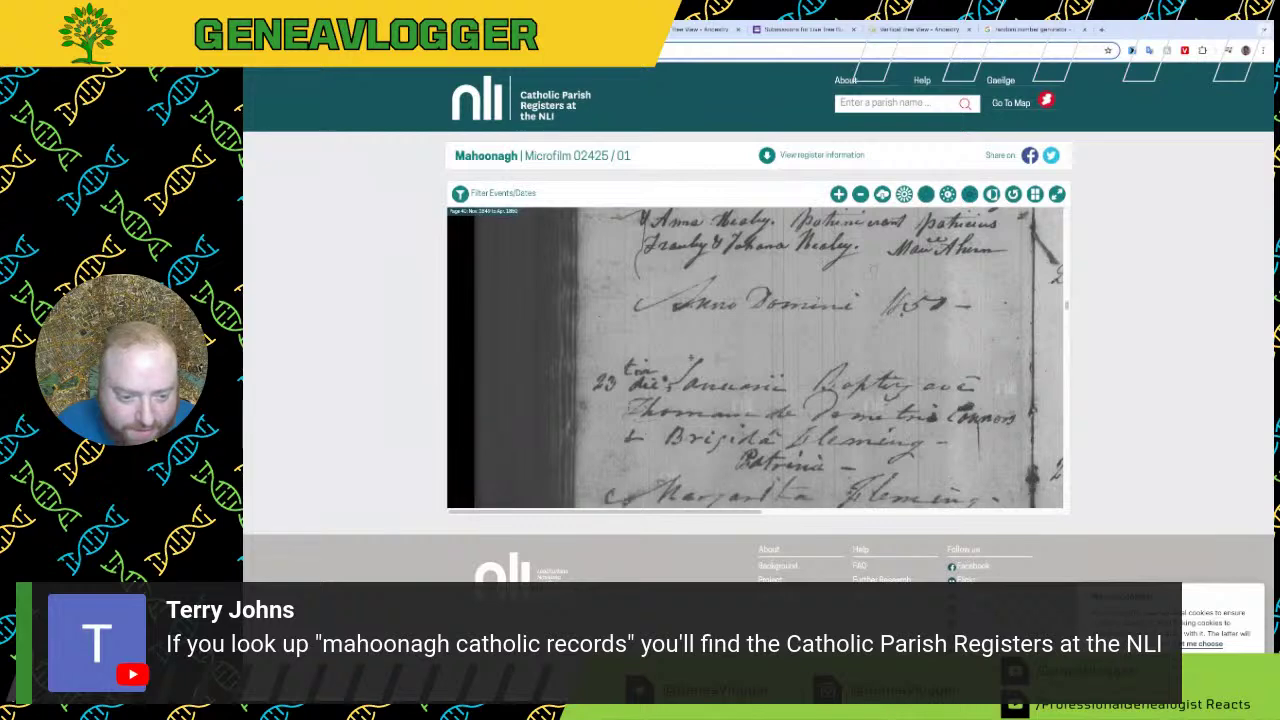
{"action": "scroll", "coordinate": [741, 289], "scroll_direction": "down", "scroll_amount": 3}
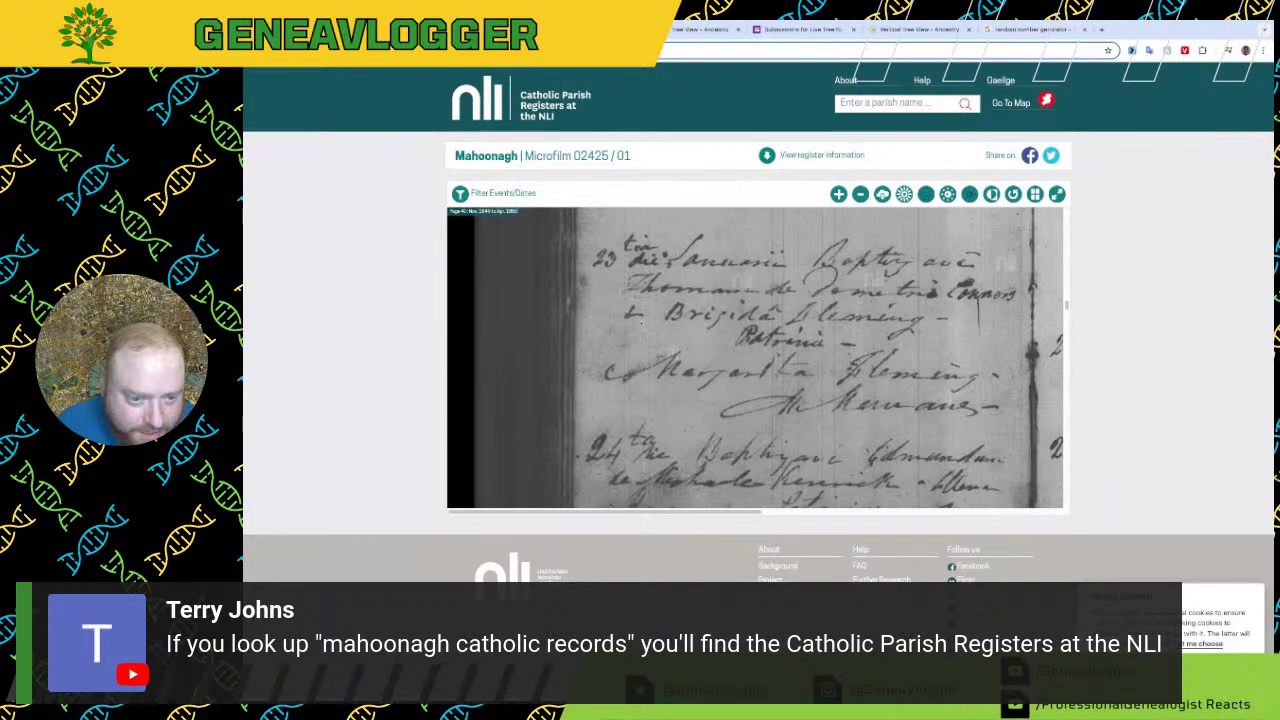
{"action": "scroll", "coordinate": [873, 383], "scroll_direction": "down", "scroll_amount": 1}
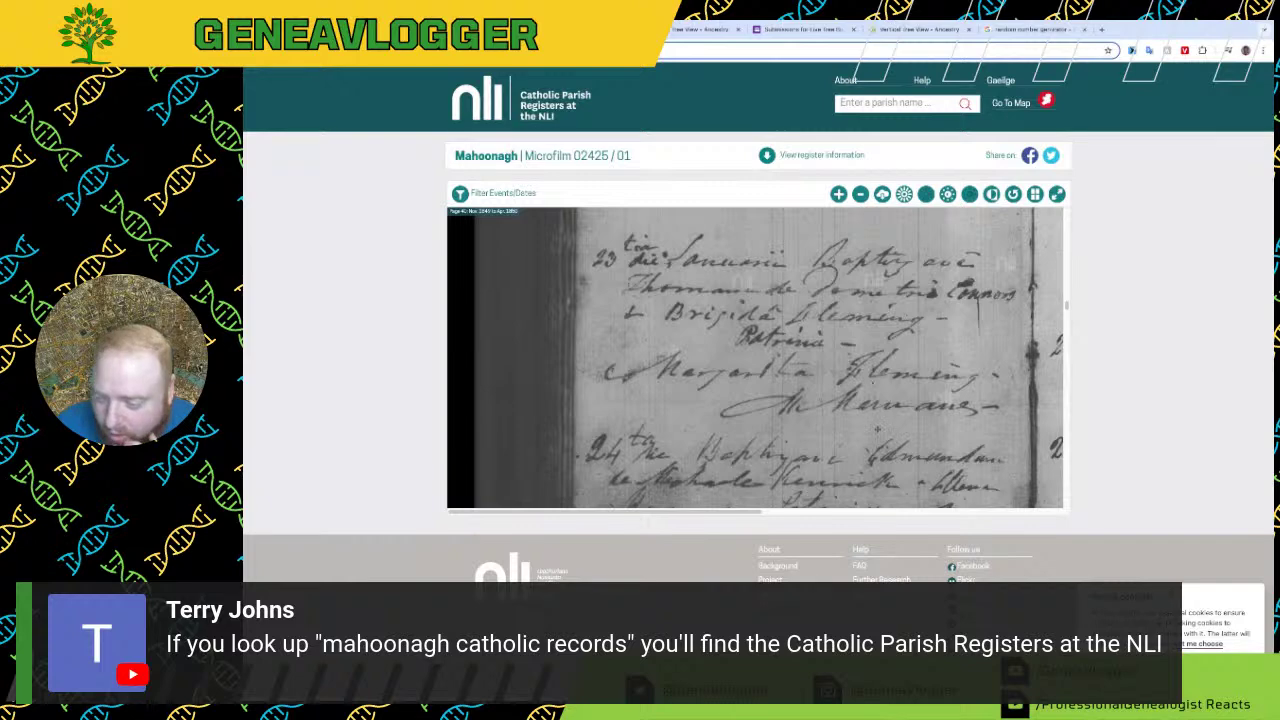
{"action": "left_click_drag", "start_coordinate": [875, 432], "coordinate": [726, 424]}
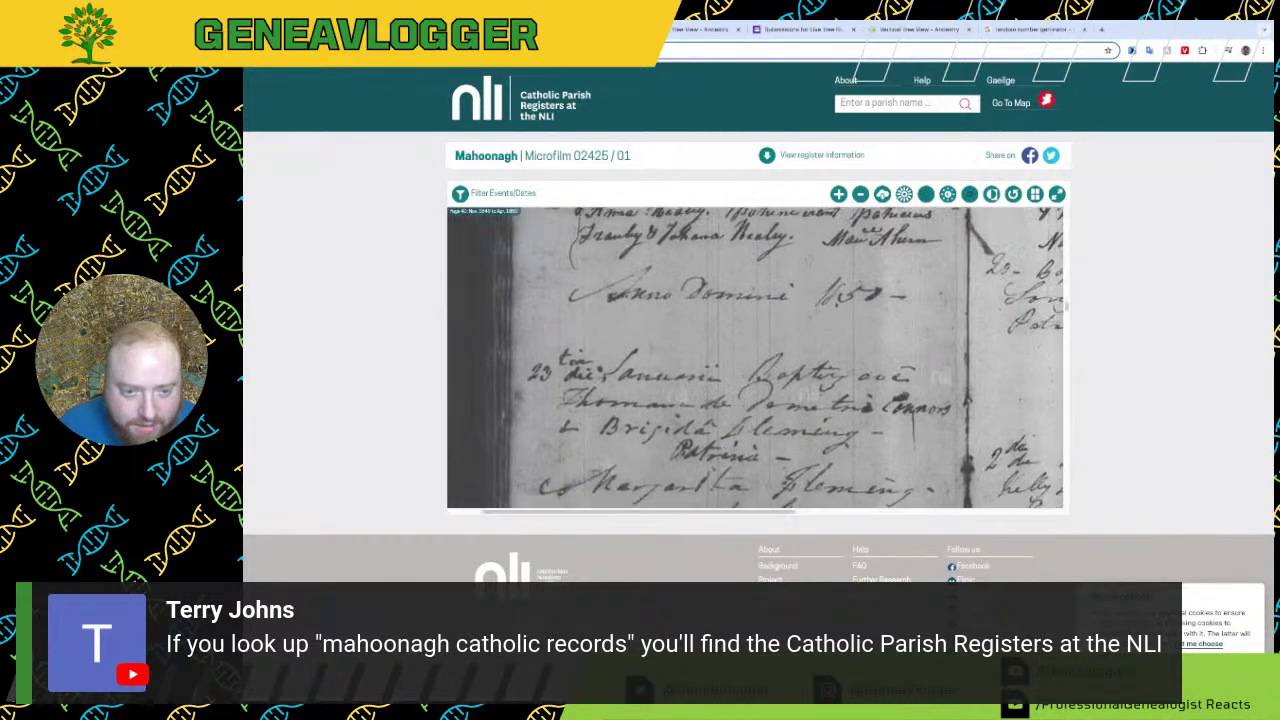
Step: Recheck the right-hand register page for the elder son's baptism, from the January 1850 entries through March 1850
{"action": "scroll", "coordinate": [809, 323], "scroll_direction": "right", "scroll_amount": 5}
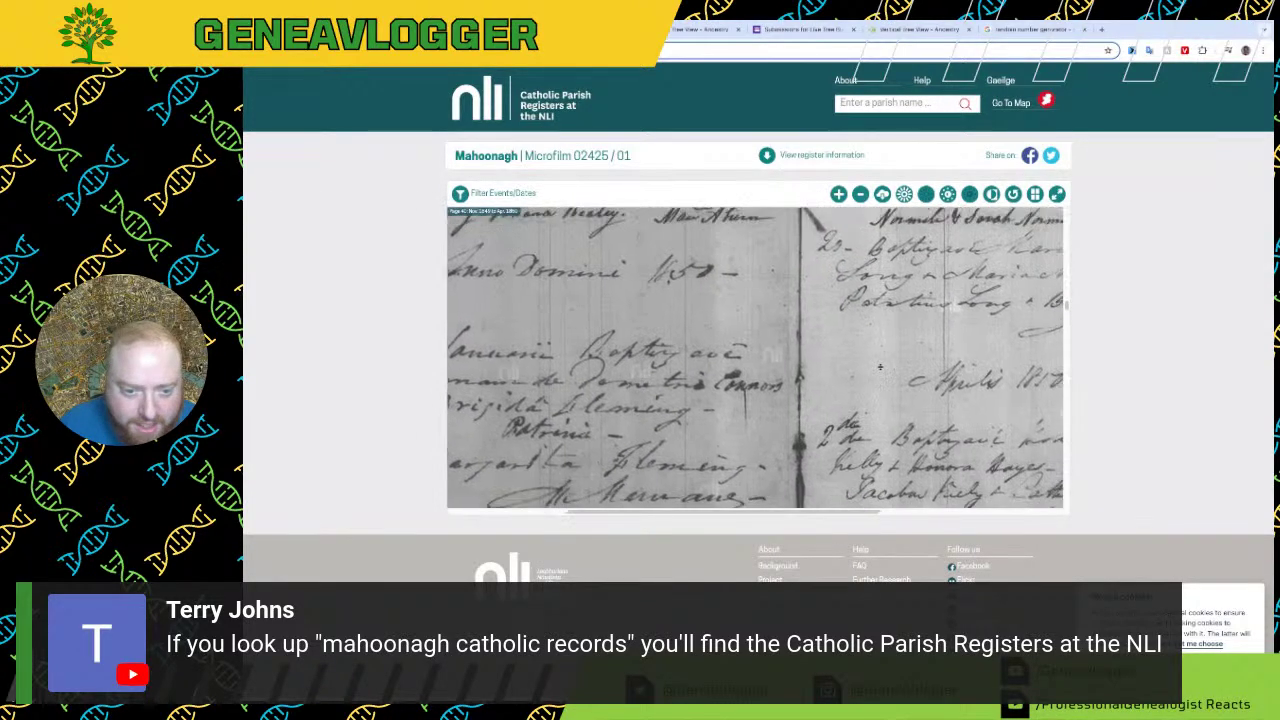
{"action": "scroll", "coordinate": [755, 358], "scroll_direction": "up", "scroll_amount": 10}
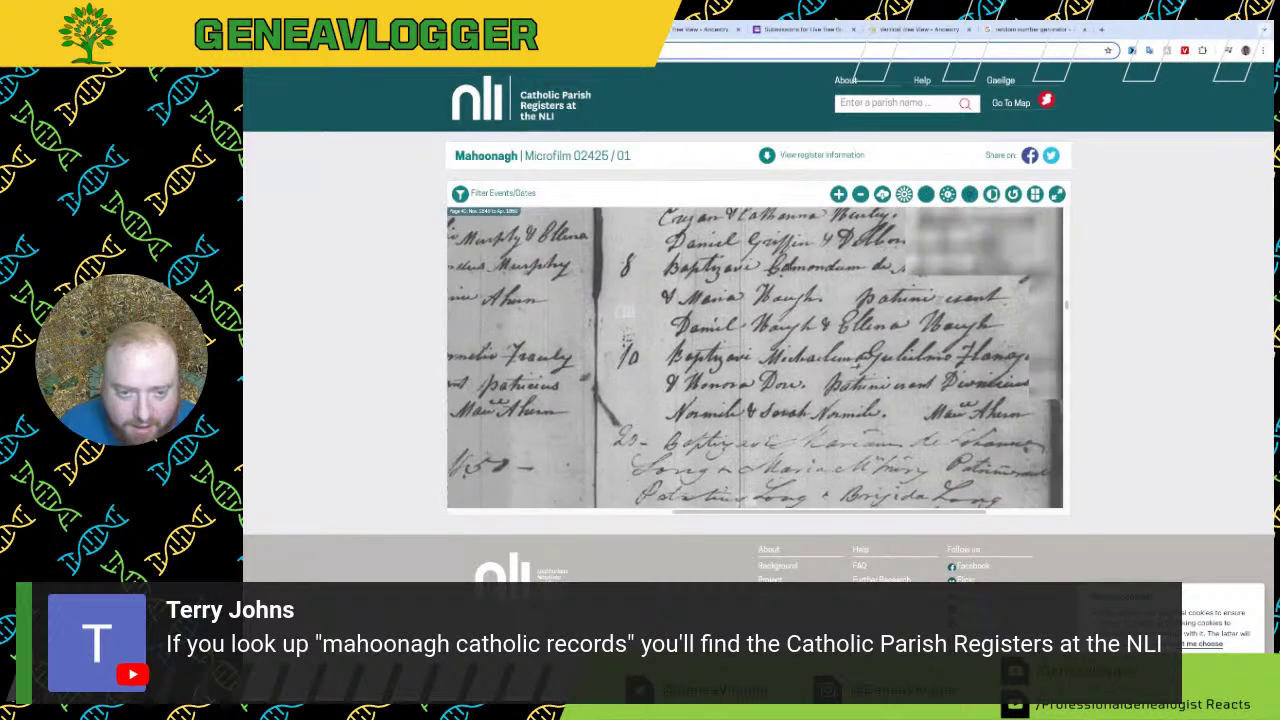
{"action": "scroll", "coordinate": [755, 358], "scroll_direction": "up", "scroll_amount": 5}
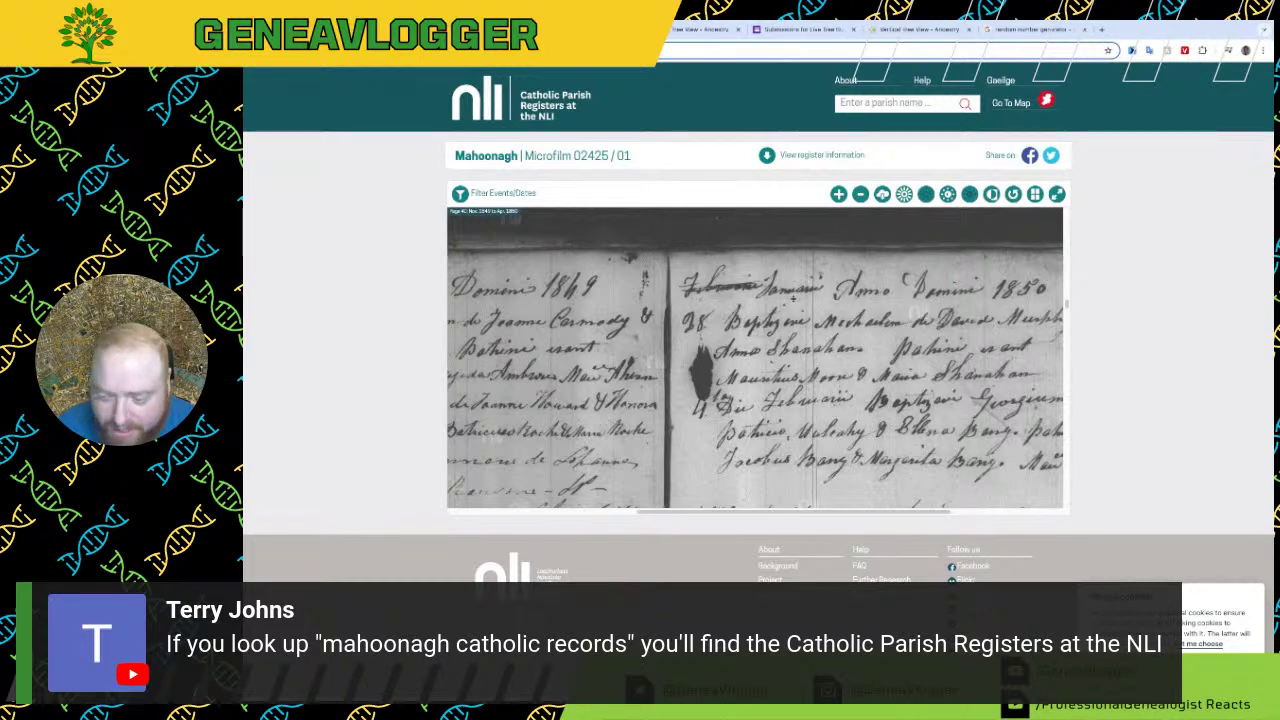
{"action": "scroll", "coordinate": [754, 430], "scroll_direction": "down", "scroll_amount": 5}
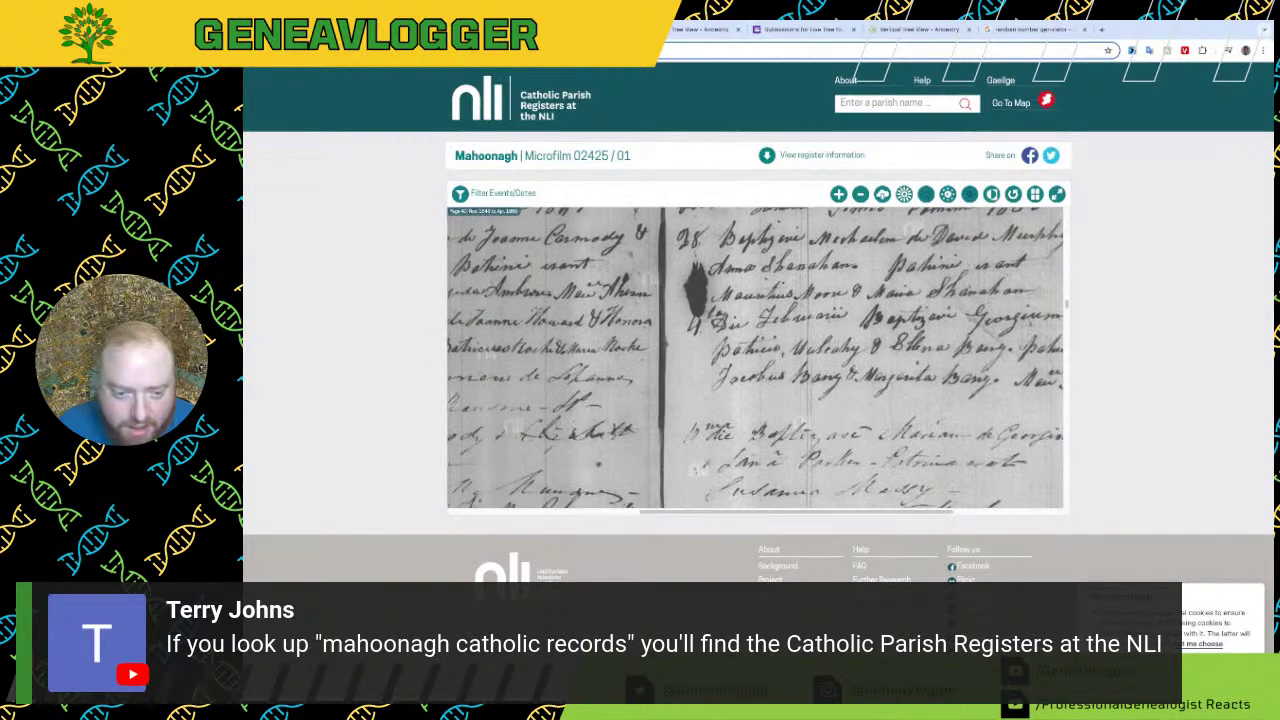
{"action": "scroll", "coordinate": [754, 430], "scroll_direction": "up", "scroll_amount": 6}
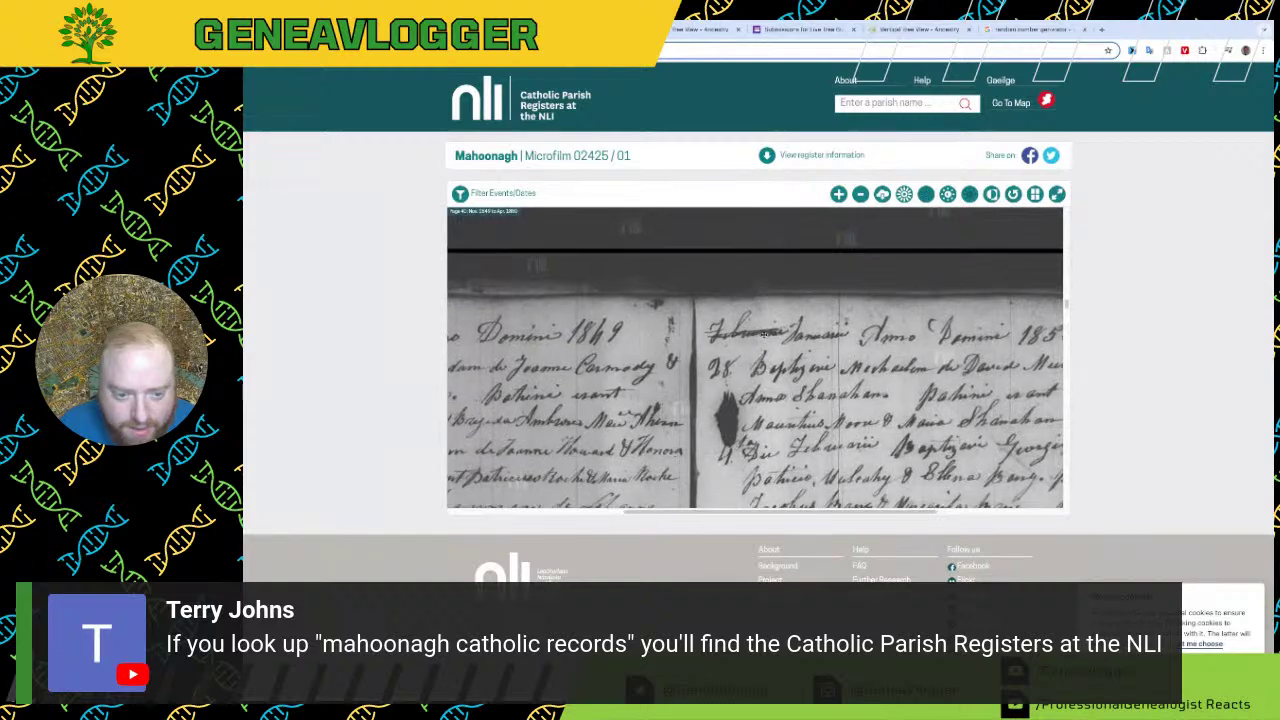
{"action": "scroll", "coordinate": [783, 384], "scroll_direction": "down", "scroll_amount": 3}
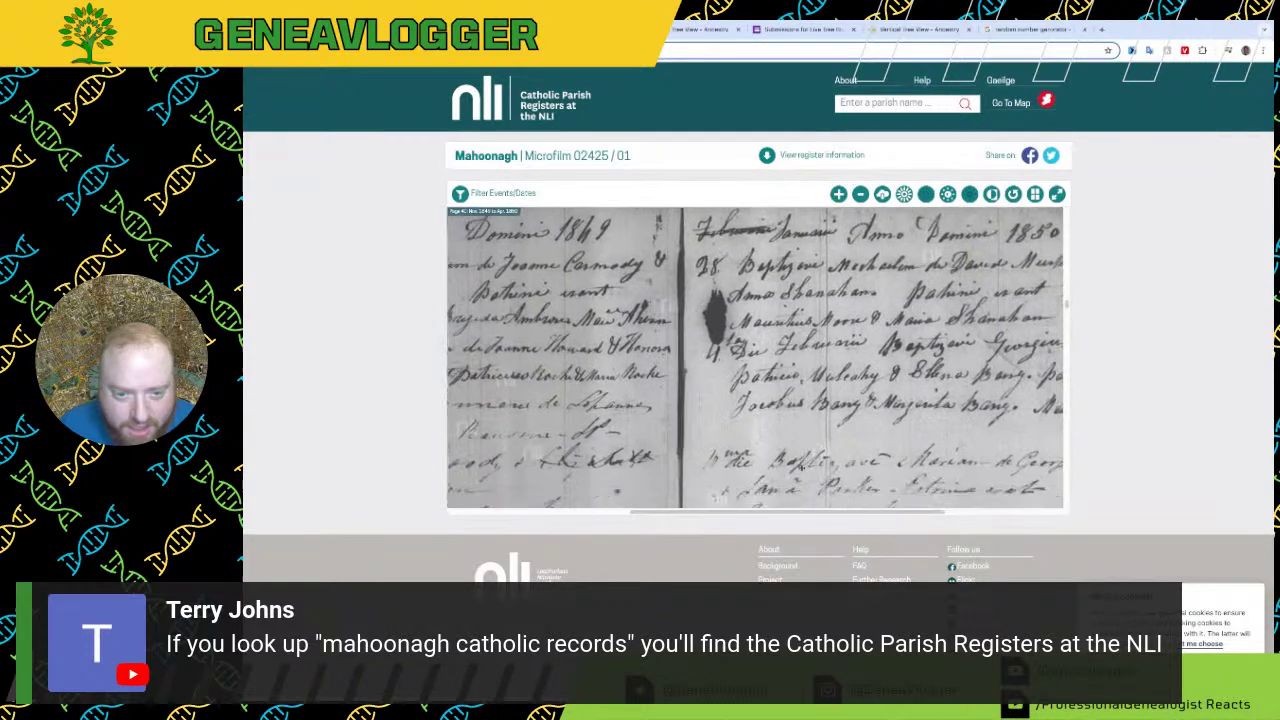
{"action": "scroll", "coordinate": [783, 384], "scroll_direction": "down", "scroll_amount": 5}
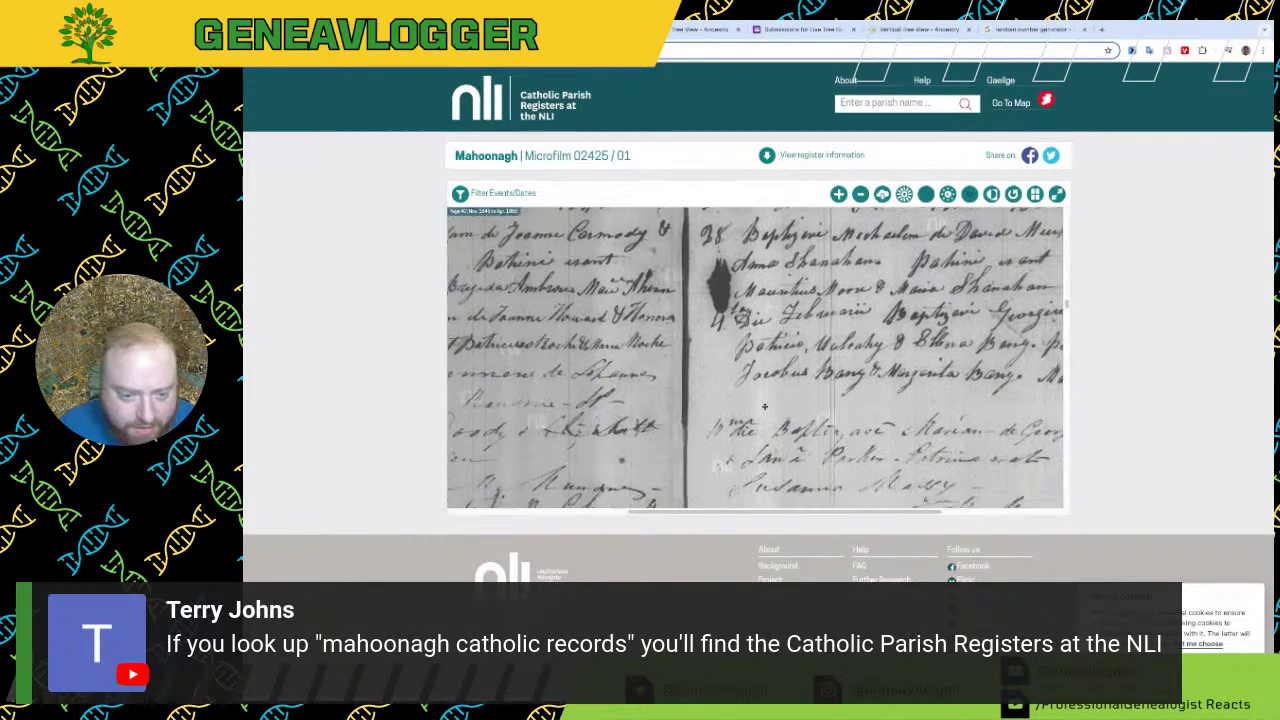
{"action": "scroll", "coordinate": [755, 358], "scroll_direction": "down", "scroll_amount": 3}
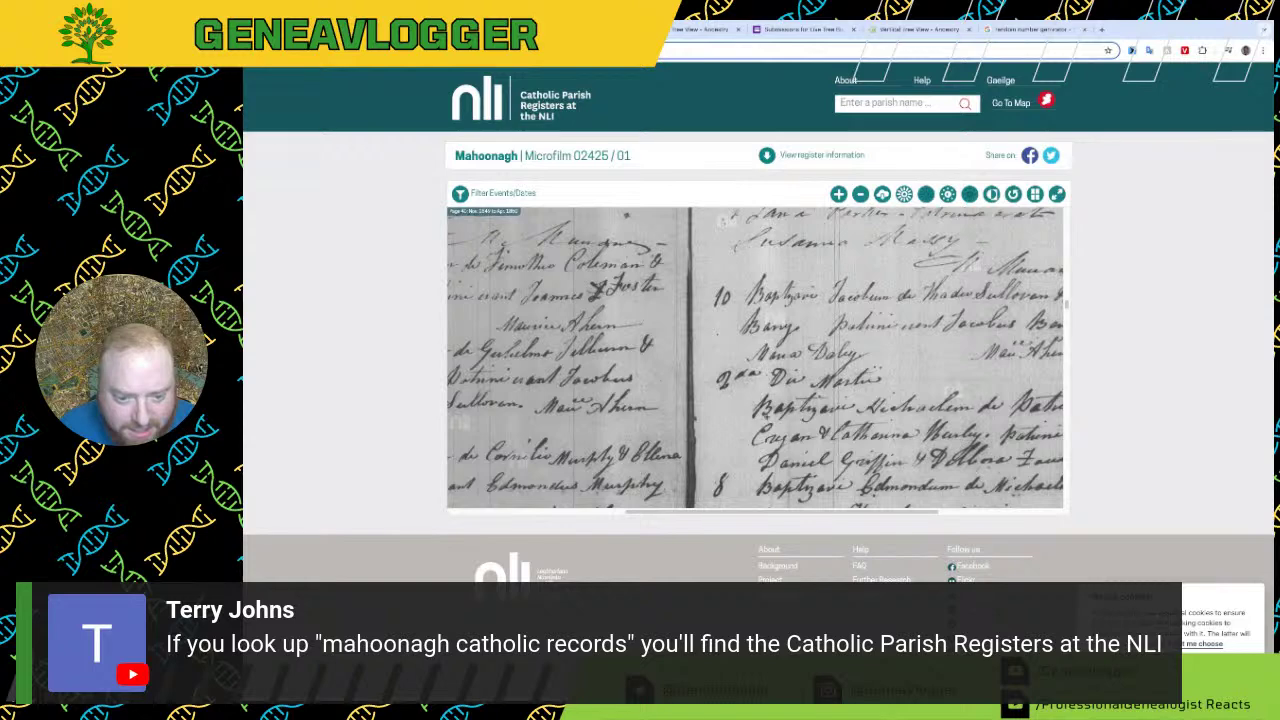
{"action": "scroll", "coordinate": [784, 334], "scroll_direction": "down", "scroll_amount": 8}
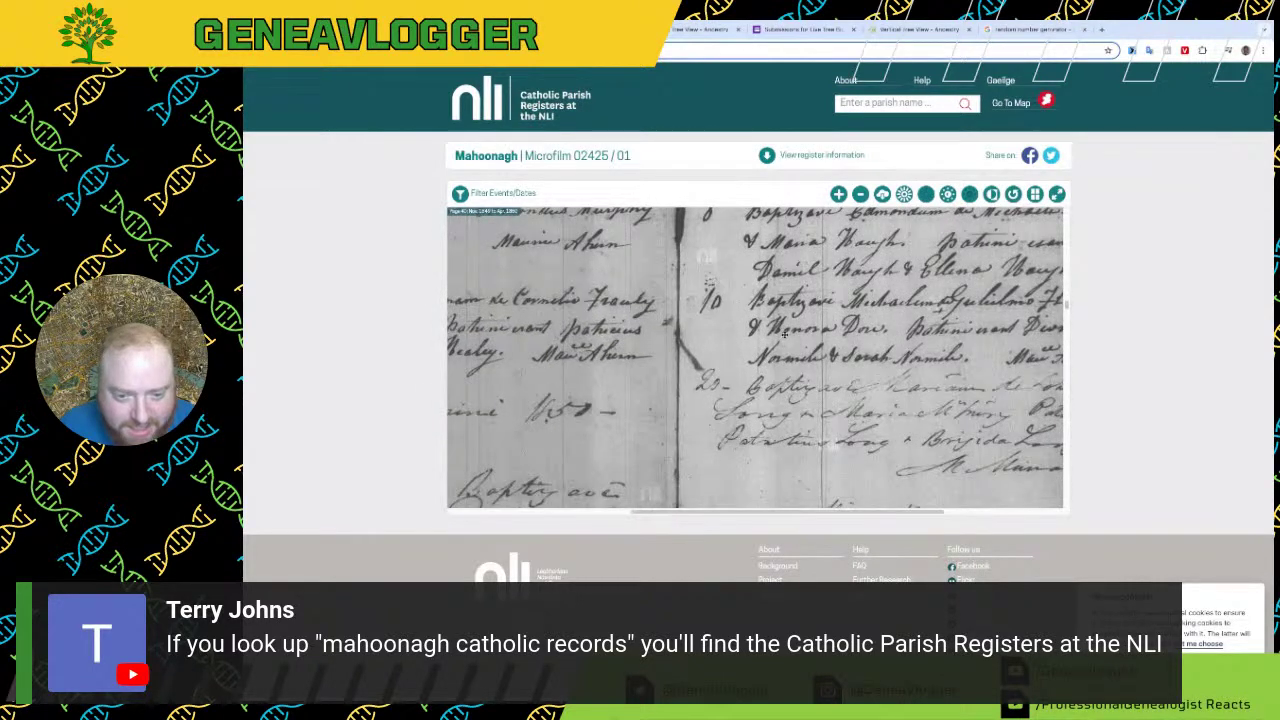
{"action": "scroll", "coordinate": [740, 310], "scroll_direction": "right", "scroll_amount": 1}
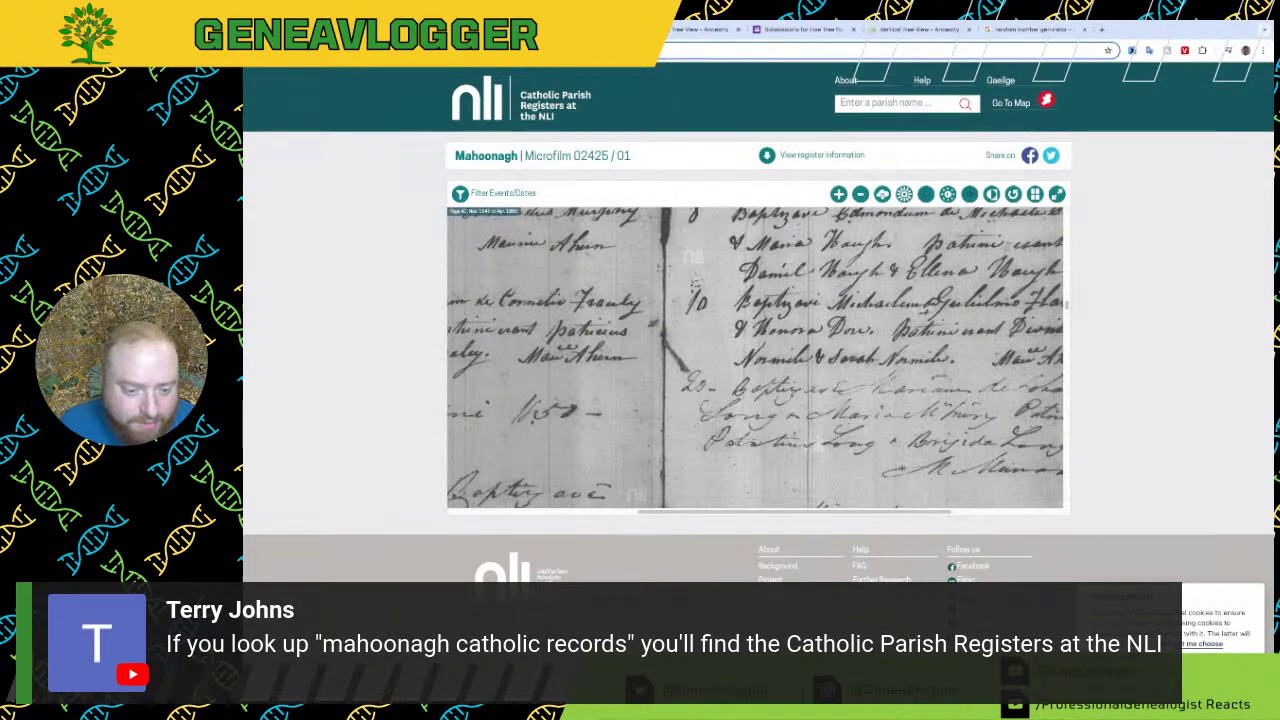
Step: Continue to the next register spread and examine its baptism entries from April to mid-June 1850
{"action": "scroll", "coordinate": [820, 441], "scroll_direction": "down", "scroll_amount": 10}
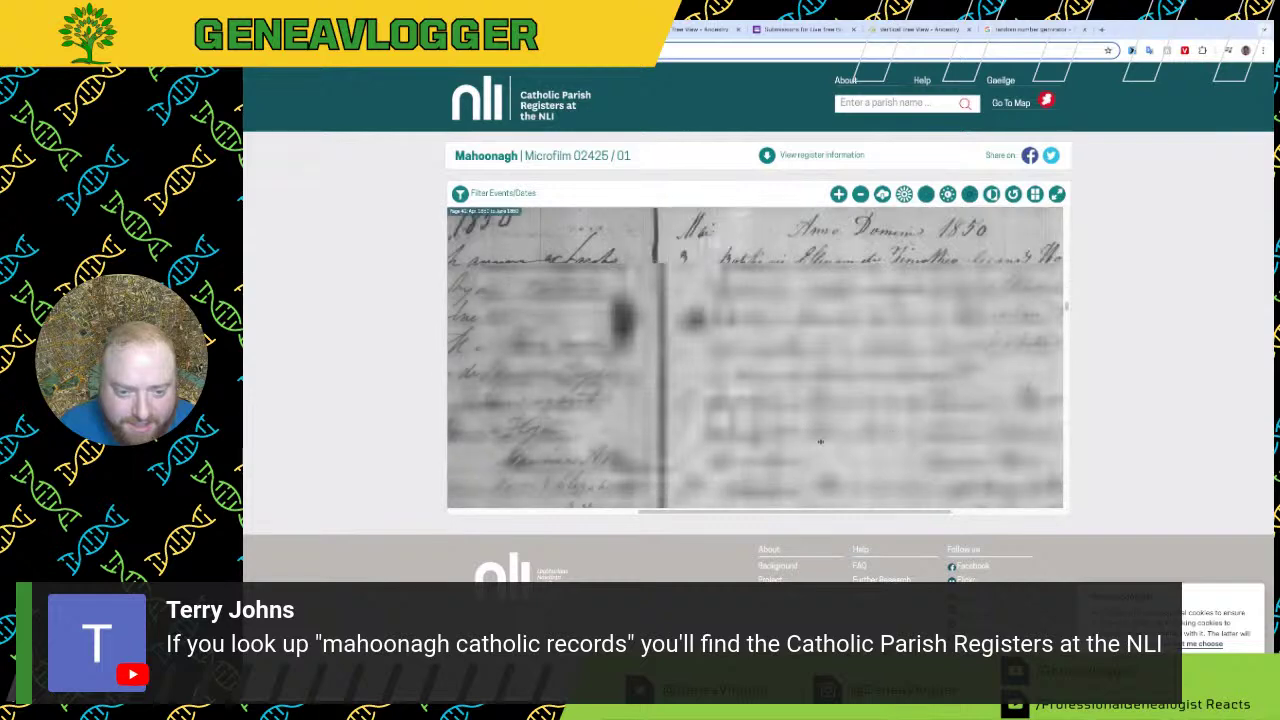
{"action": "scroll", "coordinate": [694, 400], "scroll_direction": "left", "scroll_amount": 5}
{"action": "scroll", "coordinate": [884, 431], "scroll_direction": "down", "scroll_amount": 5}
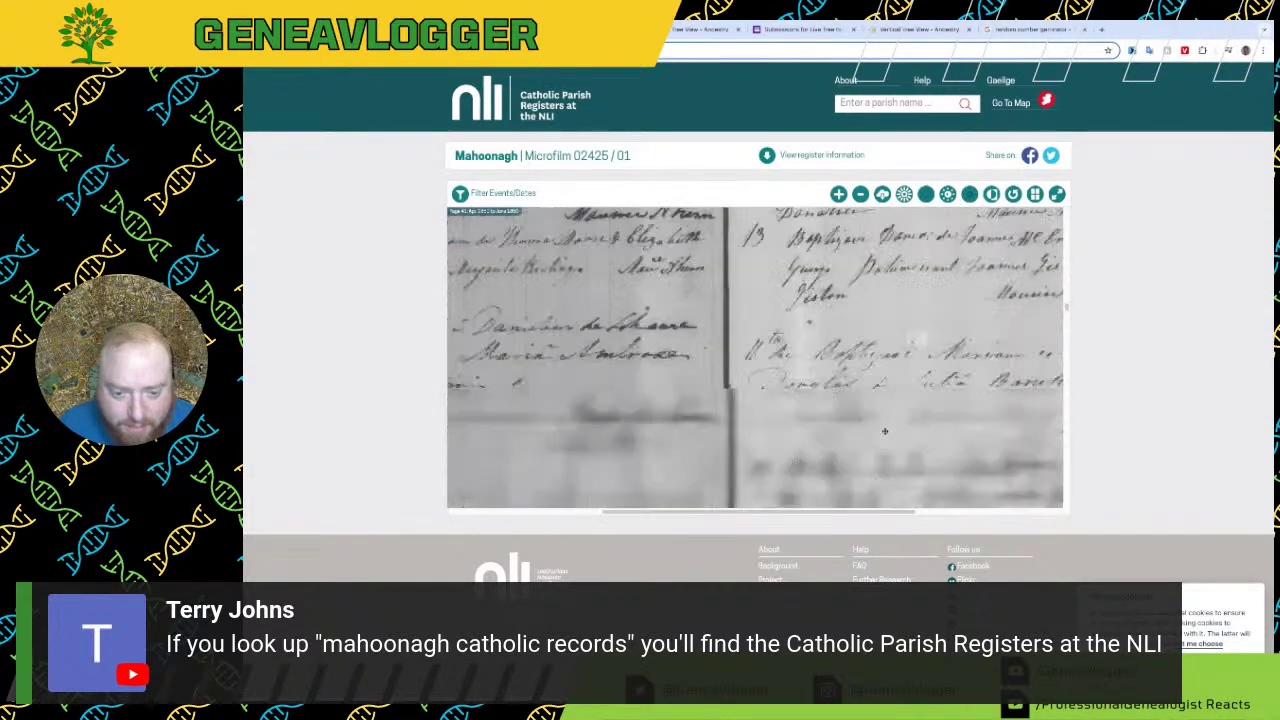
{"action": "scroll", "coordinate": [755, 358], "scroll_direction": "down", "scroll_amount": 2}
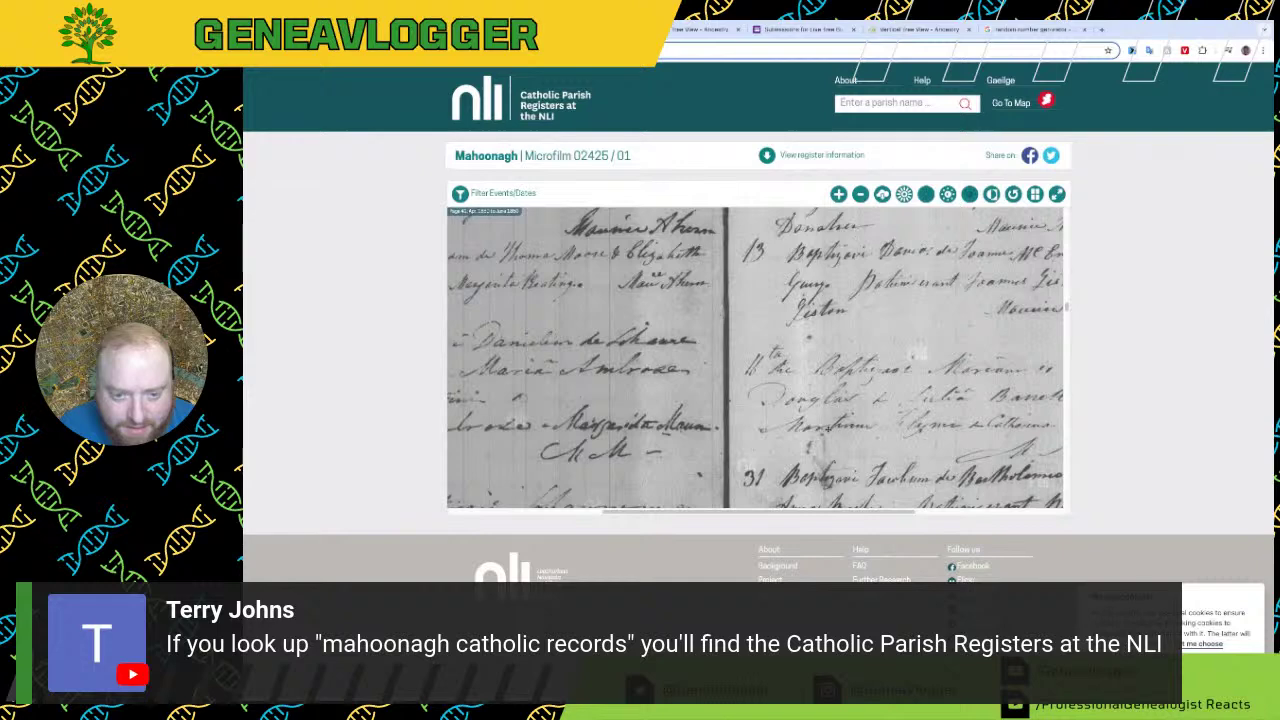
{"action": "scroll", "coordinate": [827, 430], "scroll_direction": "up", "scroll_amount": 5}
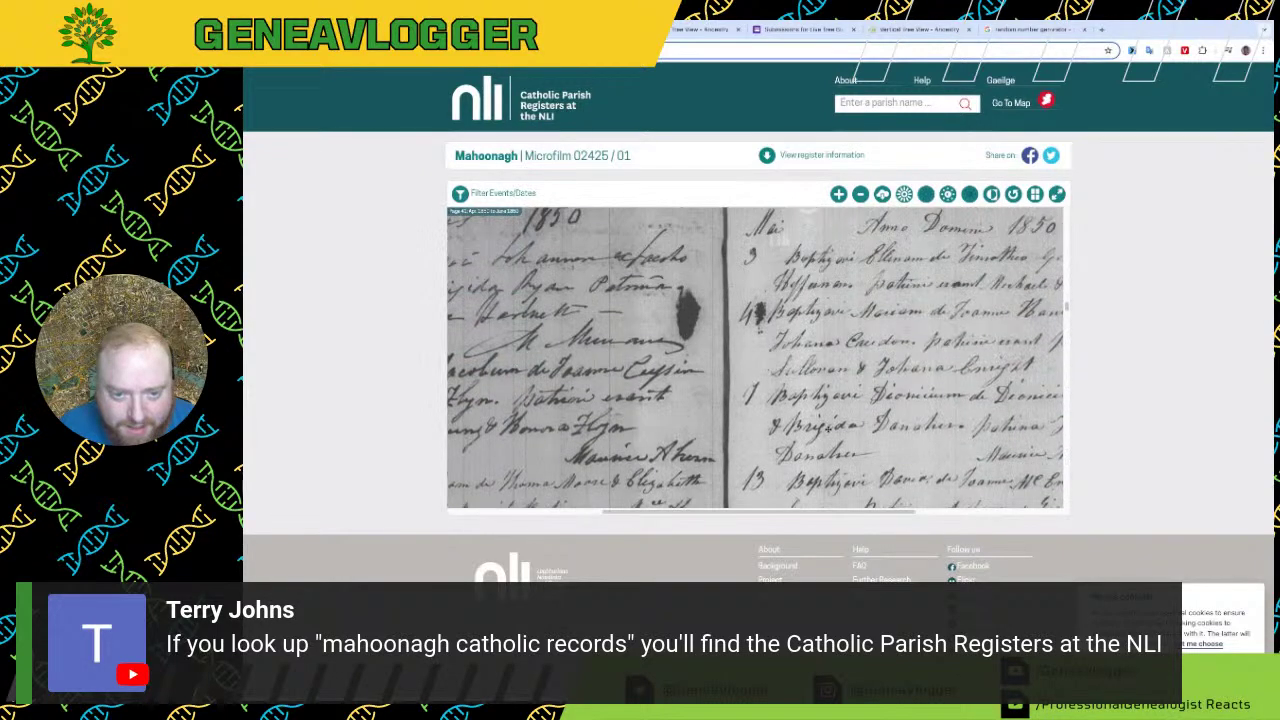
{"action": "scroll", "coordinate": [755, 358], "scroll_direction": "down", "scroll_amount": 1}
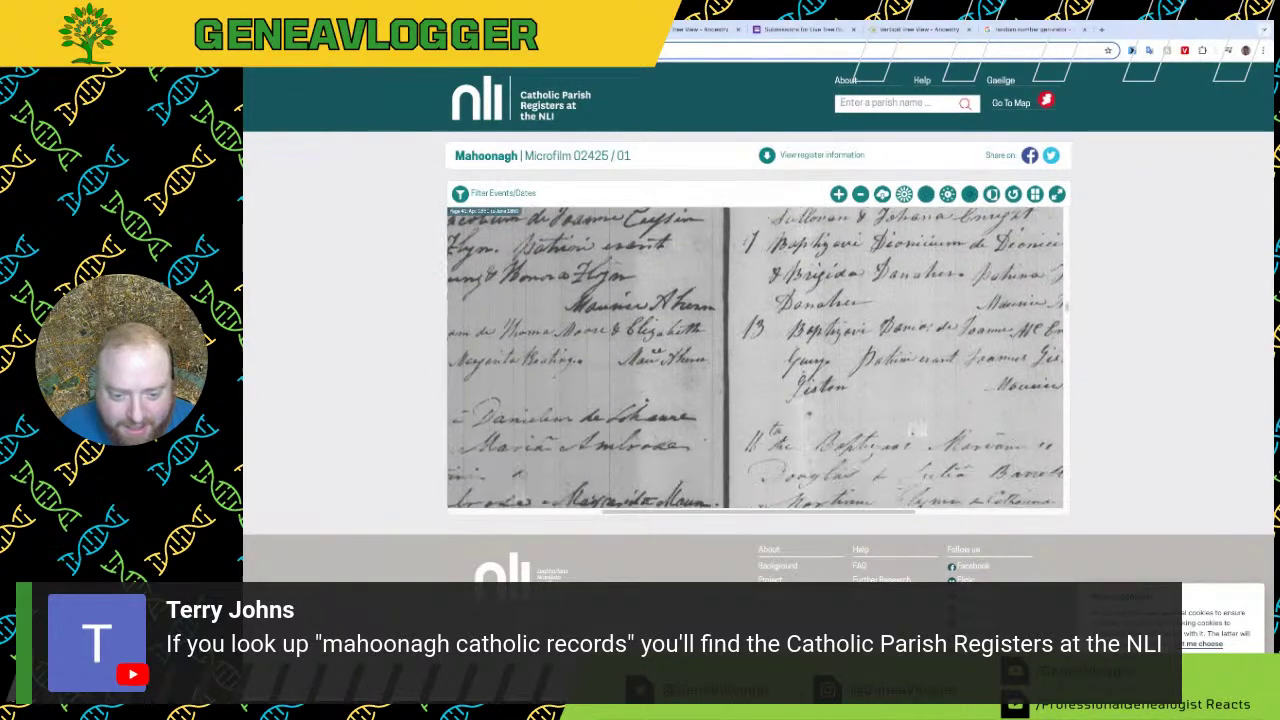
{"action": "left_click_drag", "start_coordinate": [713, 352], "coordinate": [713, 340]}
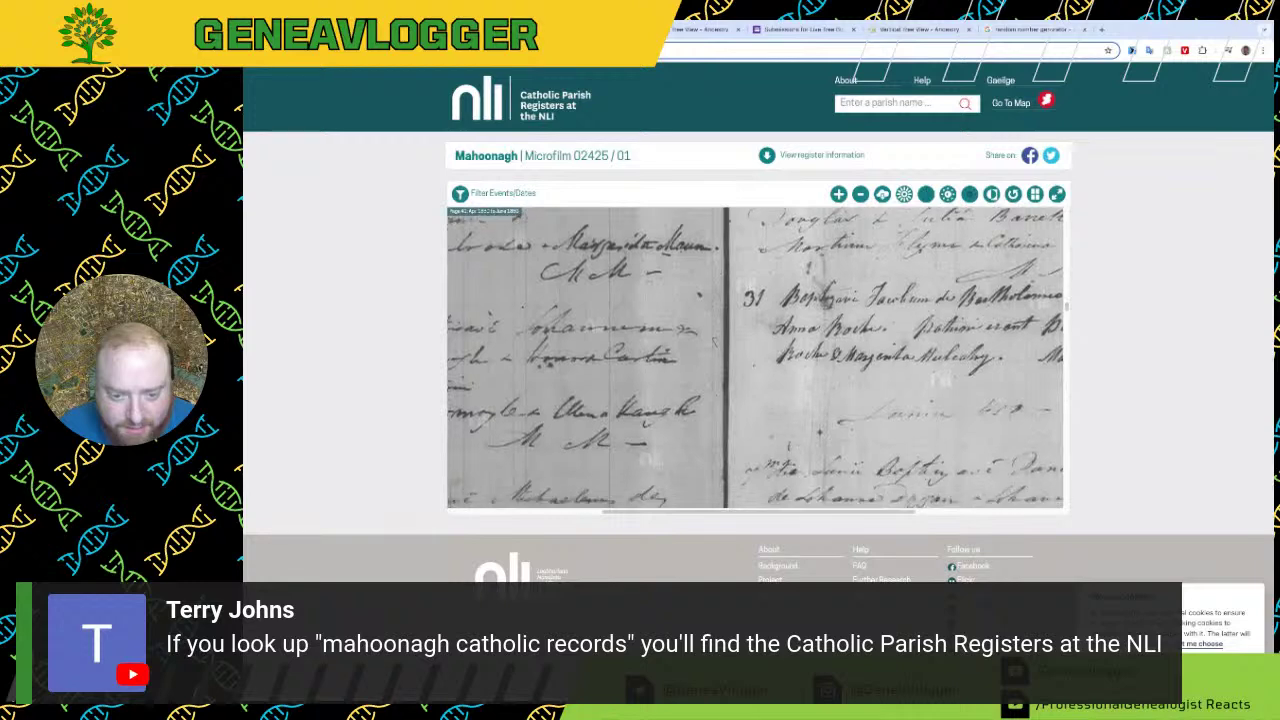
{"action": "left_click_drag", "start_coordinate": [888, 395], "coordinate": [806, 379]}
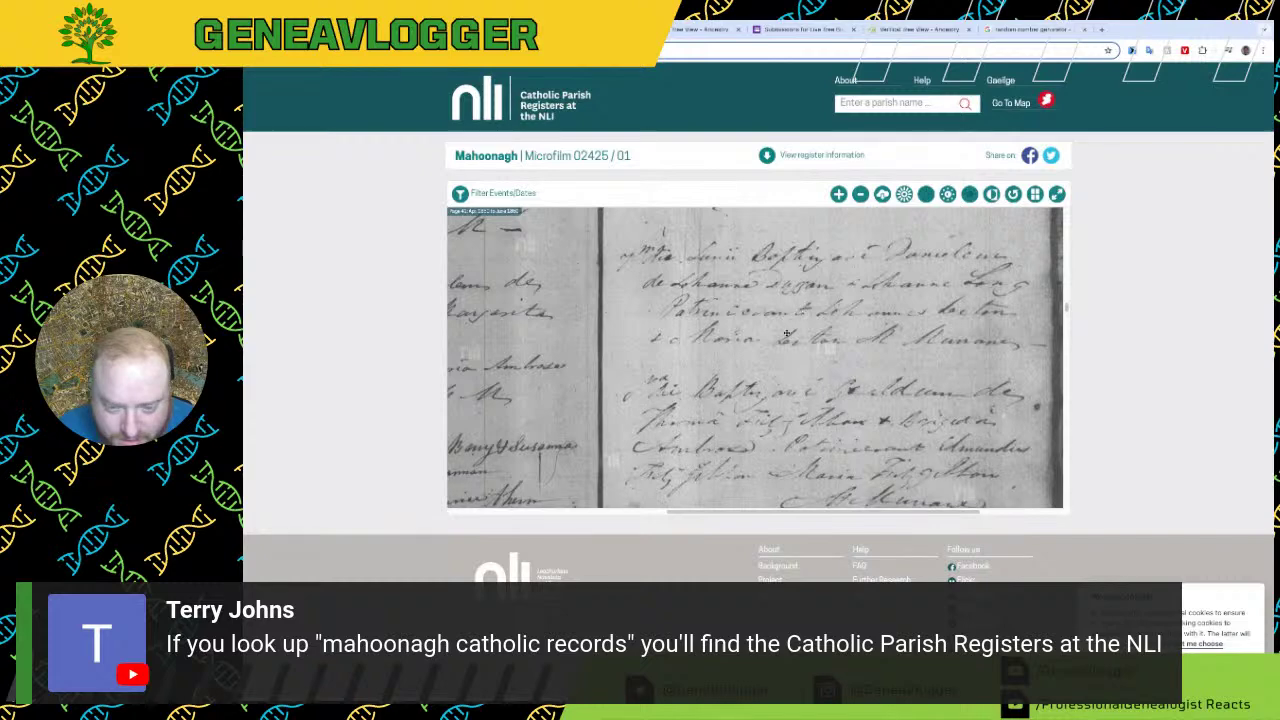
{"action": "left_click_drag", "start_coordinate": [760, 383], "coordinate": [751, 342]}
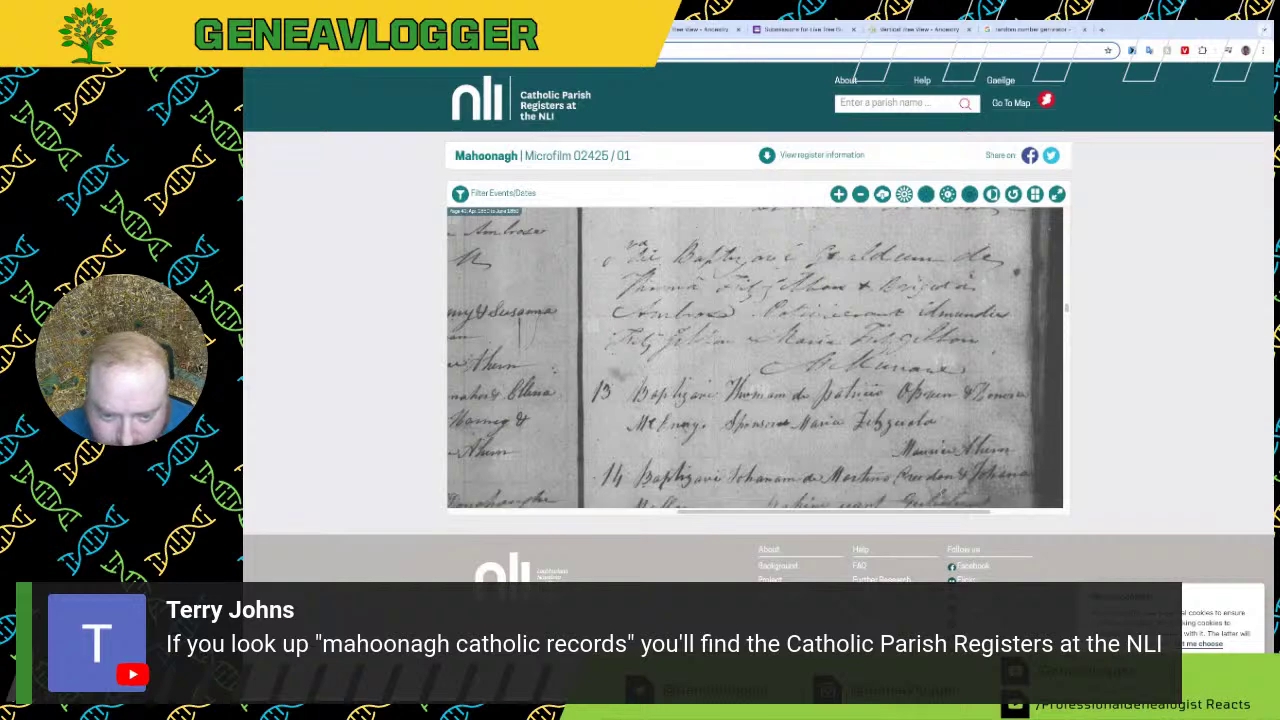
{"action": "left_click_drag", "start_coordinate": [751, 342], "coordinate": [744, 369]}
{"action": "left_click_drag", "start_coordinate": [731, 165], "coordinate": [730, 285]}
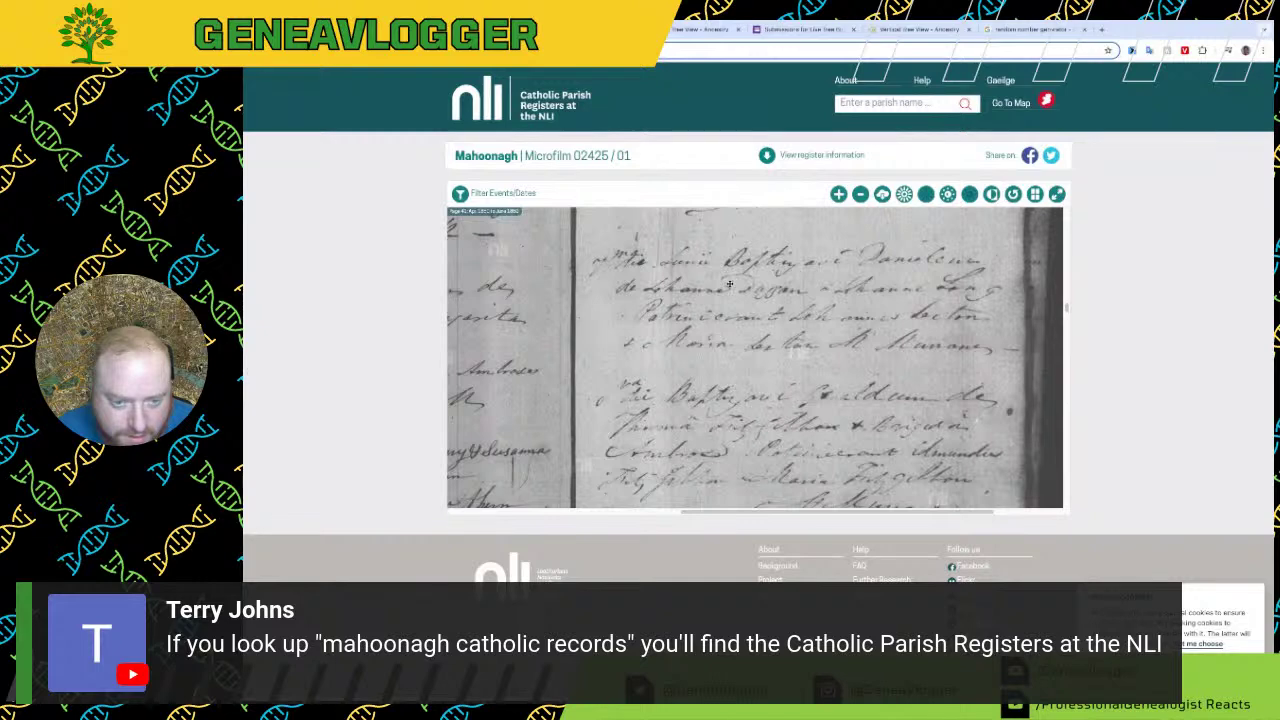
Step: Go on to the following register spread and examine the baptism entries for 29 and 30 June 1850
{"action": "scroll", "coordinate": [557, 372], "scroll_direction": "up", "scroll_amount": 5}
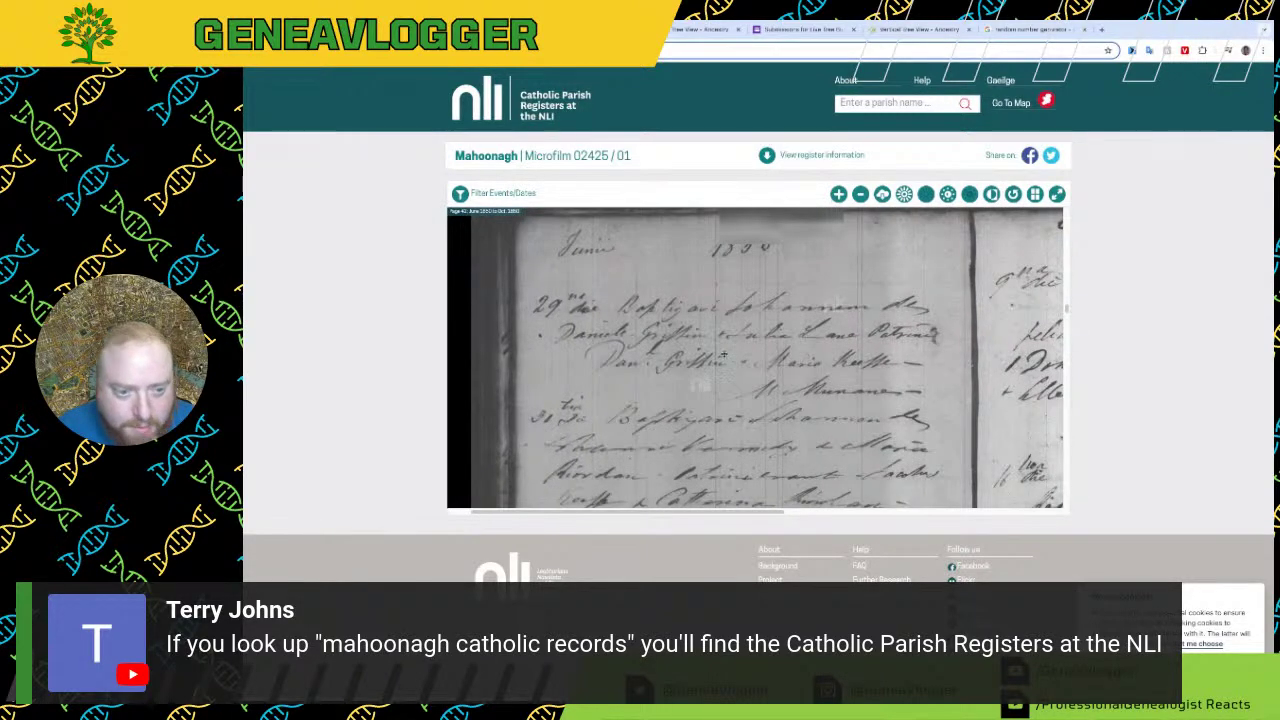
{"action": "left_click_drag", "start_coordinate": [730, 300], "coordinate": [724, 353]}
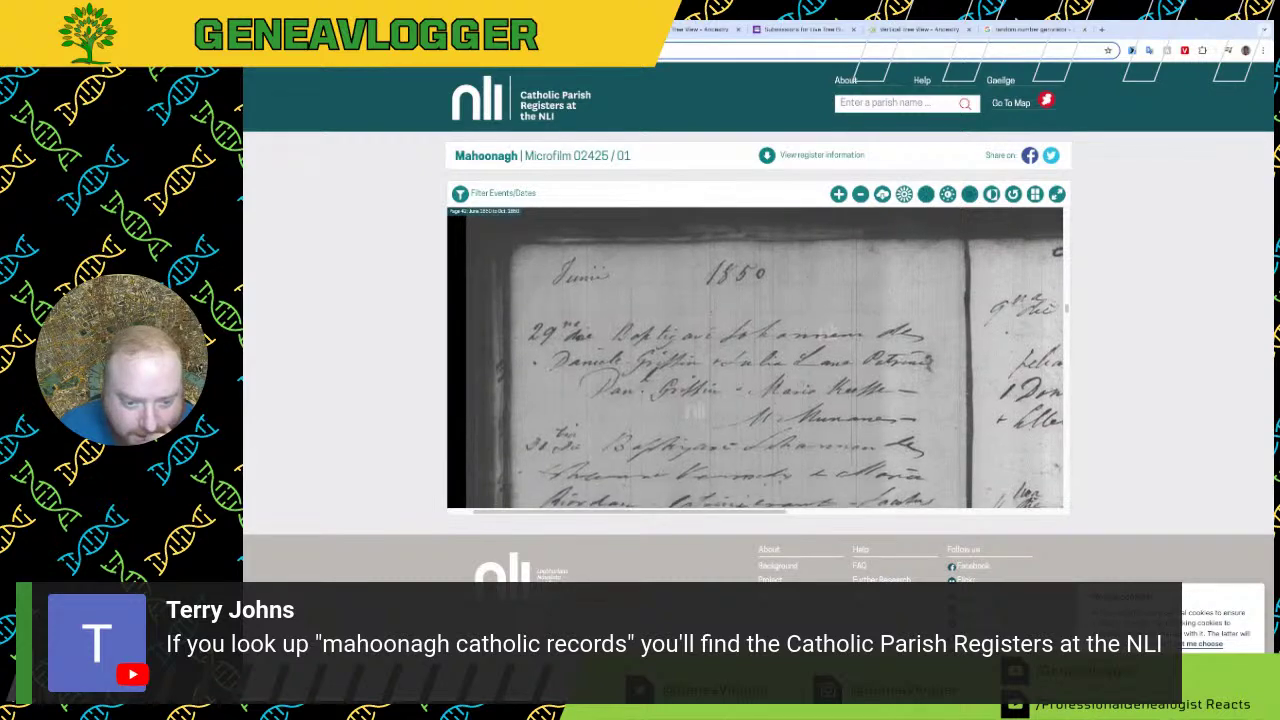
{"action": "left_click_drag", "start_coordinate": [695, 415], "coordinate": [713, 356]}
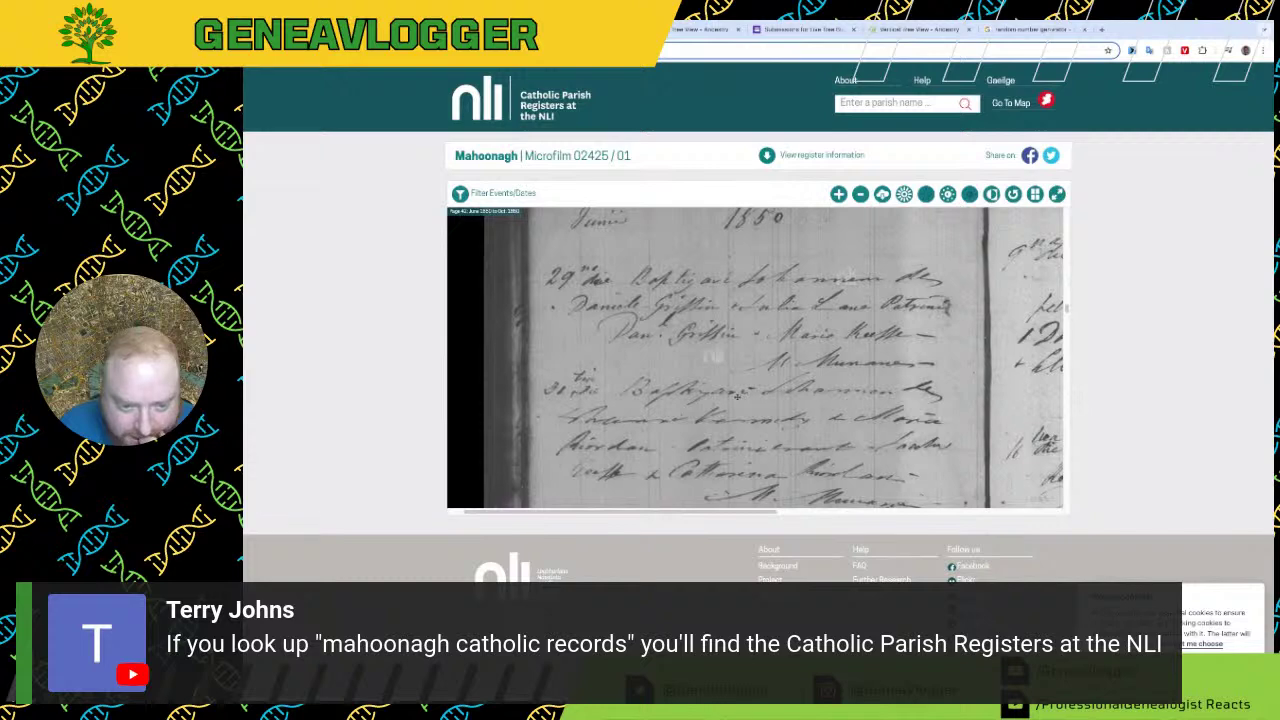
{"action": "left_click_drag", "start_coordinate": [743, 427], "coordinate": [737, 397]}
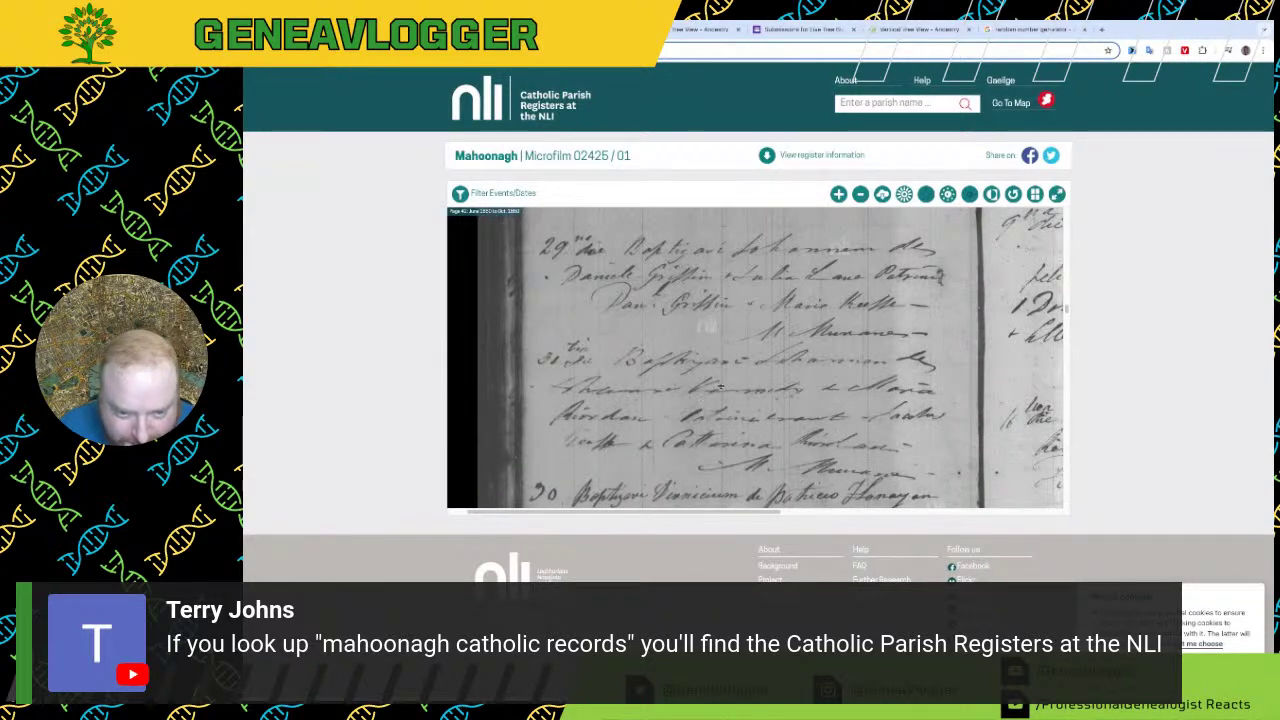
{"action": "left_click_drag", "start_coordinate": [724, 417], "coordinate": [724, 342]}
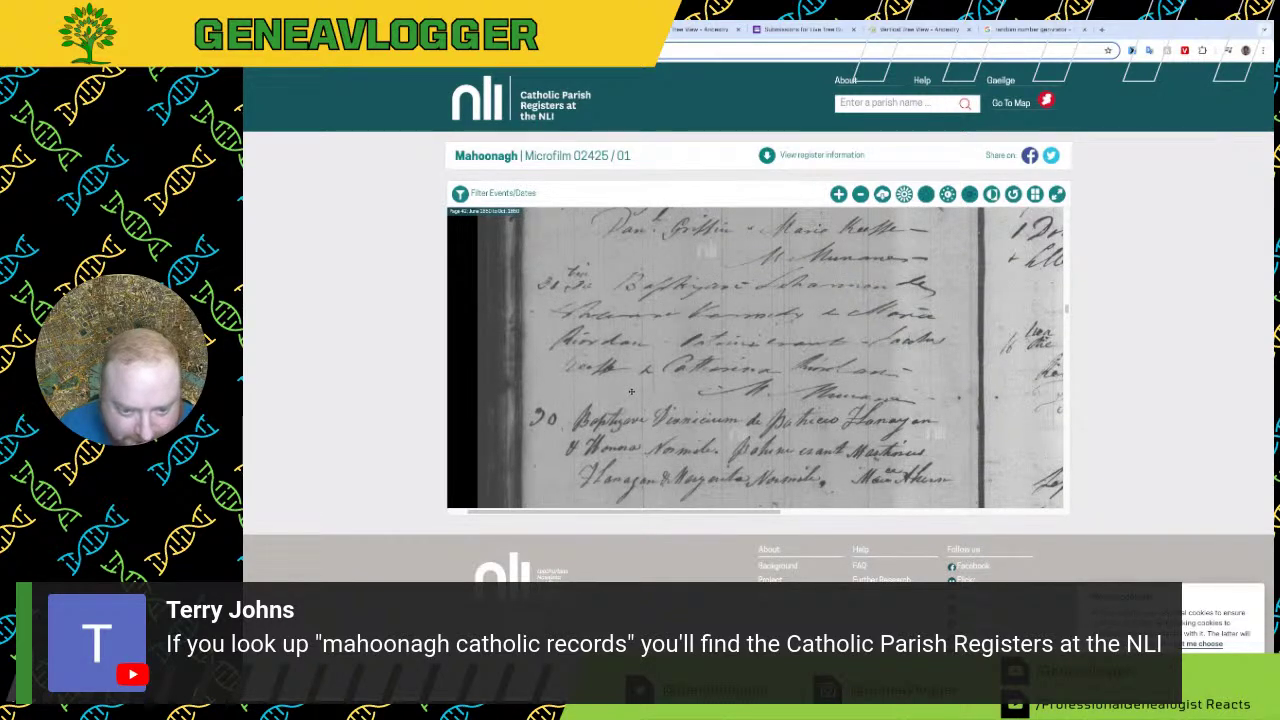
{"action": "left_click_drag", "start_coordinate": [631, 391], "coordinate": [631, 350]}
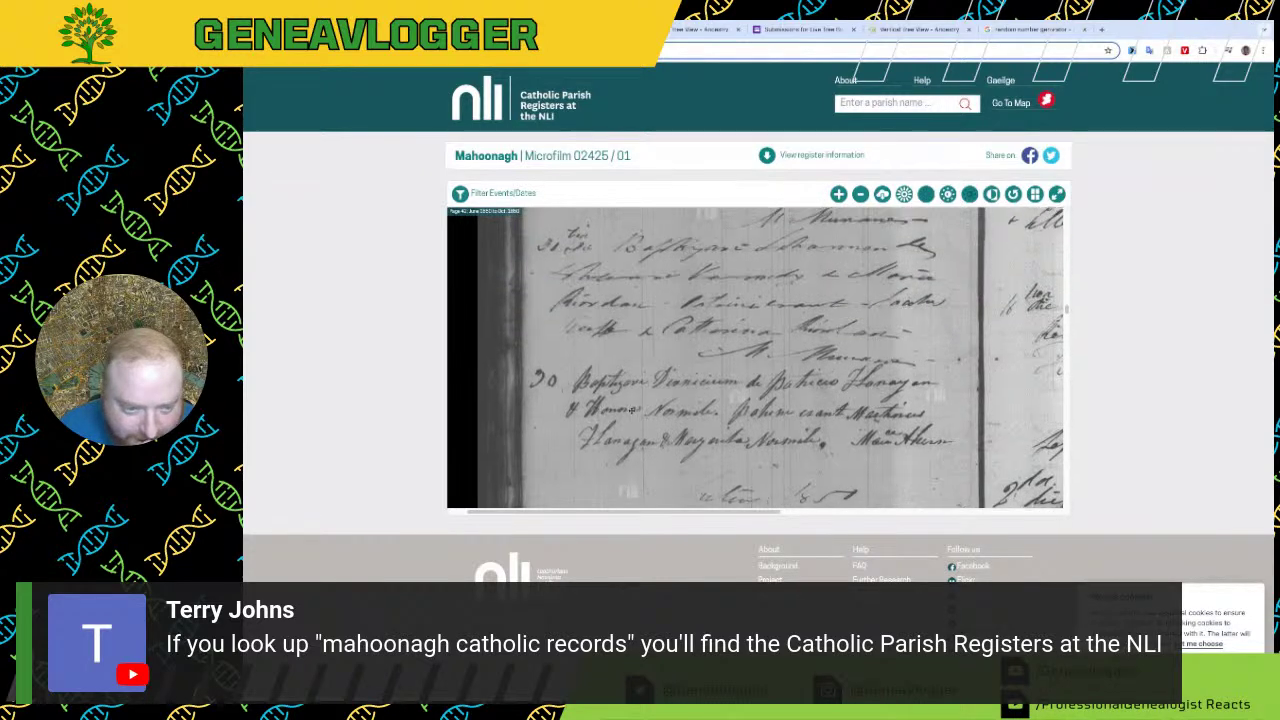
{"action": "left_click_drag", "start_coordinate": [593, 312], "coordinate": [593, 368]}
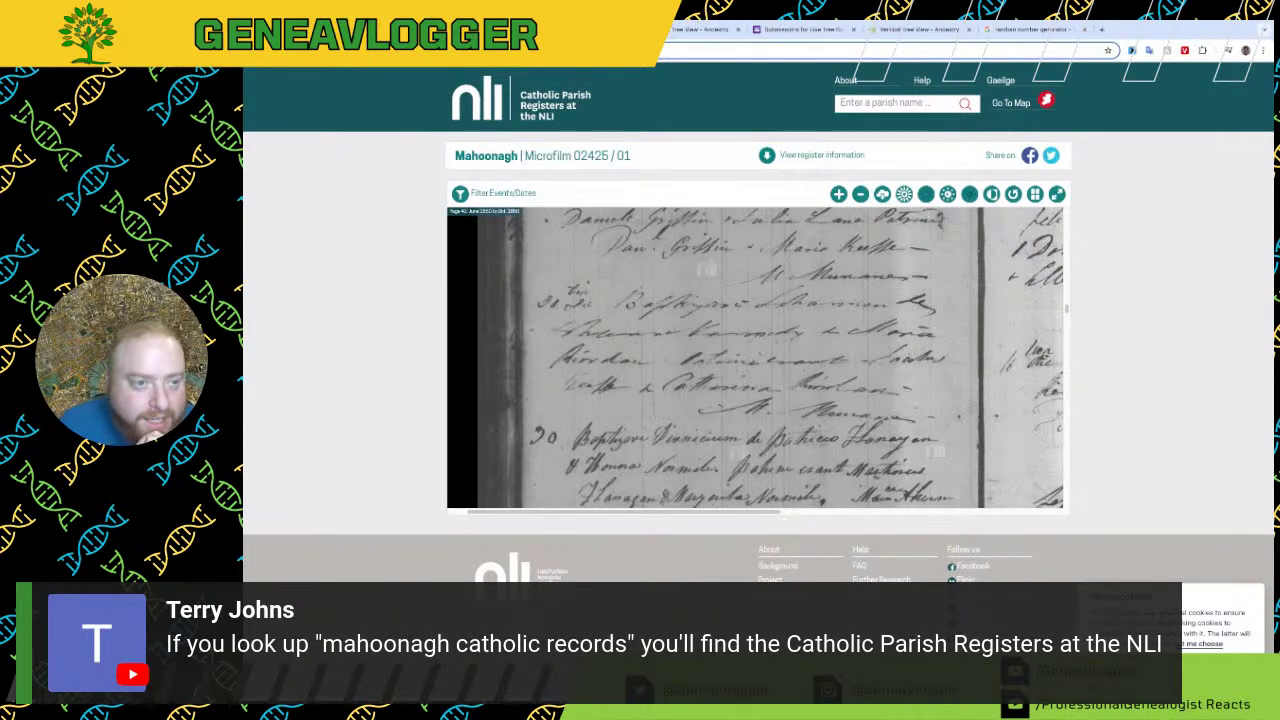
Step: Switch back to the Ancestry family tree to check the elder son's birth details
{"action": "left_click", "coordinate": [697, 29]}
{"action": "left_click", "coordinate": [668, 32]}
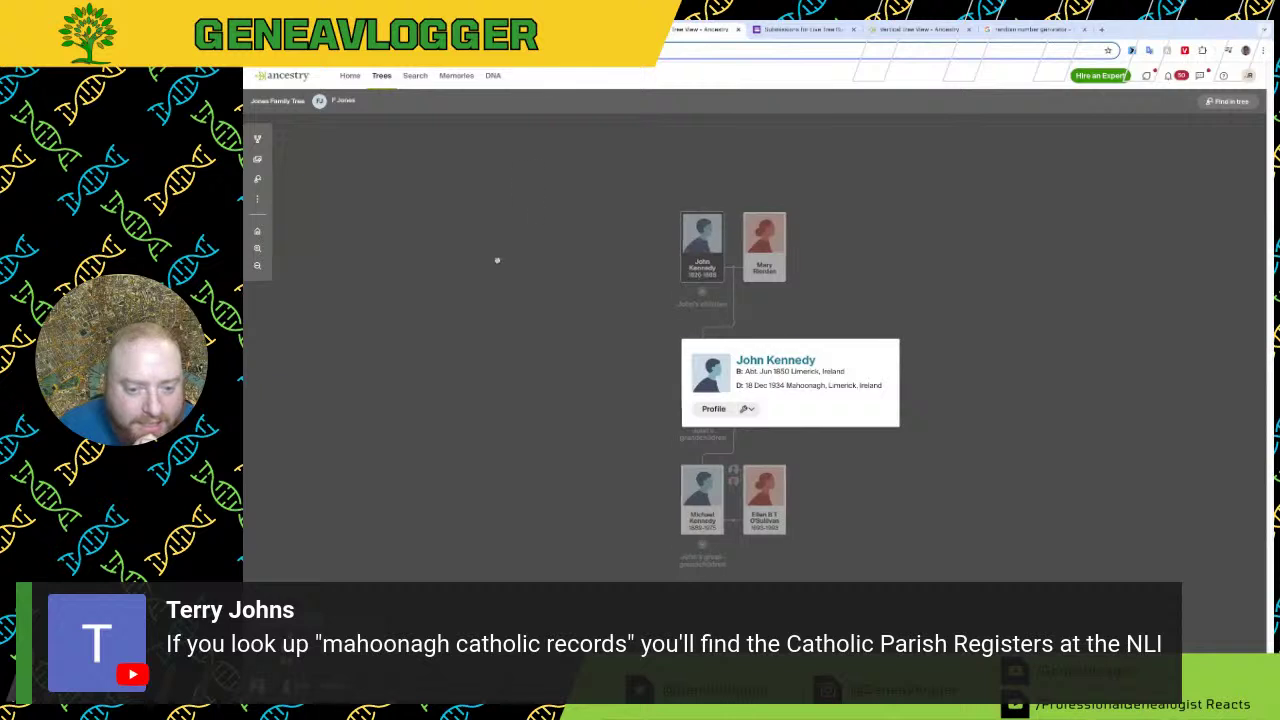
Step: Check the submission's research details, then reread the elder son's 30 June 1850 baptism entry in the Mahoonagh register
{"action": "left_click", "coordinate": [789, 30]}
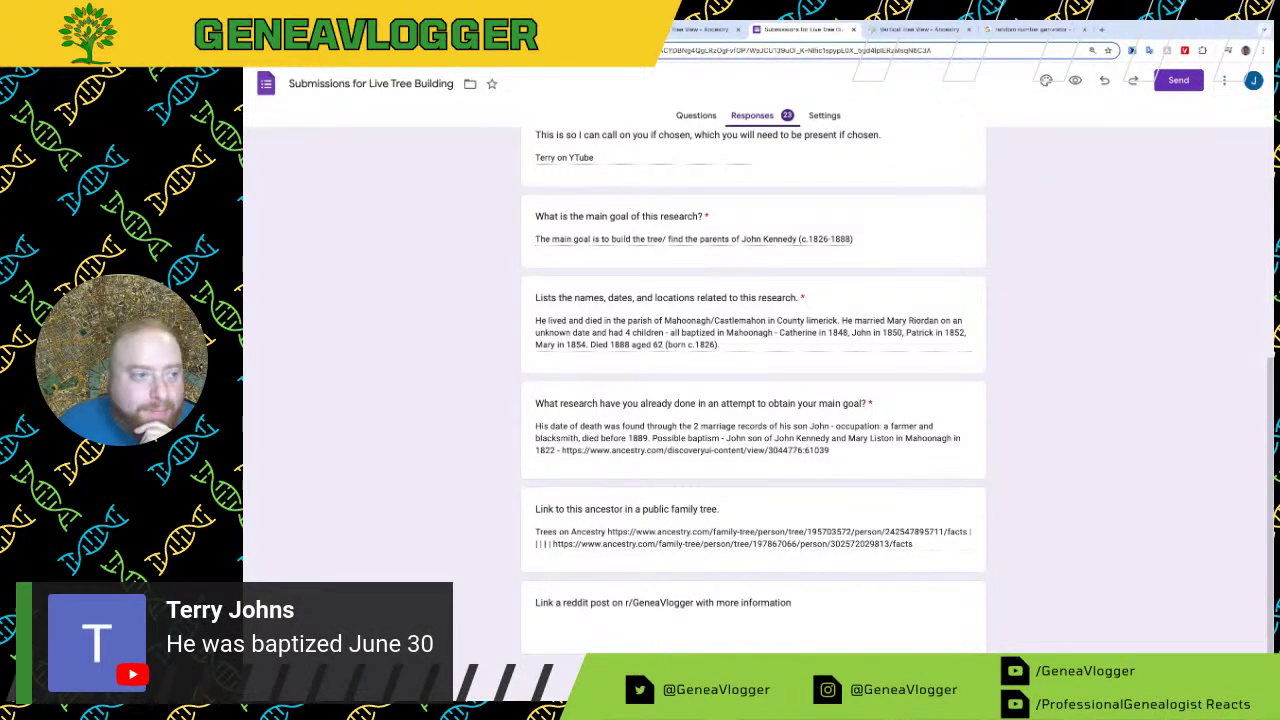
{"action": "left_click", "coordinate": [380, 29]}
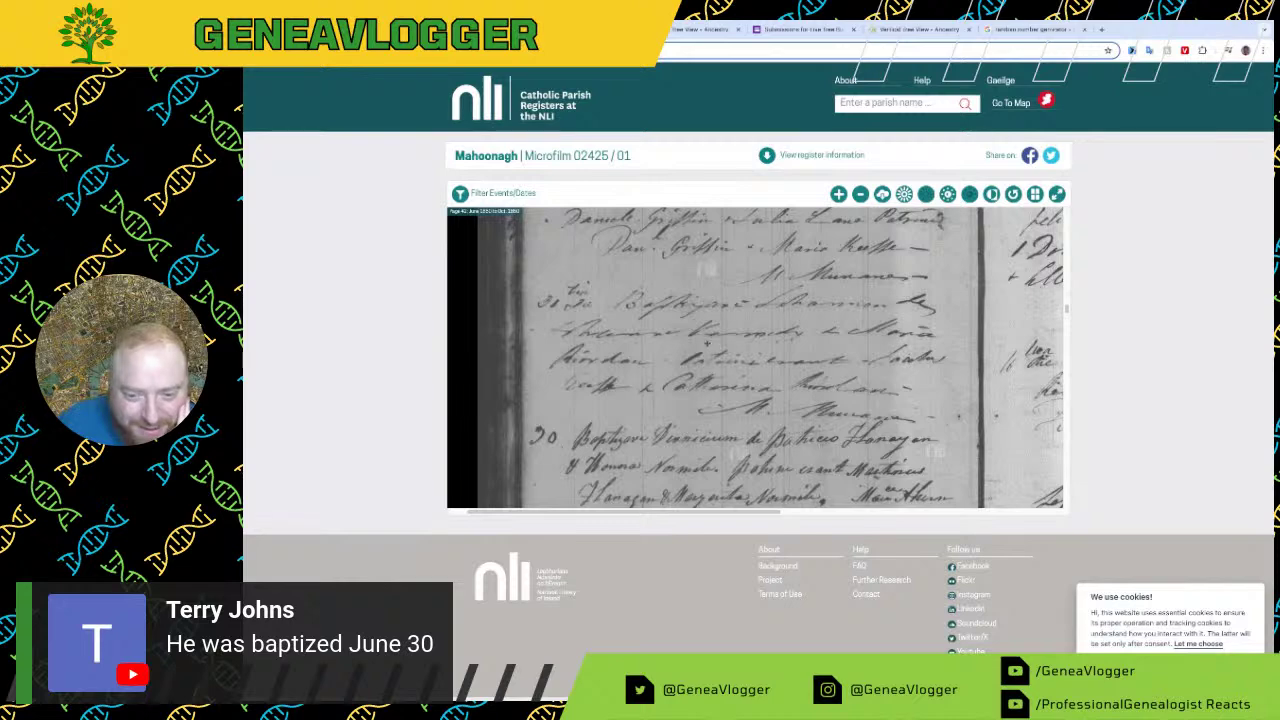
{"action": "scroll", "coordinate": [705, 349], "scroll_direction": "up", "scroll_amount": 2}
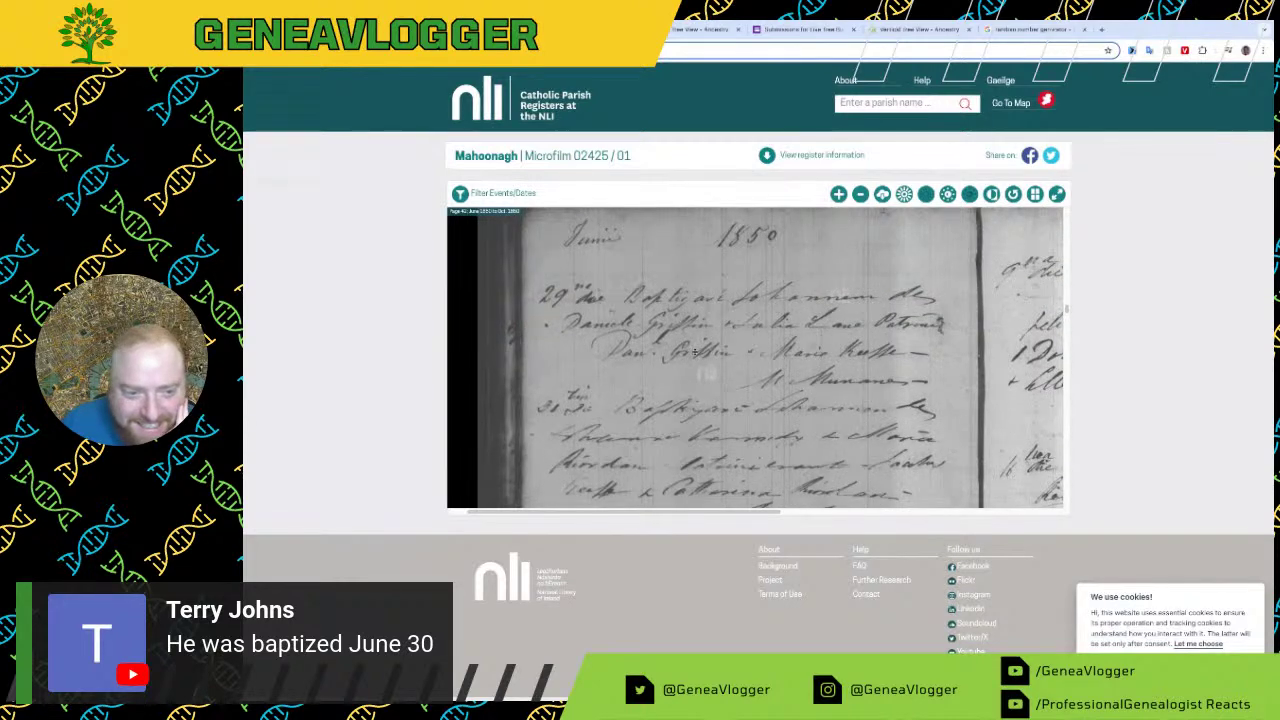
{"action": "scroll", "coordinate": [695, 352], "scroll_direction": "up", "scroll_amount": 1}
{"action": "scroll", "coordinate": [739, 392], "scroll_direction": "down", "scroll_amount": 1}
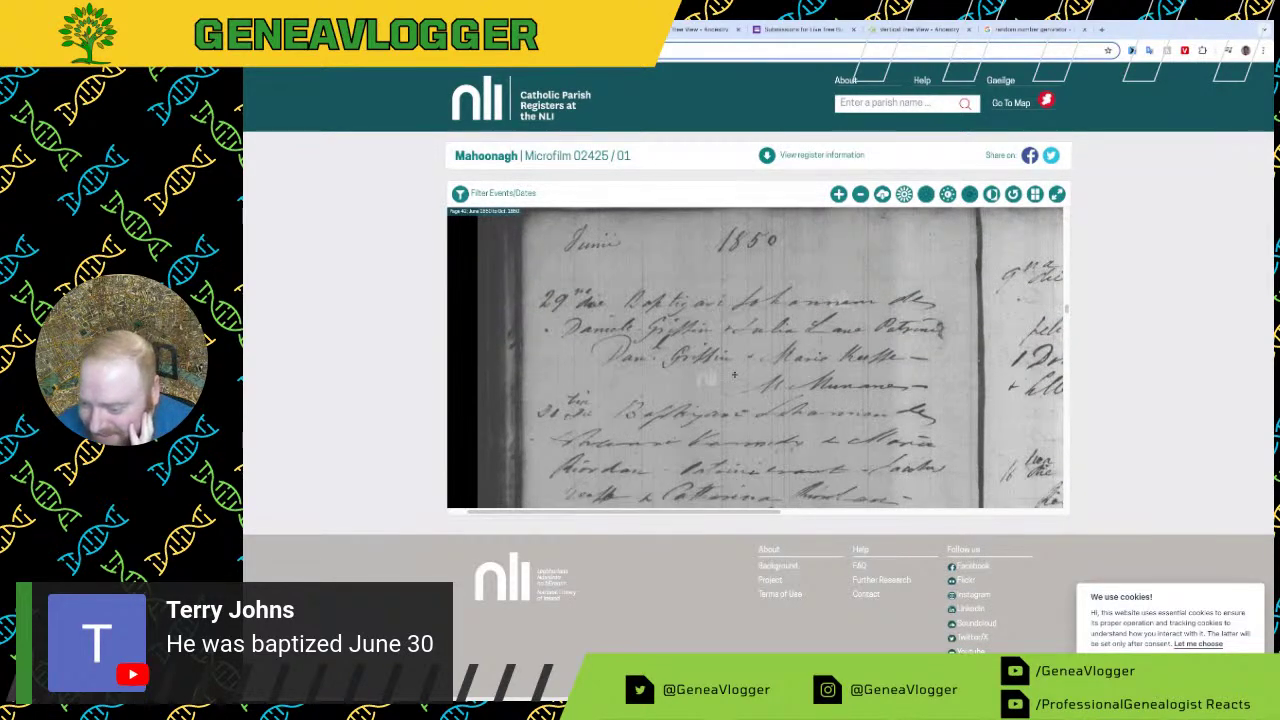
{"action": "scroll", "coordinate": [734, 375], "scroll_direction": "down", "scroll_amount": 1}
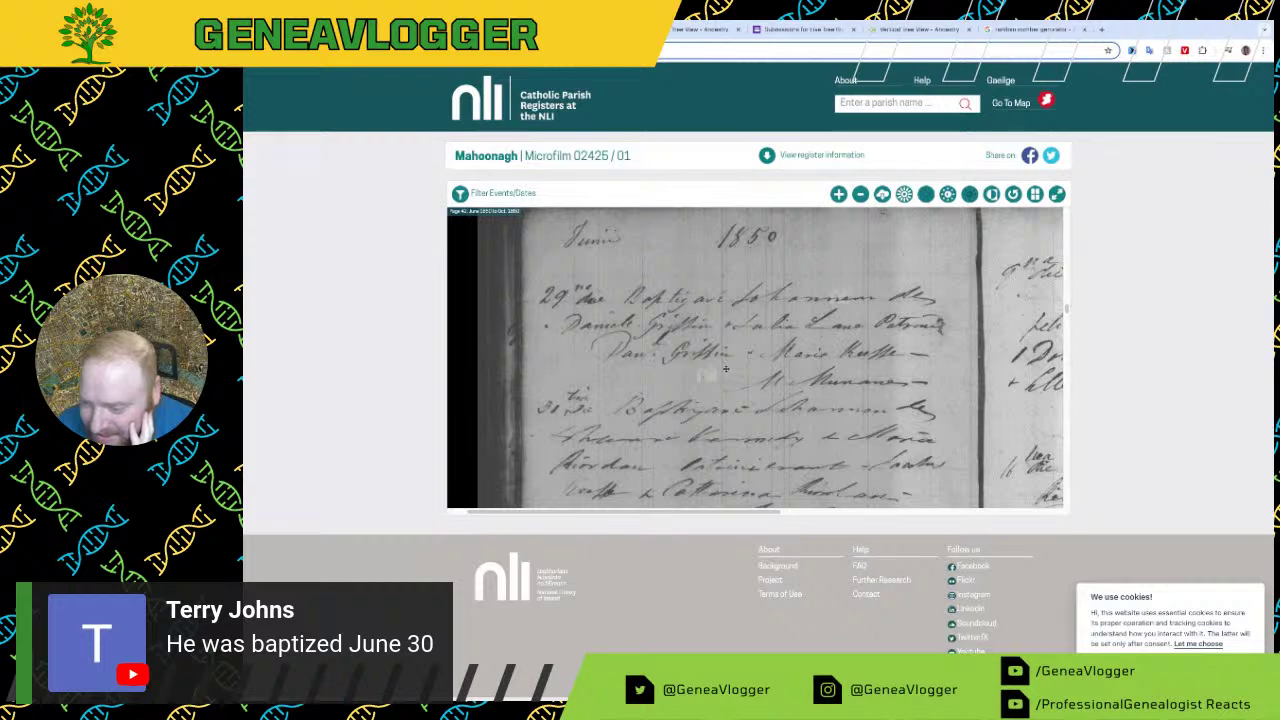
{"action": "scroll", "coordinate": [726, 369], "scroll_direction": "down", "scroll_amount": 5}
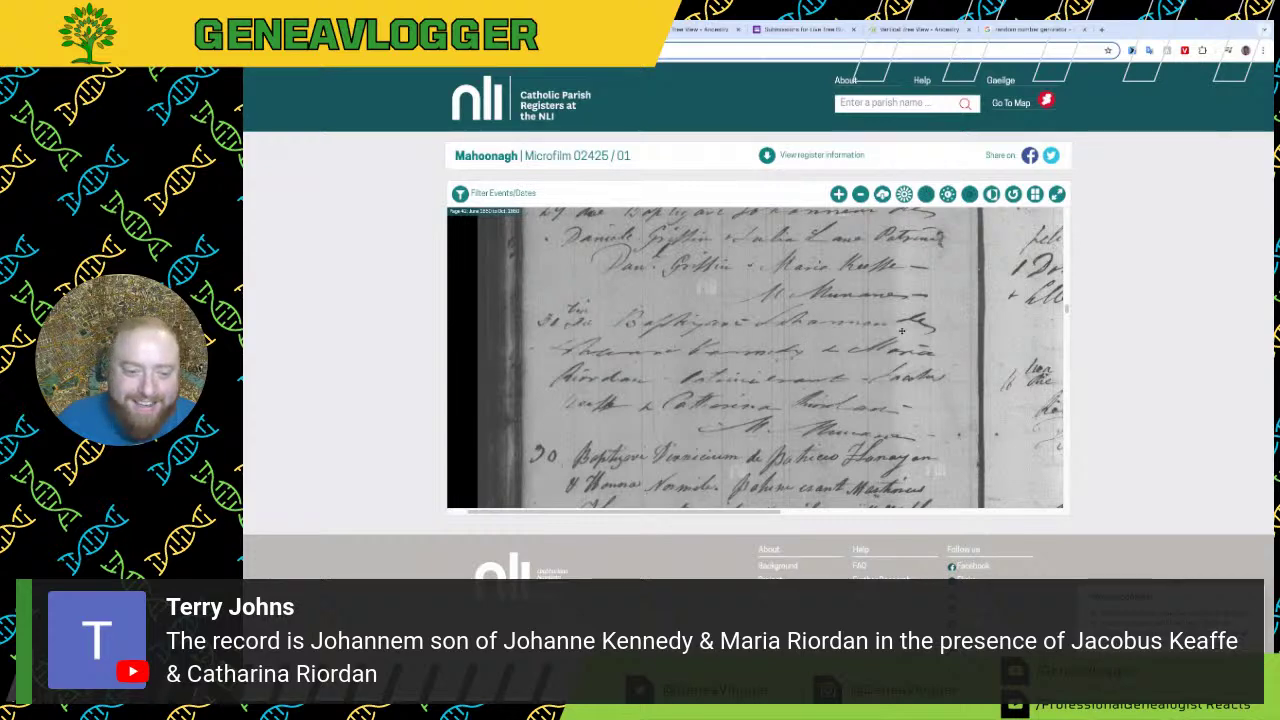
{"action": "left_click_drag", "start_coordinate": [793, 335], "coordinate": [804, 414]}
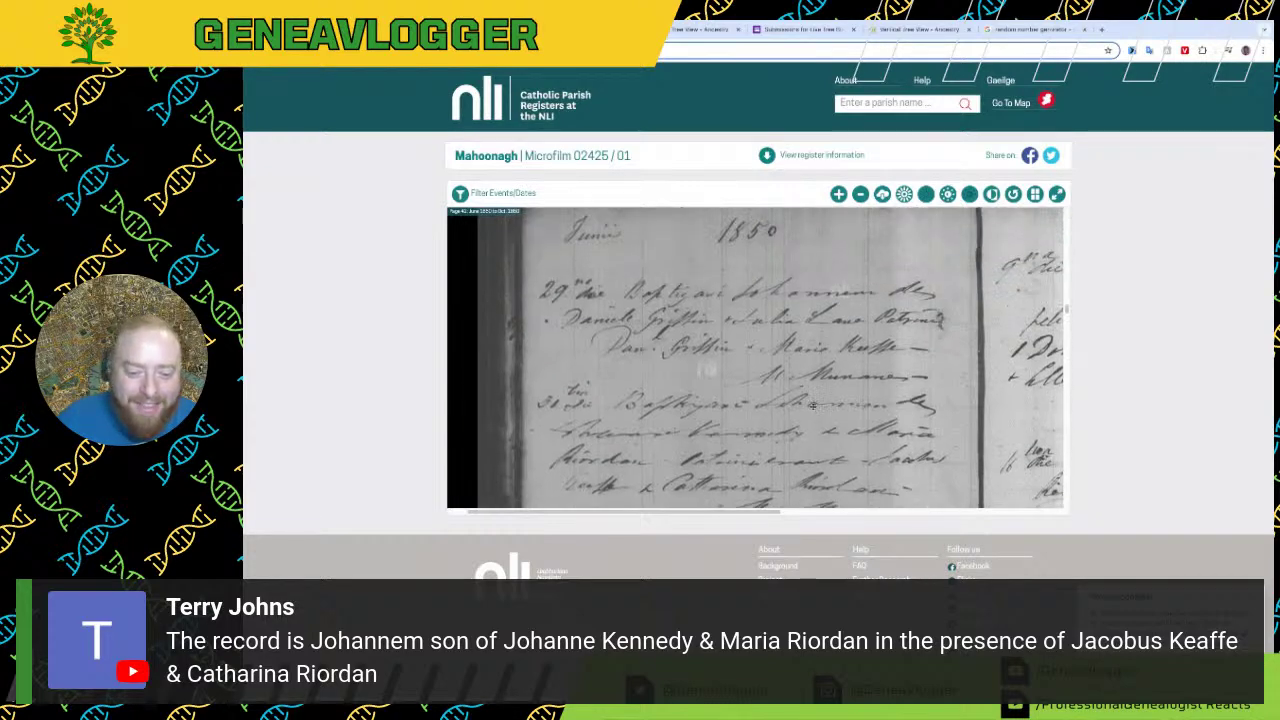
{"action": "left_click_drag", "start_coordinate": [752, 305], "coordinate": [752, 295]}
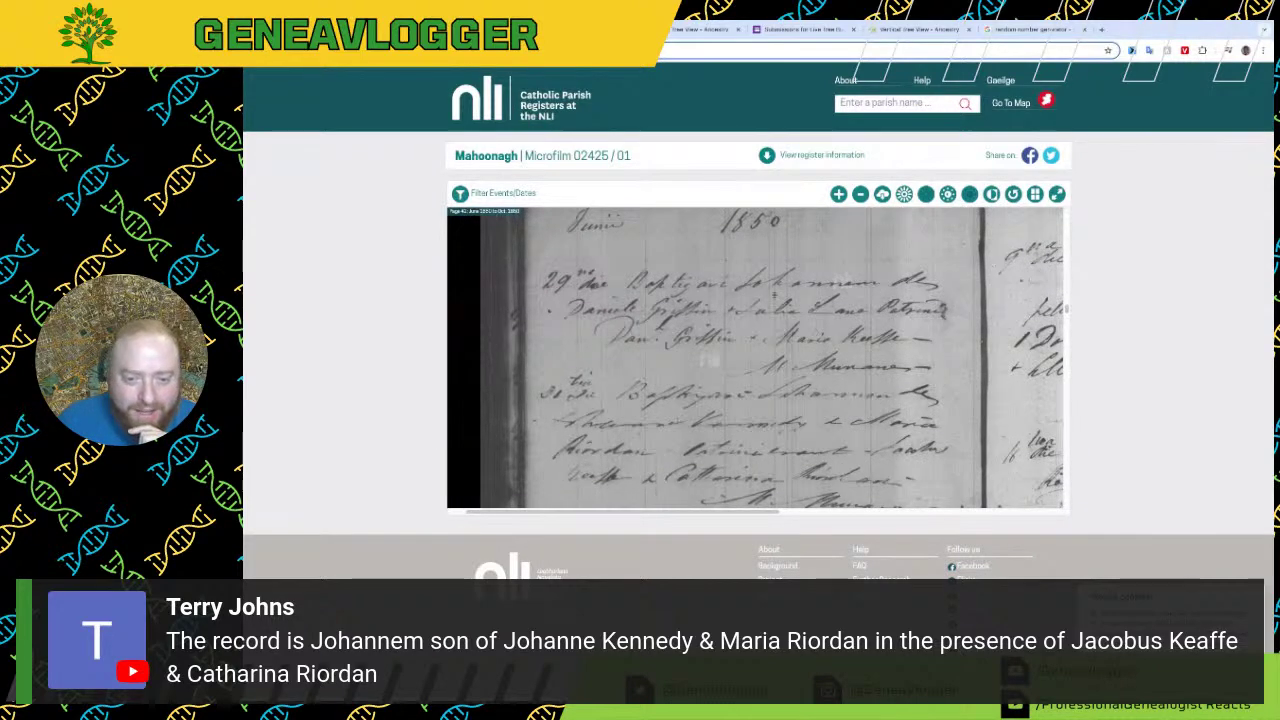
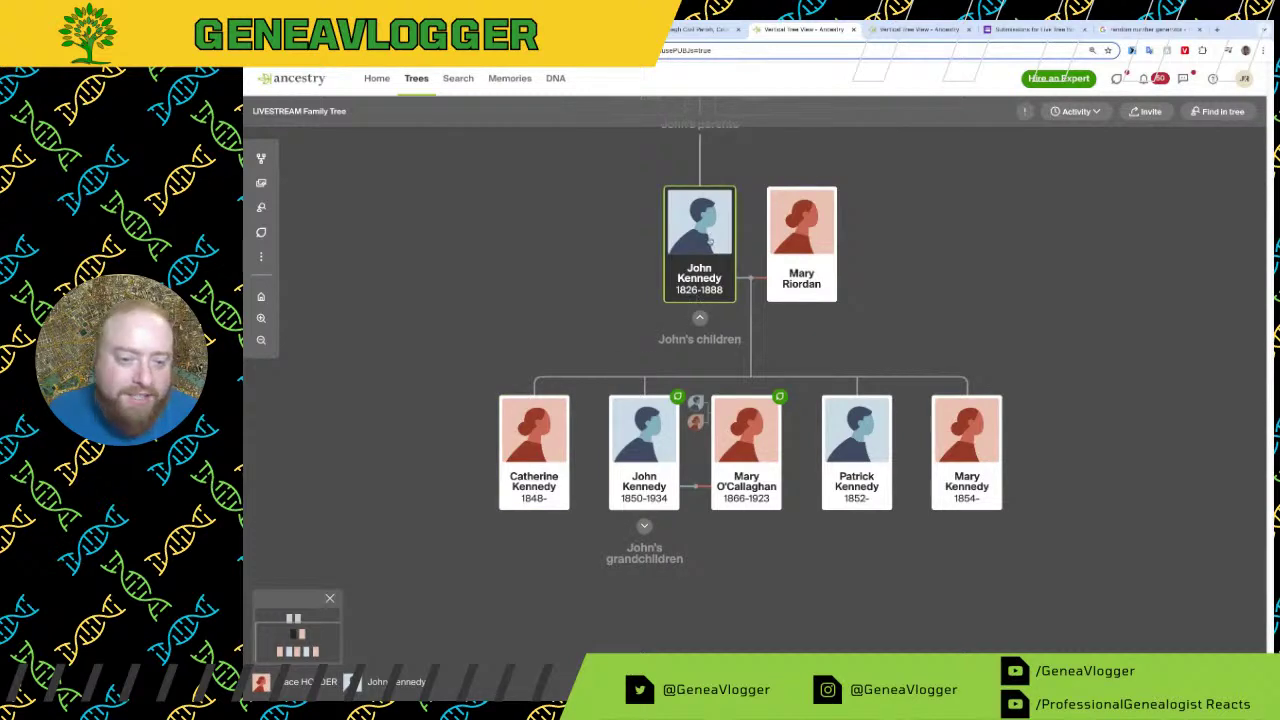
Step: Switch to the LIVESTREAM Family Tree, expand the elder son's children and review the ancestor's children and grandchildren
{"action": "left_click", "coordinate": [709, 240]}
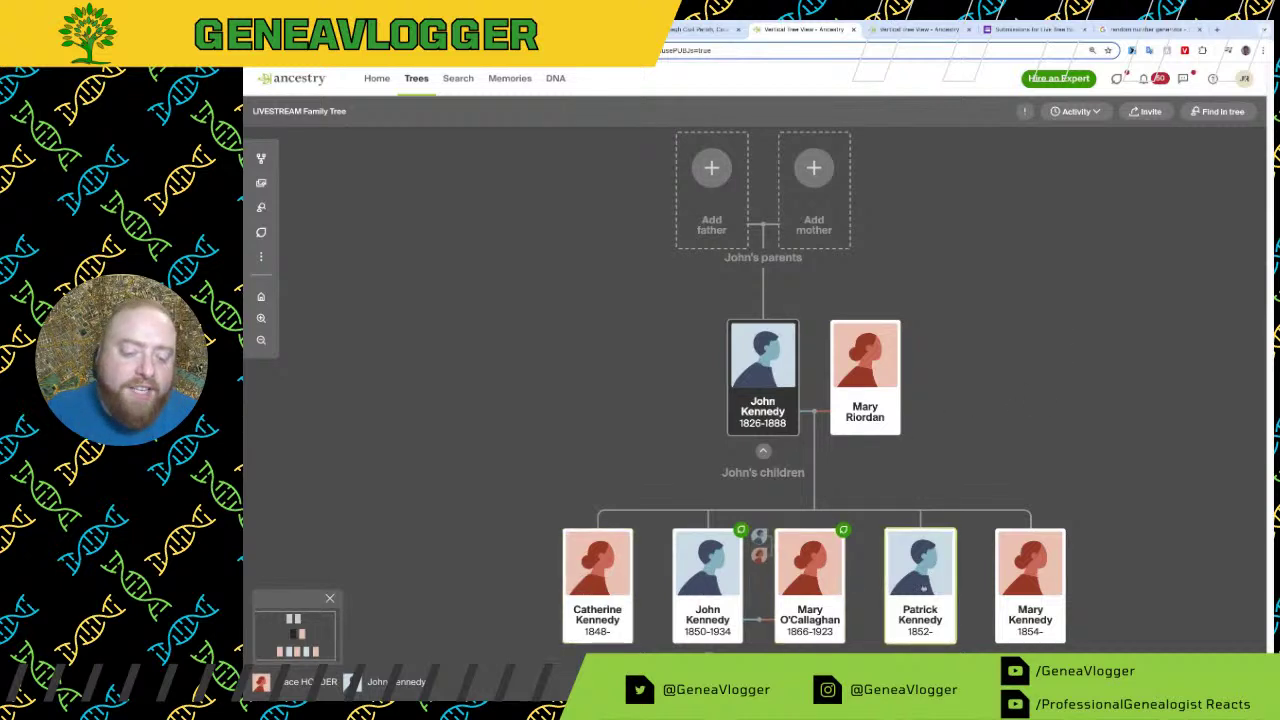
{"action": "left_click_drag", "start_coordinate": [1037, 503], "coordinate": [1003, 406]}
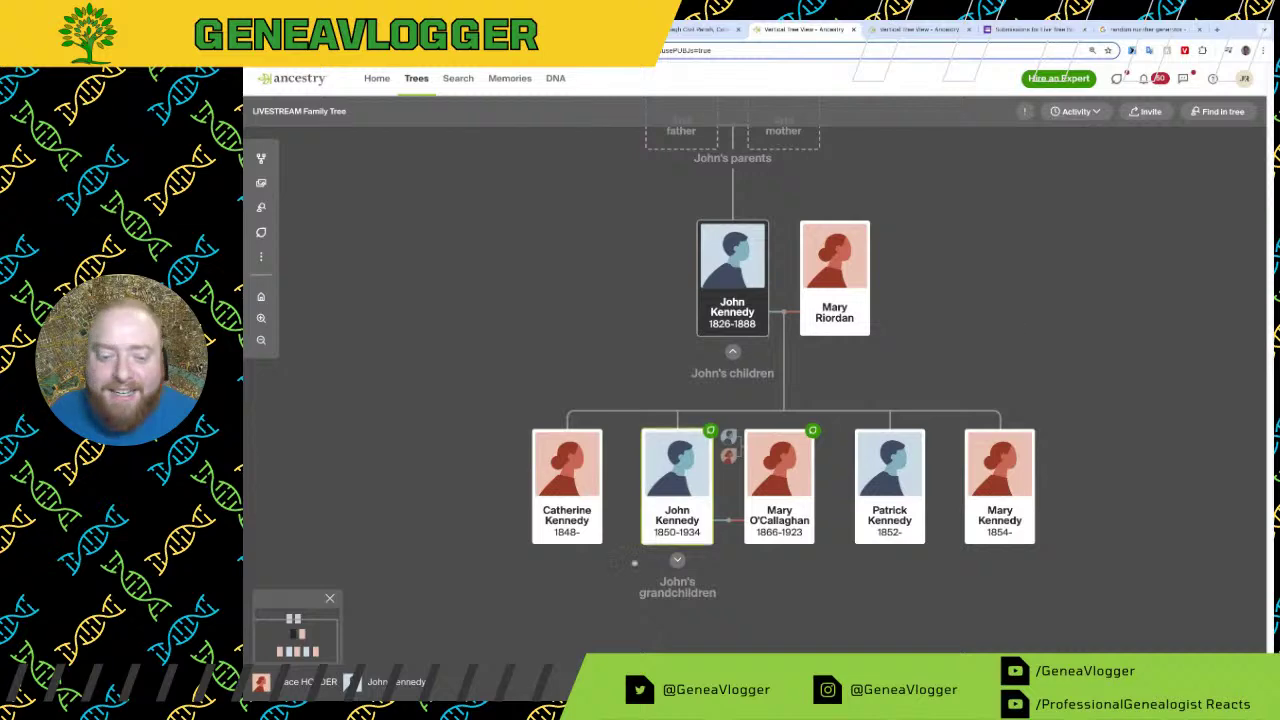
{"action": "left_click", "coordinate": [677, 560]}
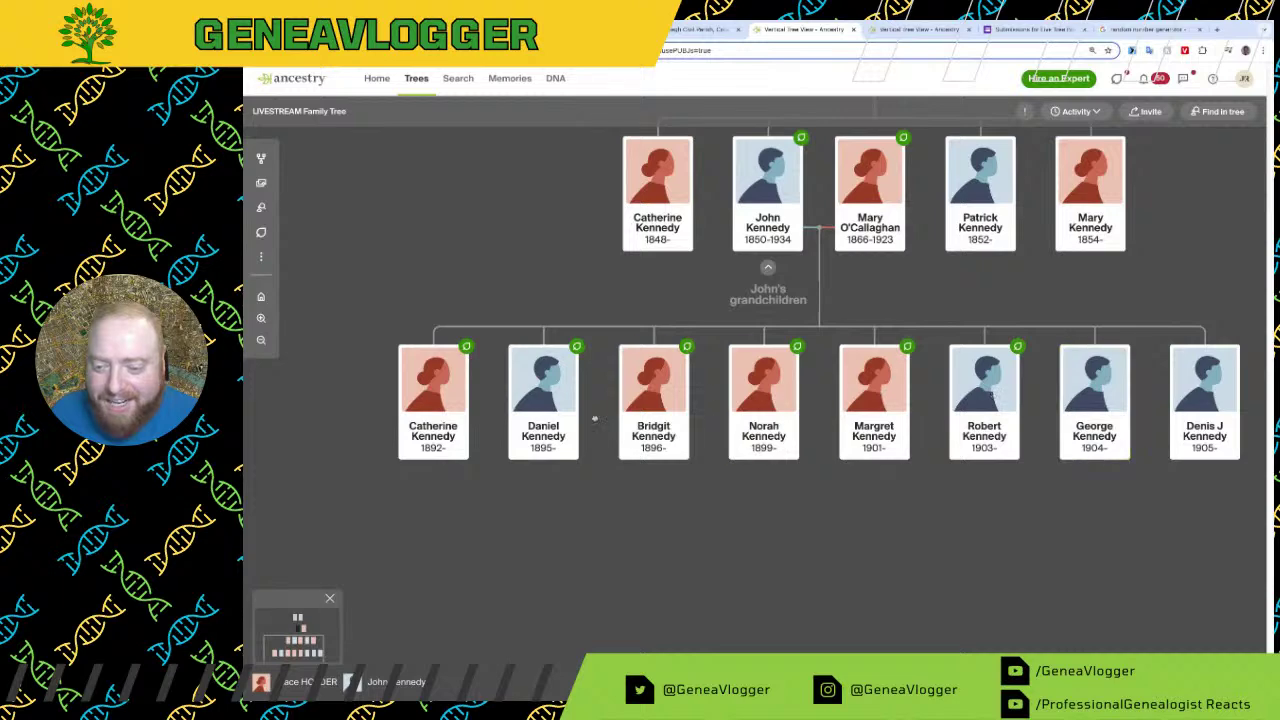
{"action": "scroll", "coordinate": [796, 544], "scroll_direction": "right", "scroll_amount": 2}
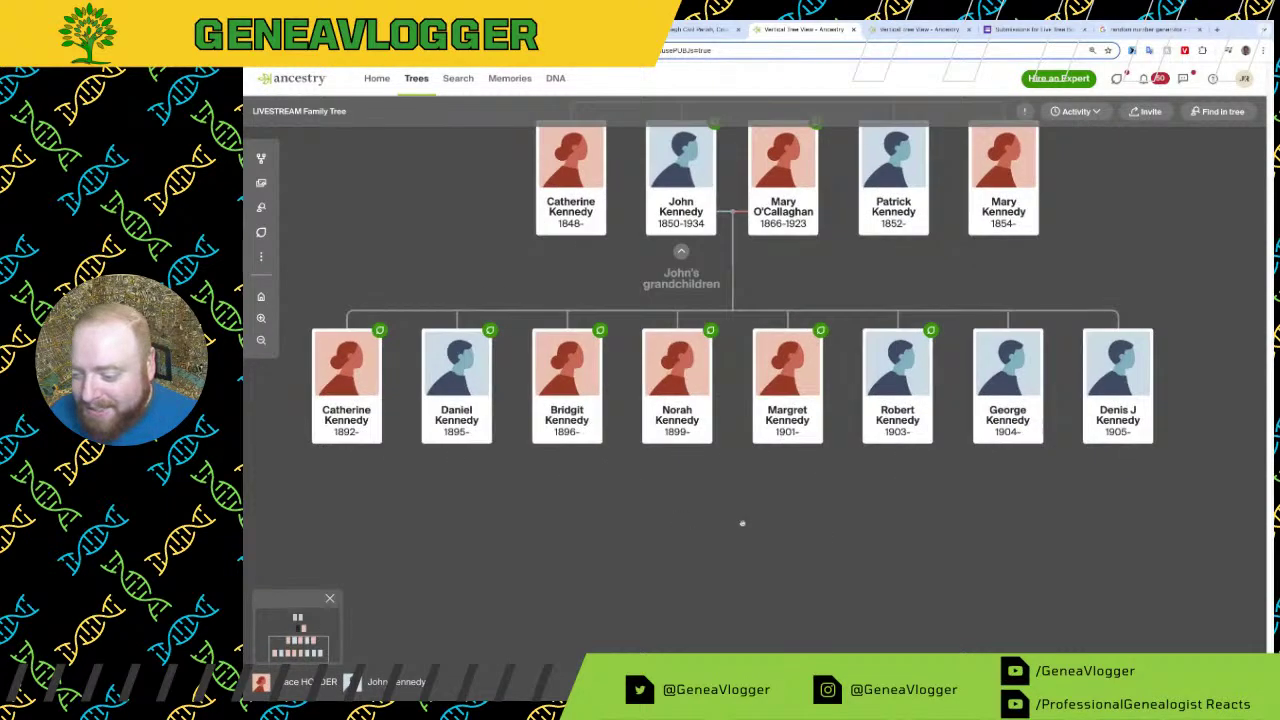
{"action": "scroll", "coordinate": [760, 523], "scroll_direction": "up", "scroll_amount": 3}
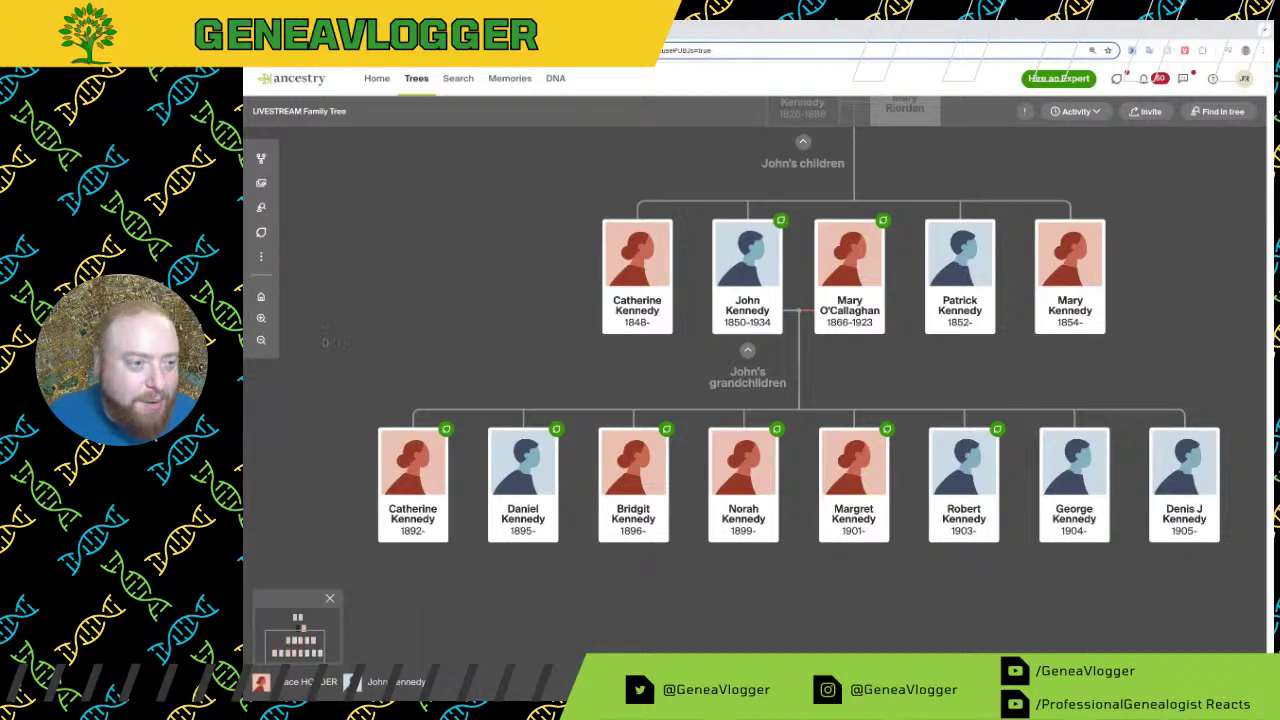
Step: Set the maximum in Google's random number generator to 25, then open RANDOM.ORG and generate a number between 1 and 25 there
{"action": "key", "text": "ctrl+Tab"}
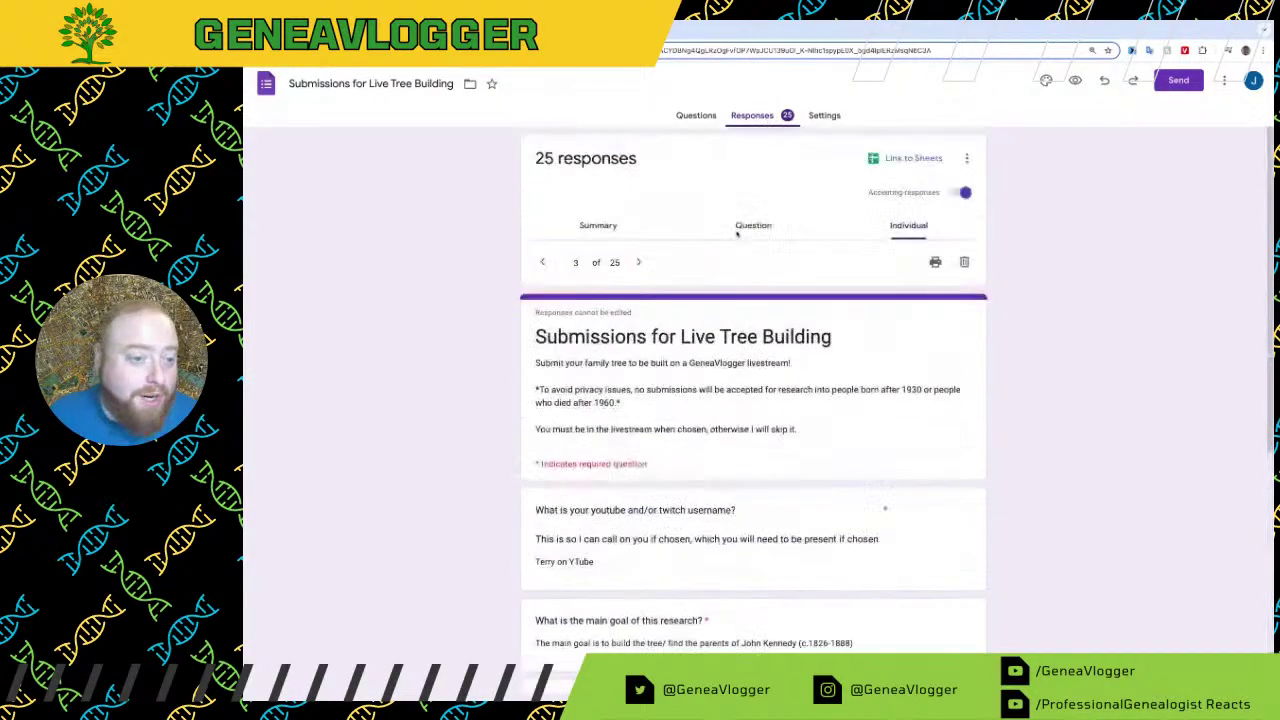
{"action": "key", "text": "ctrl+Tab"}
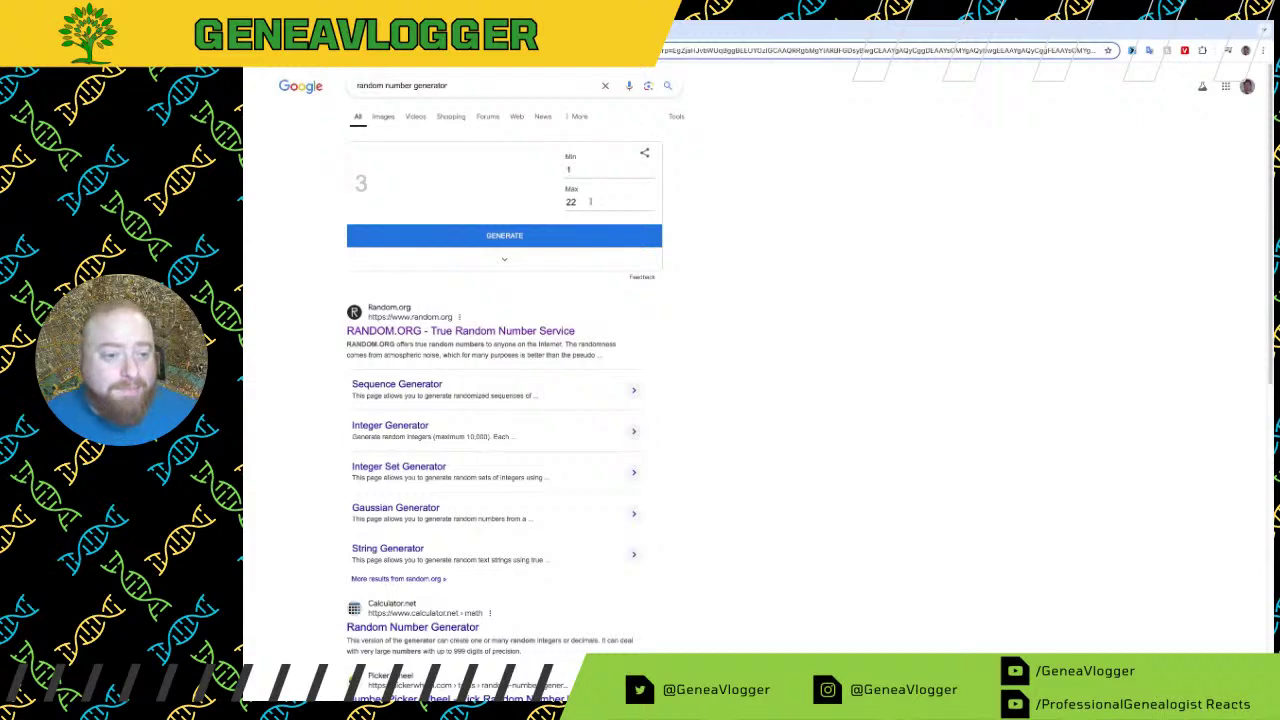
{"action": "left_click", "coordinate": [590, 201]}
{"action": "key", "text": "BackSpace"}
{"action": "type", "text": "5"}
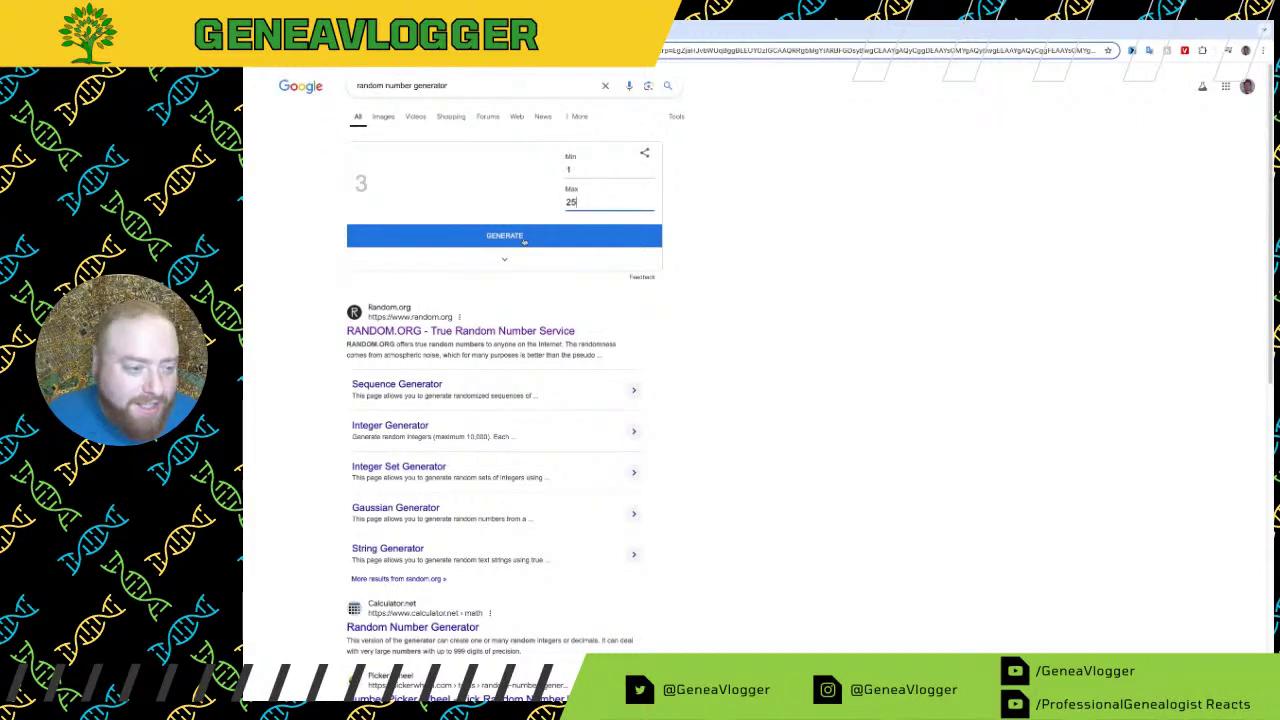
{"action": "left_click", "coordinate": [441, 336]}
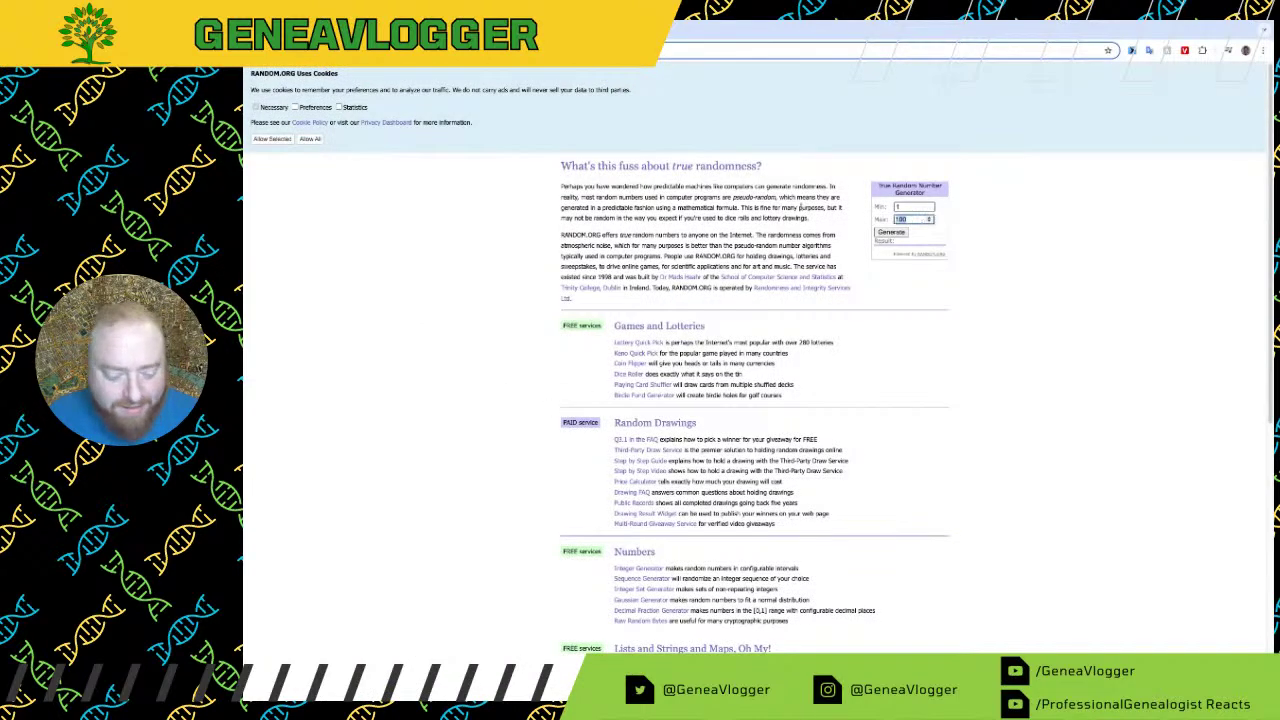
{"action": "type", "text": "25"}
{"action": "left_click", "coordinate": [891, 232]}
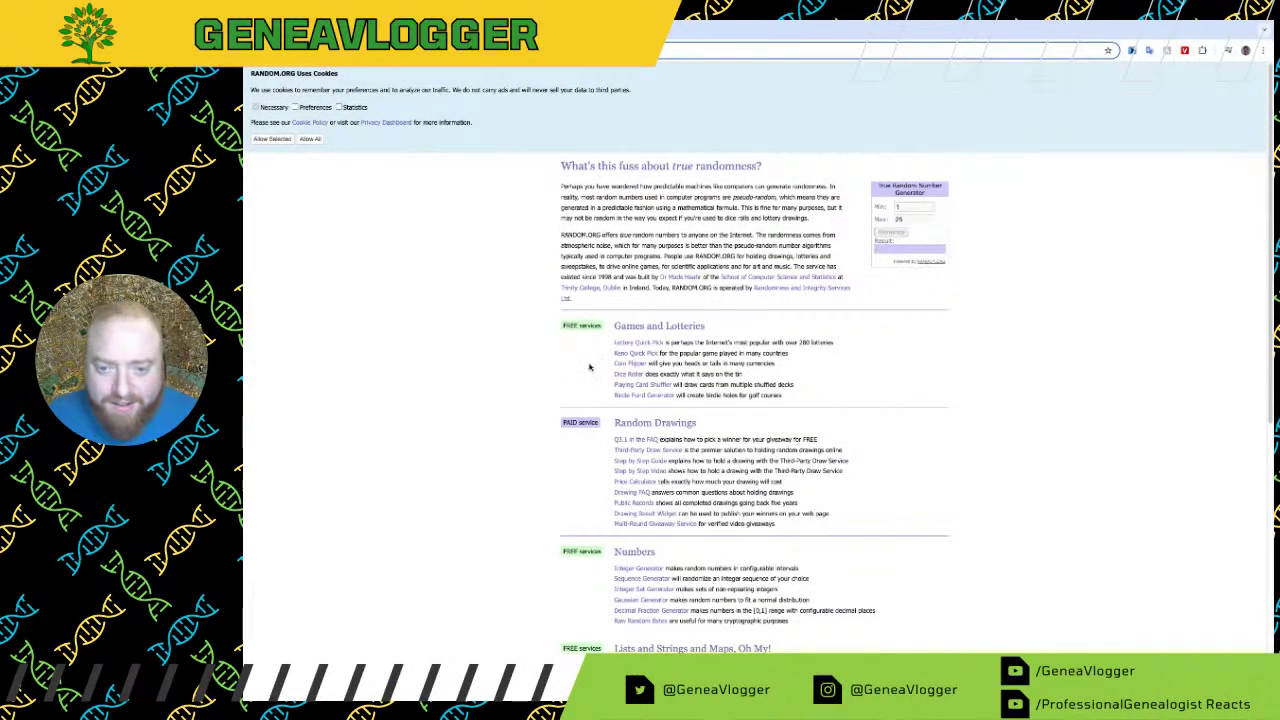
Step: Open individual response 15 in the Live Tree Building submissions and read its research goal, prior research and family tree link
{"action": "key", "text": "ctrl+Tab"}
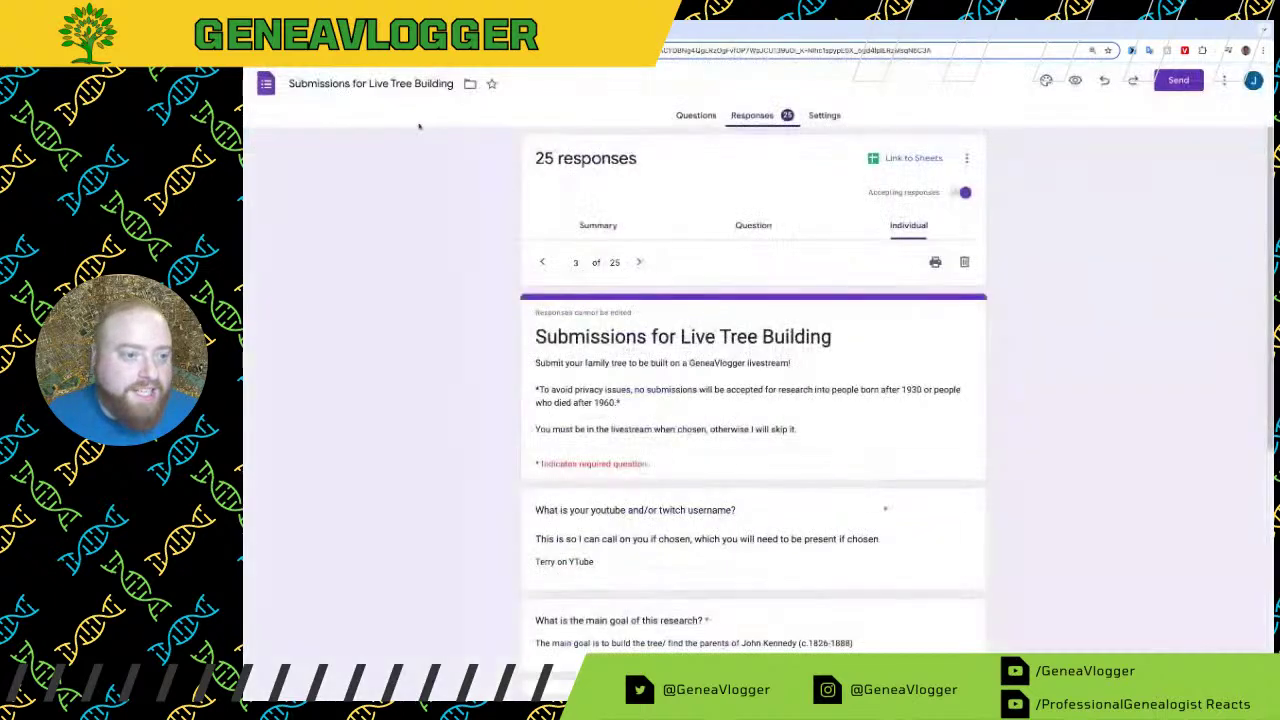
{"action": "left_click", "coordinate": [643, 262]}
{"action": "double_click", "coordinate": [580, 262]}
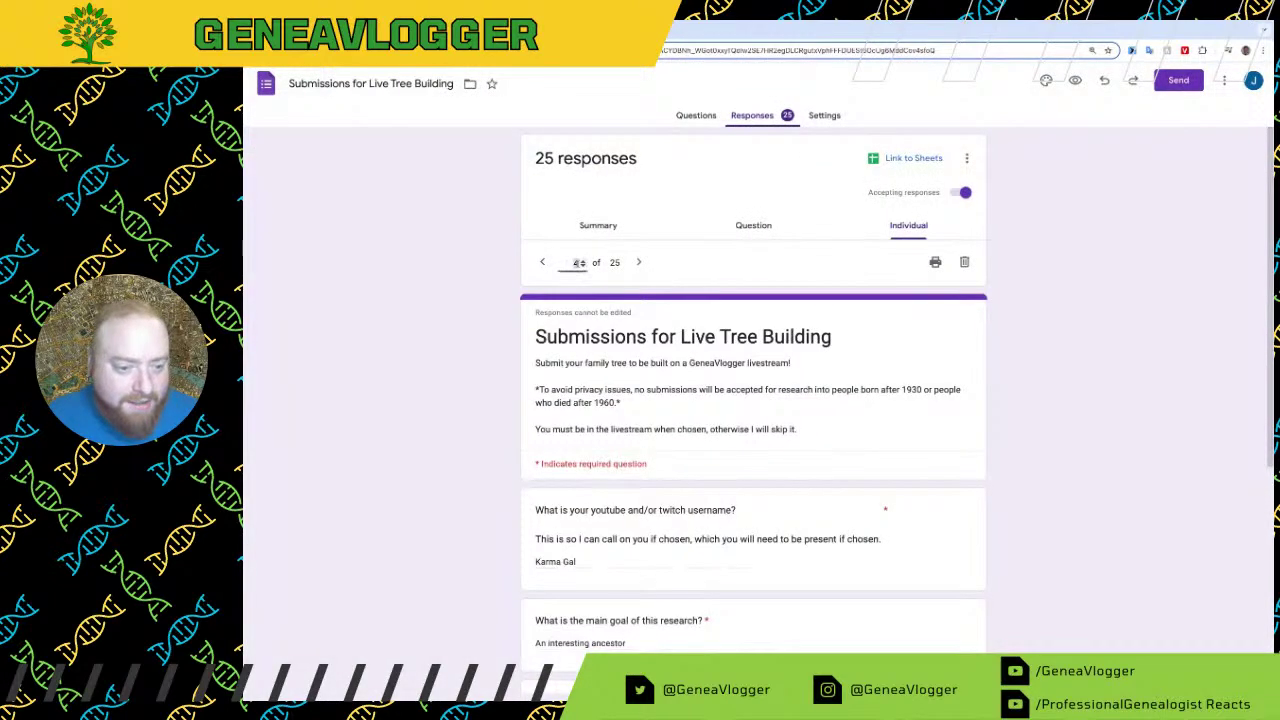
{"action": "type", "text": "15"}
{"action": "key", "text": "Return"}
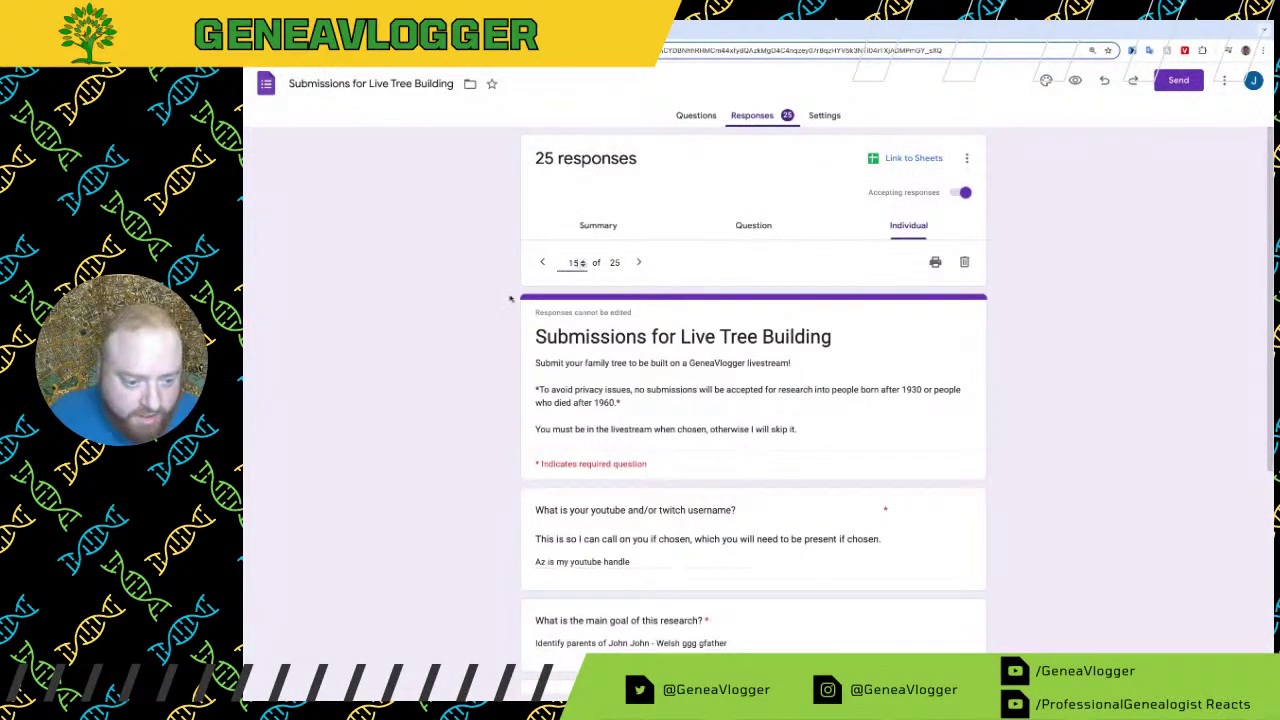
{"action": "scroll", "coordinate": [304, 390], "scroll_direction": "down", "scroll_amount": 1}
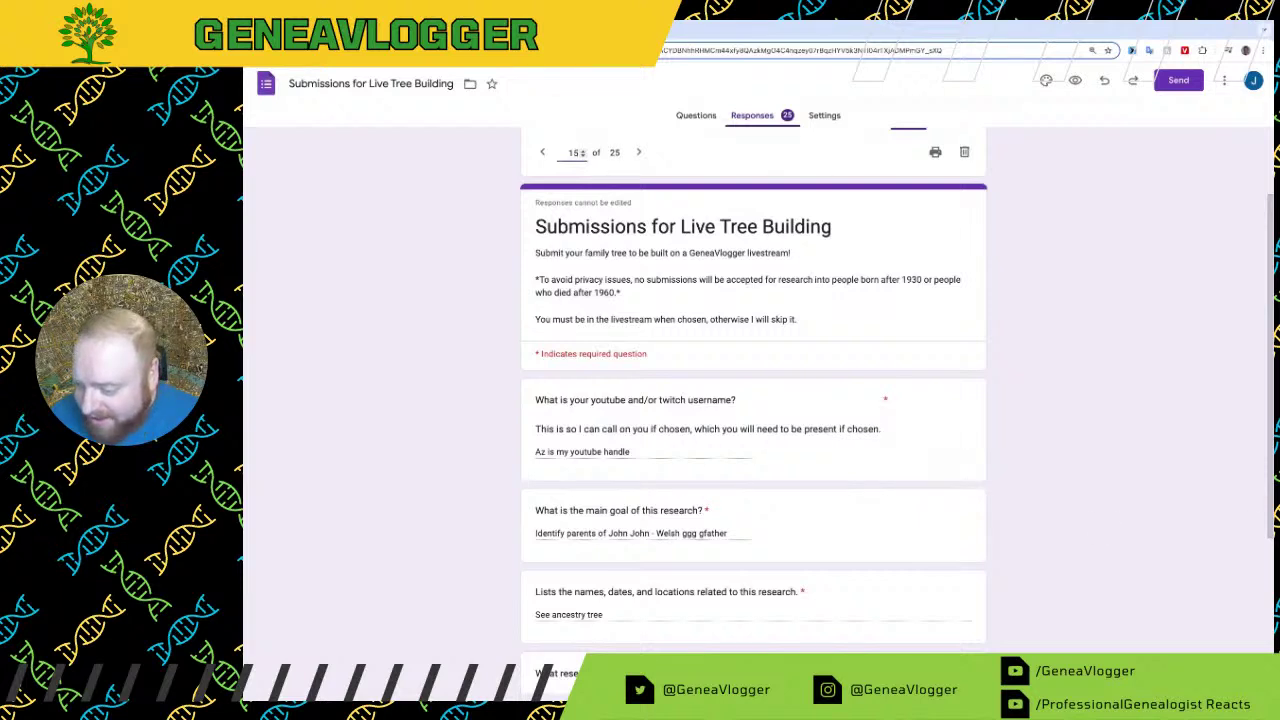
{"action": "scroll", "coordinate": [676, 569], "scroll_direction": "down", "scroll_amount": 1}
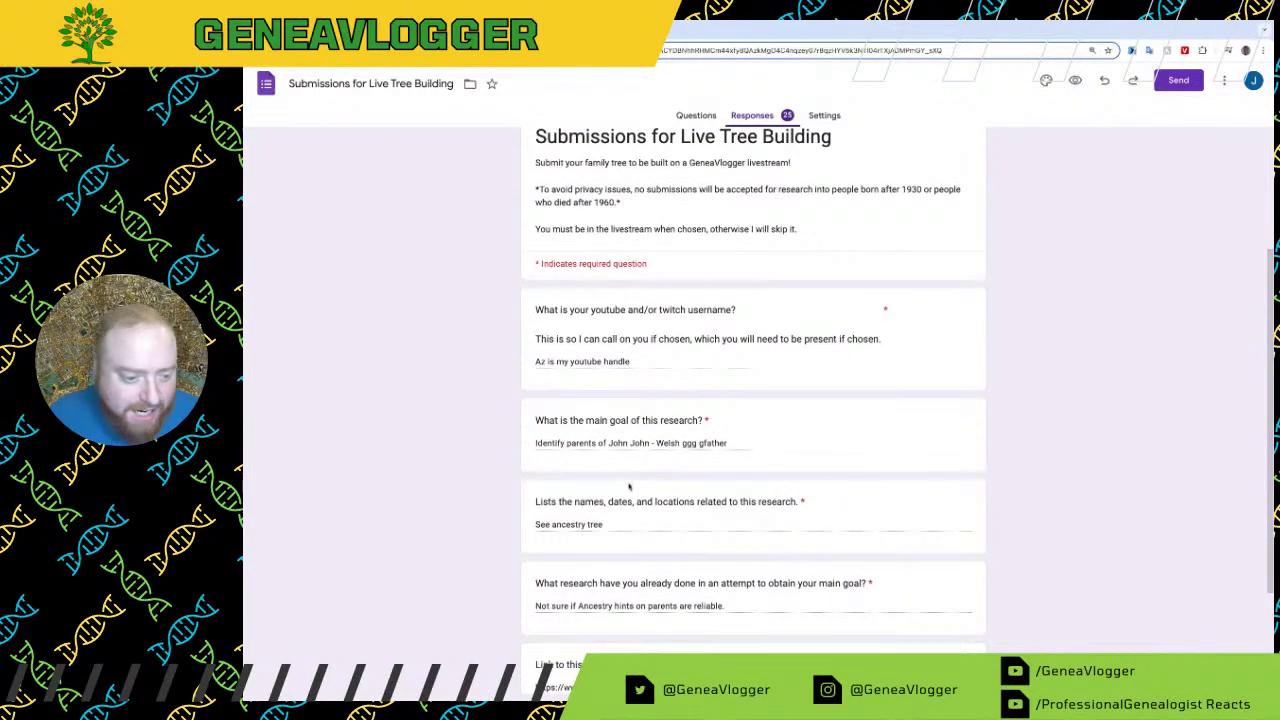
{"action": "scroll", "coordinate": [611, 490], "scroll_direction": "down", "scroll_amount": 1}
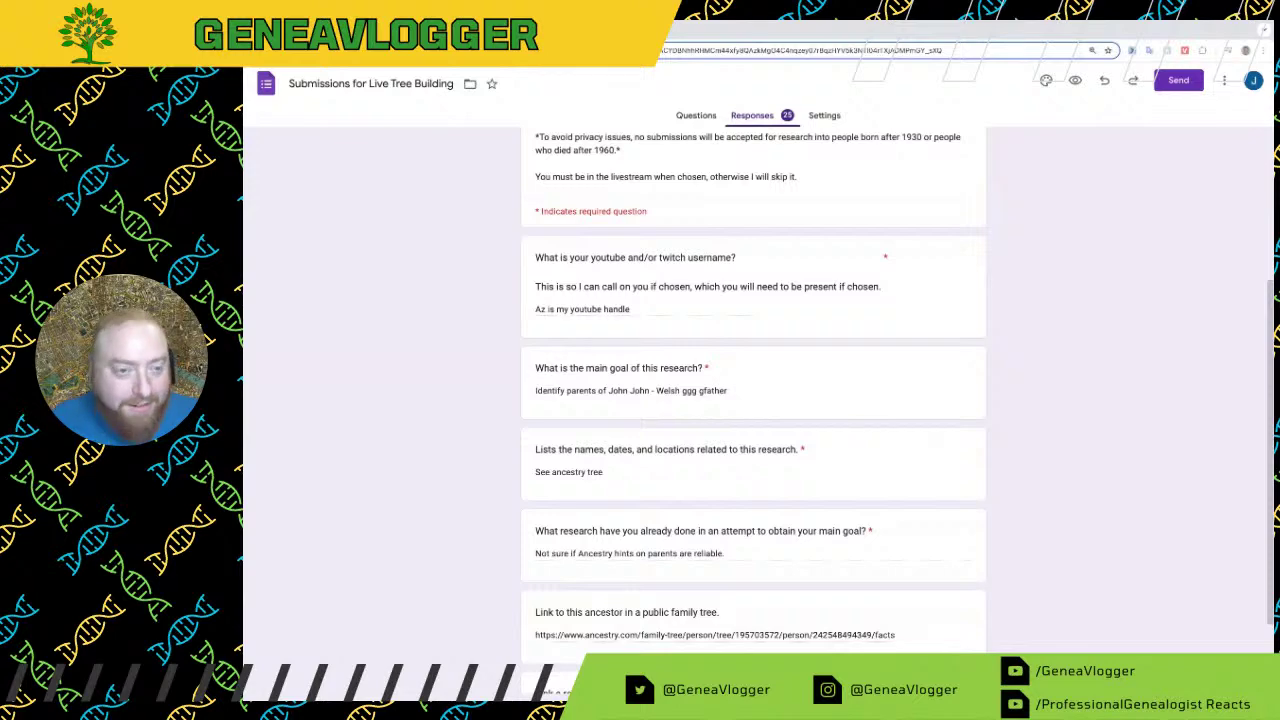
Step: Bring up the GenealCymru YouTube channel and browse its full list of Welsh genealogy videos
{"action": "key", "text": "ctrl+Tab"}
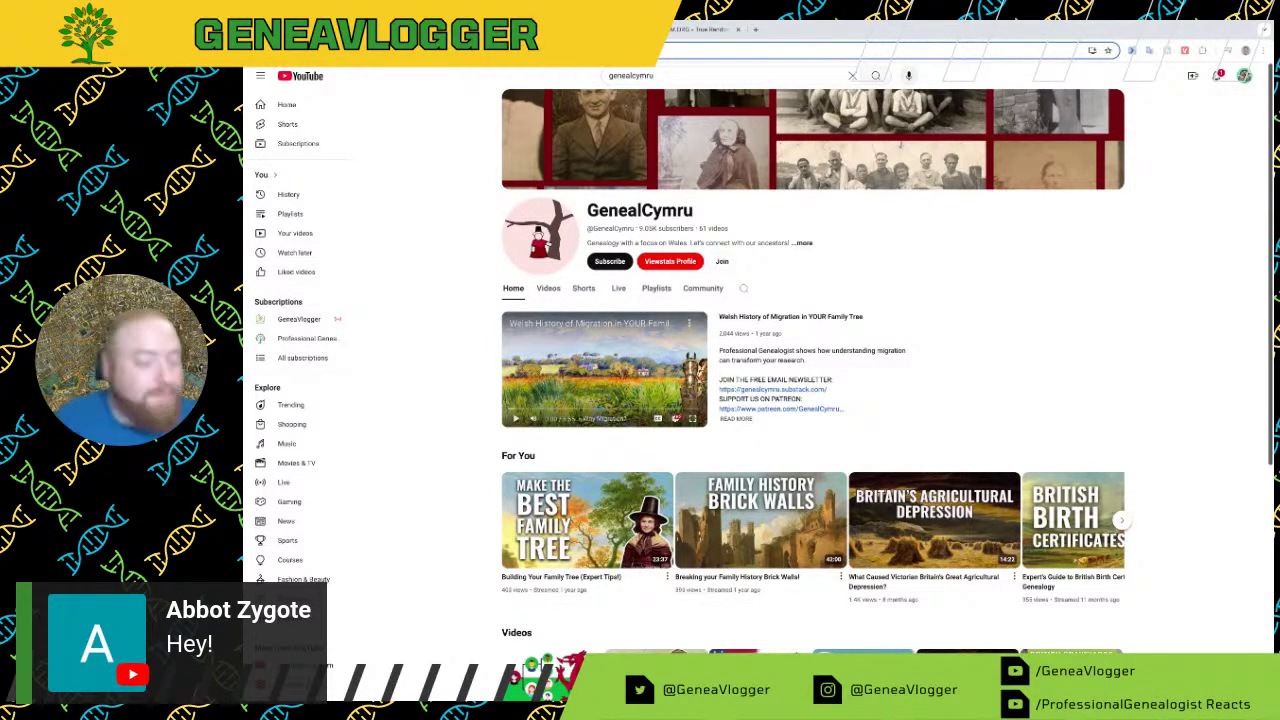
{"action": "left_click", "coordinate": [600, 30]}
{"action": "left_click", "coordinate": [625, 30]}
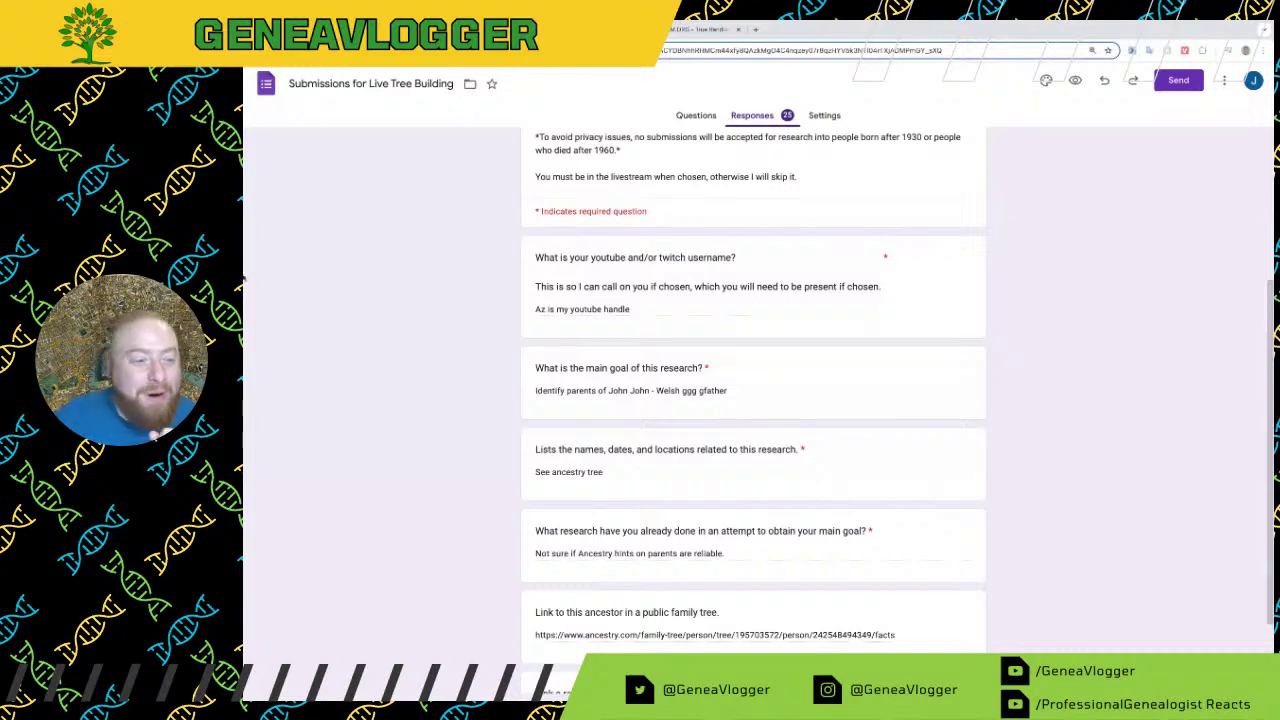
{"action": "key", "text": "alt+Tab"}
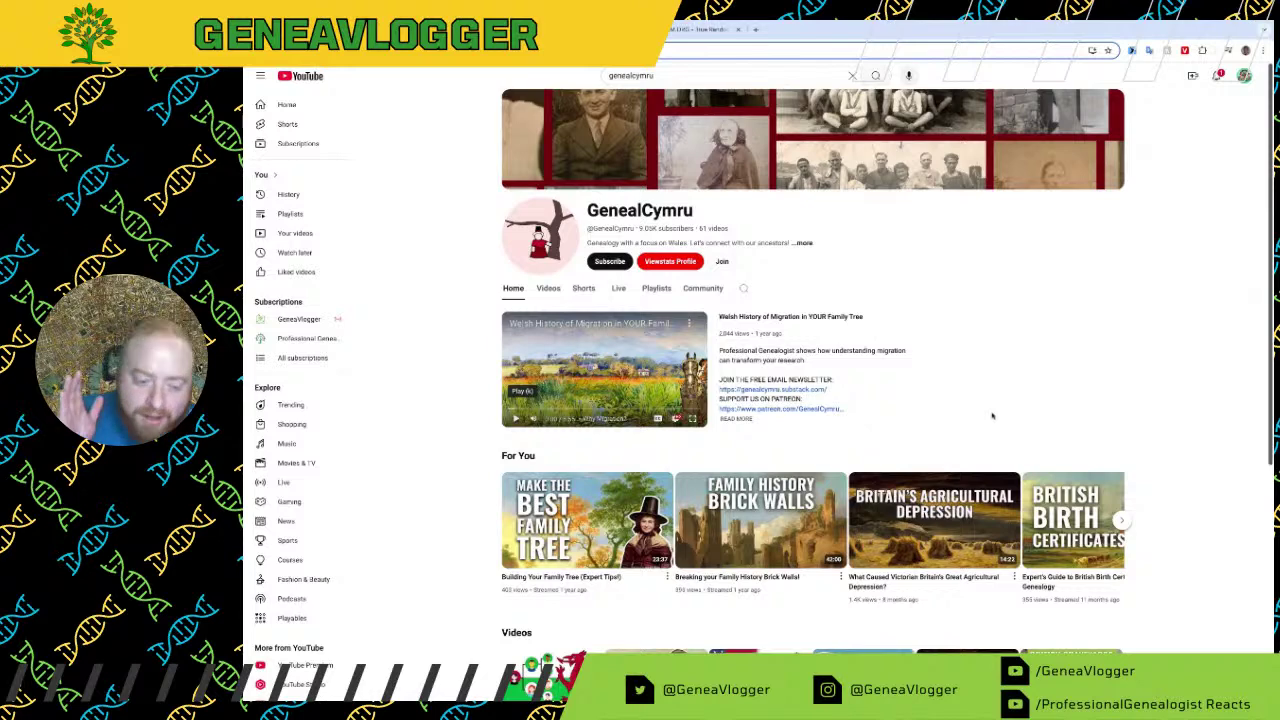
{"action": "left_click", "coordinate": [551, 297]}
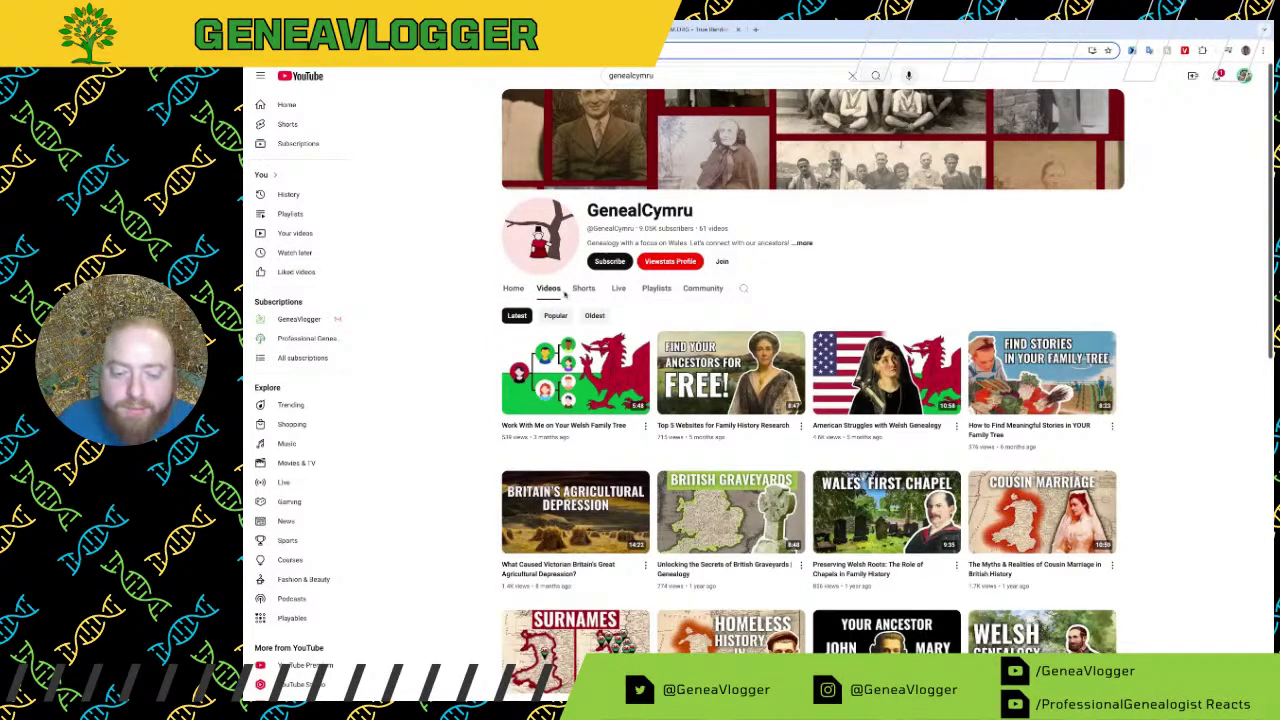
{"action": "scroll", "coordinate": [1207, 347], "scroll_direction": "down", "scroll_amount": 10}
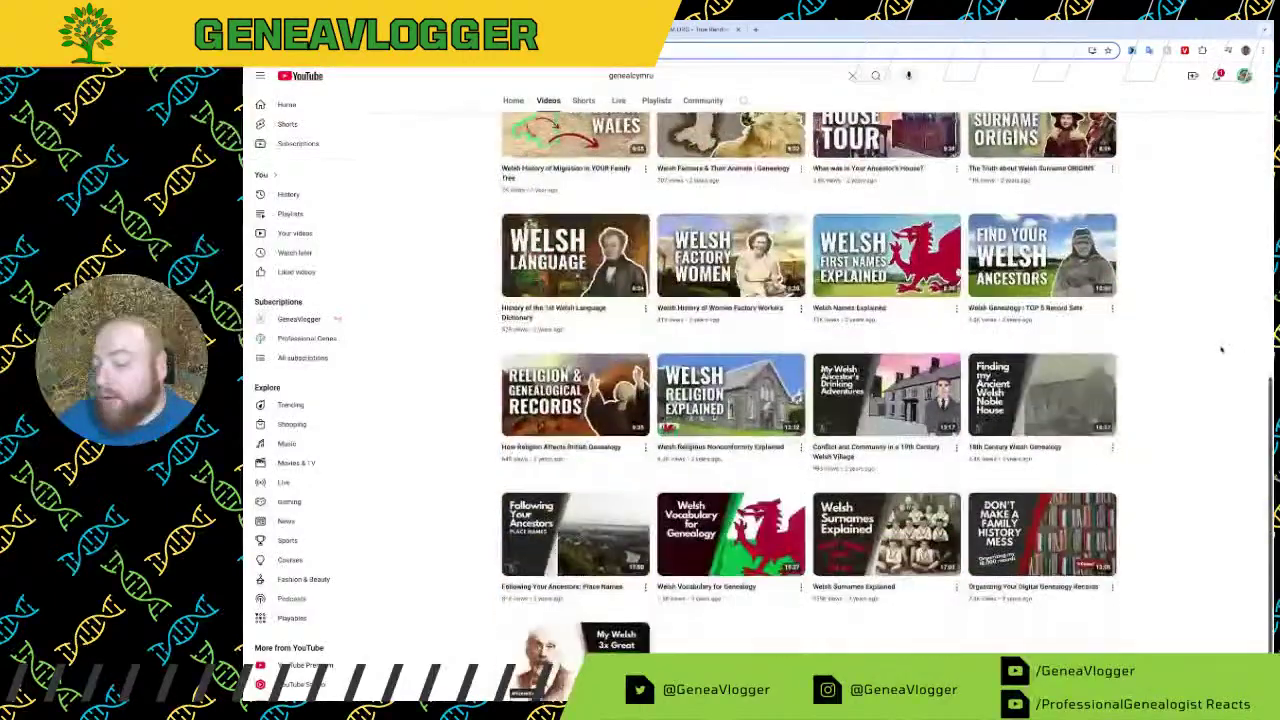
{"action": "scroll", "coordinate": [1205, 348], "scroll_direction": "up", "scroll_amount": 2}
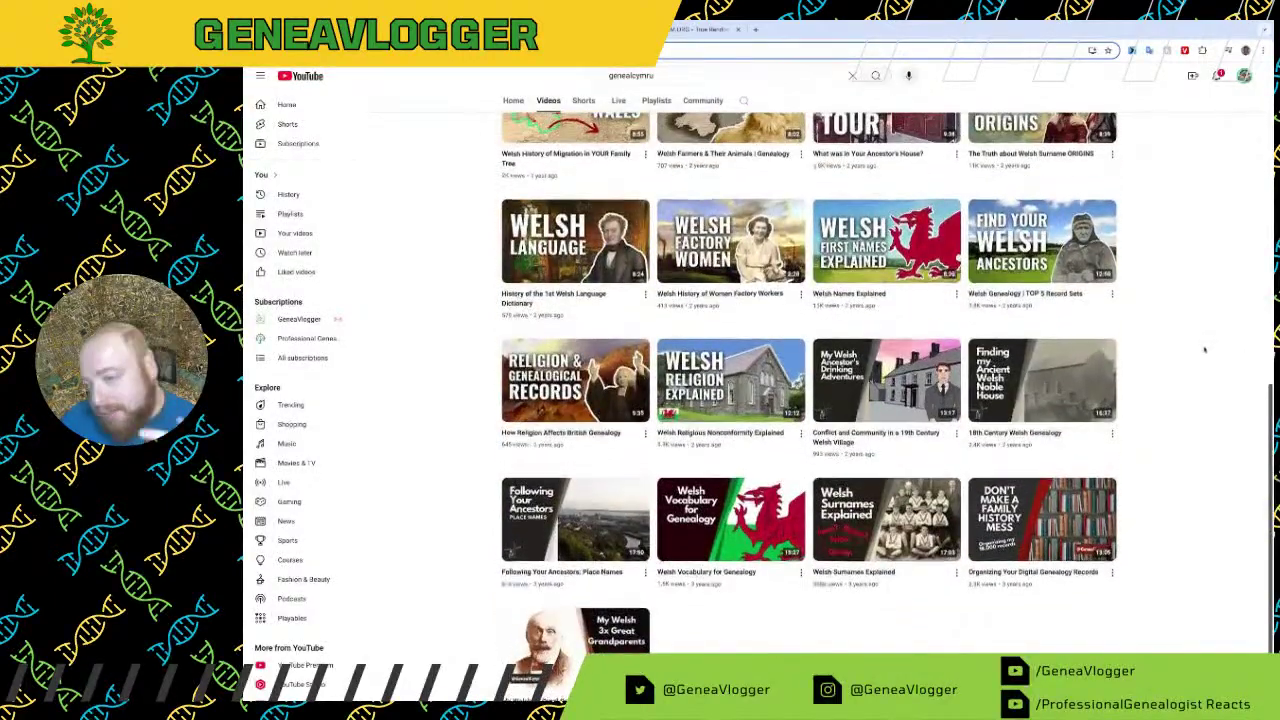
{"action": "scroll", "coordinate": [1205, 348], "scroll_direction": "up", "scroll_amount": 6}
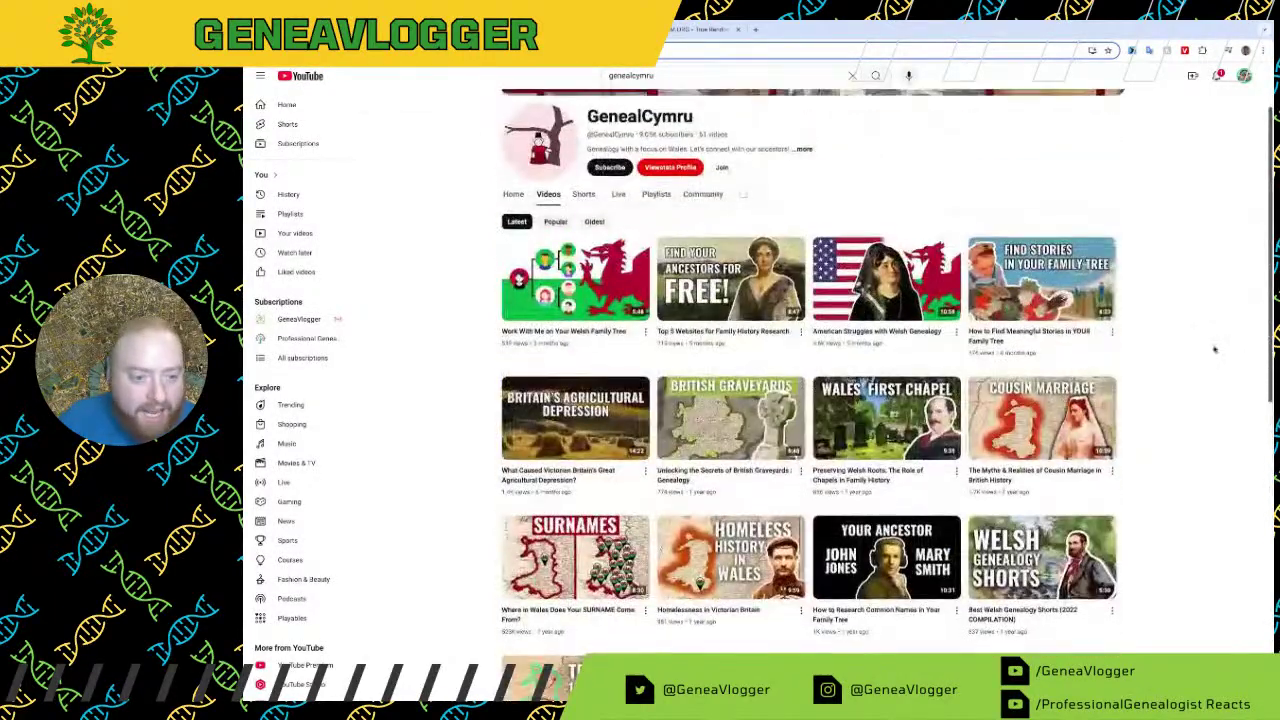
Step: Return to response 15 of the submissions form and reread the submitter's handle field and main research goal
{"action": "mouse_move", "coordinate": [545, 300]}
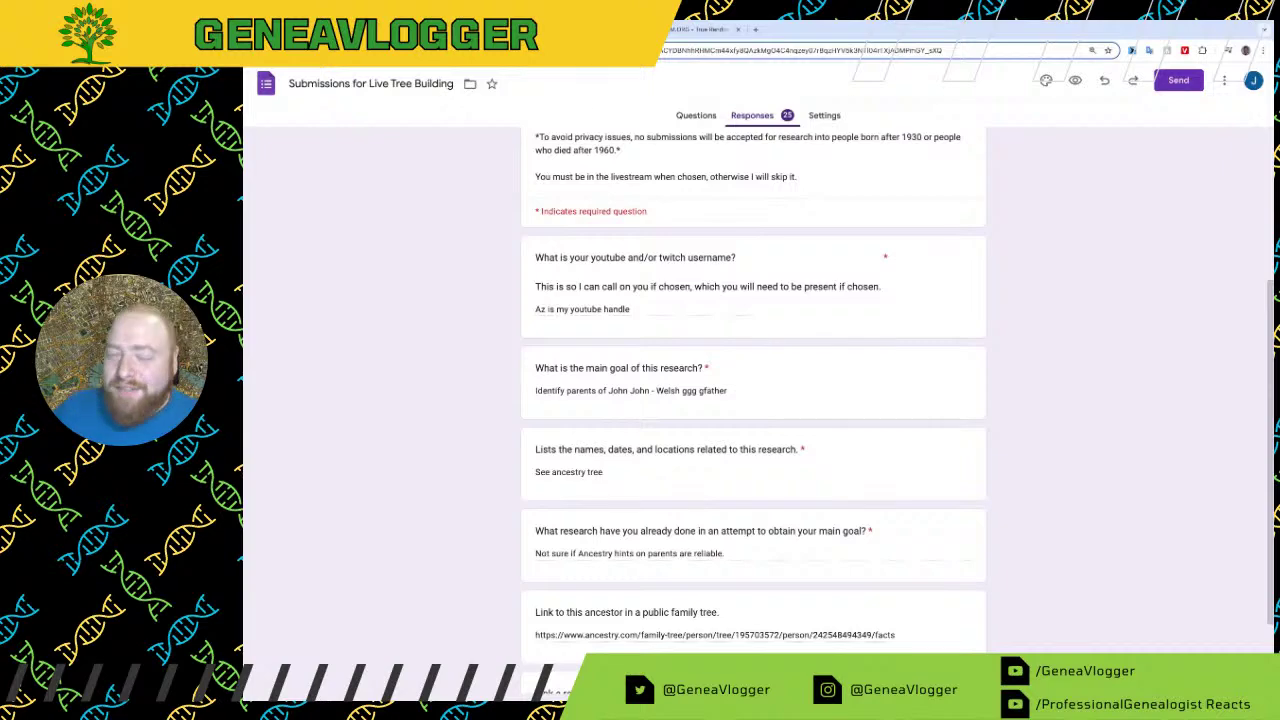
{"action": "scroll", "coordinate": [668, 391], "scroll_direction": "up", "scroll_amount": 3}
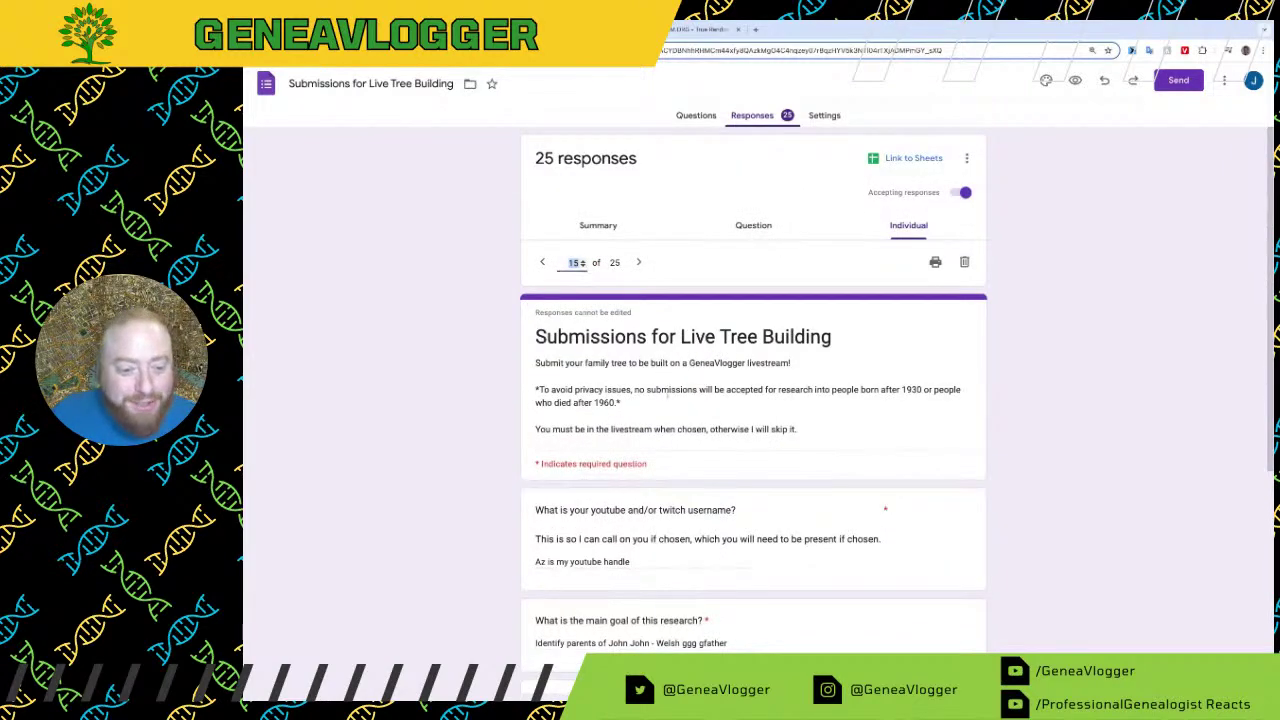
{"action": "scroll", "coordinate": [990, 440], "scroll_direction": "down", "scroll_amount": 1}
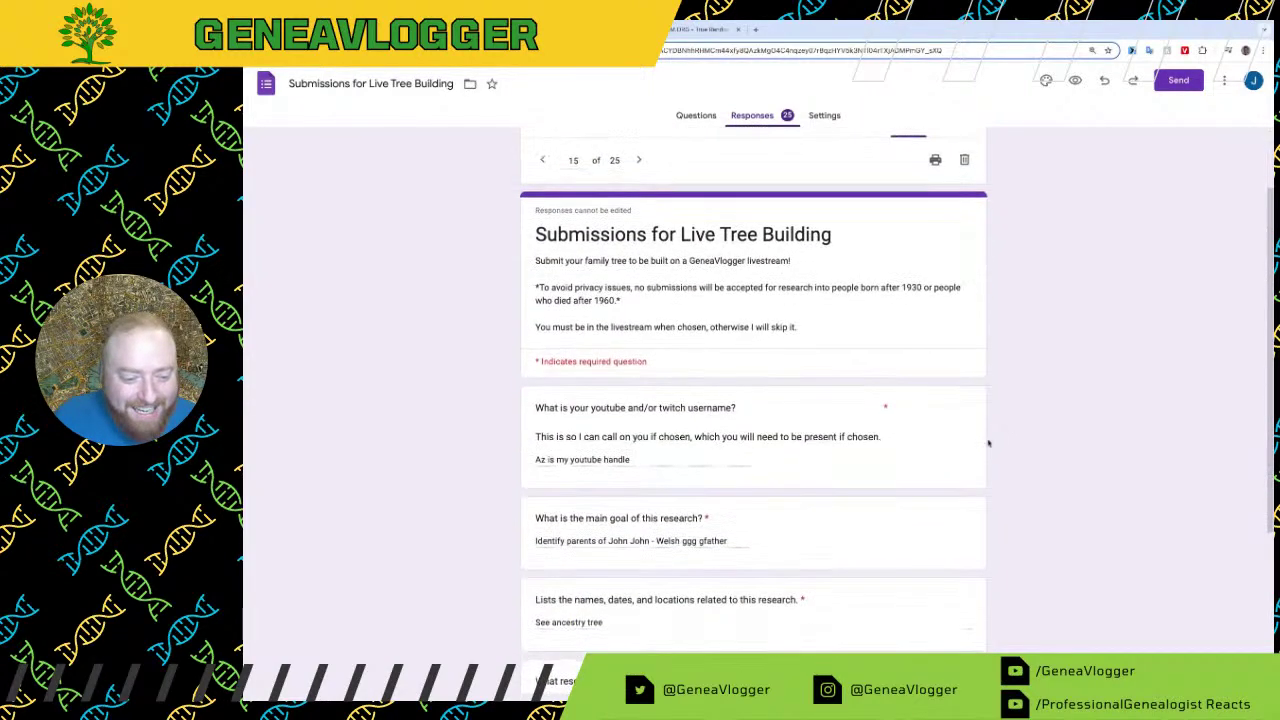
Step: Read response 15's answers on research goal, names and dates, prior research and the family tree link
{"action": "scroll", "coordinate": [973, 445], "scroll_direction": "down", "scroll_amount": 3}
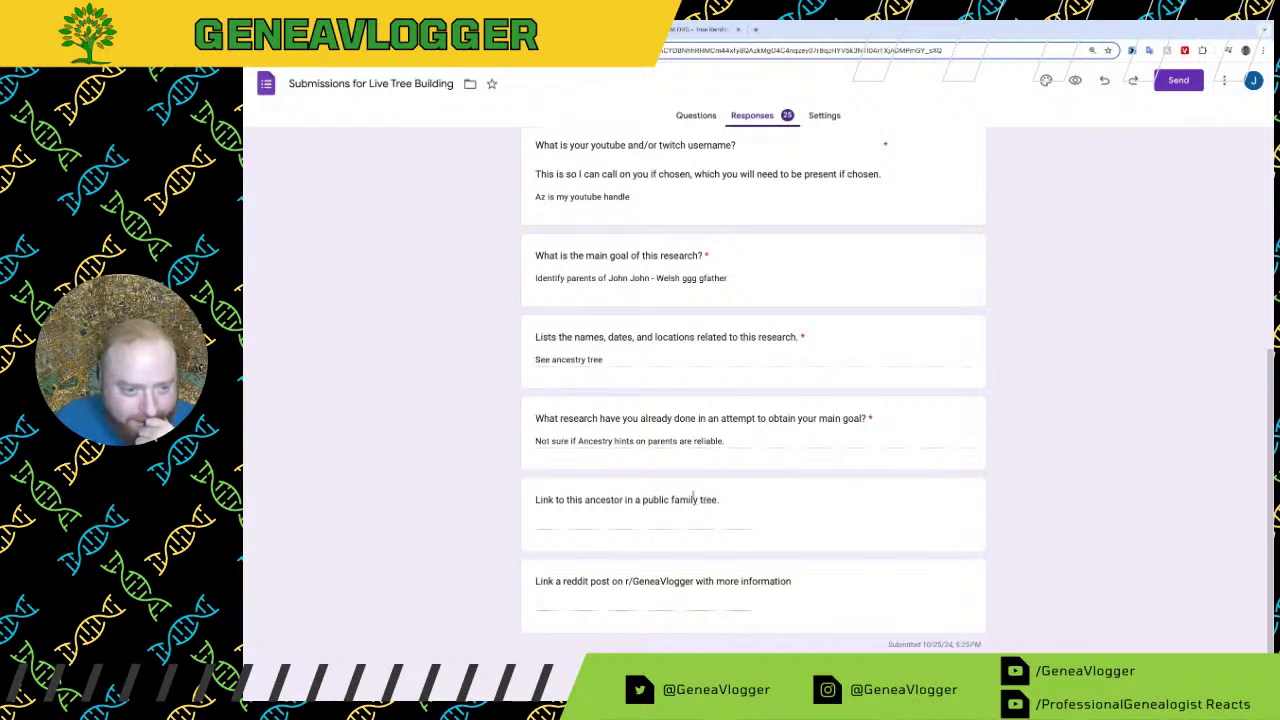
{"action": "scroll", "coordinate": [695, 498], "scroll_direction": "up", "scroll_amount": 2}
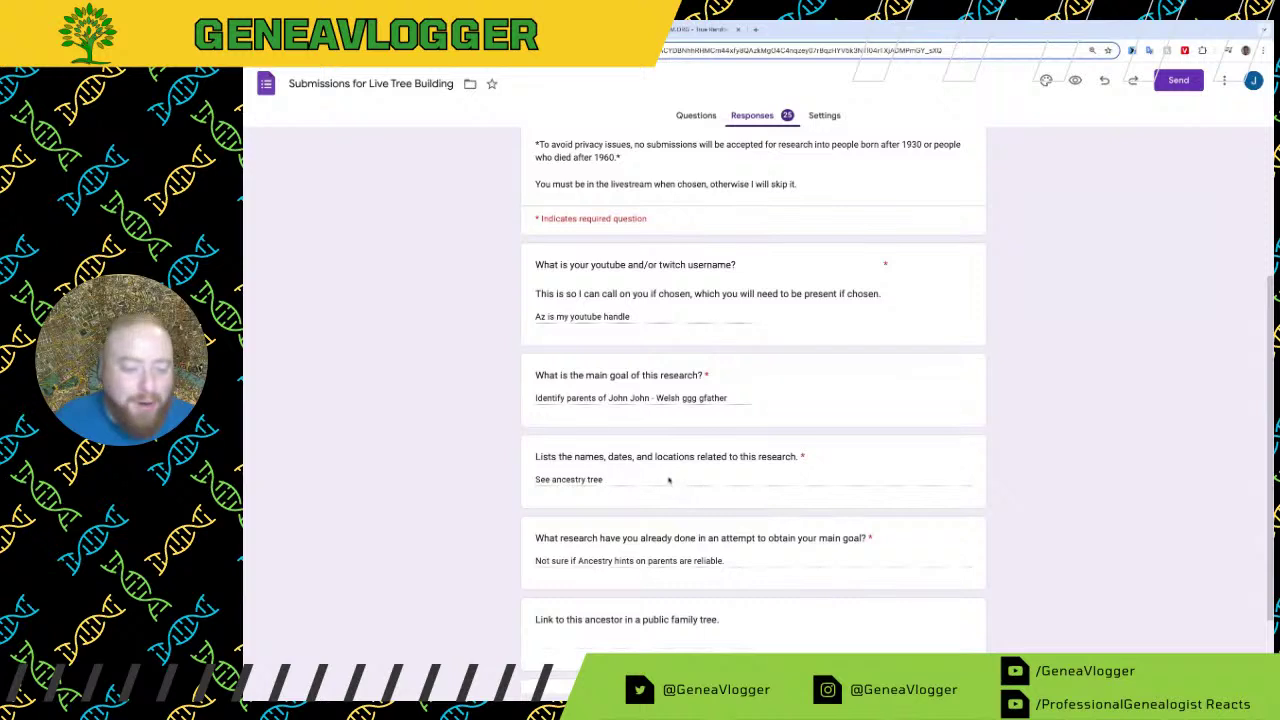
{"action": "scroll", "coordinate": [662, 464], "scroll_direction": "down", "scroll_amount": 2}
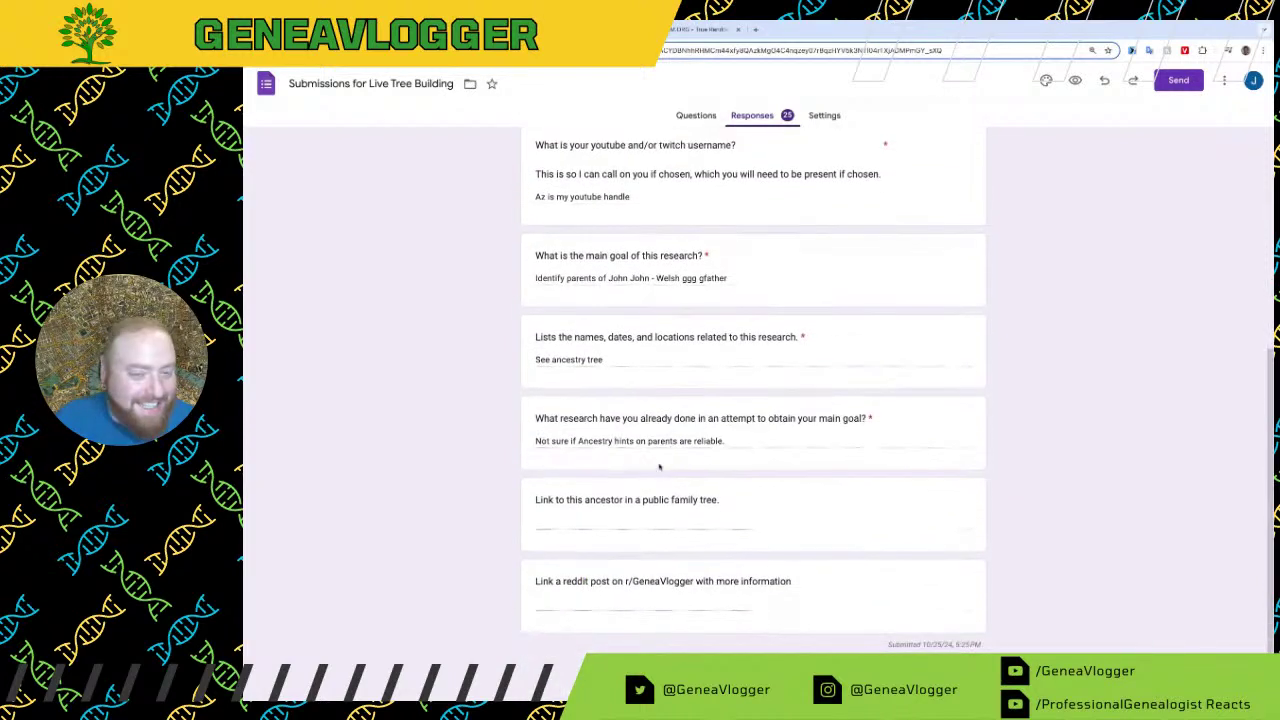
{"action": "scroll", "coordinate": [656, 441], "scroll_direction": "up", "scroll_amount": 1}
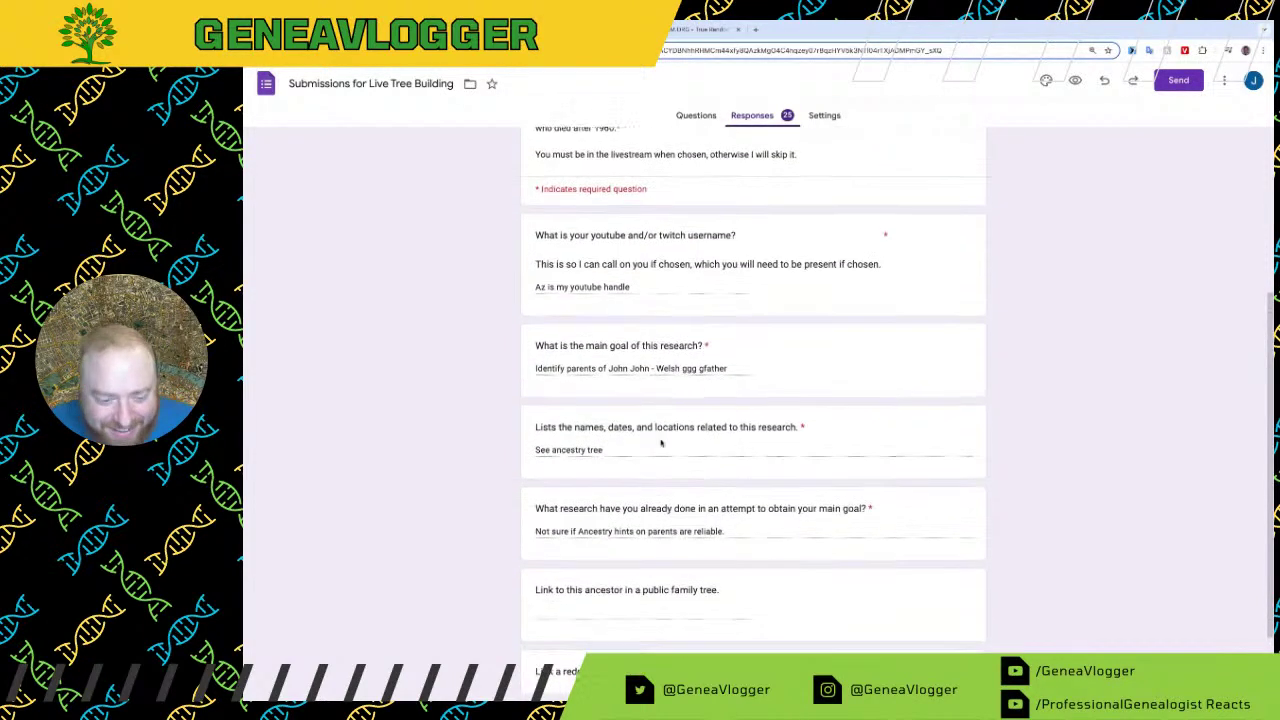
{"action": "scroll", "coordinate": [657, 445], "scroll_direction": "down", "scroll_amount": 1}
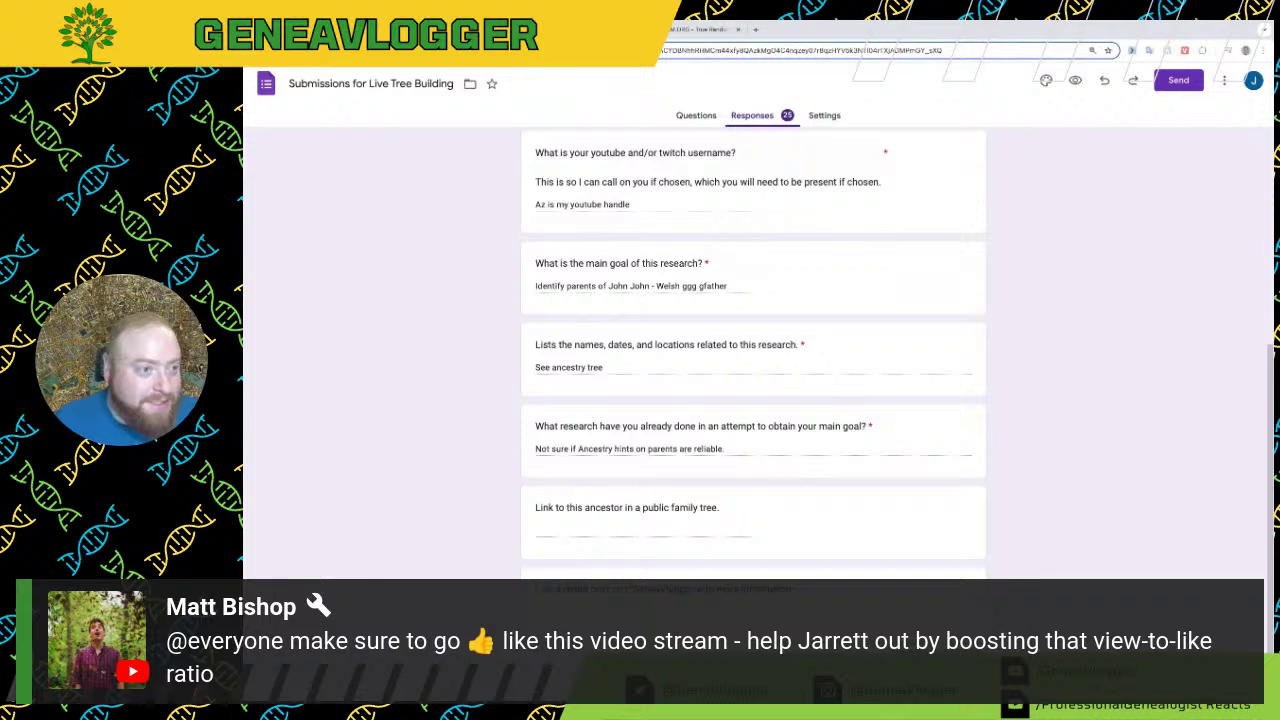
Step: Open the GeneaVlogger Clips channel page on YouTube and its channel analytics in YouTube Studio
{"action": "key", "text": "ctrl+Tab"}
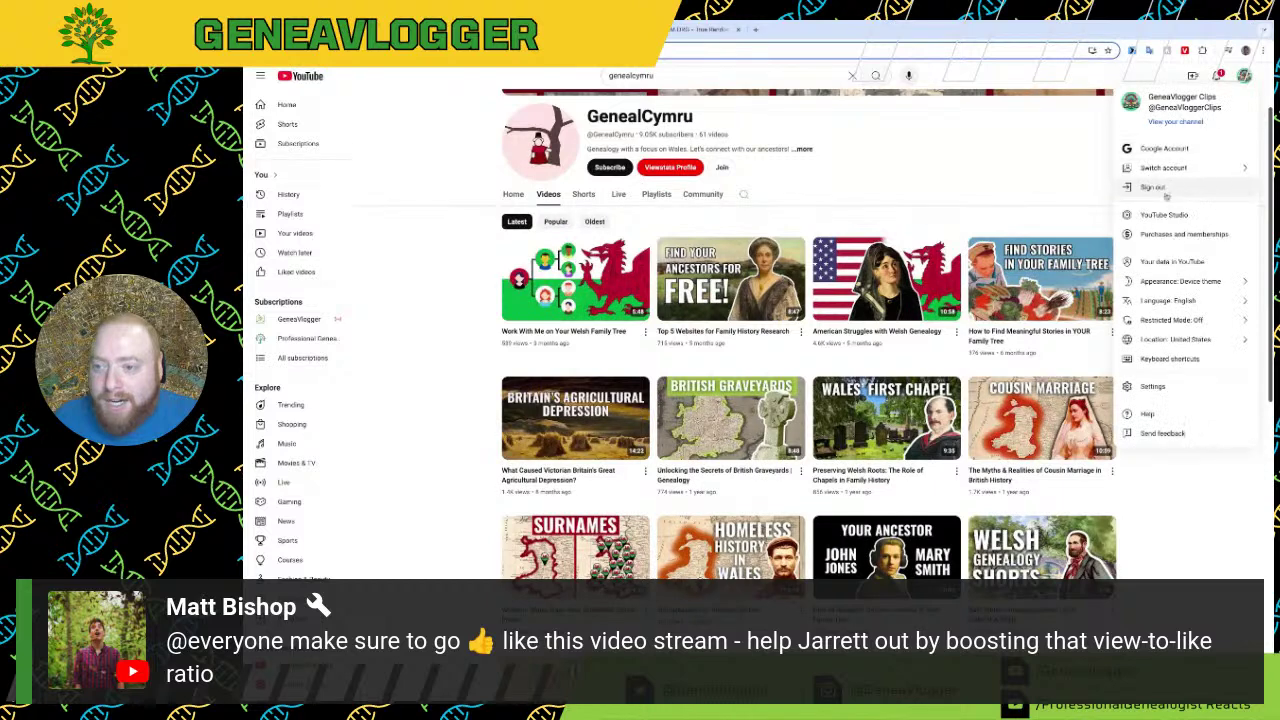
{"action": "left_click", "coordinate": [1165, 214]}
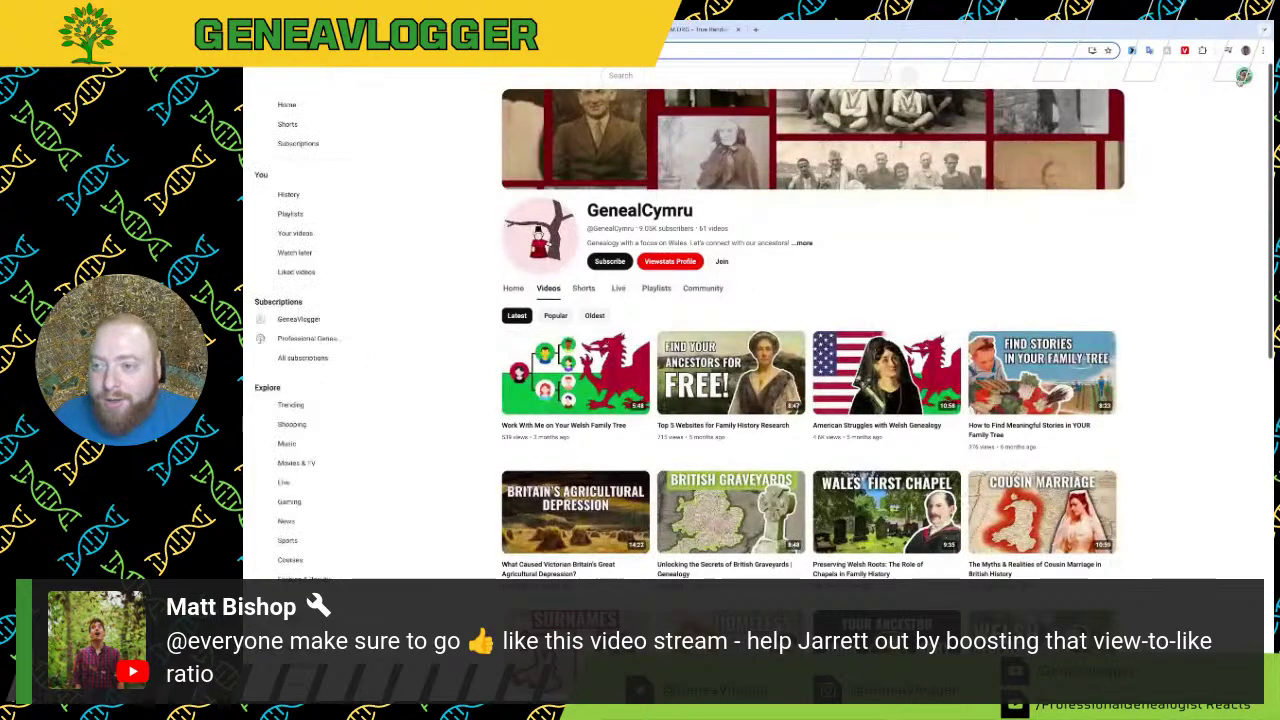
{"action": "left_click", "coordinate": [1244, 76]}
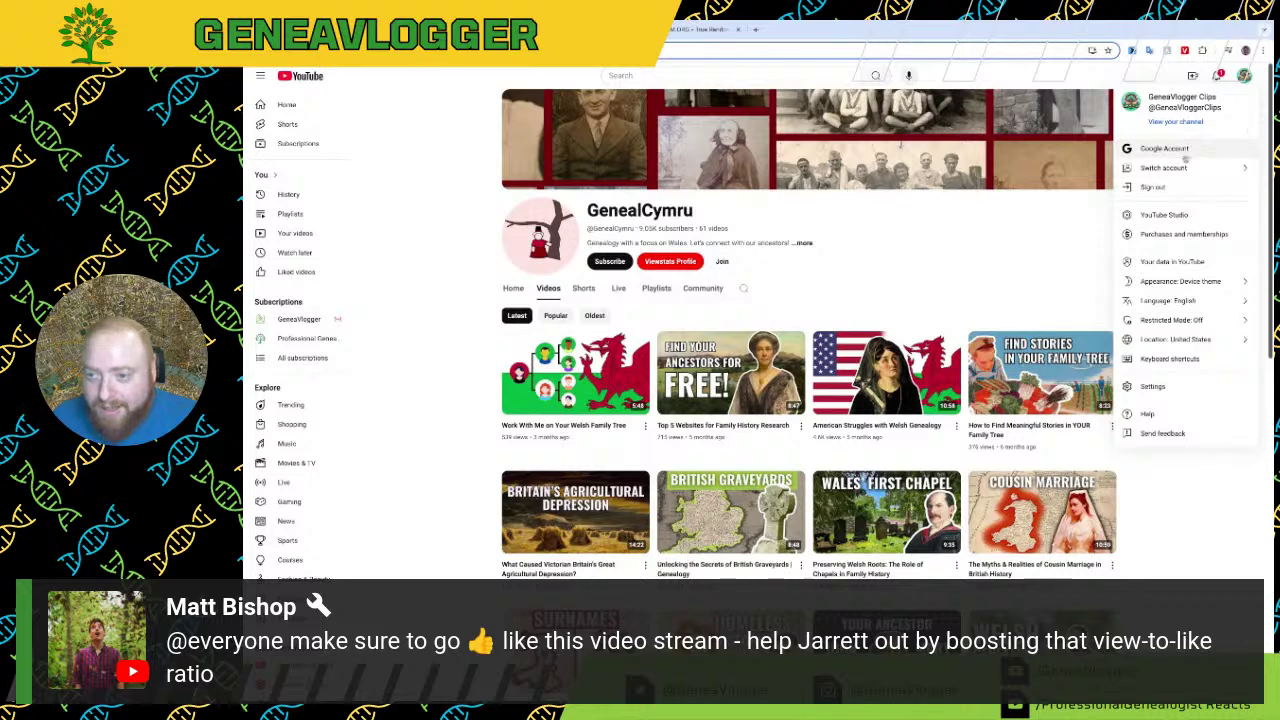
{"action": "left_click", "coordinate": [457, 232]}
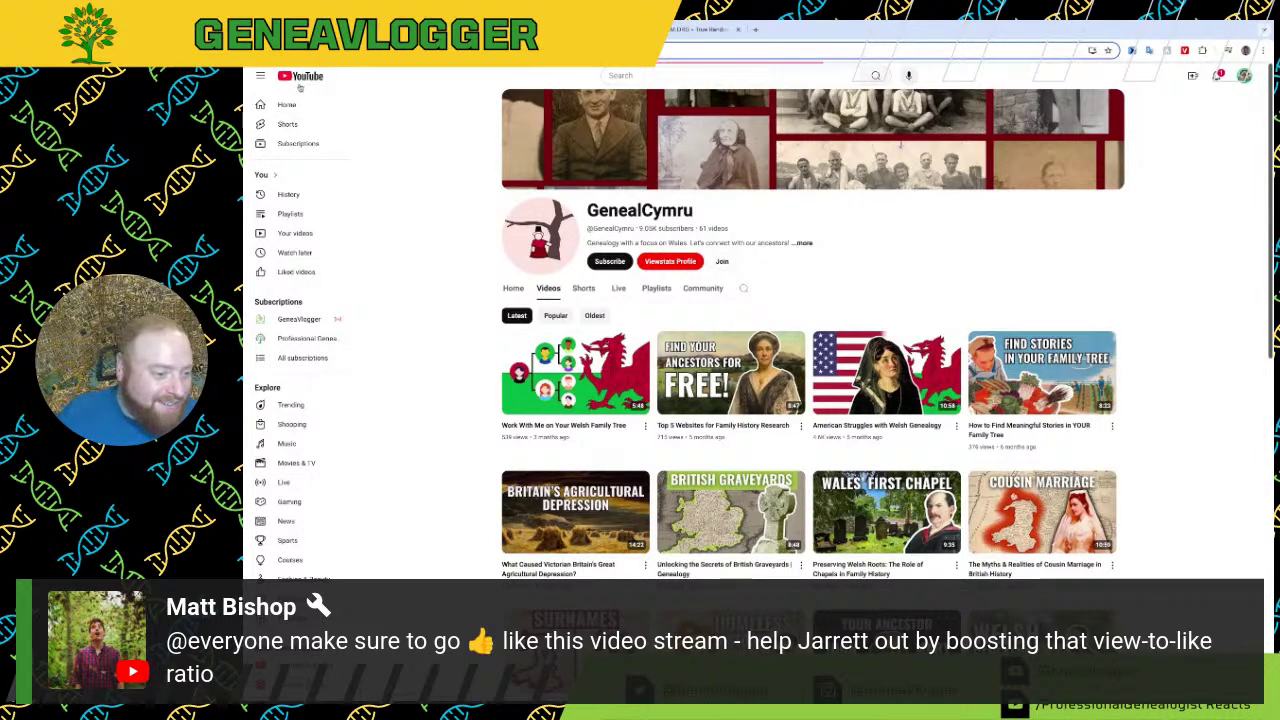
{"action": "left_click", "coordinate": [298, 104]}
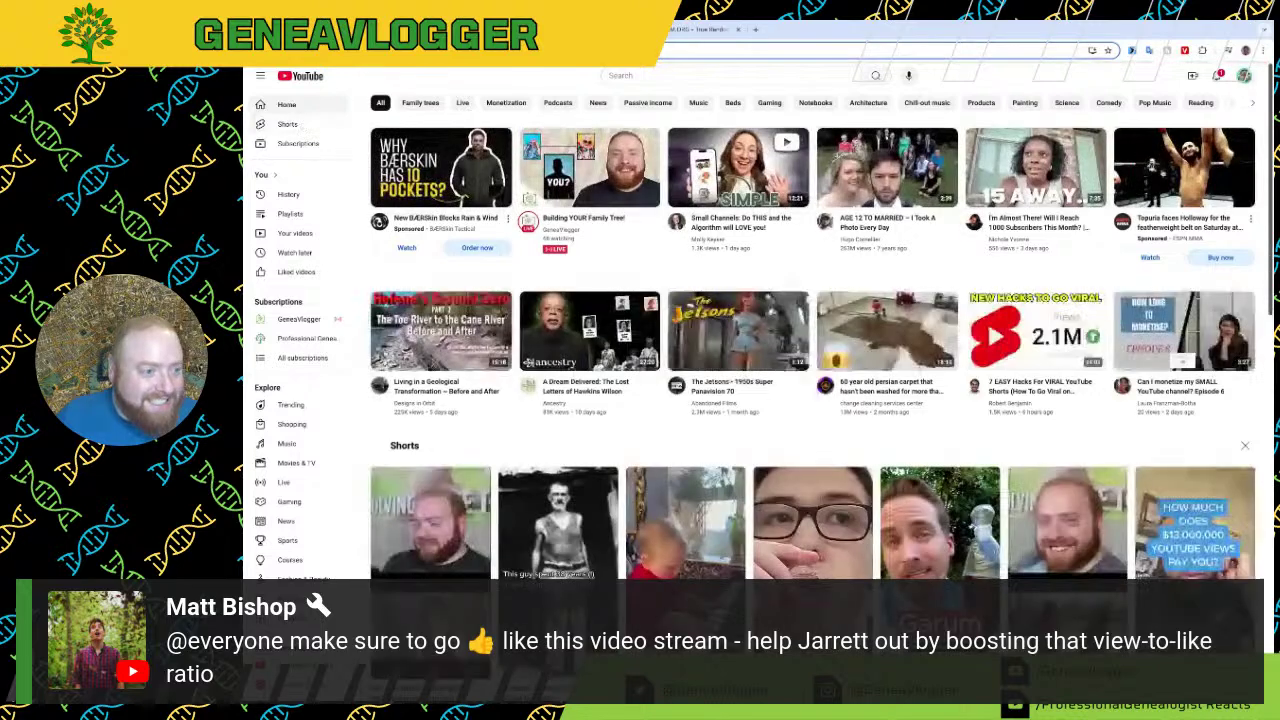
{"action": "left_click", "coordinate": [1244, 78]}
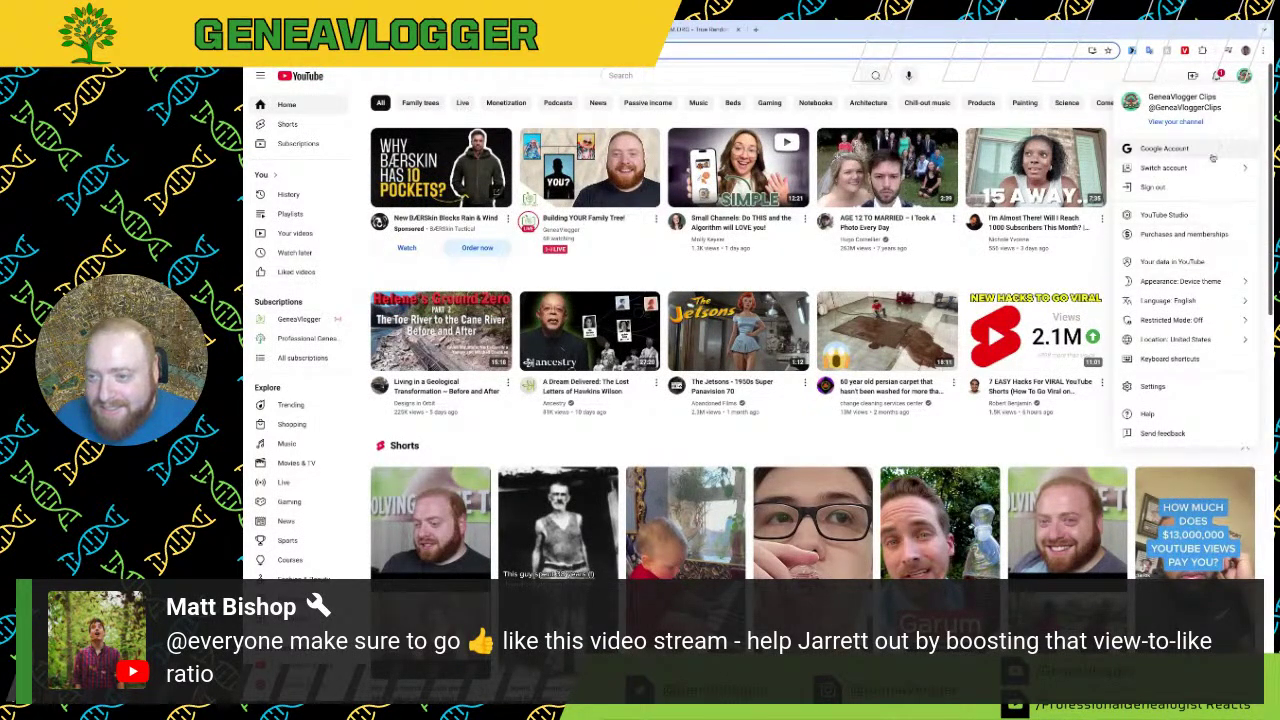
{"action": "left_click", "coordinate": [1176, 122]}
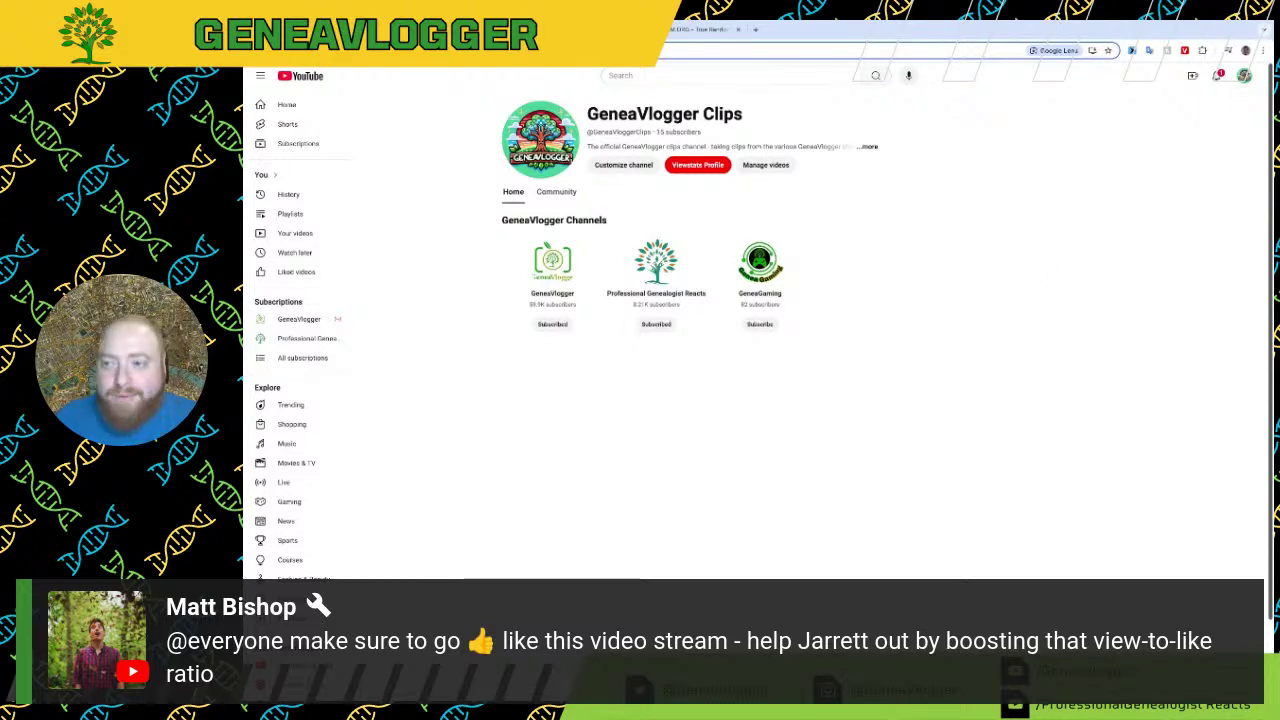
{"action": "left_click", "coordinate": [1244, 75]}
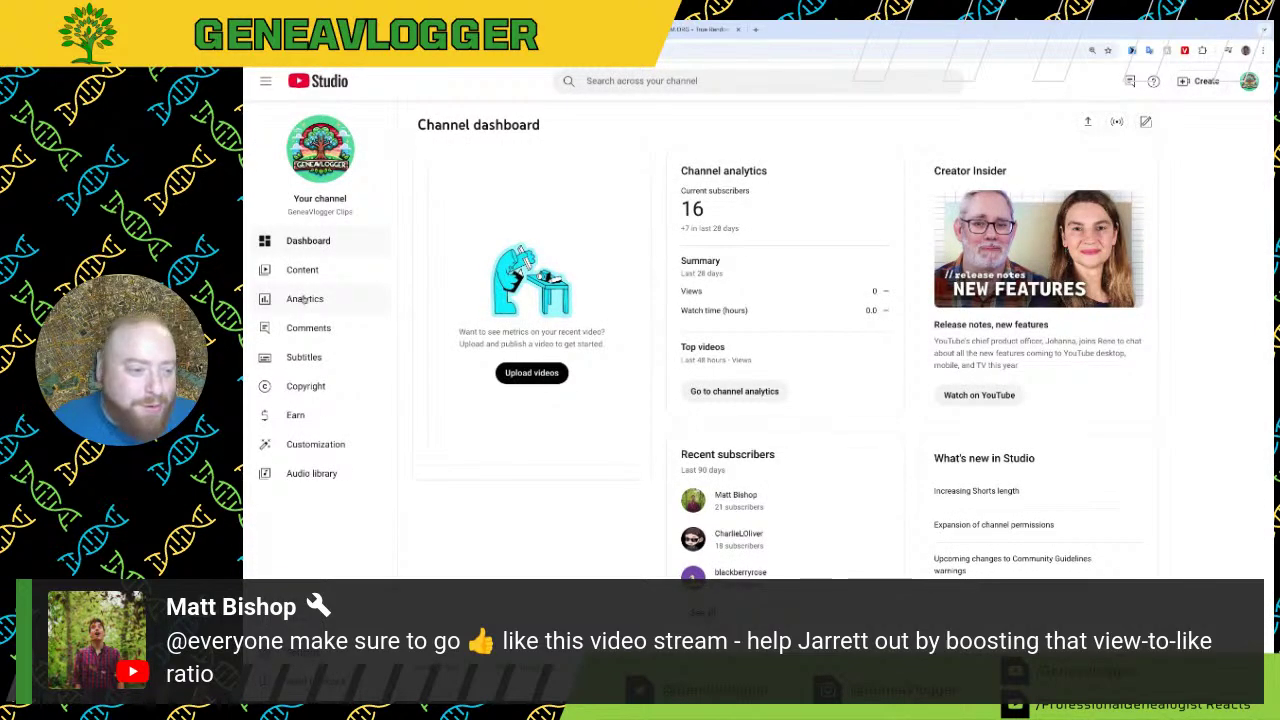
{"action": "left_click", "coordinate": [303, 300]}
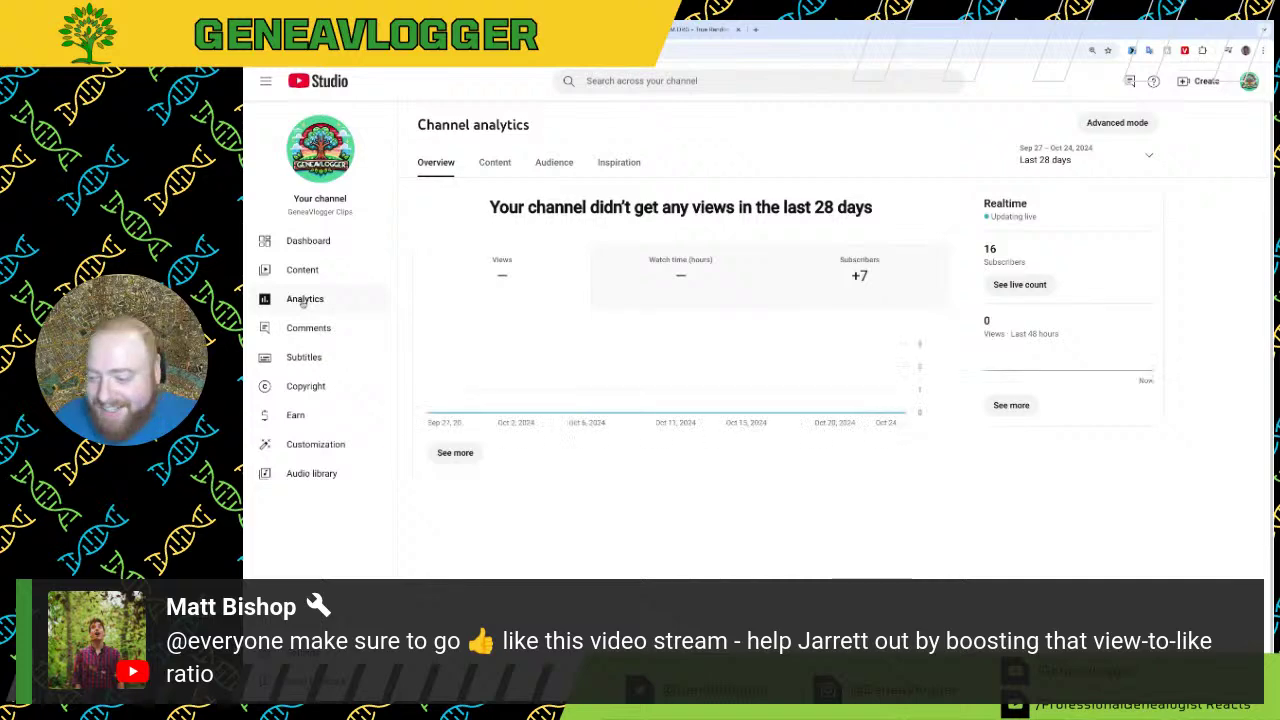
Step: Browse the GeneaVlogger Clips channel's content list to review the titles and dates of its scheduled videos
{"action": "left_click", "coordinate": [301, 270]}
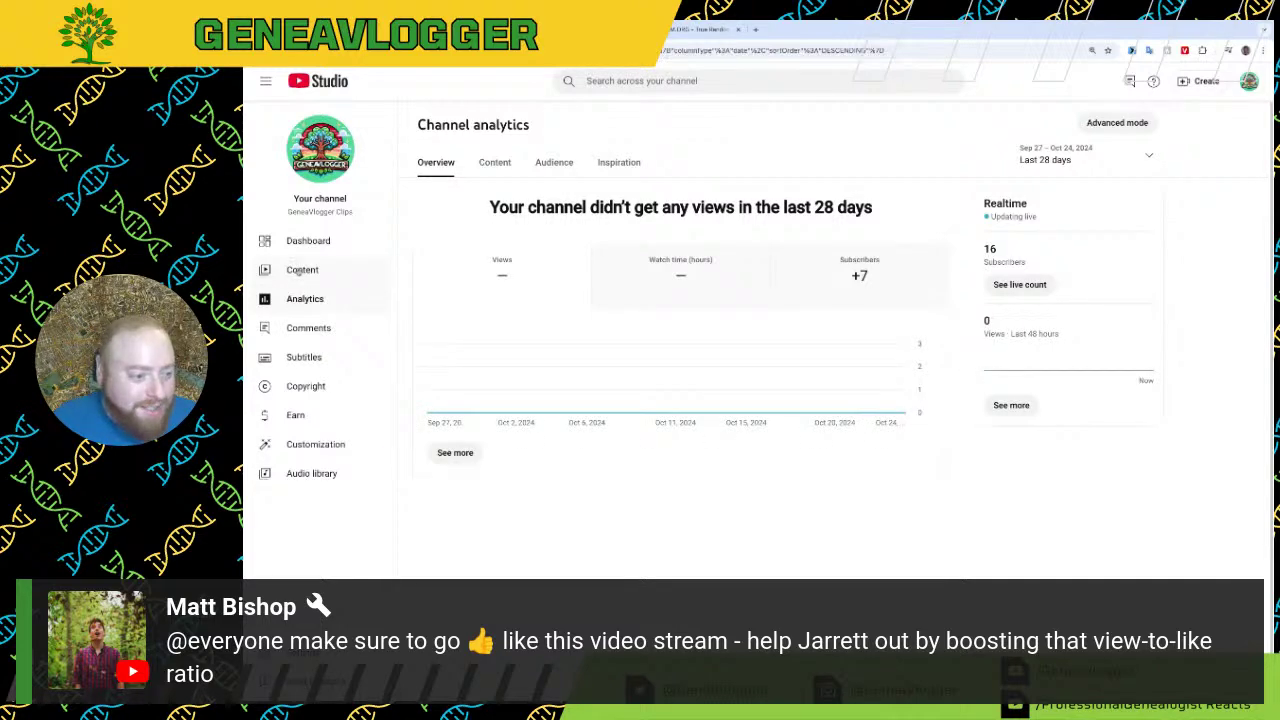
{"action": "scroll", "coordinate": [631, 364], "scroll_direction": "down", "scroll_amount": 4}
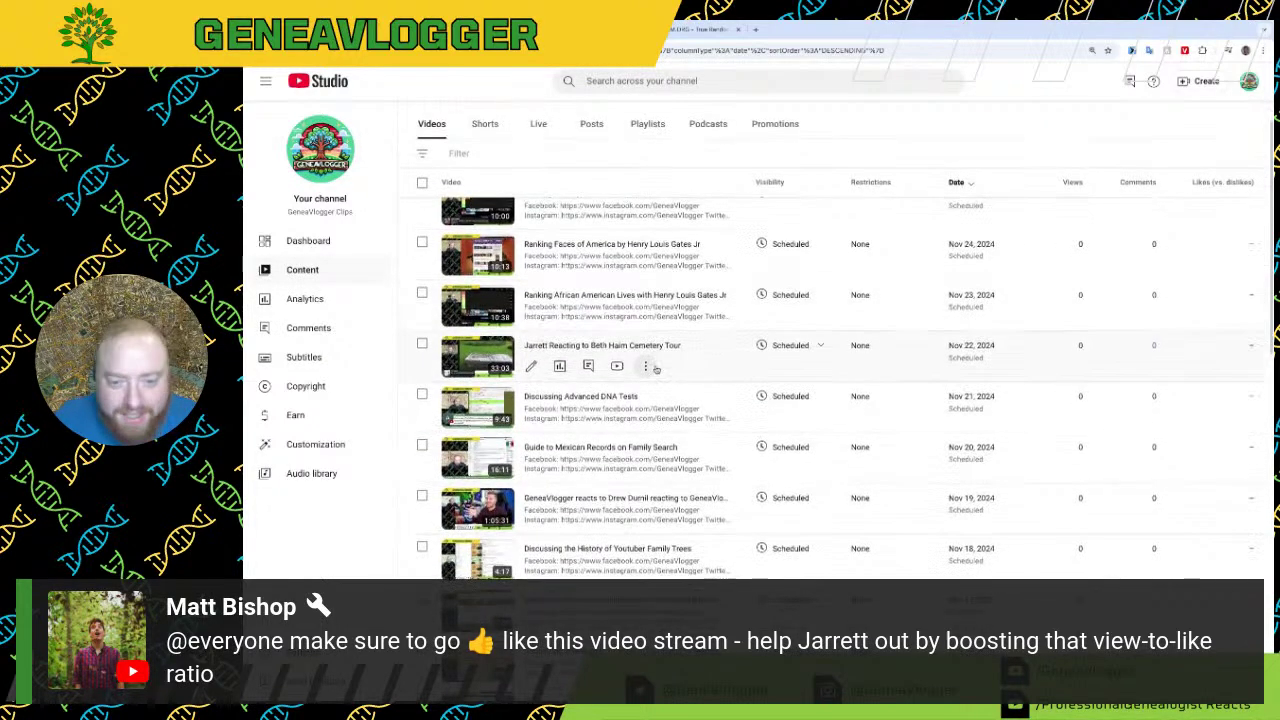
{"action": "scroll", "coordinate": [655, 369], "scroll_direction": "down", "scroll_amount": 10}
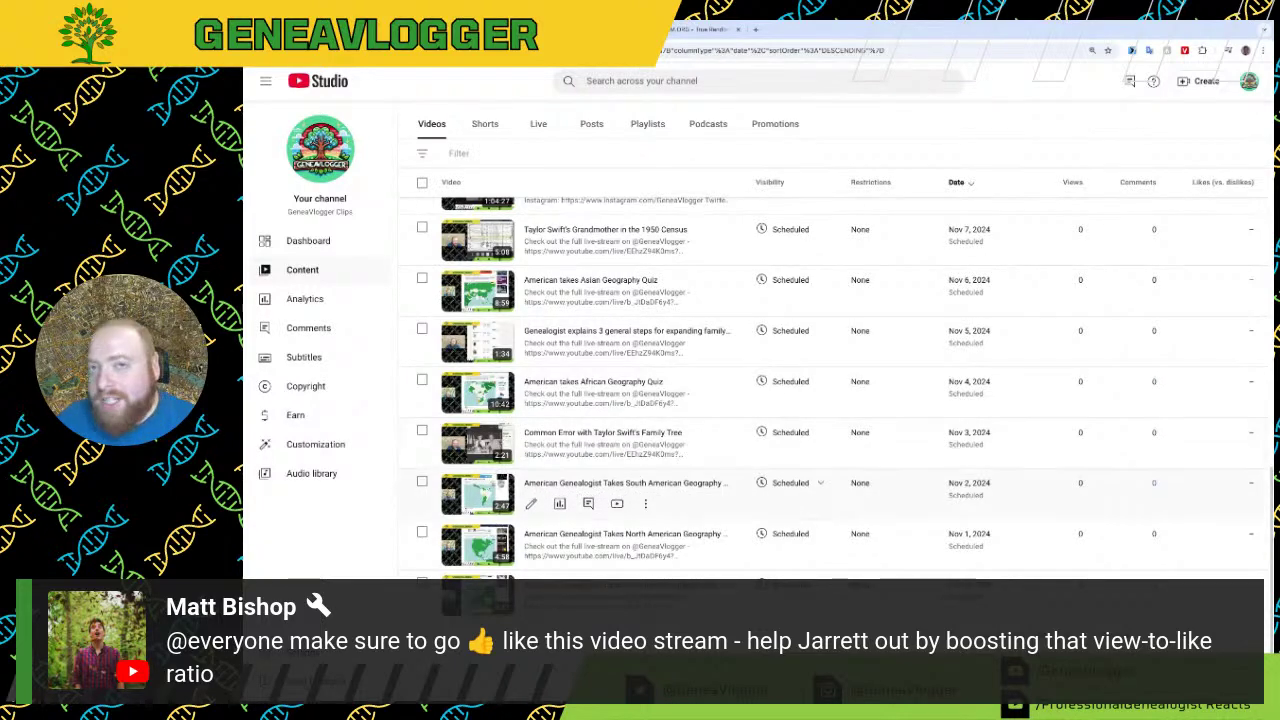
{"action": "scroll", "coordinate": [600, 480], "scroll_direction": "up", "scroll_amount": 1}
{"action": "scroll", "coordinate": [503, 338], "scroll_direction": "up", "scroll_amount": 3}
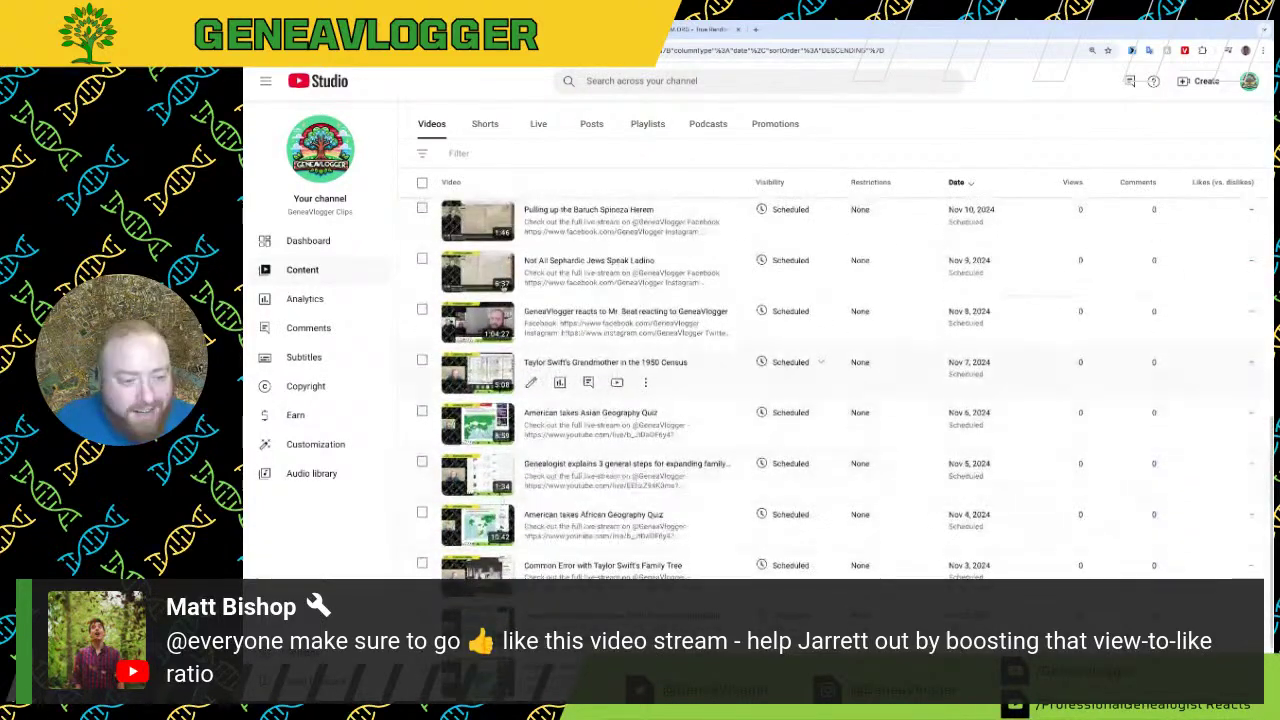
{"action": "scroll", "coordinate": [503, 338], "scroll_direction": "up", "scroll_amount": 1}
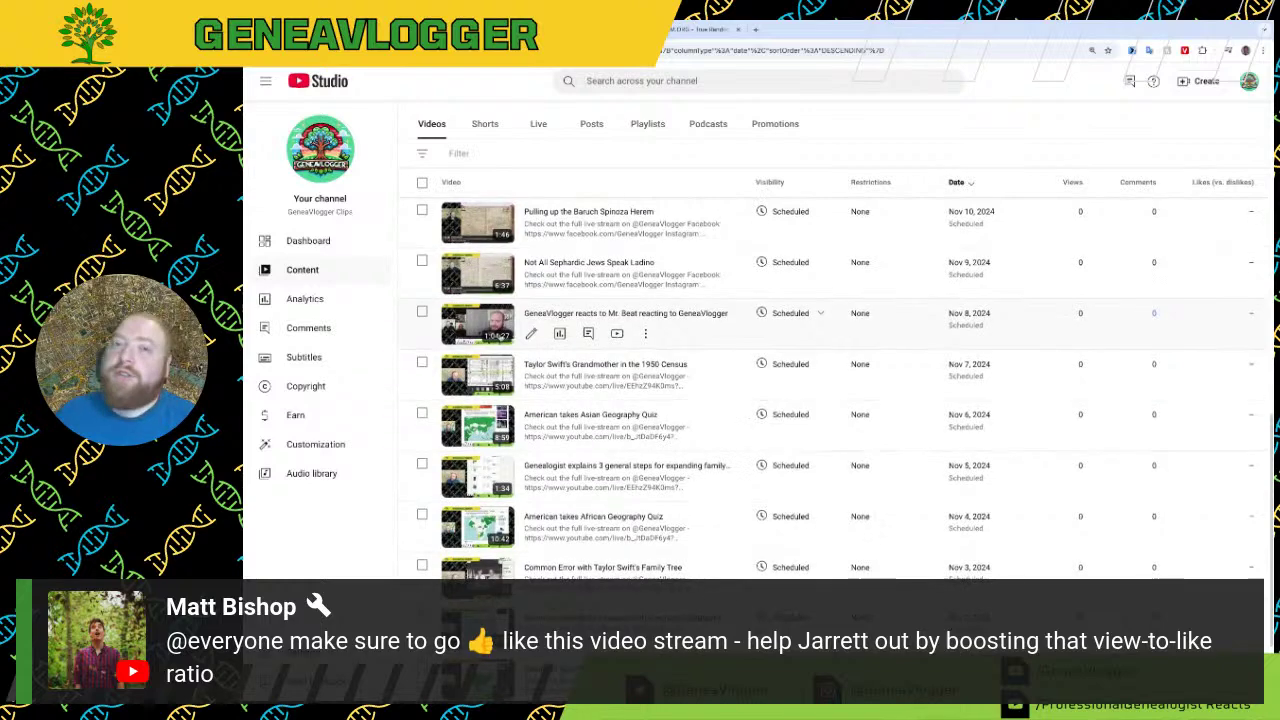
{"action": "scroll", "coordinate": [500, 340], "scroll_direction": "up", "scroll_amount": 1}
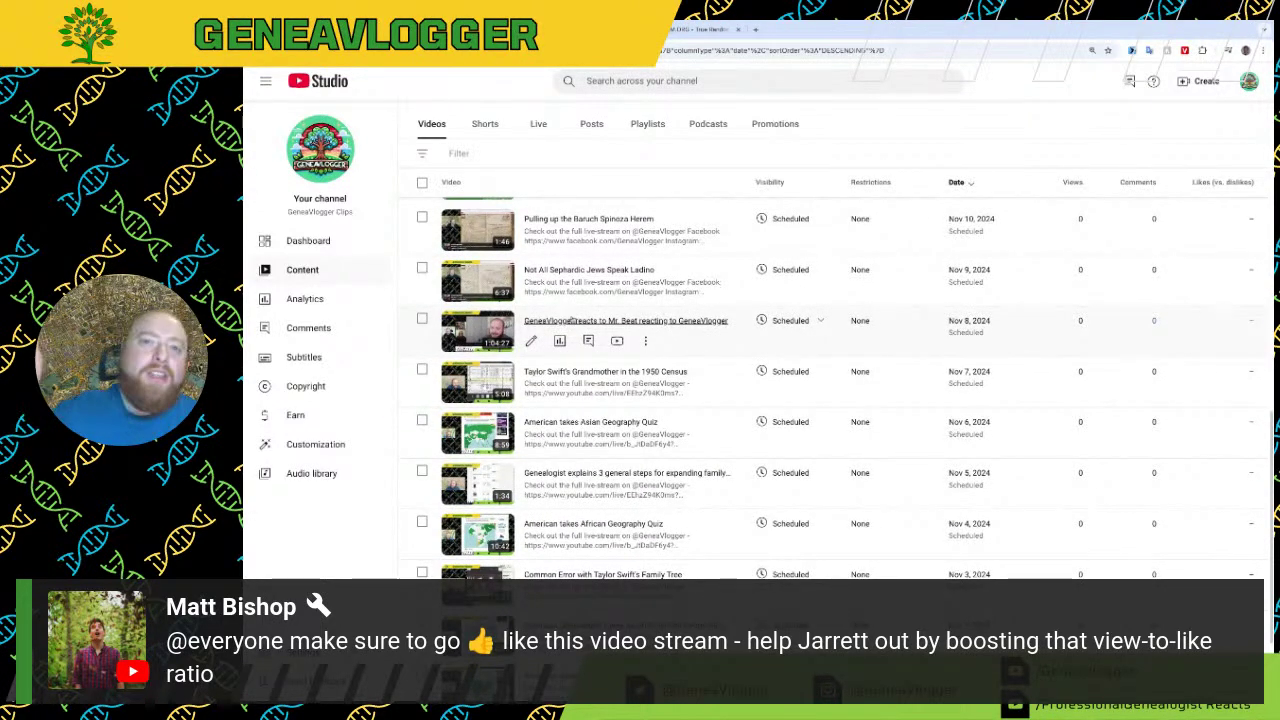
{"action": "scroll", "coordinate": [558, 345], "scroll_direction": "up", "scroll_amount": 1}
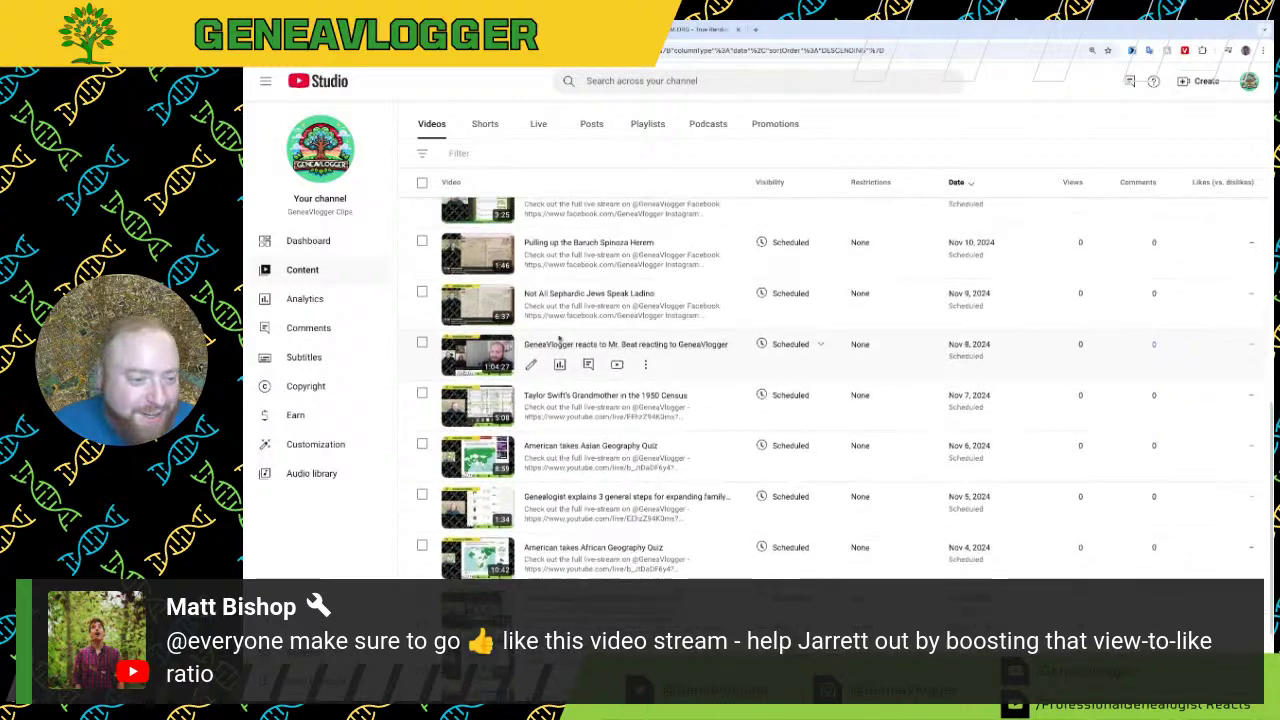
{"action": "scroll", "coordinate": [558, 345], "scroll_direction": "up", "scroll_amount": 4}
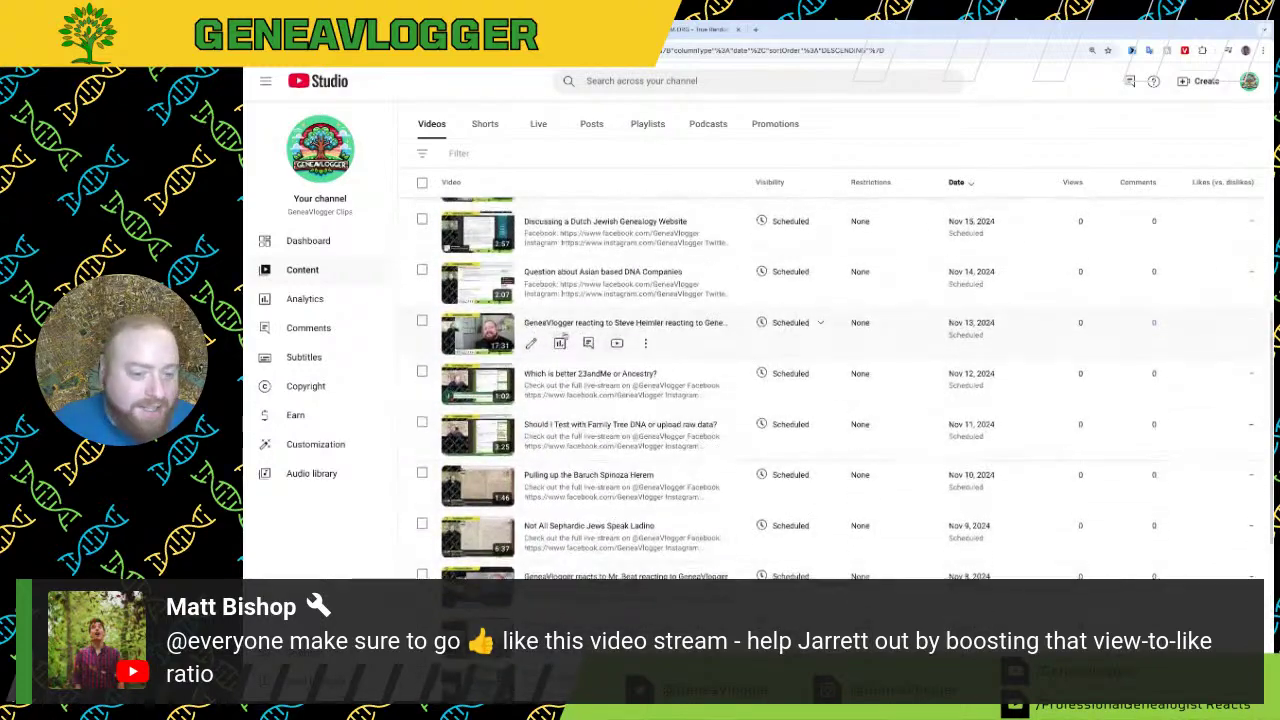
{"action": "scroll", "coordinate": [563, 337], "scroll_direction": "up", "scroll_amount": 5}
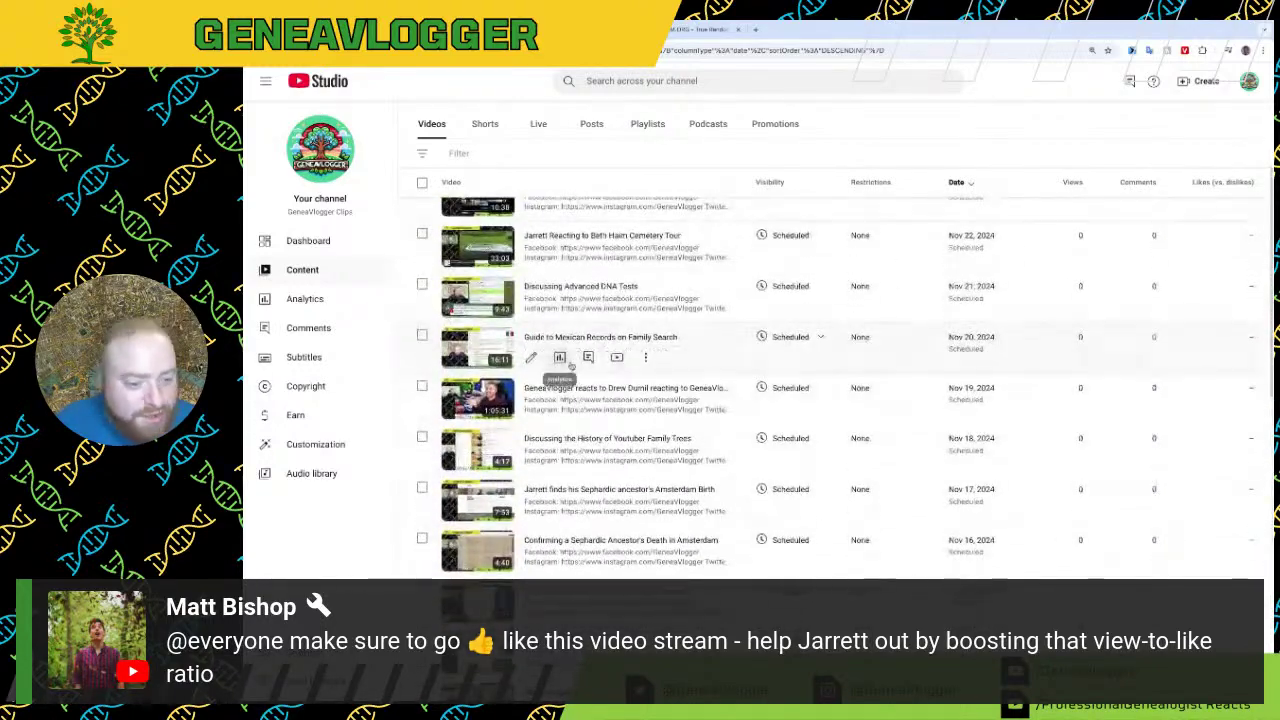
{"action": "scroll", "coordinate": [600, 345], "scroll_direction": "up", "scroll_amount": 3}
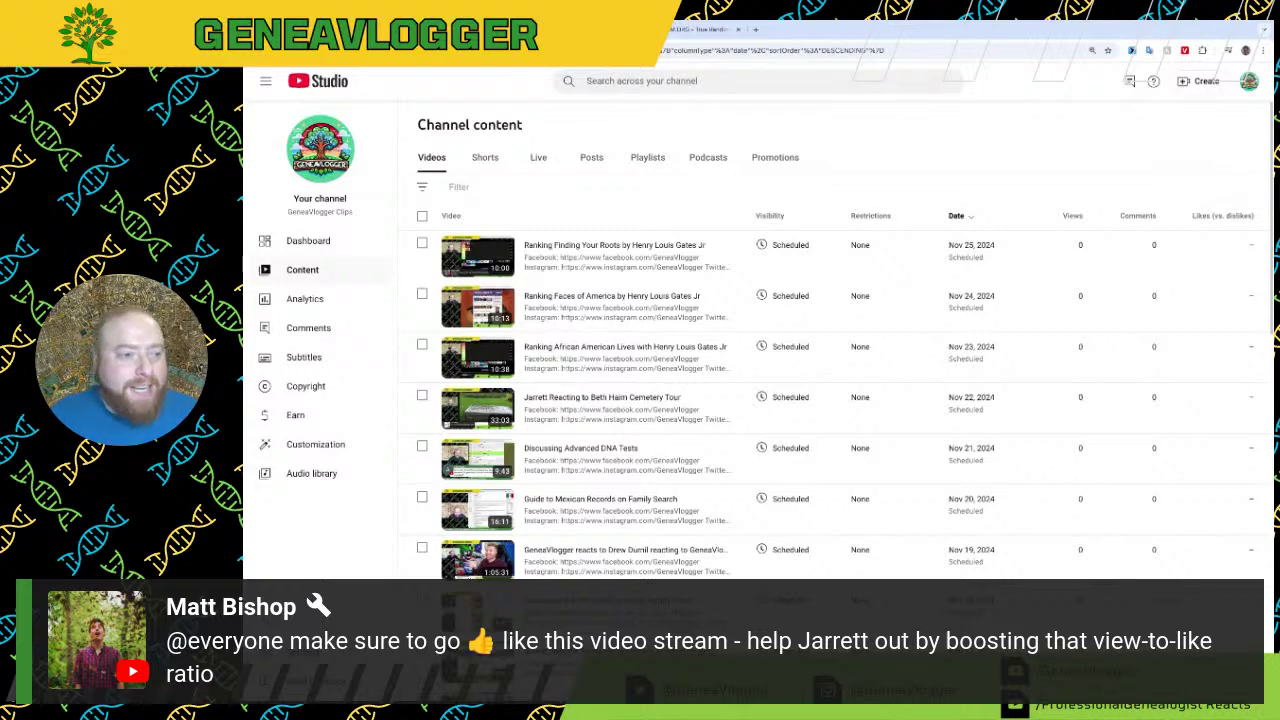
Step: Copy the Ancestry family tree link from response 15 and open it in a new browser tab
{"action": "key", "text": "ctrl+Tab"}
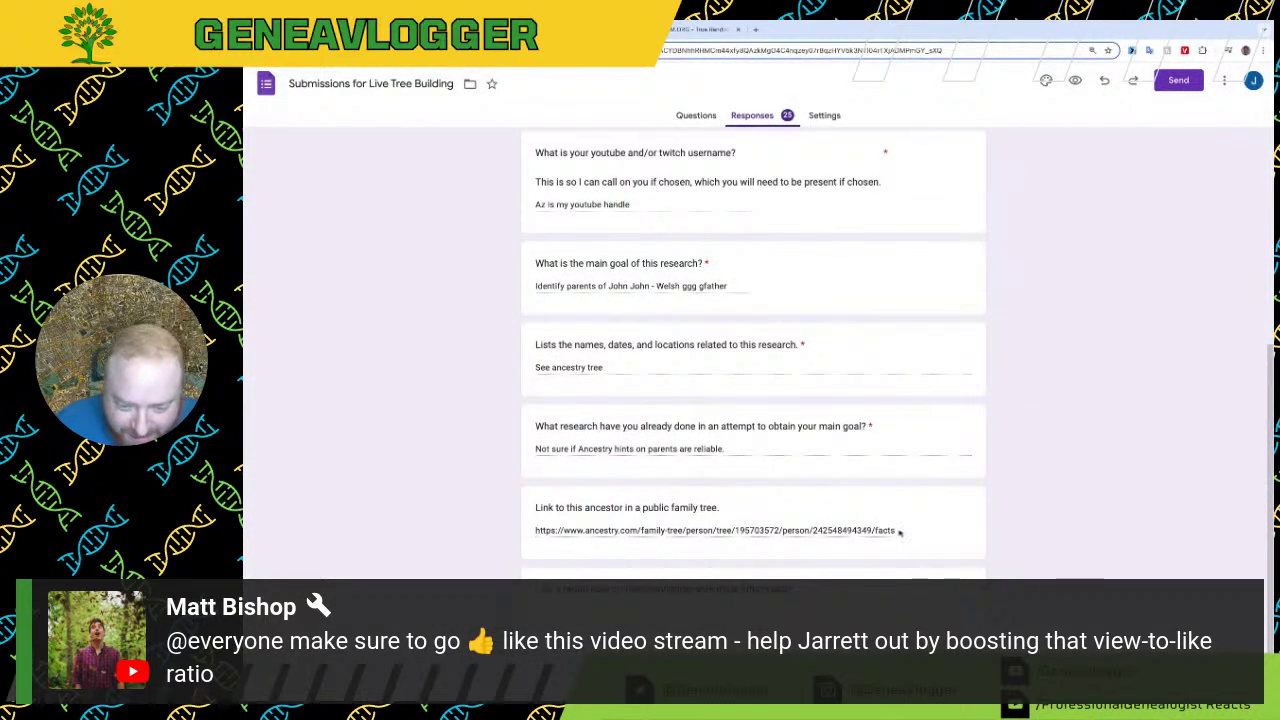
{"action": "left_click_drag", "start_coordinate": [899, 534], "coordinate": [527, 536]}
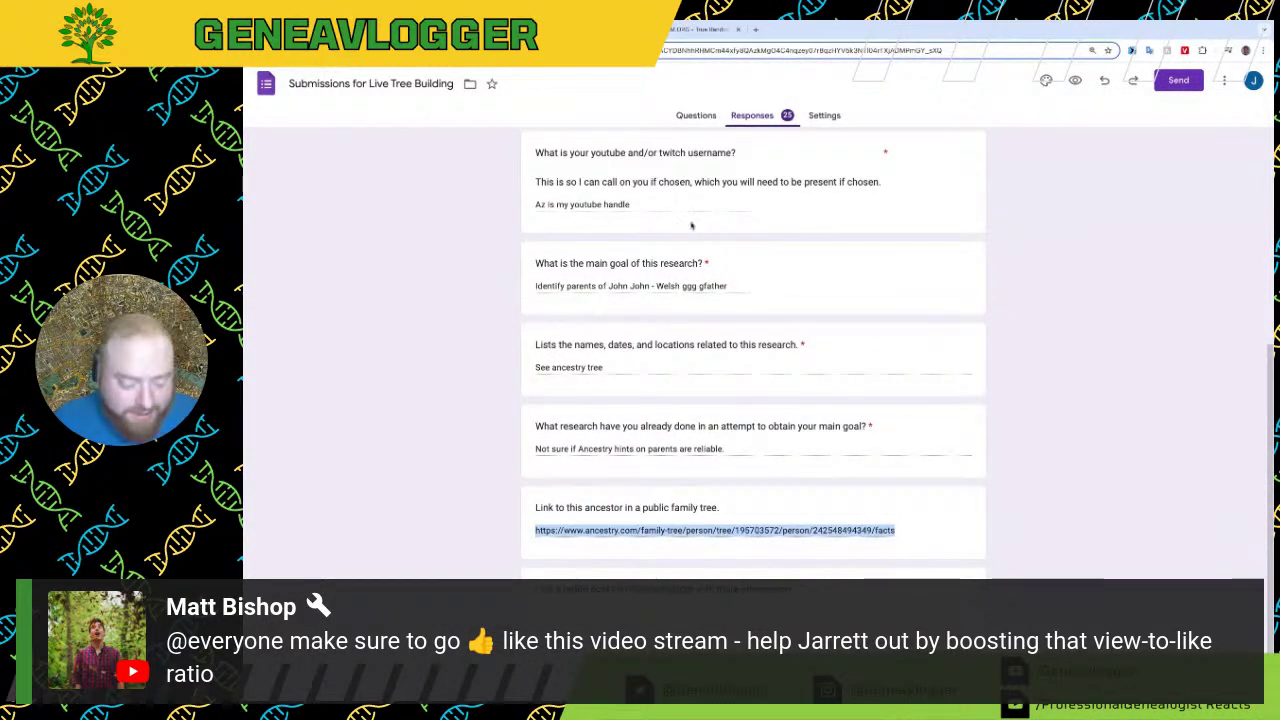
{"action": "key", "text": "ctrl+t"}
{"action": "key", "text": "ctrl+v"}
{"action": "key", "text": "Return"}
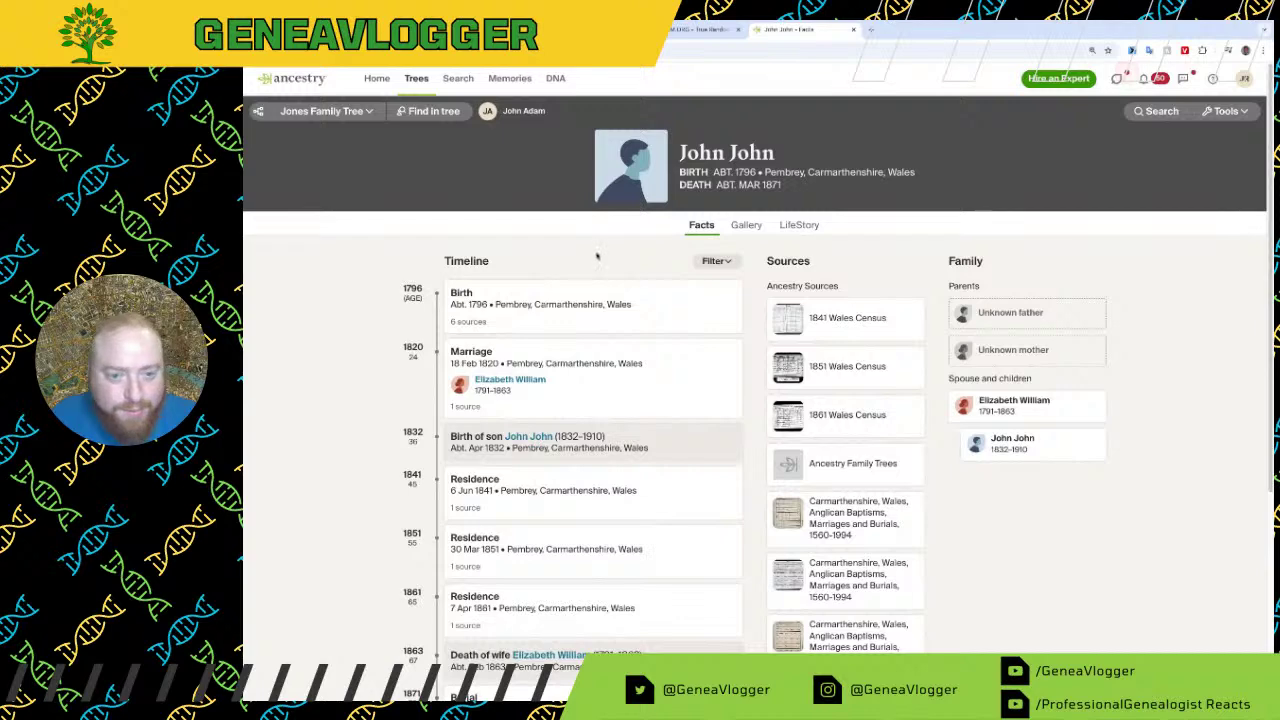
Step: Open the image of the ancestor's 1841 Wales Census source and examine his household's entry in Pembrey
{"action": "left_click", "coordinate": [903, 316]}
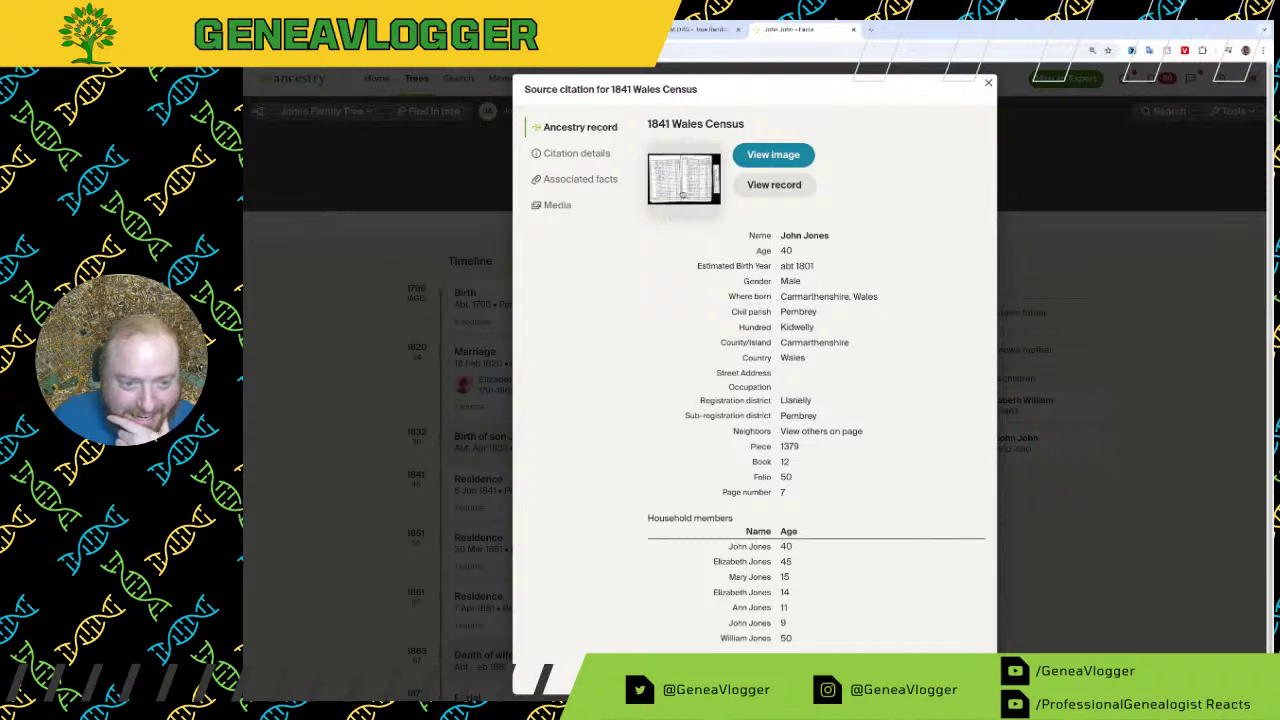
{"action": "left_click", "coordinate": [681, 193]}
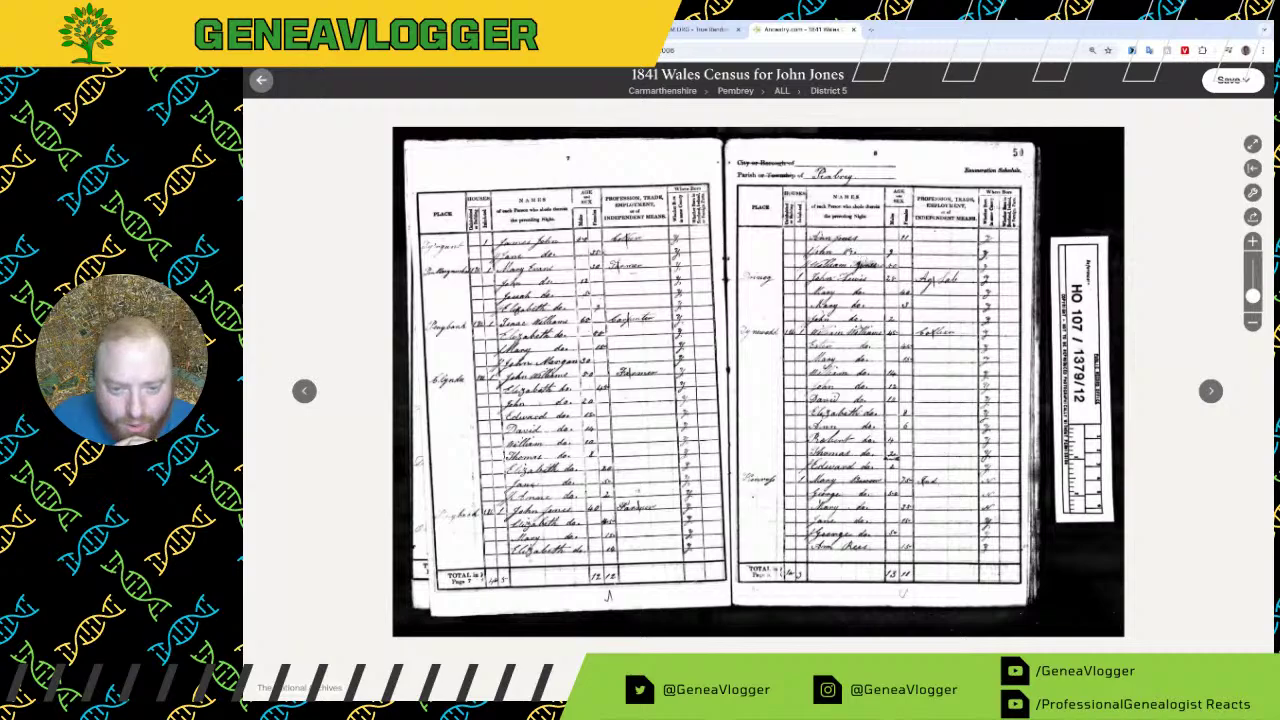
{"action": "scroll", "coordinate": [759, 390], "scroll_direction": "up", "scroll_amount": 1}
{"action": "scroll", "coordinate": [512, 500], "scroll_direction": "up", "scroll_amount": 2}
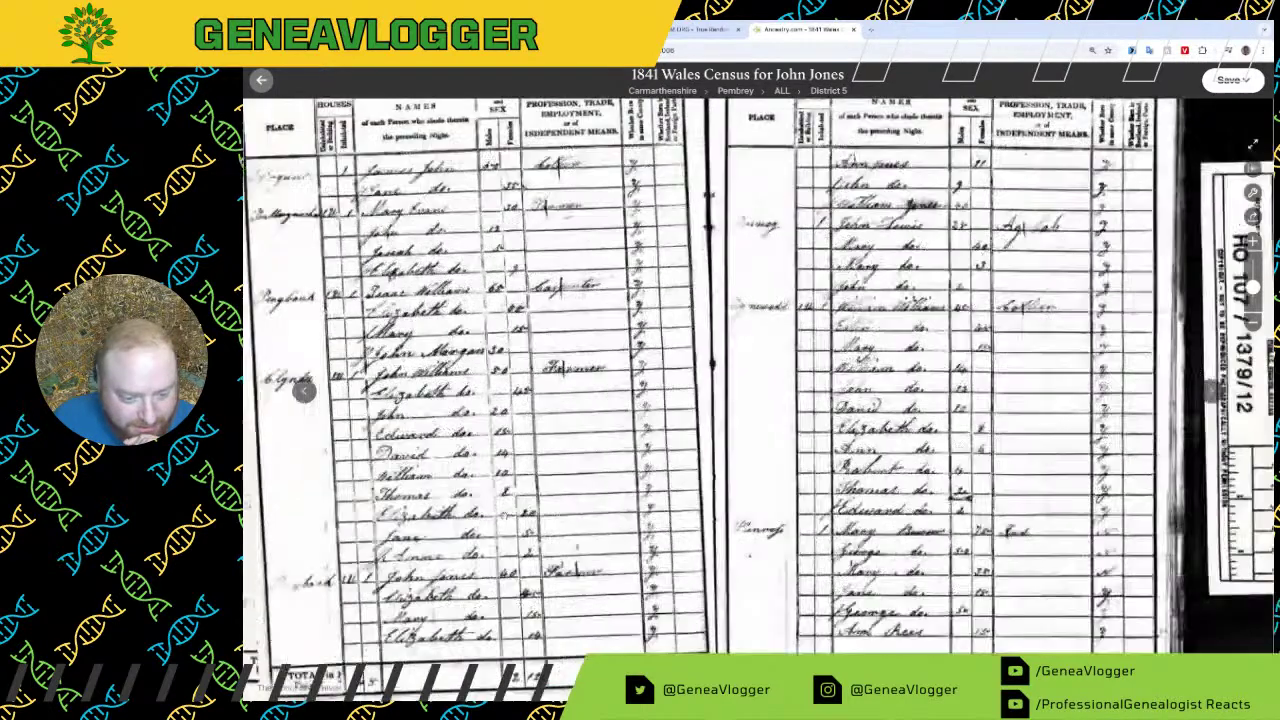
{"action": "left_click_drag", "start_coordinate": [512, 500], "coordinate": [630, 488]}
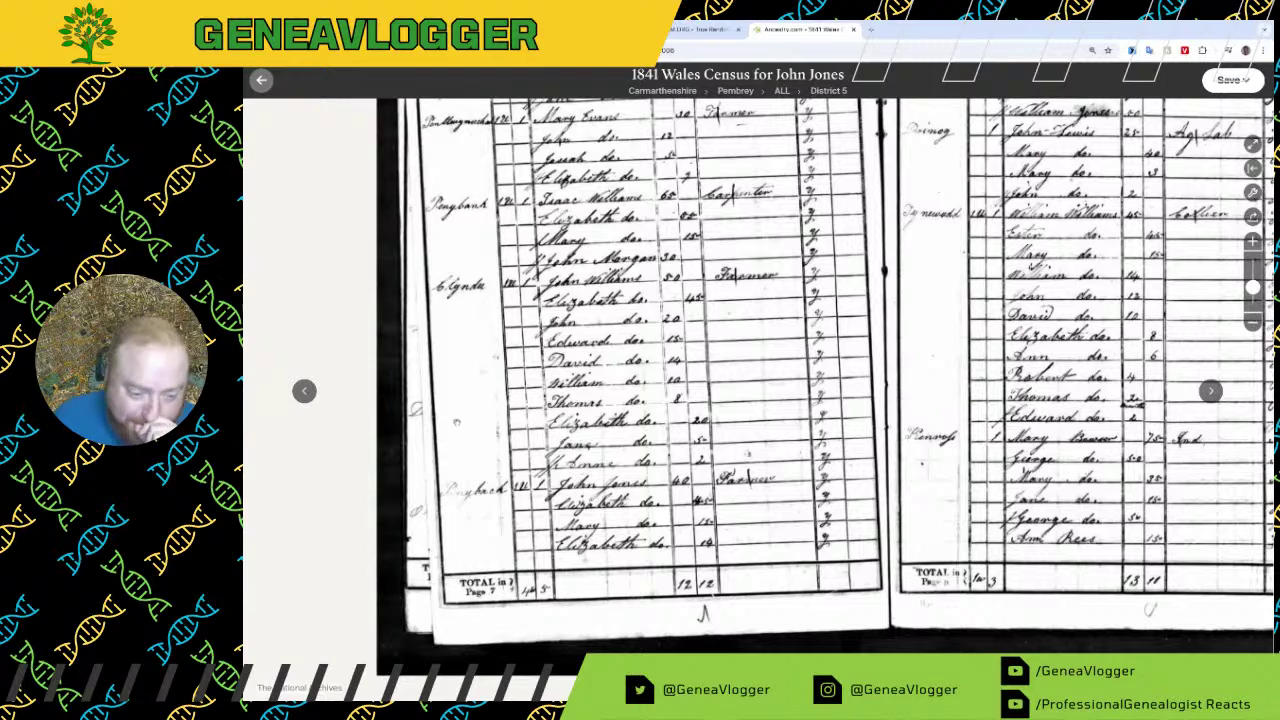
{"action": "scroll", "coordinate": [536, 620], "scroll_direction": "up", "scroll_amount": 3}
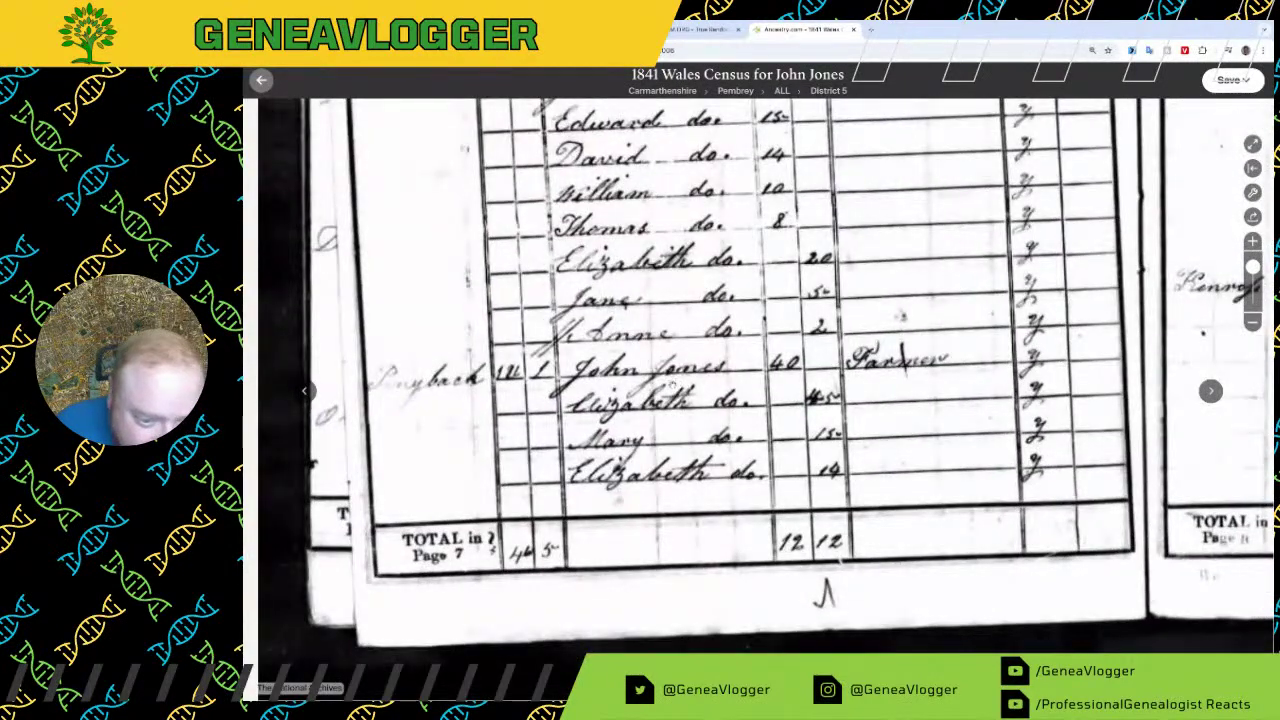
{"action": "scroll", "coordinate": [668, 386], "scroll_direction": "down", "scroll_amount": 4}
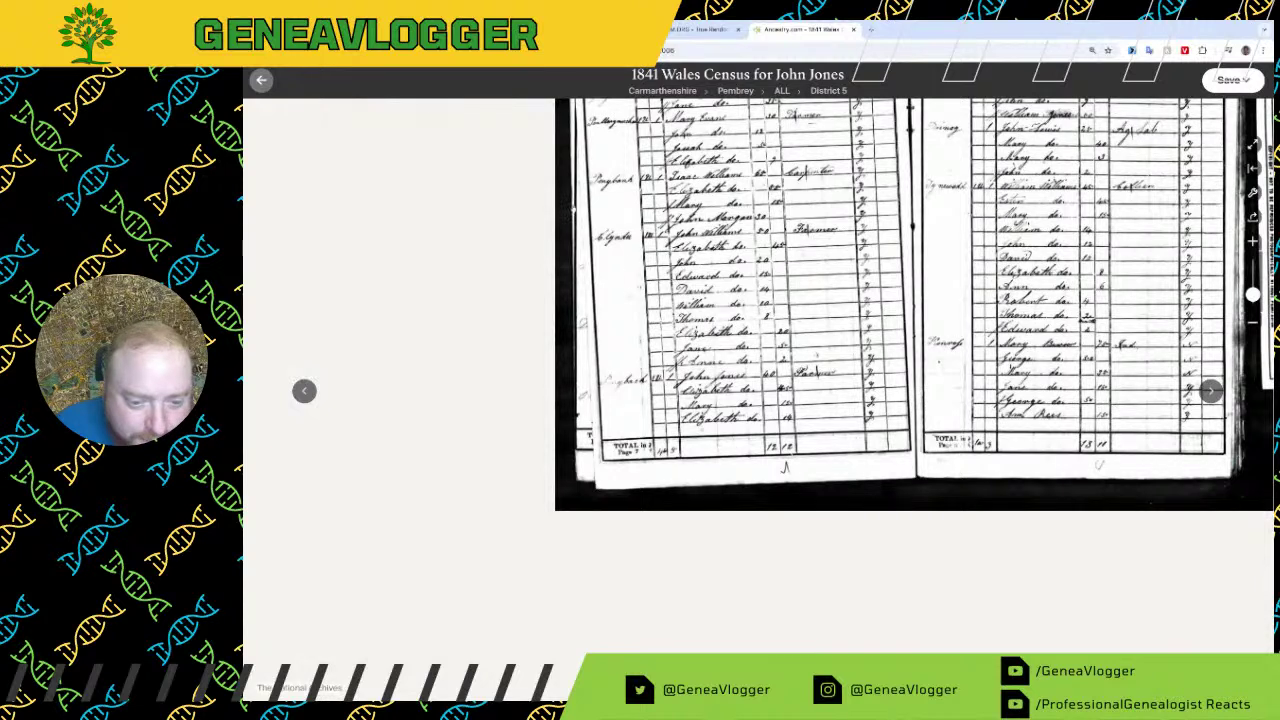
Step: Return to the ancestor's facts page and open the source citation for the 1851 Wales Census
{"action": "left_click", "coordinate": [261, 80]}
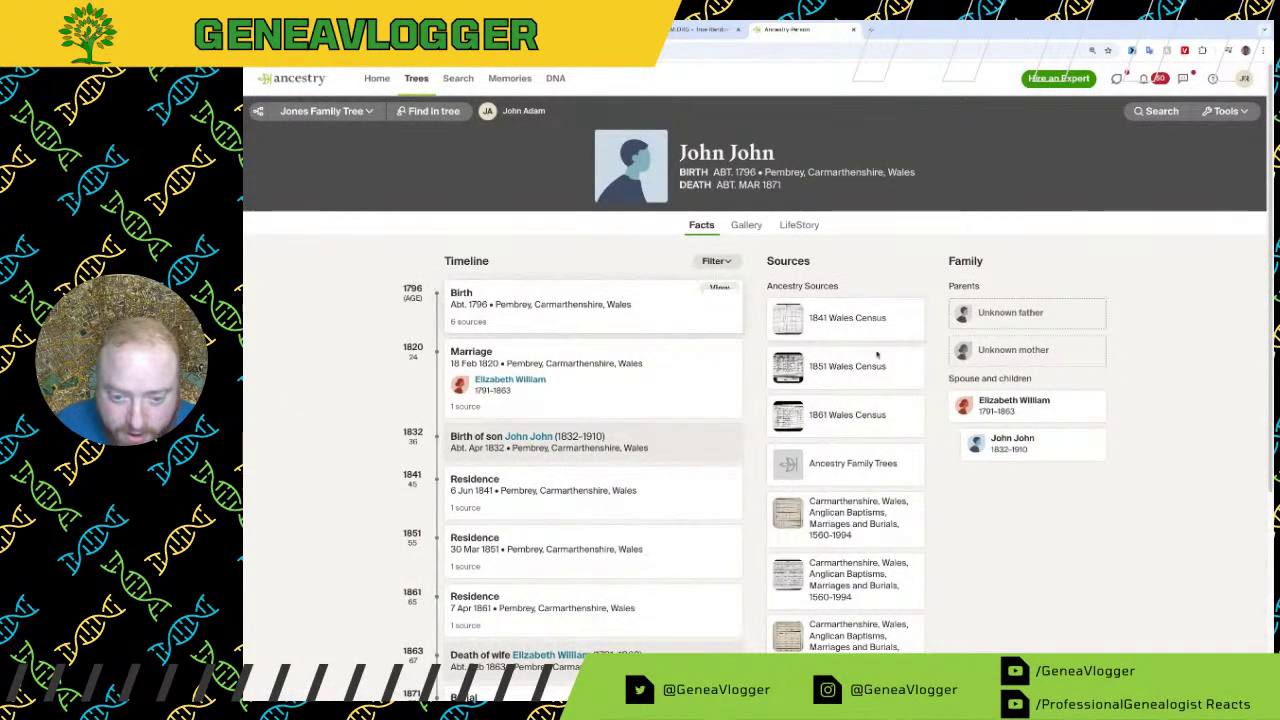
{"action": "left_click", "coordinate": [906, 359]}
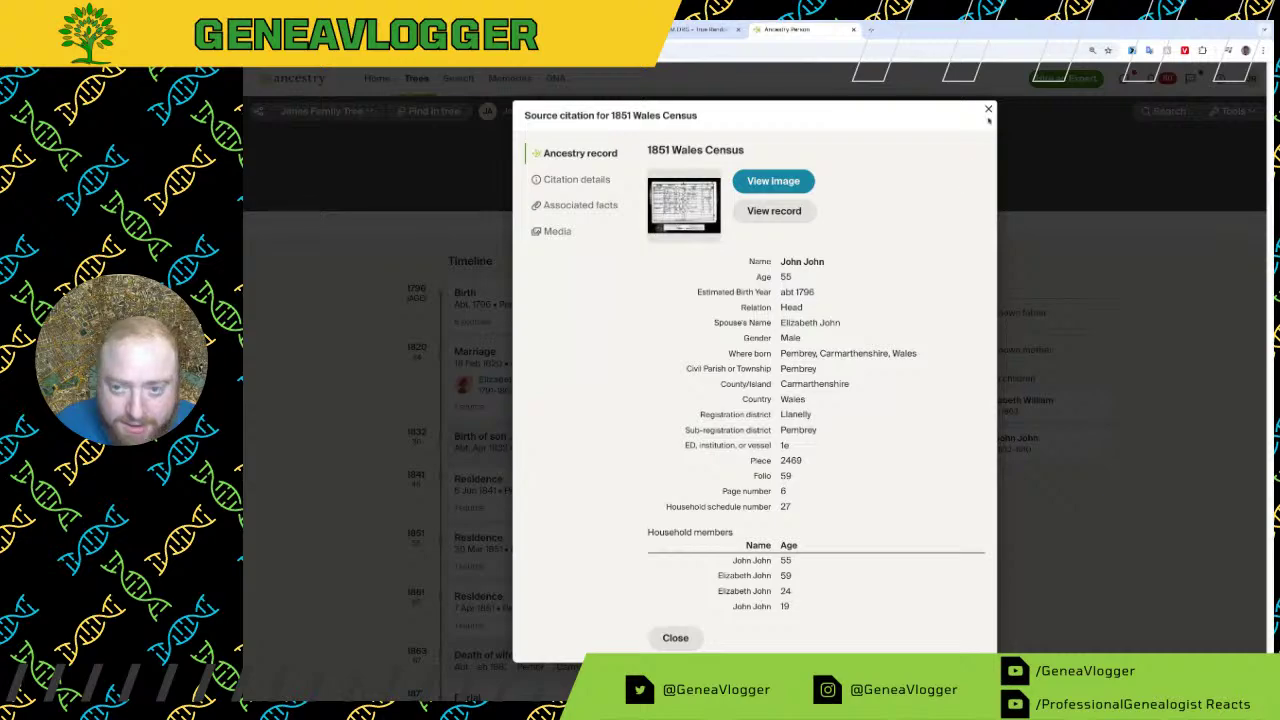
Step: Open the image of the 1851 Wales Census source, examine the ancestor's household entry, and return to his facts page
{"action": "left_click", "coordinate": [684, 208]}
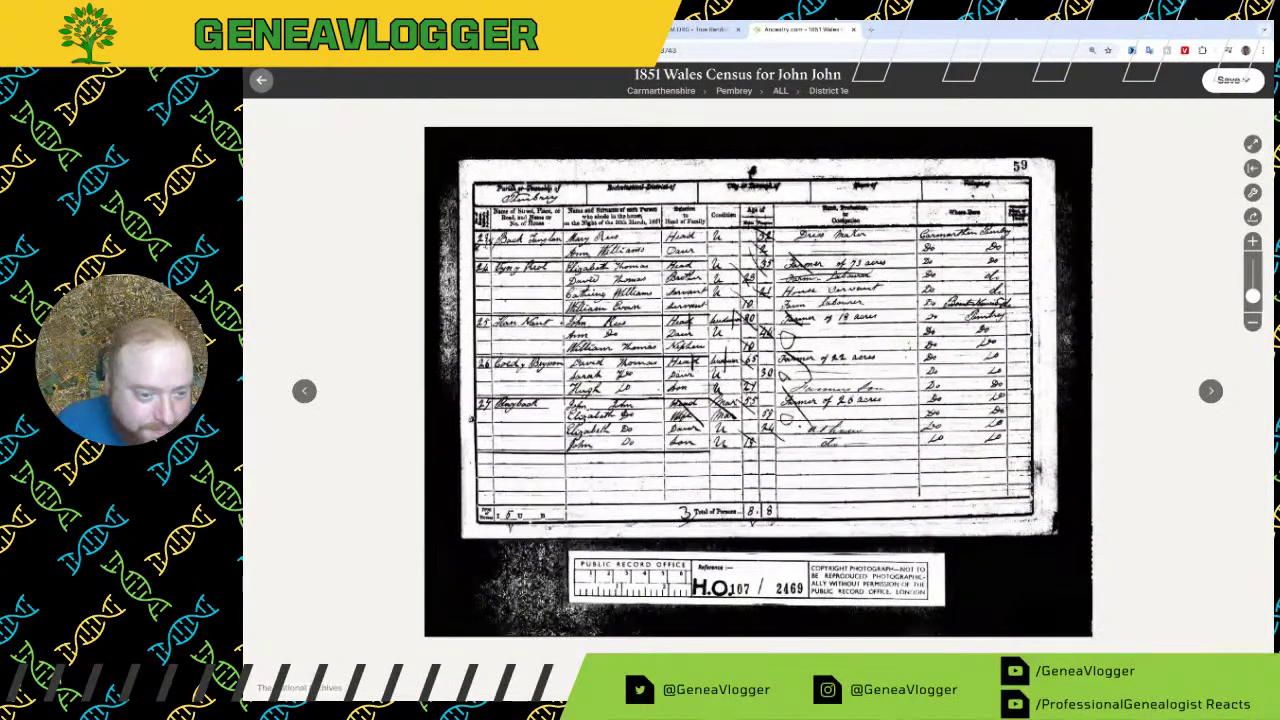
{"action": "scroll", "coordinate": [575, 320], "scroll_direction": "up", "scroll_amount": 2}
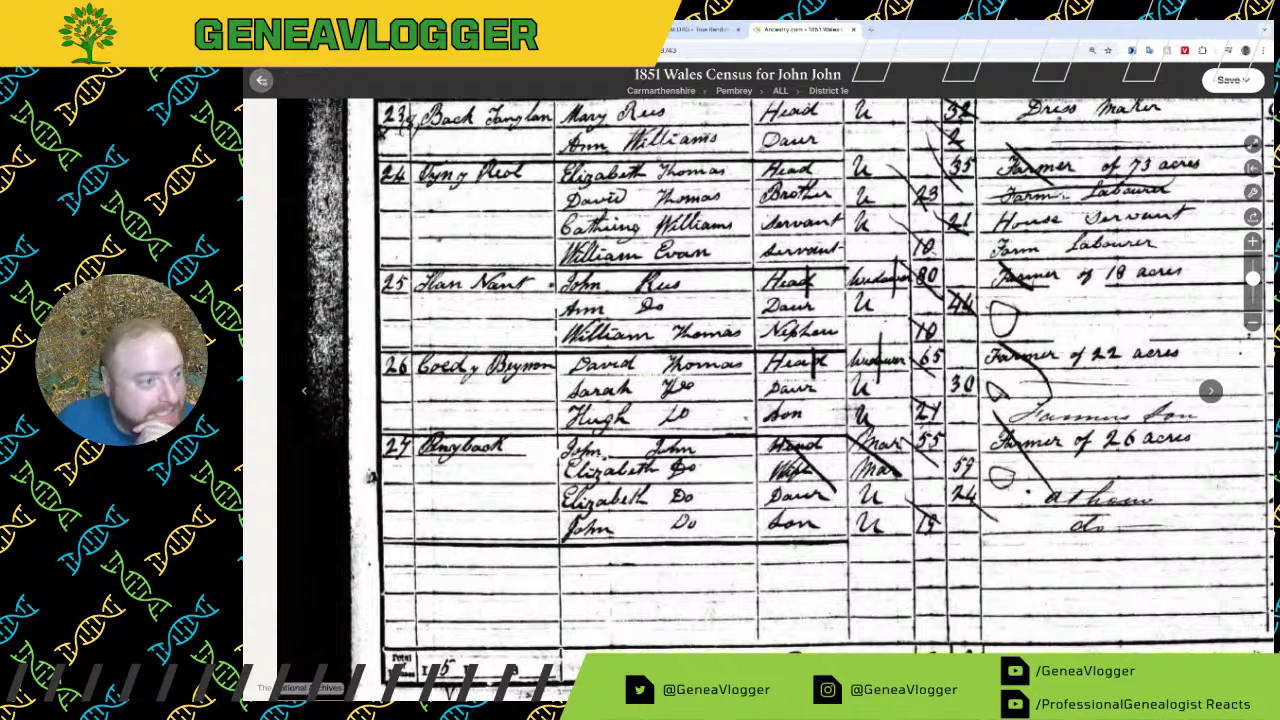
{"action": "left_click", "coordinate": [261, 80]}
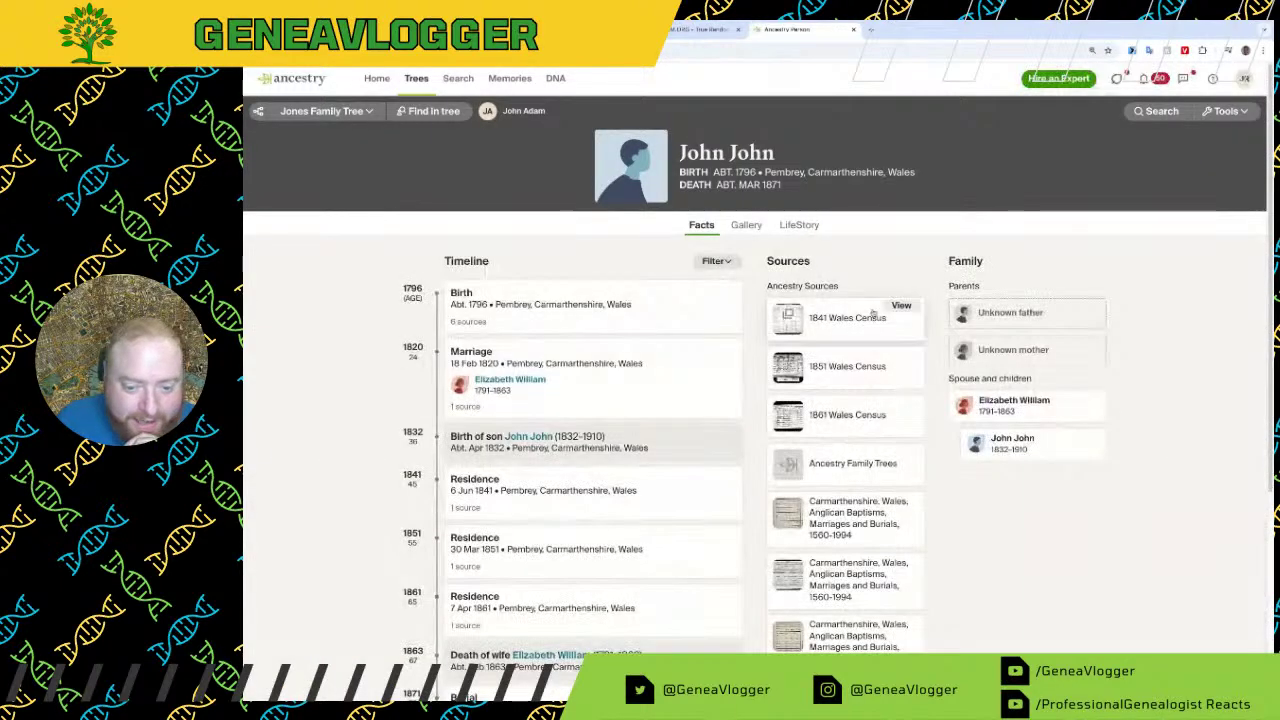
Step: Examine the ancestor's household on the image of his 1861 Wales Census source, and go back to his facts page
{"action": "left_click", "coordinate": [899, 410]}
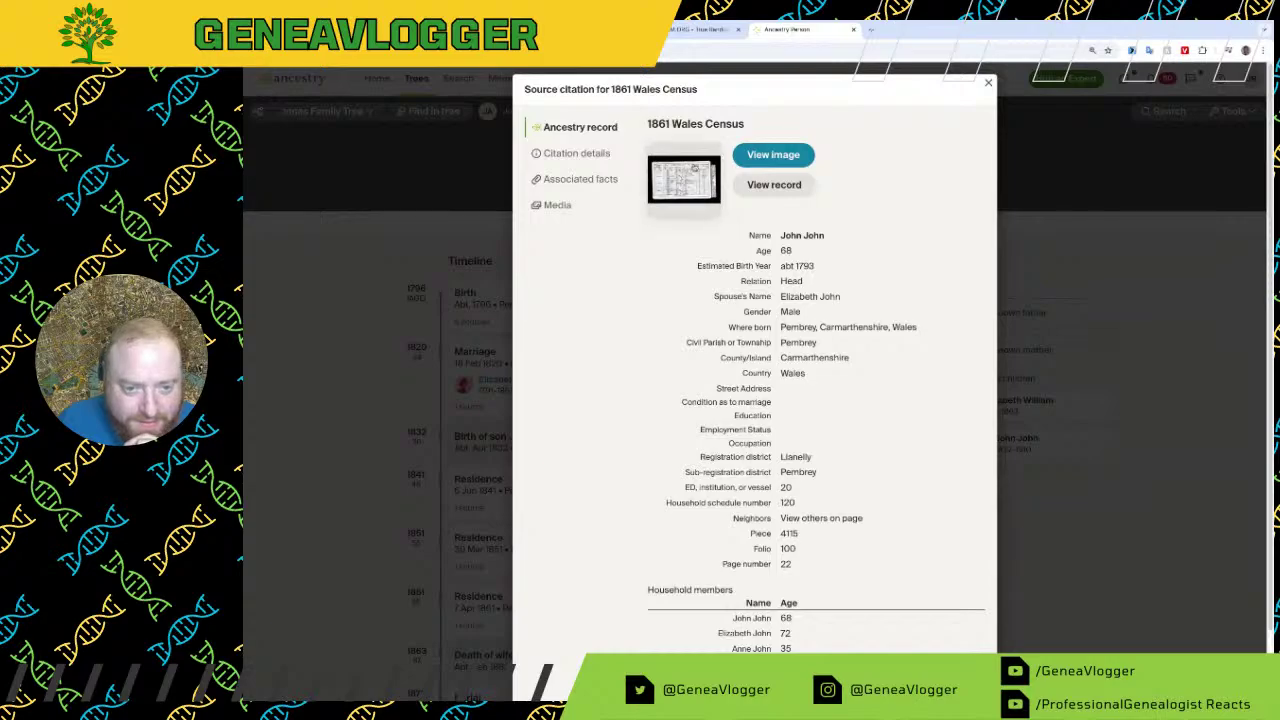
{"action": "left_click", "coordinate": [699, 170]}
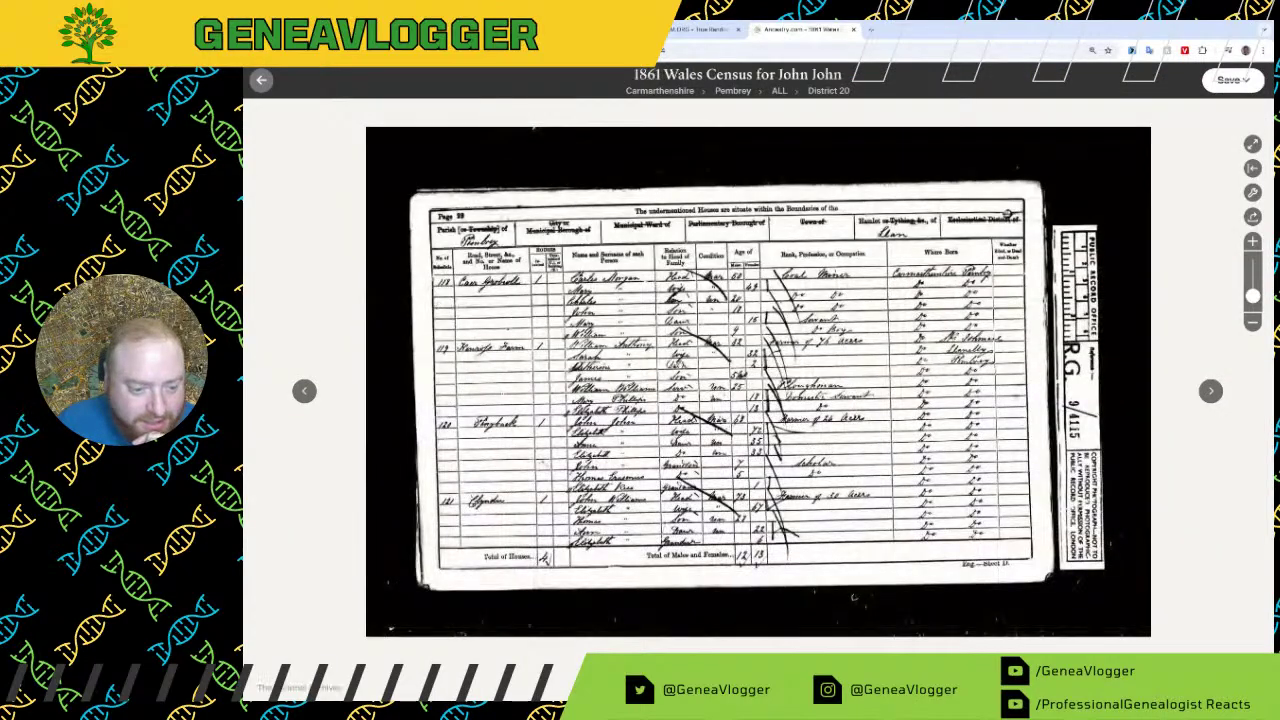
{"action": "scroll", "coordinate": [600, 425], "scroll_direction": "up", "scroll_amount": 5}
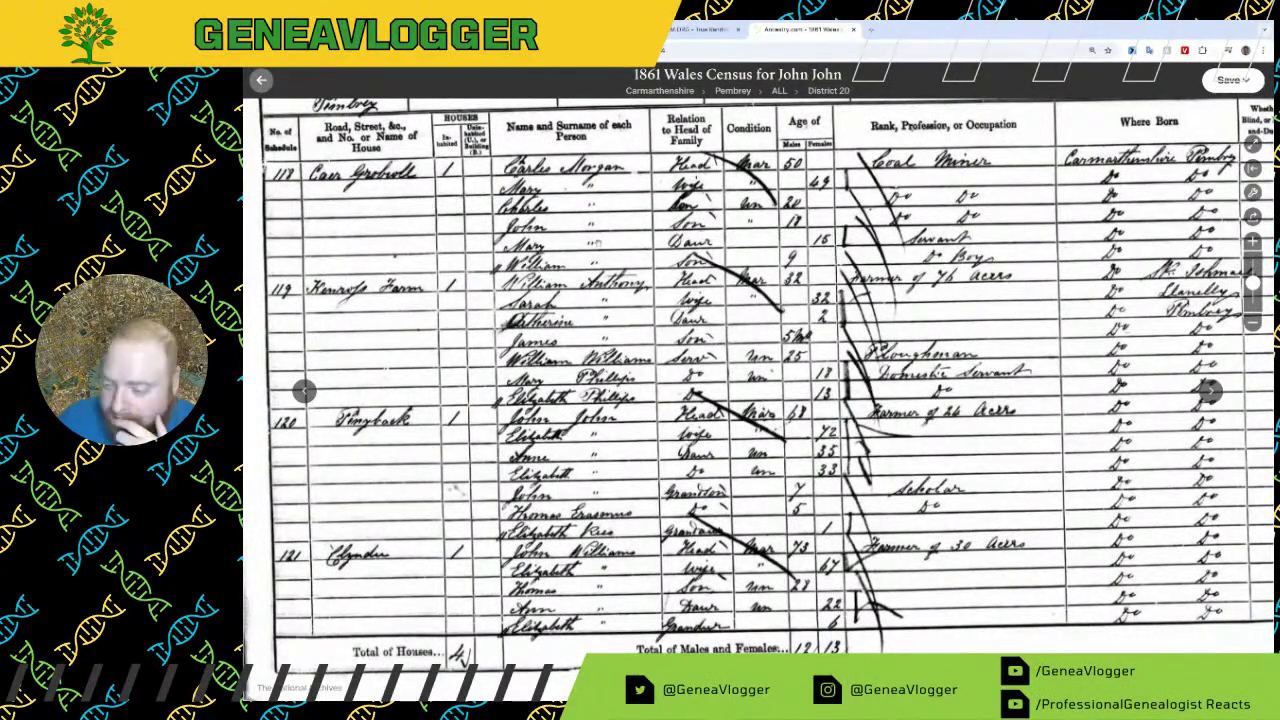
{"action": "key", "text": "alt+Left"}
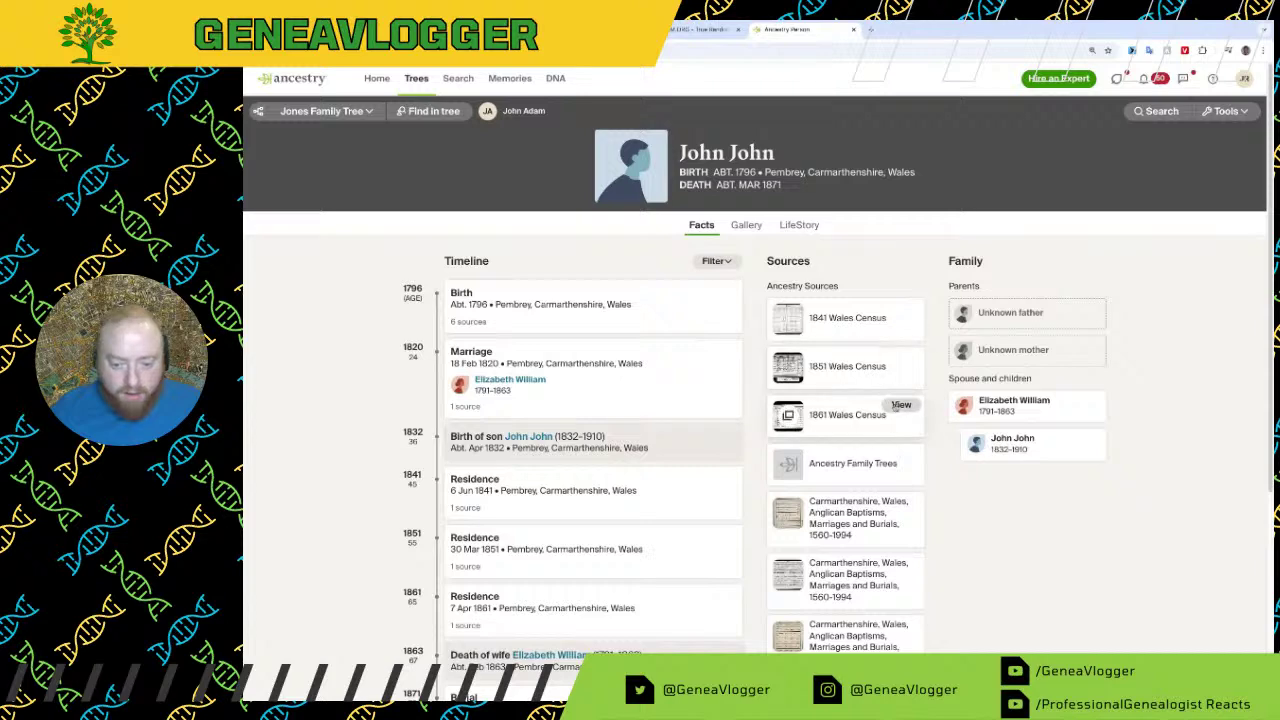
Step: Look over the ancestor's full timeline and list of Ancestry sources down to the Wales, Select Births and Baptisms record
{"action": "scroll", "coordinate": [924, 436], "scroll_direction": "down", "scroll_amount": 1}
{"action": "scroll", "coordinate": [924, 436], "scroll_direction": "down", "scroll_amount": 6}
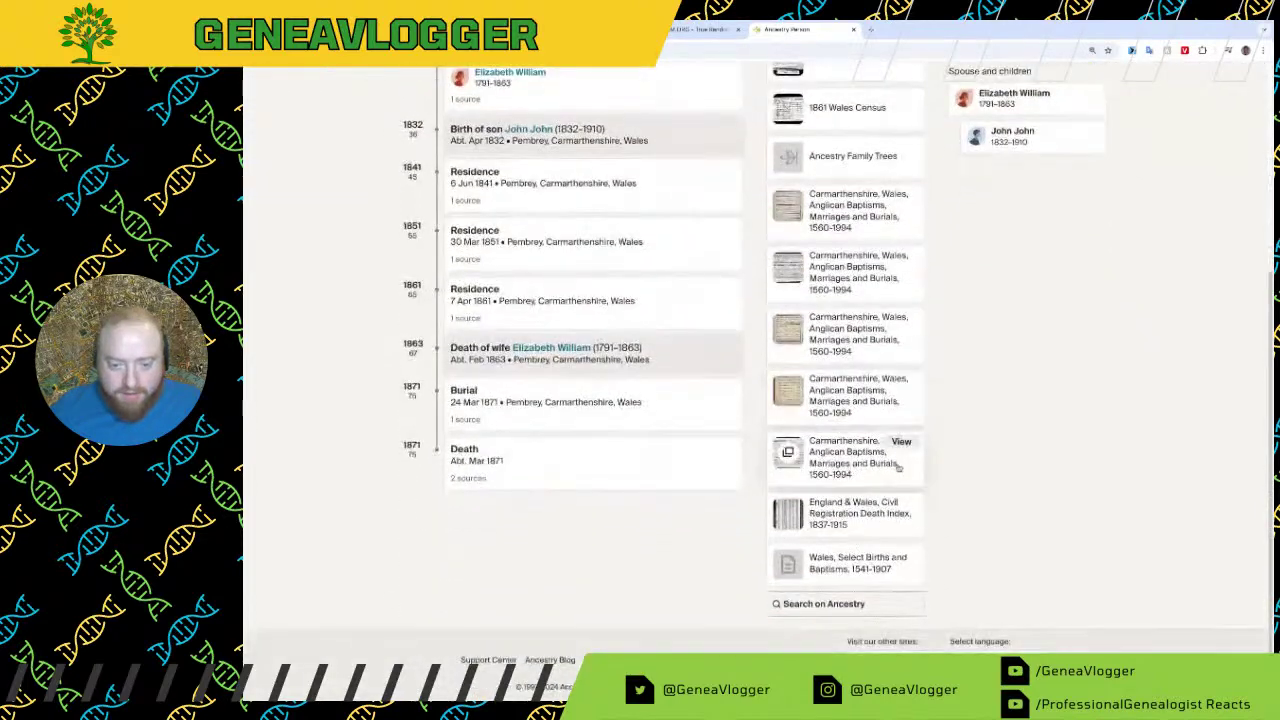
{"action": "scroll", "coordinate": [820, 497], "scroll_direction": "up", "scroll_amount": 7}
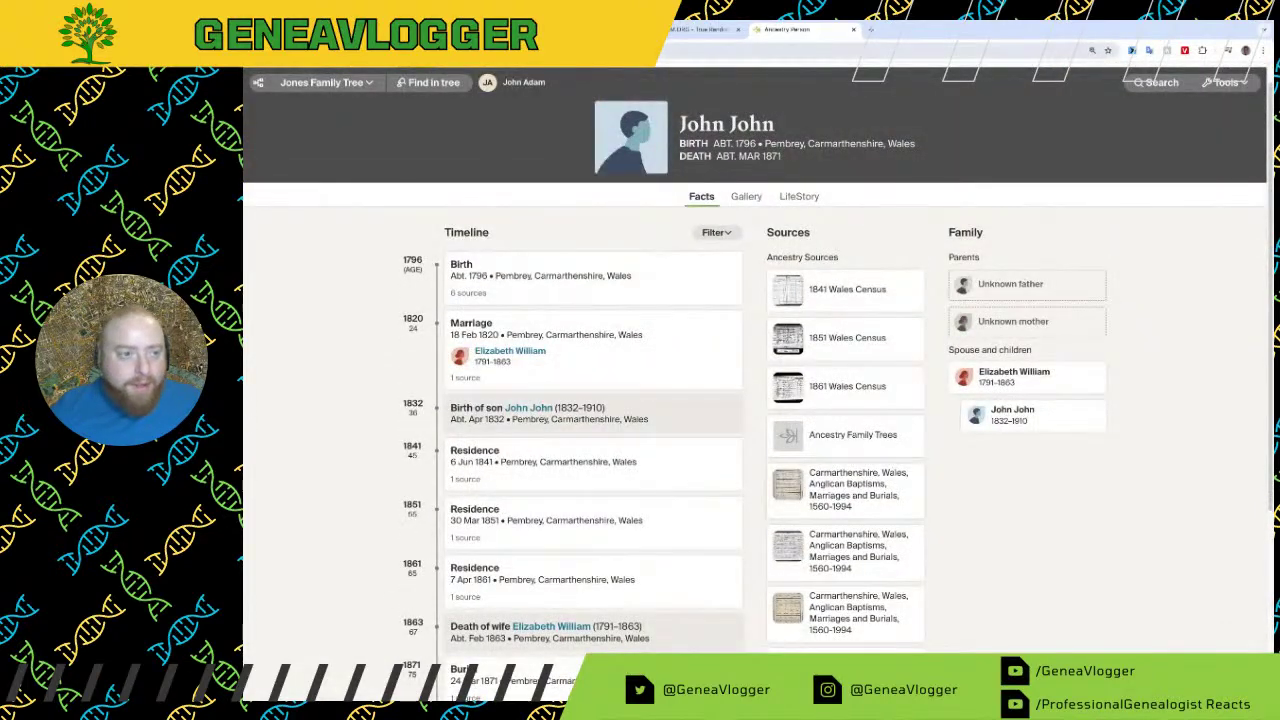
Step: Recheck the research goal in the submission form response, and close the browser tab beside the ancestor's Ancestry profile
{"action": "key", "text": "ctrl+shift+Tab"}
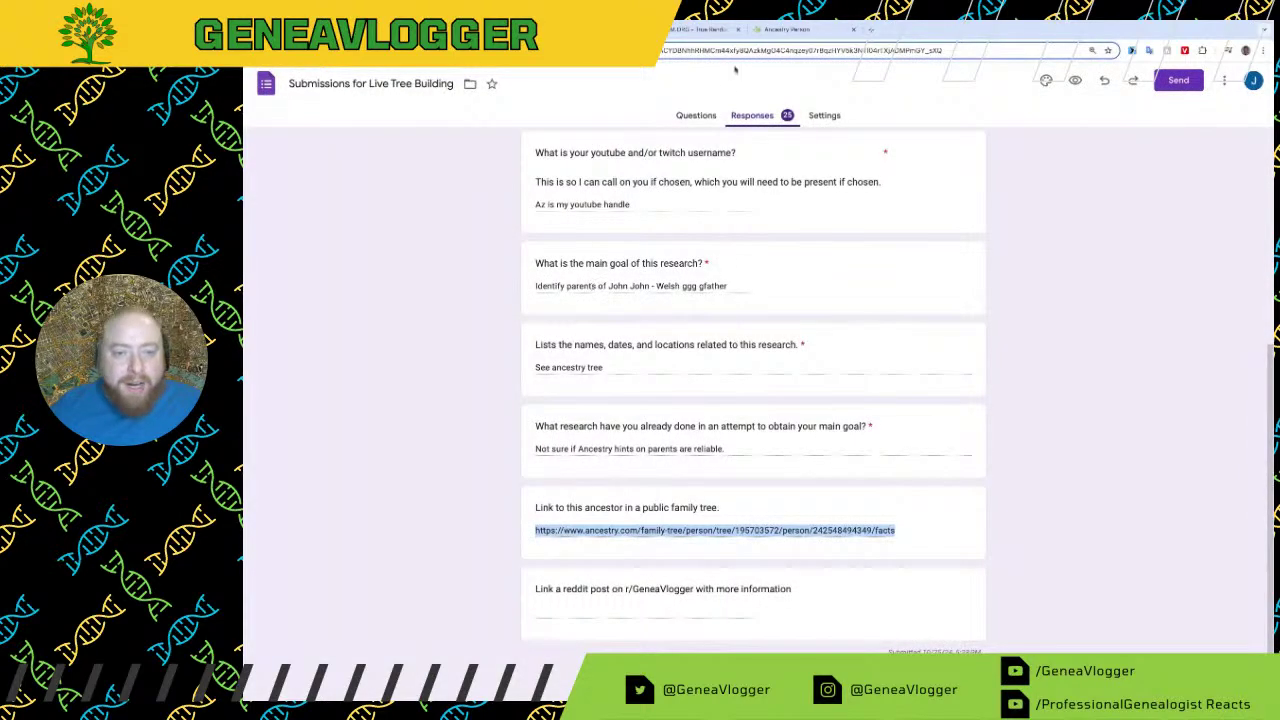
{"action": "left_click", "coordinate": [705, 29]}
{"action": "left_click", "coordinate": [790, 29]}
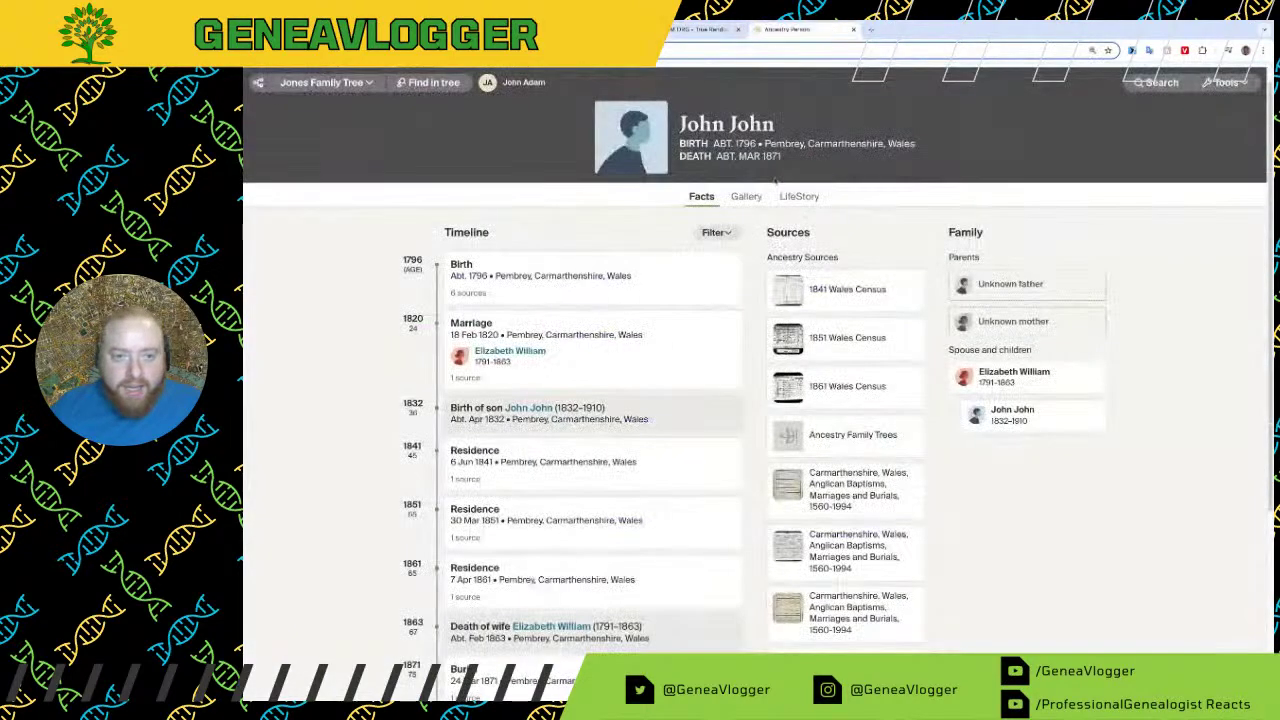
{"action": "left_click", "coordinate": [738, 29]}
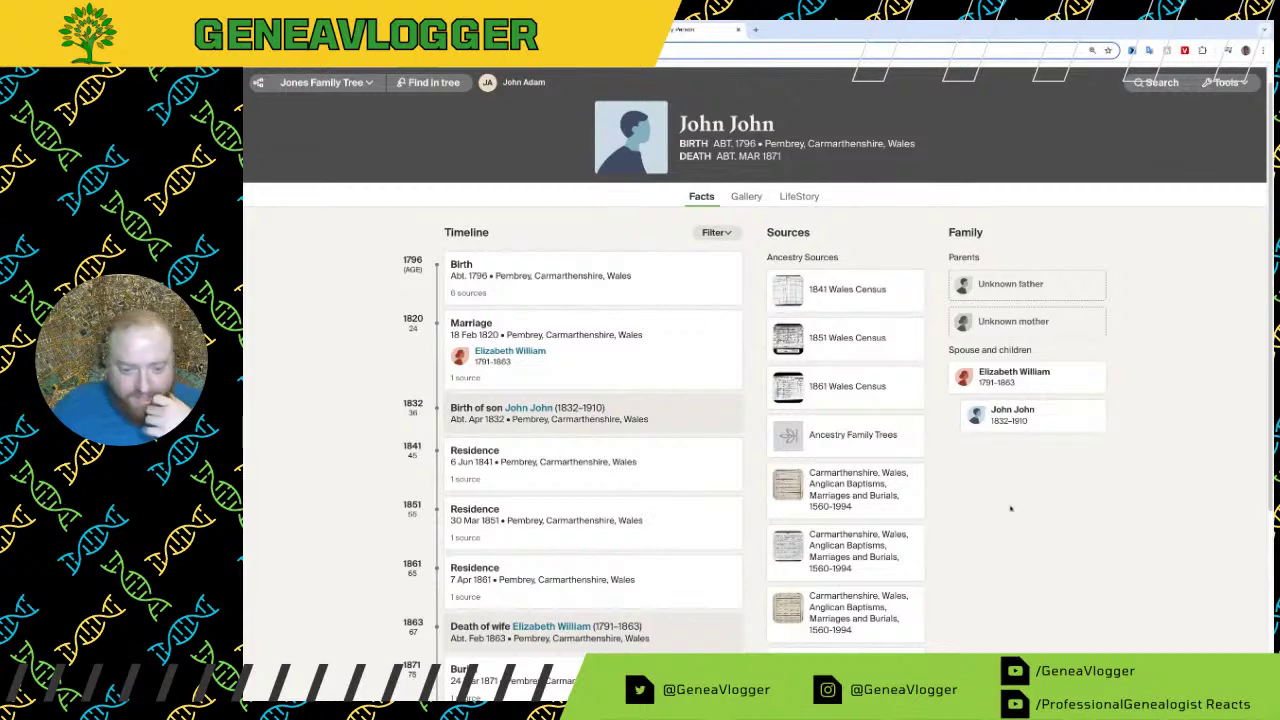
Step: Review the Anglican parish register, civil death index and baptism sources attached to the ancestor's profile
{"action": "scroll", "coordinate": [1010, 508], "scroll_direction": "down", "scroll_amount": 2}
{"action": "scroll", "coordinate": [949, 473], "scroll_direction": "down", "scroll_amount": 2}
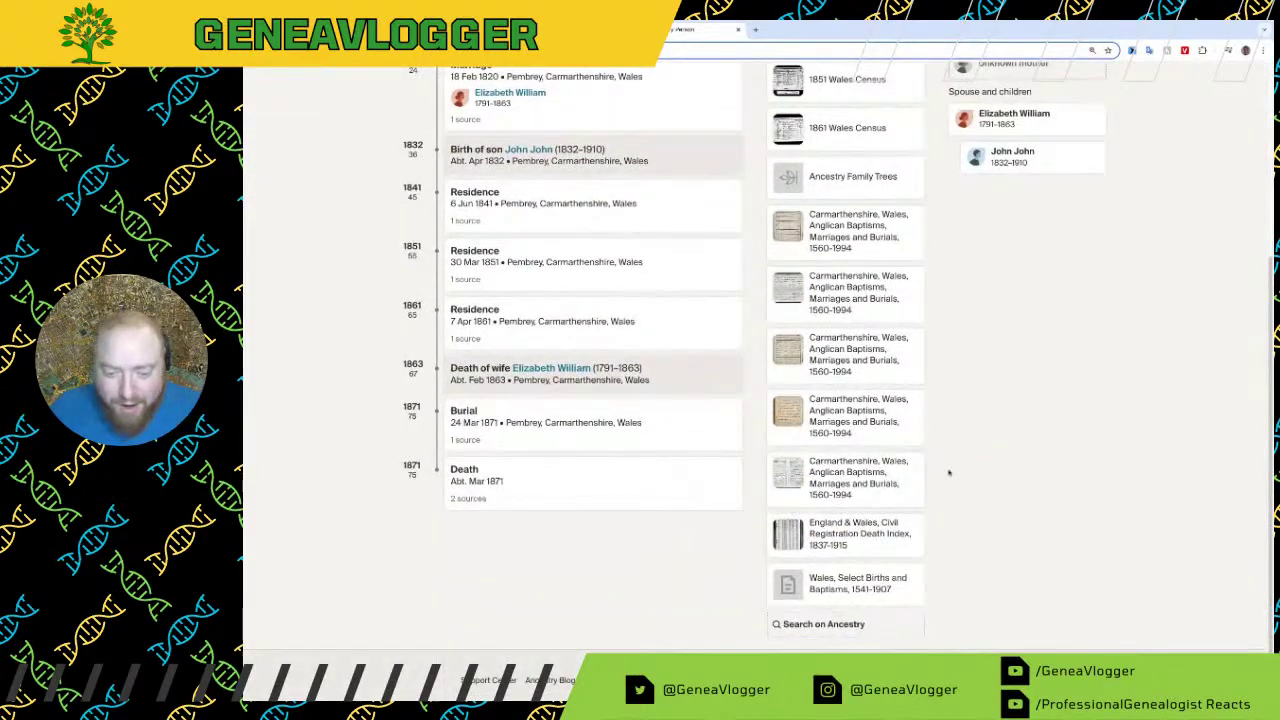
{"action": "mouse_move", "coordinate": [922, 462]}
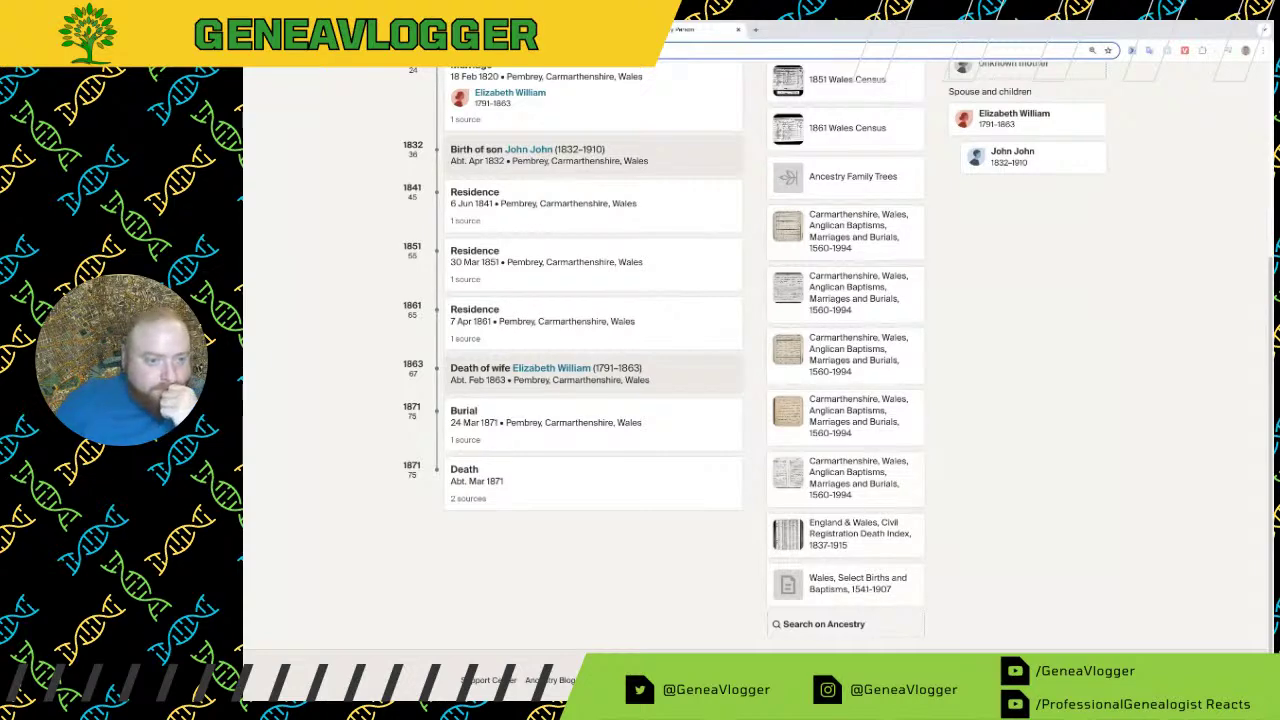
Step: Switch to the FamilySearch Wales Genealogy wiki page and locate the ancestor's birth county, Carmarthenshire, on its pre-1974 counties map
{"action": "key", "text": "ctrl+shift+Tab"}
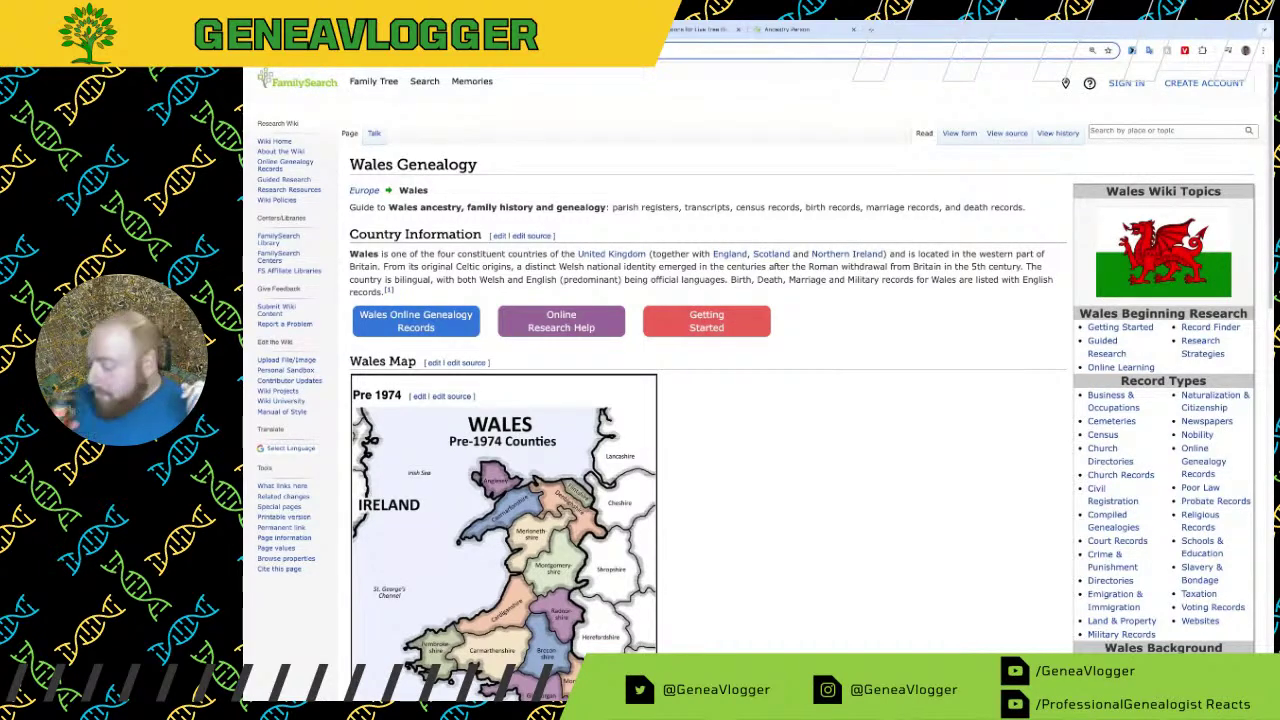
{"action": "key", "text": "ctrl+shift+Tab"}
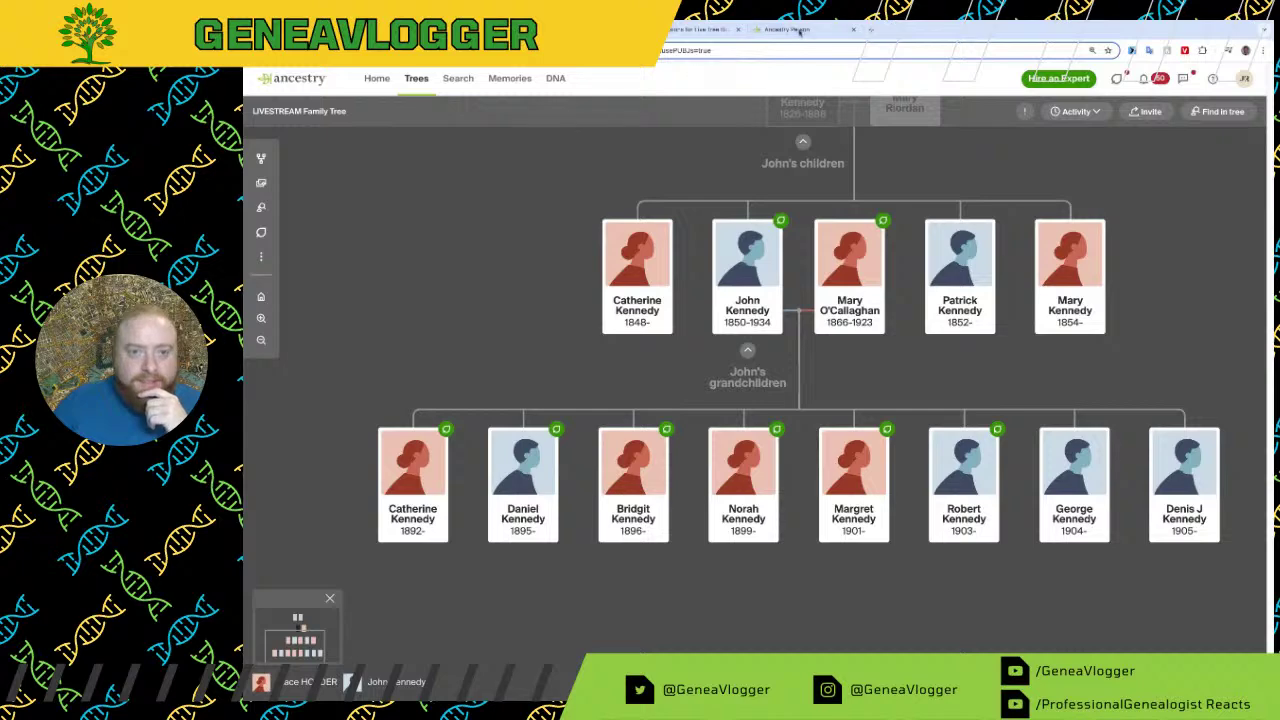
{"action": "key", "text": "ctrl+Tab"}
{"action": "scroll", "coordinate": [685, 218], "scroll_direction": "up", "scroll_amount": 5}
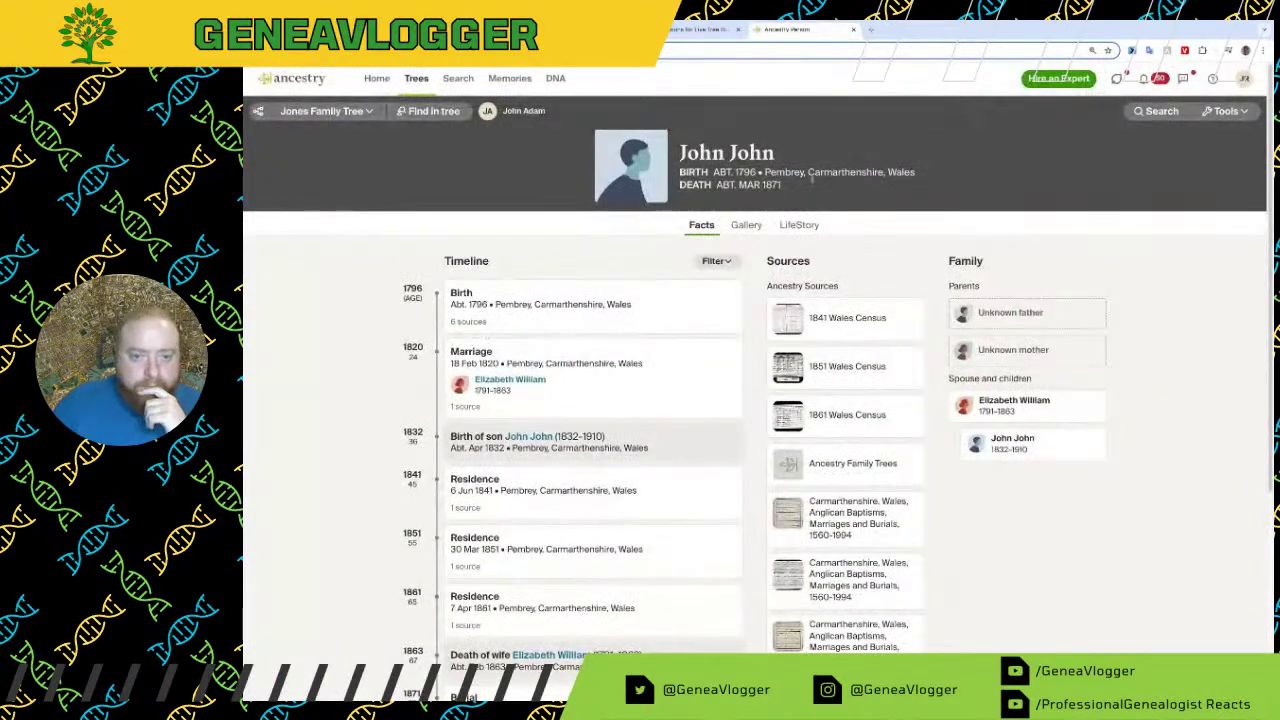
{"action": "left_click_drag", "start_coordinate": [806, 172], "coordinate": [884, 174]}
{"action": "key", "text": "ctrl+shift+Tab"}
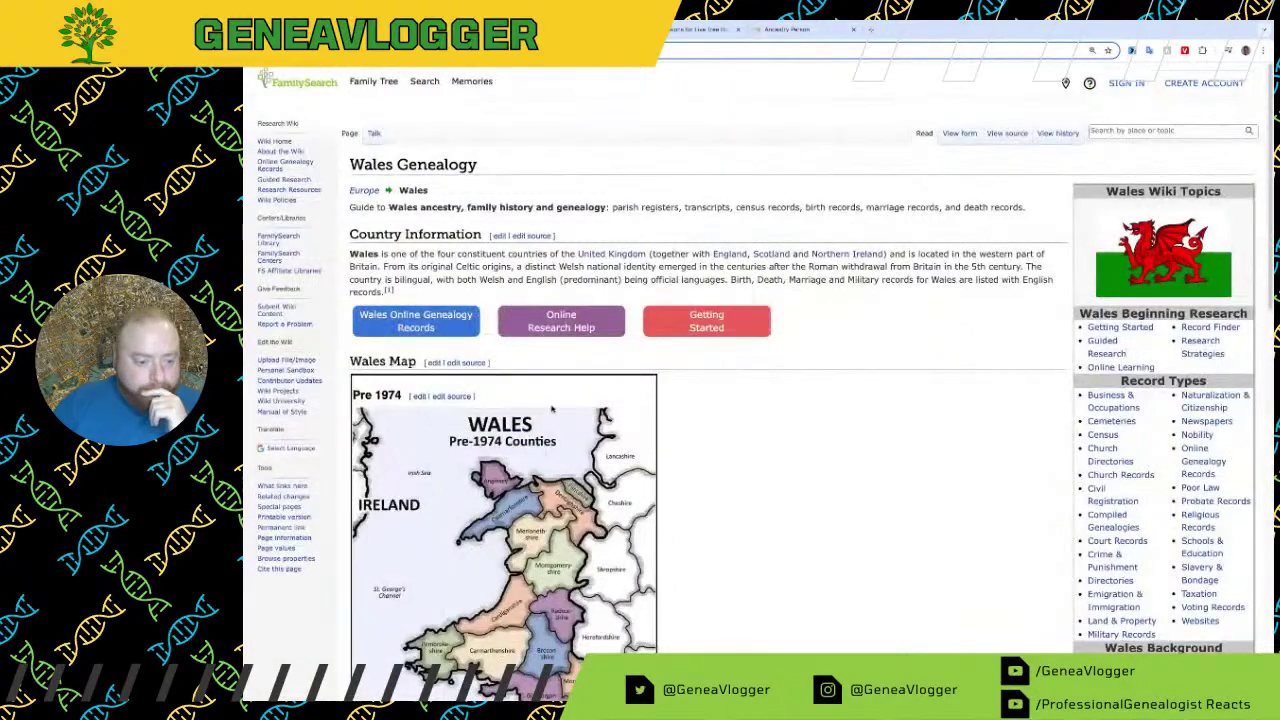
{"action": "scroll", "coordinate": [500, 387], "scroll_direction": "down", "scroll_amount": 5}
{"action": "scroll", "coordinate": [503, 383], "scroll_direction": "up", "scroll_amount": 3}
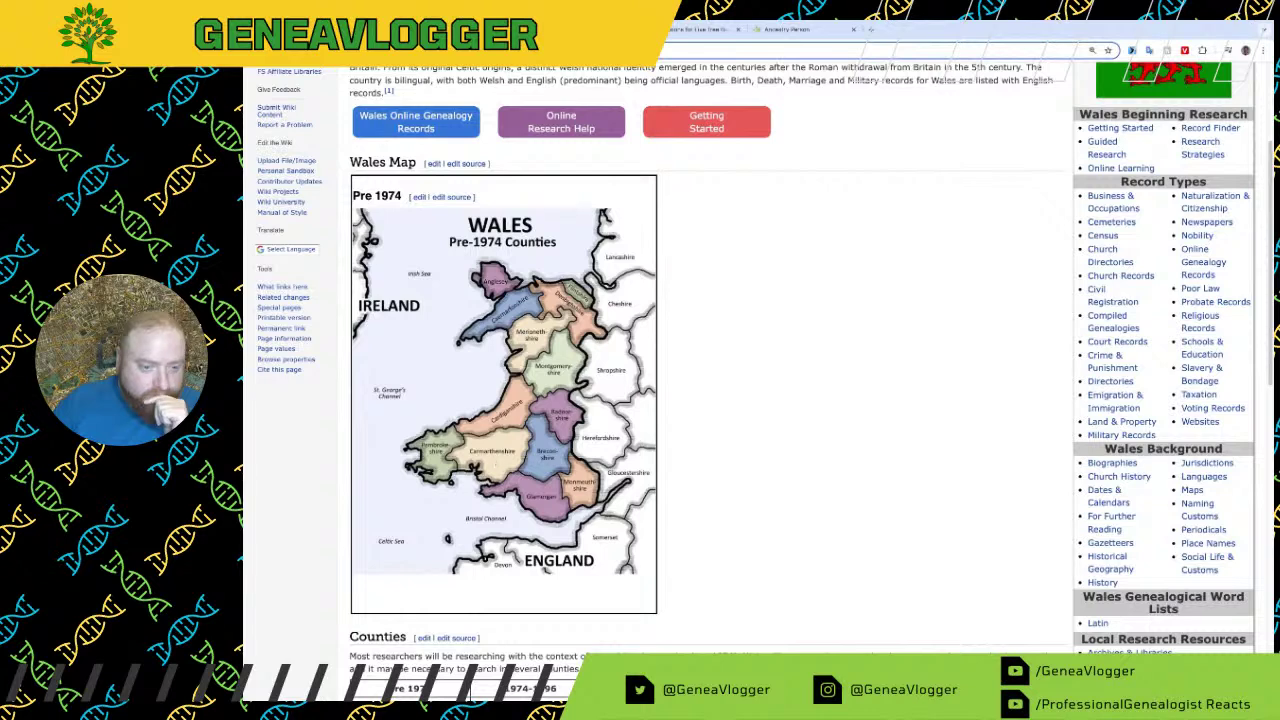
{"action": "key", "text": "ctrl+Tab"}
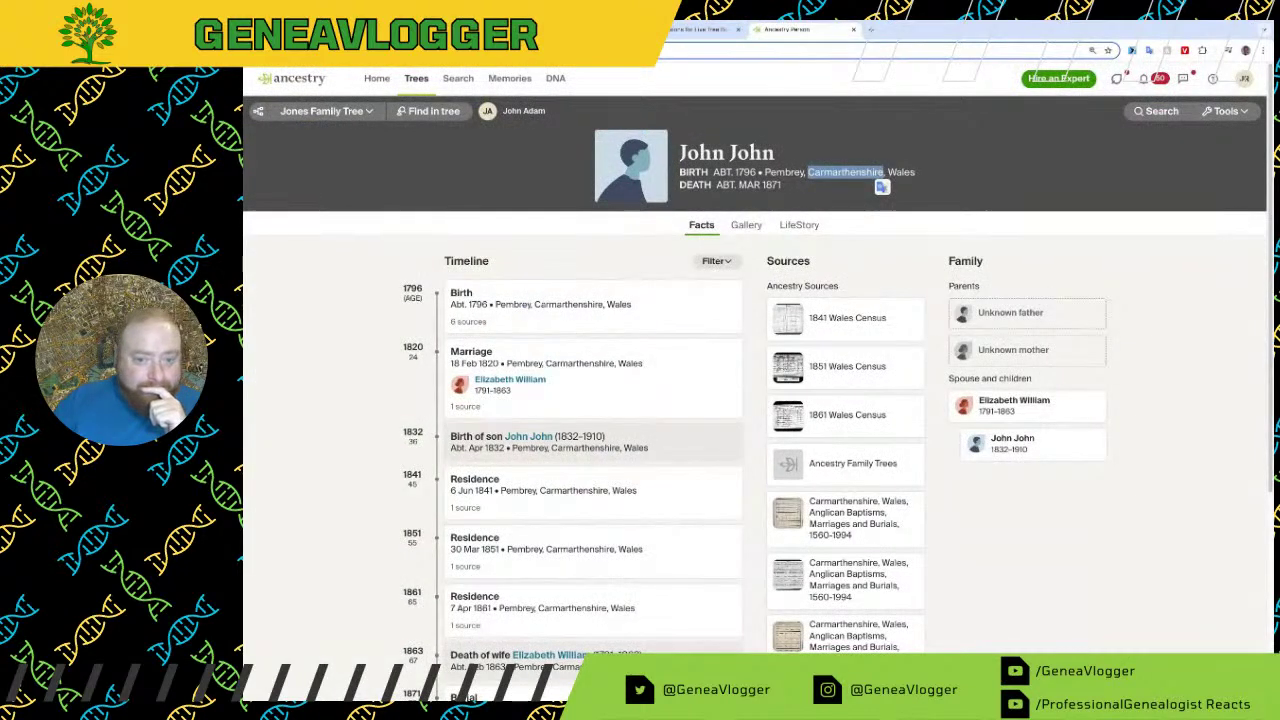
{"action": "key", "text": "ctrl+Tab"}
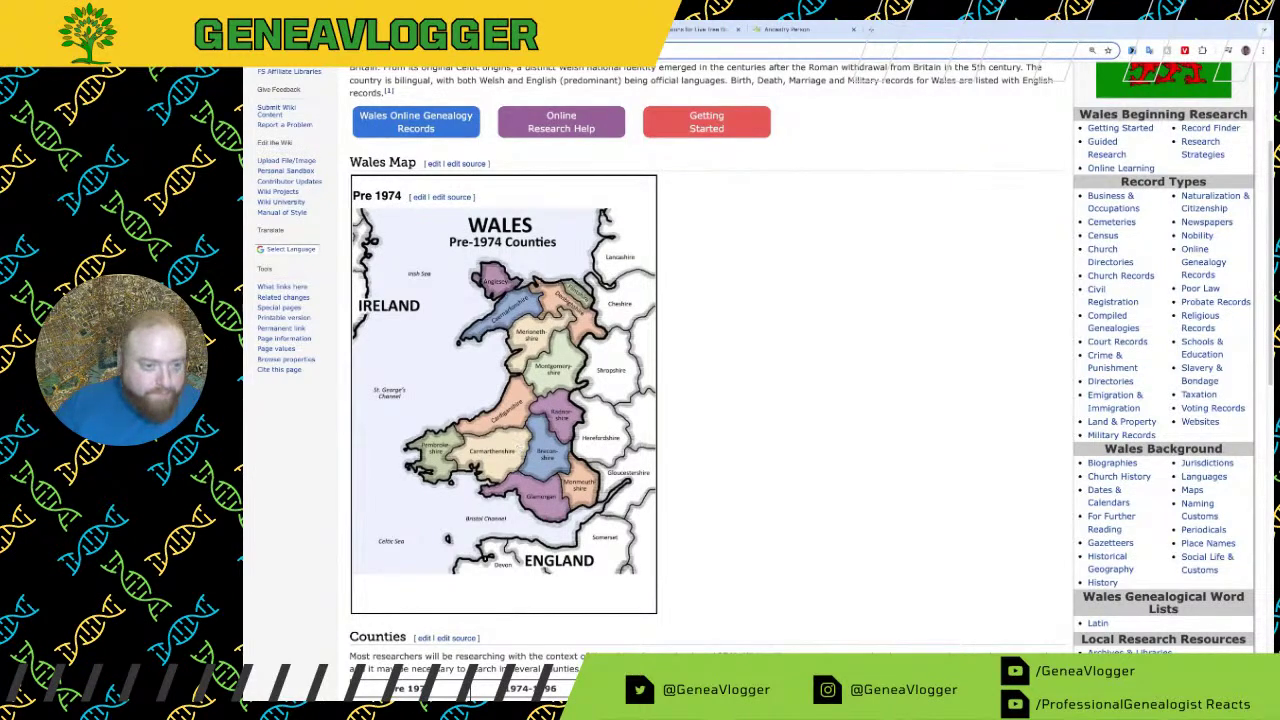
Step: Open the Carmarthenshire wiki page from the county map and look through its parishes, hundreds map and online records
{"action": "left_click", "coordinate": [519, 450]}
{"action": "scroll", "coordinate": [659, 522], "scroll_direction": "down", "scroll_amount": 3}
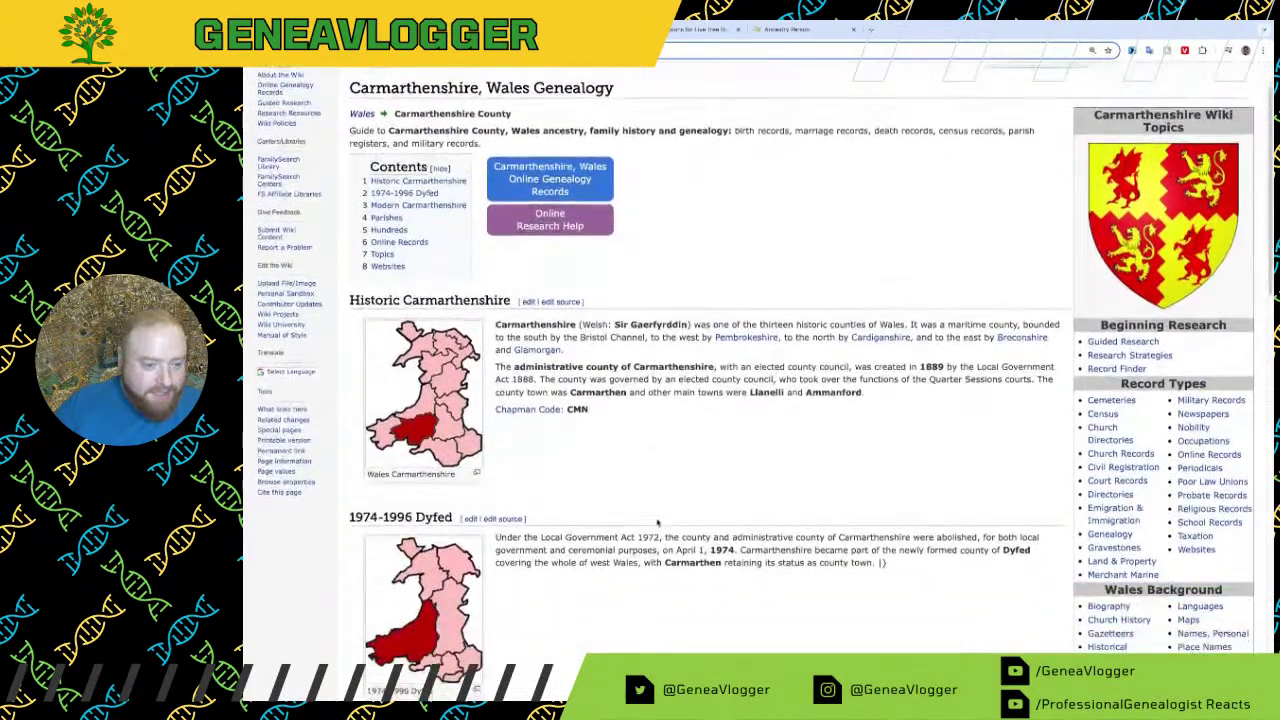
{"action": "scroll", "coordinate": [616, 520], "scroll_direction": "down", "scroll_amount": 6}
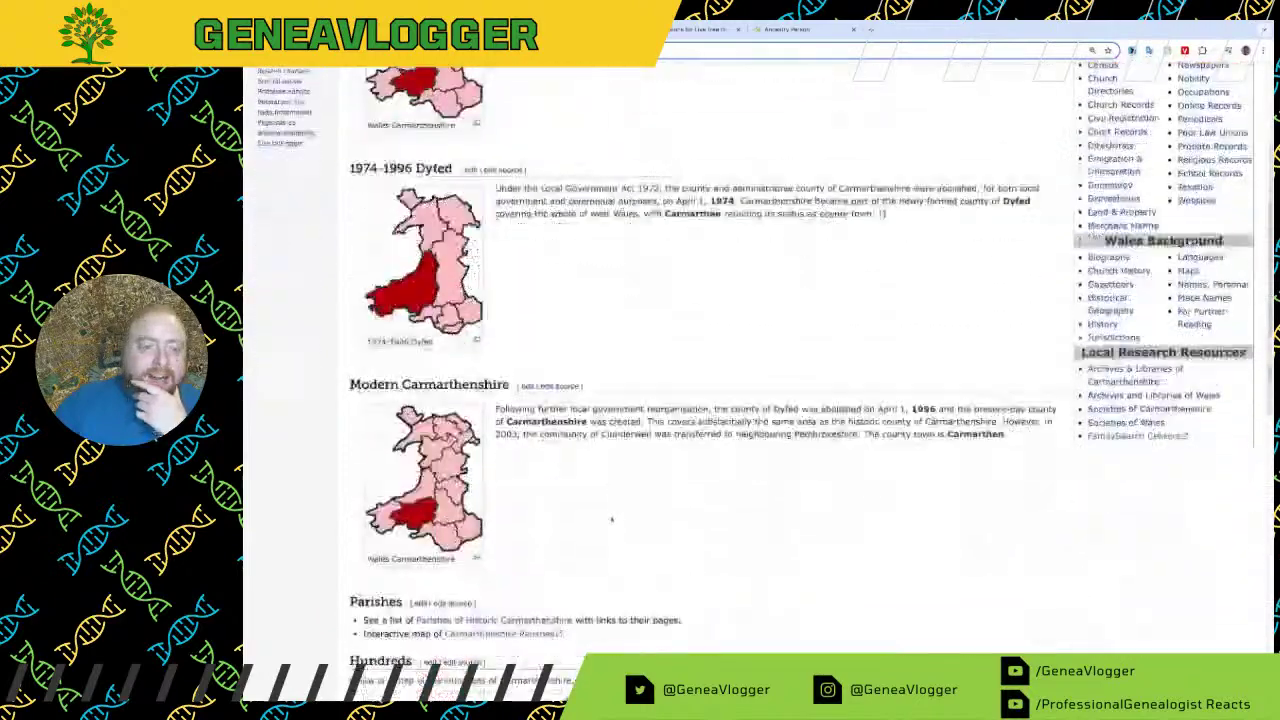
{"action": "scroll", "coordinate": [612, 517], "scroll_direction": "down", "scroll_amount": 4}
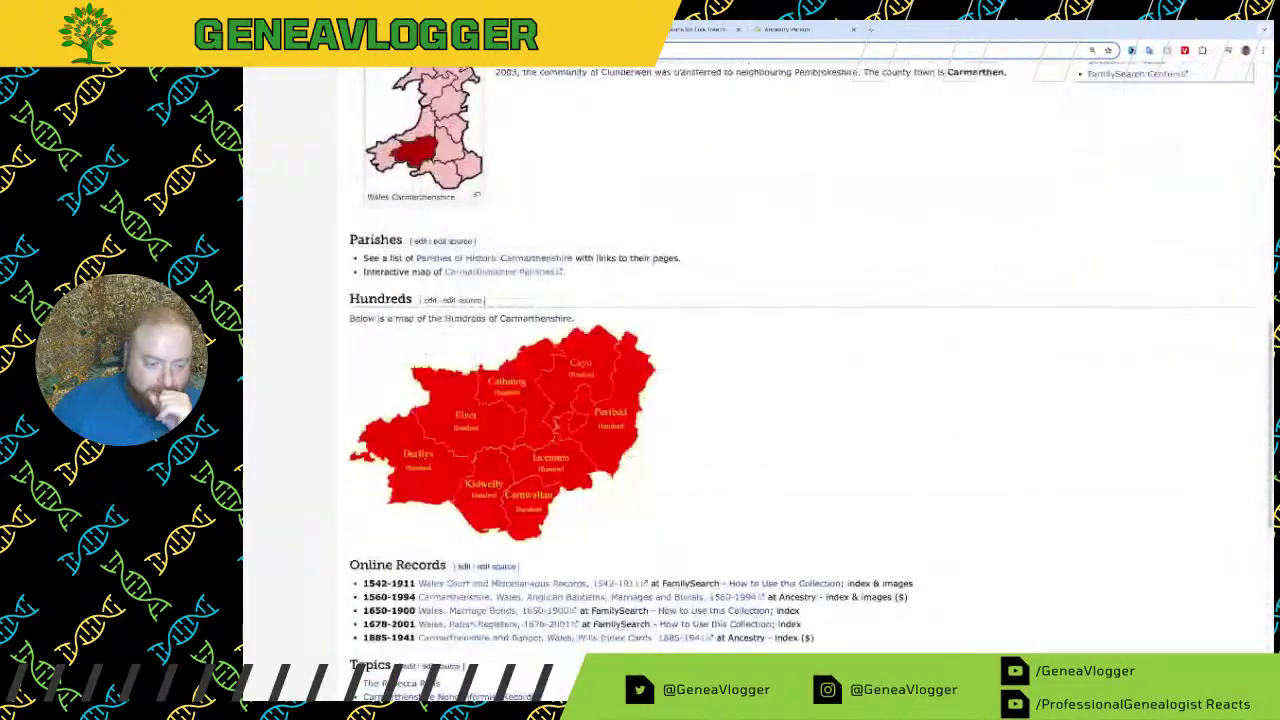
{"action": "scroll", "coordinate": [594, 515], "scroll_direction": "down", "scroll_amount": 3}
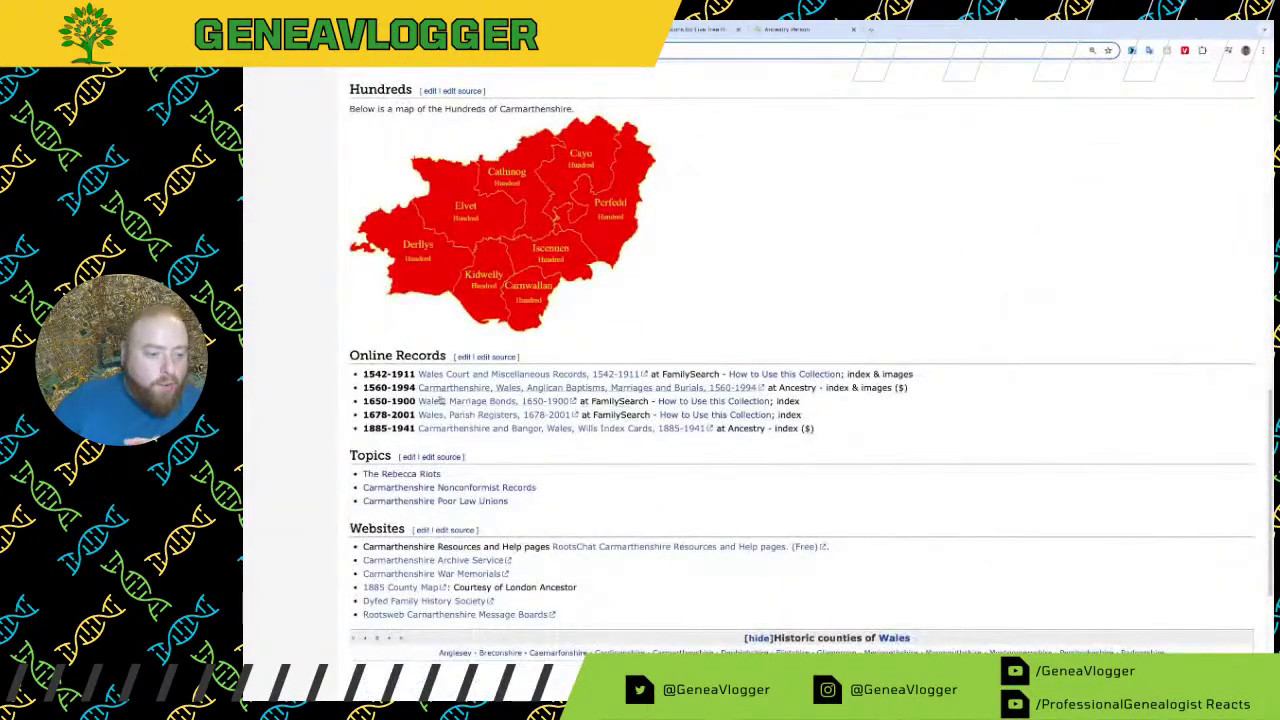
Step: Review the FamilySearch wiki page for Carmarthenshire, from the county history to the hundreds map and the online records list
{"action": "scroll", "coordinate": [586, 497], "scroll_direction": "up", "scroll_amount": 12}
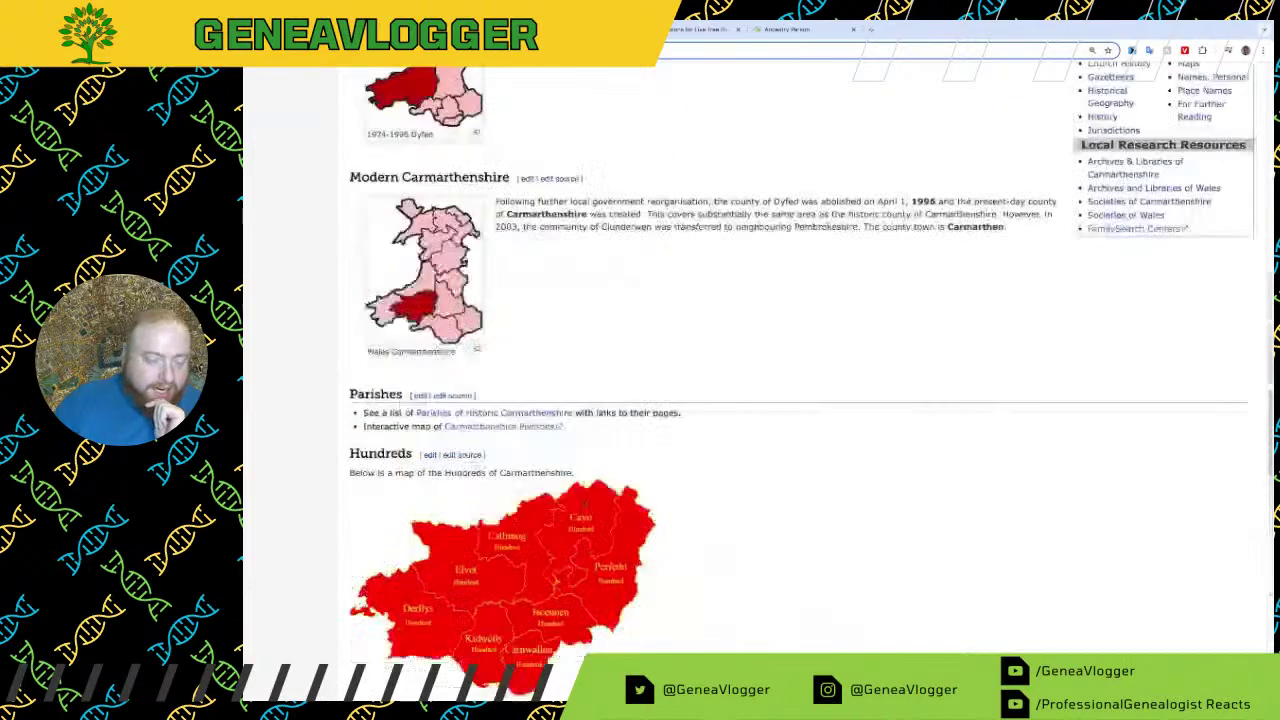
{"action": "scroll", "coordinate": [586, 494], "scroll_direction": "up", "scroll_amount": 4}
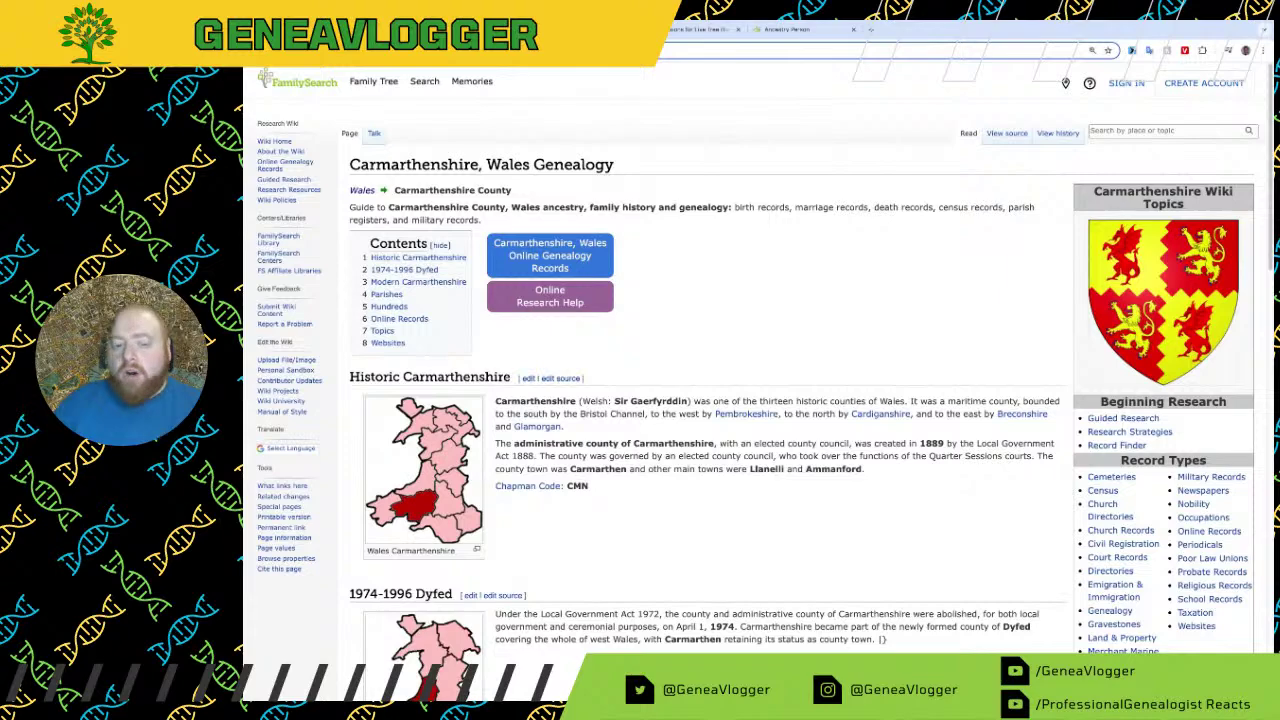
{"action": "scroll", "coordinate": [612, 450], "scroll_direction": "down", "scroll_amount": 8}
{"action": "scroll", "coordinate": [612, 450], "scroll_direction": "down", "scroll_amount": 2}
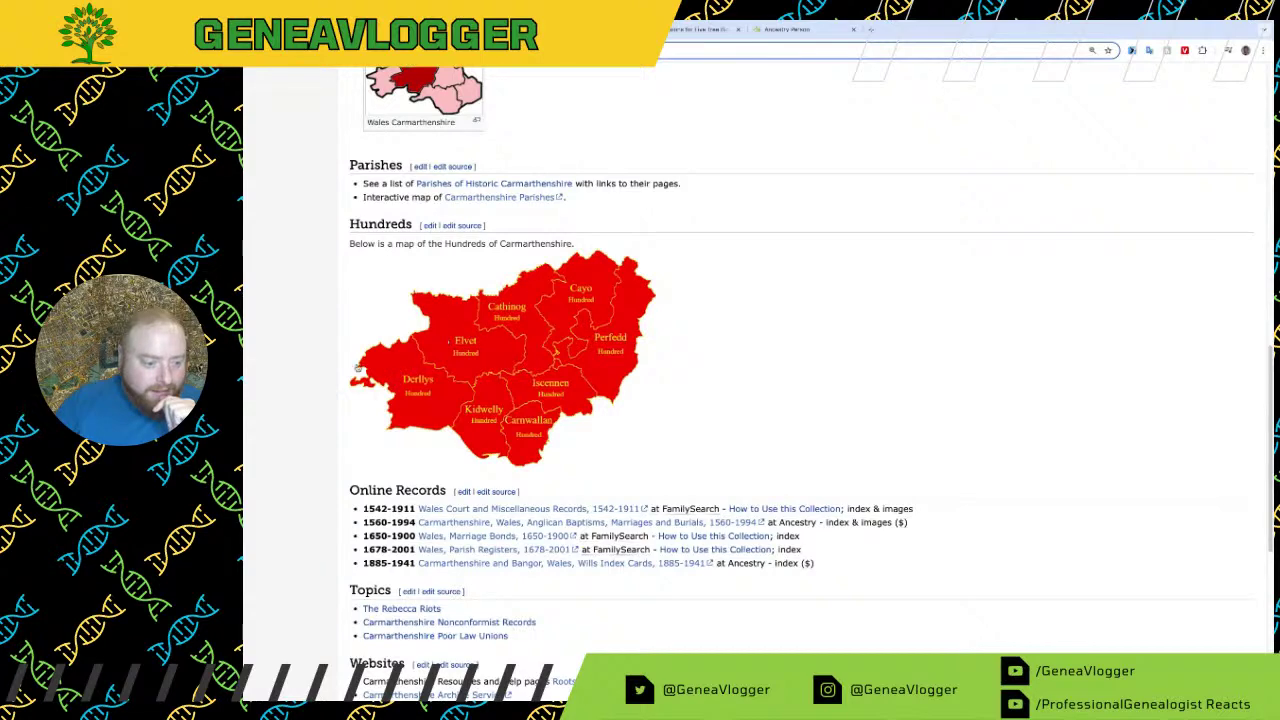
Step: Switch to the ancestor's Ancestry profile and check the source citation for Carmarthenshire, Wales, Anglican Baptisms, Marriages and Burials, 1560-1994
{"action": "key", "text": "ctrl+Tab"}
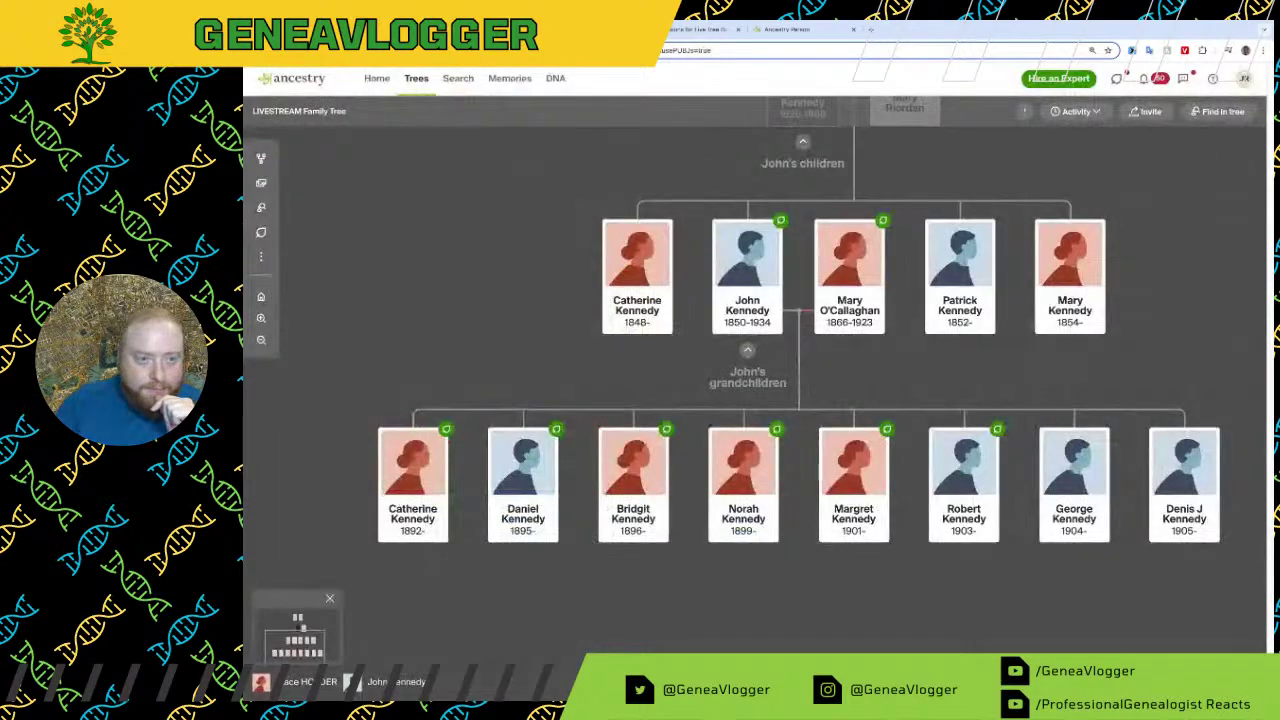
{"action": "left_click", "coordinate": [783, 36]}
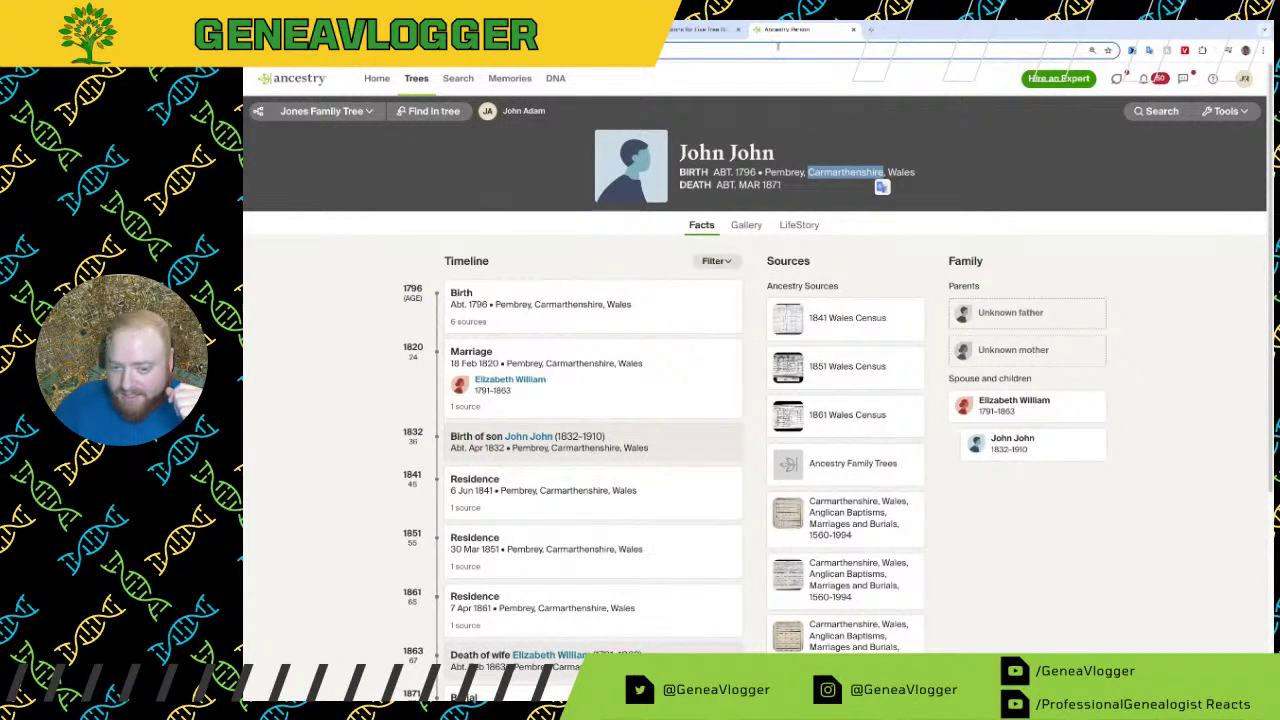
{"action": "left_click", "coordinate": [902, 502]}
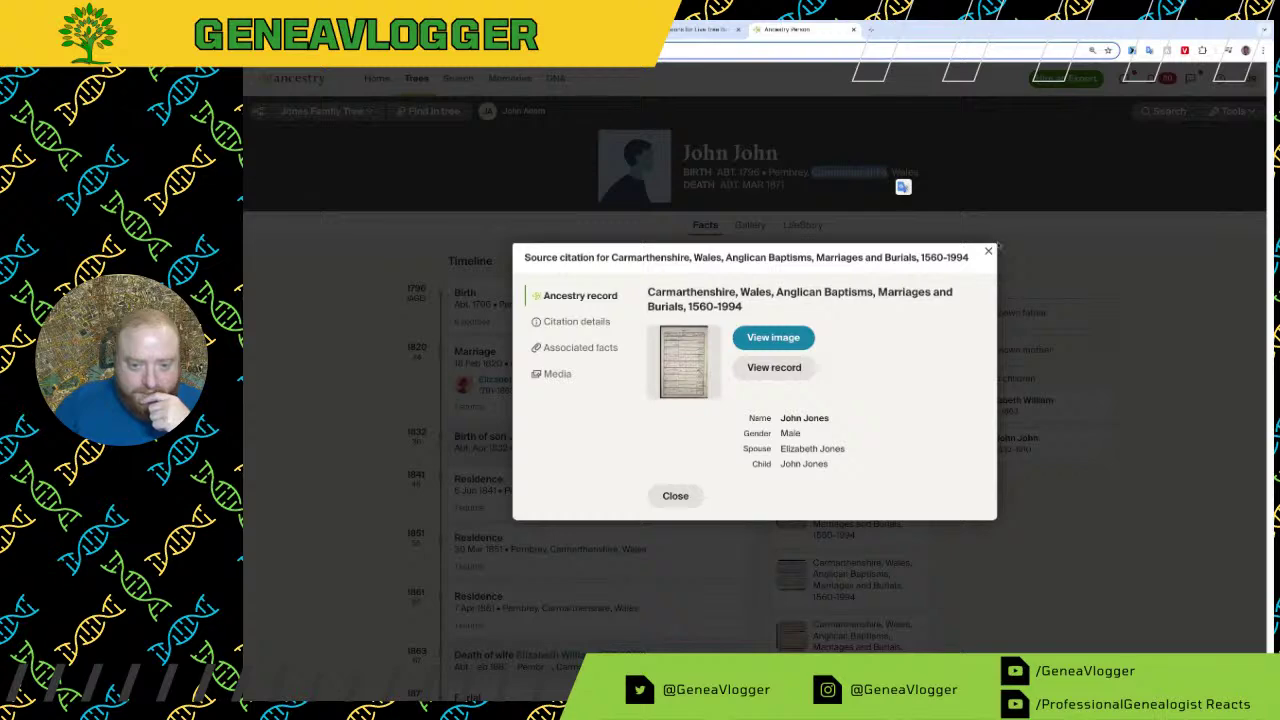
{"action": "left_click", "coordinate": [989, 251]}
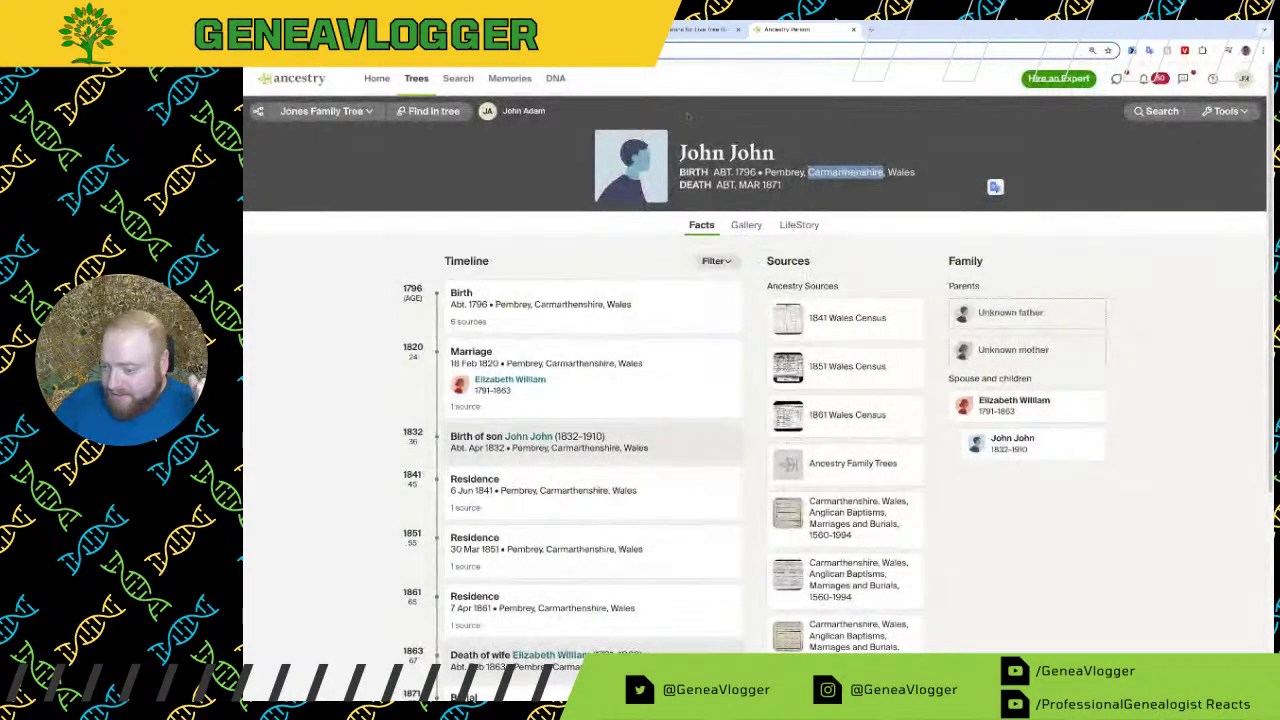
Step: Return to the Carmarthenshire wiki page and open its Online Genealogy Records page to examine the listed record collections
{"action": "key", "text": "ctrl+shift+Tab"}
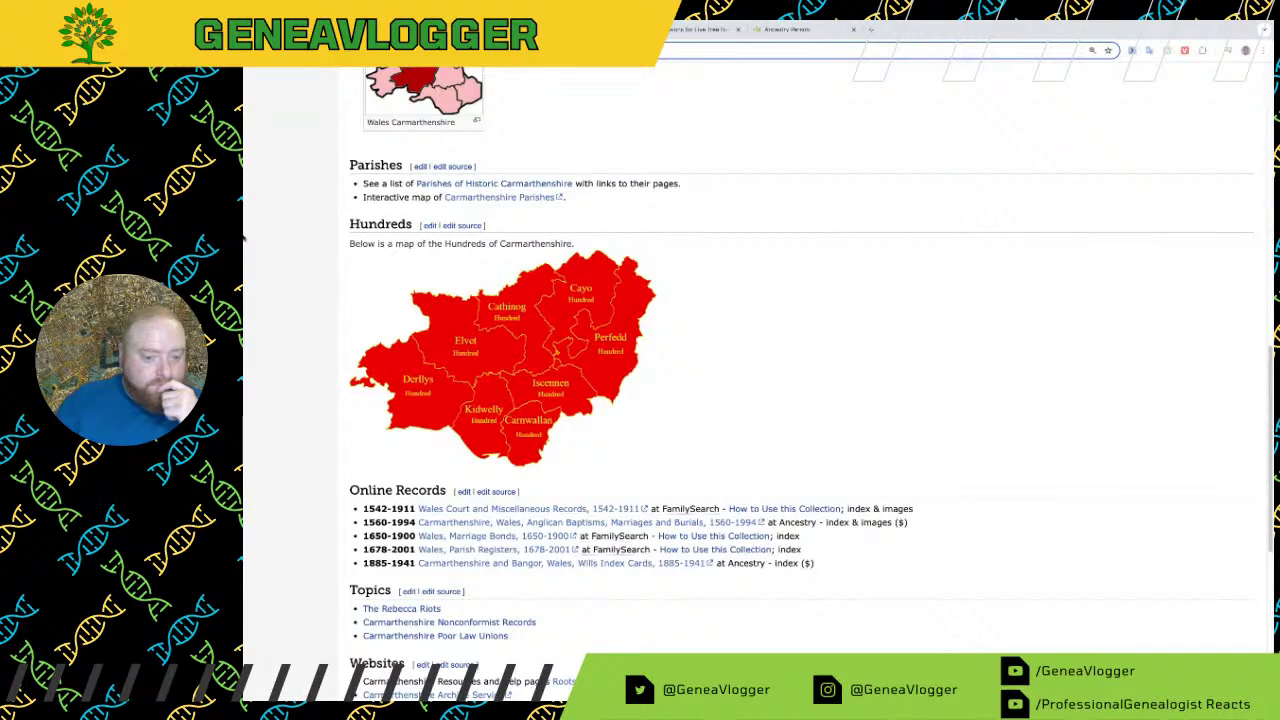
{"action": "scroll", "coordinate": [506, 516], "scroll_direction": "down", "scroll_amount": 1}
{"action": "scroll", "coordinate": [506, 516], "scroll_direction": "down", "scroll_amount": 2}
{"action": "scroll", "coordinate": [536, 267], "scroll_direction": "up", "scroll_amount": 2}
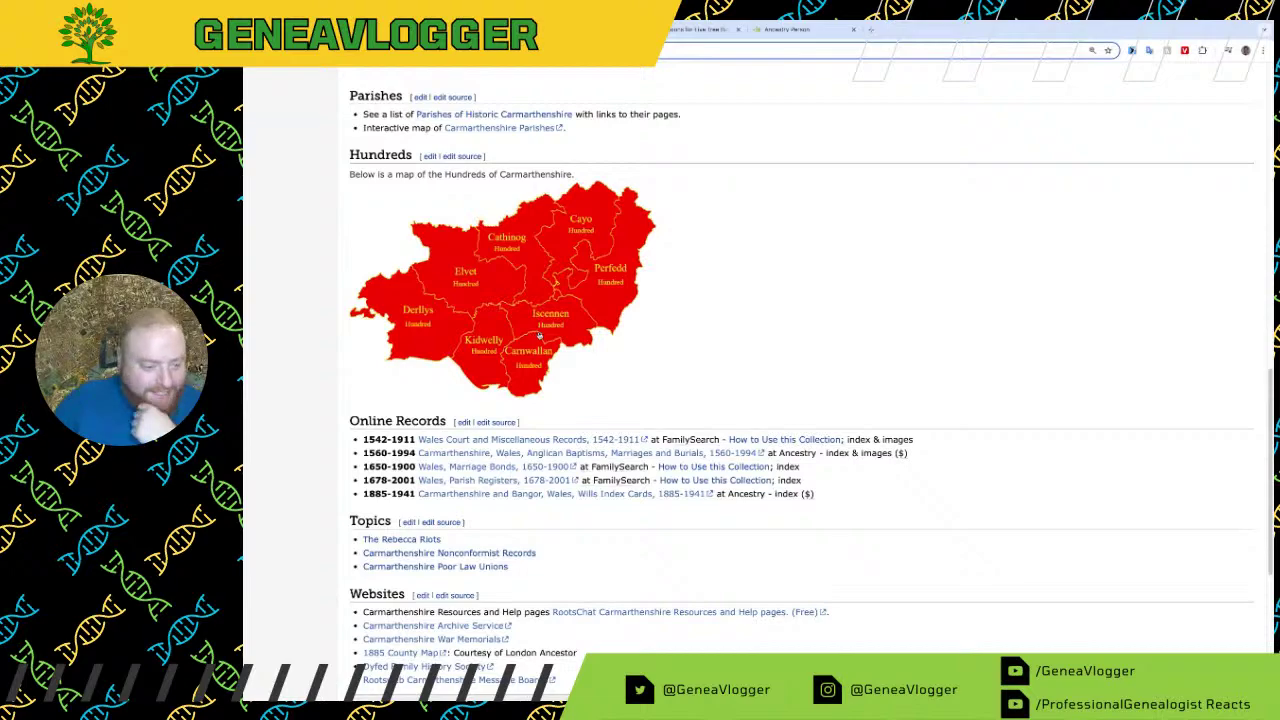
{"action": "scroll", "coordinate": [694, 354], "scroll_direction": "up", "scroll_amount": 10}
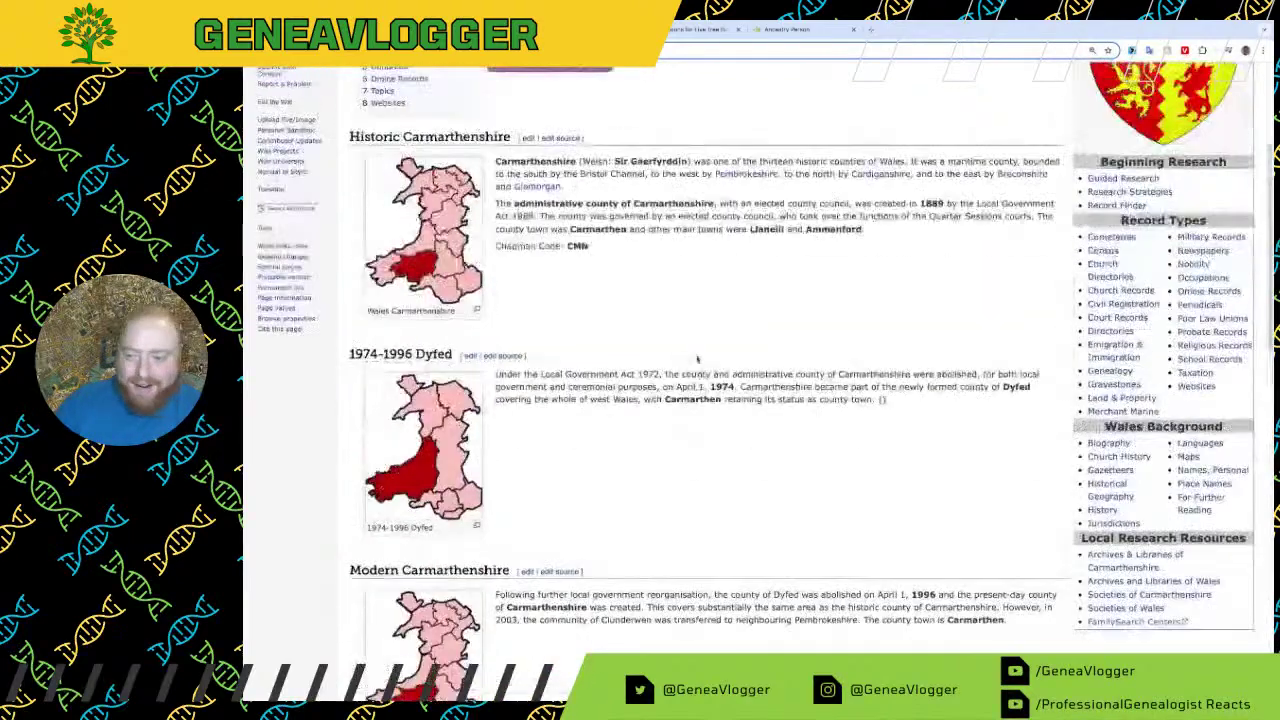
{"action": "scroll", "coordinate": [697, 358], "scroll_direction": "up", "scroll_amount": 2}
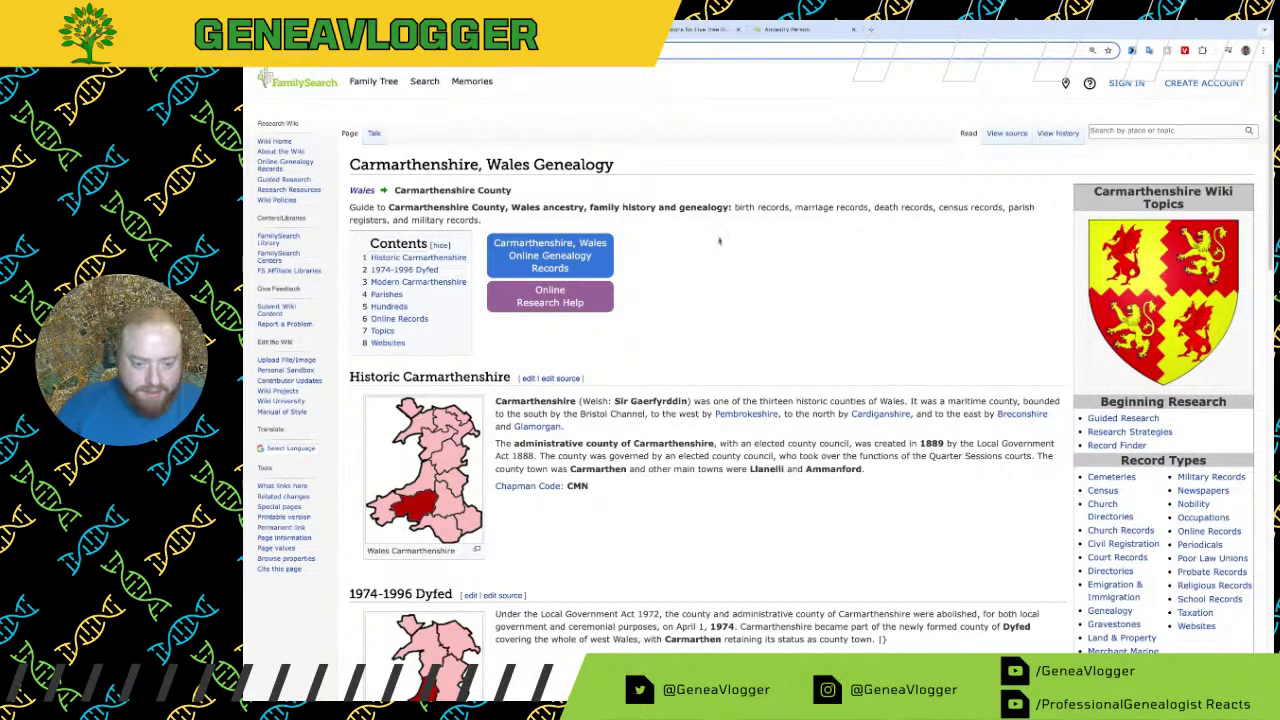
{"action": "scroll", "coordinate": [718, 240], "scroll_direction": "down", "scroll_amount": 3}
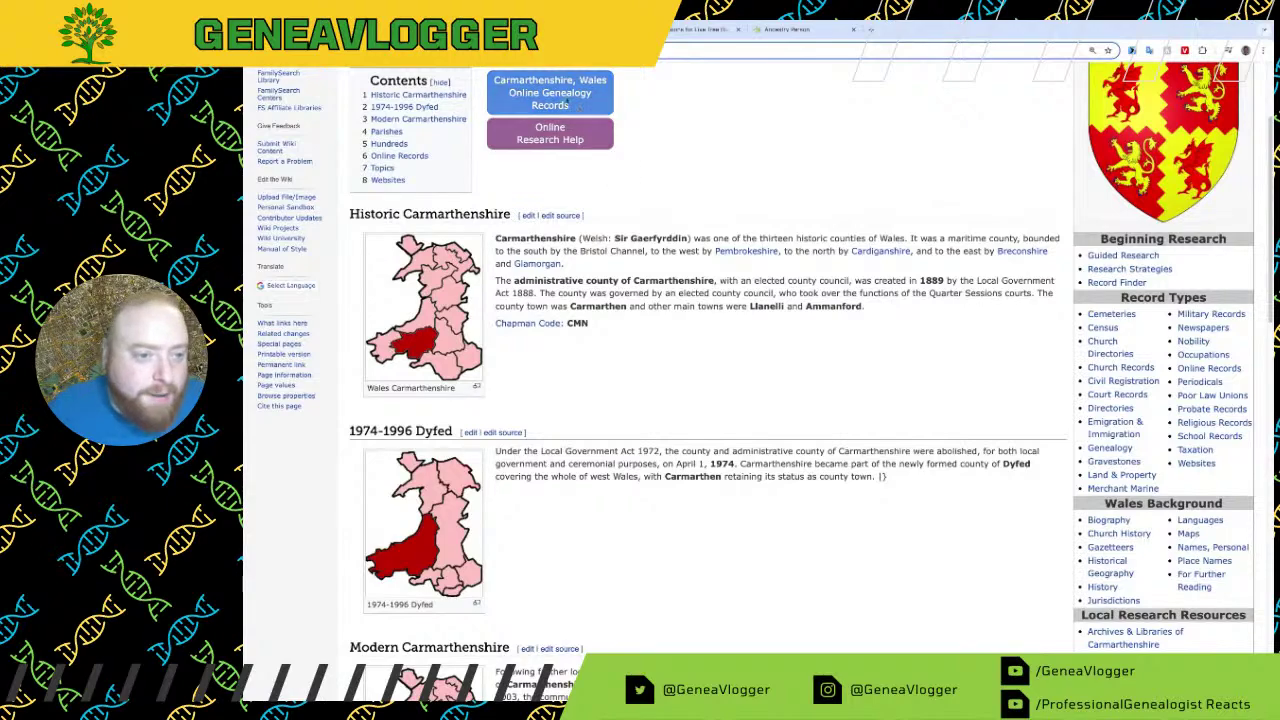
{"action": "left_click", "coordinate": [570, 104]}
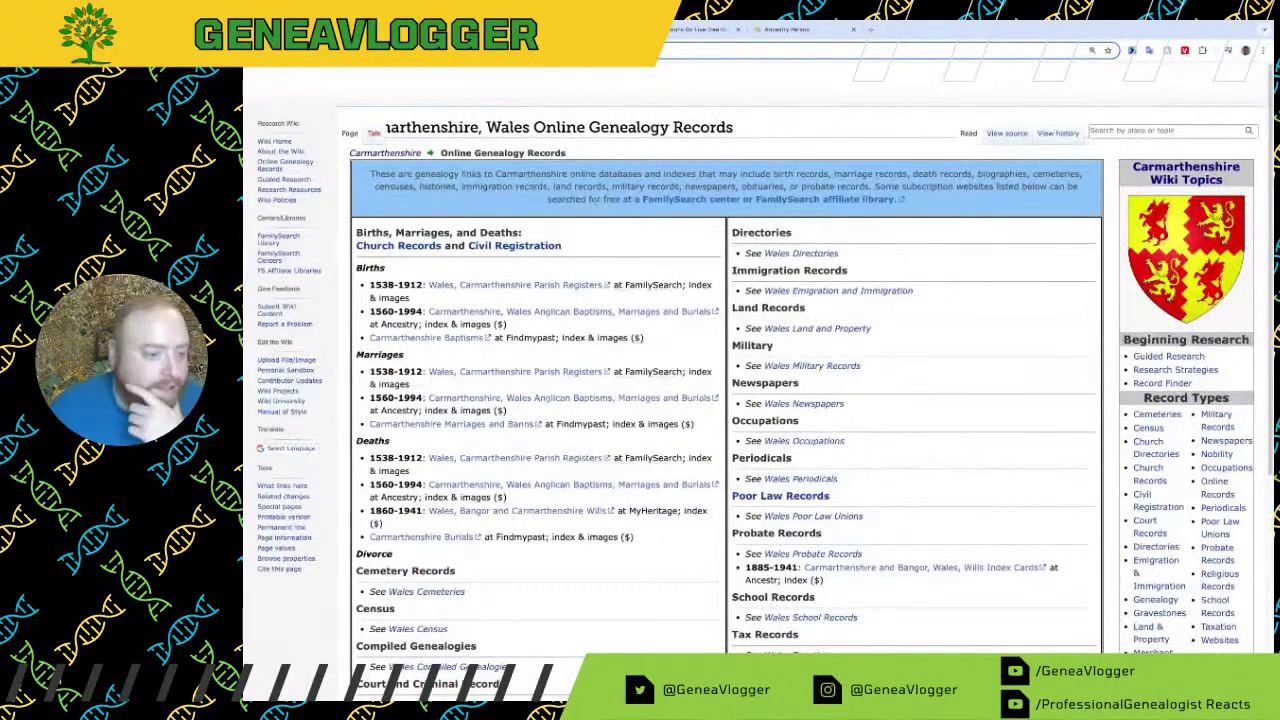
{"action": "scroll", "coordinate": [594, 200], "scroll_direction": "down", "scroll_amount": 3}
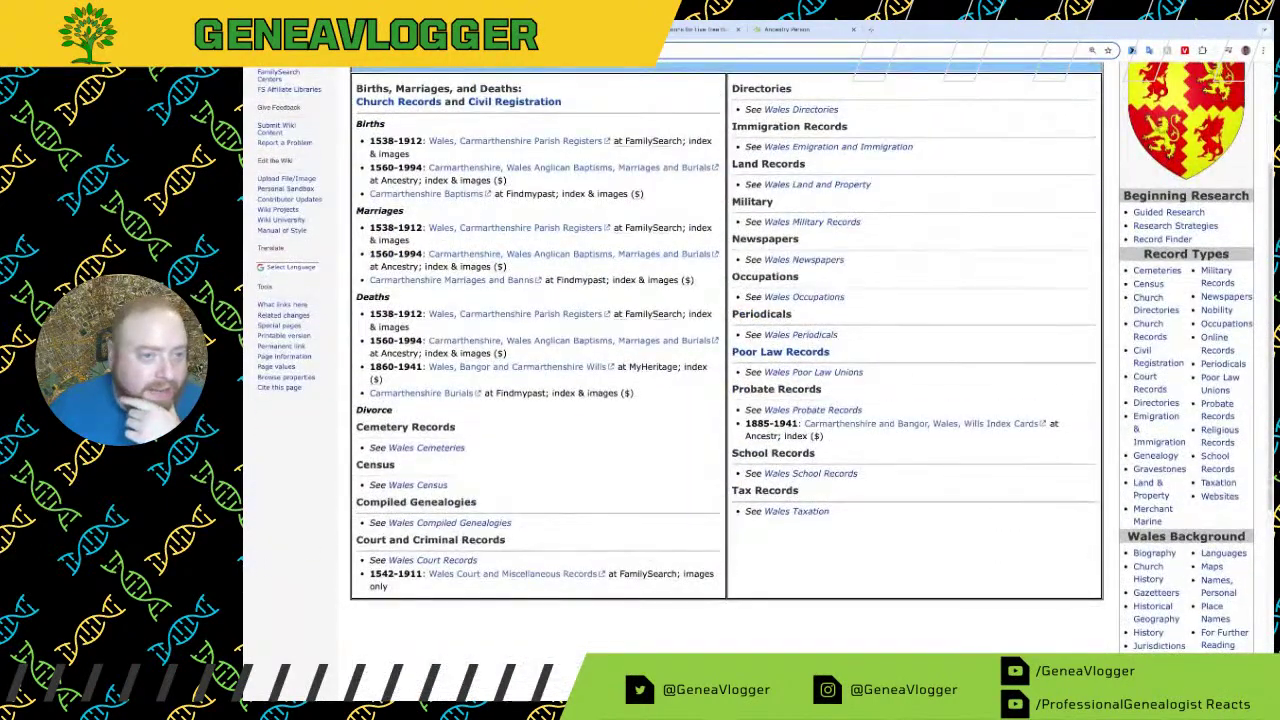
Step: Go back to the Ancestry profile of the ancestor from Pembrey and clear the highlighted county name
{"action": "key", "text": "ctrl+Tab"}
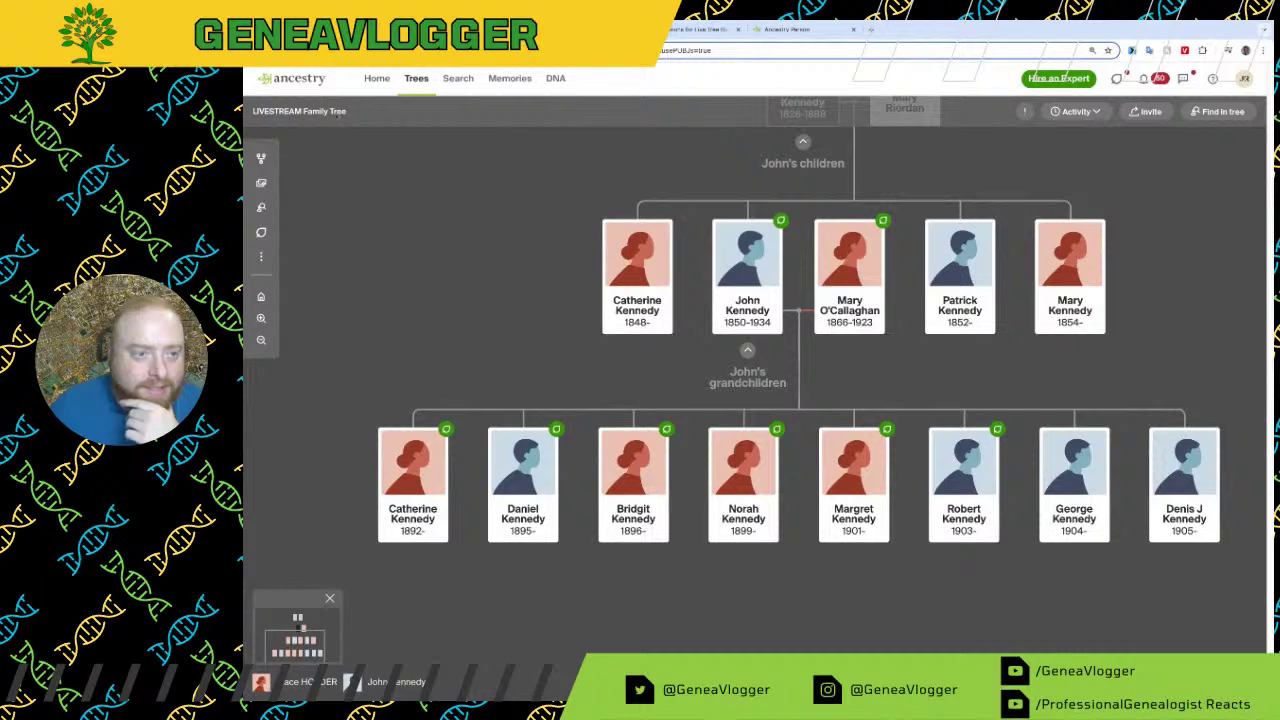
{"action": "key", "text": "ctrl+Tab"}
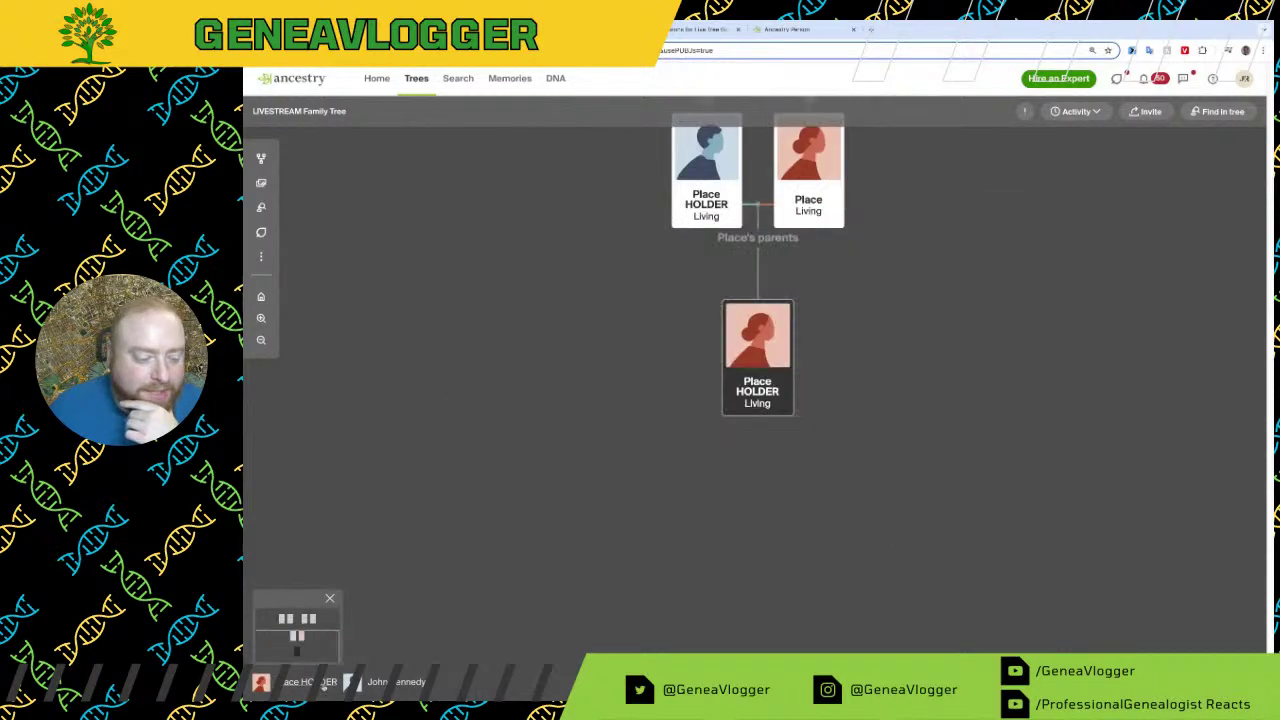
{"action": "key", "text": "ctrl+Tab"}
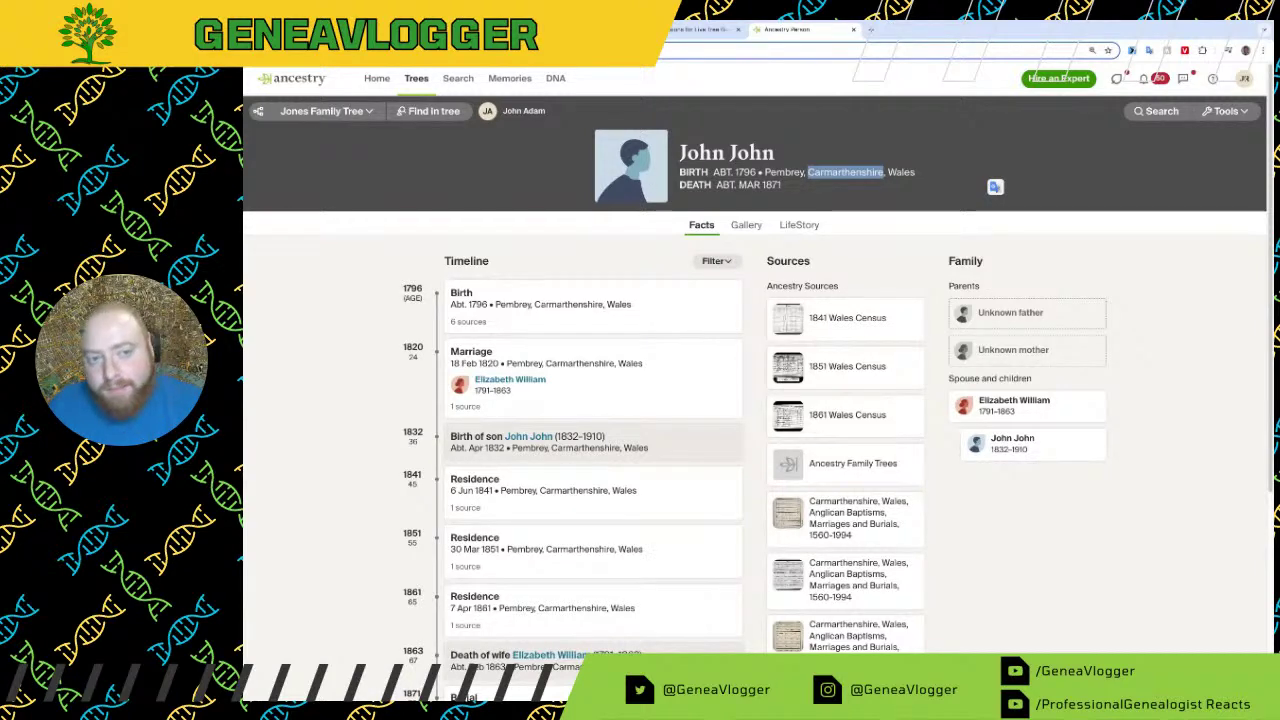
{"action": "key", "text": "ctrl+shift+Tab"}
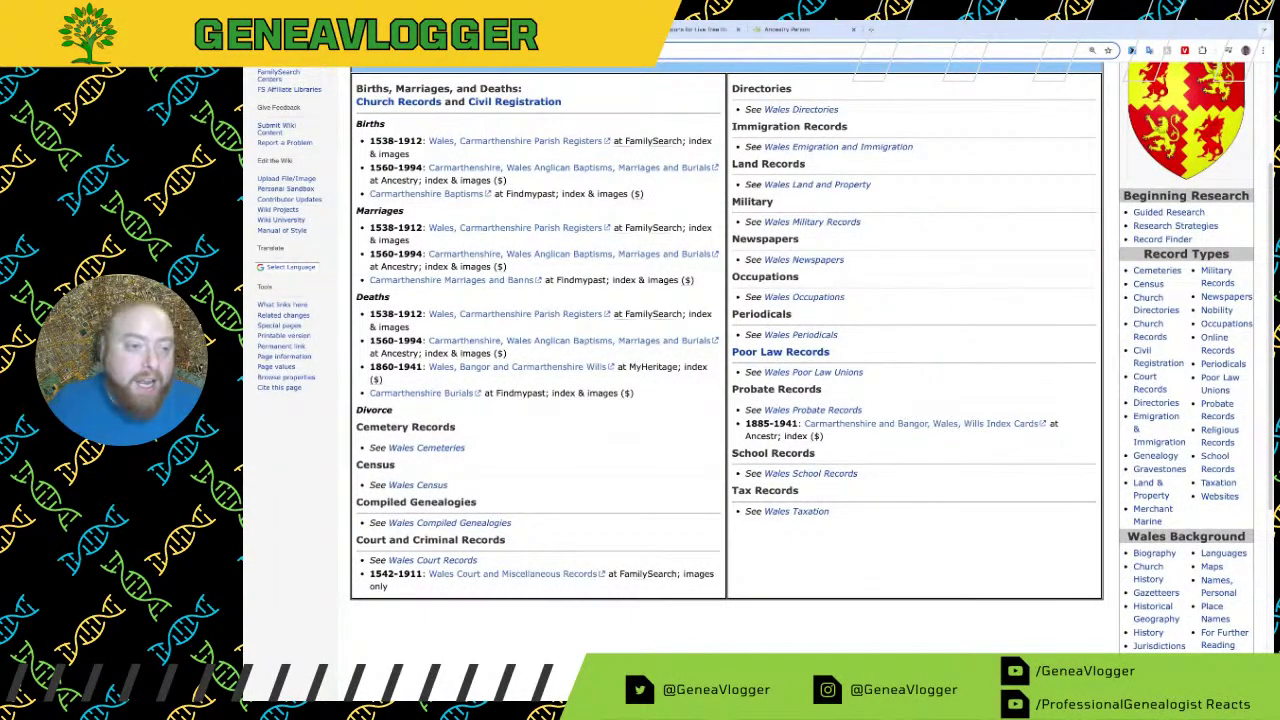
{"action": "left_click", "coordinate": [780, 30]}
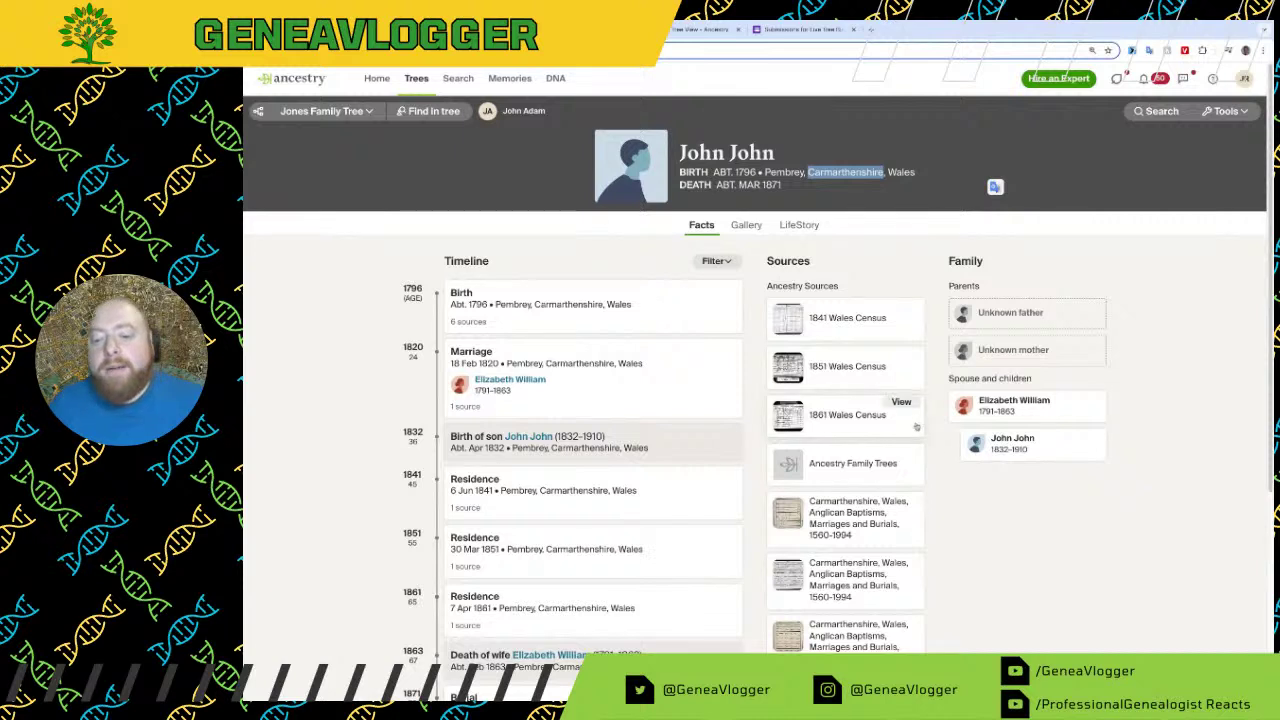
{"action": "left_click", "coordinate": [1000, 200]}
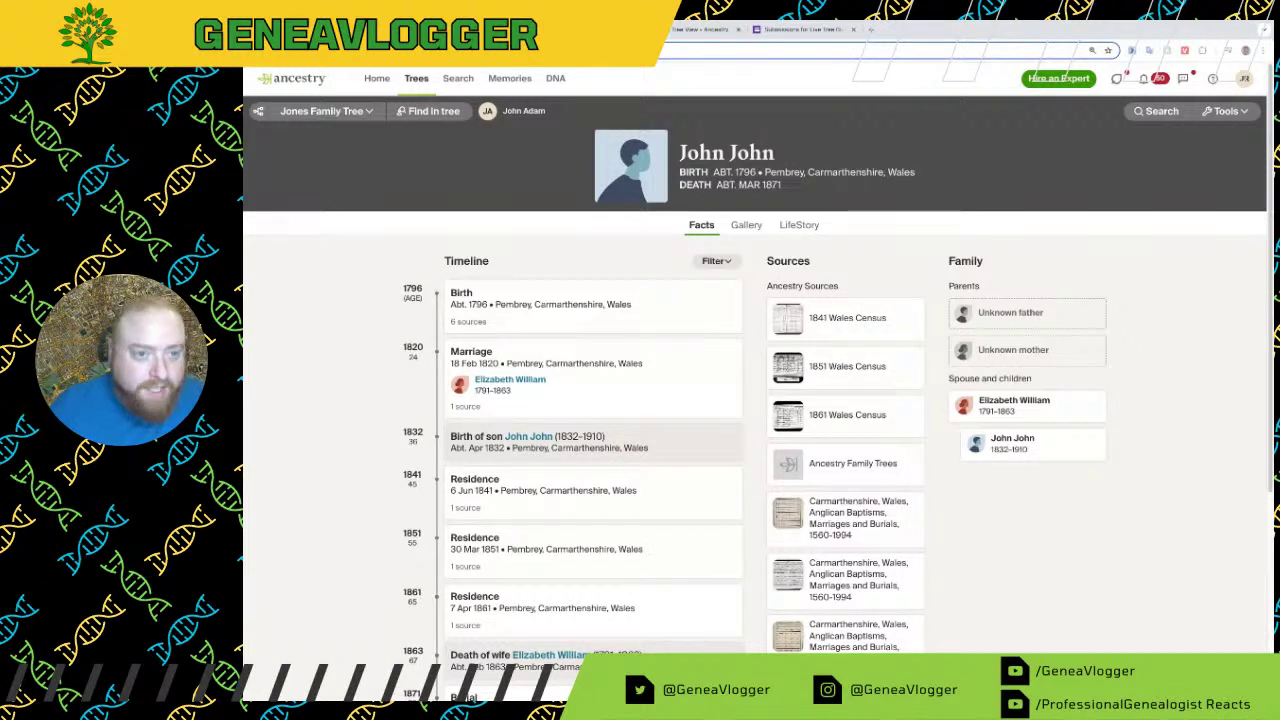
Step: Search Google for "welsh naming traditions" and open the FamilySearch article Wales Naming Customs
{"action": "key", "text": "ctrl+Tab"}
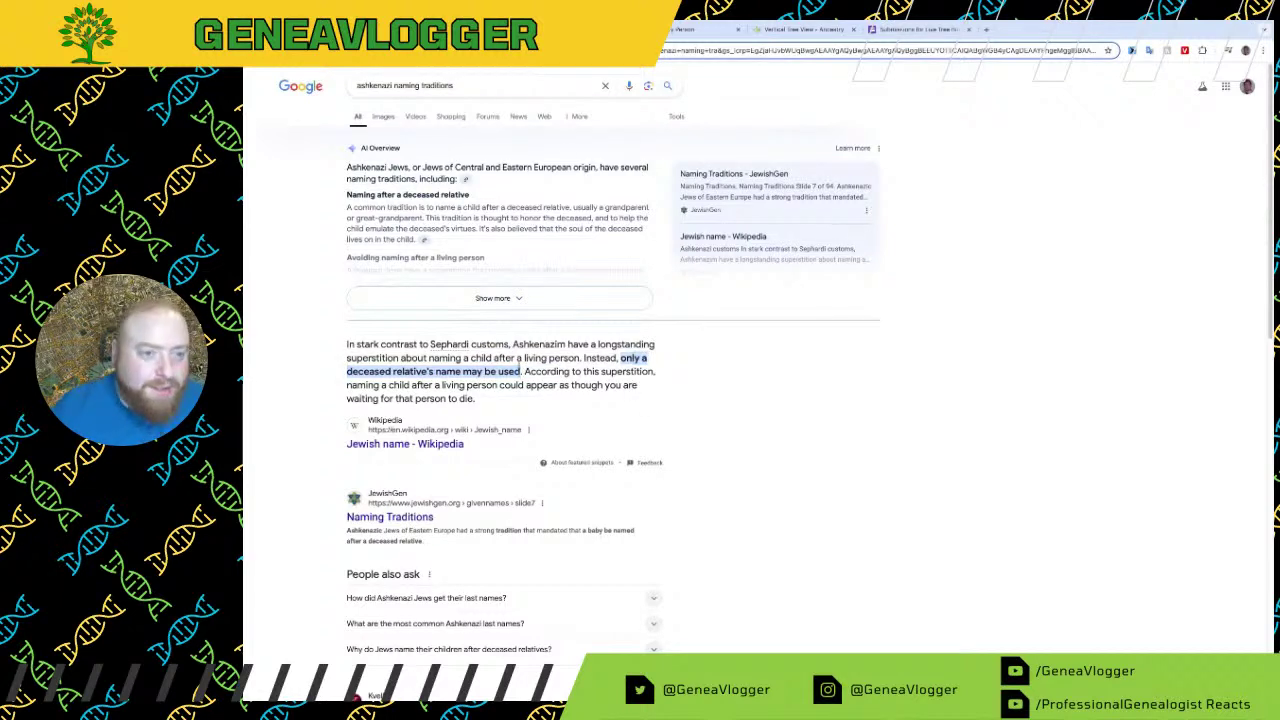
{"action": "double_click", "coordinate": [388, 85]}
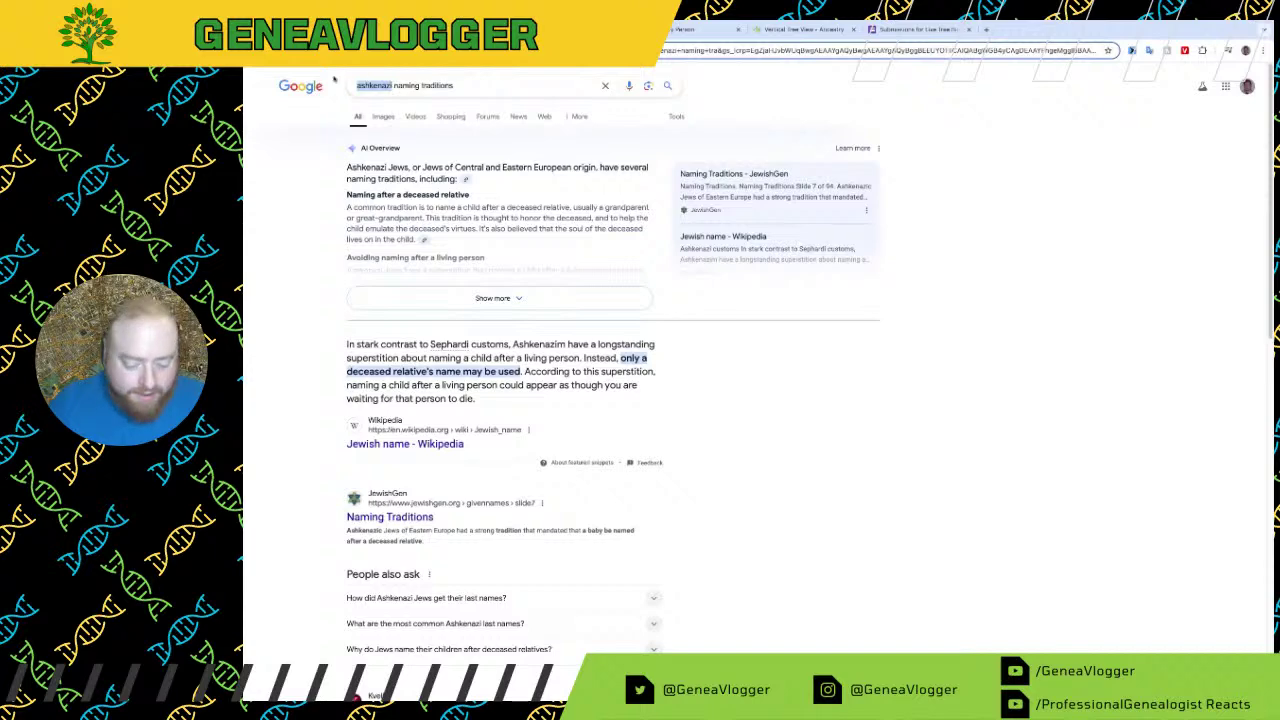
{"action": "type", "text": "welsh"}
{"action": "key", "text": "Return"}
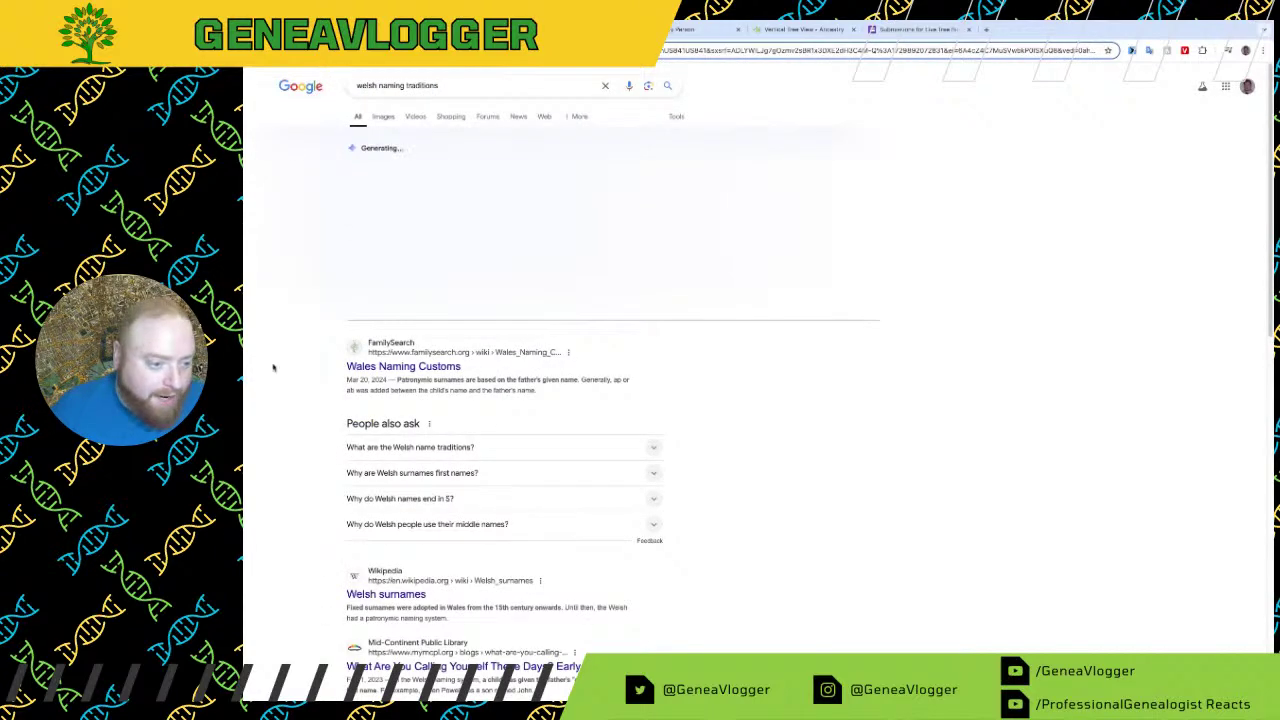
{"action": "left_click", "coordinate": [447, 370]}
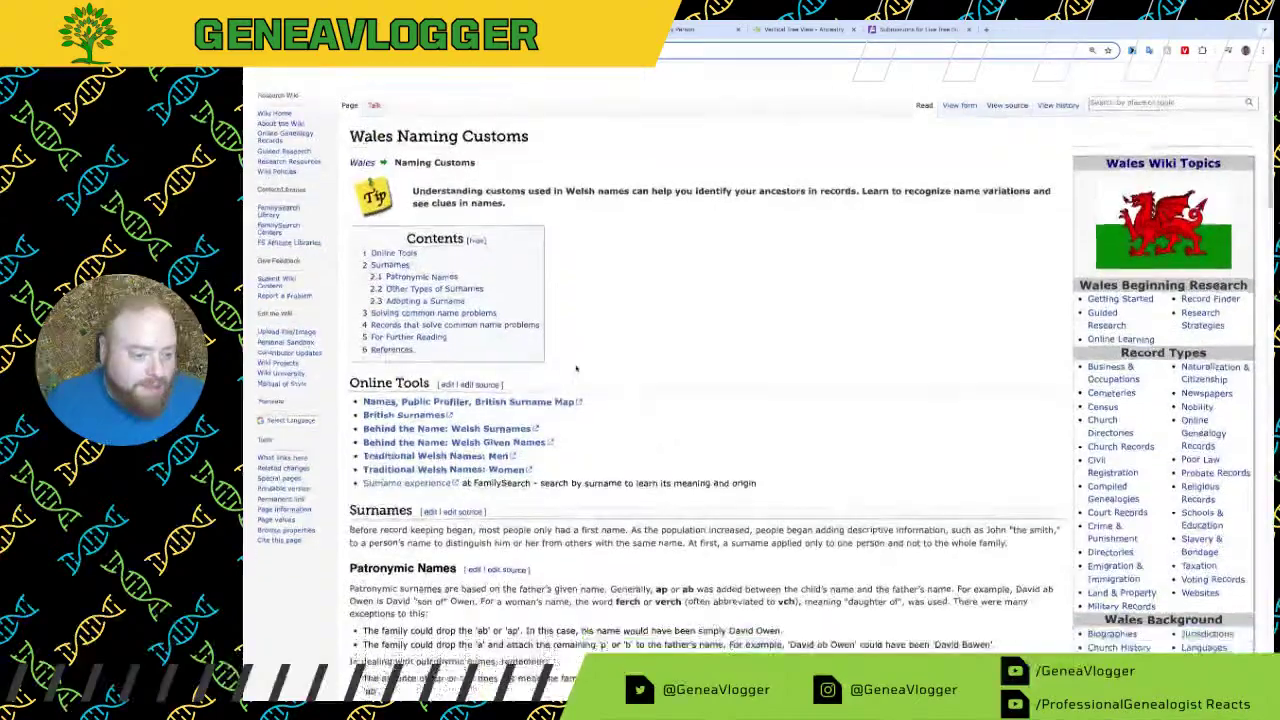
Step: Read the article's sections on patronymic names, other types of surnames and adopting a surname, including the Evans family chart
{"action": "scroll", "coordinate": [566, 379], "scroll_direction": "down", "scroll_amount": 3}
{"action": "scroll", "coordinate": [566, 379], "scroll_direction": "down", "scroll_amount": 2}
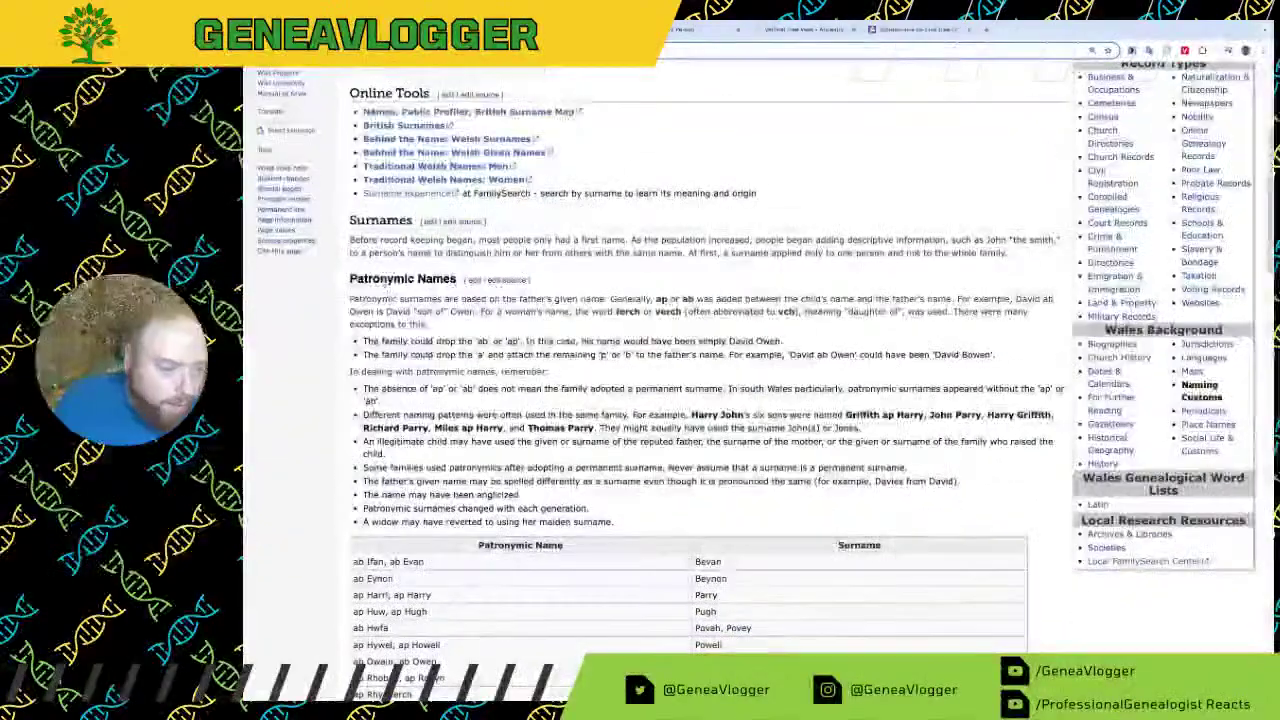
{"action": "scroll", "coordinate": [475, 322], "scroll_direction": "down", "scroll_amount": 3}
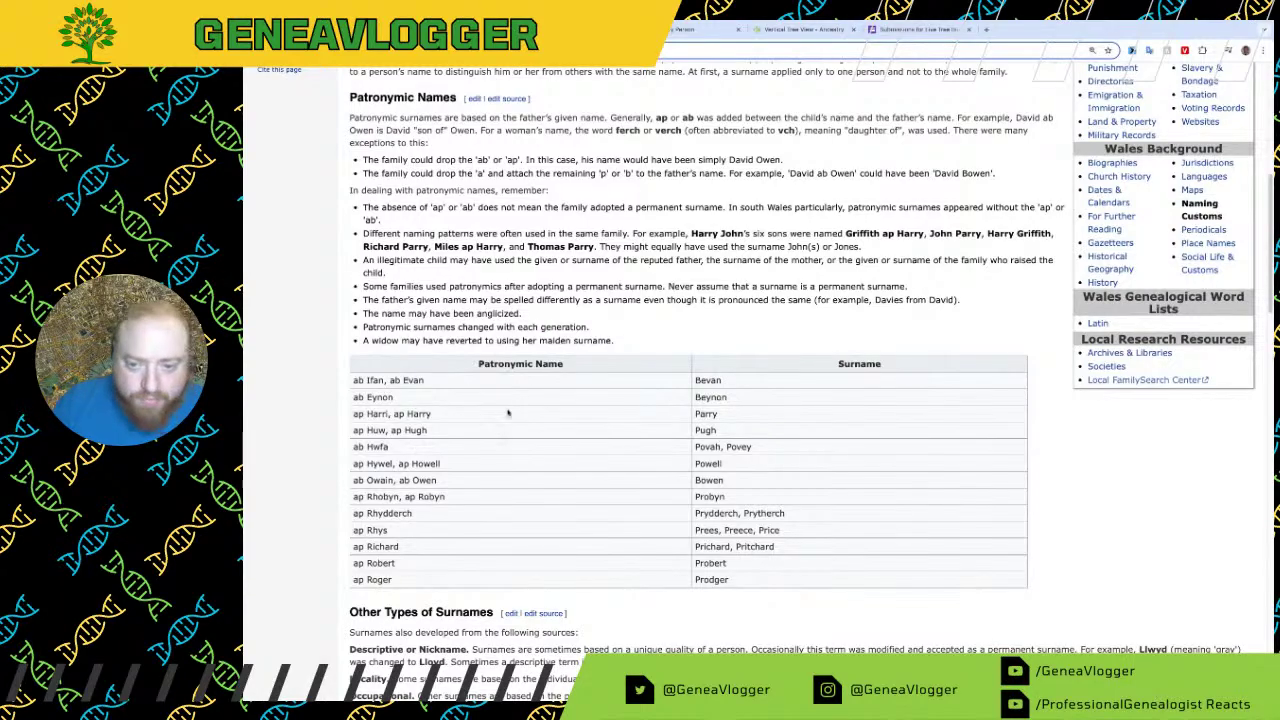
{"action": "scroll", "coordinate": [508, 414], "scroll_direction": "down", "scroll_amount": 3}
{"action": "scroll", "coordinate": [470, 430], "scroll_direction": "down", "scroll_amount": 3}
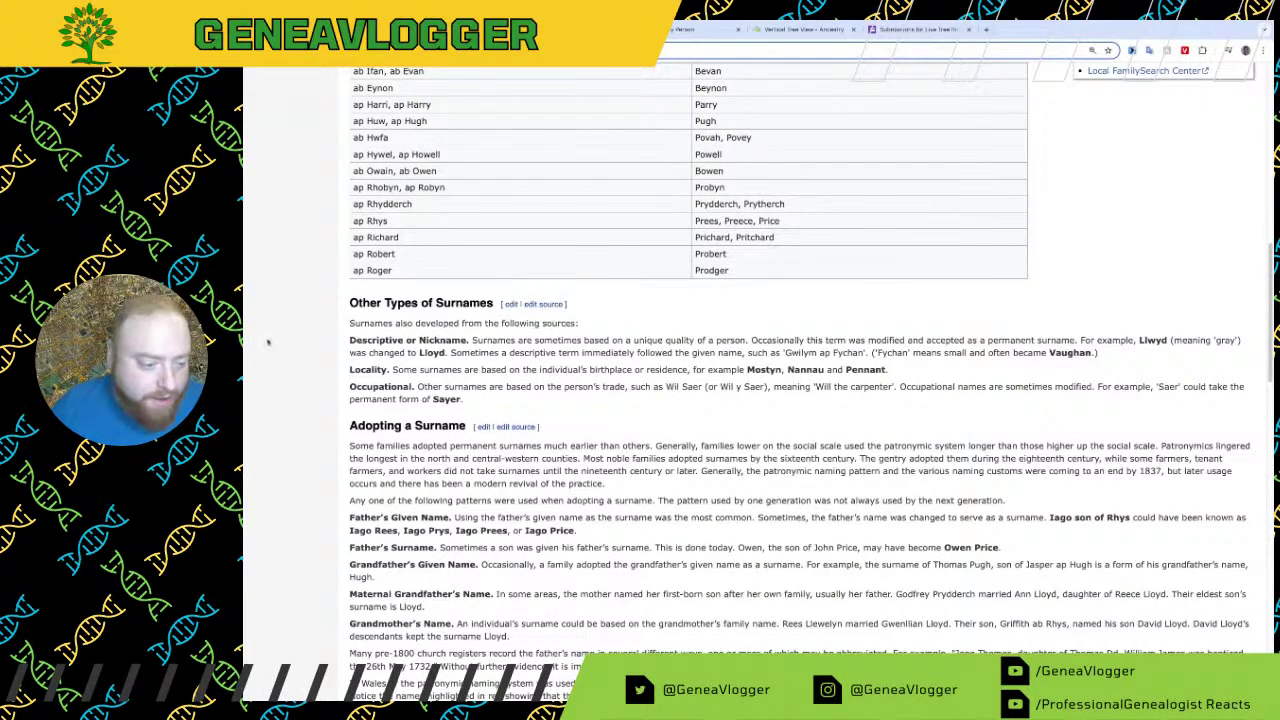
{"action": "scroll", "coordinate": [587, 436], "scroll_direction": "down", "scroll_amount": 1}
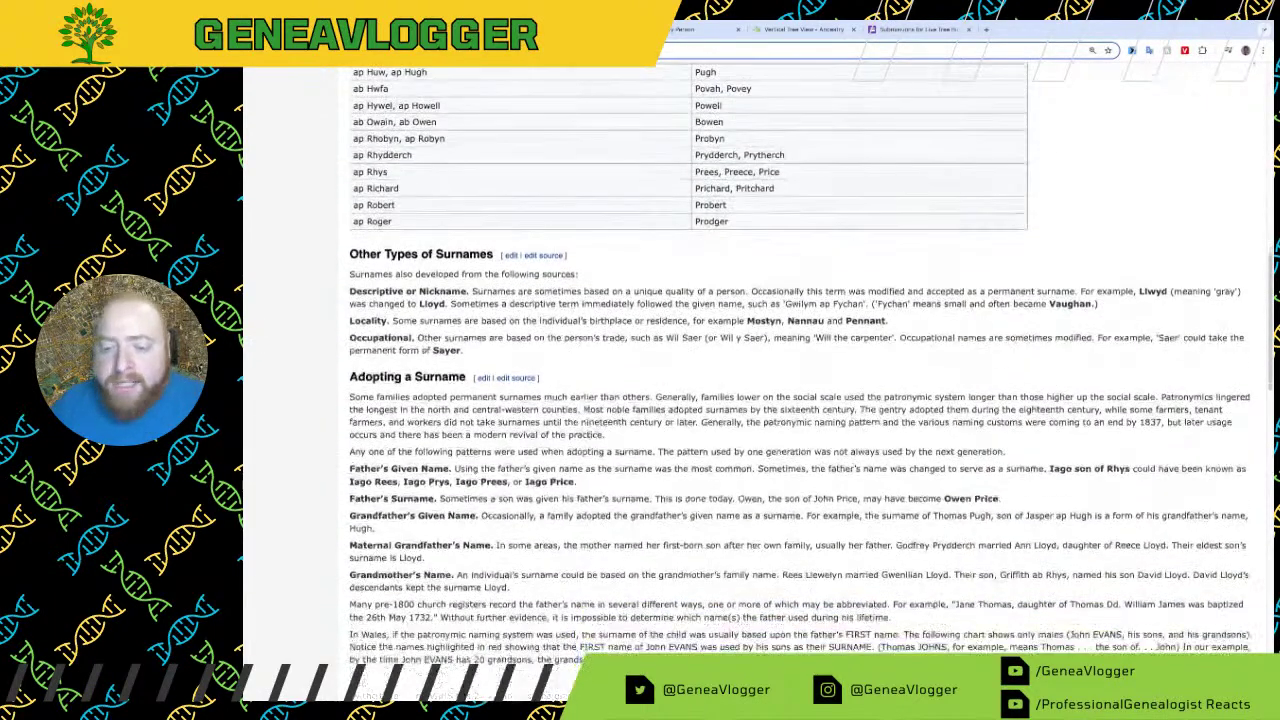
{"action": "scroll", "coordinate": [587, 436], "scroll_direction": "down", "scroll_amount": 4}
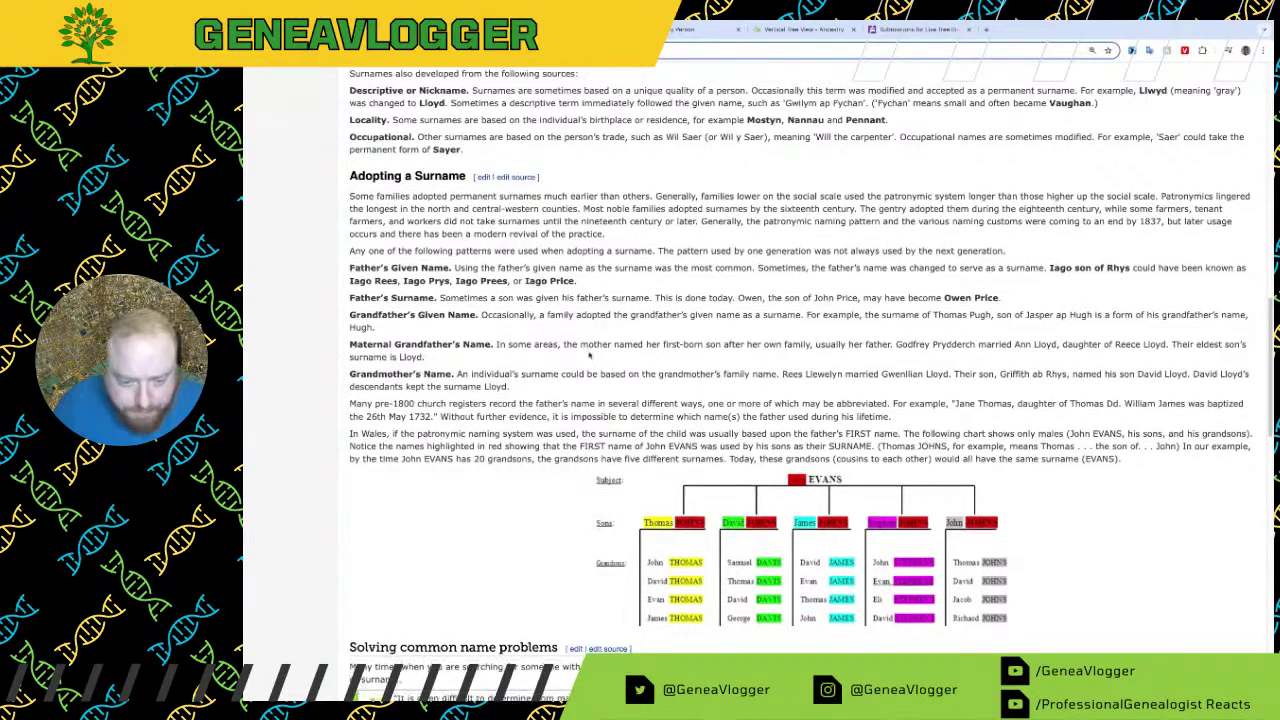
{"action": "scroll", "coordinate": [490, 330], "scroll_direction": "down", "scroll_amount": 1}
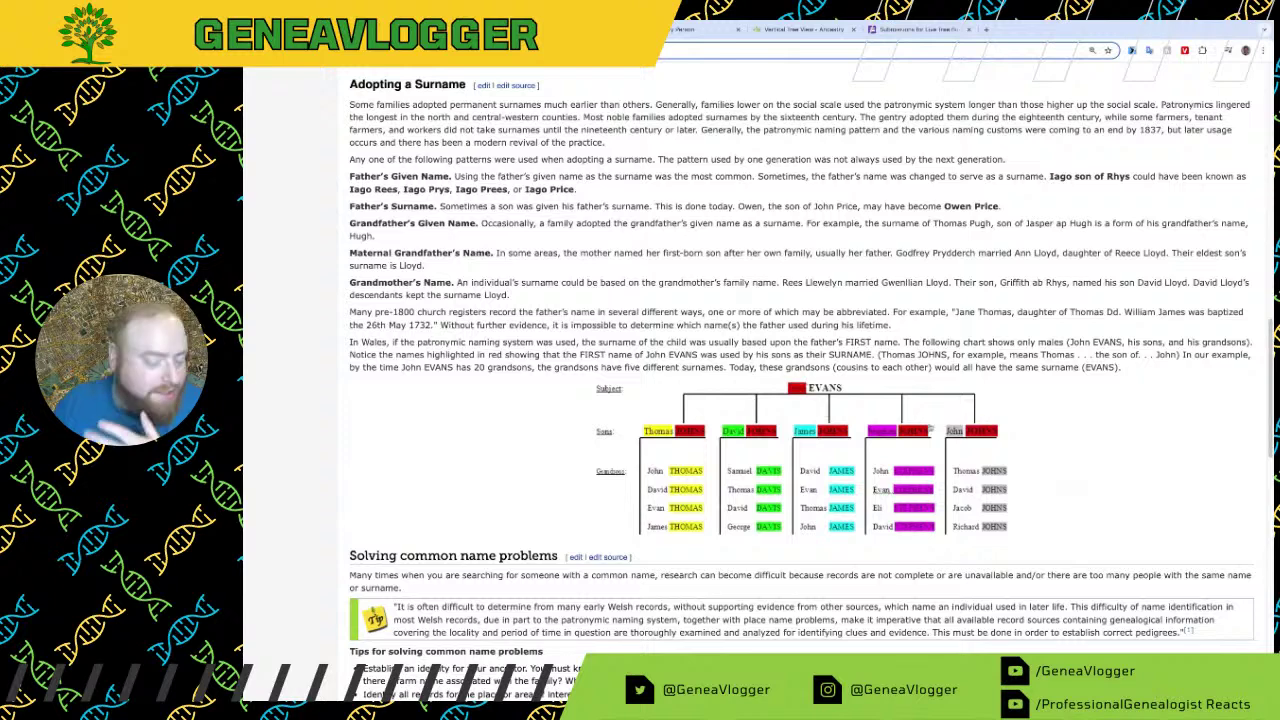
Step: Recheck the ancestor's Ancestry profile, and review the naming article's common name problem tips and patronymic names section
{"action": "left_click", "coordinate": [756, 33]}
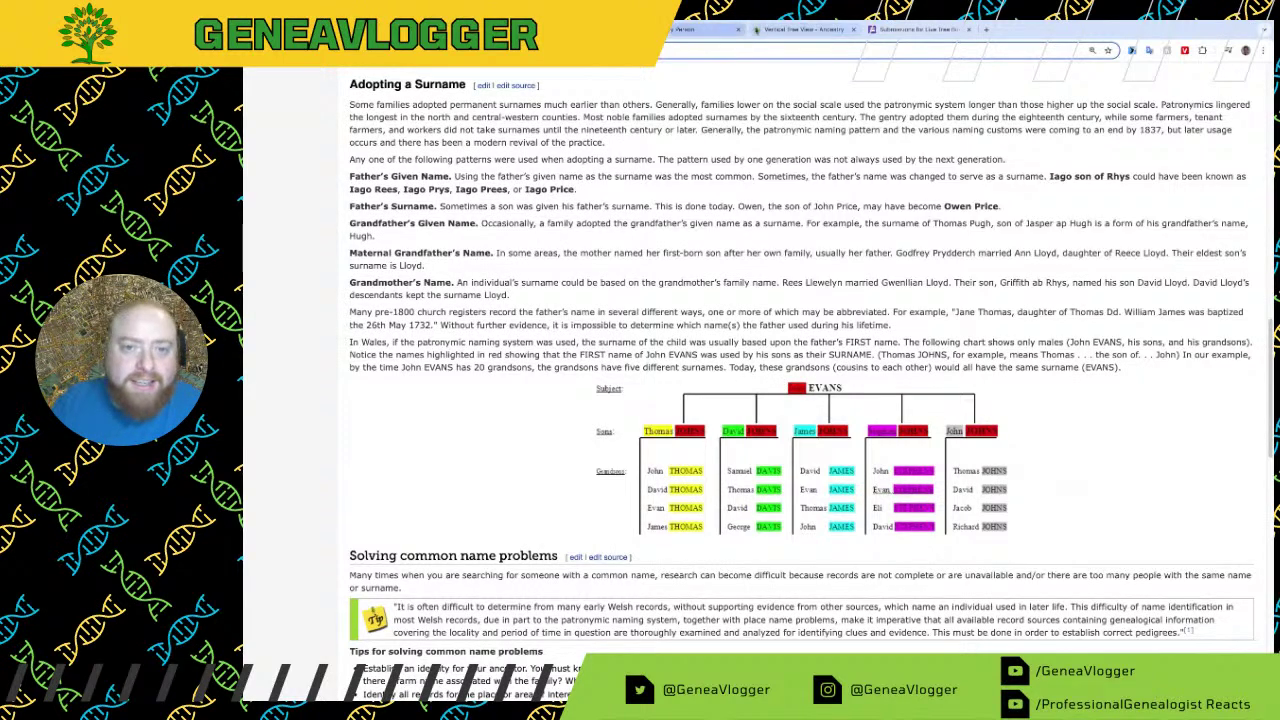
{"action": "left_click", "coordinate": [700, 29]}
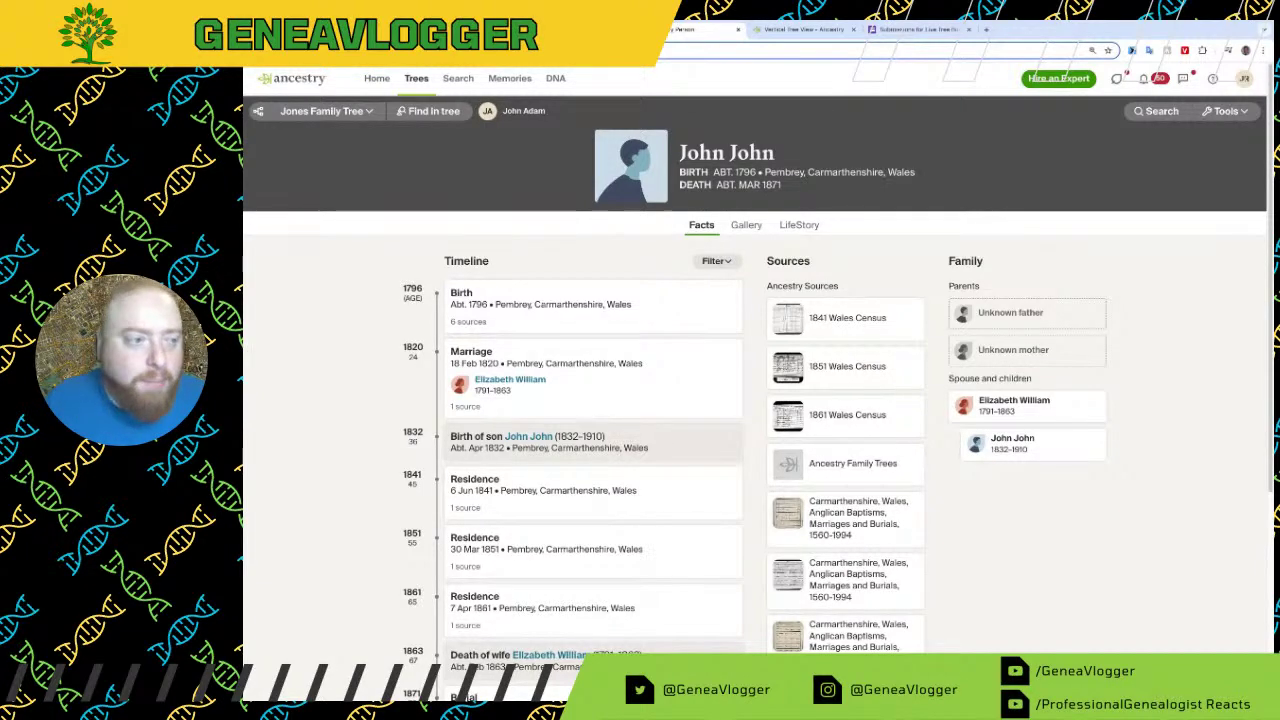
{"action": "key", "text": "ctrl+shift+Tab"}
{"action": "scroll", "coordinate": [608, 352], "scroll_direction": "down", "scroll_amount": 2}
{"action": "scroll", "coordinate": [608, 352], "scroll_direction": "down", "scroll_amount": 10}
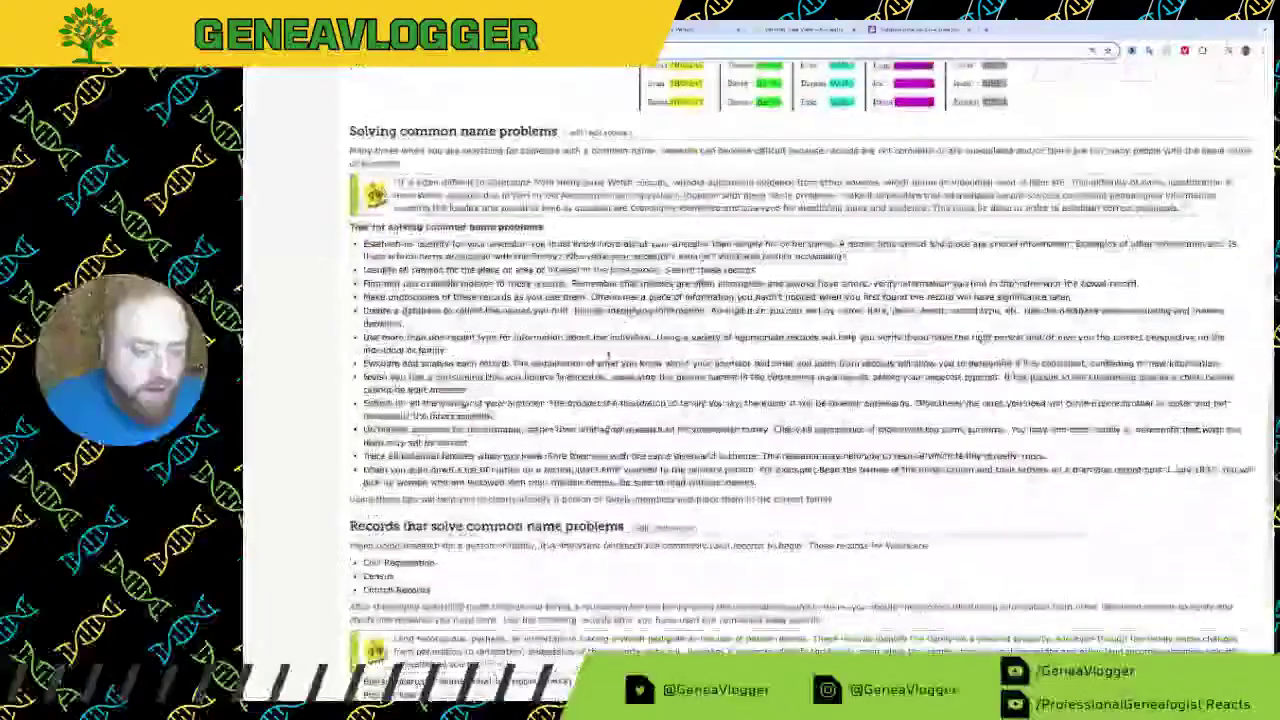
{"action": "scroll", "coordinate": [607, 354], "scroll_direction": "up", "scroll_amount": 8}
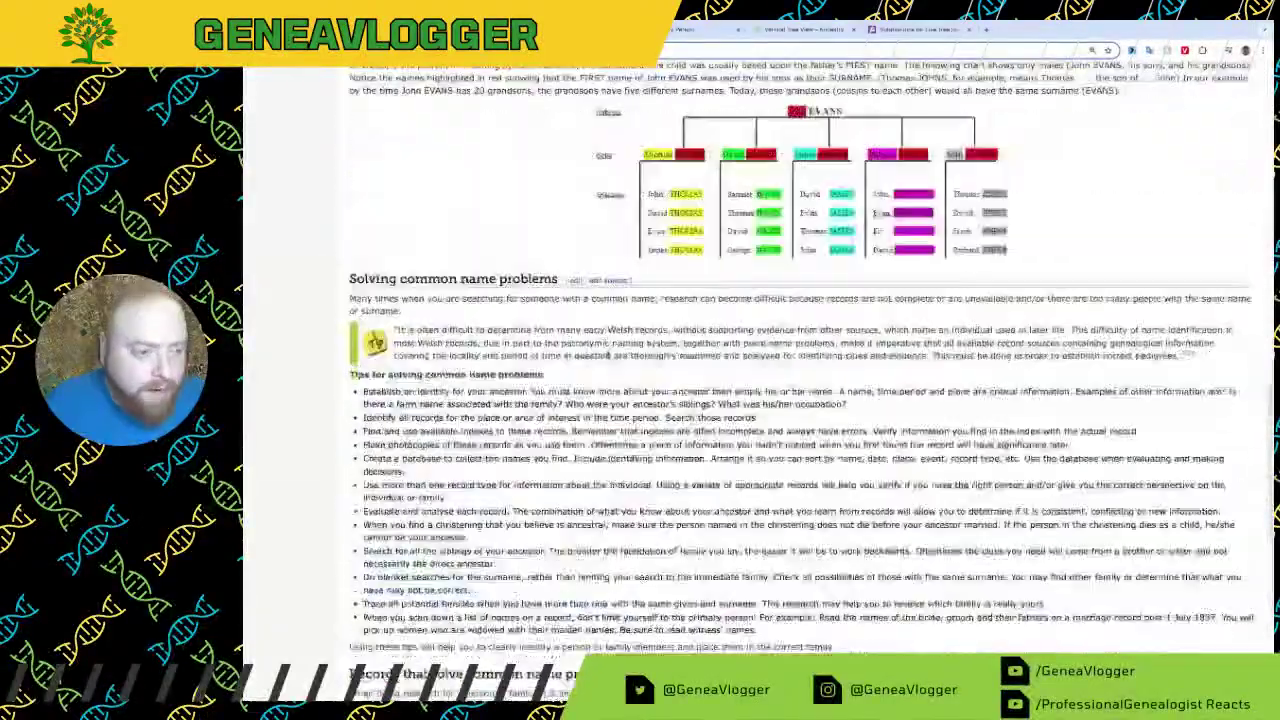
{"action": "scroll", "coordinate": [607, 354], "scroll_direction": "up", "scroll_amount": 10}
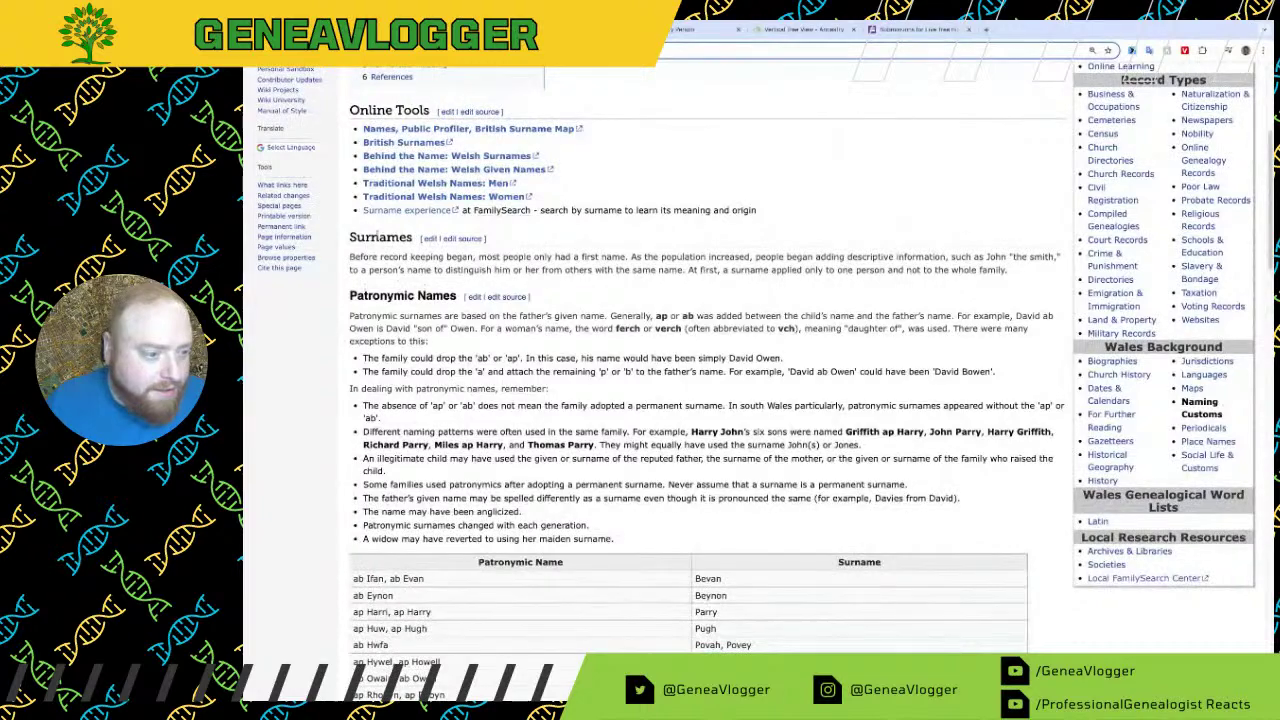
Step: Review the naming article's tips for solving common name problems, including the advice on creating a database of collected names
{"action": "scroll", "coordinate": [367, 268], "scroll_direction": "up", "scroll_amount": 4}
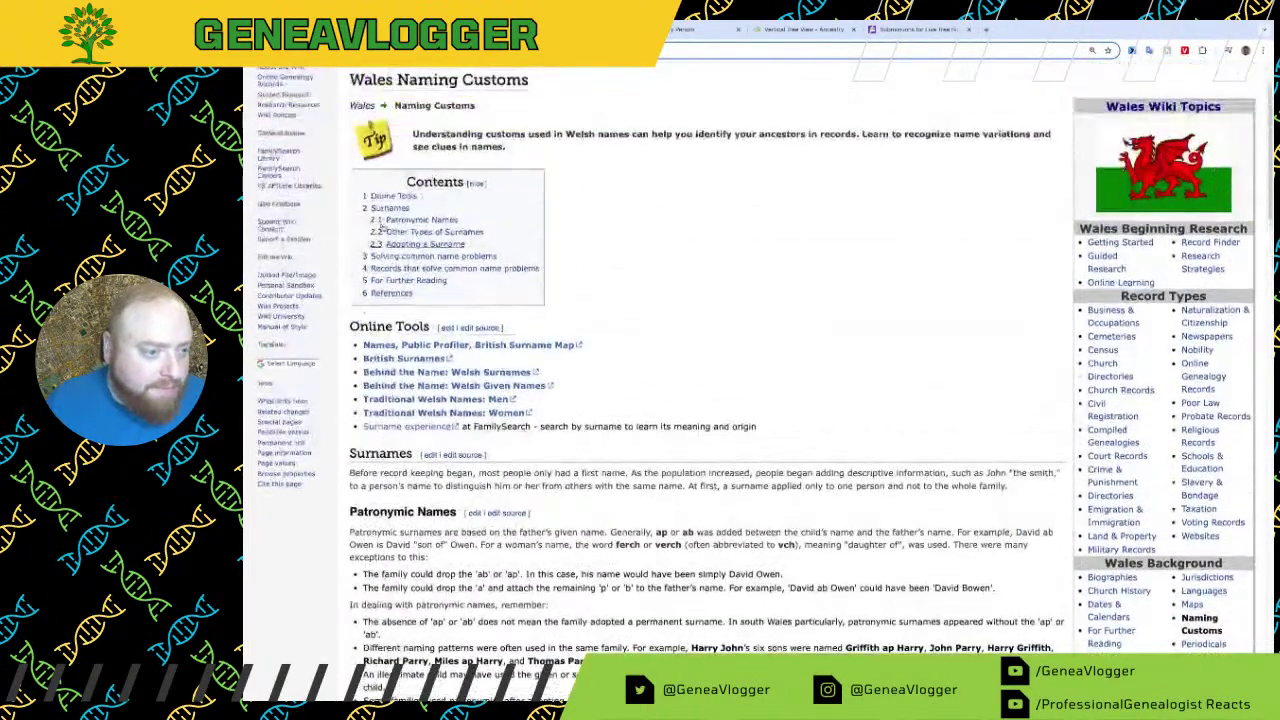
{"action": "left_click", "coordinate": [433, 256]}
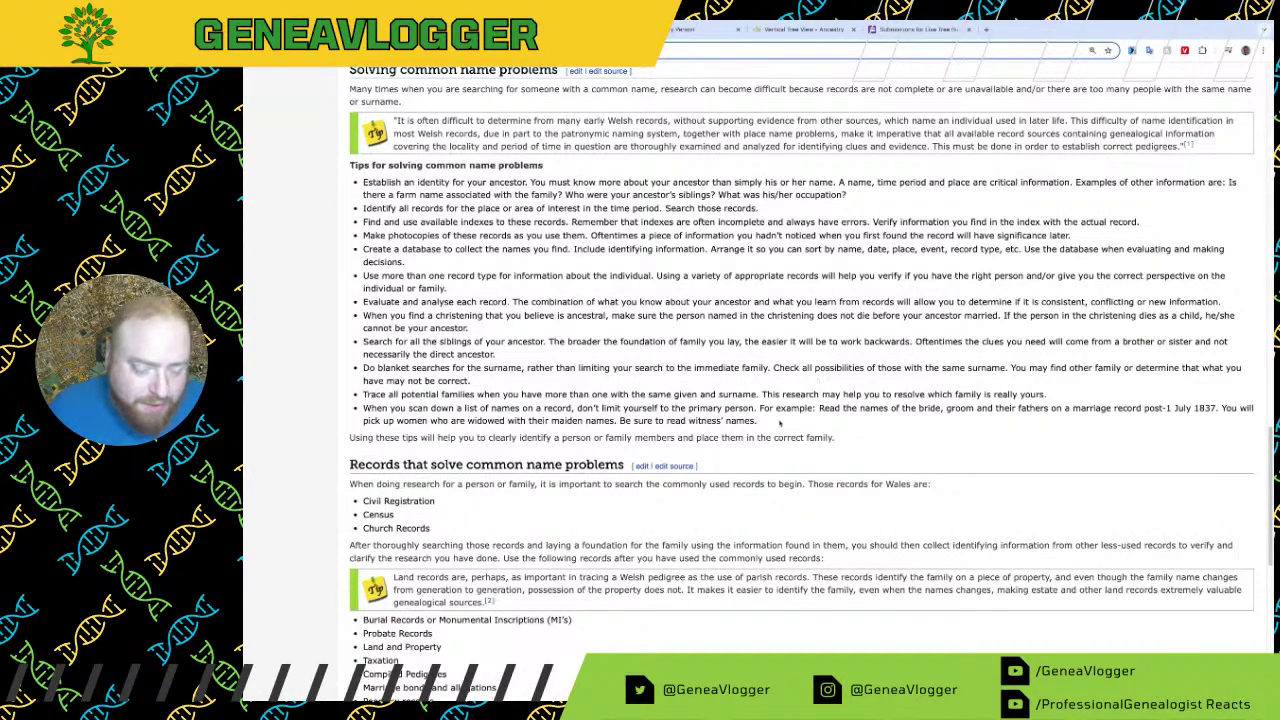
{"action": "left_click_drag", "start_coordinate": [778, 423], "coordinate": [1186, 250]}
Step: Check the household members in the 1841 Wales Census citation on the ancestor's Ancestry profile, especially the child aged 9
{"action": "left_click", "coordinate": [790, 30]}
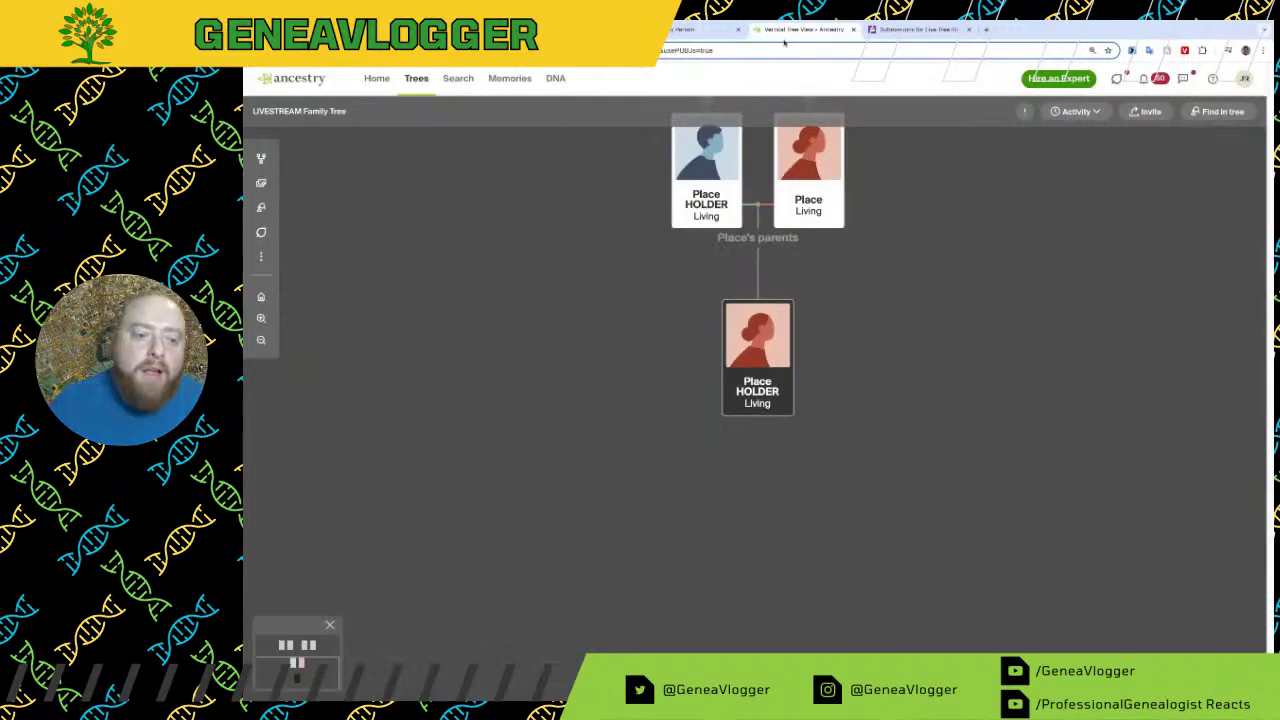
{"action": "left_click", "coordinate": [688, 29]}
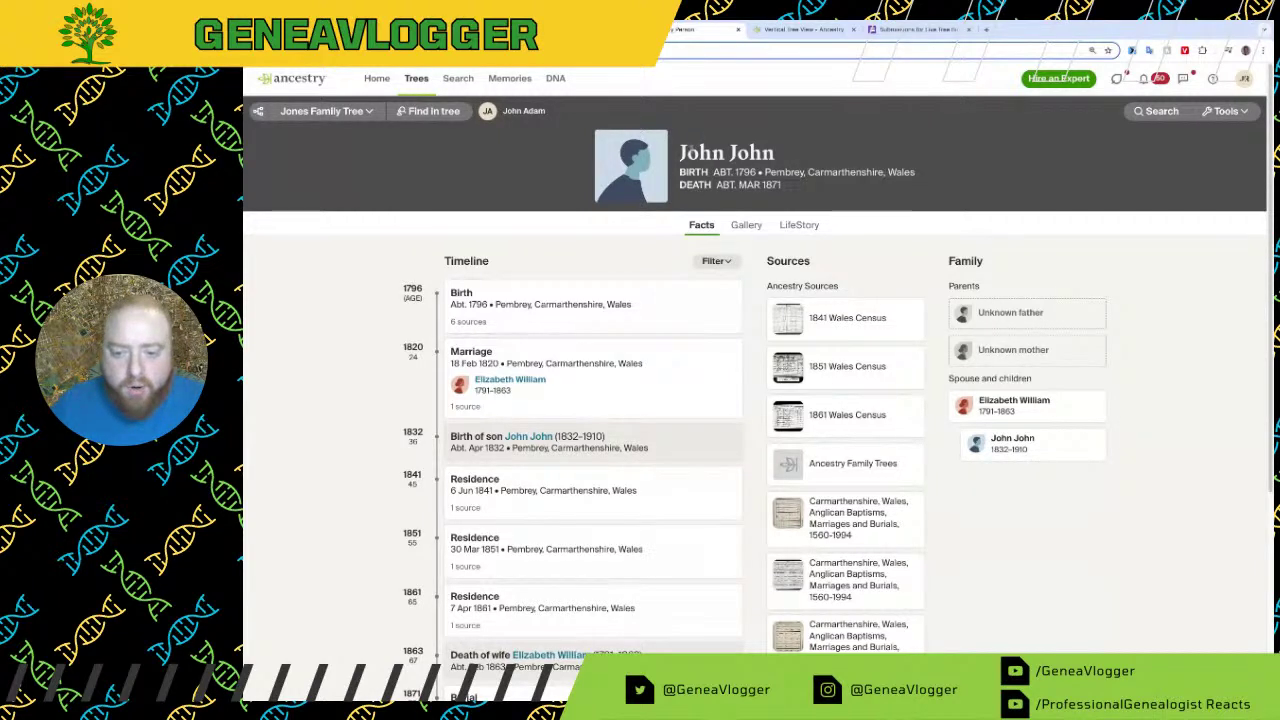
{"action": "left_click", "coordinate": [884, 317]}
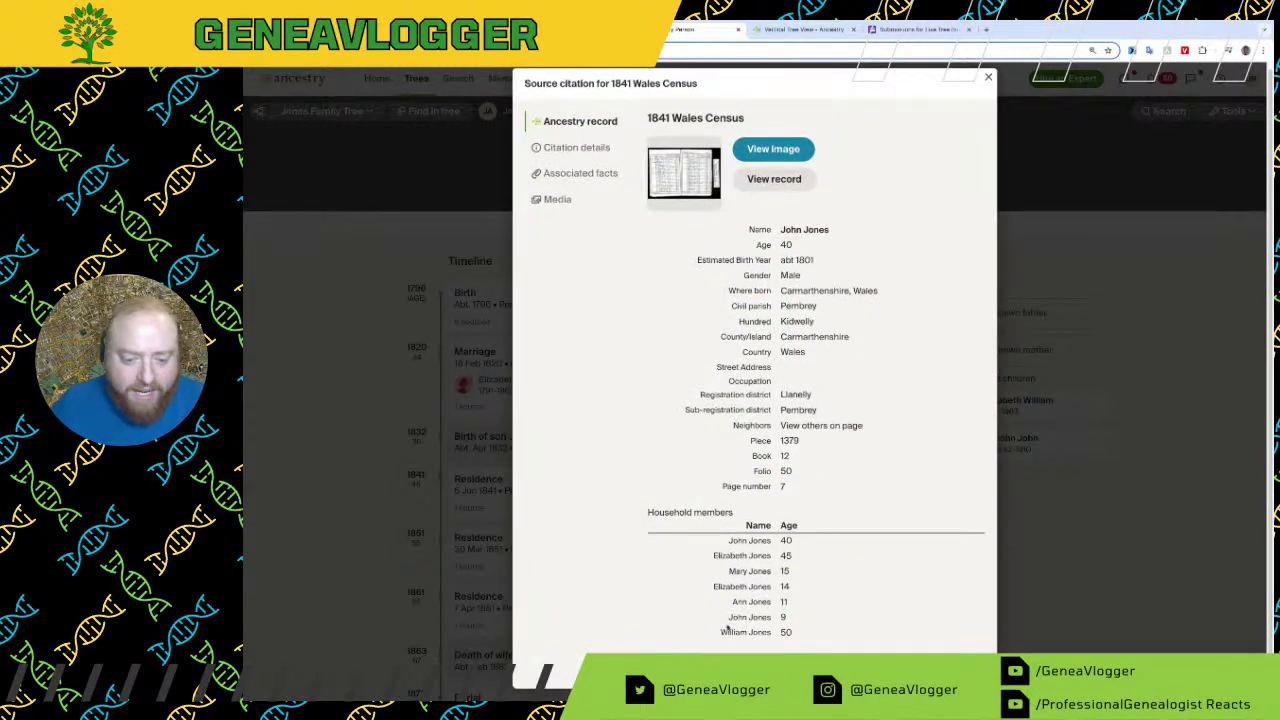
{"action": "left_click_drag", "start_coordinate": [727, 620], "coordinate": [772, 618]}
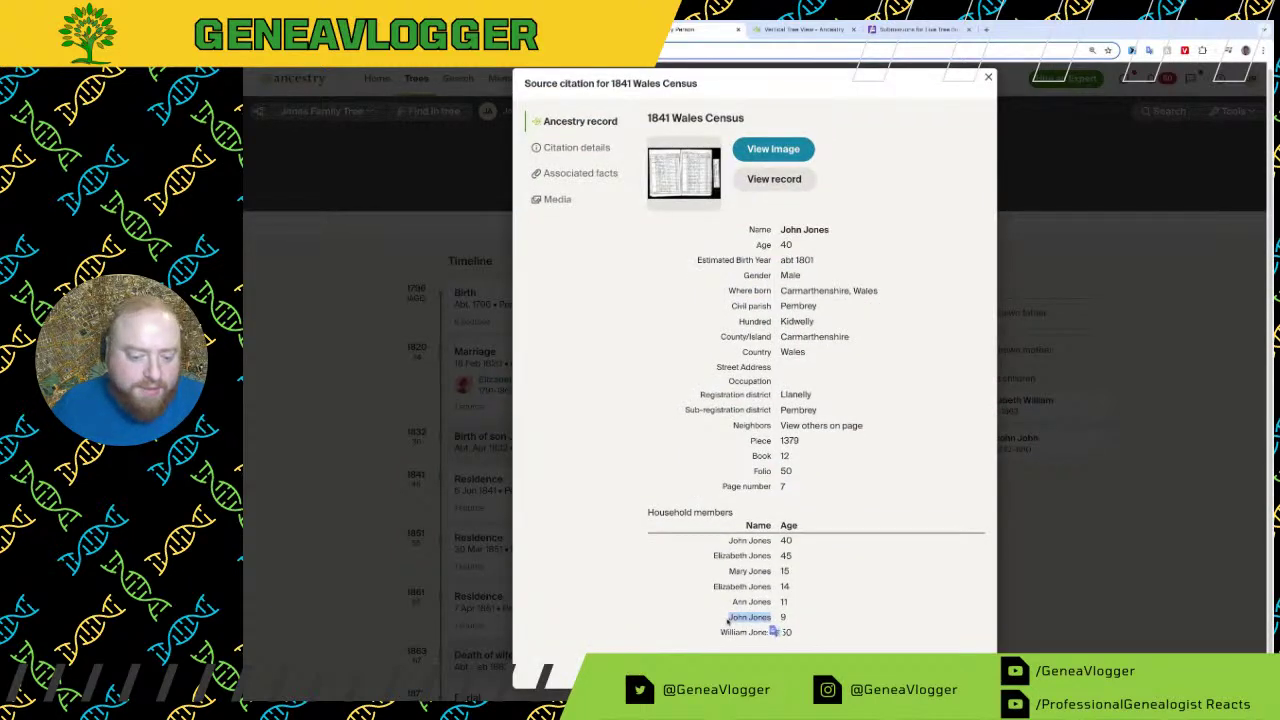
{"action": "left_click", "coordinate": [716, 628]}
{"action": "left_click", "coordinate": [988, 77]}
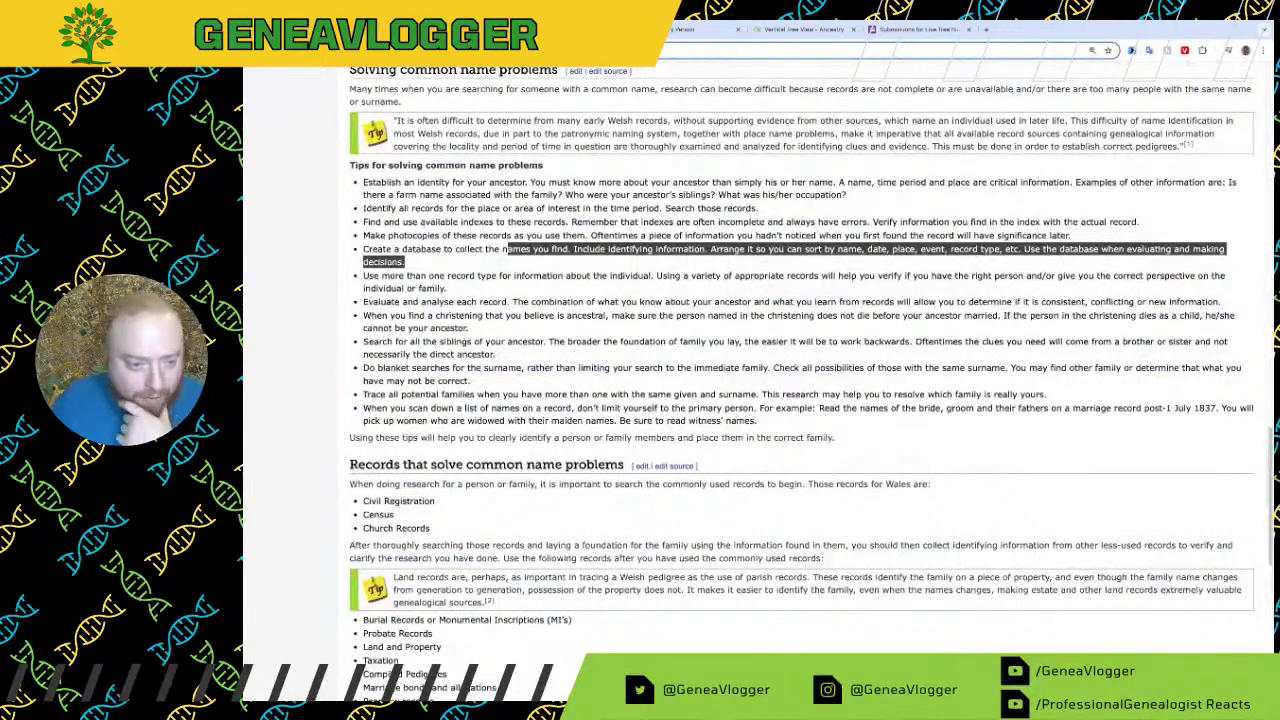
Step: Clear the article's highlighted tip and re-examine the household members aged 15 and 14 in the ancestor's 1841 Wales Census citation
{"action": "left_click", "coordinate": [444, 258]}
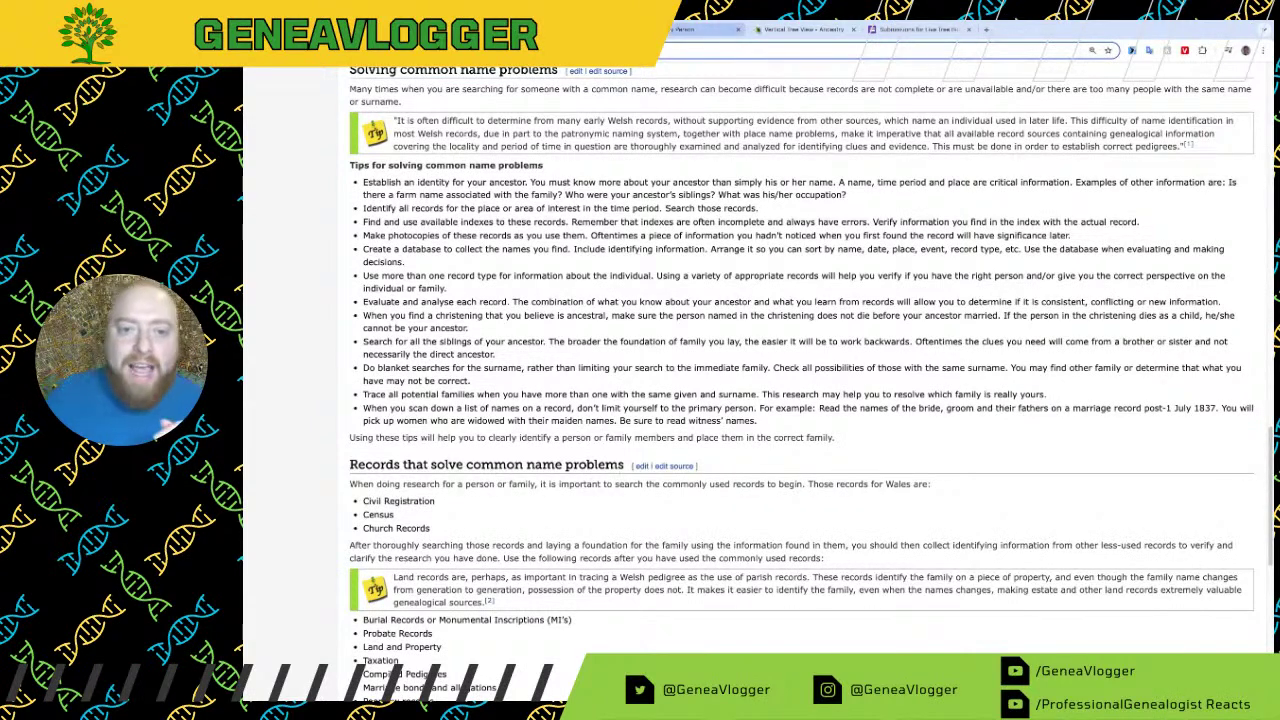
{"action": "left_click", "coordinate": [773, 31]}
{"action": "left_click", "coordinate": [700, 29]}
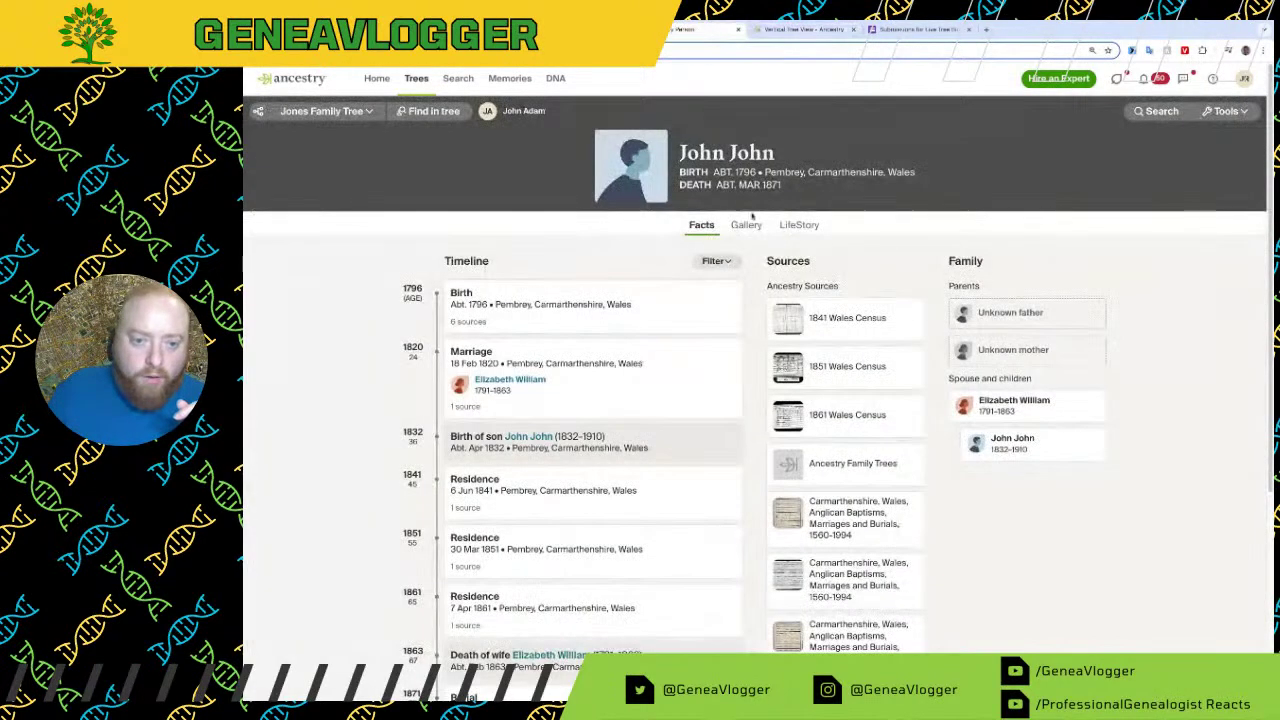
{"action": "left_click", "coordinate": [897, 311]}
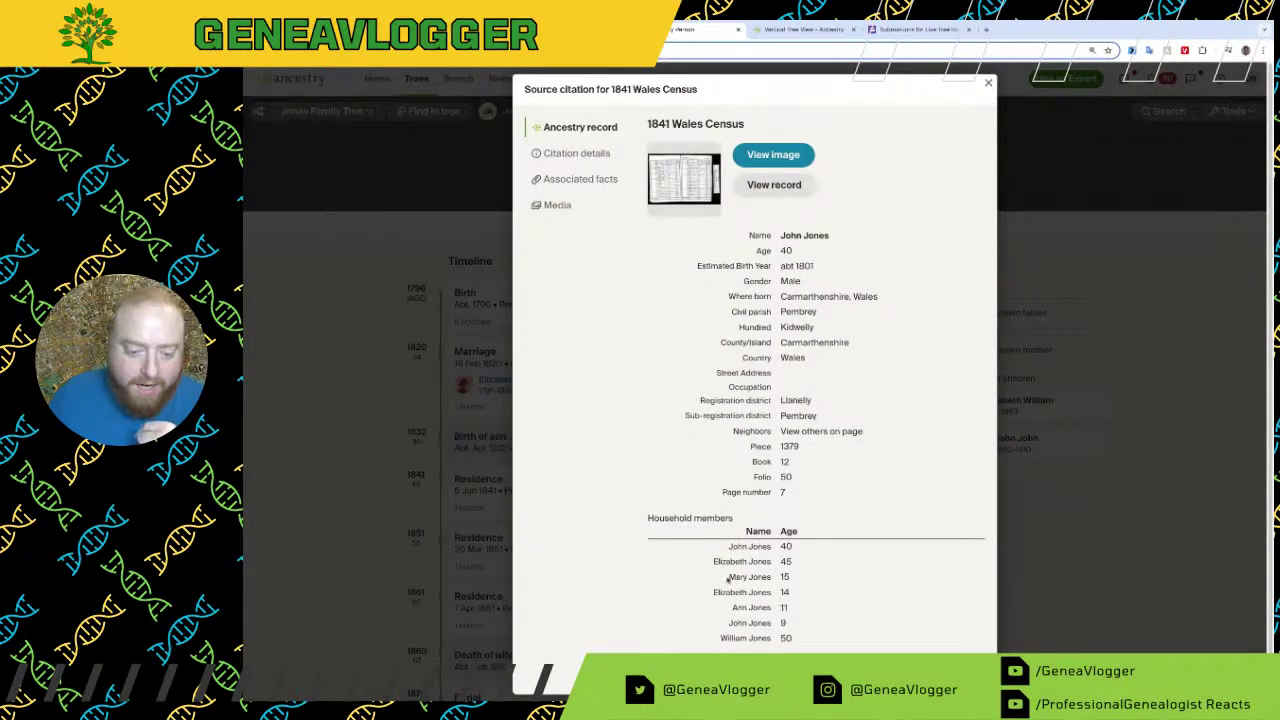
{"action": "left_click_drag", "start_coordinate": [728, 579], "coordinate": [800, 581]}
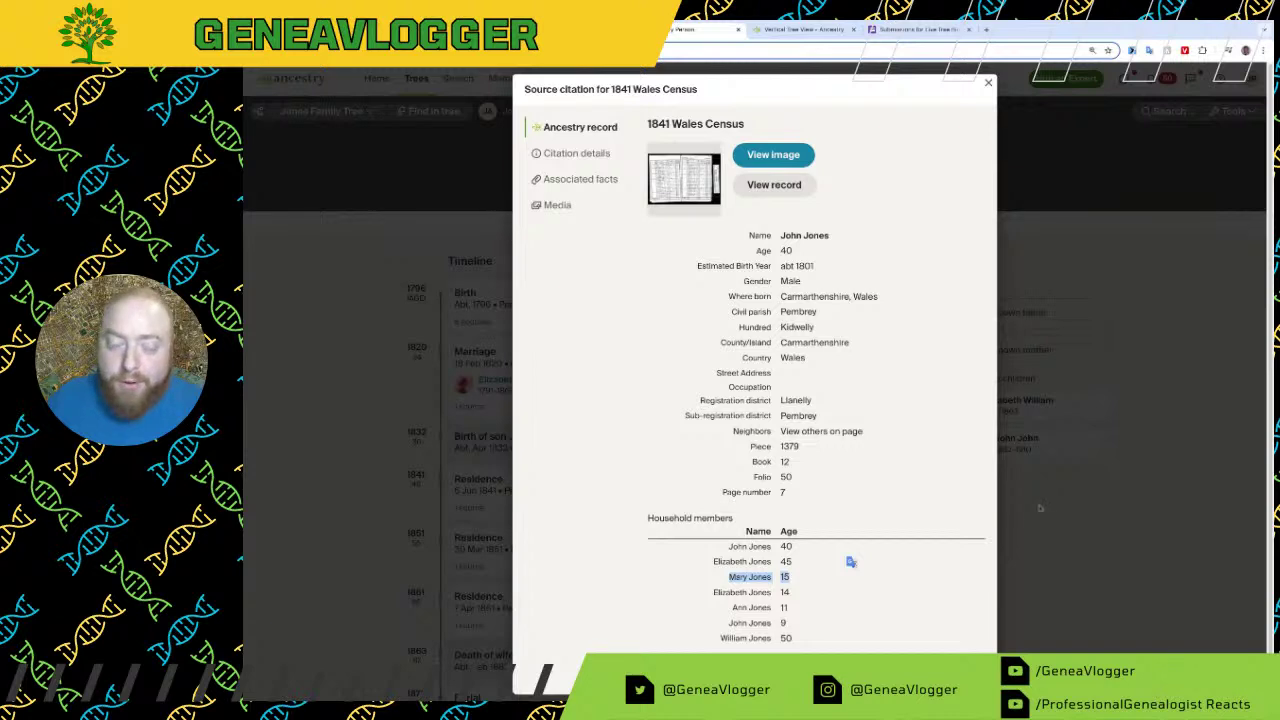
{"action": "left_click", "coordinate": [925, 579]}
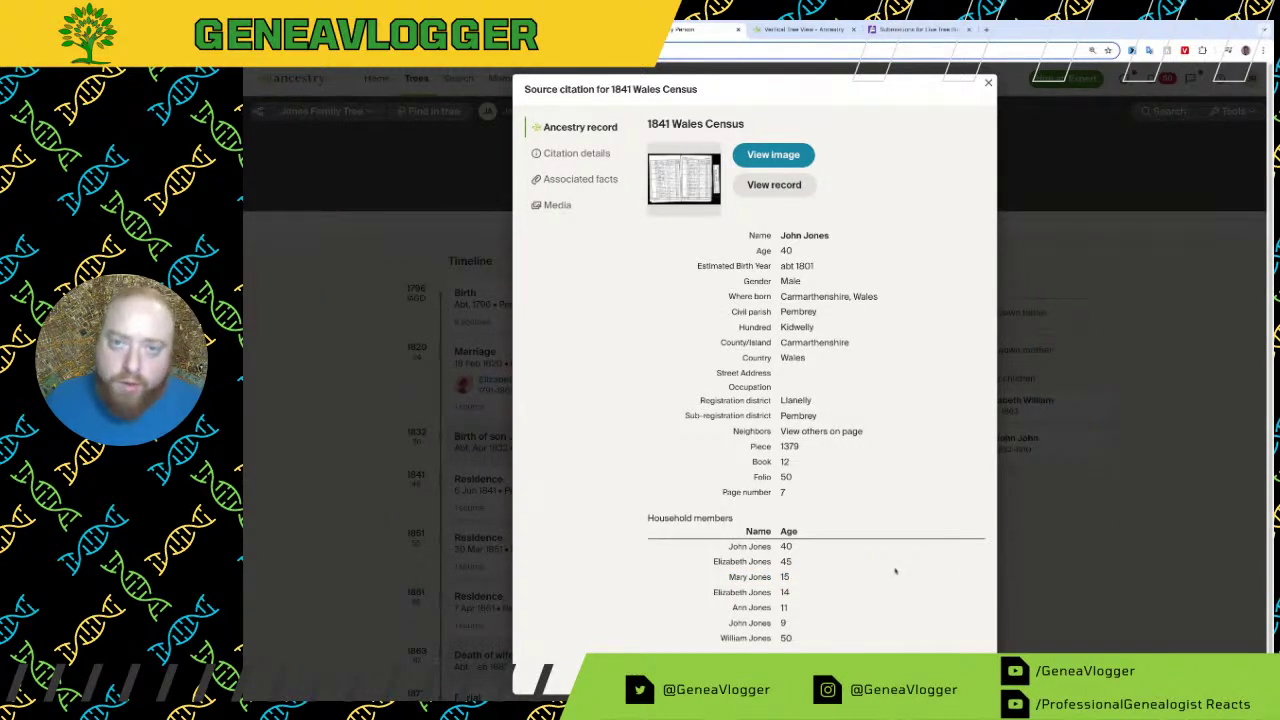
{"action": "triple_click", "coordinate": [715, 593]}
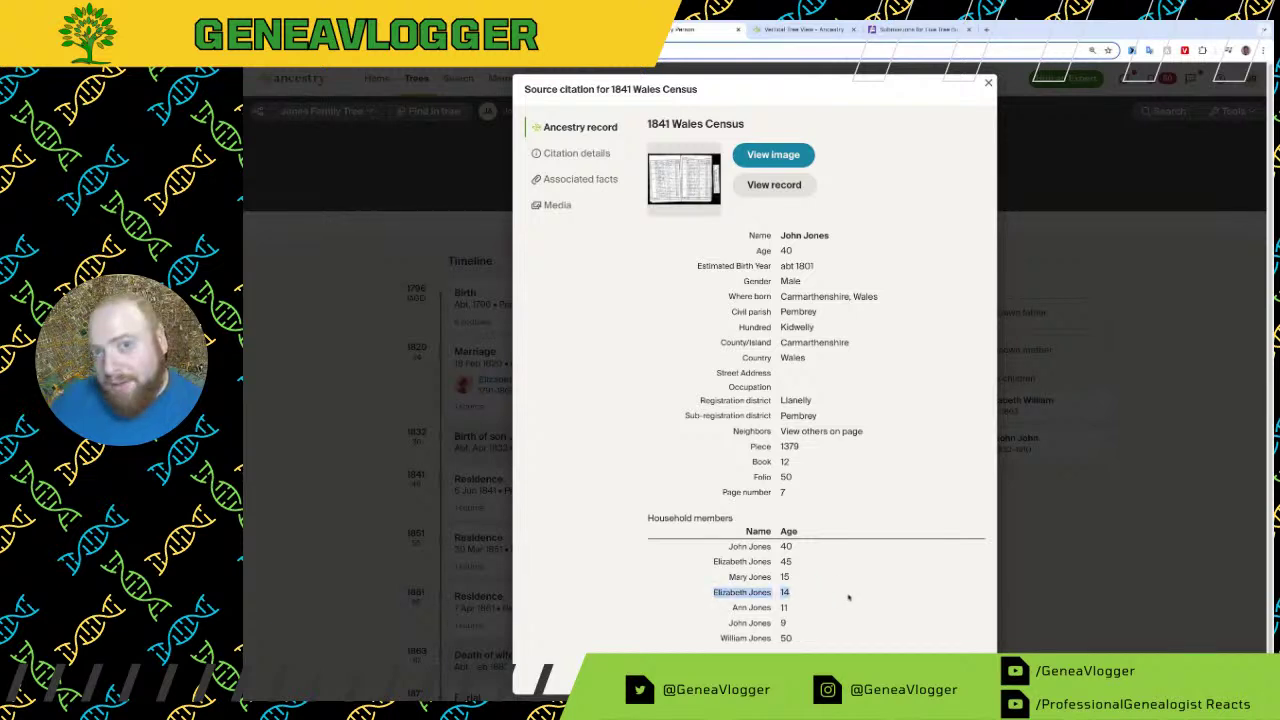
{"action": "left_click", "coordinate": [849, 595]}
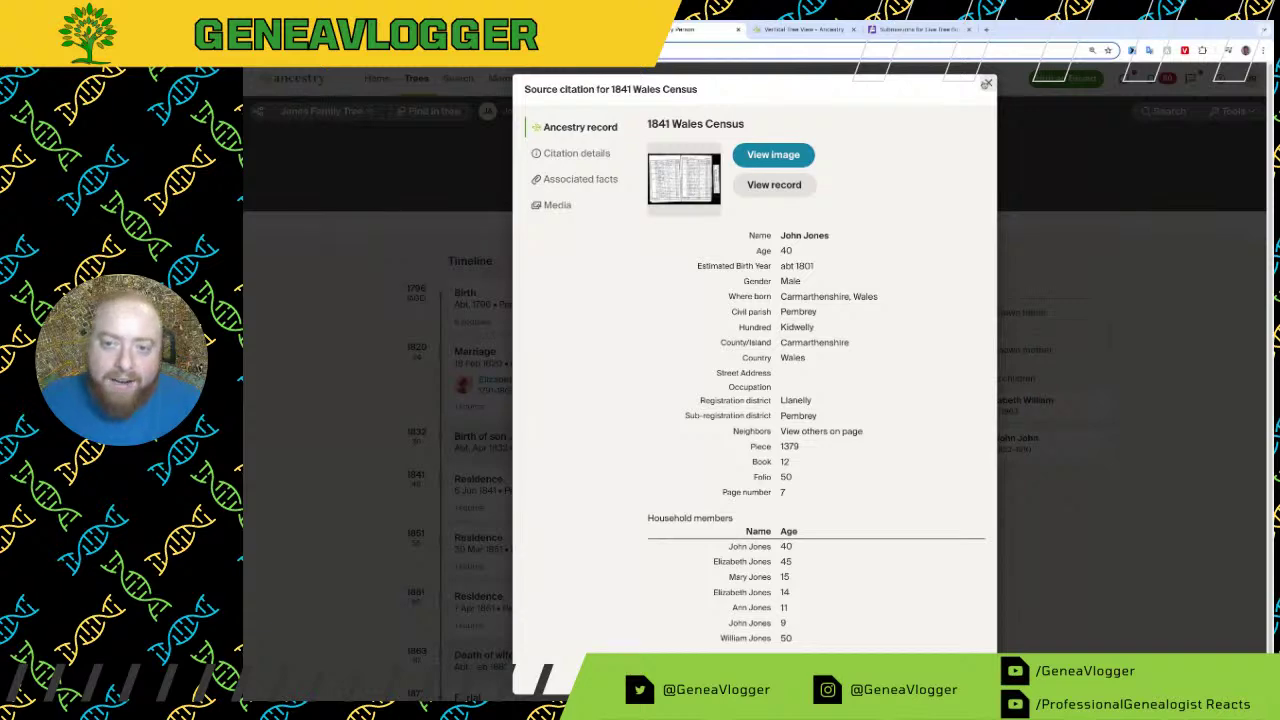
{"action": "left_click", "coordinate": [986, 84]}
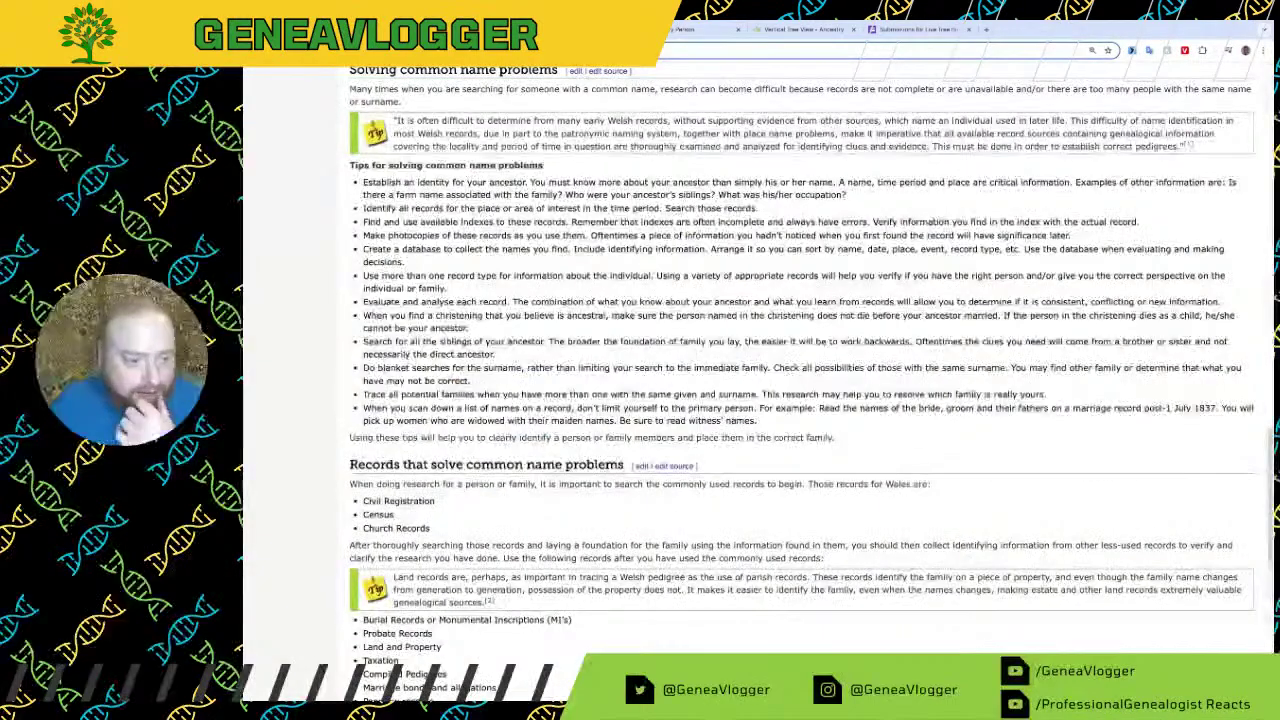
Step: Read the article's section on records that solve common name problems, highlighting the commonly used and the less-used record types
{"action": "scroll", "coordinate": [452, 258], "scroll_direction": "down", "scroll_amount": 2}
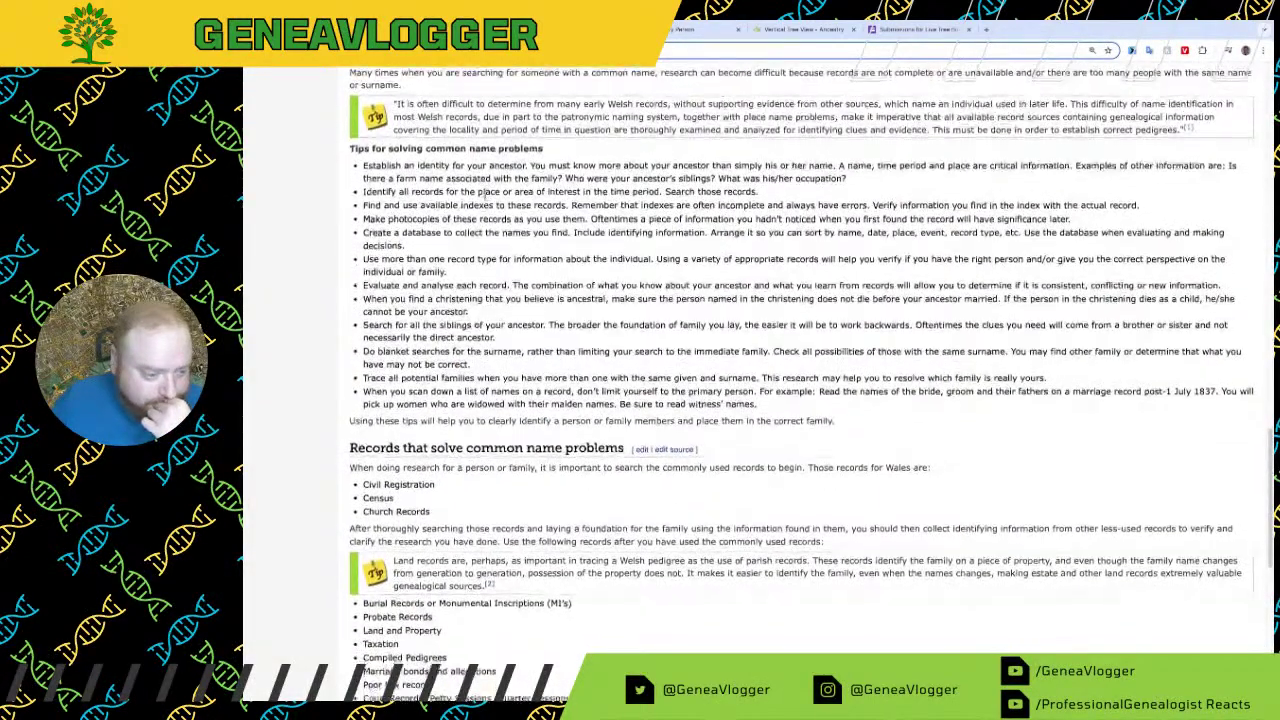
{"action": "scroll", "coordinate": [455, 260], "scroll_direction": "down", "scroll_amount": 3}
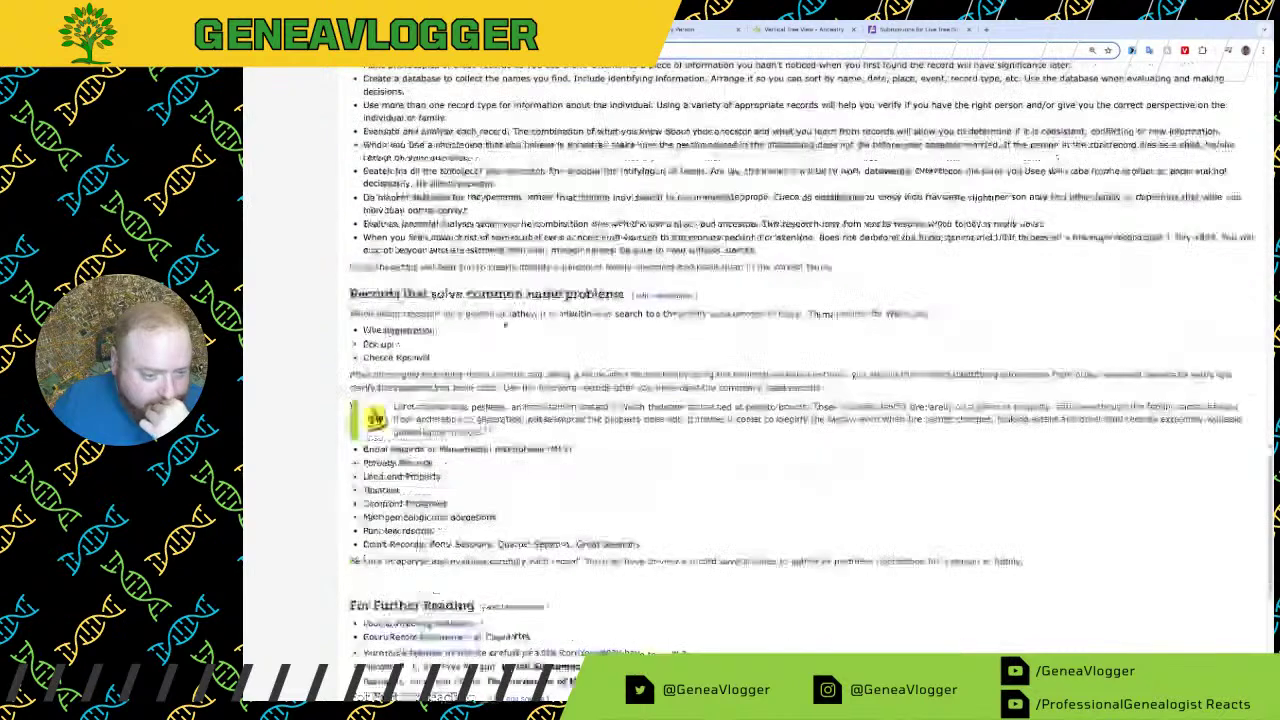
{"action": "mouse_move", "coordinate": [350, 268]}
{"action": "left_mouse_down"}
{"action": "mouse_move", "coordinate": [512, 290]}
{"action": "mouse_move", "coordinate": [350, 282]}
{"action": "left_mouse_up"}
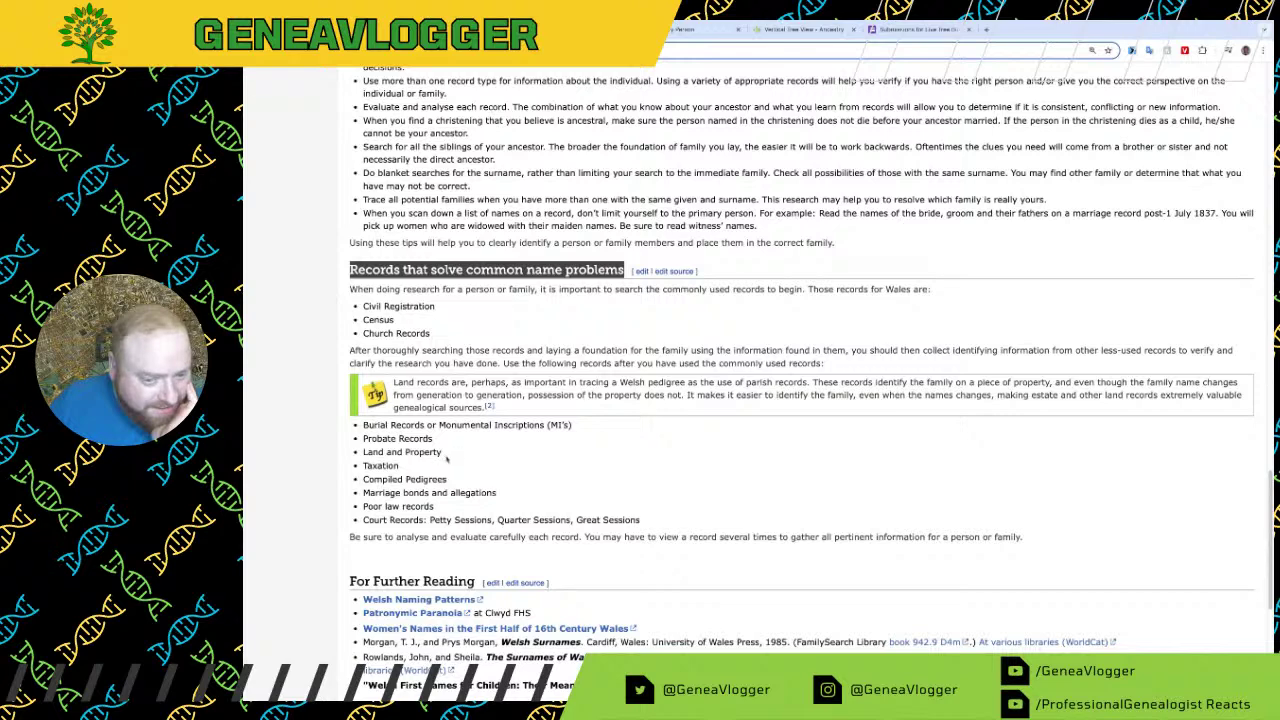
{"action": "left_click_drag", "start_coordinate": [360, 305], "coordinate": [432, 337]}
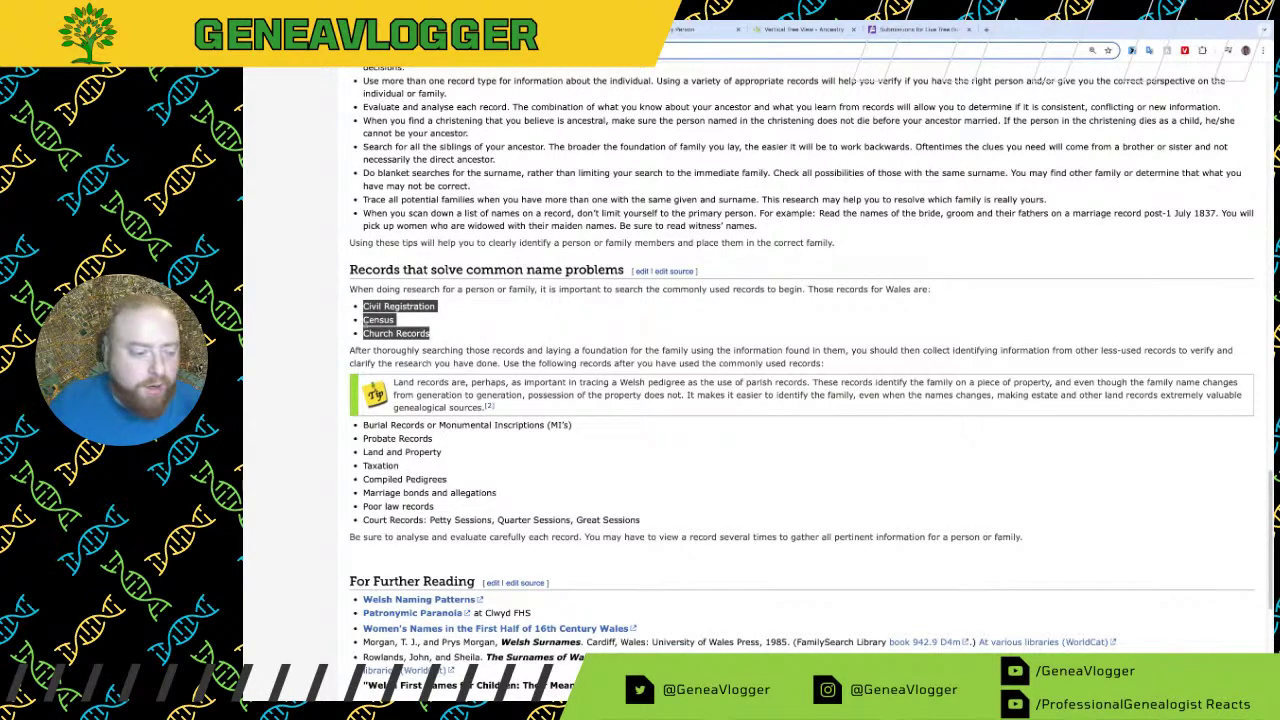
{"action": "left_click_drag", "start_coordinate": [358, 423], "coordinate": [653, 527]}
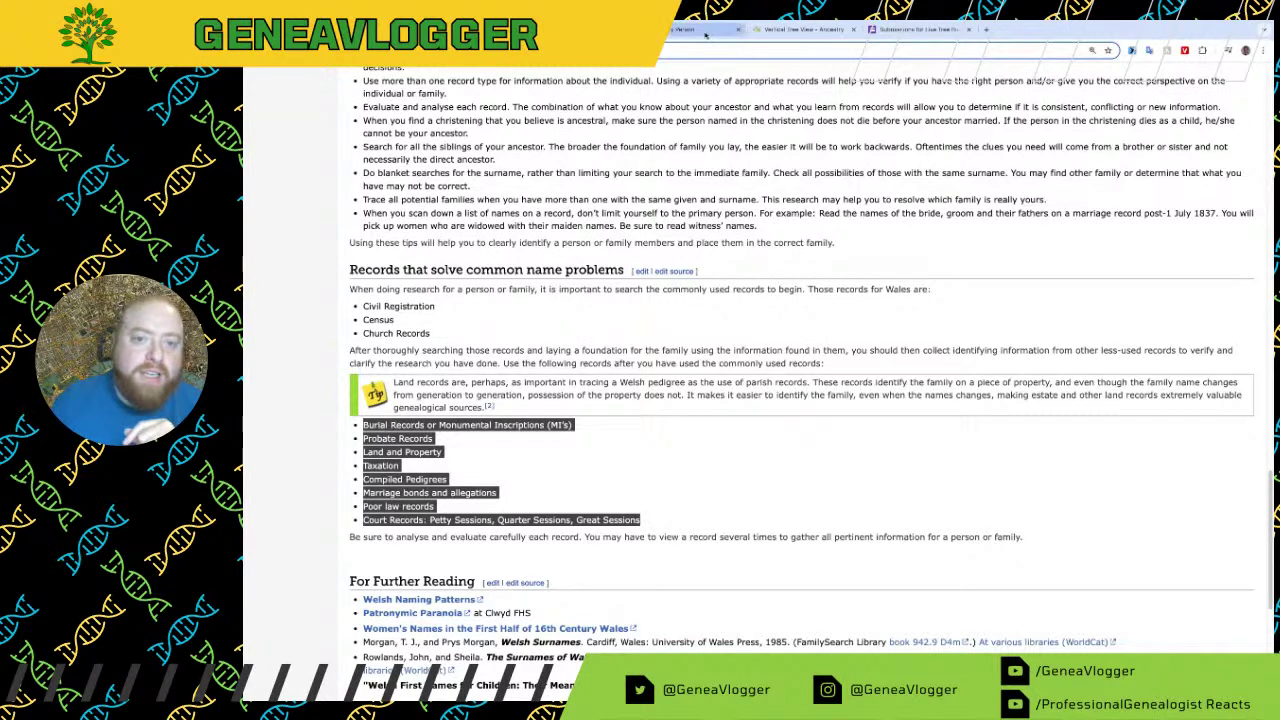
Step: Compare the timeline and sources on the ancestor's Ancestry profile with the article's list of less-used record types
{"action": "left_click", "coordinate": [800, 30]}
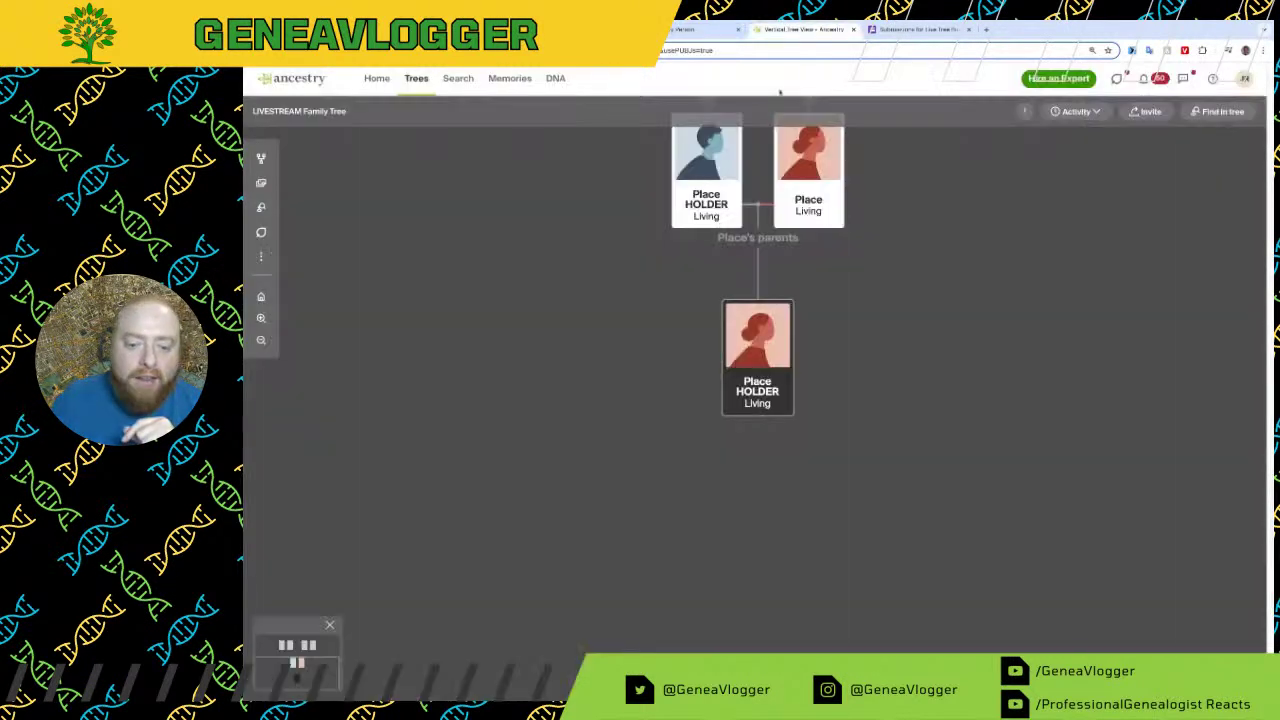
{"action": "left_click", "coordinate": [678, 30]}
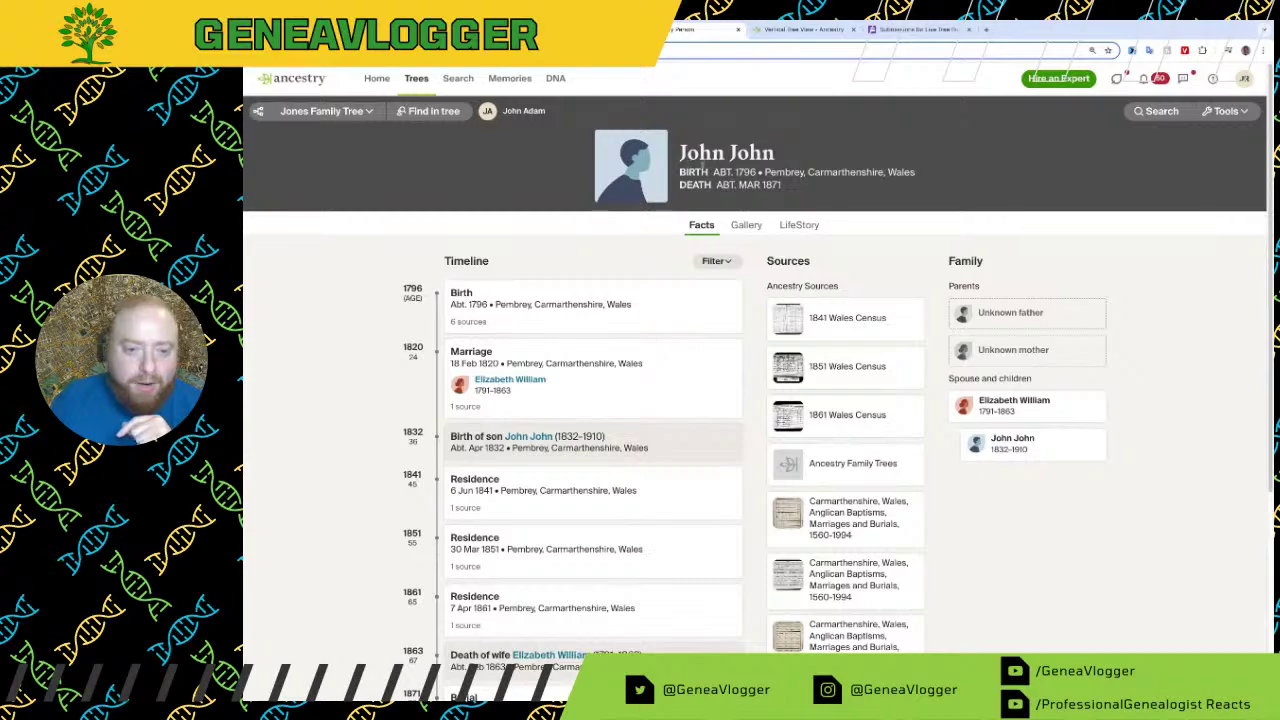
{"action": "scroll", "coordinate": [752, 350], "scroll_direction": "down", "scroll_amount": 3}
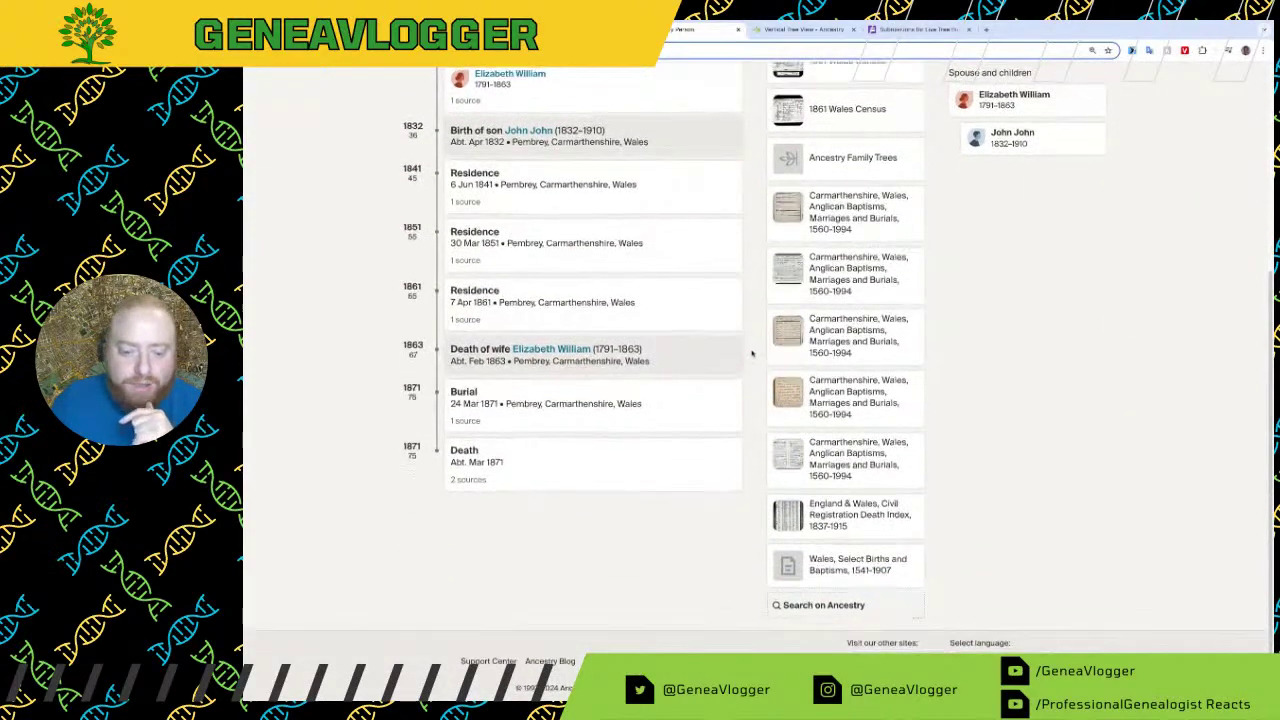
{"action": "scroll", "coordinate": [752, 350], "scroll_direction": "up", "scroll_amount": 3}
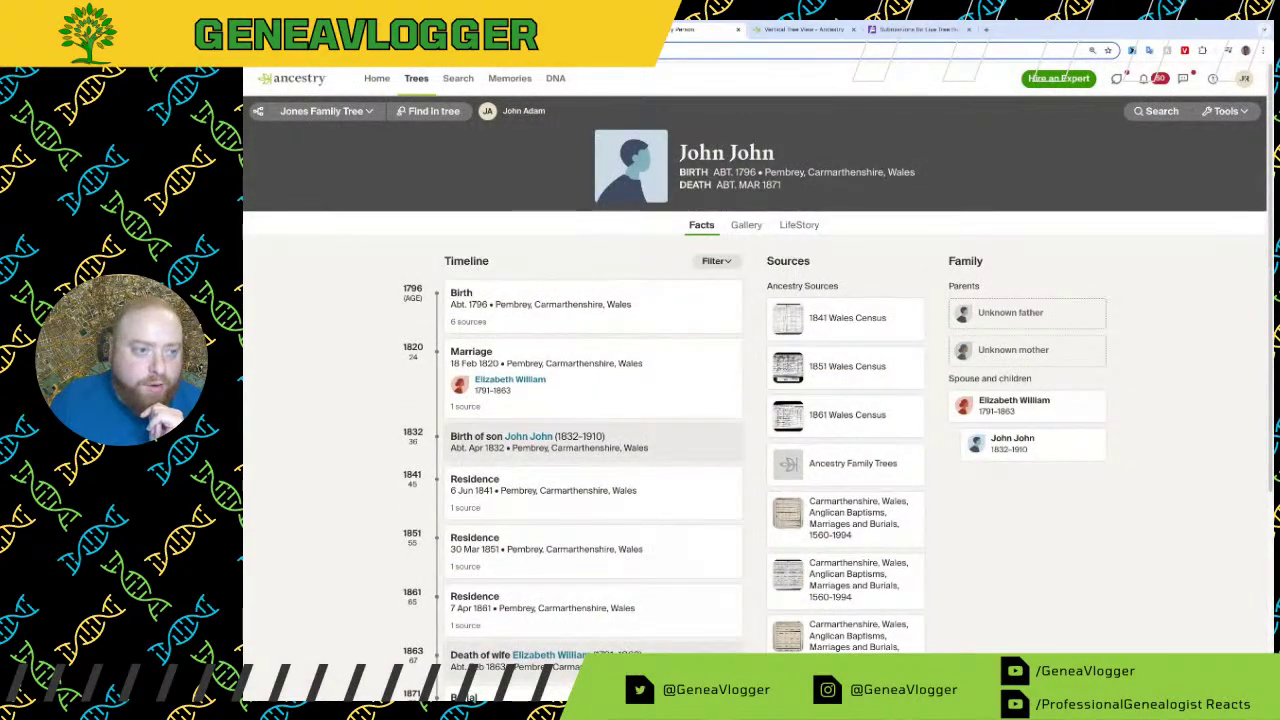
{"action": "key", "text": "ctrl+Tab"}
{"action": "scroll", "coordinate": [760, 380], "scroll_direction": "down", "scroll_amount": 5}
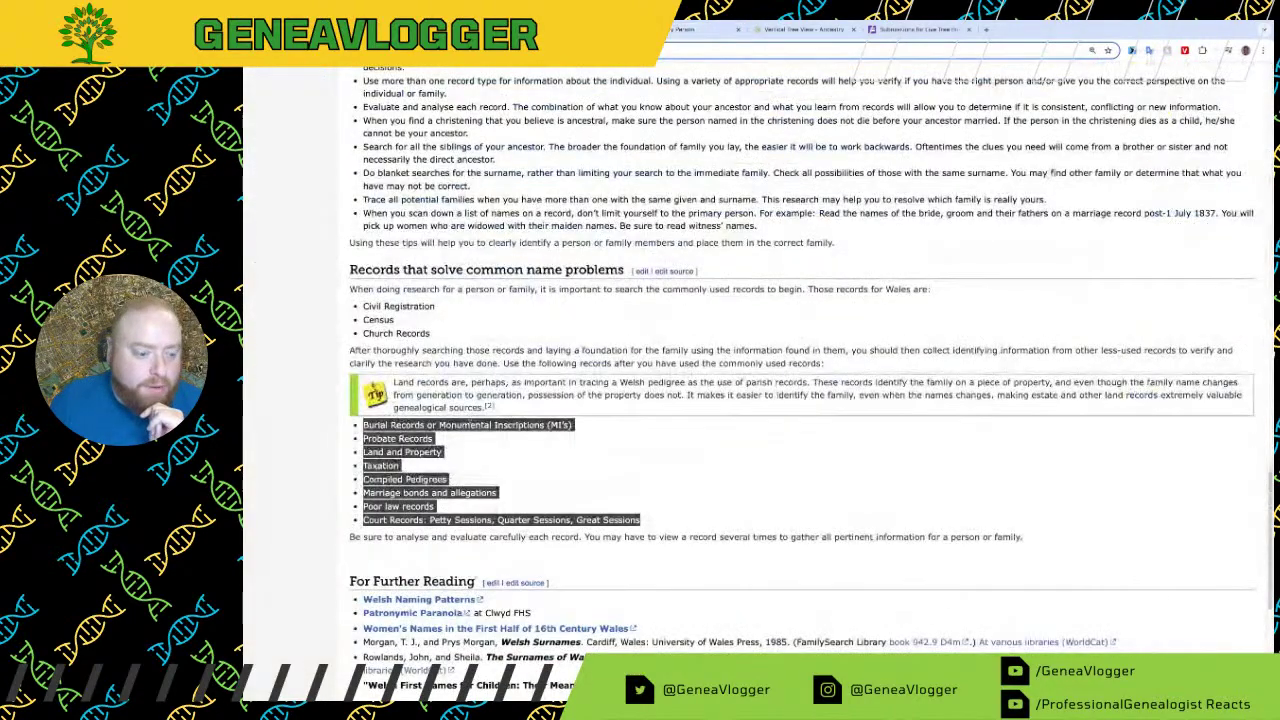
{"action": "left_click", "coordinate": [403, 470]}
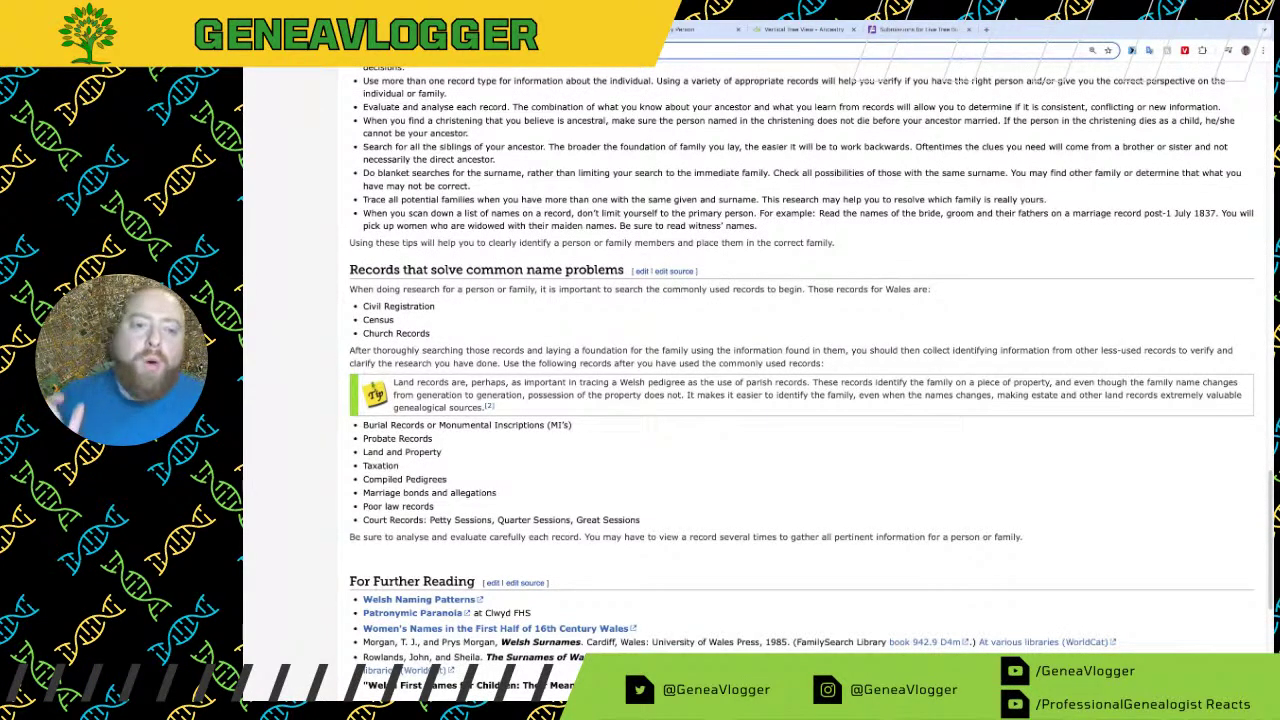
Step: Add a new father for the placeholder father in the LIVESTREAM Family Tree, entering the ancestor's first and last name and Deceased status
{"action": "left_click", "coordinate": [705, 29]}
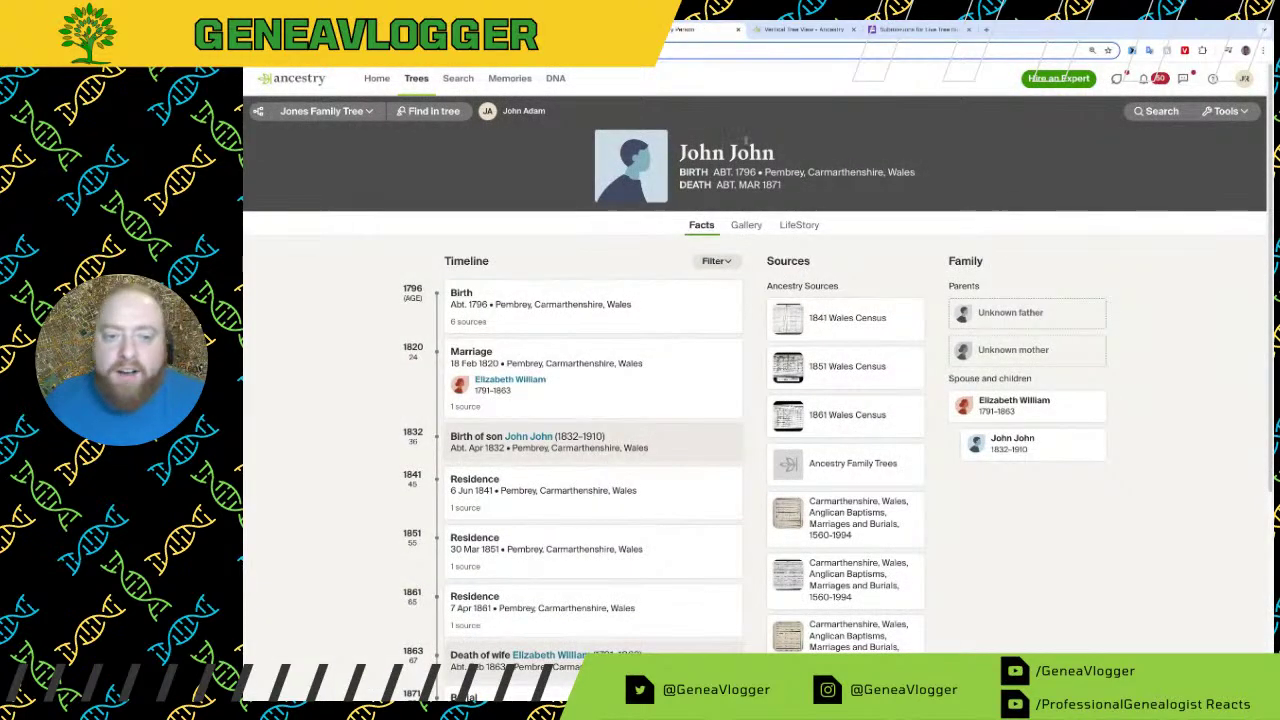
{"action": "left_click", "coordinate": [792, 29]}
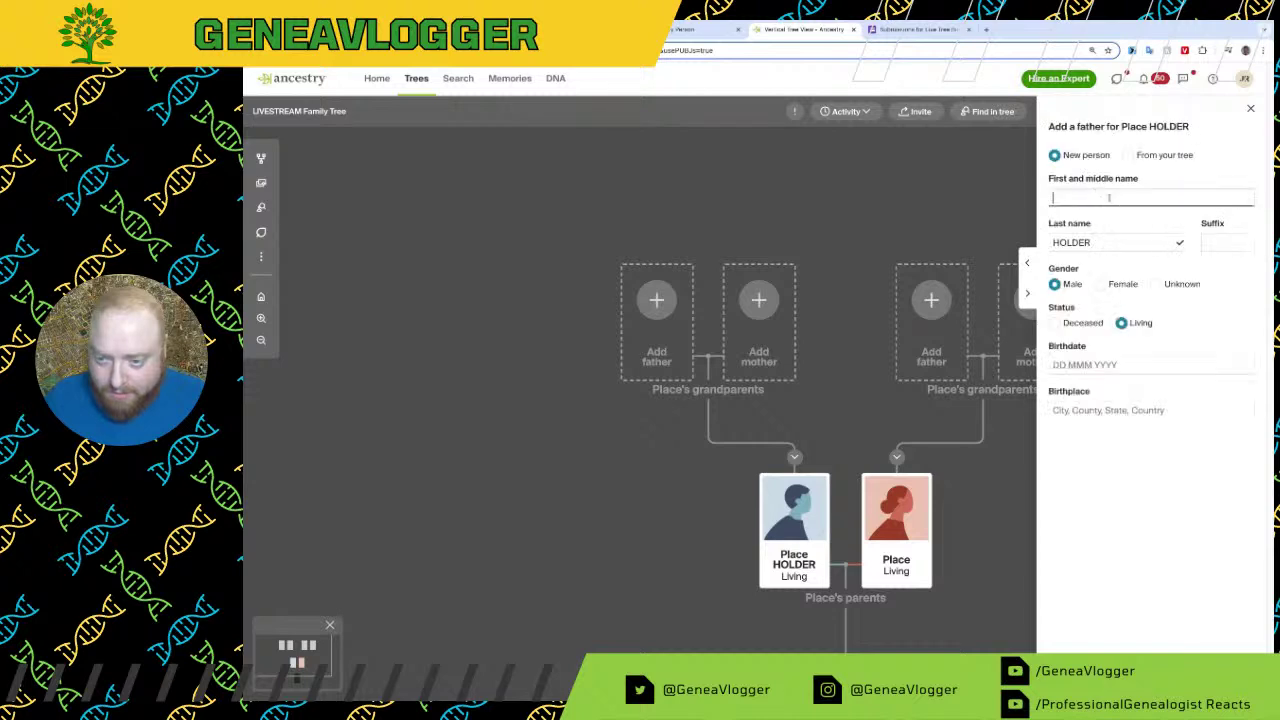
{"action": "type", "text": "John"}
{"action": "key", "text": "Tab"}
{"action": "type", "text": "John"}
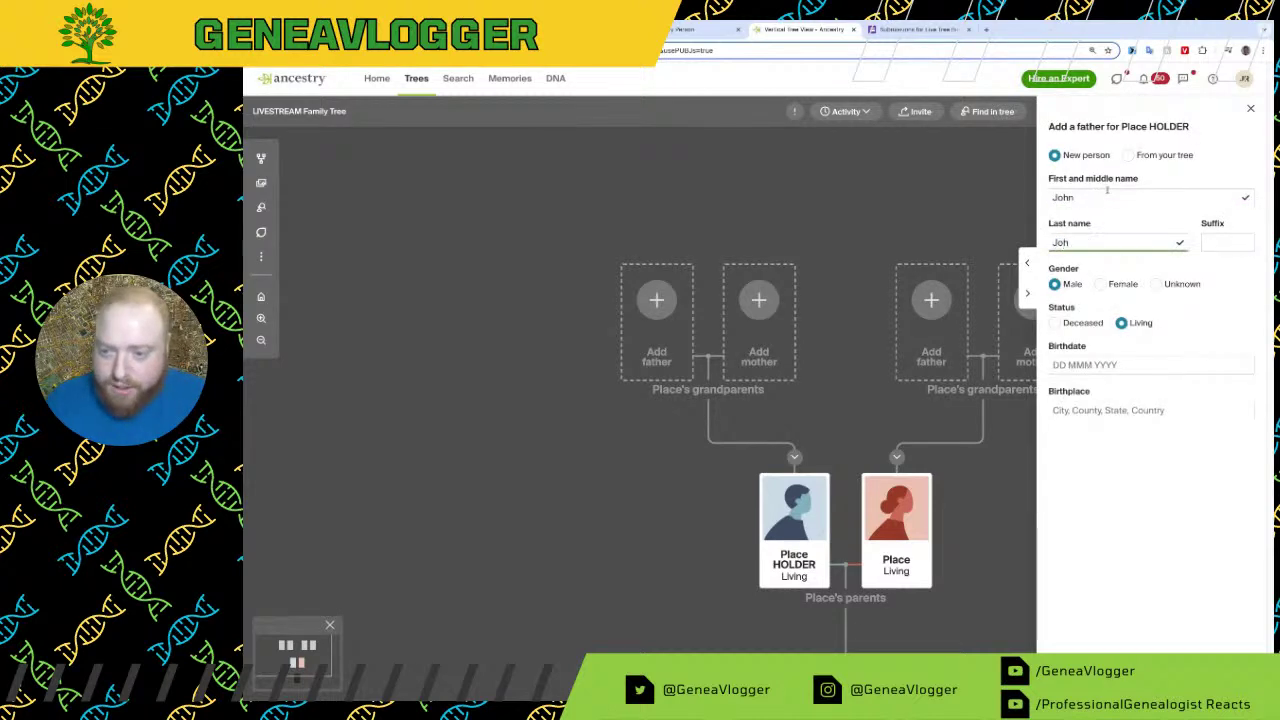
{"action": "left_click", "coordinate": [1078, 323]}
Step: Enter the ancestor's approximate birth year as the new father's birthdate, taking it from the Ancestry profile
{"action": "left_click", "coordinate": [700, 29]}
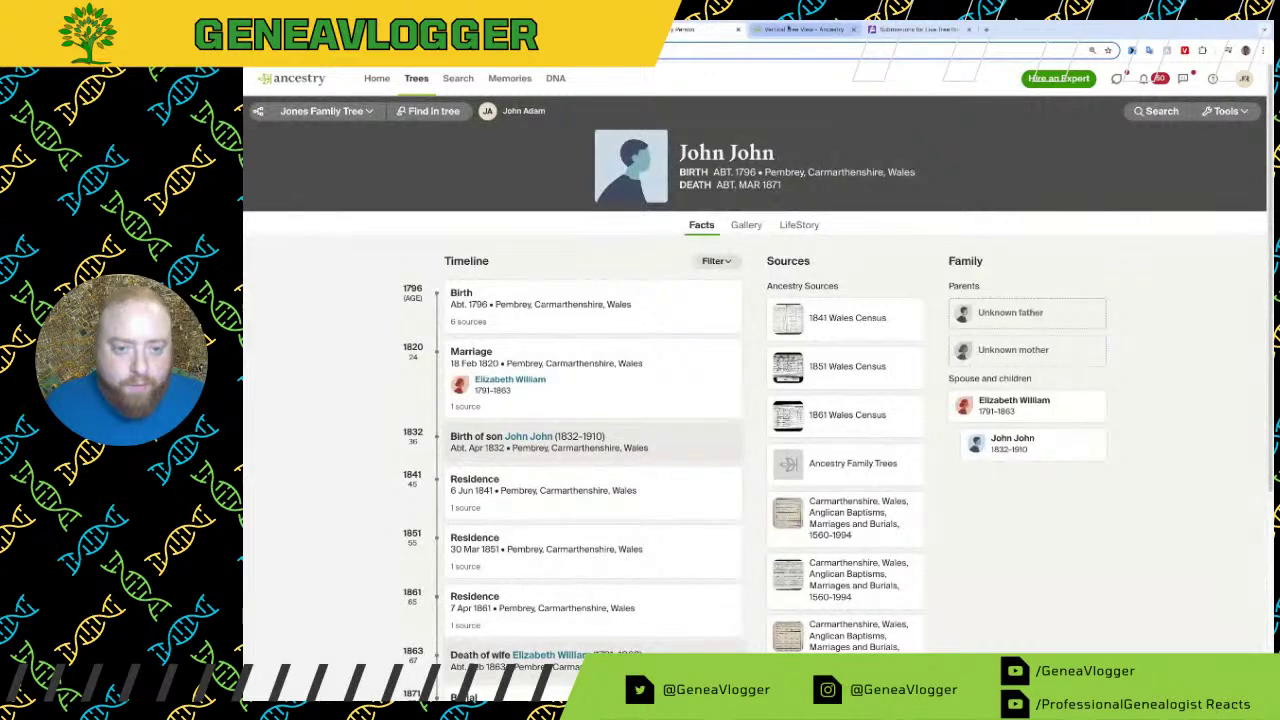
{"action": "left_click", "coordinate": [800, 29]}
{"action": "left_click", "coordinate": [1116, 364]}
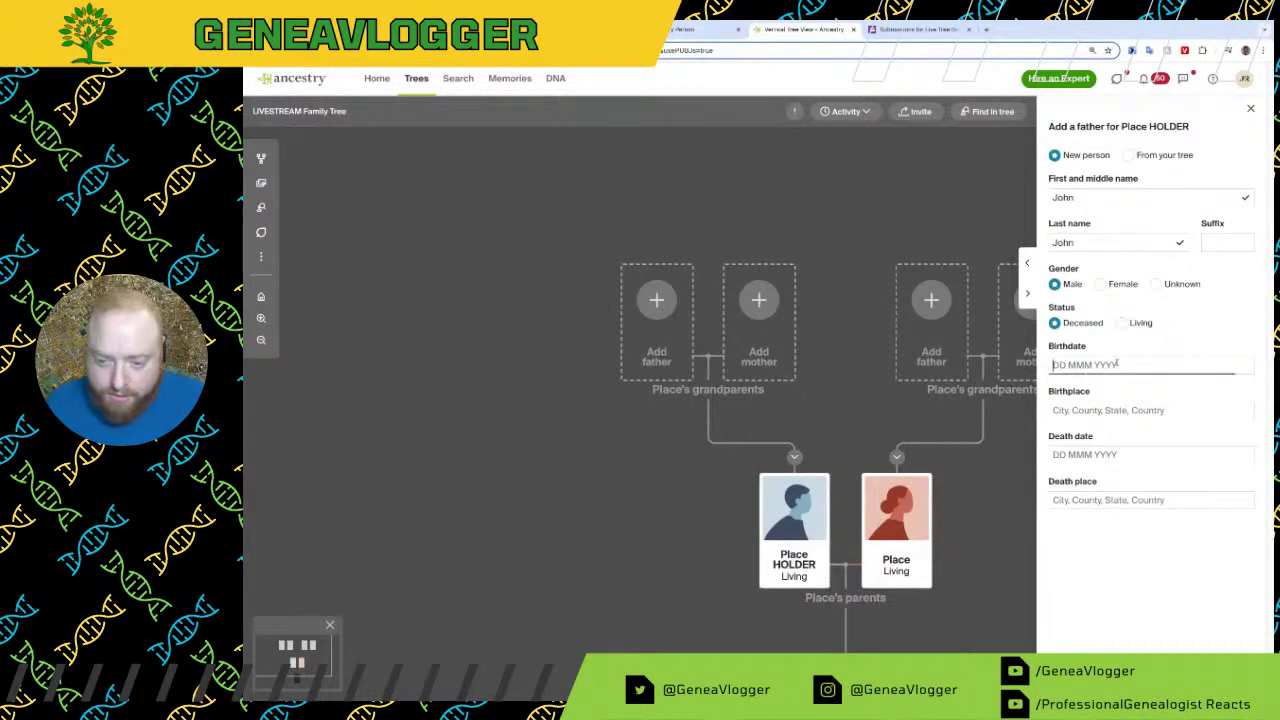
{"action": "type", "text": "av"}
{"action": "type", "text": "out 17967"}
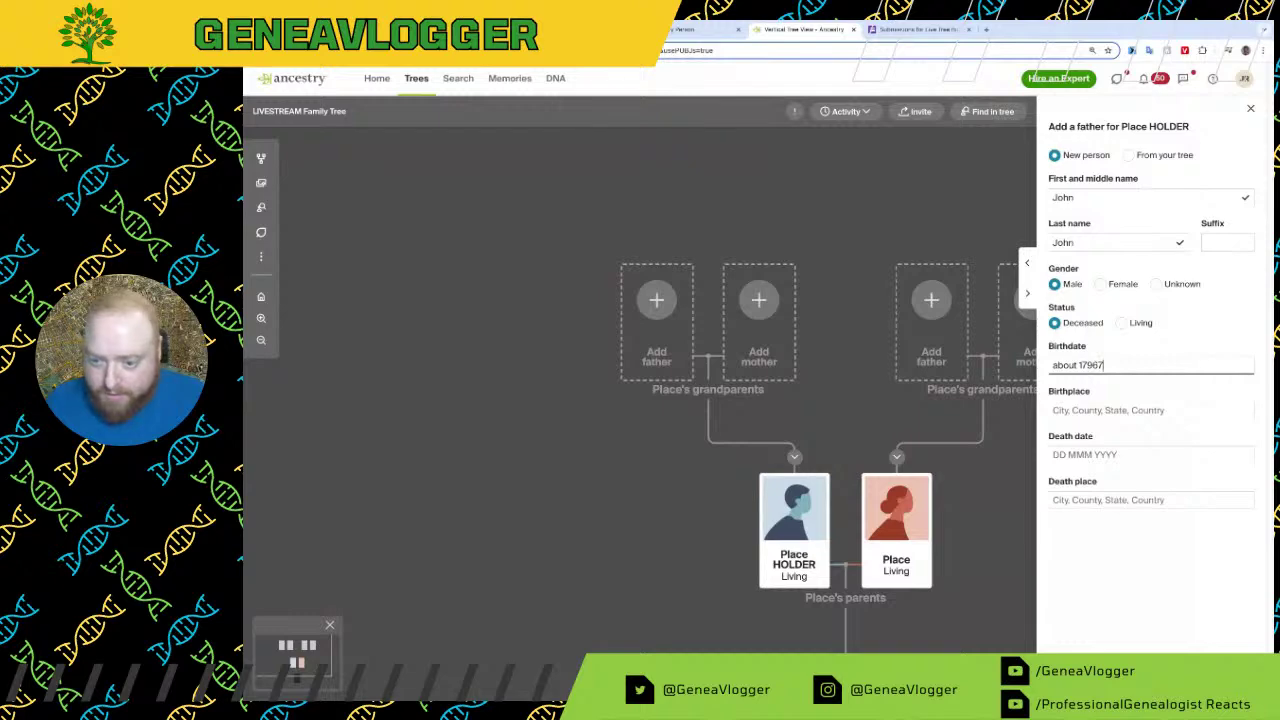
{"action": "key", "text": "BackSpace"}
{"action": "key", "text": "Tab"}
Step: Set the new father's death date to Abt. Mar 1871, taking it from the ancestor's existing profile
{"action": "left_click", "coordinate": [690, 29]}
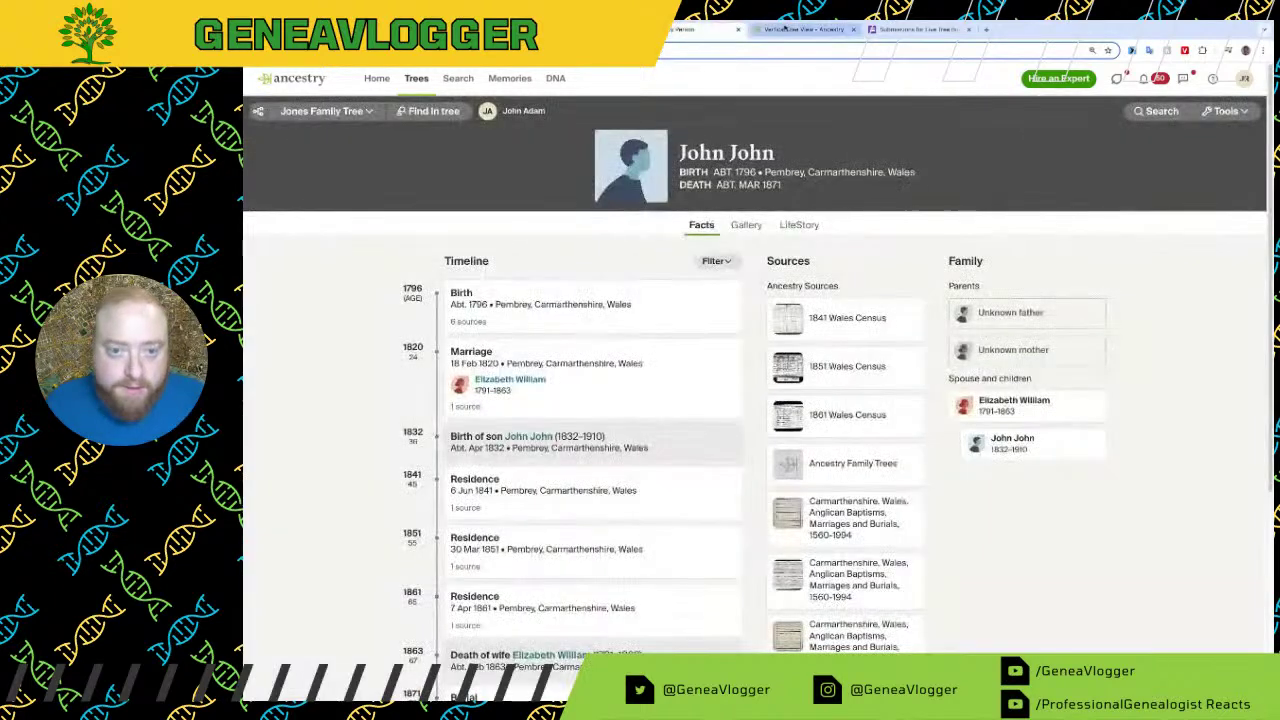
{"action": "left_click", "coordinate": [786, 29]}
{"action": "left_click", "coordinate": [1107, 455]}
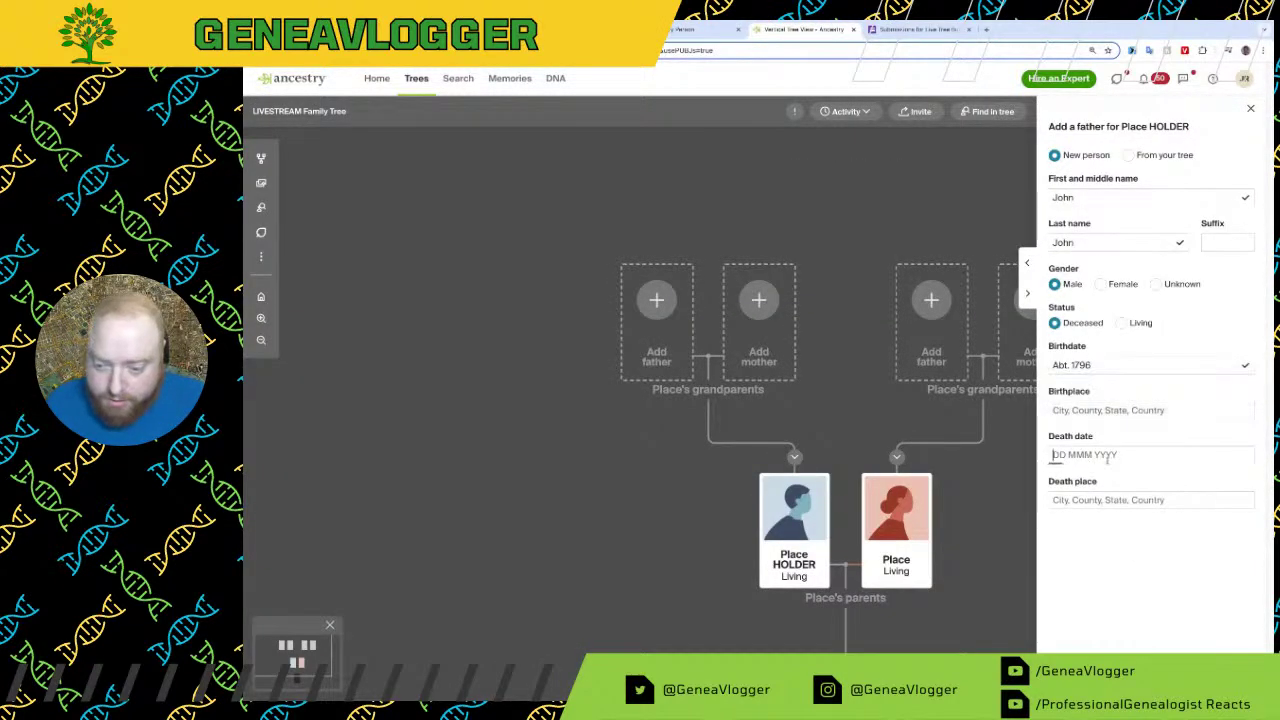
{"action": "type", "text": "about 1871"}
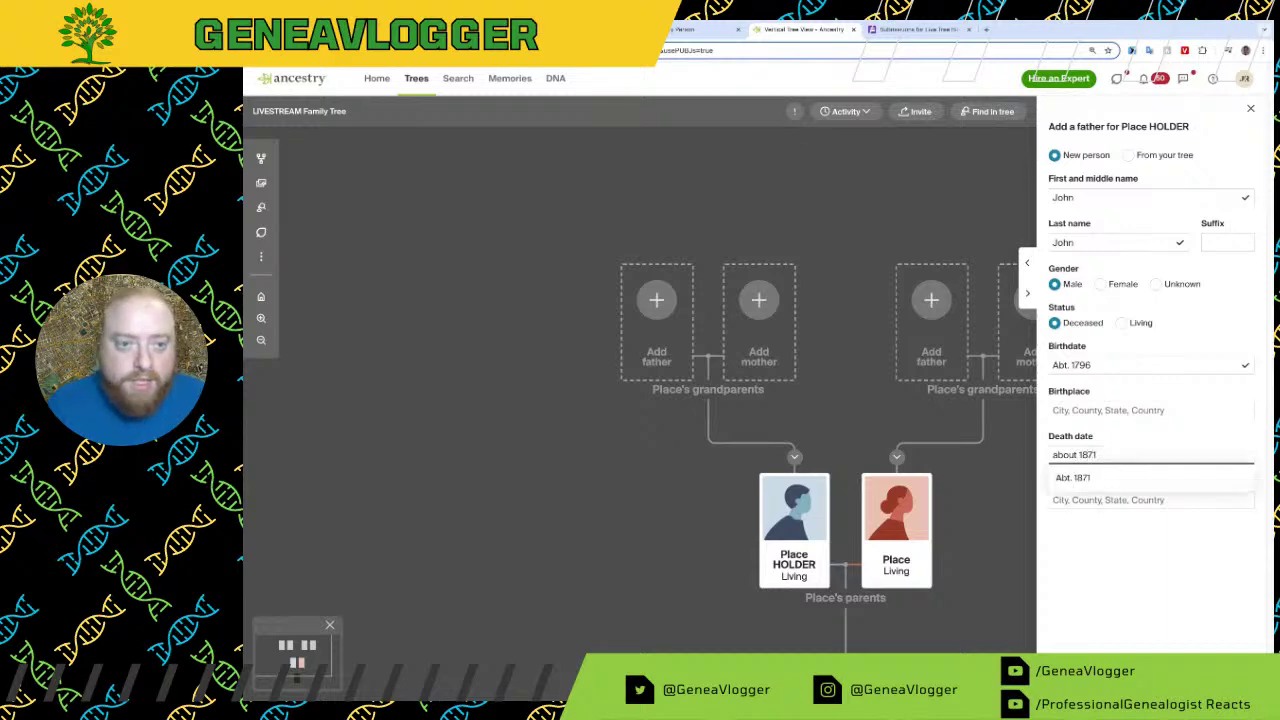
{"action": "key", "text": "ctrl+shift+Tab"}
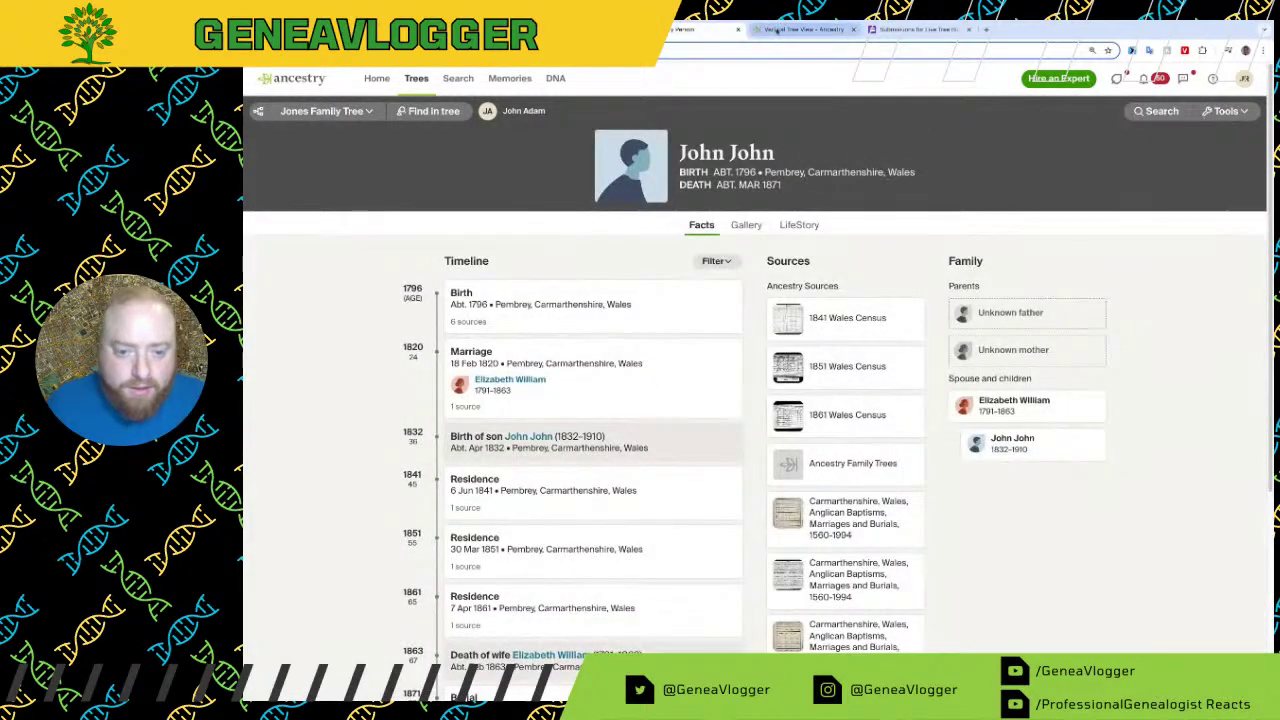
{"action": "key", "text": "ctrl+Tab"}
{"action": "left_click", "coordinate": [1080, 455]}
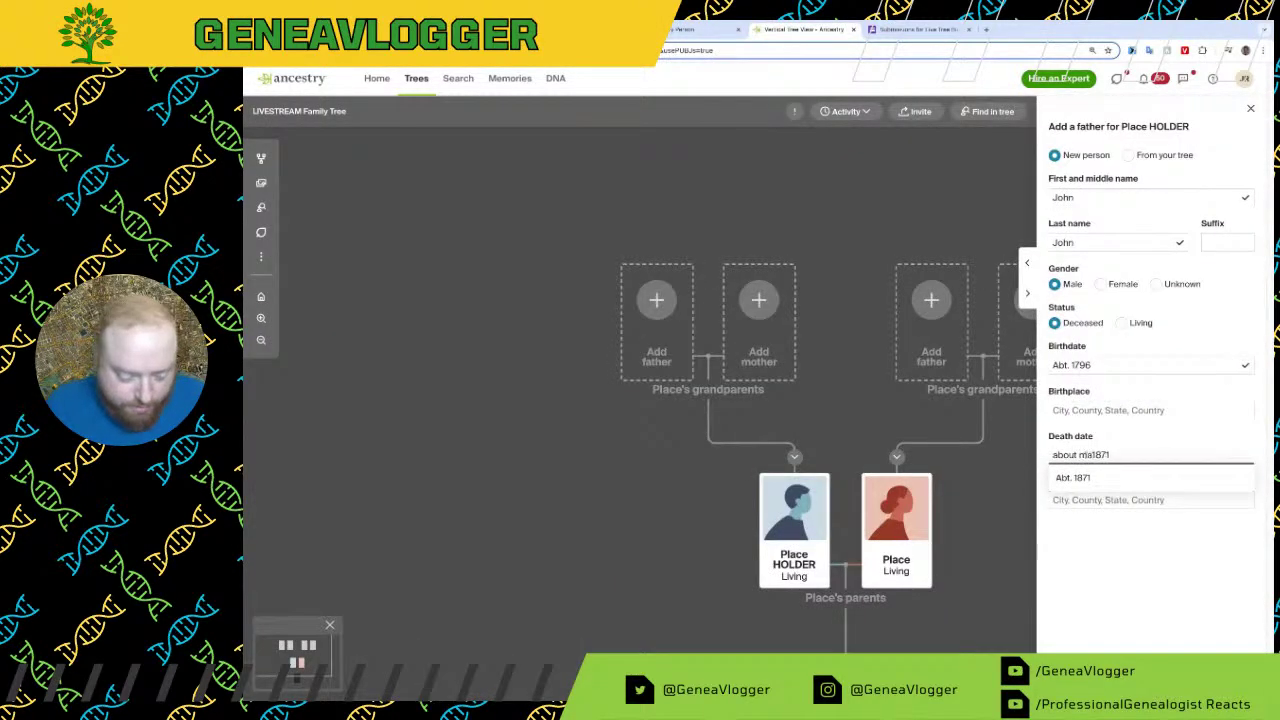
{"action": "type", "text": "march"}
{"action": "key", "text": "Return"}
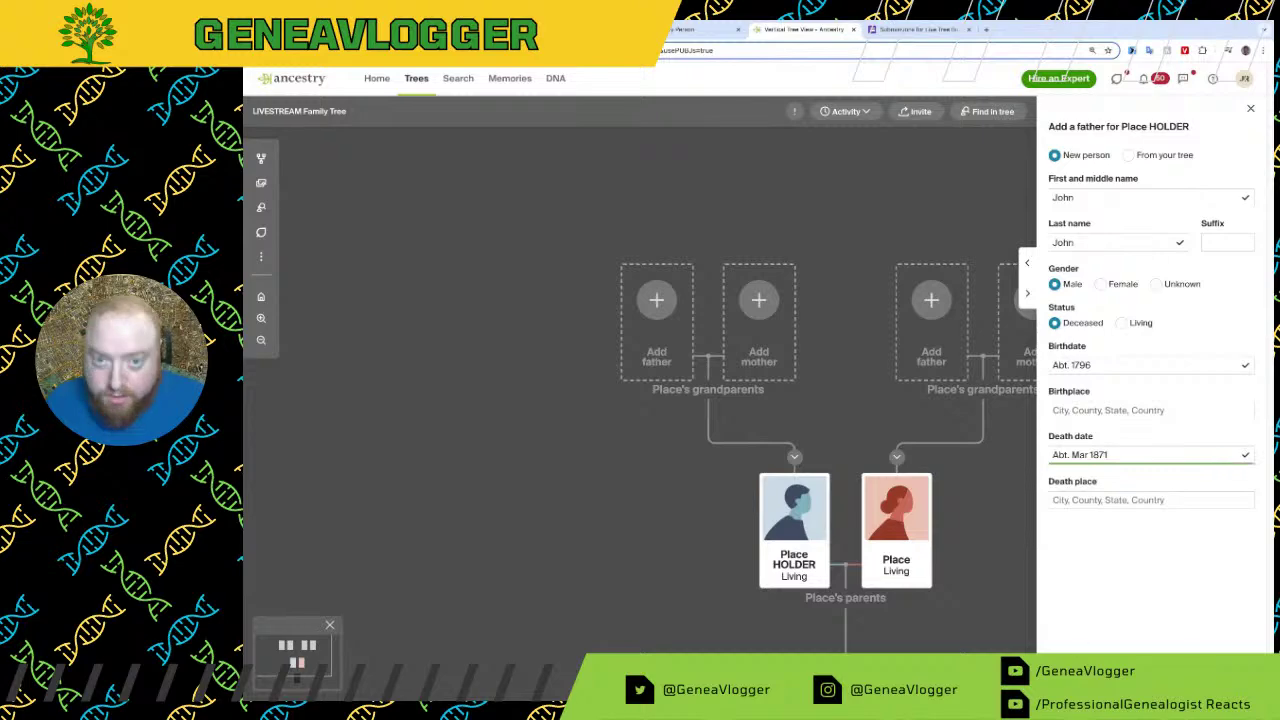
Step: Set the new father's birthplace to Pembrey, Carmarthenshire, Wales, as given on the ancestor's existing profile
{"action": "left_click", "coordinate": [700, 29]}
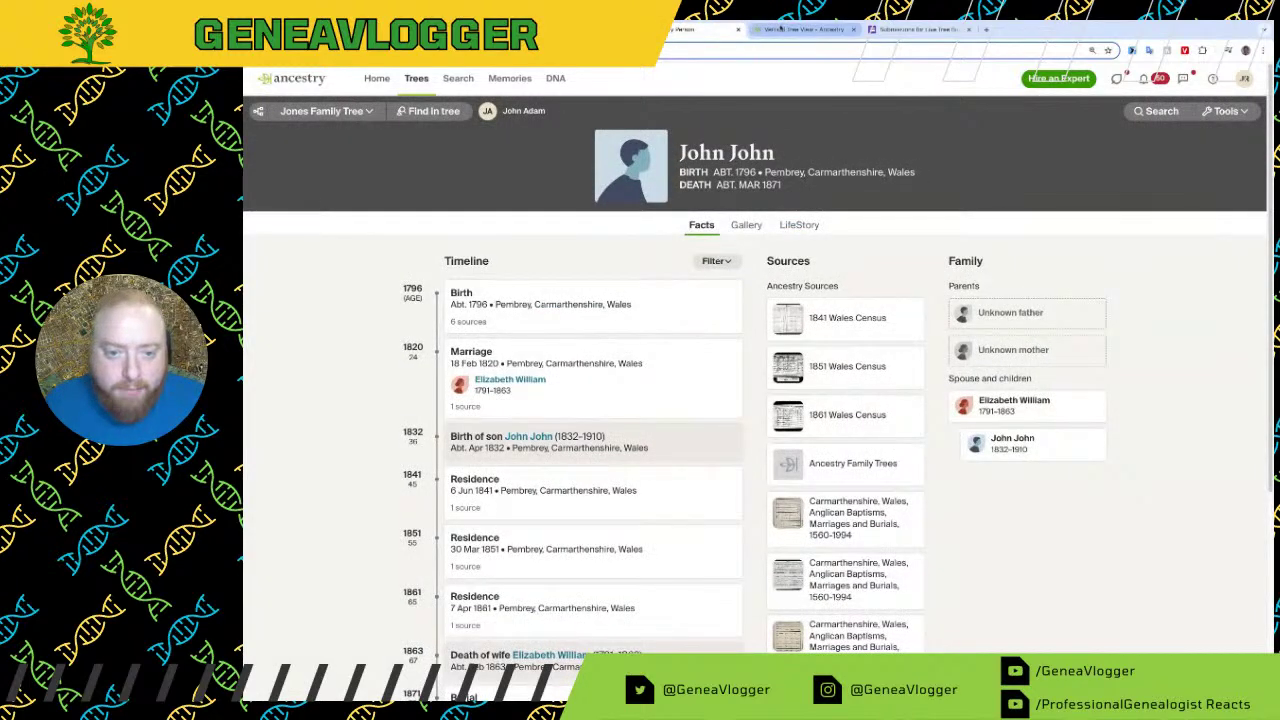
{"action": "left_click", "coordinate": [800, 29]}
{"action": "left_click", "coordinate": [1150, 410]}
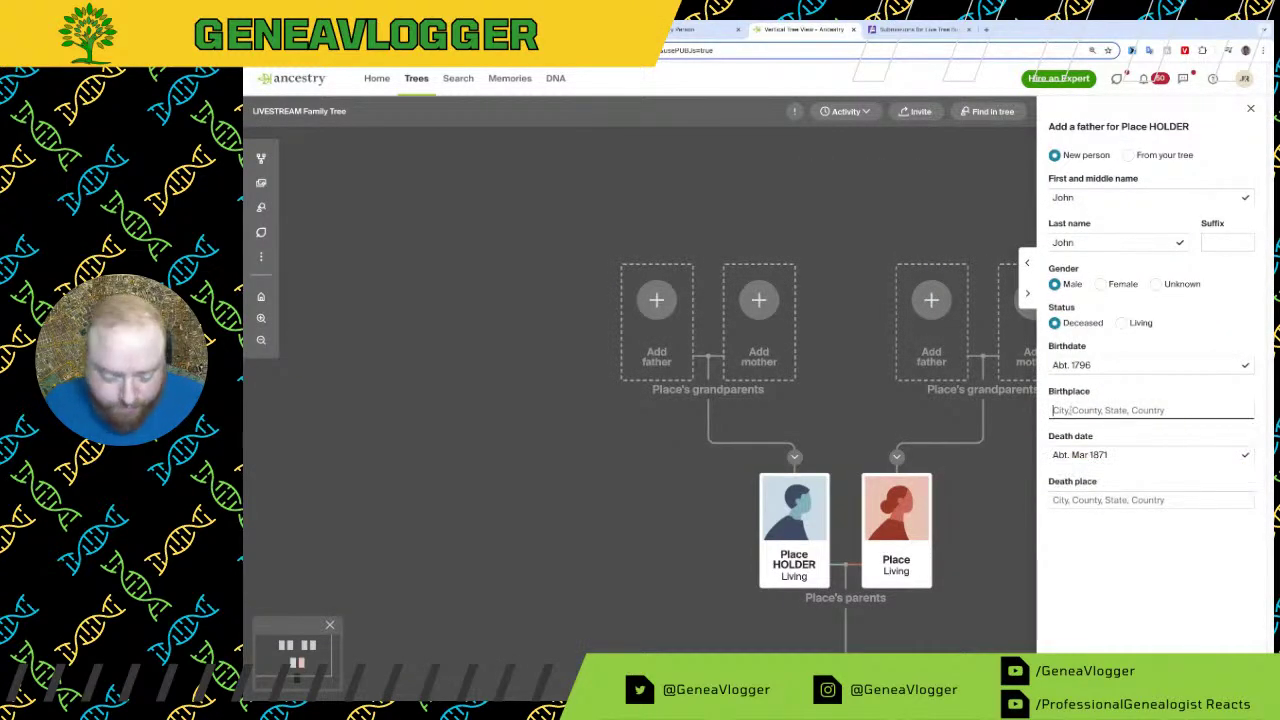
{"action": "type", "text": "Pembrey, Ca"}
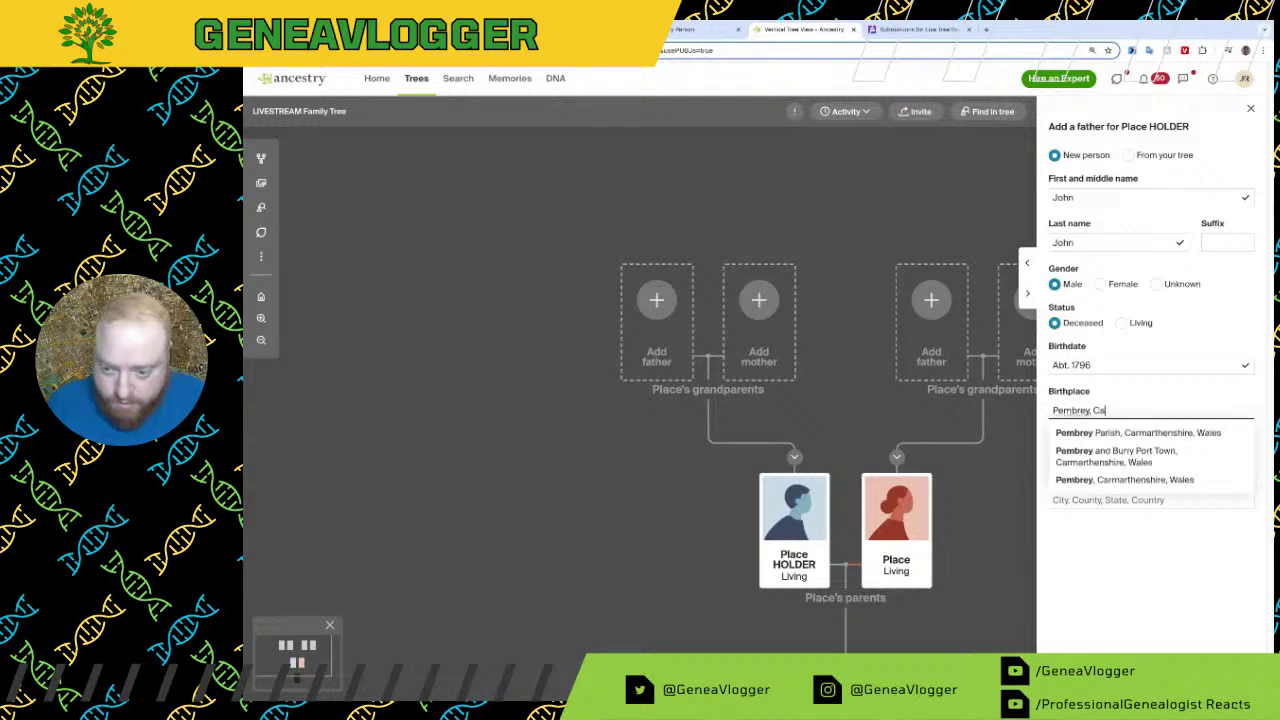
{"action": "key", "text": "Down"}
{"action": "key", "text": "Down"}
{"action": "key", "text": "Return"}
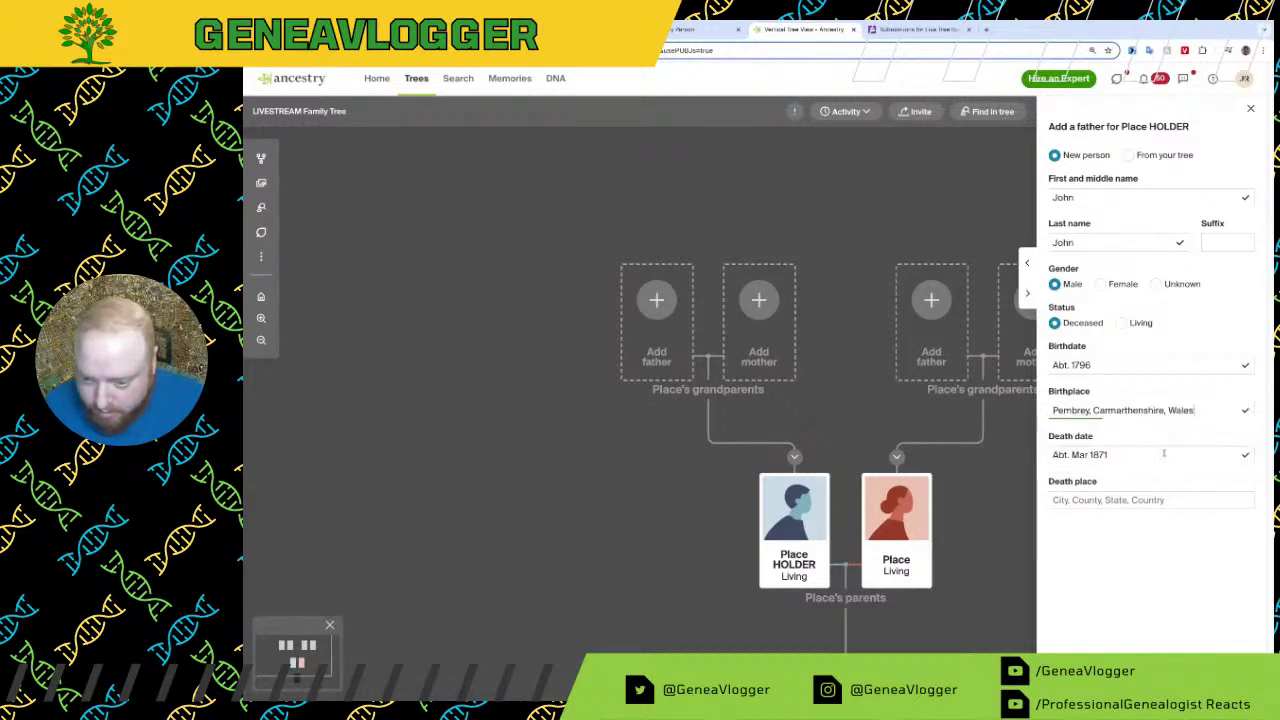
Step: Consult the ancestor's Civil Registration Death Index citation, set the new father's death place to Carmarthenshire, Wales, and save him to the tree
{"action": "left_click", "coordinate": [705, 29]}
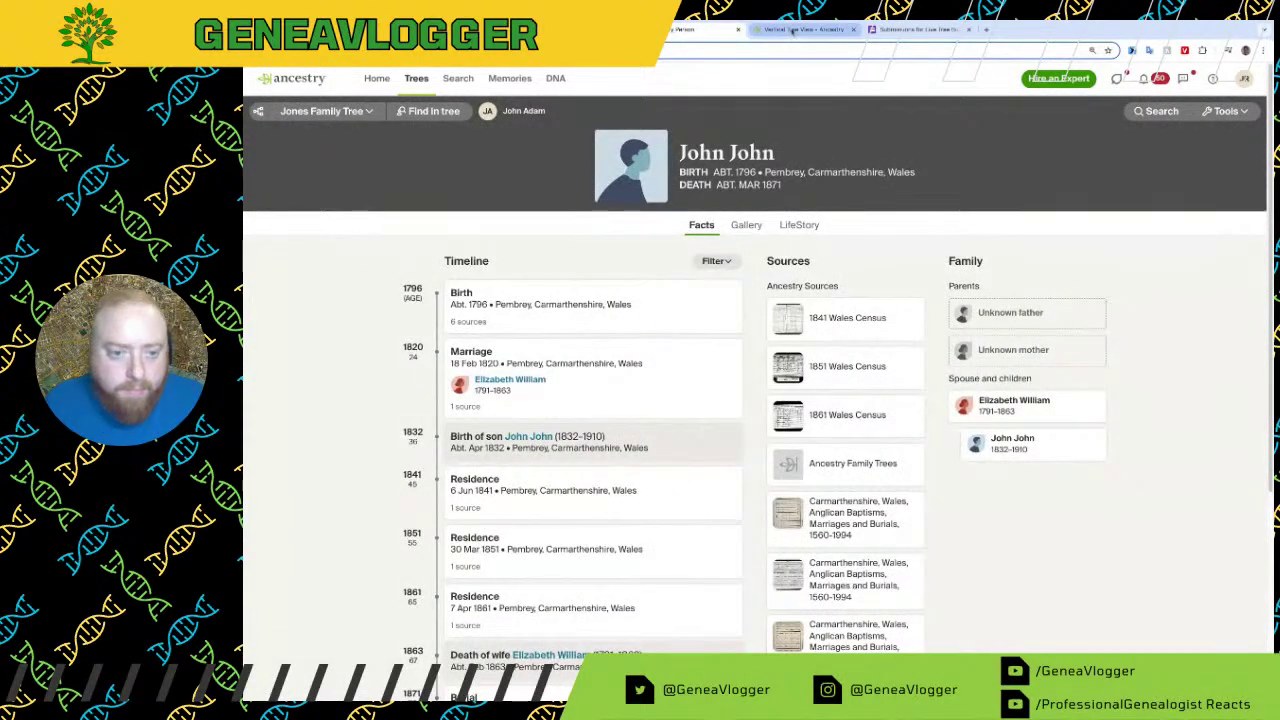
{"action": "scroll", "coordinate": [946, 442], "scroll_direction": "down", "scroll_amount": 3}
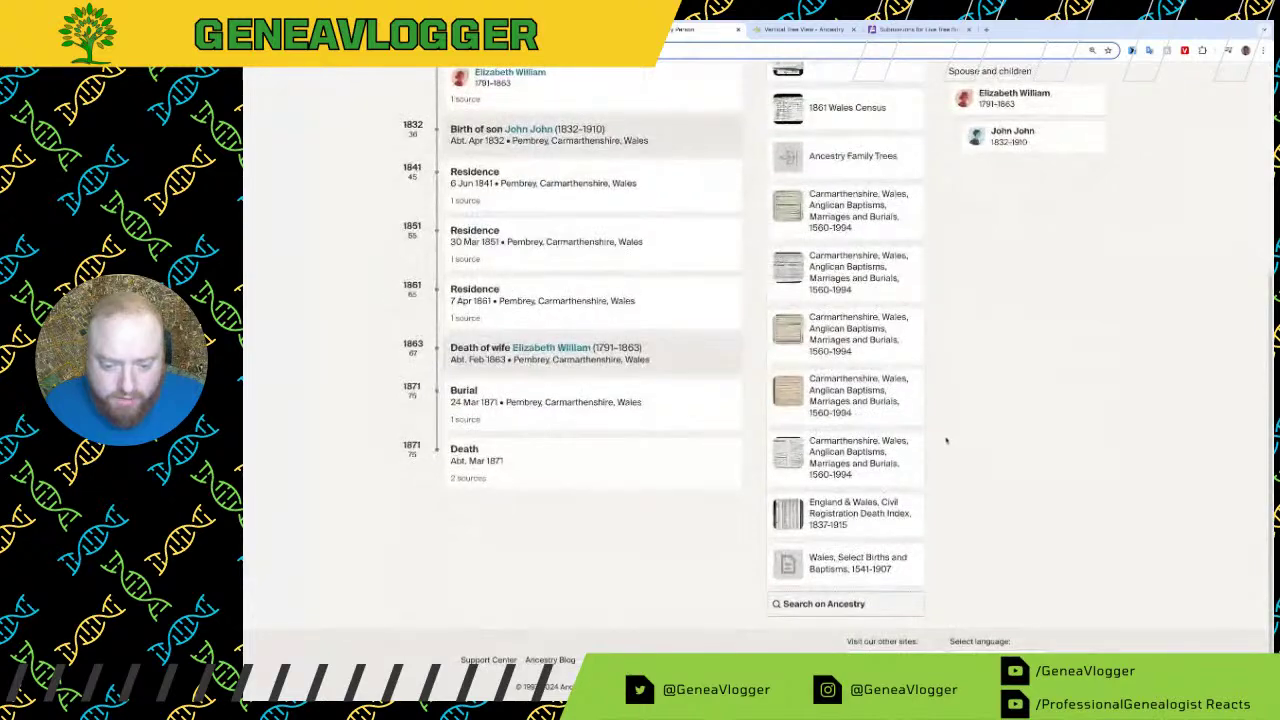
{"action": "left_click", "coordinate": [900, 506]}
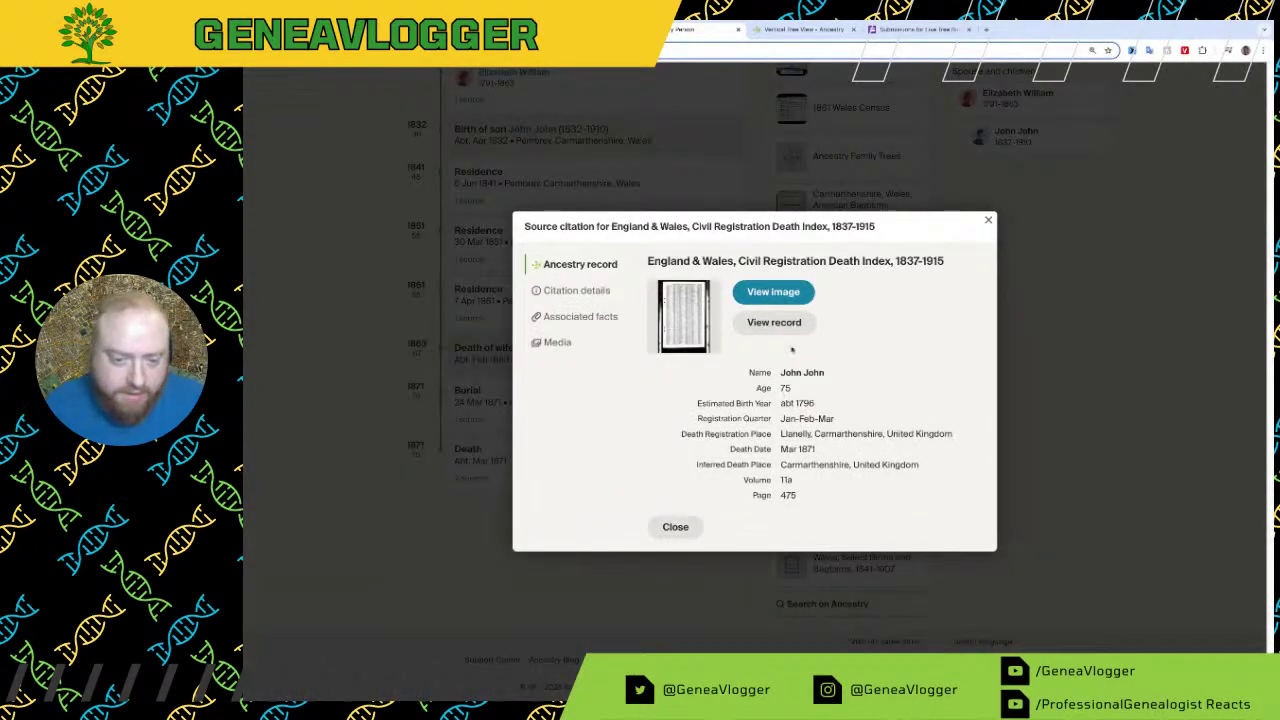
{"action": "left_click", "coordinate": [805, 29]}
{"action": "left_click", "coordinate": [1128, 500]}
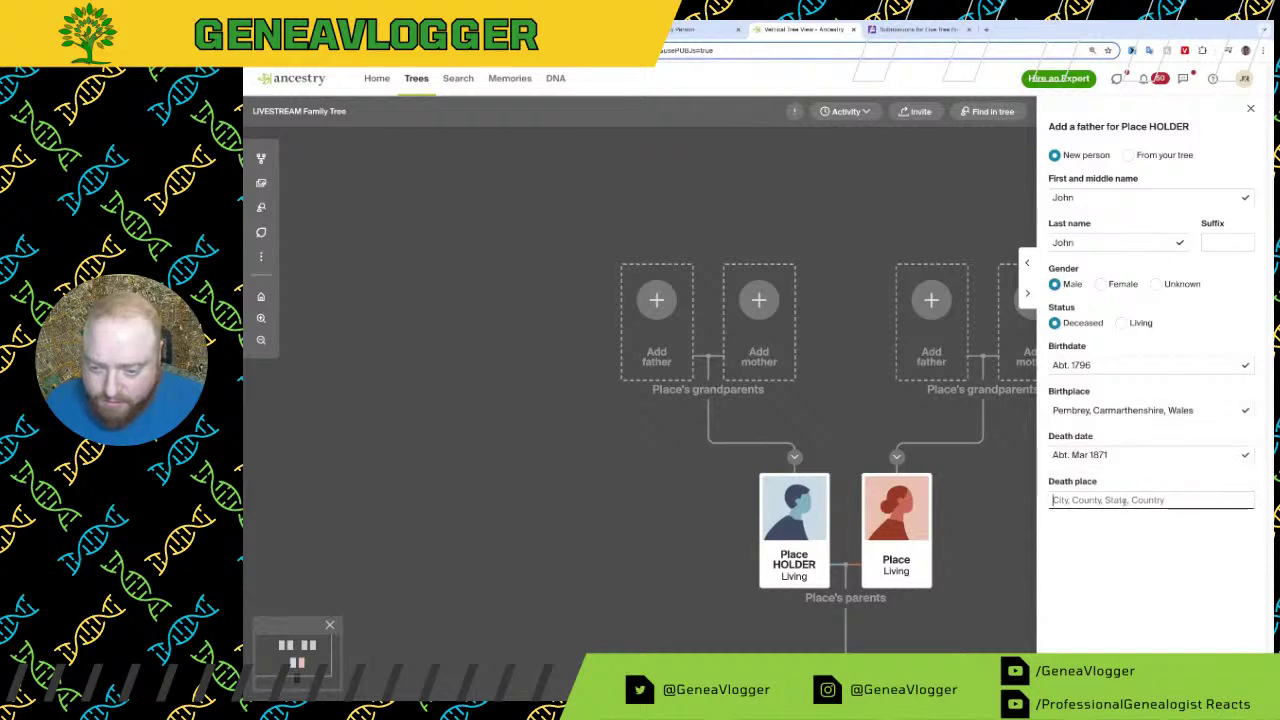
{"action": "left_click", "coordinate": [700, 29]}
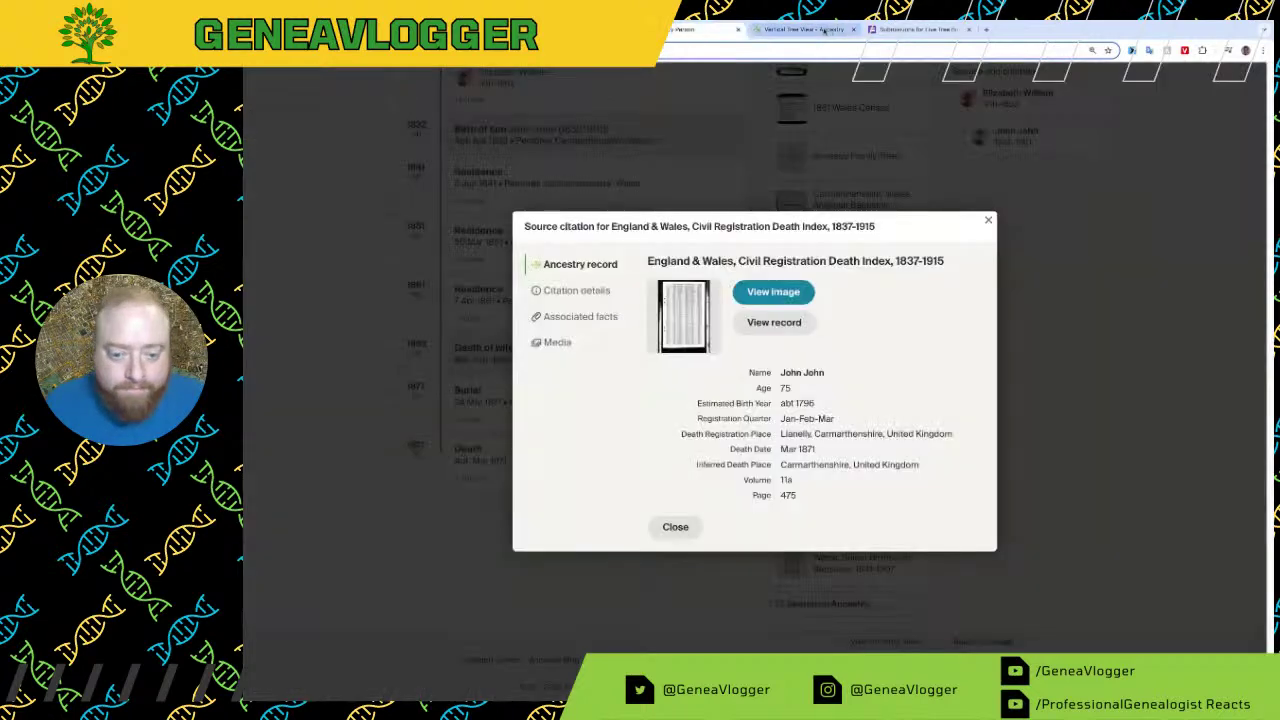
{"action": "left_click", "coordinate": [823, 30]}
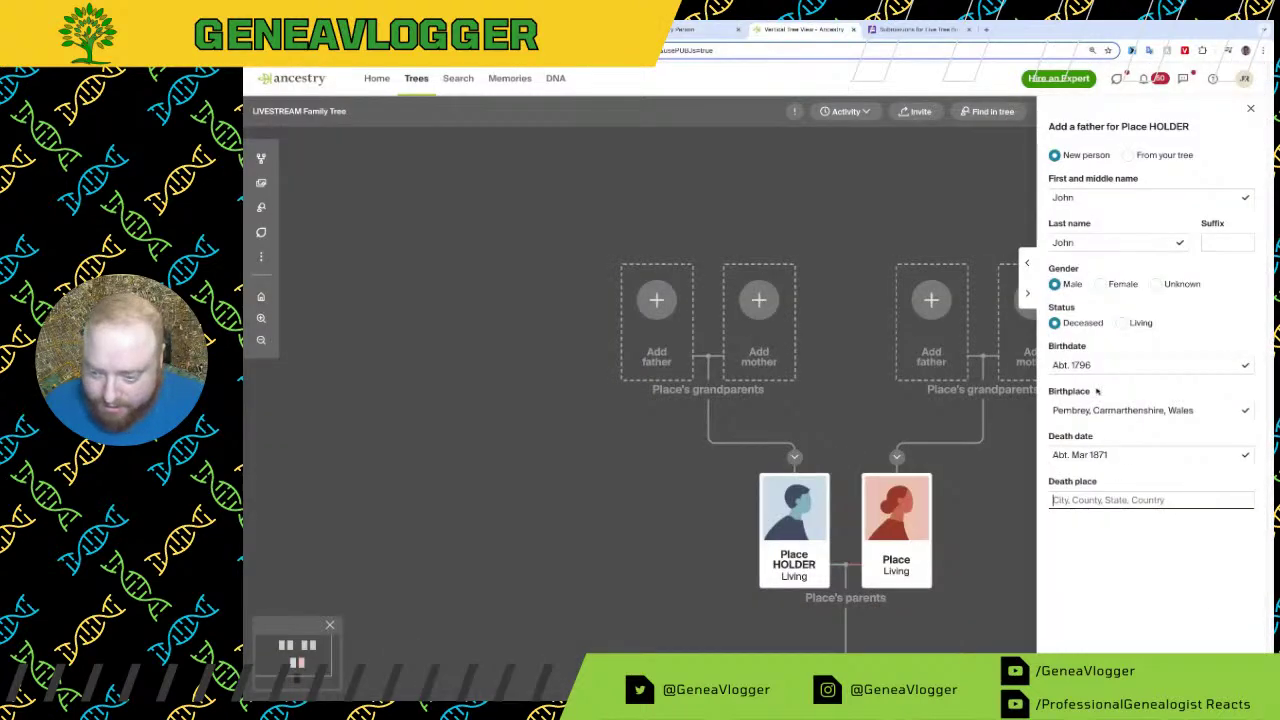
{"action": "type", "text": "Carmar"}
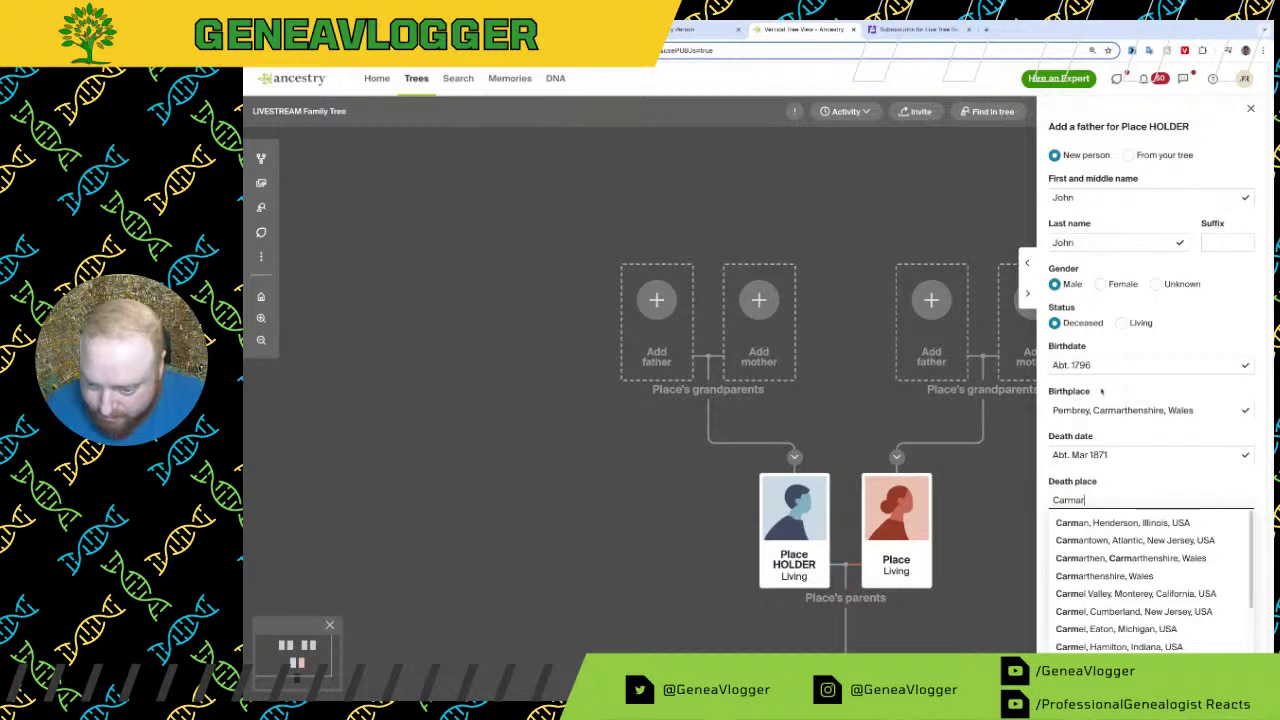
{"action": "type", "text": "th"}
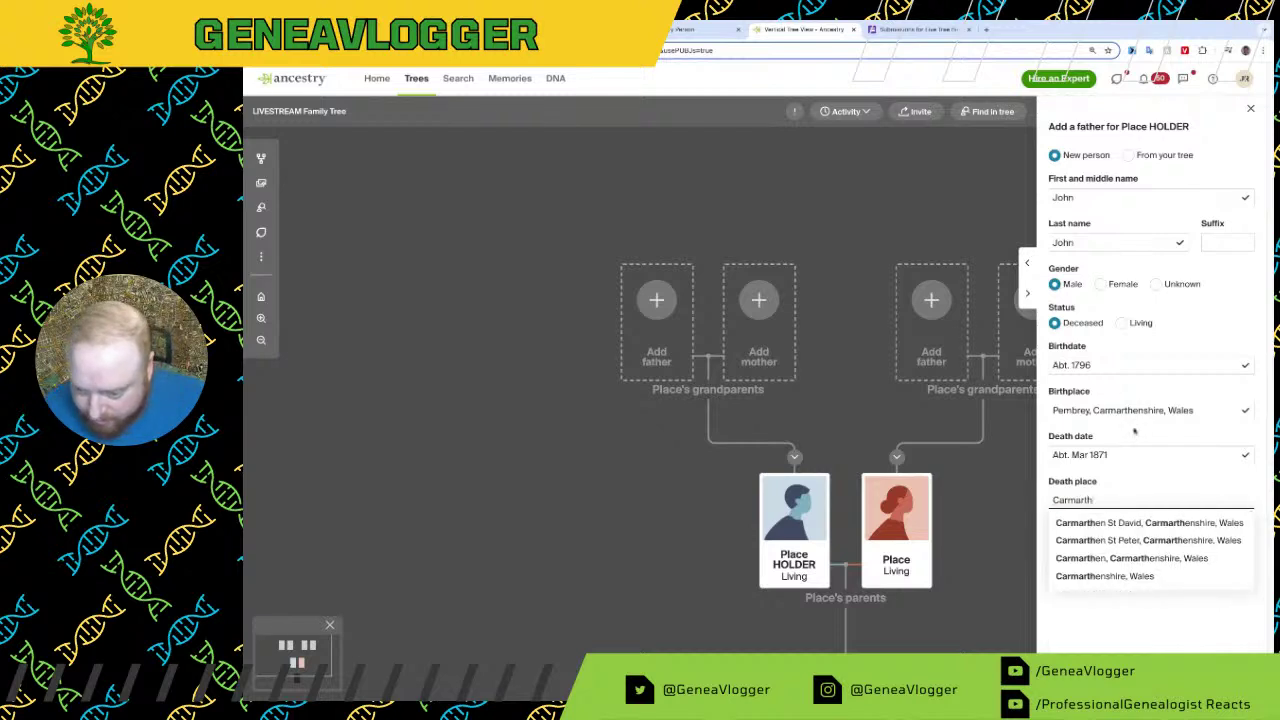
{"action": "left_click", "coordinate": [1140, 578]}
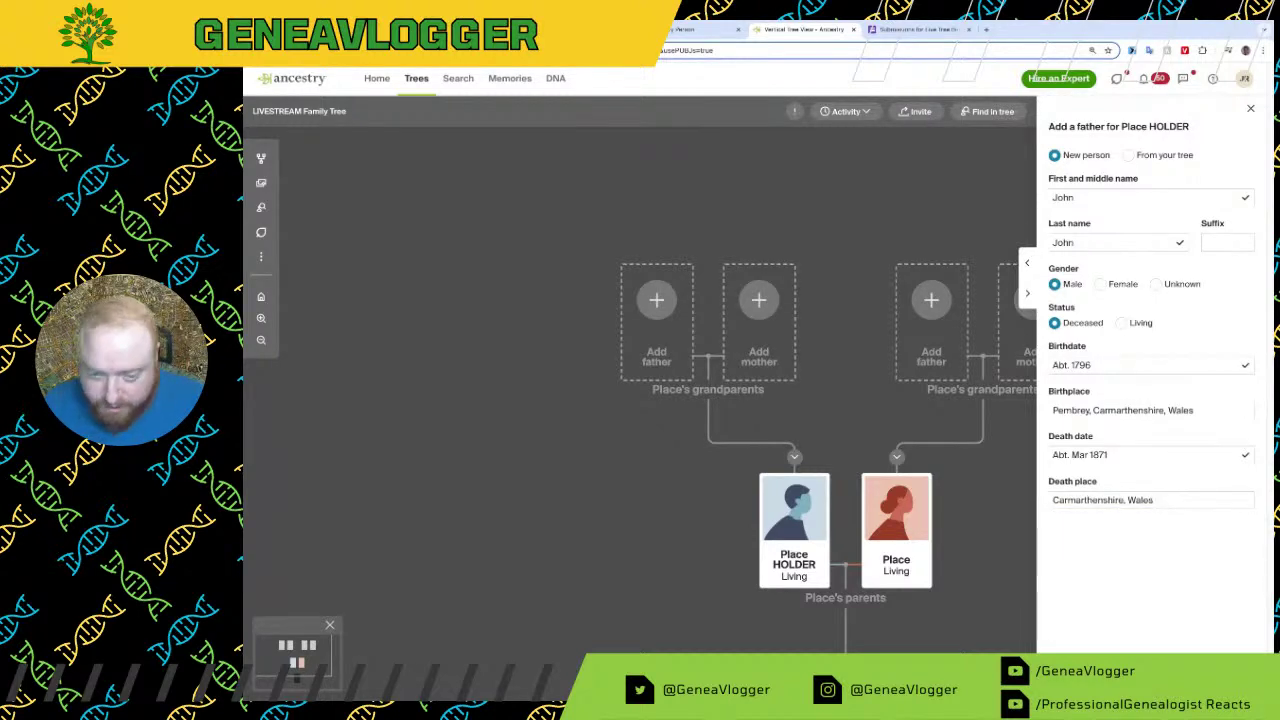
{"action": "key", "text": "Return"}
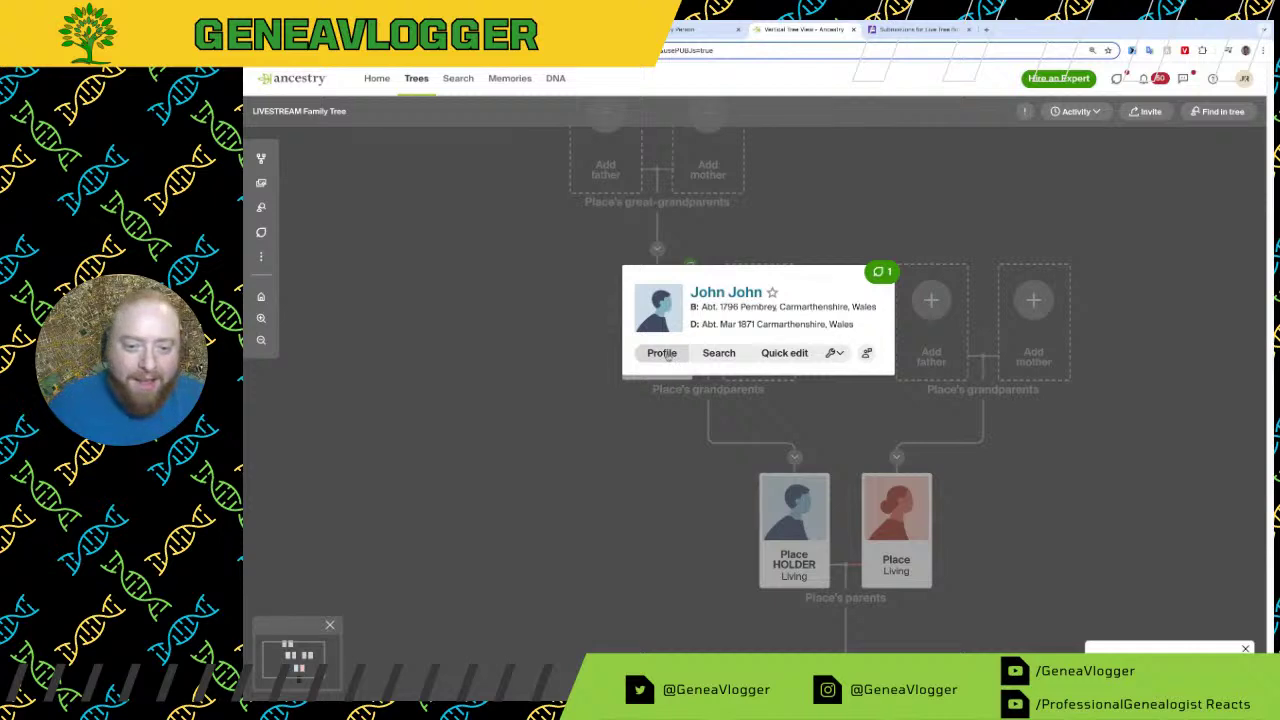
Step: Open the ancestor's profile in the LIVESTREAM Family Tree and remove his relationship to the placeholder child
{"action": "left_click", "coordinate": [668, 357]}
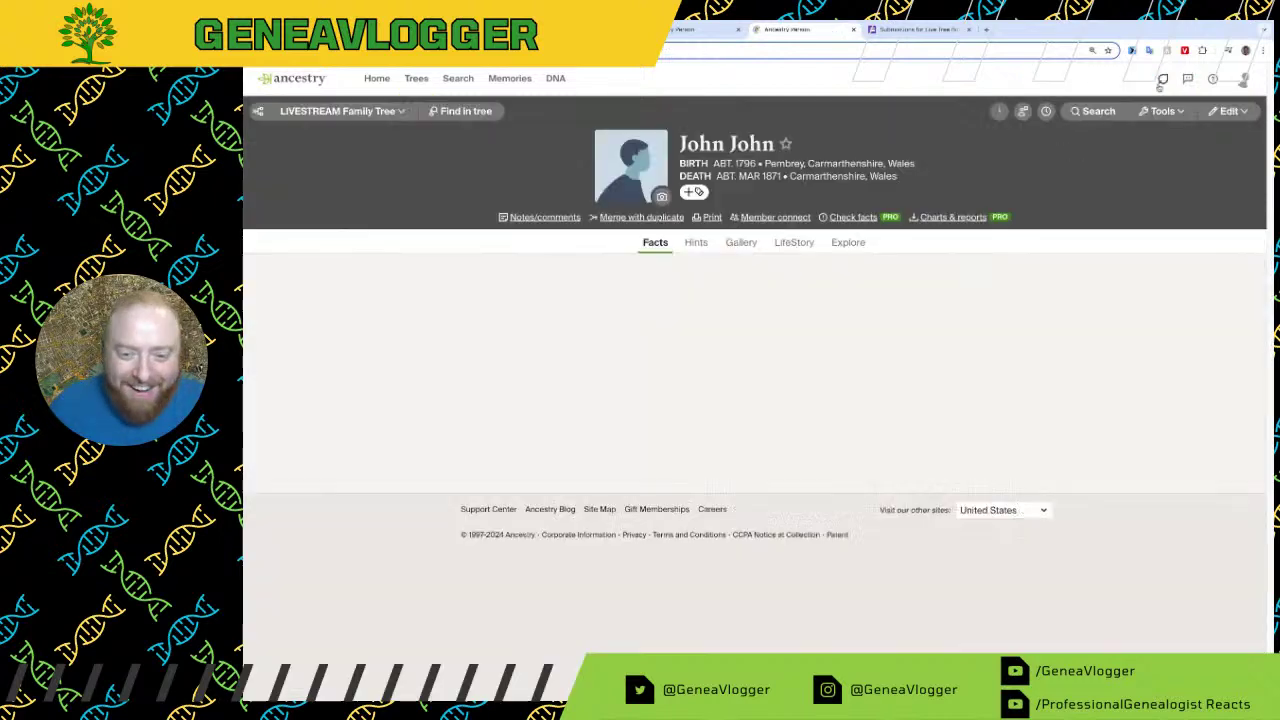
{"action": "left_click", "coordinate": [1229, 111]}
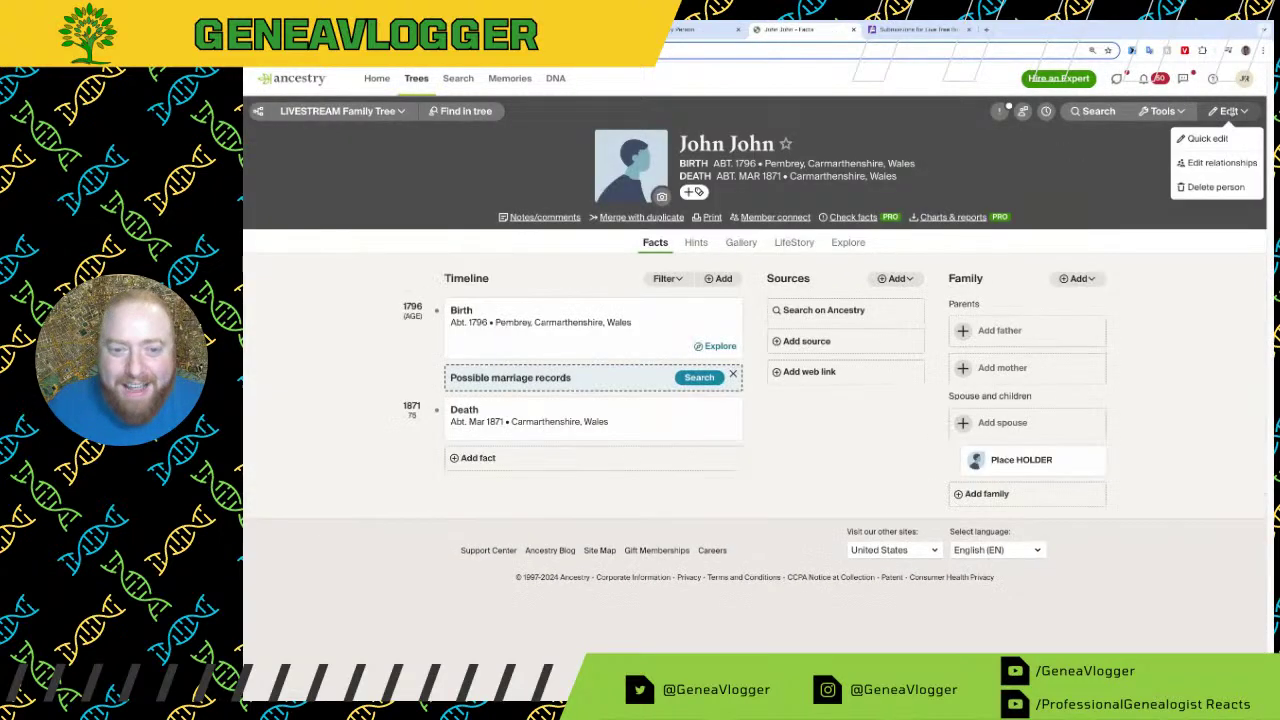
{"action": "left_click", "coordinate": [1218, 163]}
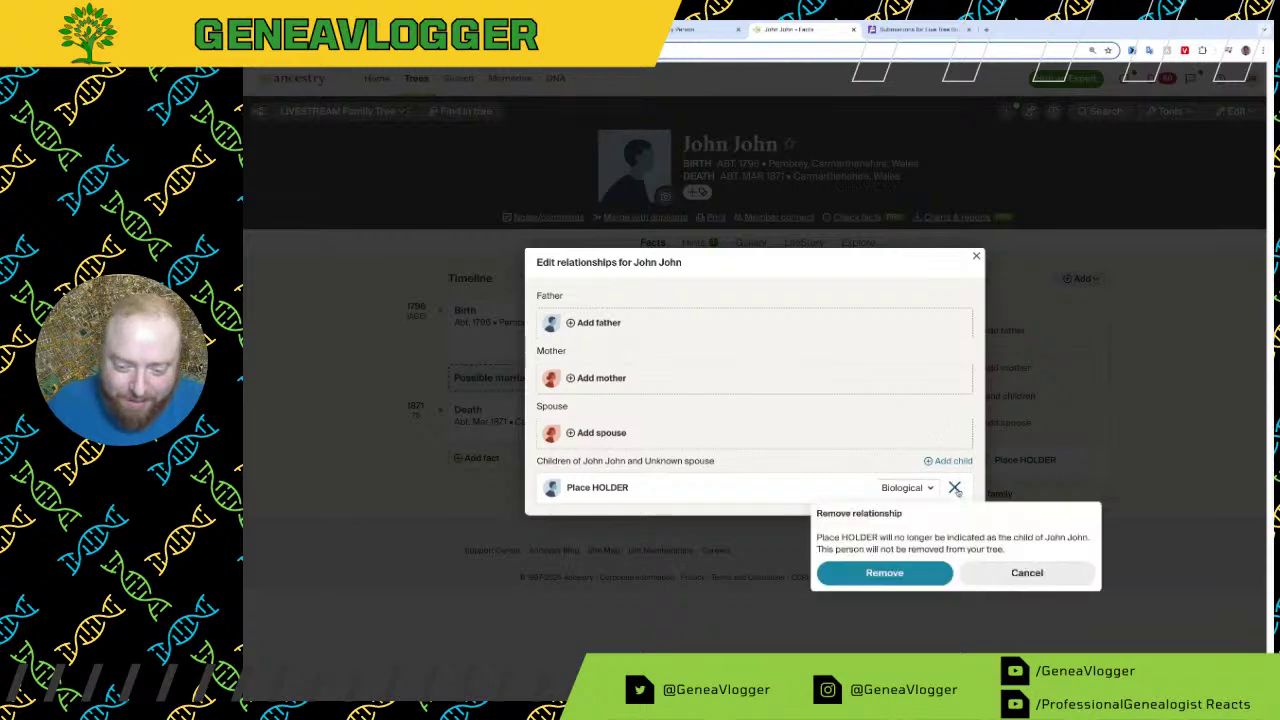
{"action": "left_click", "coordinate": [954, 487]}
{"action": "left_click", "coordinate": [905, 575]}
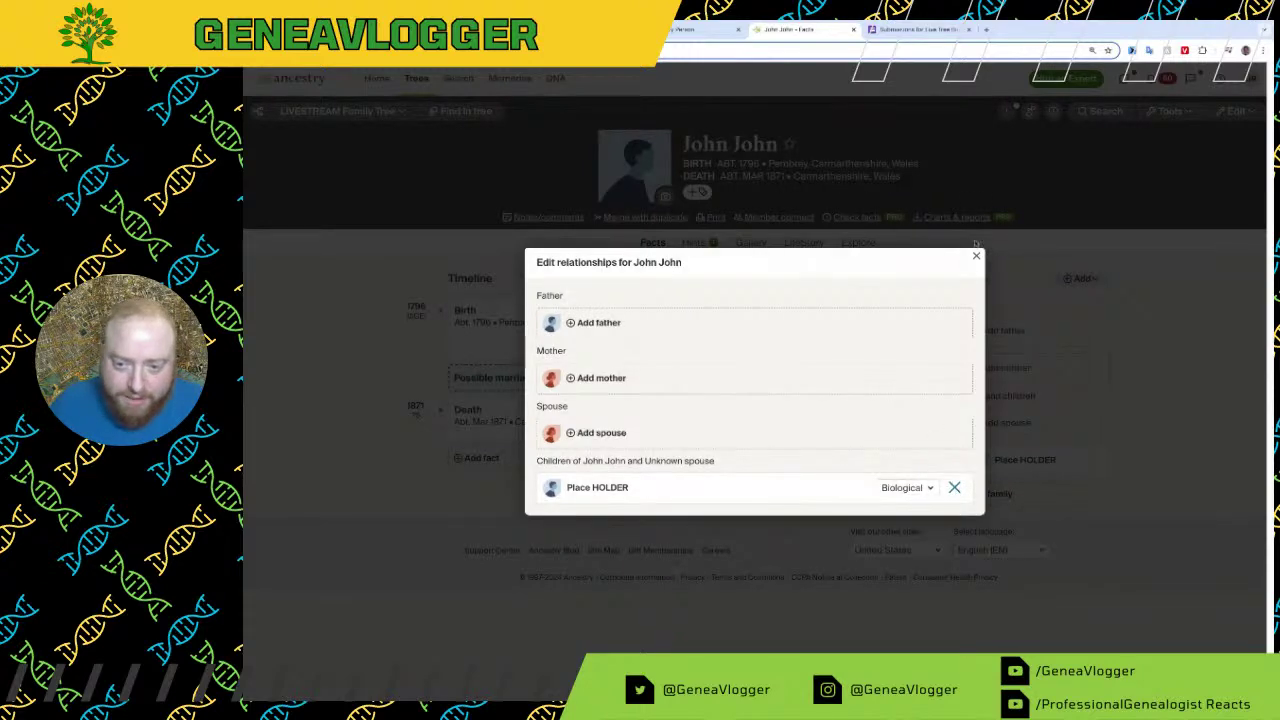
{"action": "left_click", "coordinate": [975, 257]}
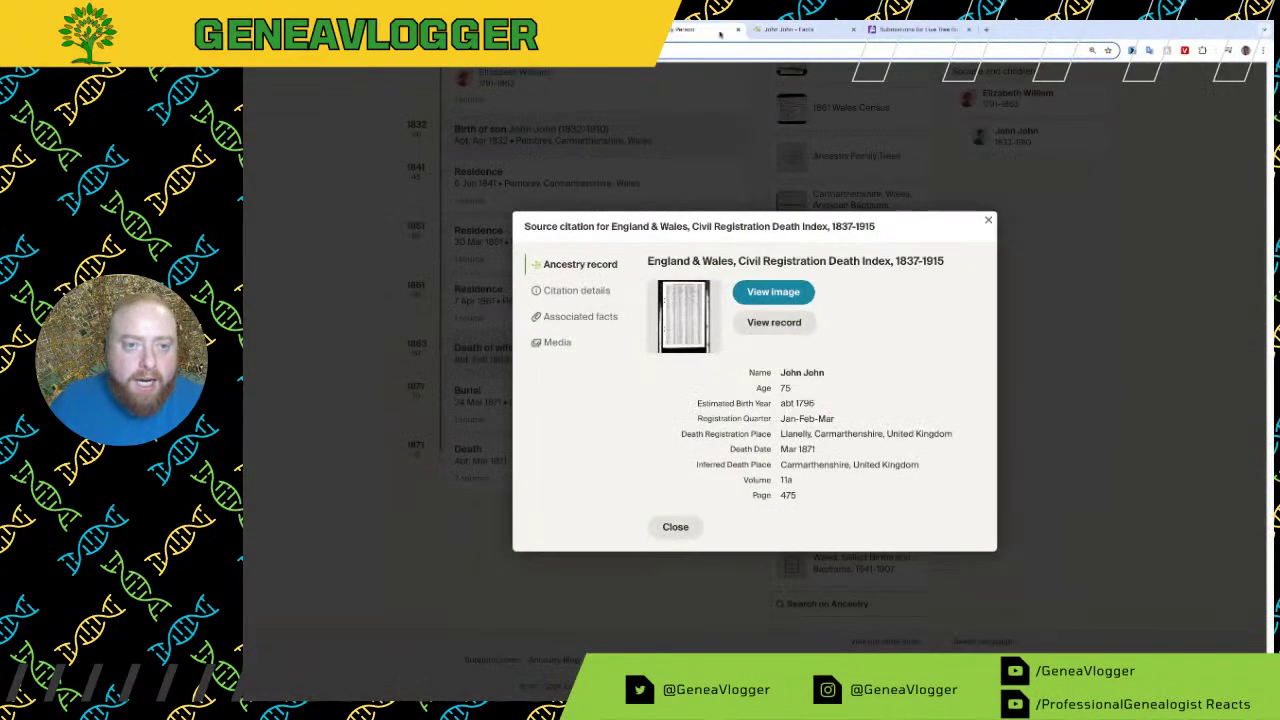
Step: Close the source citation on the original profile and begin adding a spouse in the livestream tree, entering the wife's first and maiden names
{"action": "left_click", "coordinate": [797, 30]}
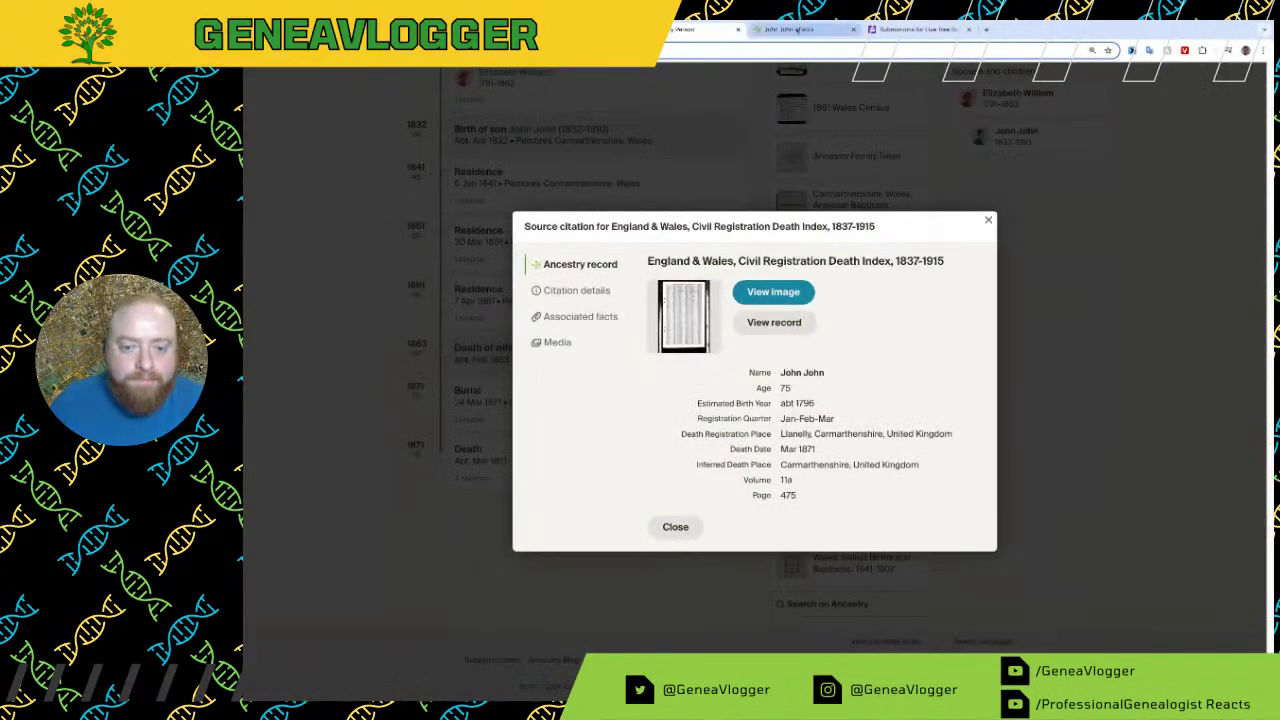
{"action": "left_click", "coordinate": [988, 220]}
{"action": "left_click", "coordinate": [787, 30]}
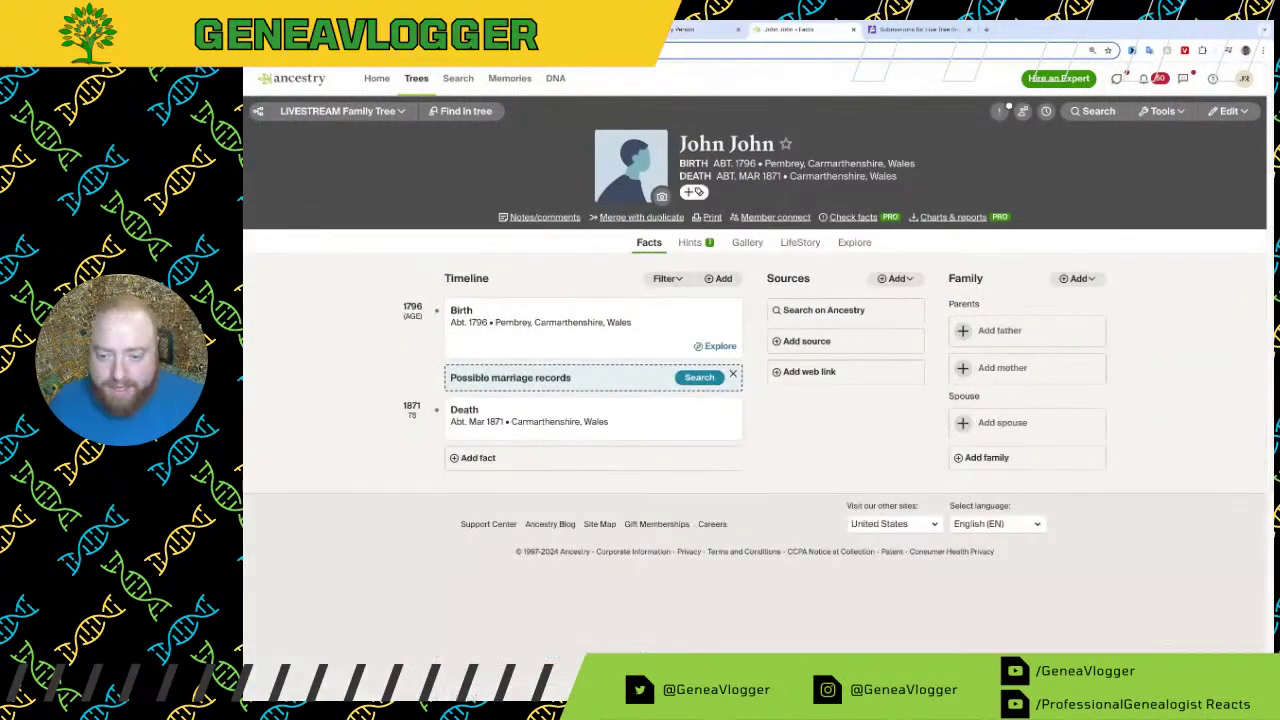
{"action": "left_click", "coordinate": [996, 424]}
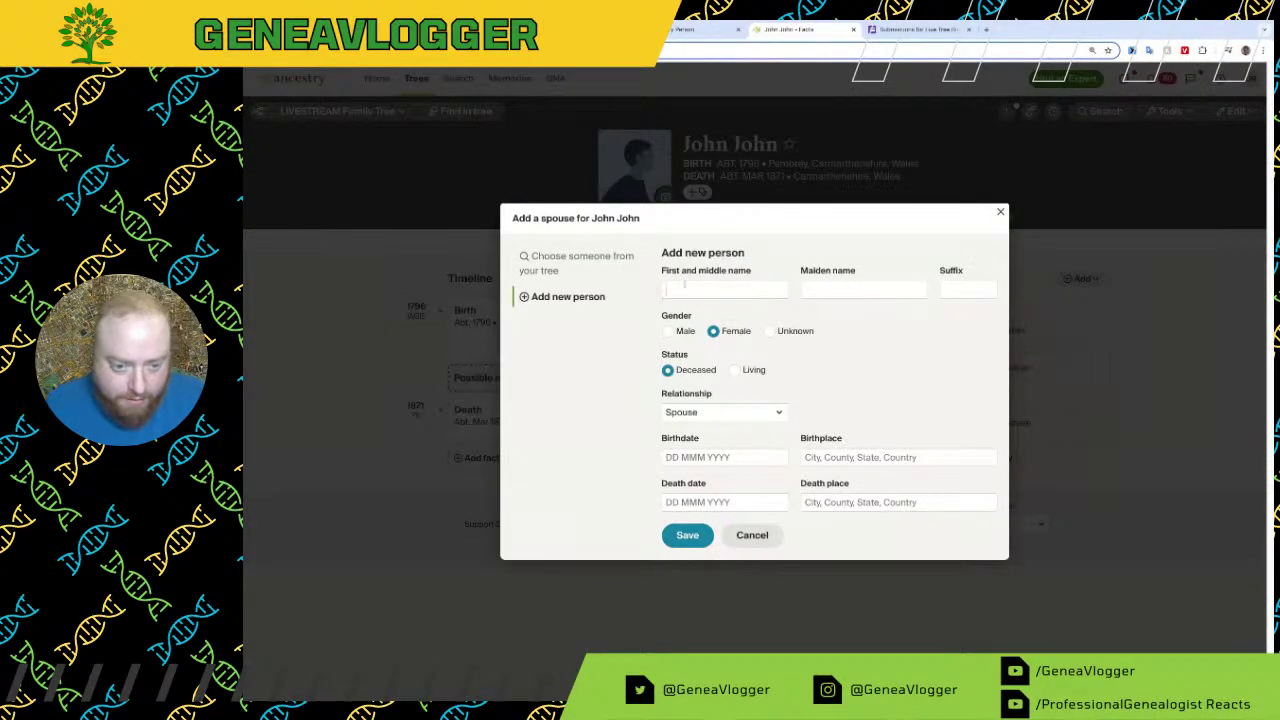
{"action": "left_click", "coordinate": [684, 289]}
{"action": "type", "text": "Elizabeth"}
{"action": "key", "text": "Tab"}
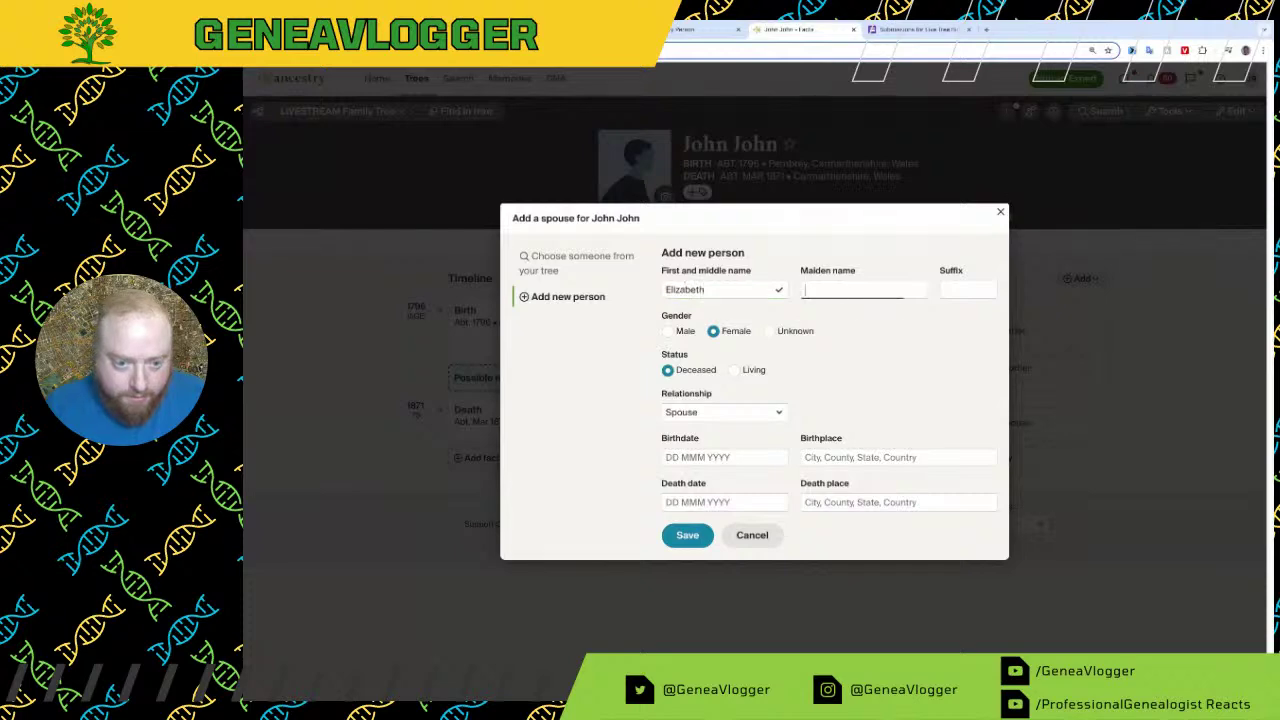
{"action": "type", "text": "Williams"}
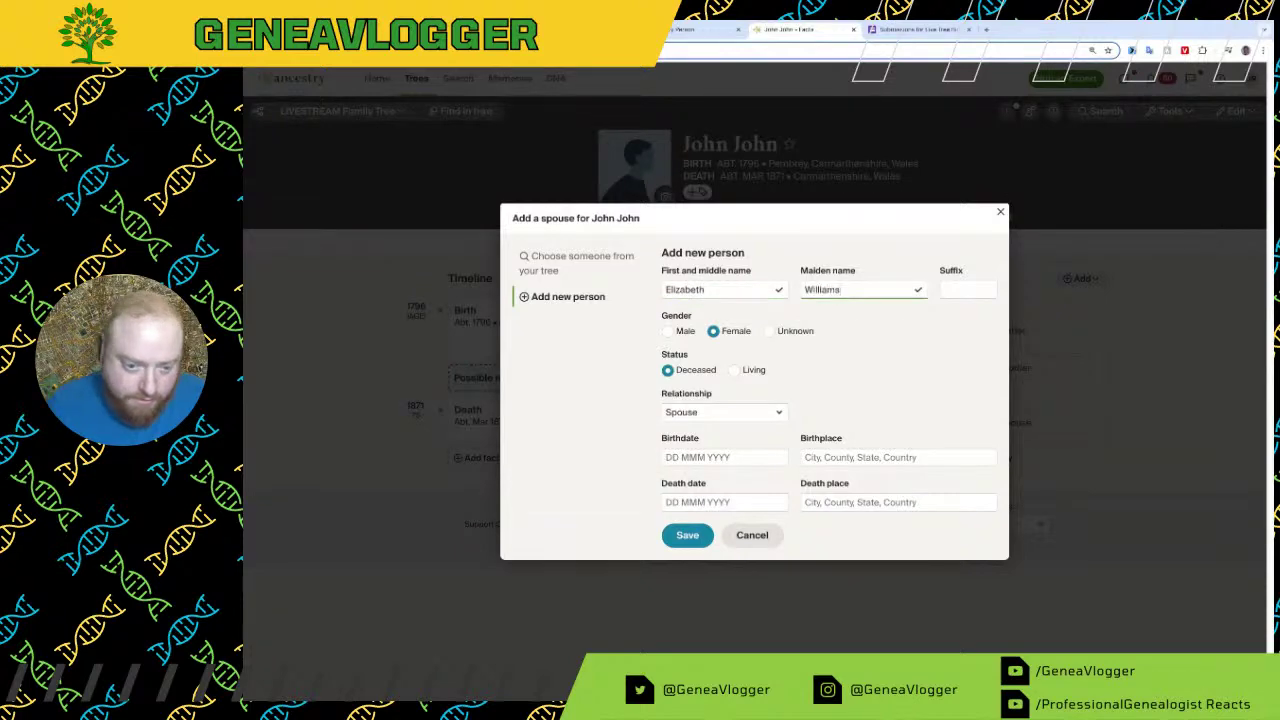
Step: Enter the wife's birth year from the original profile, set her death date to 1863, and save her as the ancestor's spouse
{"action": "left_click", "coordinate": [773, 33]}
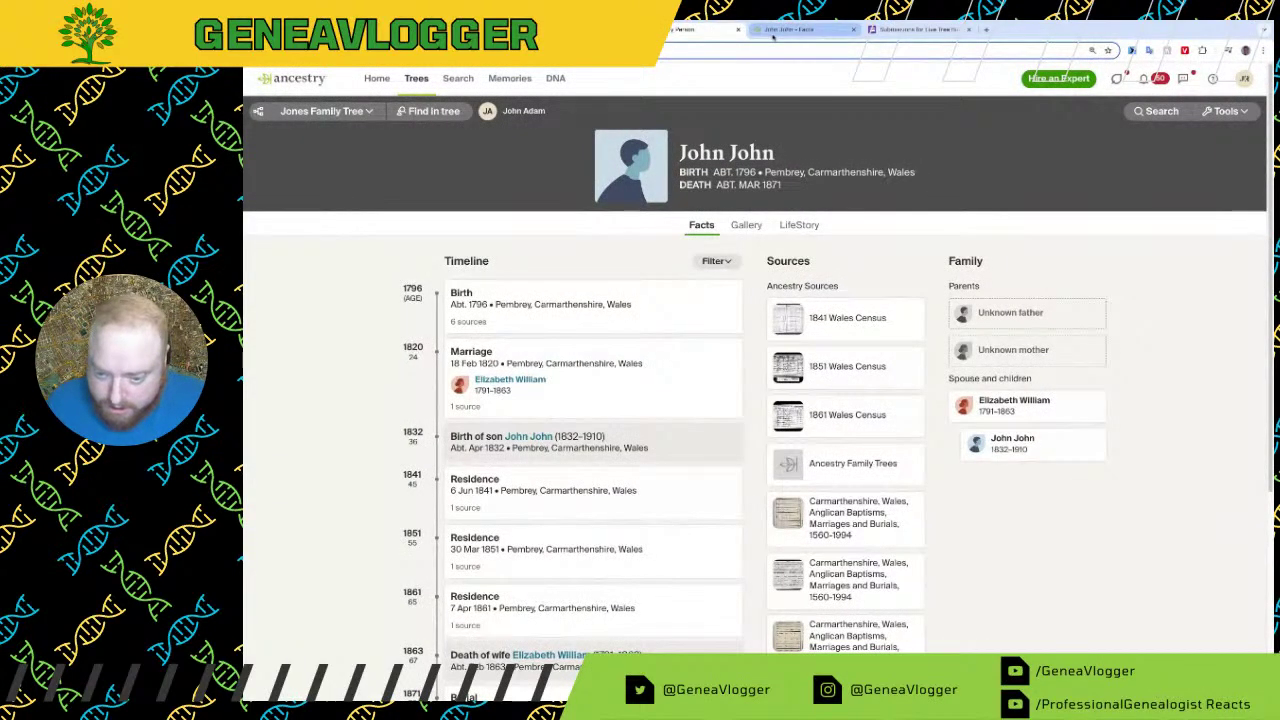
{"action": "left_click", "coordinate": [705, 29]}
{"action": "left_click", "coordinate": [725, 457]}
{"action": "type", "text": "1791"}
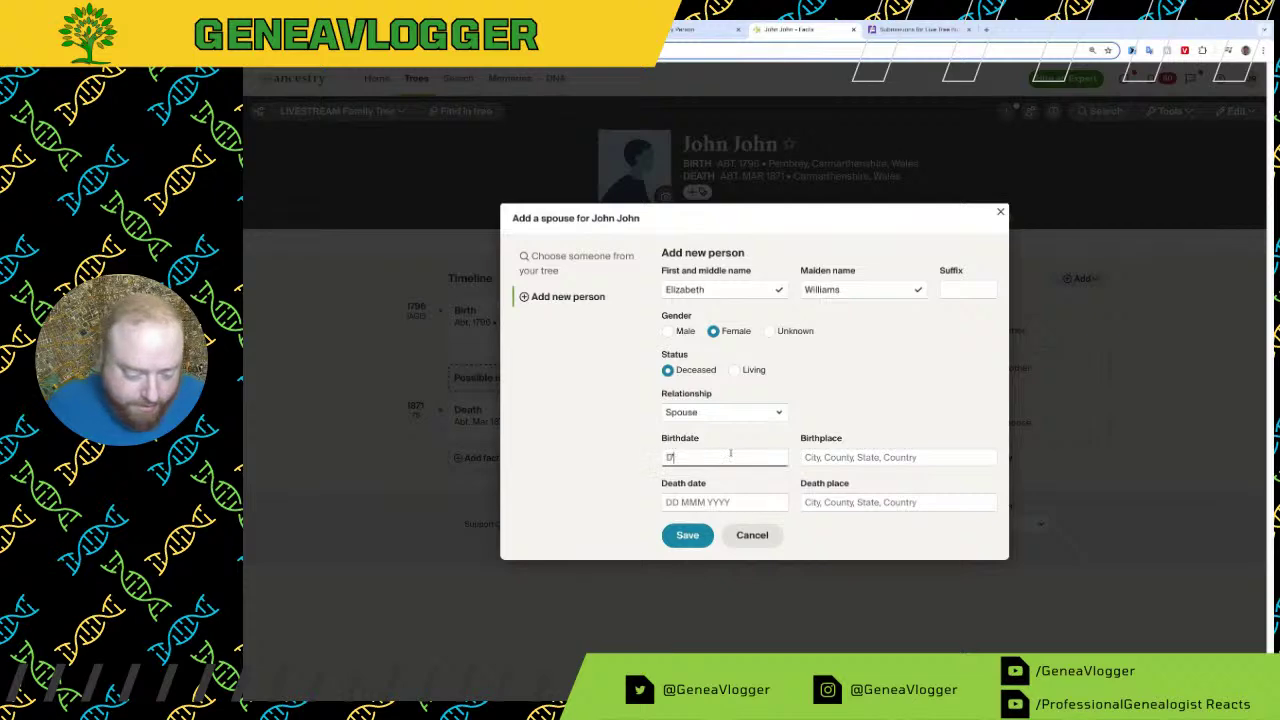
{"action": "key", "text": "Tab"}
{"action": "type", "text": "1863"}
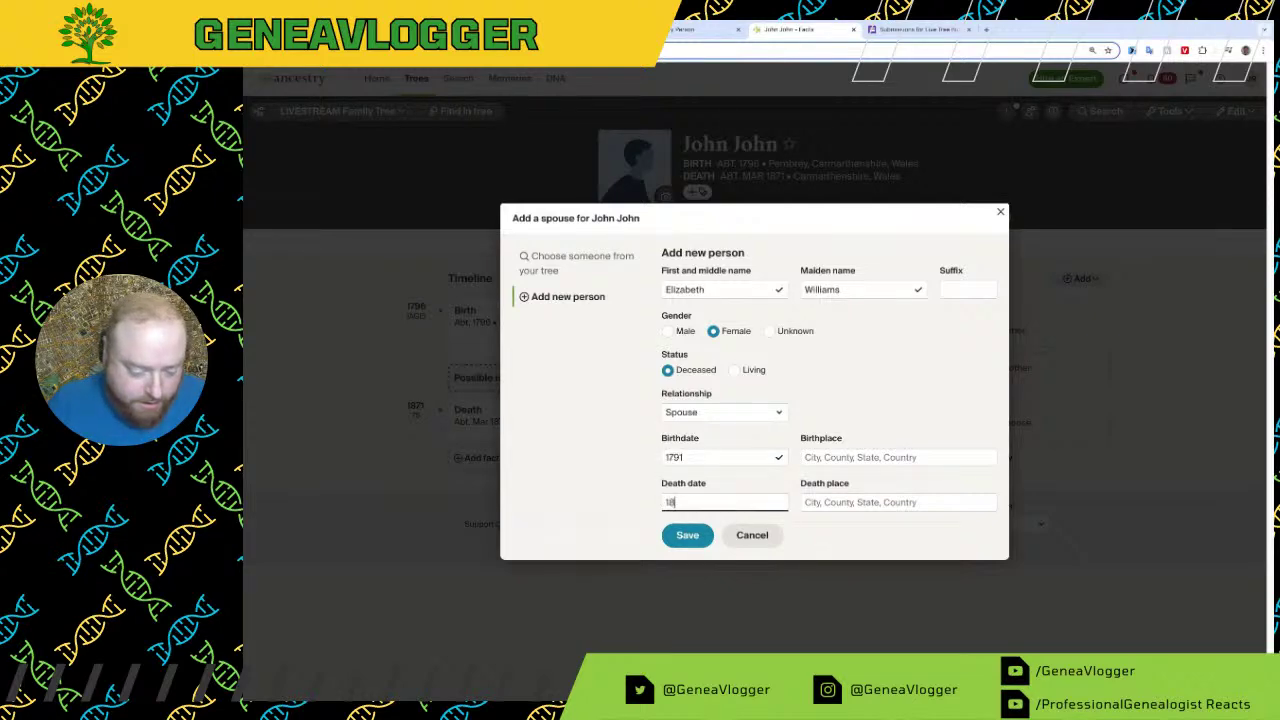
{"action": "left_click", "coordinate": [688, 535]}
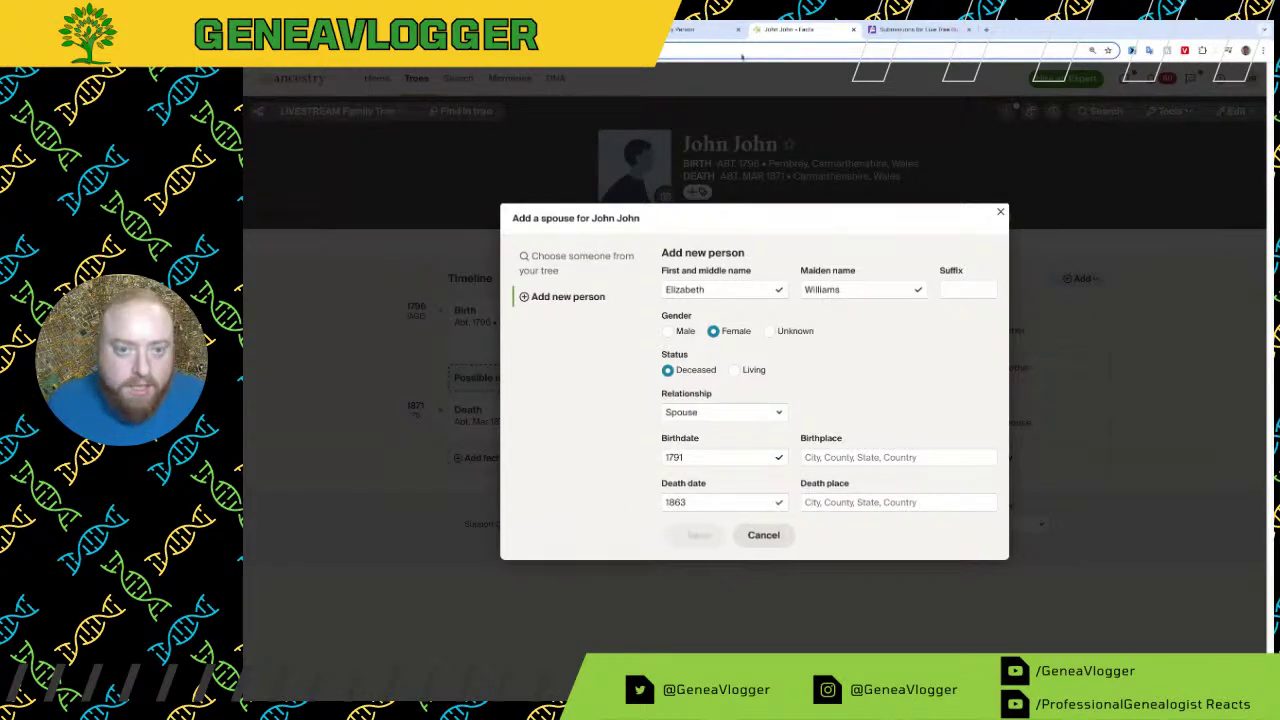
{"action": "left_click", "coordinate": [790, 29]}
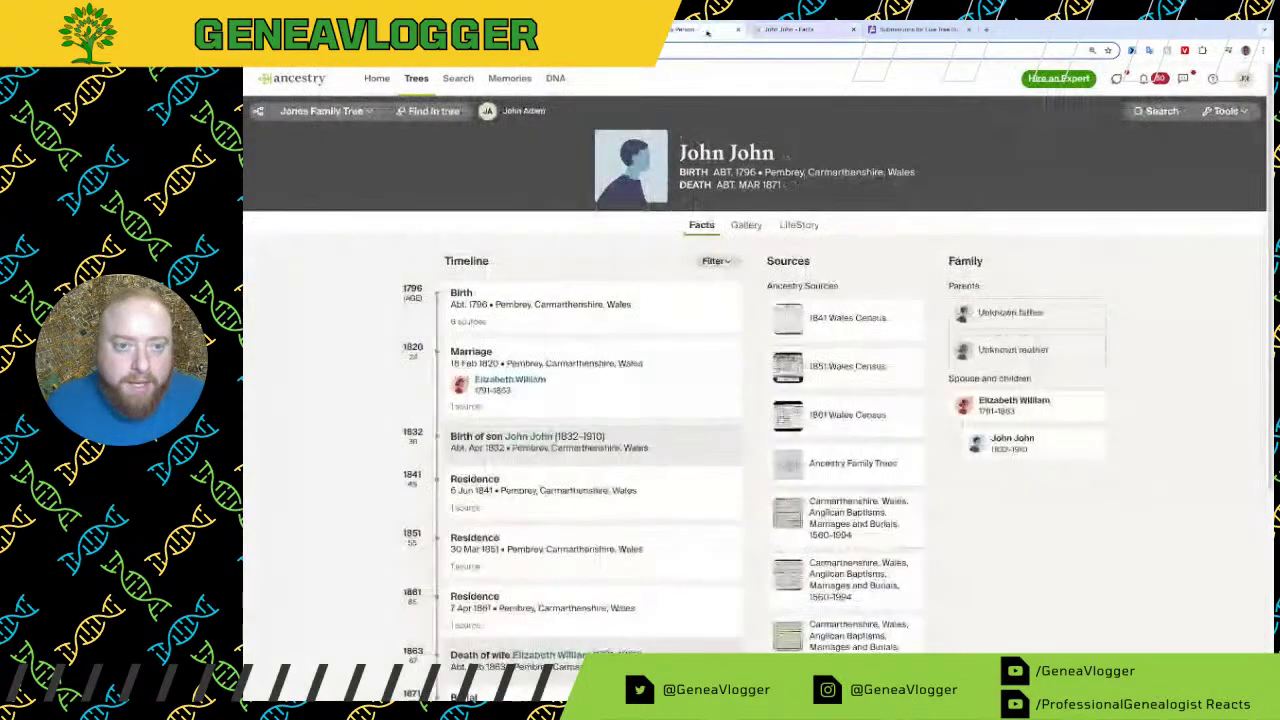
Step: Add a son to the ancestor and his wife in the livestream tree, entering his first name, birth year and death date 1910, and save him
{"action": "left_click", "coordinate": [790, 29]}
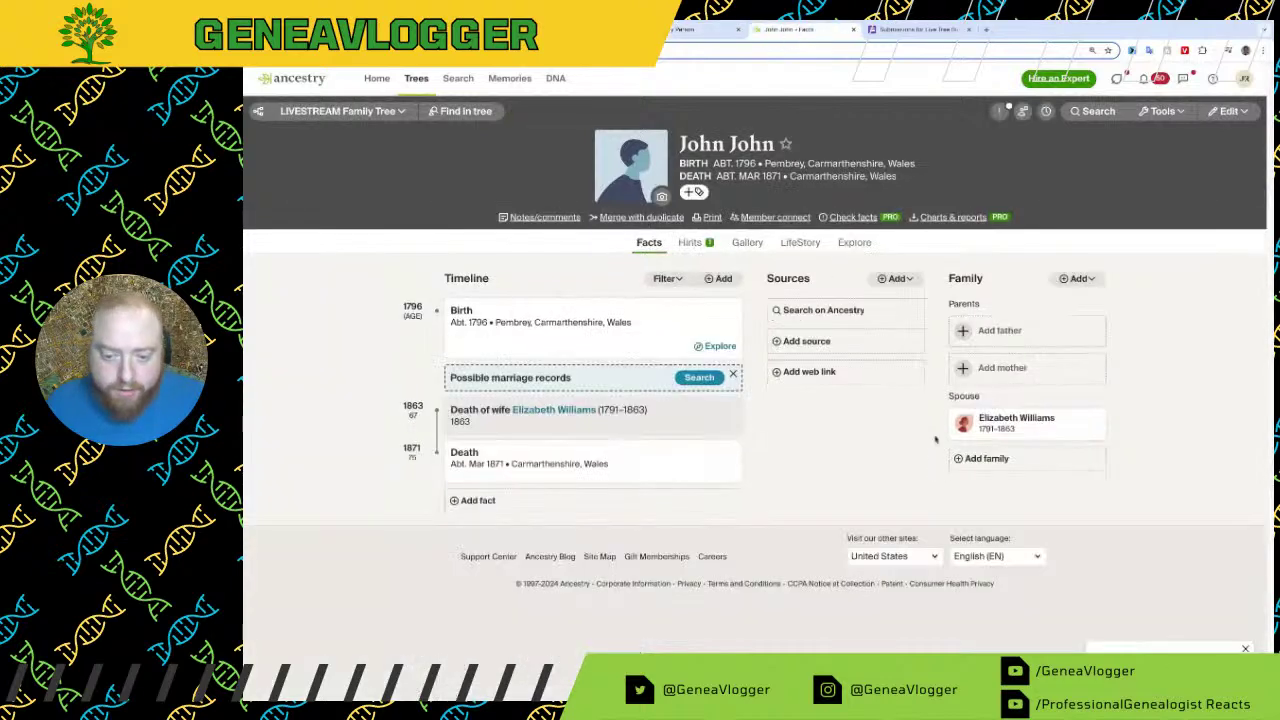
{"action": "left_click", "coordinate": [1019, 460]}
{"action": "left_click", "coordinate": [1023, 403]}
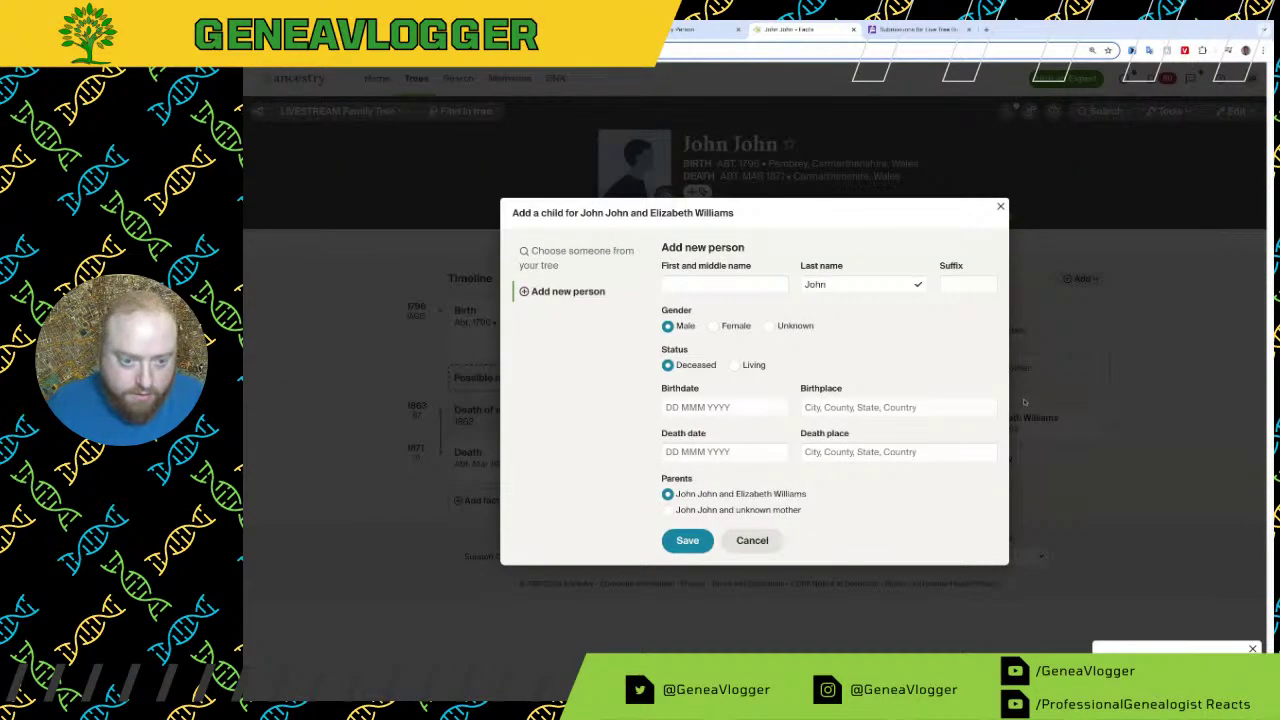
{"action": "left_click", "coordinate": [733, 284]}
{"action": "type", "text": "John"}
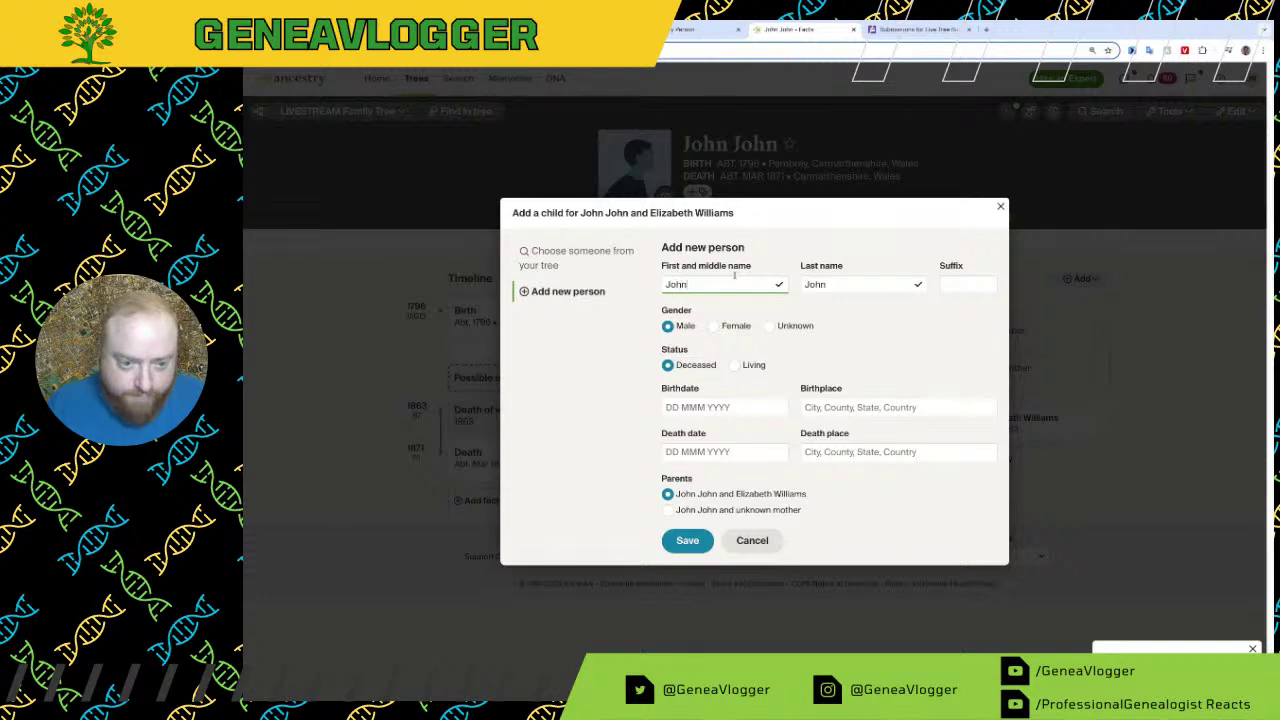
{"action": "left_click", "coordinate": [721, 405]}
{"action": "type", "text": "1832"}
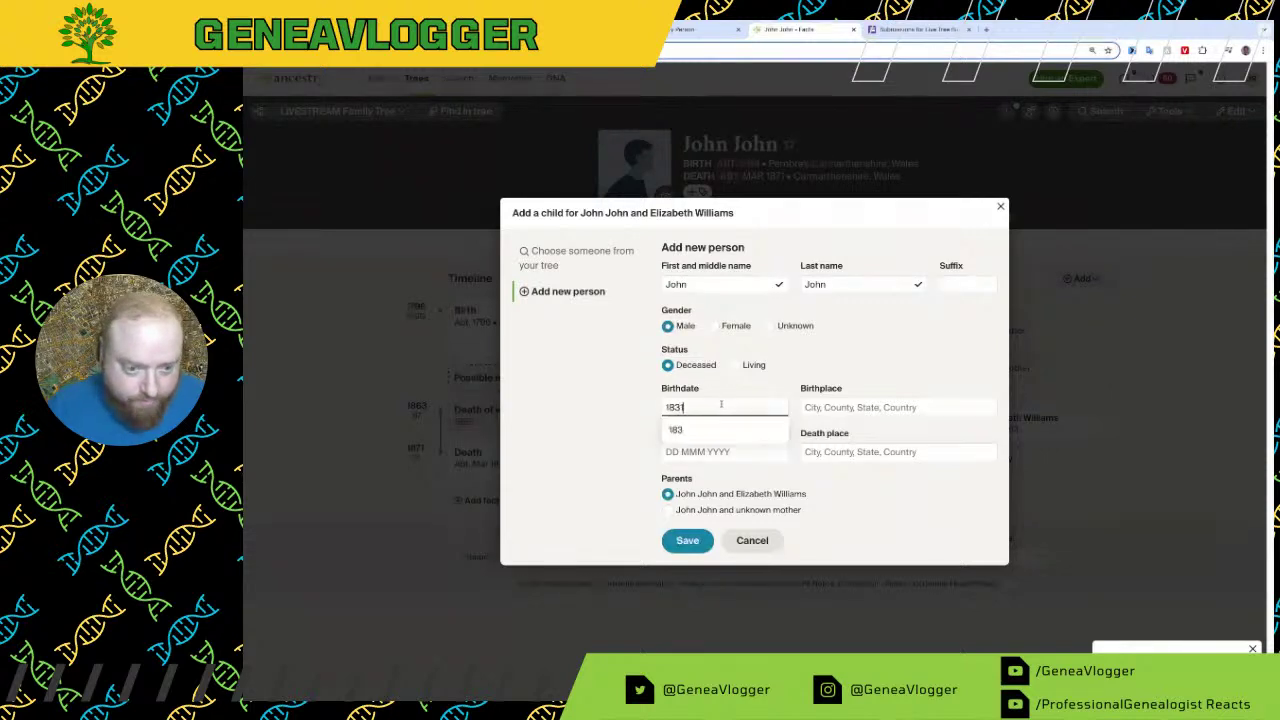
{"action": "left_click", "coordinate": [721, 451]}
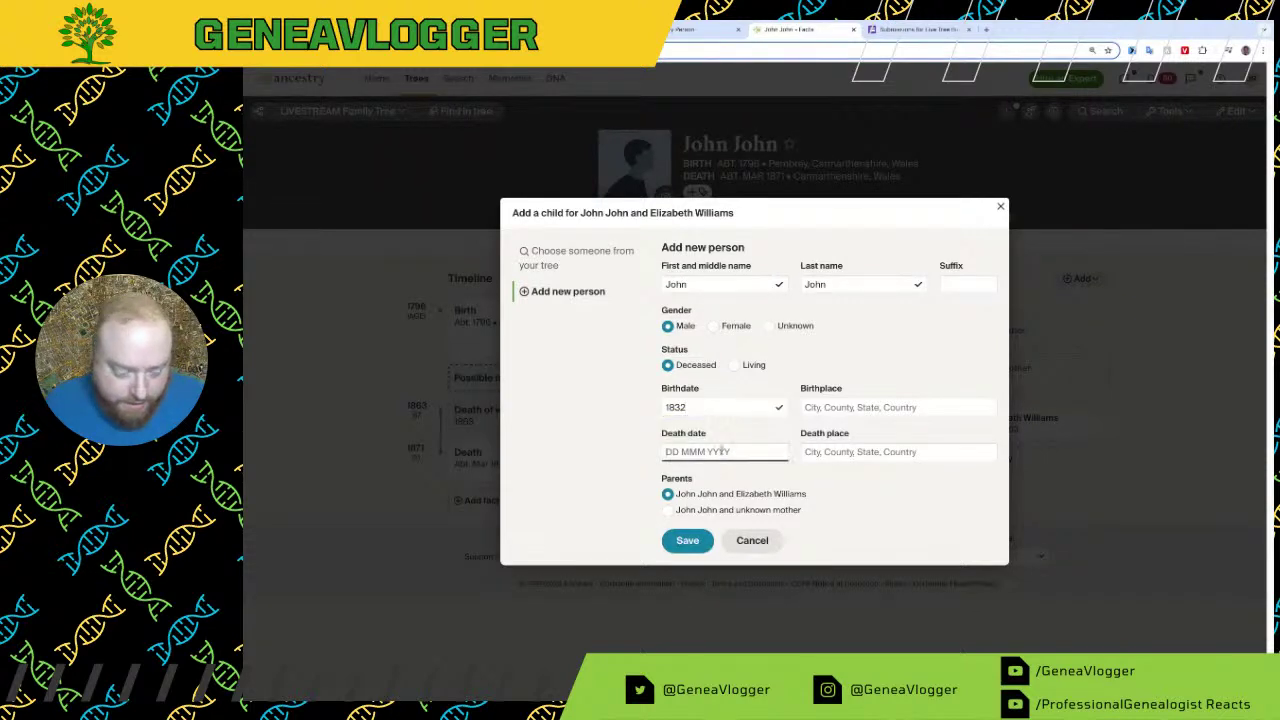
{"action": "type", "text": "1910"}
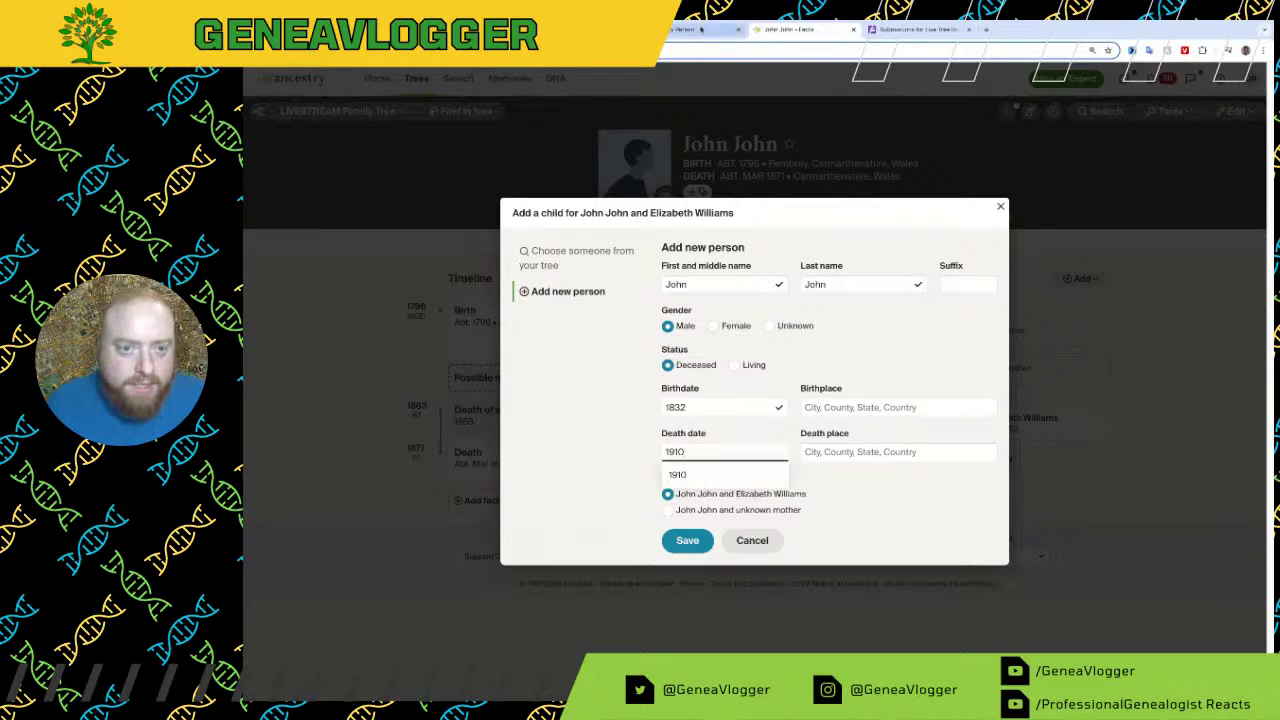
{"action": "key", "text": "Return"}
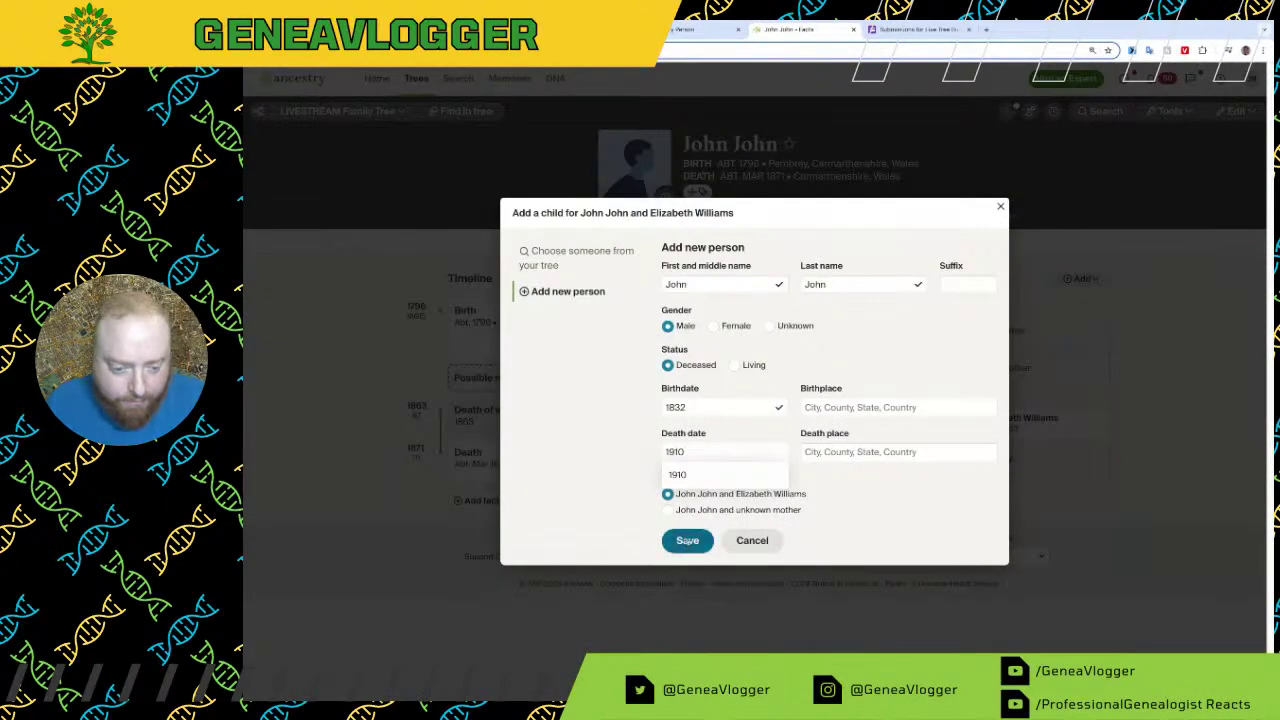
{"action": "left_click", "coordinate": [689, 540]}
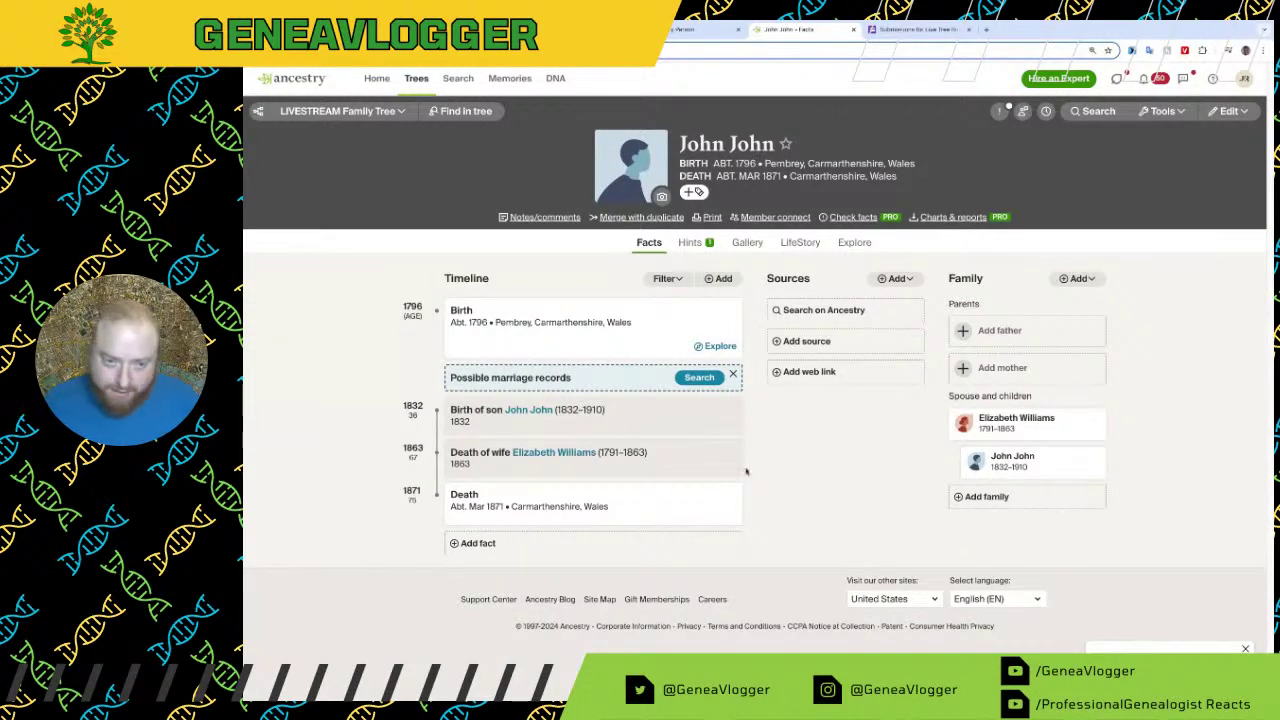
Step: Add a father for the ancestor, entering his first name and replacing the surname with an underscore placeholder, and save him
{"action": "left_click", "coordinate": [985, 330]}
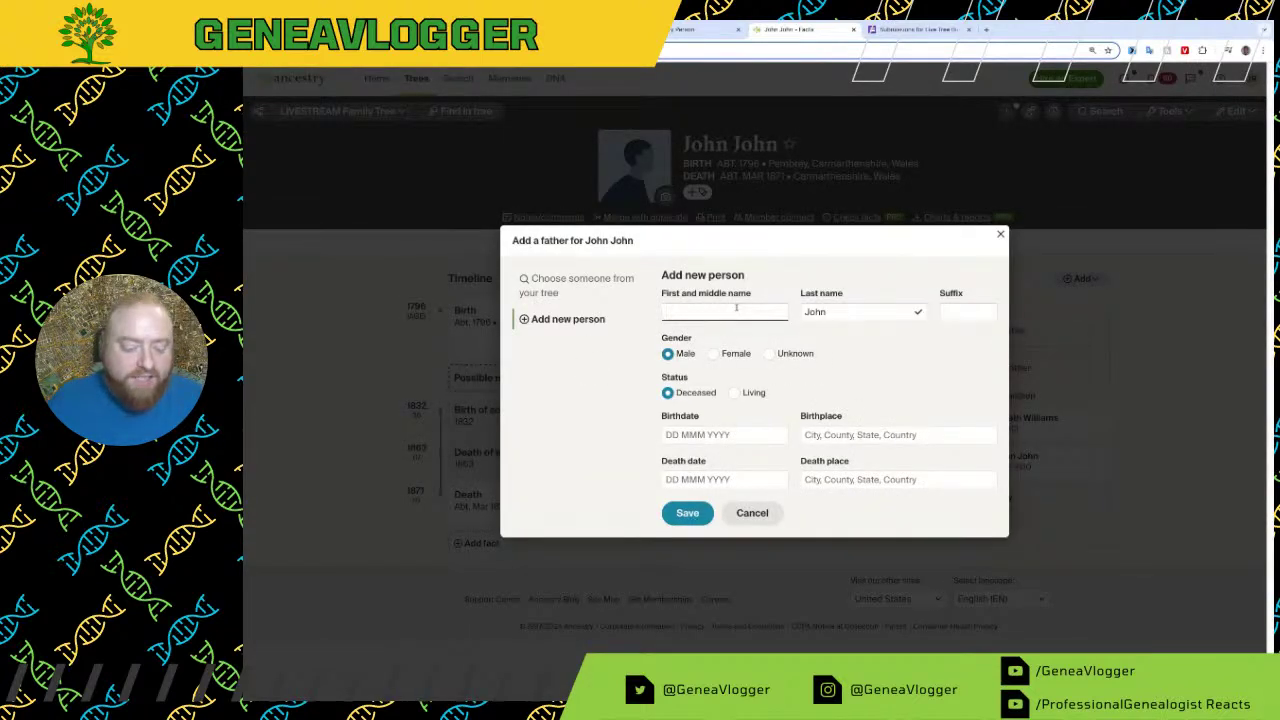
{"action": "type", "text": "John"}
{"action": "key", "text": "Tab"}
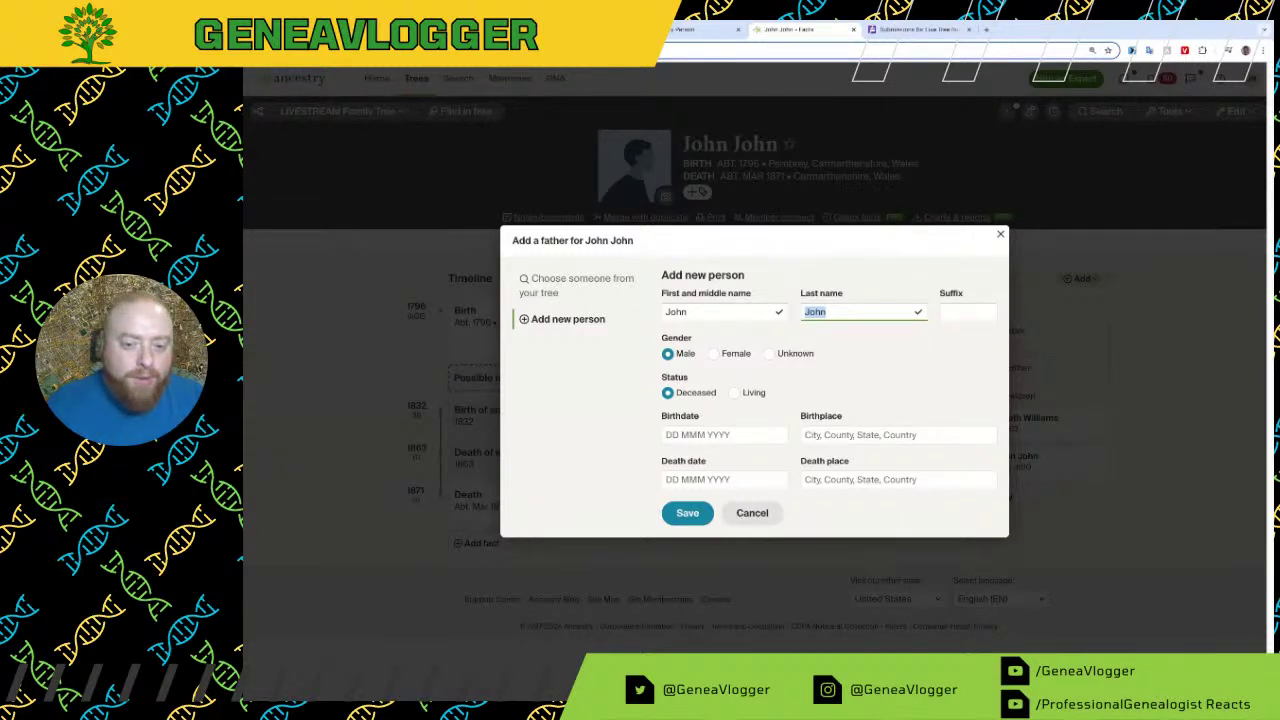
{"action": "key", "text": "BackSpace"}
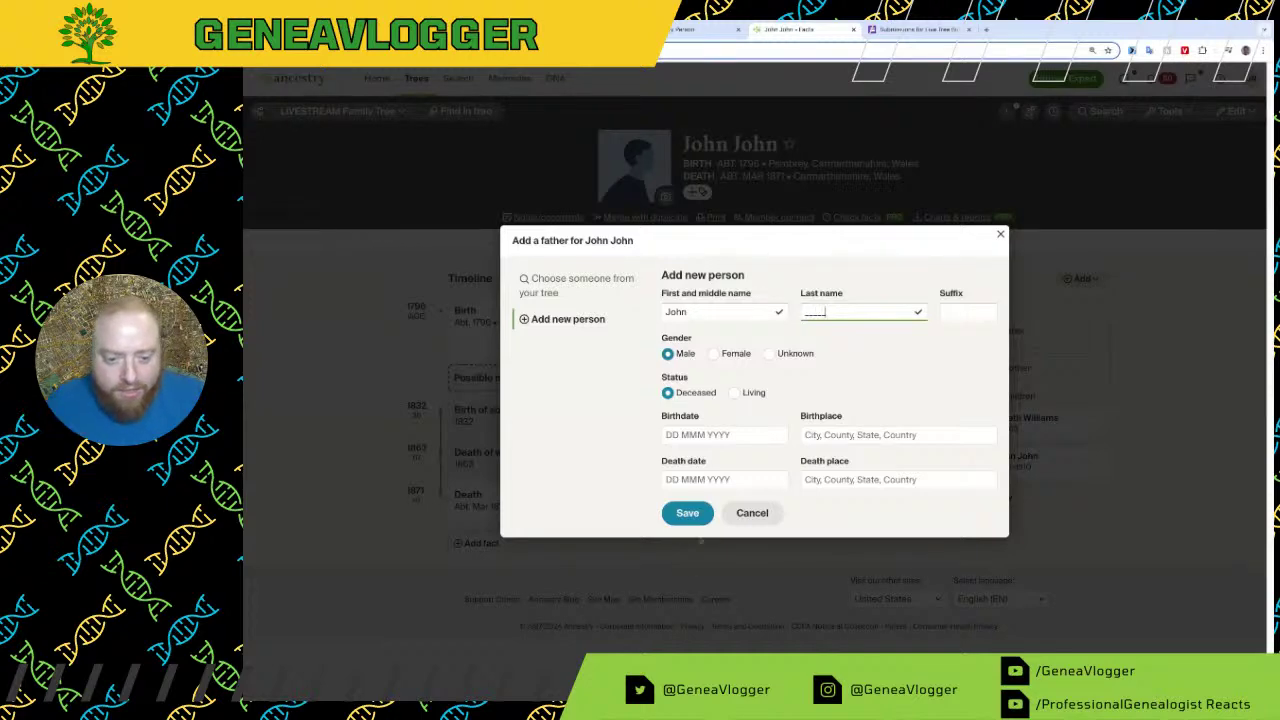
{"action": "left_click", "coordinate": [695, 516]}
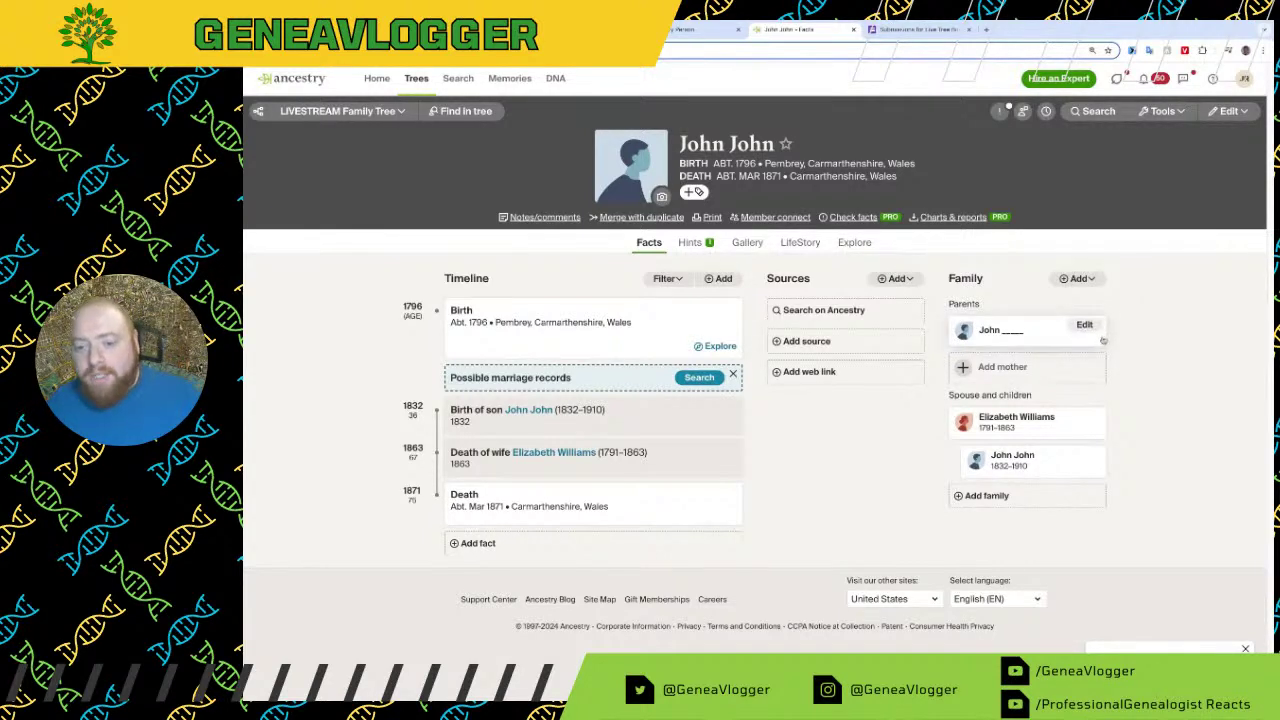
Step: Add a mother for the ancestor with an underscore placeholder as first name and the ancestor's surname as maiden name, and save her
{"action": "left_click", "coordinate": [1002, 367]}
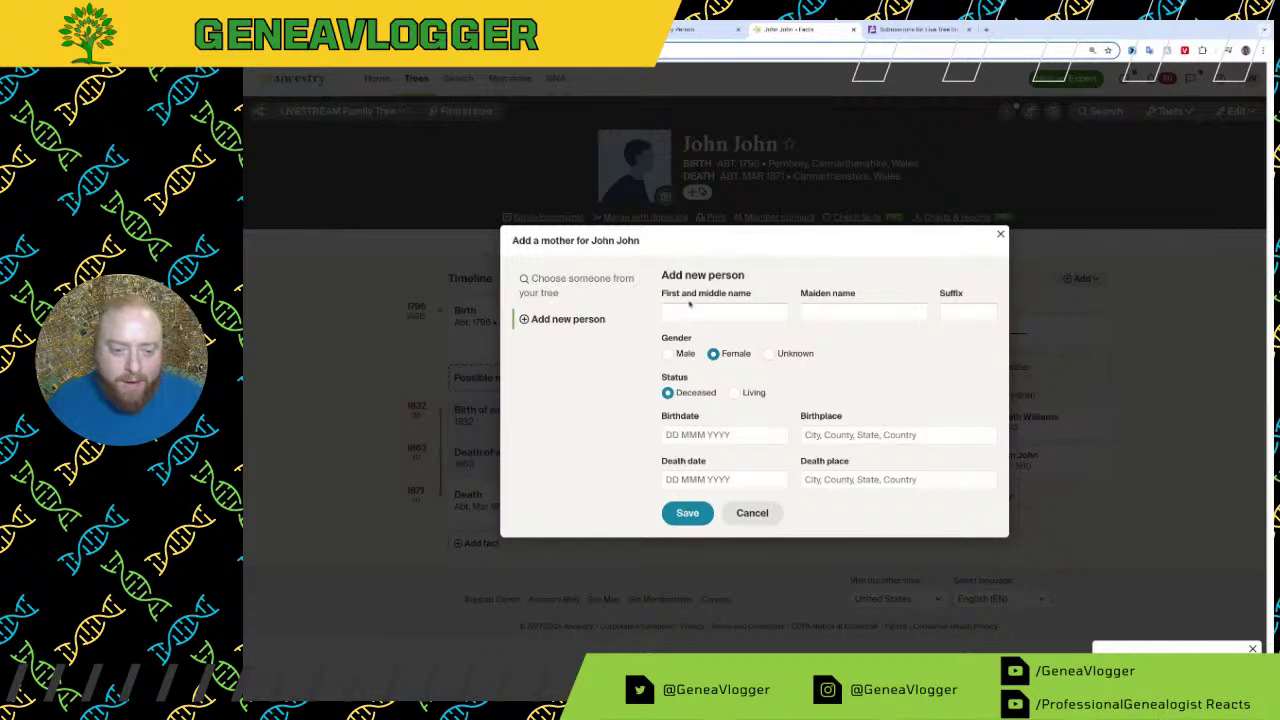
{"action": "left_click", "coordinate": [688, 311]}
{"action": "type", "text": "____"}
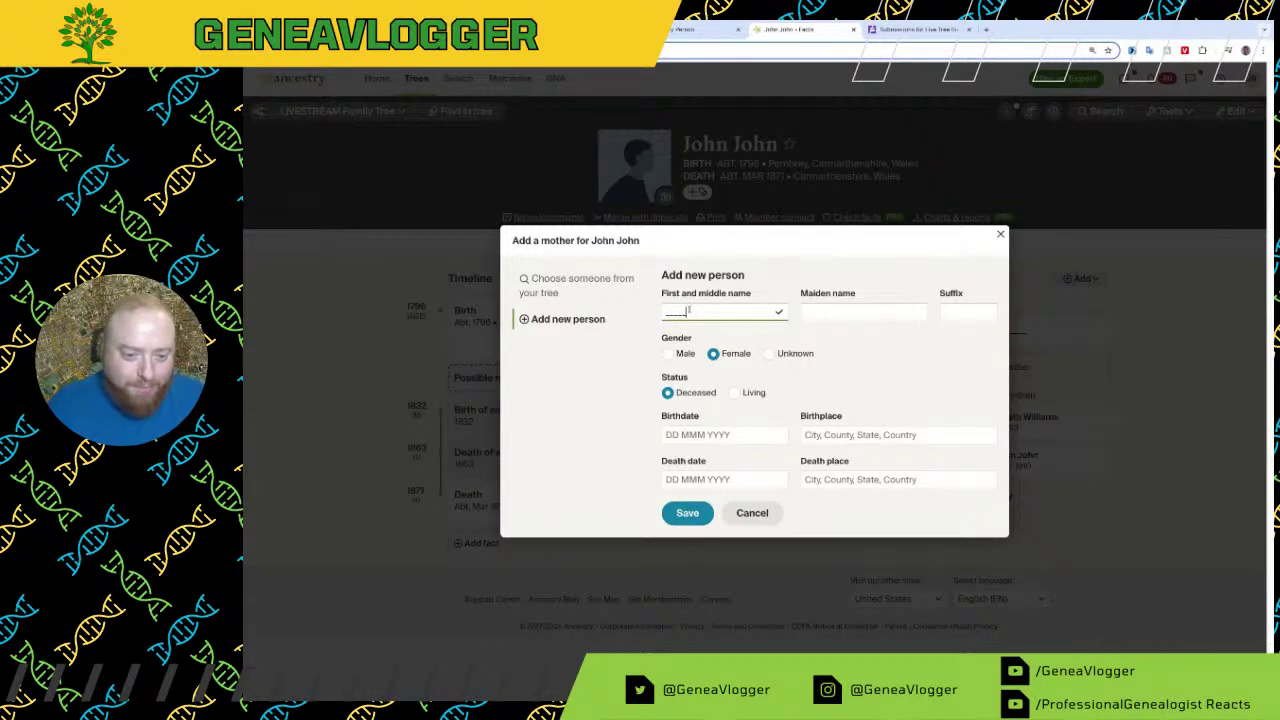
{"action": "key", "text": "Tab"}
{"action": "type", "text": "John"}
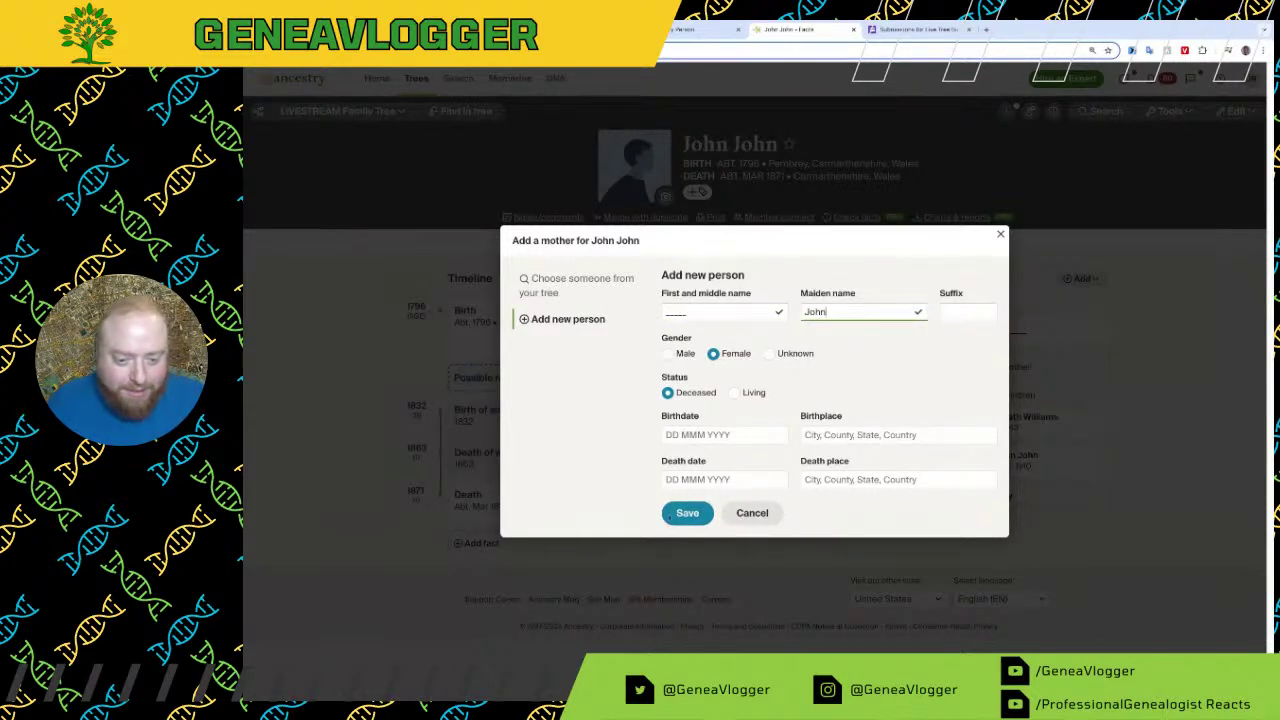
{"action": "left_click", "coordinate": [687, 512]}
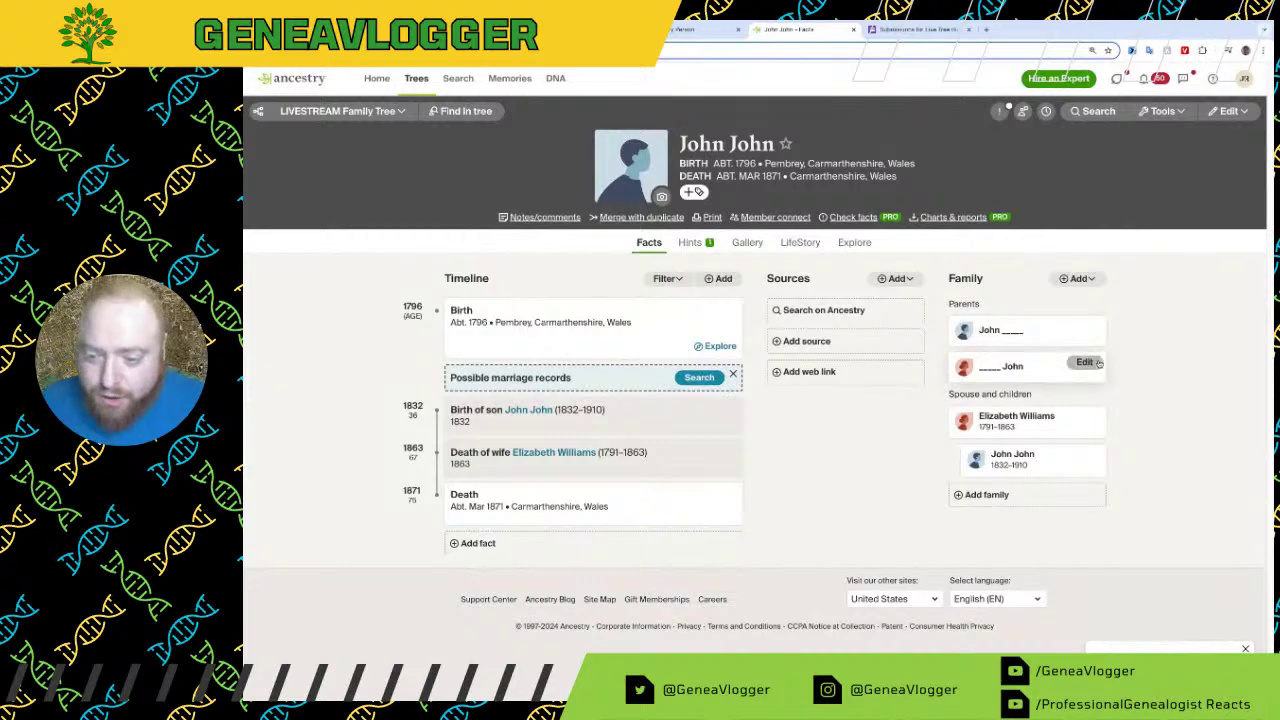
Step: Open the new placeholder mother's profile and permanently delete her from the tree
{"action": "left_click", "coordinate": [1085, 364]}
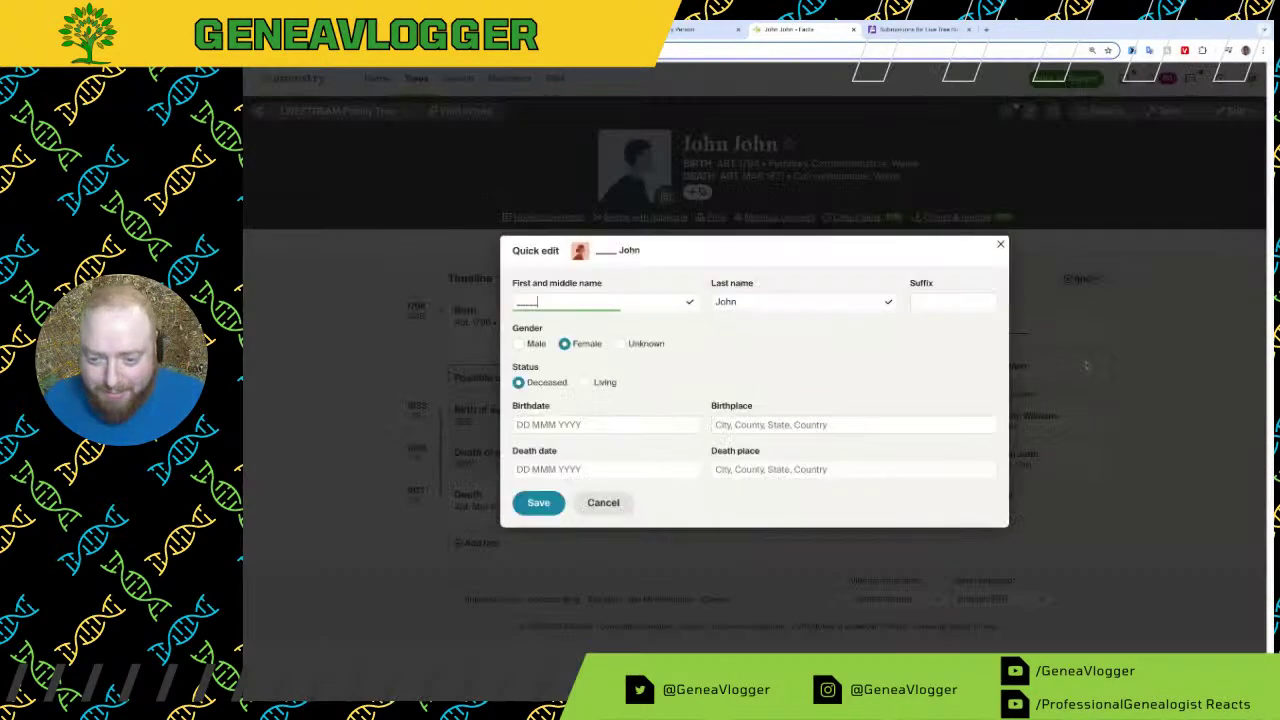
{"action": "left_click", "coordinate": [603, 502]}
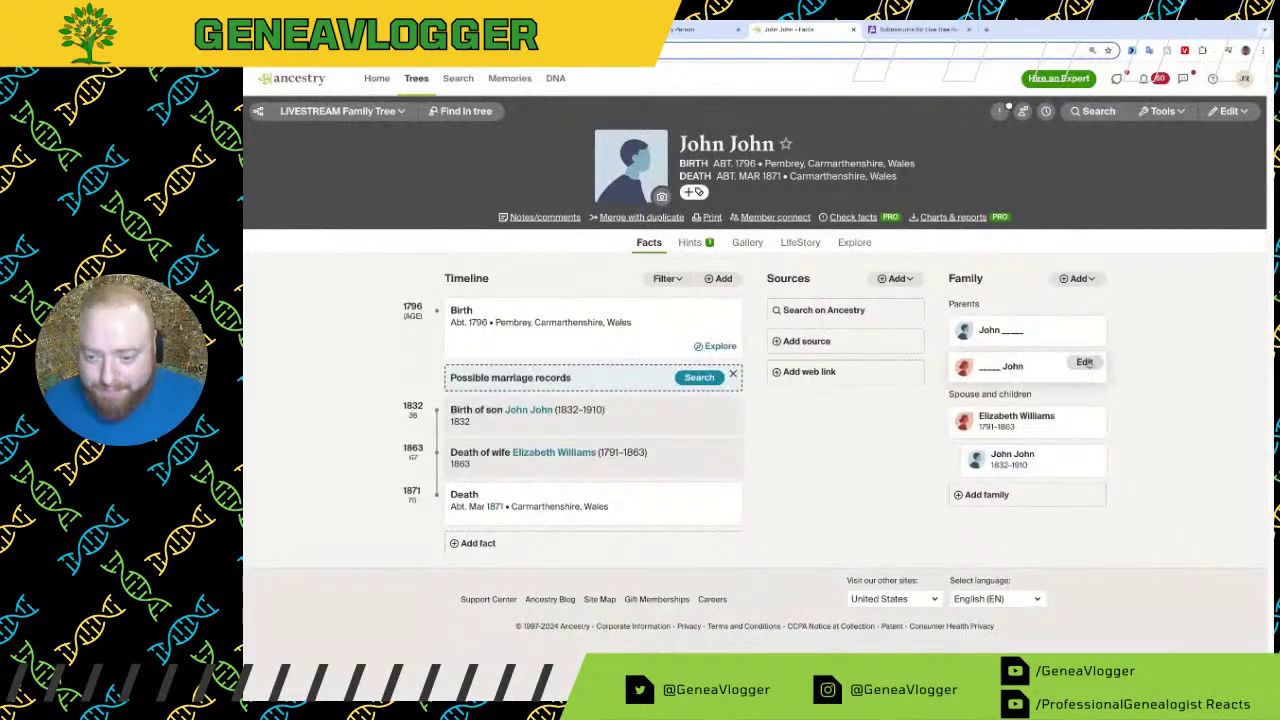
{"action": "left_click", "coordinate": [1085, 364]}
{"action": "key", "text": "Return"}
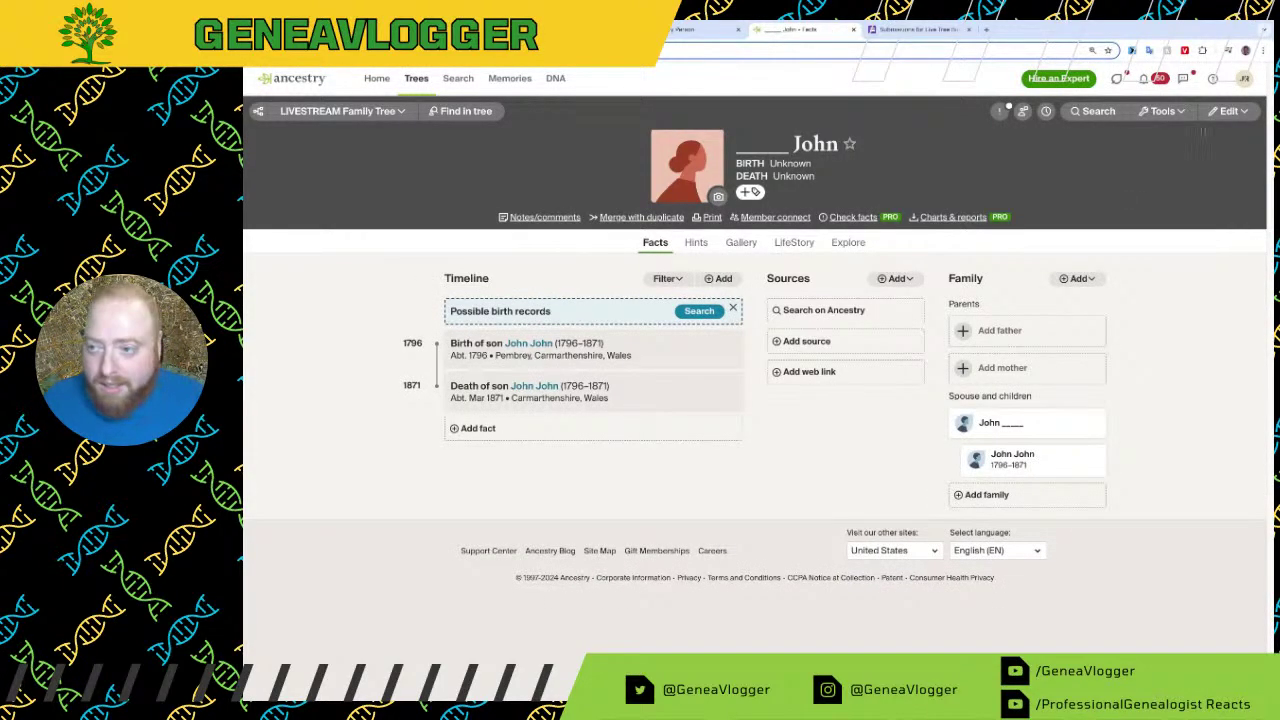
{"action": "left_click", "coordinate": [1230, 111]}
{"action": "left_click", "coordinate": [1222, 187]}
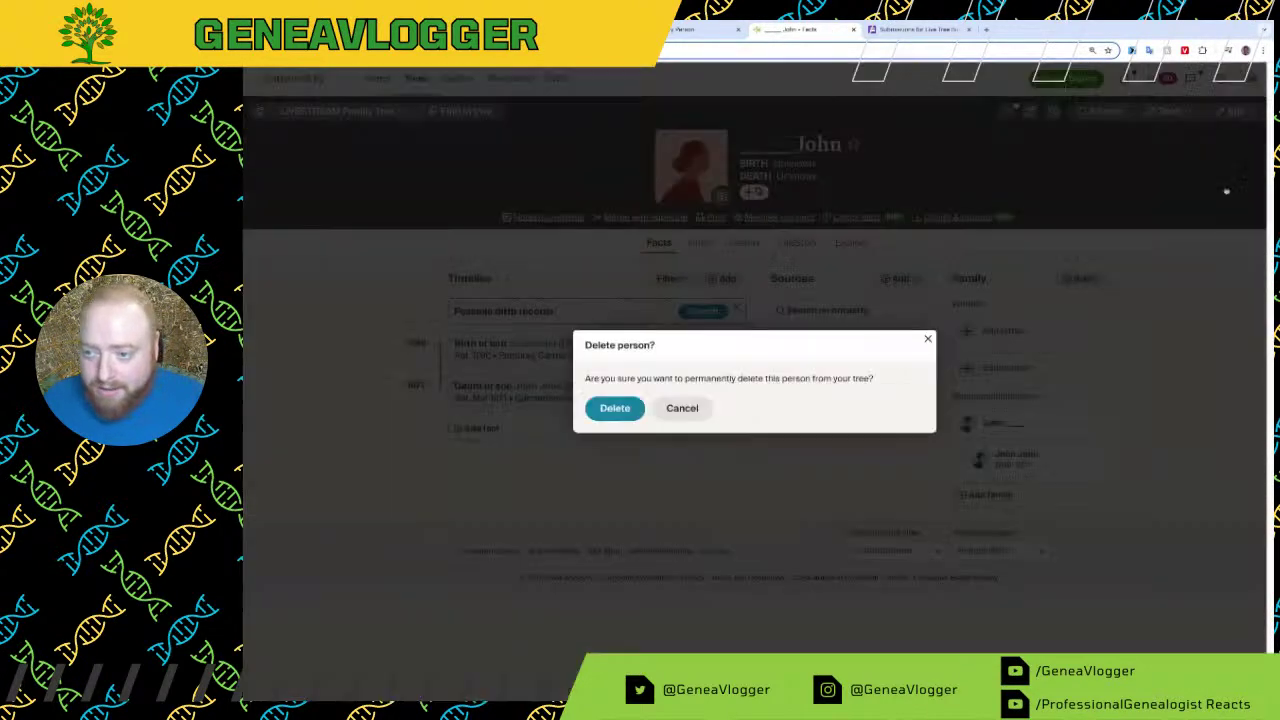
{"action": "left_click", "coordinate": [614, 410]}
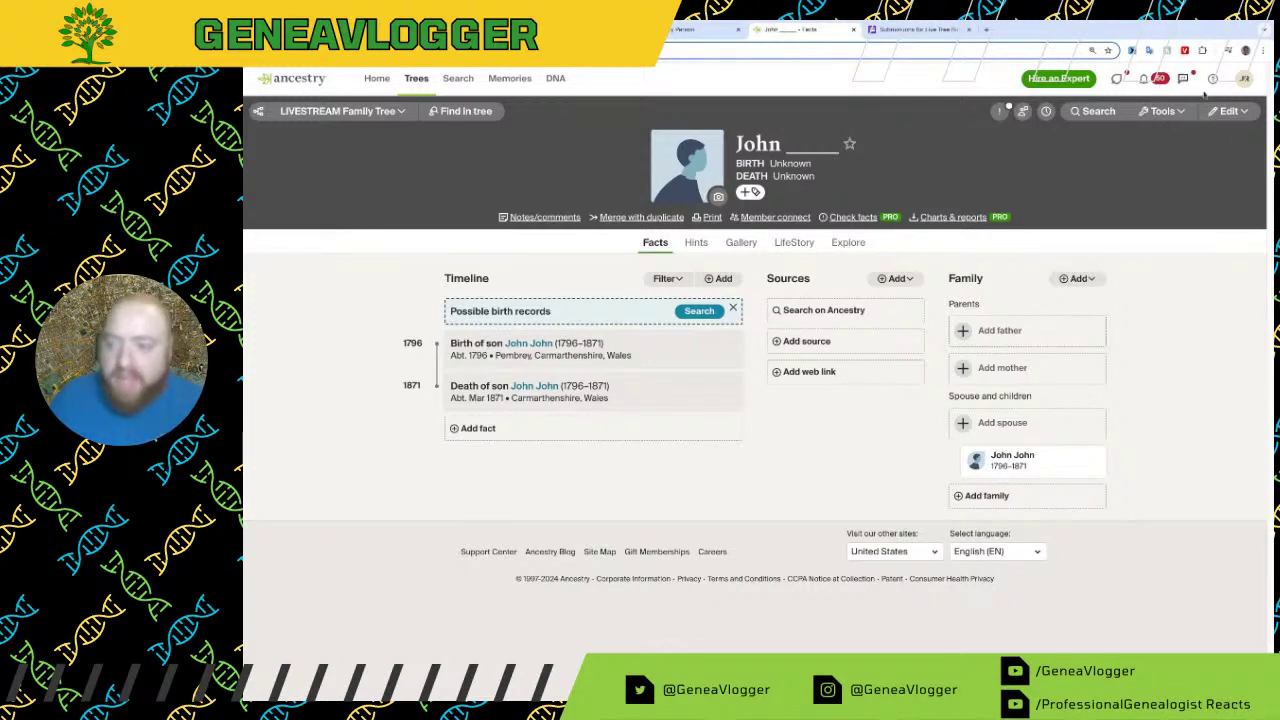
Step: Apply the Hypothesis, Unverified and Actively Researching research status tags to the father with the placeholder surname
{"action": "left_click", "coordinate": [1163, 112]}
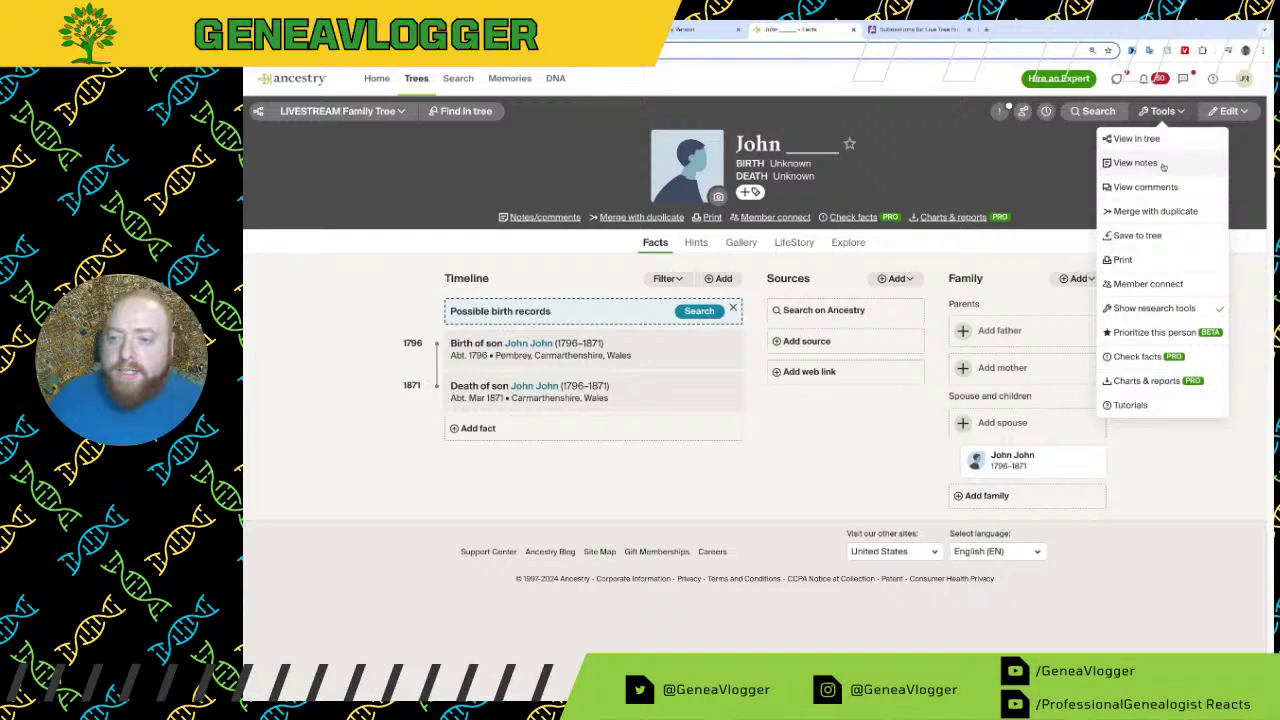
{"action": "left_click", "coordinate": [1162, 166]}
{"action": "left_click", "coordinate": [1080, 128]}
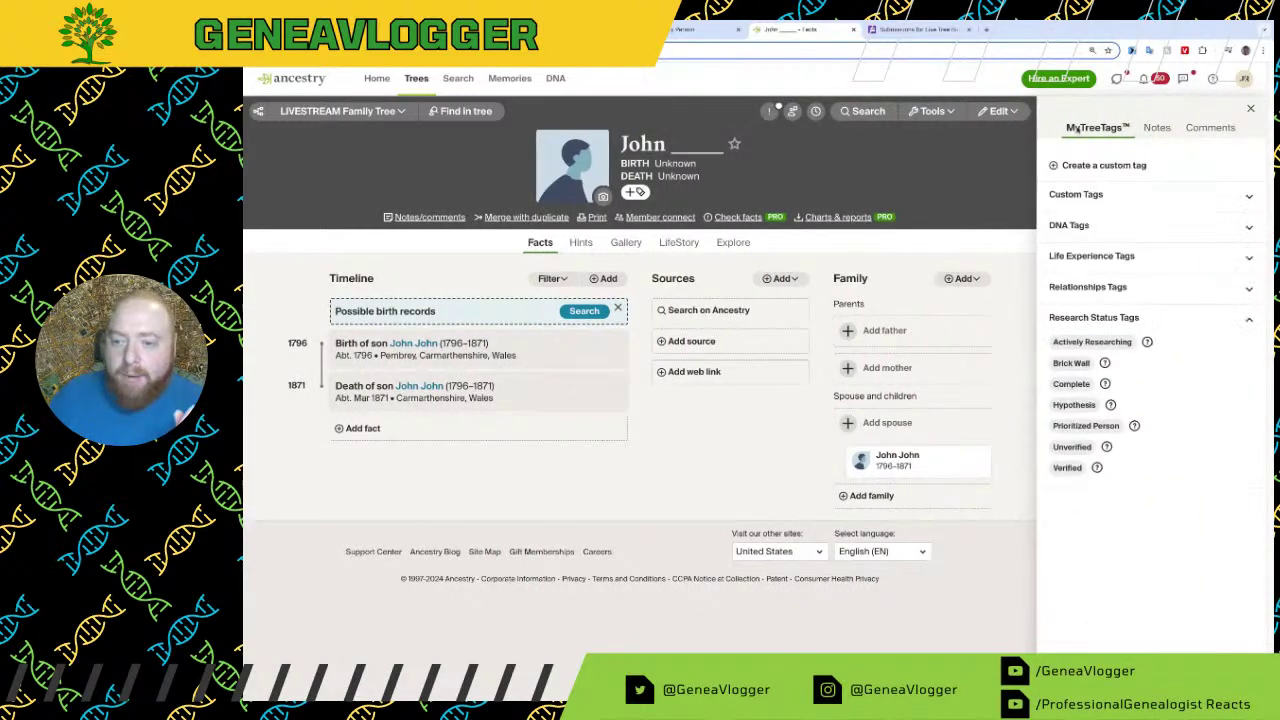
{"action": "left_click", "coordinate": [1078, 406]}
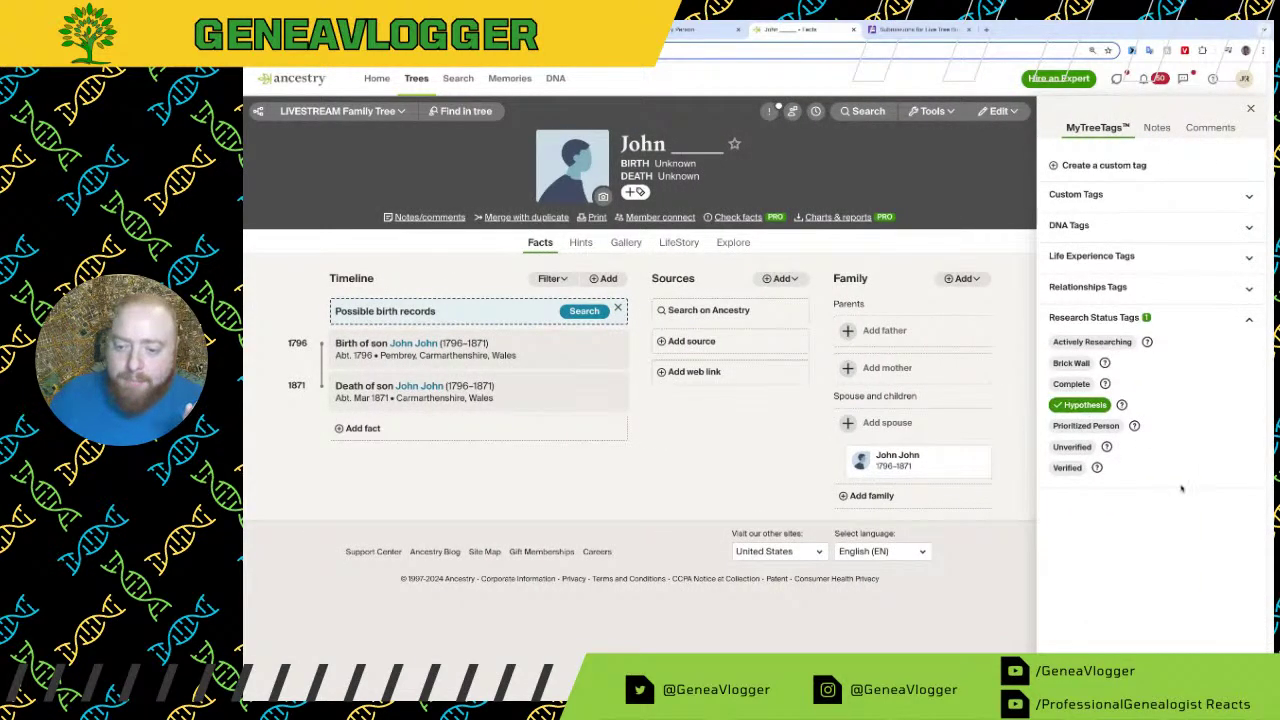
{"action": "left_click", "coordinate": [1072, 447]}
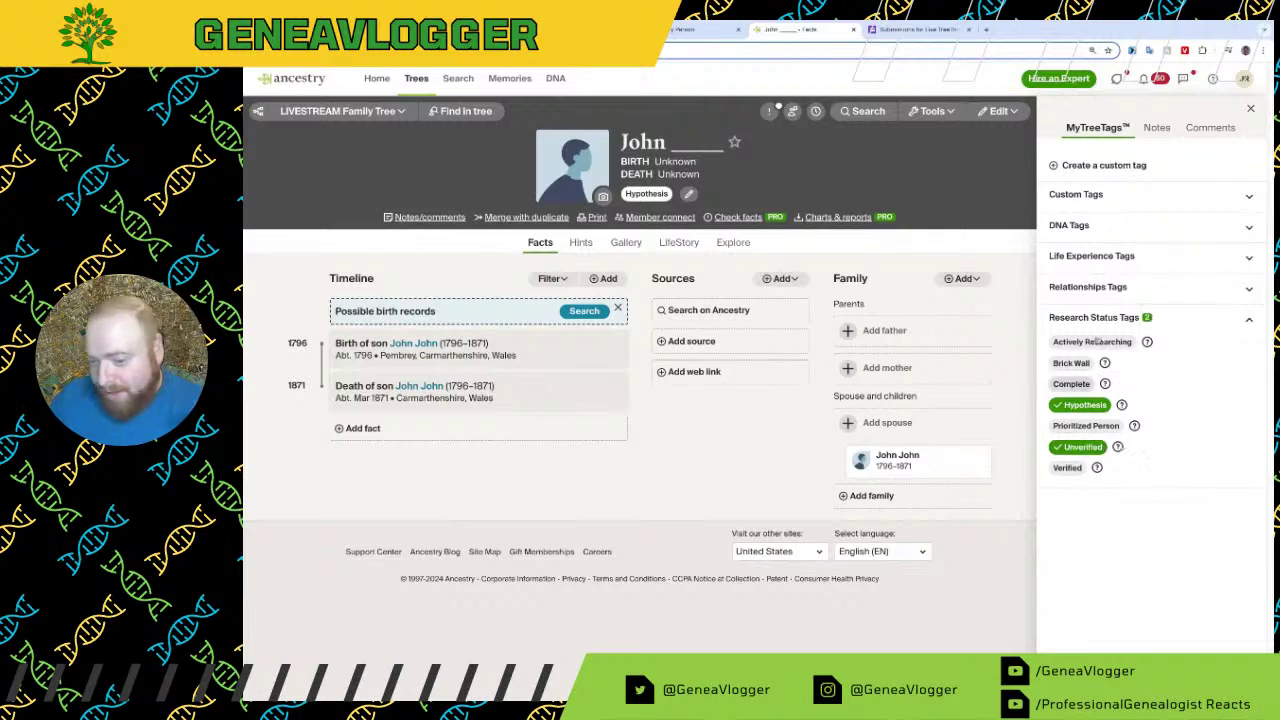
{"action": "left_click", "coordinate": [1092, 342]}
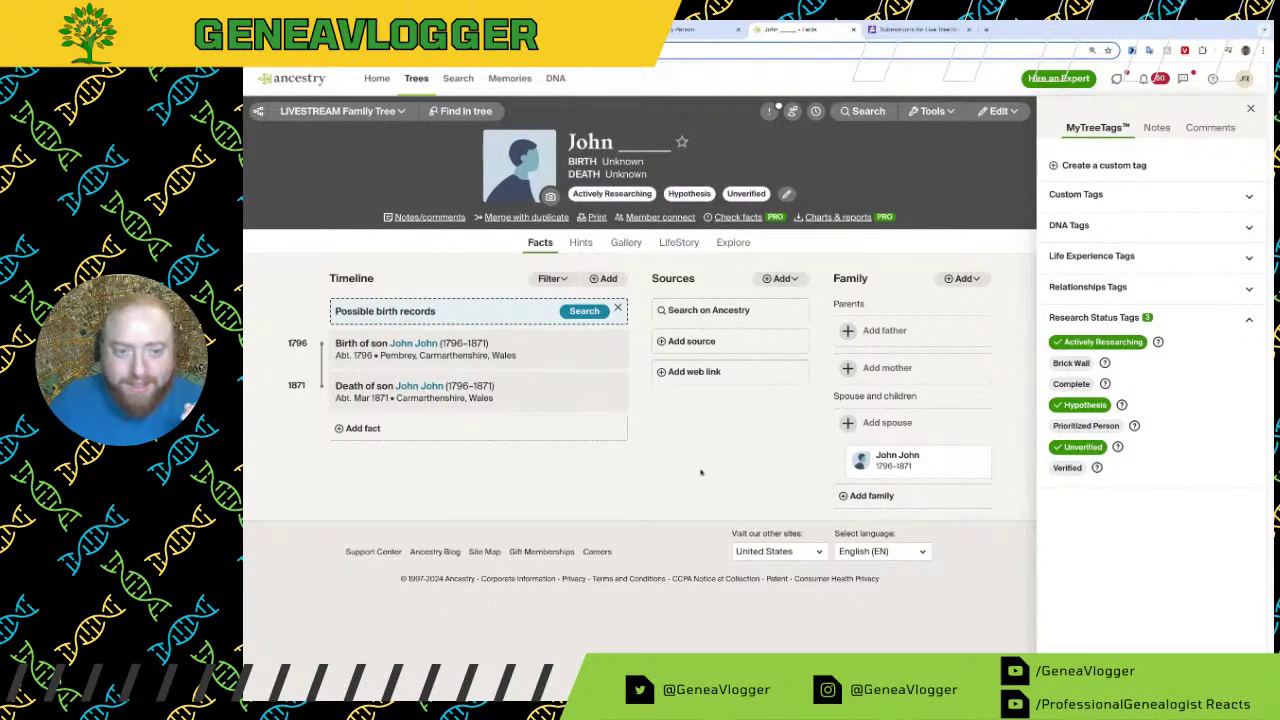
{"action": "left_click", "coordinate": [1250, 108]}
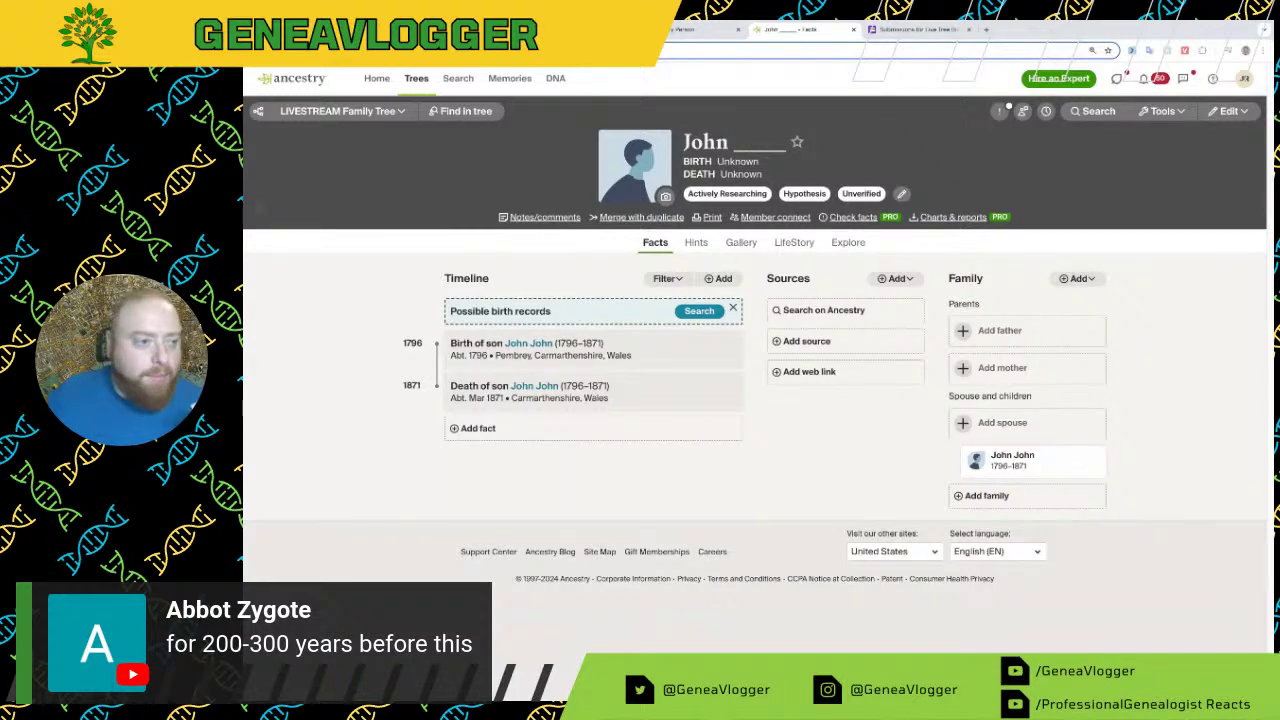
Step: Switch to the FamilySearch Wales Naming Customs article and review its sections on patronymic names and adopting a surname
{"action": "key", "text": "ctrl+Tab"}
{"action": "scroll", "coordinate": [800, 380], "scroll_direction": "up", "scroll_amount": 5}
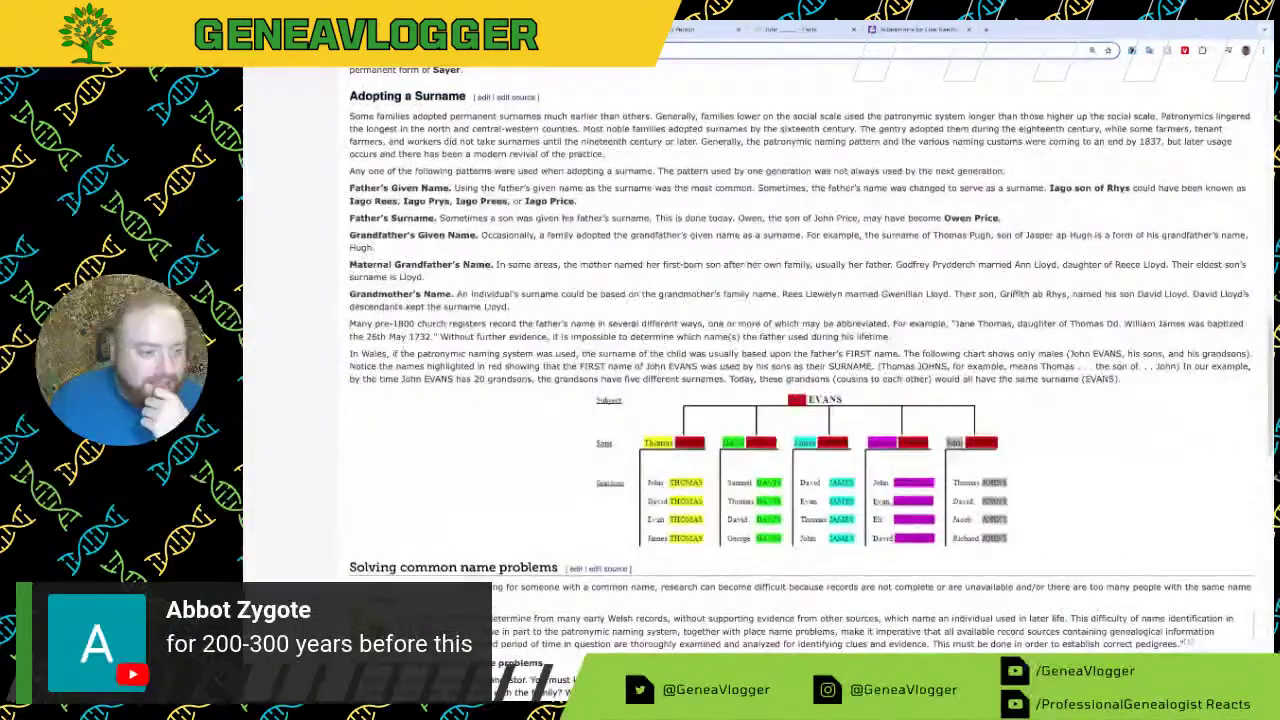
{"action": "left_click_drag", "start_coordinate": [350, 323], "coordinate": [441, 325]}
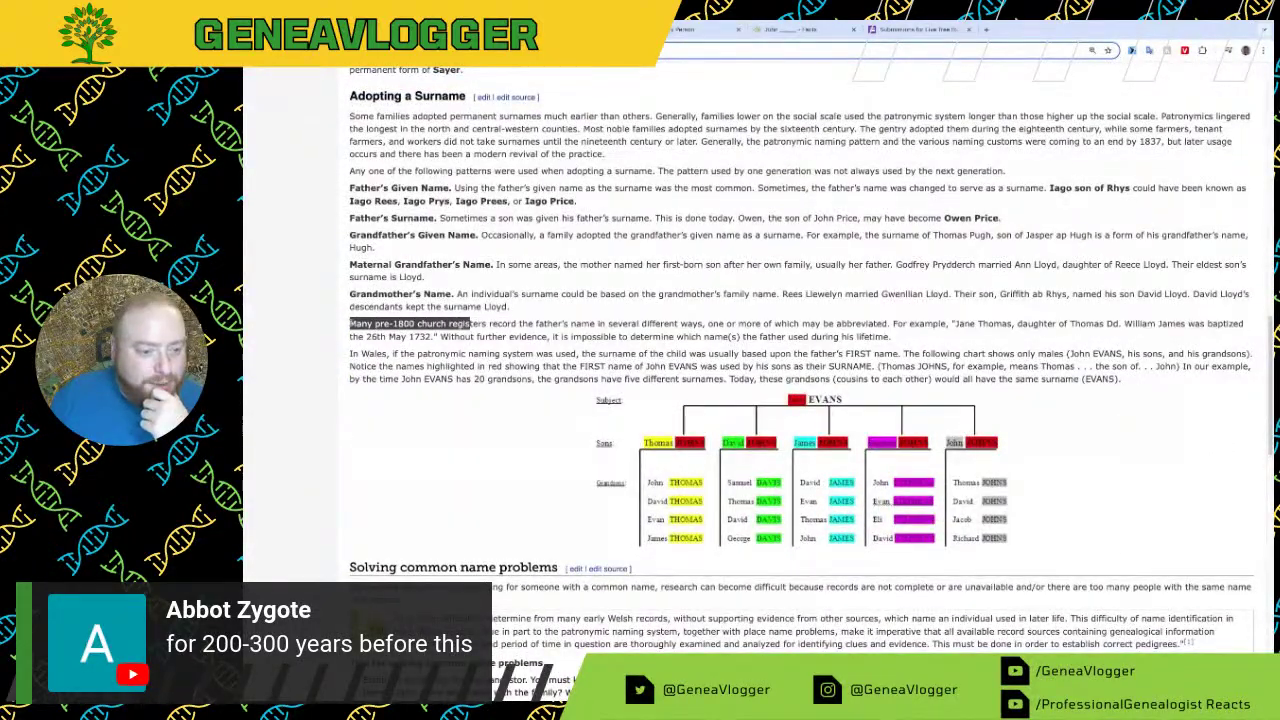
{"action": "scroll", "coordinate": [405, 318], "scroll_direction": "up", "scroll_amount": 3}
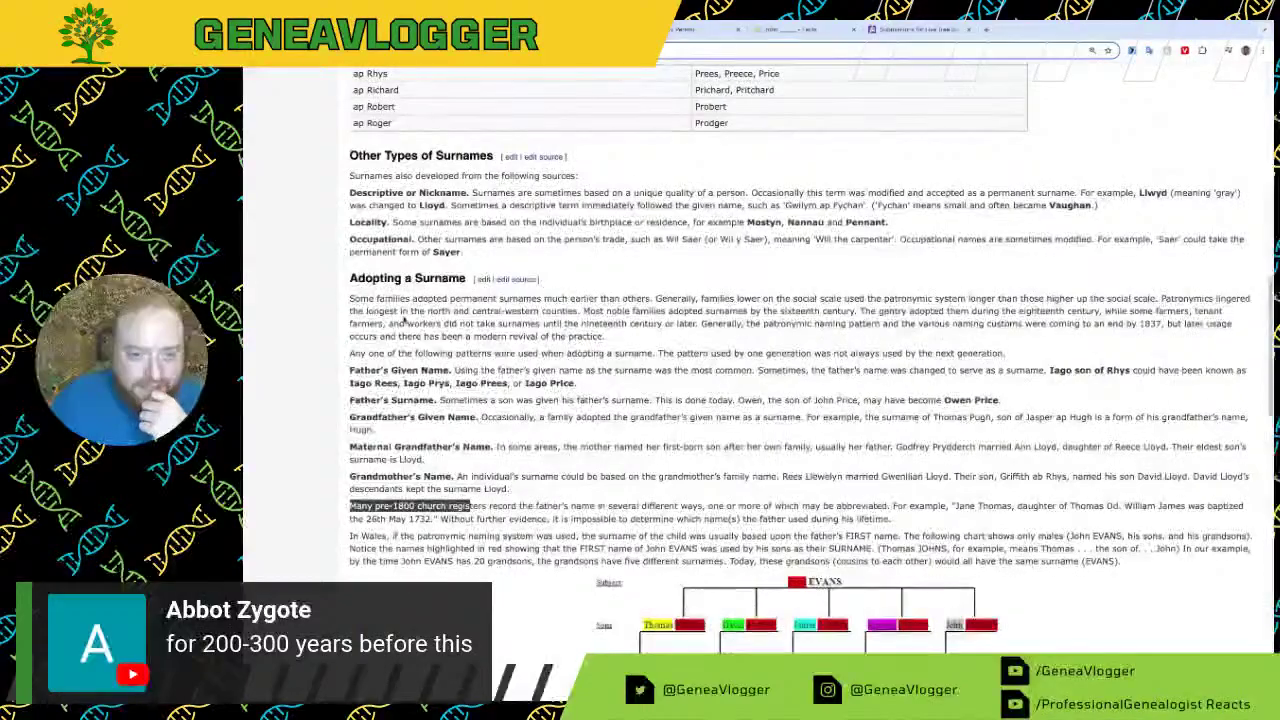
{"action": "scroll", "coordinate": [405, 318], "scroll_direction": "up", "scroll_amount": 6}
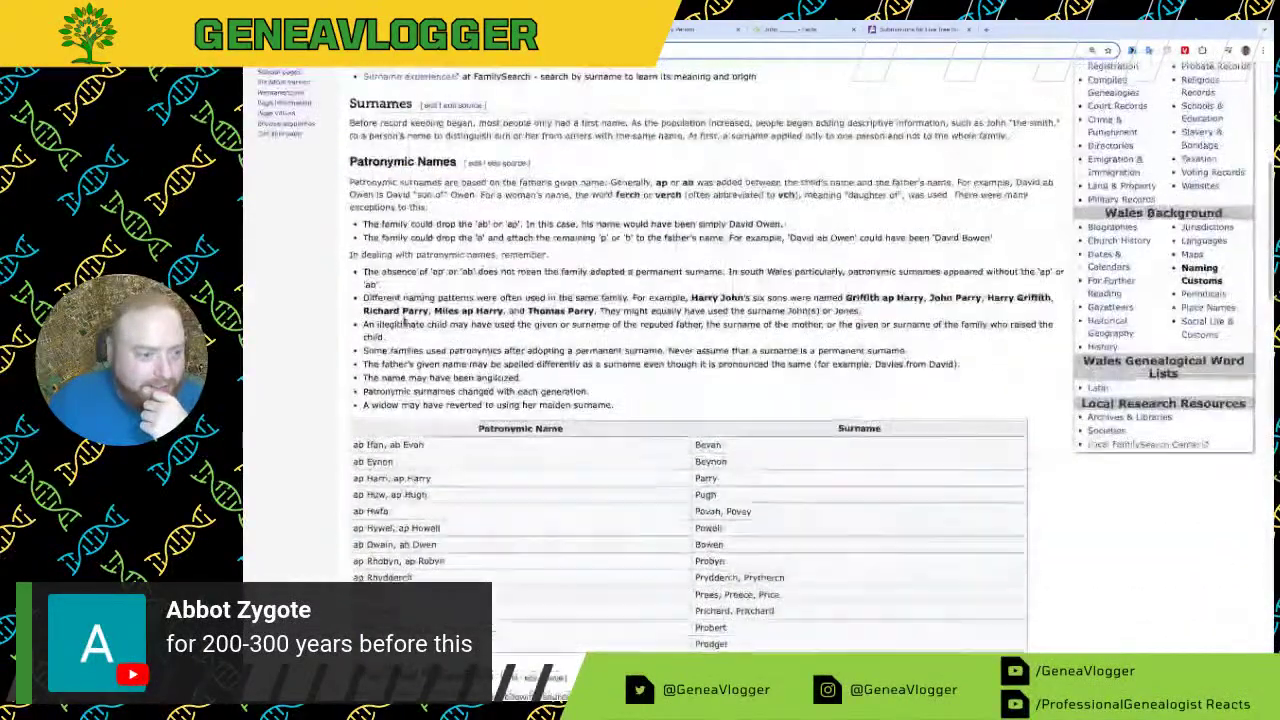
{"action": "scroll", "coordinate": [650, 360], "scroll_direction": "up", "scroll_amount": 1}
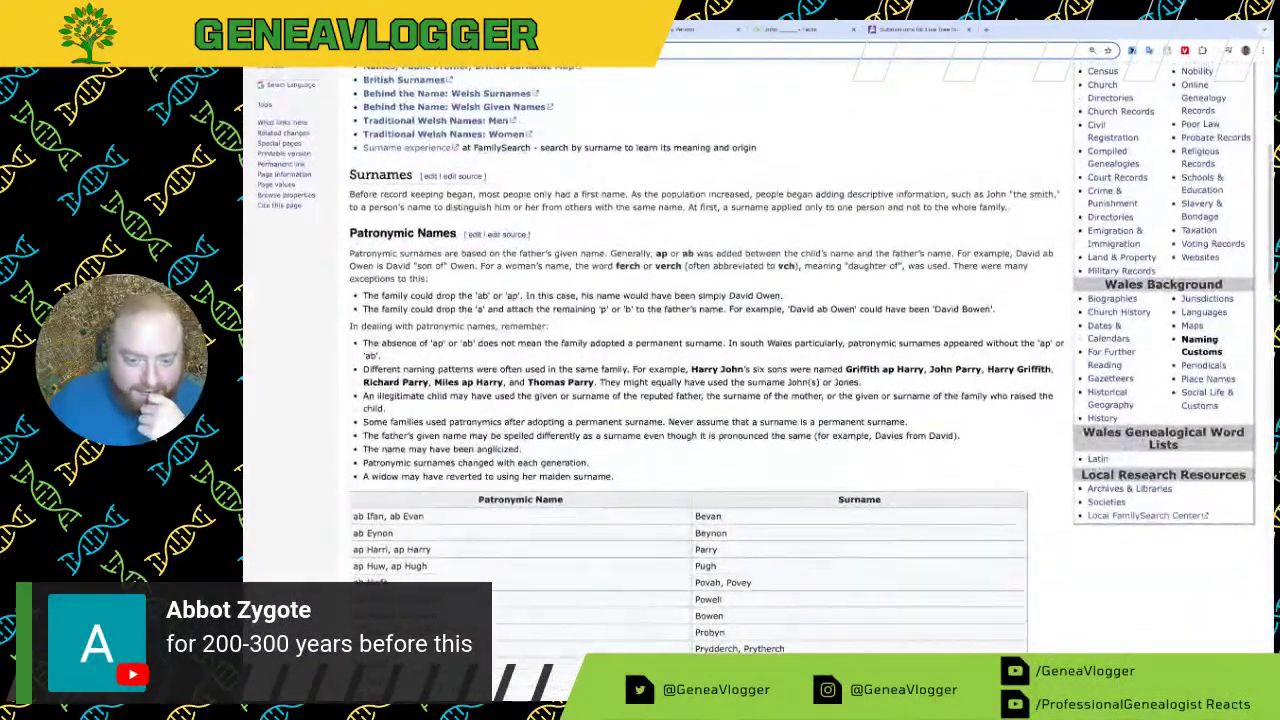
{"action": "scroll", "coordinate": [700, 360], "scroll_direction": "up", "scroll_amount": 5}
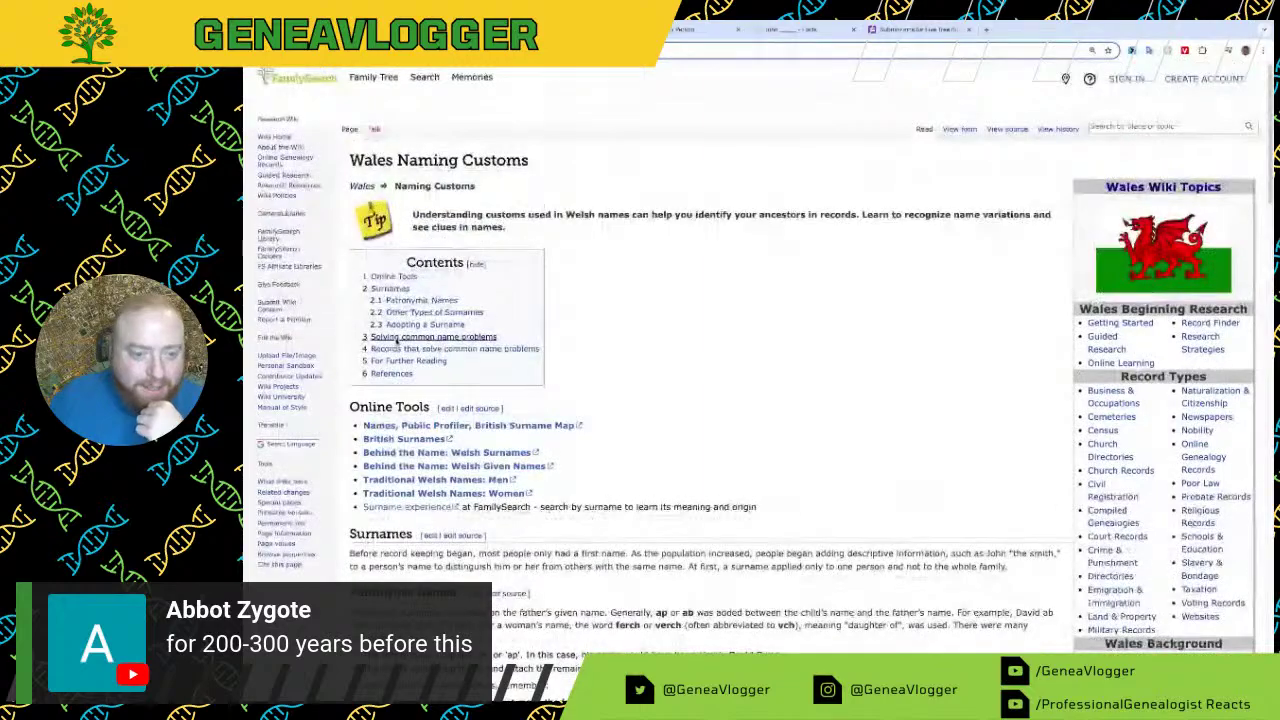
{"action": "scroll", "coordinate": [700, 360], "scroll_direction": "down", "scroll_amount": 4}
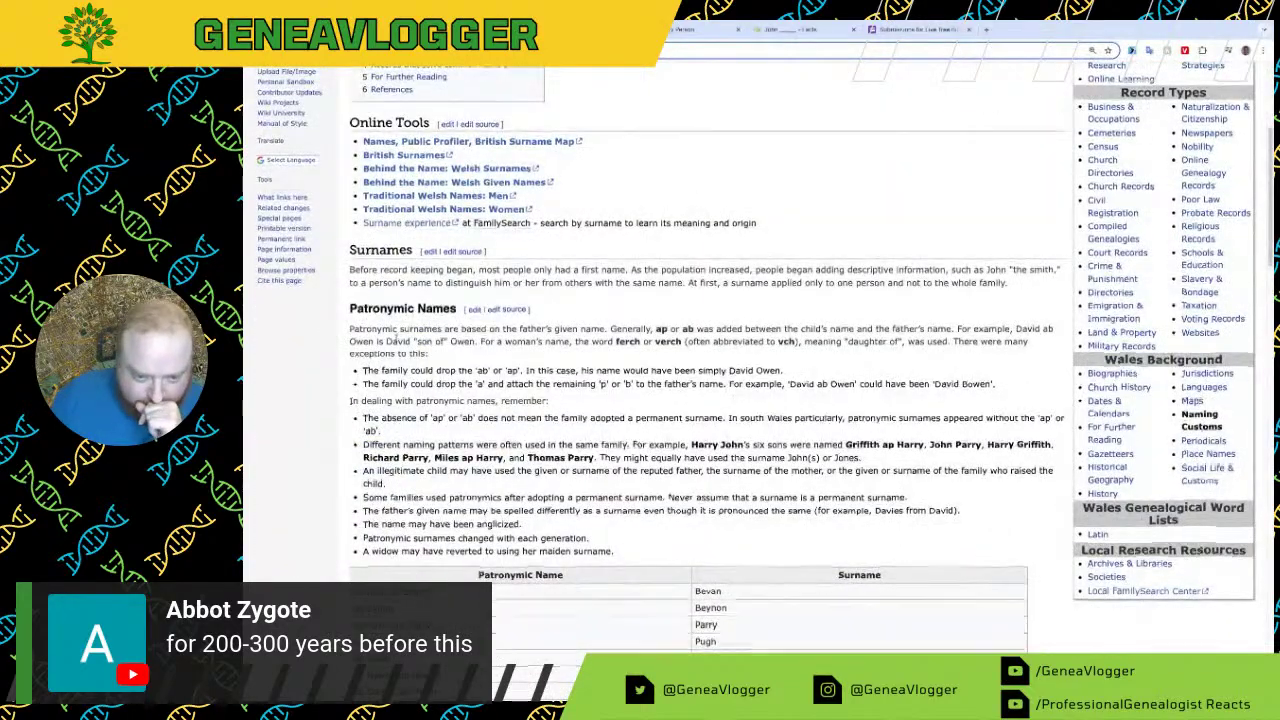
{"action": "scroll", "coordinate": [397, 337], "scroll_direction": "down", "scroll_amount": 4}
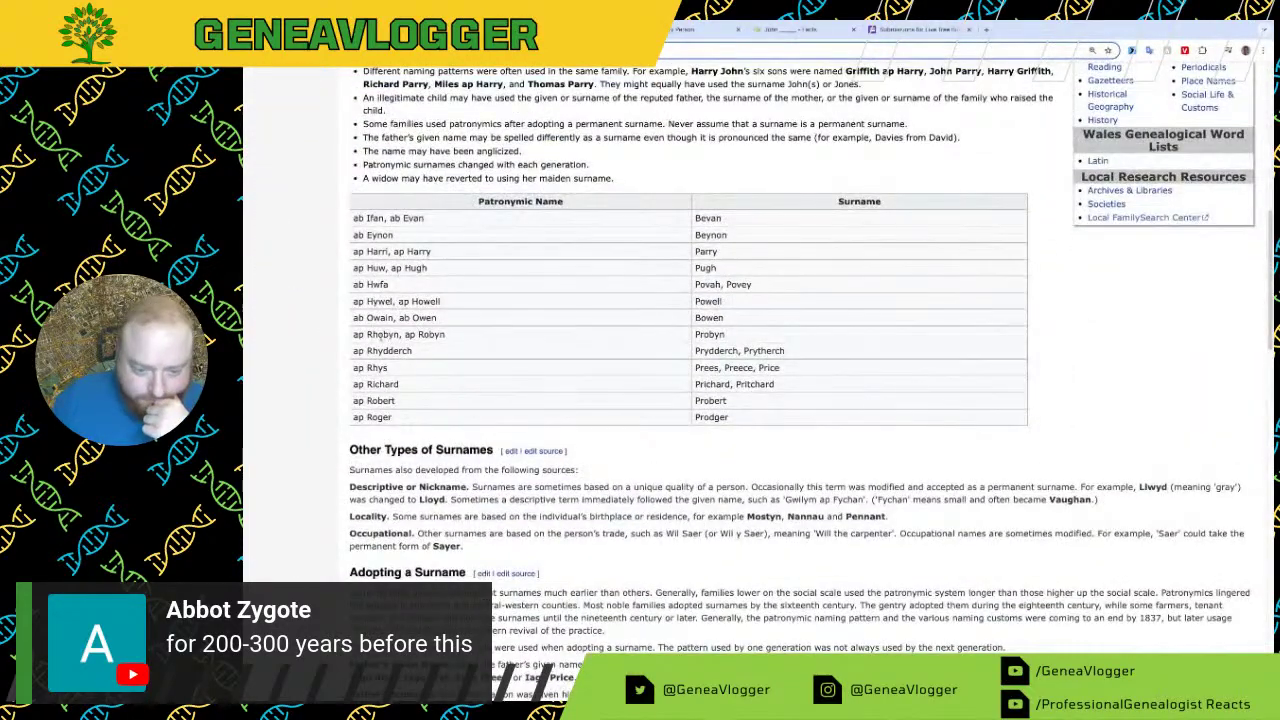
Step: Read the Adopting a Surname section of the Wales Naming Customs article, highlighting the sentences on patronymics ending and on the father's surname
{"action": "scroll", "coordinate": [373, 340], "scroll_direction": "down", "scroll_amount": 2}
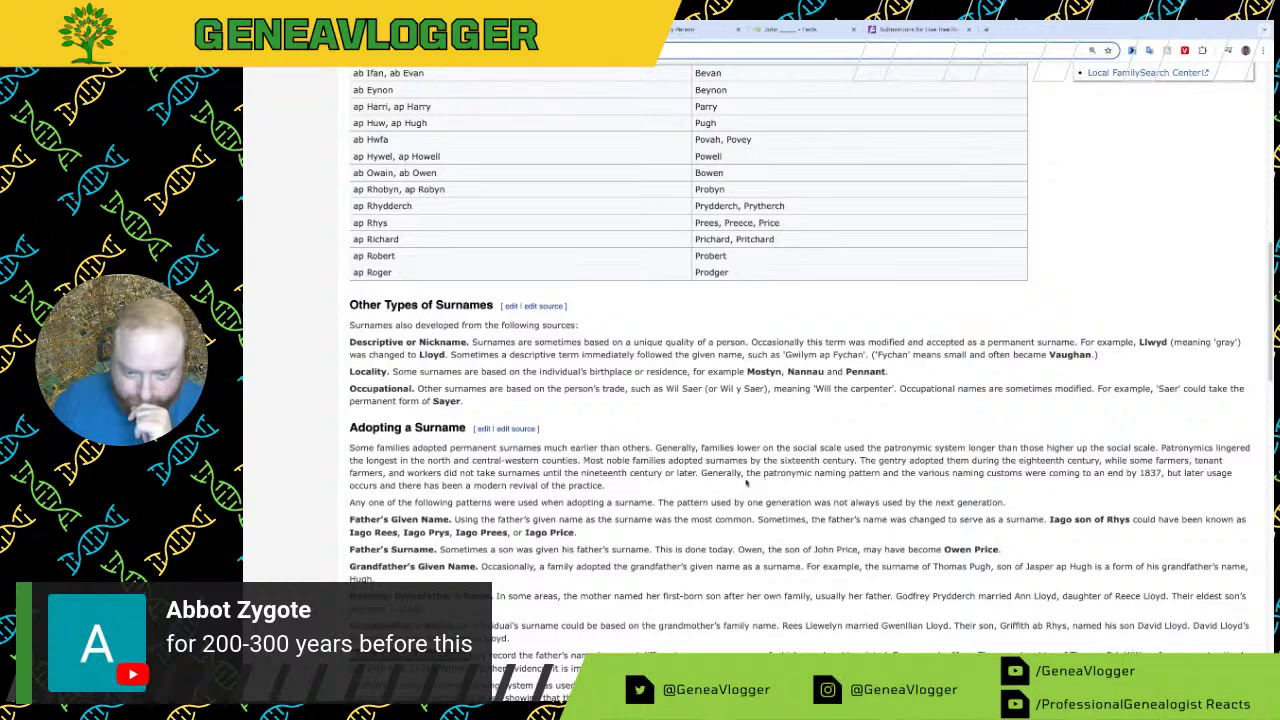
{"action": "left_click_drag", "start_coordinate": [700, 474], "coordinate": [1163, 474]}
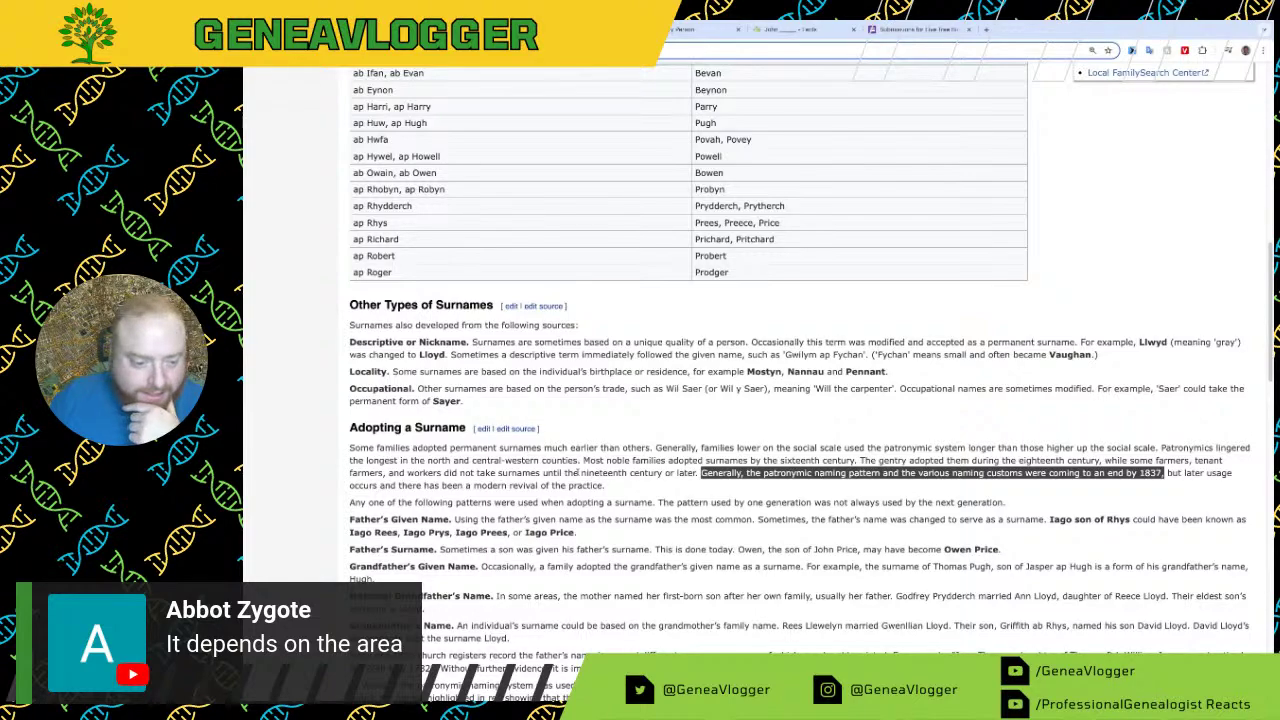
{"action": "scroll", "coordinate": [545, 470], "scroll_direction": "down", "scroll_amount": 2}
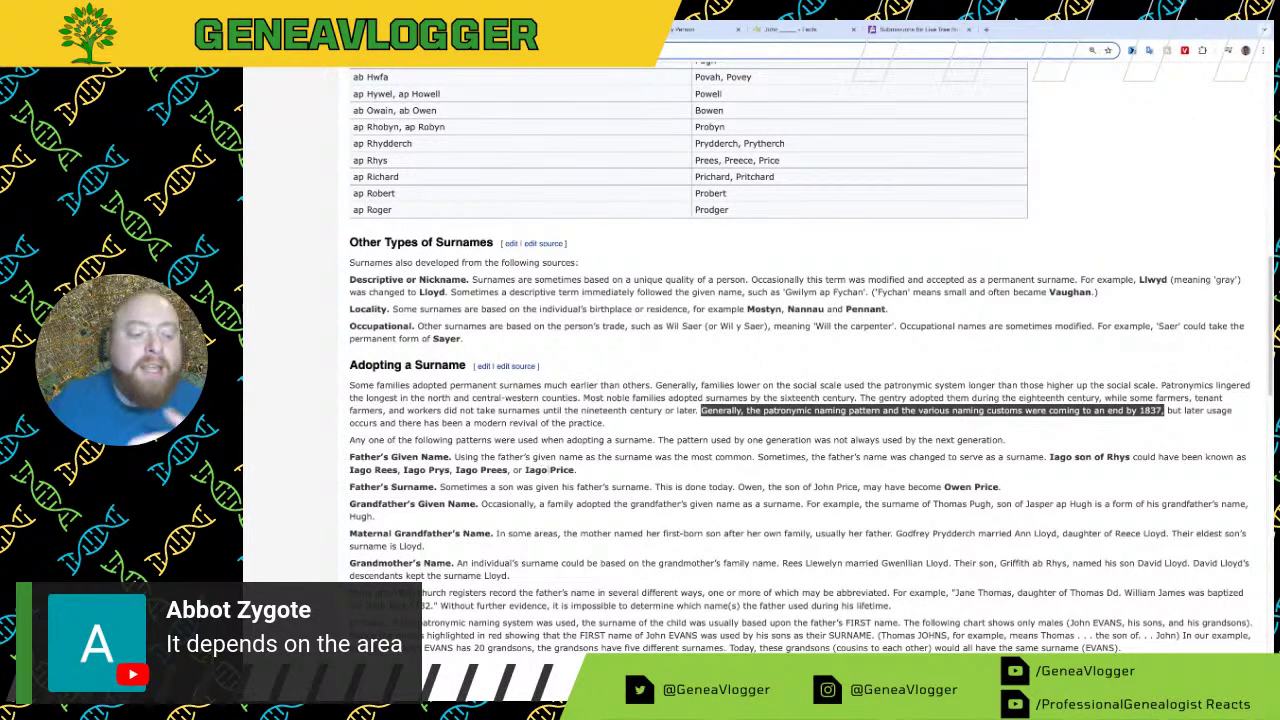
{"action": "scroll", "coordinate": [549, 489], "scroll_direction": "down", "scroll_amount": 1}
{"action": "scroll", "coordinate": [549, 489], "scroll_direction": "down", "scroll_amount": 3}
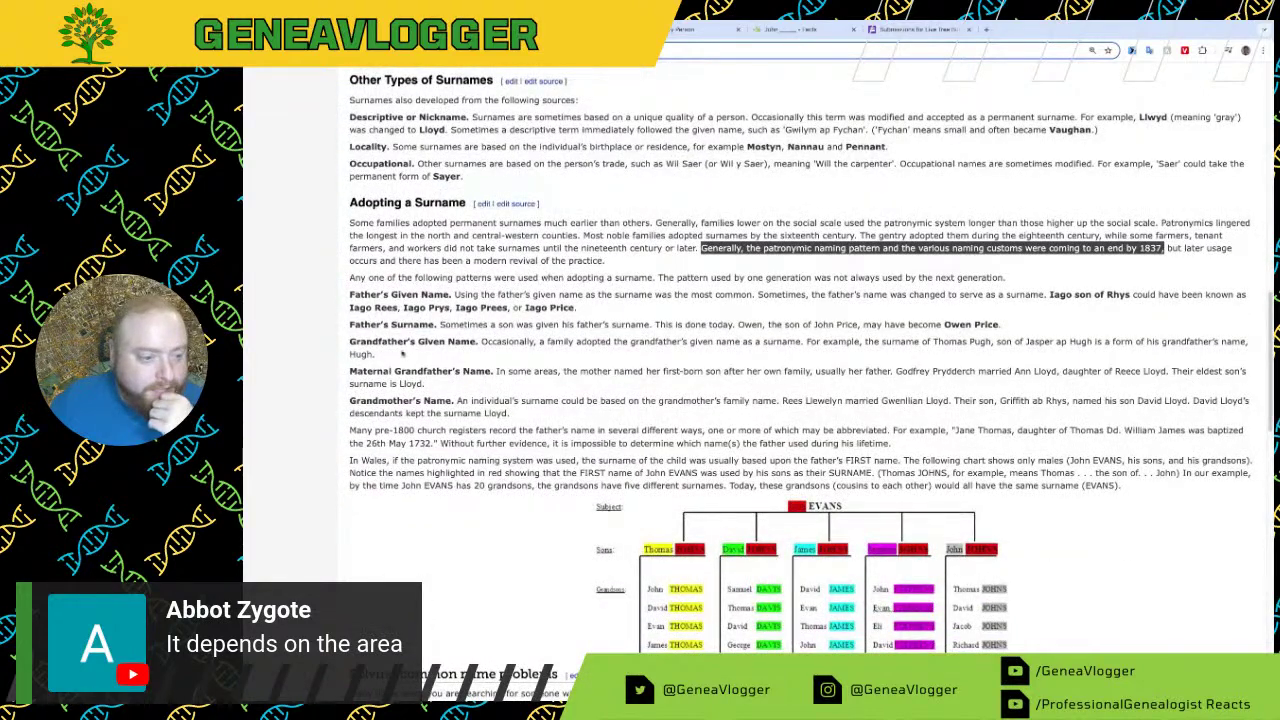
{"action": "left_click_drag", "start_coordinate": [352, 326], "coordinate": [724, 326]}
{"action": "left_click", "coordinate": [491, 334]}
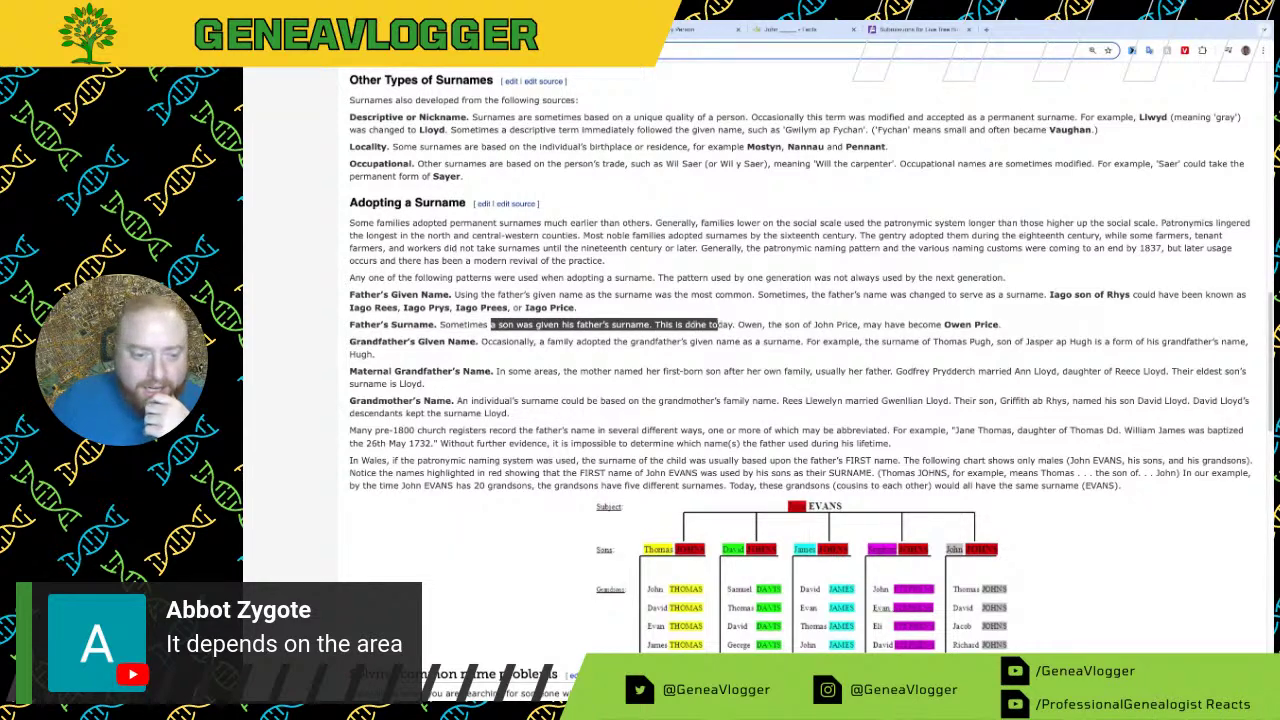
{"action": "left_click", "coordinate": [660, 334]}
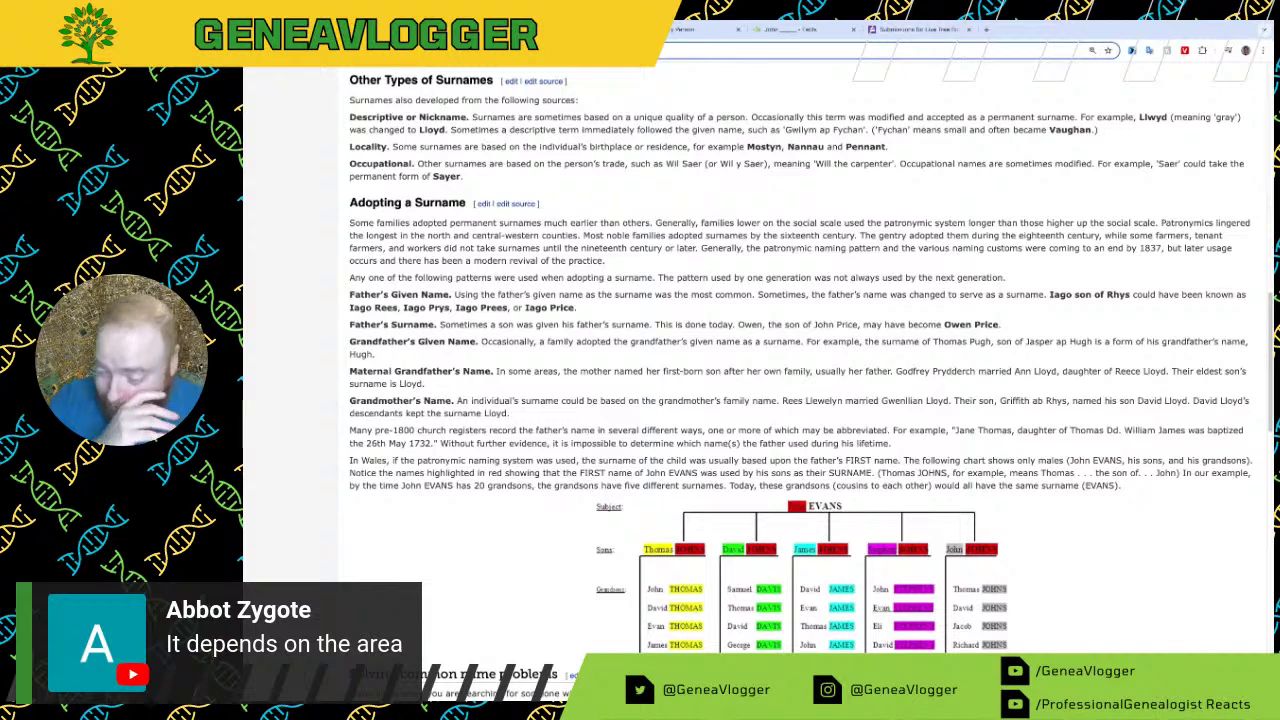
Step: Switch back to Ancestry, passing the ancestor's Jones Family Tree profile to the placeholder-surname father in the LIVESTREAM Family Tree
{"action": "key", "text": "ctrl+Tab"}
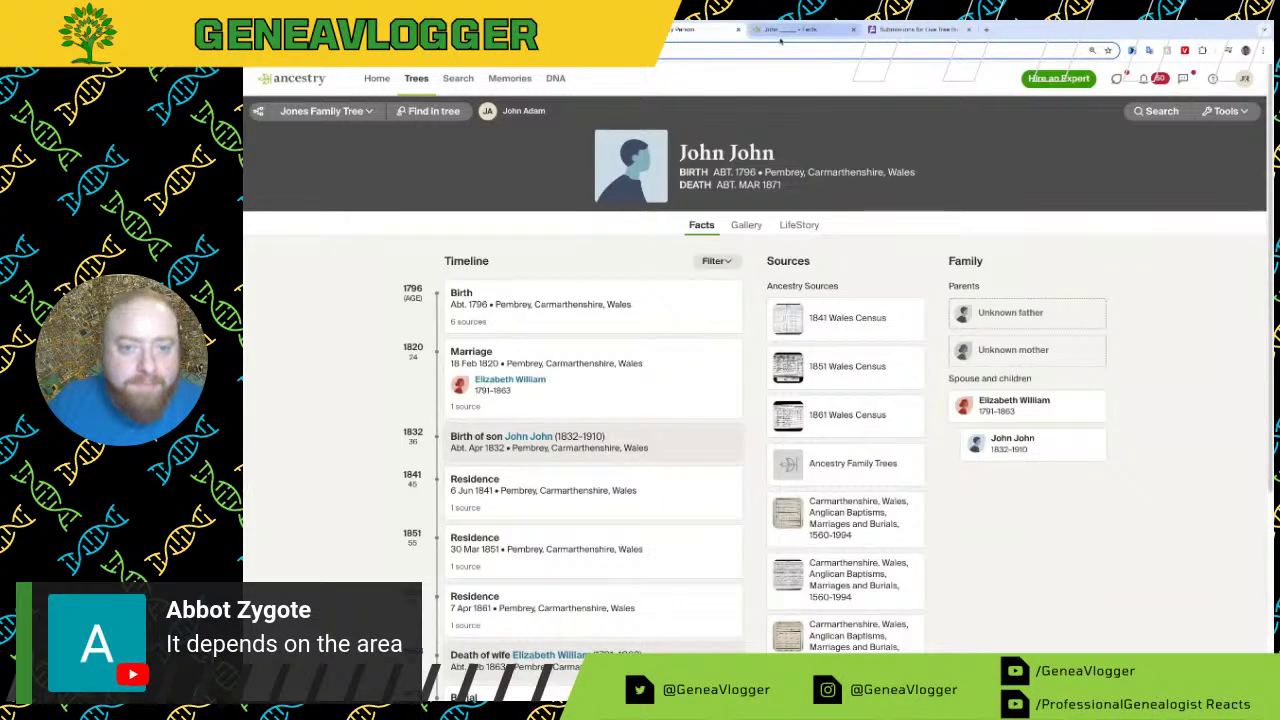
{"action": "key", "text": "ctrl+Tab"}
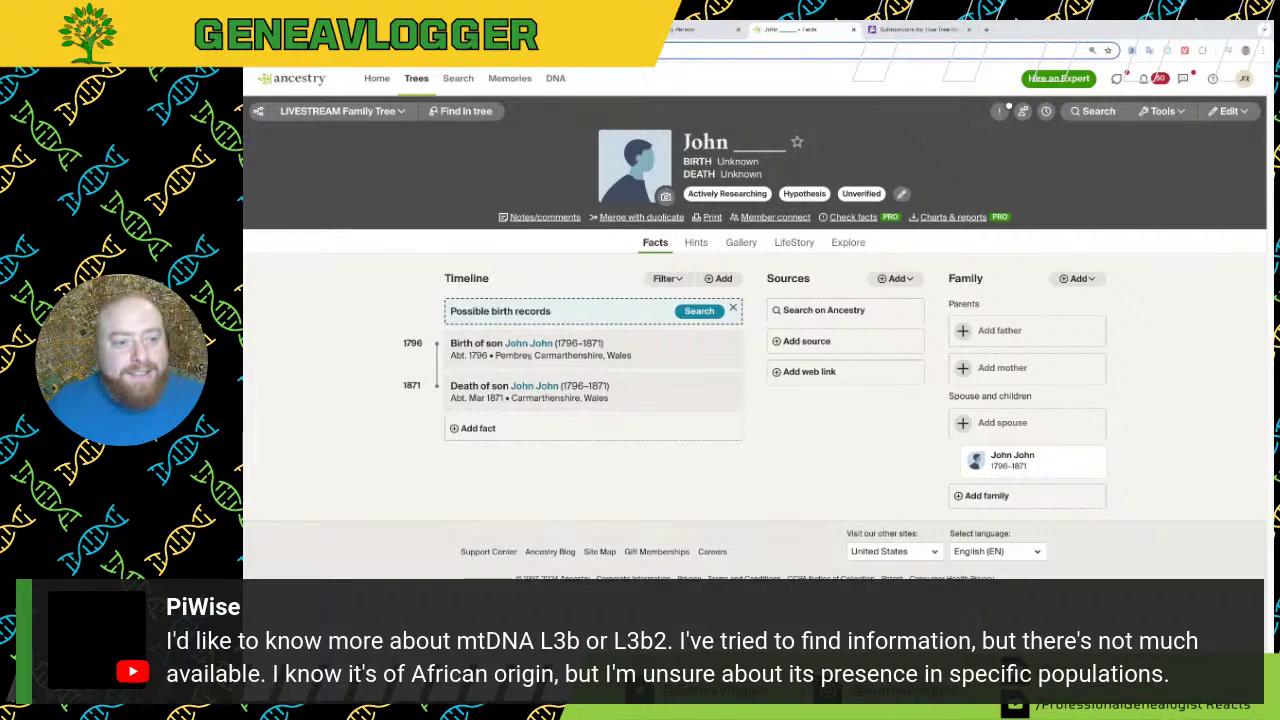
Step: Switch to the YFull MTree page for mtDNA haplogroup L3b and survey the sample origins in its L3b* and L3b1 branches
{"action": "key", "text": "ctrl+Tab"}
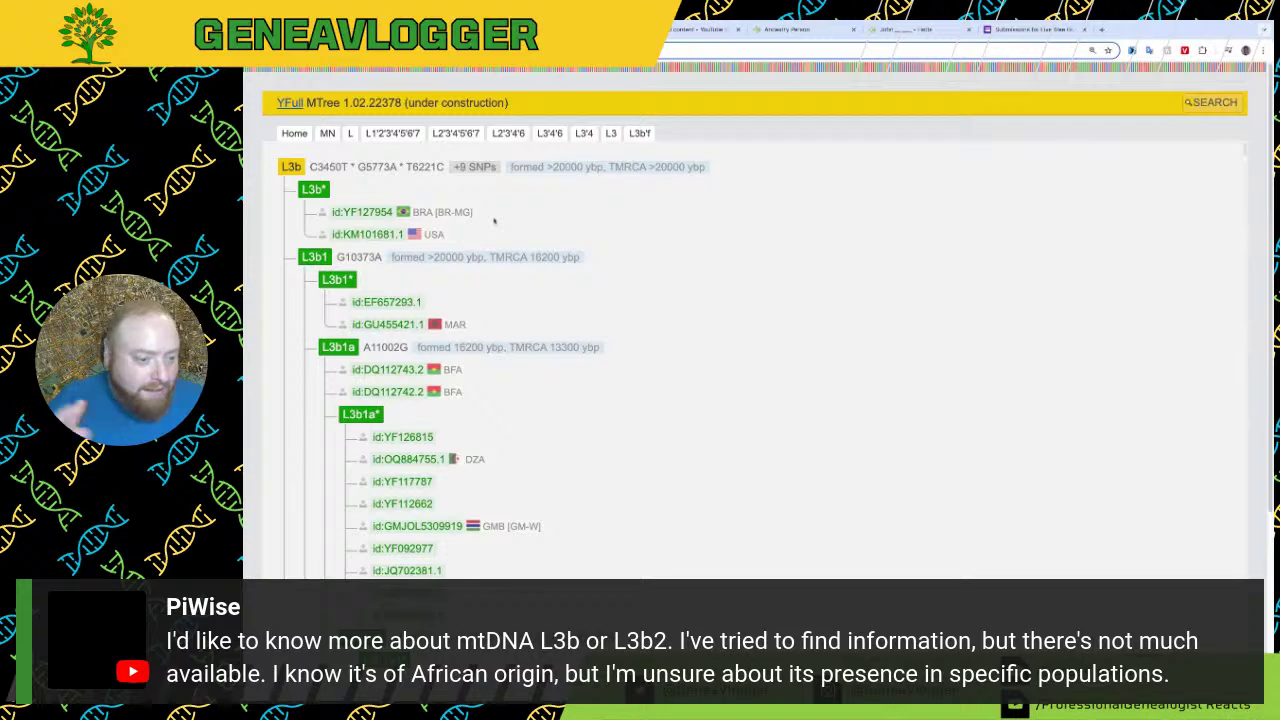
{"action": "scroll", "coordinate": [500, 230], "scroll_direction": "down", "scroll_amount": 3}
{"action": "scroll", "coordinate": [508, 244], "scroll_direction": "down", "scroll_amount": 3}
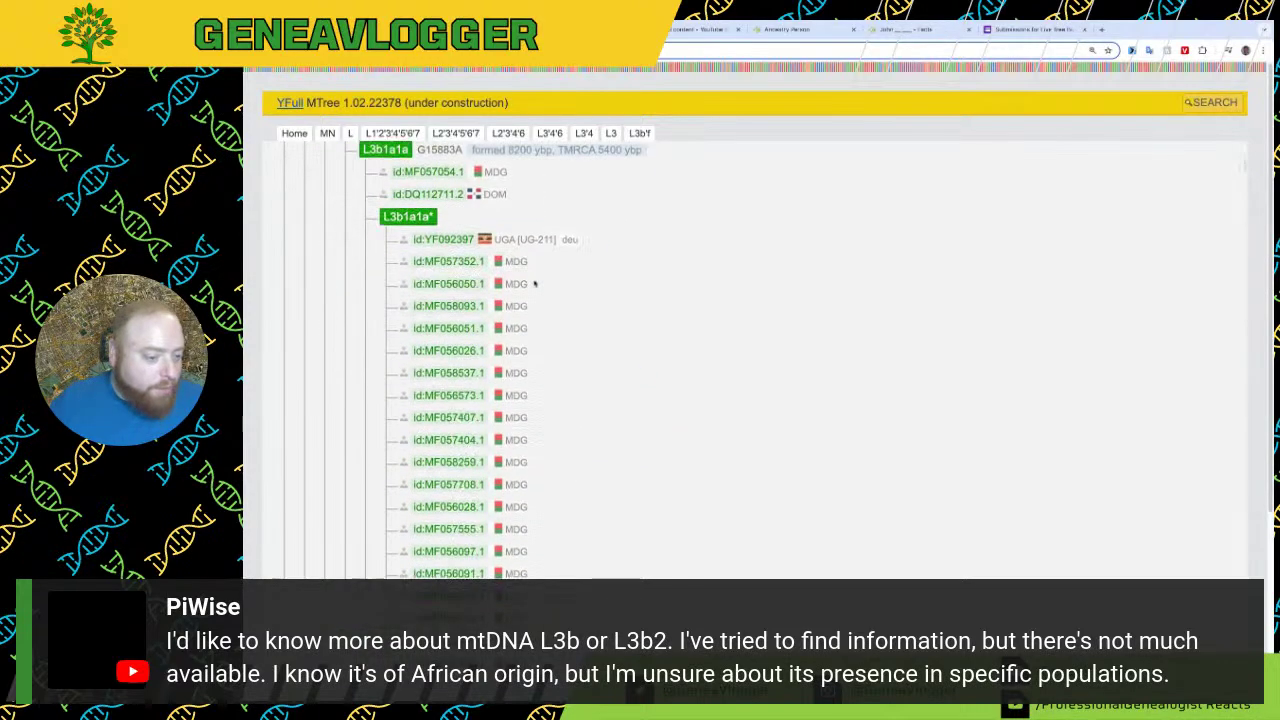
{"action": "scroll", "coordinate": [467, 316], "scroll_direction": "up", "scroll_amount": 6}
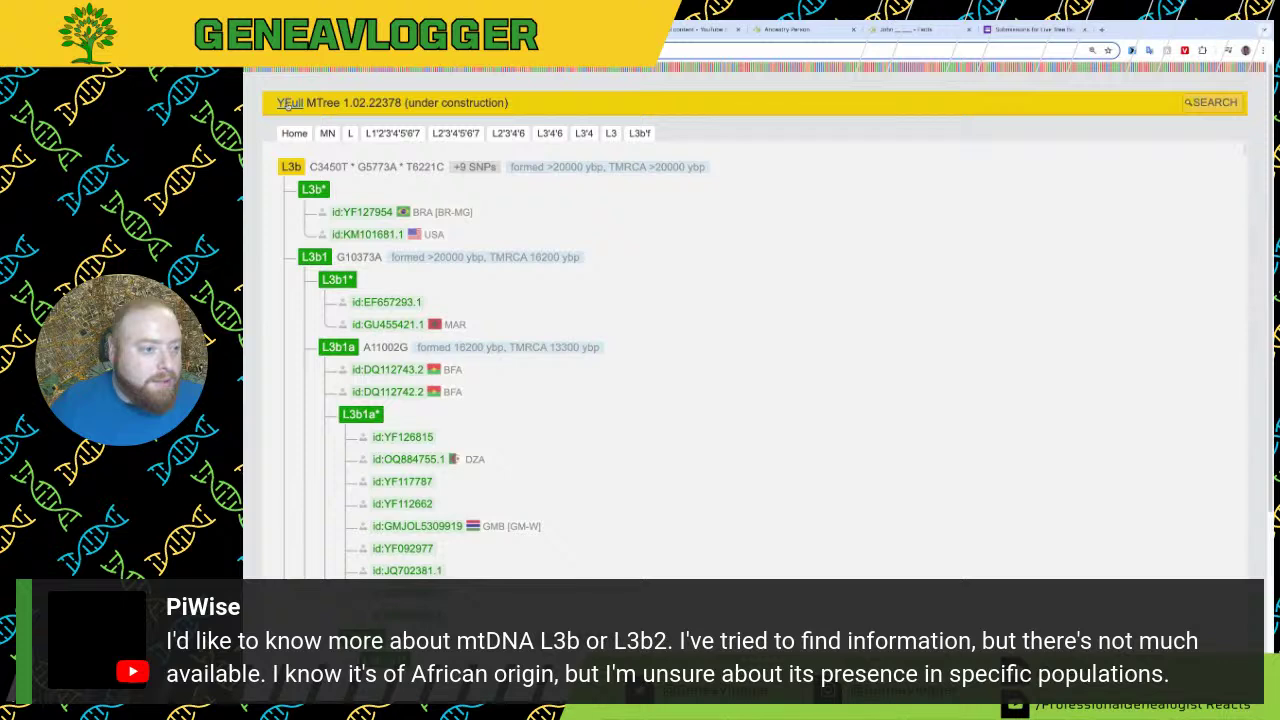
{"action": "scroll", "coordinate": [612, 337], "scroll_direction": "down", "scroll_amount": 15}
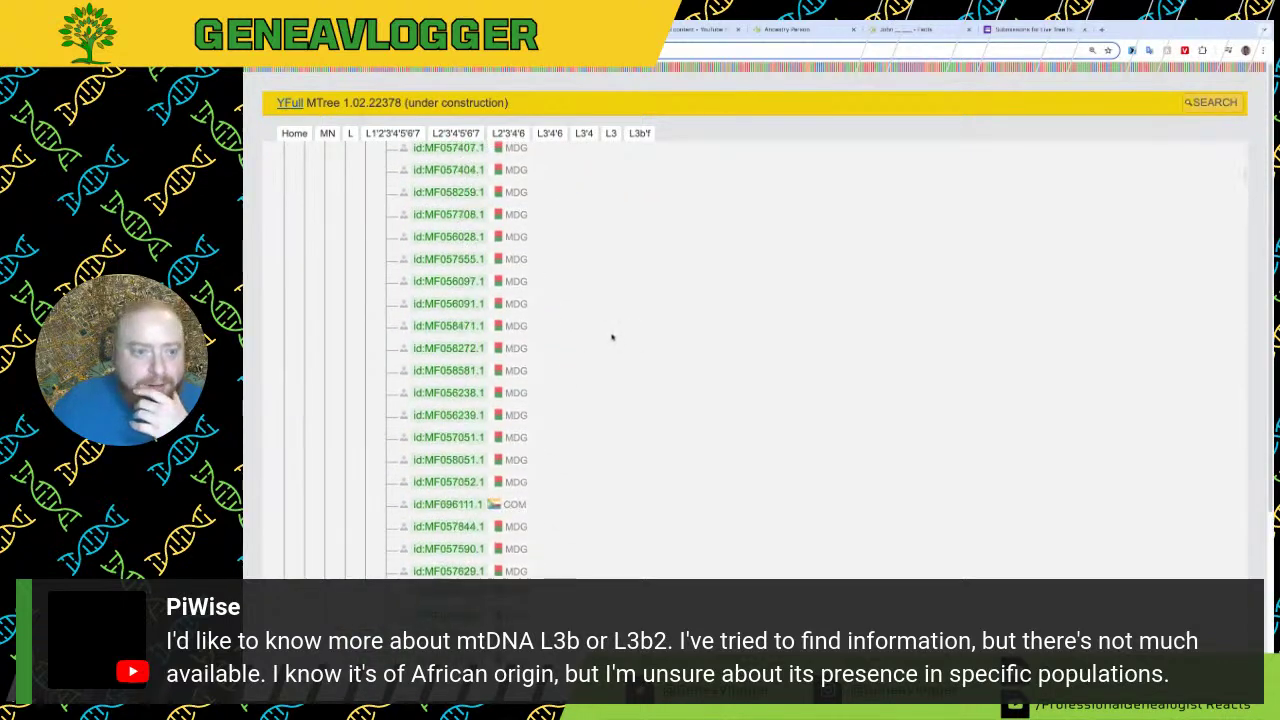
{"action": "scroll", "coordinate": [612, 337], "scroll_direction": "up", "scroll_amount": 15}
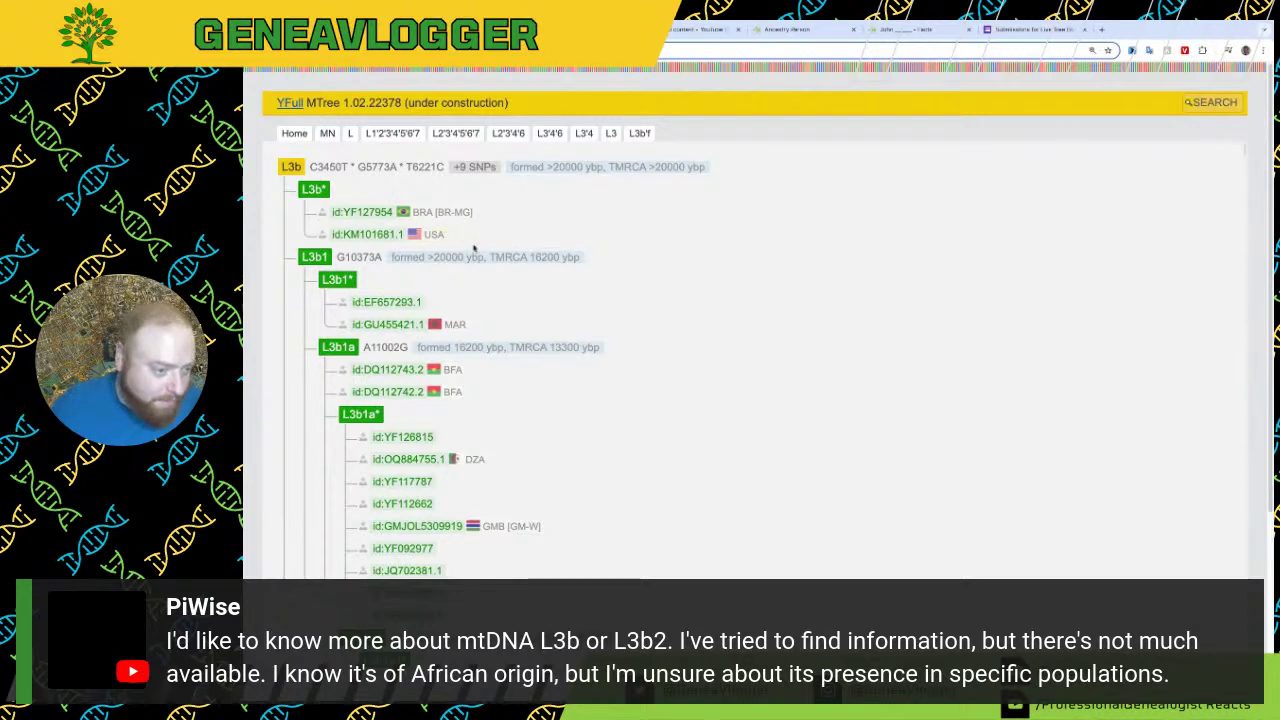
{"action": "scroll", "coordinate": [478, 299], "scroll_direction": "down", "scroll_amount": 3}
{"action": "scroll", "coordinate": [478, 299], "scroll_direction": "up", "scroll_amount": 3}
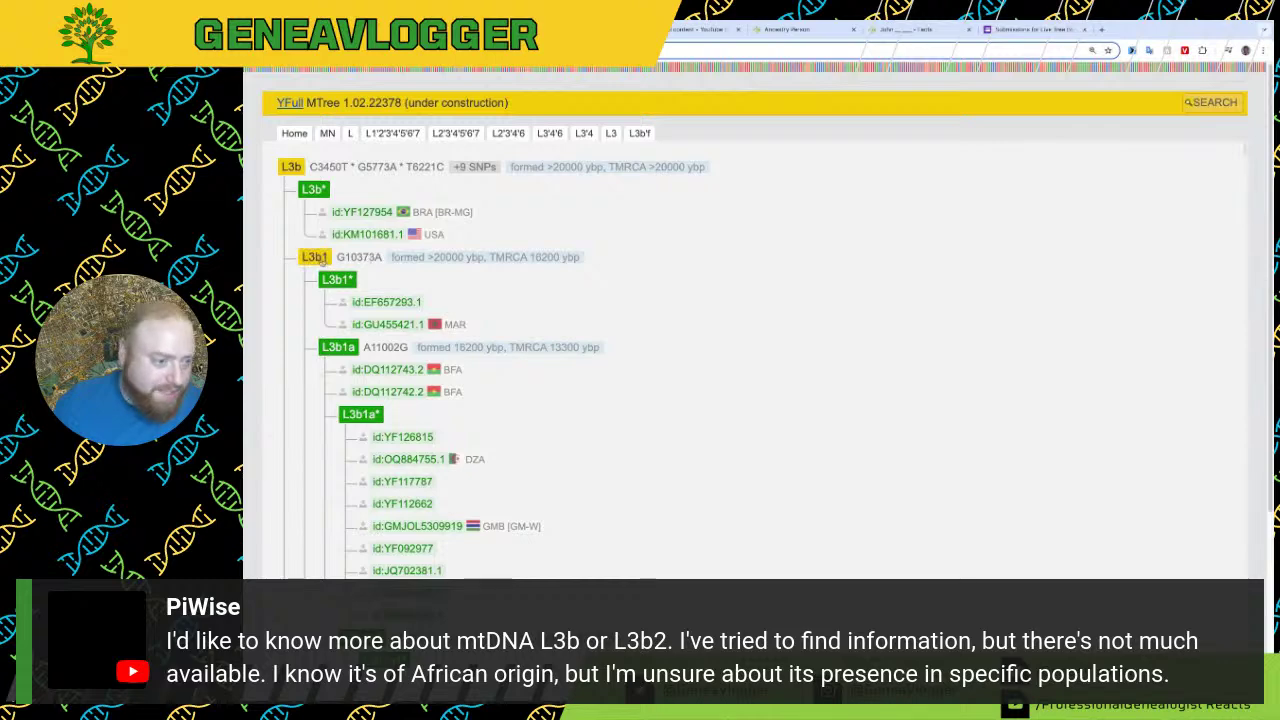
Step: Locate the L3b2 branch in the L3b haplogroup tree
{"action": "scroll", "coordinate": [315, 260], "scroll_direction": "down", "scroll_amount": 10}
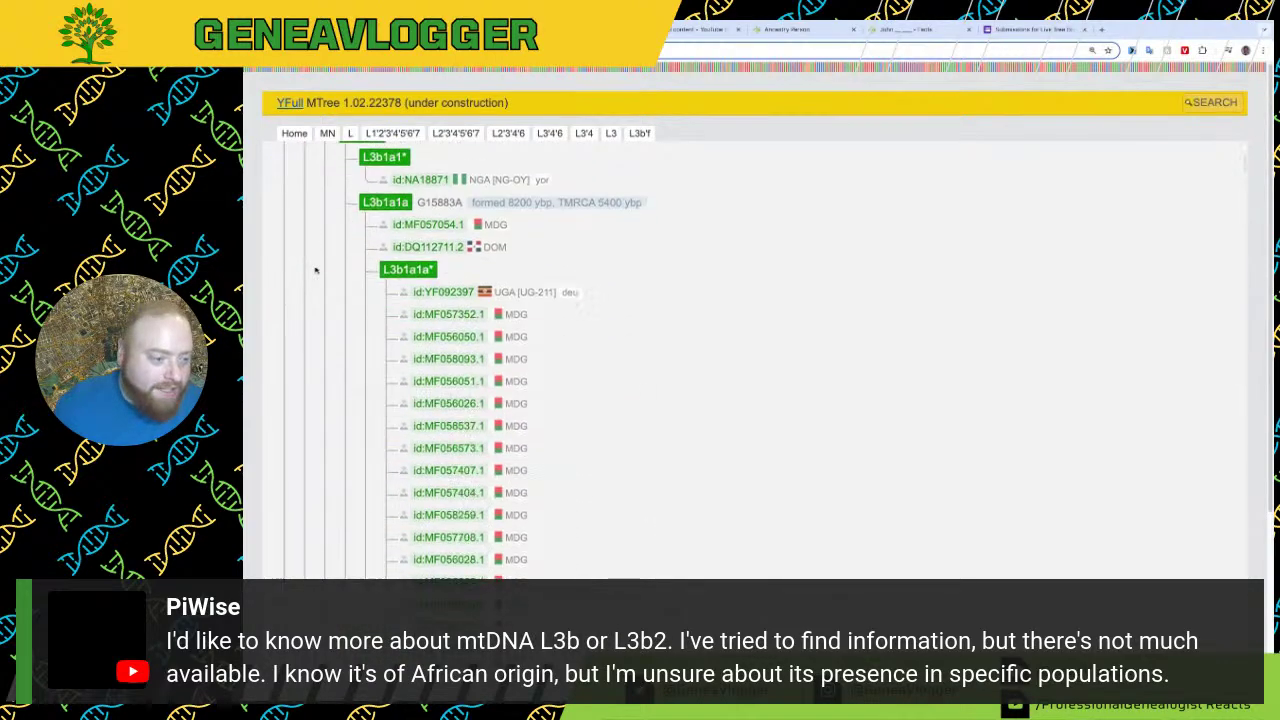
{"action": "scroll", "coordinate": [315, 270], "scroll_direction": "down", "scroll_amount": 10}
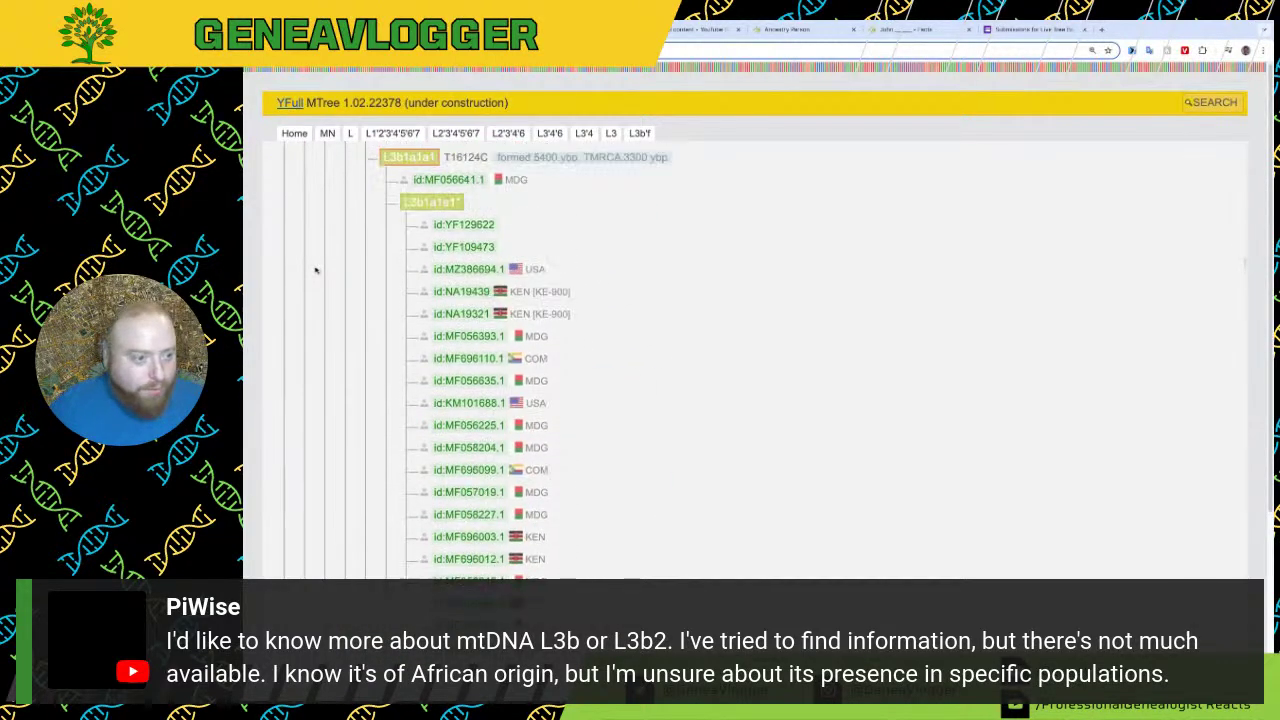
{"action": "scroll", "coordinate": [320, 265], "scroll_direction": "down", "scroll_amount": 10}
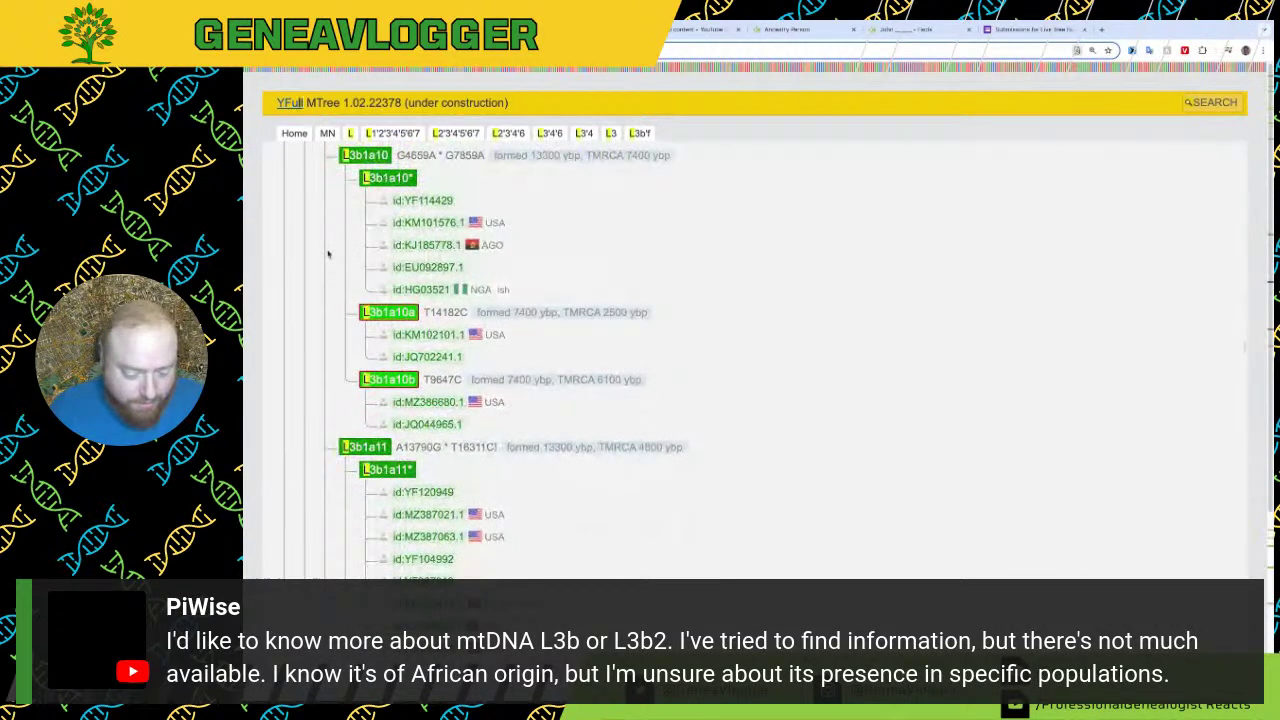
{"action": "left_click", "coordinate": [639, 132]}
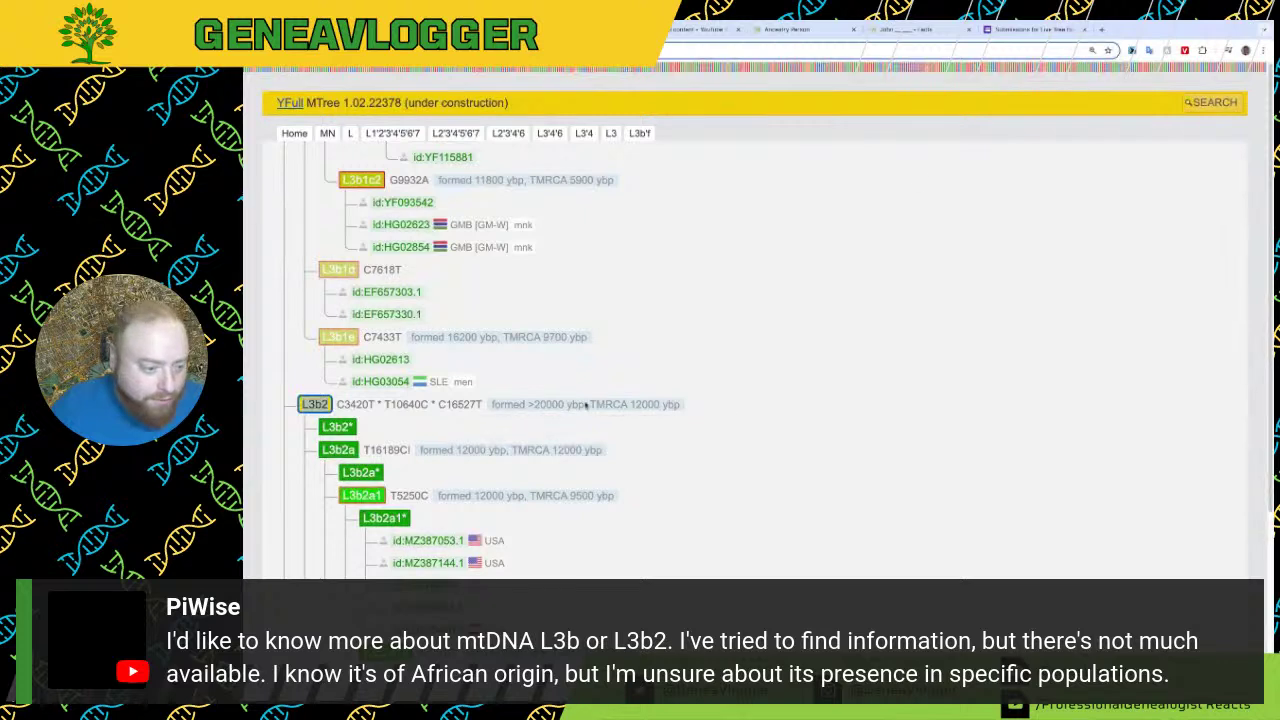
{"action": "scroll", "coordinate": [722, 475], "scroll_direction": "down", "scroll_amount": 1}
{"action": "scroll", "coordinate": [722, 475], "scroll_direction": "down", "scroll_amount": 2}
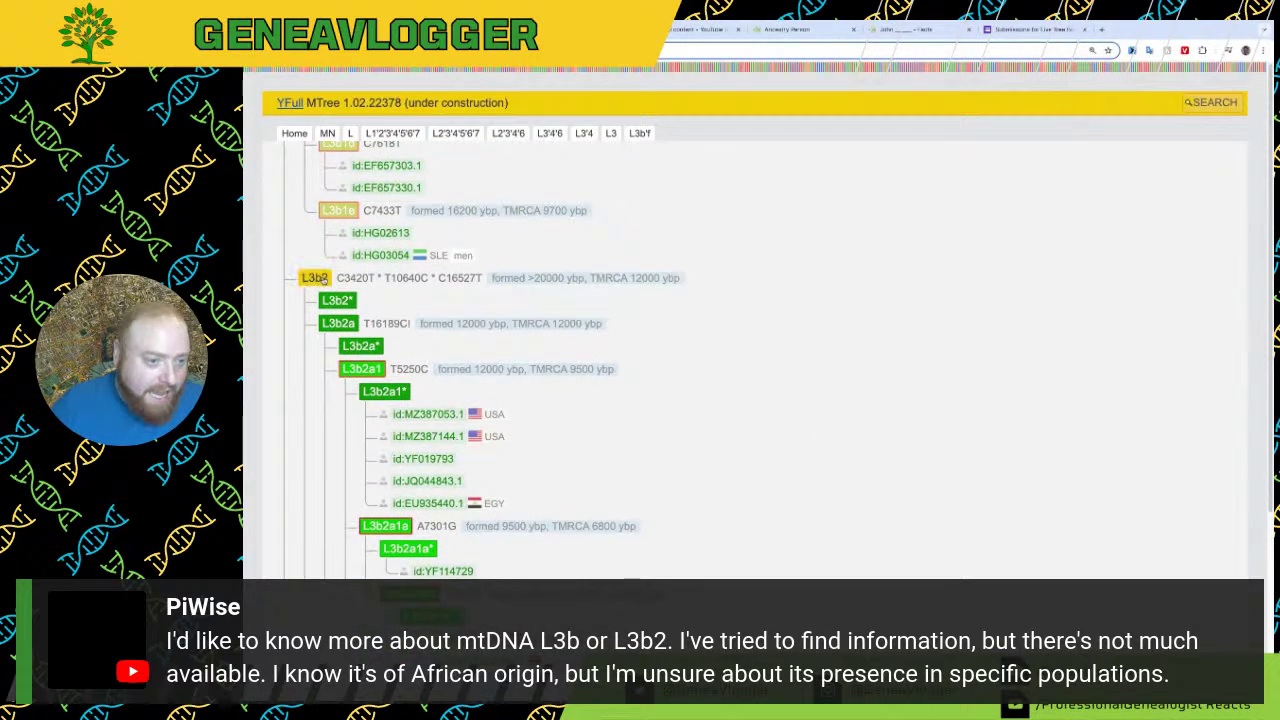
Step: Examine the L3b2 branch's age estimates and the countries of its samples, from L3b2a through L3b2d
{"action": "mouse_move", "coordinate": [587, 276]}
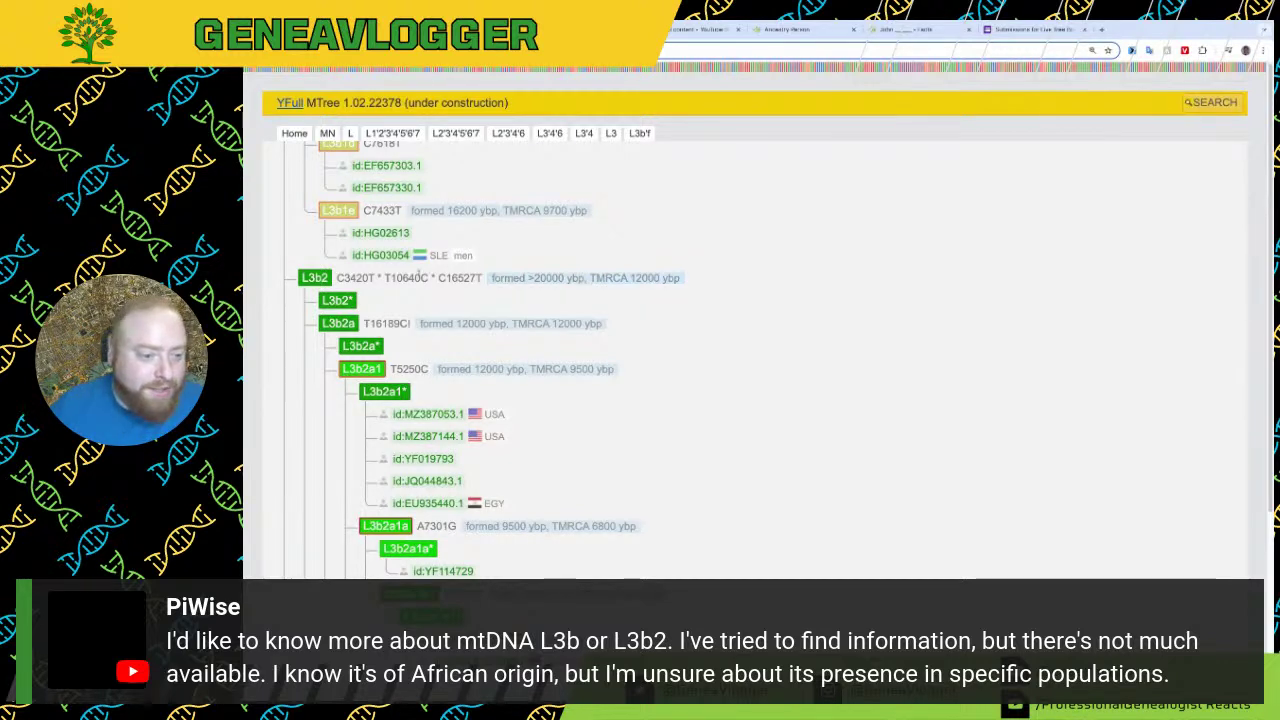
{"action": "mouse_move", "coordinate": [635, 273]}
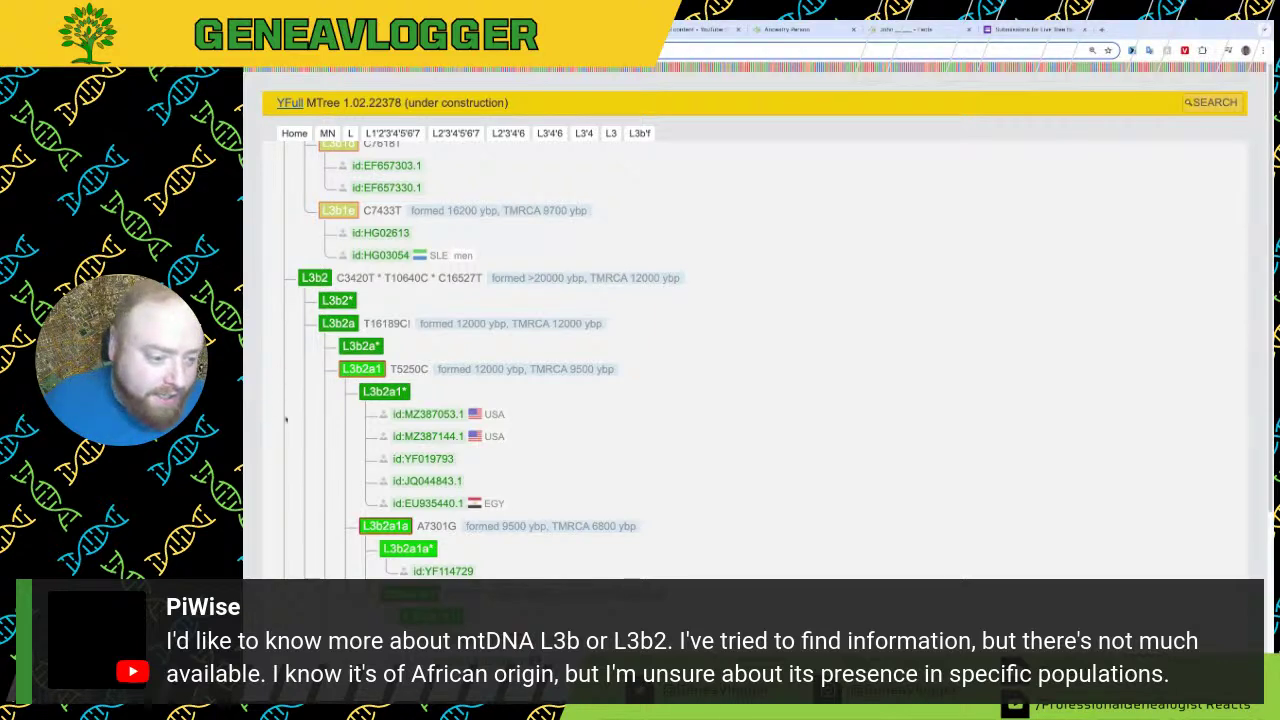
{"action": "scroll", "coordinate": [320, 417], "scroll_direction": "down", "scroll_amount": 2}
{"action": "scroll", "coordinate": [332, 368], "scroll_direction": "up", "scroll_amount": 2}
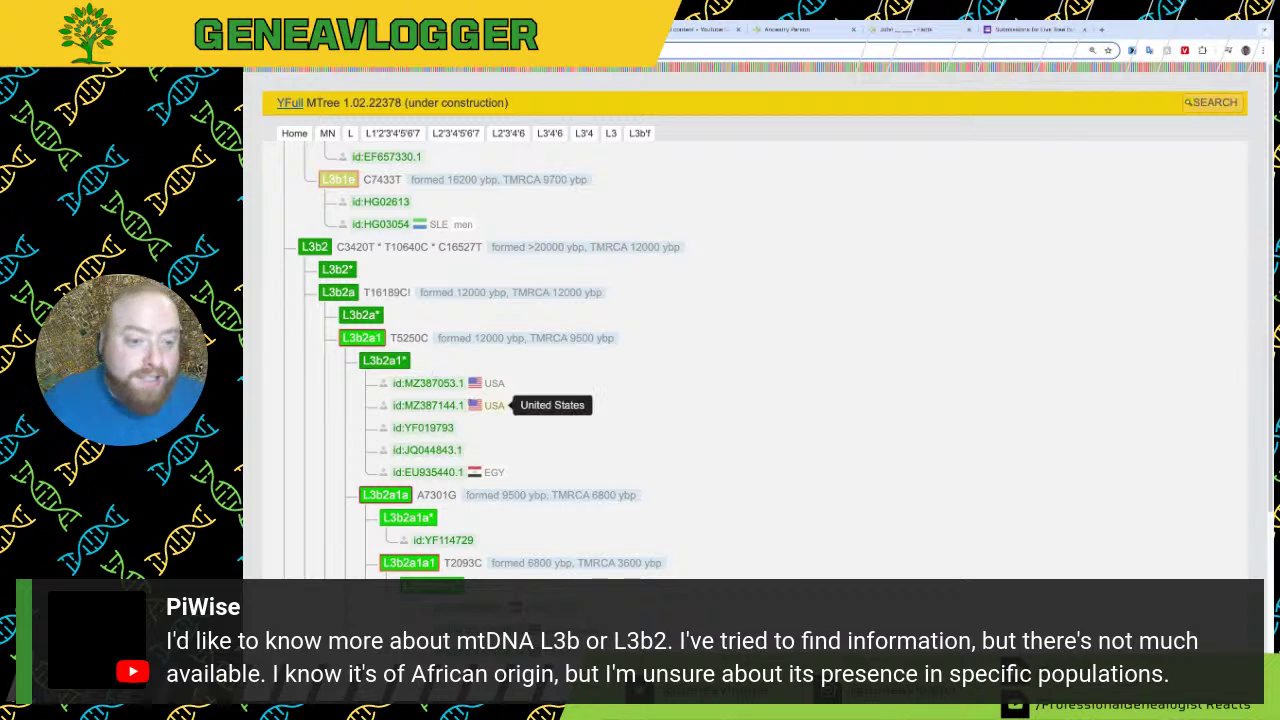
{"action": "scroll", "coordinate": [486, 415], "scroll_direction": "down", "scroll_amount": 2}
{"action": "scroll", "coordinate": [605, 495], "scroll_direction": "up", "scroll_amount": 1}
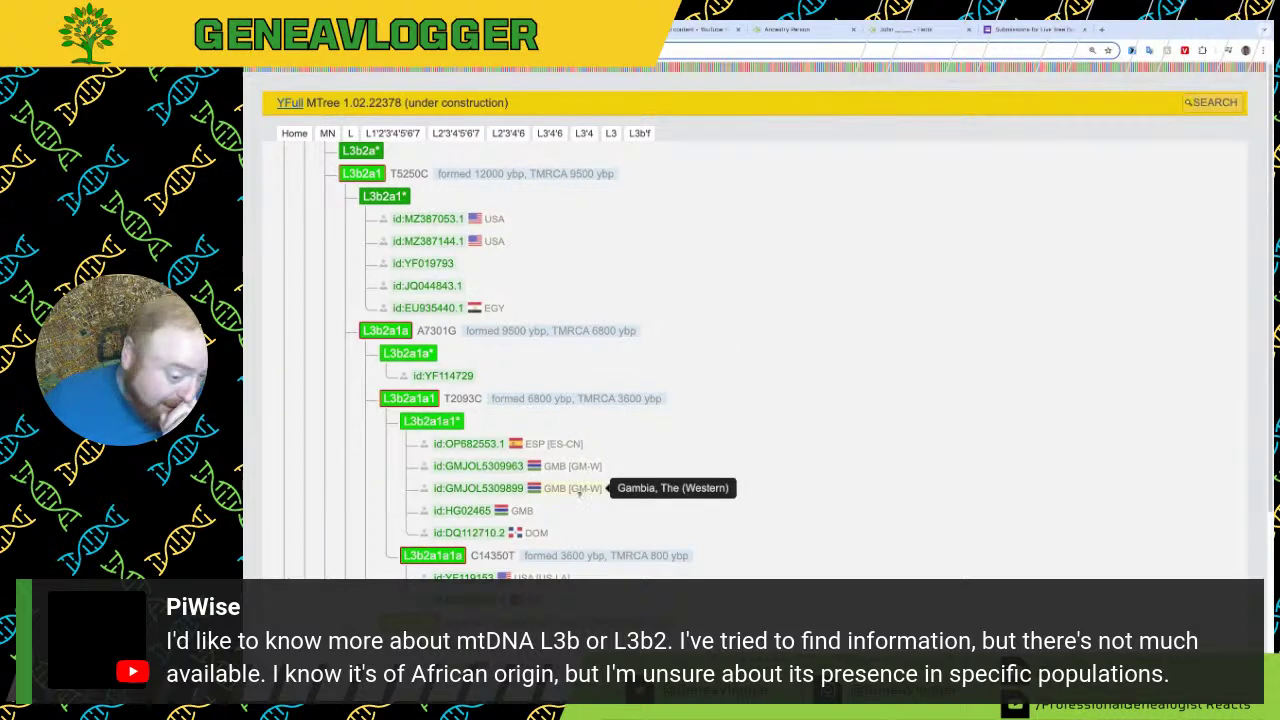
{"action": "scroll", "coordinate": [540, 532], "scroll_direction": "down", "scroll_amount": 2}
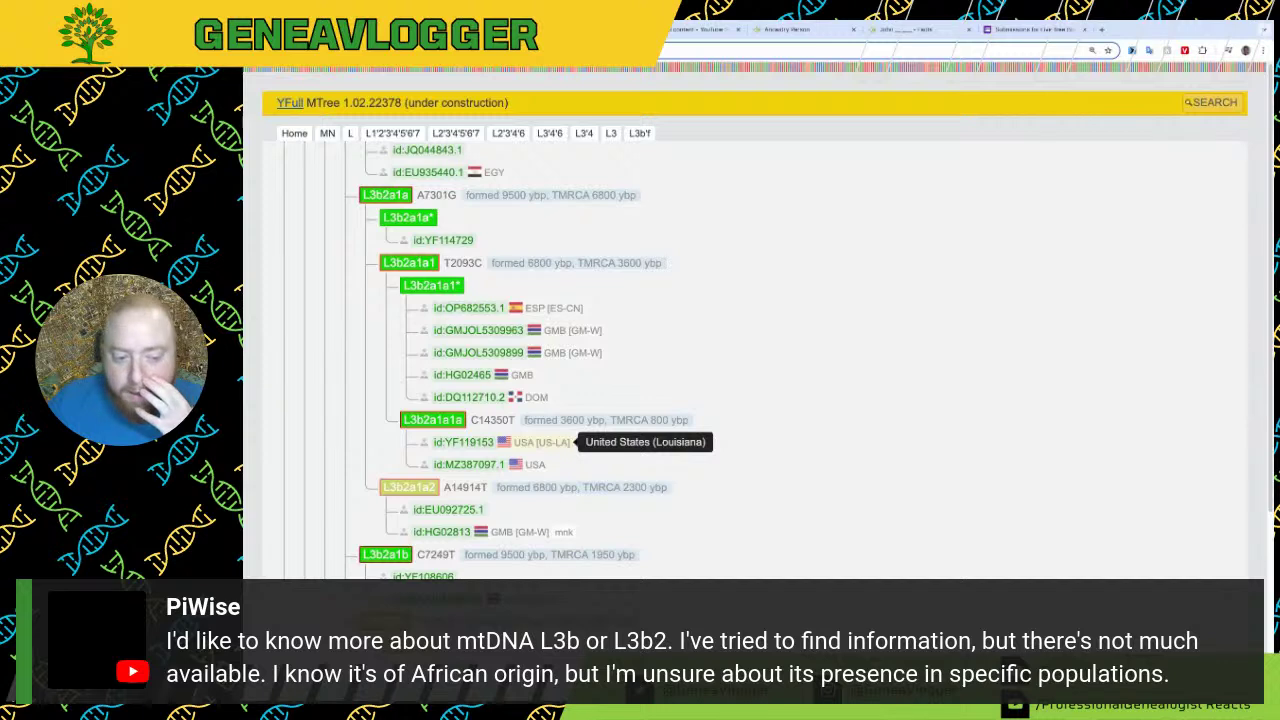
{"action": "scroll", "coordinate": [528, 500], "scroll_direction": "down", "scroll_amount": 2}
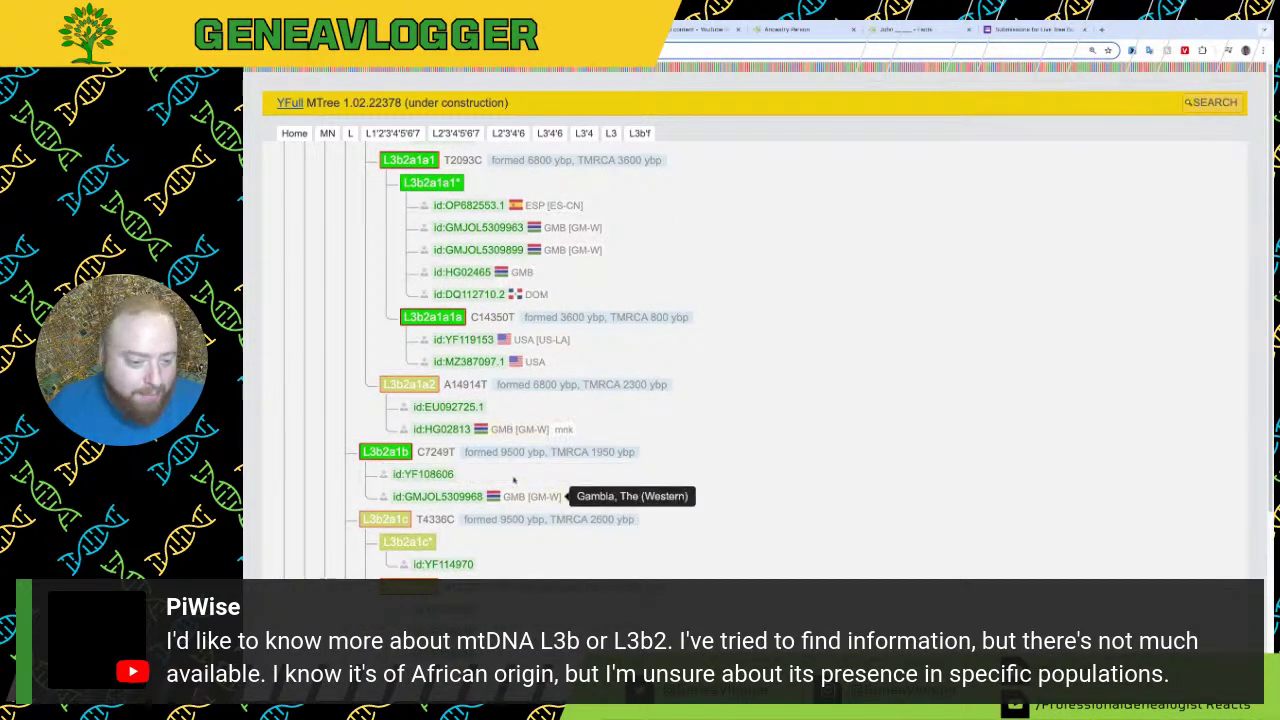
{"action": "scroll", "coordinate": [516, 472], "scroll_direction": "up", "scroll_amount": 1}
{"action": "scroll", "coordinate": [514, 469], "scroll_direction": "down", "scroll_amount": 6}
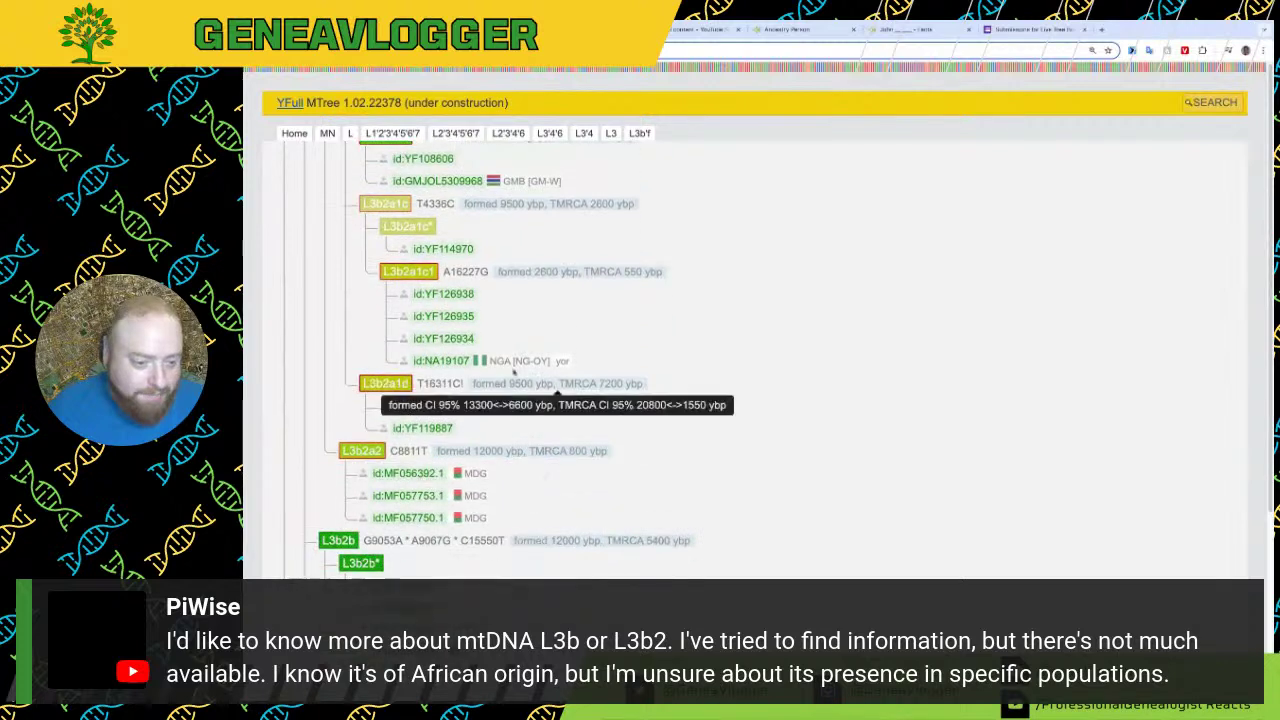
{"action": "scroll", "coordinate": [689, 493], "scroll_direction": "down", "scroll_amount": 3}
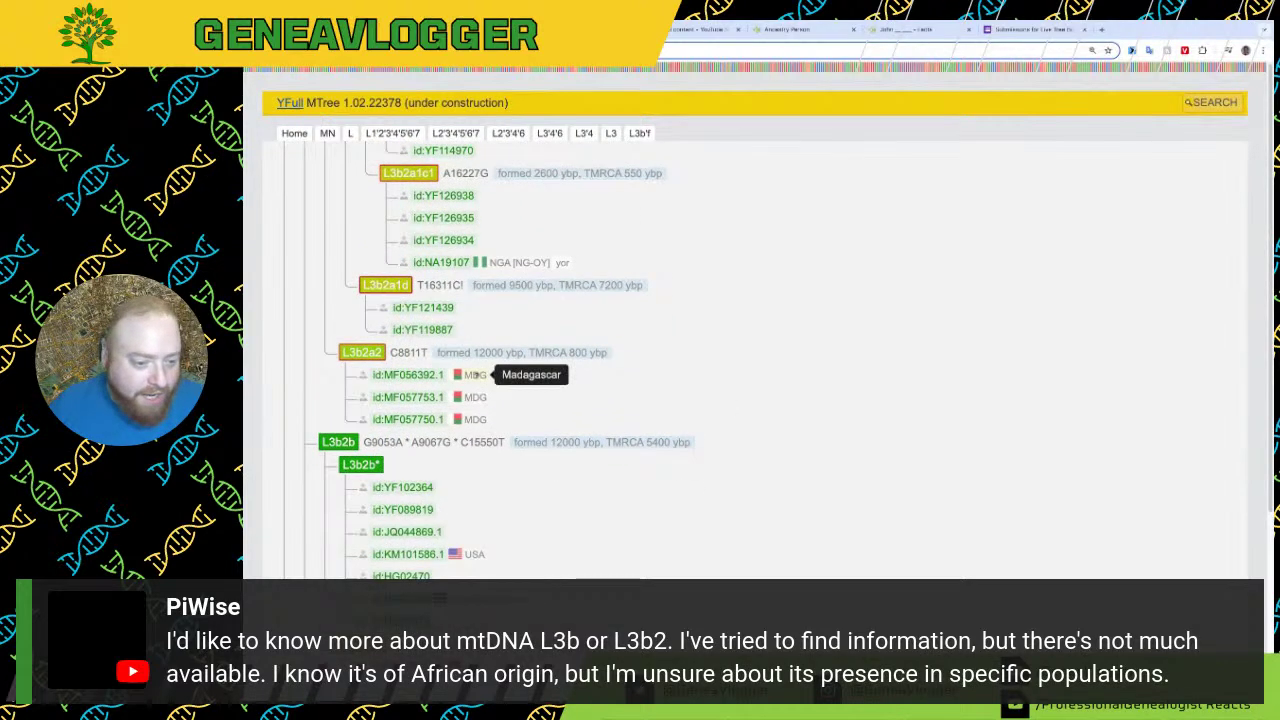
{"action": "scroll", "coordinate": [502, 486], "scroll_direction": "down", "scroll_amount": 1}
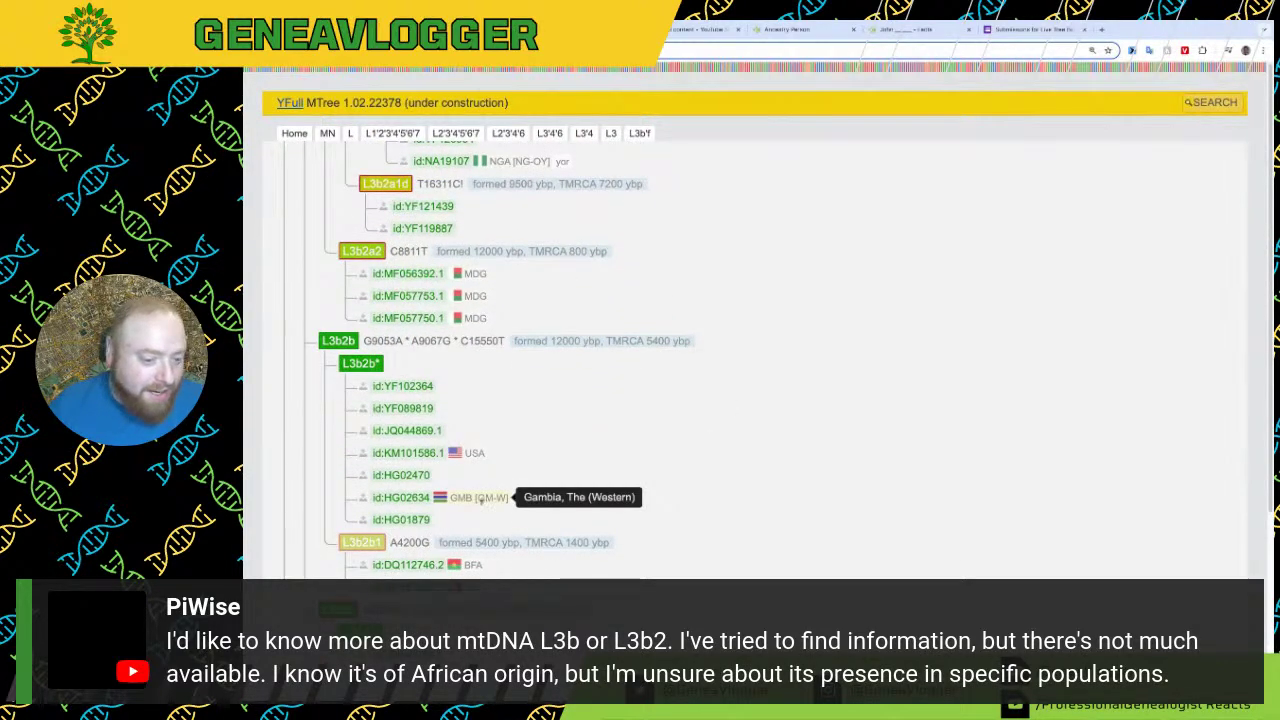
{"action": "scroll", "coordinate": [482, 502], "scroll_direction": "down", "scroll_amount": 3}
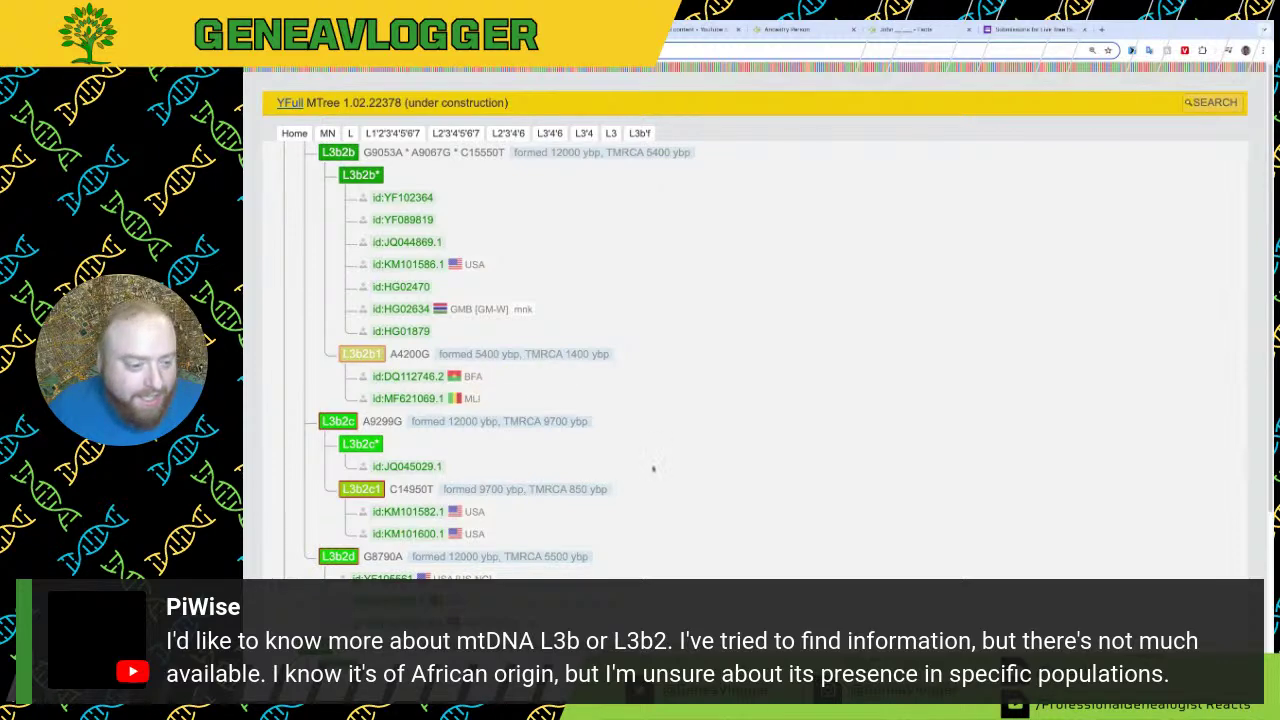
{"action": "scroll", "coordinate": [475, 400], "scroll_direction": "down", "scroll_amount": 2}
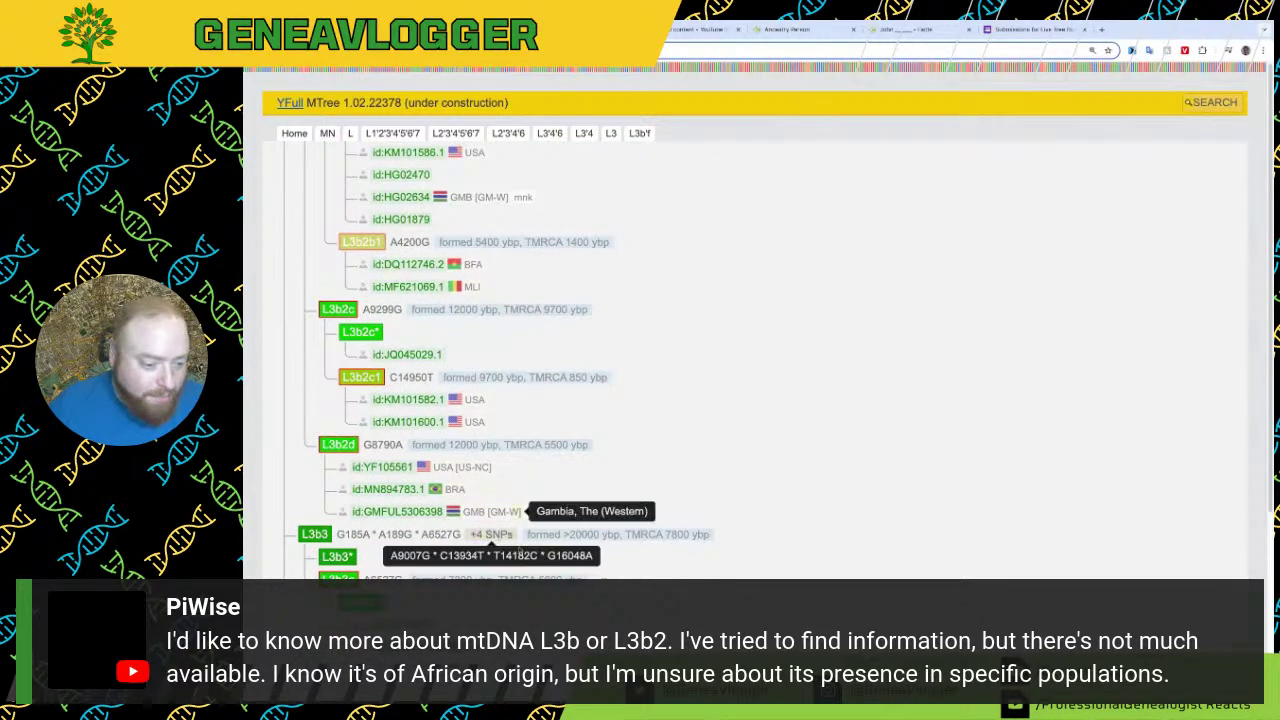
Step: Check the sample countries in the L3b3 and L3b4 branches, and return to the L3b2c and L3b2d subclades
{"action": "scroll", "coordinate": [482, 510], "scroll_direction": "down", "scroll_amount": 5}
{"action": "scroll", "coordinate": [484, 407], "scroll_direction": "down", "scroll_amount": 2}
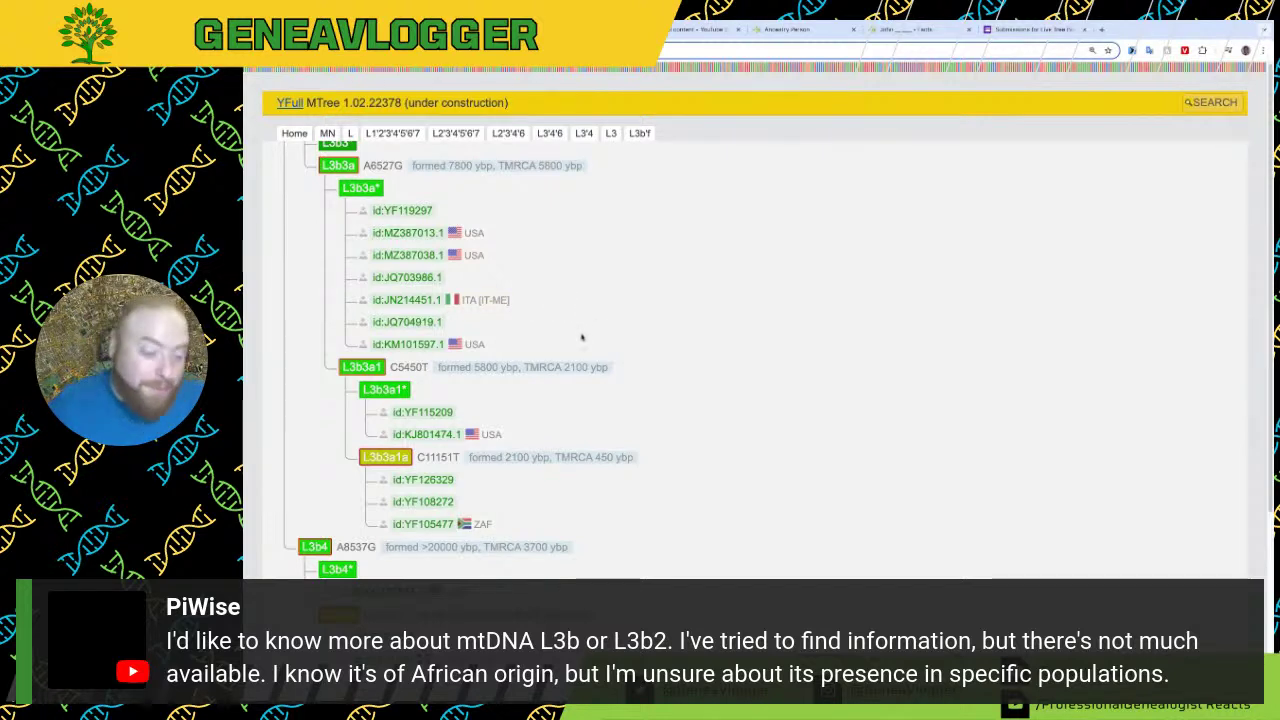
{"action": "scroll", "coordinate": [572, 331], "scroll_direction": "down", "scroll_amount": 1}
{"action": "scroll", "coordinate": [572, 331], "scroll_direction": "down", "scroll_amount": 3}
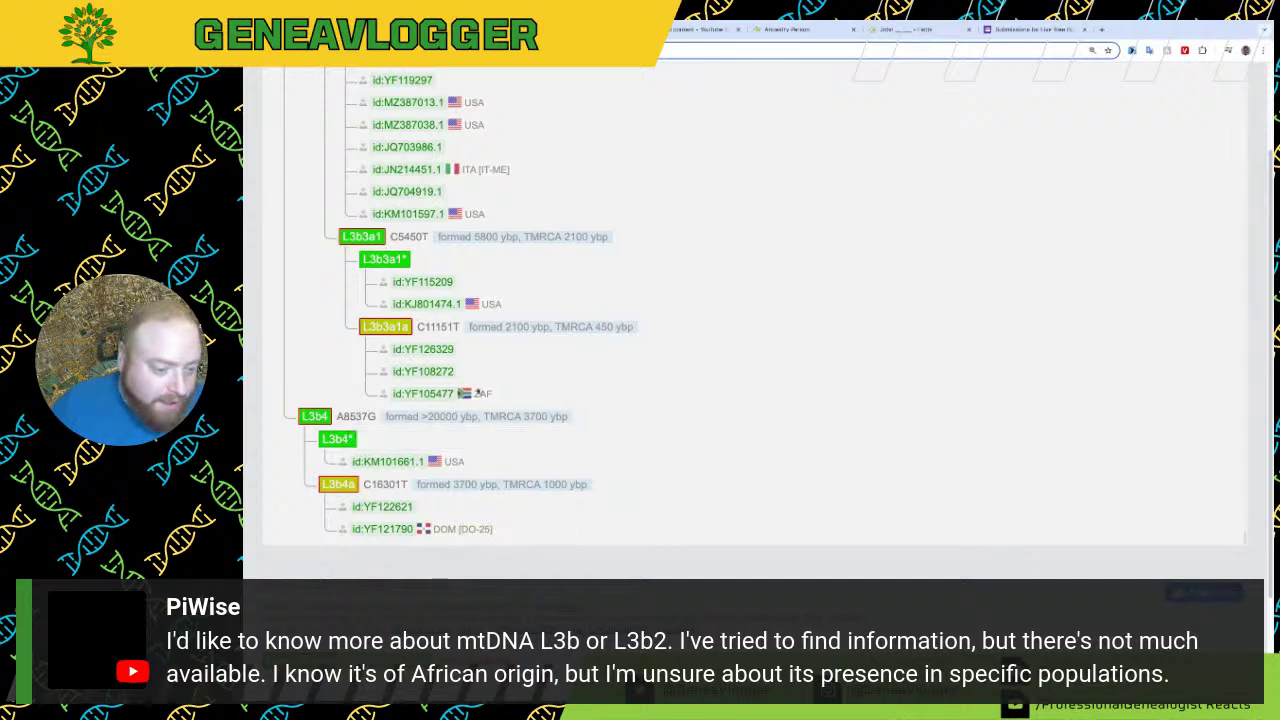
{"action": "scroll", "coordinate": [506, 443], "scroll_direction": "up", "scroll_amount": 2}
{"action": "scroll", "coordinate": [506, 443], "scroll_direction": "up", "scroll_amount": 6}
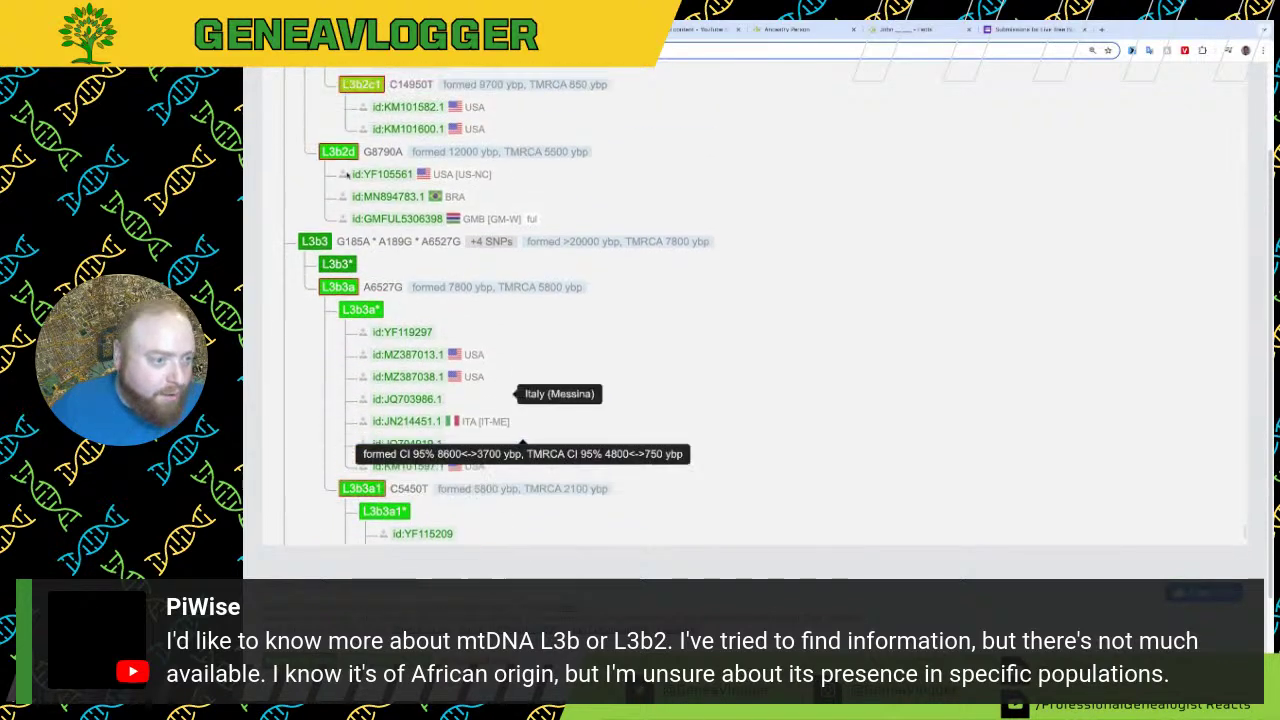
{"action": "scroll", "coordinate": [373, 331], "scroll_direction": "up", "scroll_amount": 1}
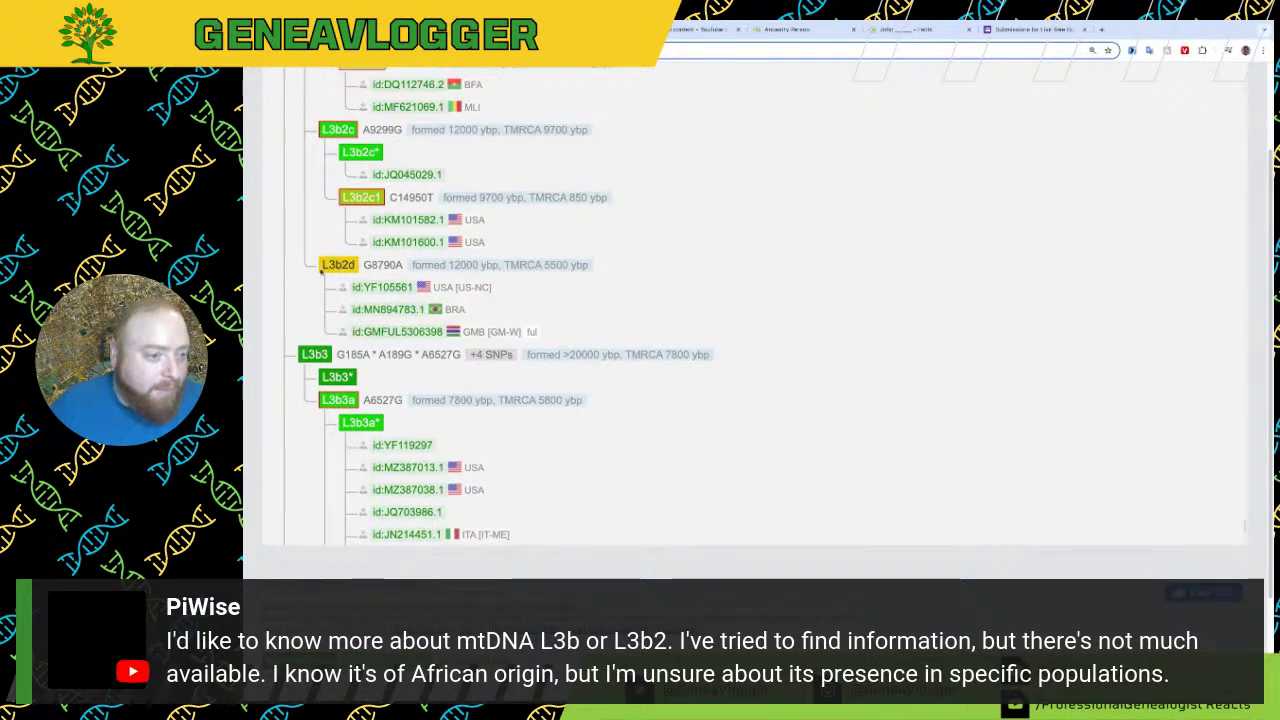
{"action": "scroll", "coordinate": [460, 325], "scroll_direction": "up", "scroll_amount": 10}
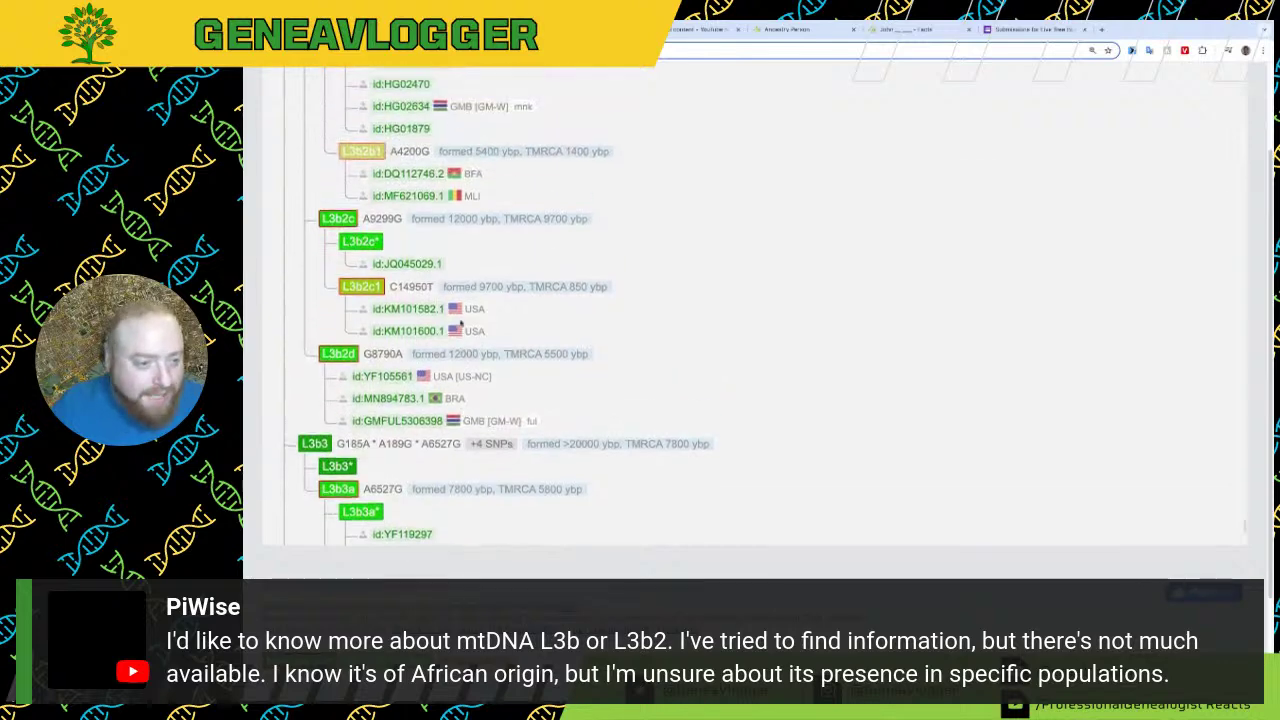
Step: Review the sample countries in the L3b2a1 and L3b1a branches on YFull, alongside the Eupedia map of mtDNA haplogroup L
{"action": "scroll", "coordinate": [476, 308], "scroll_direction": "up", "scroll_amount": 10}
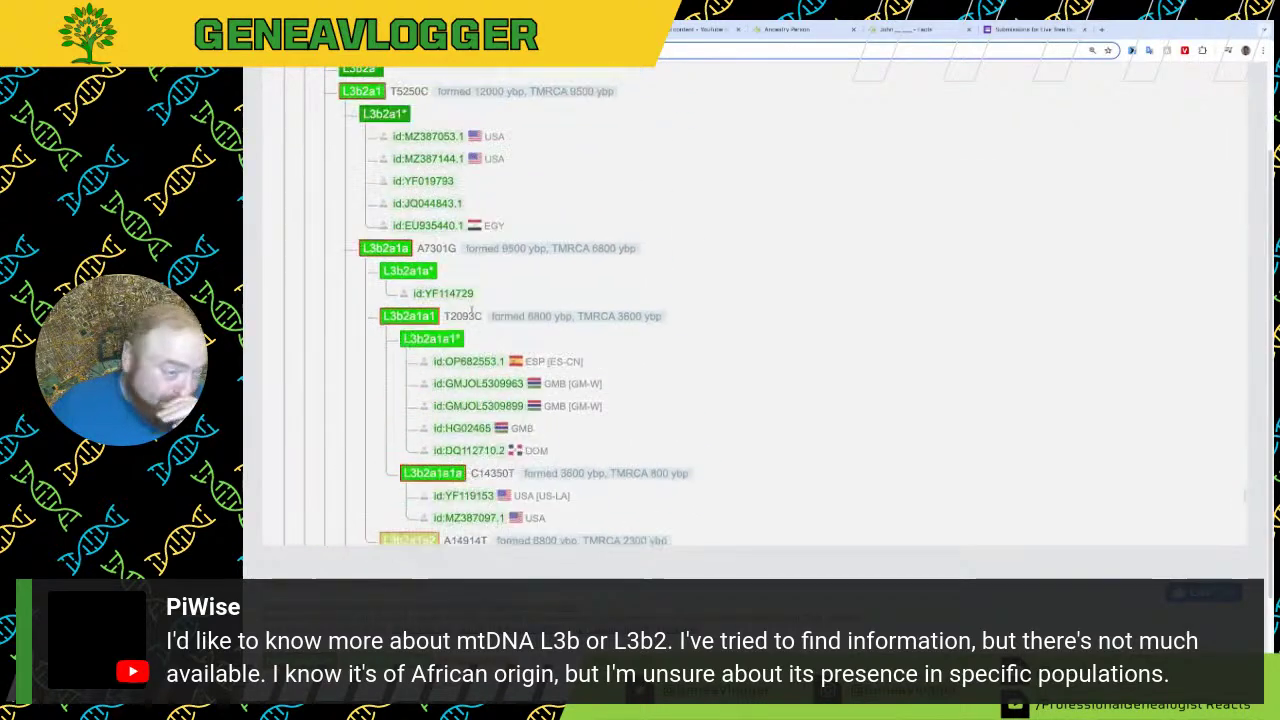
{"action": "mouse_move", "coordinate": [580, 252]}
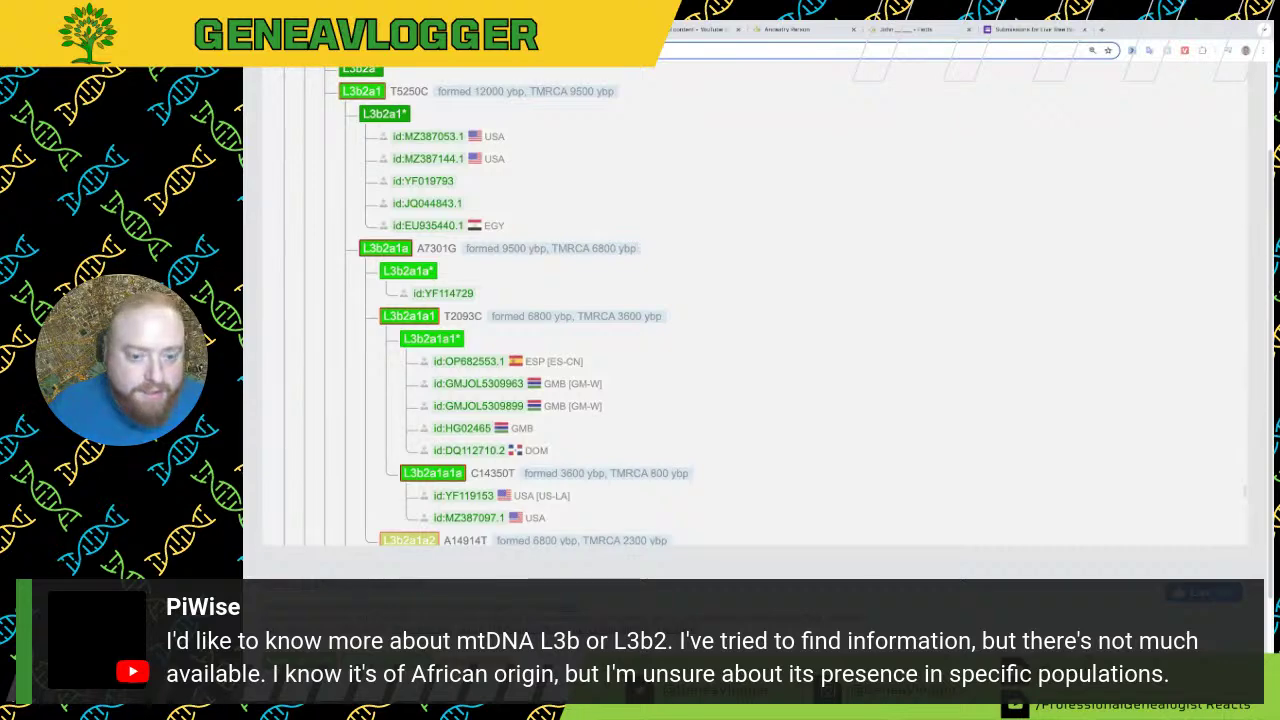
{"action": "key", "text": "ctrl+w"}
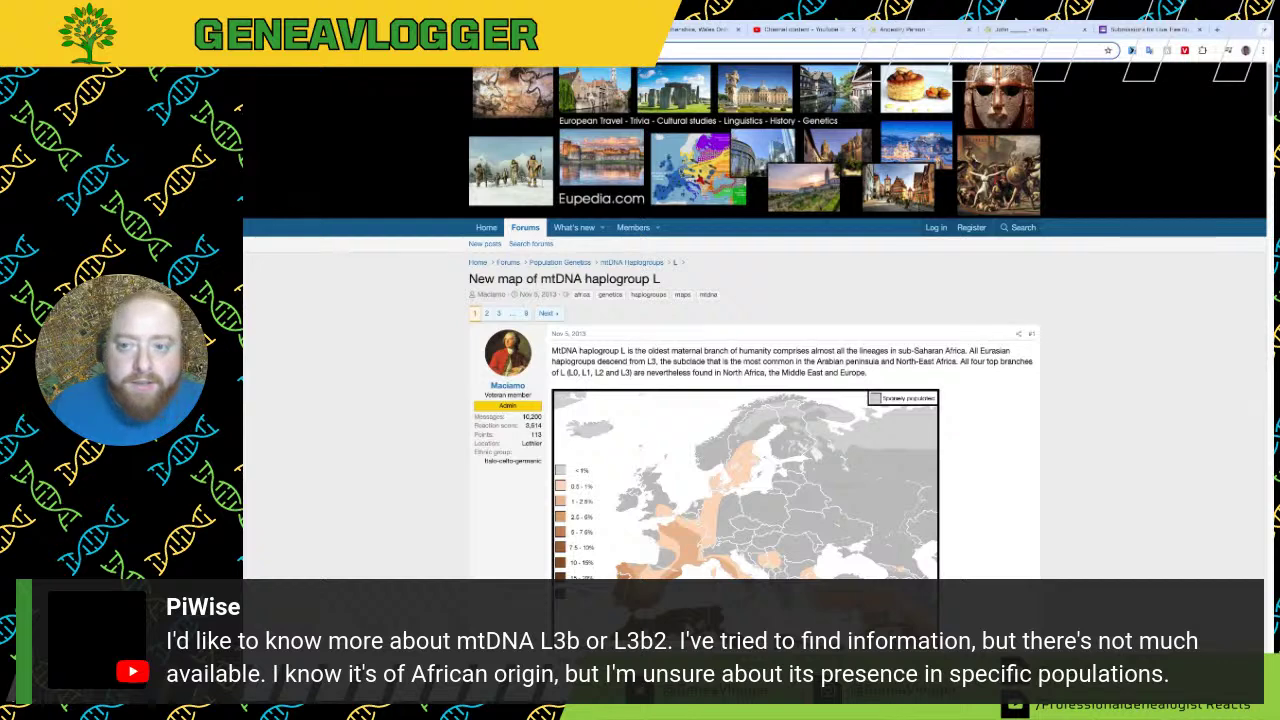
{"action": "key", "text": "ctrl+w"}
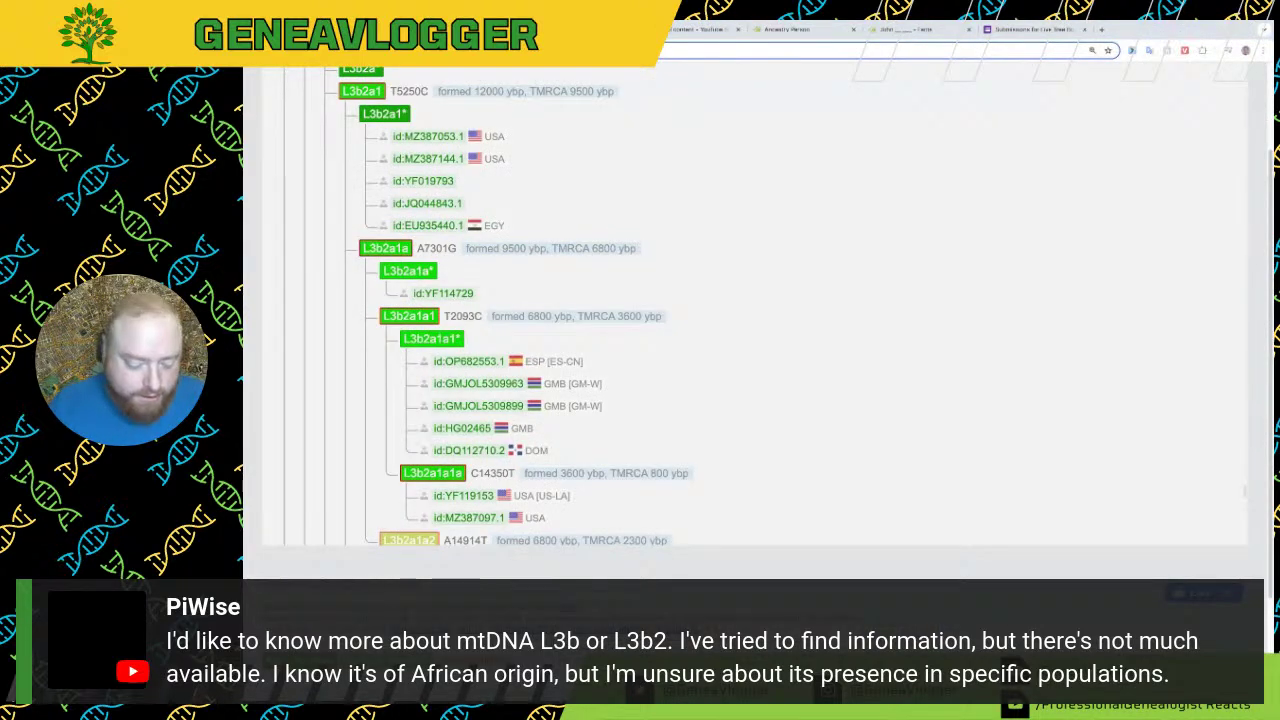
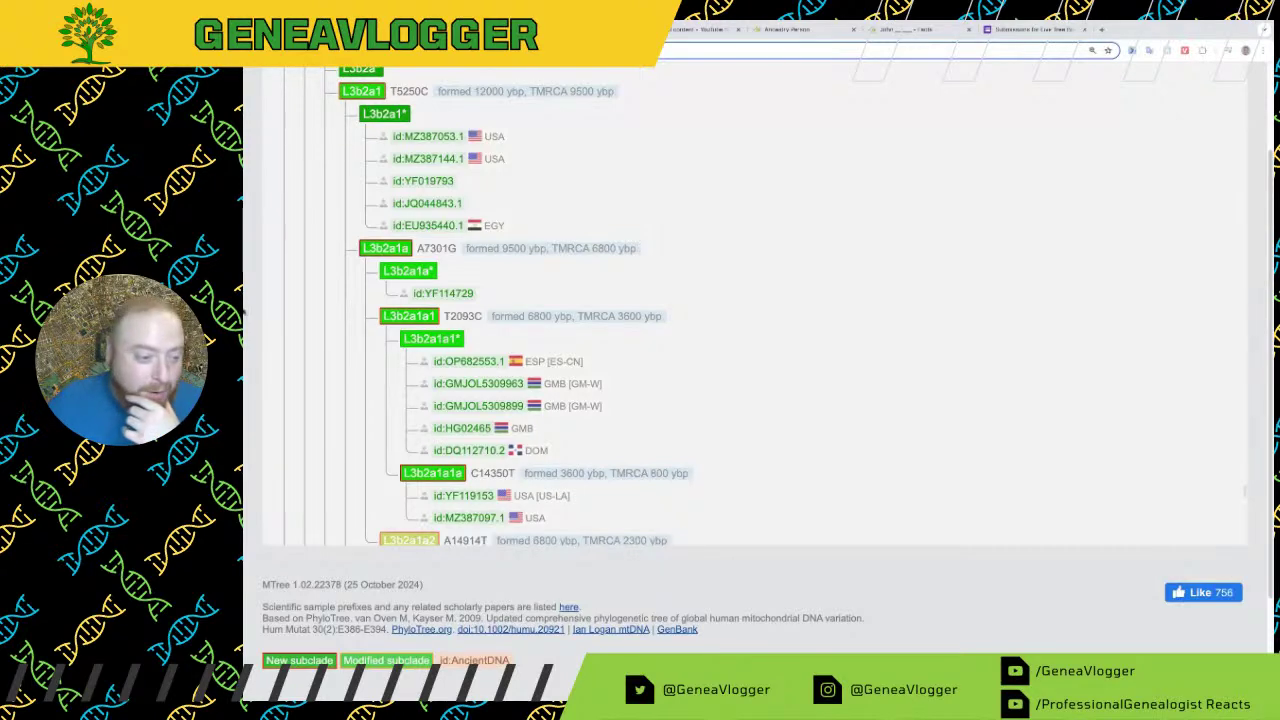
{"action": "scroll", "coordinate": [288, 329], "scroll_direction": "up", "scroll_amount": 5}
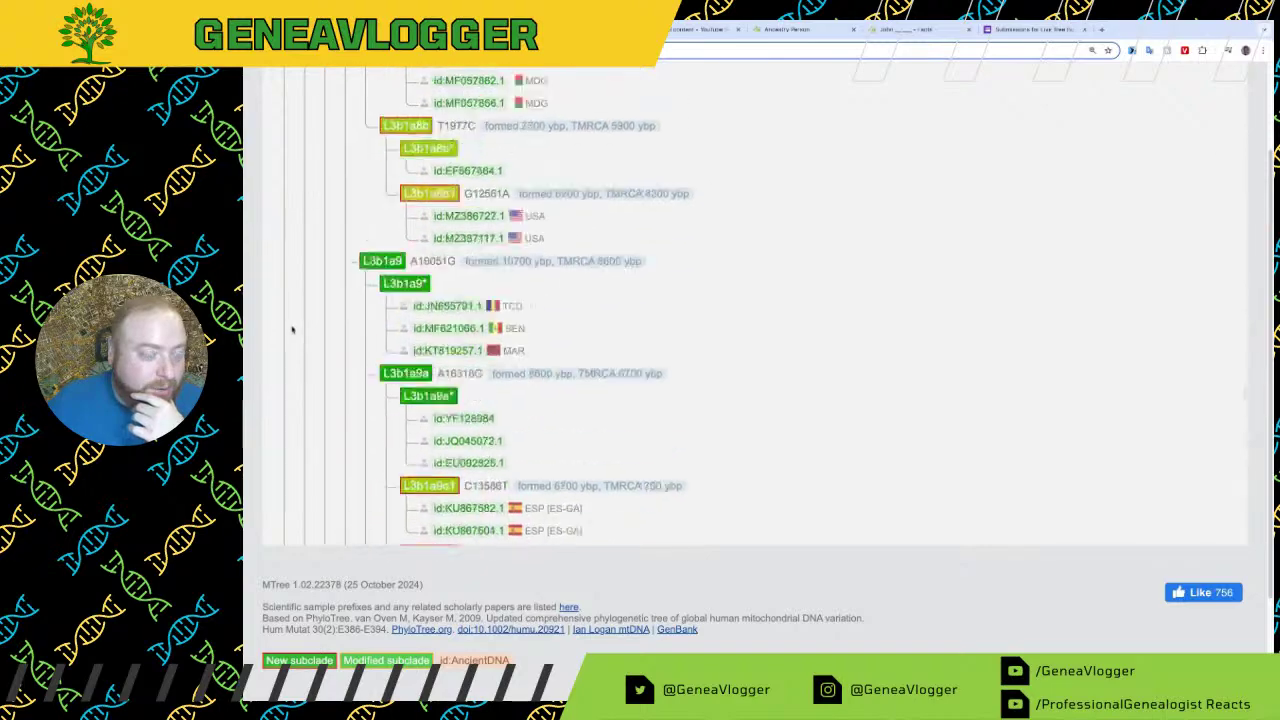
{"action": "scroll", "coordinate": [292, 329], "scroll_direction": "down", "scroll_amount": 10}
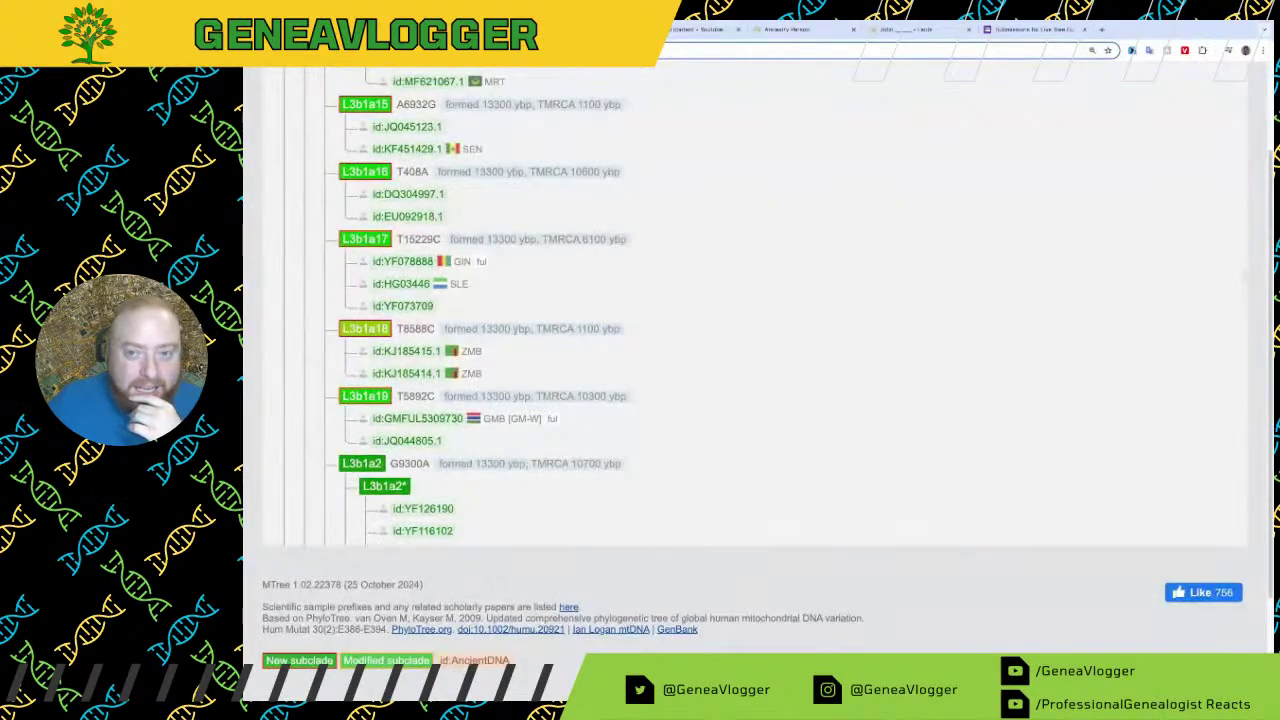
Step: Switch to YouTube Studio, view the GeneaVlogger Clips channel page, and enlarge it for readability
{"action": "key", "text": "ctrl+shift+Tab"}
{"action": "key", "text": "ctrl+shift+Tab"}
{"action": "key", "text": "ctrl+shift+Tab"}
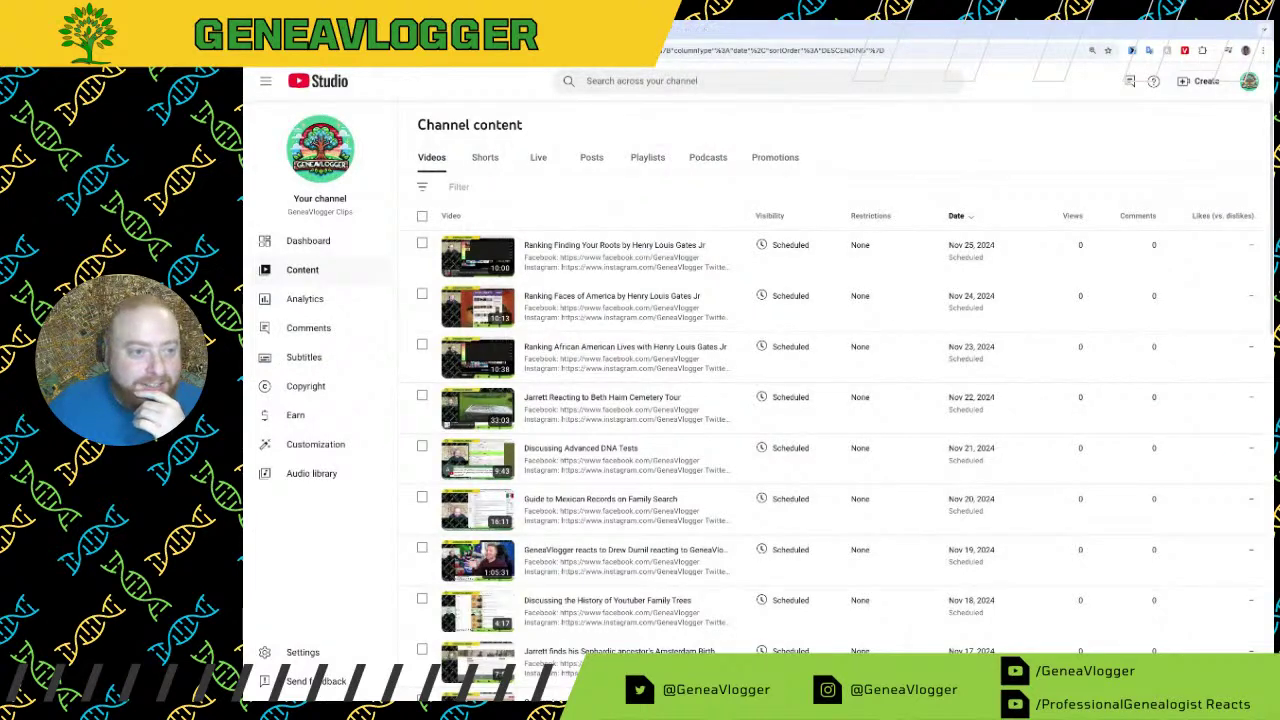
{"action": "left_click", "coordinate": [322, 148]}
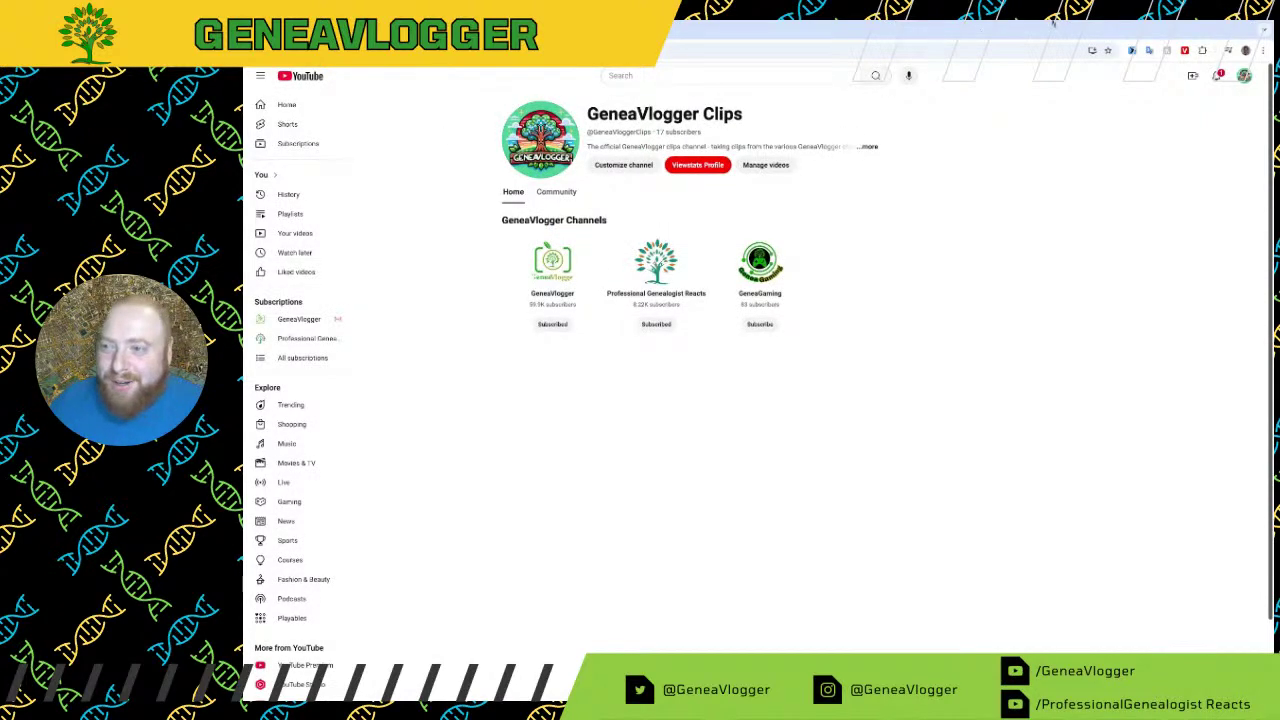
{"action": "key", "text": "ctrl+plus"}
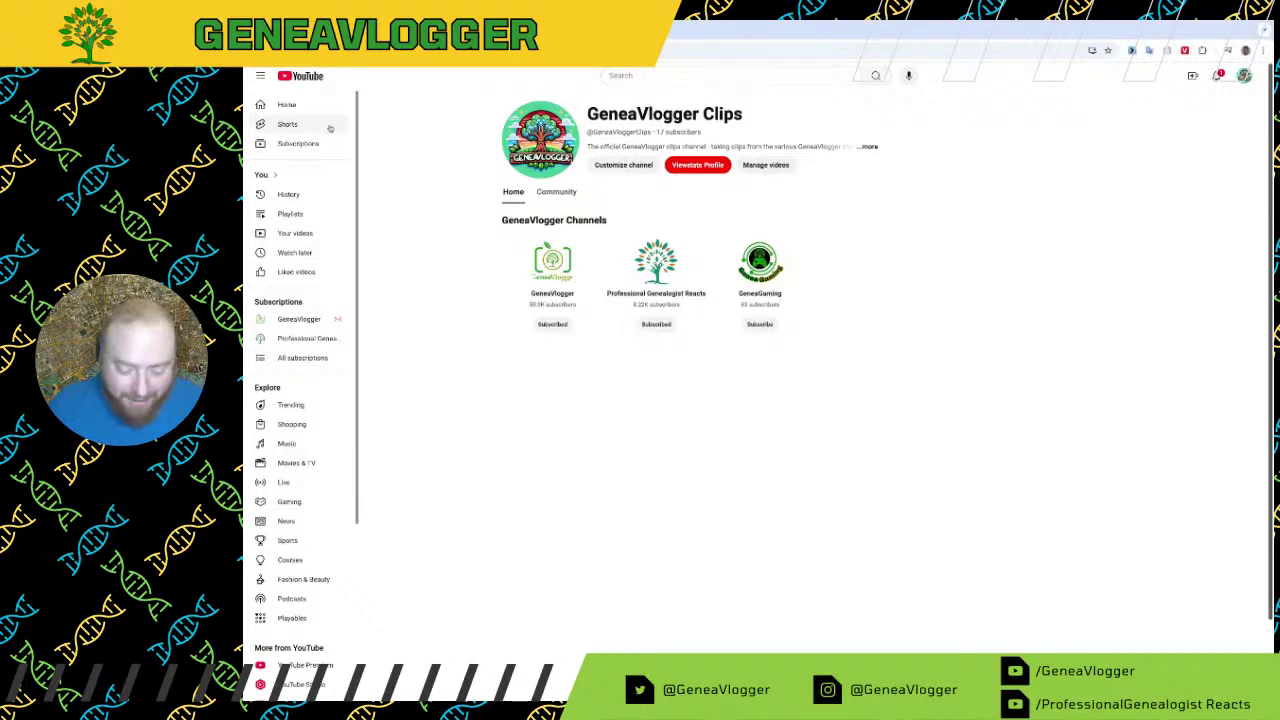
{"action": "key", "text": "ctrl+plus"}
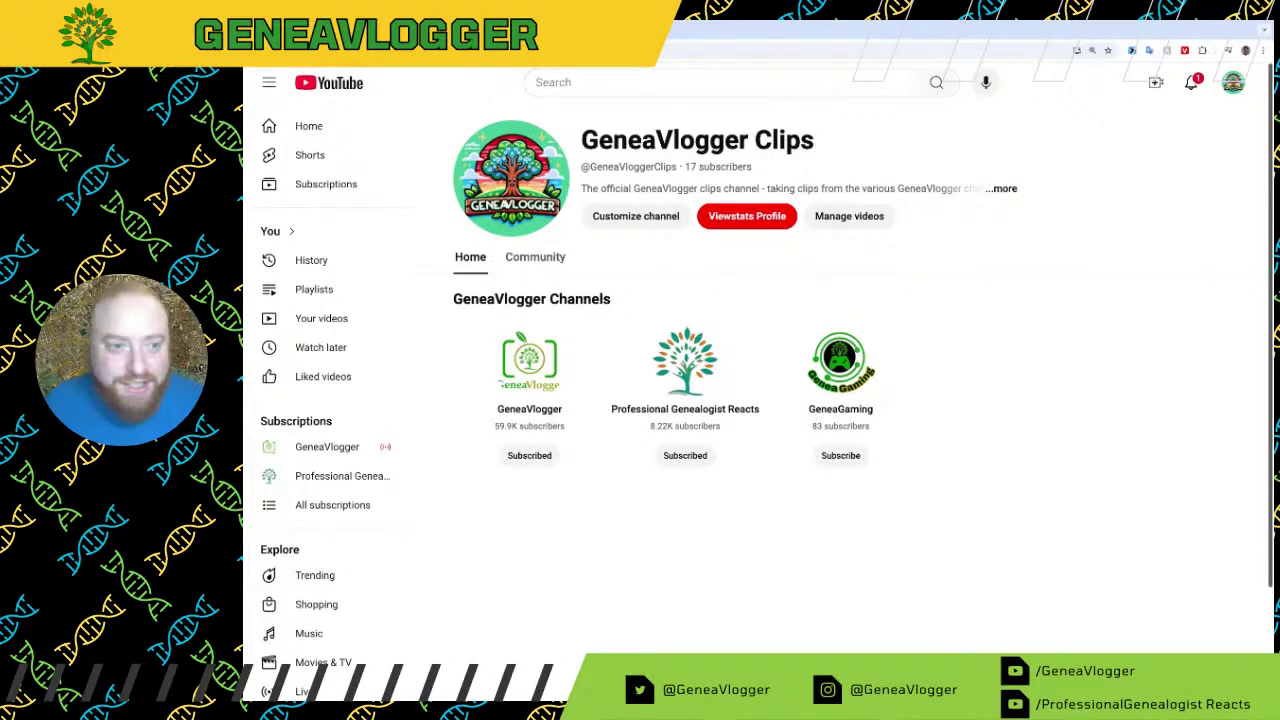
Step: Return to the Submissions for Live Tree Building responses, then search Google for "random number generator" and open RANDOM.ORG
{"action": "key", "text": "ctrl+Tab"}
{"action": "scroll", "coordinate": [1089, 348], "scroll_direction": "up", "scroll_amount": 5}
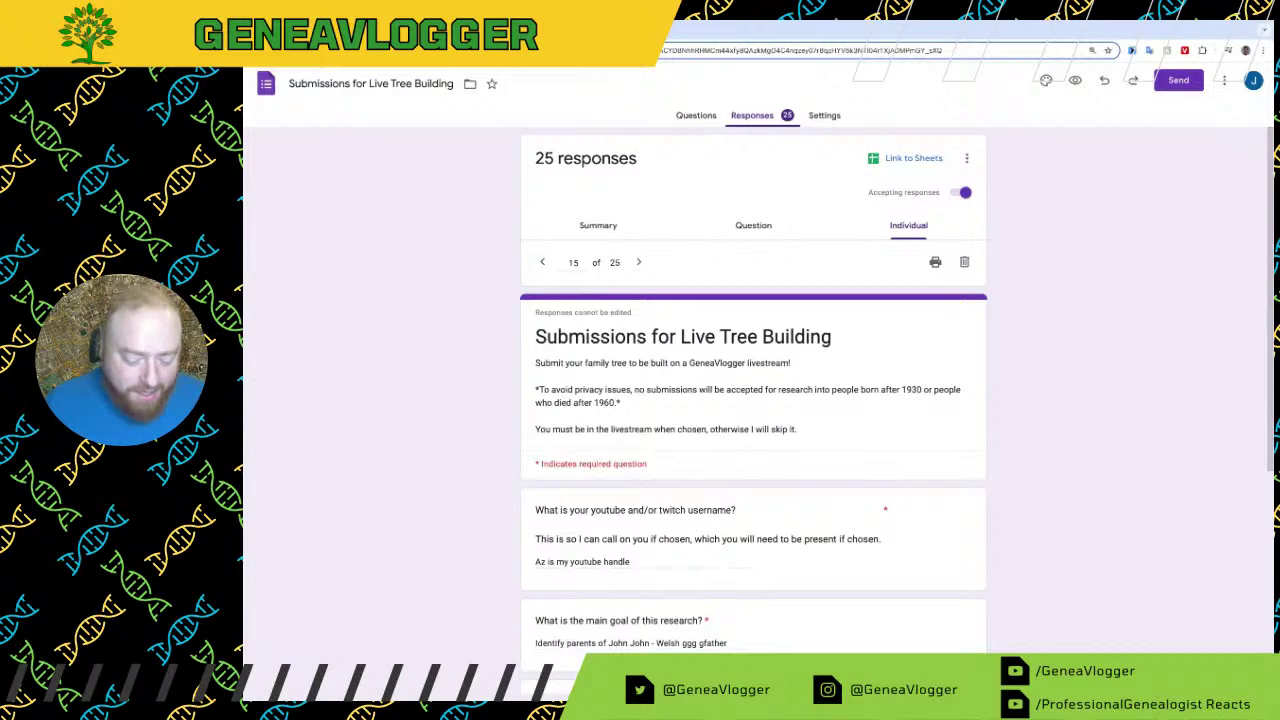
{"action": "key", "text": "ctrl+t"}
{"action": "type", "text": "random number generator"}
{"action": "key", "text": "Return"}
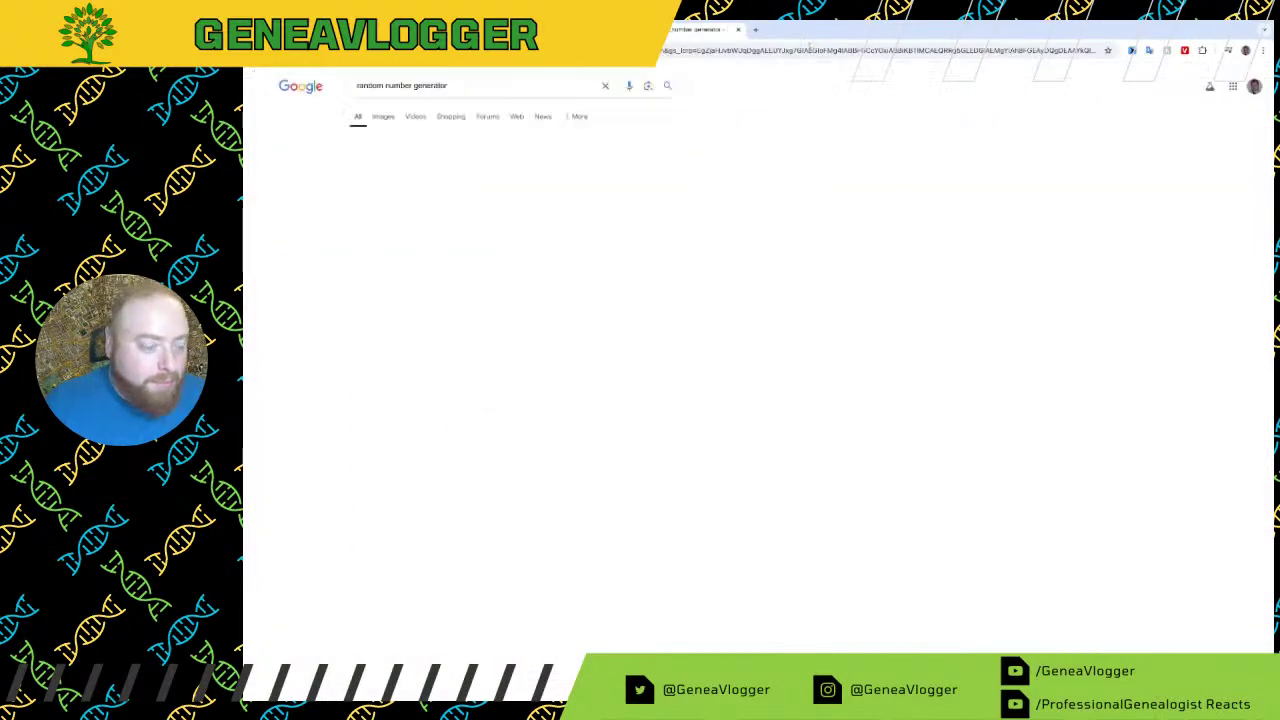
{"action": "left_click", "coordinate": [420, 334]}
Step: Check the form's response count and generate a random number from 1 to 25 on RANDOM.ORG
{"action": "key", "text": "ctrl+shift+Tab"}
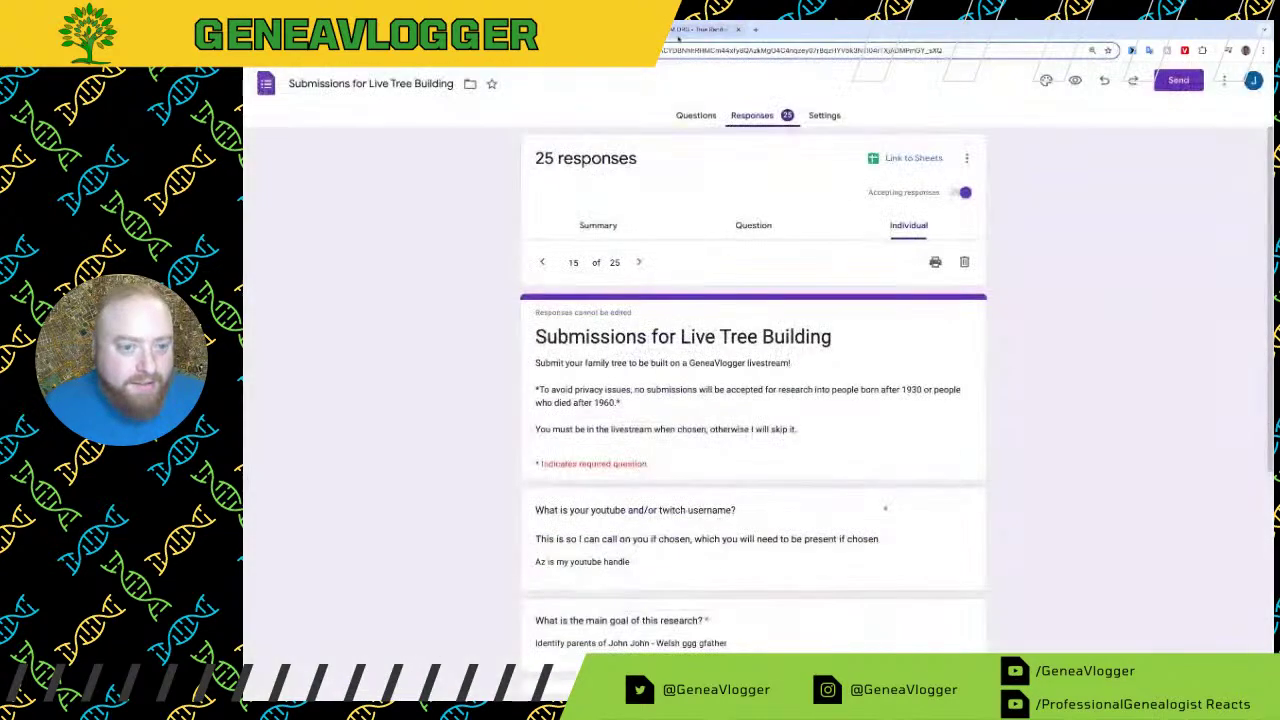
{"action": "left_click", "coordinate": [690, 30]}
{"action": "left_click_drag", "start_coordinate": [930, 219], "coordinate": [820, 218]}
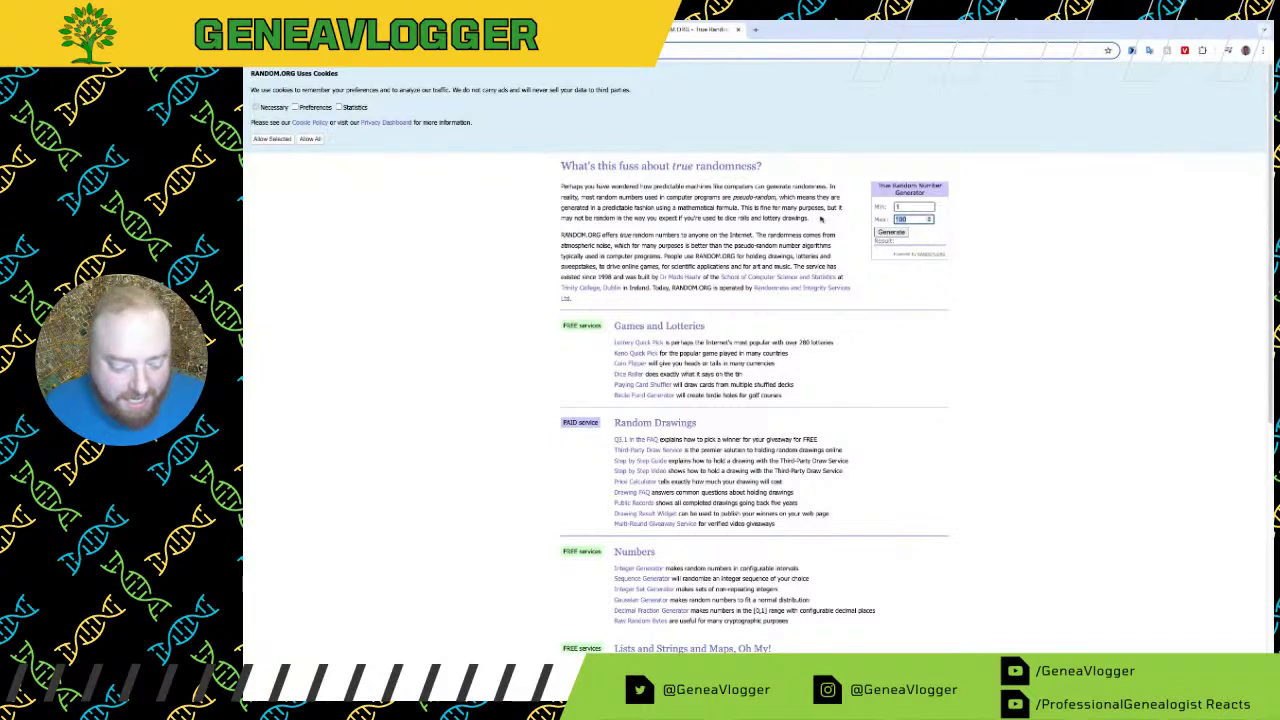
{"action": "type", "text": "25"}
{"action": "left_click", "coordinate": [900, 233]}
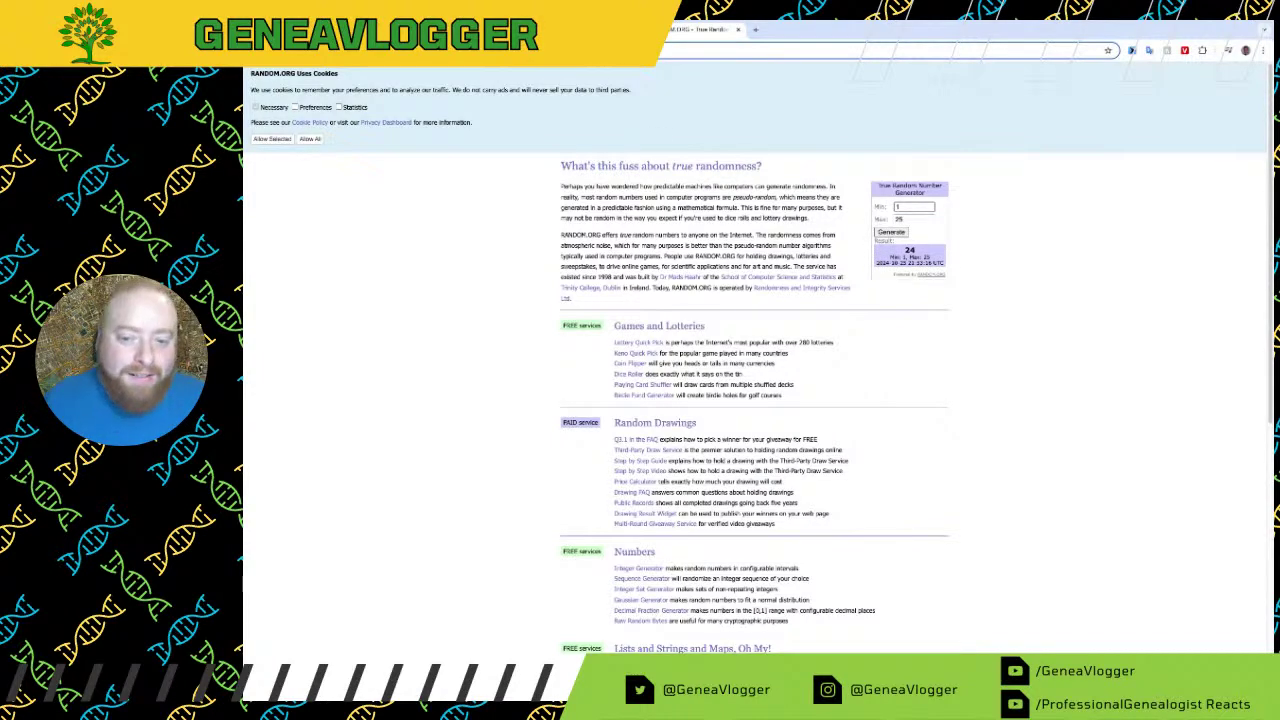
Step: Display individual response 24 in the Submissions for Live Tree Building form
{"action": "key", "text": "ctrl+shift+Tab"}
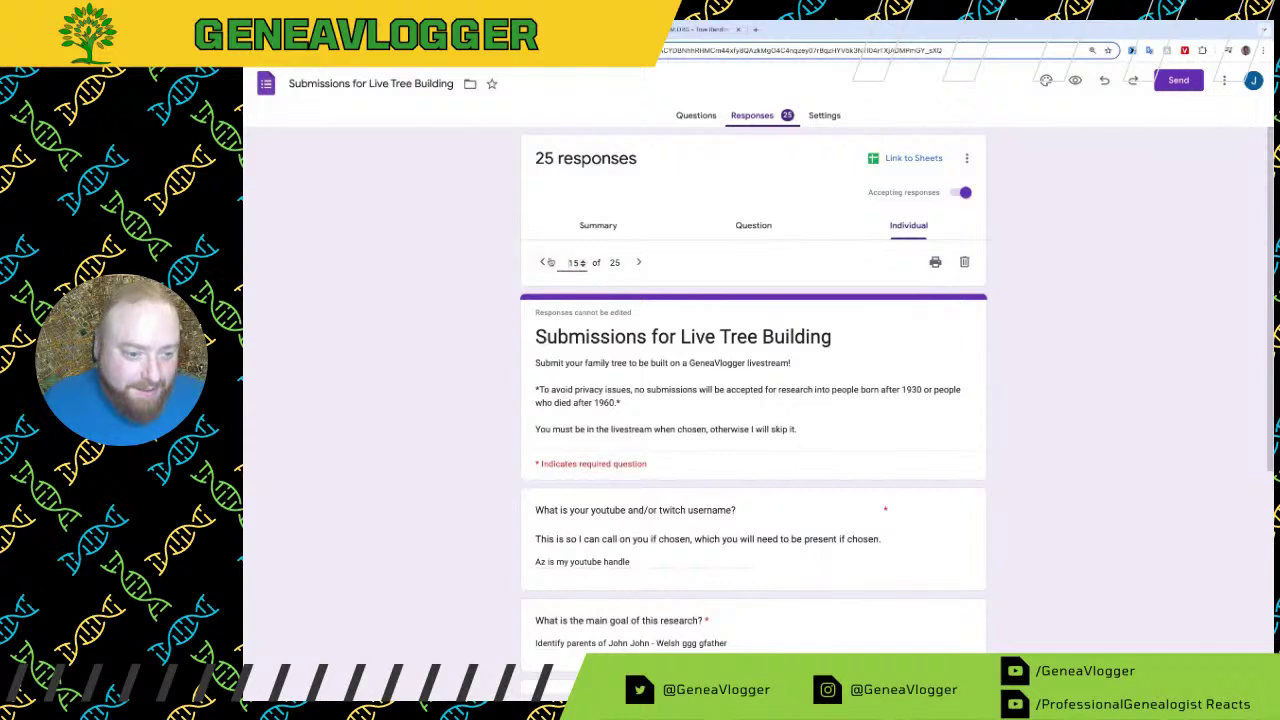
{"action": "double_click", "coordinate": [589, 275]}
{"action": "type", "text": "24"}
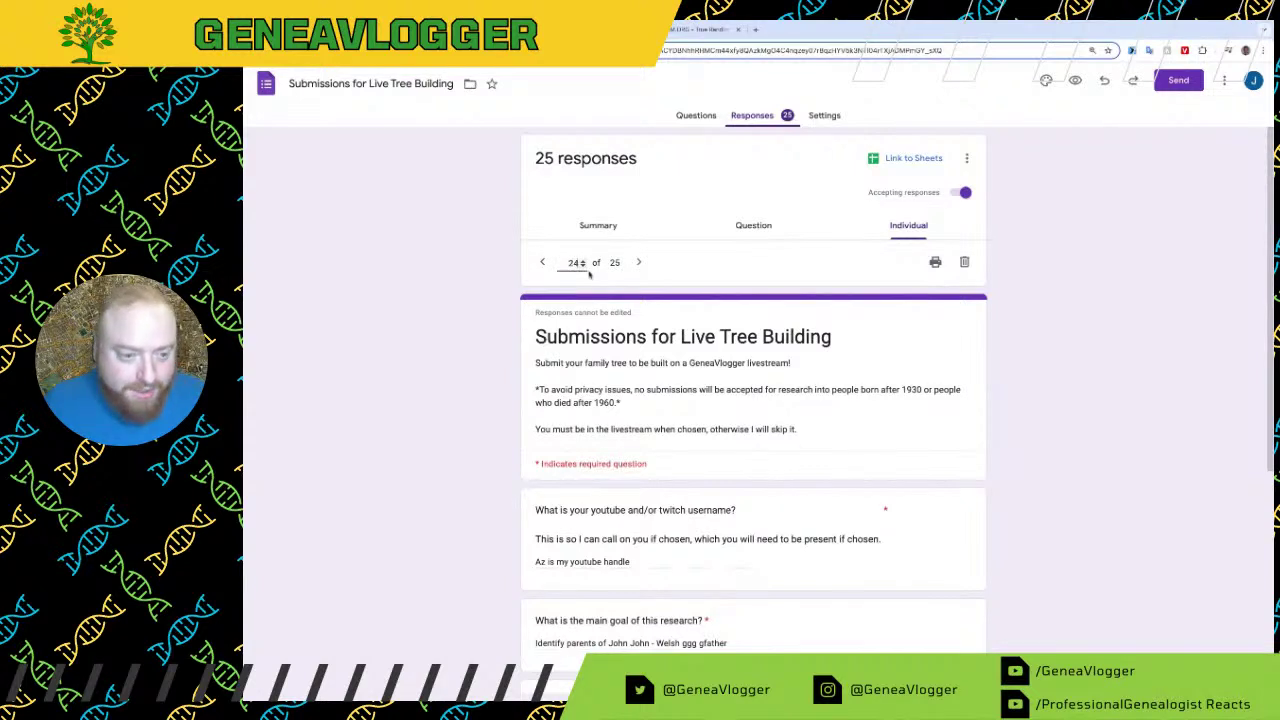
{"action": "key", "text": "Return"}
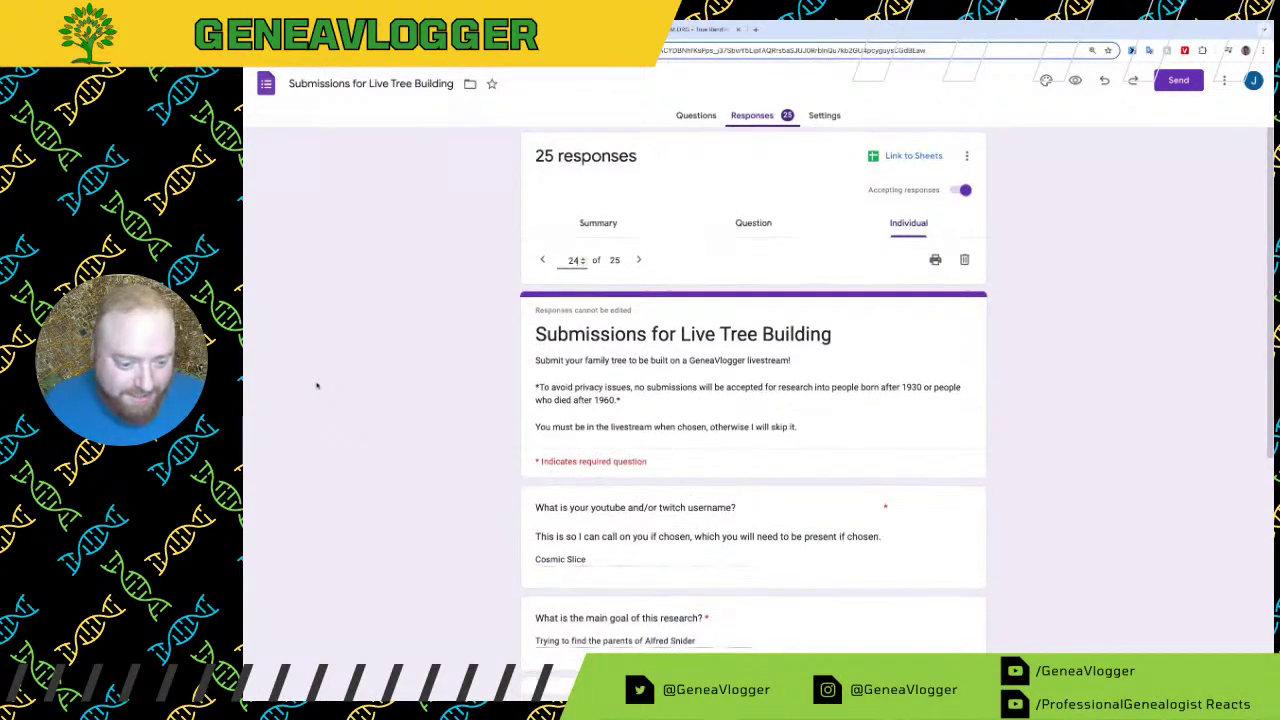
Step: Read the selected submission's username, research goal, names, dates and locations, prior research, and tree and Reddit links
{"action": "scroll", "coordinate": [317, 386], "scroll_direction": "down", "scroll_amount": 1}
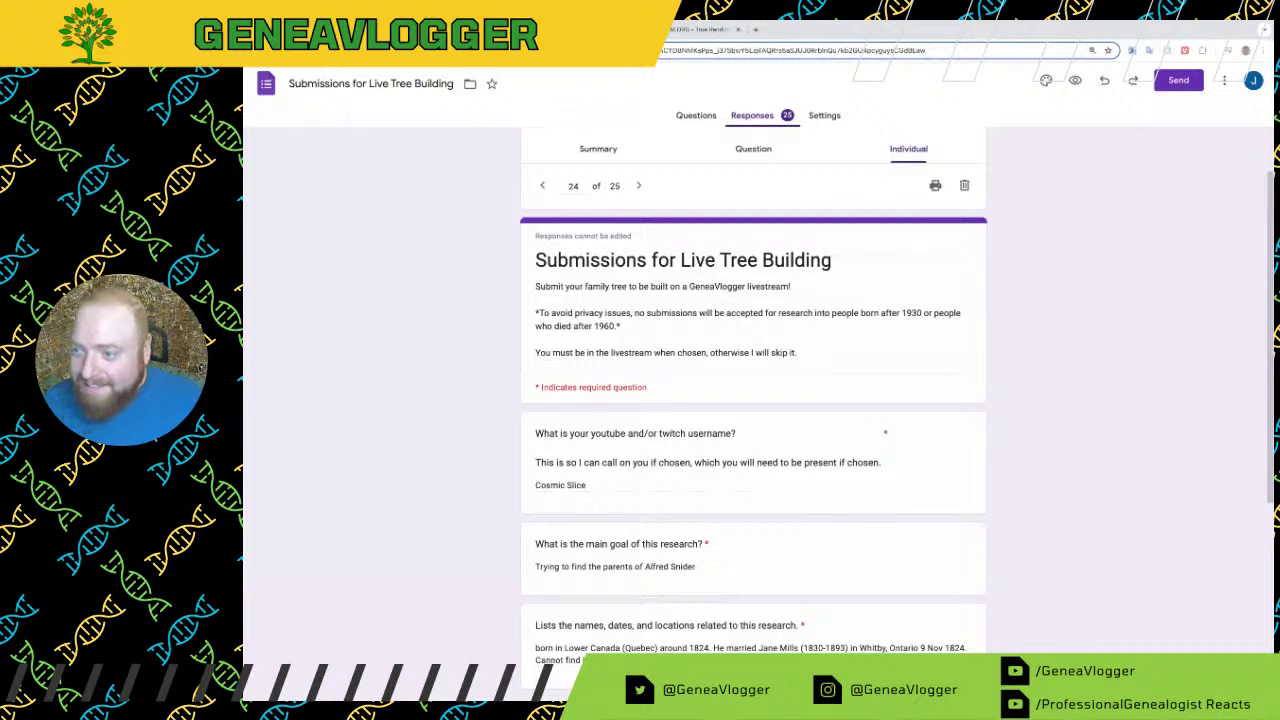
{"action": "key", "text": "Tab"}
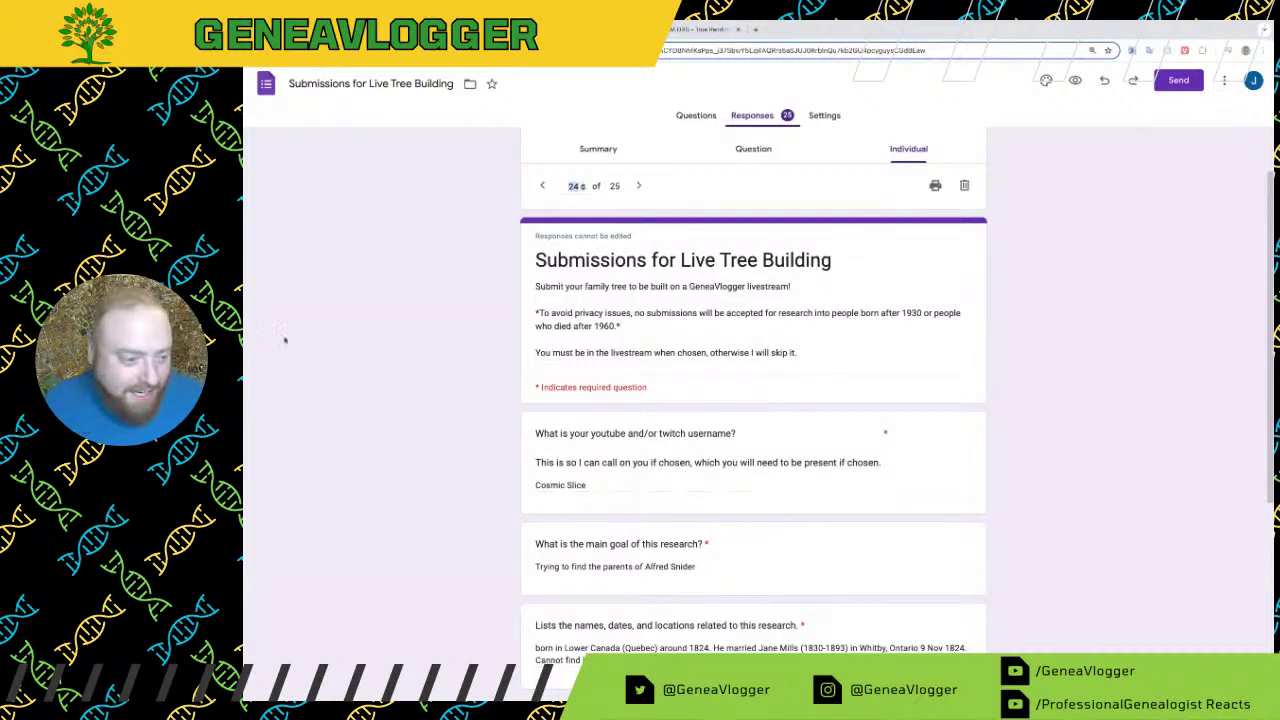
{"action": "scroll", "coordinate": [352, 406], "scroll_direction": "down", "scroll_amount": 1}
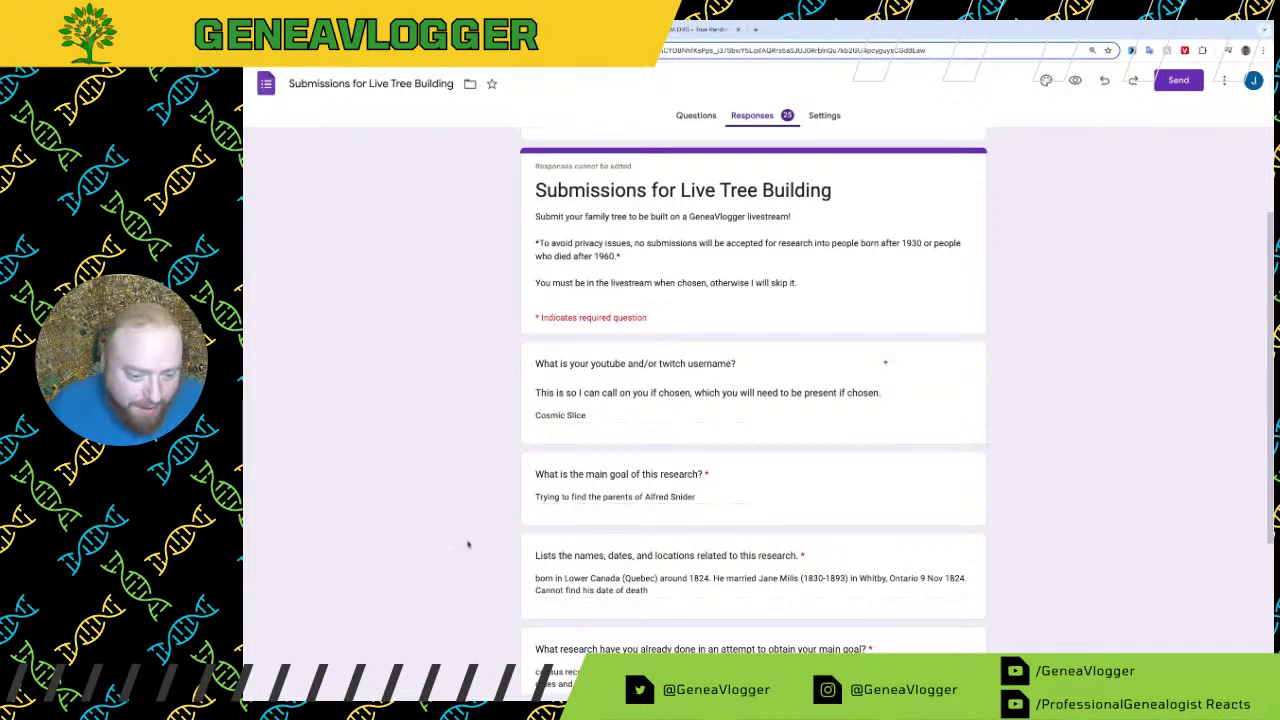
{"action": "scroll", "coordinate": [466, 550], "scroll_direction": "down", "scroll_amount": 2}
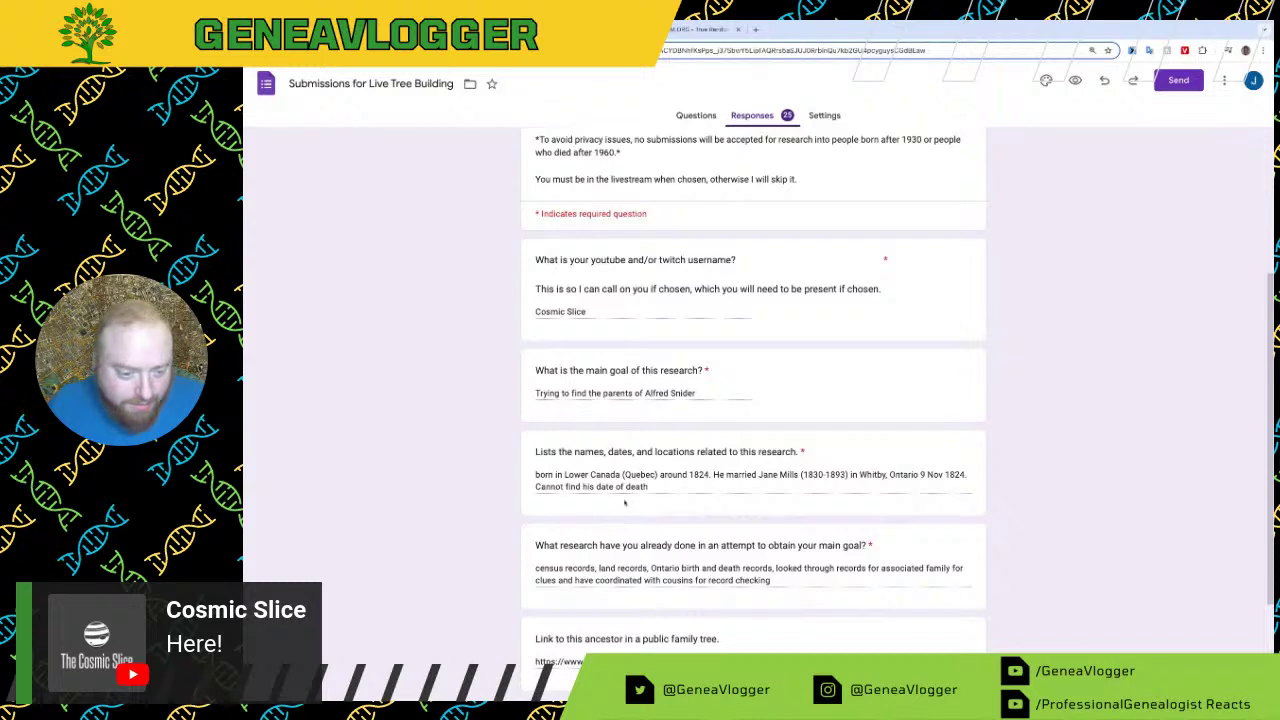
{"action": "triple_click", "coordinate": [670, 490]}
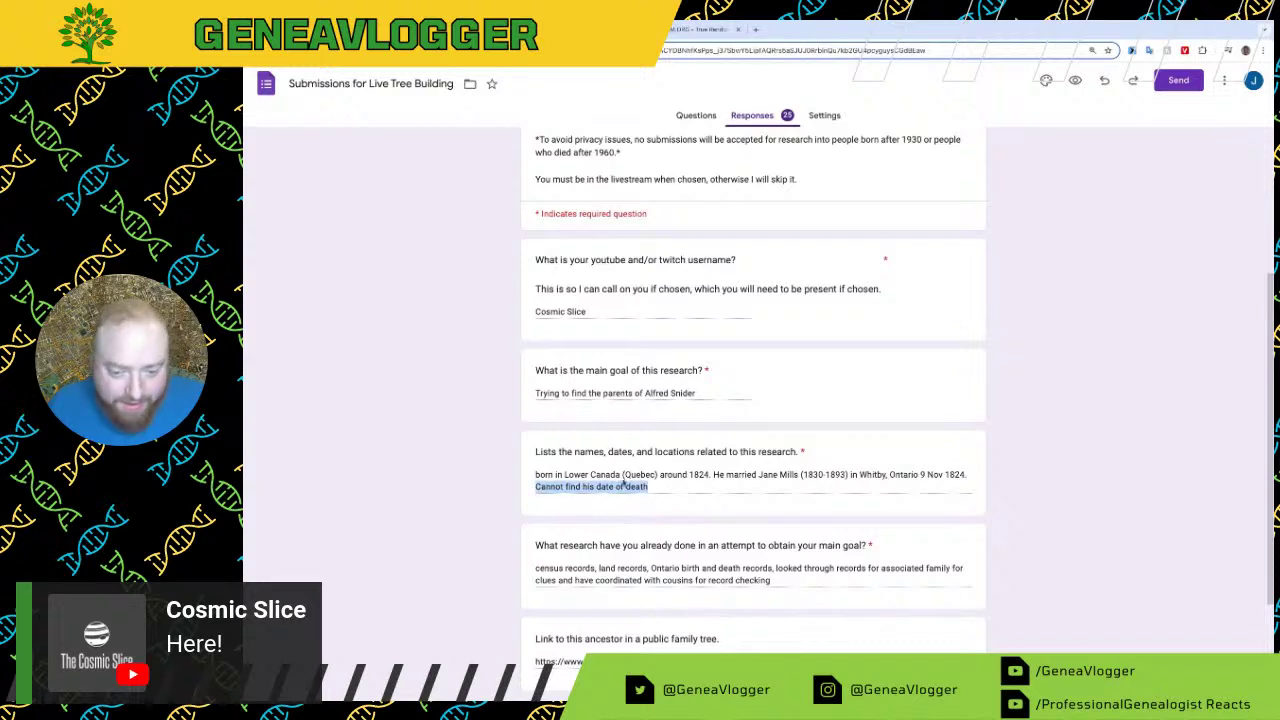
{"action": "left_click", "coordinate": [714, 484]}
{"action": "scroll", "coordinate": [577, 541], "scroll_direction": "down", "scroll_amount": 1}
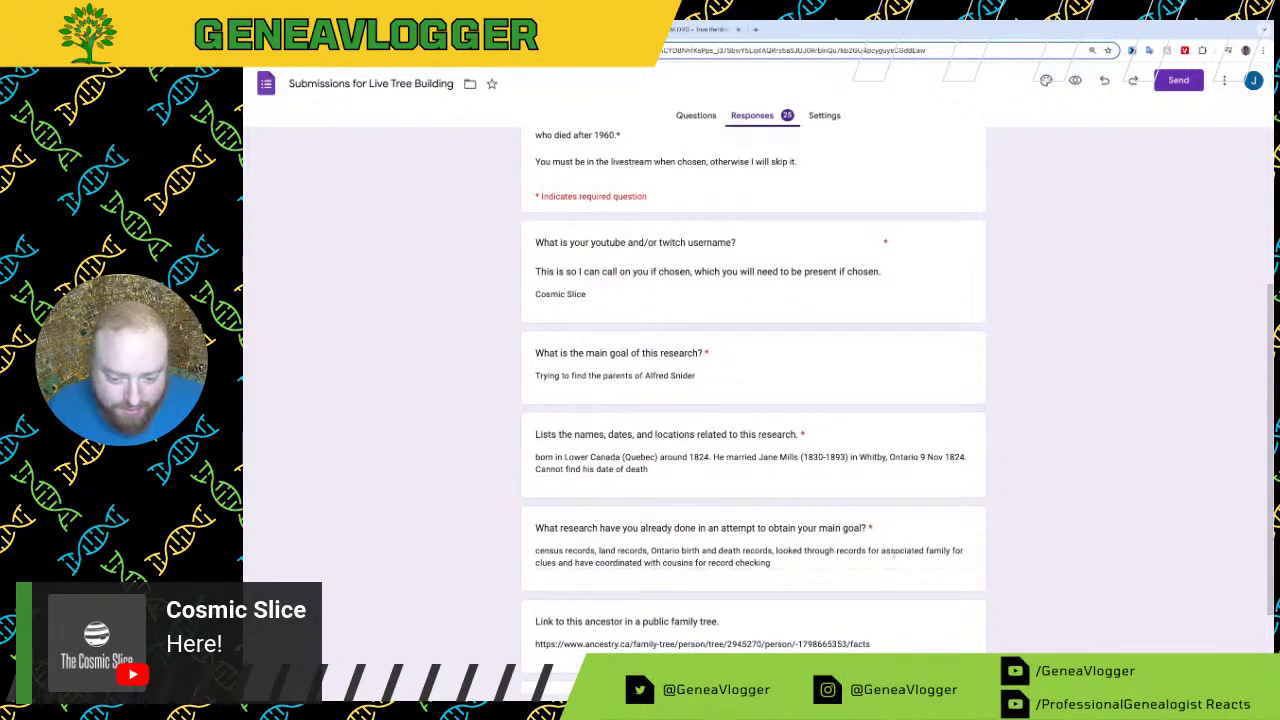
{"action": "scroll", "coordinate": [673, 580], "scroll_direction": "down", "scroll_amount": 1}
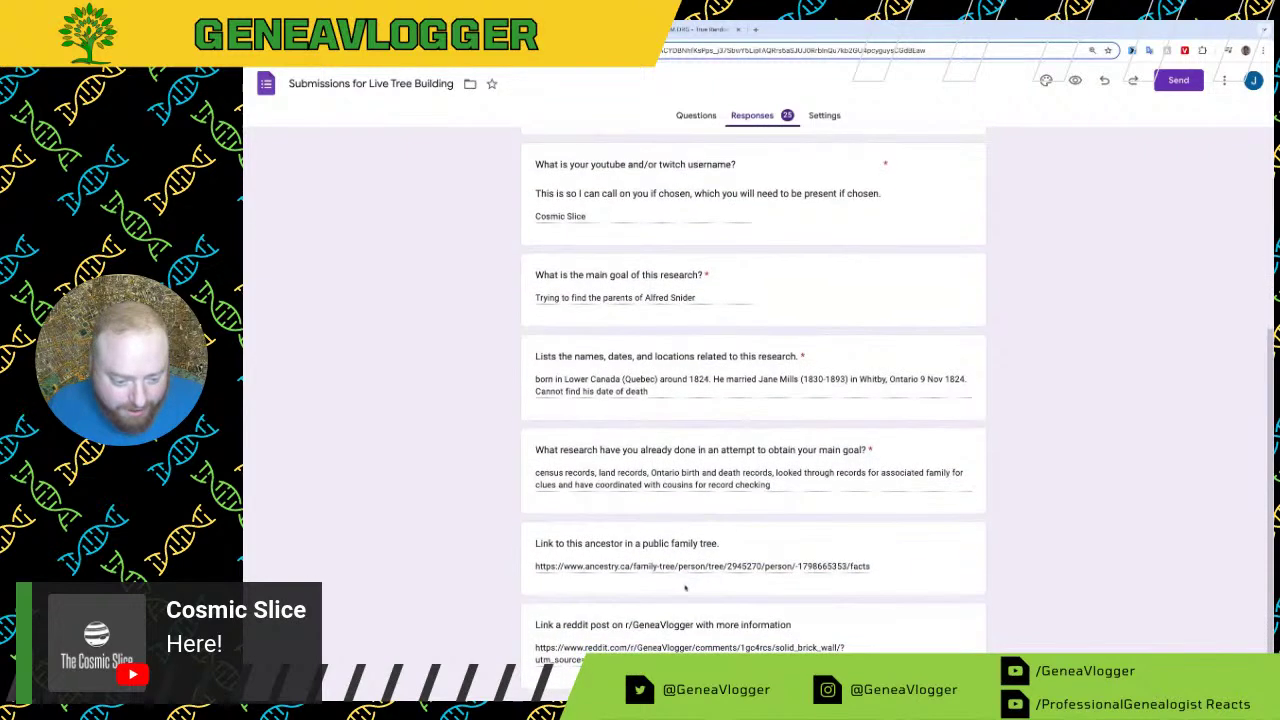
{"action": "scroll", "coordinate": [600, 585], "scroll_direction": "down", "scroll_amount": 1}
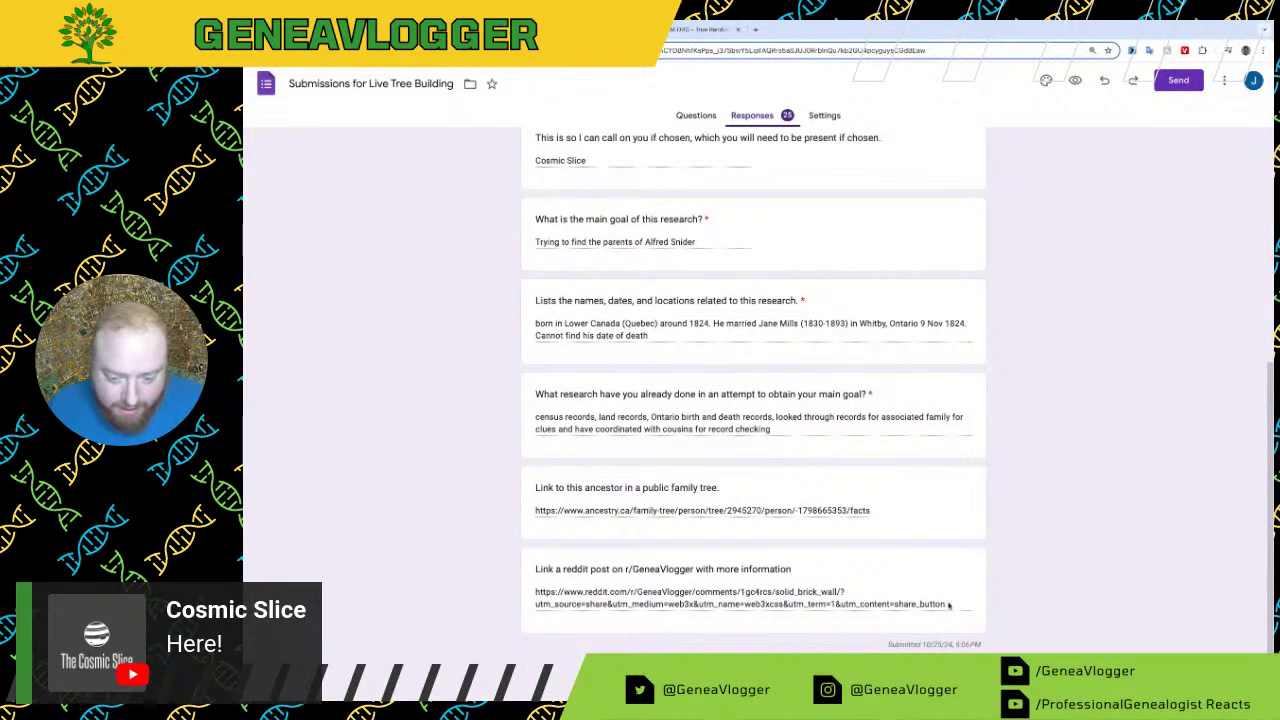
Step: Open the submission's linked r/GeneaVlogger "Solid brick wall!" post in a new tab, leaving off the tracking parameters from its address
{"action": "triple_click", "coordinate": [951, 606]}
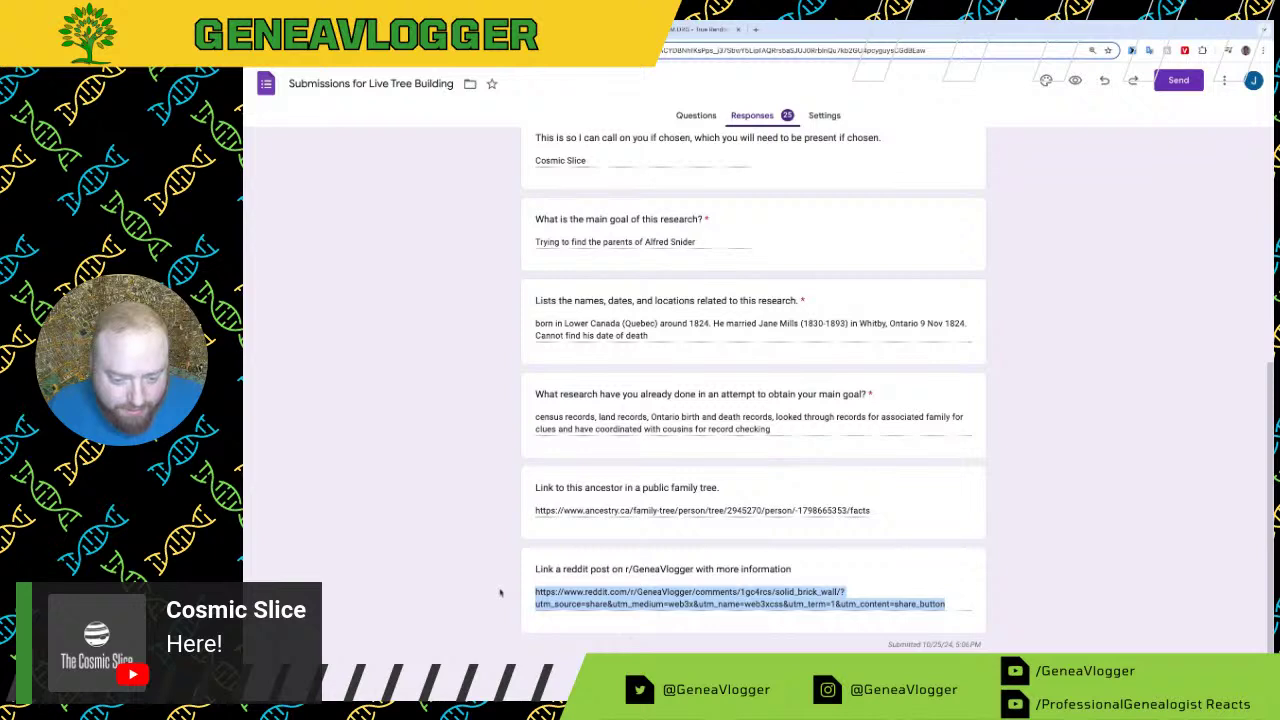
{"action": "left_click", "coordinate": [789, 604]}
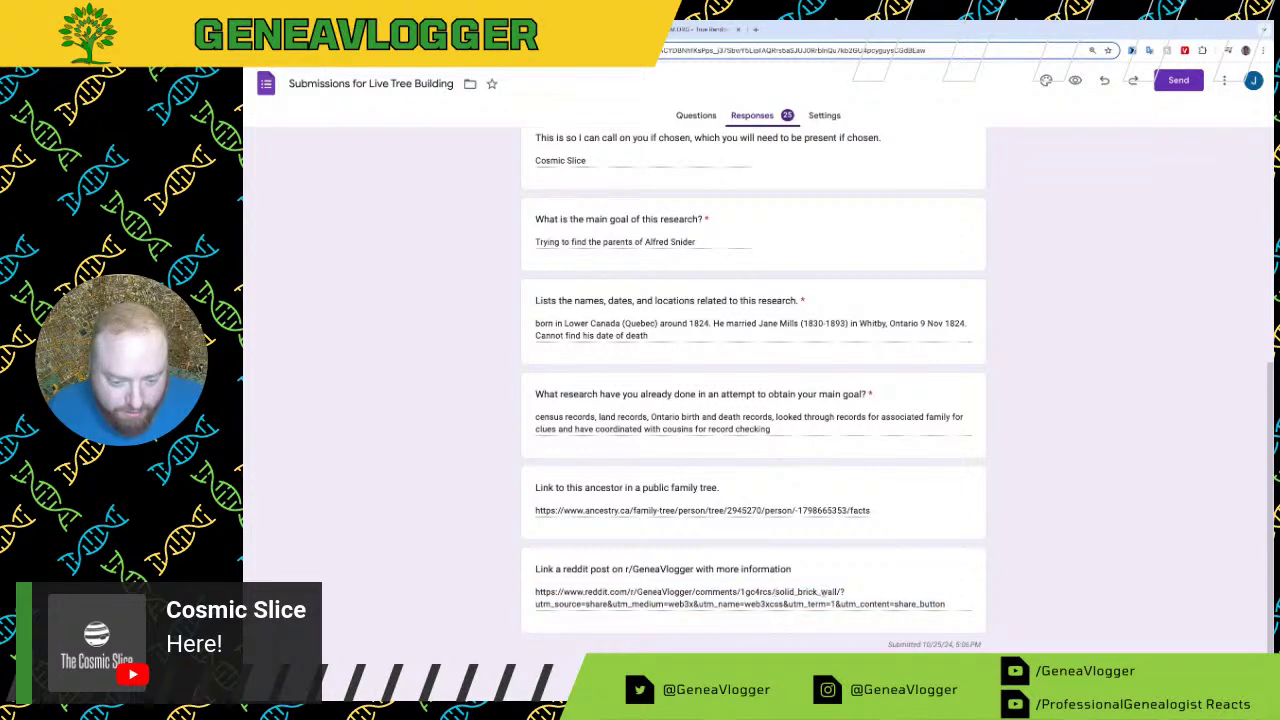
{"action": "left_click_drag", "start_coordinate": [845, 592], "coordinate": [354, 577]}
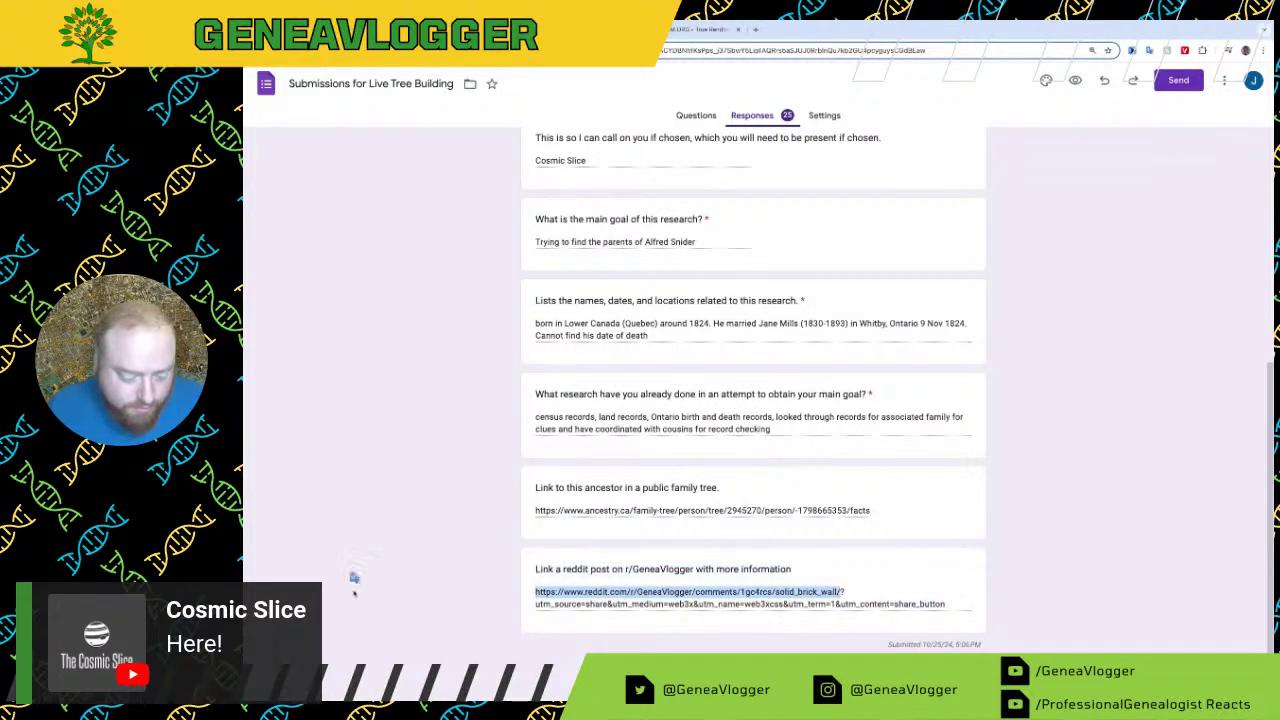
{"action": "key", "text": "super+c"}
{"action": "key", "text": "super+t"}
{"action": "key", "text": "super+v"}
{"action": "key", "text": "Return"}
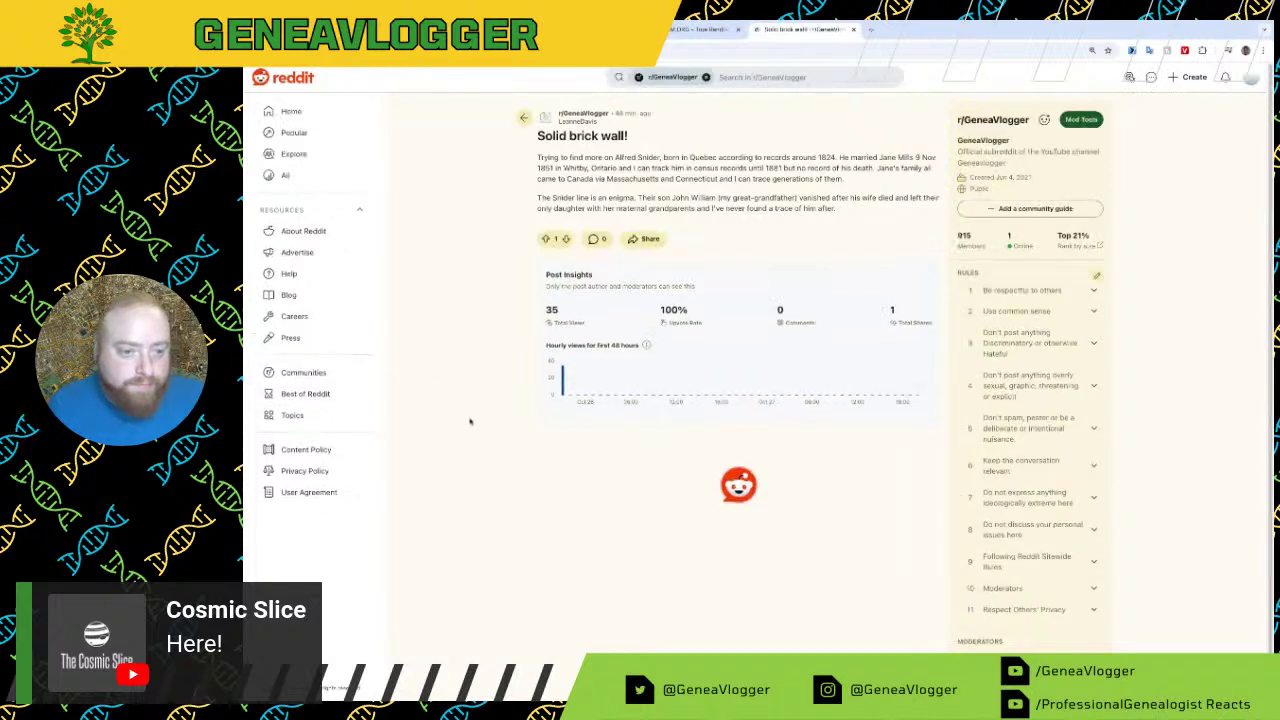
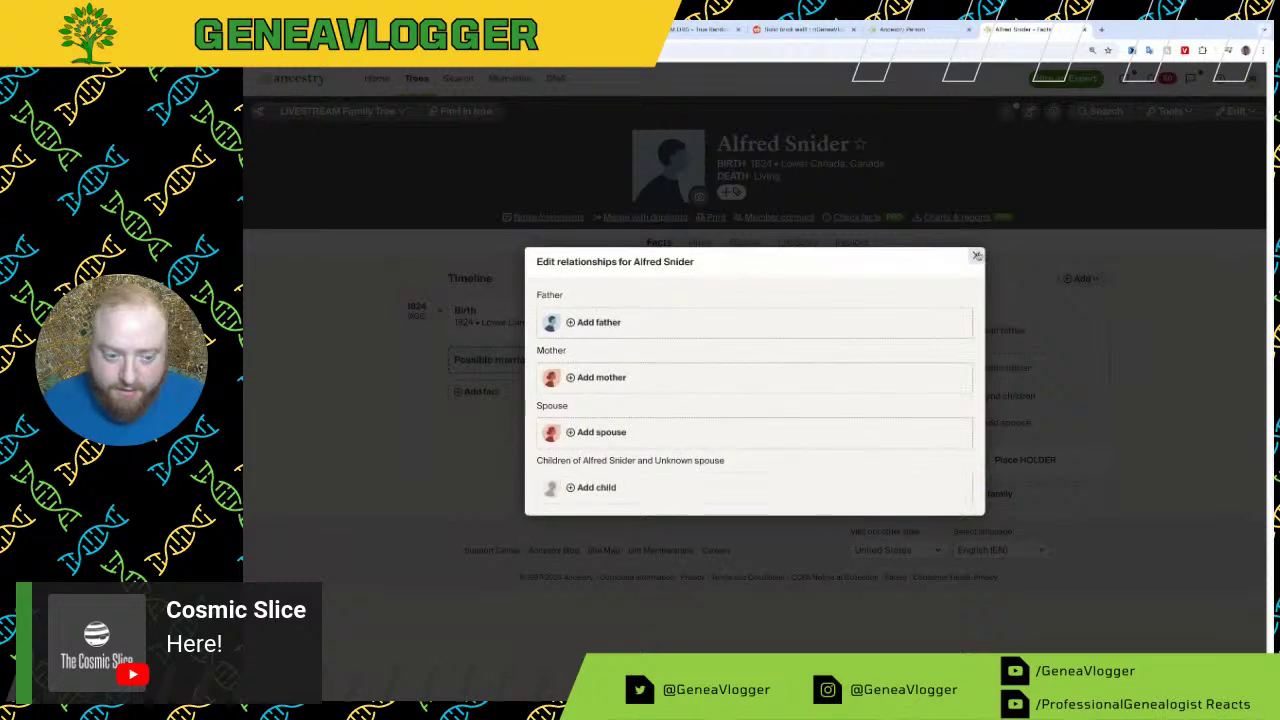
Step: Close the ancestor's relationship editor on Ancestry, recheck the submission's details, and return to the ancestor's facts page
{"action": "left_click", "coordinate": [977, 256]}
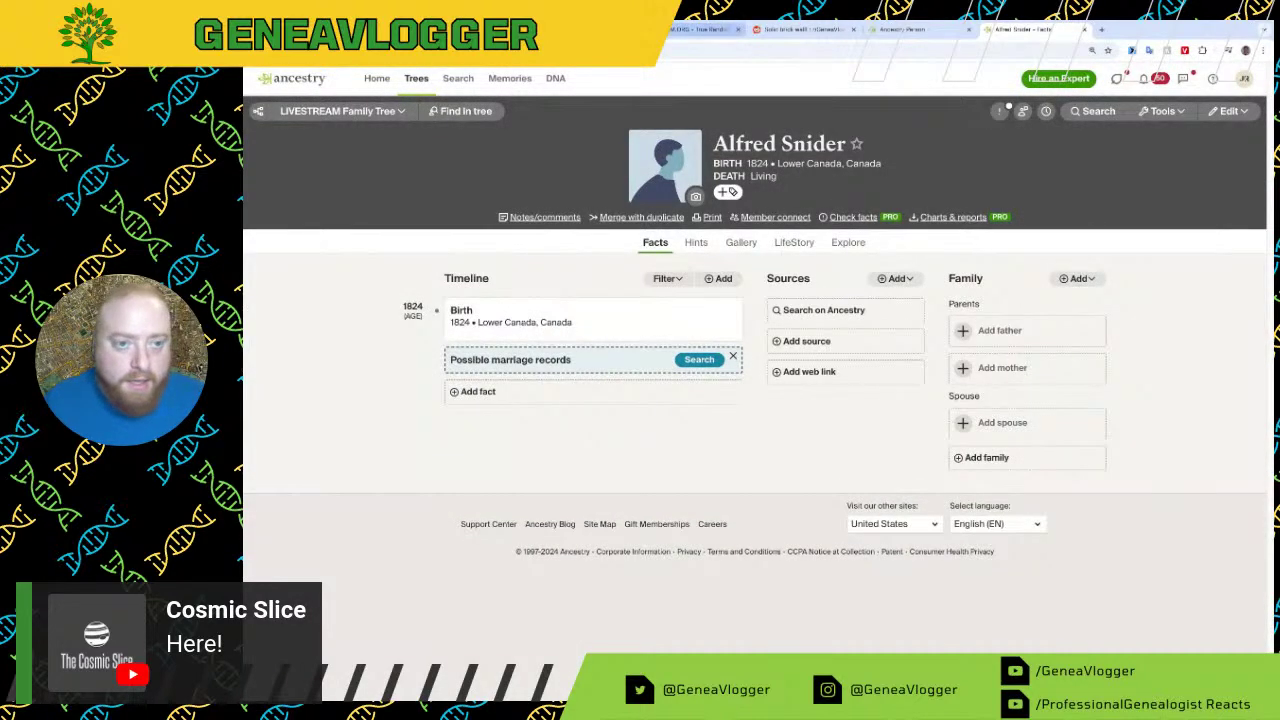
{"action": "key", "text": "ctrl+1"}
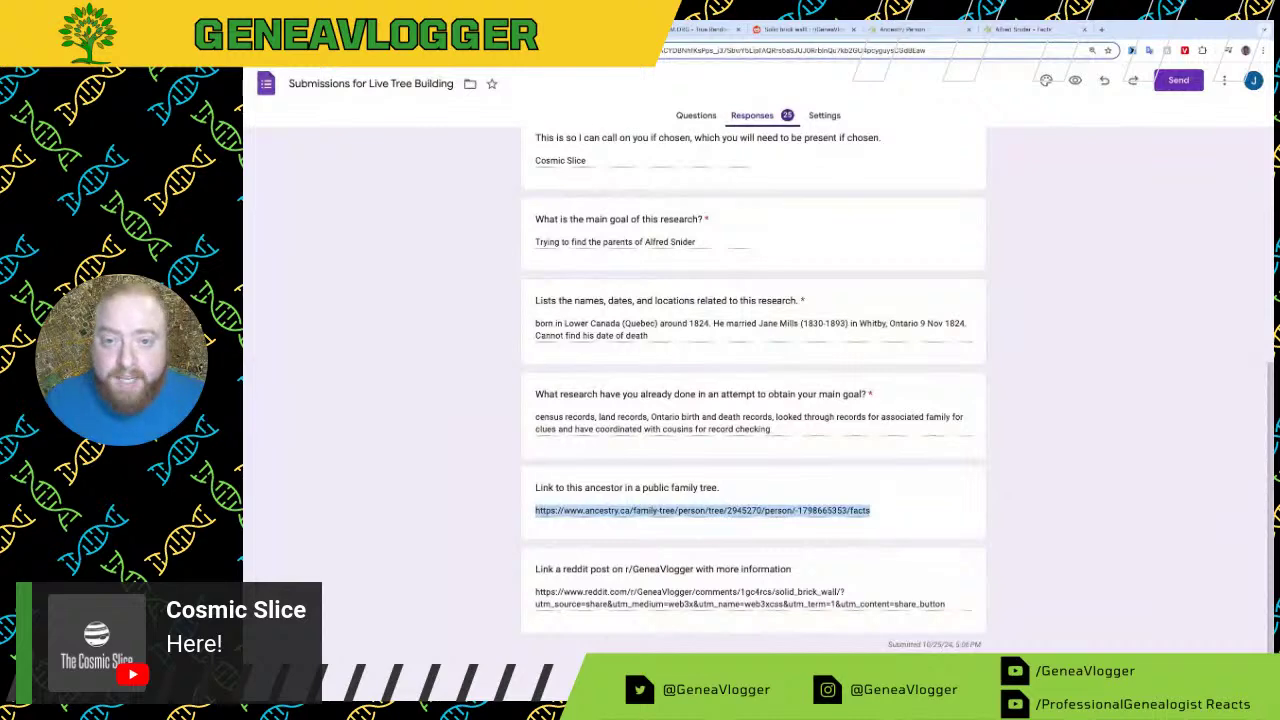
{"action": "key", "text": "ctrl+3"}
{"action": "key", "text": "ctrl+4"}
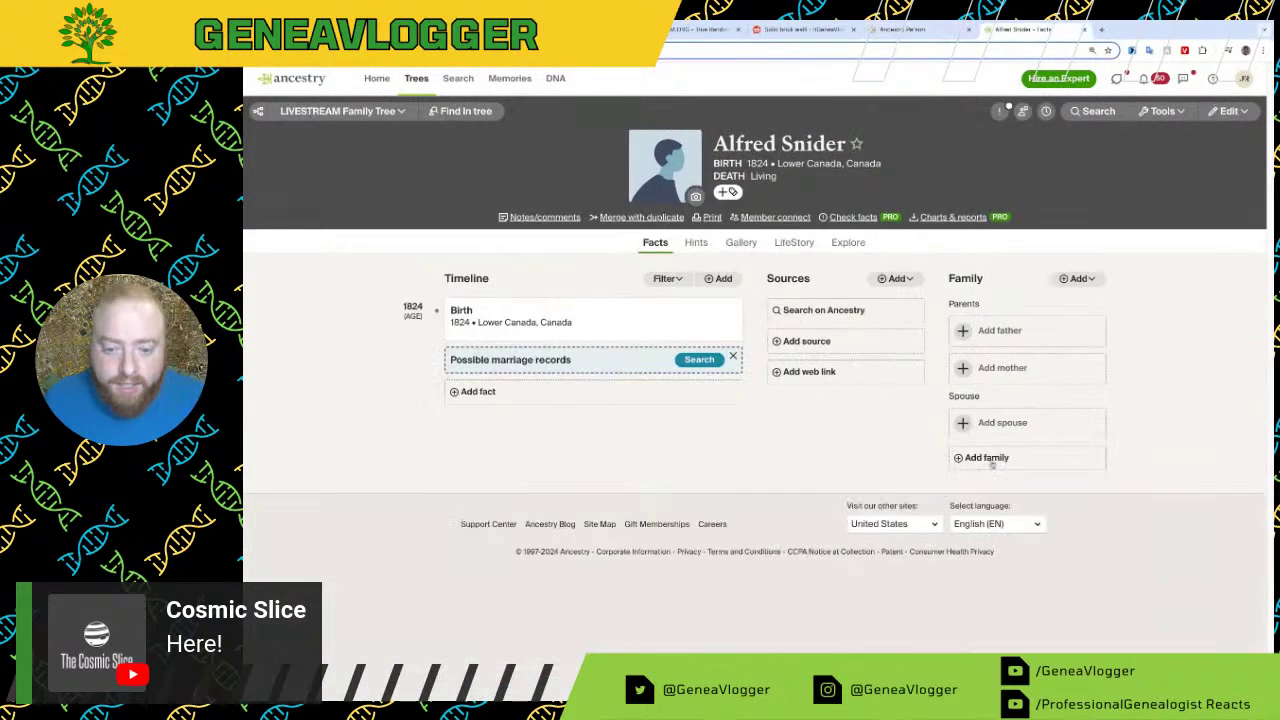
Step: Add the wife named in the submission as the ancestor's spouse, entering her first name and maiden name, female and deceased
{"action": "left_click", "coordinate": [1002, 422]}
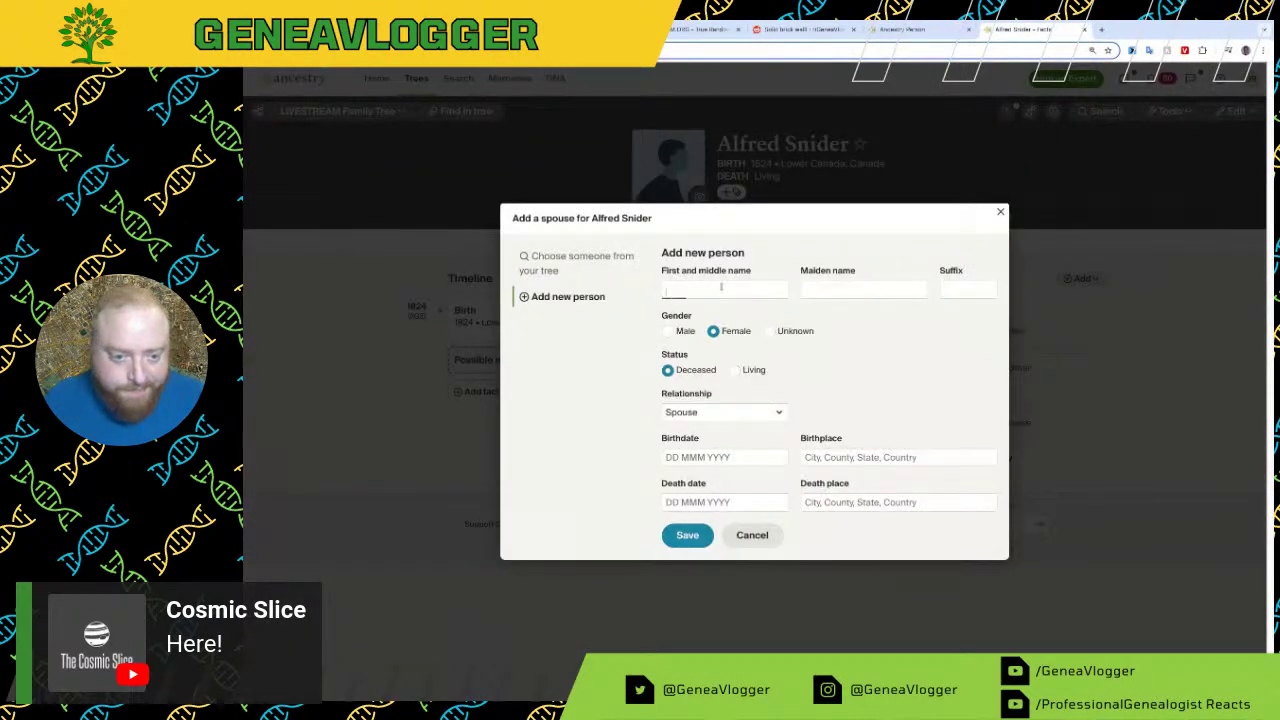
{"action": "type", "text": "Jane"}
{"action": "key", "text": "Tab"}
{"action": "type", "text": "Bly"}
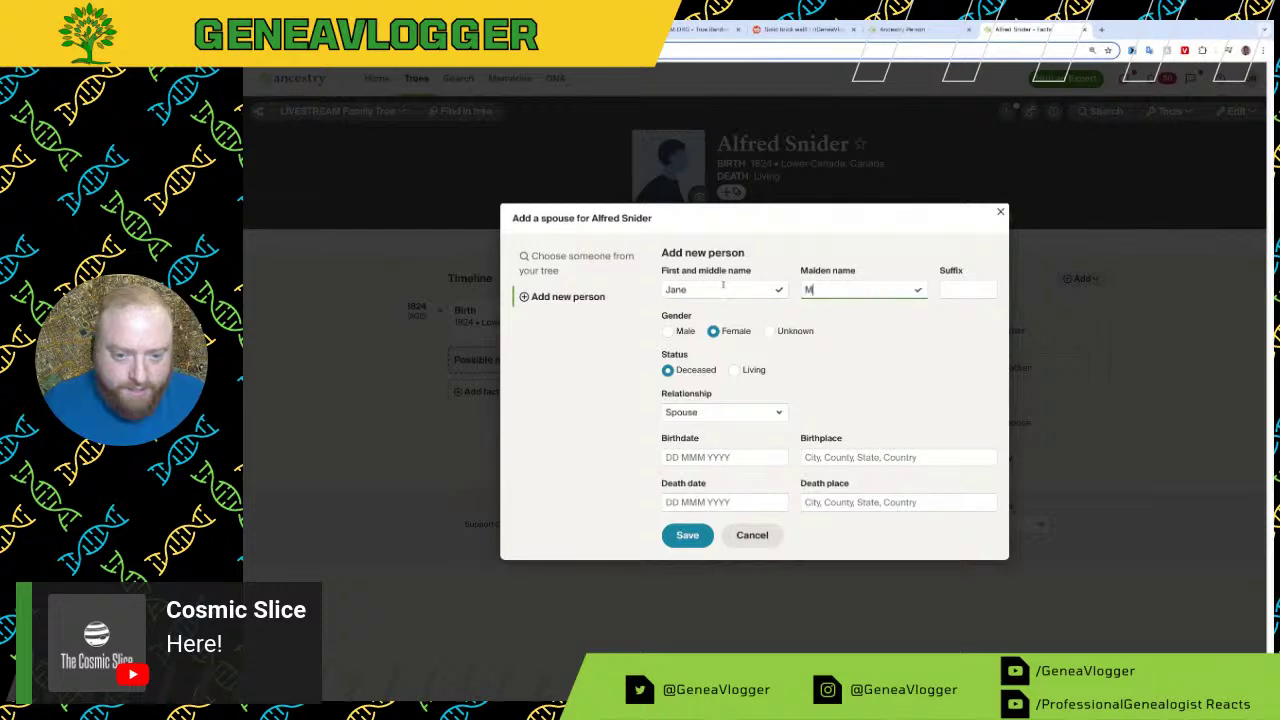
{"action": "left_click", "coordinate": [752, 535]}
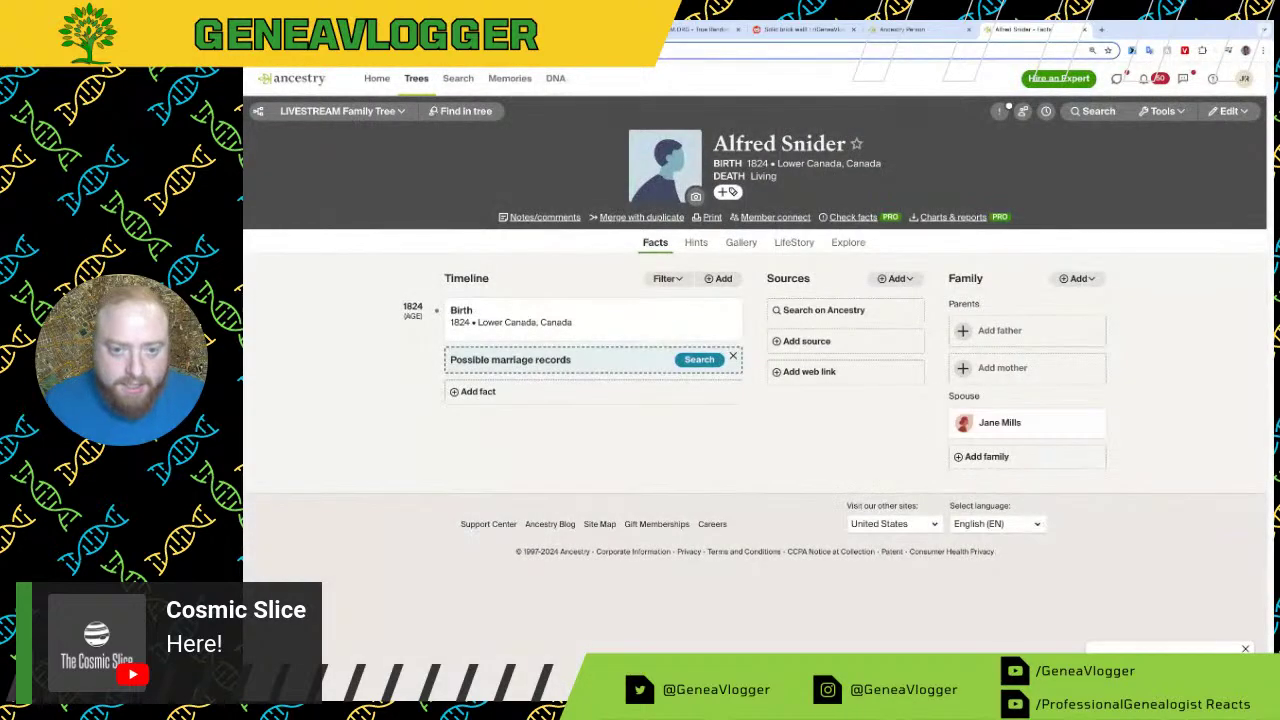
Step: Change the ancestor's status from living to deceased in the LIVESTREAM Family Tree and save the edit
{"action": "left_click", "coordinate": [1228, 111]}
{"action": "left_click", "coordinate": [1212, 135]}
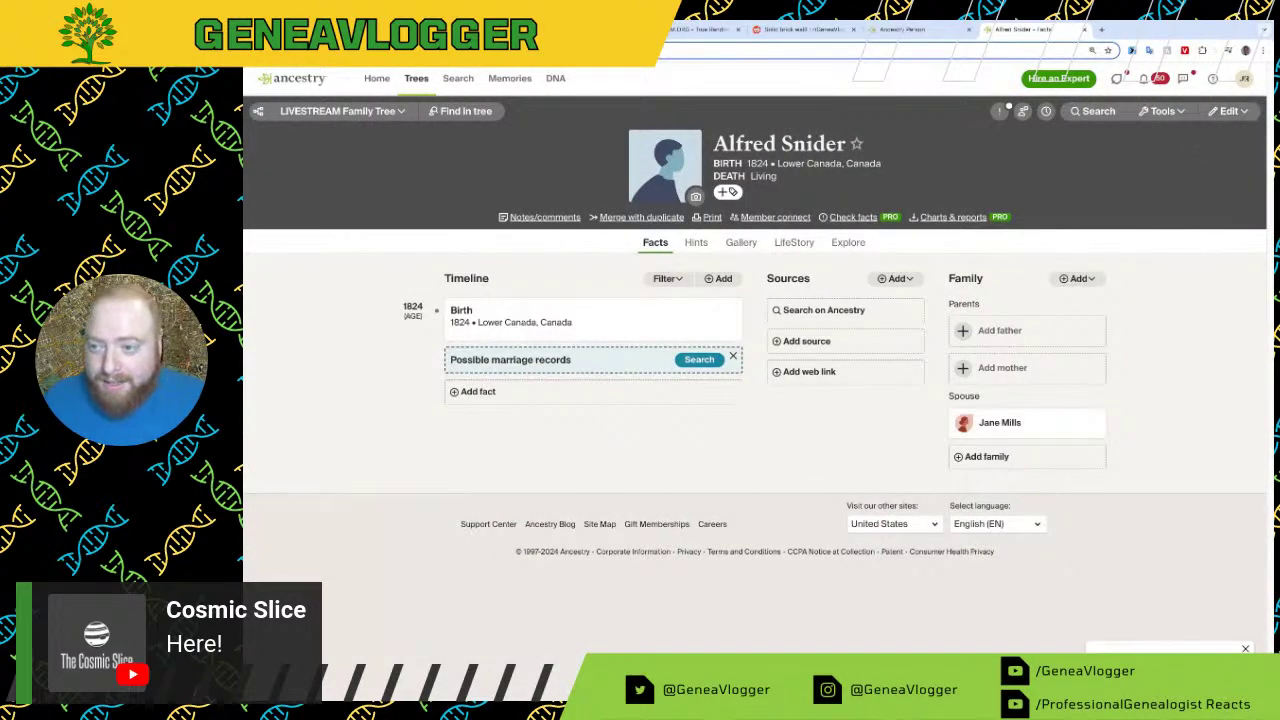
{"action": "left_click", "coordinate": [558, 405]}
{"action": "left_click", "coordinate": [536, 503]}
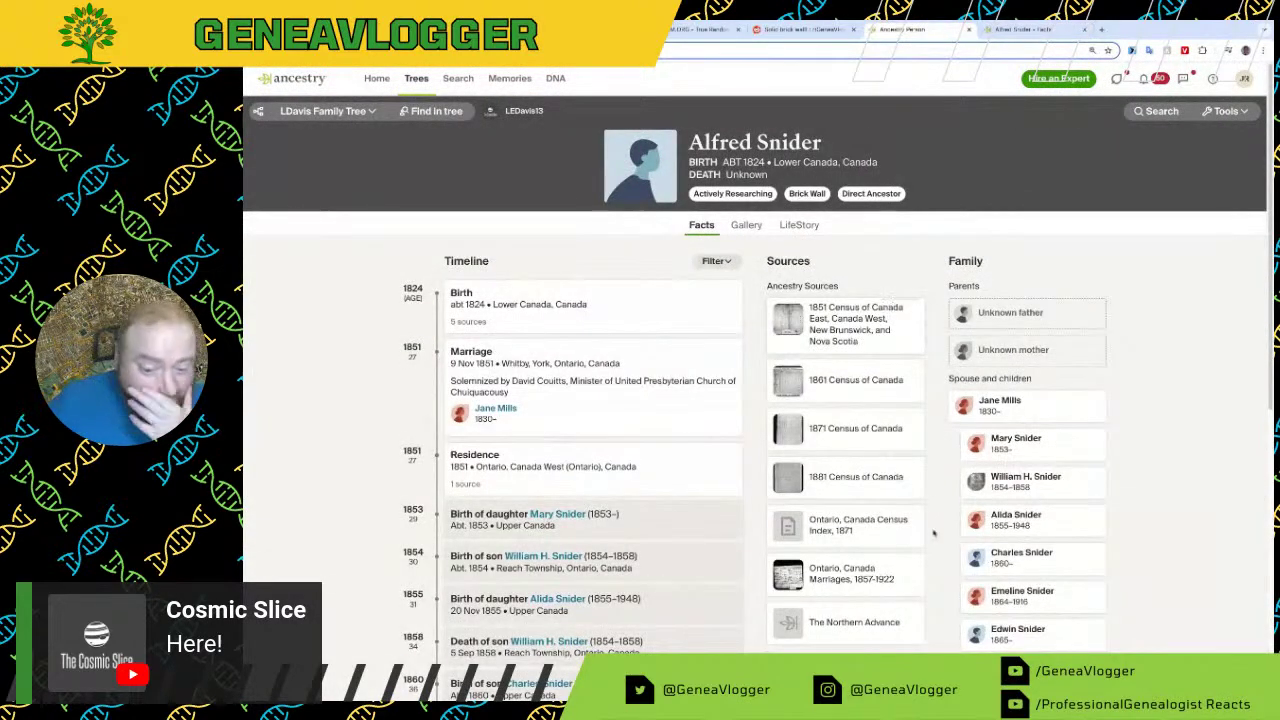
Step: Review the 1881 Census of Canada citation on the ancestor's page in the submitter's tree, checking the recorded origin
{"action": "scroll", "coordinate": [907, 484], "scroll_direction": "down", "scroll_amount": 1}
{"action": "left_click", "coordinate": [903, 460]}
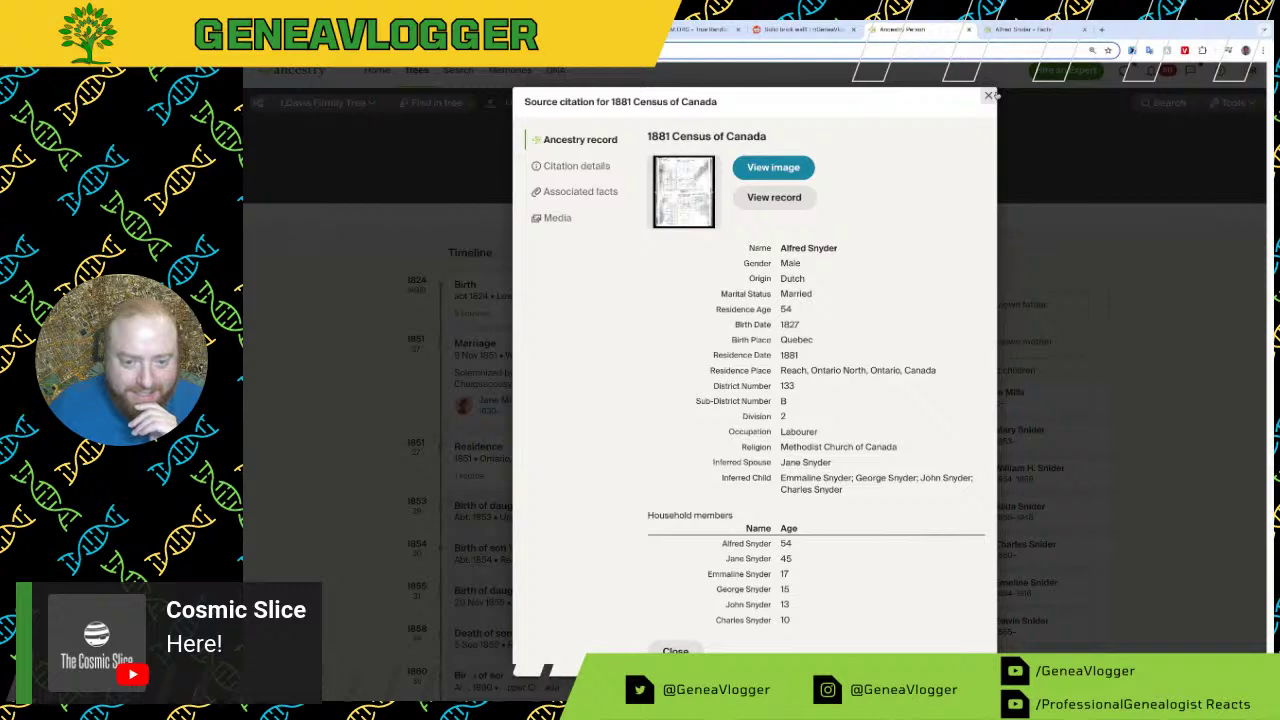
{"action": "left_click_drag", "start_coordinate": [808, 281], "coordinate": [780, 280]}
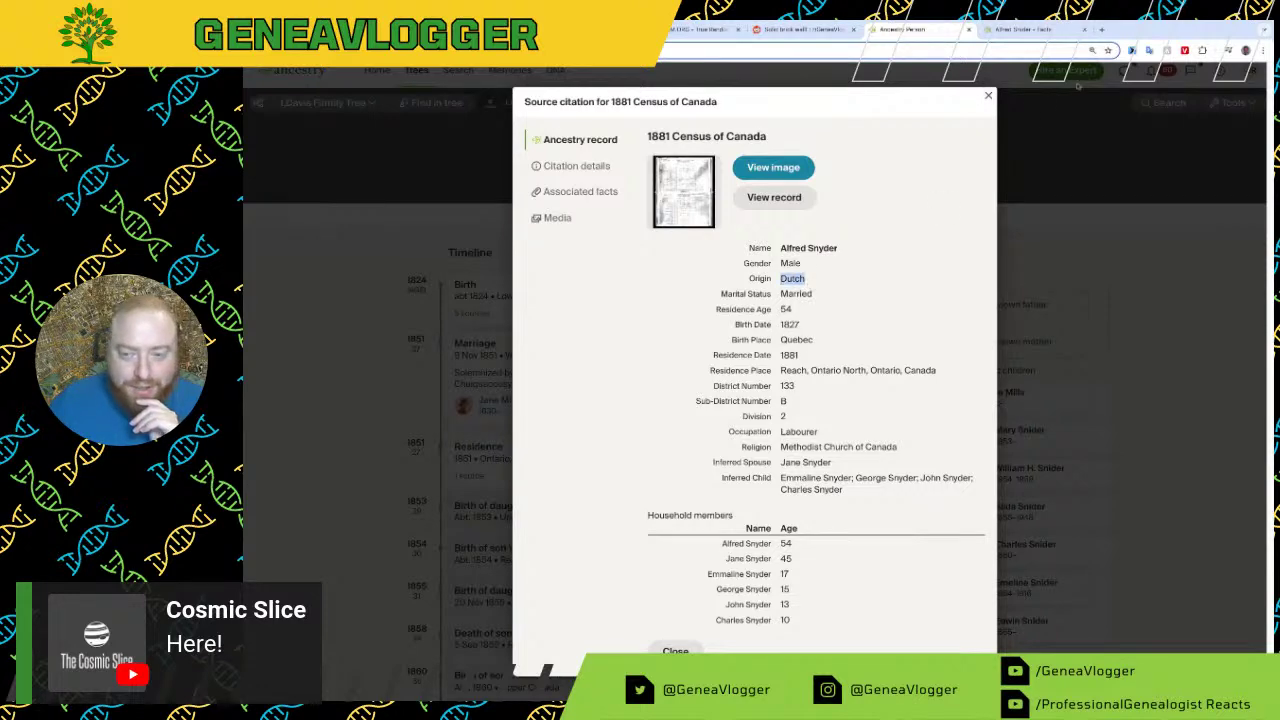
{"action": "left_click", "coordinate": [988, 96]}
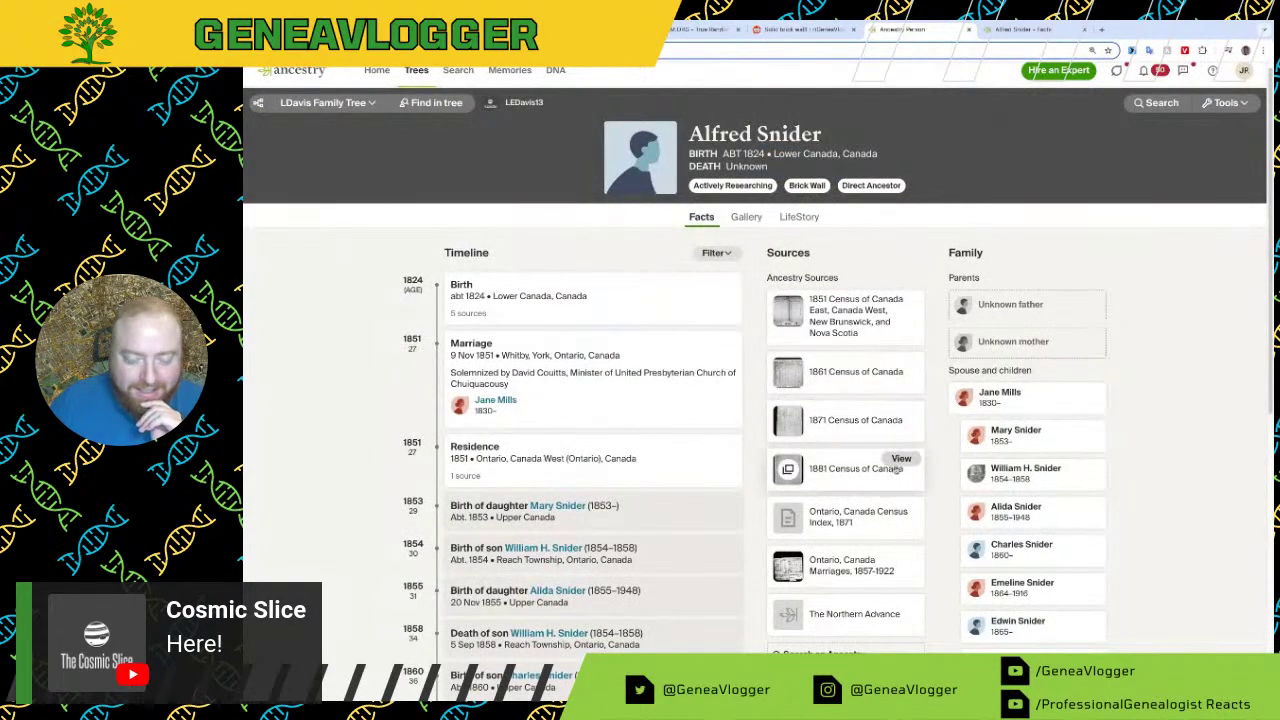
Step: Review the ancestor's 1851, 1861 and 1871 Census of Canada citations one after another, checking birthplace, origin and household members
{"action": "left_click", "coordinate": [905, 300]}
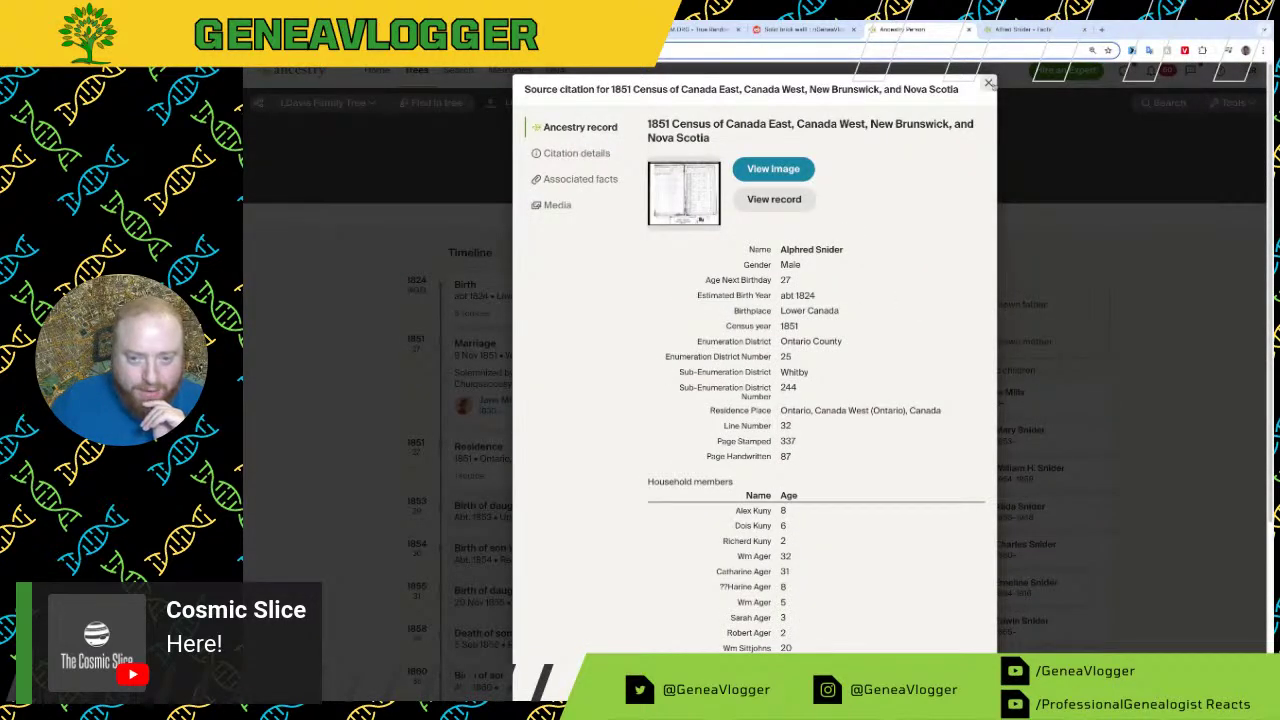
{"action": "left_click", "coordinate": [988, 83]}
{"action": "left_click", "coordinate": [903, 364]}
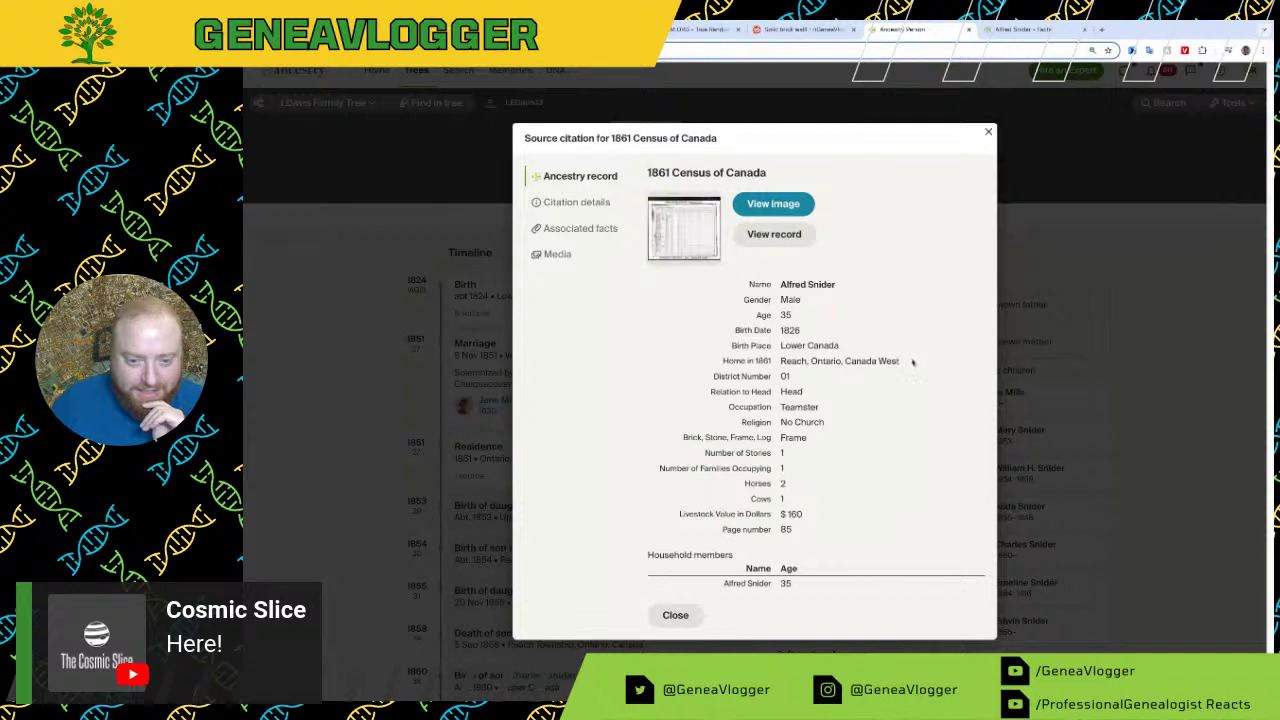
{"action": "left_click", "coordinate": [988, 131]}
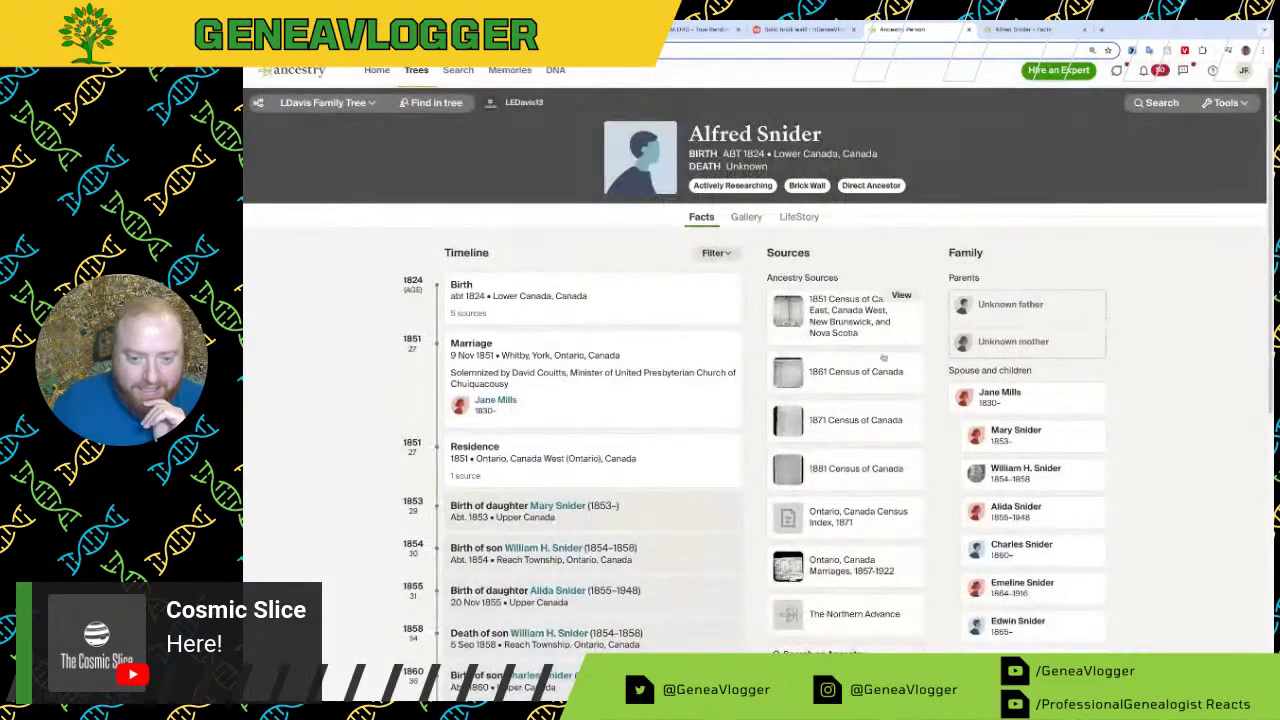
{"action": "left_click", "coordinate": [902, 411]}
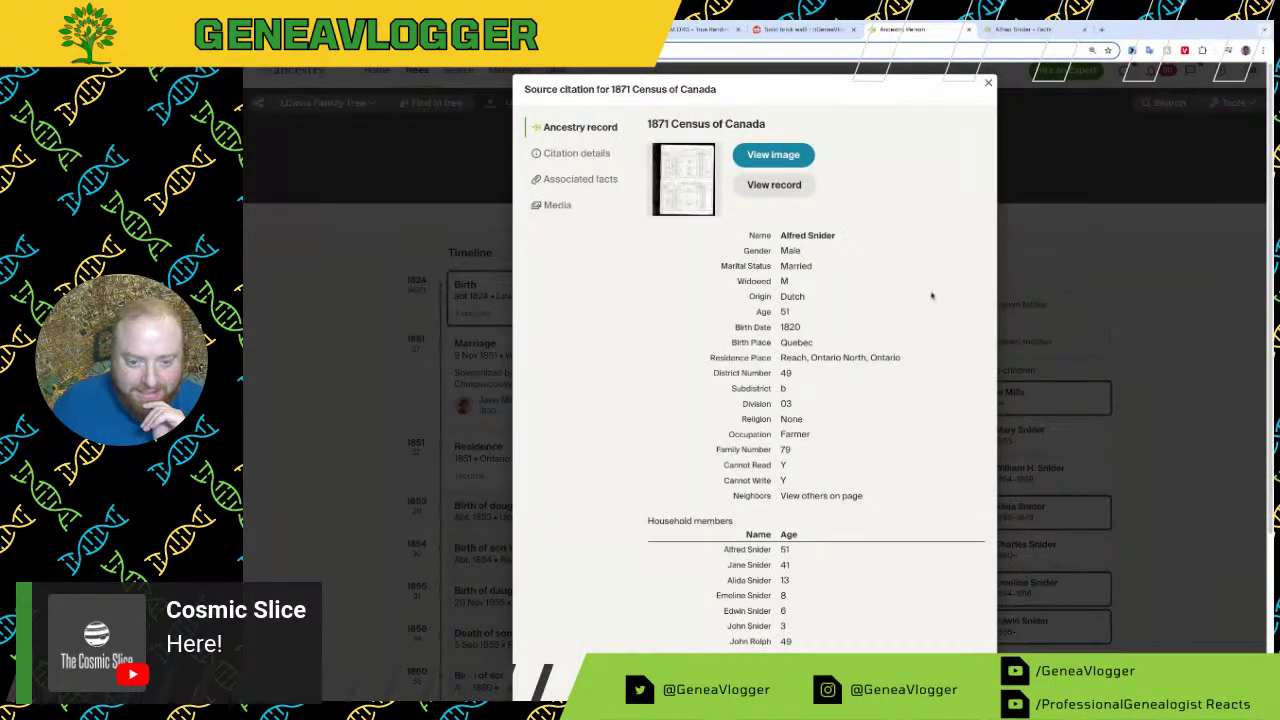
{"action": "left_click", "coordinate": [988, 82]}
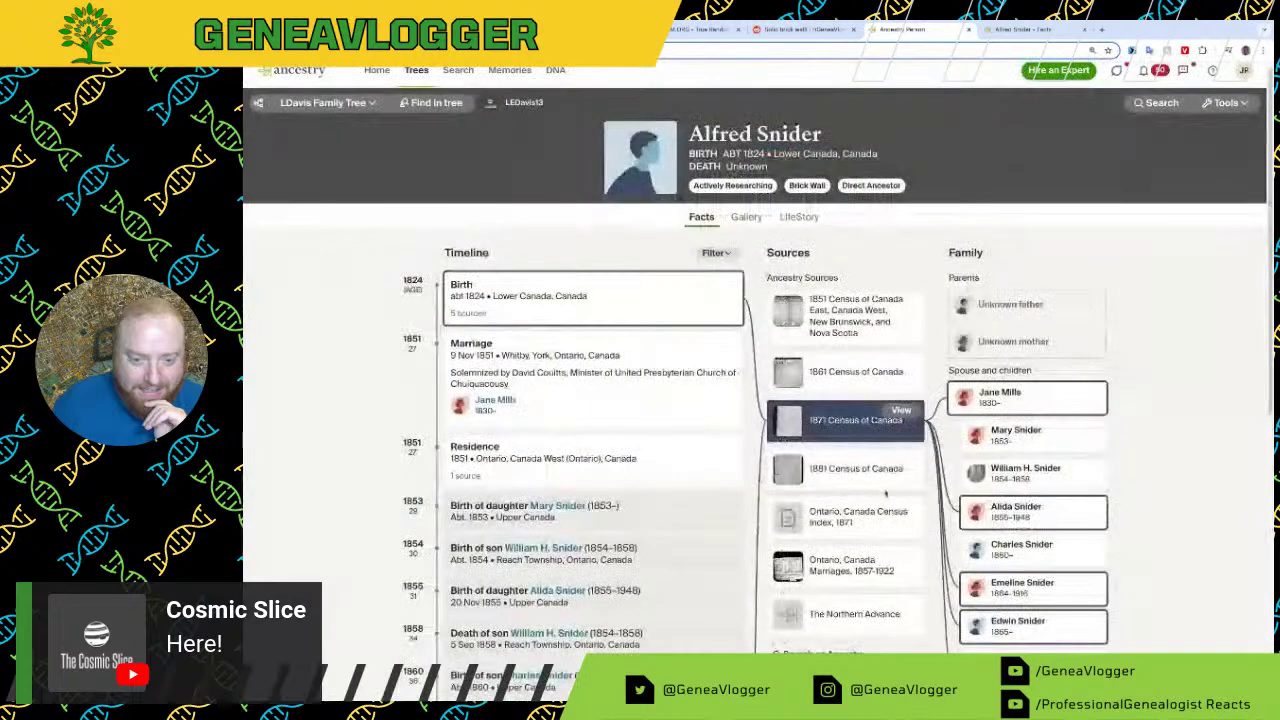
Step: Examine the ancestor's household entries on the original 1881 Census of Canada image for Reach, and return to his facts page
{"action": "left_click", "coordinate": [903, 458]}
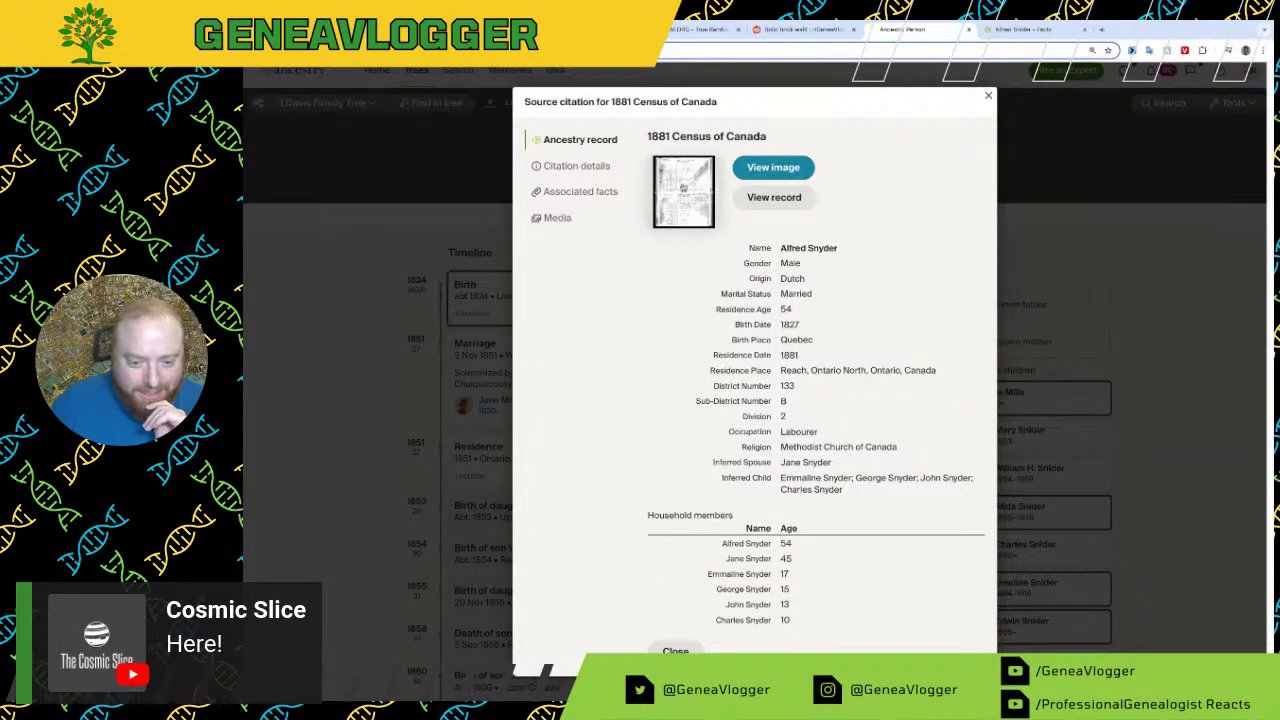
{"action": "left_click", "coordinate": [683, 187]}
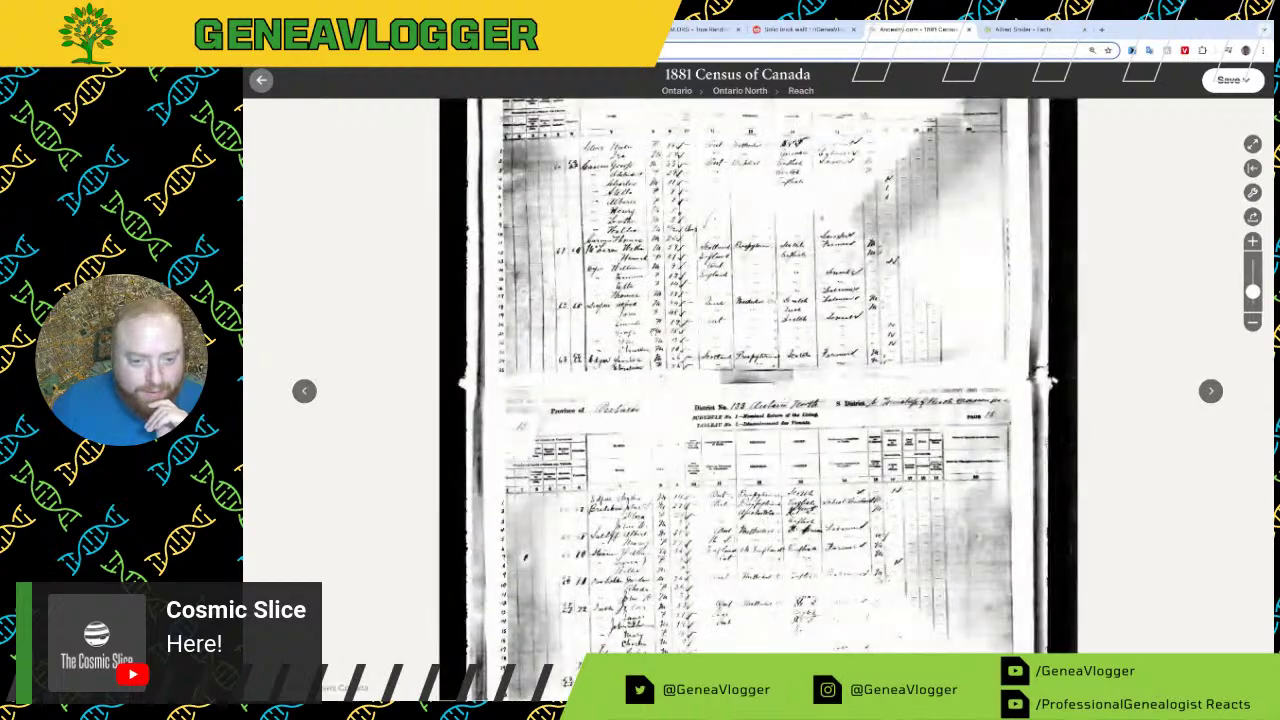
{"action": "scroll", "coordinate": [686, 391], "scroll_direction": "up", "scroll_amount": 3}
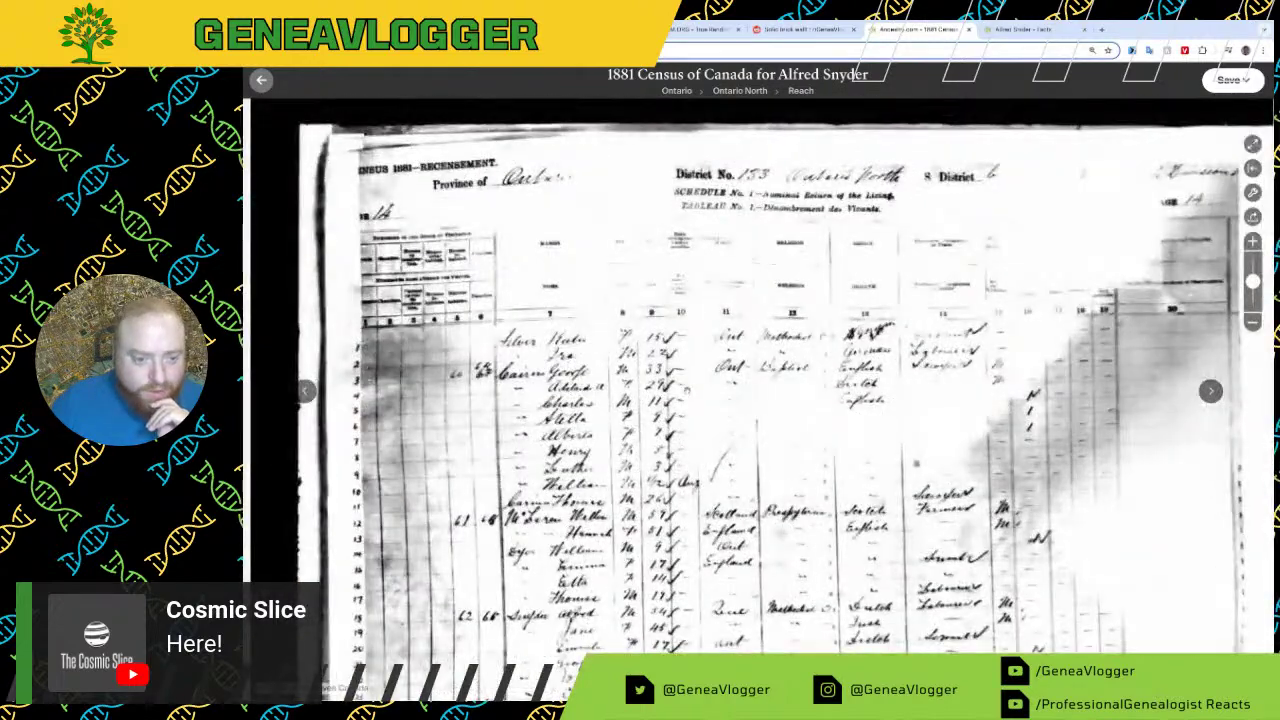
{"action": "left_click_drag", "start_coordinate": [681, 427], "coordinate": [660, 284]}
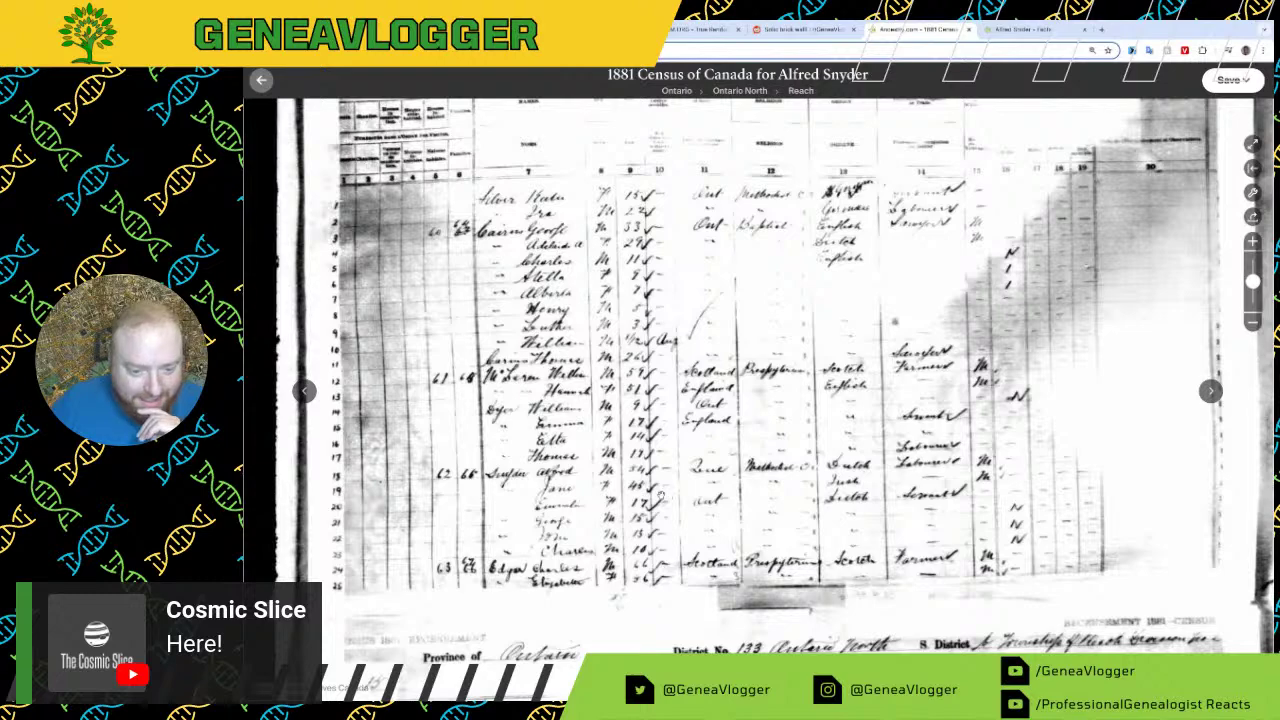
{"action": "scroll", "coordinate": [686, 490], "scroll_direction": "up", "scroll_amount": 2}
{"action": "scroll", "coordinate": [668, 540], "scroll_direction": "up", "scroll_amount": 2}
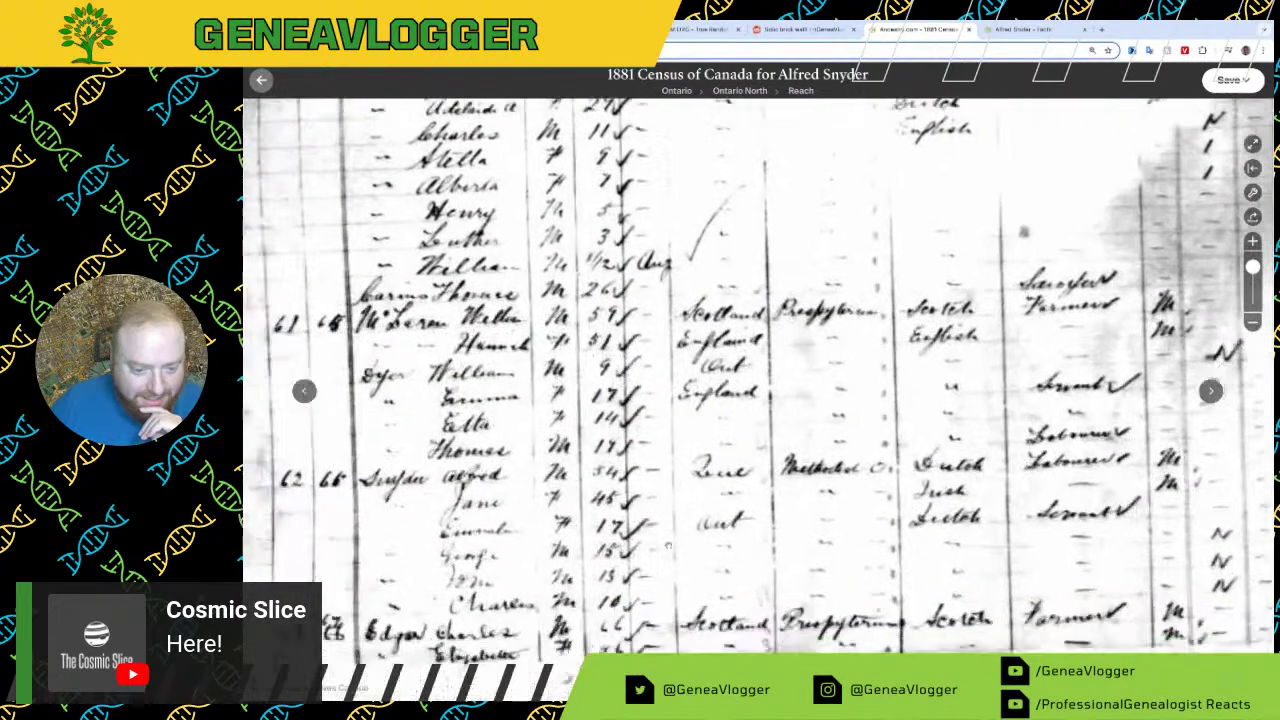
{"action": "left_click_drag", "start_coordinate": [668, 545], "coordinate": [550, 545]}
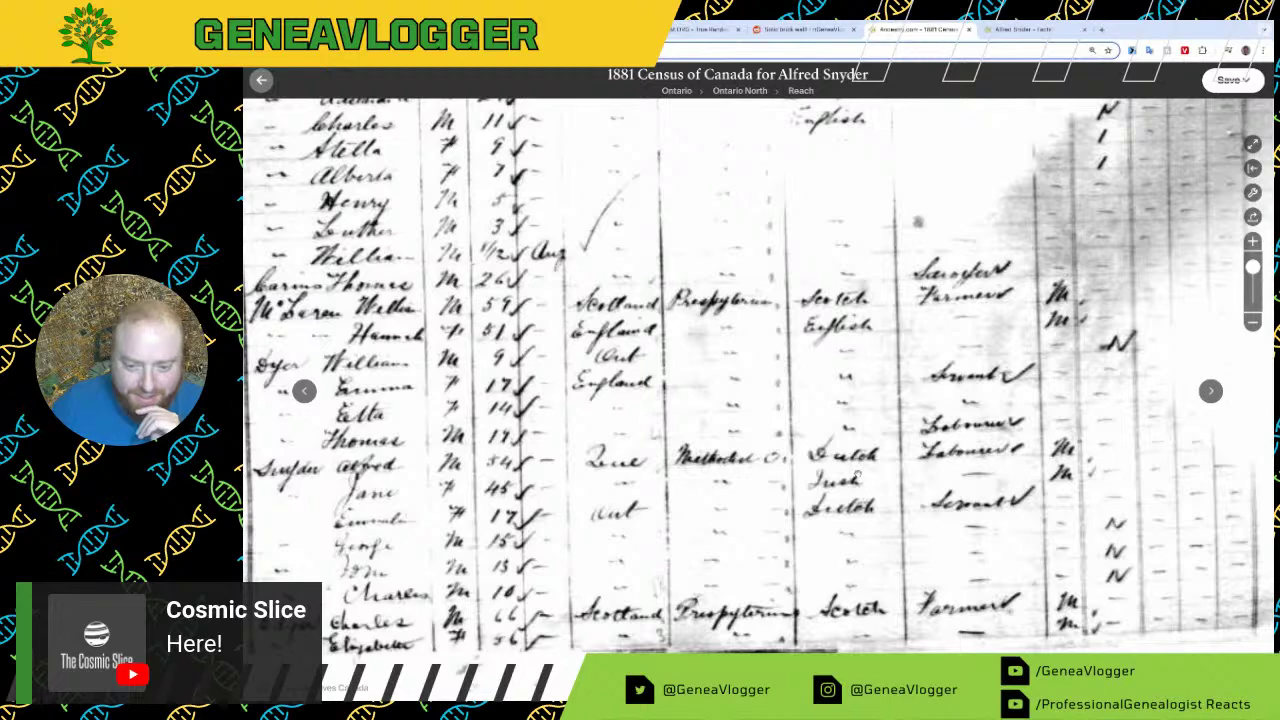
{"action": "left_click_drag", "start_coordinate": [755, 505], "coordinate": [821, 489]}
{"action": "scroll", "coordinate": [821, 489], "scroll_direction": "down", "scroll_amount": 2}
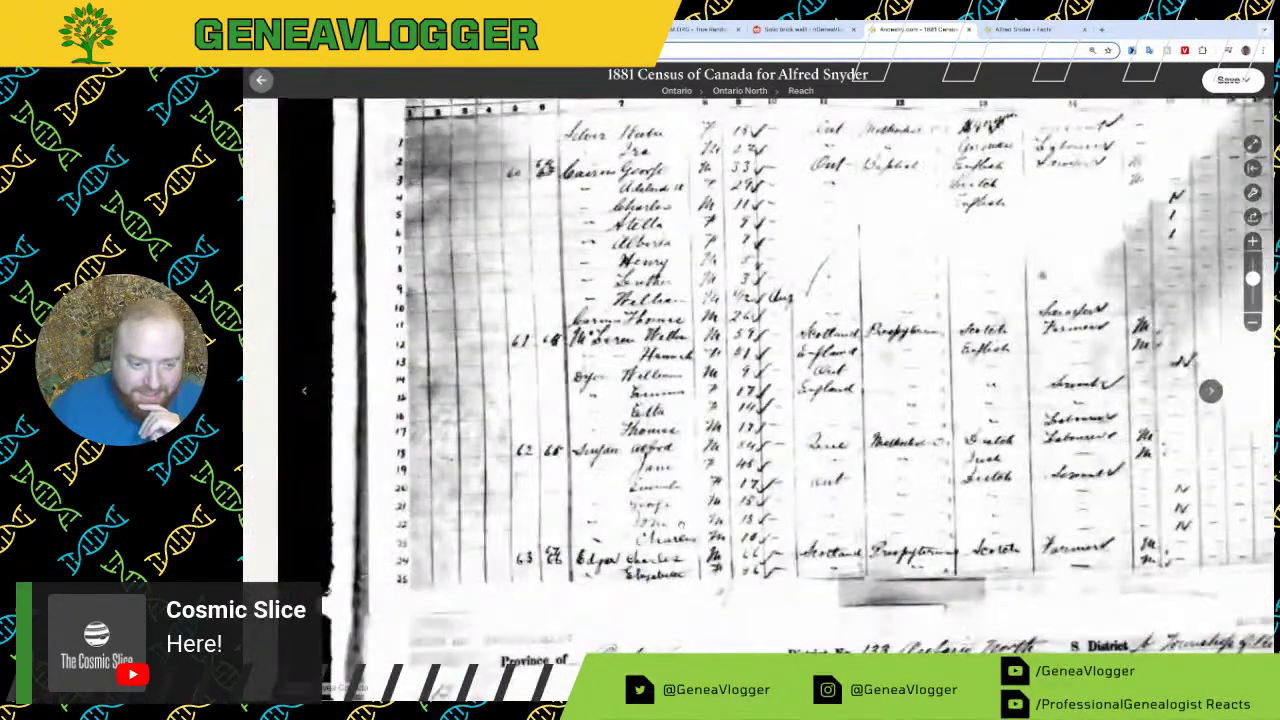
{"action": "left_click", "coordinate": [261, 80]}
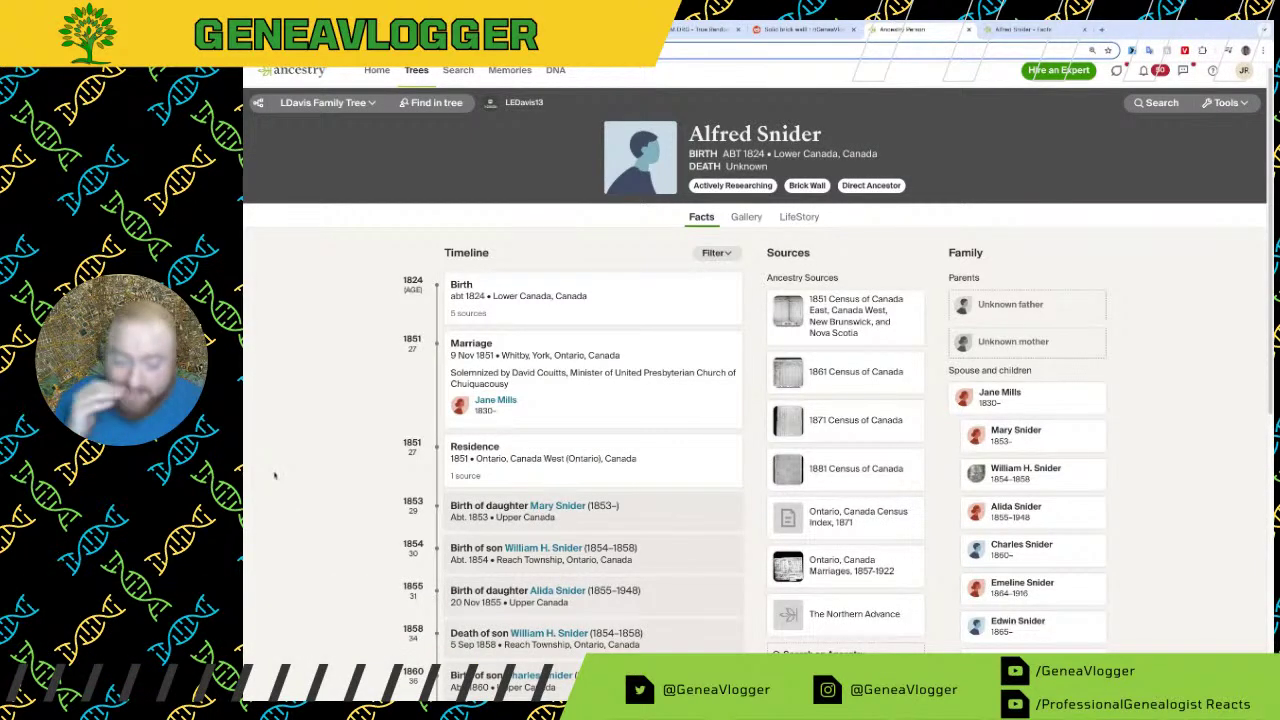
Step: Reopen the 1881 census image, compare the origin entries for the ancestor's family and neighbours, and go back to his page
{"action": "mouse_move", "coordinate": [908, 458]}
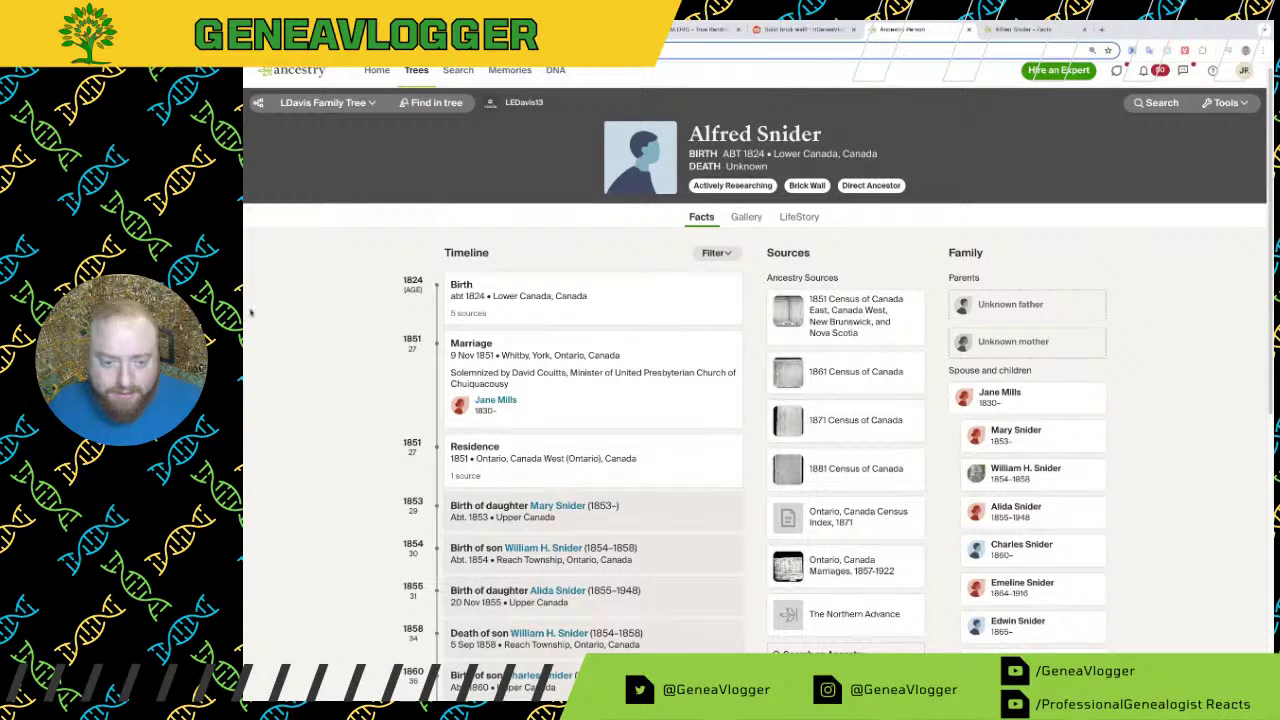
{"action": "left_click", "coordinate": [894, 466]}
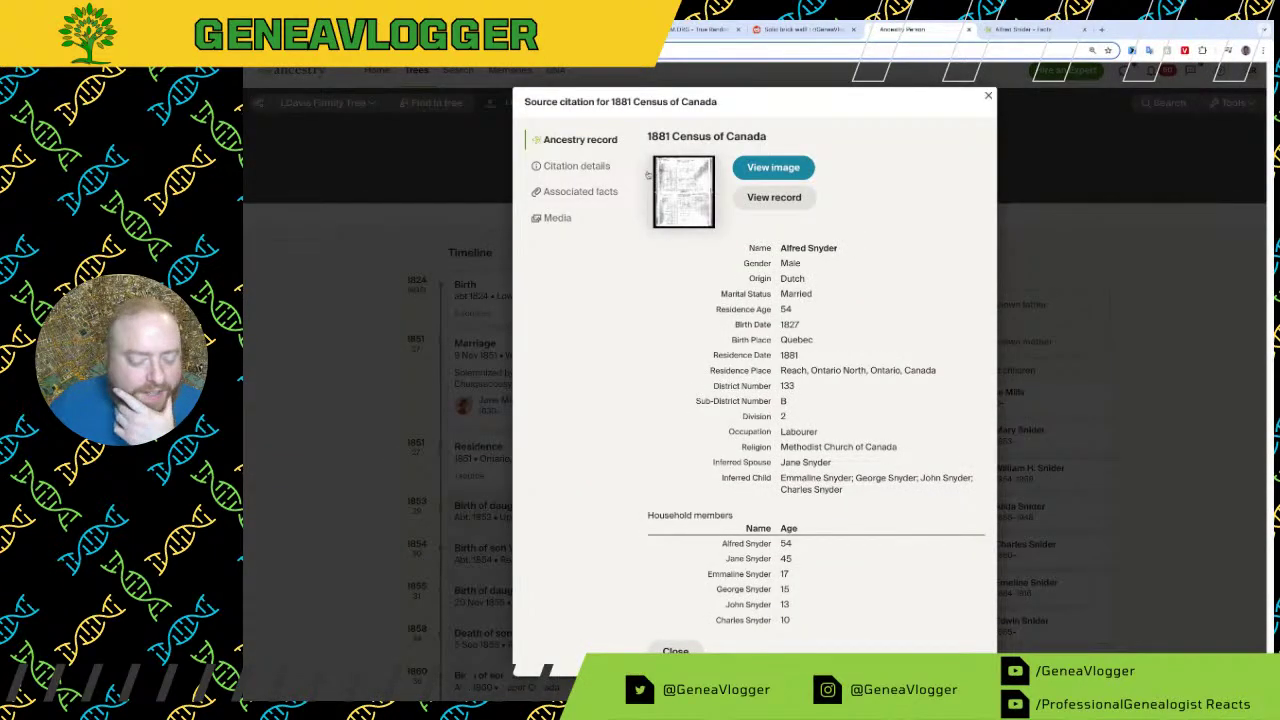
{"action": "left_click", "coordinate": [656, 174]}
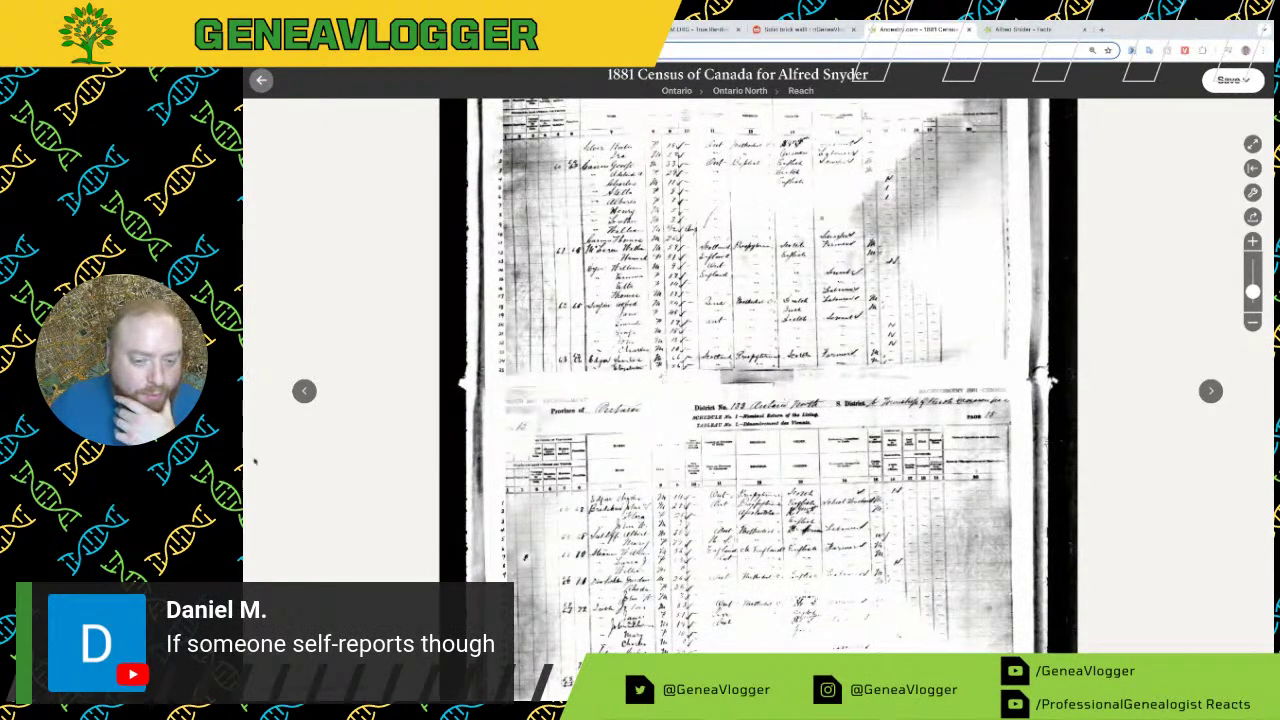
{"action": "scroll", "coordinate": [515, 508], "scroll_direction": "up", "scroll_amount": 2}
{"action": "left_click_drag", "start_coordinate": [515, 540], "coordinate": [628, 356]}
{"action": "scroll", "coordinate": [628, 356], "scroll_direction": "up", "scroll_amount": 2}
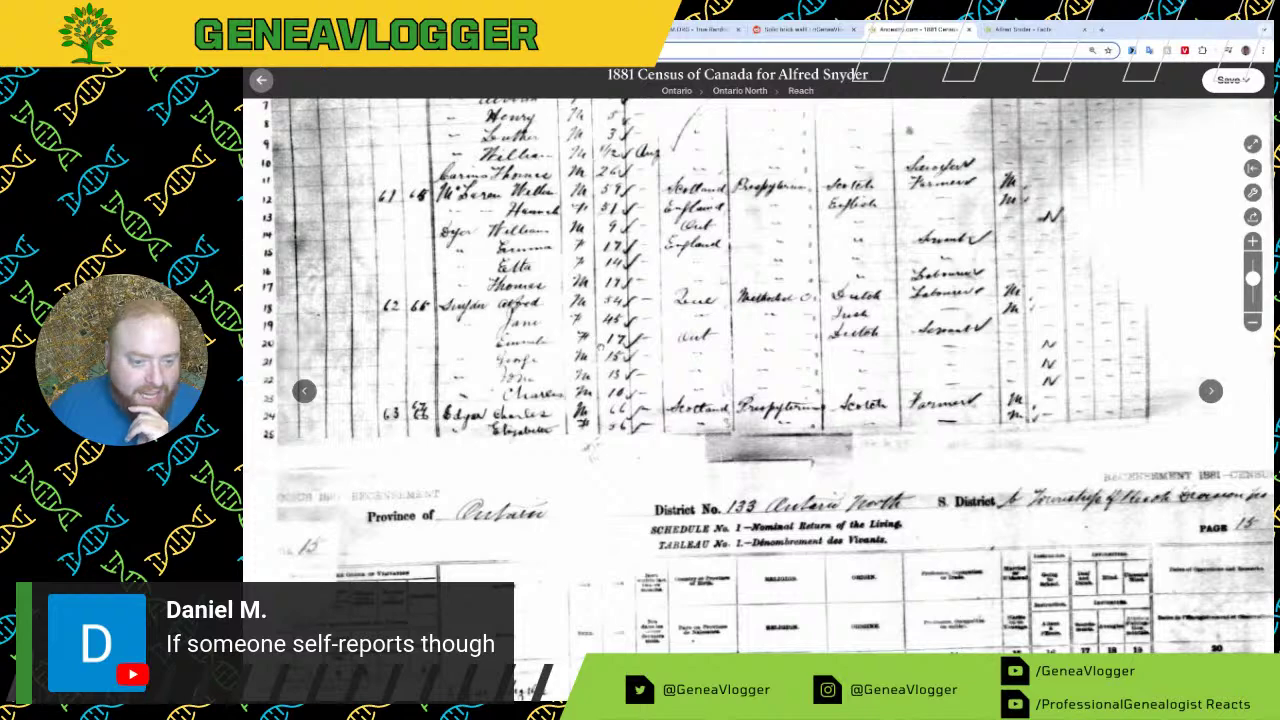
{"action": "scroll", "coordinate": [600, 345], "scroll_direction": "up", "scroll_amount": 1}
{"action": "left_click_drag", "start_coordinate": [600, 345], "coordinate": [500, 392]}
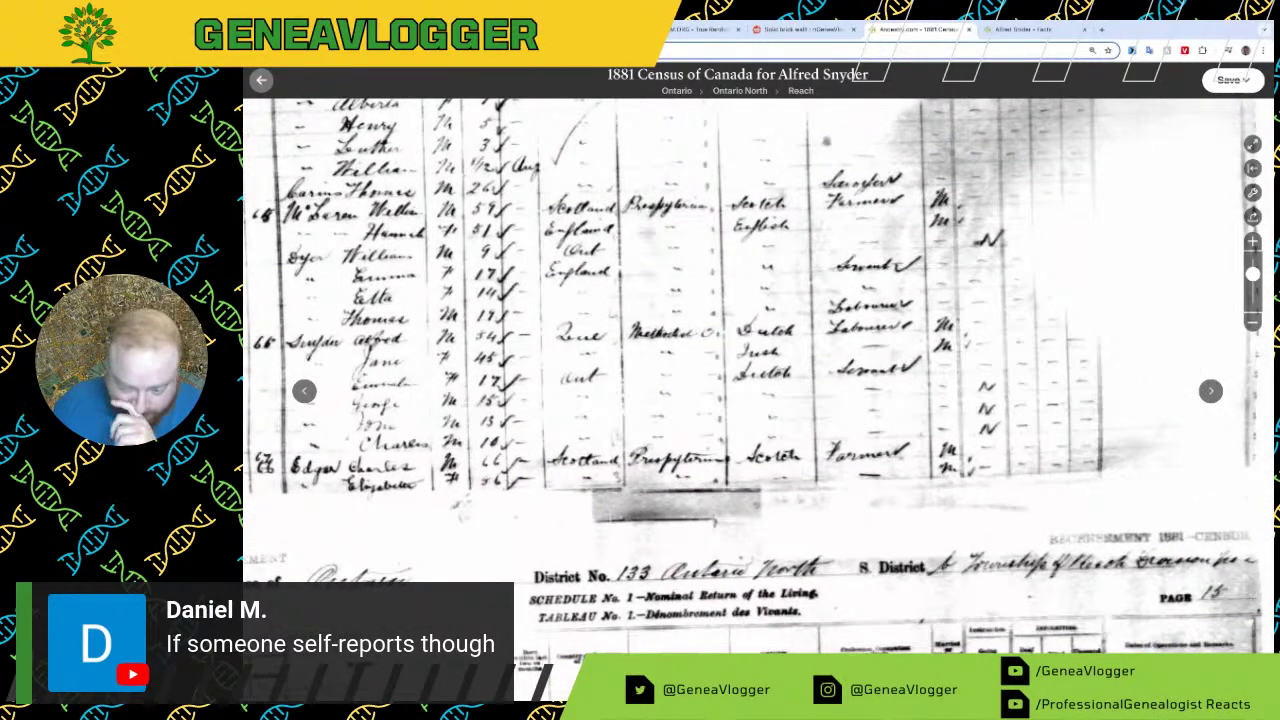
{"action": "left_click_drag", "start_coordinate": [714, 519], "coordinate": [740, 522]}
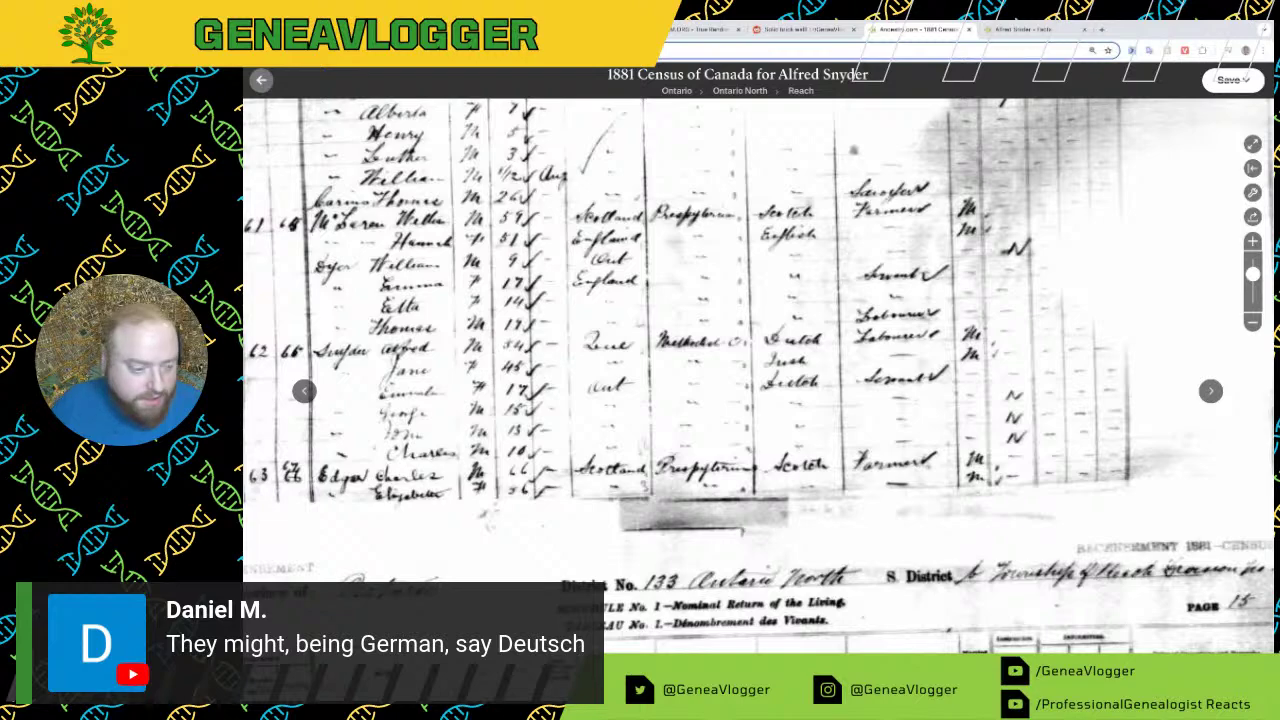
{"action": "left_click_drag", "start_coordinate": [500, 254], "coordinate": [600, 370]}
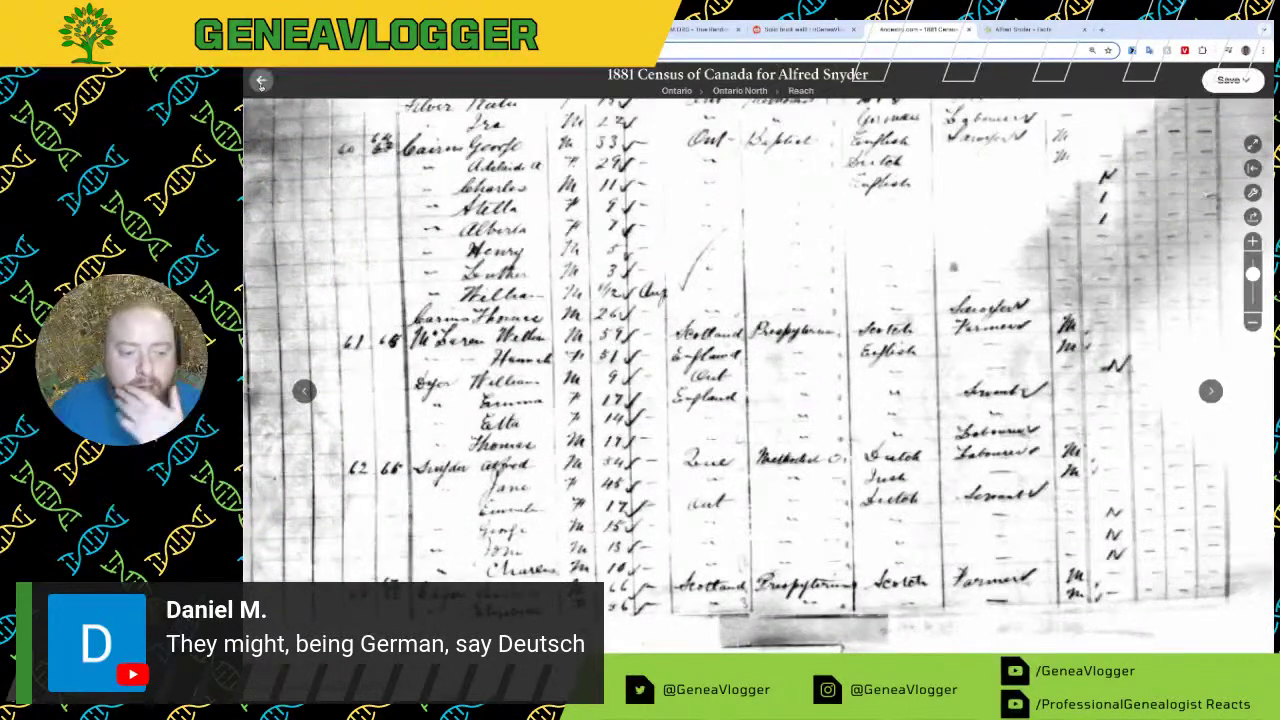
{"action": "left_click", "coordinate": [260, 80]}
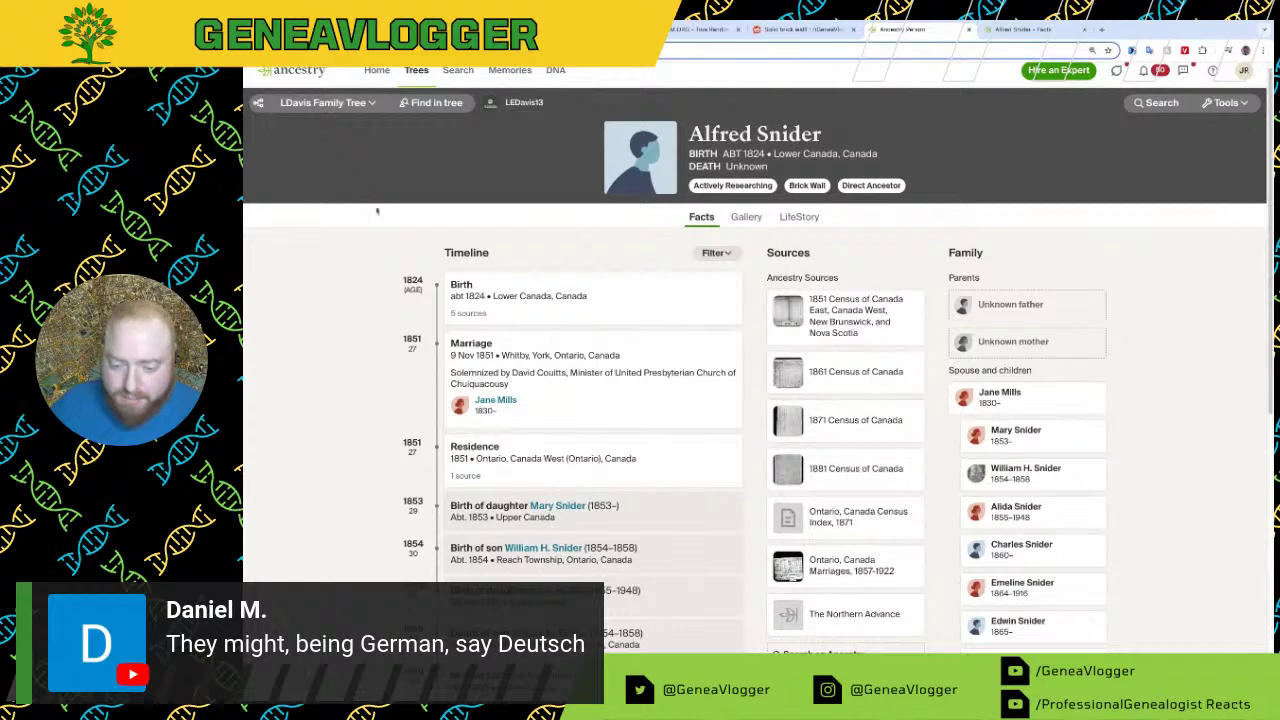
Step: Review the ancestor's 1851 Census of Canada citation in the submitter's tree and open its original image
{"action": "left_click", "coordinate": [1022, 30]}
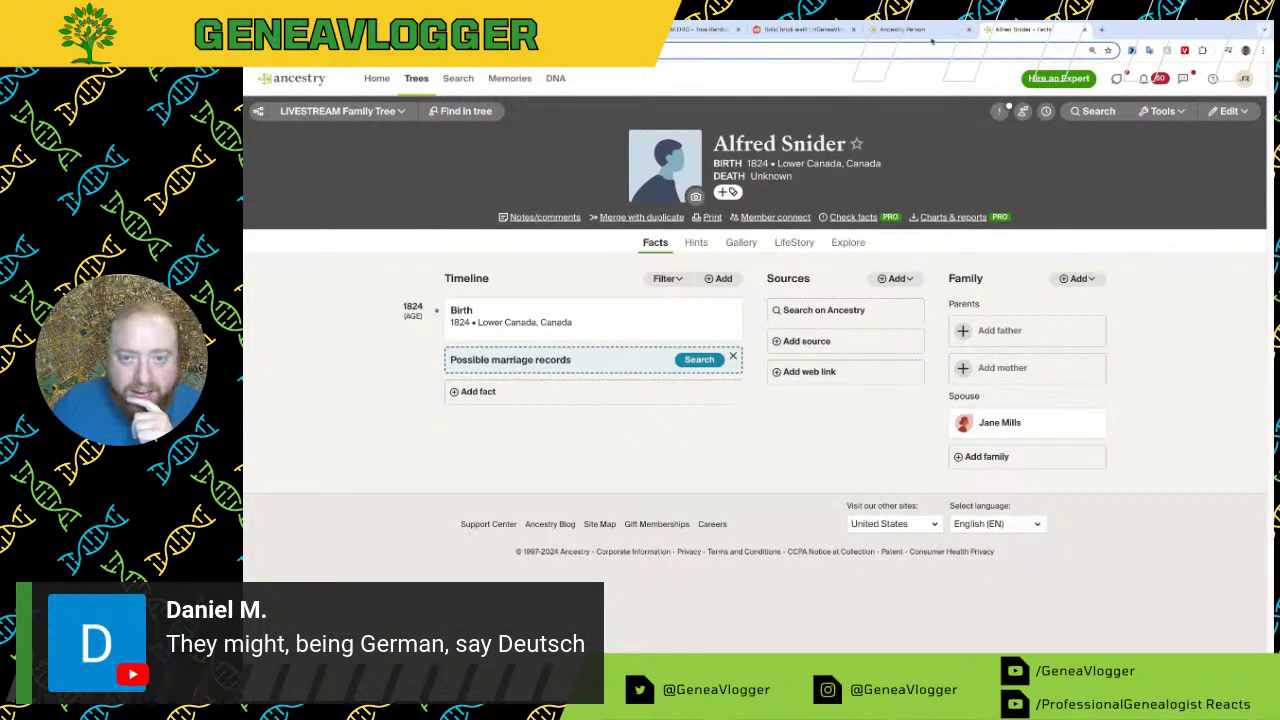
{"action": "left_click", "coordinate": [918, 30]}
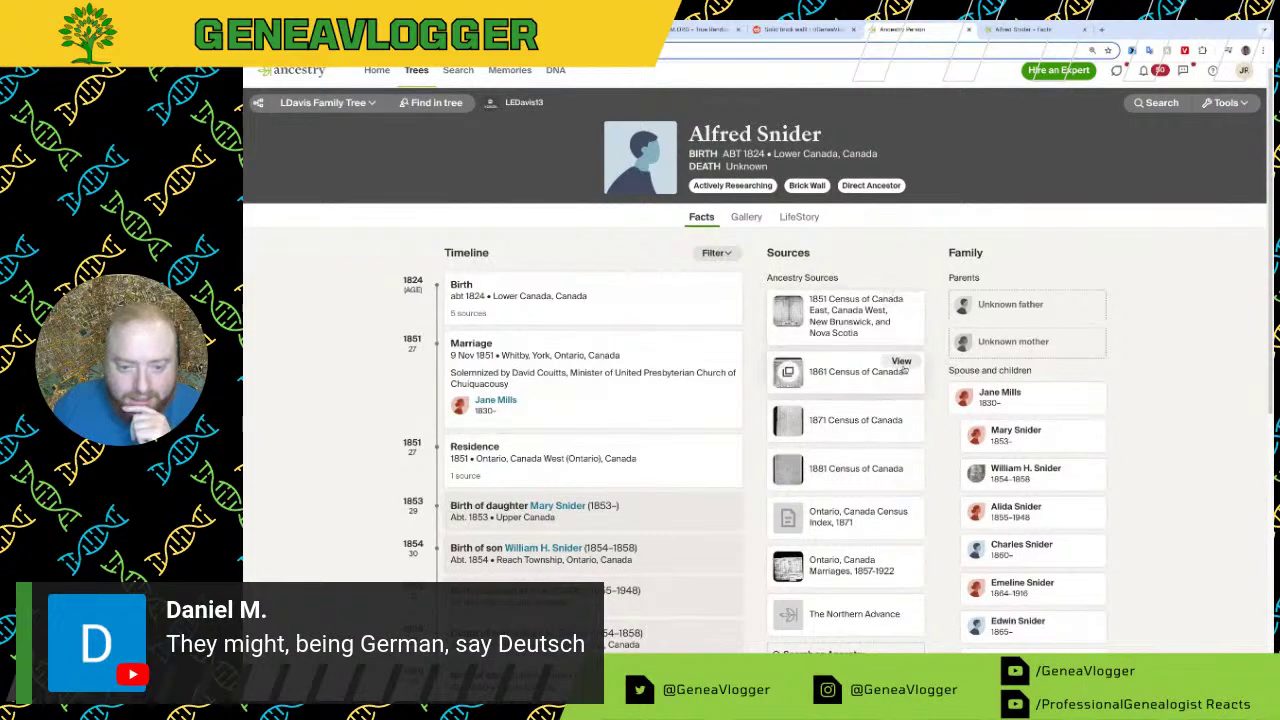
{"action": "left_click", "coordinate": [901, 303]}
{"action": "scroll", "coordinate": [780, 590], "scroll_direction": "down", "scroll_amount": 3}
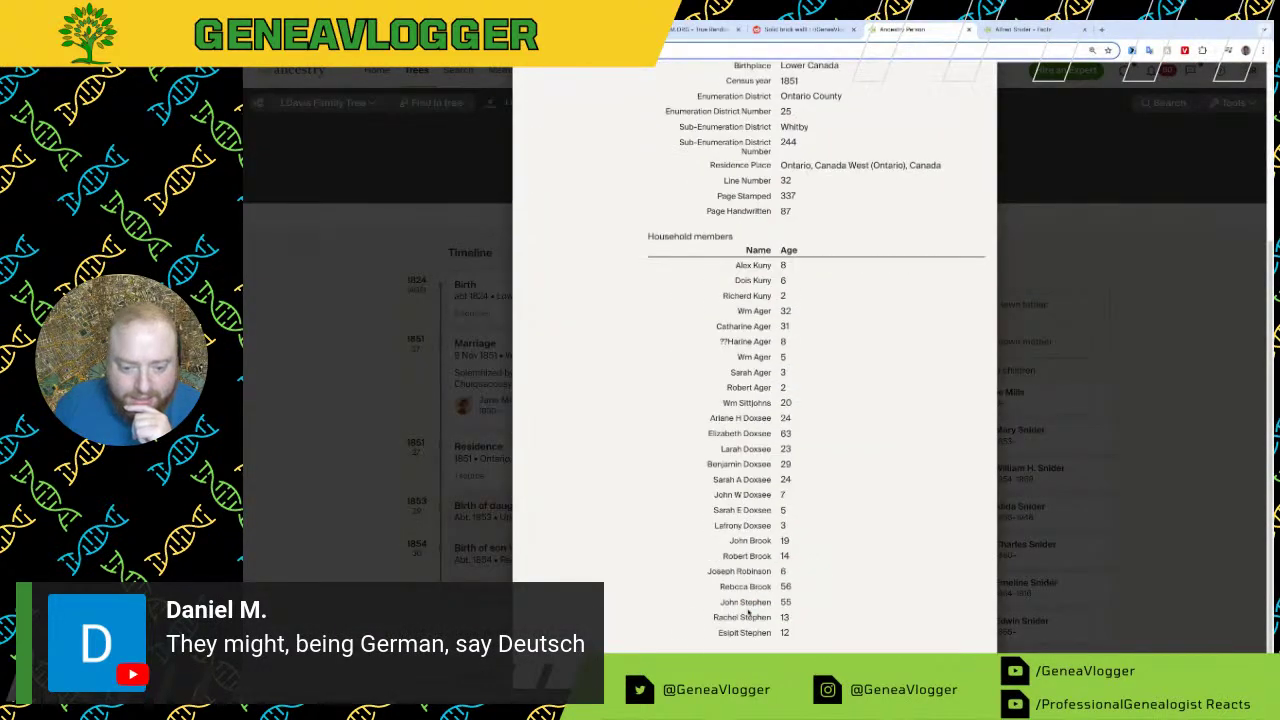
{"action": "scroll", "coordinate": [790, 170], "scroll_direction": "up", "scroll_amount": 3}
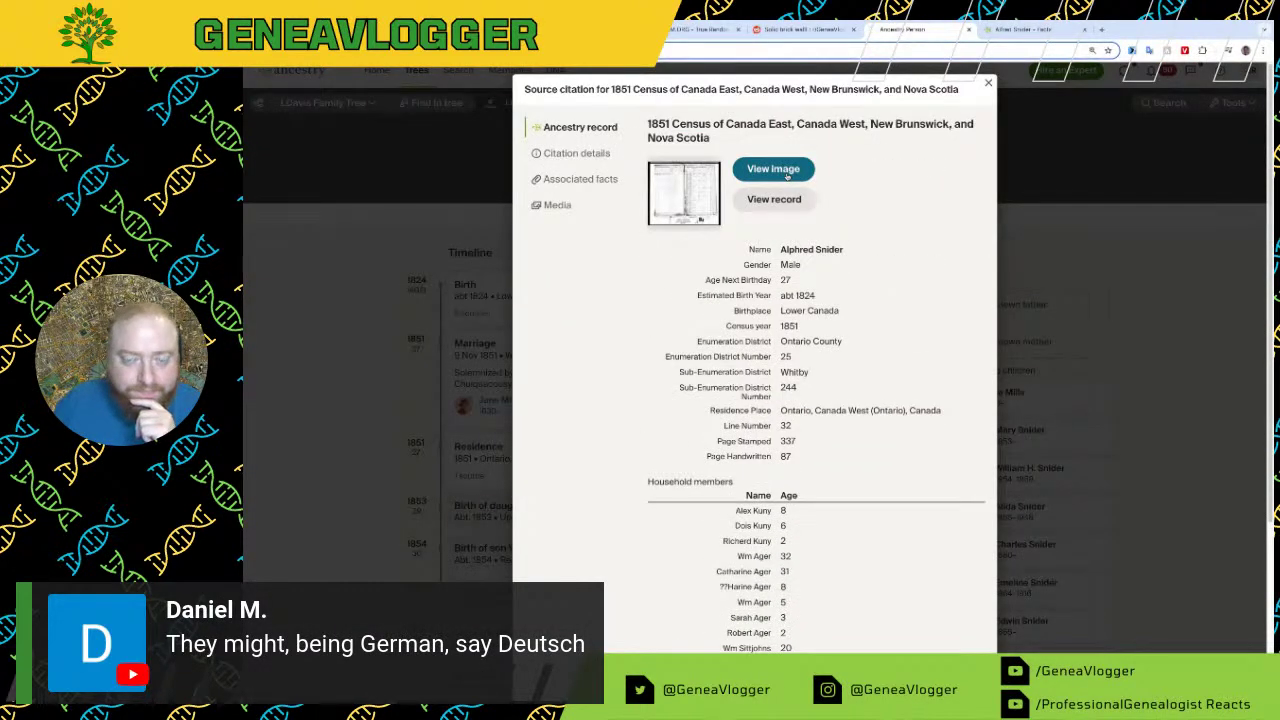
{"action": "left_click", "coordinate": [784, 172]}
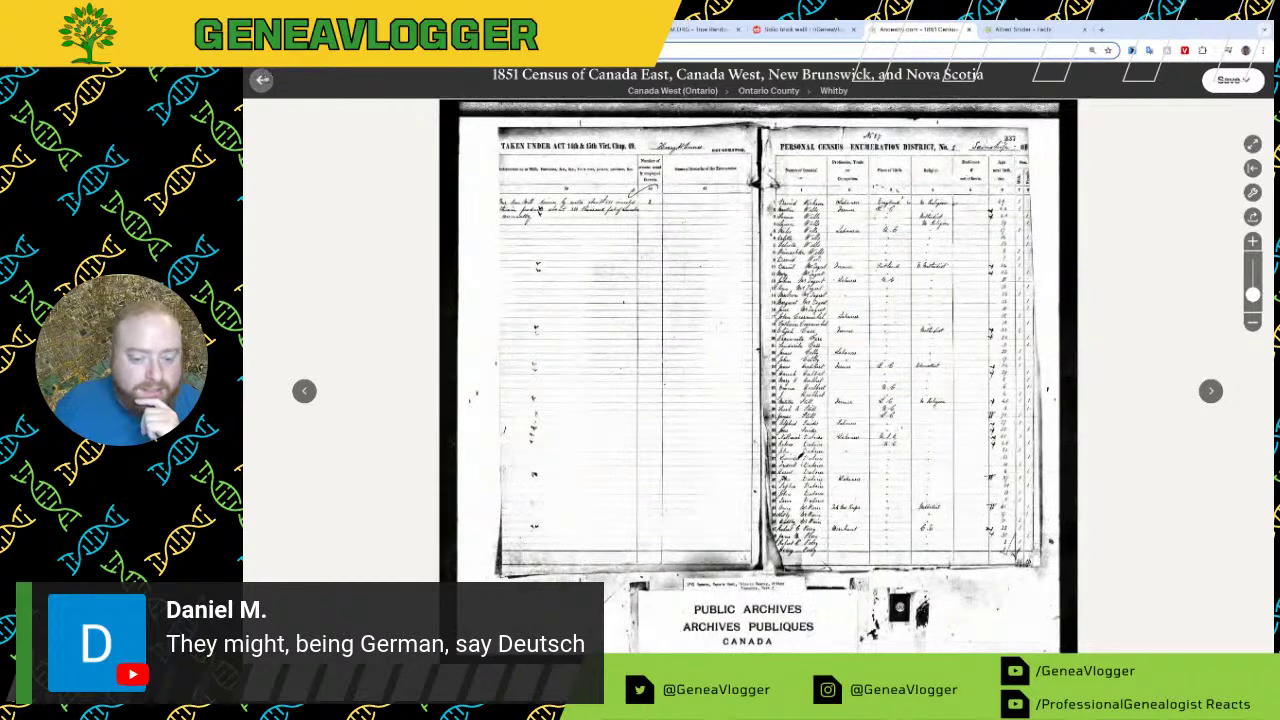
Step: Save the 1851 census record to the ancestor in the LIVESTREAM Family Tree, adding the 1851 Ontario, Canada West residence
{"action": "left_click", "coordinate": [1230, 80]}
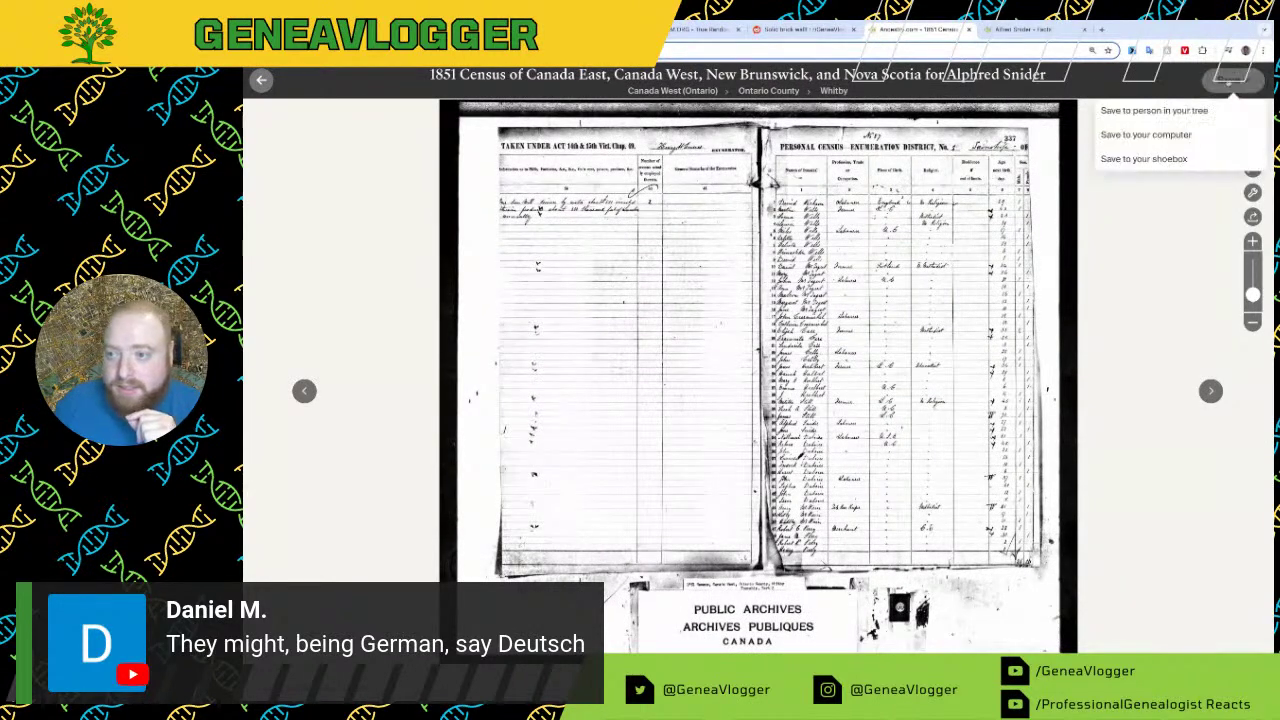
{"action": "left_click", "coordinate": [1166, 114]}
{"action": "left_click", "coordinate": [690, 390]}
{"action": "type", "text": "alfred"}
{"action": "left_click", "coordinate": [680, 408]}
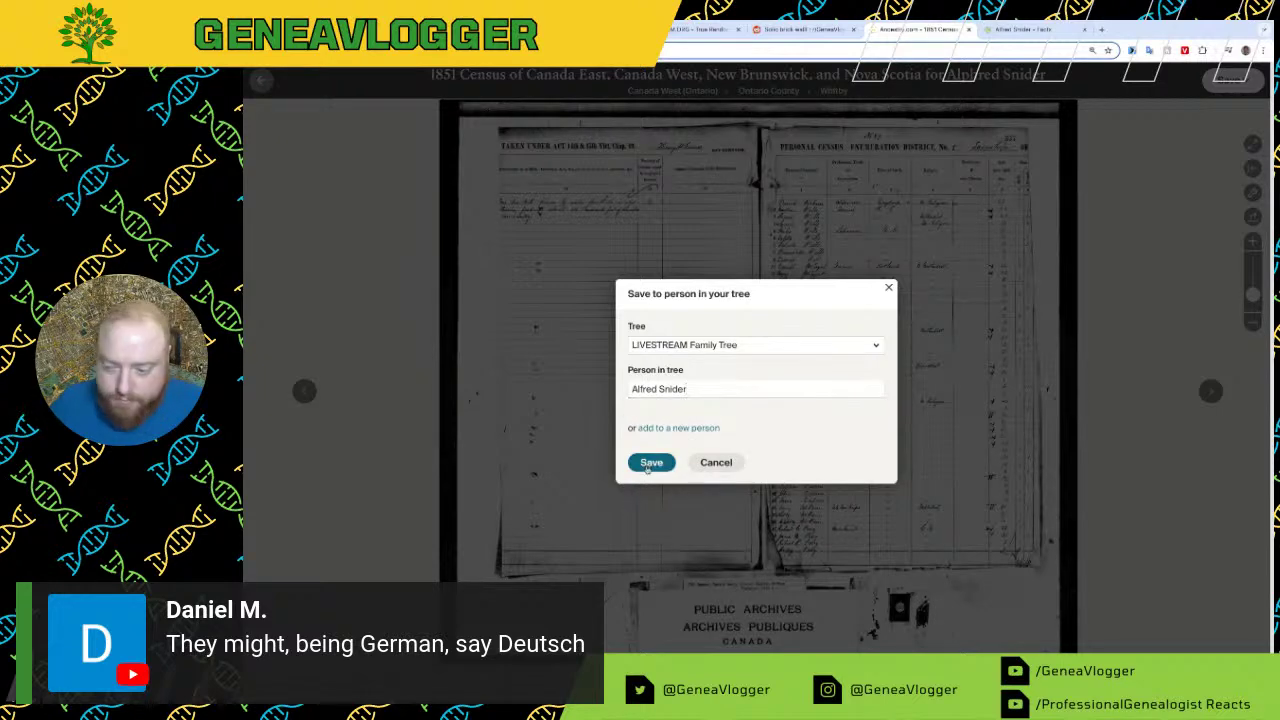
{"action": "left_click", "coordinate": [651, 463]}
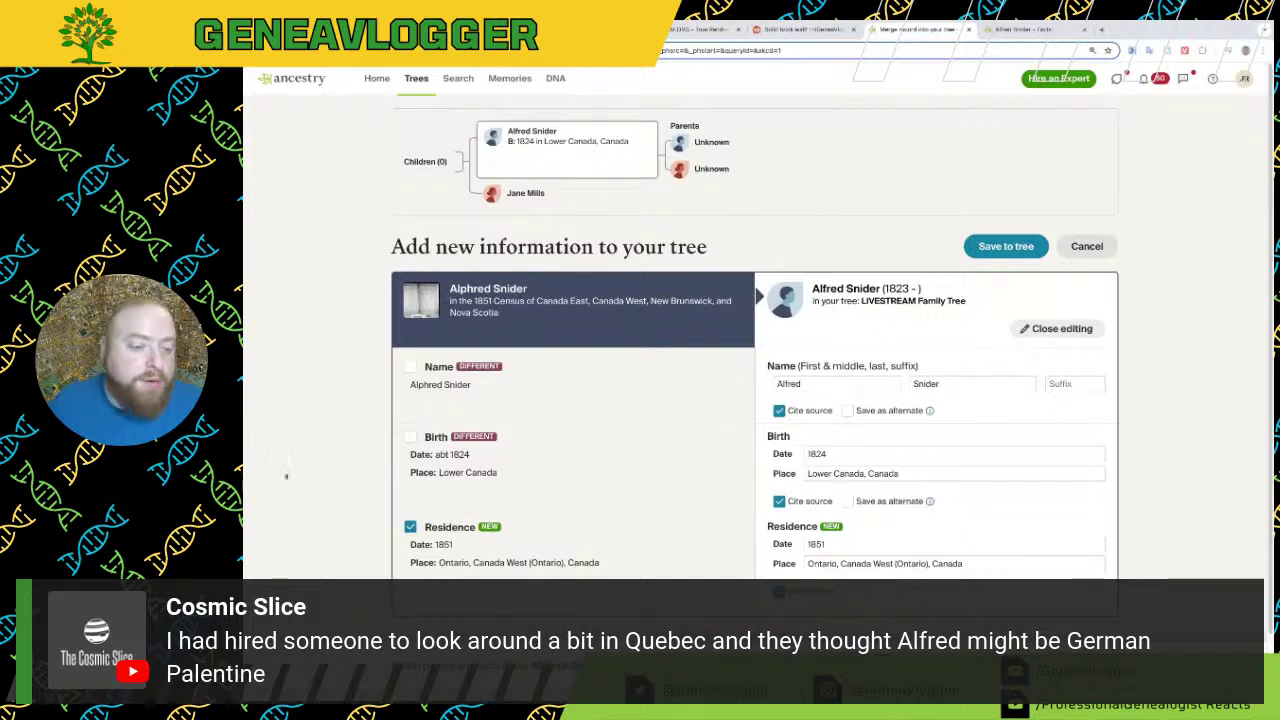
{"action": "scroll", "coordinate": [559, 569], "scroll_direction": "down", "scroll_amount": 1}
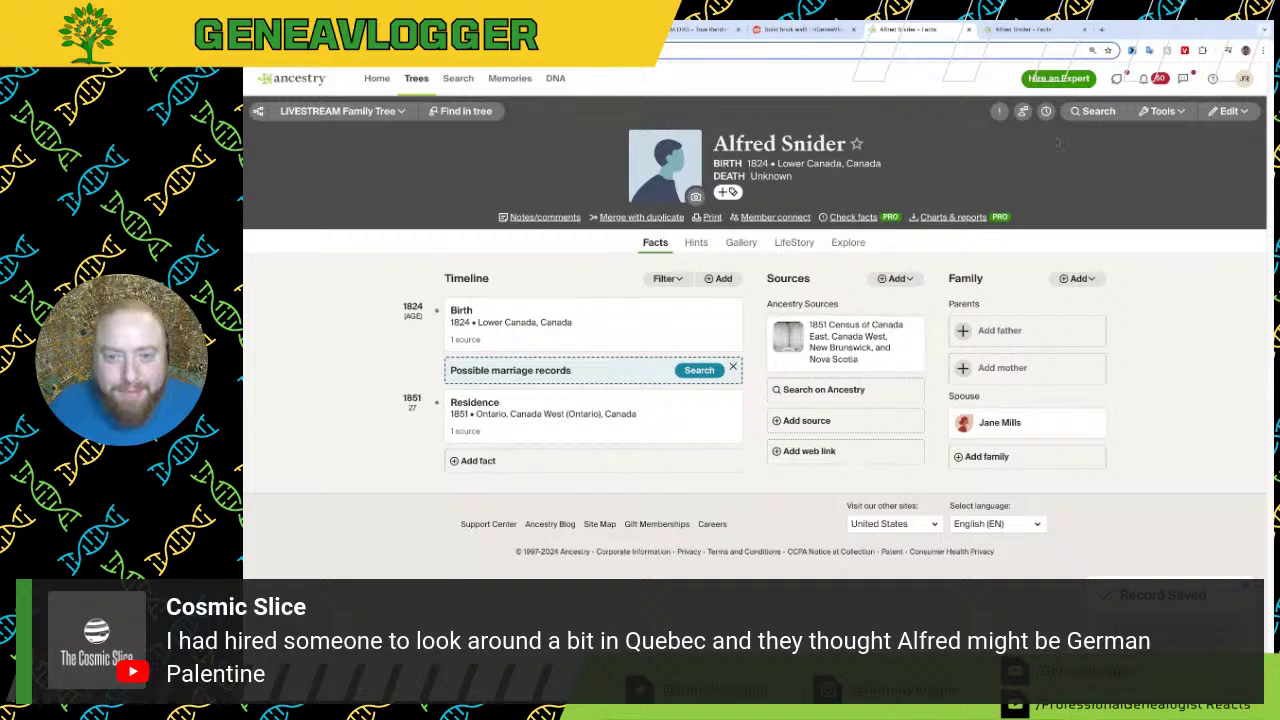
Step: Search Ancestry for the ancestor from the livestream tree and open the matching member-tree profile that names both parents
{"action": "left_click", "coordinate": [1004, 29]}
{"action": "left_click", "coordinate": [897, 31]}
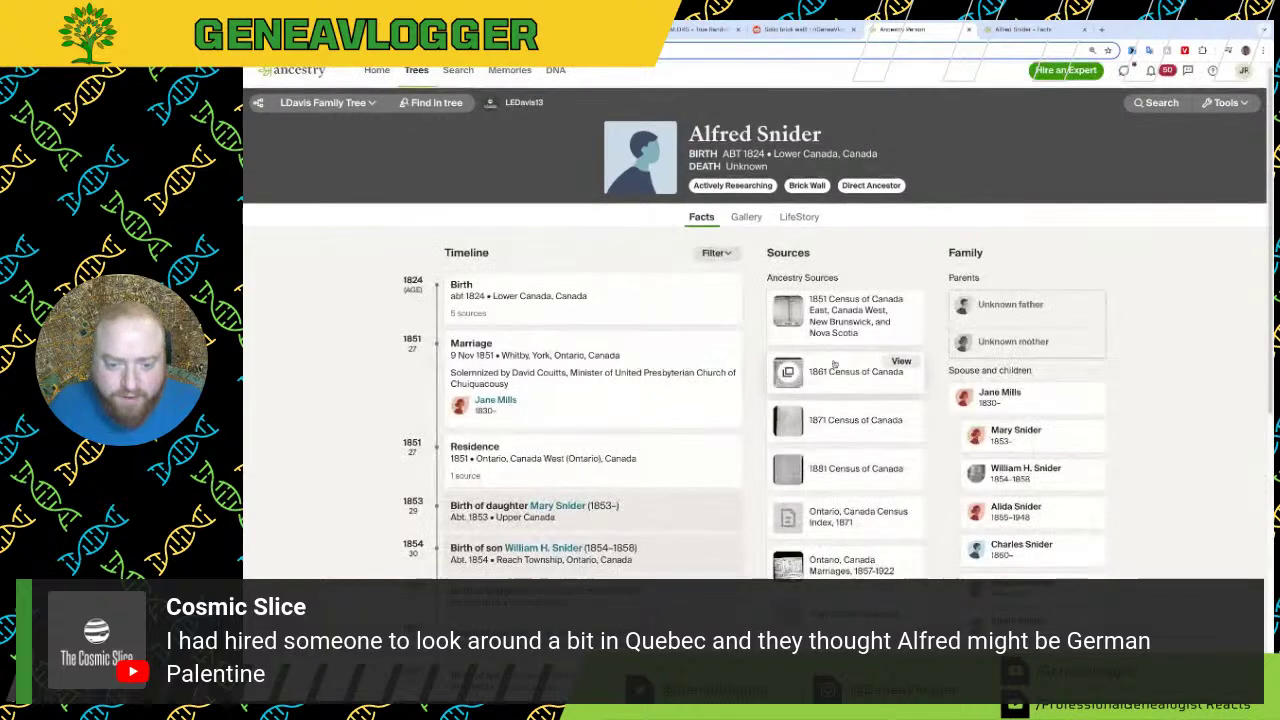
{"action": "left_click", "coordinate": [1031, 32]}
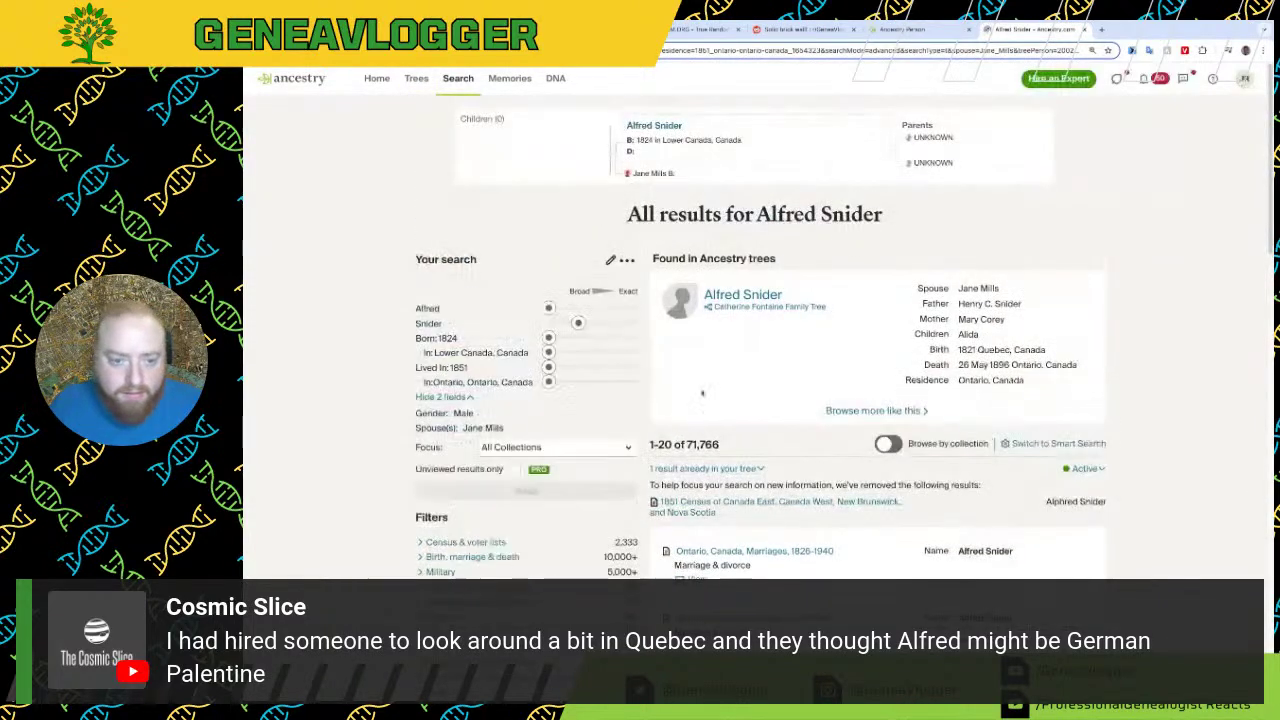
{"action": "scroll", "coordinate": [754, 394], "scroll_direction": "down", "scroll_amount": 1}
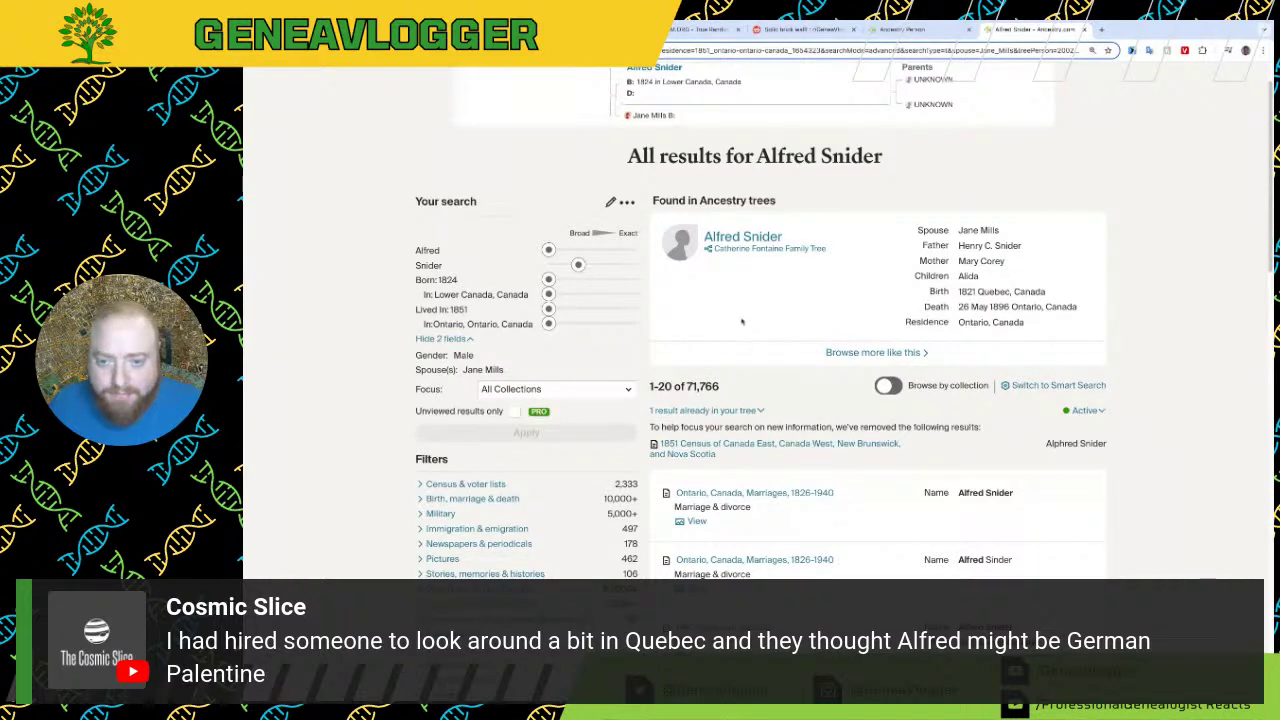
{"action": "left_click", "coordinate": [733, 236]}
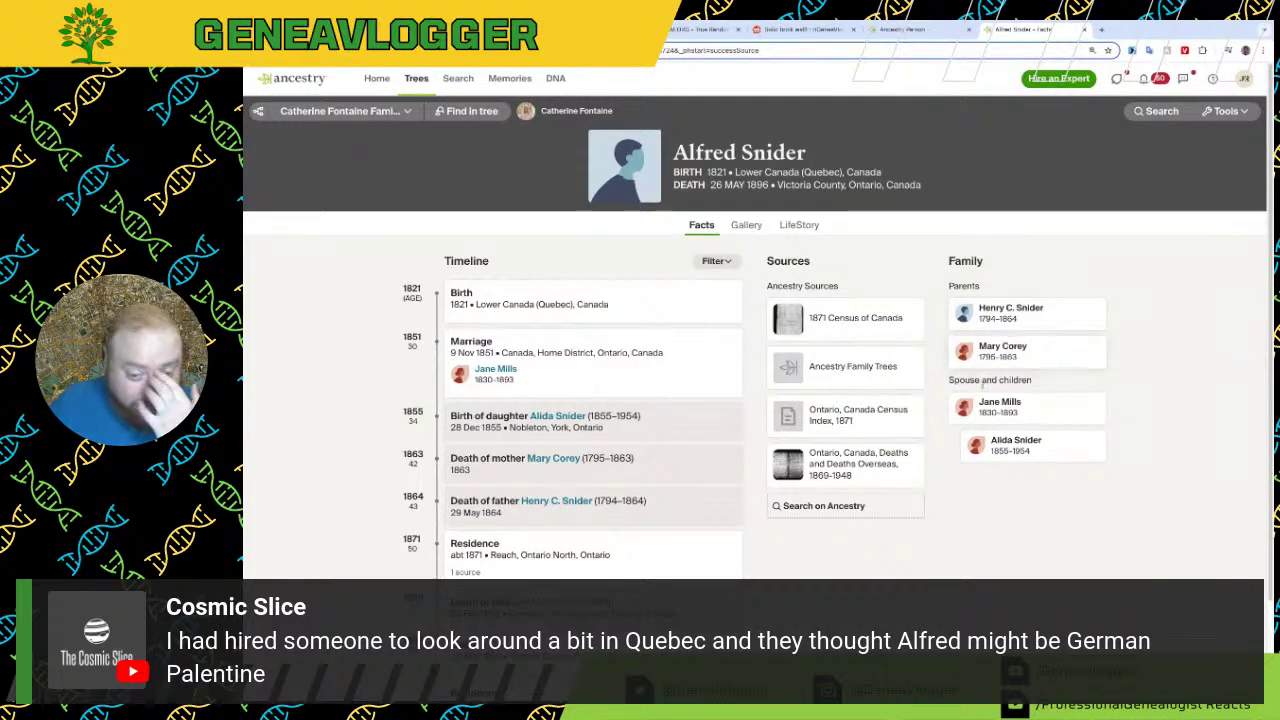
Step: Examine the ancestor's 1896 Victoria County death registration image, checking birthplace, informant and remarks, and return to the profile
{"action": "left_click", "coordinate": [915, 455]}
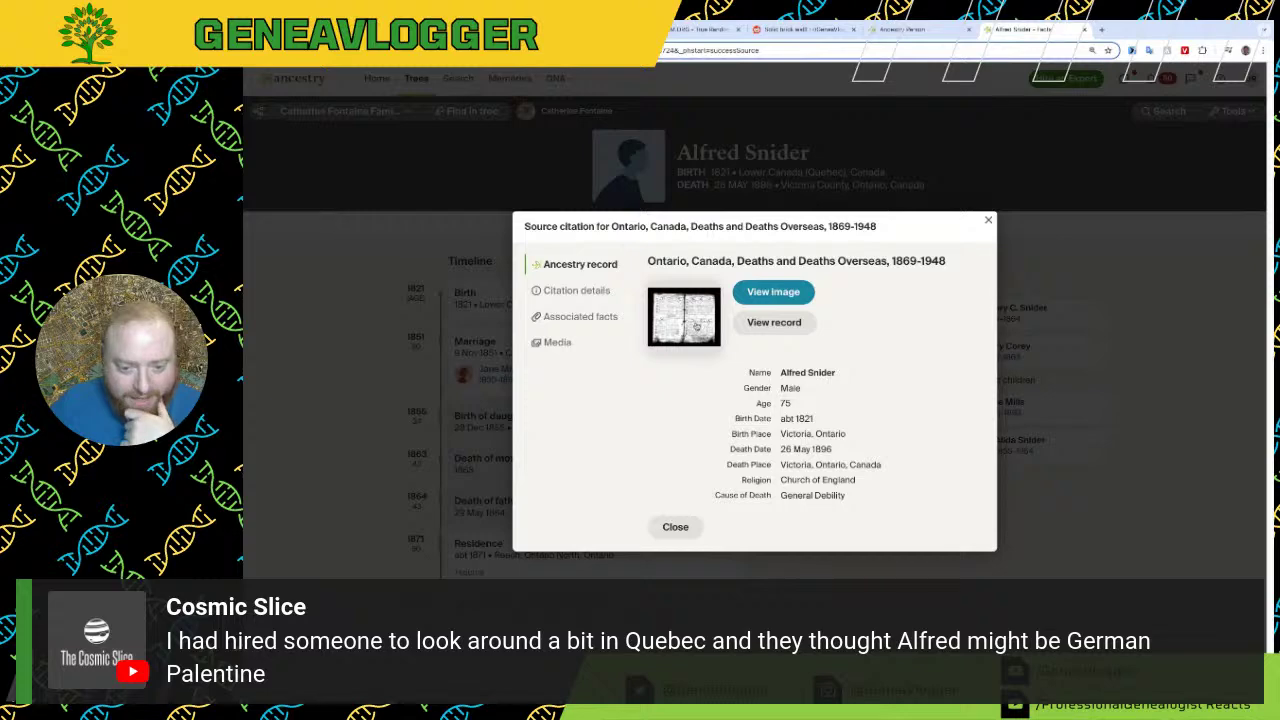
{"action": "left_click", "coordinate": [697, 325]}
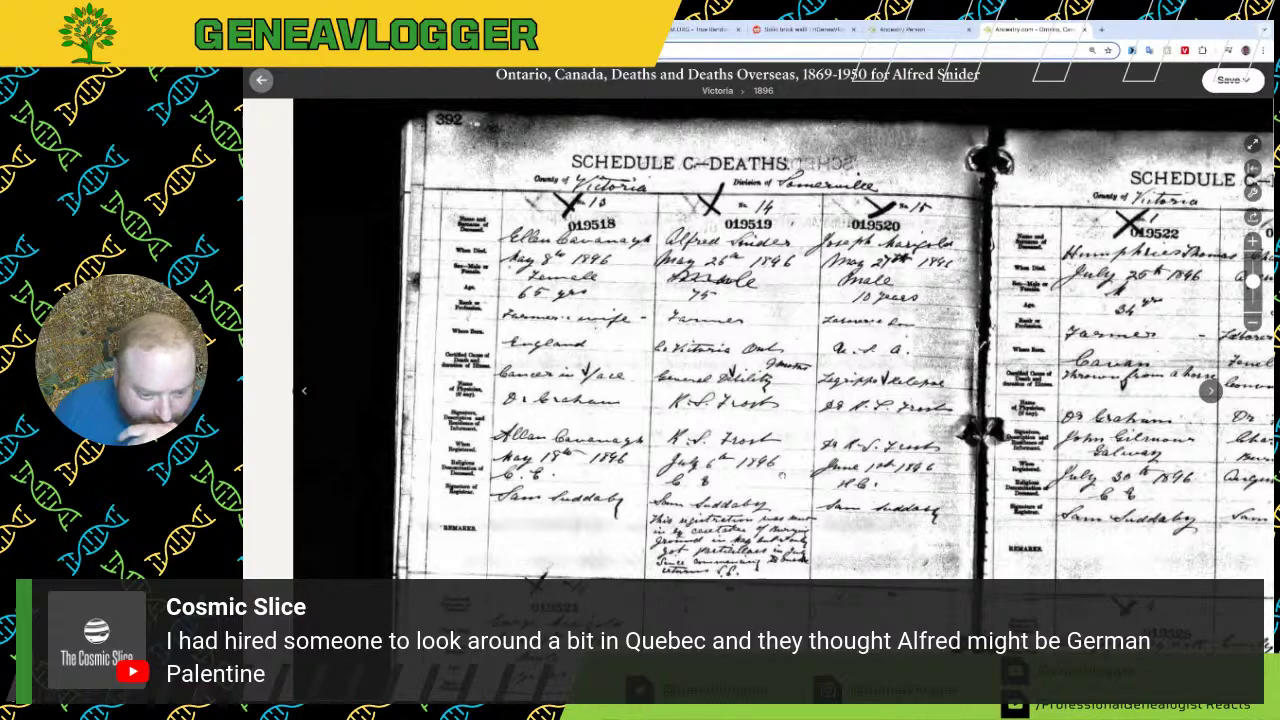
{"action": "scroll", "coordinate": [779, 470], "scroll_direction": "down", "scroll_amount": 2}
{"action": "scroll", "coordinate": [679, 516], "scroll_direction": "up", "scroll_amount": 2}
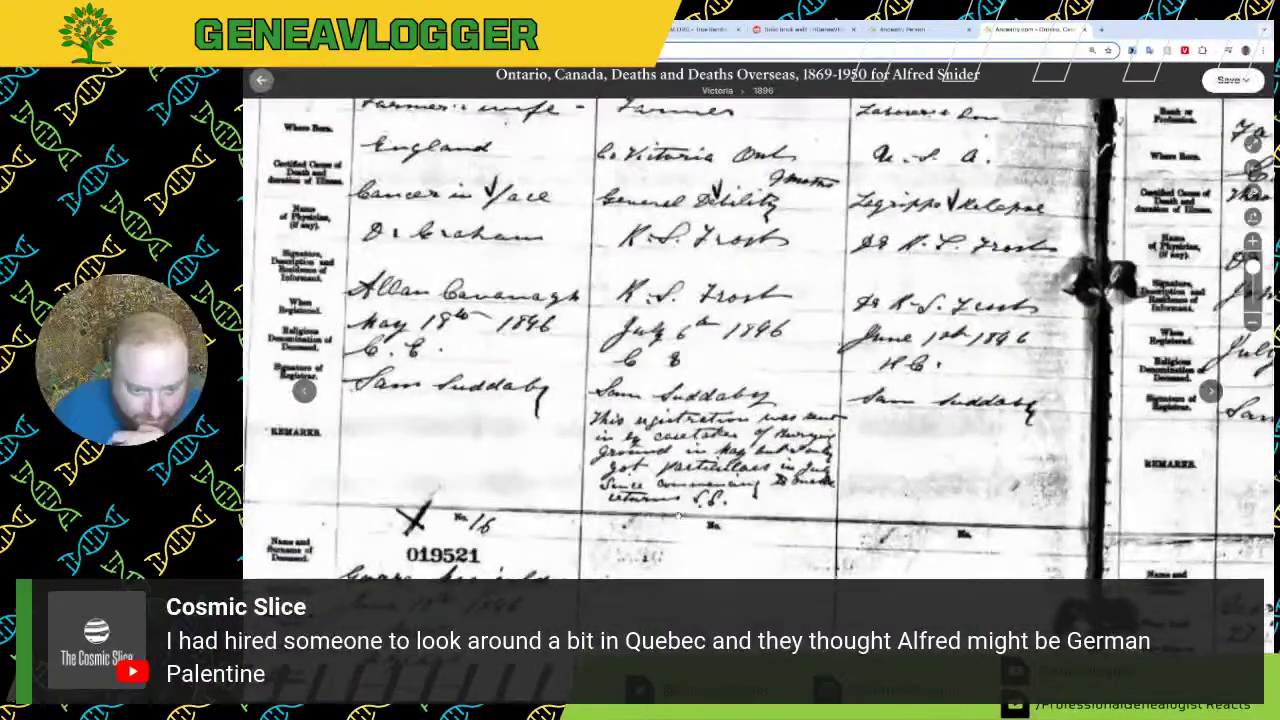
{"action": "scroll", "coordinate": [679, 516], "scroll_direction": "down", "scroll_amount": 3}
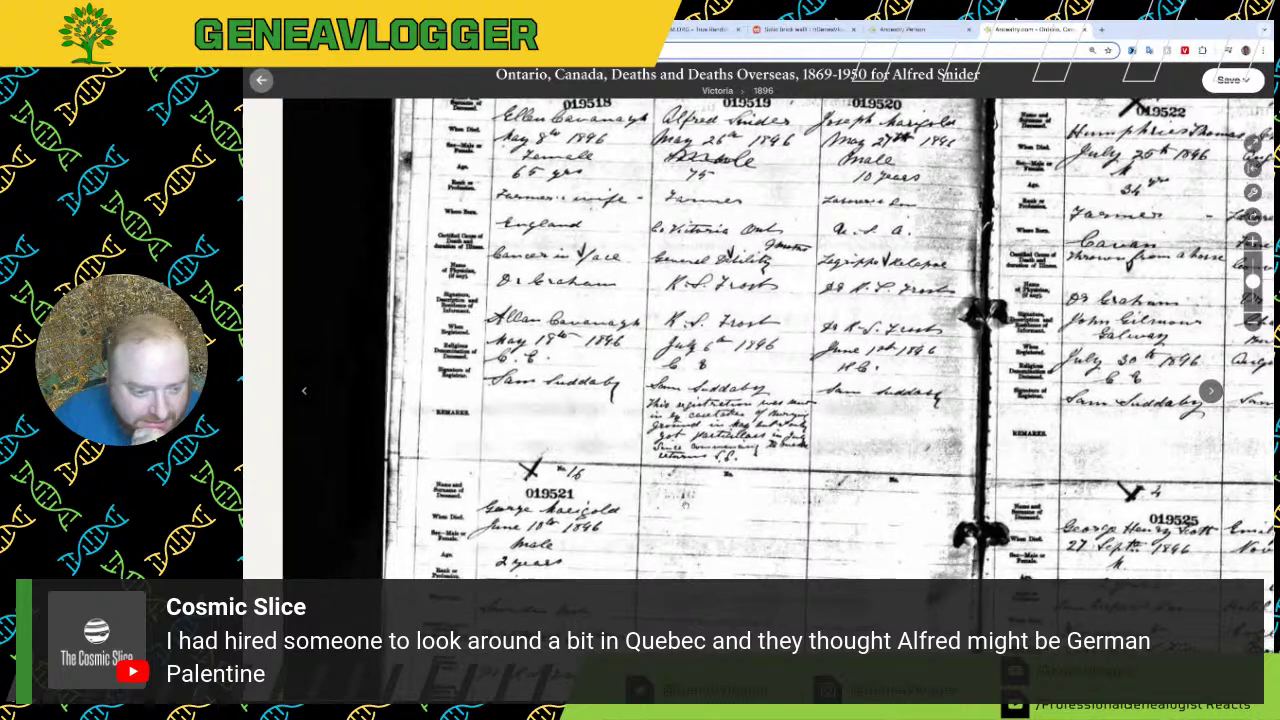
{"action": "left_click_drag", "start_coordinate": [752, 318], "coordinate": [760, 382]}
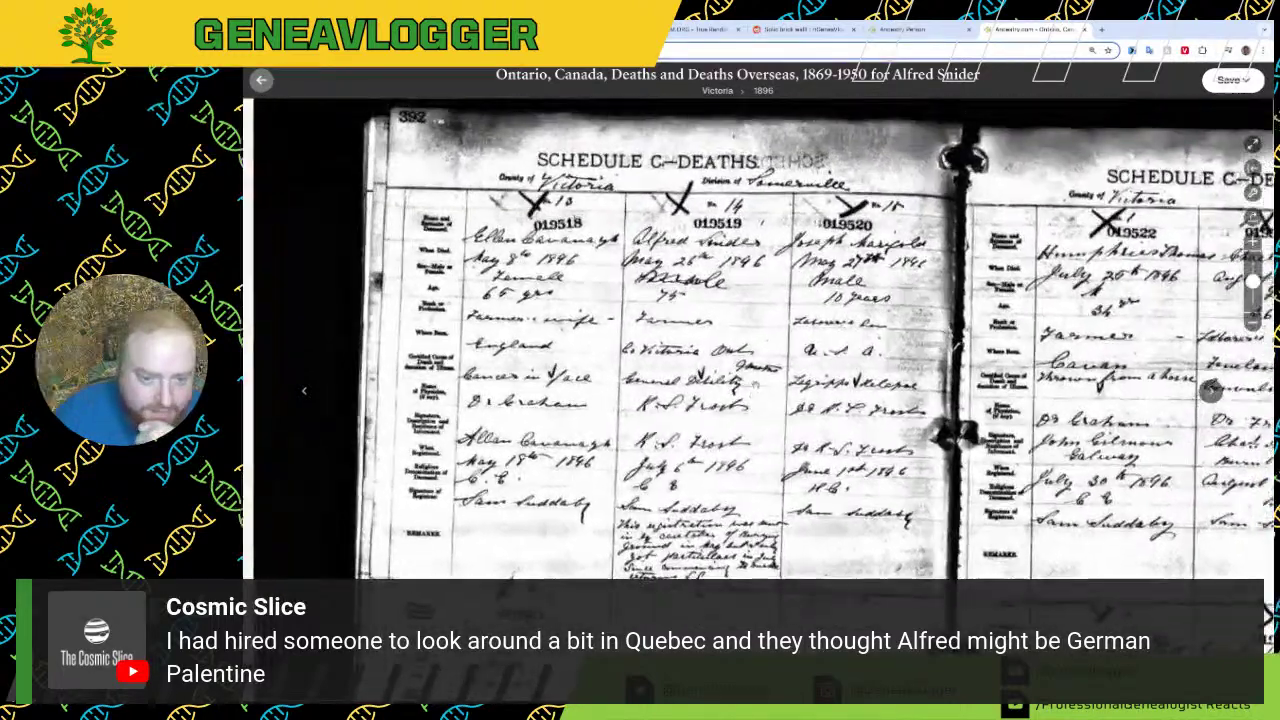
{"action": "left_click_drag", "start_coordinate": [752, 328], "coordinate": [749, 436]}
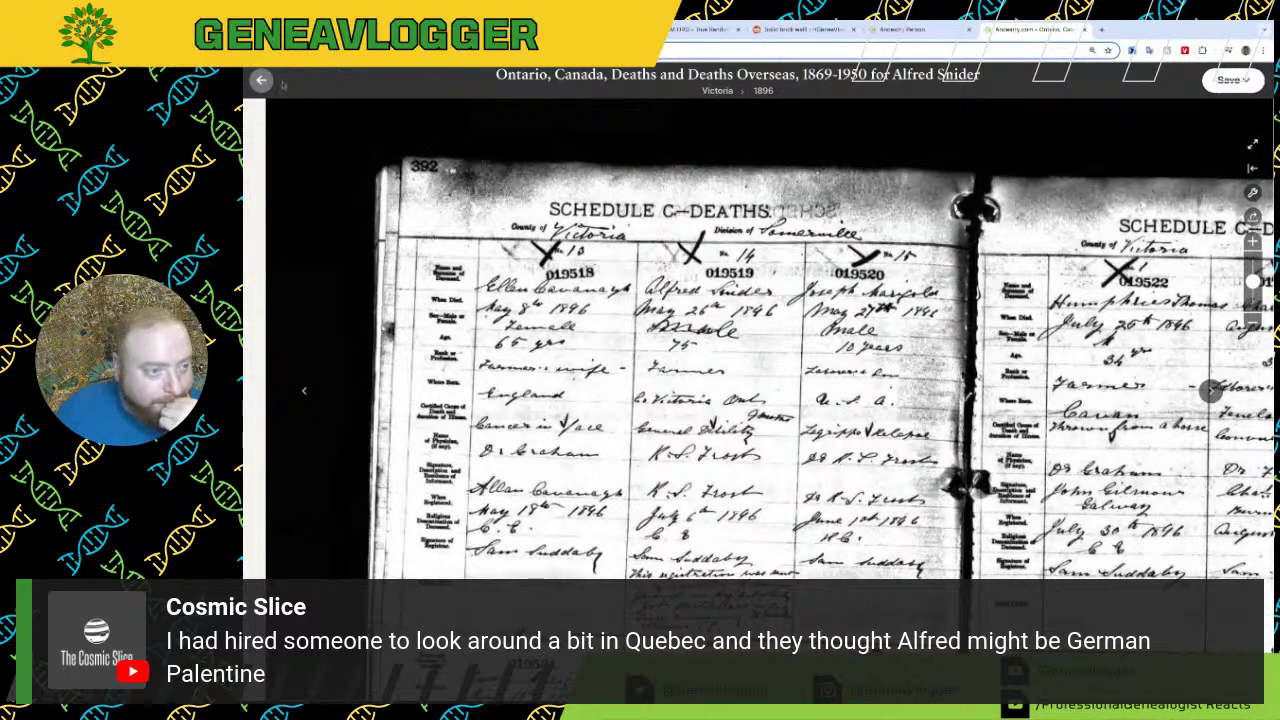
{"action": "left_click", "coordinate": [260, 80]}
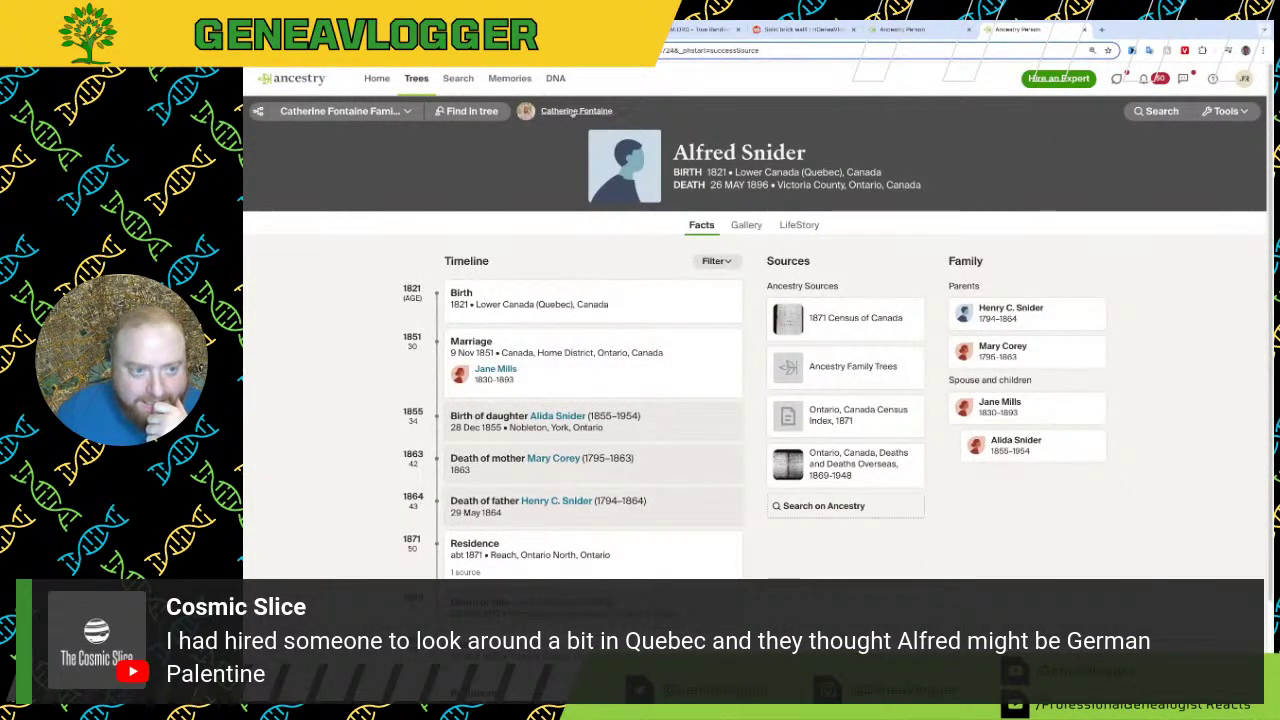
Step: Check the member trees cited as the profile's Ancestry Family Trees source and open the ancestor in the first one
{"action": "left_click", "coordinate": [901, 405]}
{"action": "left_click", "coordinate": [710, 315]}
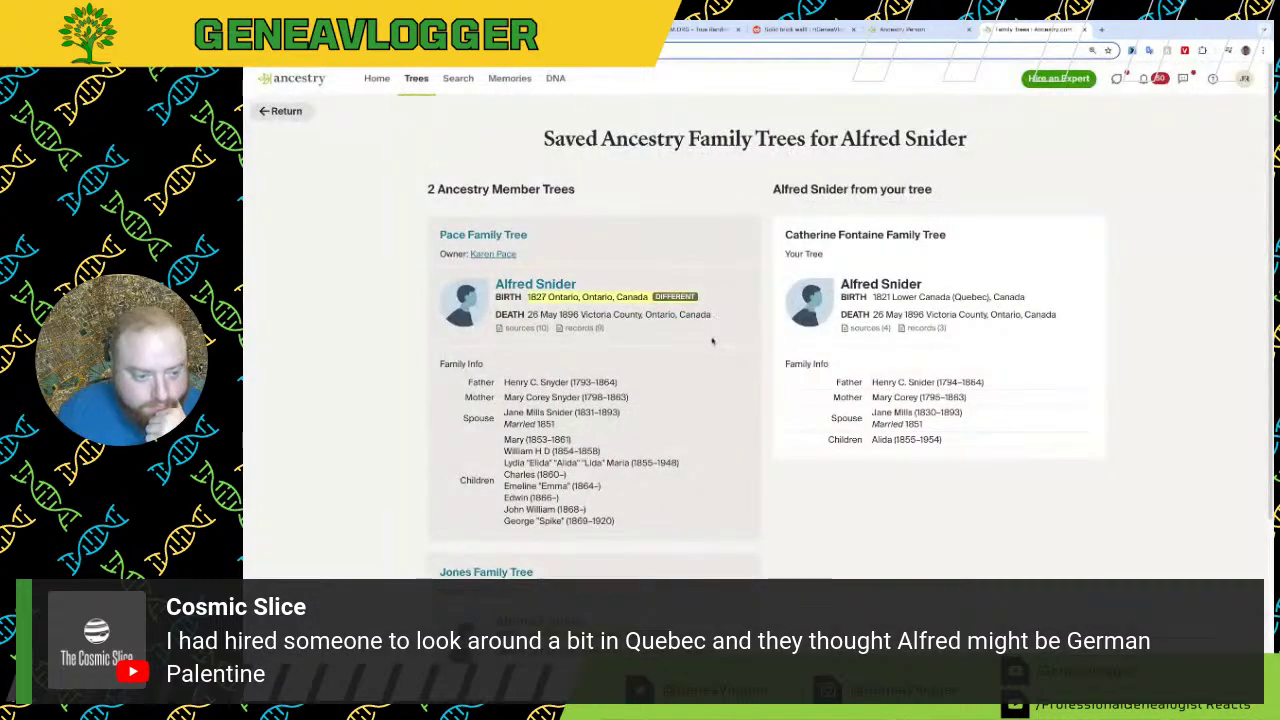
{"action": "scroll", "coordinate": [487, 314], "scroll_direction": "down", "scroll_amount": 1}
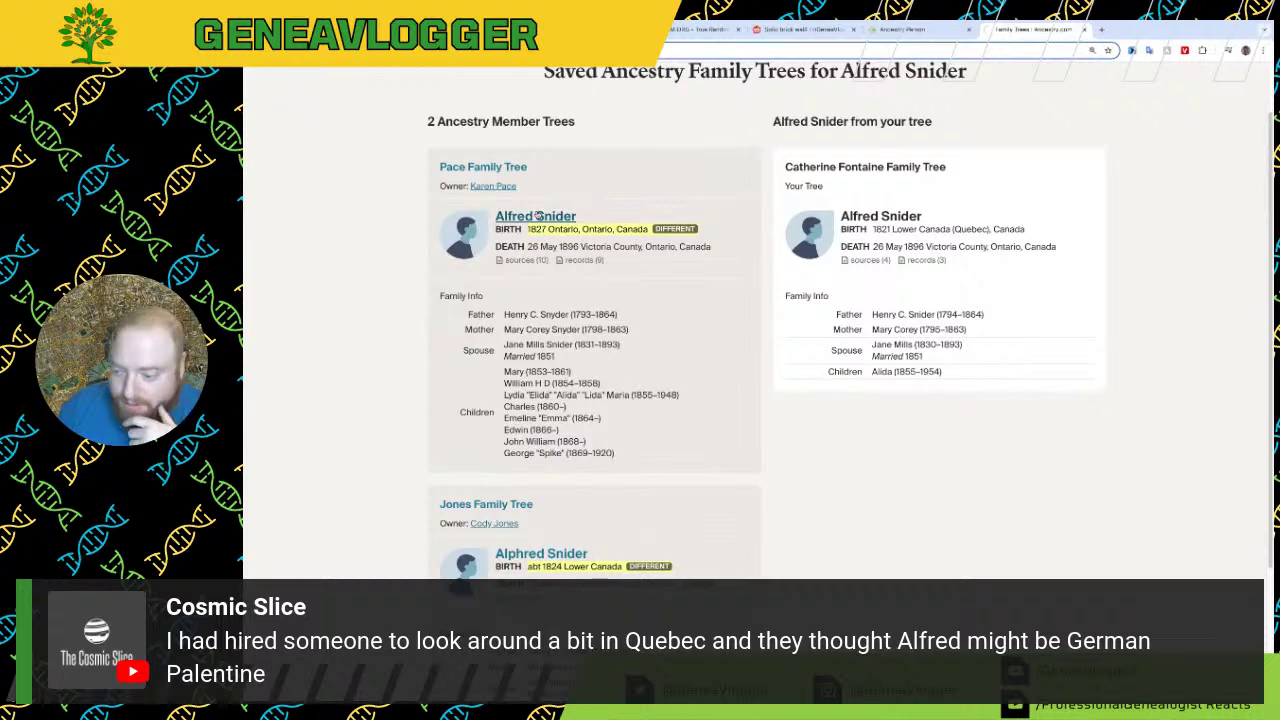
{"action": "left_click", "coordinate": [537, 216]}
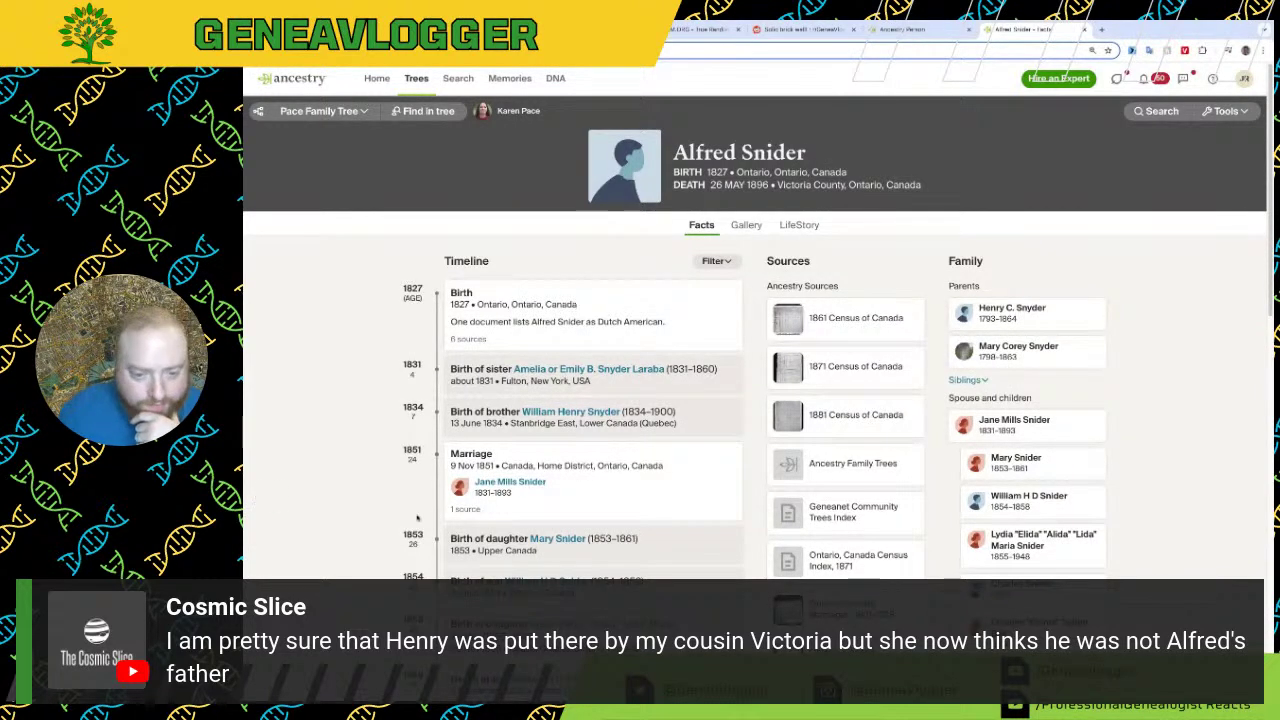
Step: List the ancestor's siblings in this member tree and check its Ontario, Canada Marriages citations for parent information
{"action": "left_click", "coordinate": [966, 380]}
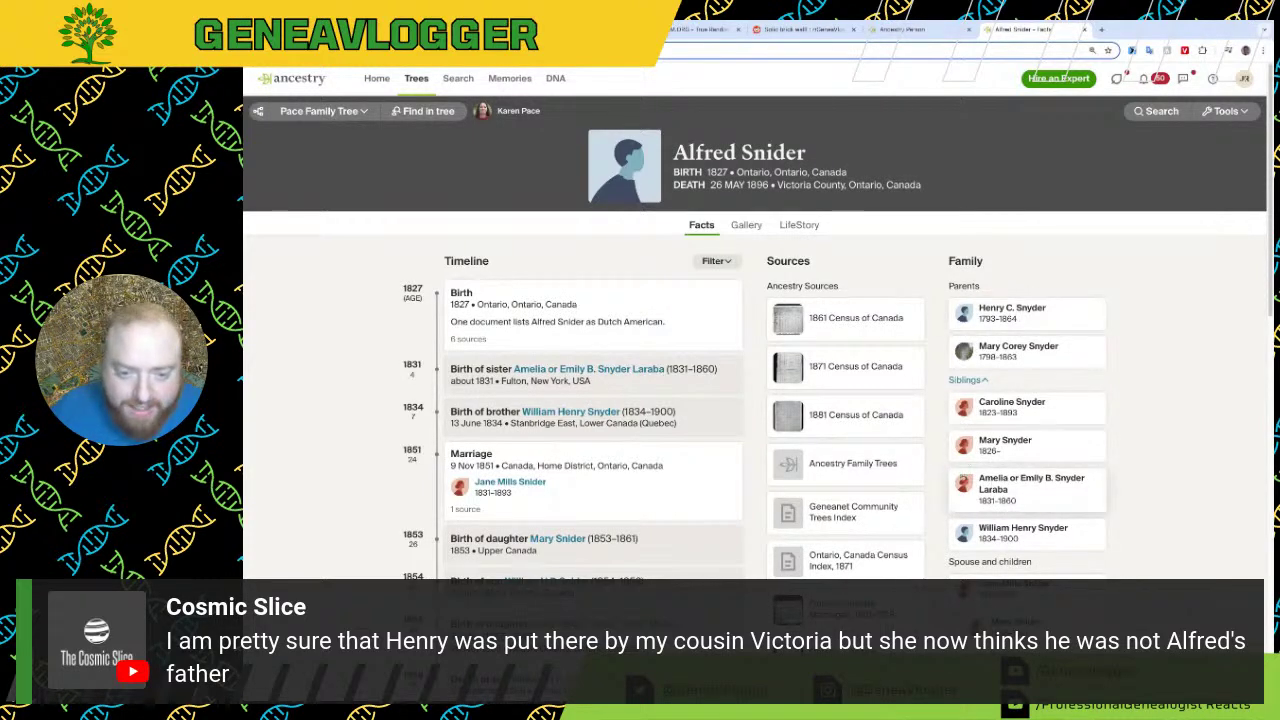
{"action": "scroll", "coordinate": [963, 500], "scroll_direction": "down", "scroll_amount": 1}
{"action": "scroll", "coordinate": [963, 500], "scroll_direction": "down", "scroll_amount": 2}
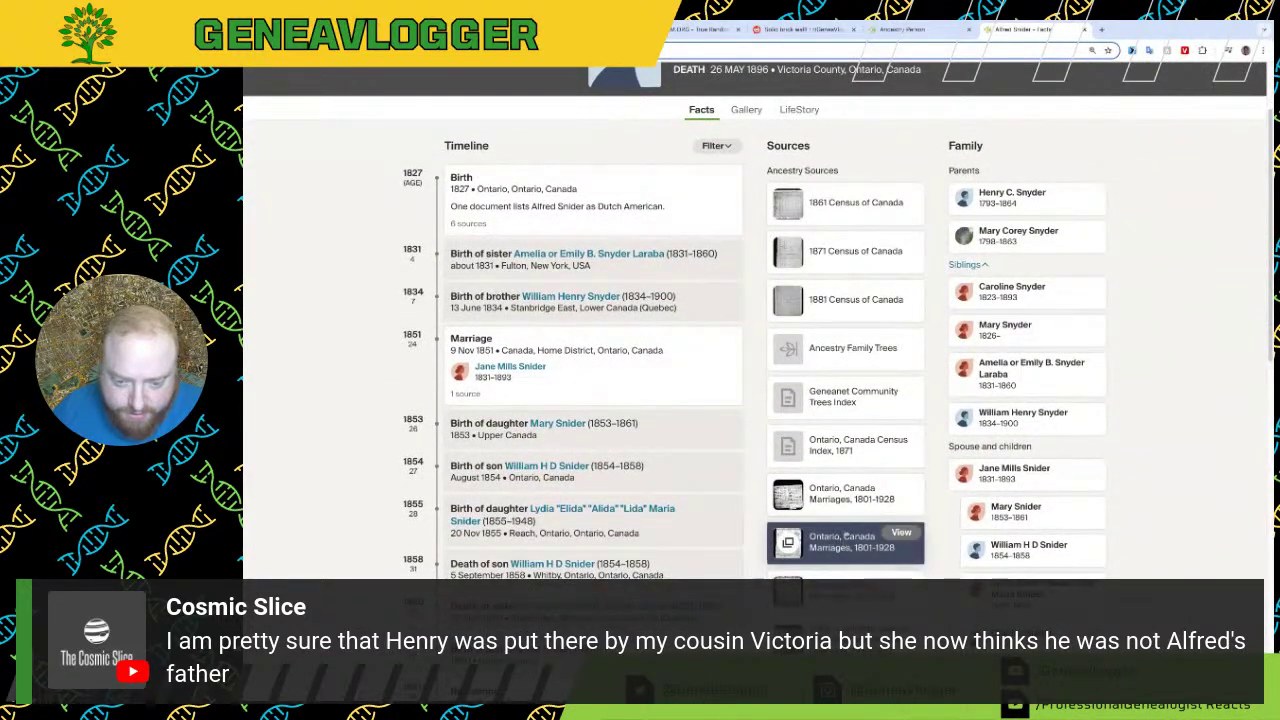
{"action": "left_click", "coordinate": [900, 538]}
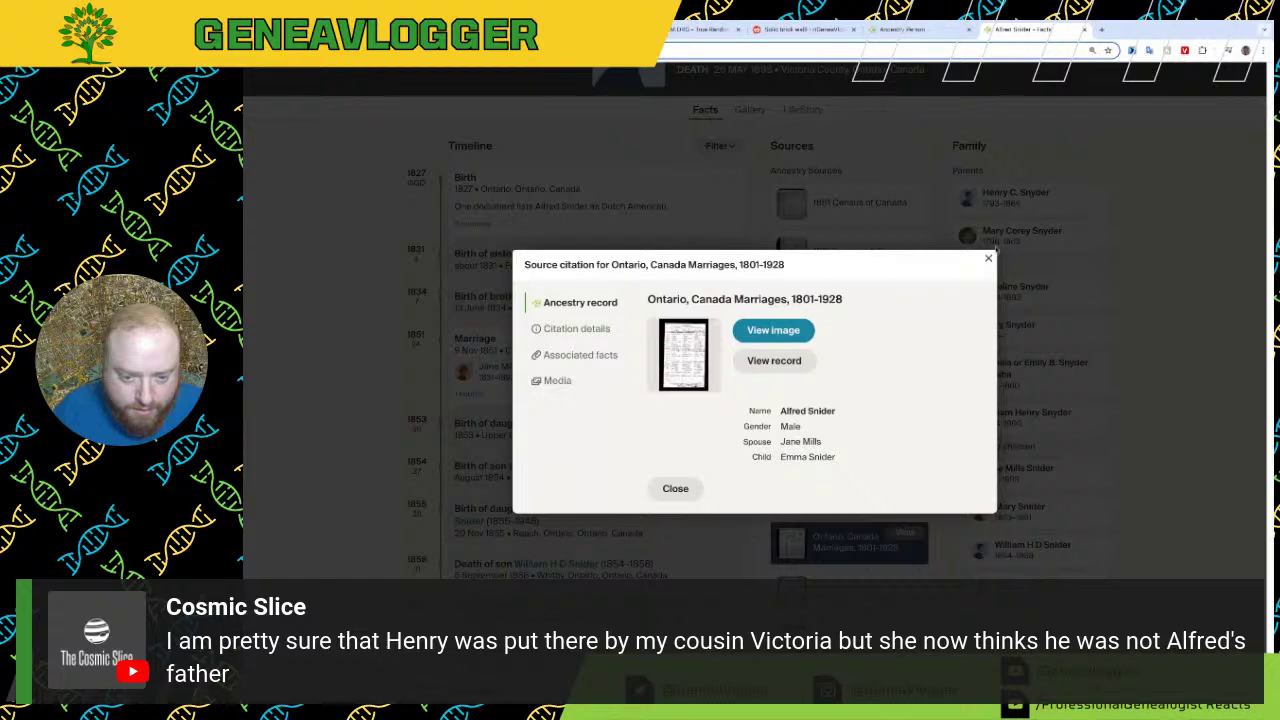
{"action": "left_click", "coordinate": [988, 259]}
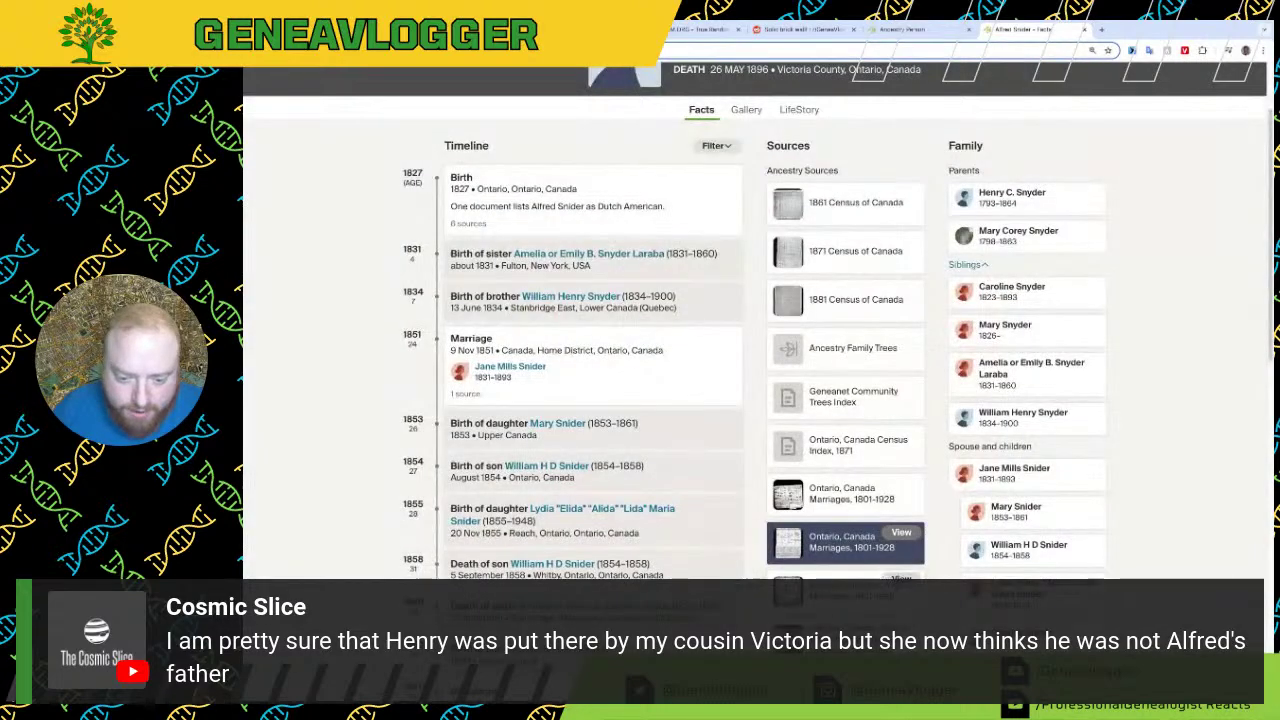
{"action": "left_click", "coordinate": [900, 575]}
{"action": "left_click", "coordinate": [988, 259]}
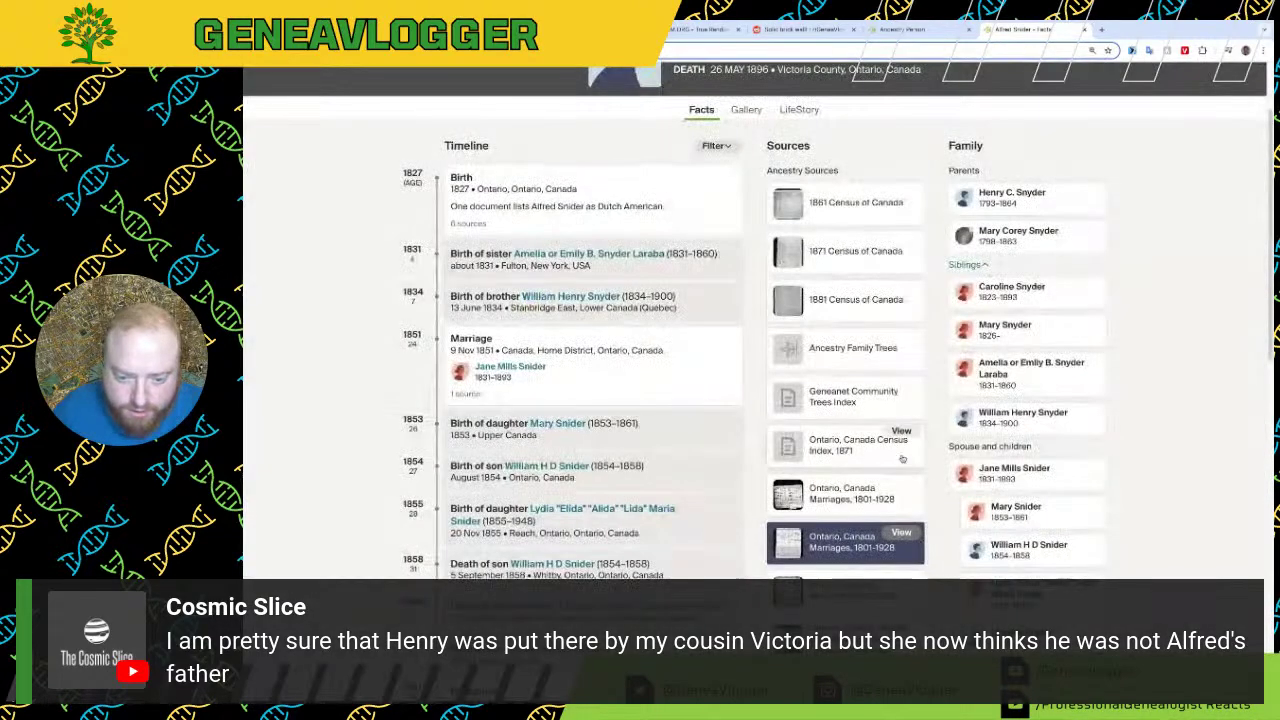
Step: Open the register image for the ancestor's 9 Nov 1851 marriage and find the couple's entry and witnesses
{"action": "left_click", "coordinate": [914, 495]}
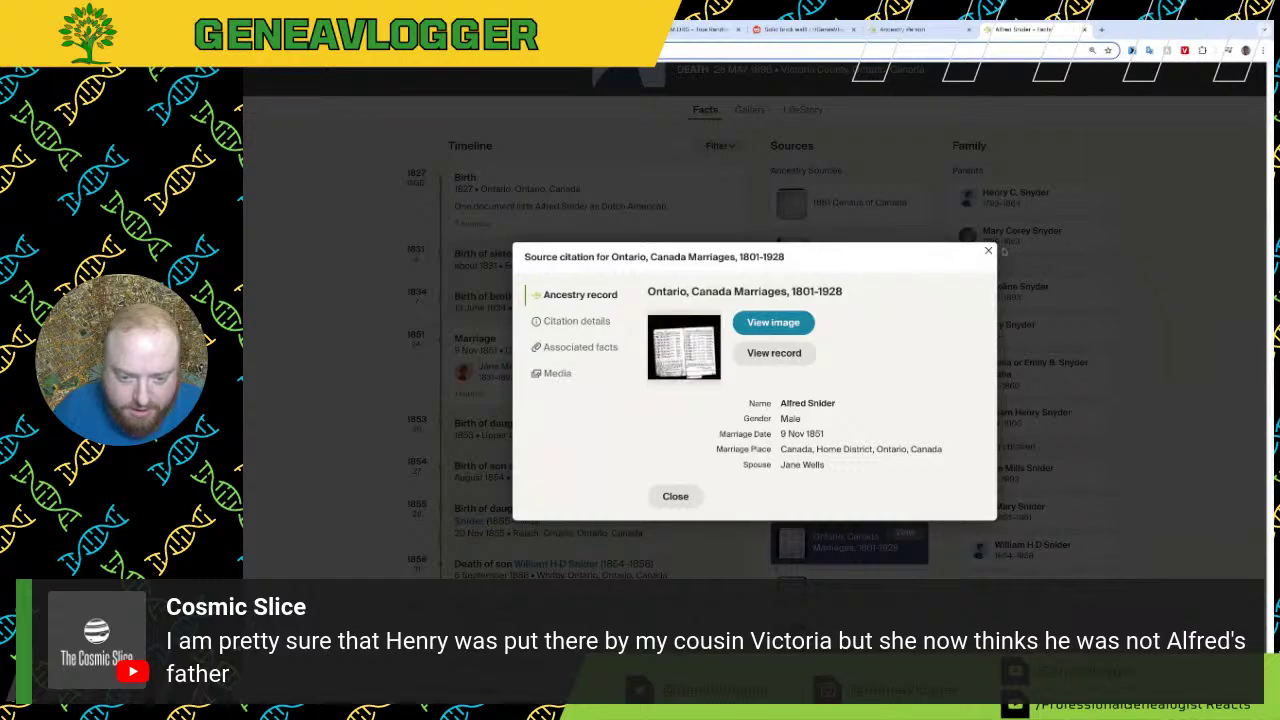
{"action": "left_click", "coordinate": [683, 358]}
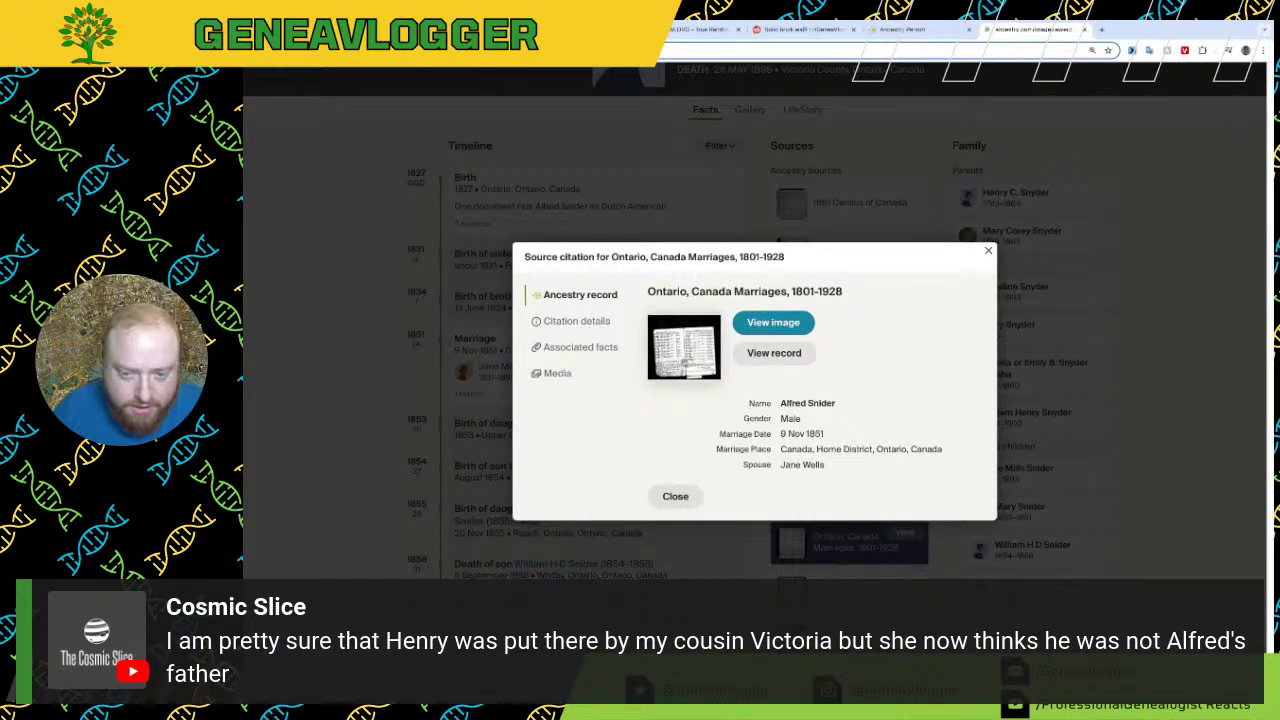
{"action": "scroll", "coordinate": [604, 390], "scroll_direction": "up", "scroll_amount": 4}
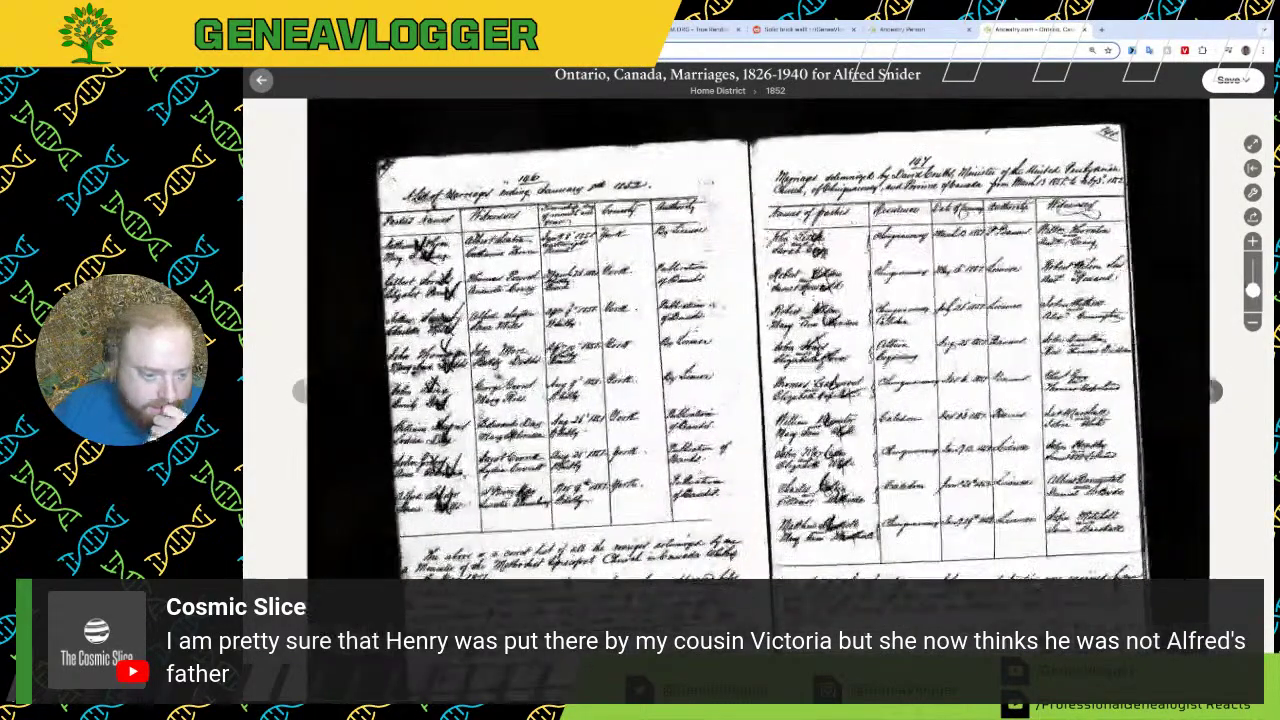
{"action": "scroll", "coordinate": [758, 388], "scroll_direction": "up", "scroll_amount": 3}
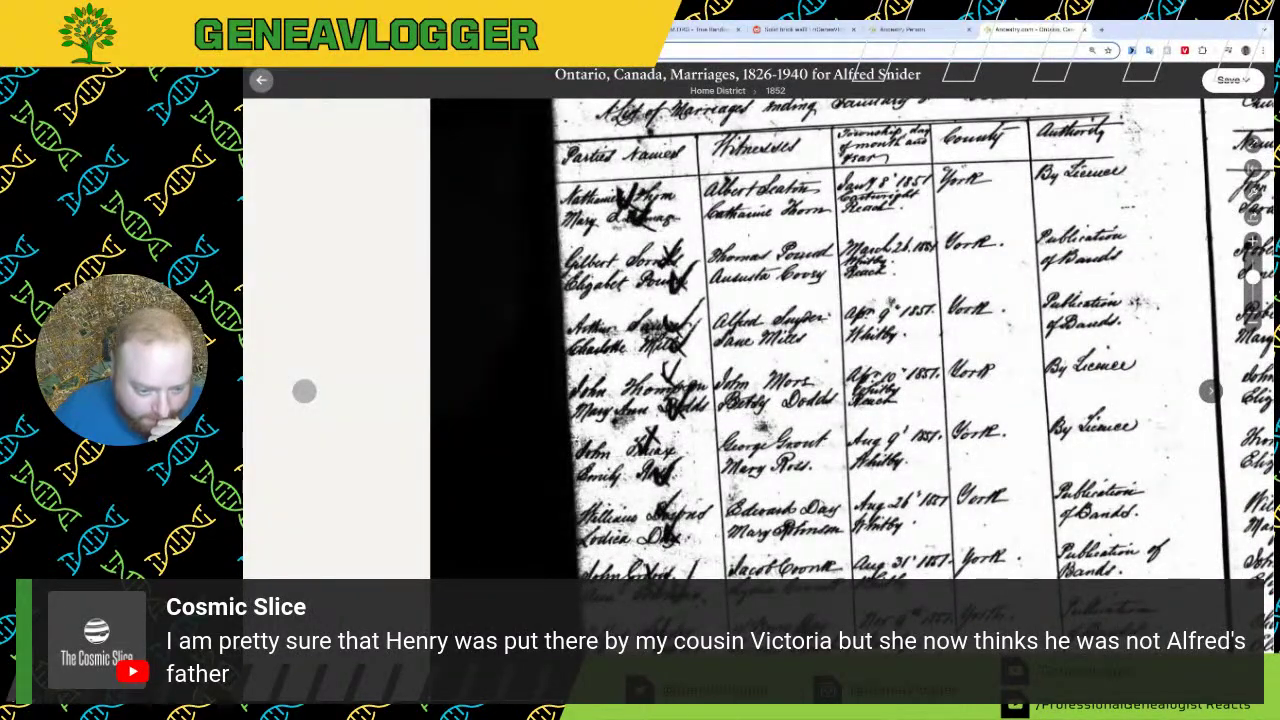
{"action": "left_click_drag", "start_coordinate": [693, 680], "coordinate": [678, 524]}
{"action": "scroll", "coordinate": [802, 543], "scroll_direction": "up", "scroll_amount": 1}
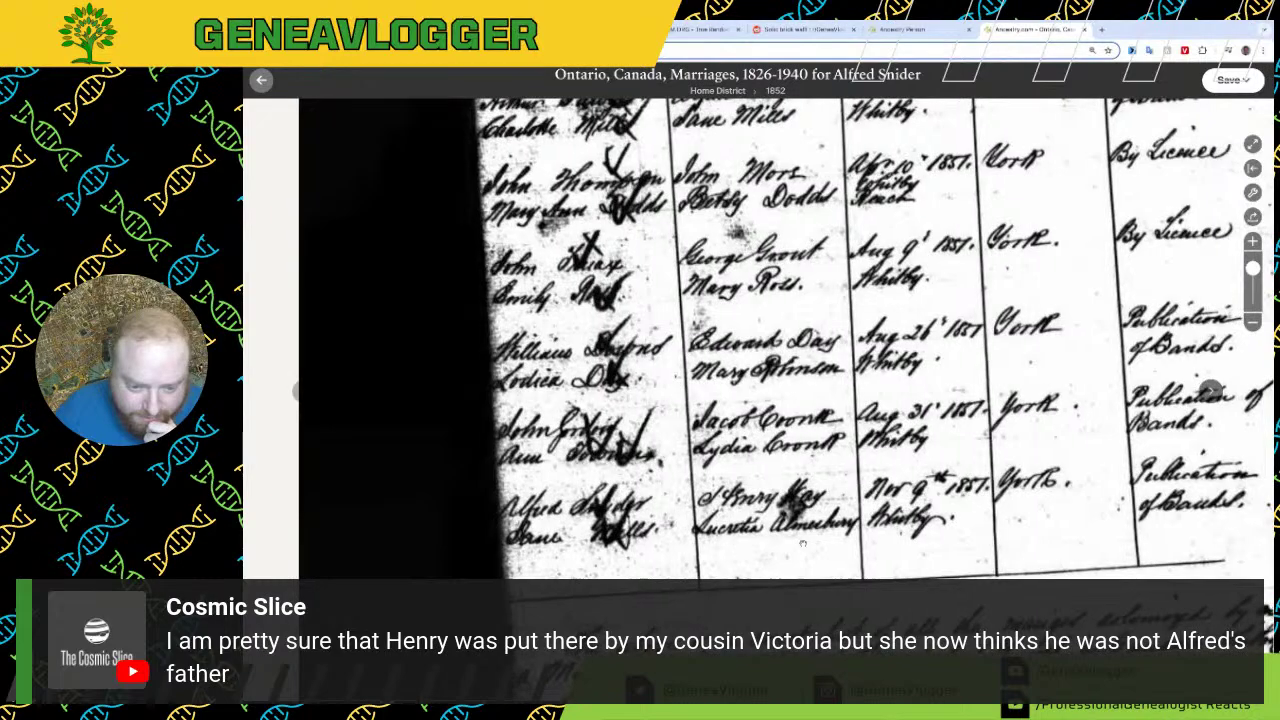
Step: Compare the other entries on the marriage register page and read its heading and the minister's closing statement
{"action": "key", "text": "Up"}
{"action": "key", "text": "Up"}
{"action": "key", "text": "Up"}
{"action": "key", "text": "Up"}
{"action": "key", "text": "Down"}
{"action": "key", "text": "Down"}
{"action": "key", "text": "Down"}
{"action": "key", "text": "Down"}
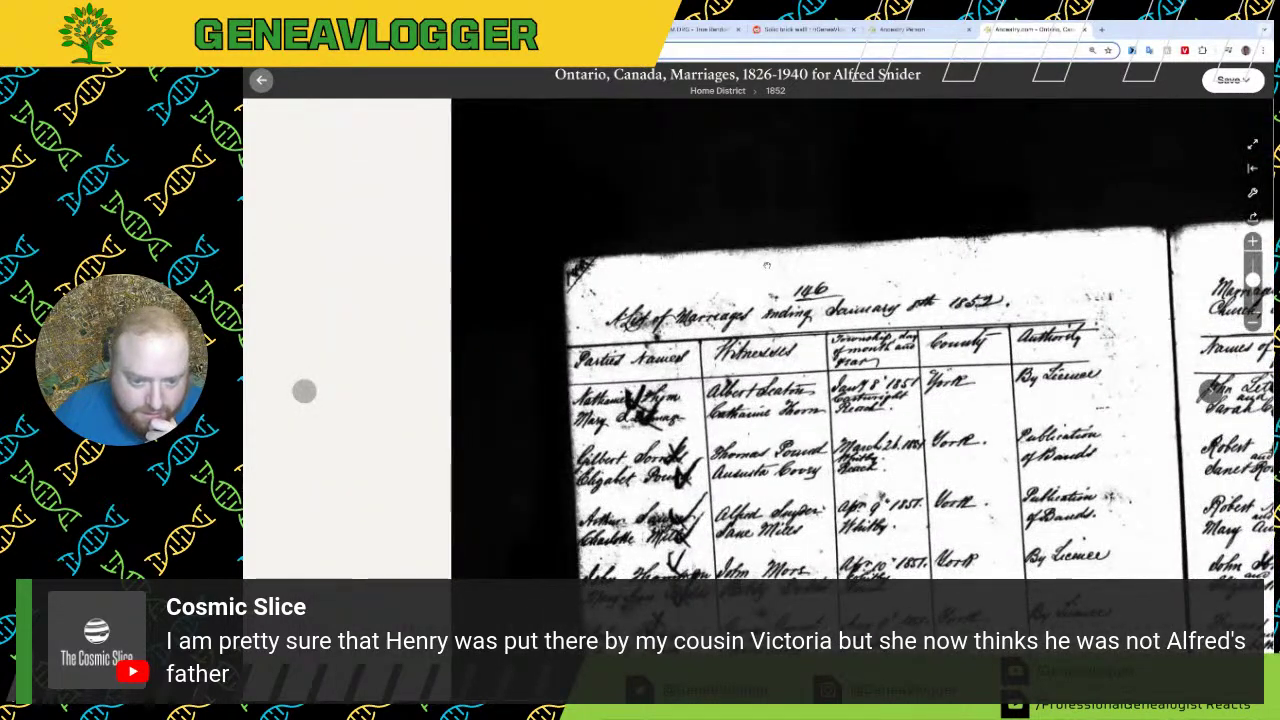
{"action": "scroll", "coordinate": [760, 340], "scroll_direction": "up", "scroll_amount": 1}
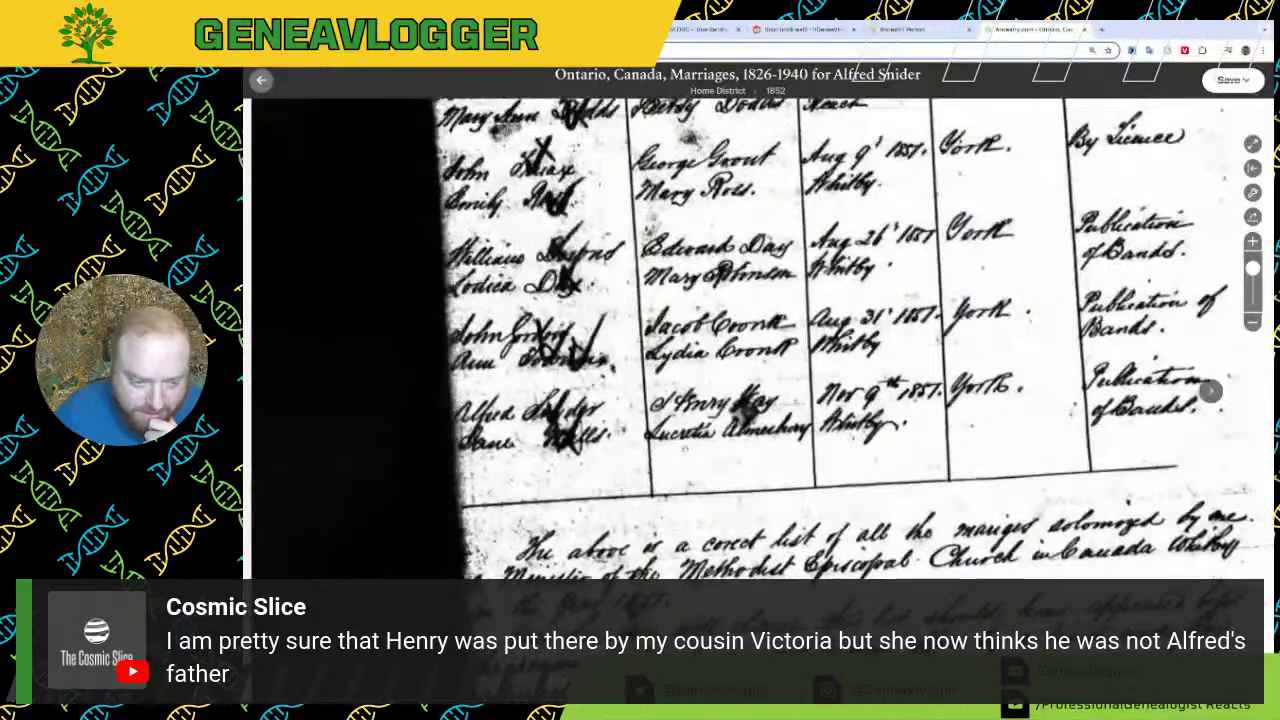
Step: Compare the couple's register page with the facing page of marriages, including its residence, date and witness columns
{"action": "key", "text": "Right"}
{"action": "key", "text": "Right"}
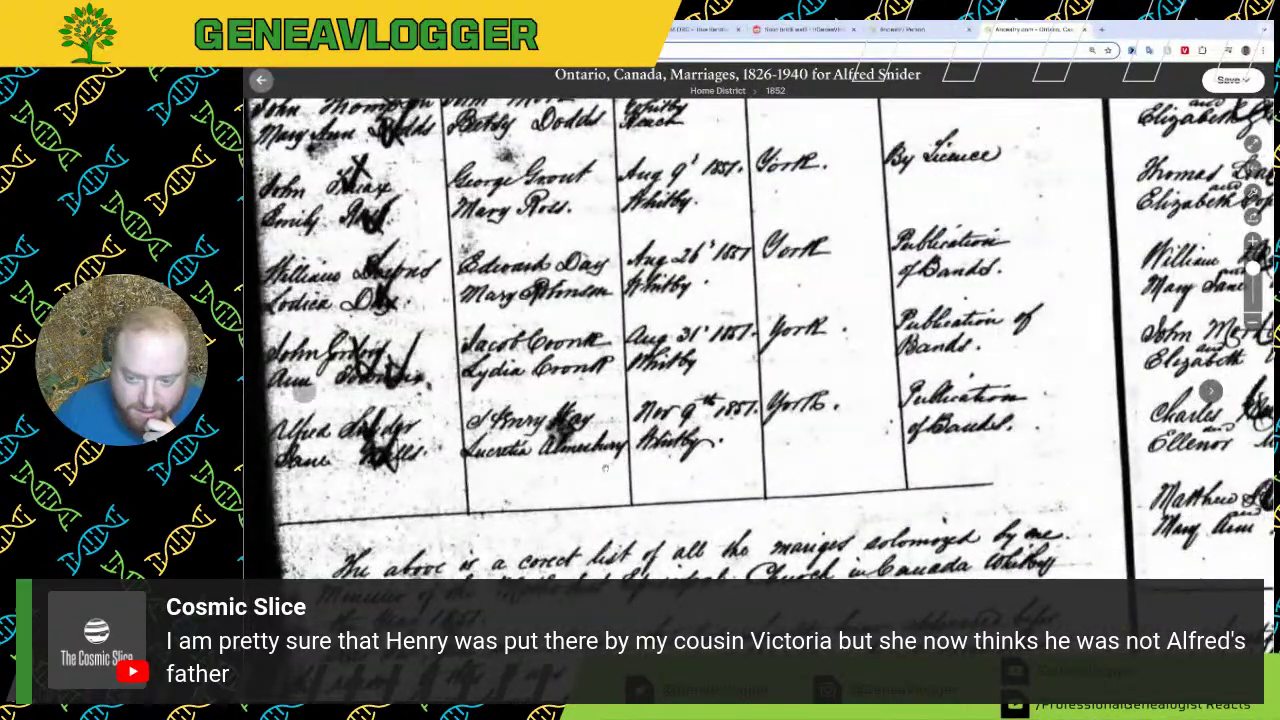
{"action": "key", "text": "Right"}
{"action": "key", "text": "Right"}
{"action": "key", "text": "Right"}
{"action": "key", "text": "Right"}
{"action": "key", "text": "Right"}
{"action": "key", "text": "Right"}
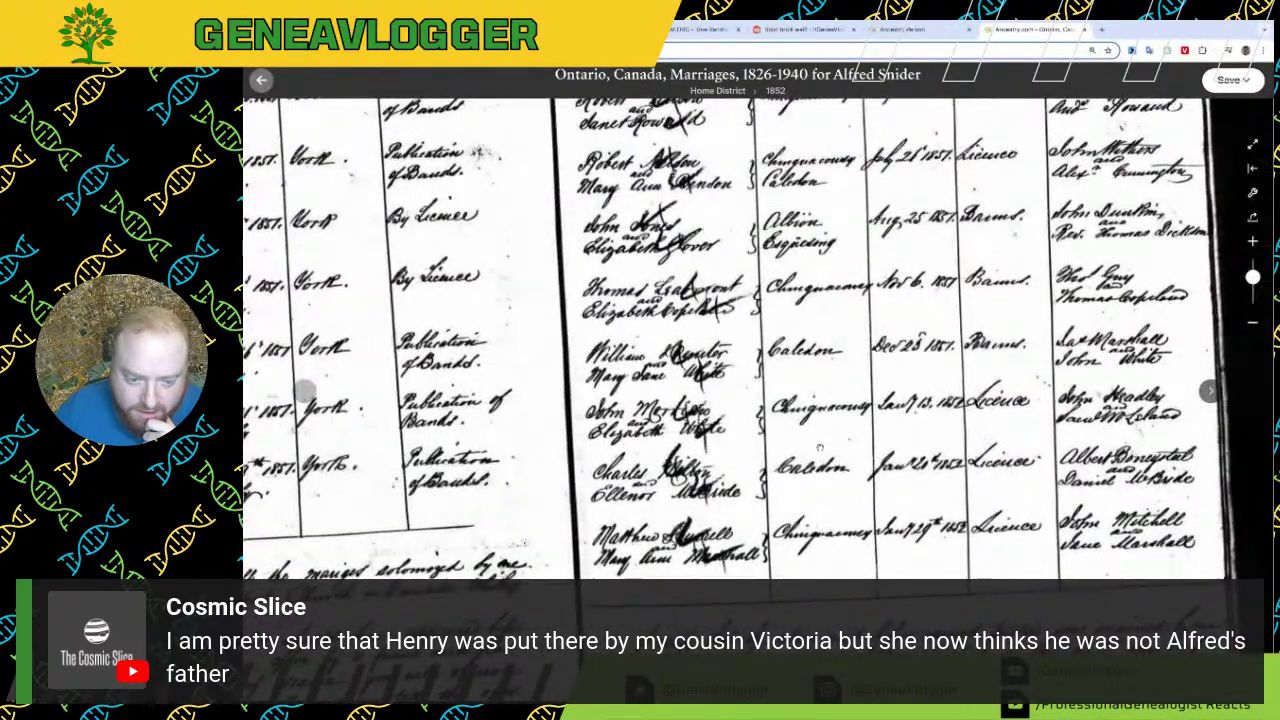
Step: Reread the 1851 York marriage list from its heading down to the ancestor's 9 Nov entry and the minister's closing statement
{"action": "left_click_drag", "start_coordinate": [513, 340], "coordinate": [747, 457]}
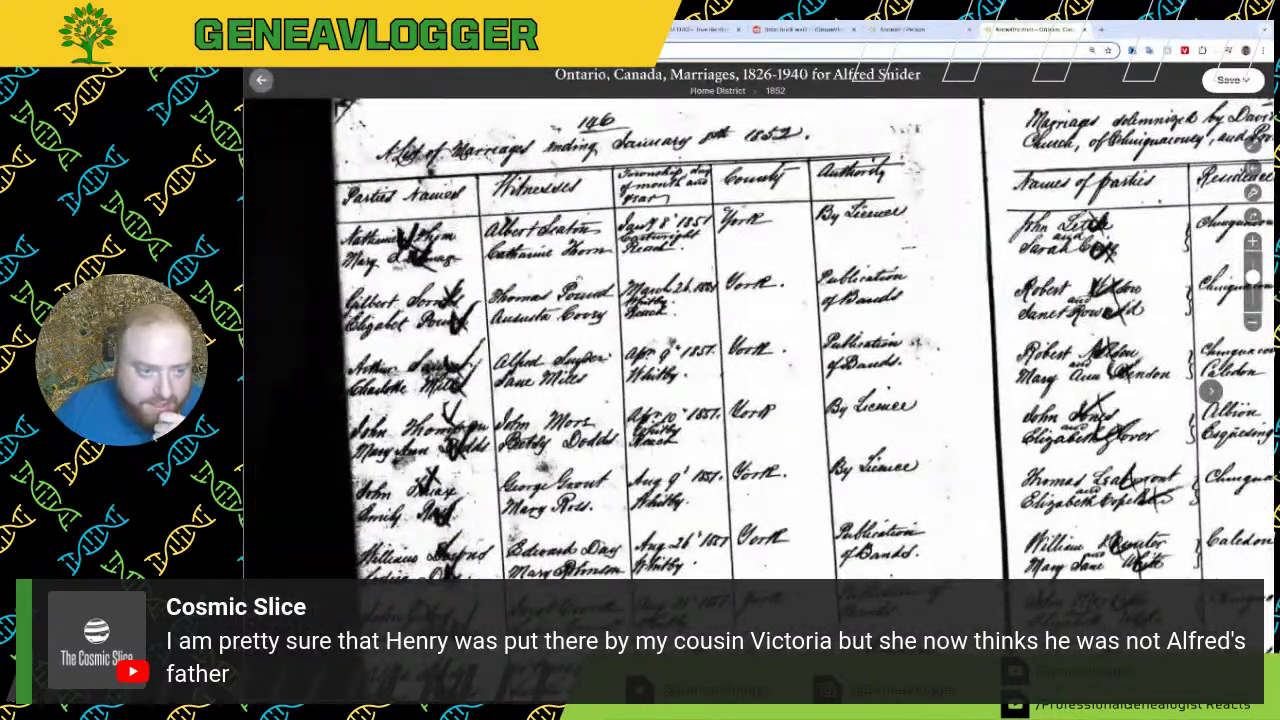
{"action": "left_click_drag", "start_coordinate": [708, 331], "coordinate": [688, 181]}
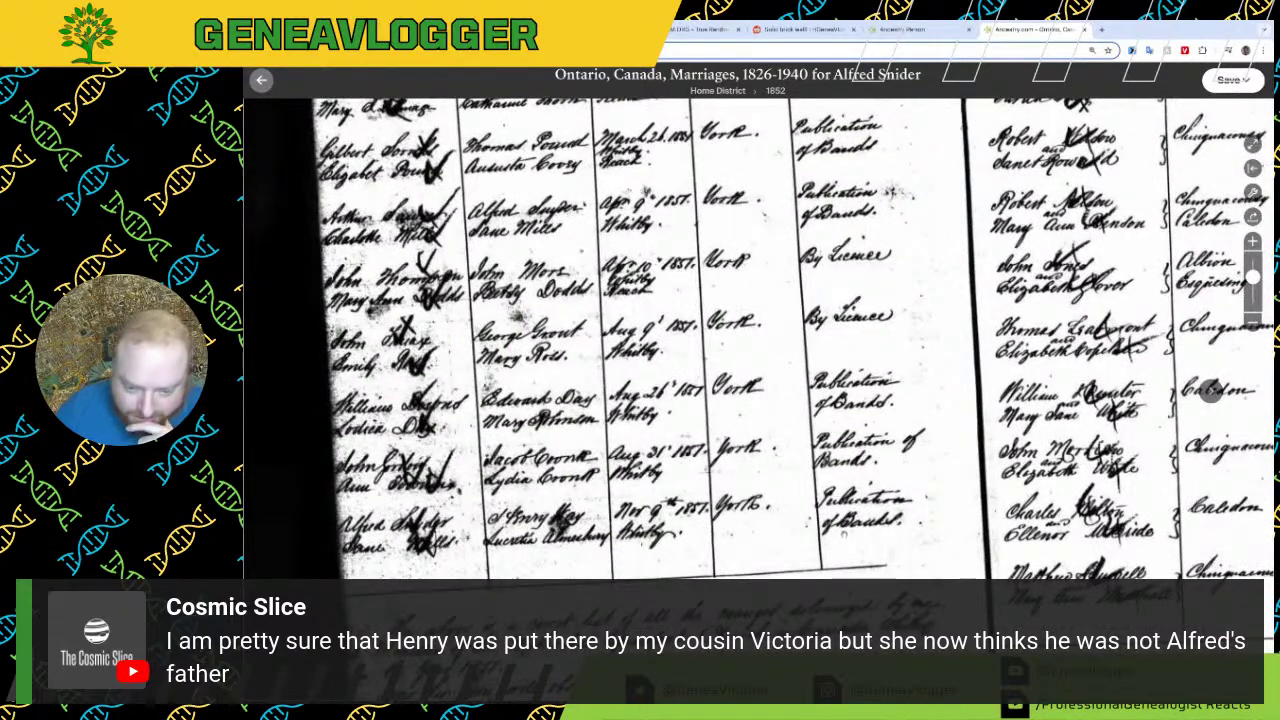
{"action": "scroll", "coordinate": [880, 535], "scroll_direction": "up", "scroll_amount": 2}
{"action": "left_click_drag", "start_coordinate": [867, 599], "coordinate": [659, 471]}
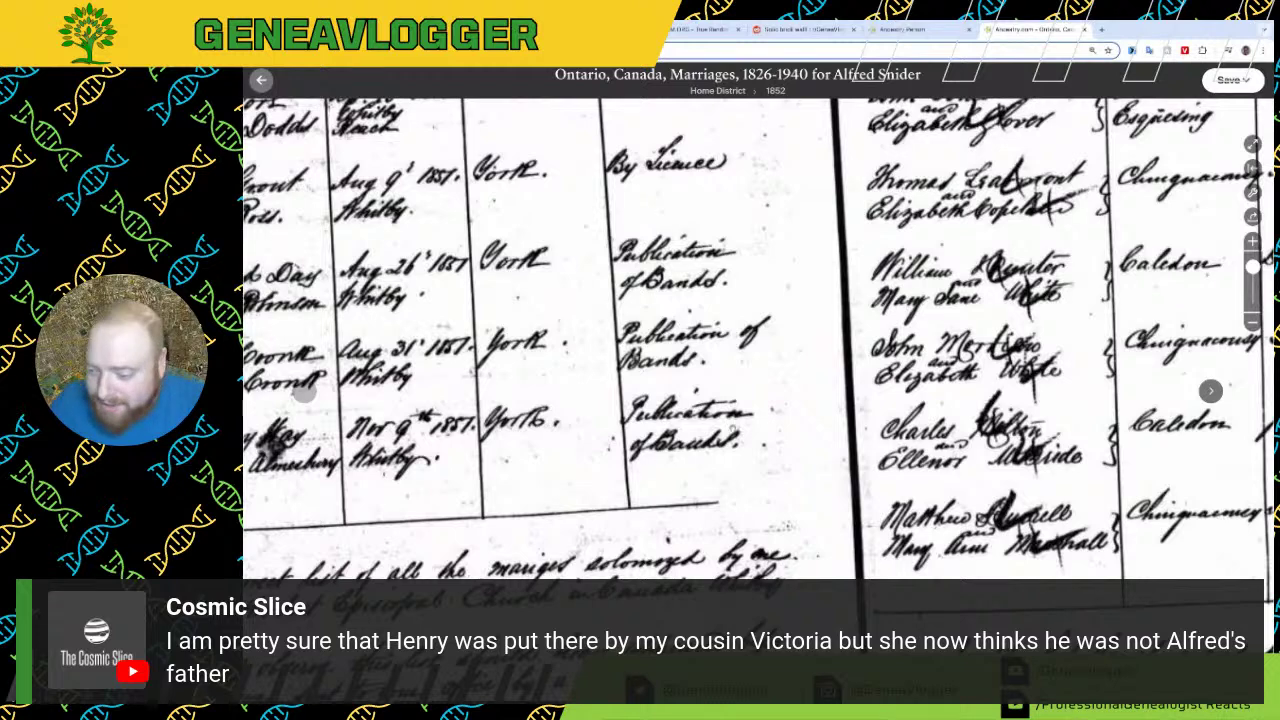
{"action": "left_click_drag", "start_coordinate": [549, 458], "coordinate": [719, 441]}
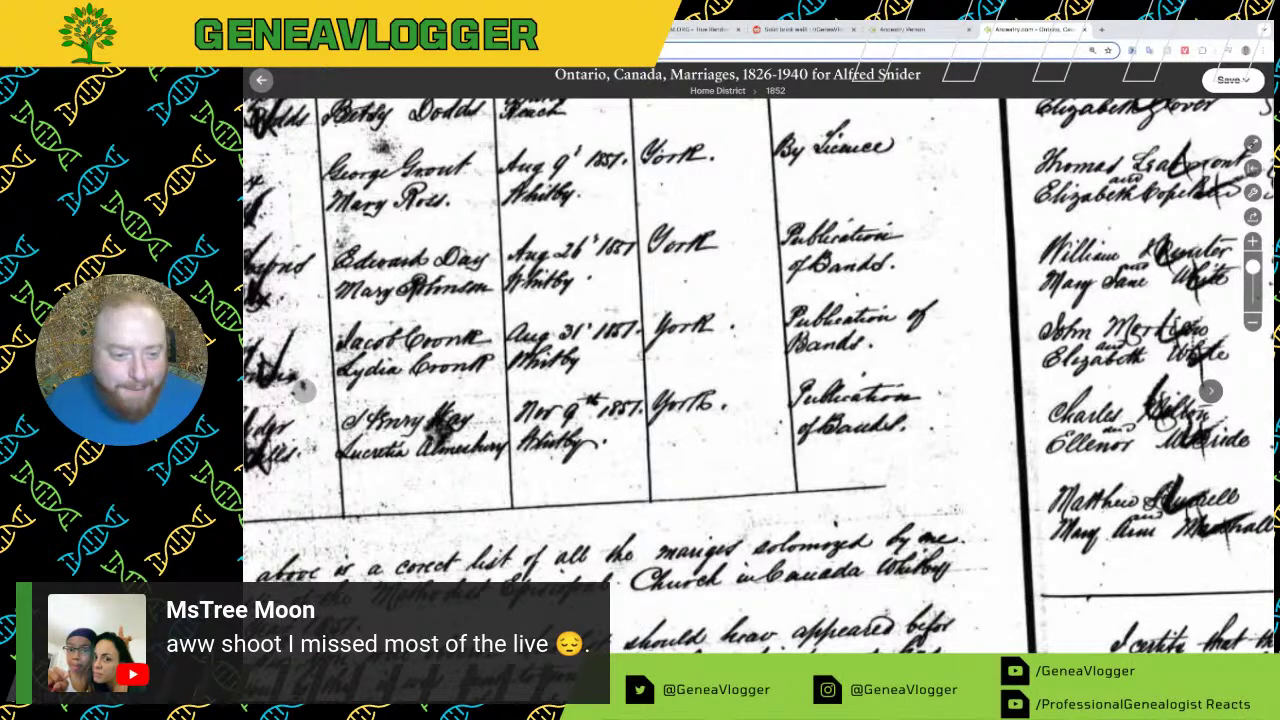
{"action": "left_click_drag", "start_coordinate": [669, 167], "coordinate": [874, 194]}
{"action": "scroll", "coordinate": [760, 400], "scroll_direction": "down", "scroll_amount": 2}
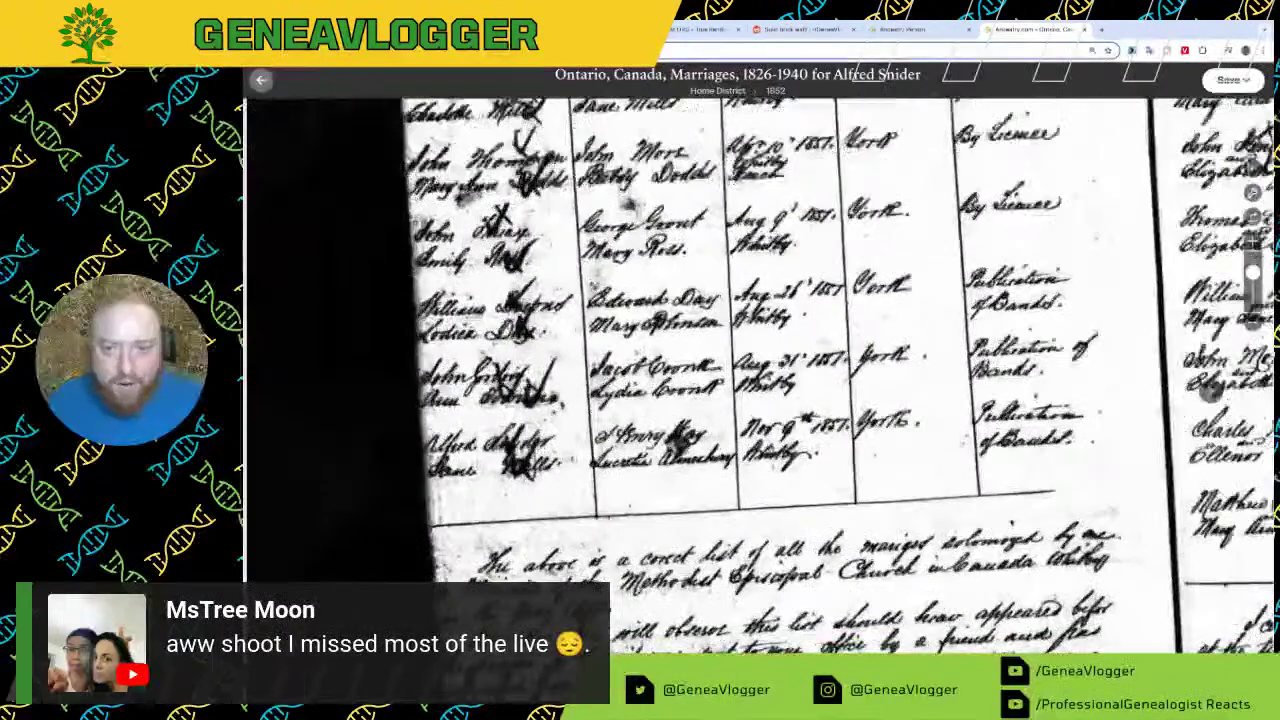
{"action": "scroll", "coordinate": [760, 400], "scroll_direction": "up", "scroll_amount": 2}
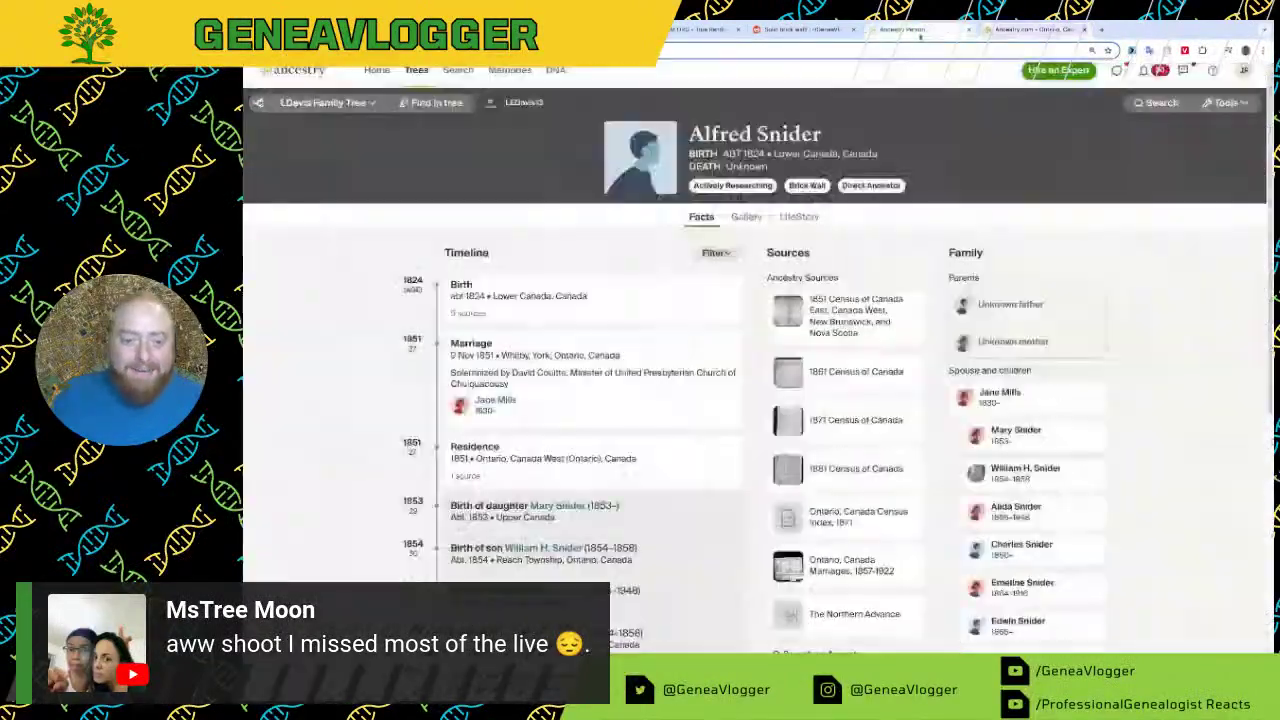
Step: Review the ancestor's timeline, sources, web link and family list on his profile in the submitted tree
{"action": "left_click", "coordinate": [905, 29]}
{"action": "scroll", "coordinate": [933, 145], "scroll_direction": "down", "scroll_amount": 3}
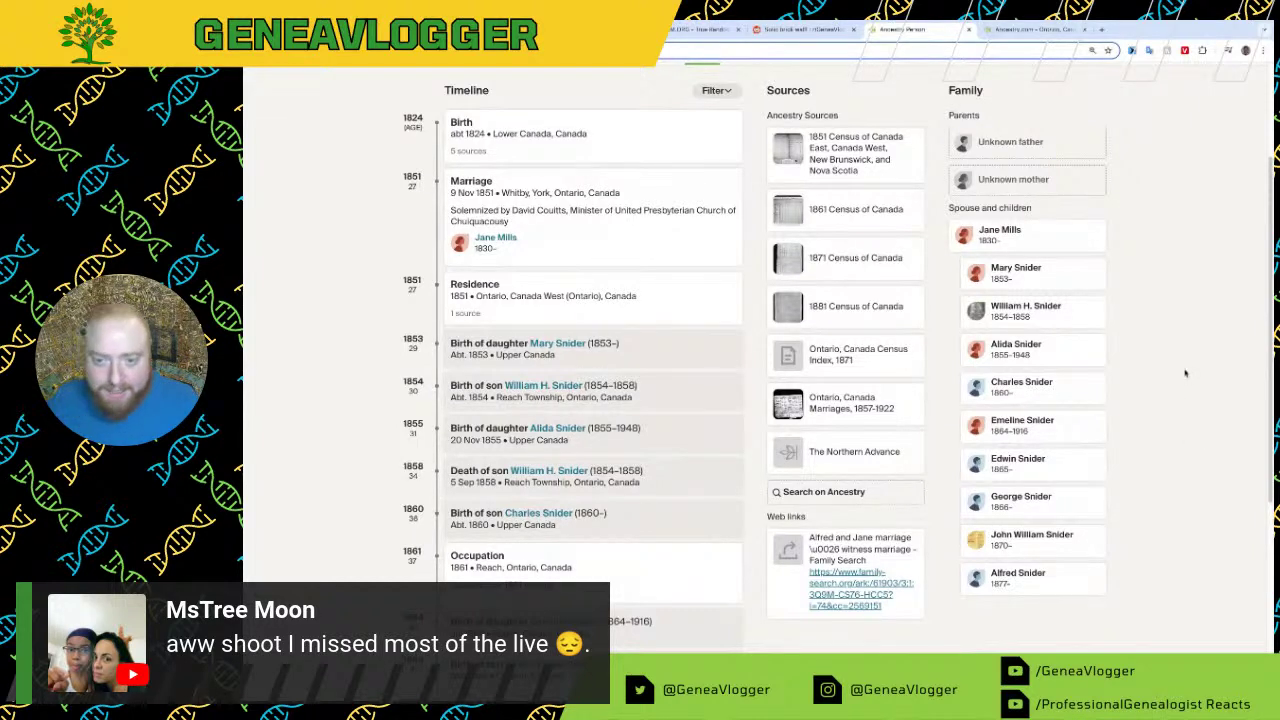
{"action": "mouse_move", "coordinate": [902, 476]}
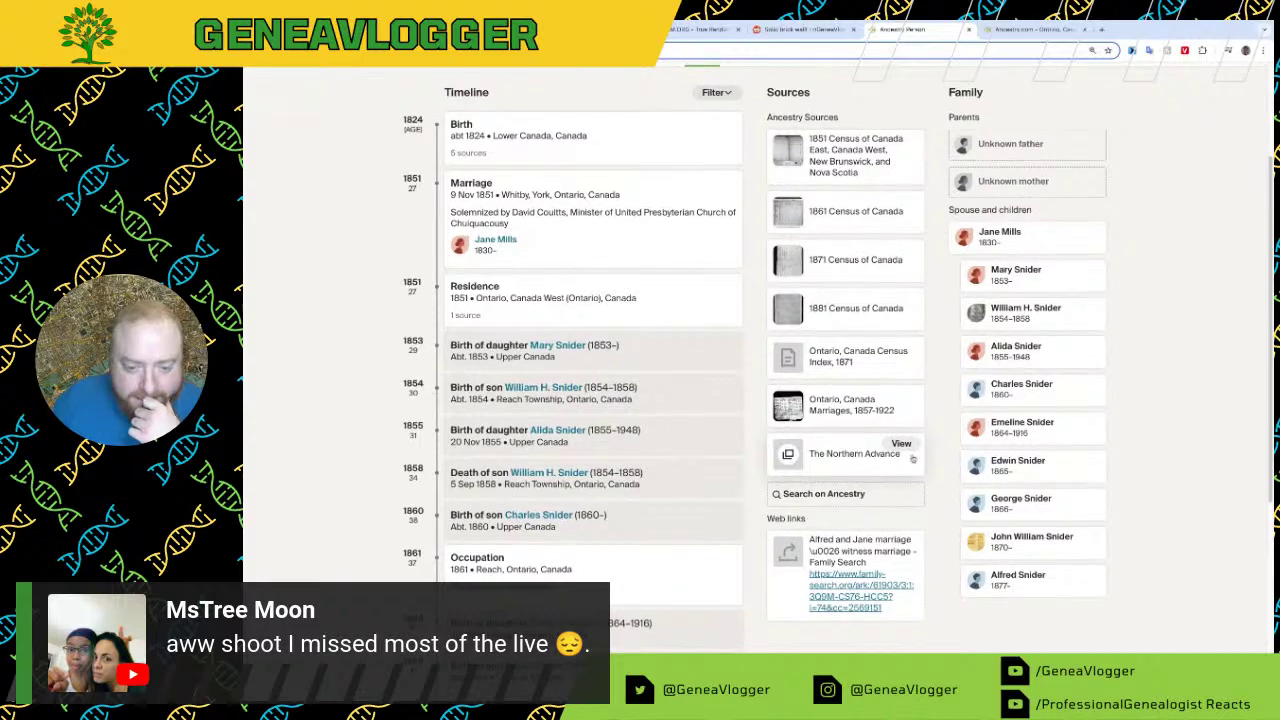
{"action": "scroll", "coordinate": [902, 476], "scroll_direction": "up", "scroll_amount": 3}
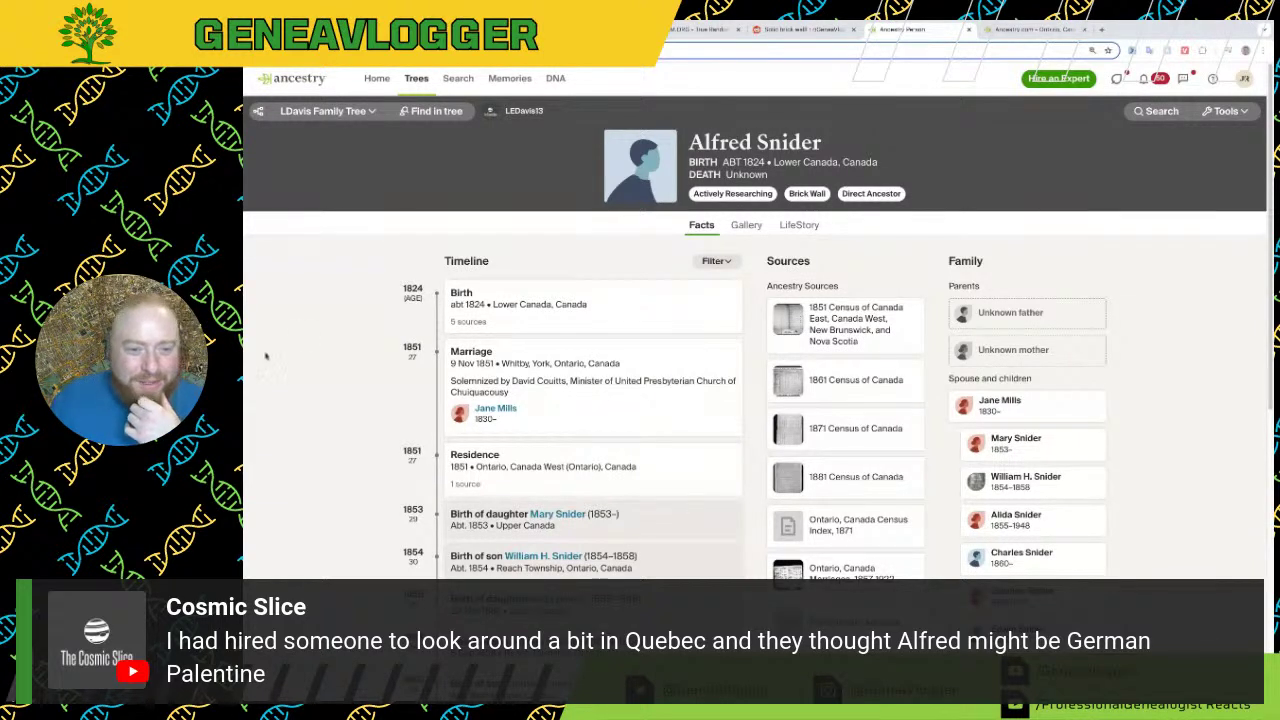
Step: Leave the marriage register image and open the ancestor's last-viewed profile in the LIVESTREAM Family Tree
{"action": "left_click", "coordinate": [1030, 29]}
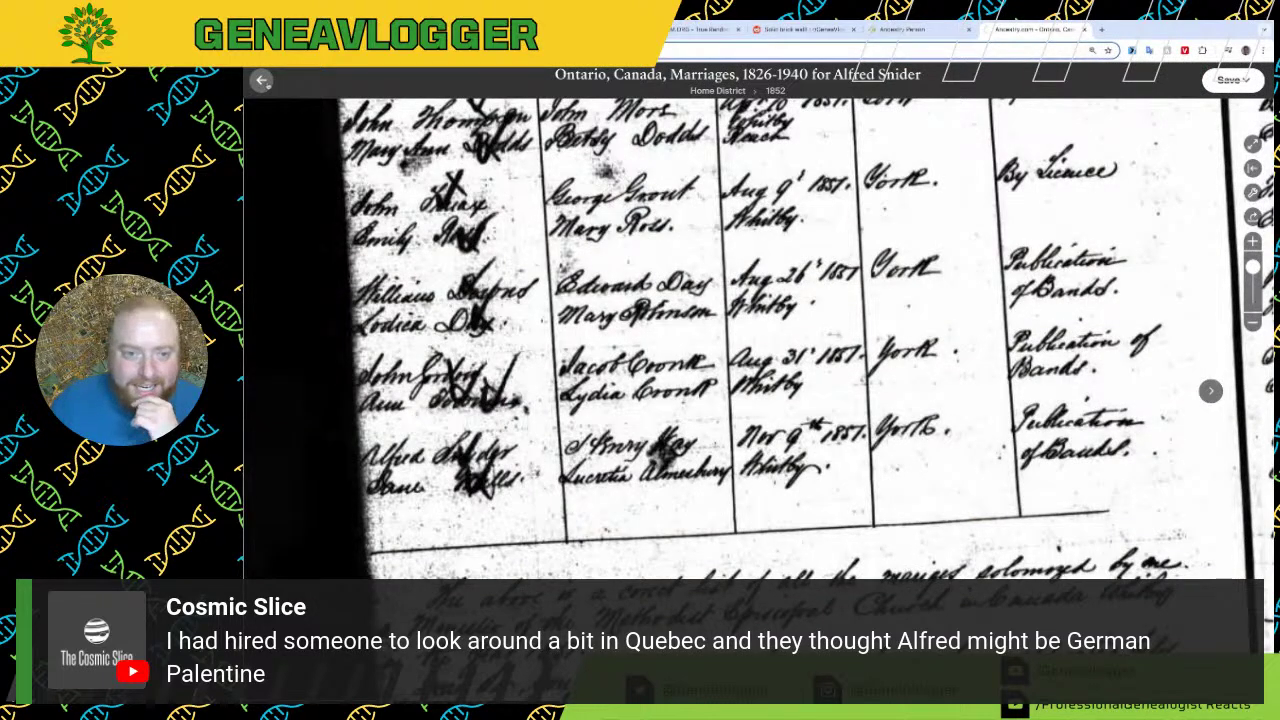
{"action": "left_click", "coordinate": [261, 80]}
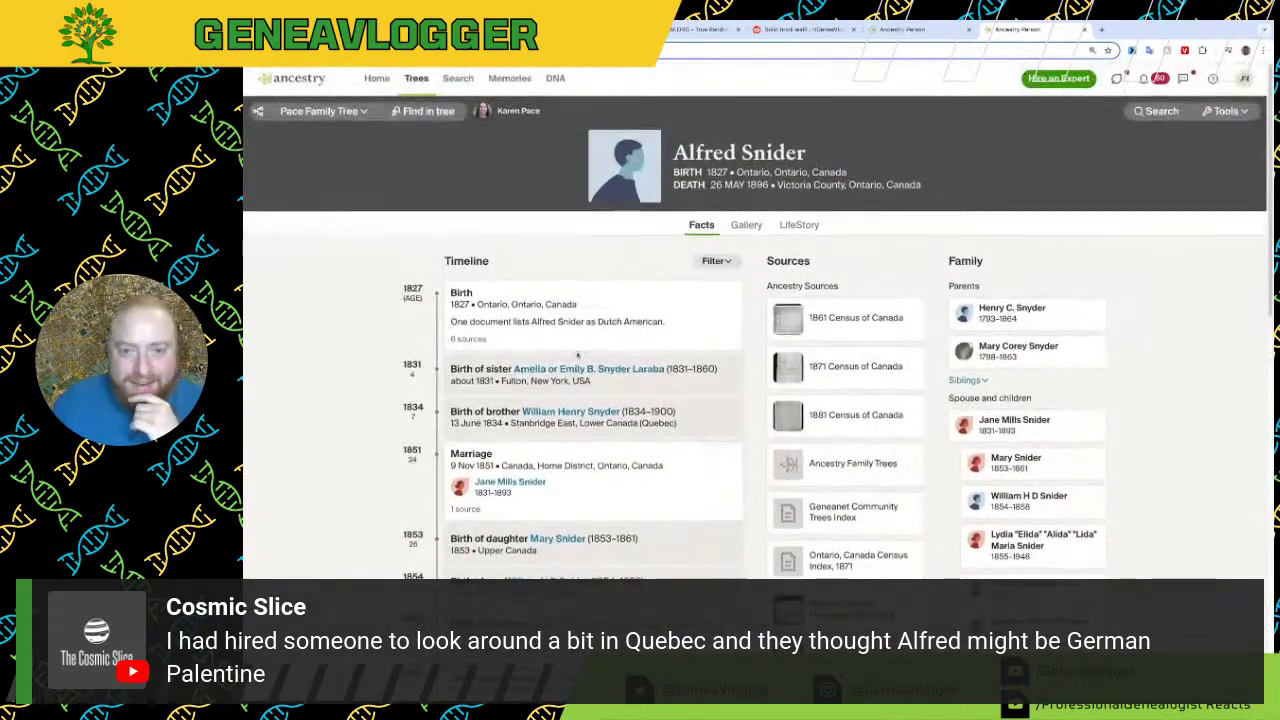
{"action": "left_click", "coordinate": [416, 78]}
{"action": "left_click", "coordinate": [914, 30]}
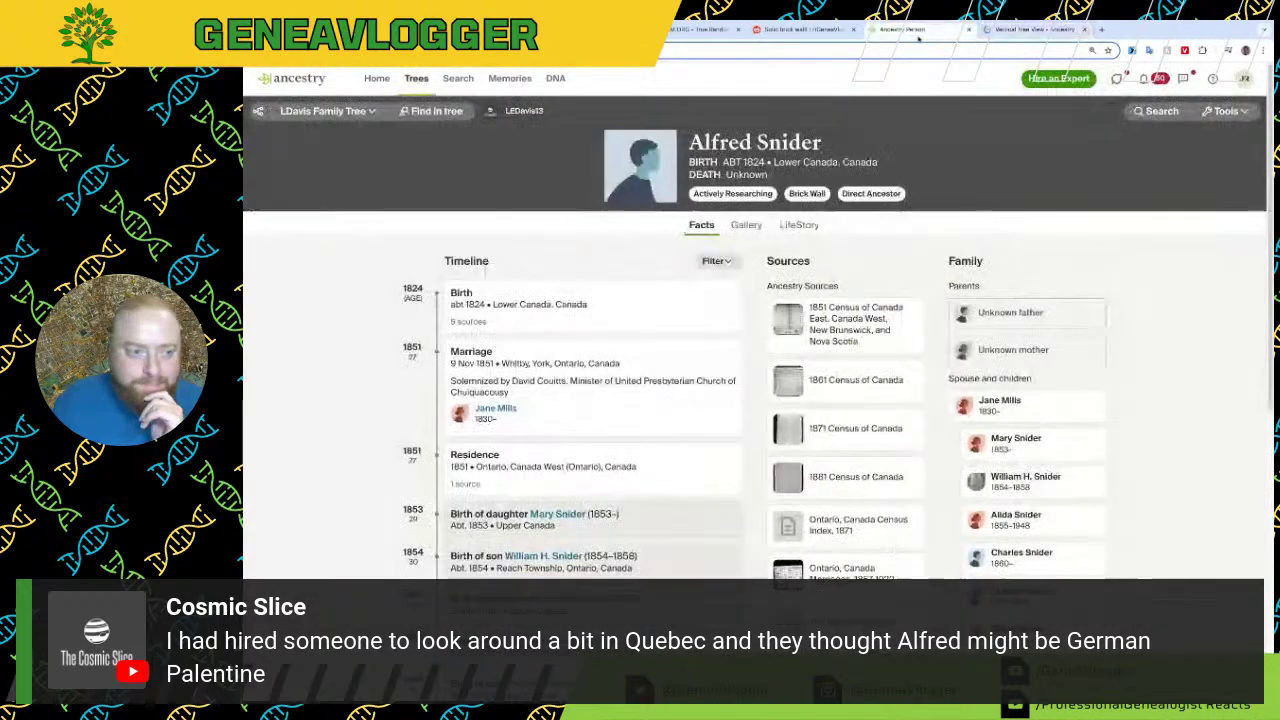
{"action": "left_click", "coordinate": [1038, 30]}
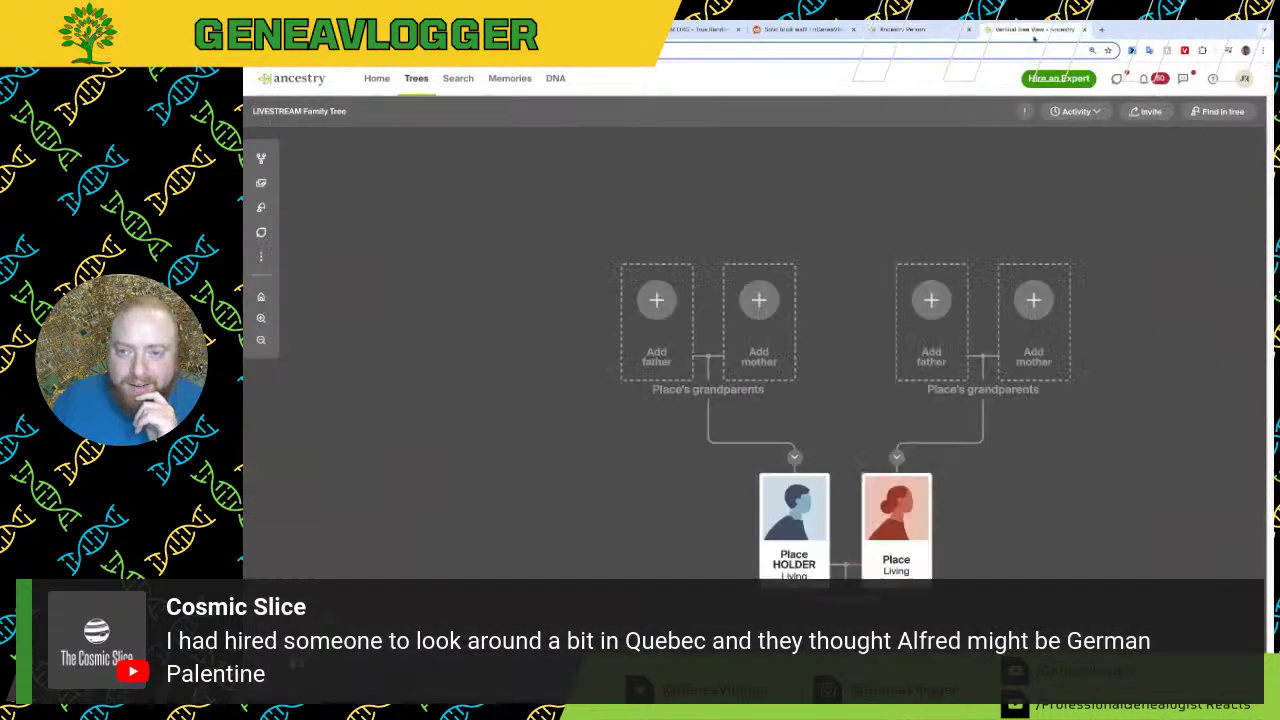
{"action": "left_click", "coordinate": [1215, 111]}
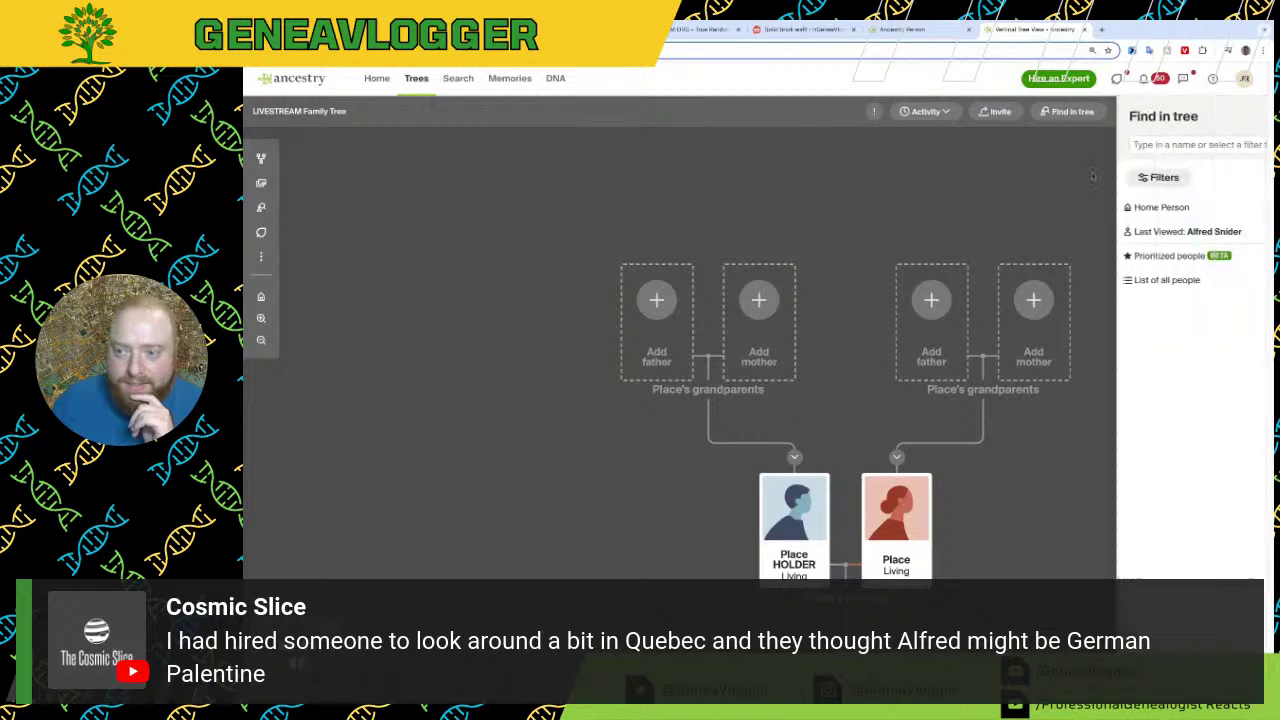
{"action": "left_click", "coordinate": [1131, 232]}
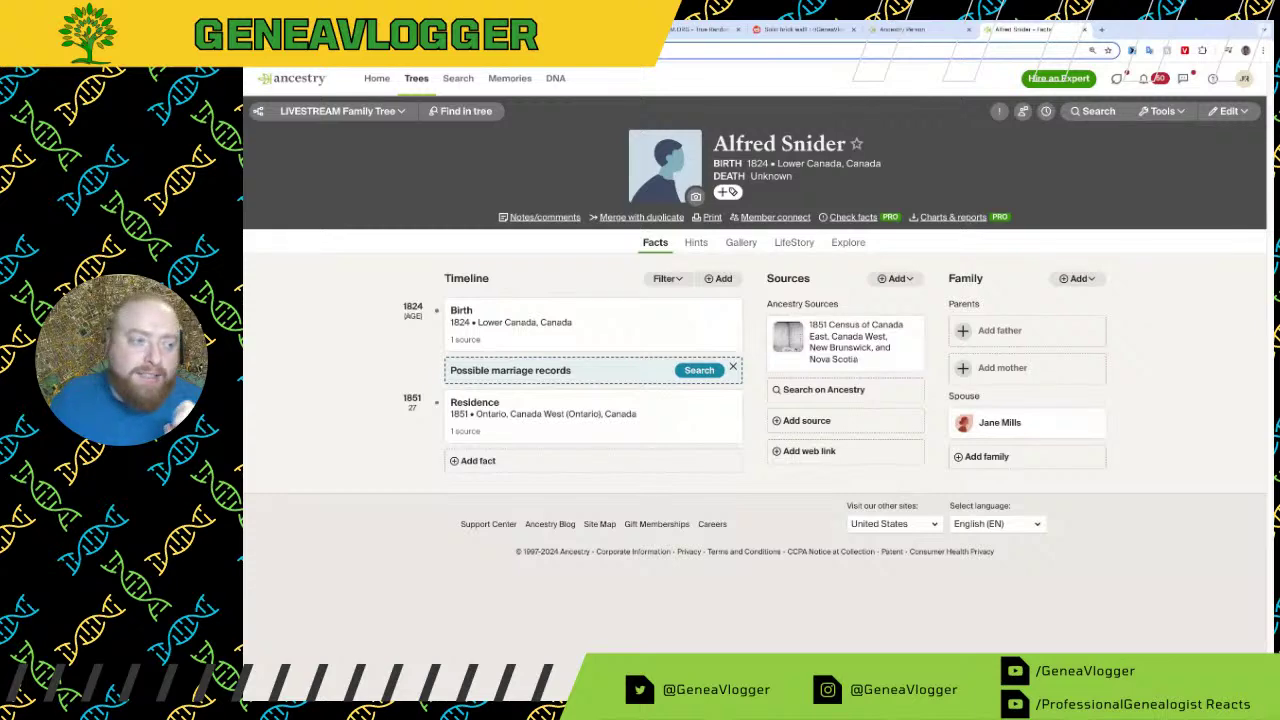
Step: Open the wife's profile in the livestream tree and review the couple's children and timeline in the submitted tree
{"action": "left_click", "coordinate": [1012, 432]}
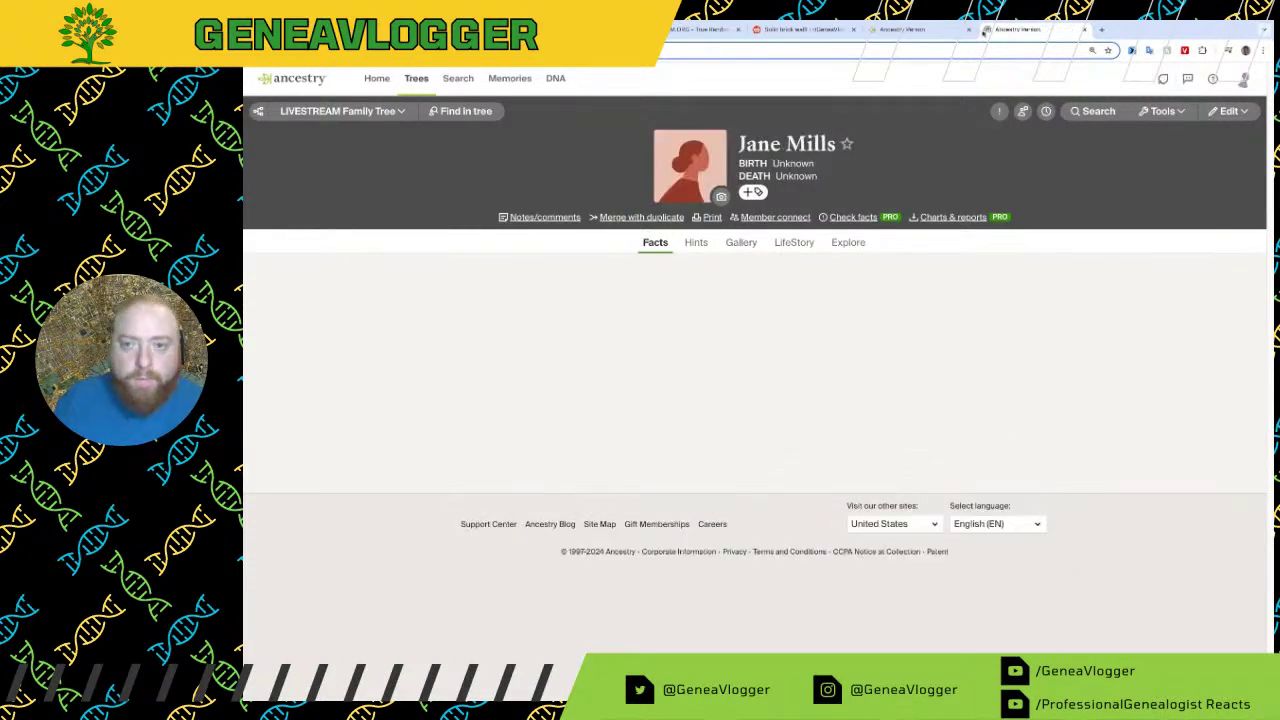
{"action": "key", "text": "ctrl+shift+Tab"}
{"action": "scroll", "coordinate": [1177, 517], "scroll_direction": "down", "scroll_amount": 2}
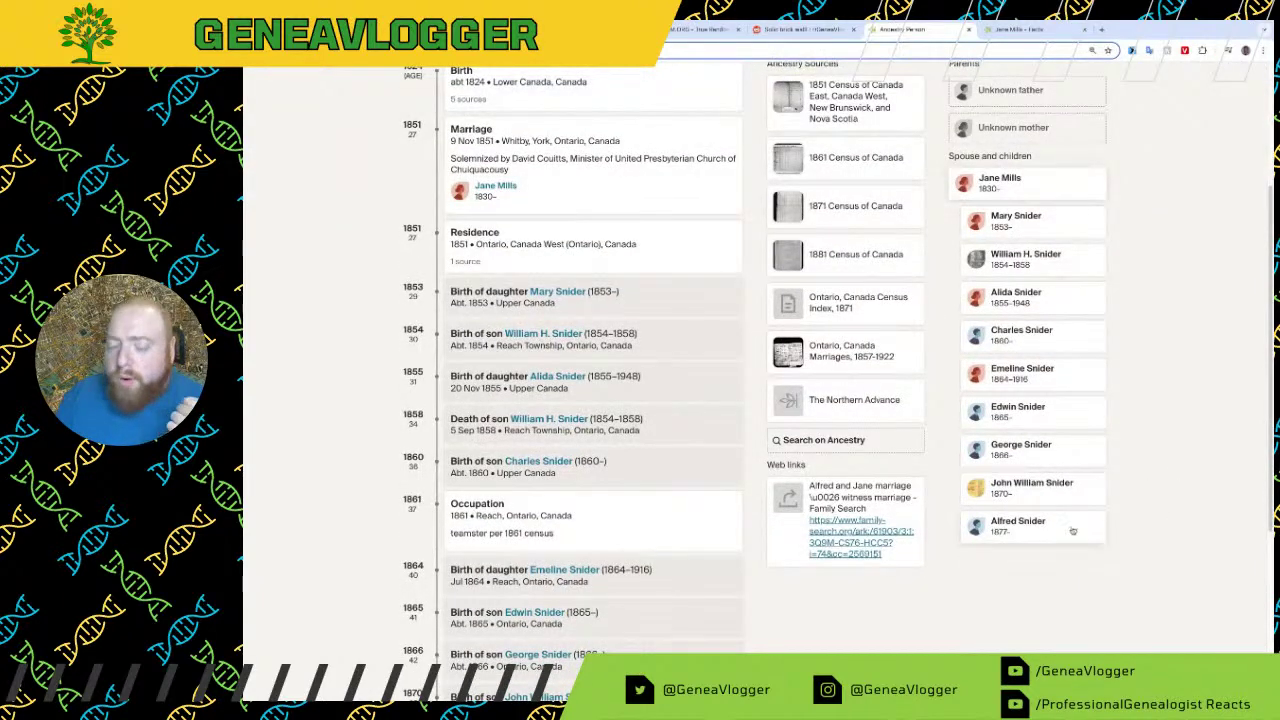
{"action": "scroll", "coordinate": [1027, 302], "scroll_direction": "up", "scroll_amount": 1}
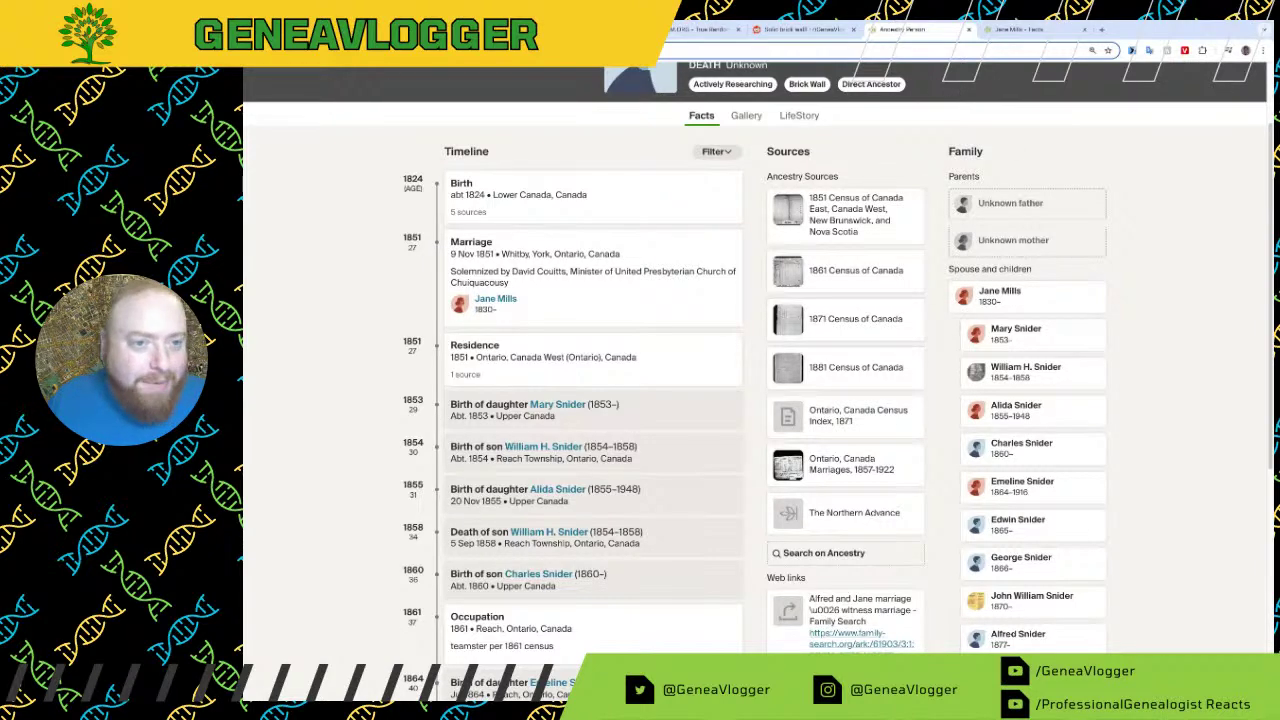
{"action": "scroll", "coordinate": [597, 117], "scroll_direction": "up", "scroll_amount": 2}
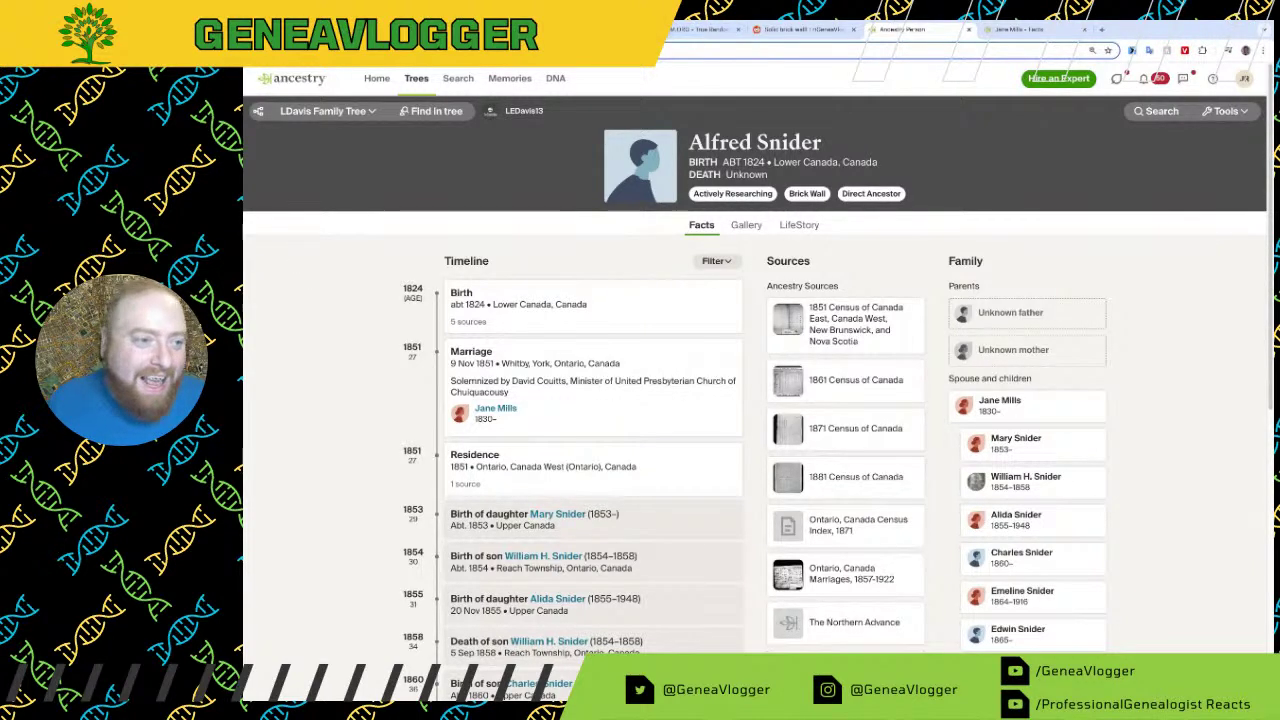
Step: Close the finished research and RANDOM.ORG pages and return to the GeneaVlogger Clips channel on YouTube
{"action": "key", "text": "super+w"}
{"action": "key", "text": "super+w"}
{"action": "key", "text": "super+w"}
{"action": "key", "text": "super+w"}
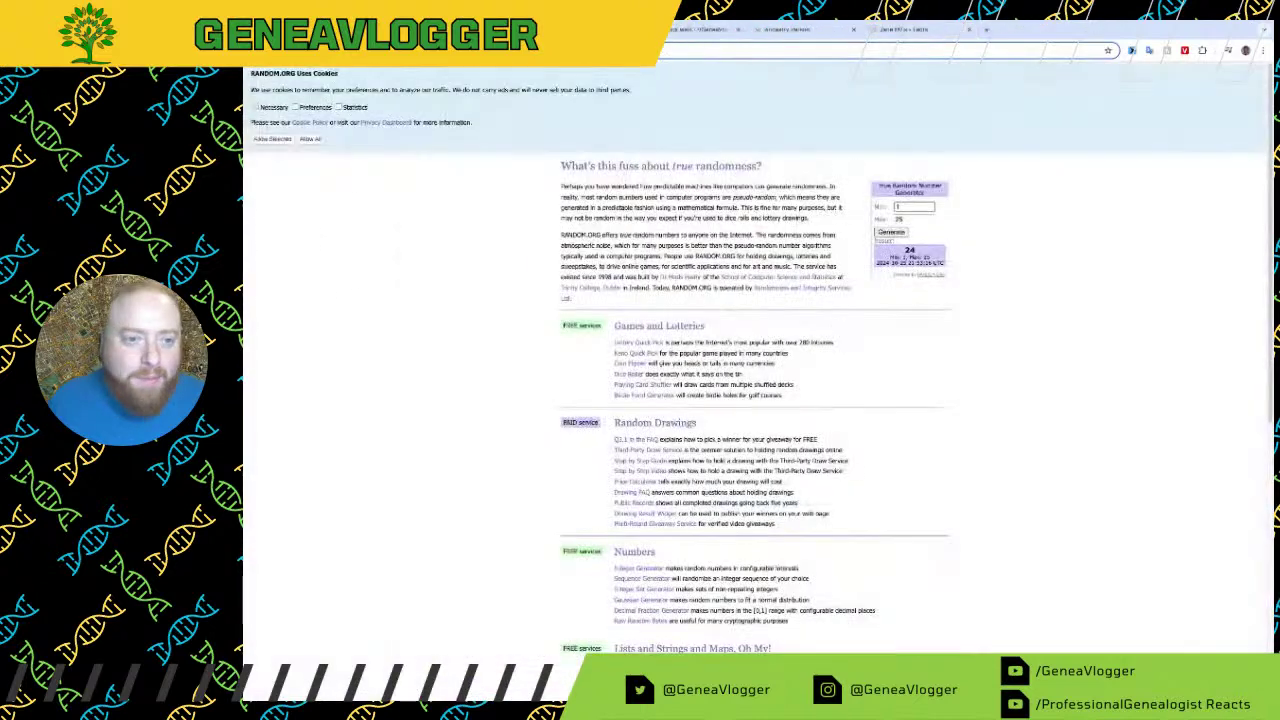
{"action": "key", "text": "super+w"}
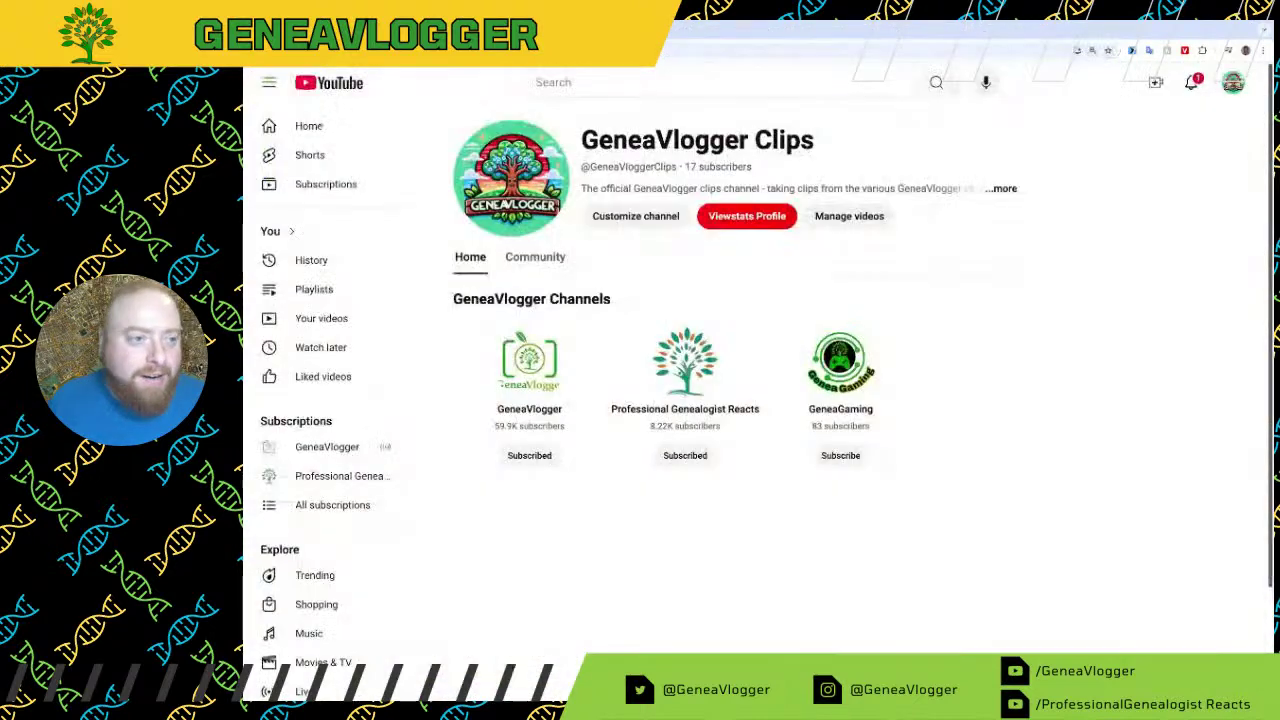